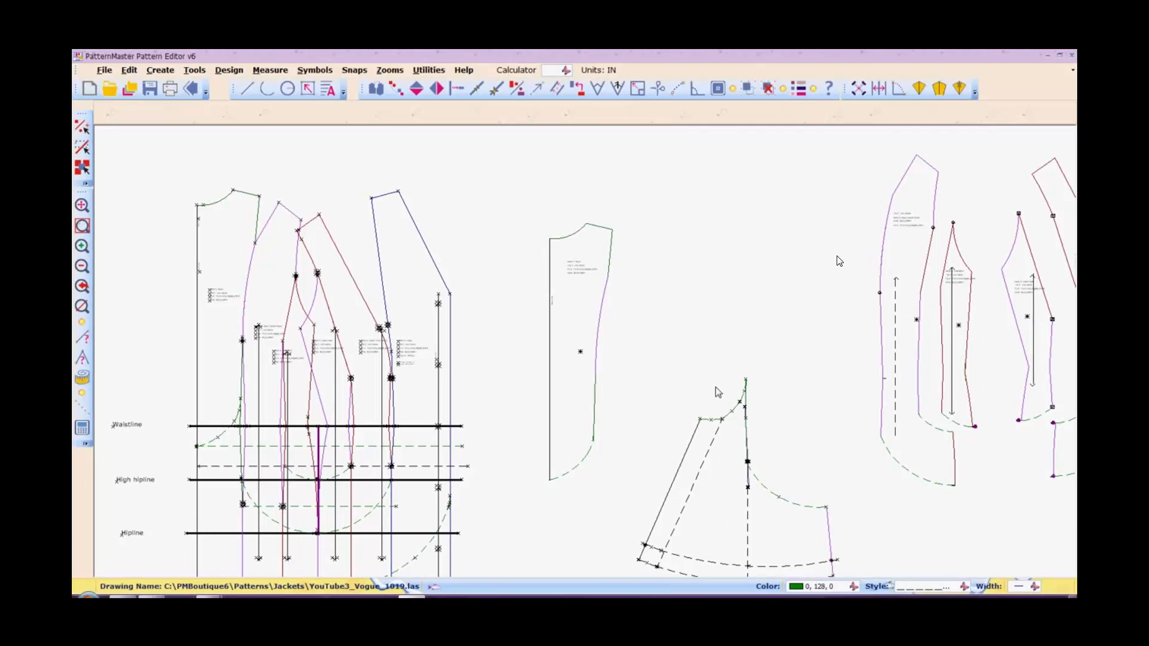
Select the whole flared pattern piece and move it up between the back piece and the other pattern pieces.
left_click(723, 487)
left_click_drag(662, 359, 860, 594)
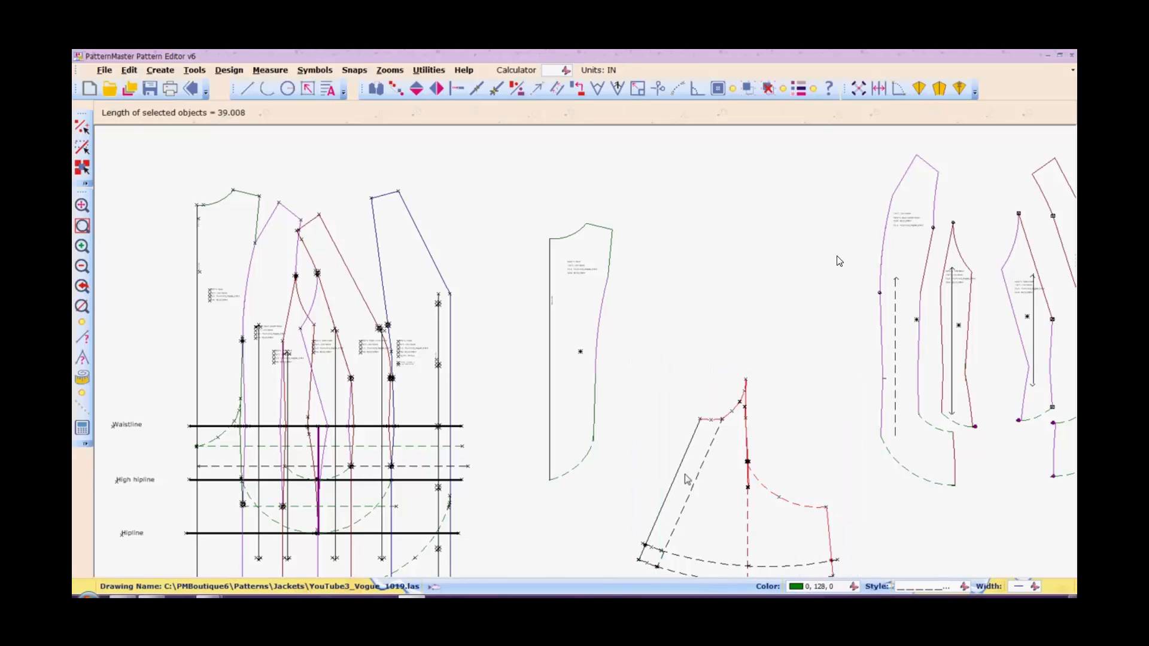
left_click_drag(619, 367, 863, 593)
left_click_drag(724, 492, 748, 240)
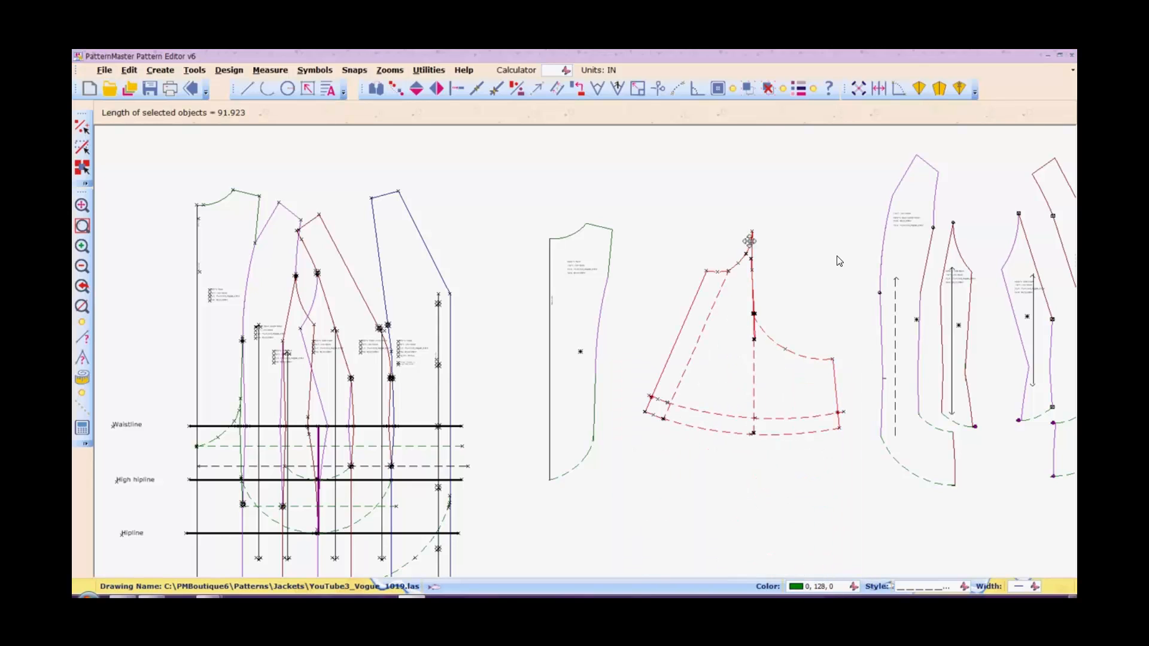
Ungroup the remaining parts of the flared piece, then group all its lines together as one symbol.
left_click(768, 90)
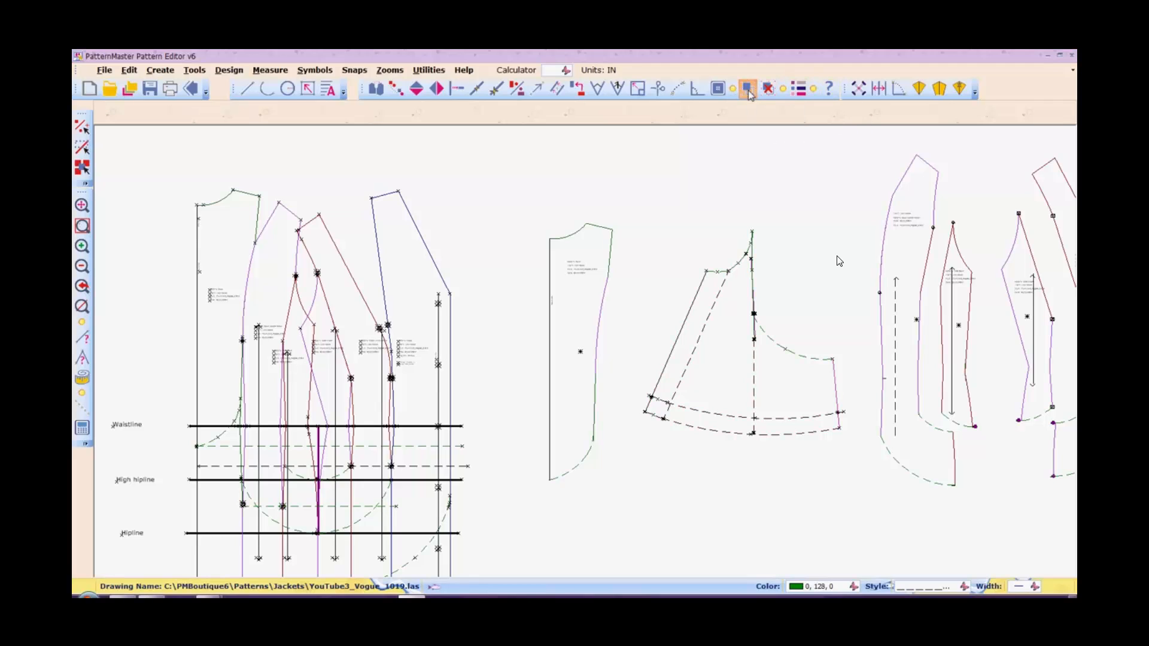
left_click_drag(653, 206, 873, 479)
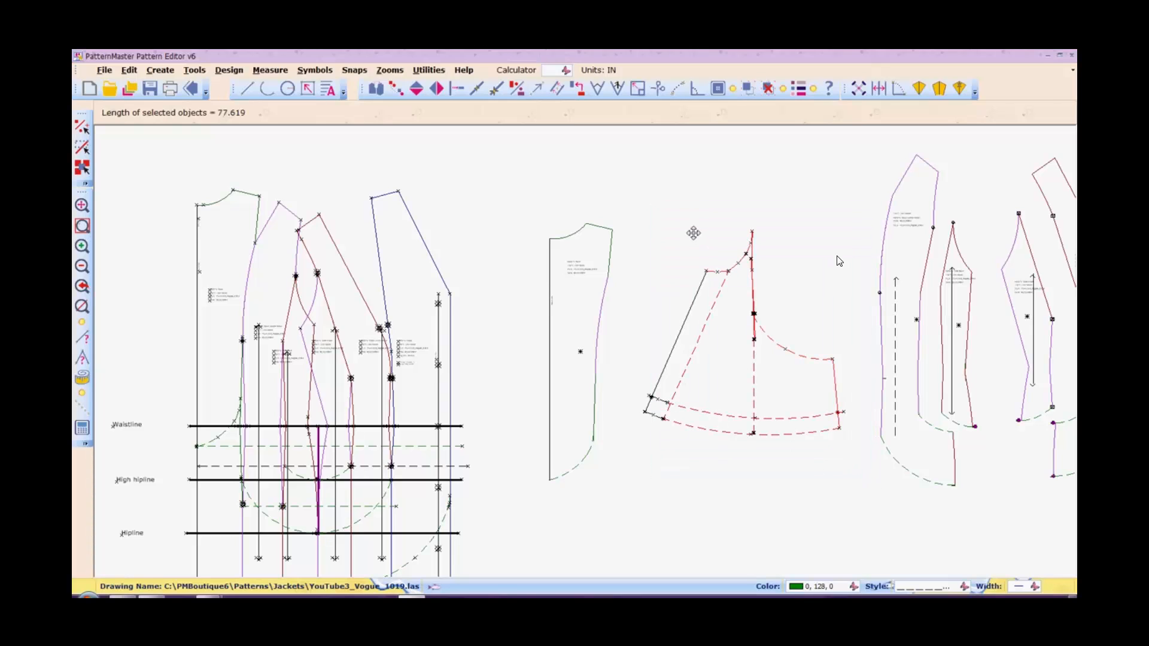
left_click_drag(641, 192, 864, 477)
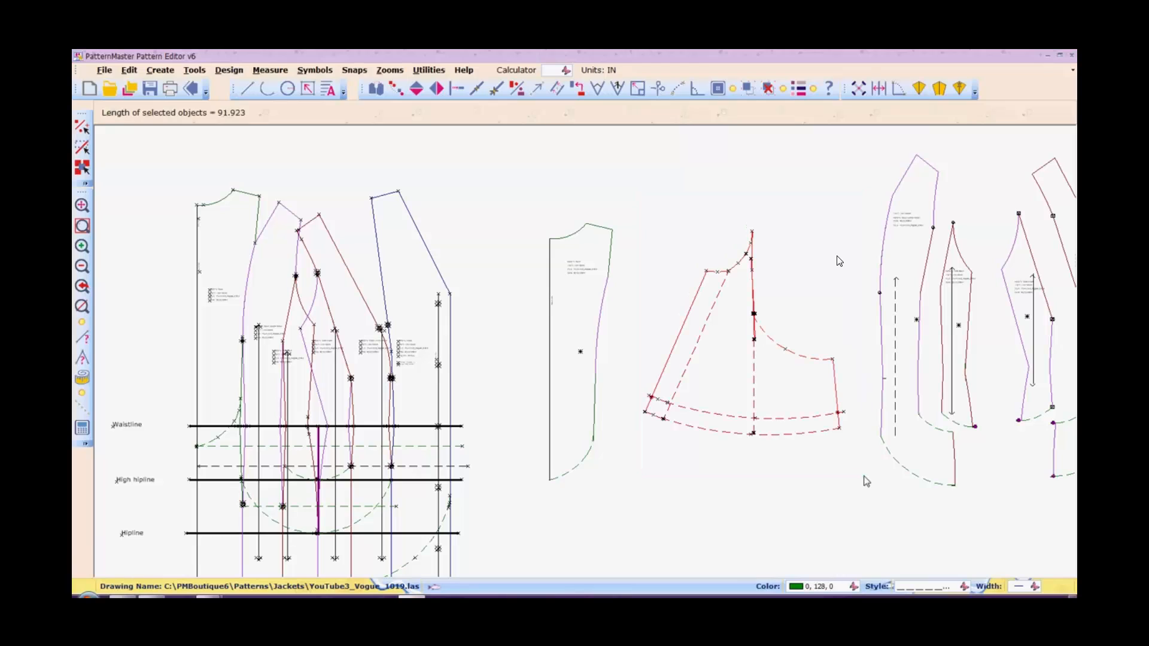
left_click(748, 90)
Measure the short vertical edge at the lower end of the front piece, from its upper corner to the thick horizontal line.
left_click(389, 70)
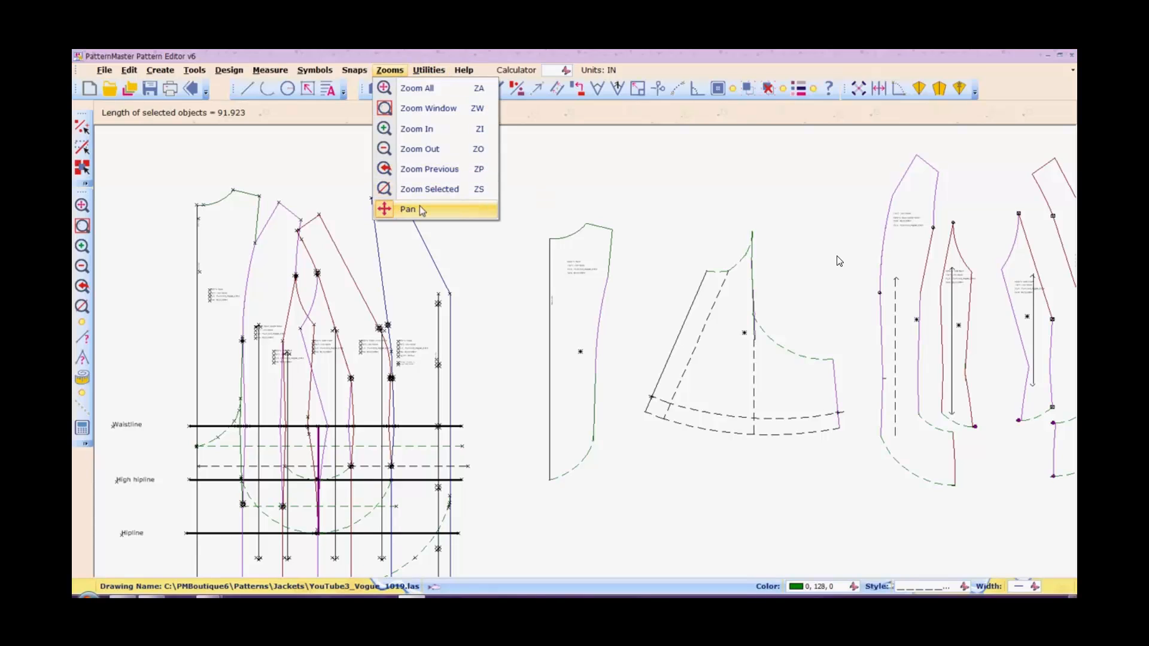
left_click(421, 210)
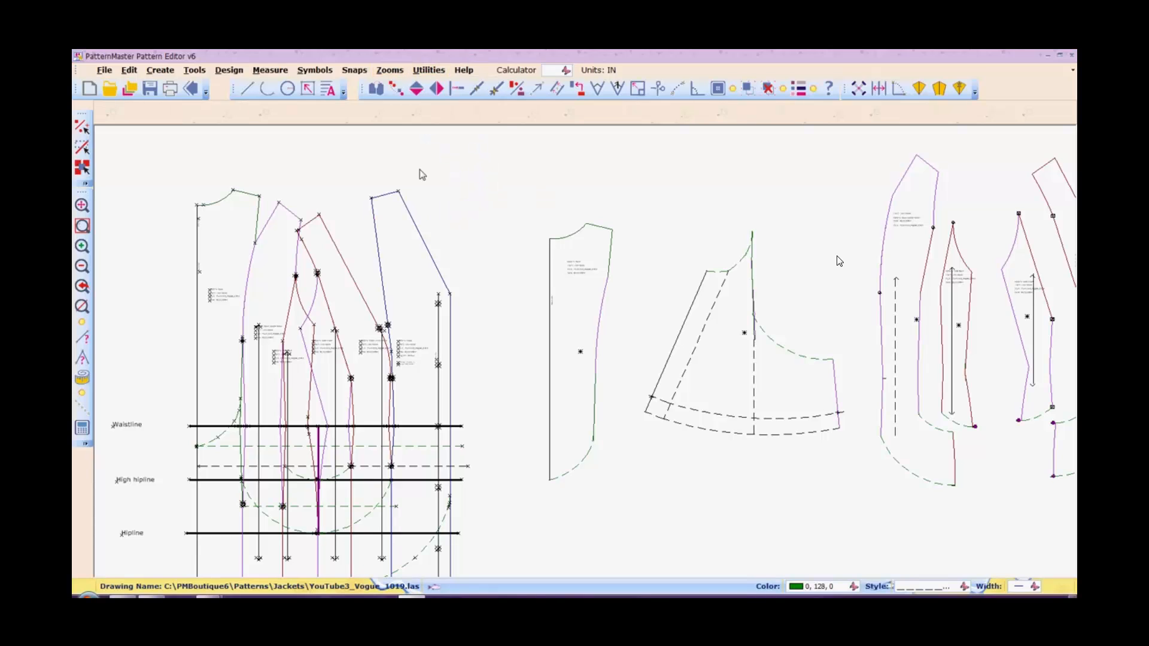
left_click(394, 72)
left_click(419, 215)
mouse_move(860, 187)
left_mouse_down()
mouse_move(546, 218)
mouse_move(556, 194)
left_mouse_up()
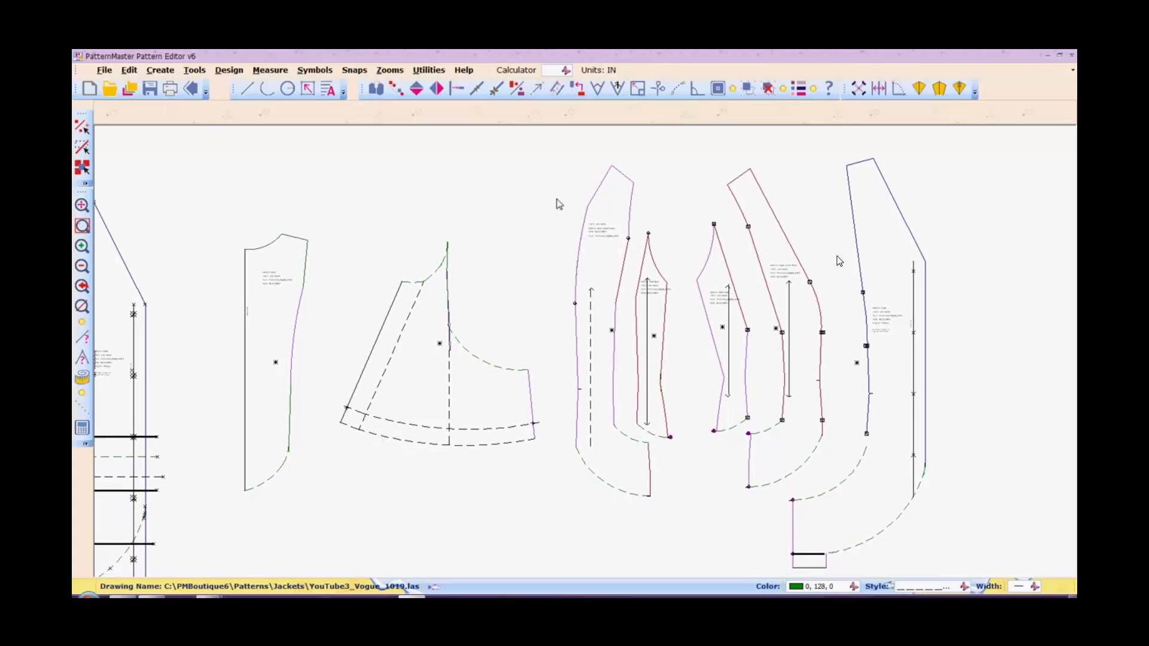
left_click(523, 400)
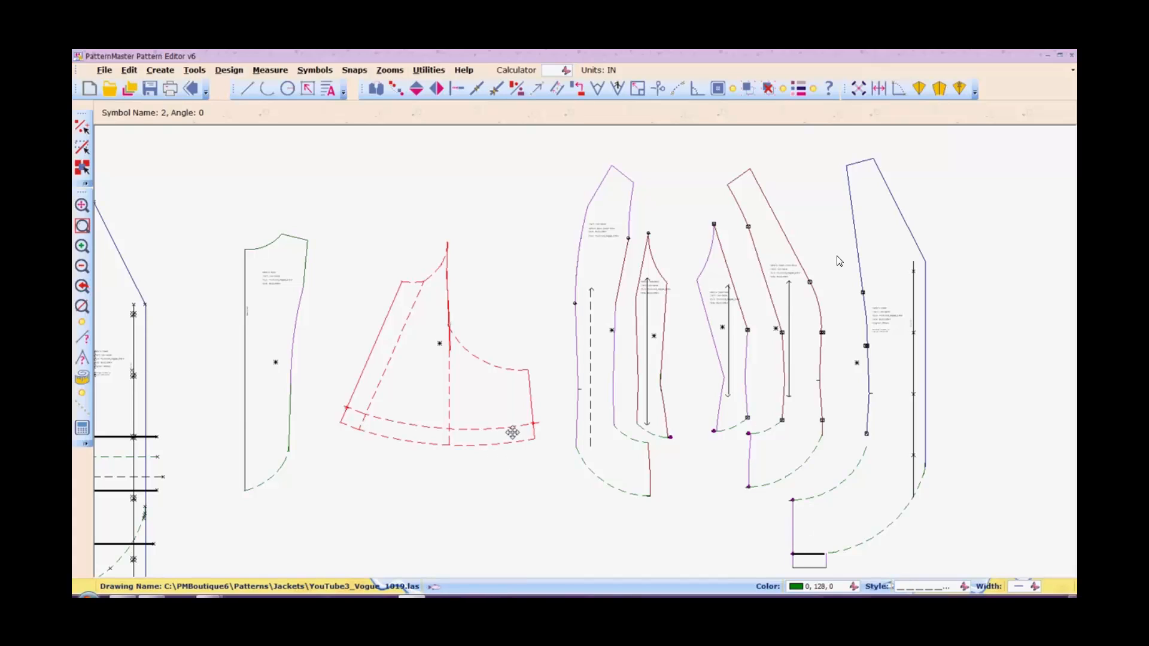
key("m")
key("s")
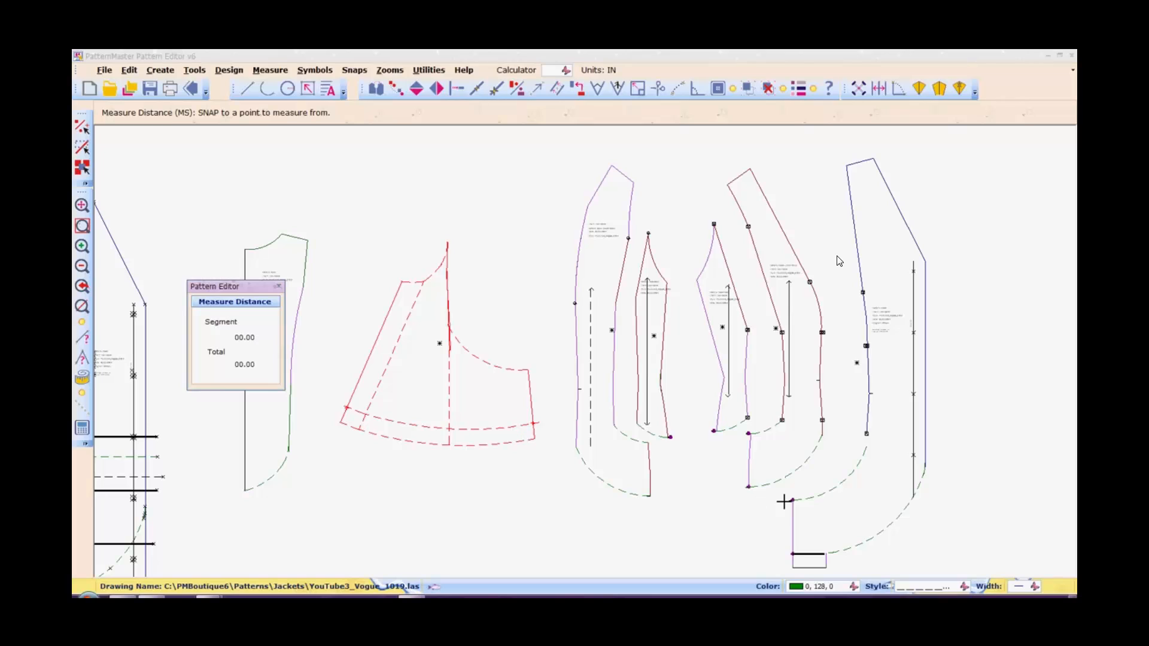
left_click(793, 499)
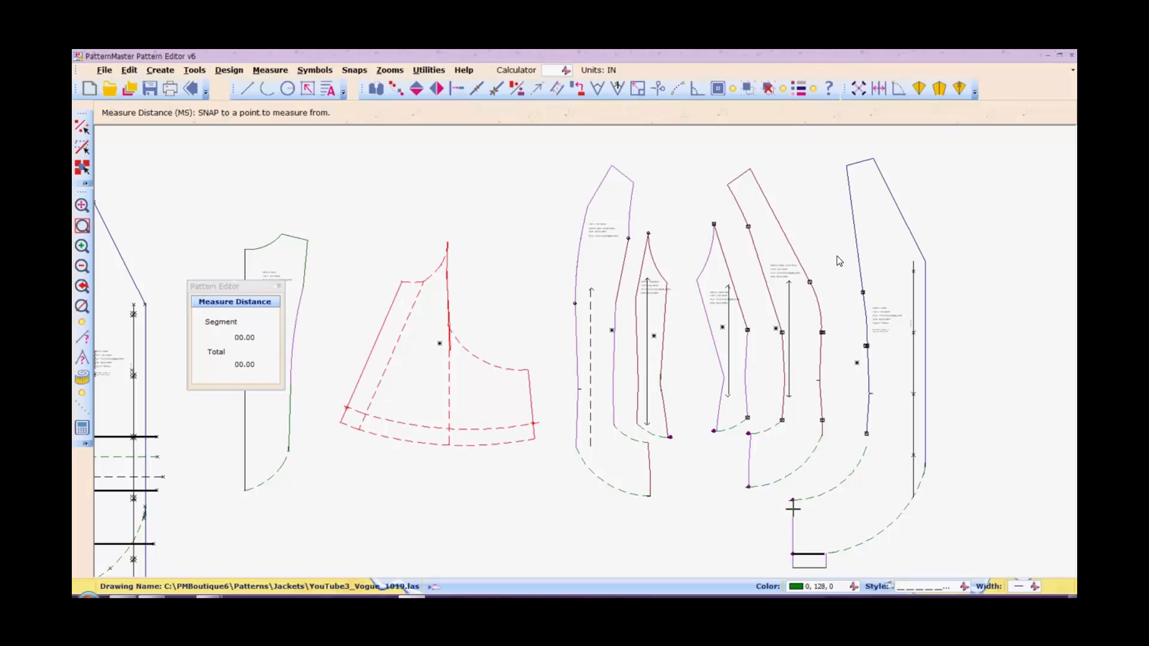
left_click(793, 554)
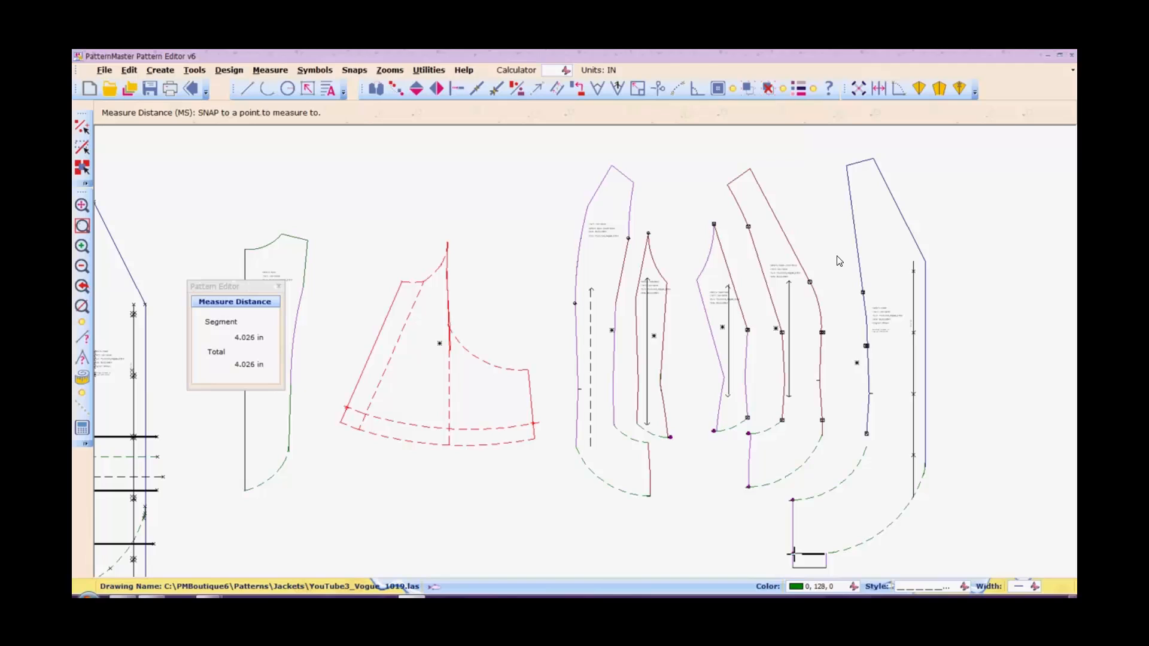
left_click(279, 288)
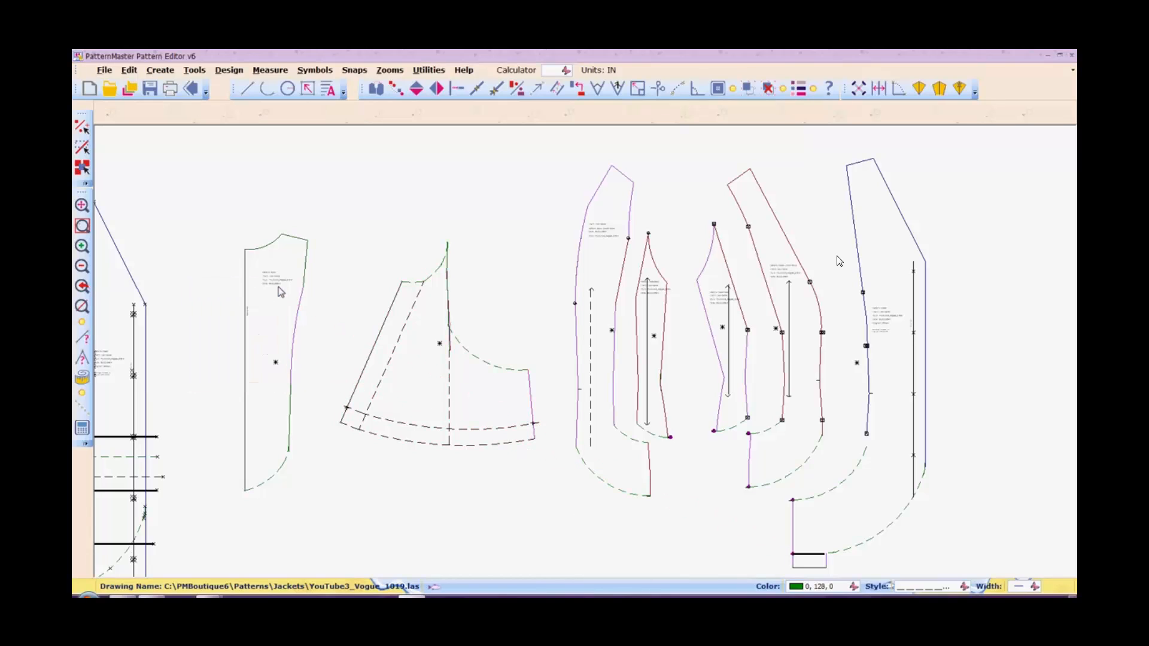
Measure the flared piece's short side edge from its upper corner to the hem, including the point on the upper hemline.
key("m")
key("s")
left_click(528, 368)
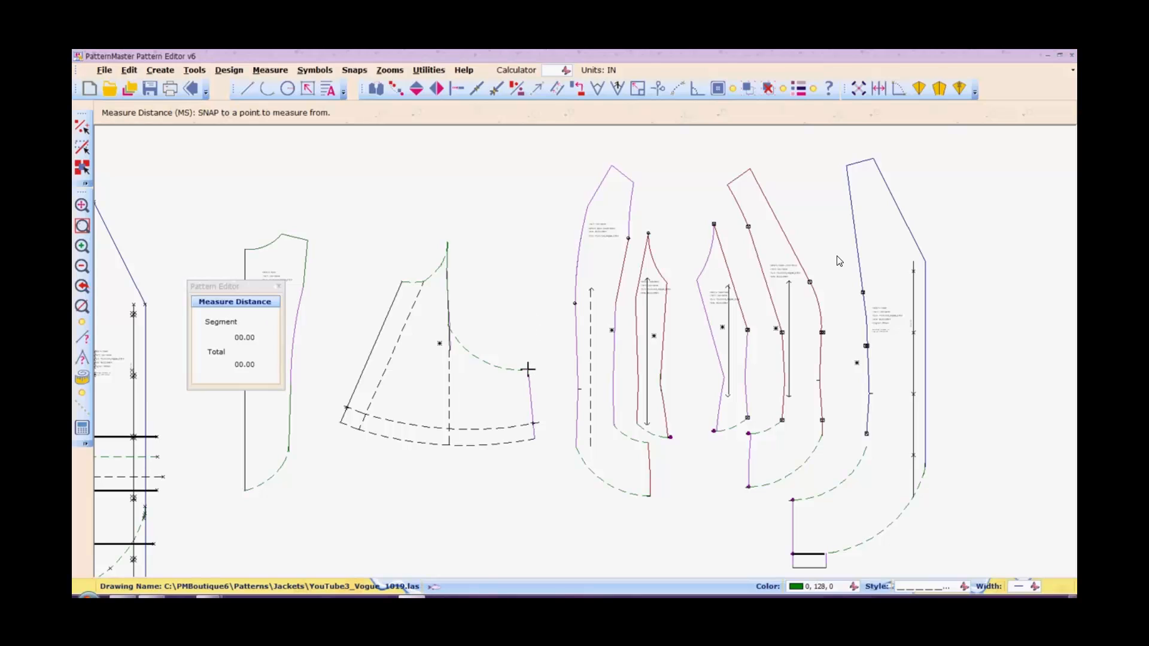
left_click(534, 441)
left_click(531, 422)
left_click(280, 288)
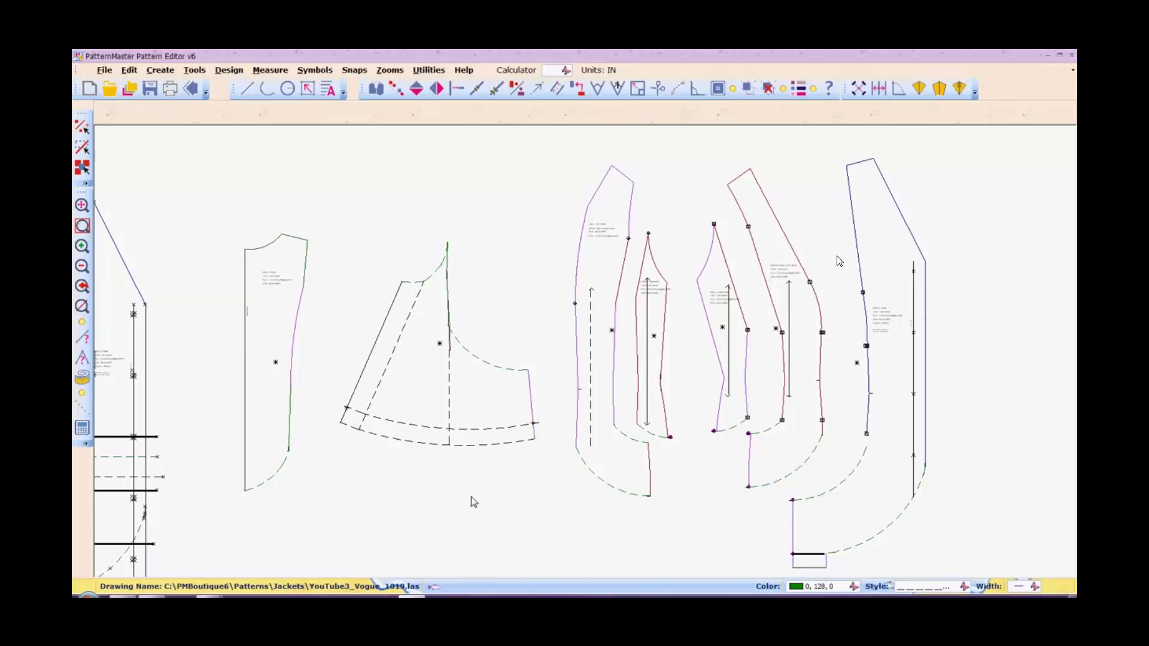
Ungroup the back piece into separate objects and bring it into closer view.
left_click(267, 350)
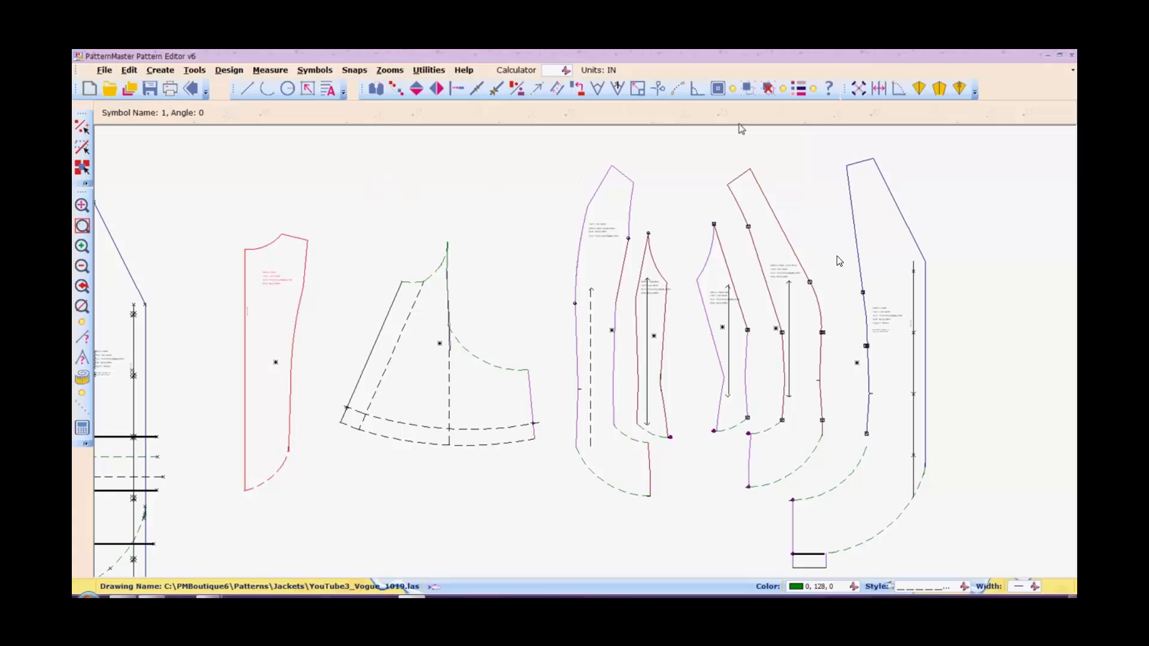
left_click(768, 89)
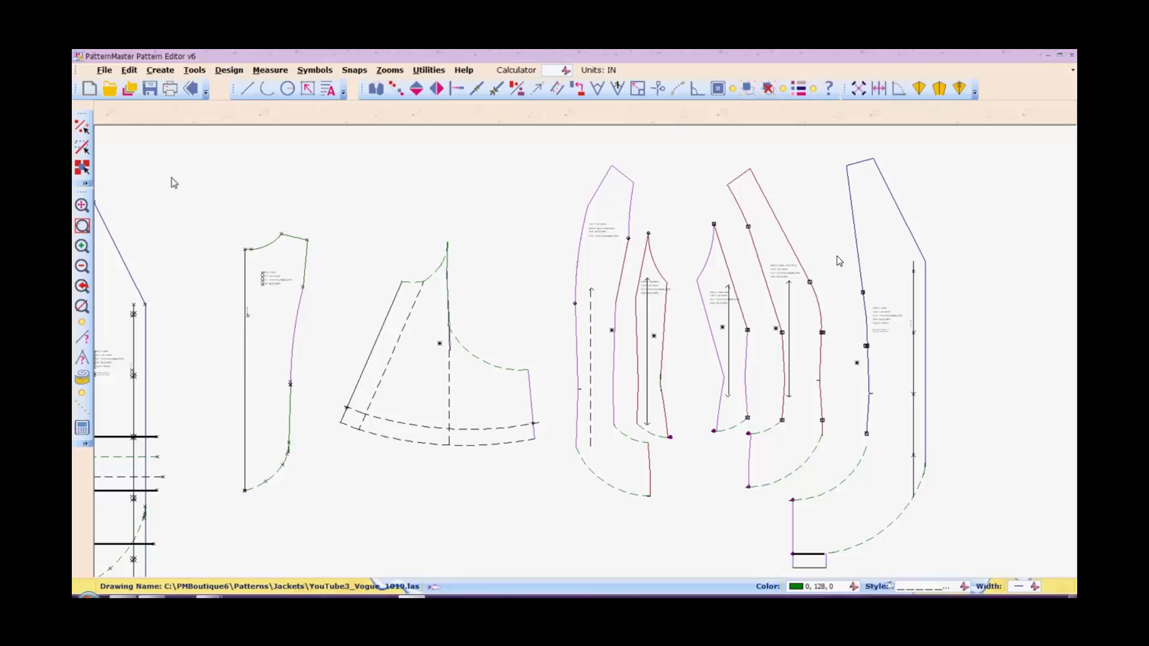
left_click_drag(173, 178, 338, 538)
key("z")
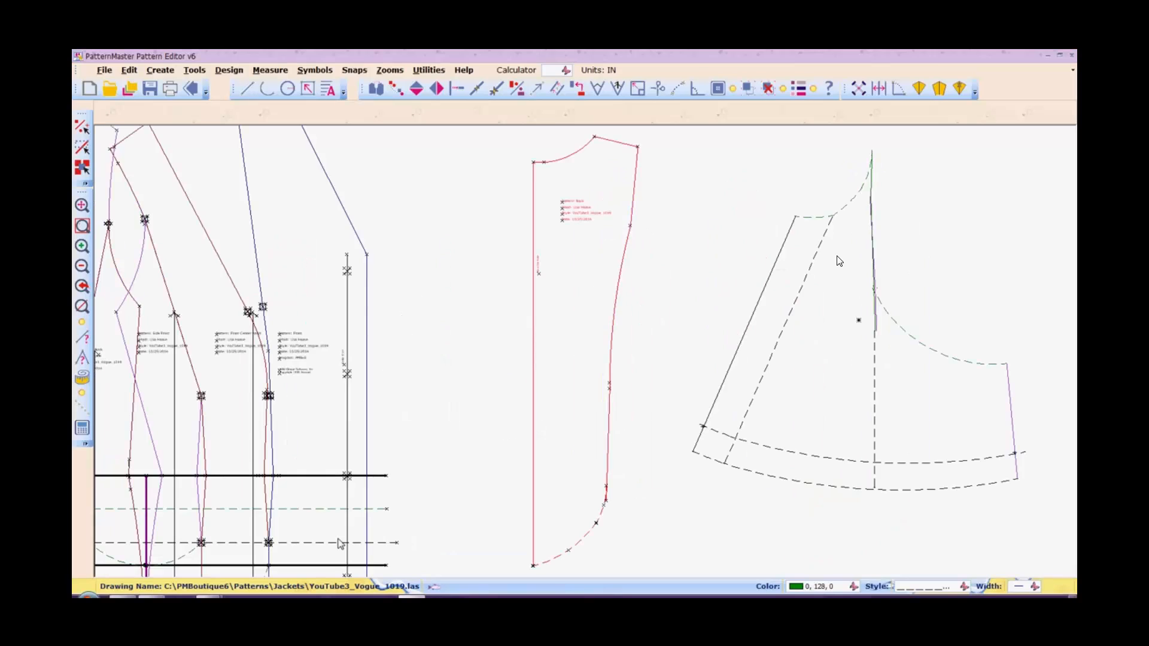
left_click(423, 337)
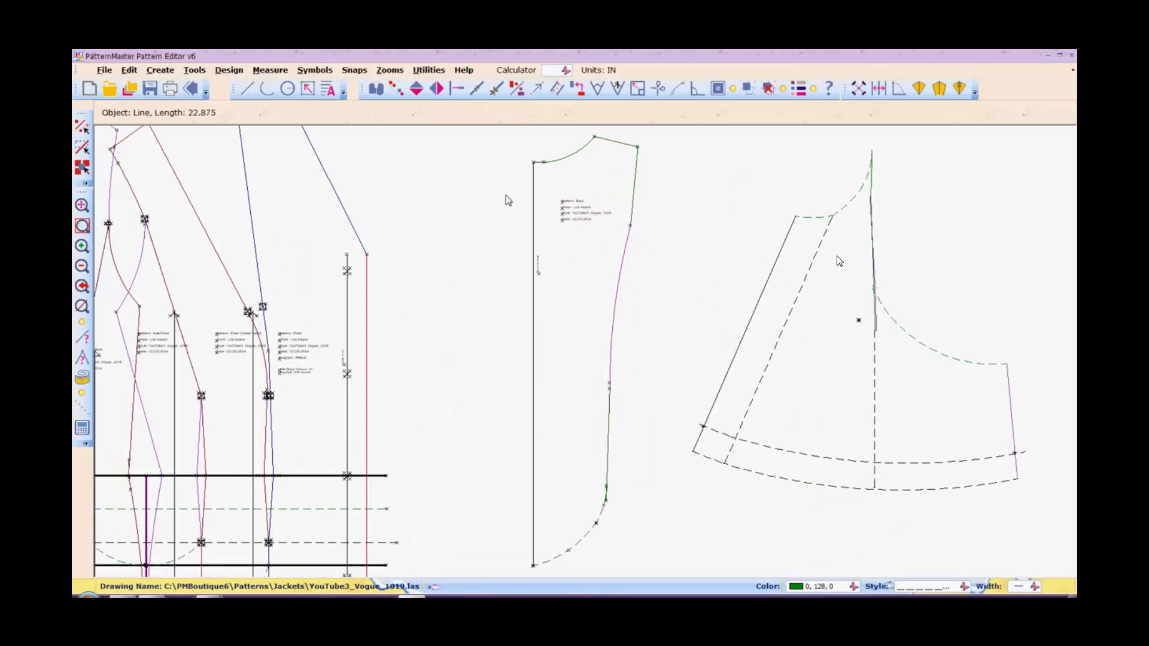
Check the Place On Fold label beside the back piece's centre line and group that line as its own symbol.
left_click(534, 205)
key("z")
key("w")
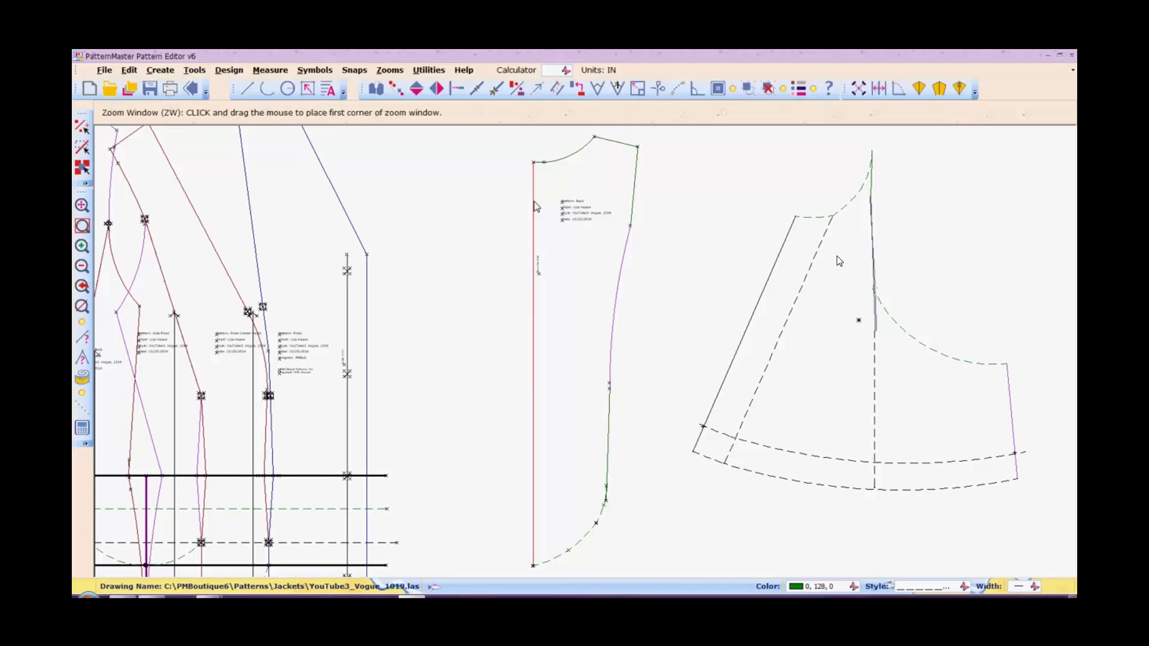
left_click_drag(518, 237, 561, 312)
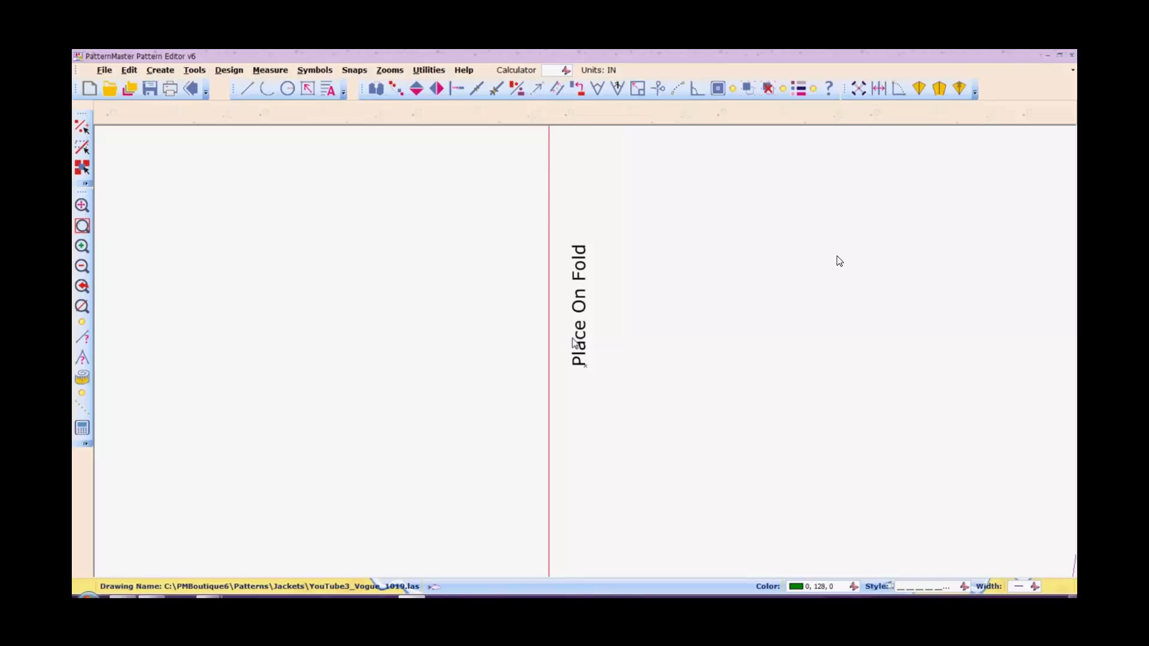
key("z")
key("Return")
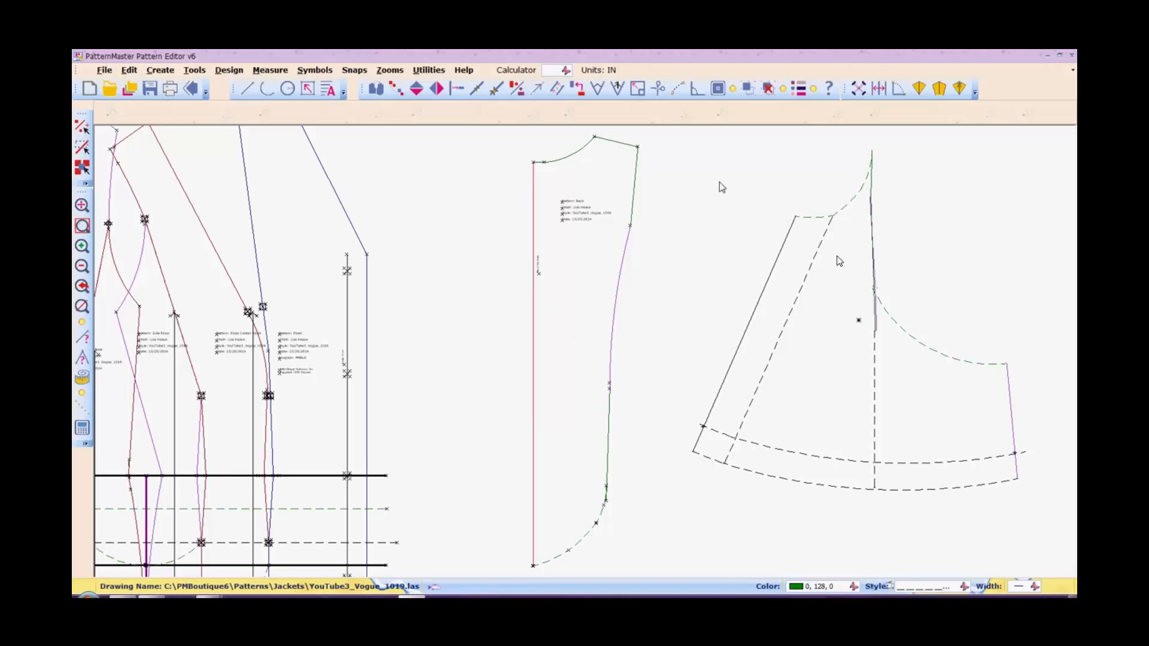
left_click(748, 89)
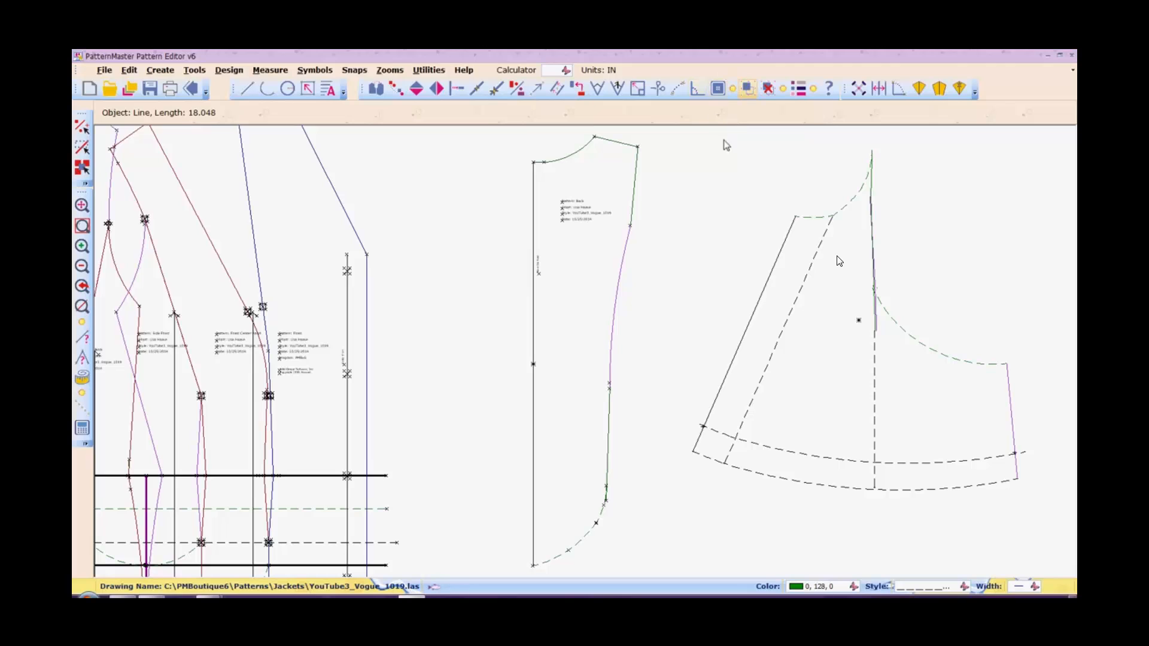
Place a vertical Place on Fold symbol with a length of 10 inches beside the back piece's centre line.
left_click(718, 88)
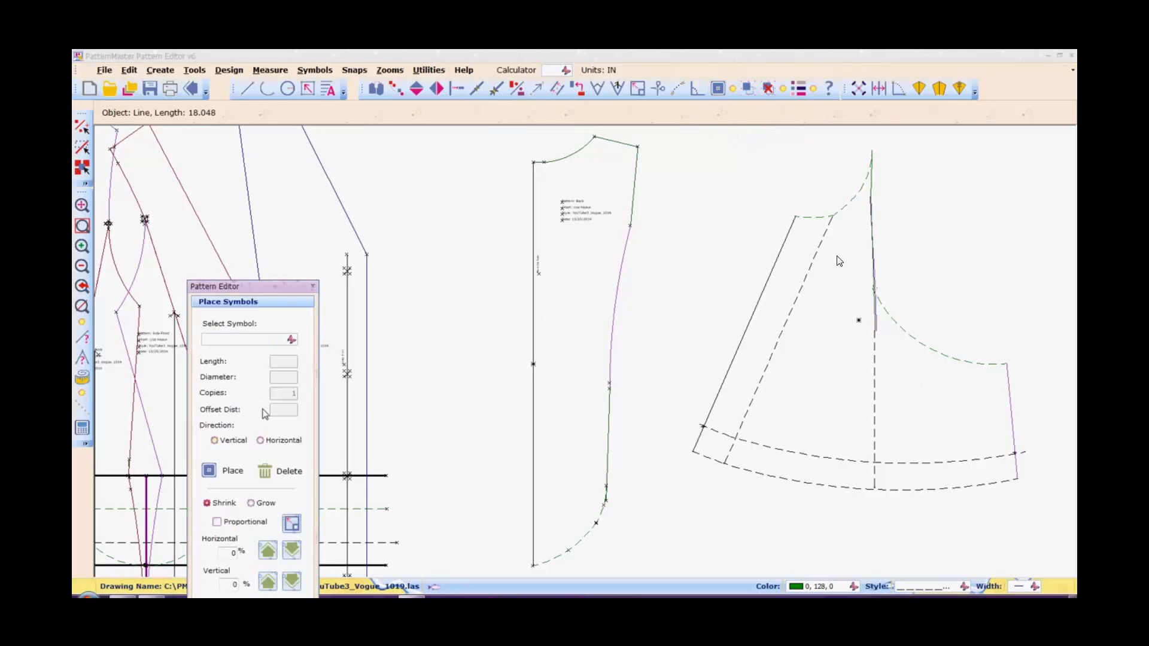
left_click(293, 342)
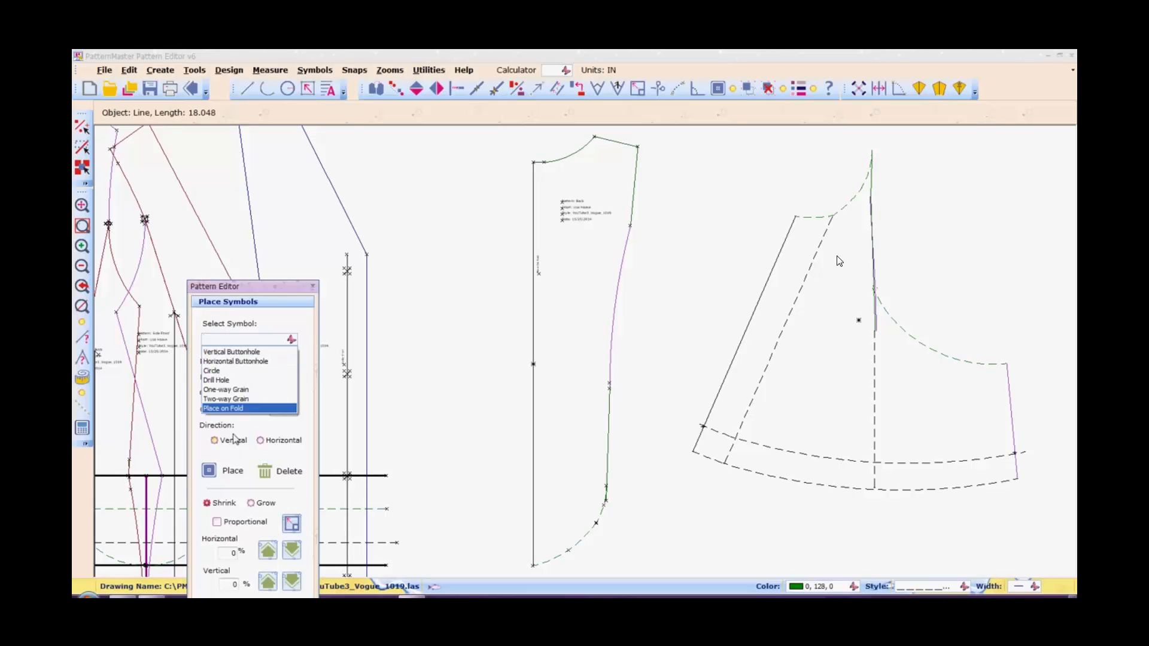
left_click(247, 409)
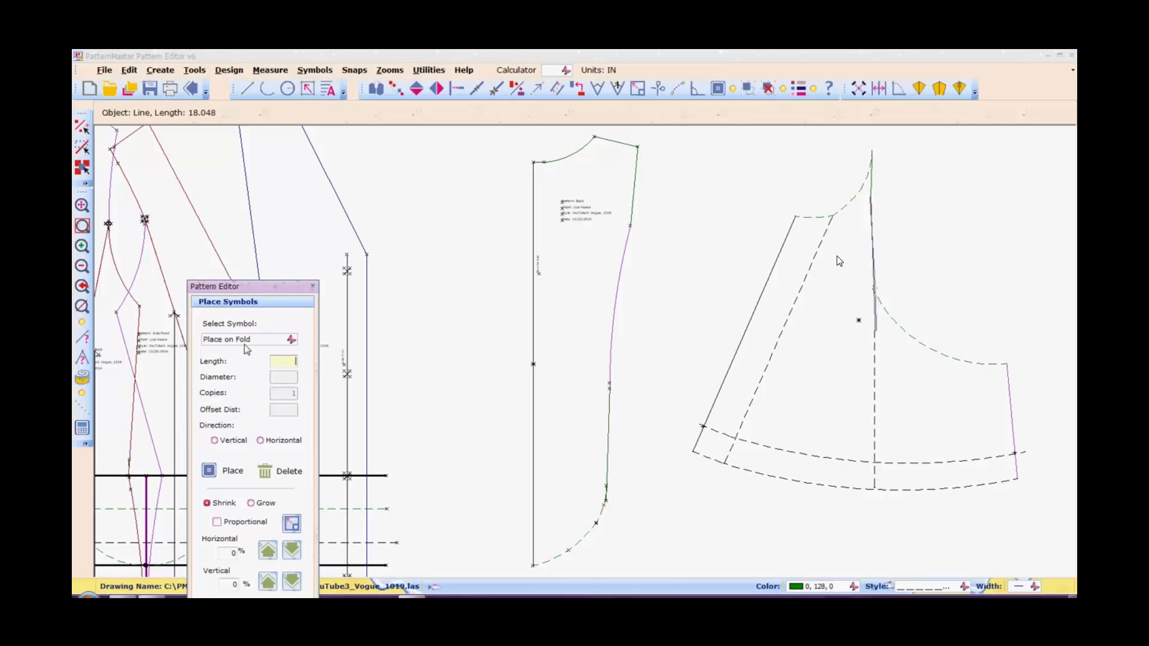
left_click_drag(263, 290, 282, 147)
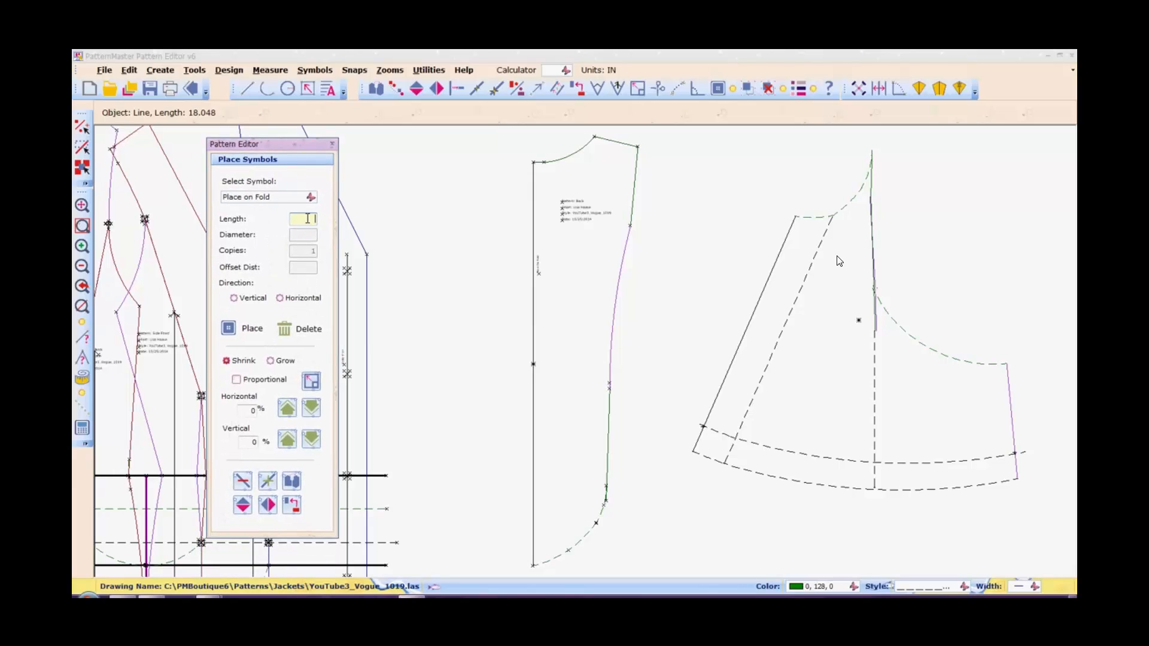
type("10")
left_click(241, 301)
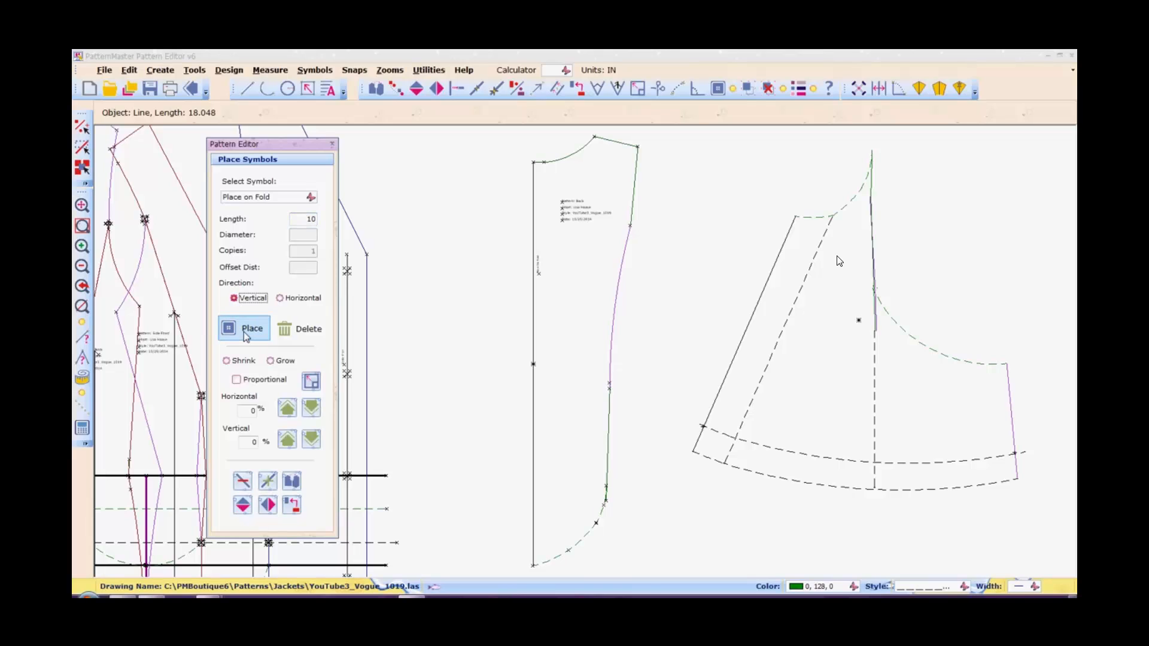
left_click(245, 334)
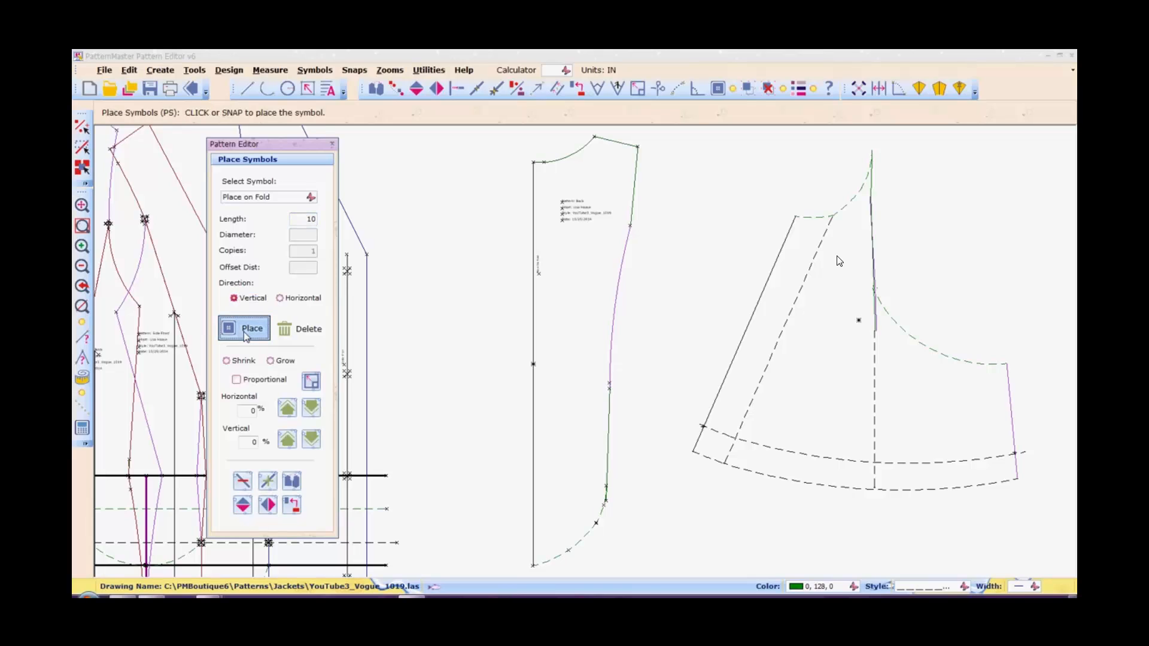
left_click(534, 300)
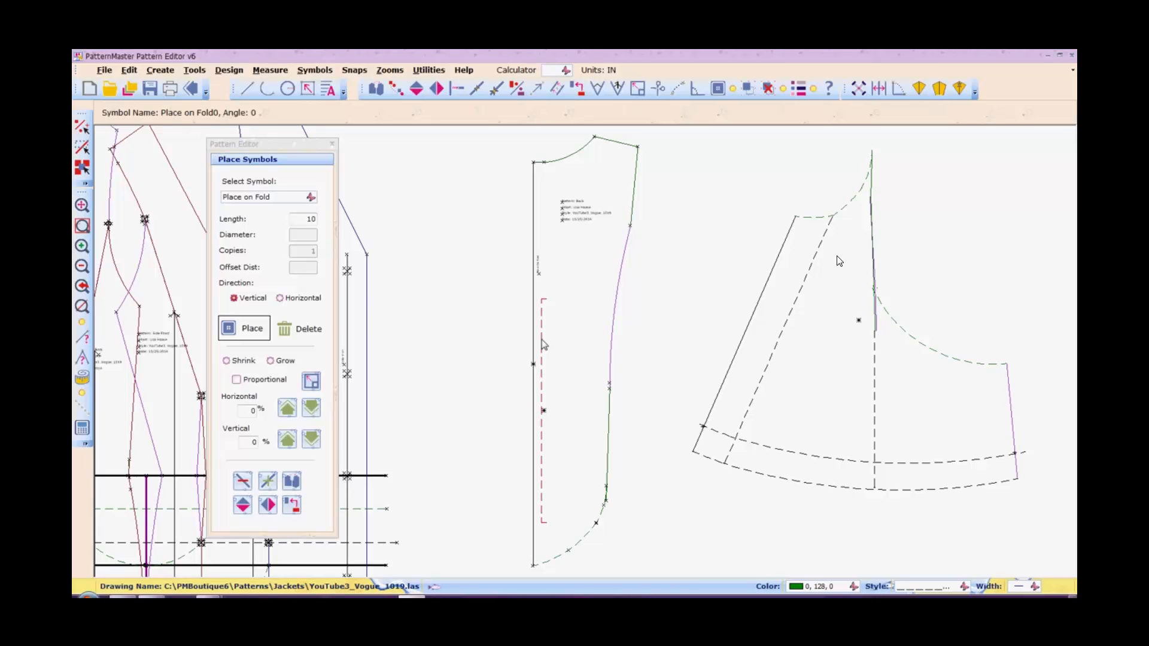
left_click(332, 144)
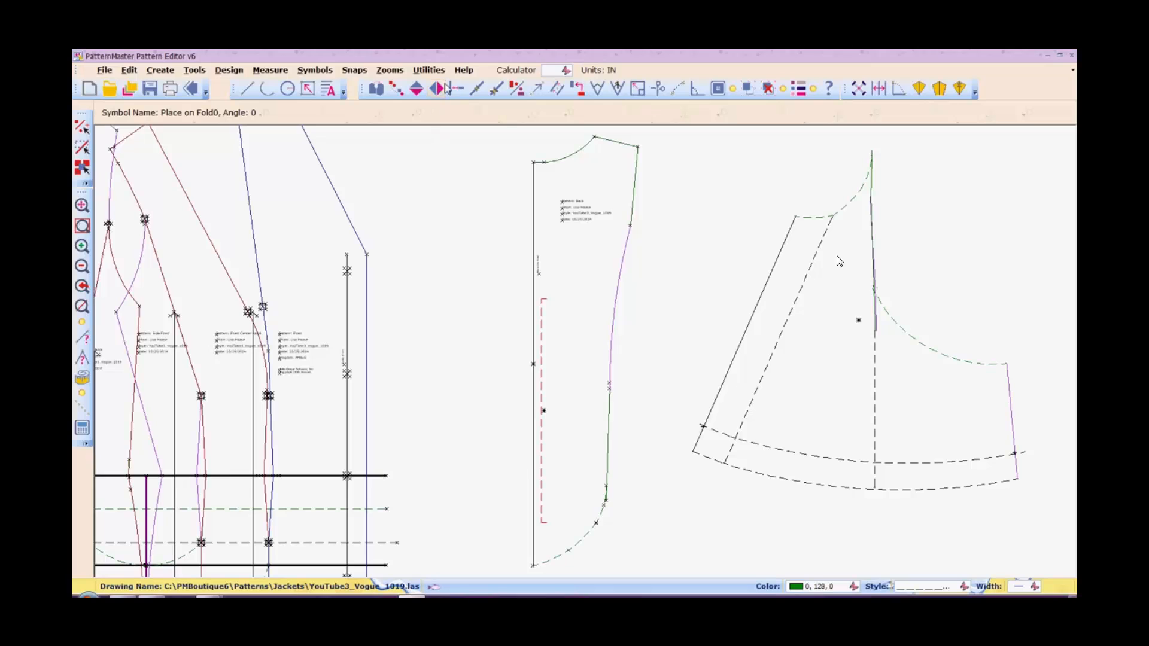
Mirror the Place on Fold symbol horizontally and move it up against the back piece's centre line.
left_click(438, 95)
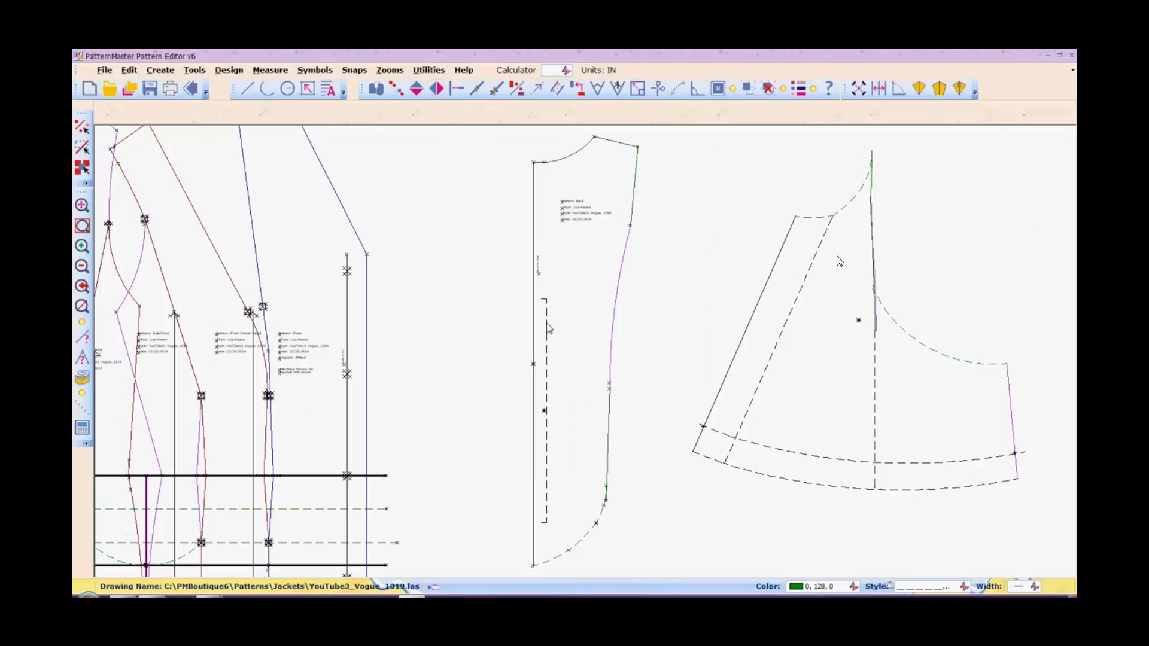
left_click(547, 328)
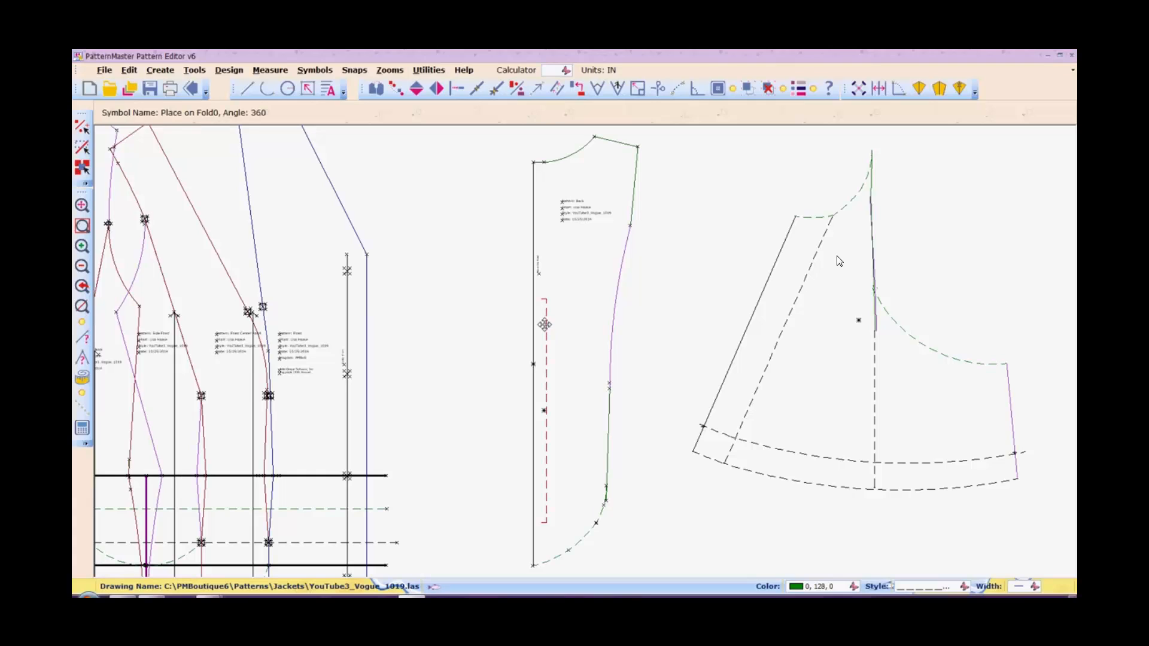
left_click_drag(548, 328, 538, 258)
Offset the back piece's neckline curve and shoulder line outward by 0.625 inches as seam allowance.
scroll(562, 162, "down", 1)
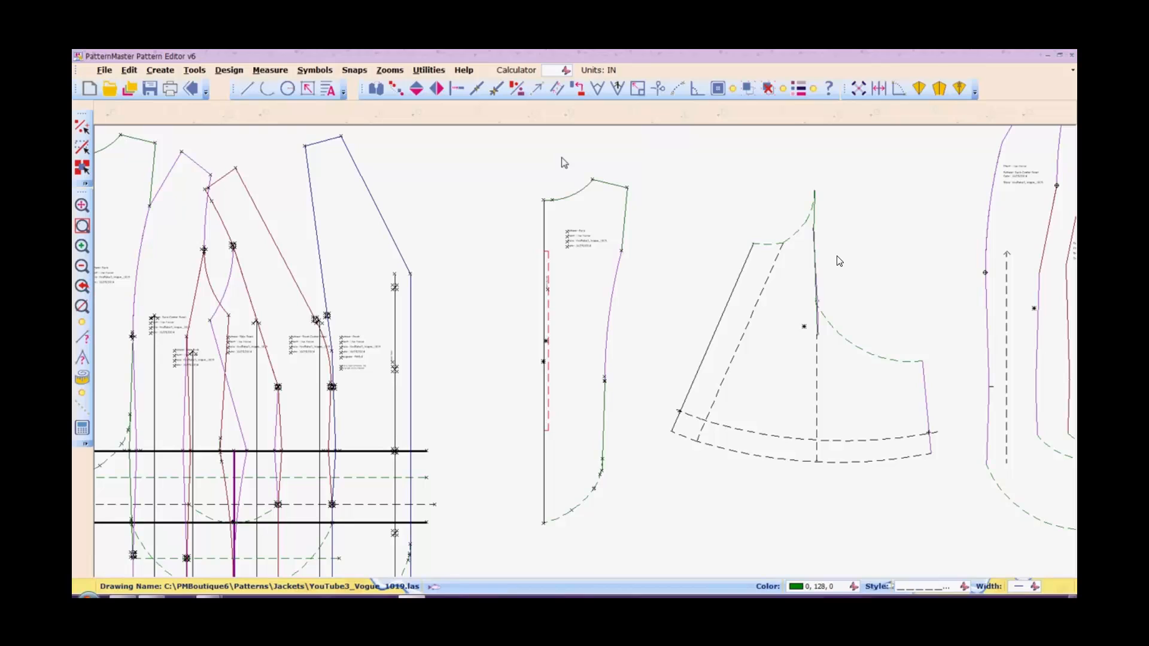
left_click(582, 196)
left_click(544, 232)
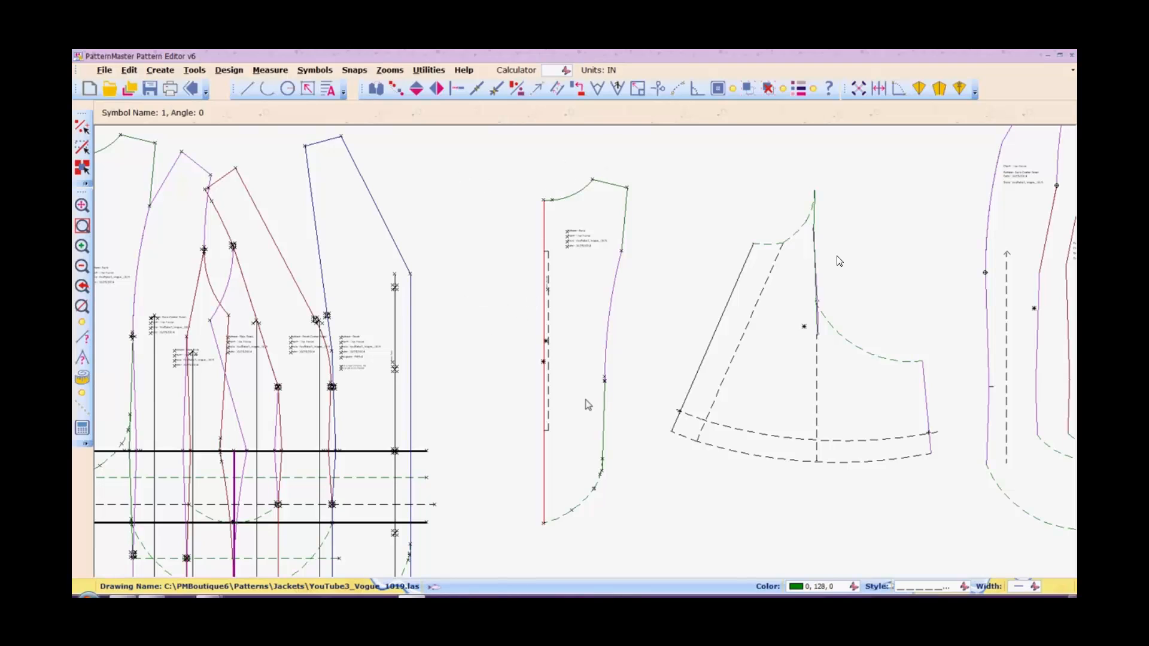
left_click(578, 193)
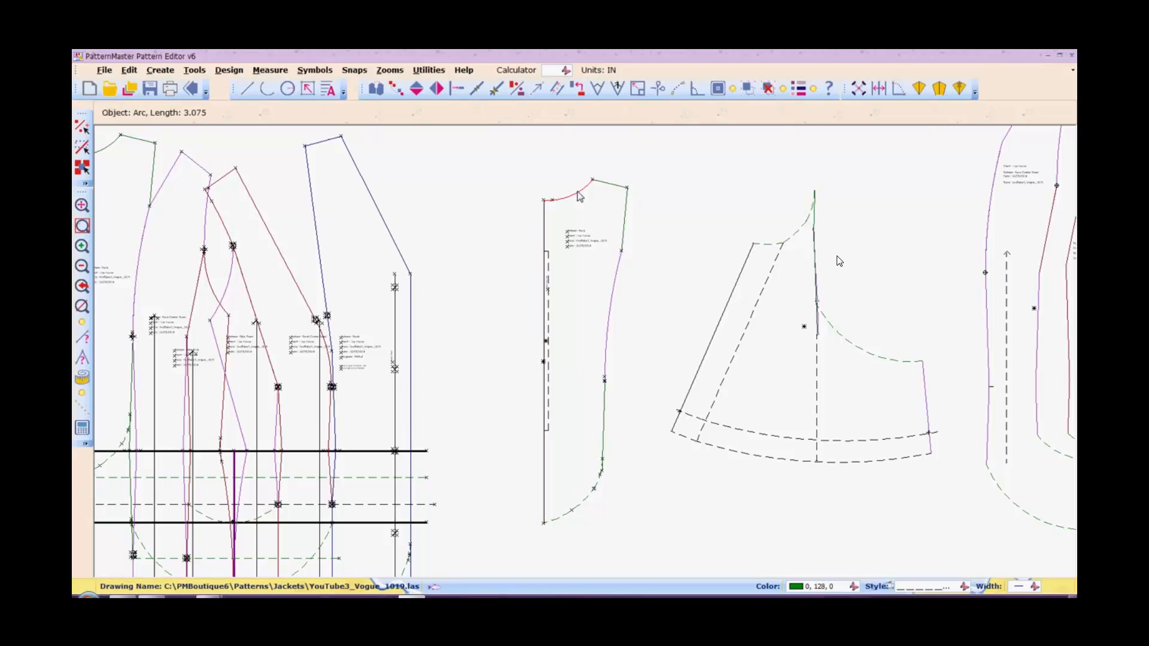
left_click(563, 90)
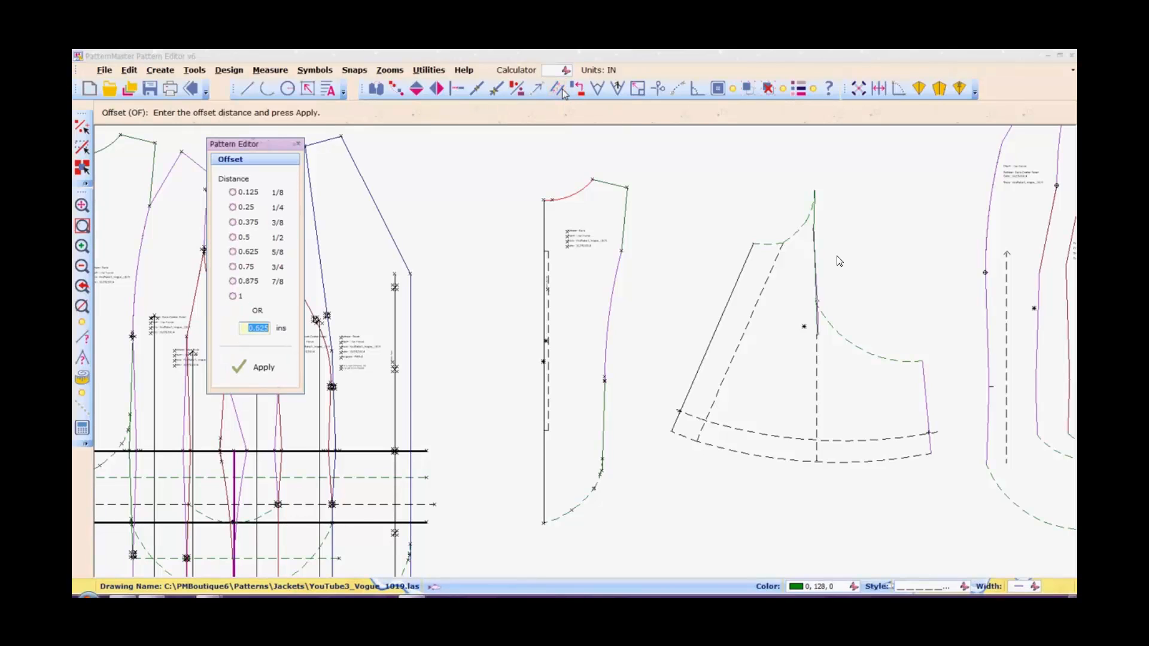
left_click(233, 252)
left_click(271, 371)
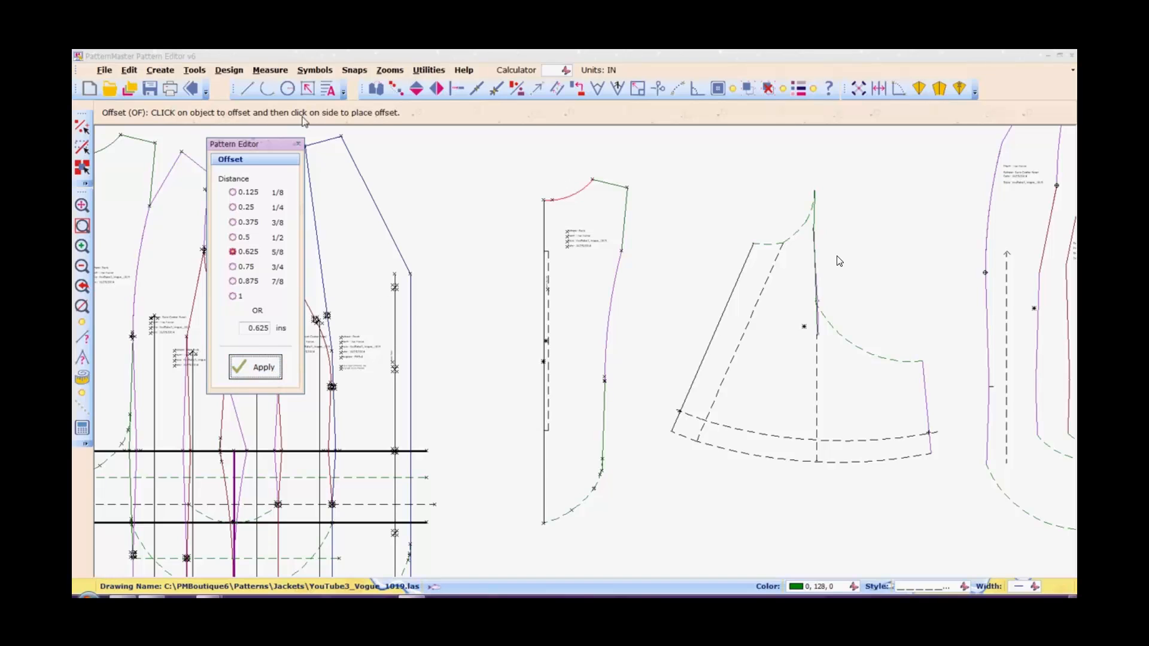
left_click(570, 195)
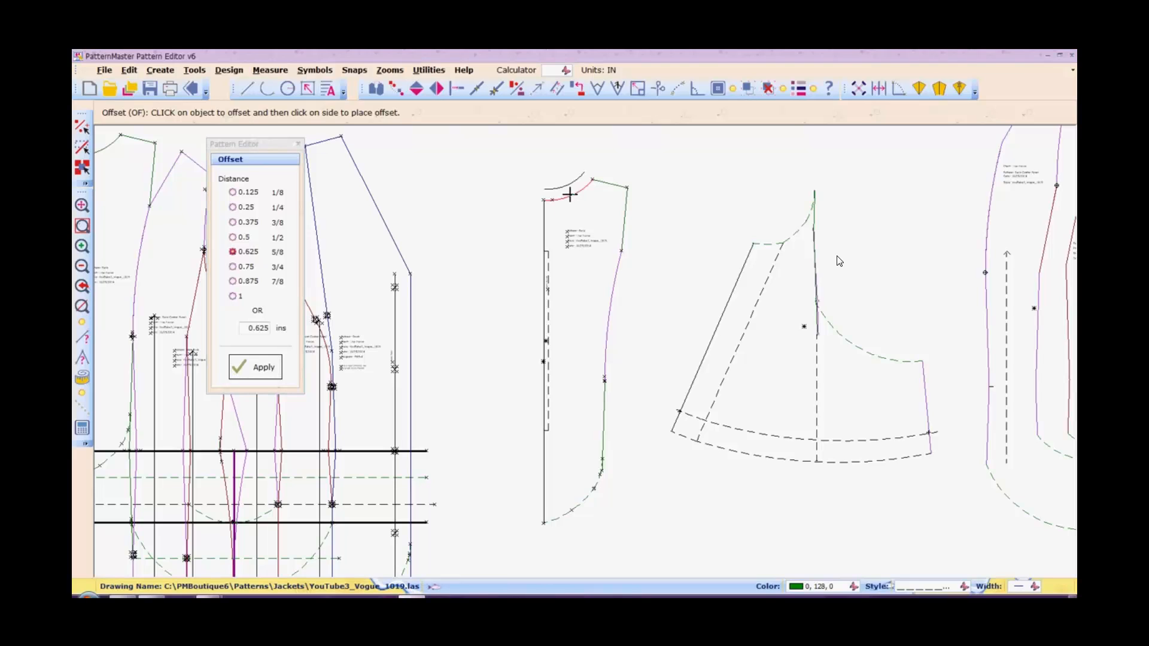
left_click(570, 192)
left_click(611, 184)
left_click(618, 181)
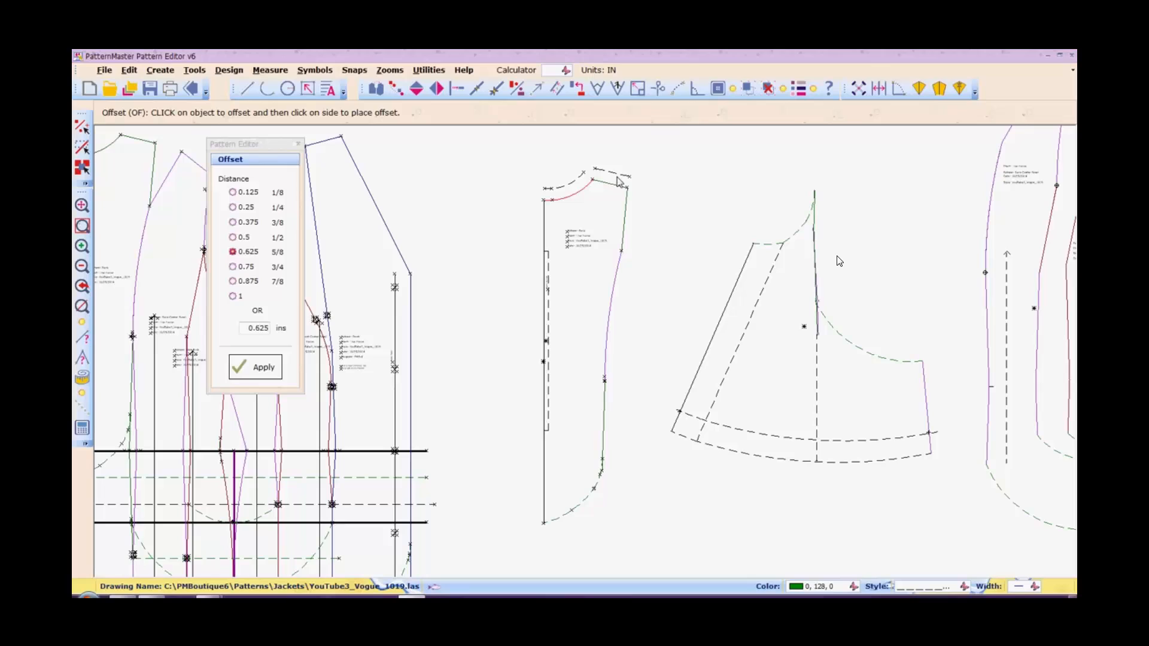
Offset the back piece's armhole edge and the two side seam segments below it outward by 0.625 inches.
left_click(626, 206)
left_click(626, 206)
key("ctrl+z")
left_click(625, 212)
left_click(629, 212)
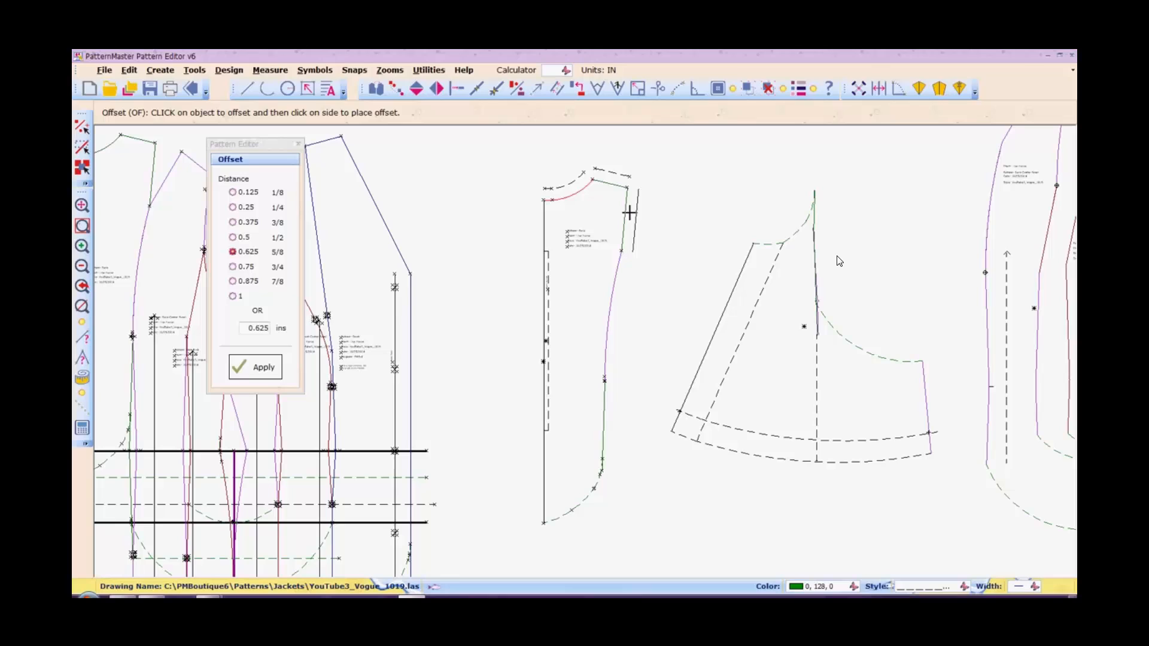
left_click(611, 294)
left_click(612, 297)
left_click(604, 402)
left_click(615, 407)
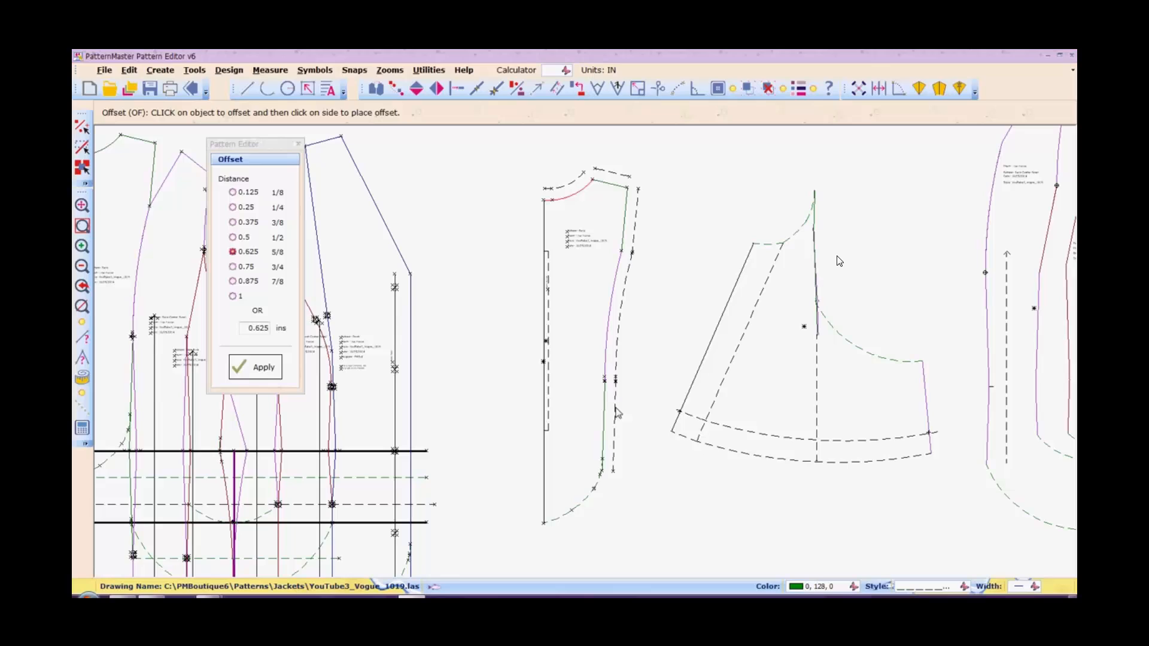
Offset the curved segments at the back piece's lower hem corner outward by 0.625 inches and finish the Offset command.
left_click(599, 478)
left_click(608, 492)
left_click(588, 500)
left_click(591, 506)
key("Escape")
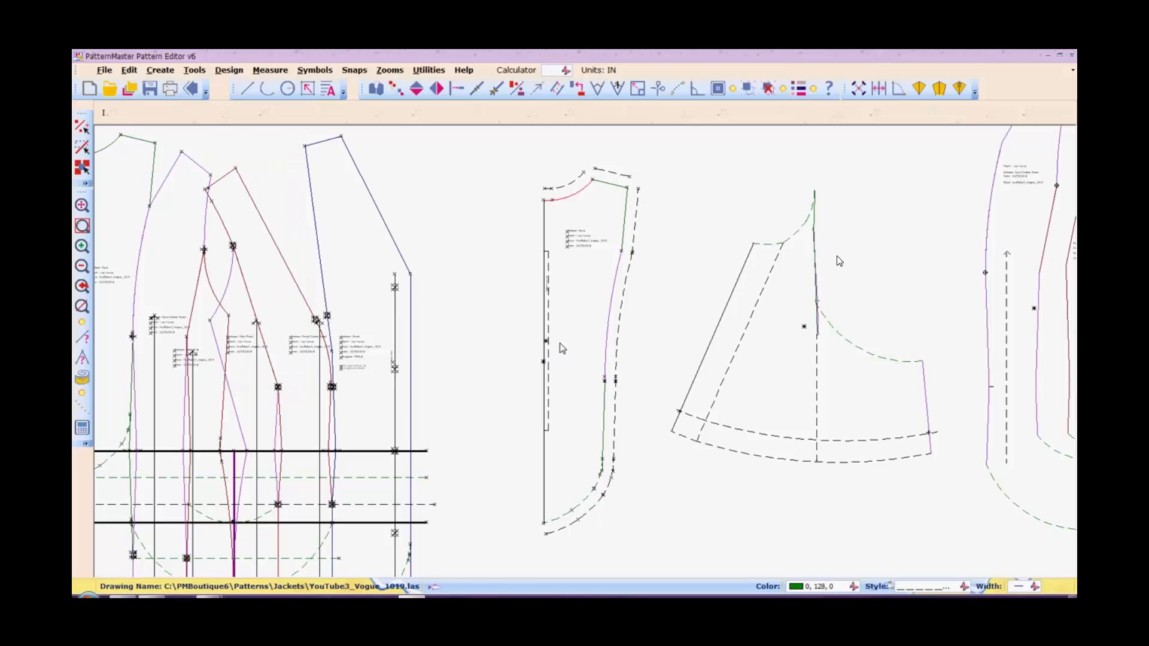
Try to extend the back piece's centre line up to the offset neckline with Intersect.
left_click(543, 221)
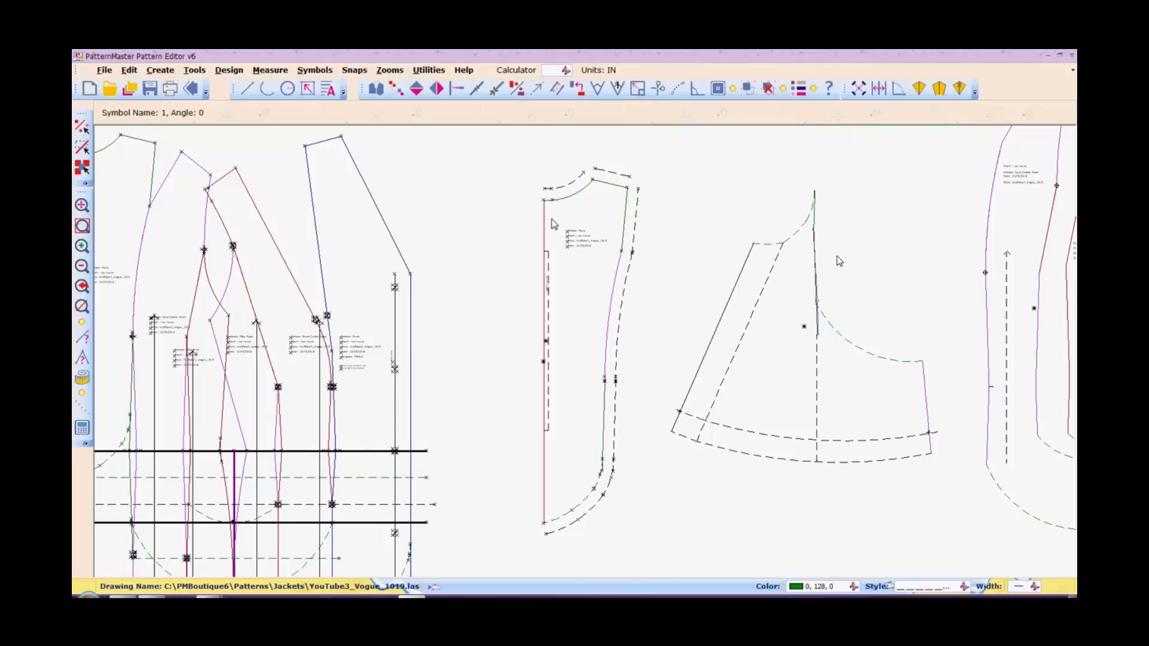
key("i")
key("n")
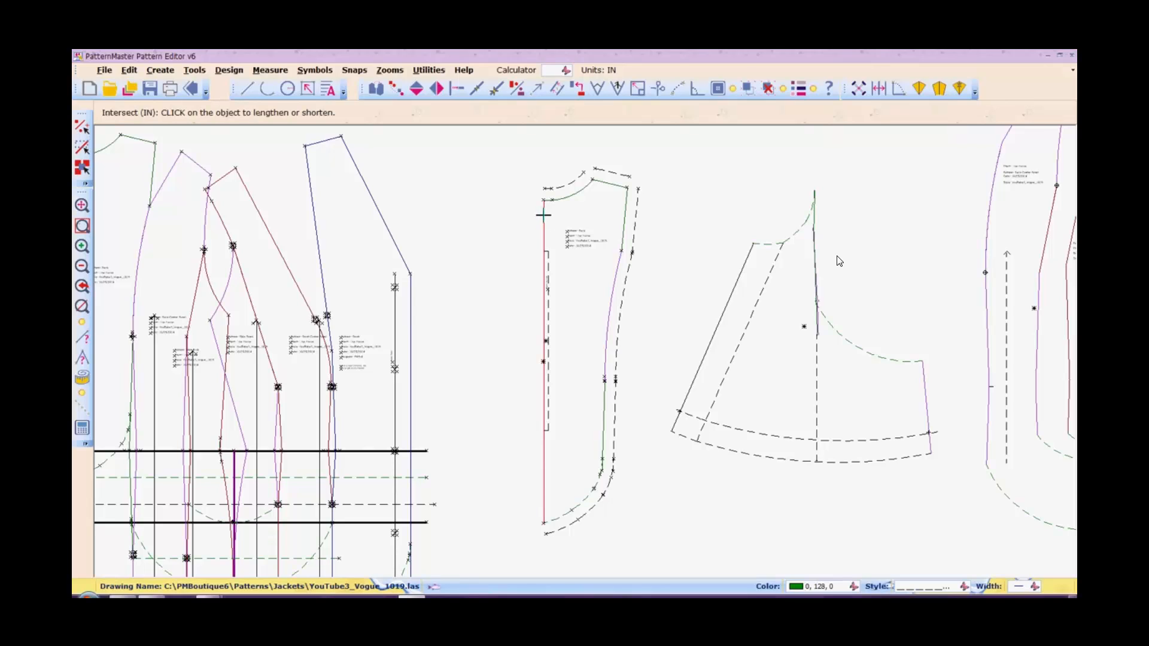
left_click(544, 216)
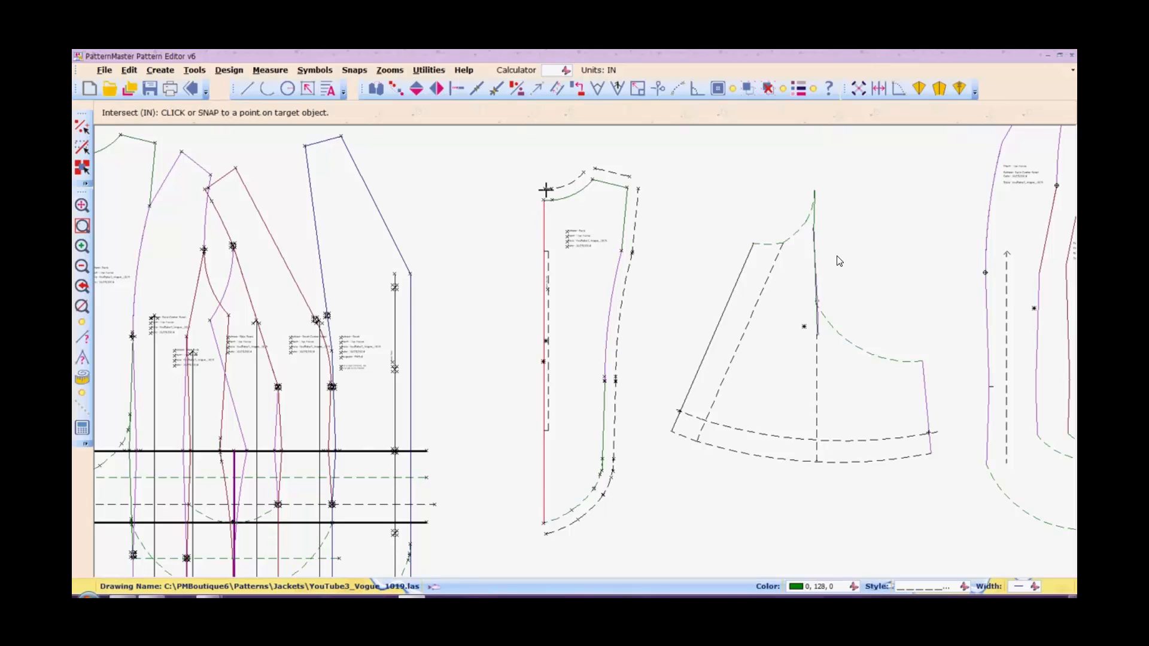
left_click(545, 188)
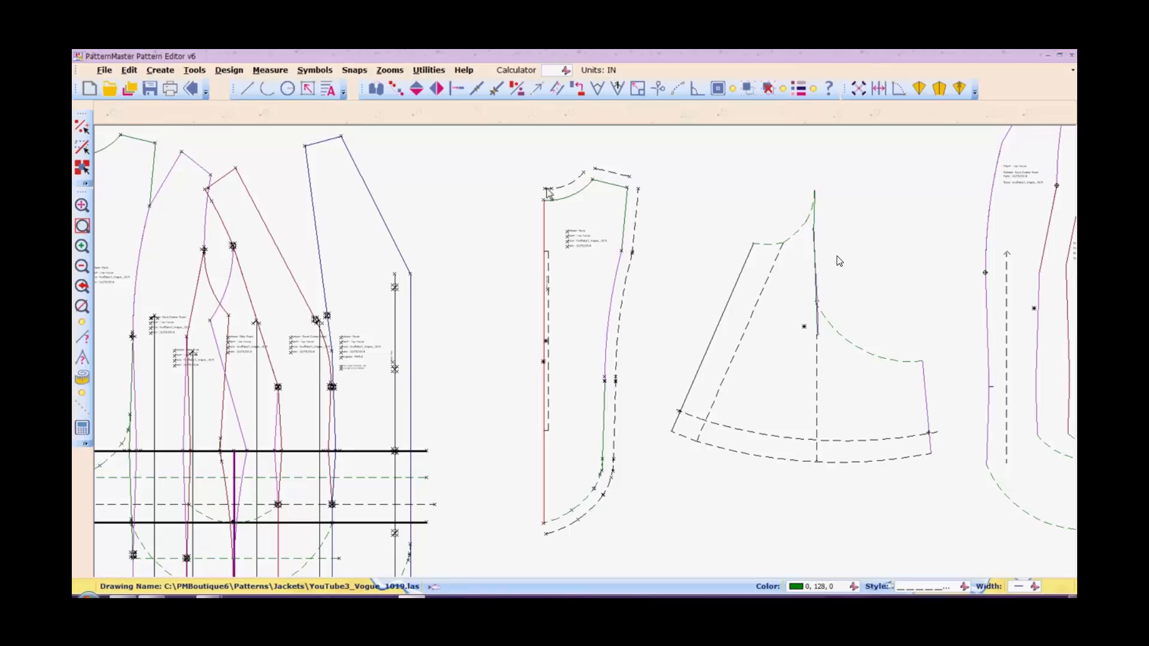
right_click(543, 216)
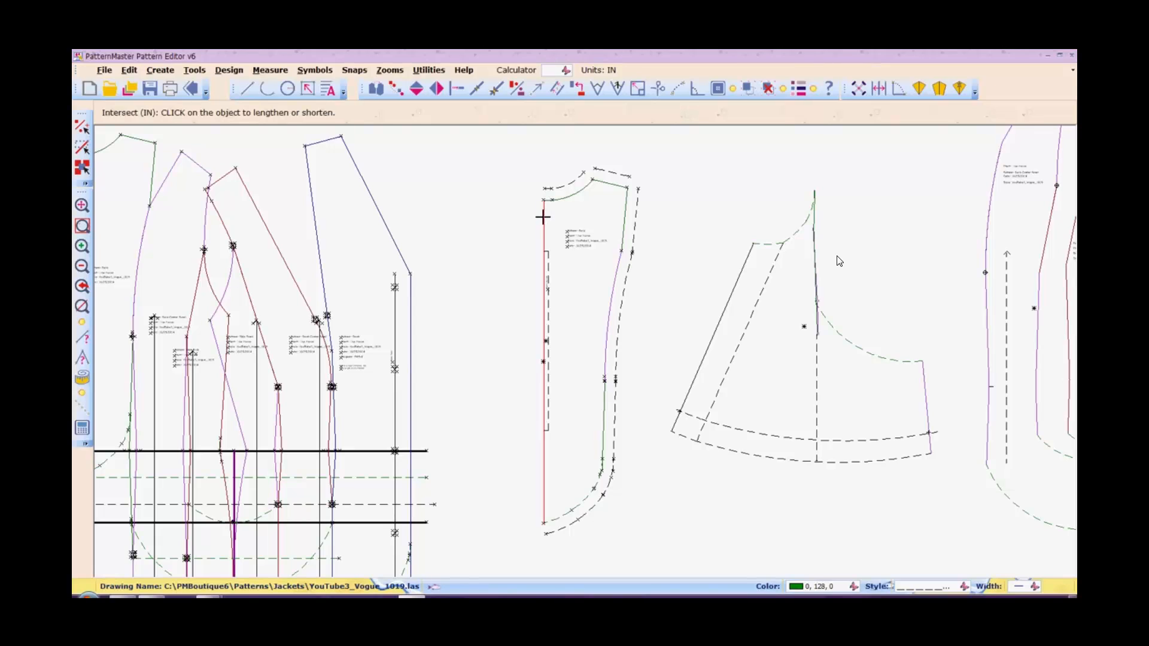
left_click(544, 217)
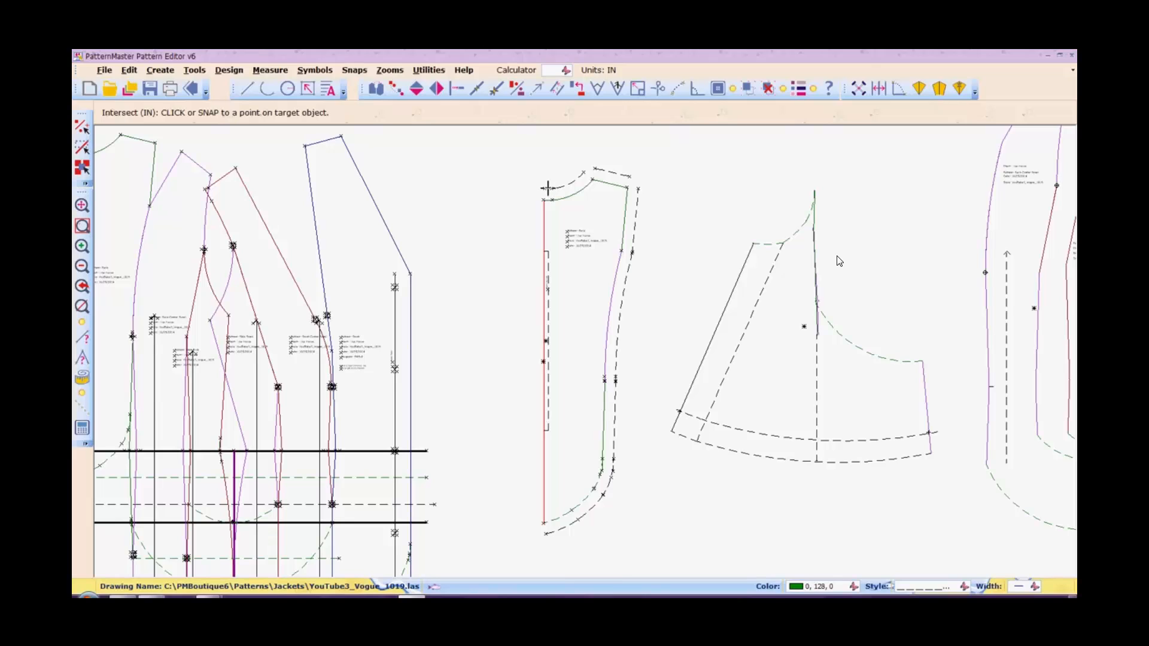
left_click(547, 188)
right_click(548, 190)
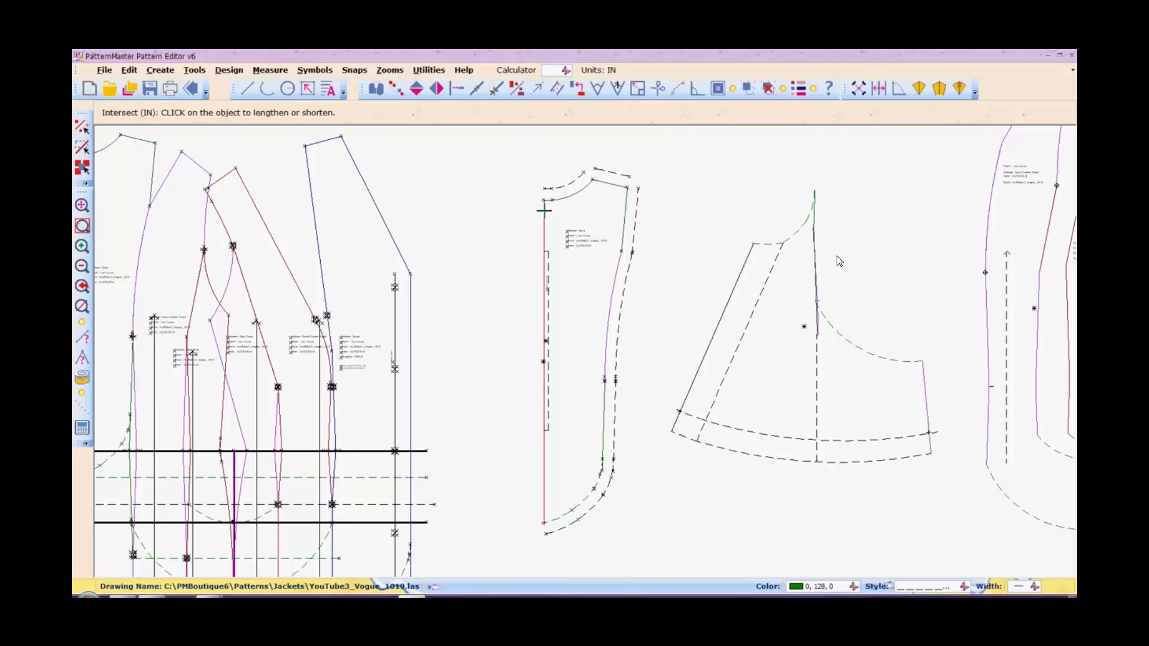
left_click(543, 212)
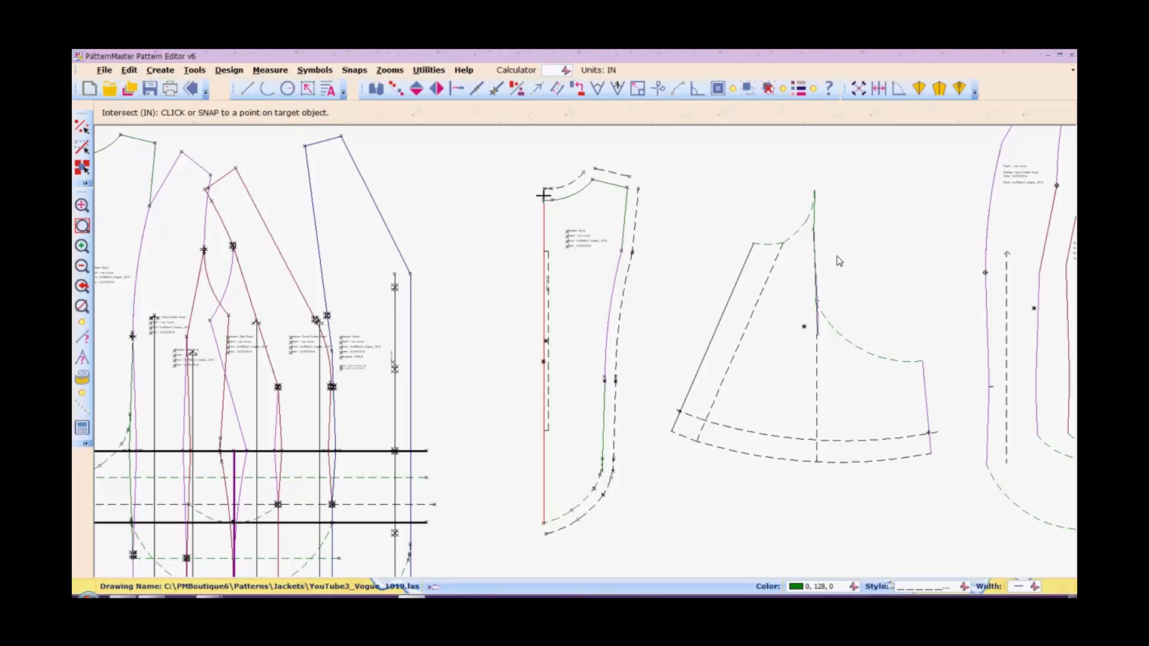
left_click(544, 187)
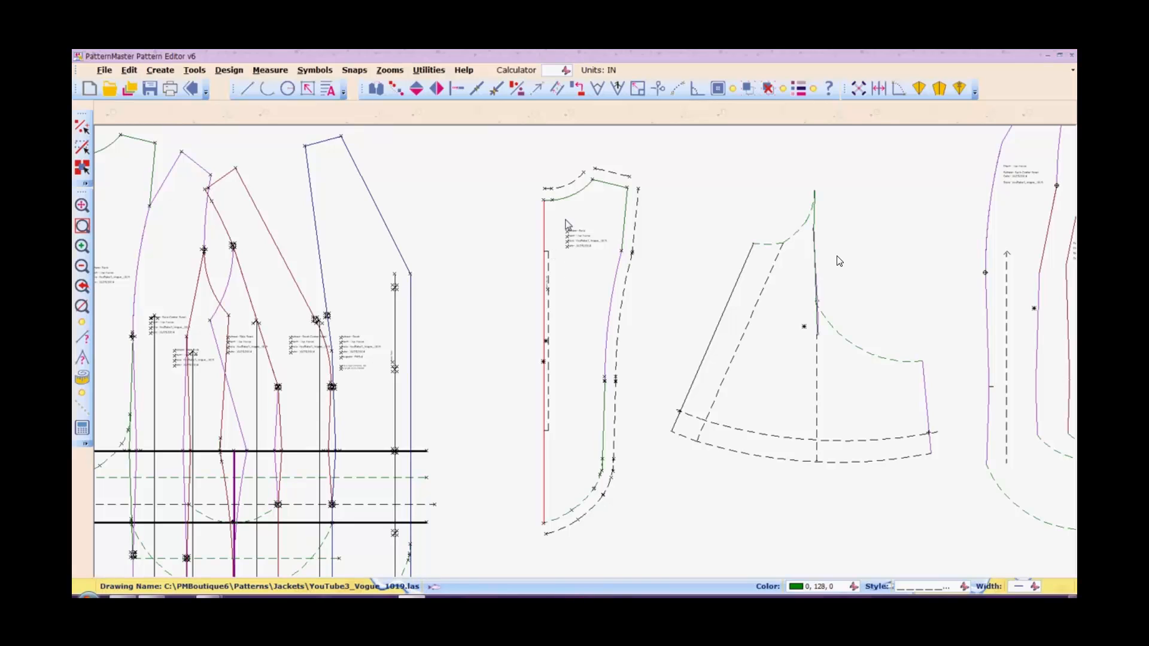
Intersect the offset neckline and offset shoulder line so that they meet at a corner.
right_click(584, 188)
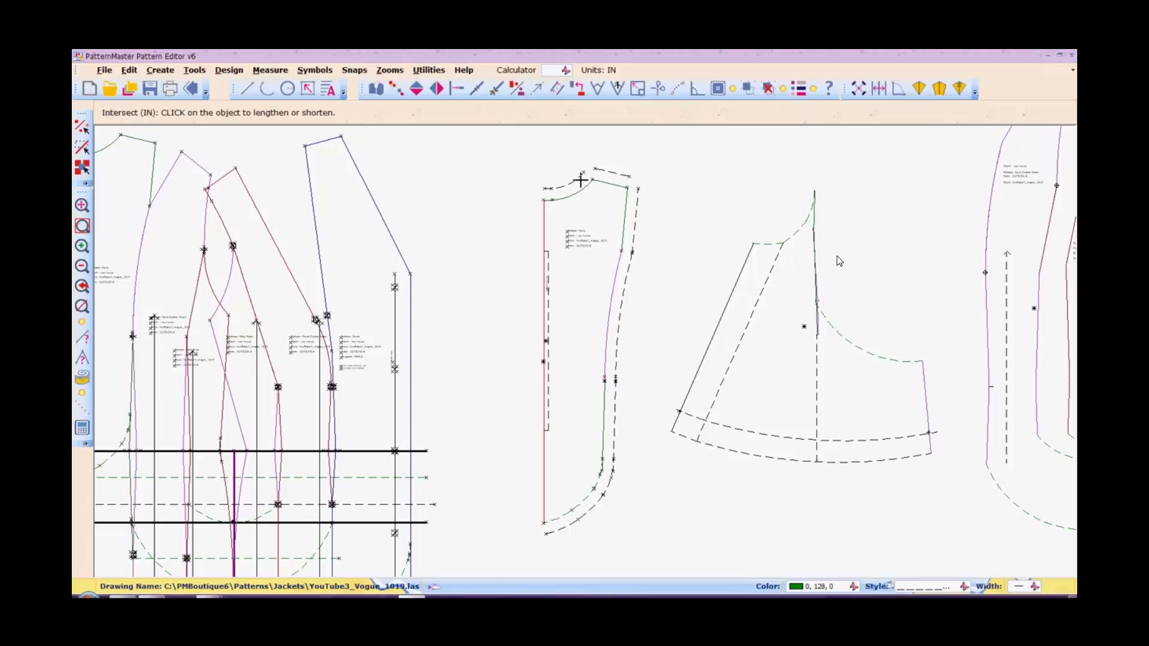
left_click(579, 178)
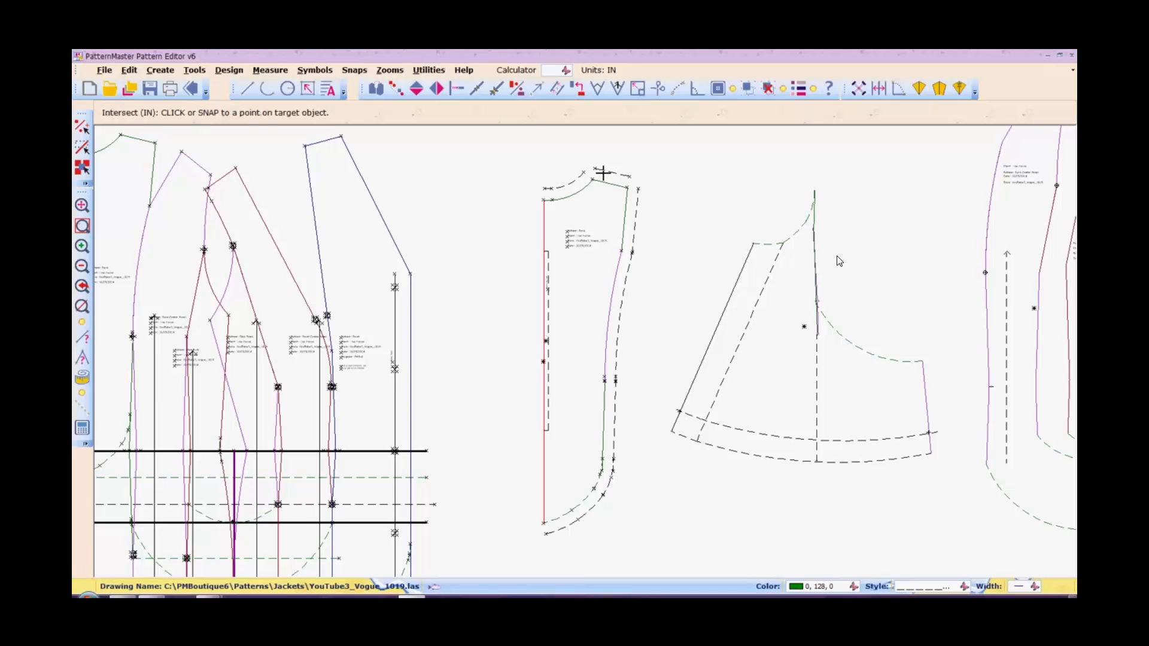
left_click(603, 169)
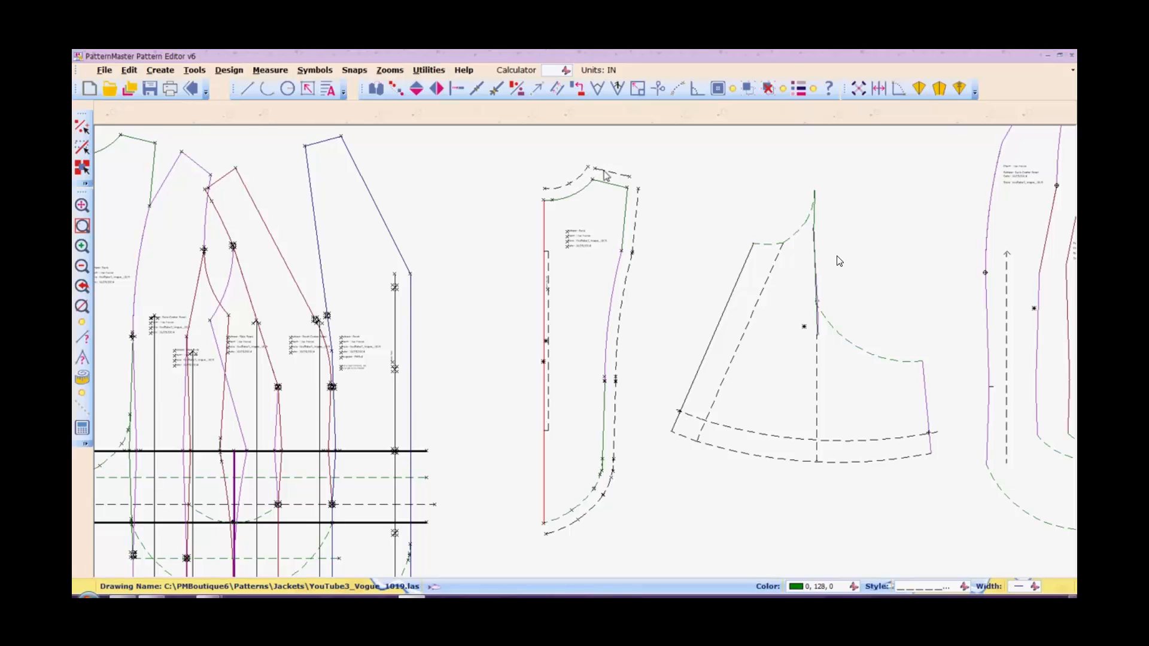
right_click(603, 170)
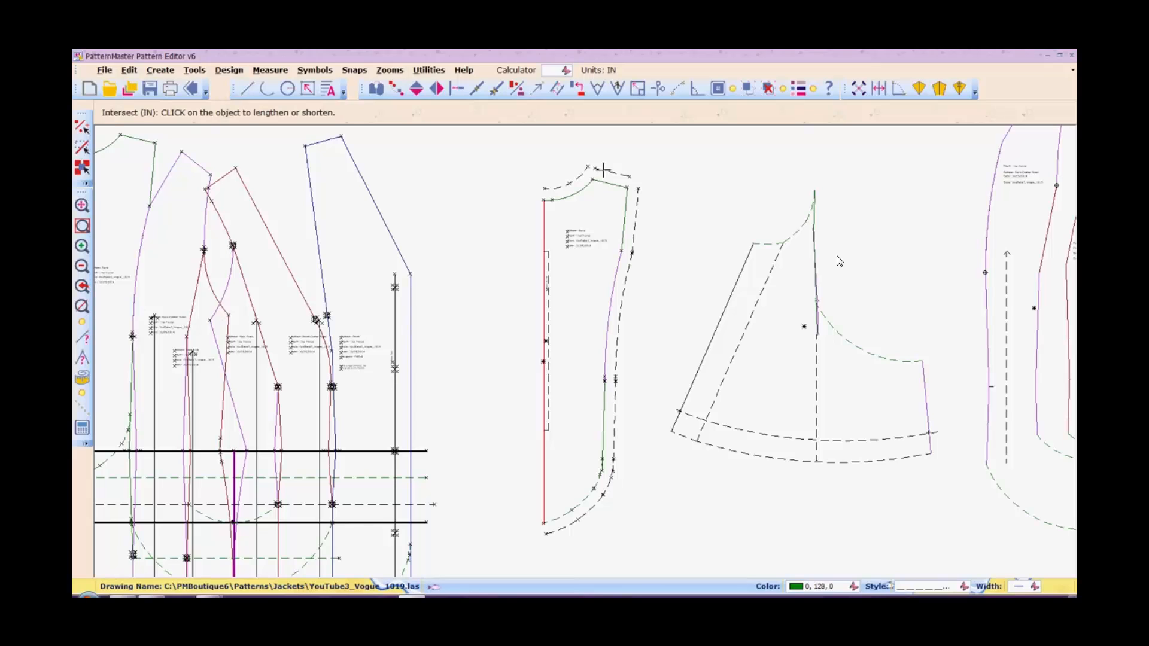
left_click(585, 171)
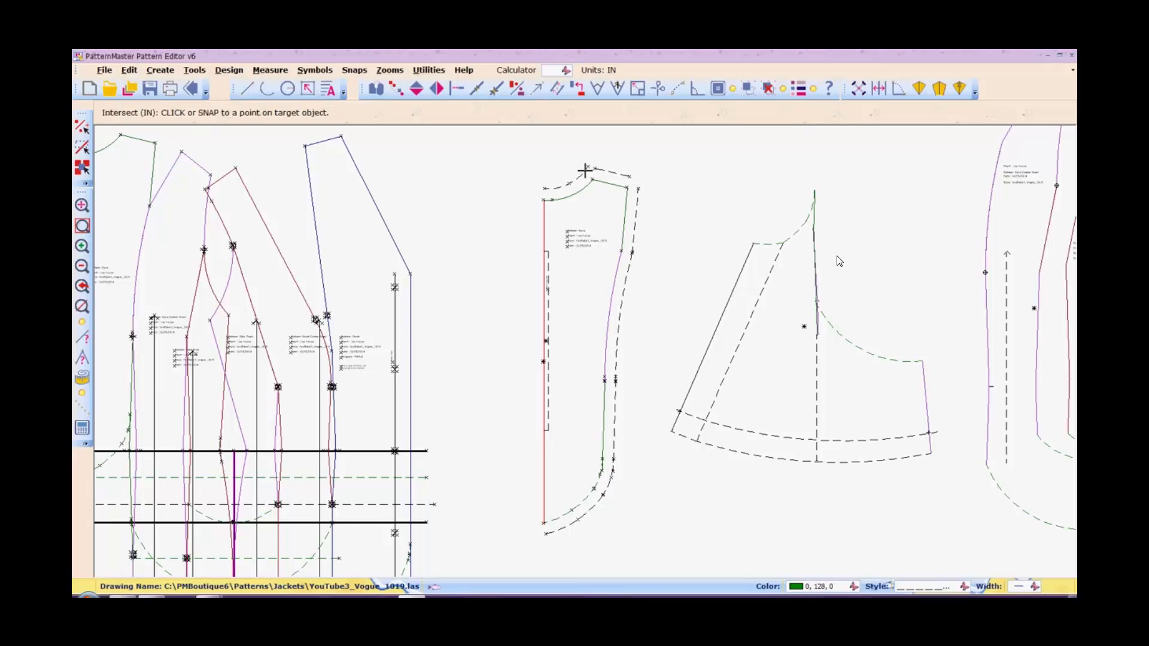
left_click(585, 171)
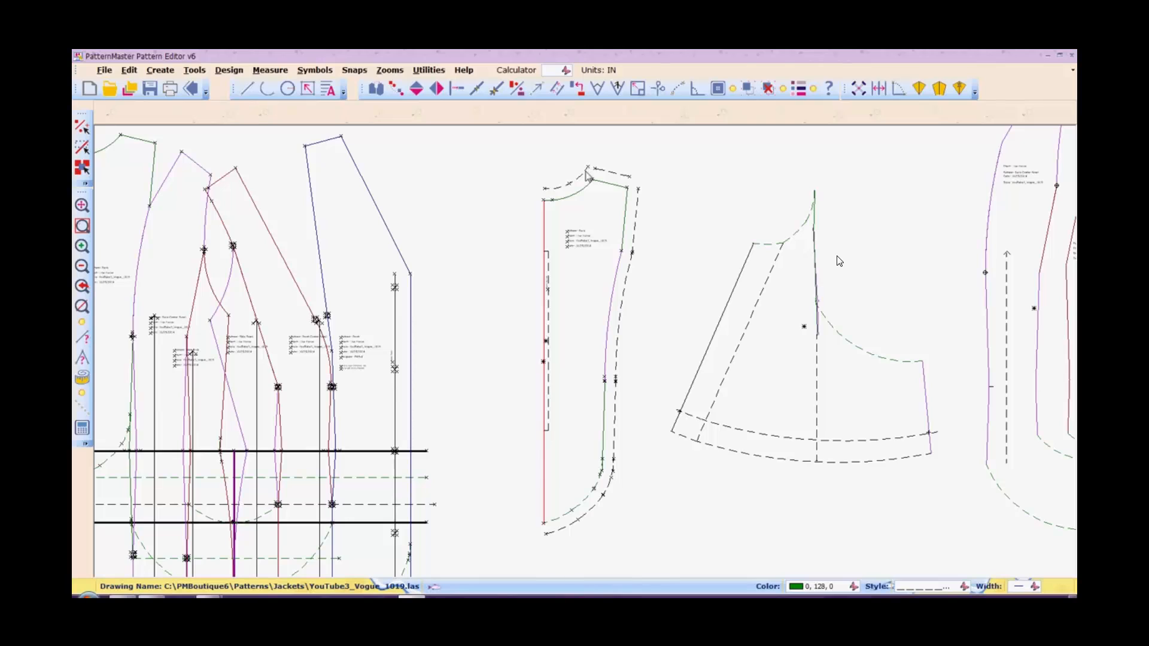
right_click(603, 170)
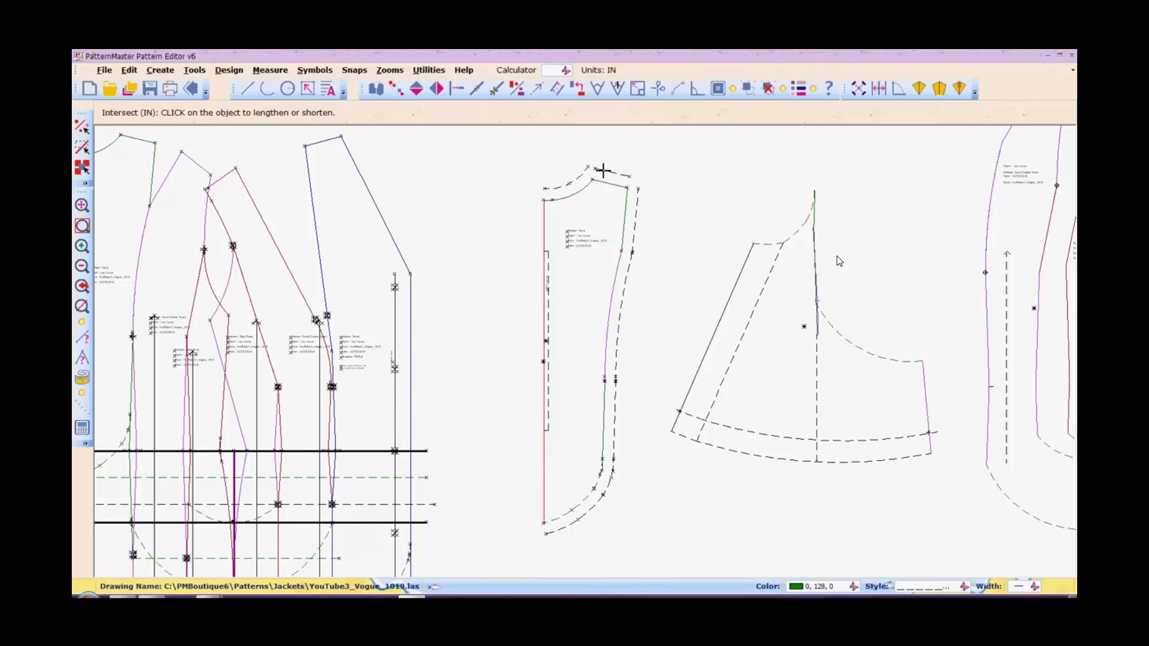
left_click(603, 170)
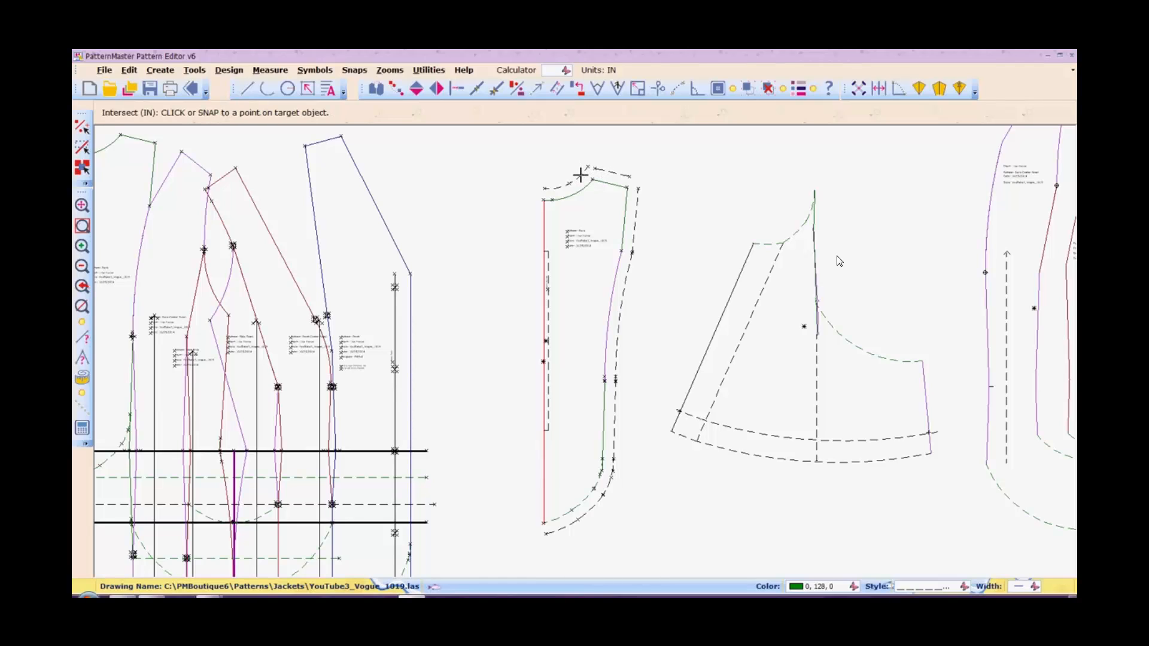
left_click(580, 174)
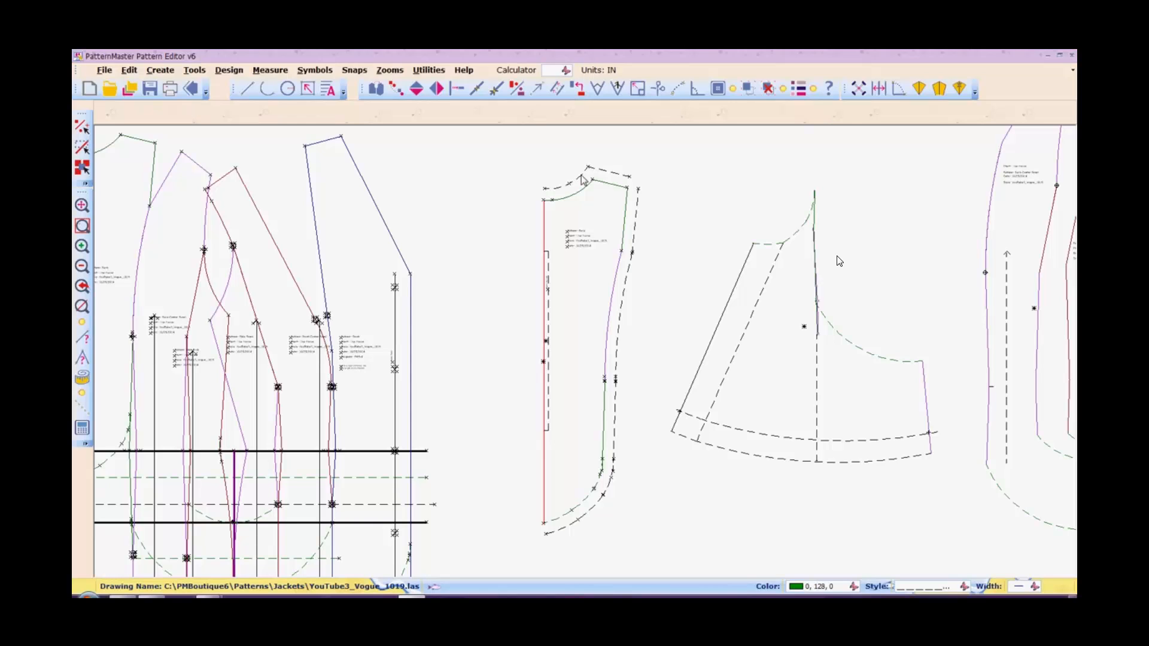
Intersect the offset armhole line and offset shoulder line to close the outer shoulder corner.
right_click(659, 200)
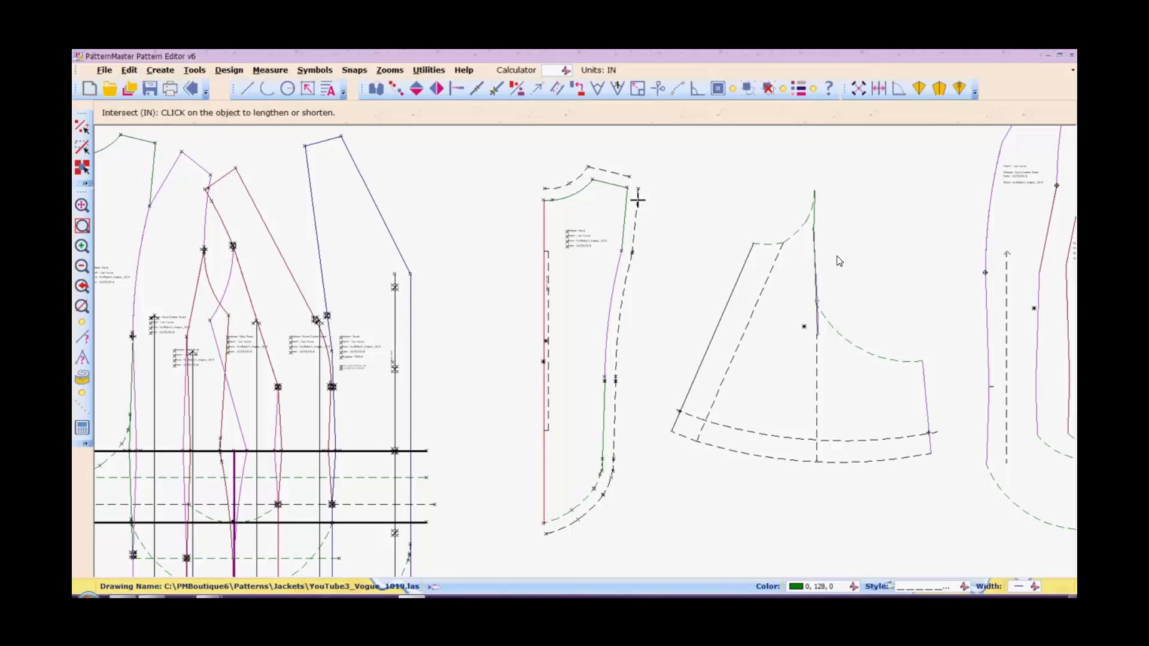
left_click(638, 199)
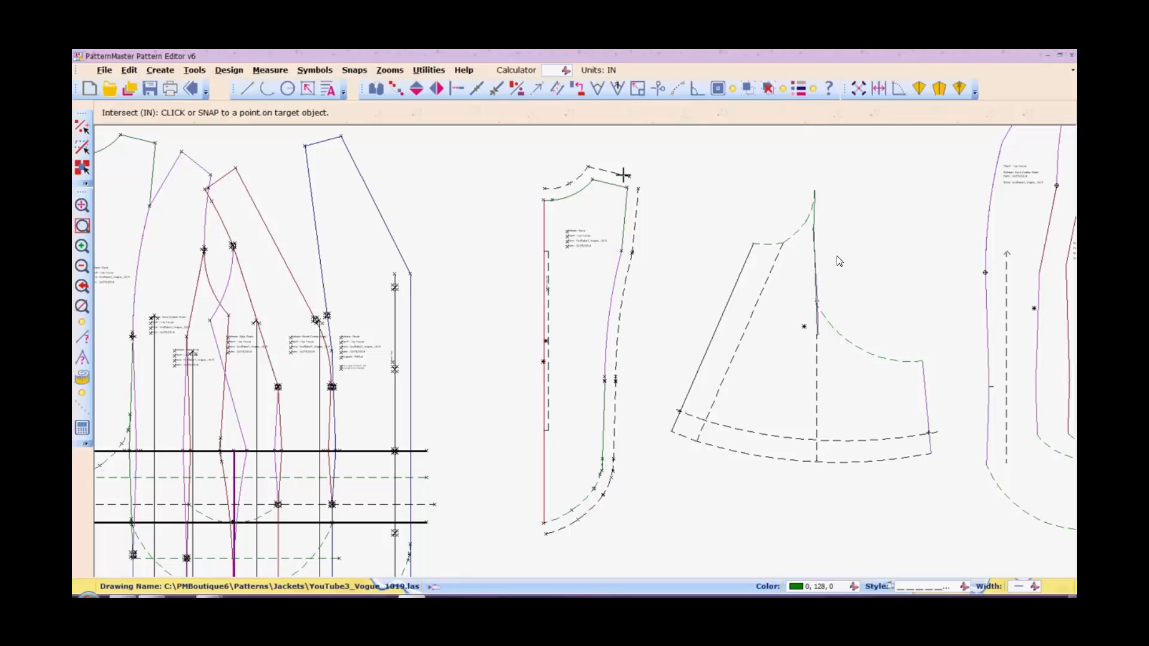
left_click(622, 175)
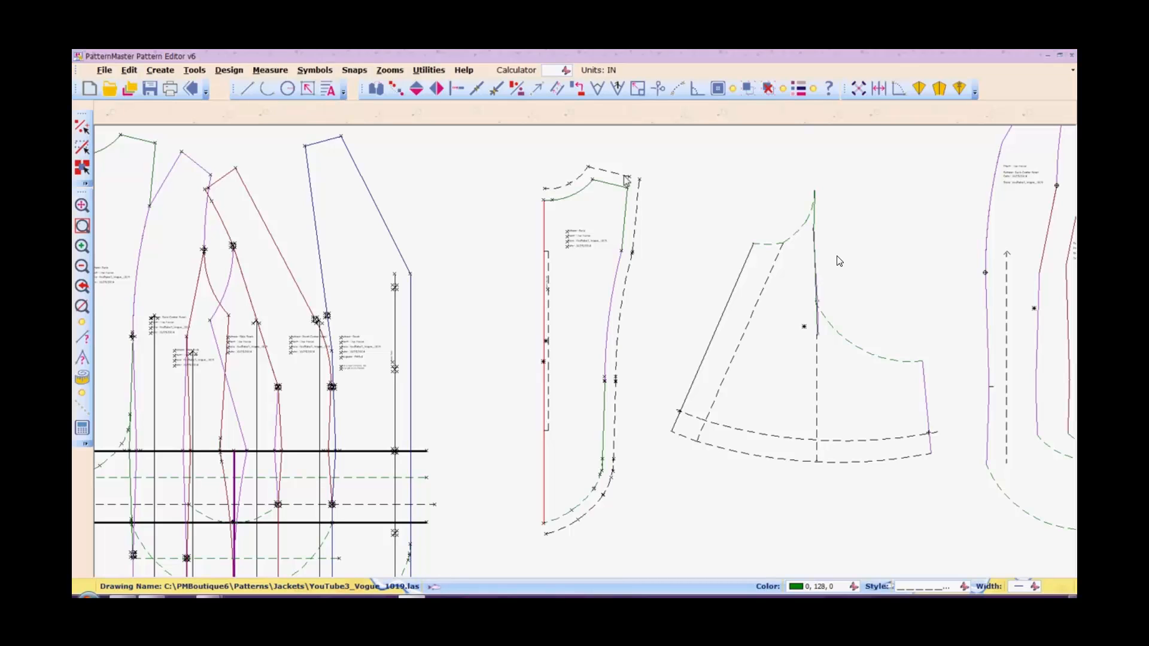
left_click(622, 175)
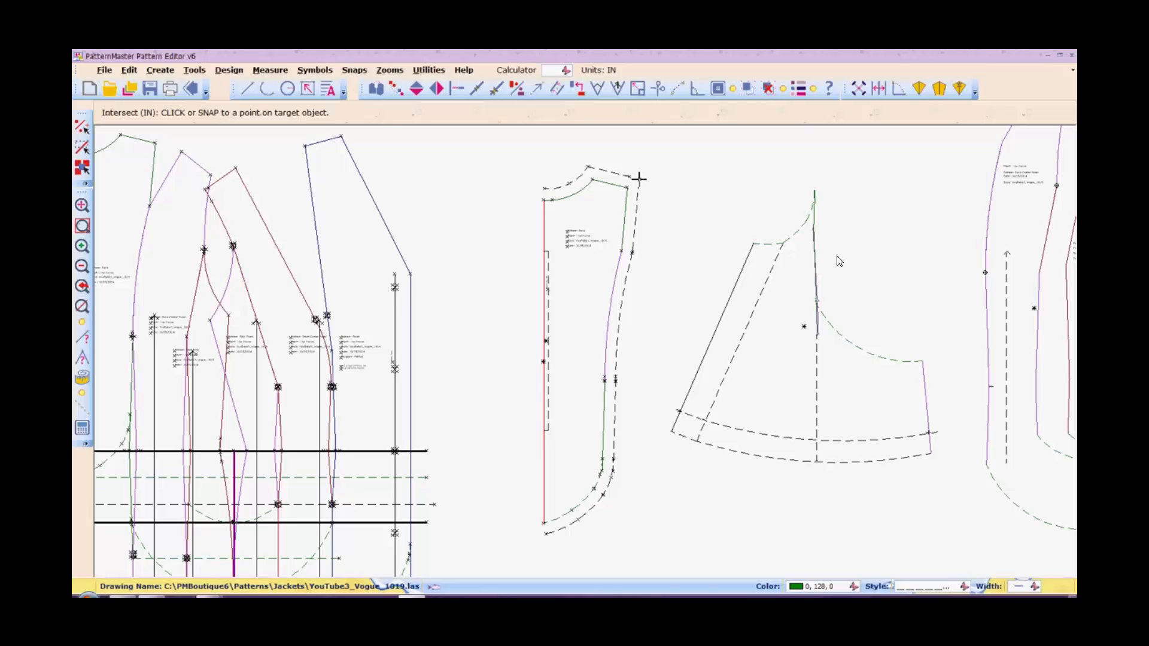
left_click(639, 179)
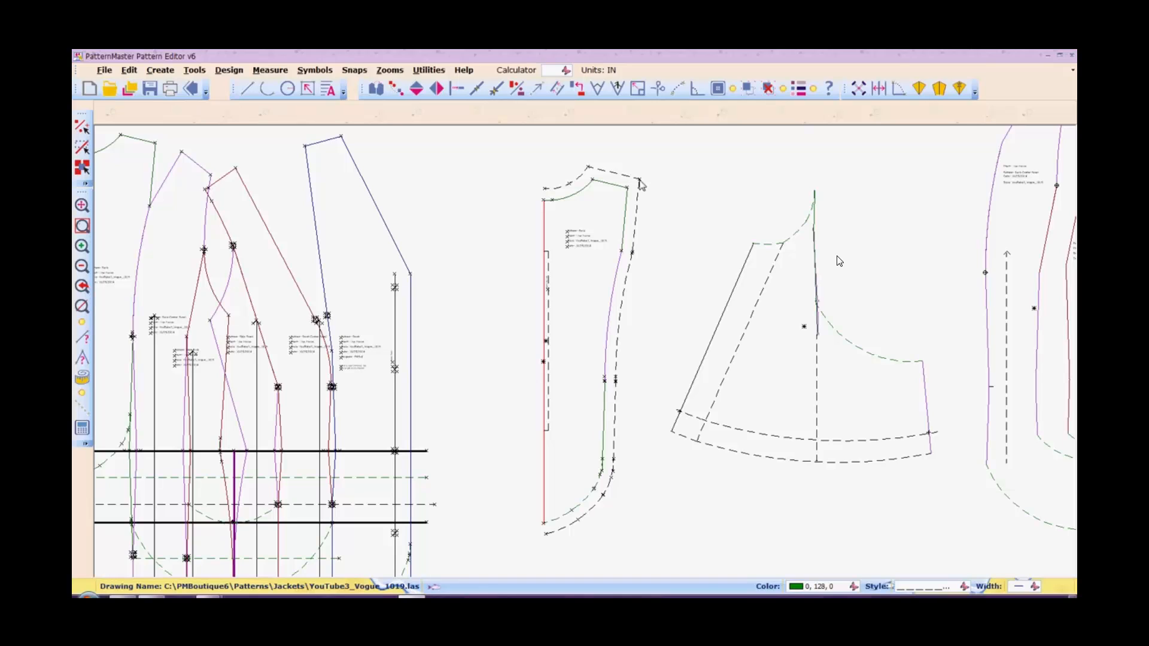
Retry lengthening the back piece's centre line to the start of the offset neckline with Intersect.
left_click(543, 228)
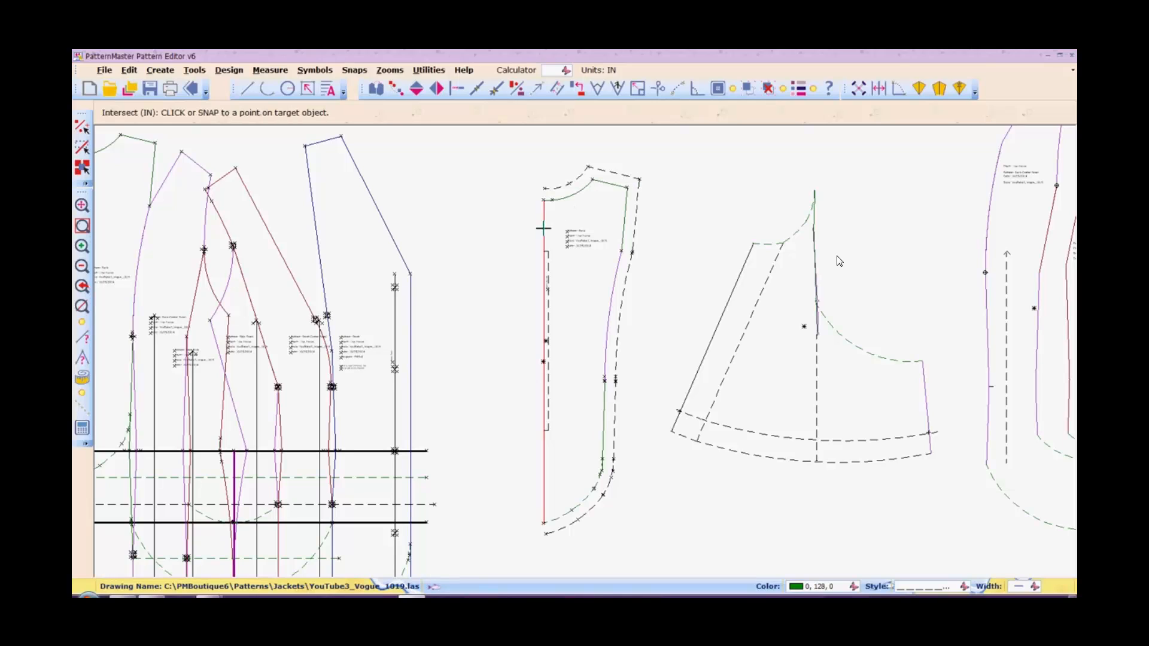
left_click(545, 188)
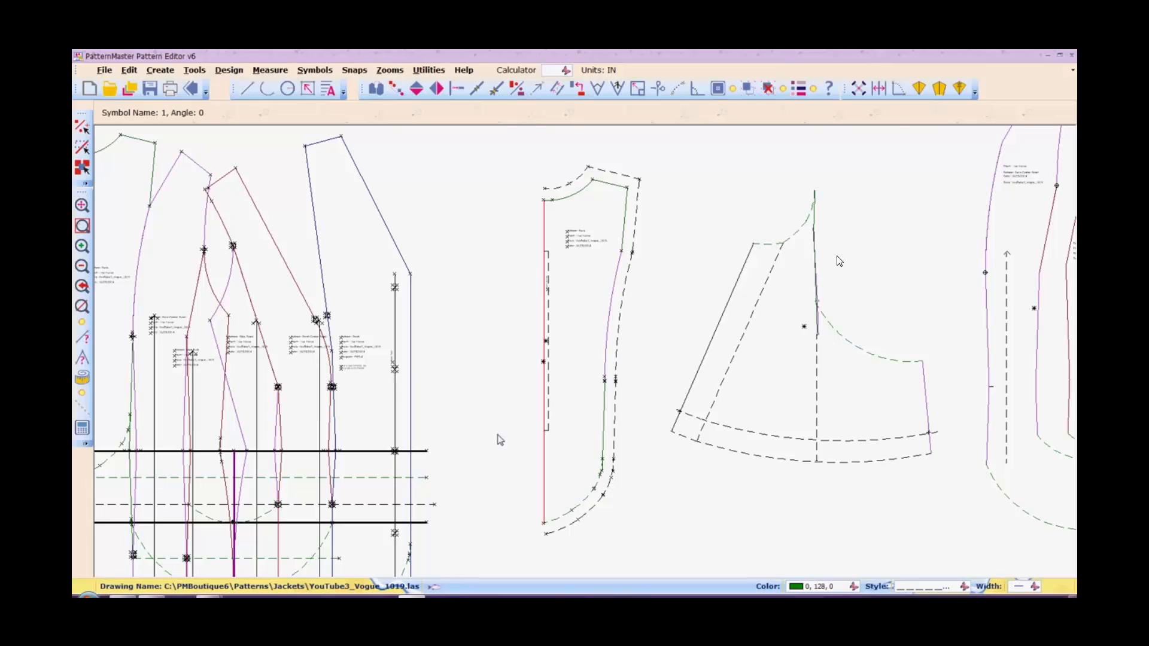
Try again to lengthen the back piece's centre line to the end point of the offset neckline with Intersect.
left_click(549, 264)
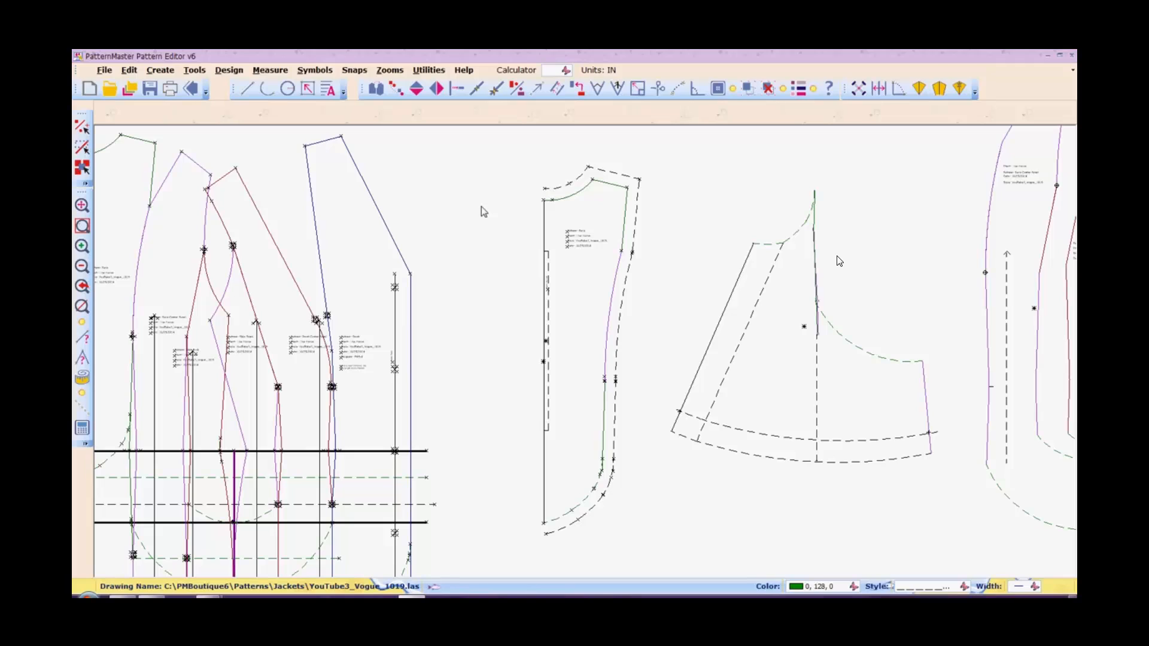
left_click(458, 91)
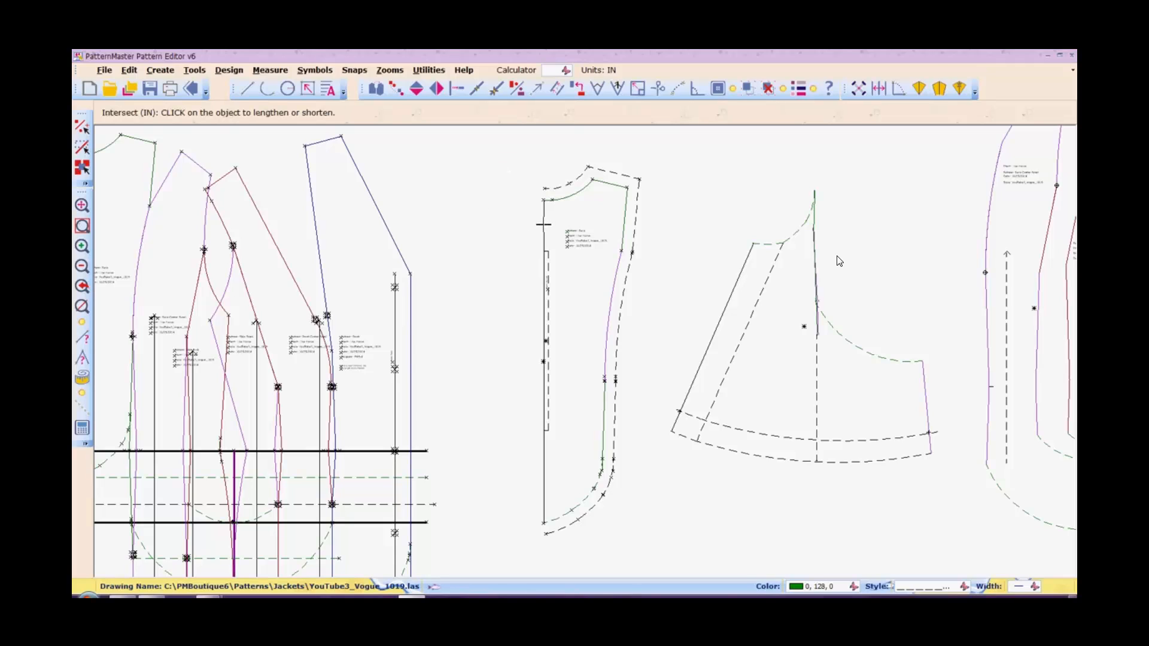
left_click(544, 224)
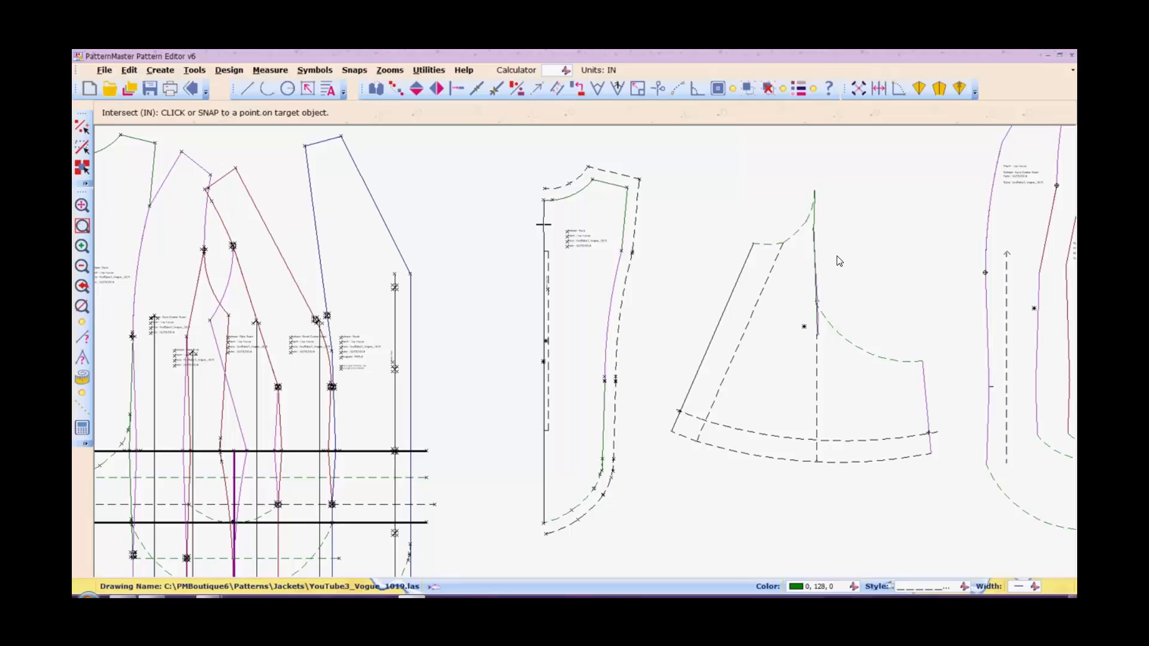
left_click(545, 187)
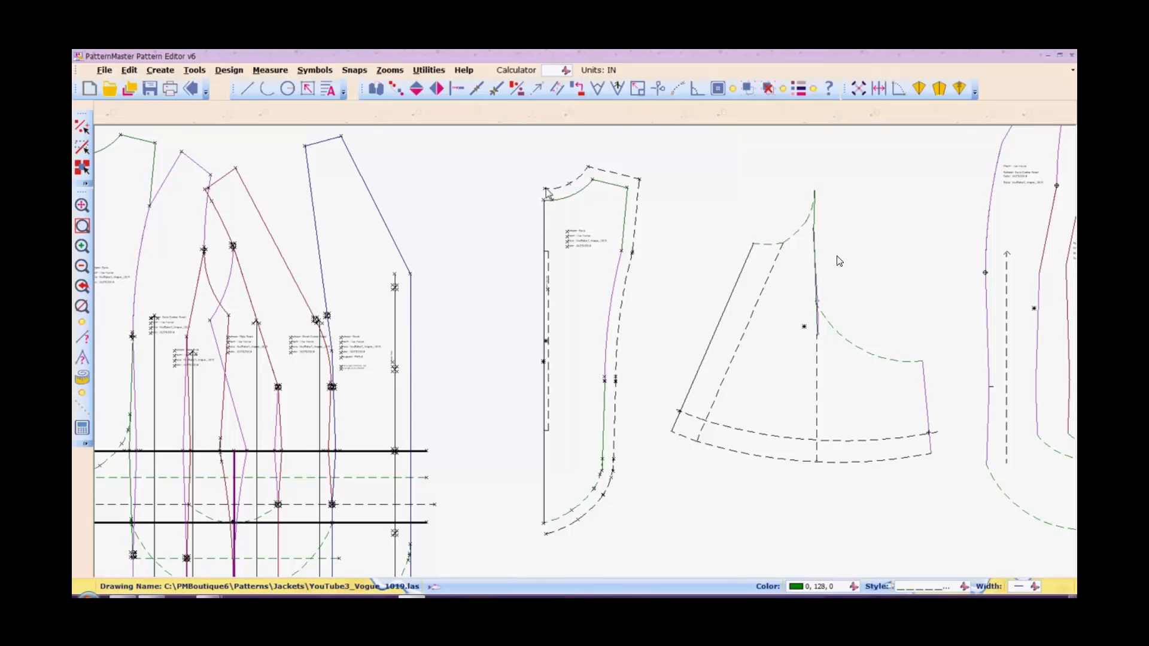
left_click(544, 235)
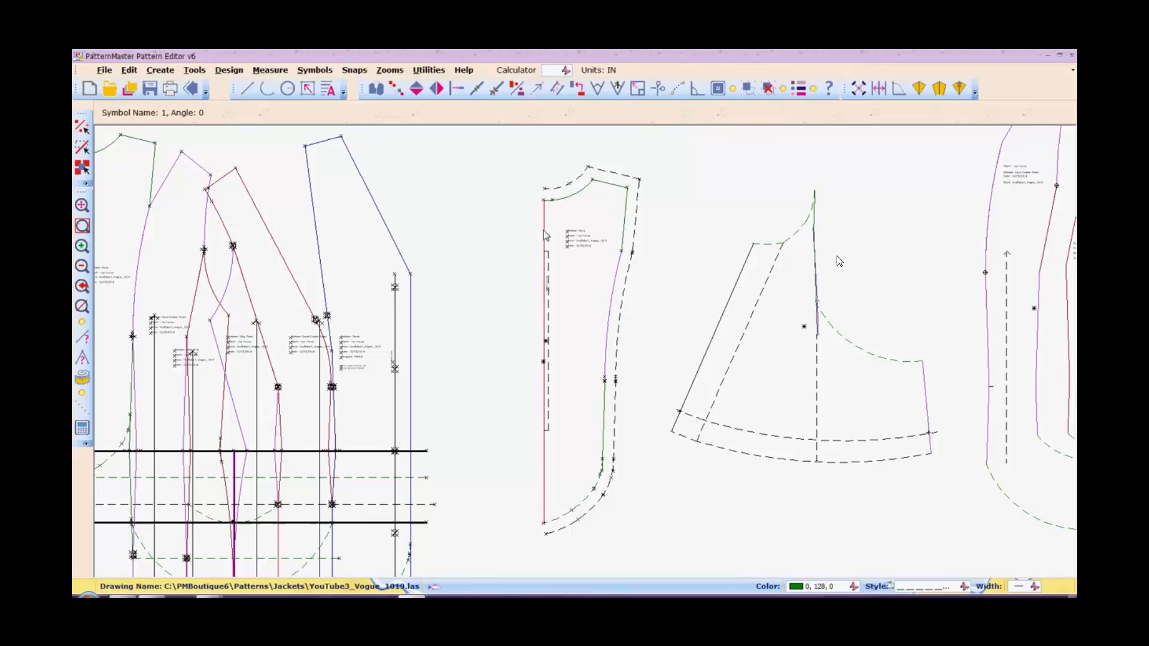
left_click(543, 222)
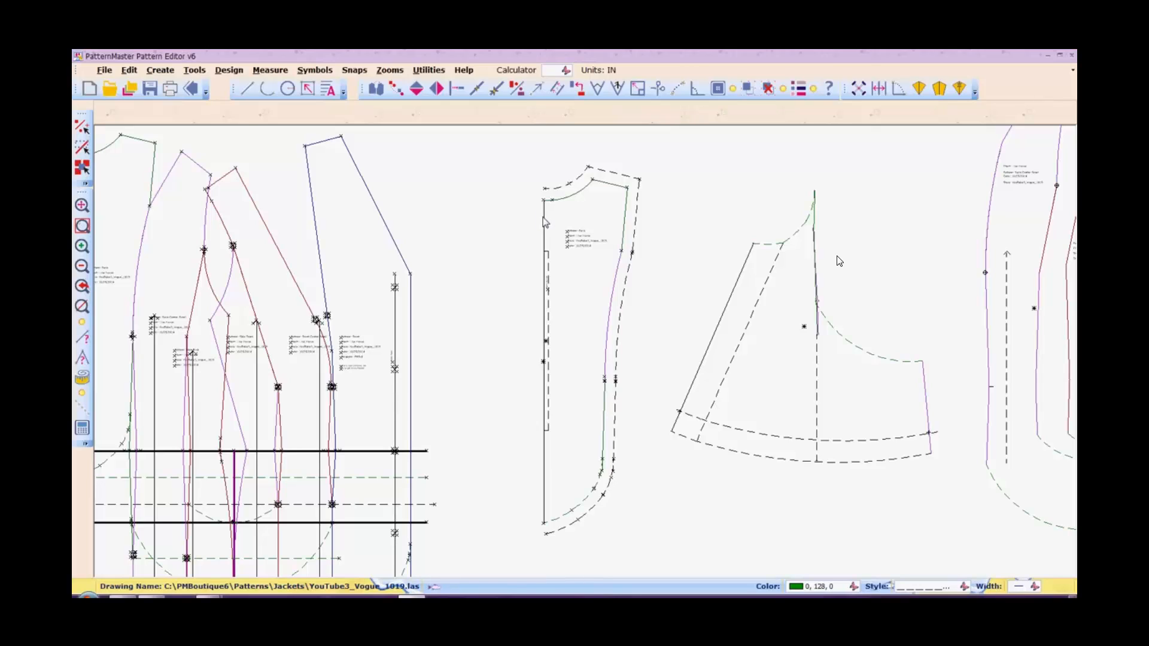
left_click(543, 221)
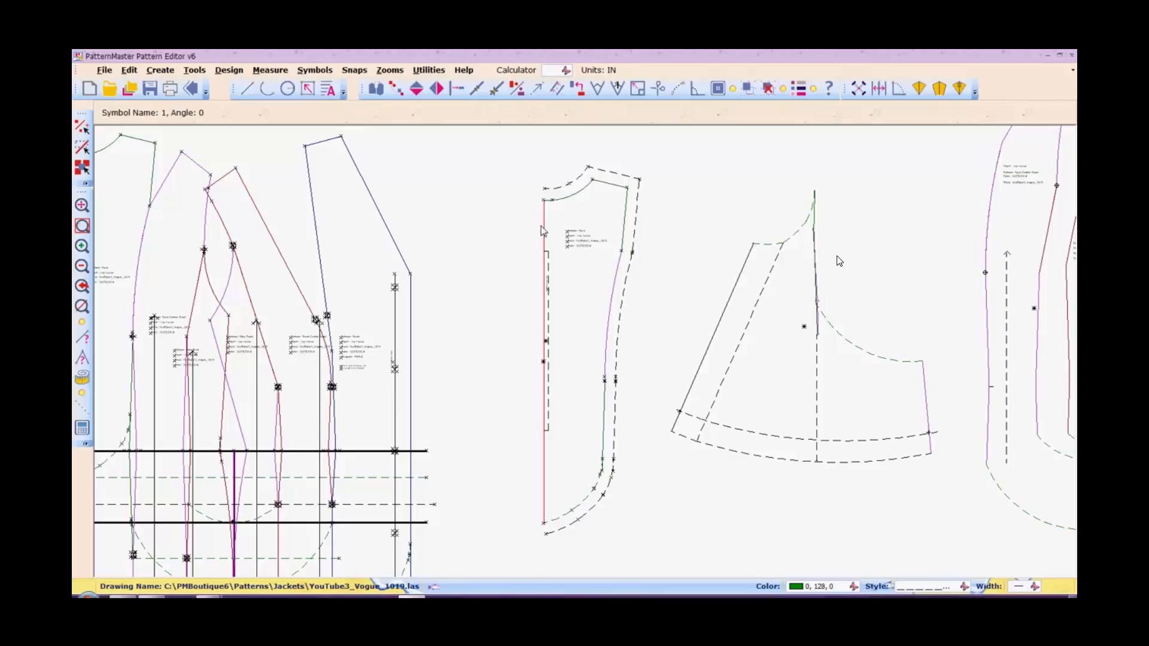
key("i")
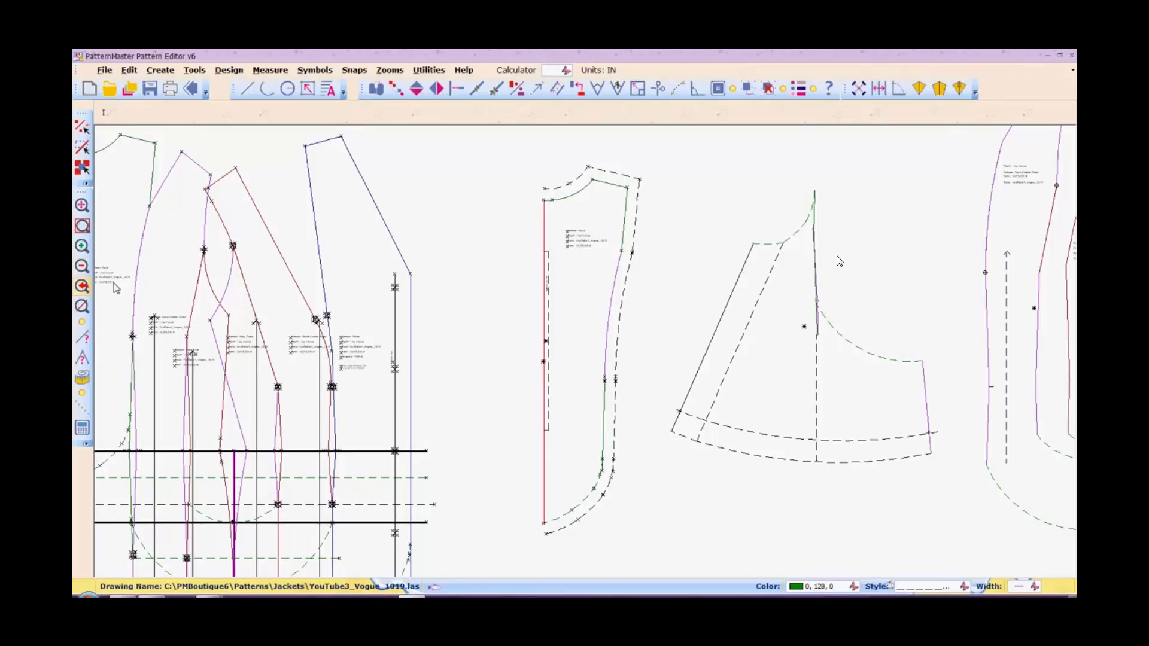
left_click(83, 247)
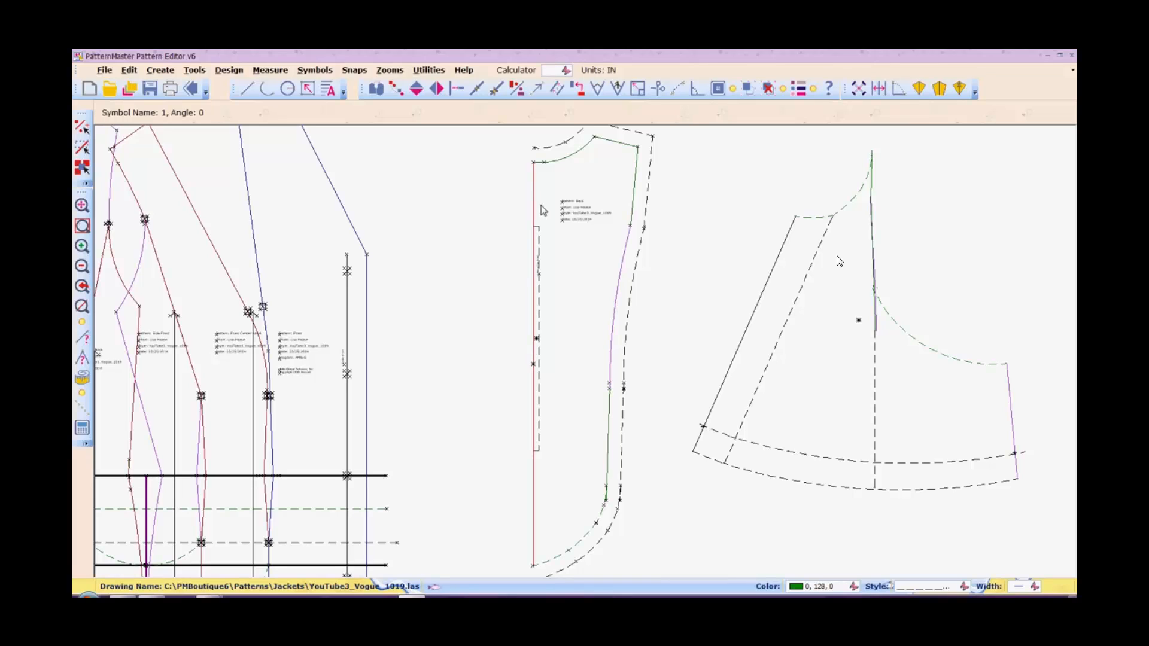
scroll(527, 210, "up", 1)
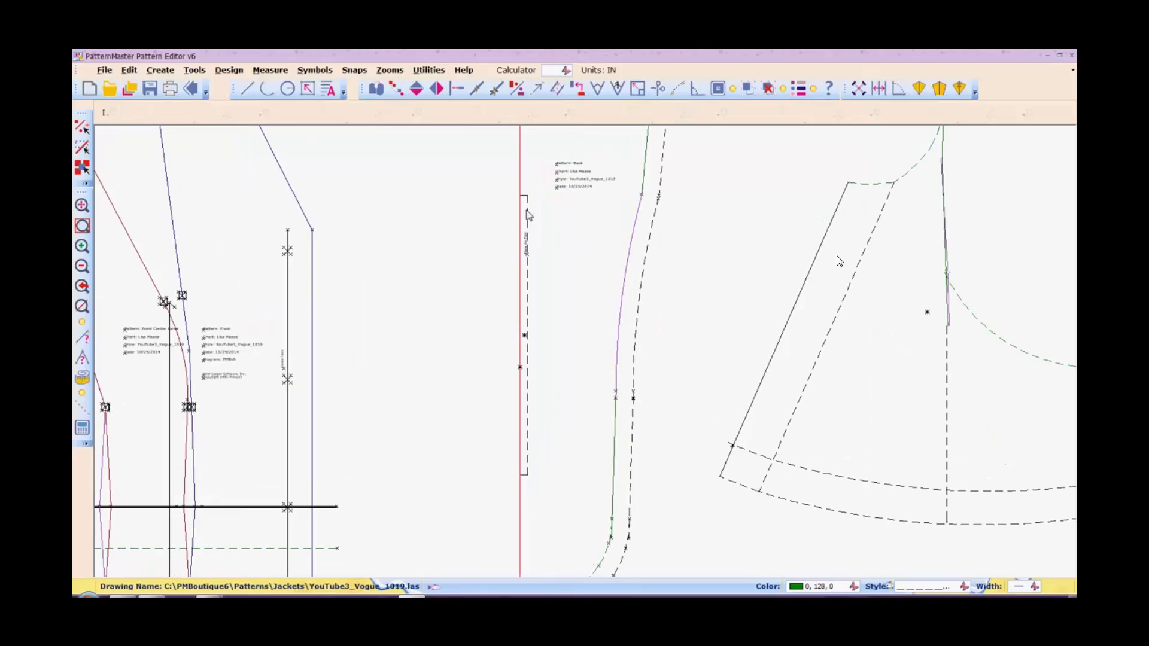
left_click(82, 265)
left_click(81, 265)
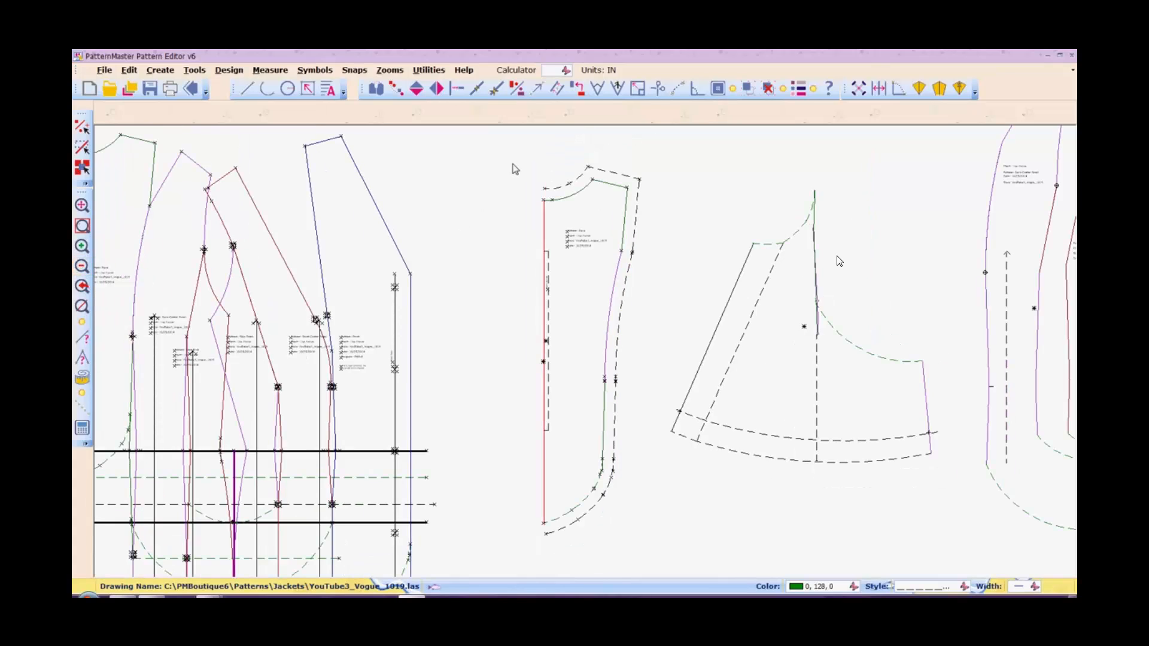
Try to intersect the upper end of the back piece's centre line with the offset neckline's starting point at close range.
type("w")
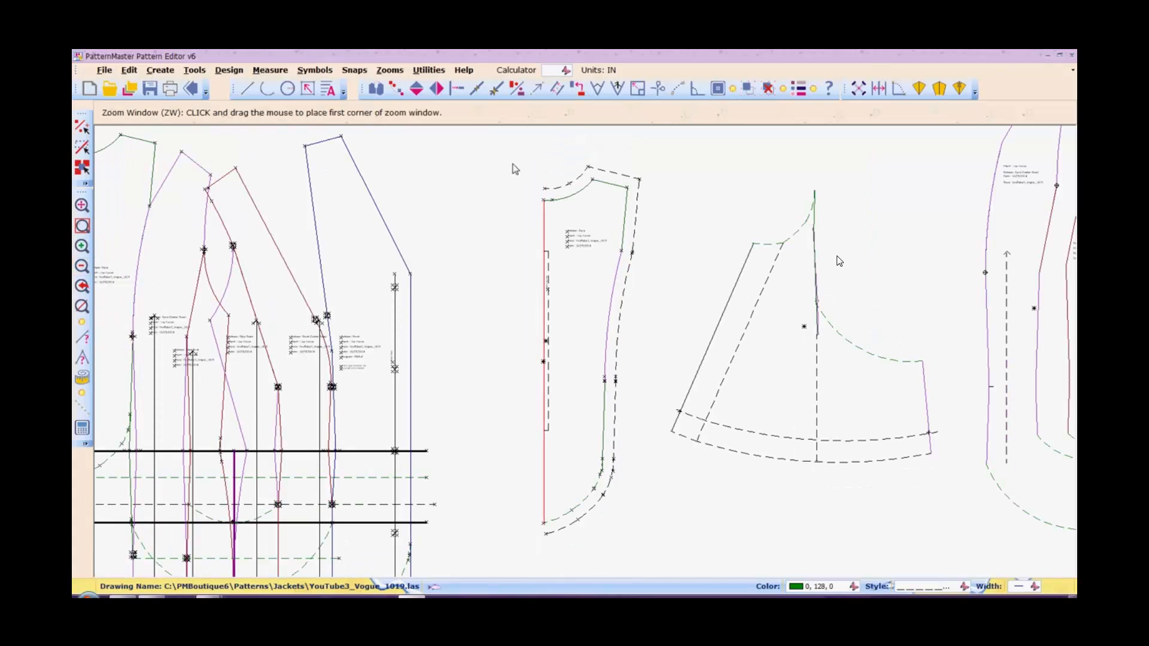
left_click_drag(513, 164, 585, 250)
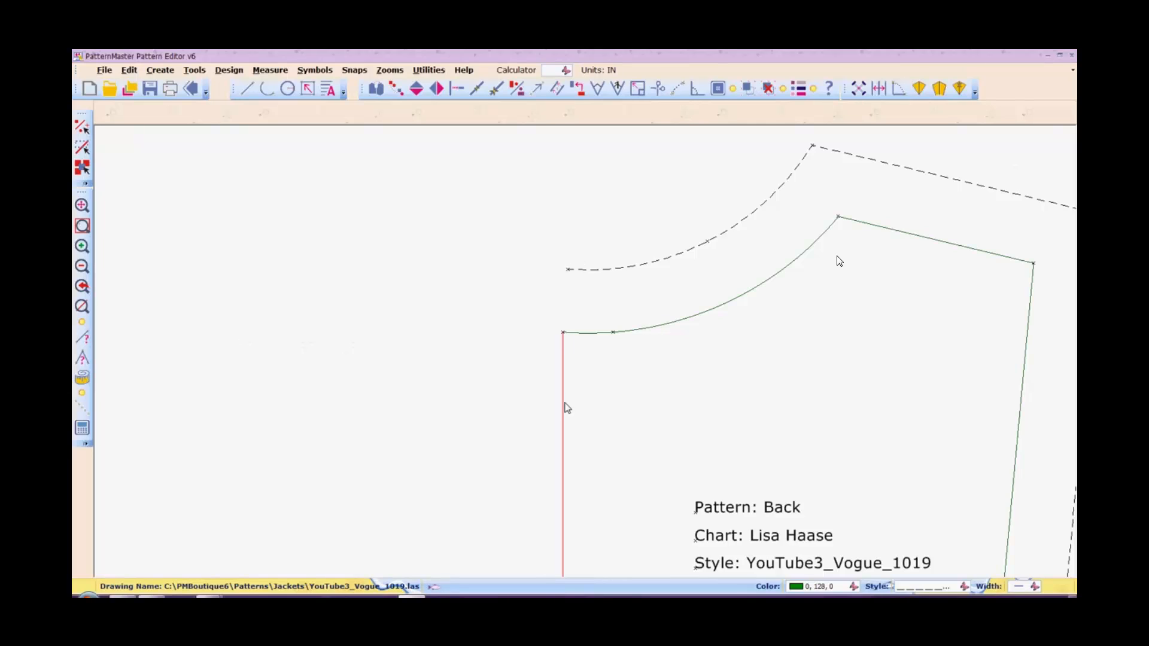
left_click(839, 261)
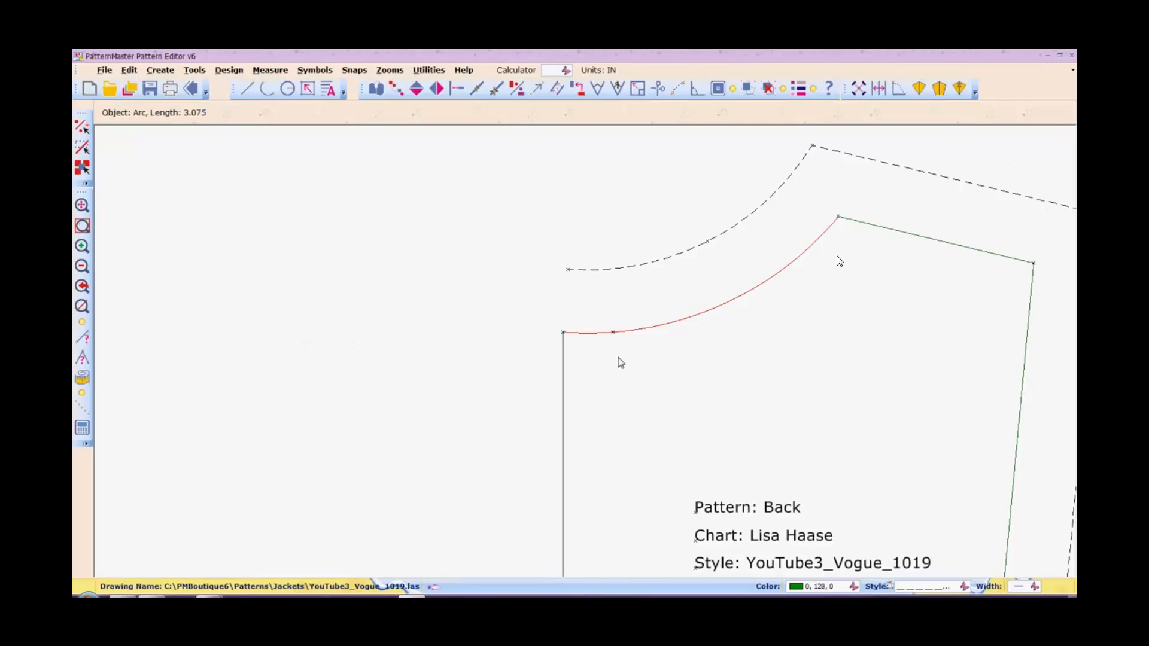
left_click(277, 291)
key("n")
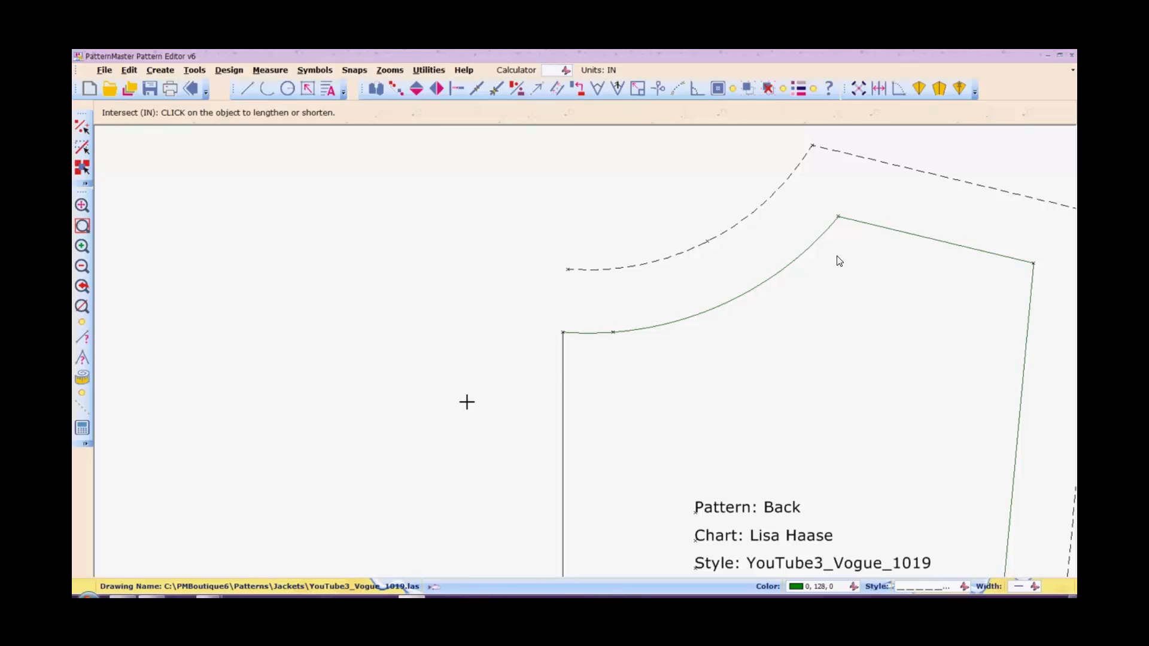
left_click(563, 366)
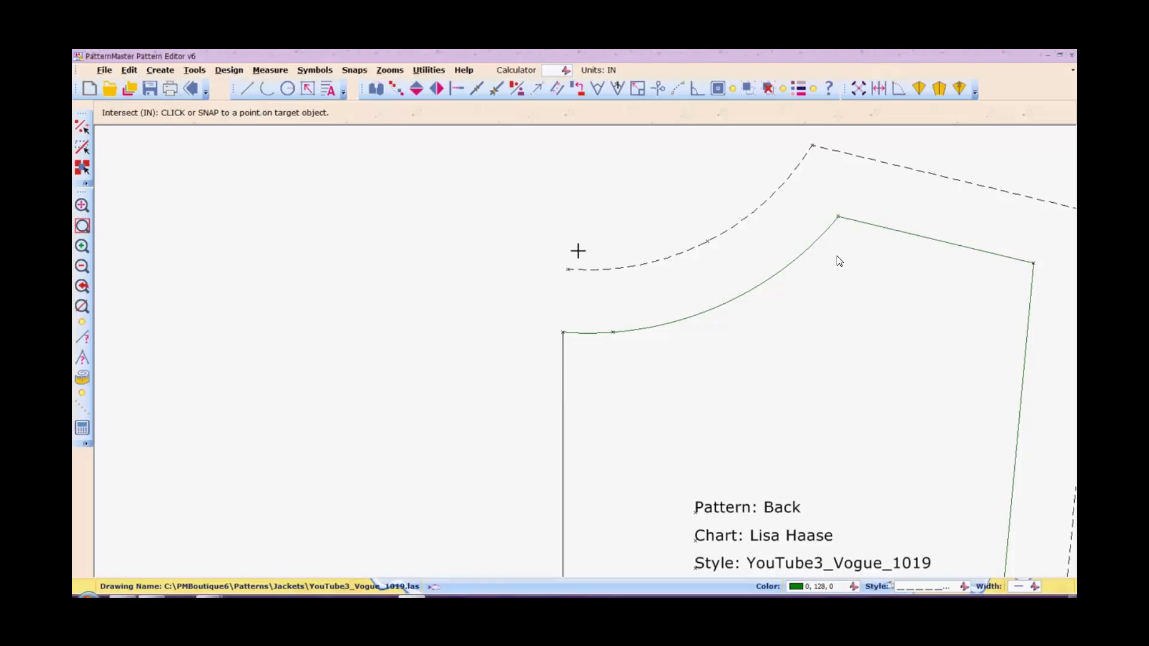
left_click(567, 270)
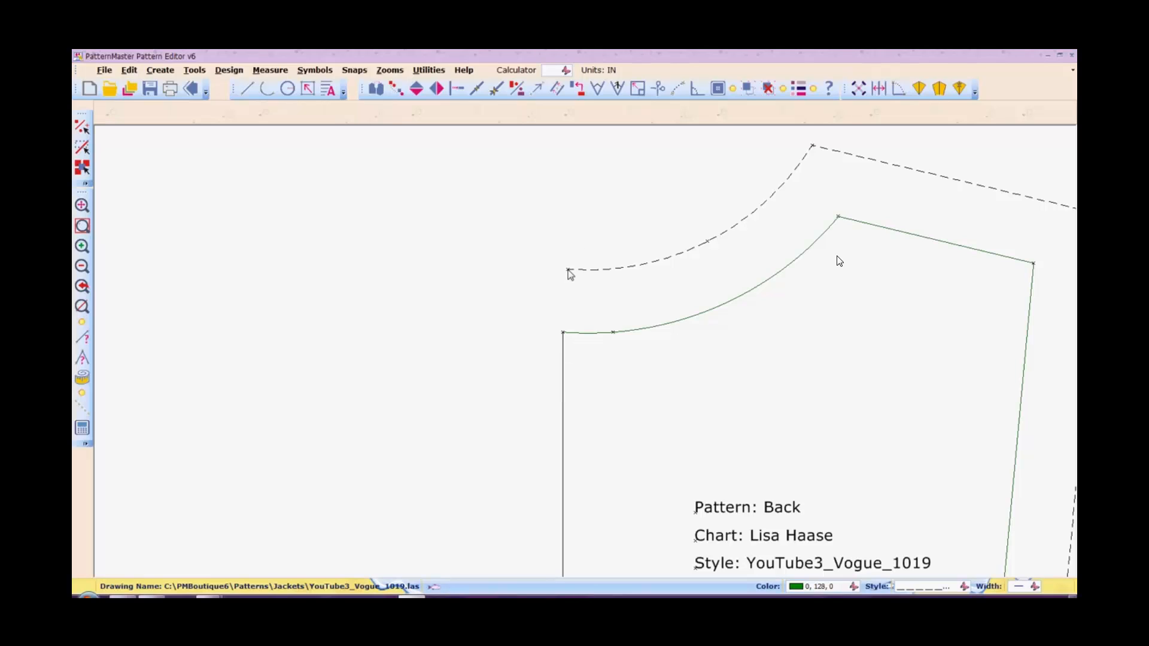
Try to move the back piece's centre line up to the start of the offset neckline.
left_click(563, 369)
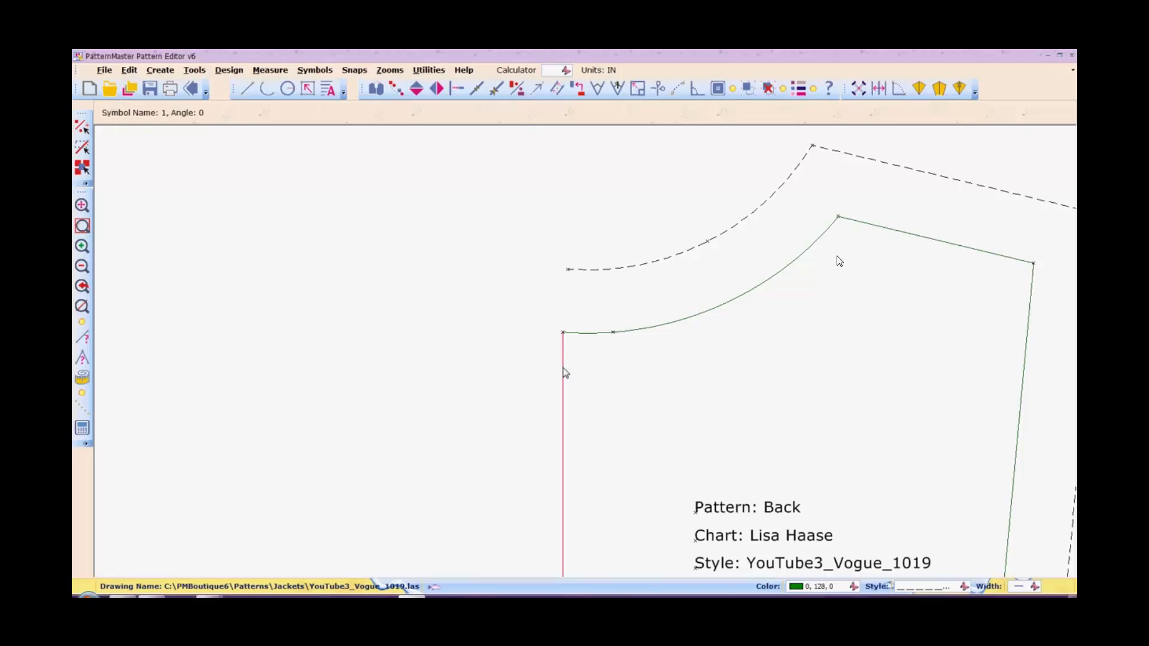
left_click_drag(563, 367, 564, 291)
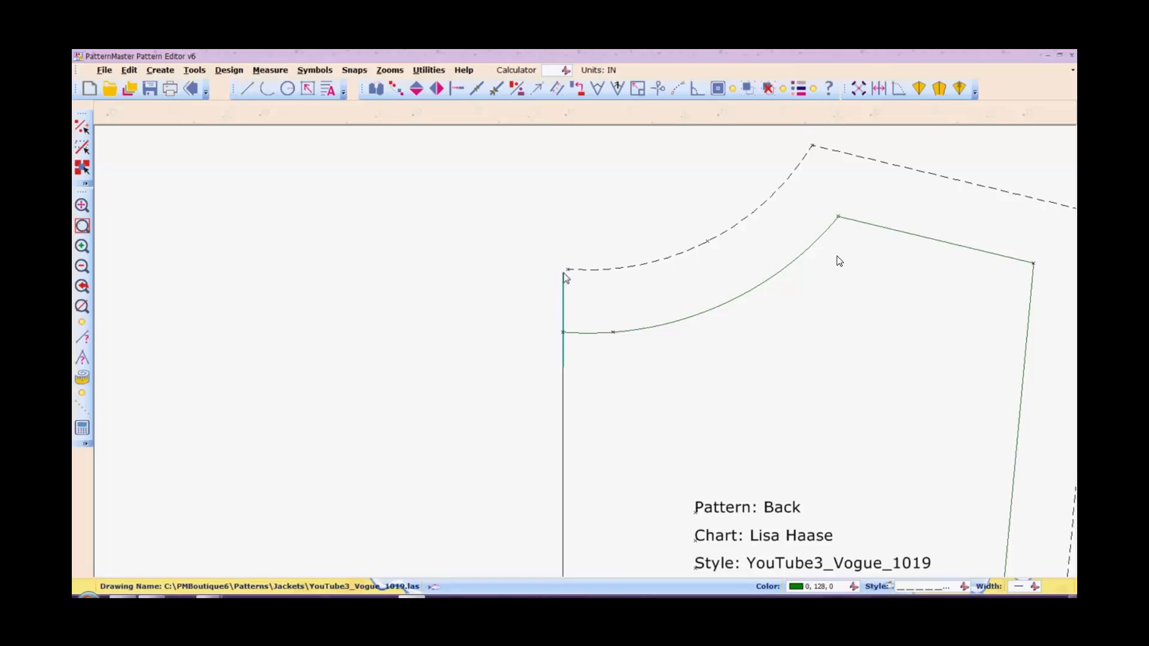
left_click(566, 274)
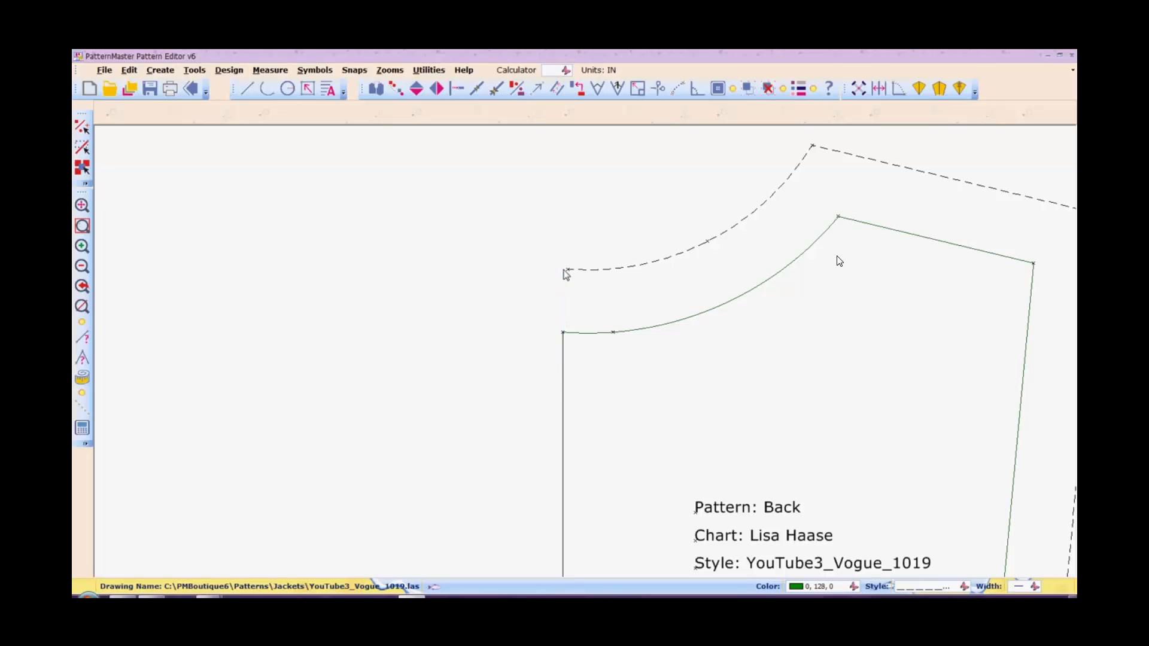
Ungroup the back piece's centre line from the fold symbol and extend it up to the offset neckline with Intersect.
left_click(564, 382)
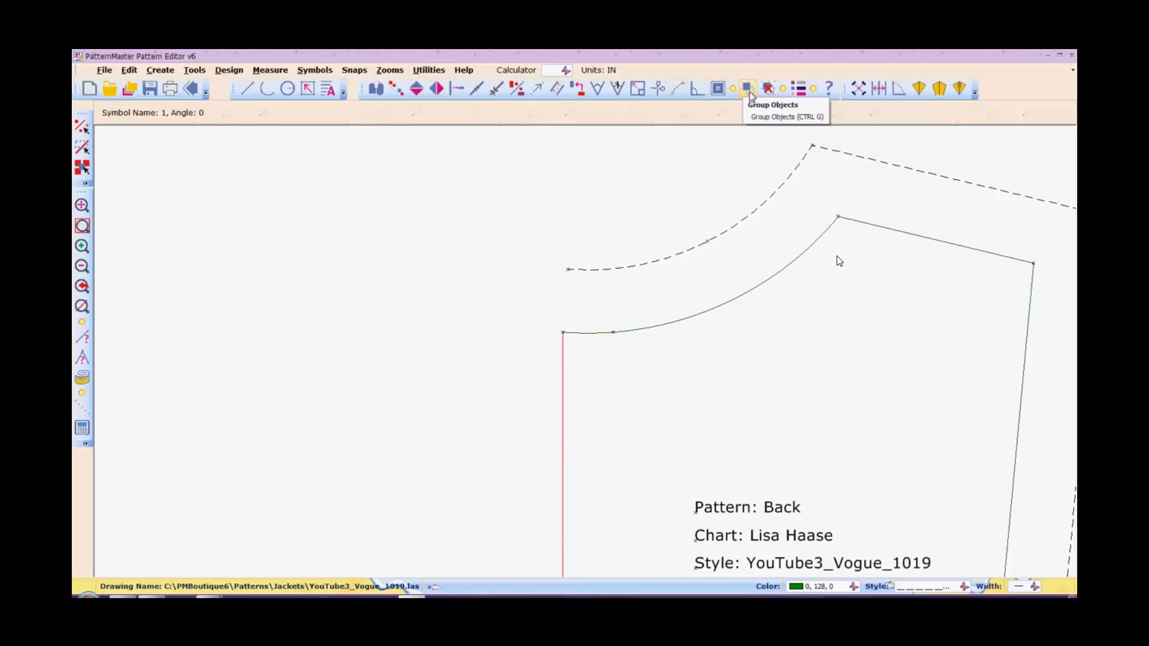
left_click(767, 90)
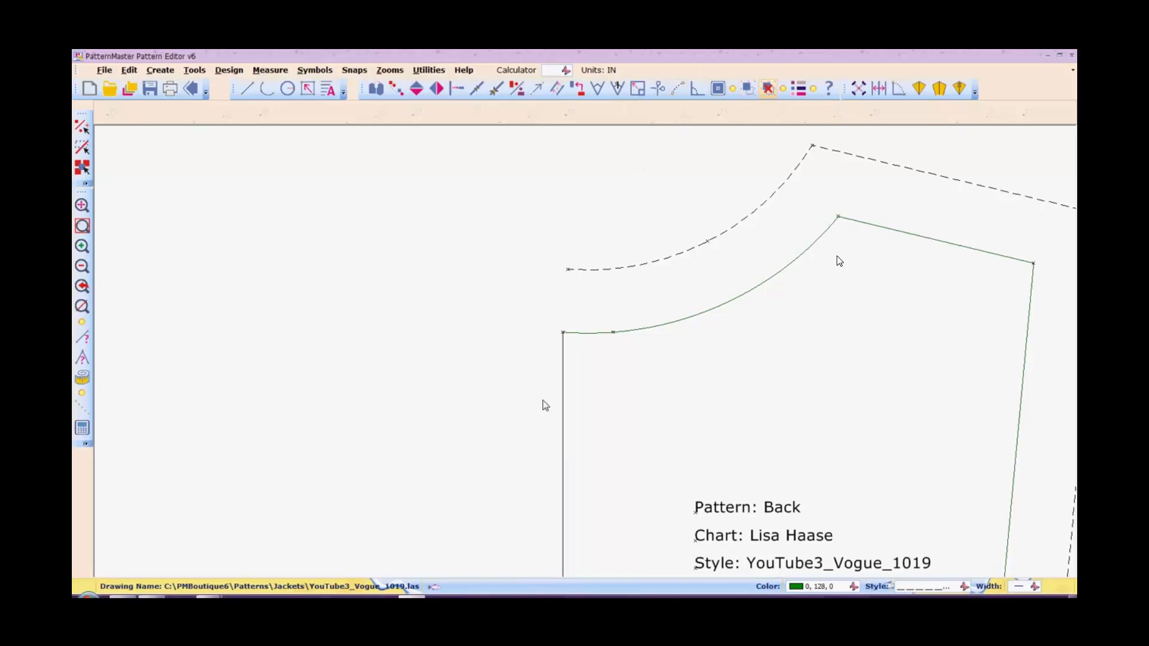
left_click(562, 360)
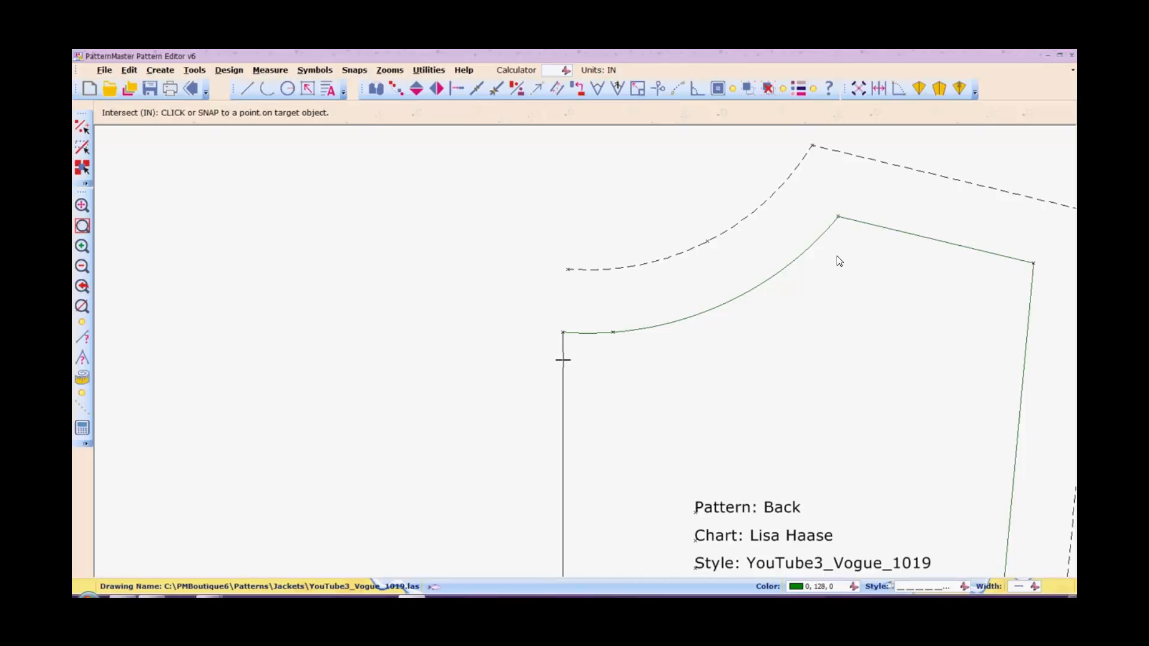
left_click(569, 270)
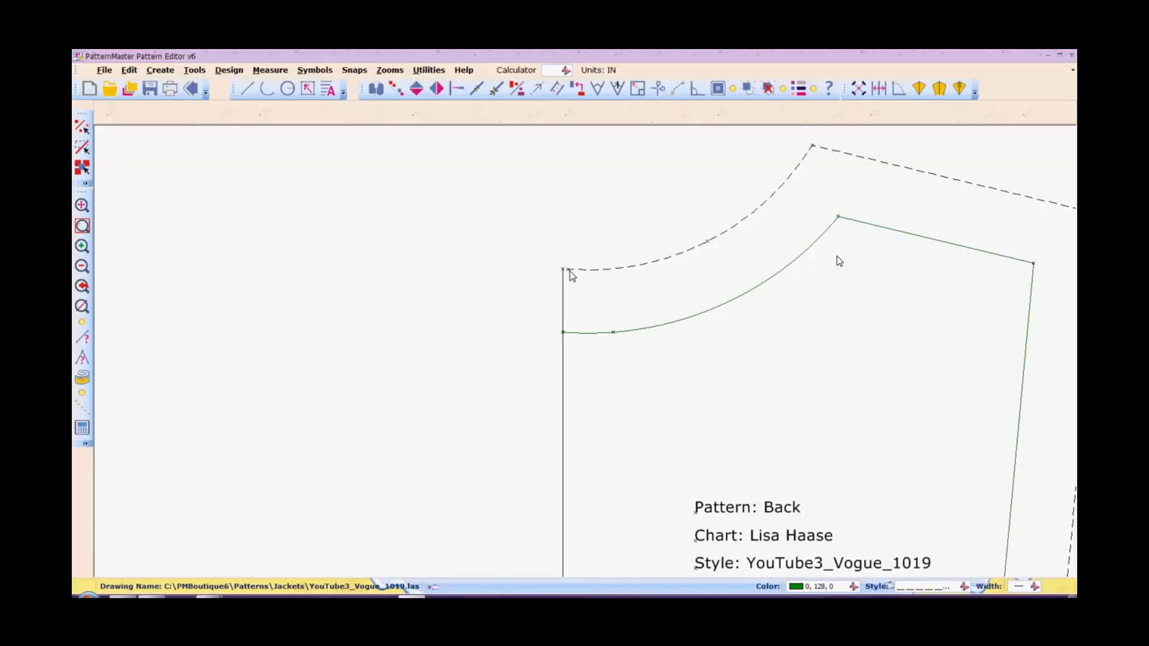
Intersect the back piece's centre line and the offset hem curve so that they meet at a corner.
scroll(568, 270, "down", 5)
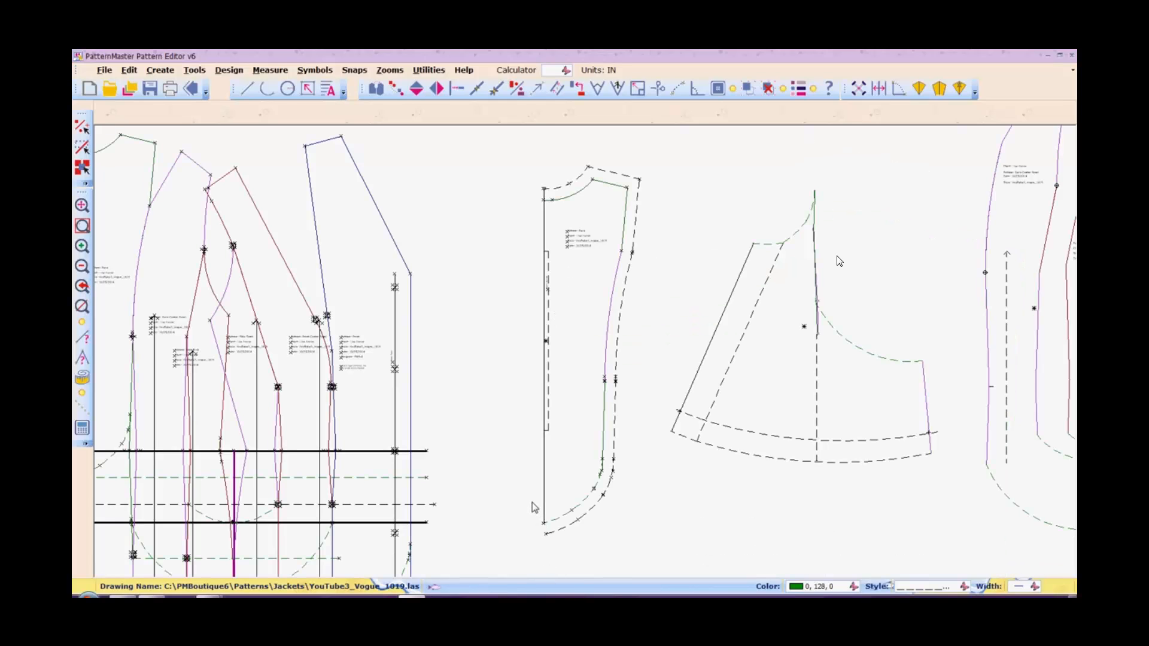
key("w")
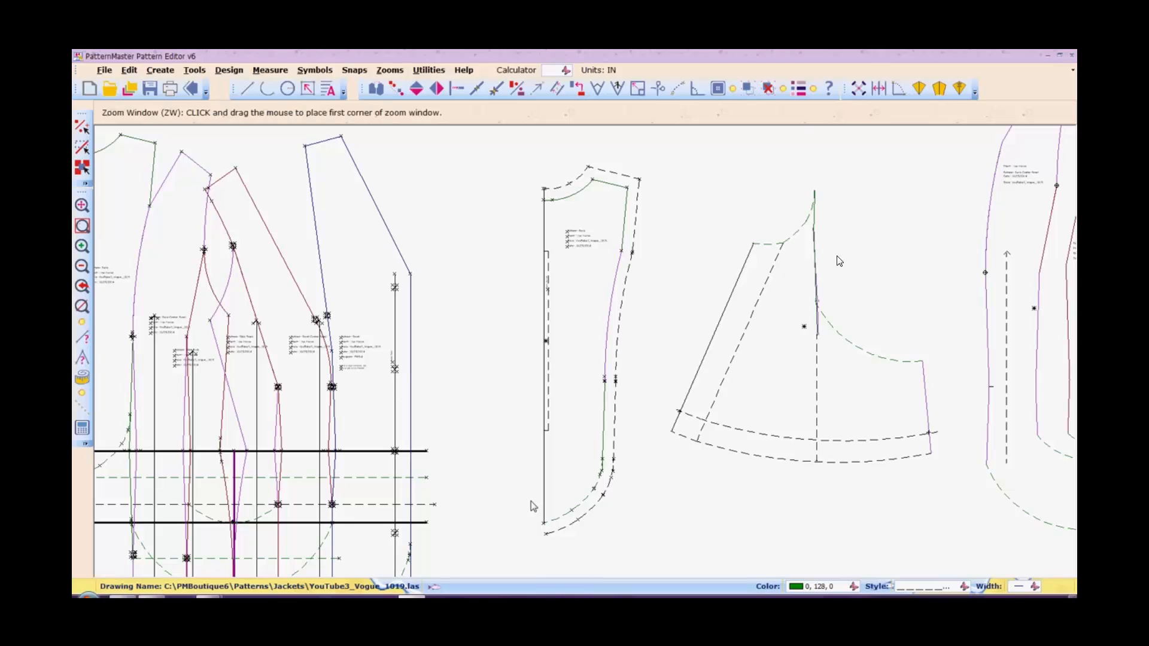
left_click_drag(530, 500, 562, 553)
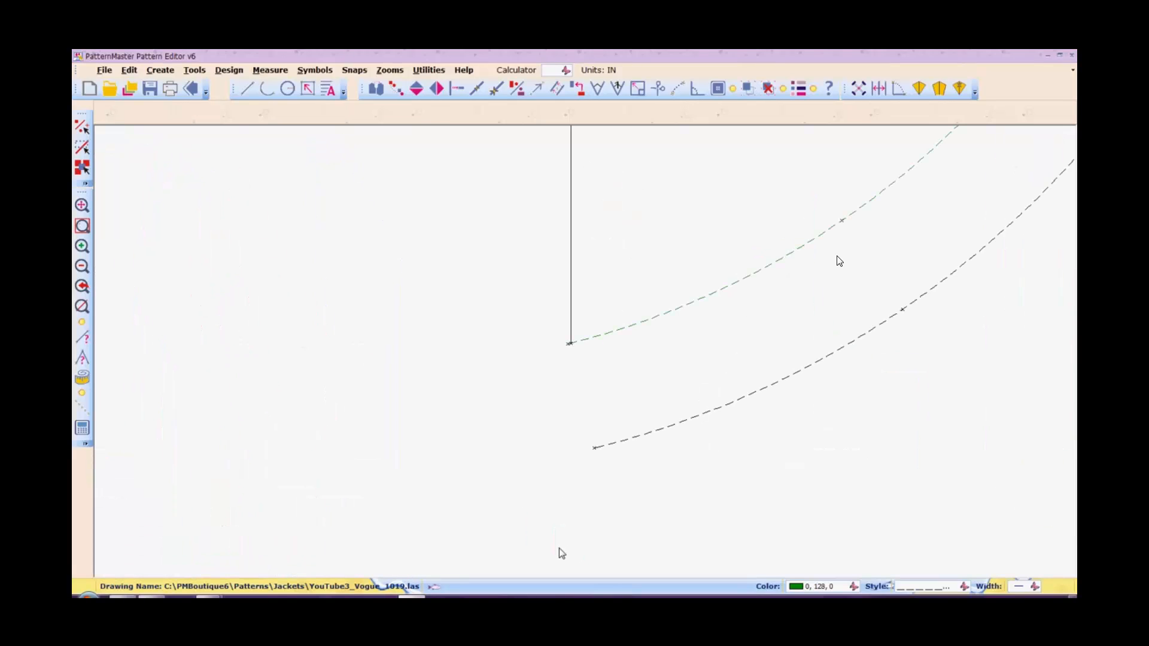
key("i")
key("n")
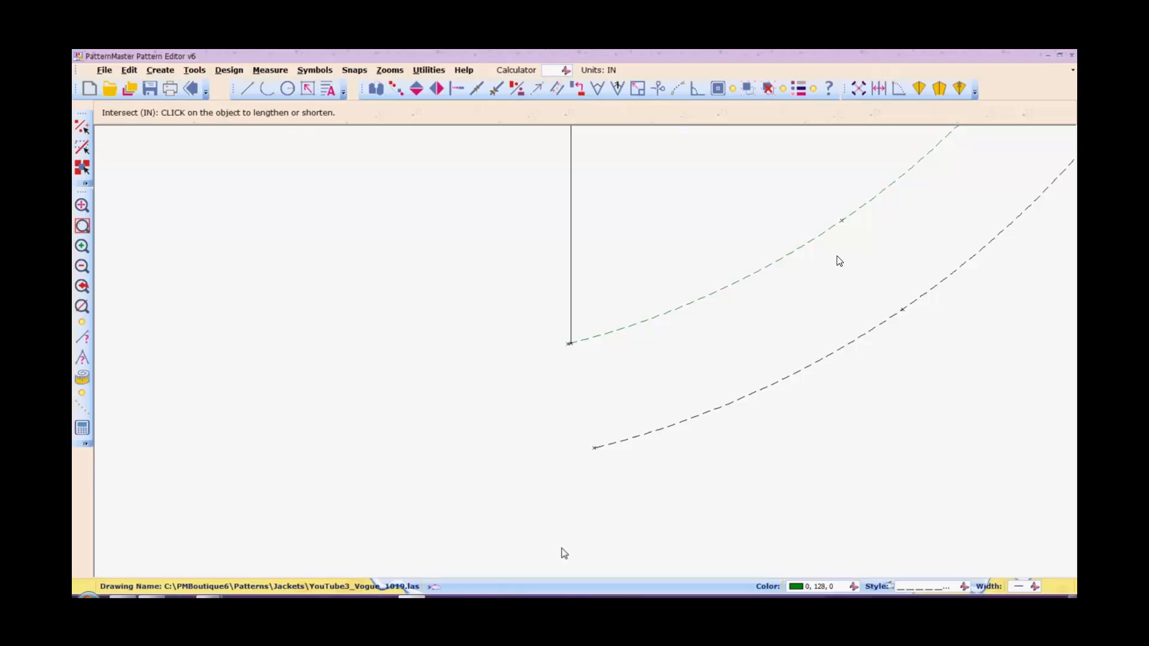
left_click(571, 331)
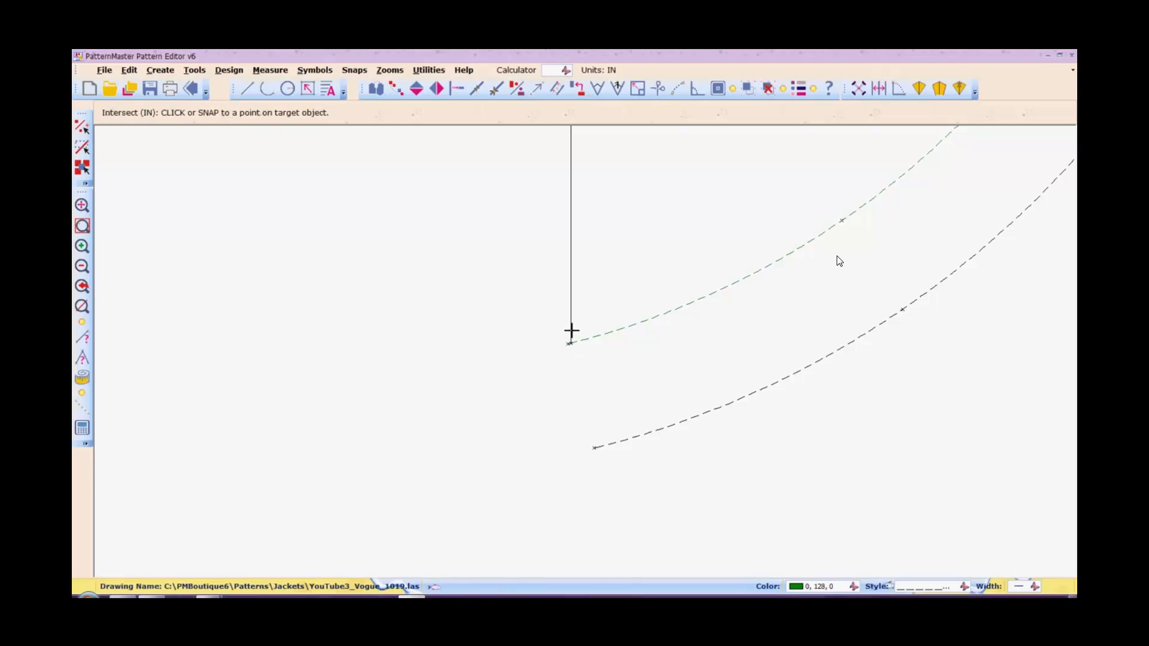
left_click(596, 449)
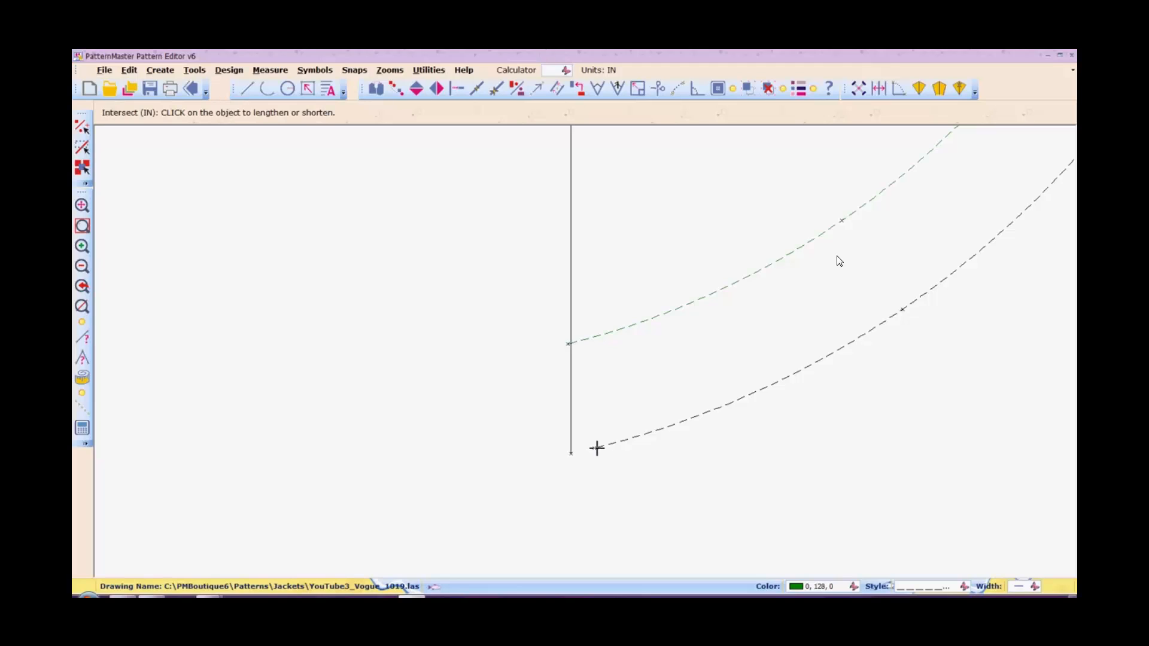
left_click(597, 448)
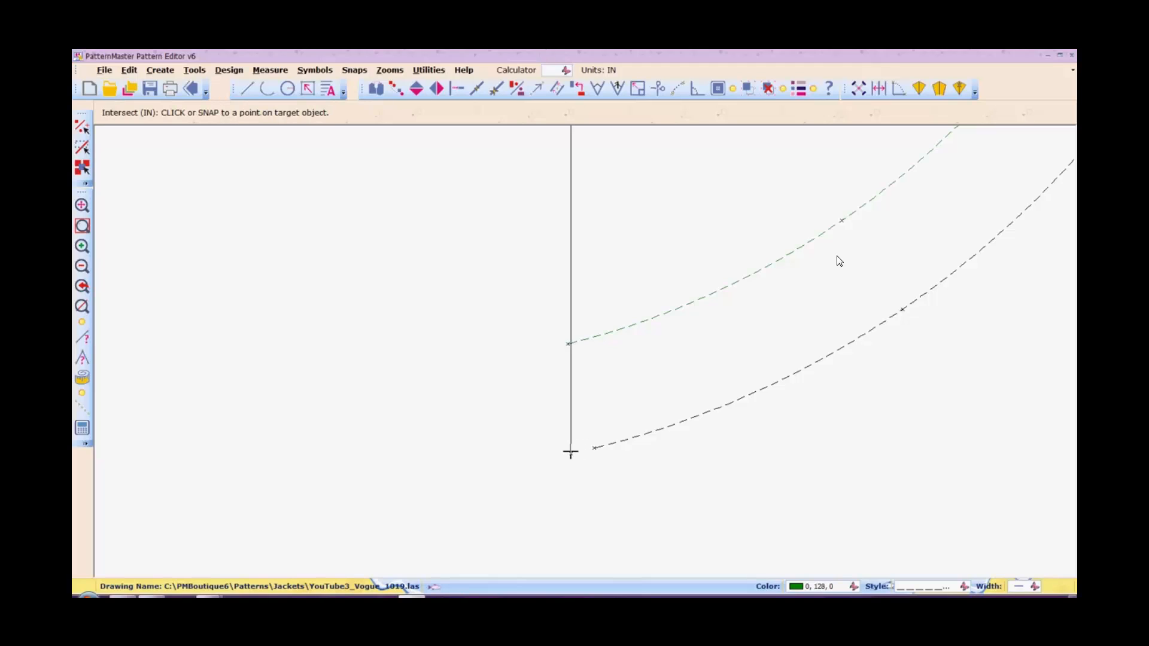
left_click(571, 453)
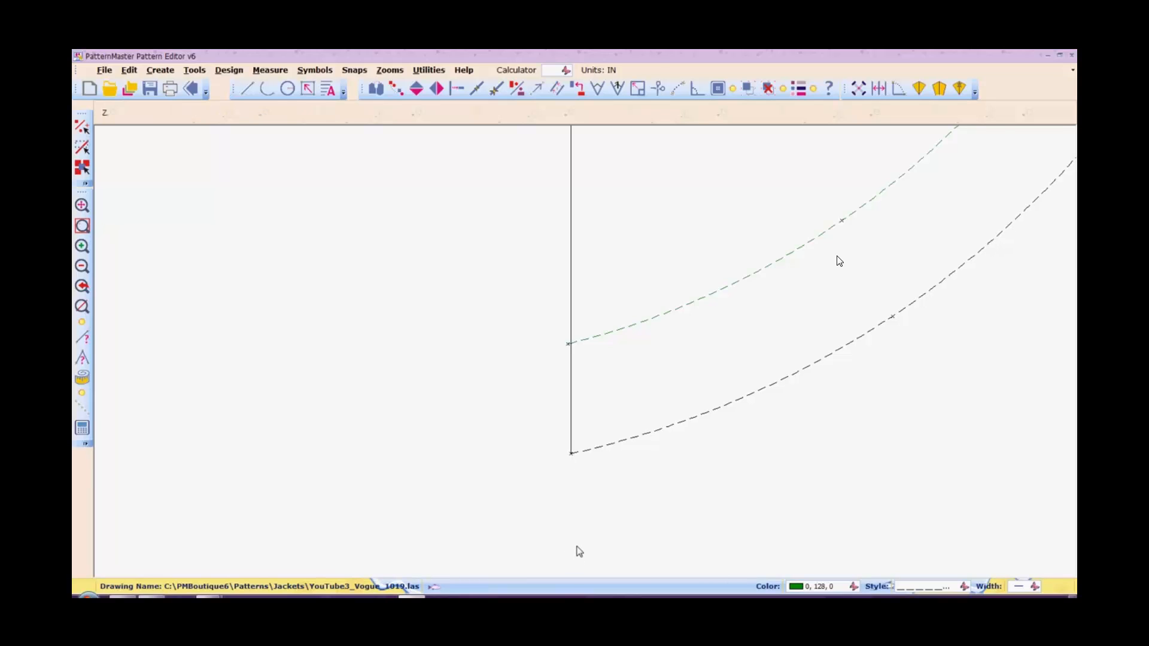
Group all lines, symbols and text of the finished back piece into one object and save the drawing.
key("p")
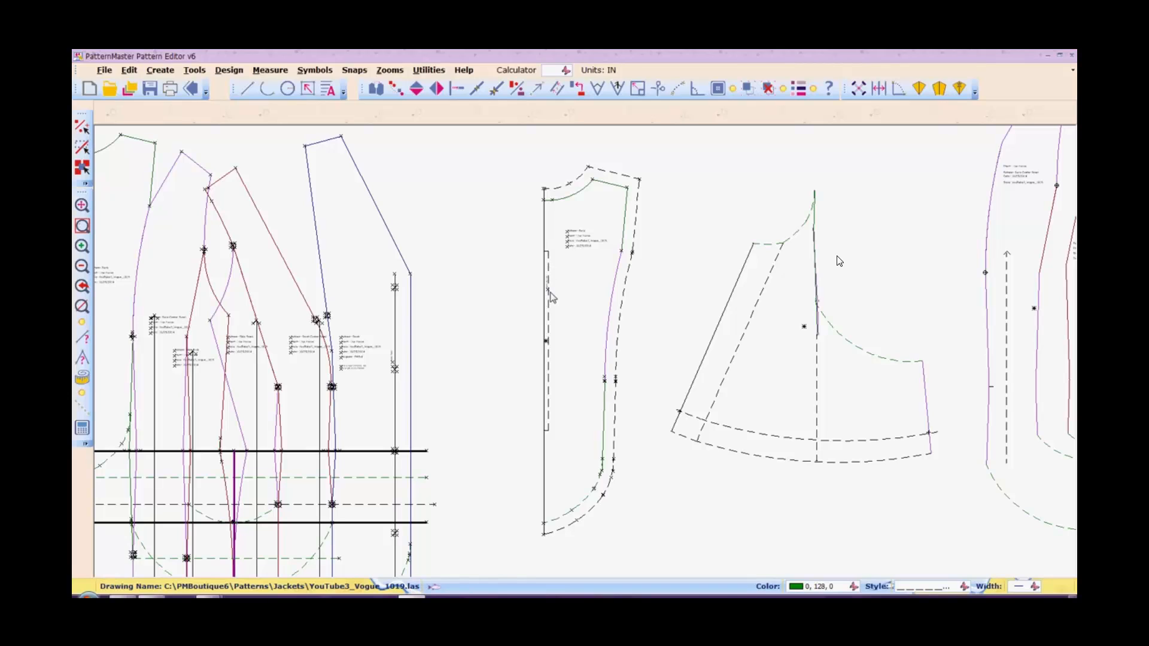
left_click_drag(551, 298, 512, 199)
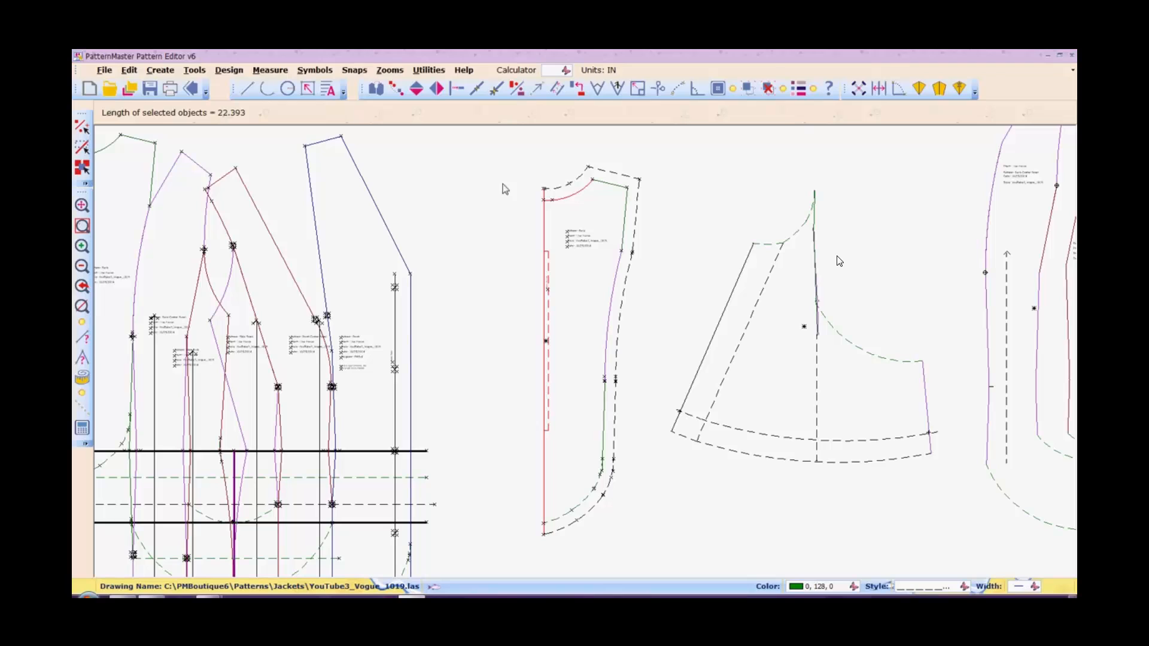
left_click_drag(479, 157, 649, 549)
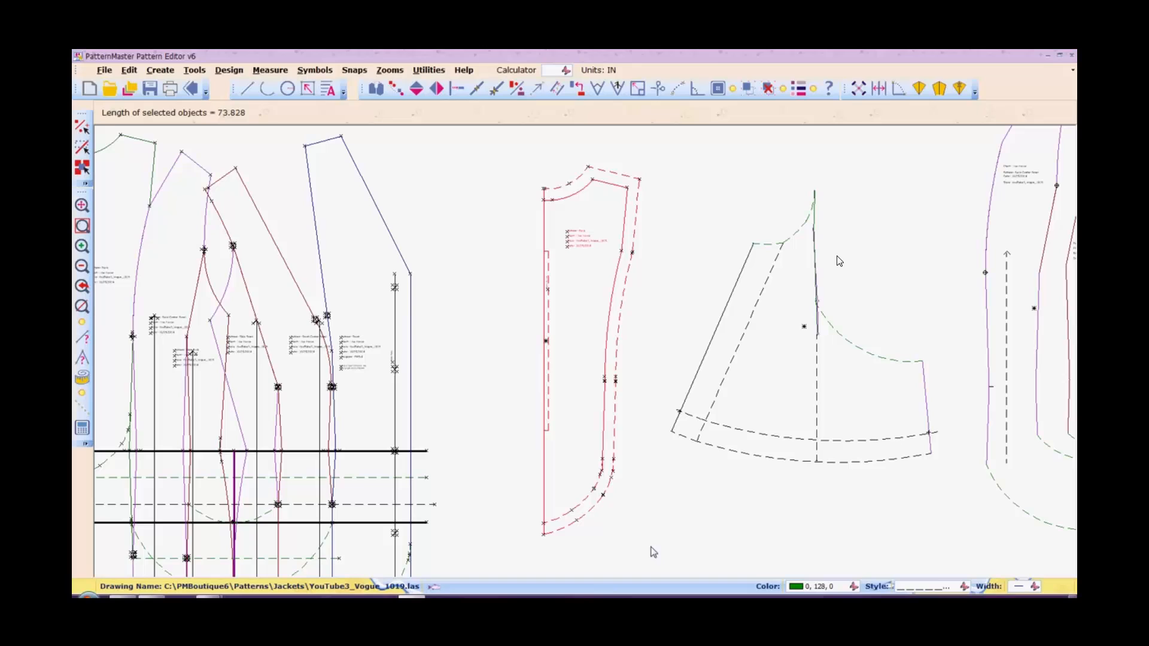
left_click(746, 91)
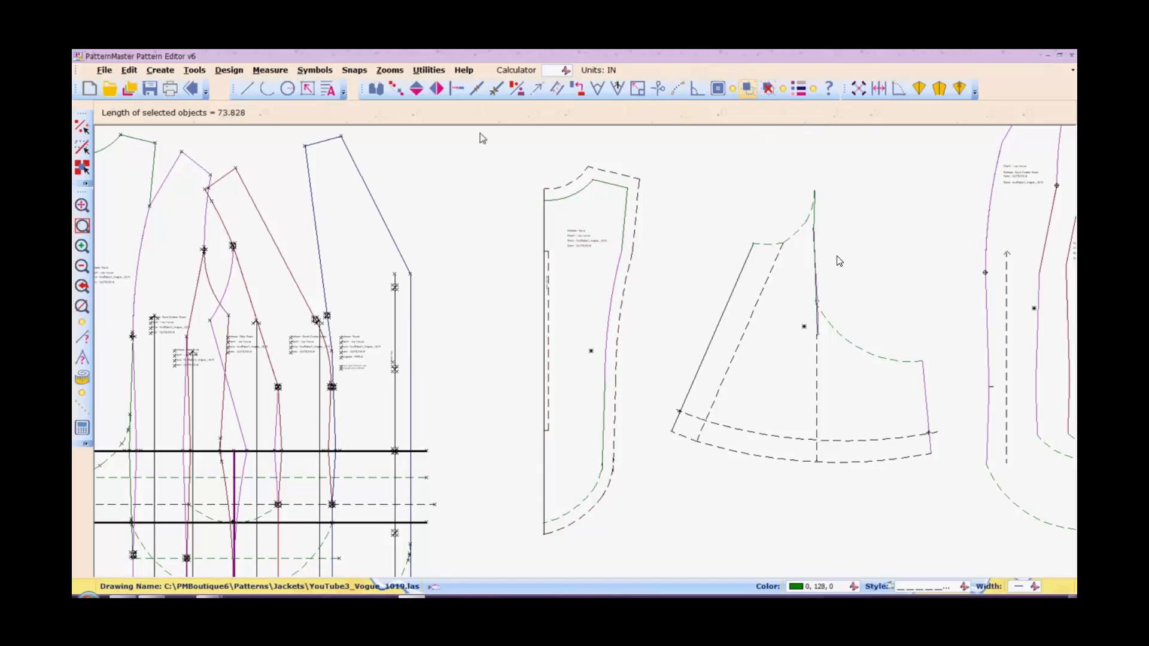
left_click(152, 89)
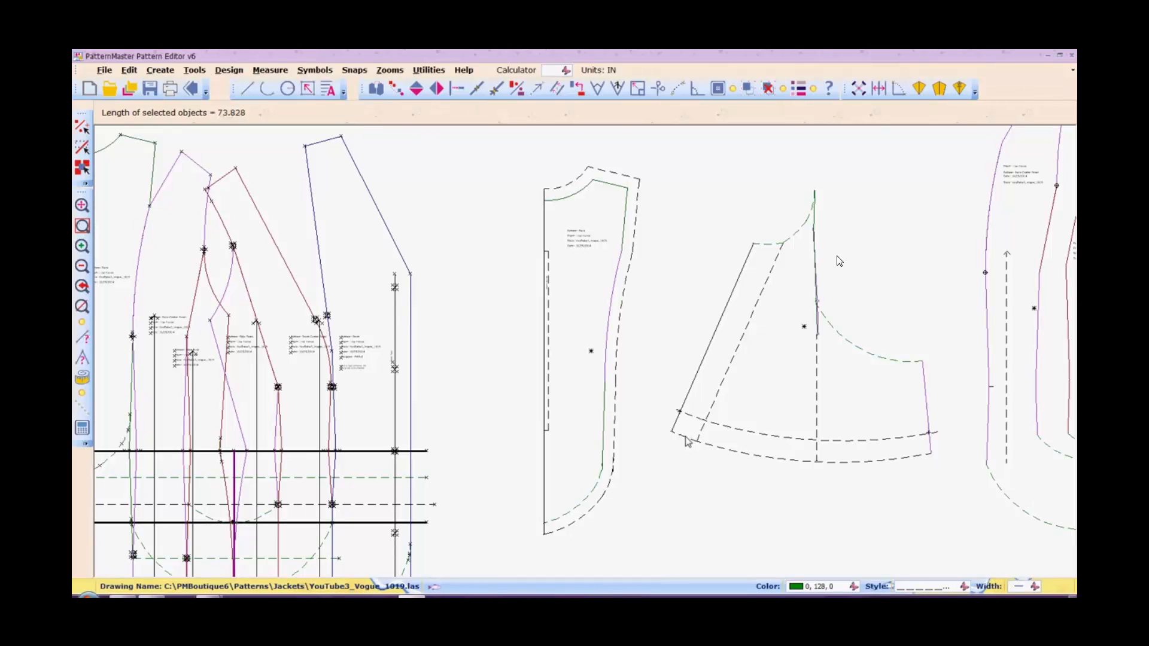
Try to rotate the flared piece beside the back about its lower outer corner so its slanted edge stands vertical.
left_click(718, 355)
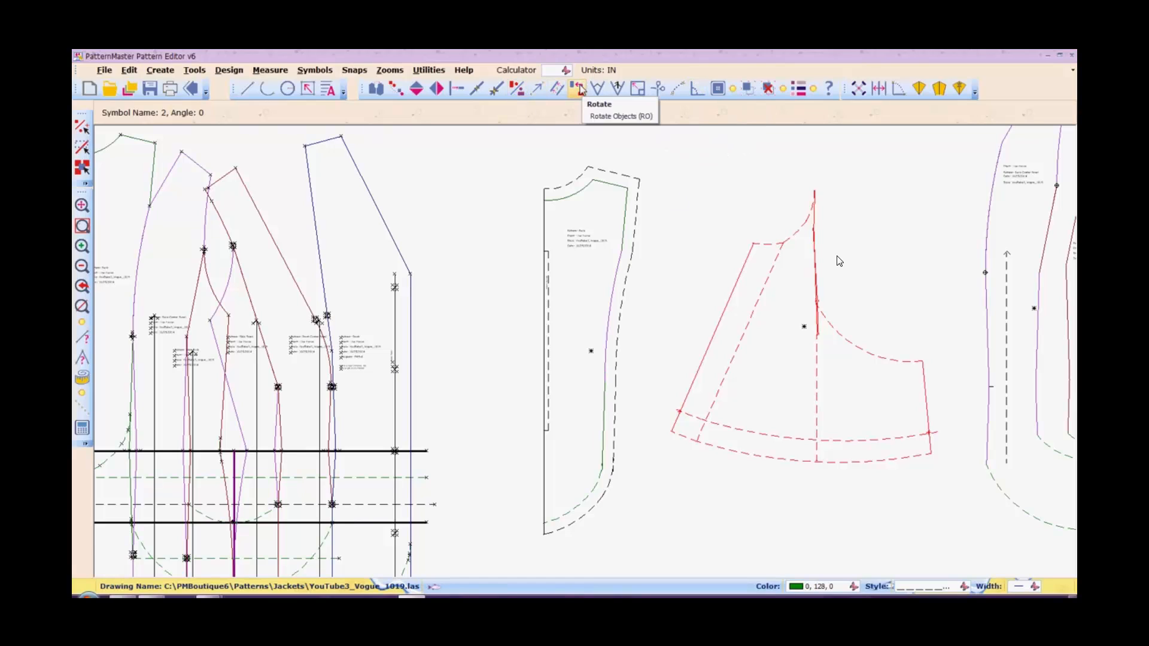
left_click(580, 89)
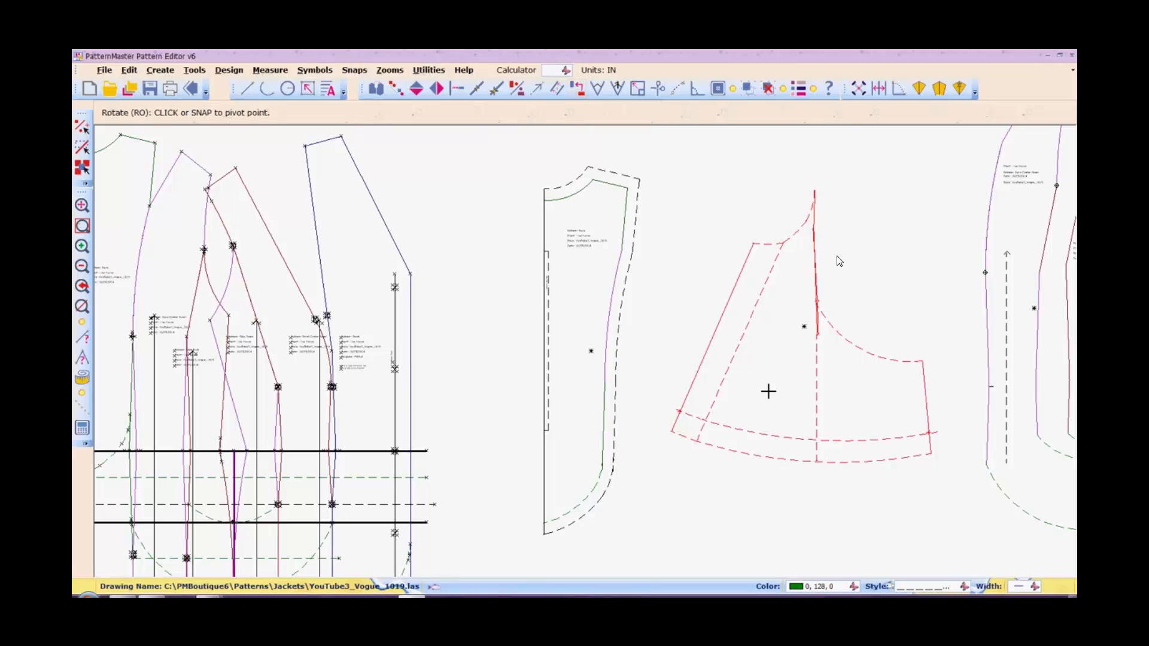
left_click(670, 431)
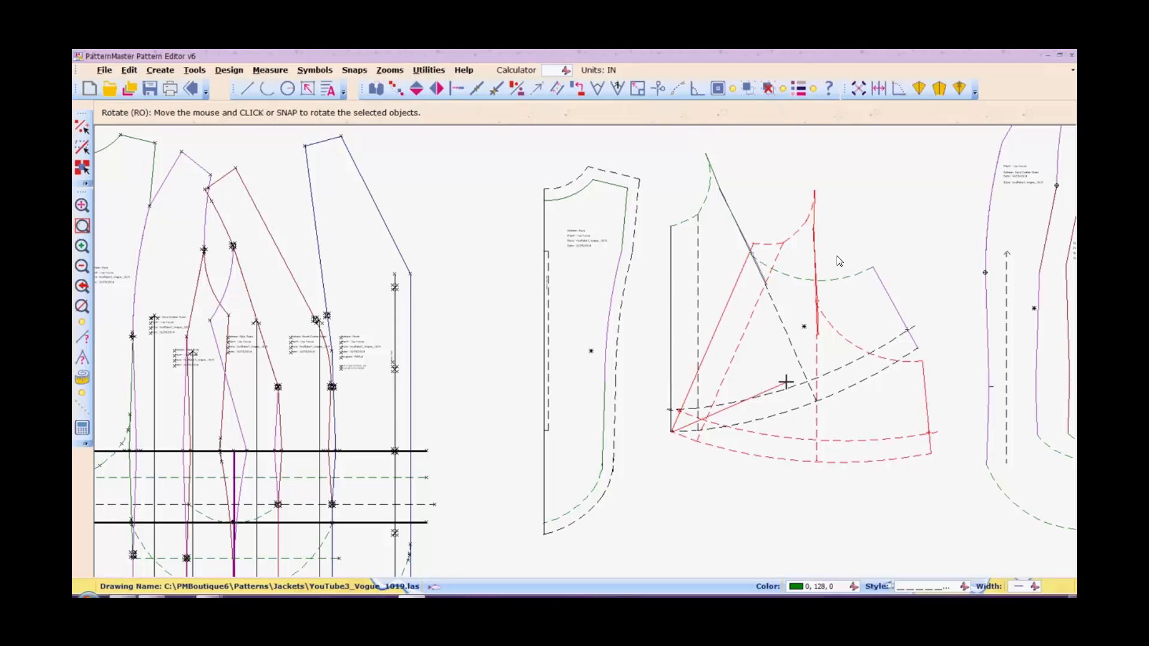
key("Escape")
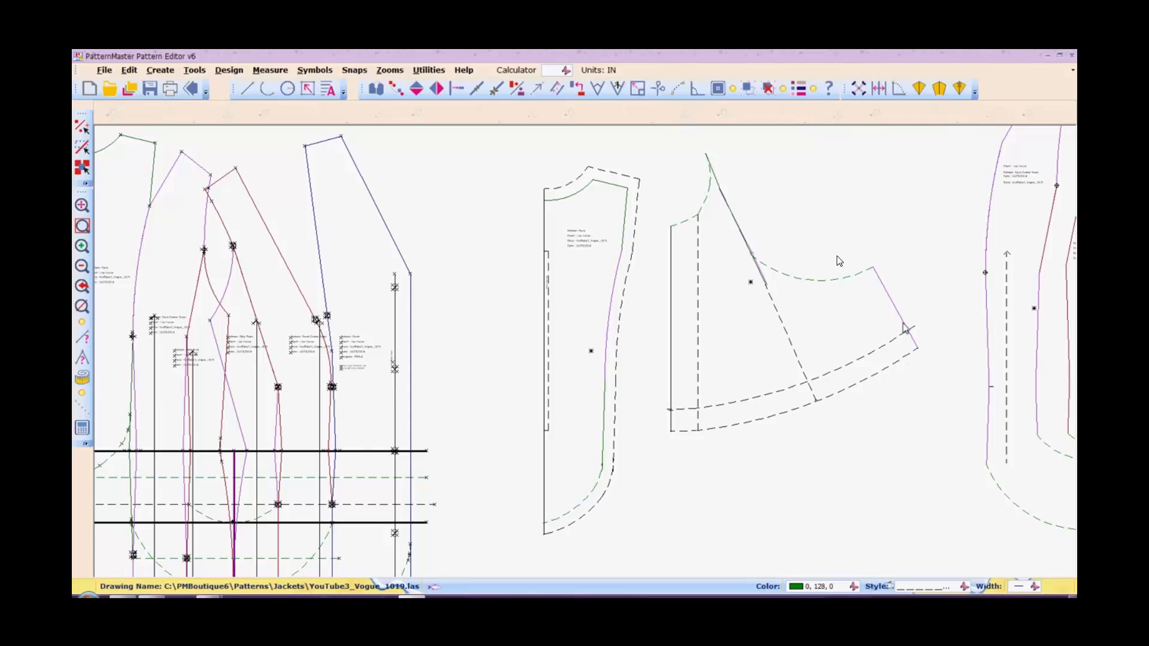
left_click(905, 328)
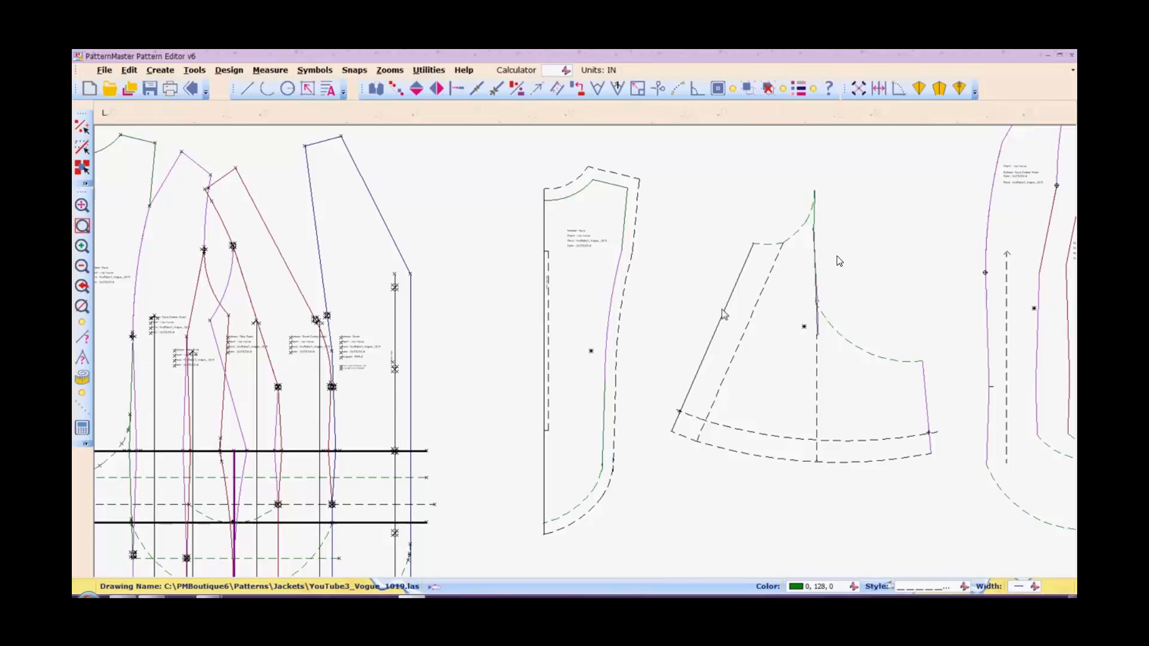
Place a vertical Two-way Grain symbol of length 5 inside the flared piece and move it a little higher.
left_click(720, 93)
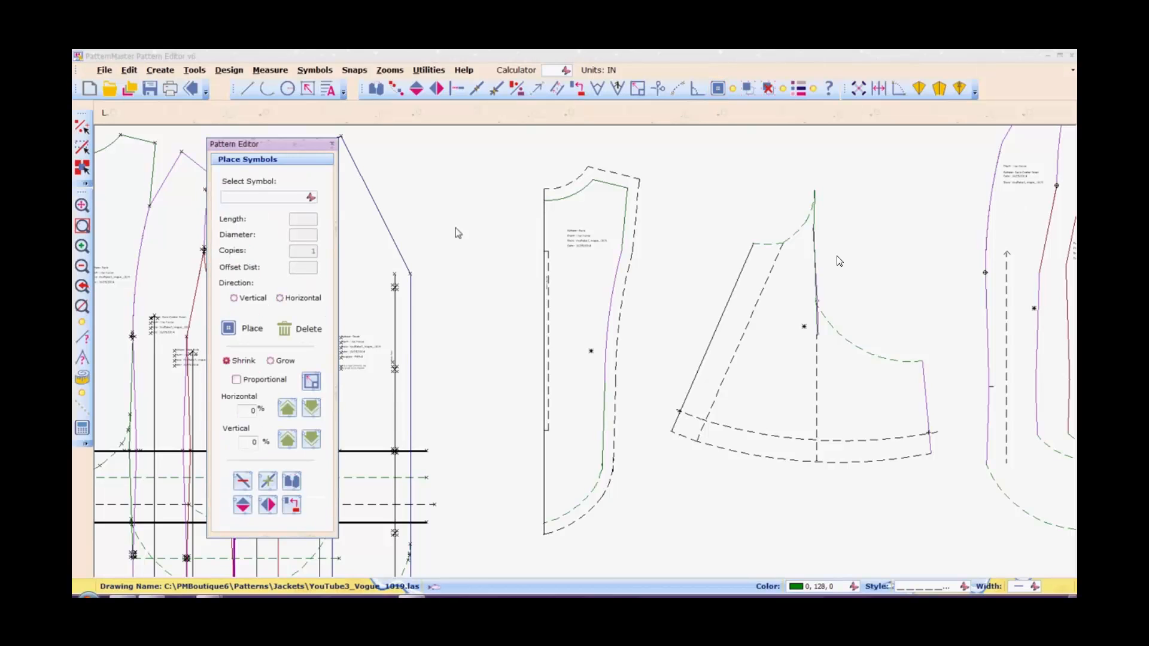
left_click(311, 199)
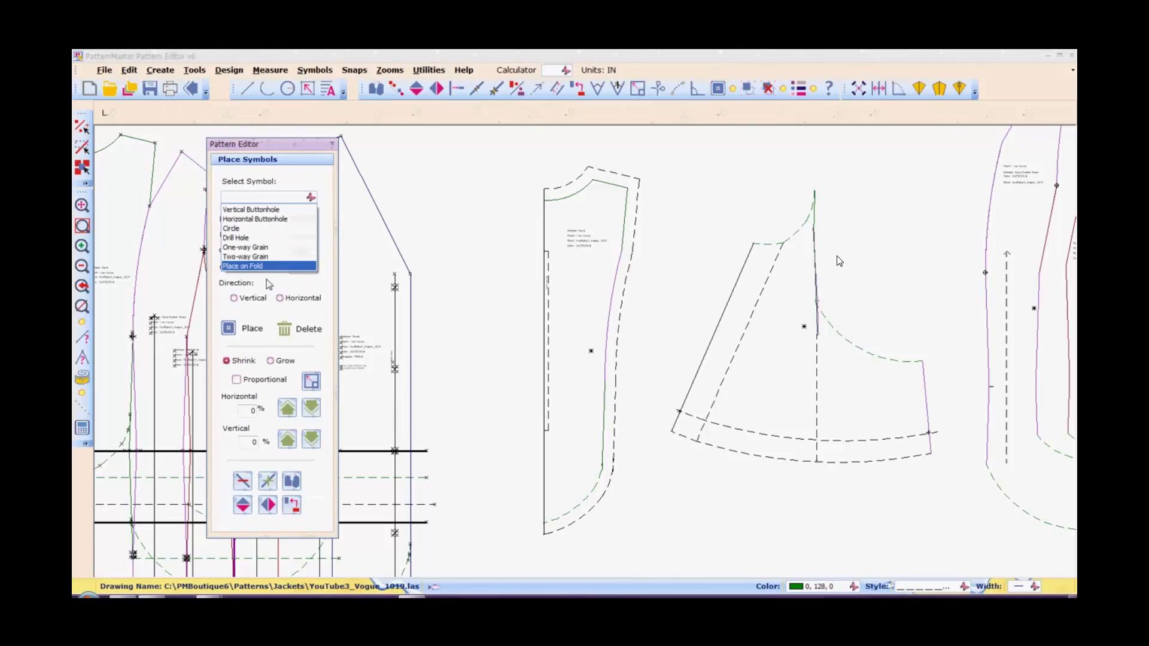
left_click(272, 256)
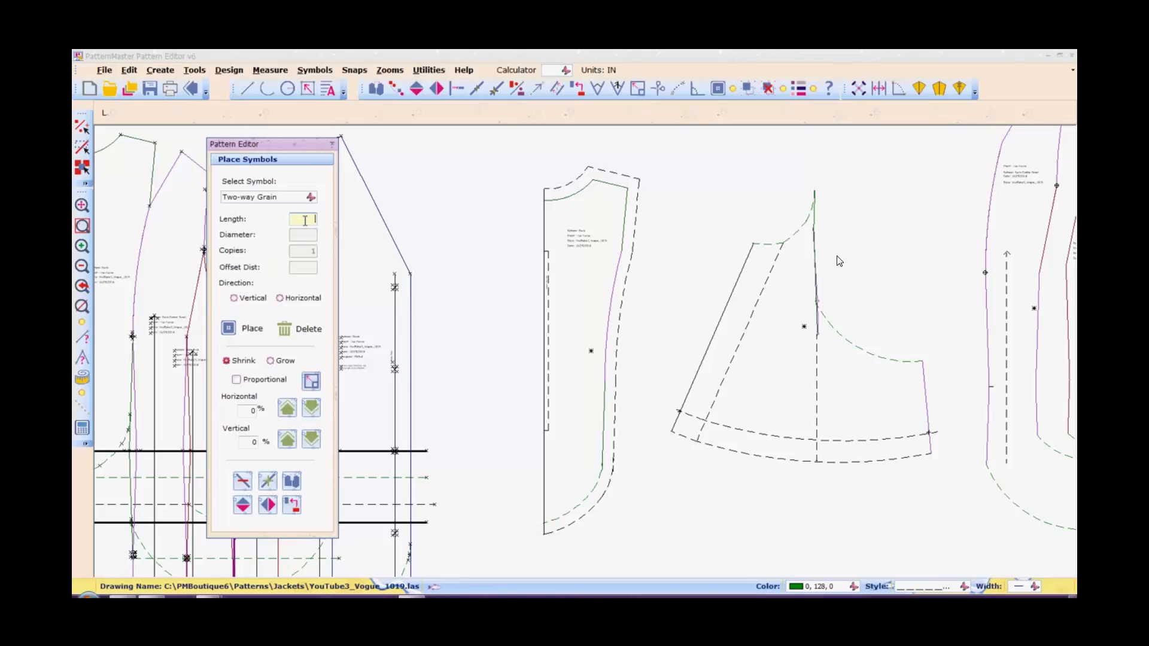
type("5")
left_click(245, 299)
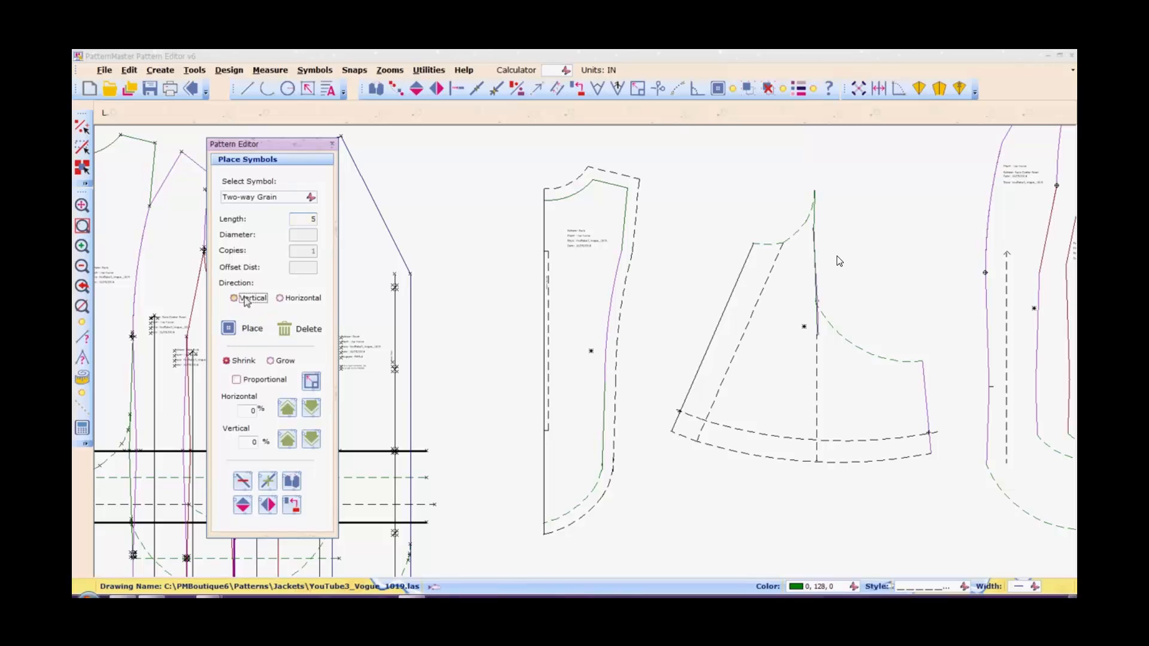
left_click(252, 334)
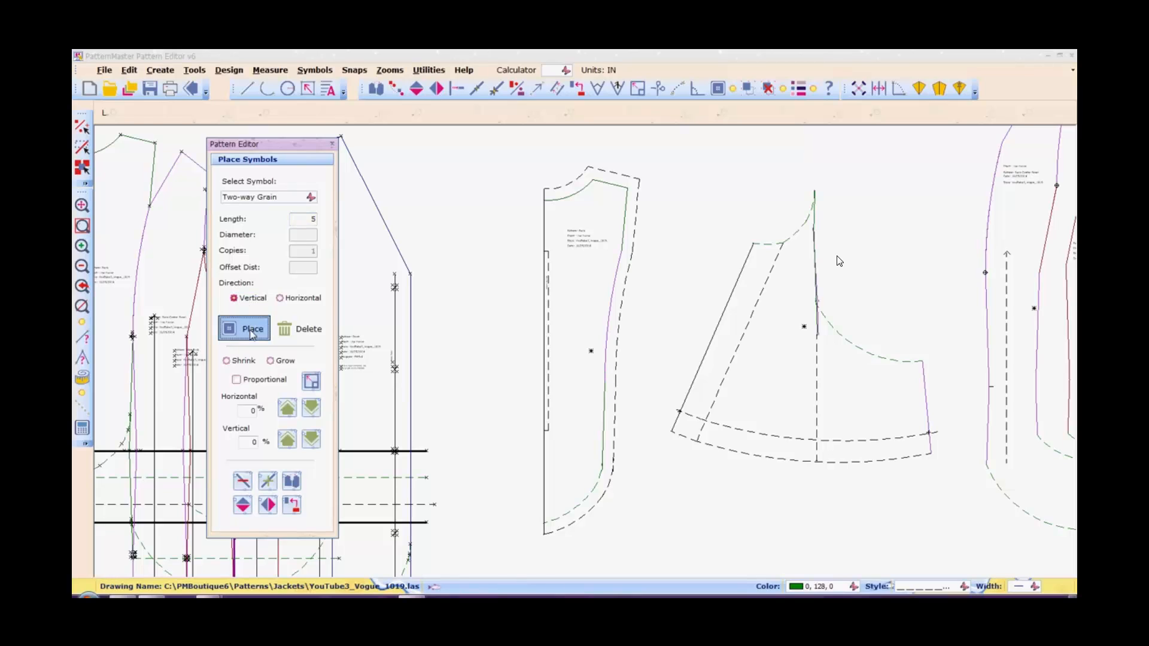
left_click(770, 355)
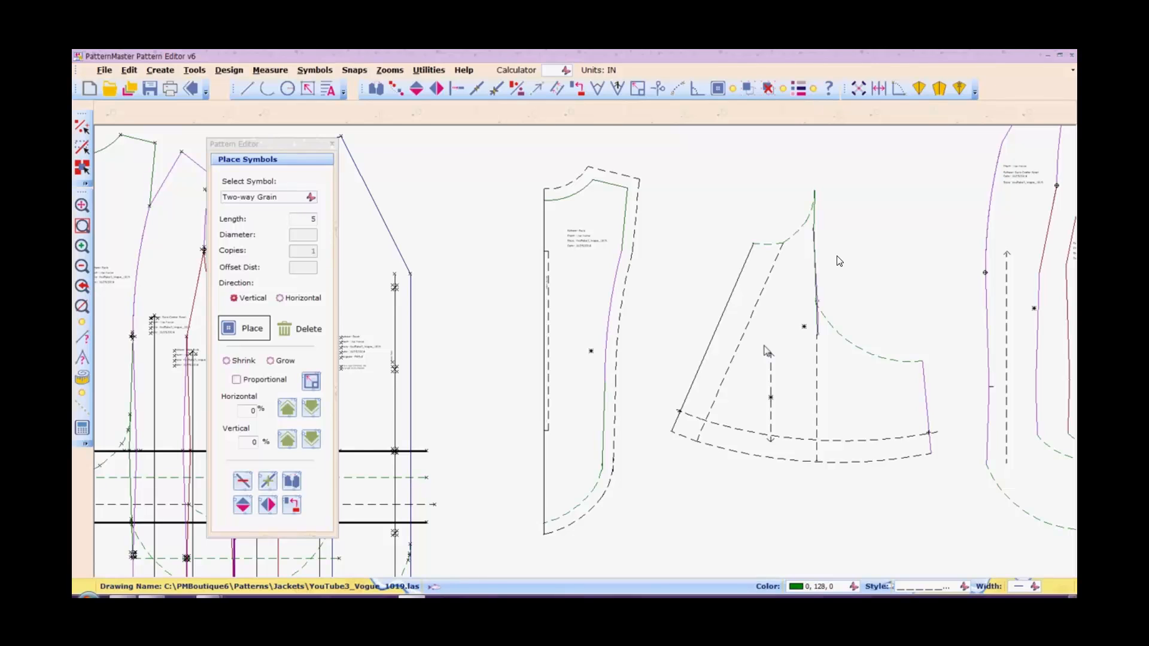
key("Escape")
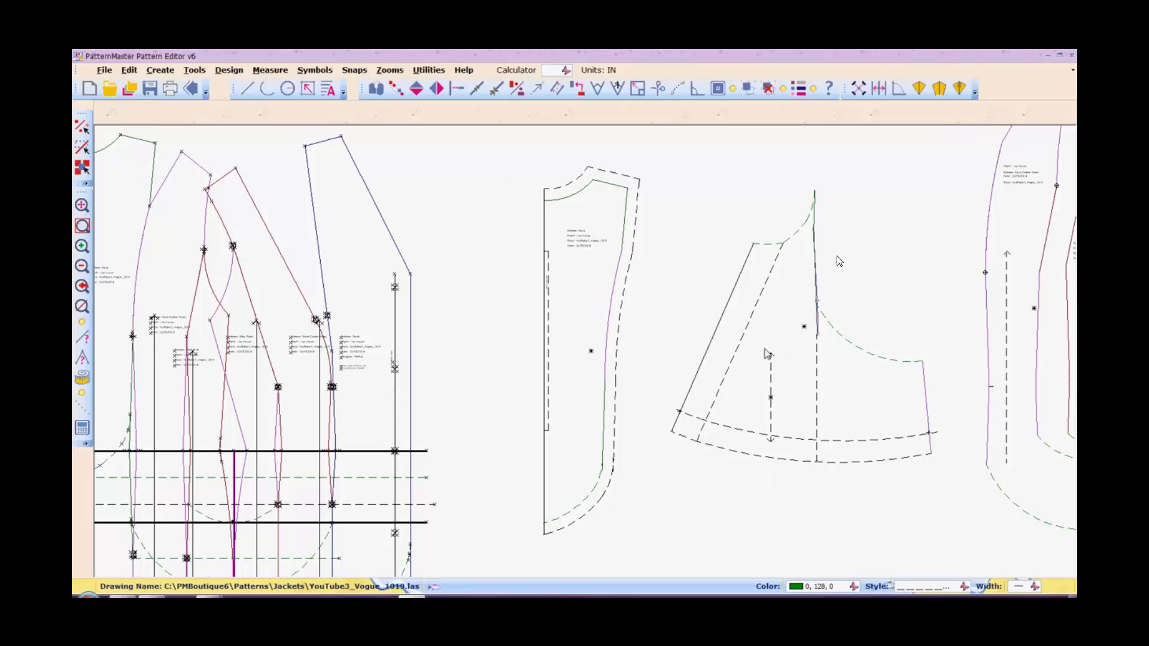
mouse_move(764, 343)
left_mouse_down()
mouse_move(775, 446)
mouse_move(780, 359)
left_mouse_up()
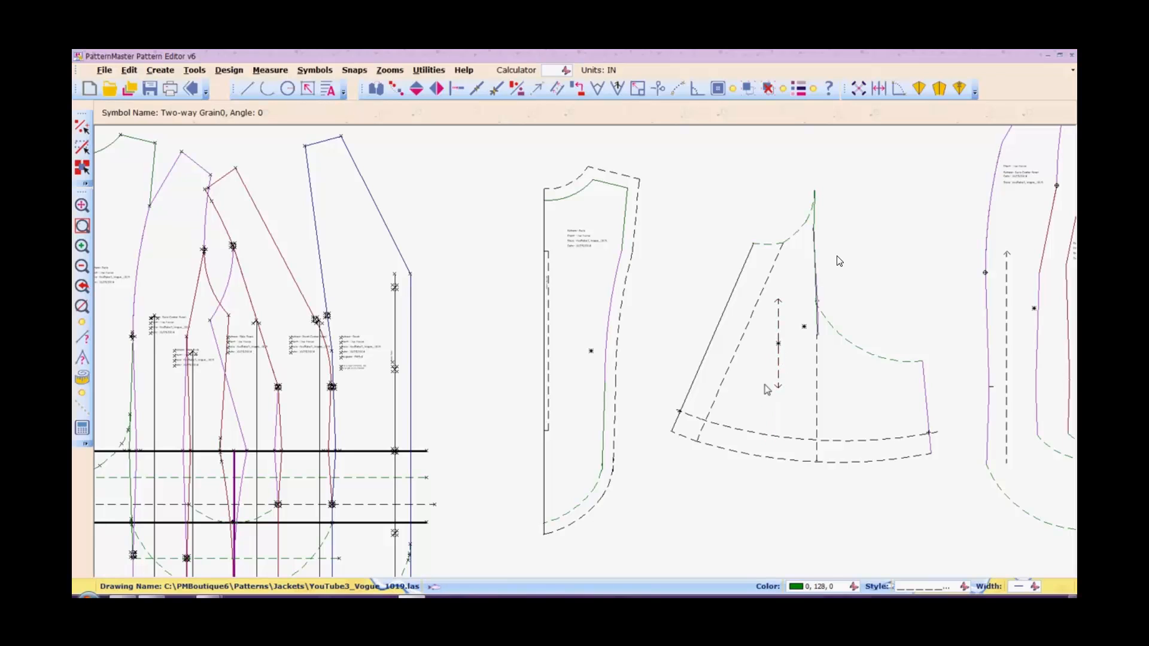
left_click(705, 360)
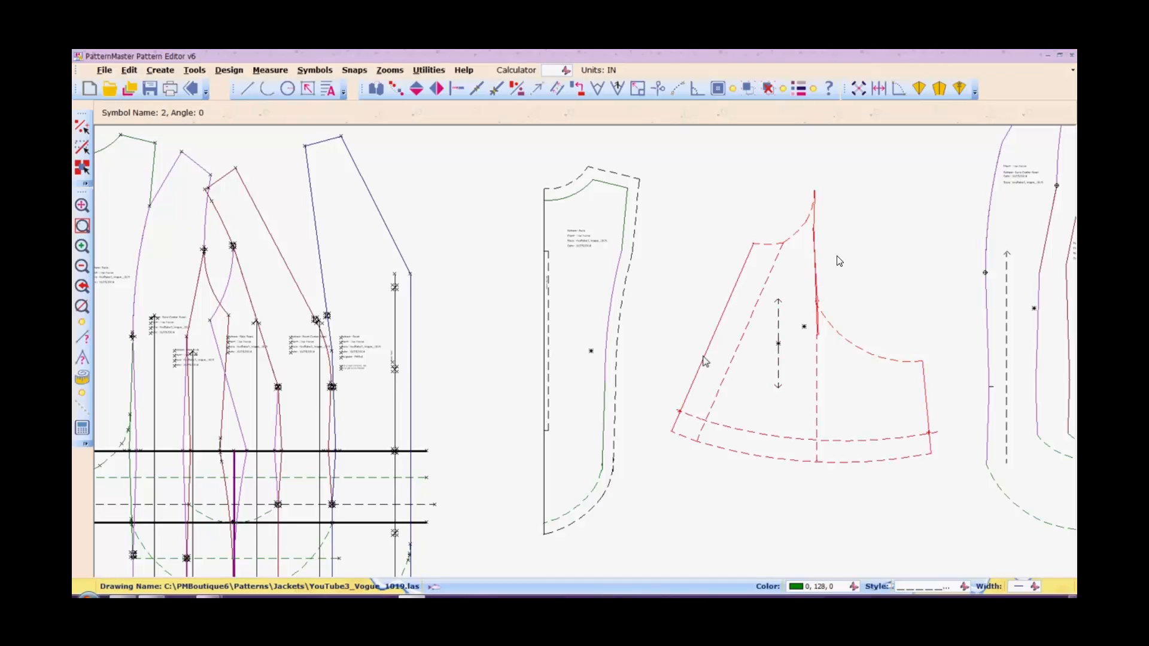
key("o")
key("f")
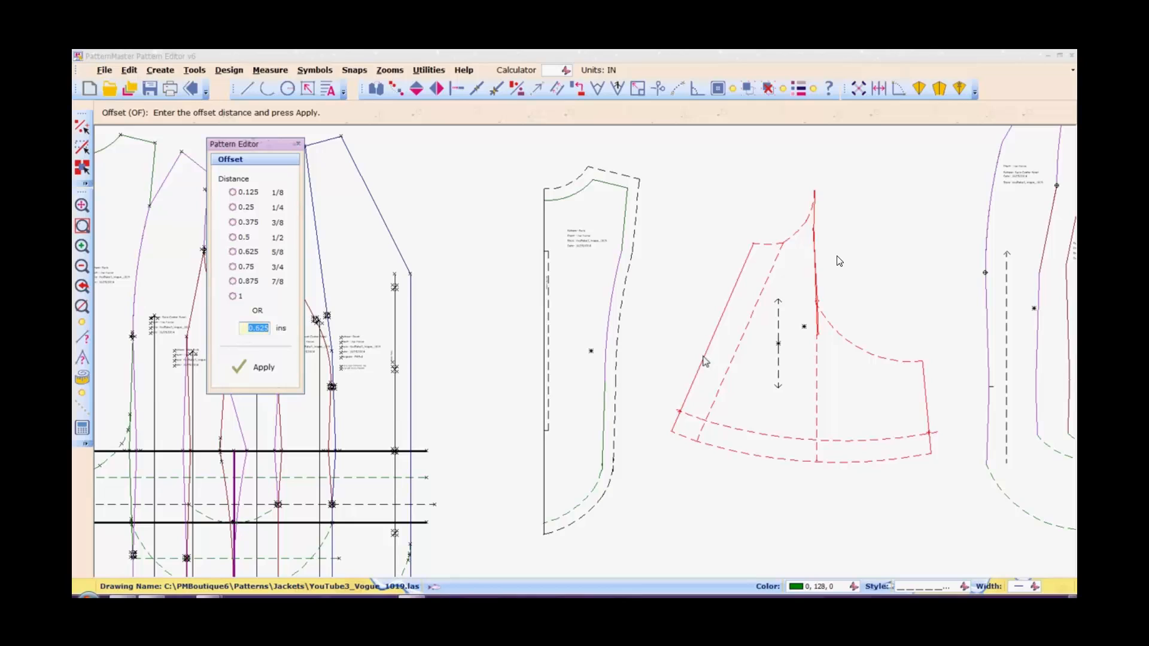
left_click(255, 251)
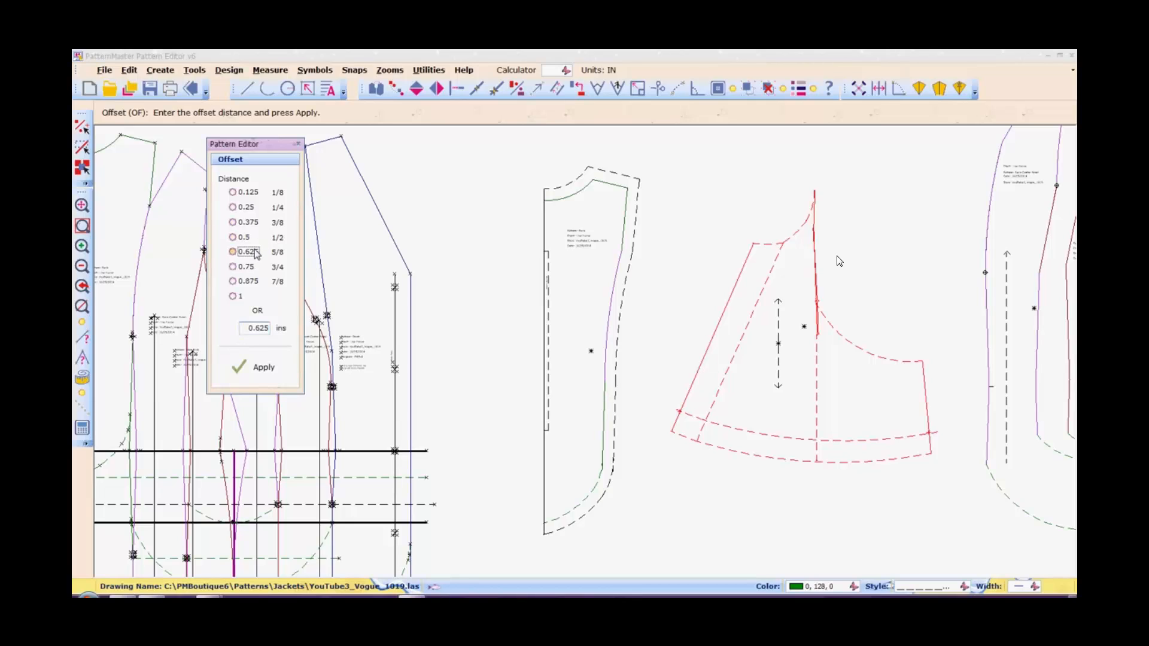
left_click(255, 367)
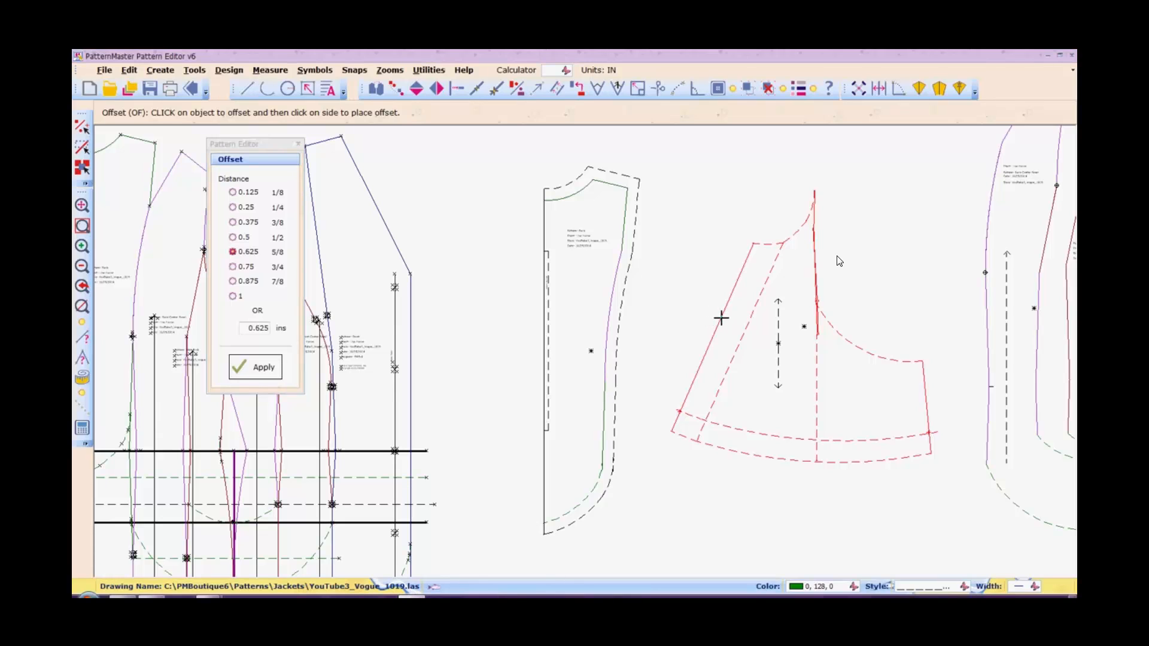
left_click(768, 90)
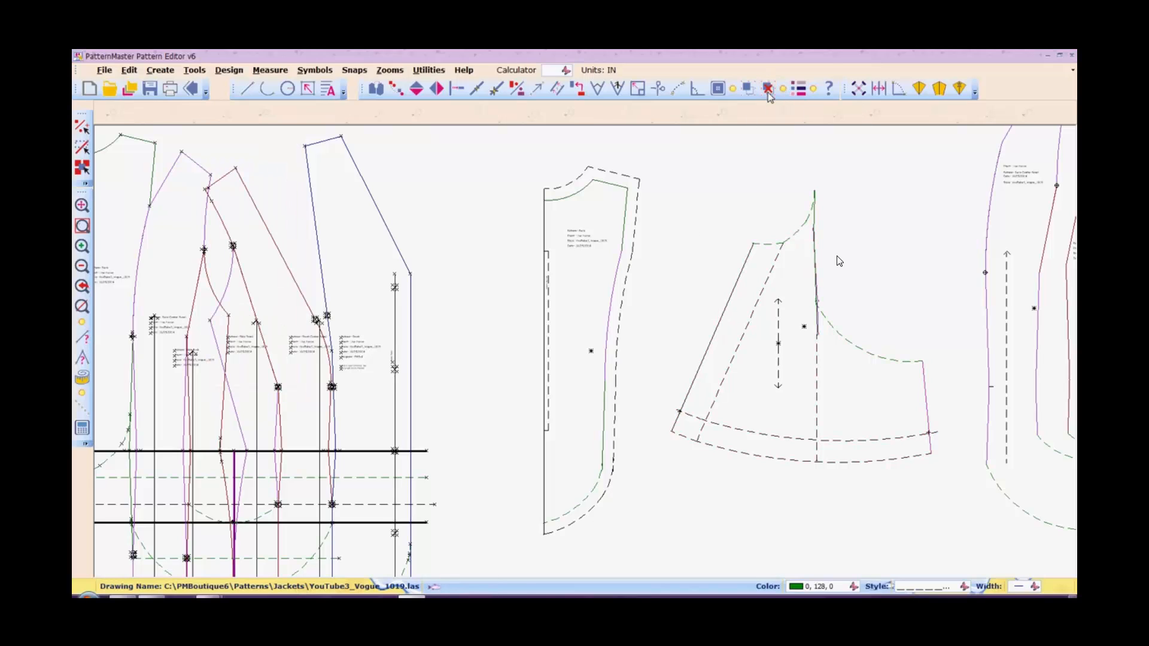
type("of")
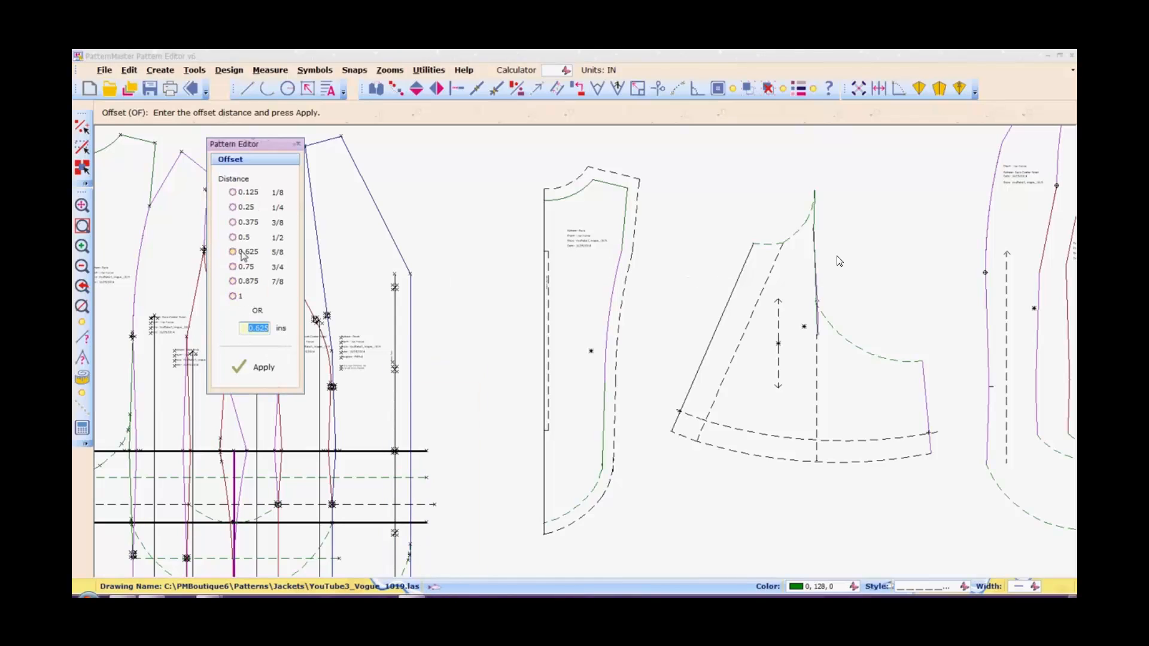
left_click(242, 253)
left_click(267, 372)
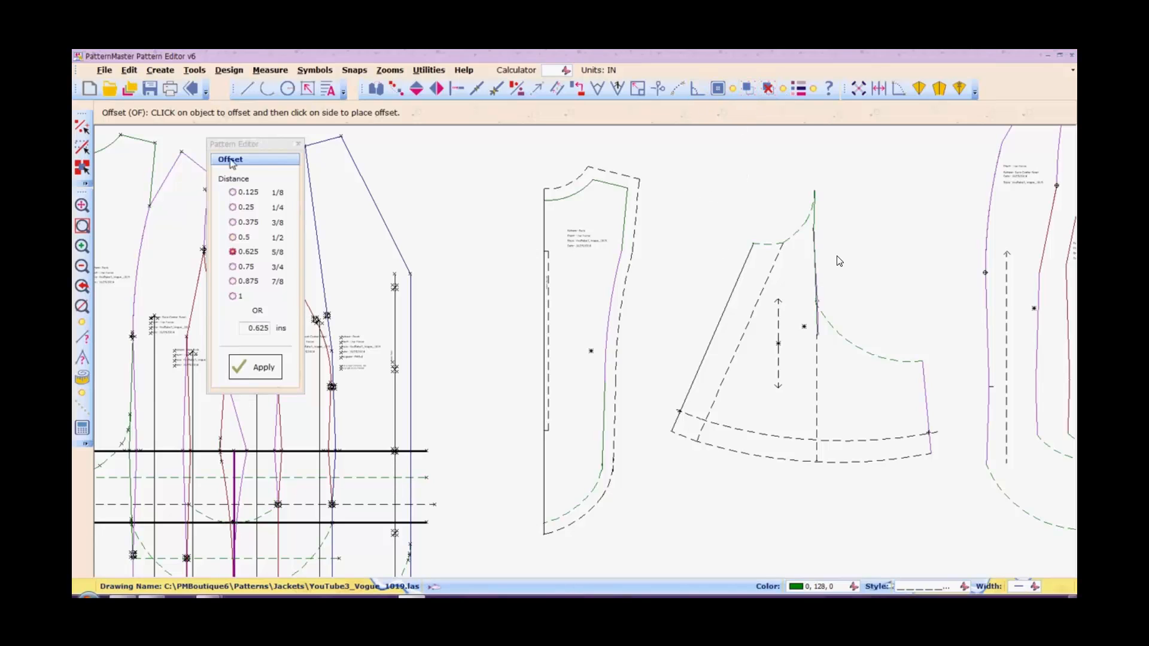
left_click(299, 145)
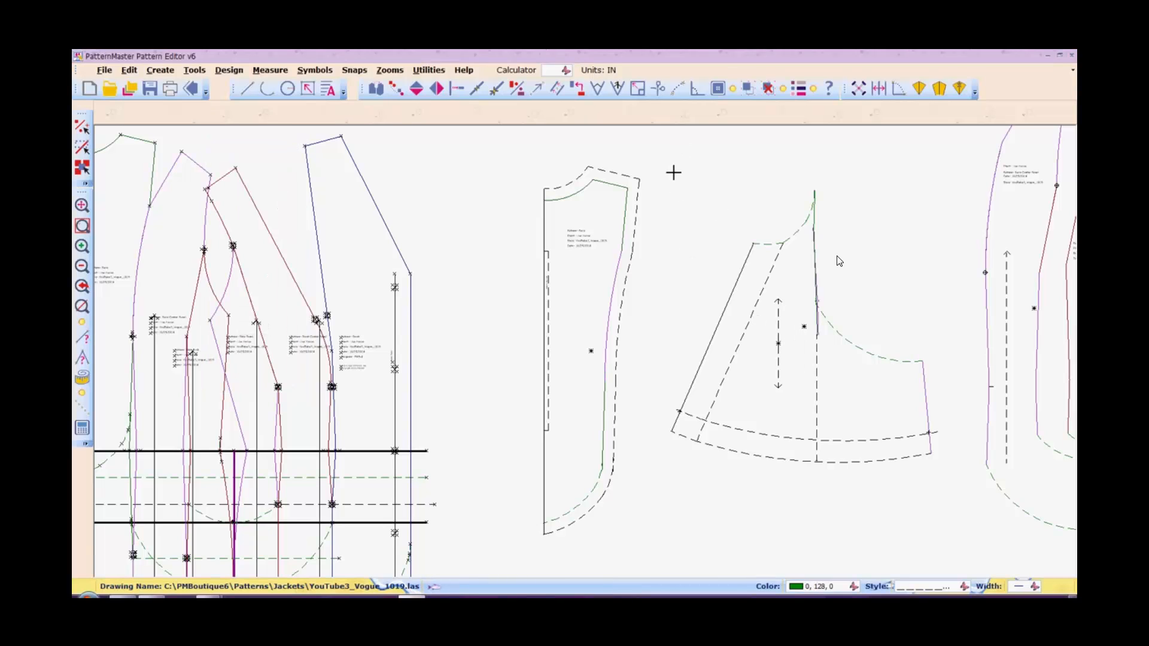
Ungroup the flared piece and offset its slanted edge outward by 0.625 inches.
left_click(779, 288)
left_click(768, 89)
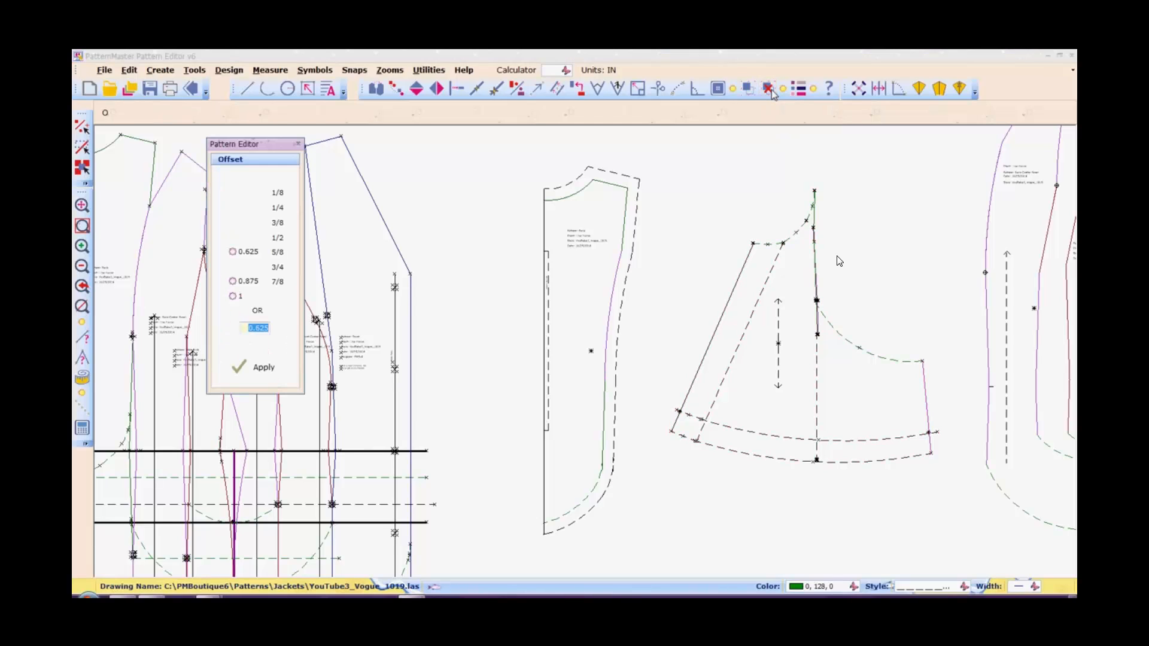
left_click(248, 254)
left_click(262, 372)
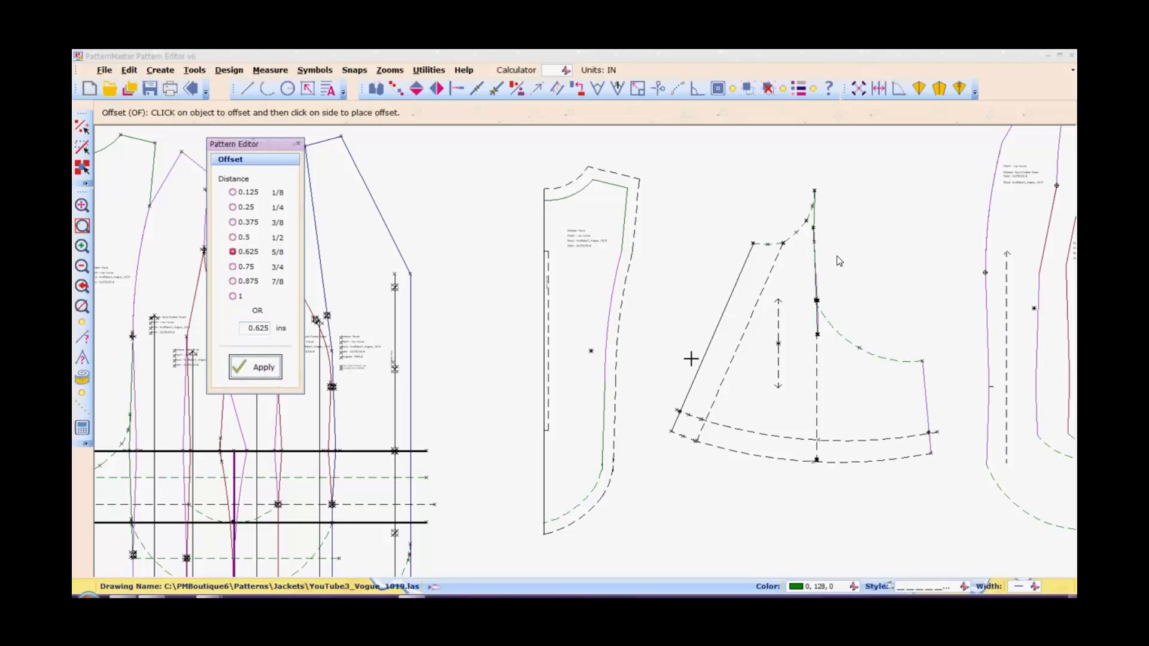
left_click(704, 356)
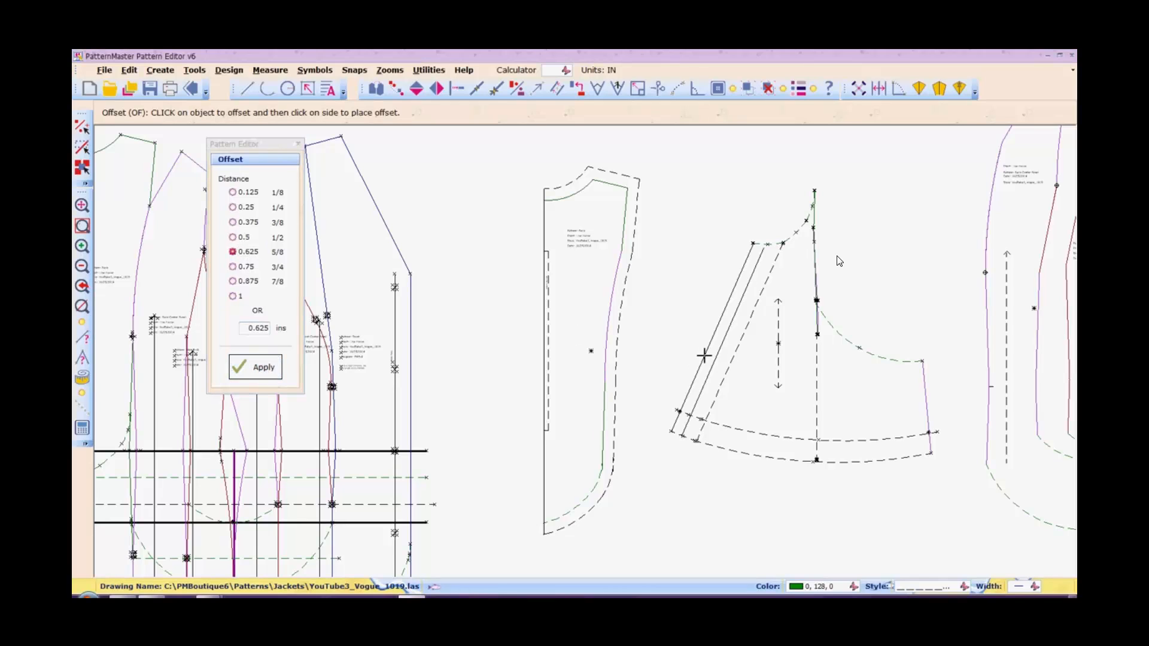
left_click(680, 349)
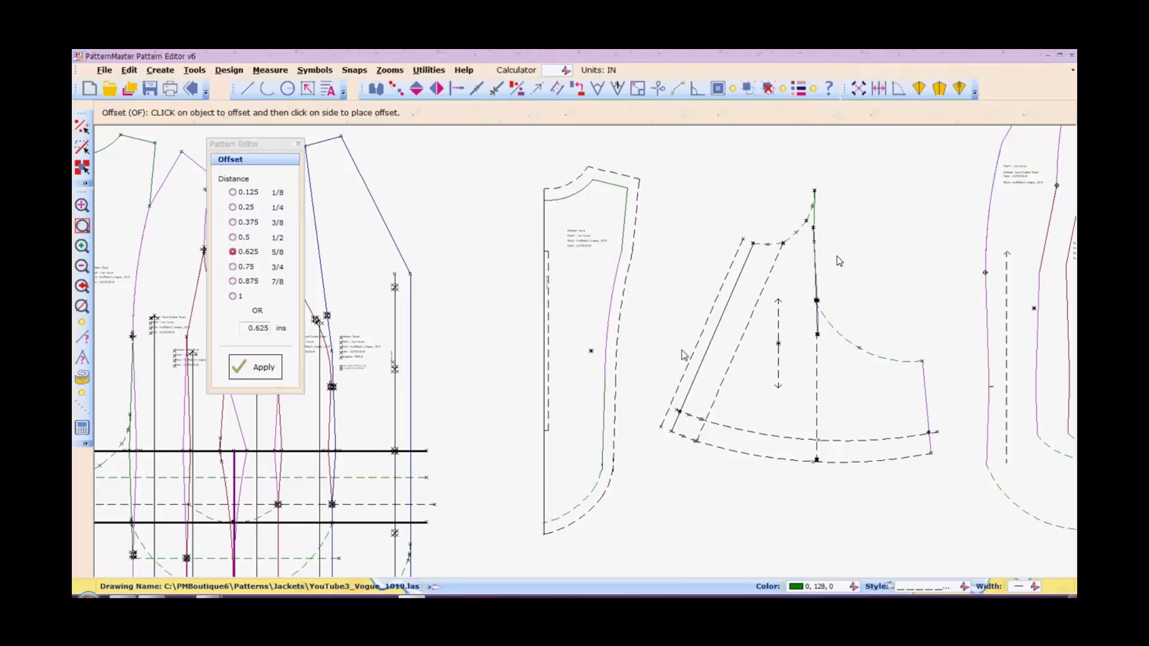
Offset the flared piece's short upper edge and the adjoining rising curve outward by 0.625 inches.
left_click(764, 233)
left_click(792, 236)
left_click(789, 229)
left_click(810, 211)
left_click(804, 207)
Offset the flared piece's near-vertical edge, the curve below it and the short outer side edge outward by 0.625 inches.
left_click(814, 218)
left_click(815, 220)
left_click(813, 242)
left_click(827, 246)
left_click(838, 313)
left_click(923, 377)
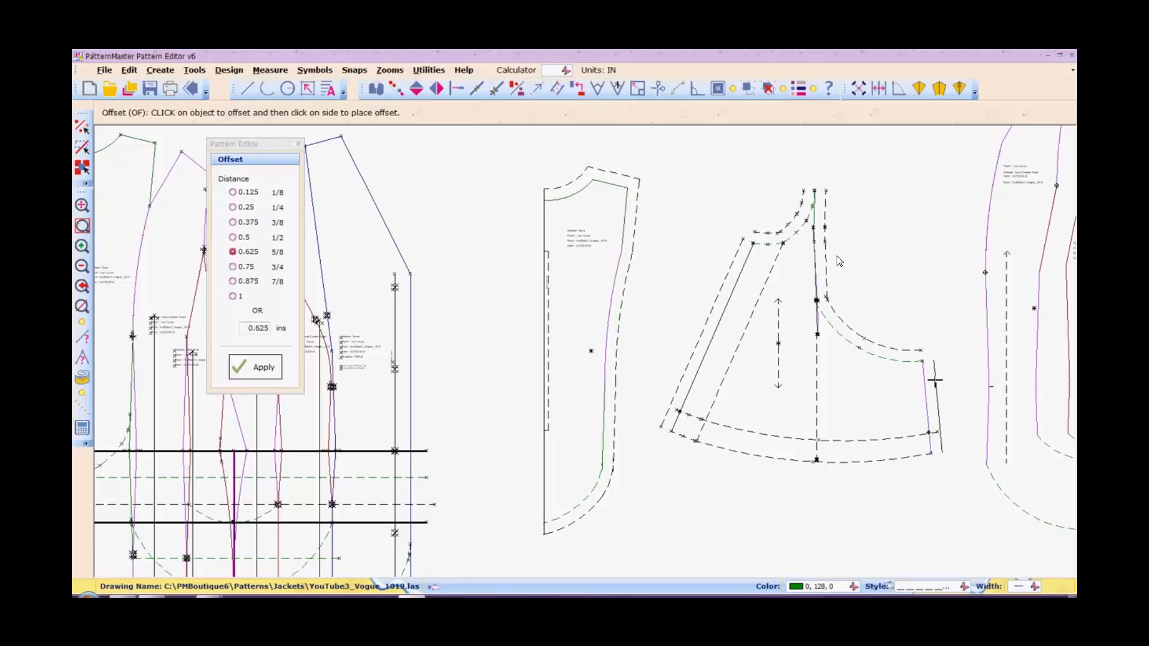
left_click(935, 381)
key("Escape")
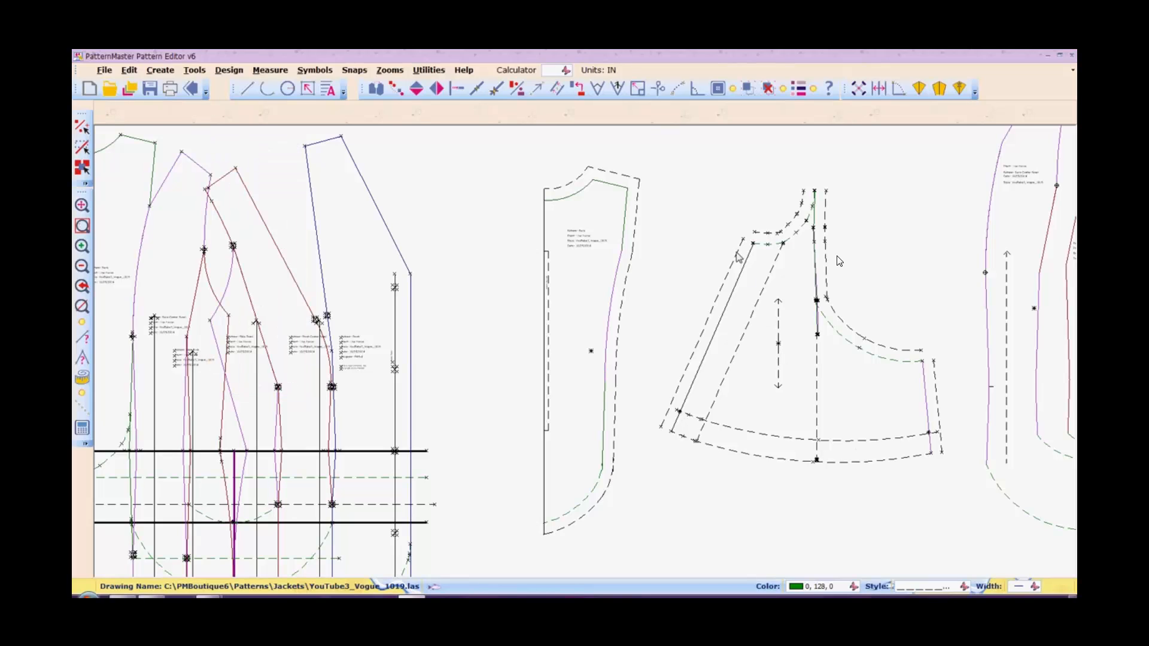
Extend the slanted edge's offset line up to the offset upper edge of the flared piece with Intersect.
key("i")
key("n")
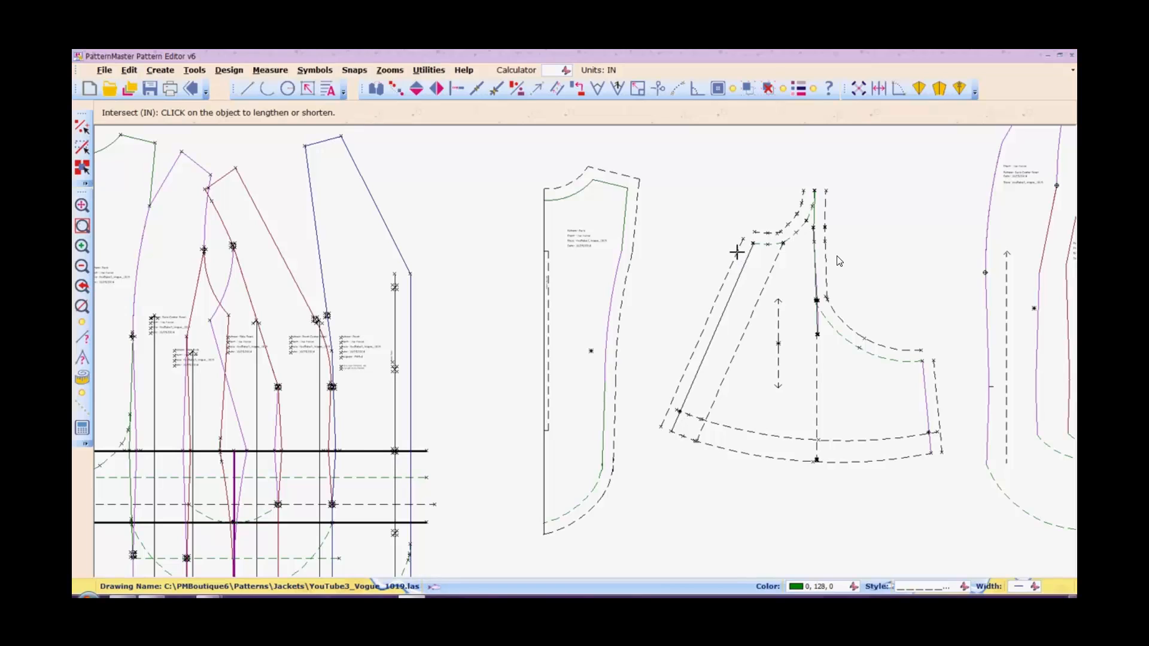
left_click(736, 252)
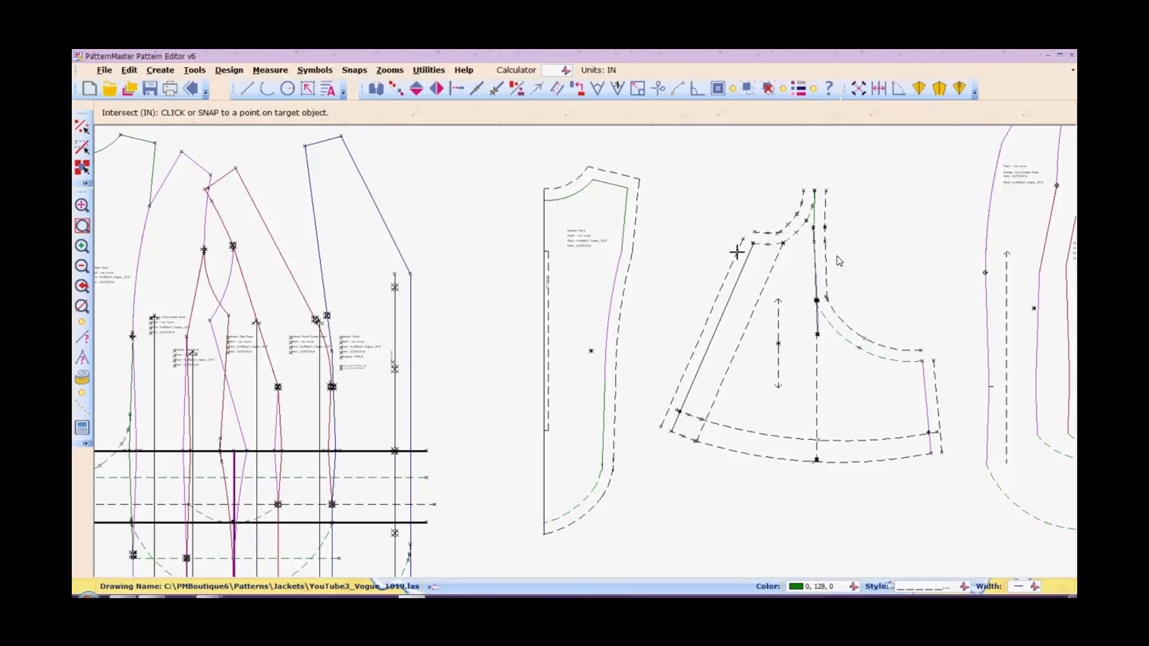
left_click(767, 232)
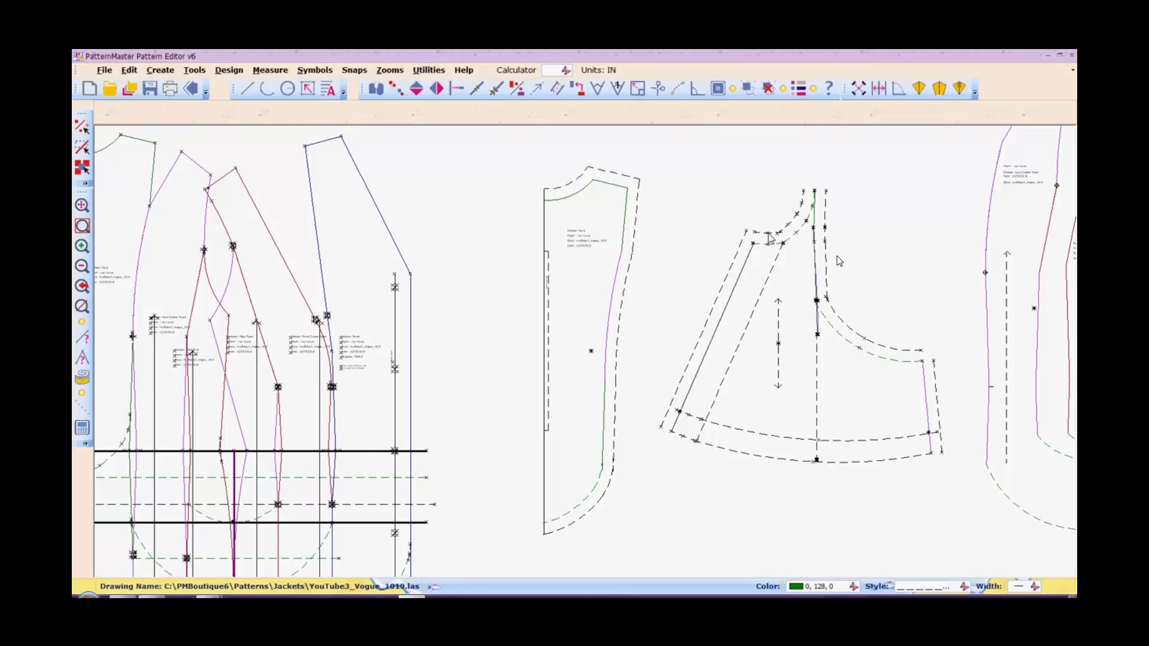
Extend the flared piece's offset upper edge to meet the slanted edge's offset line with Intersect, closing that corner.
right_click(767, 233)
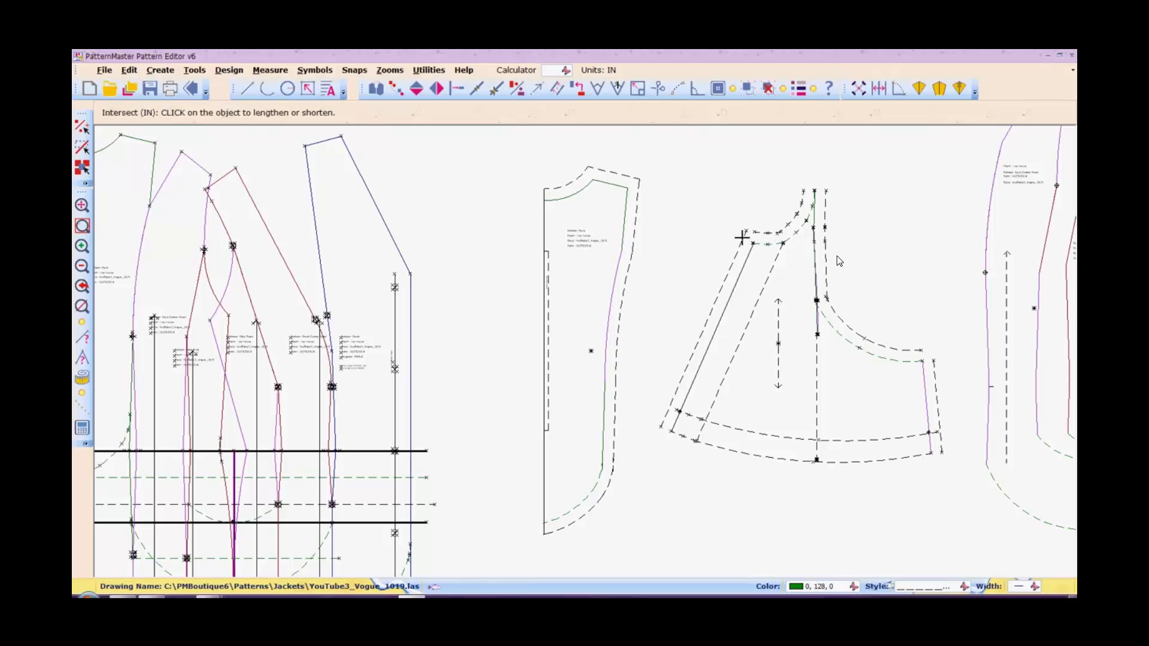
left_click(742, 237)
left_click(742, 237)
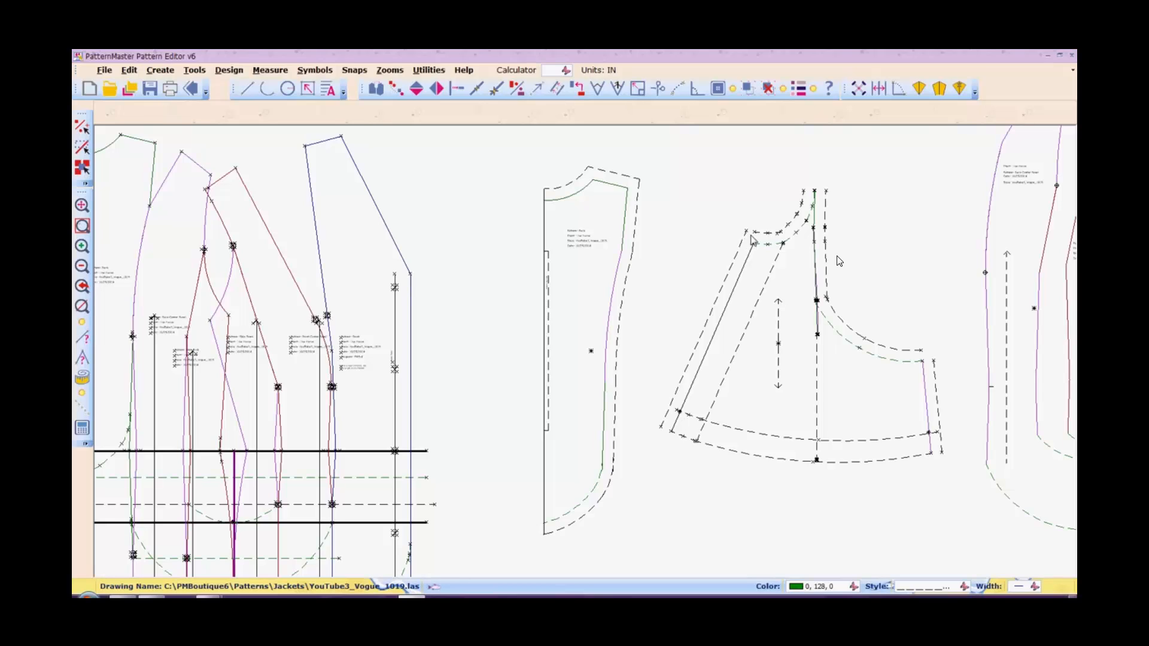
right_click(750, 235)
left_click(756, 232)
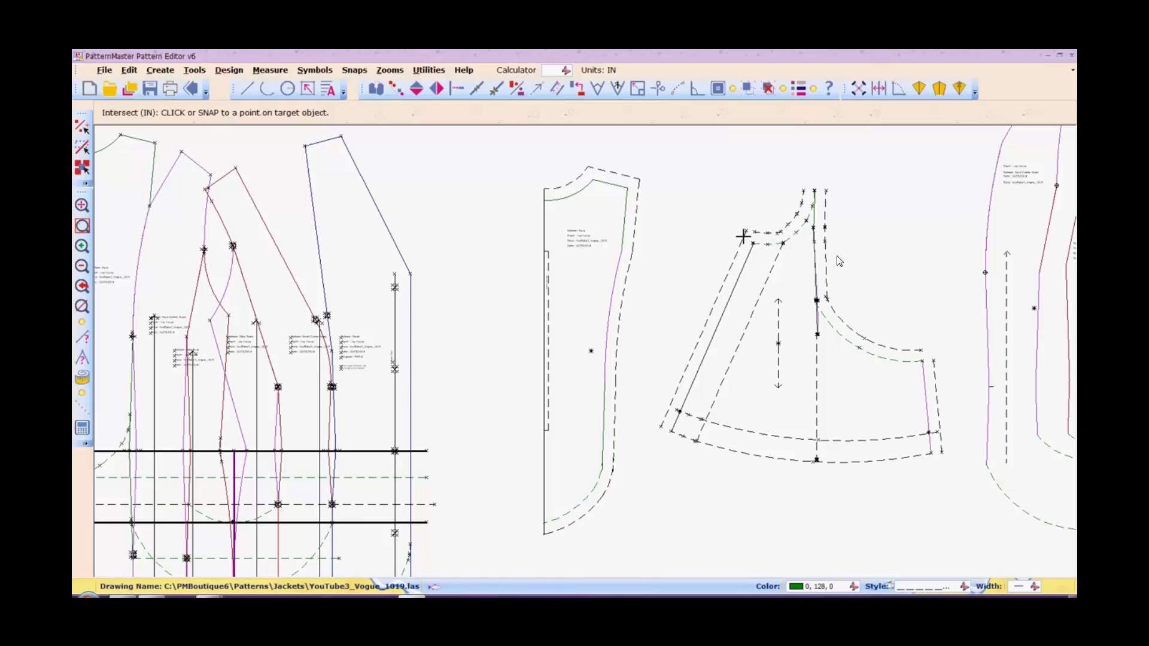
left_click(743, 236)
right_click(745, 239)
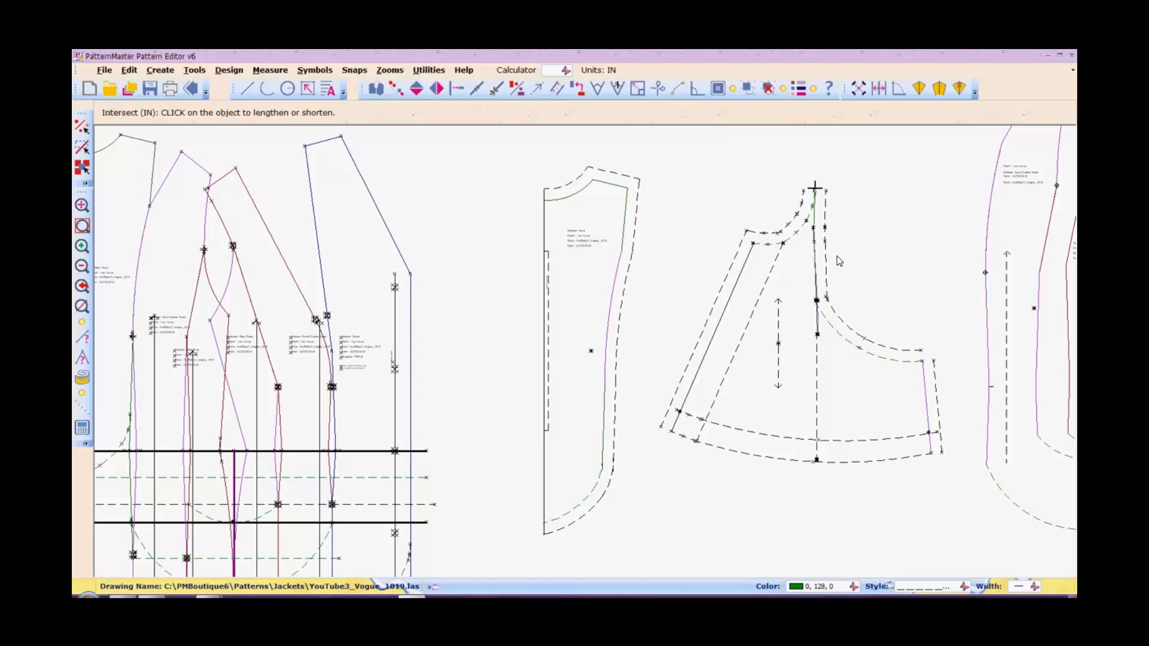
Try to intersect the offset rising curve and the offset near-vertical edge at the flared piece's top point.
left_click(802, 197)
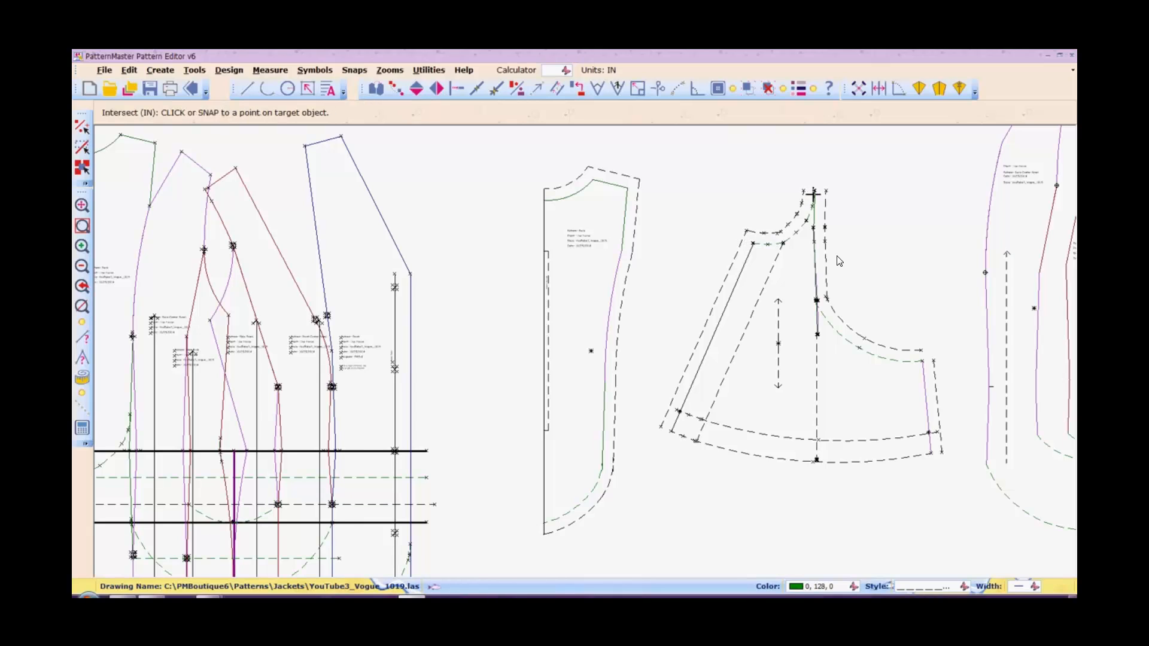
left_click(814, 192)
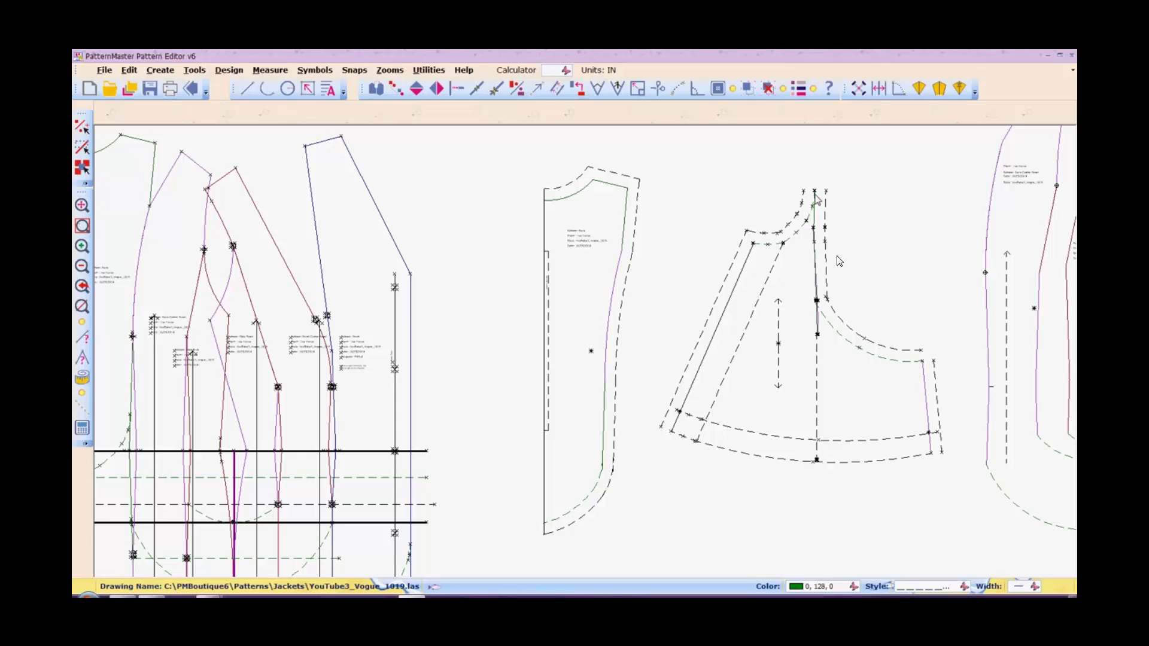
right_click(839, 260)
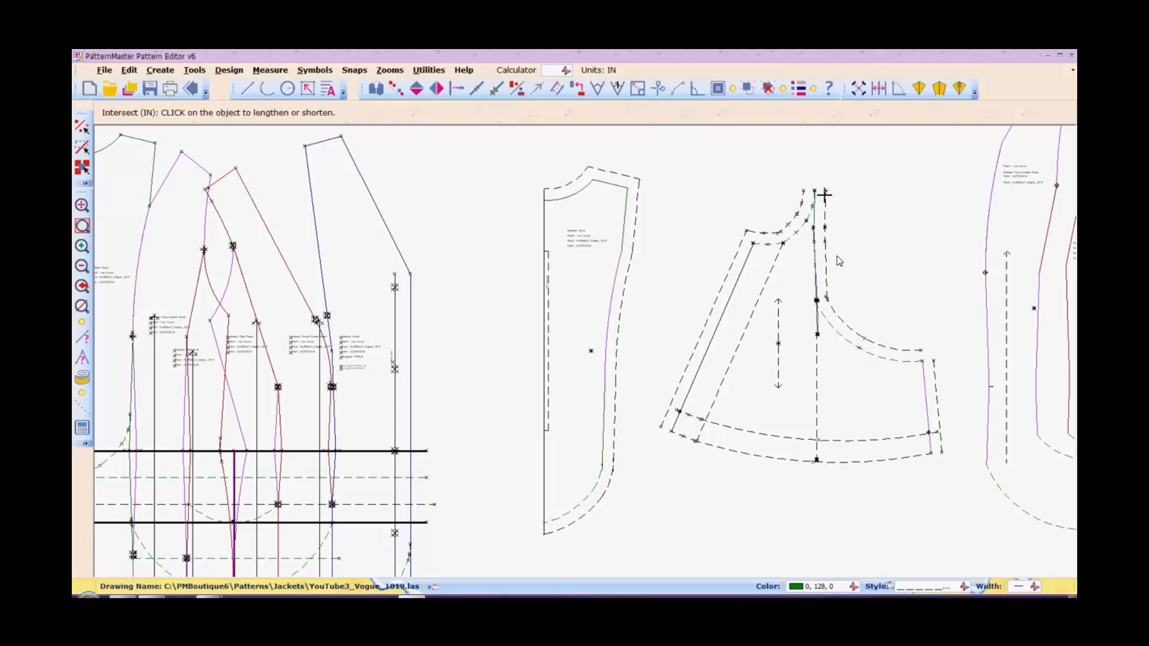
left_click(824, 195)
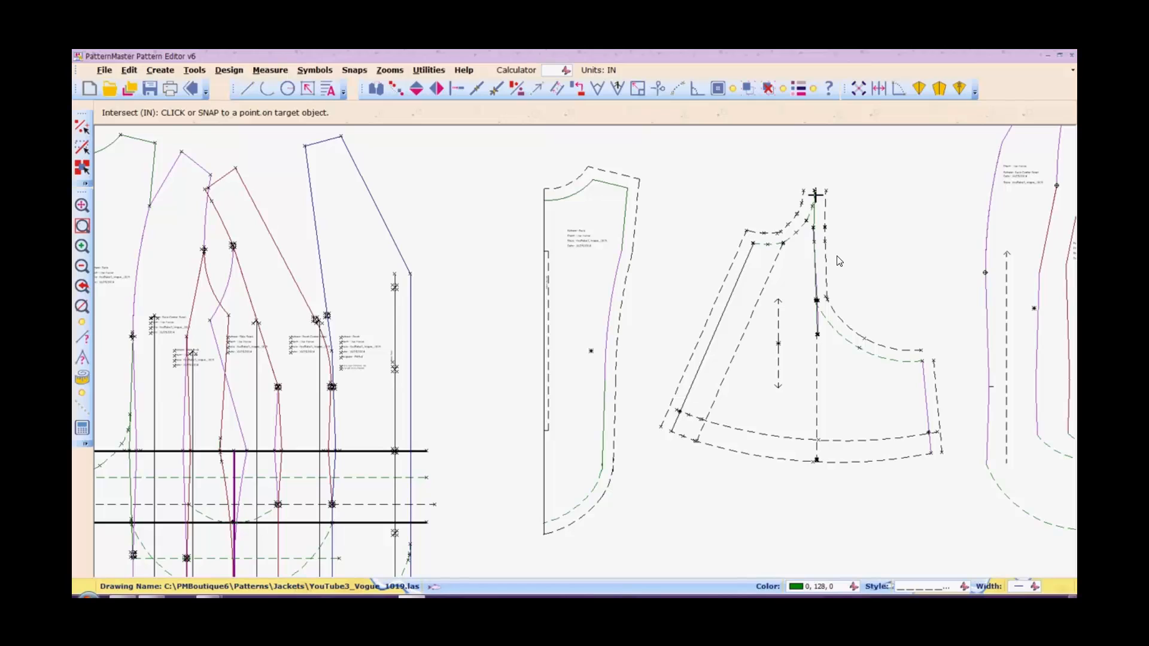
left_click(814, 192)
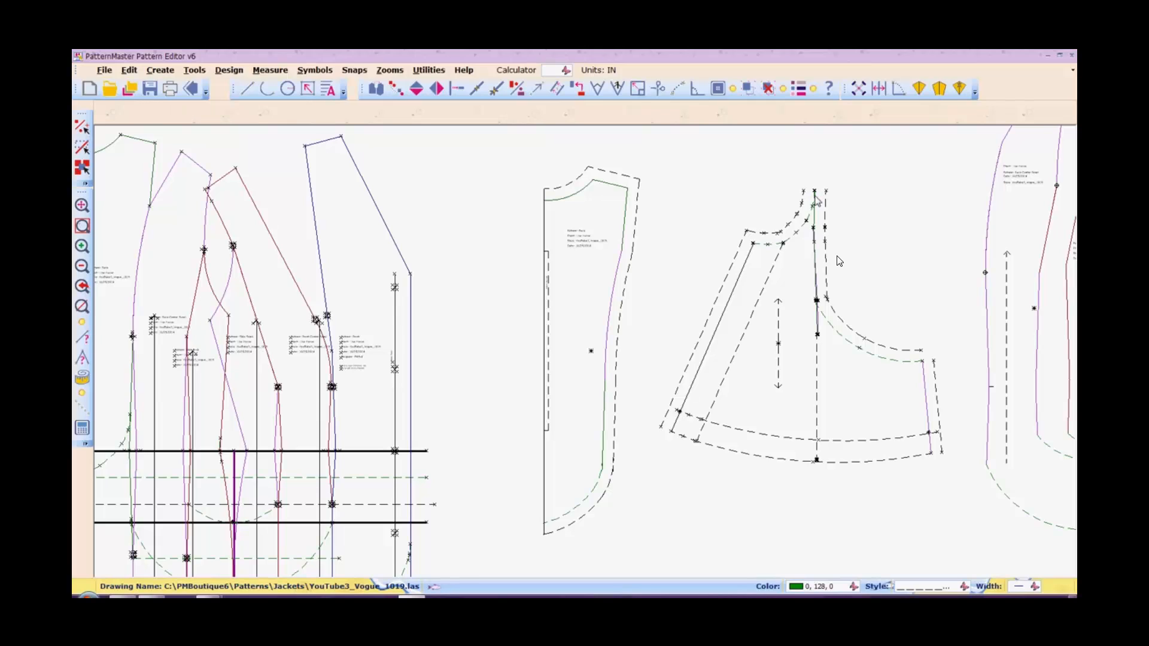
right_click(839, 260)
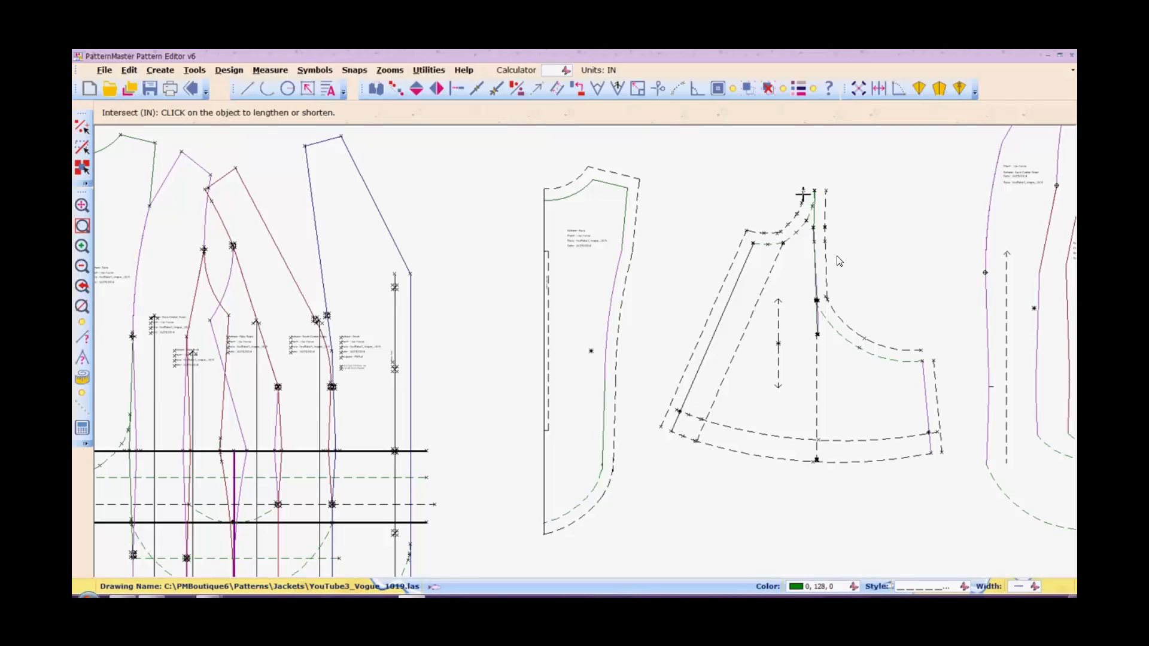
left_click(803, 194)
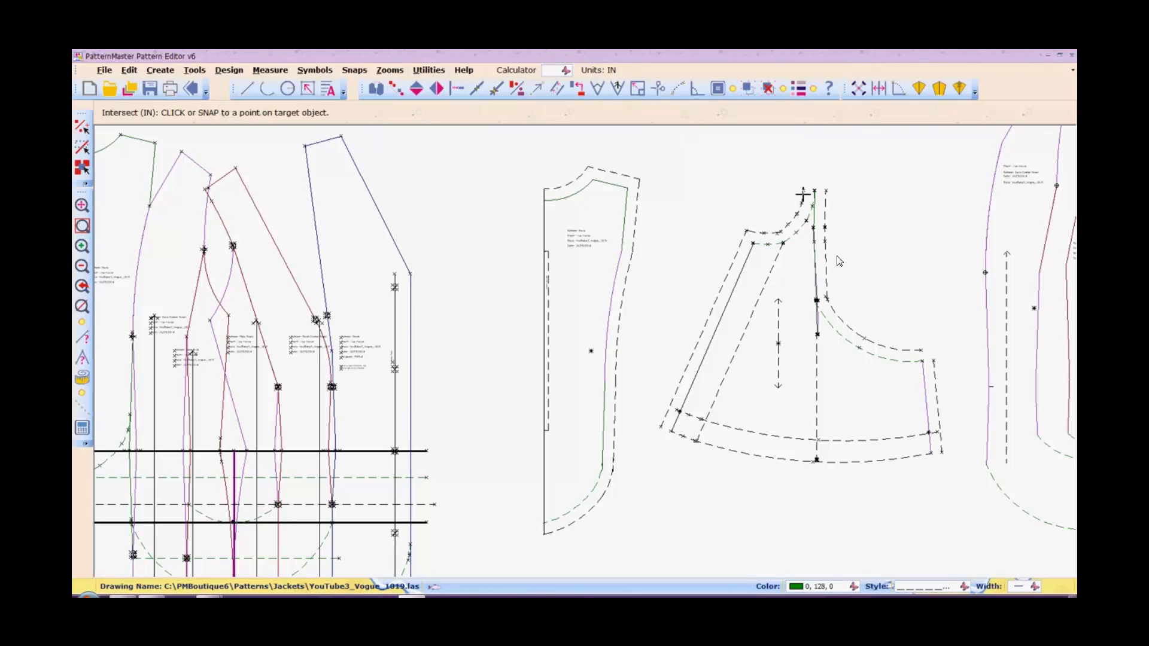
left_click(802, 195)
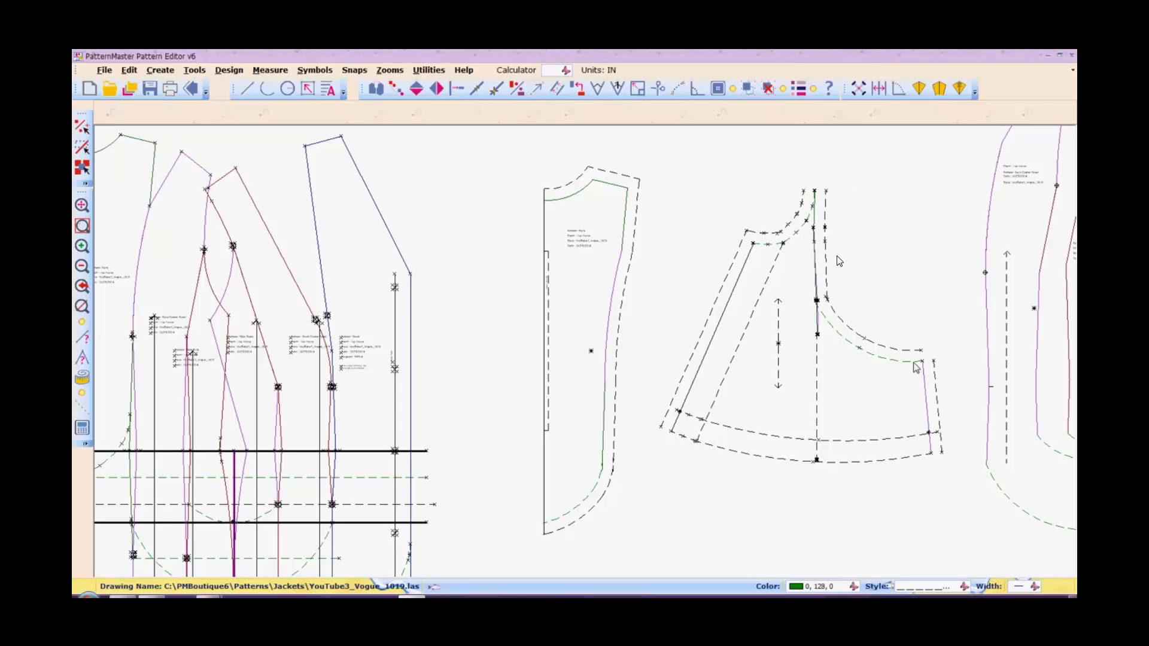
Close the seam allowance corner between the lower curve's offset and the short outer side edge's offset with Intersect.
key("i")
key("n")
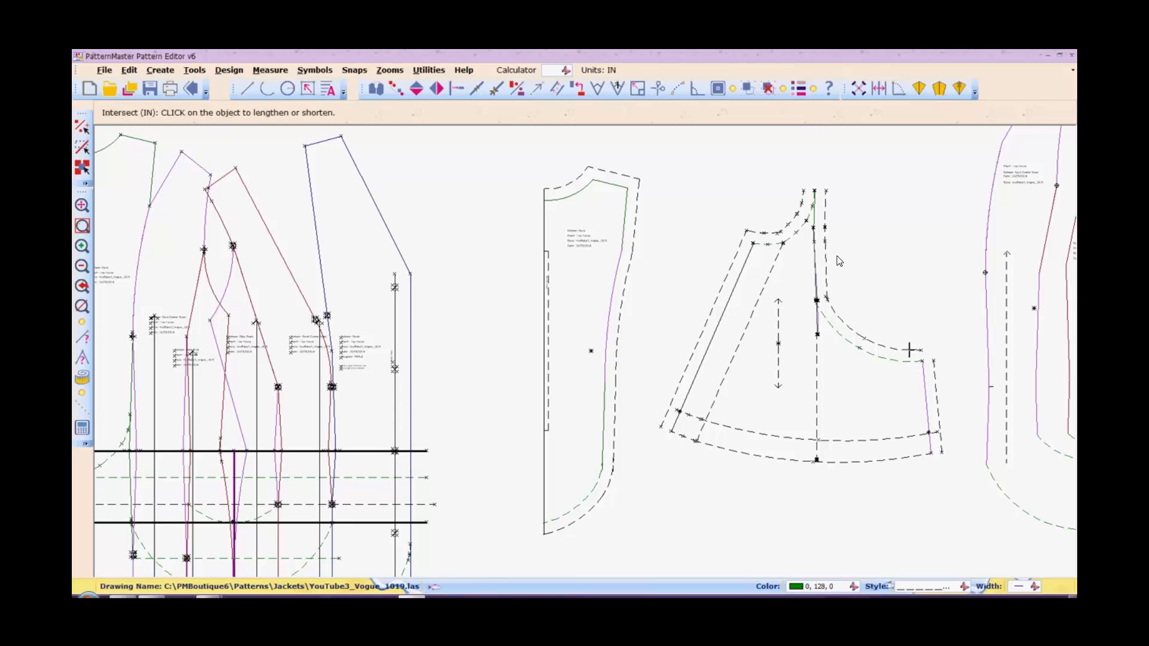
left_click(909, 350)
left_click(934, 370)
left_click(924, 348)
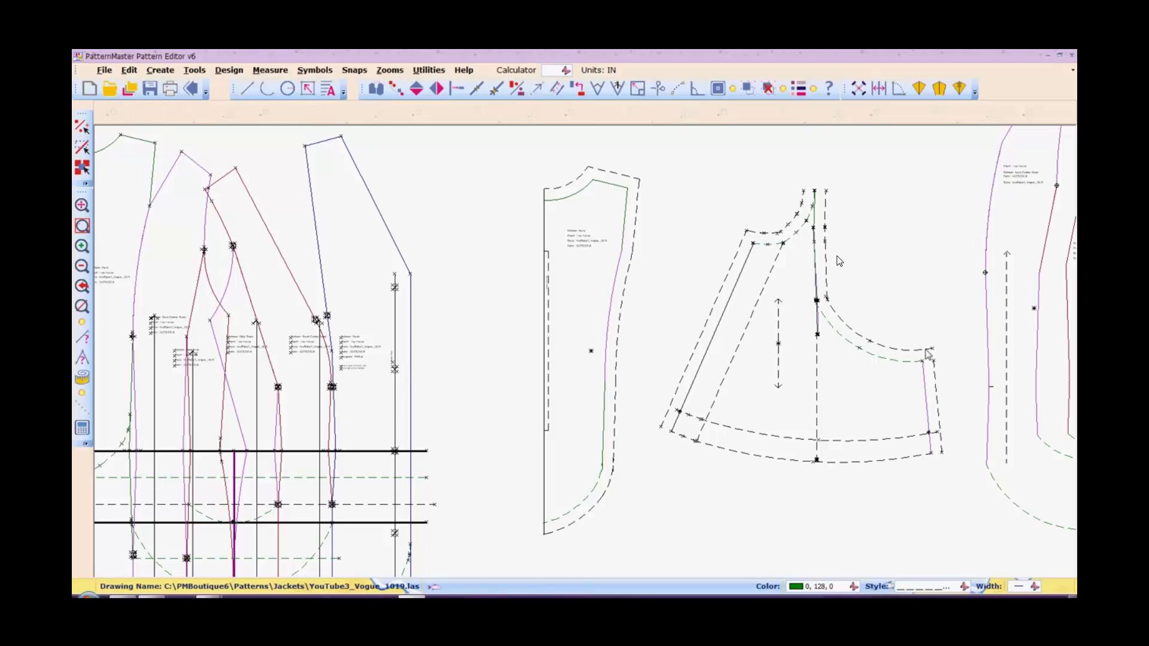
left_click(938, 375)
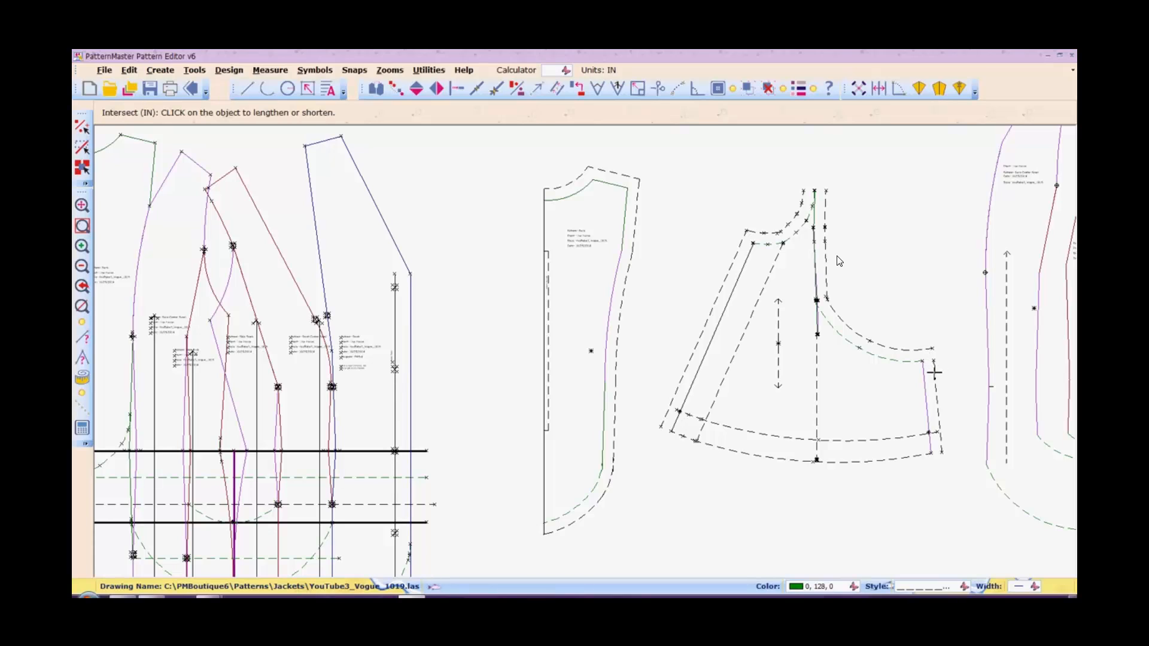
left_click(933, 372)
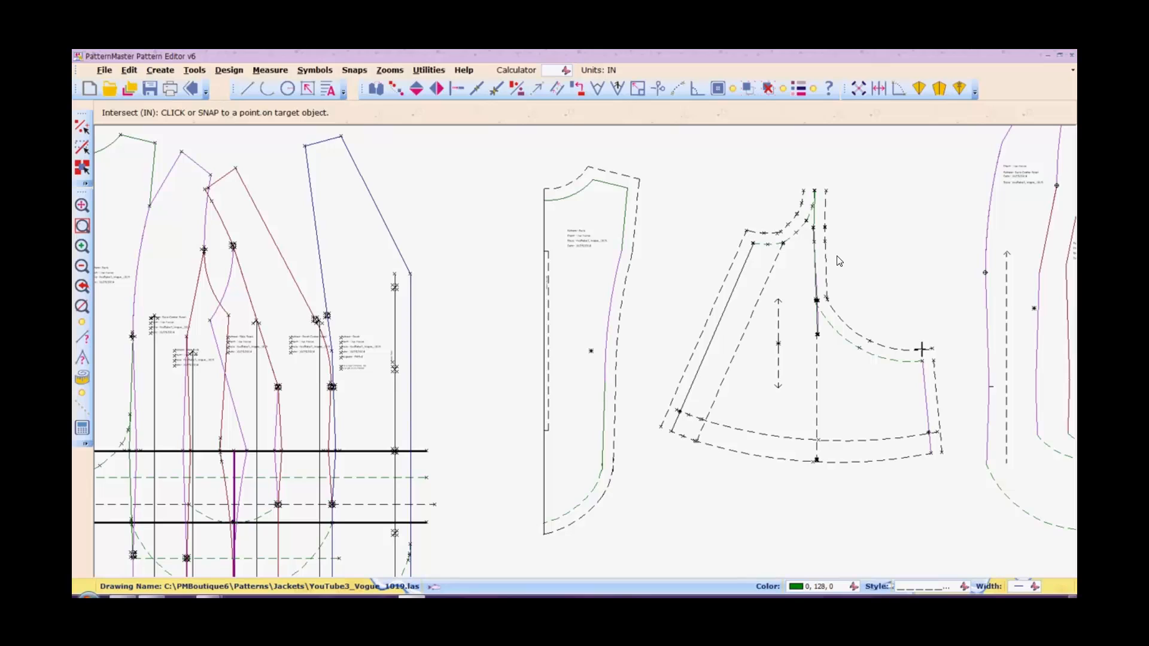
left_click(921, 349)
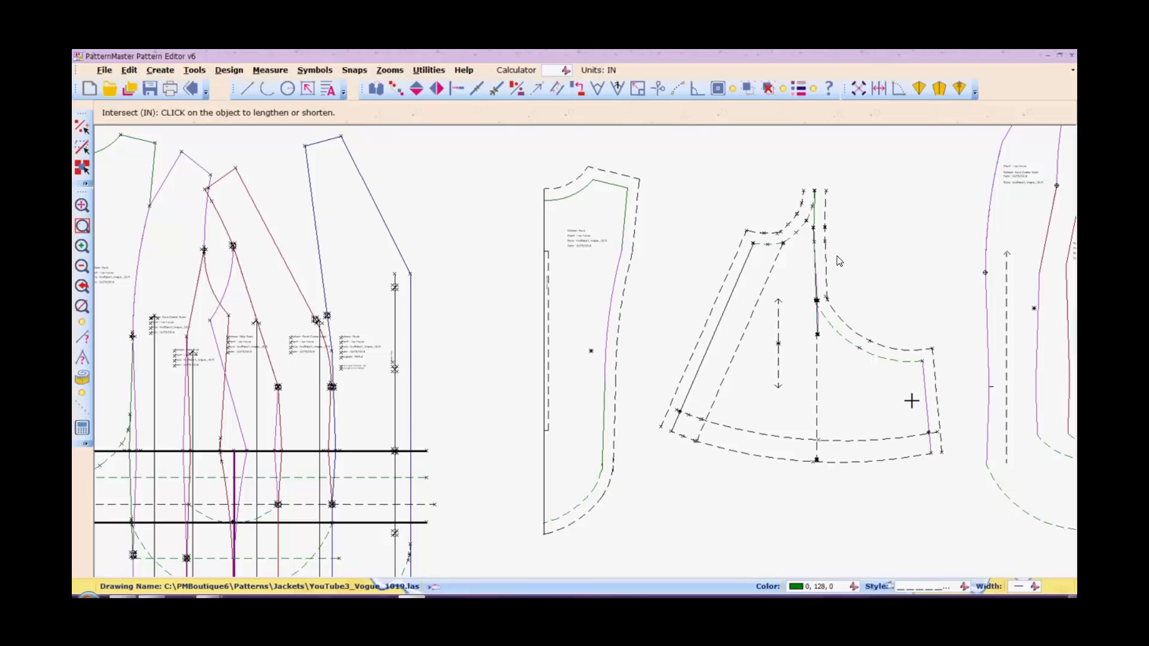
Extend the flared piece's hem curve at both ends to the offset lines of the short side edge and the slanted edge.
left_click(920, 454)
left_click(941, 443)
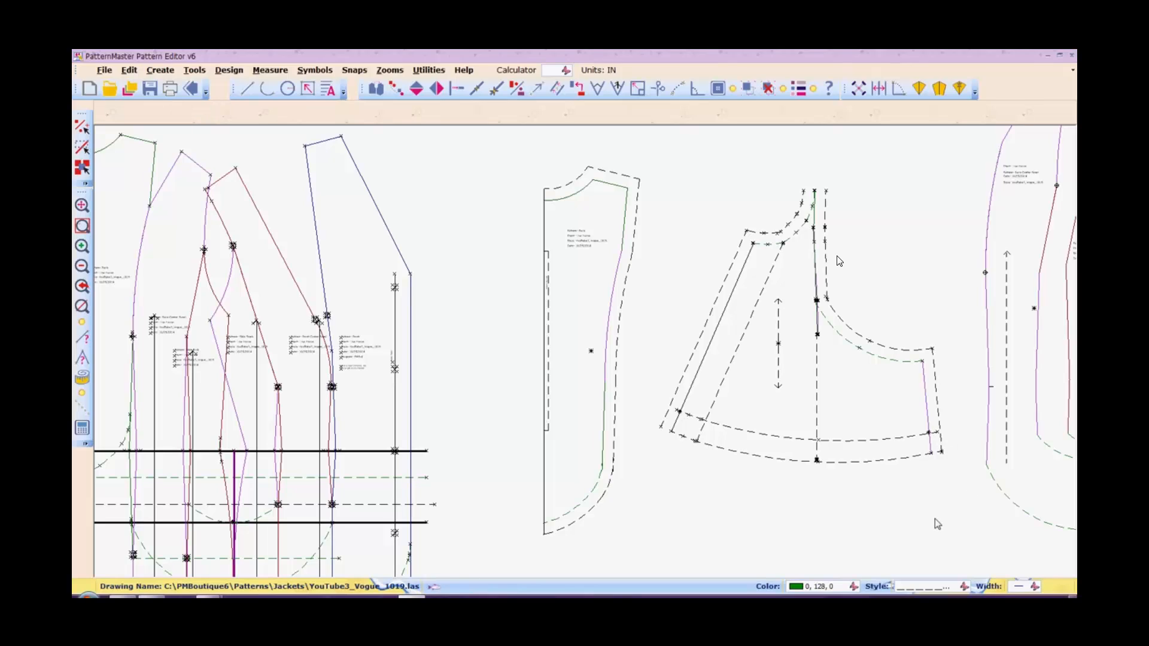
right_click(763, 476)
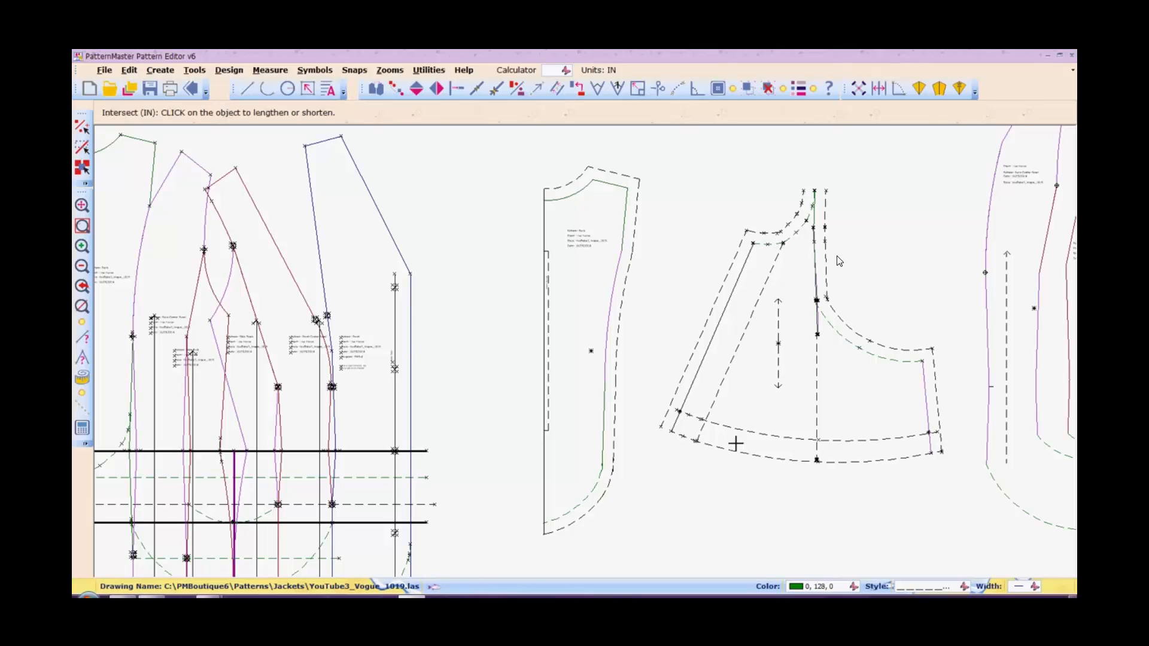
left_click(675, 433)
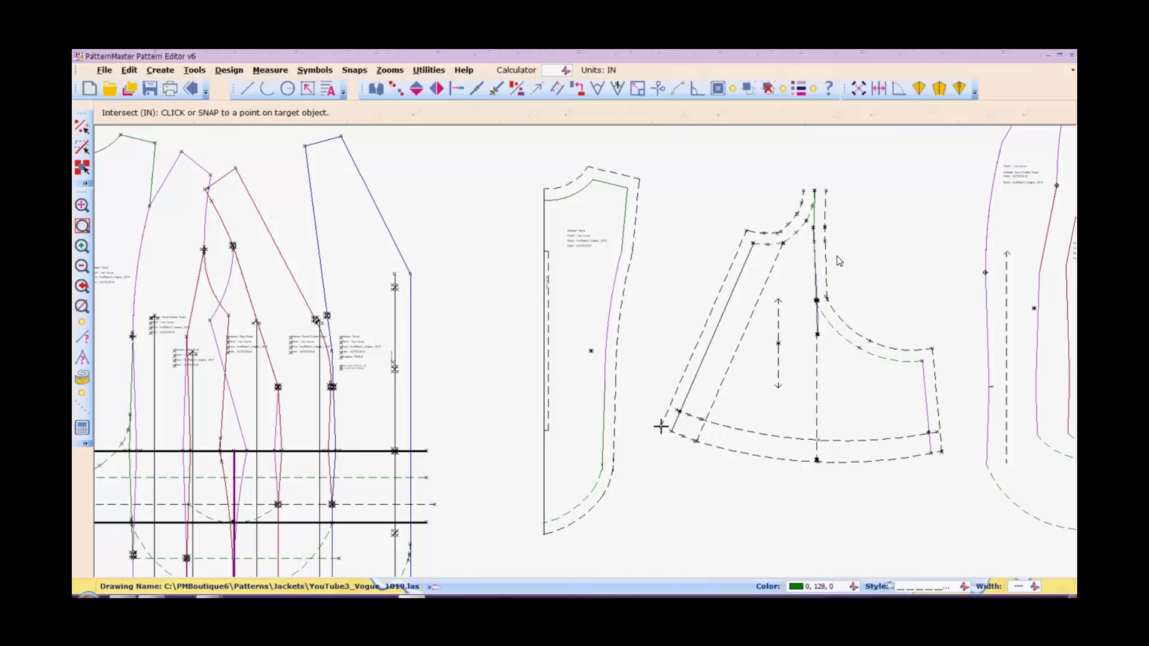
left_click(660, 426)
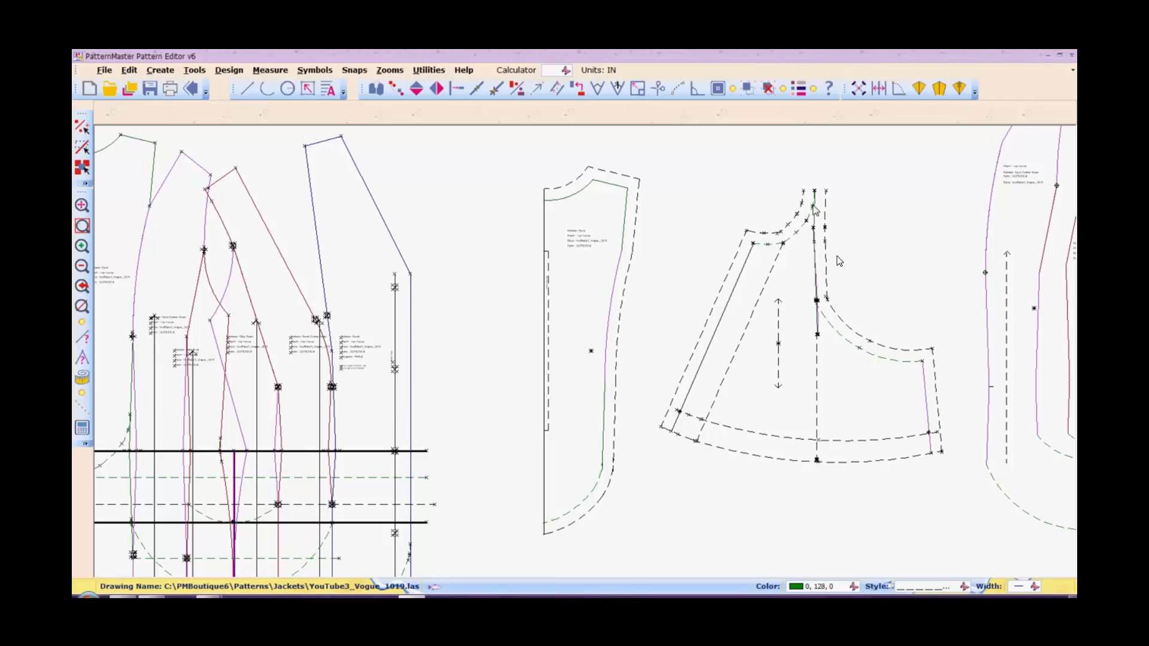
Draw a line across the flared piece's top tip, joining the ends of the two offset edges.
key("Return")
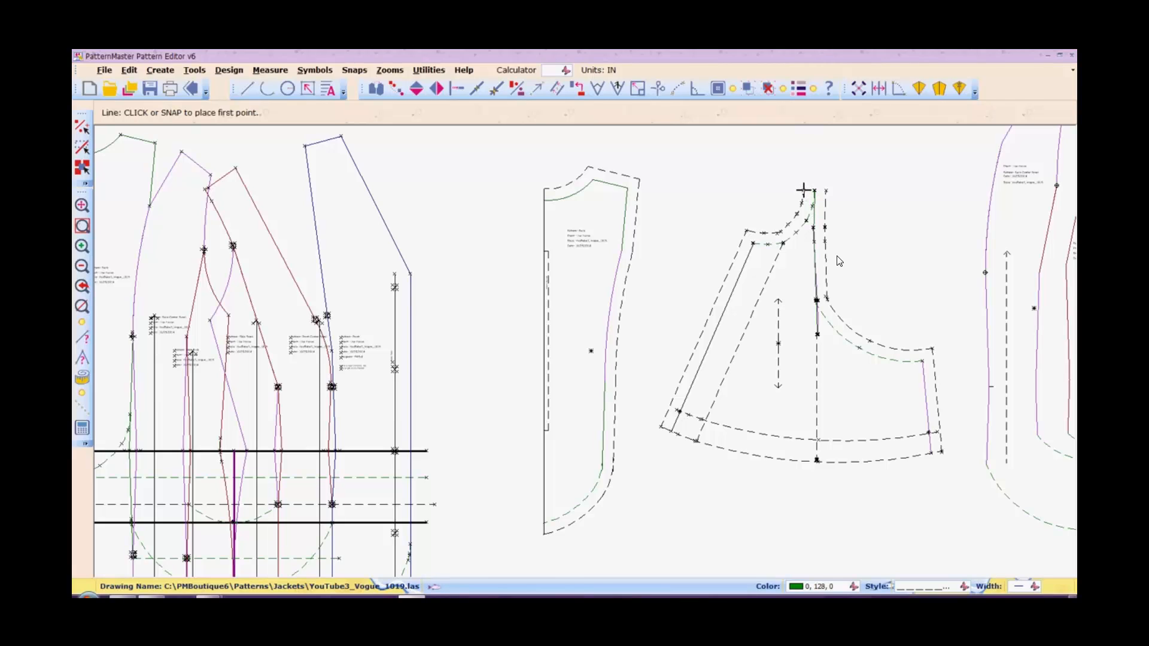
left_click(804, 190)
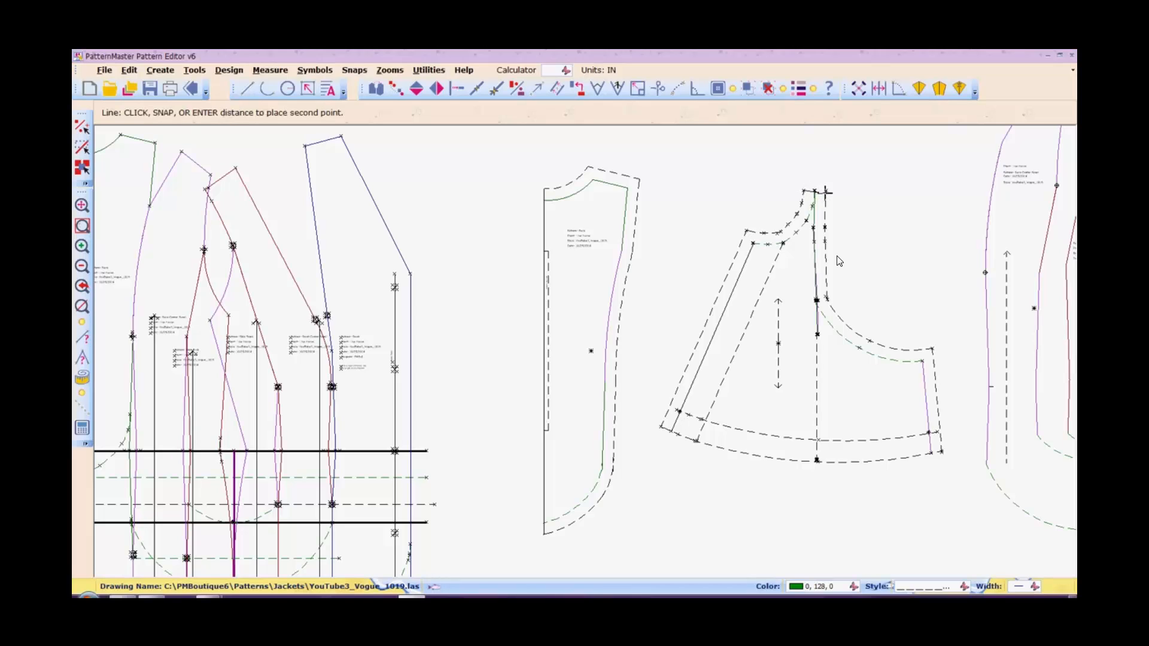
left_click(826, 190)
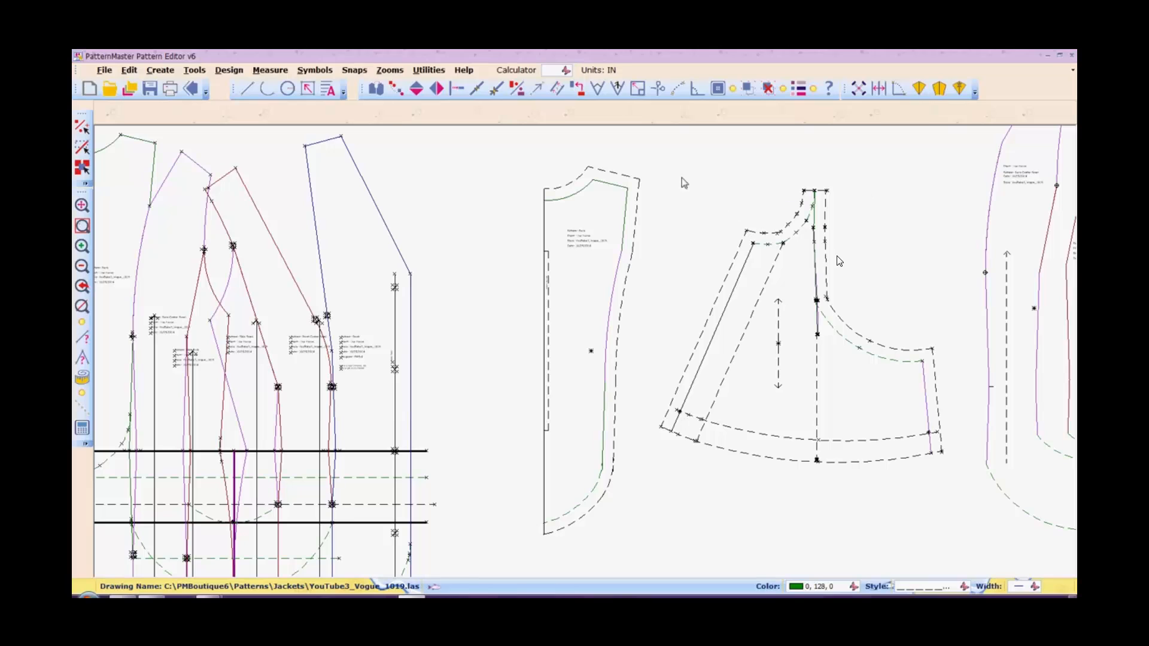
Group all the lines and the grain symbol of the flared piece, including its slanted edges and seam allowances.
left_click_drag(675, 146, 955, 509)
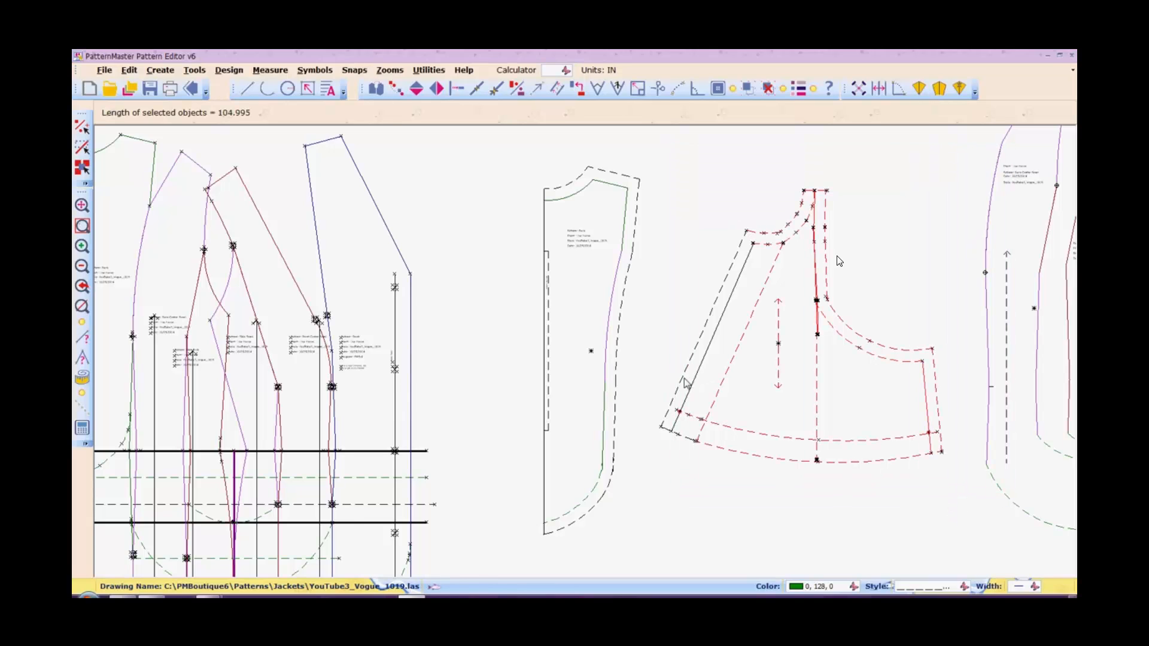
left_click(742, 242)
left_click_drag(659, 132, 980, 523)
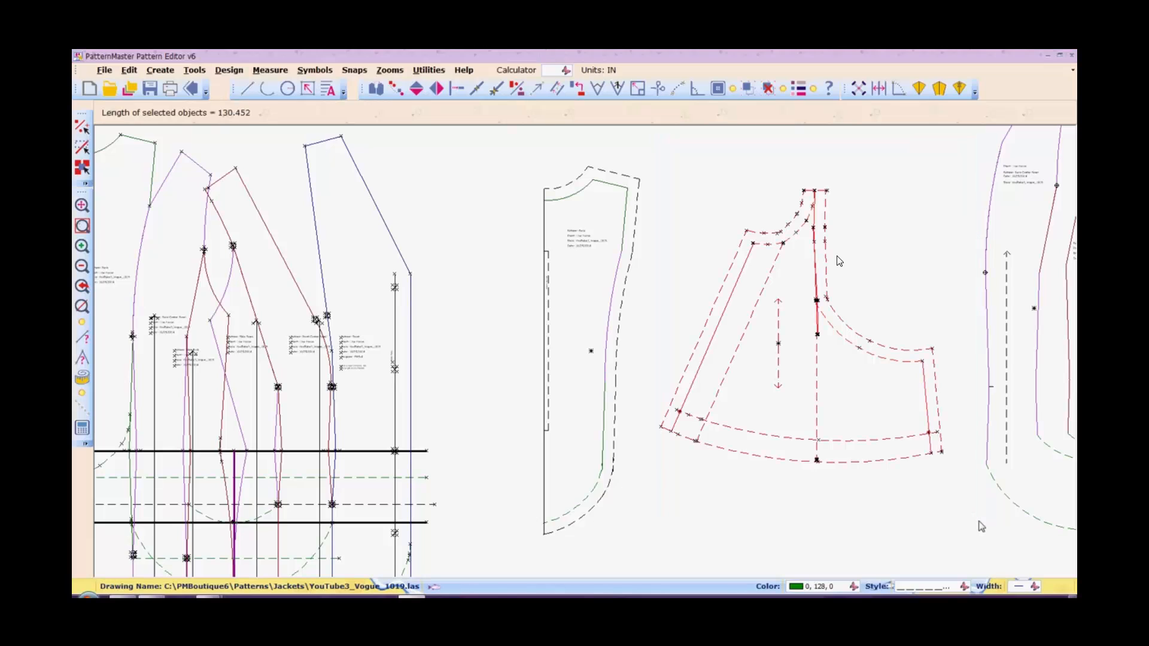
left_click(749, 90)
Place the text label "Peplum" inside the flared piece, above the hem.
key("t")
key("e")
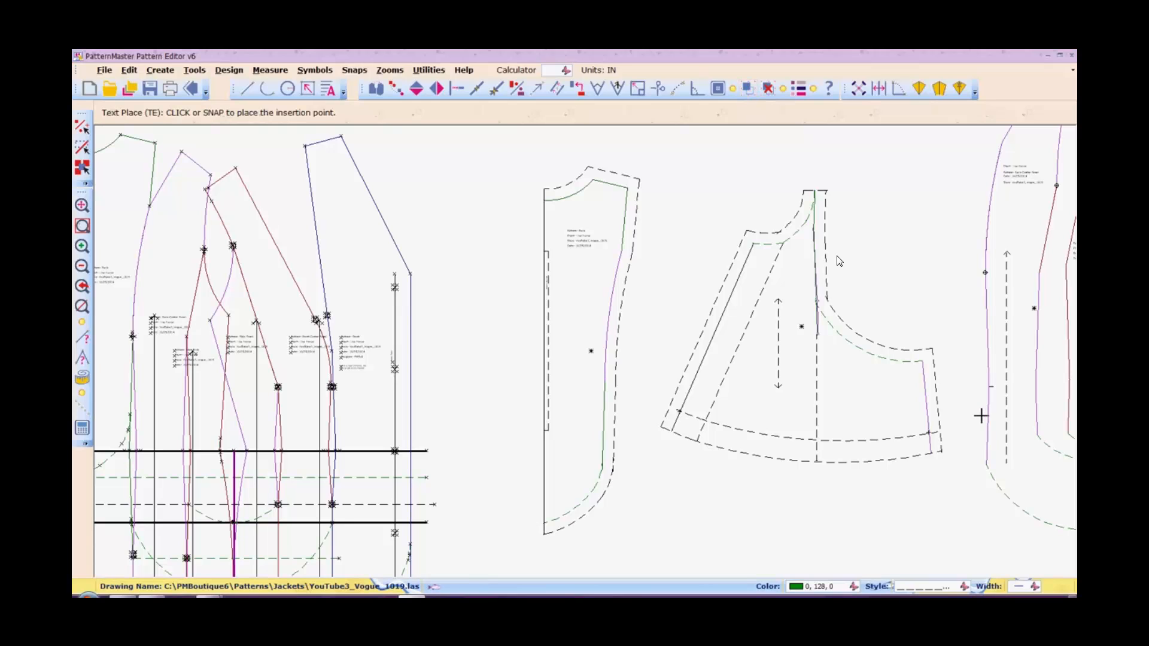
left_click(843, 392)
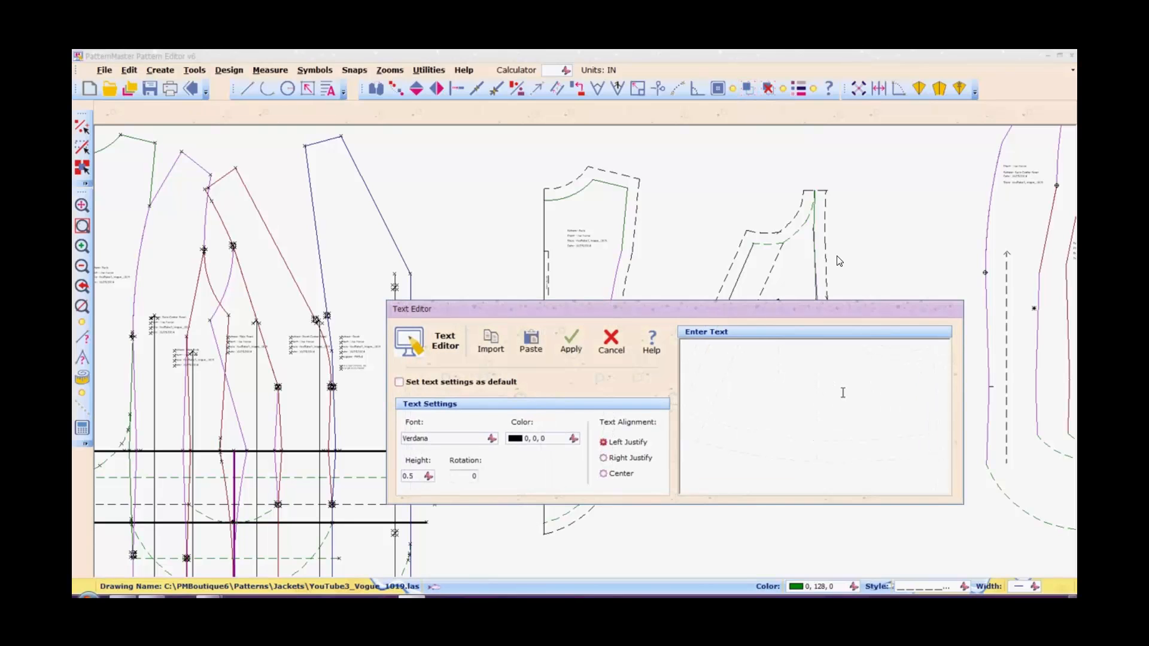
type("Peplum")
left_click(569, 356)
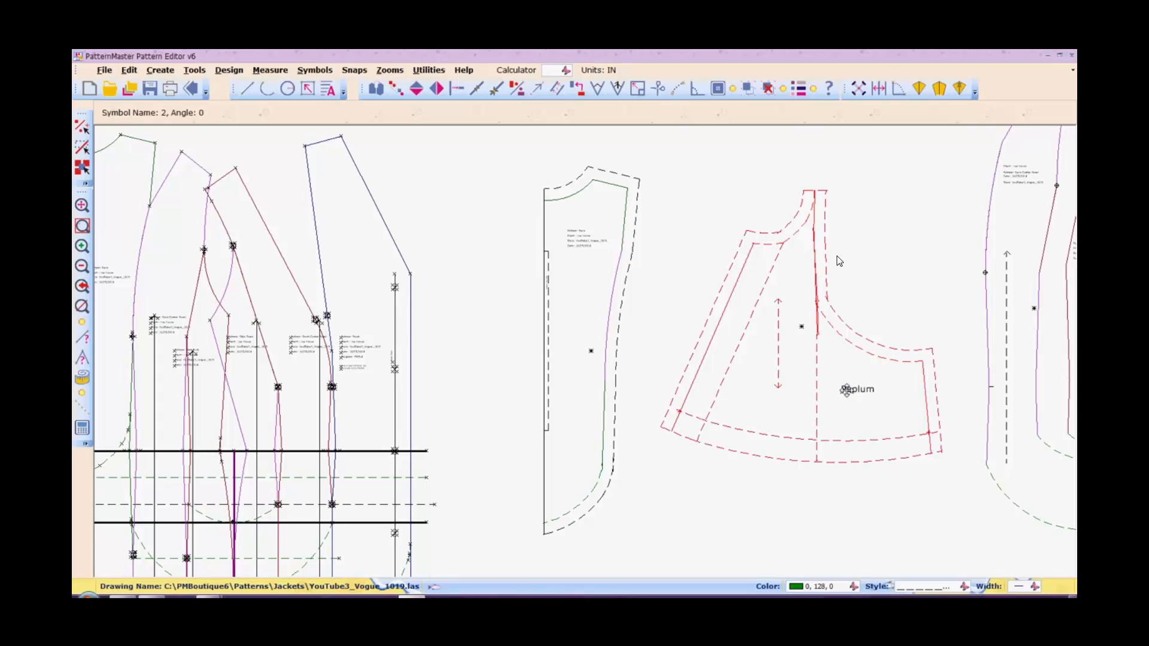
Ungroup the flared piece and regroup all of it together with the Peplum label.
left_click(766, 90)
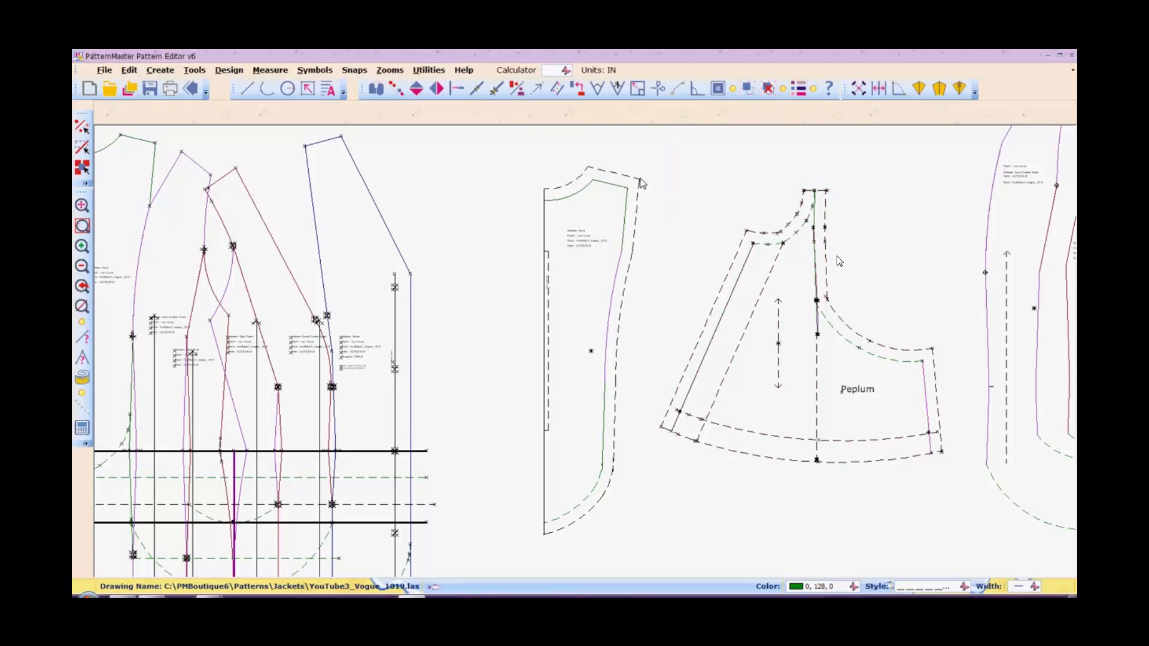
left_click_drag(658, 134, 958, 511)
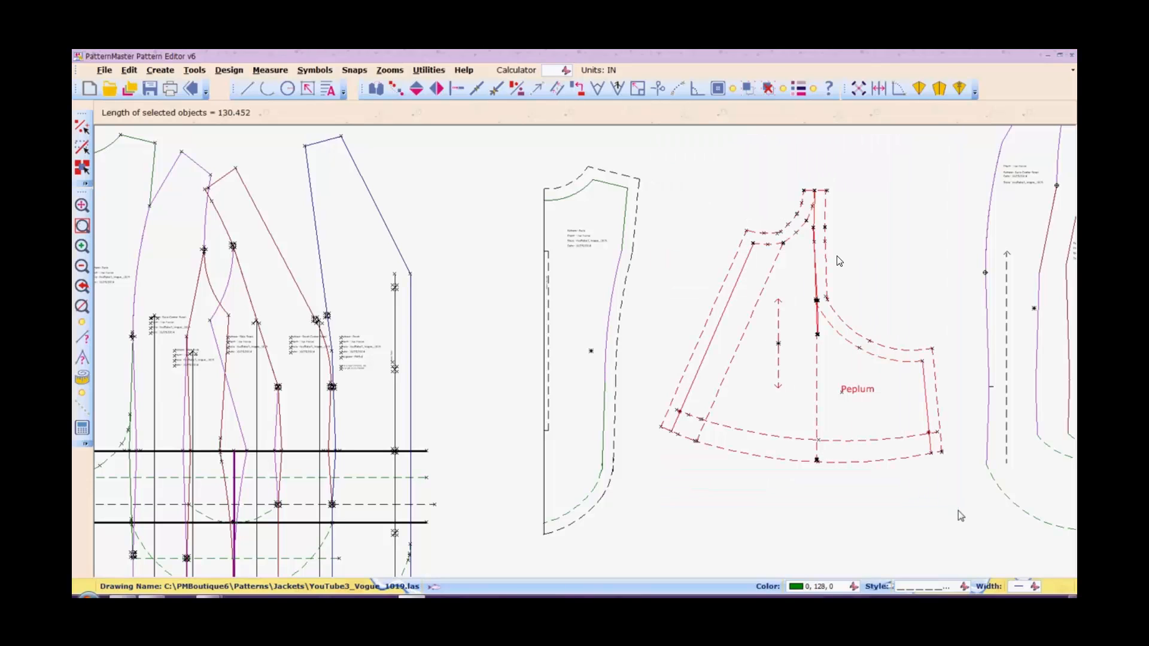
left_click(748, 90)
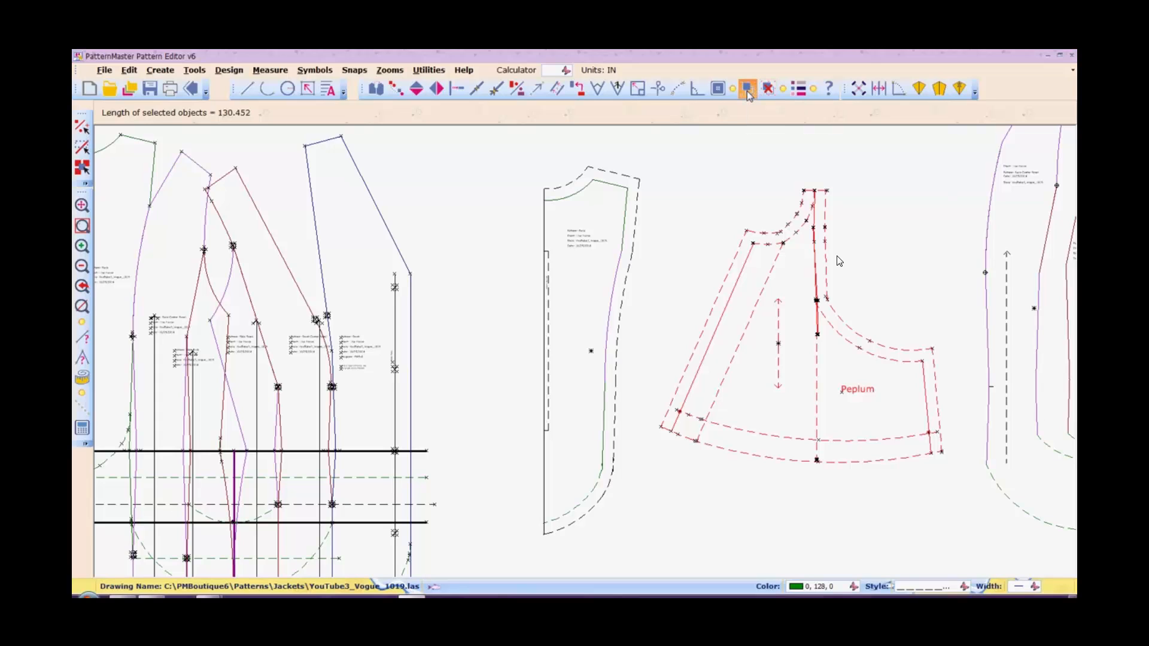
Move the grouped peplum piece down and closer to the finished bodice piece with the fold symbol.
left_click(788, 352)
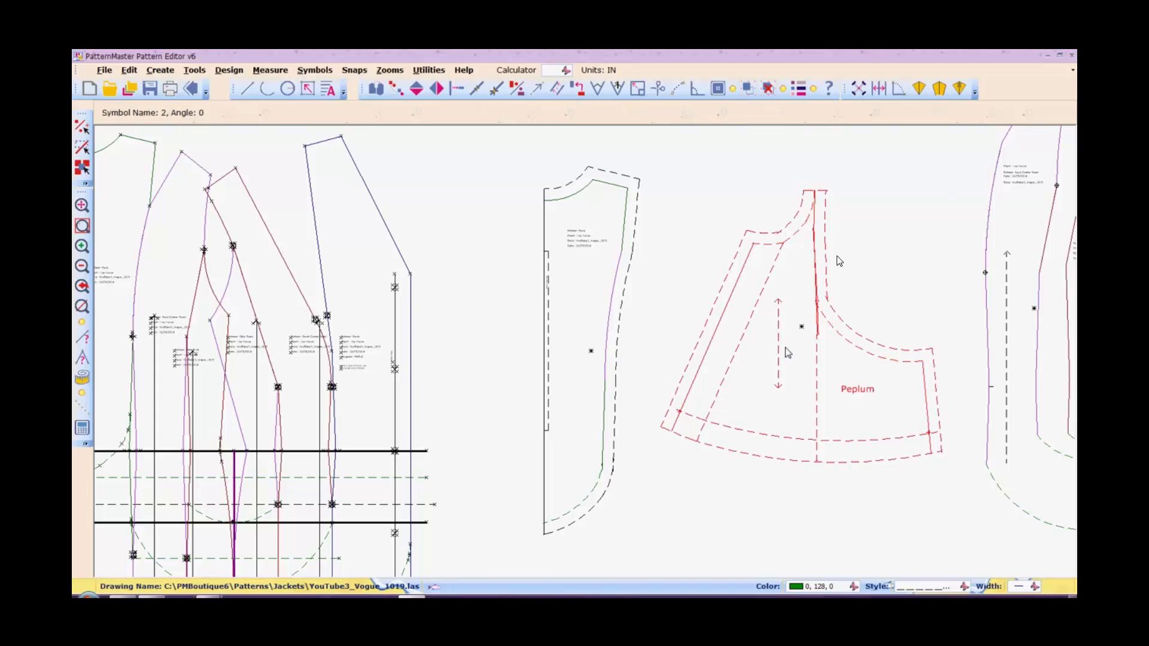
left_click_drag(787, 353, 717, 510)
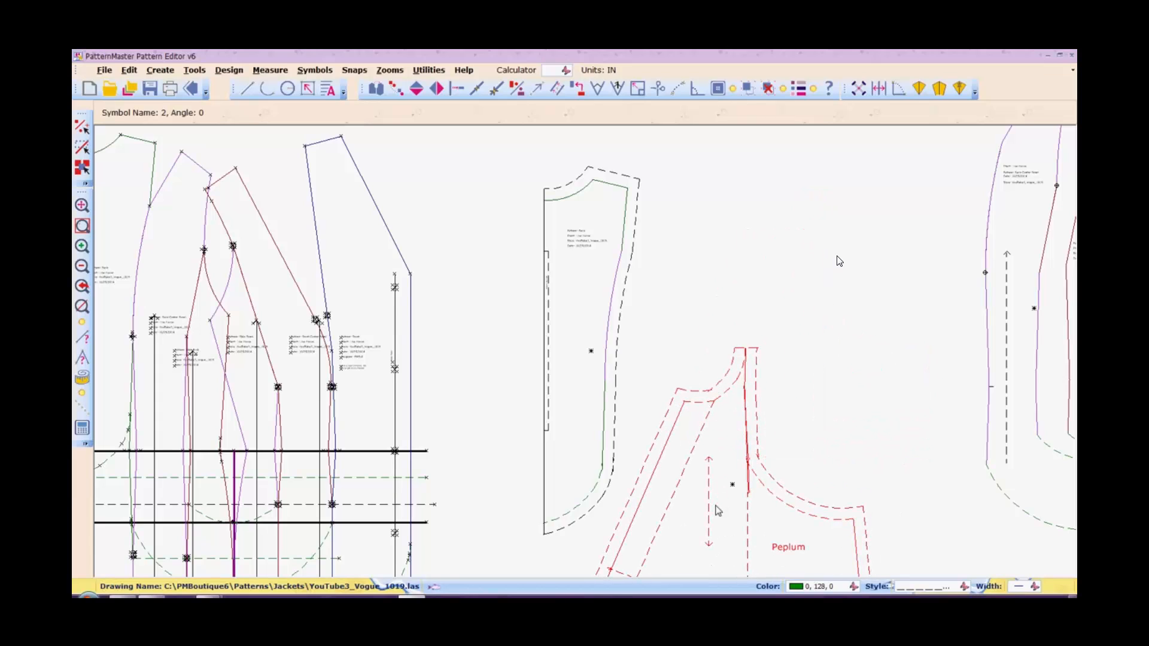
scroll(717, 508, "down", 1)
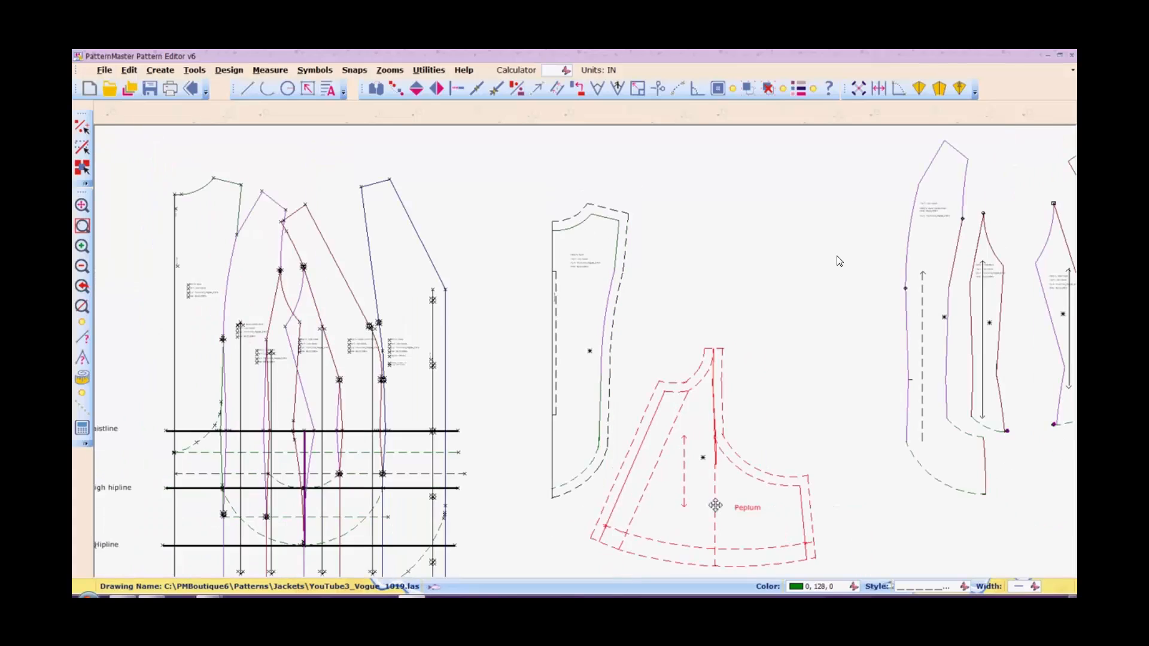
Move the grouped peplum piece directly below the finished bodice piece that has the fold symbol.
scroll(716, 505, "down", 1)
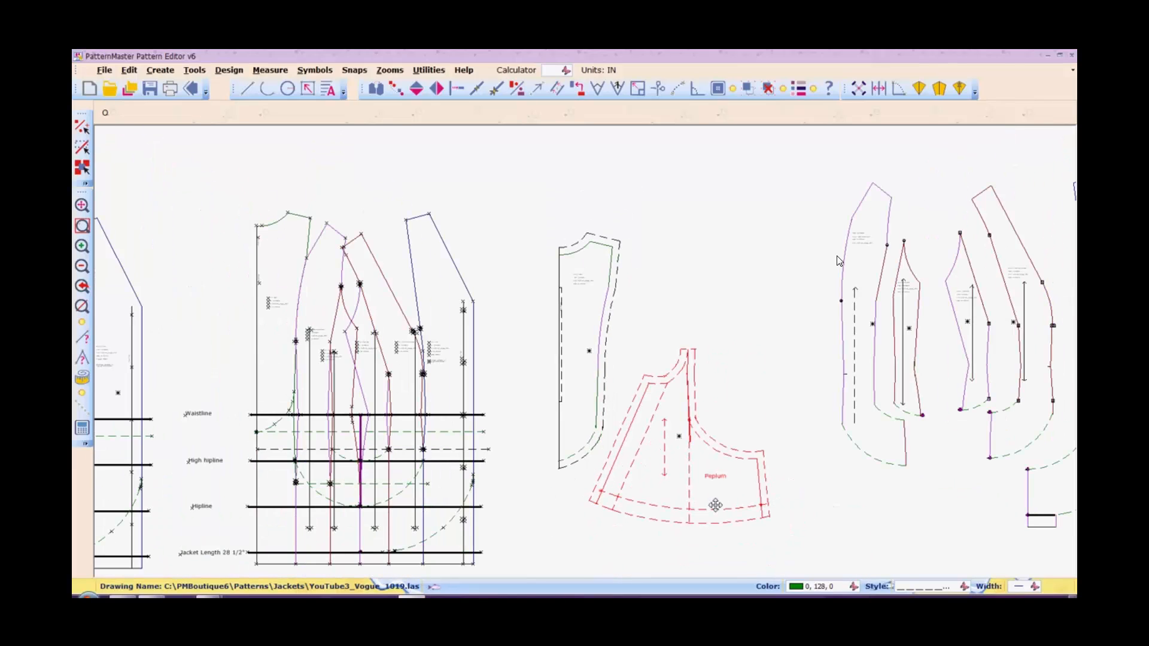
left_click(82, 267)
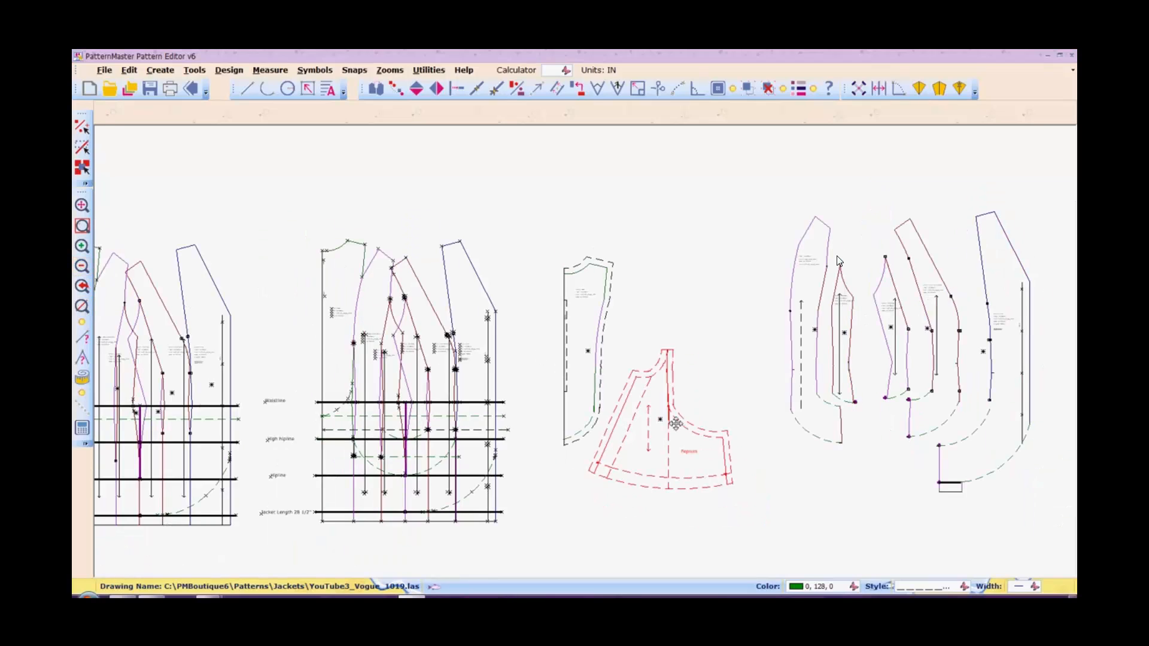
left_click_drag(657, 417, 603, 507)
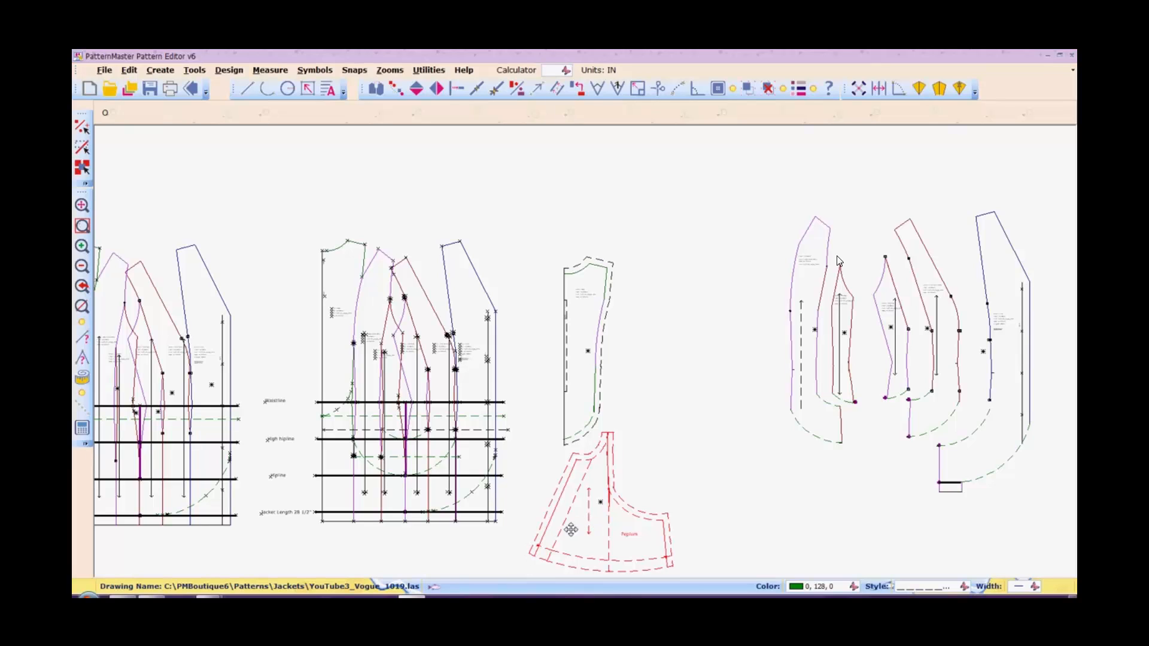
key("o")
key("Escape")
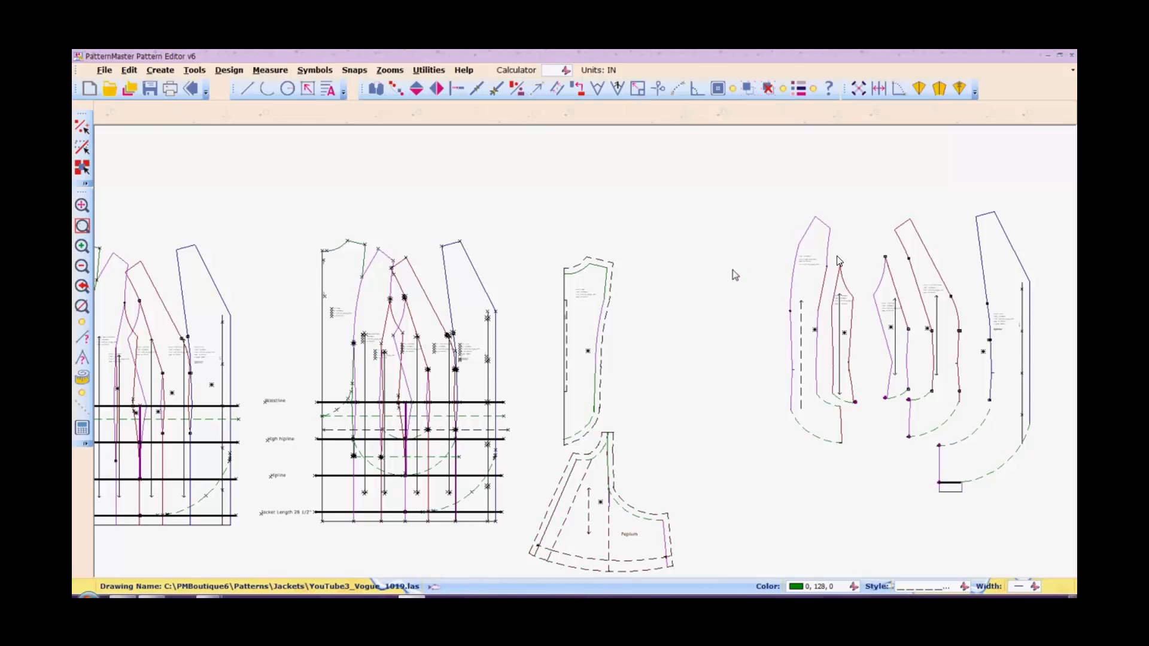
key("Return")
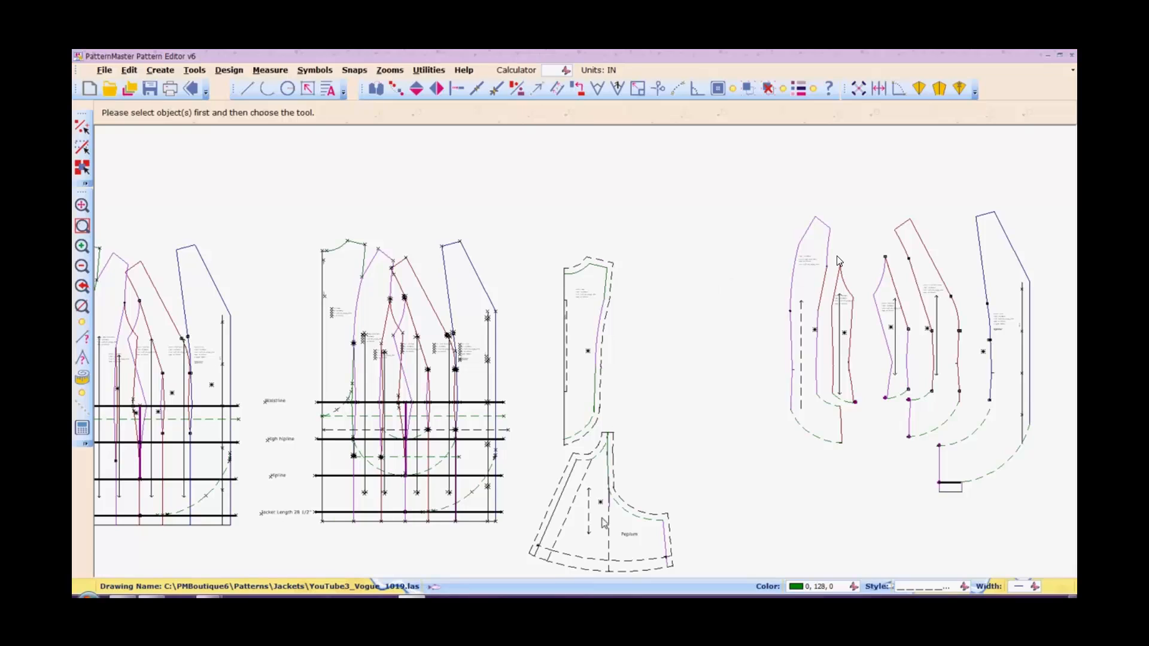
Try to rotate the peplum piece about the outer corner of its hem seam allowance.
left_click(528, 555)
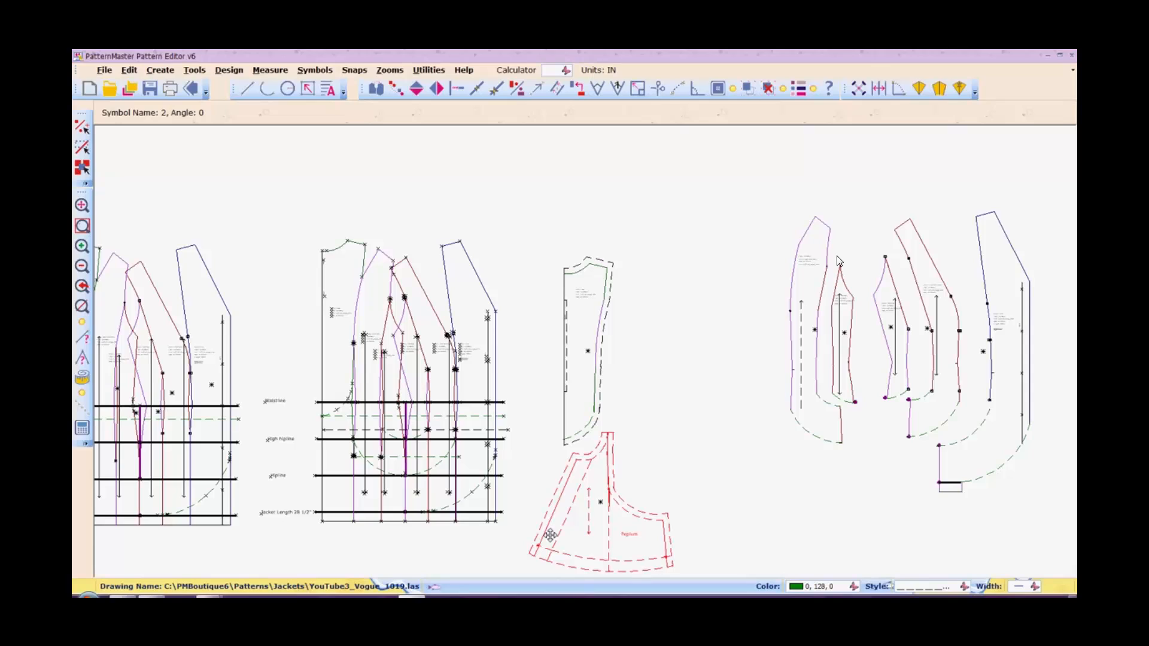
key("r")
key("o")
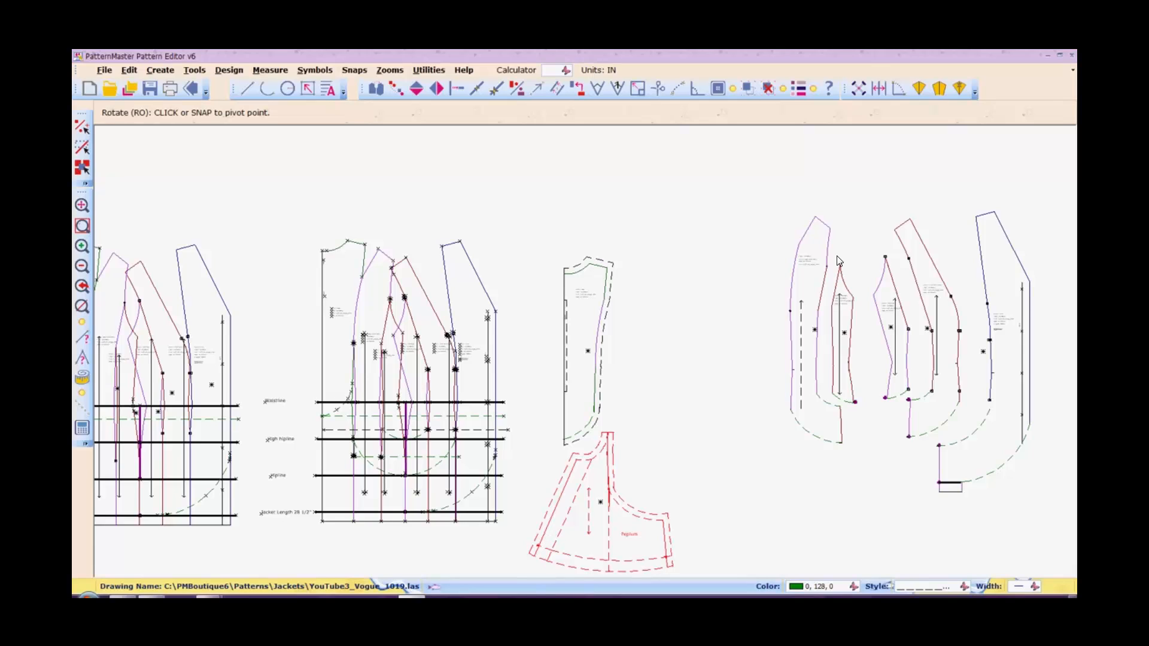
left_click(529, 553)
left_click(529, 553)
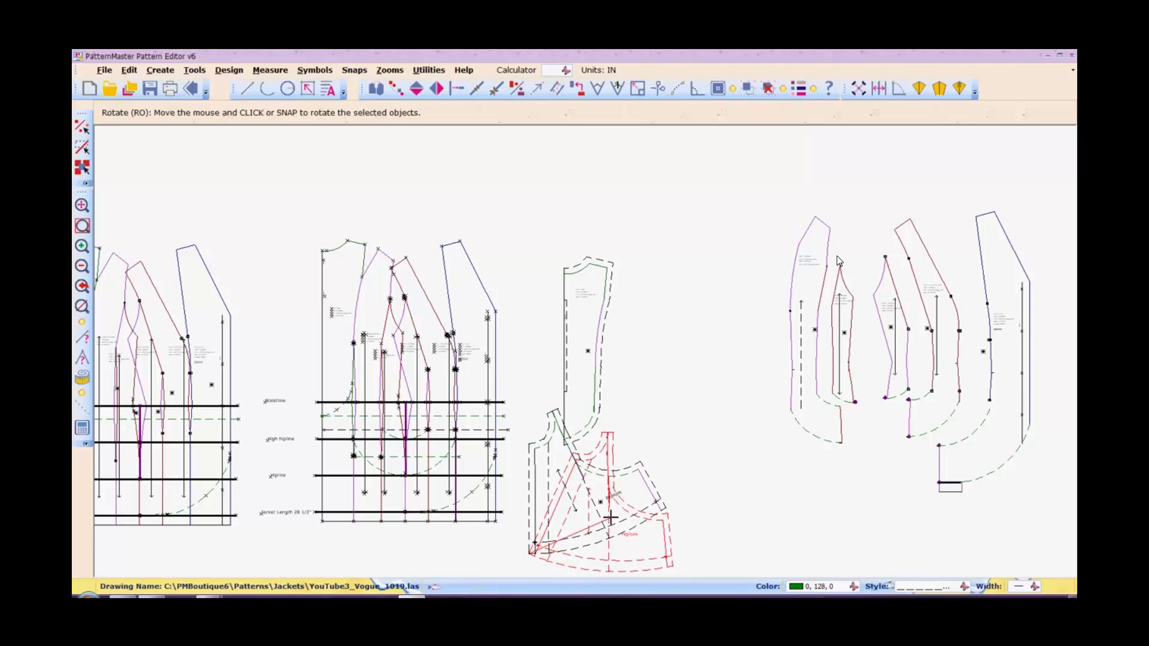
left_click(633, 552)
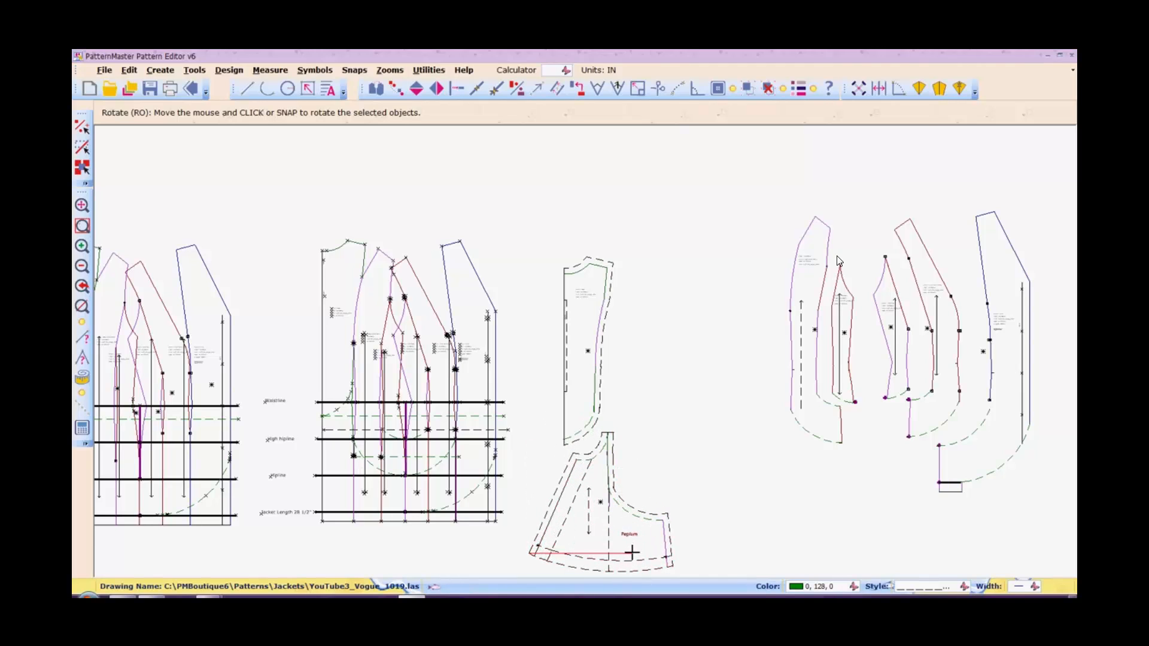
Nudge the peplum slightly up and toward the drafts, keeping it beneath the bodice piece, and deselect it.
left_click(584, 508)
mouse_move(582, 503)
left_mouse_down()
mouse_move(588, 489)
mouse_move(577, 503)
left_mouse_up()
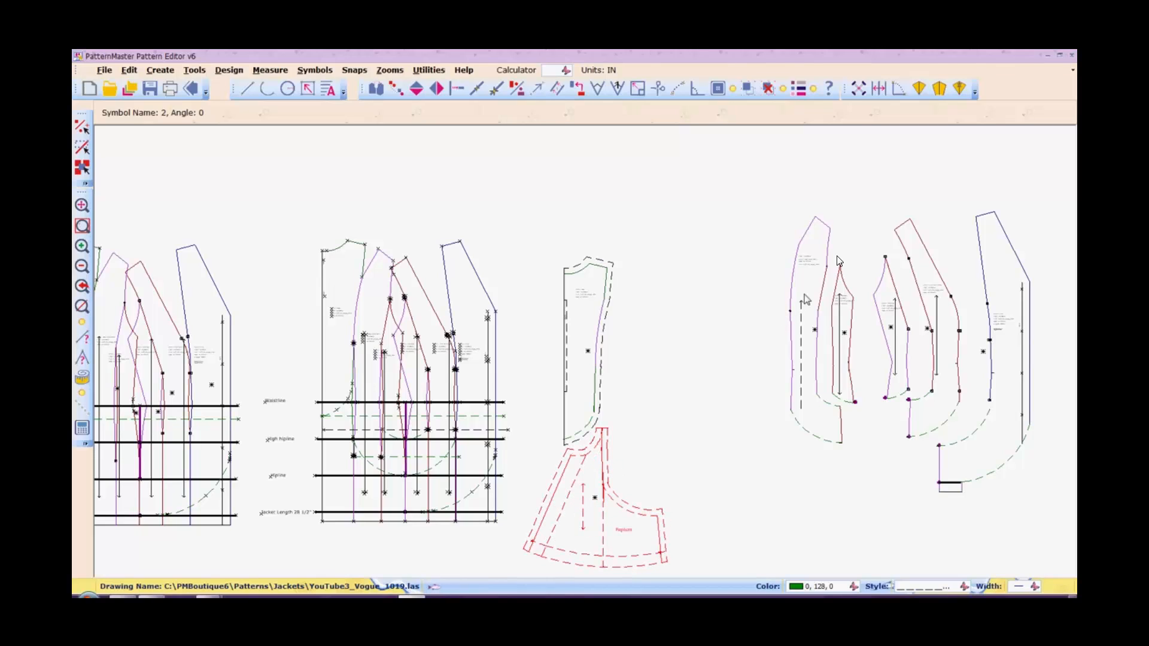
key("Escape")
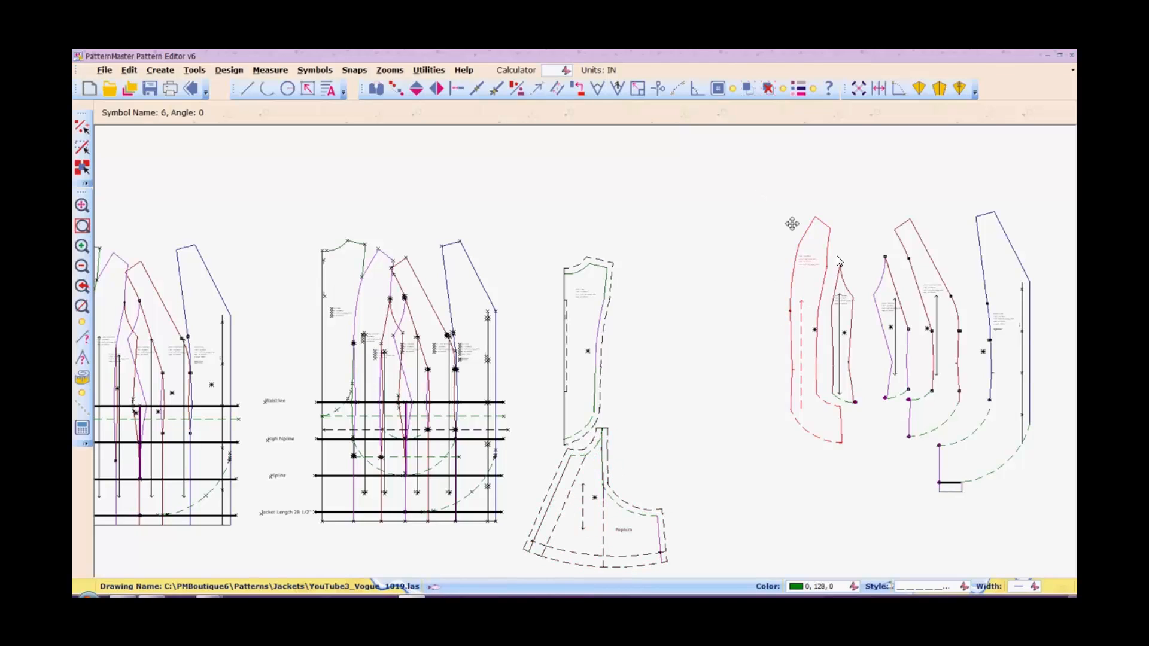
Move the tall panel with the curved lower extension next to the finished bodice piece and ungroup it.
left_click_drag(808, 275, 715, 297)
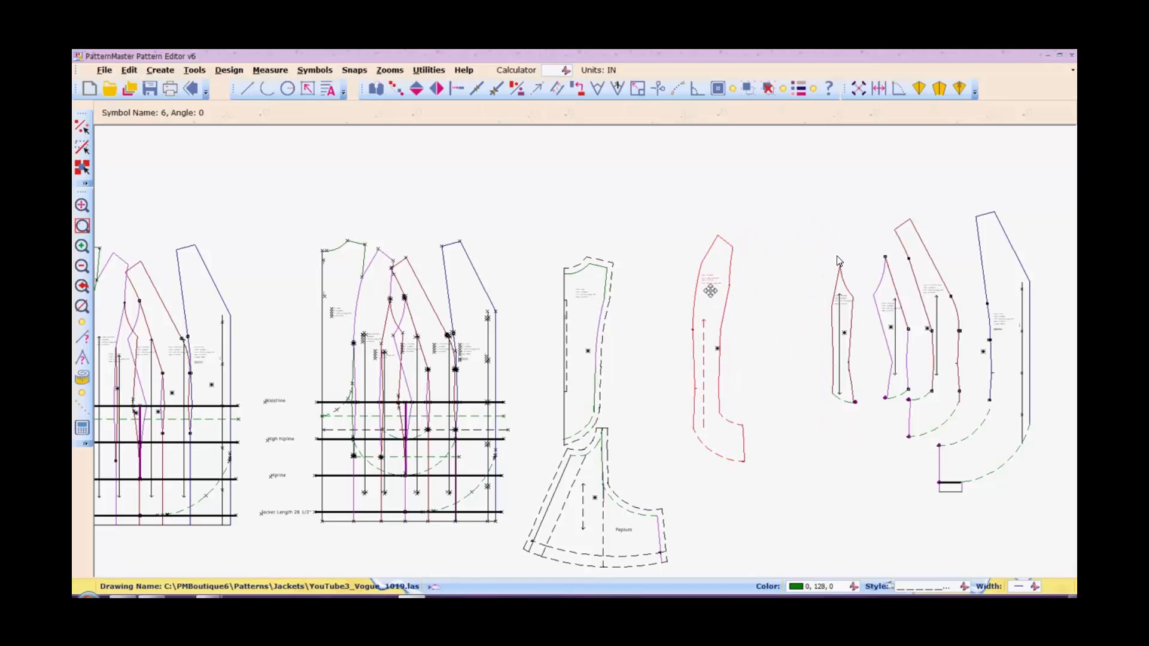
double_click(710, 290)
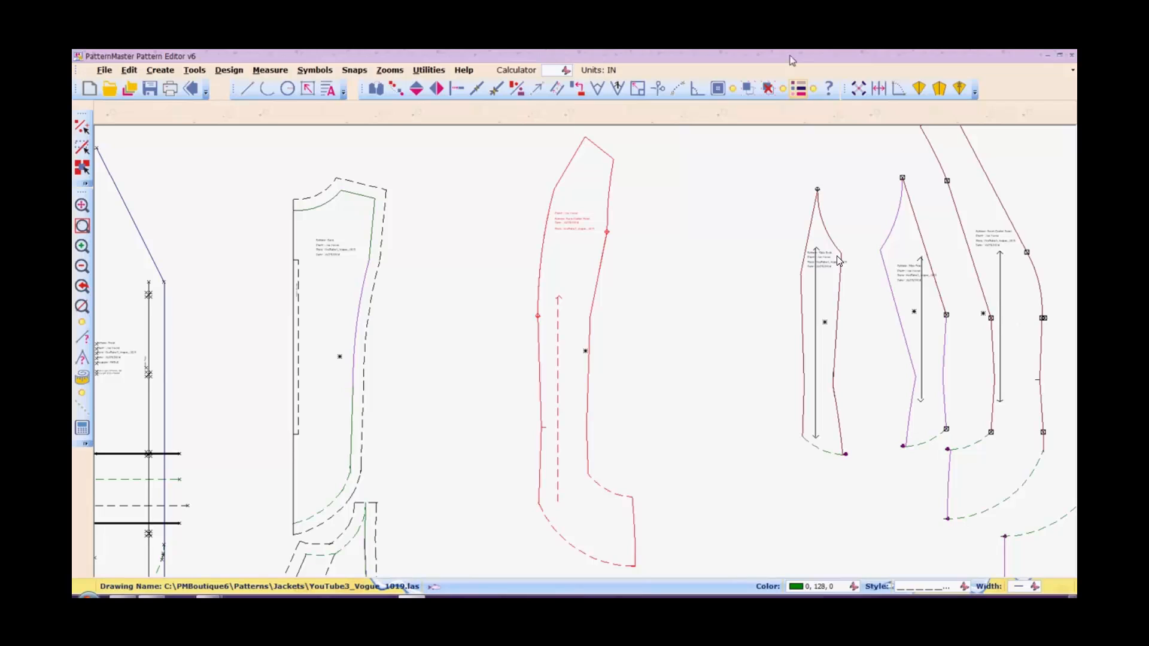
left_click(768, 90)
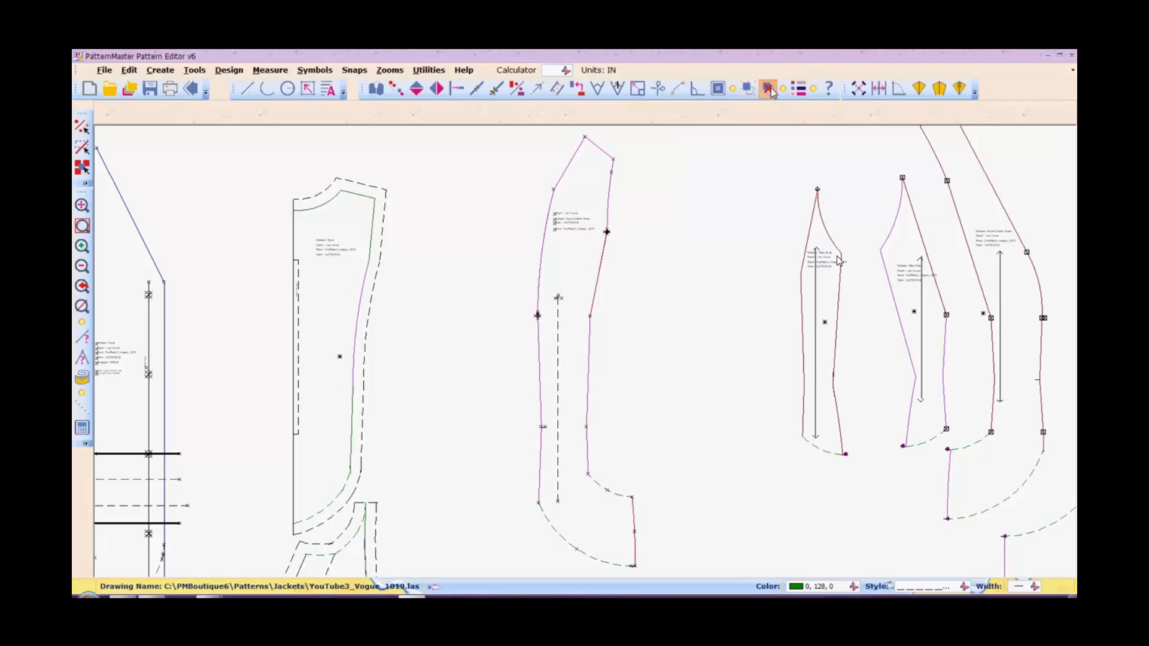
Offset the panel's slanted upper edge and short top edge outward by 0.625 inches as seam allowance.
key("q")
left_click(566, 175)
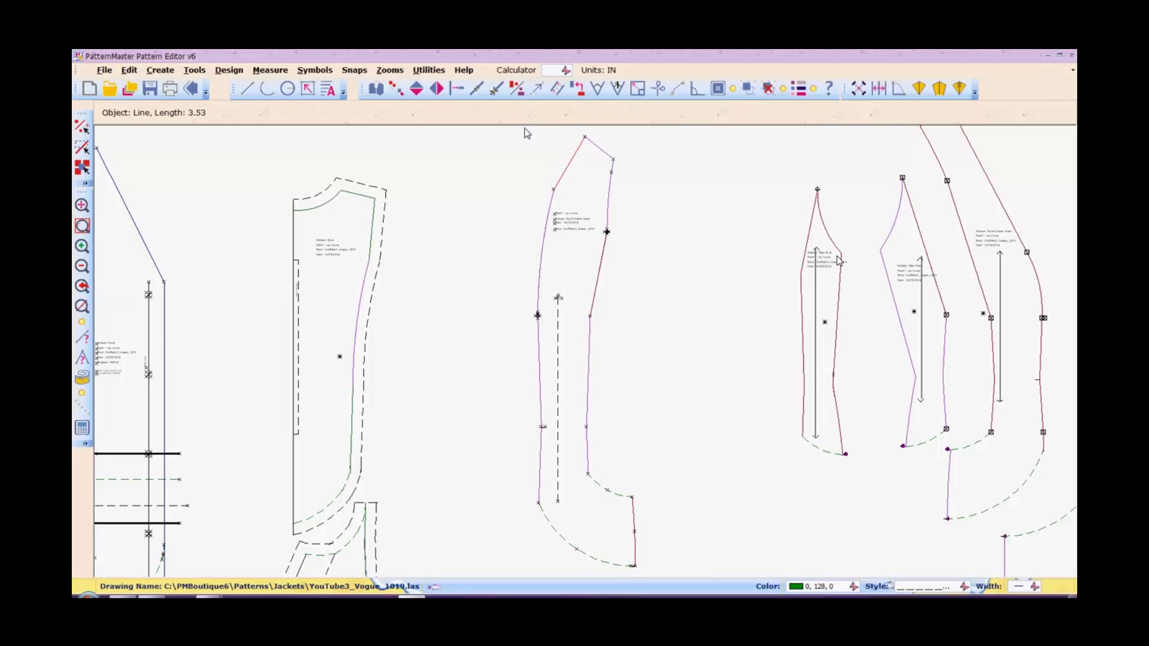
key("o")
key("f")
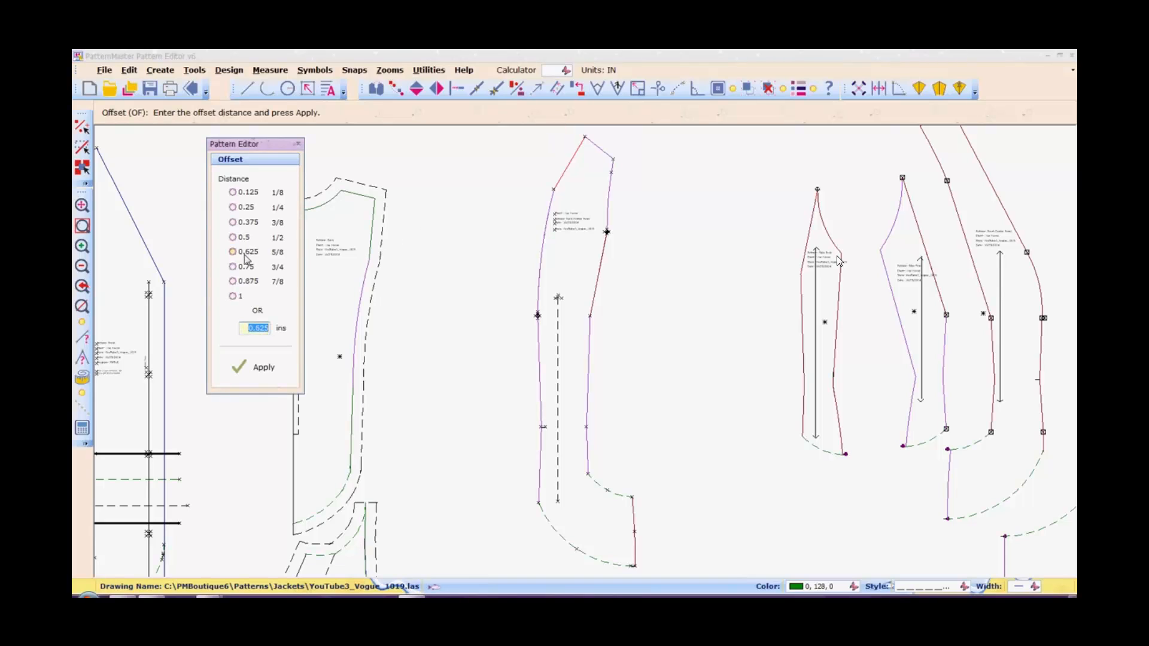
left_click(246, 253)
left_click(268, 372)
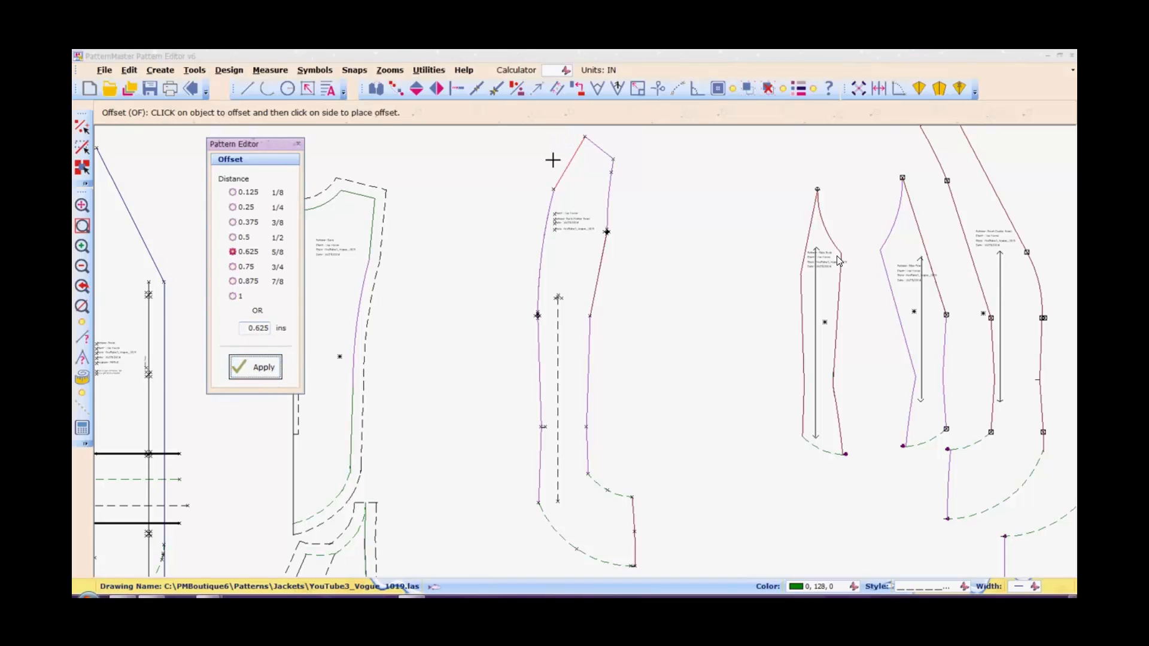
left_click(560, 178)
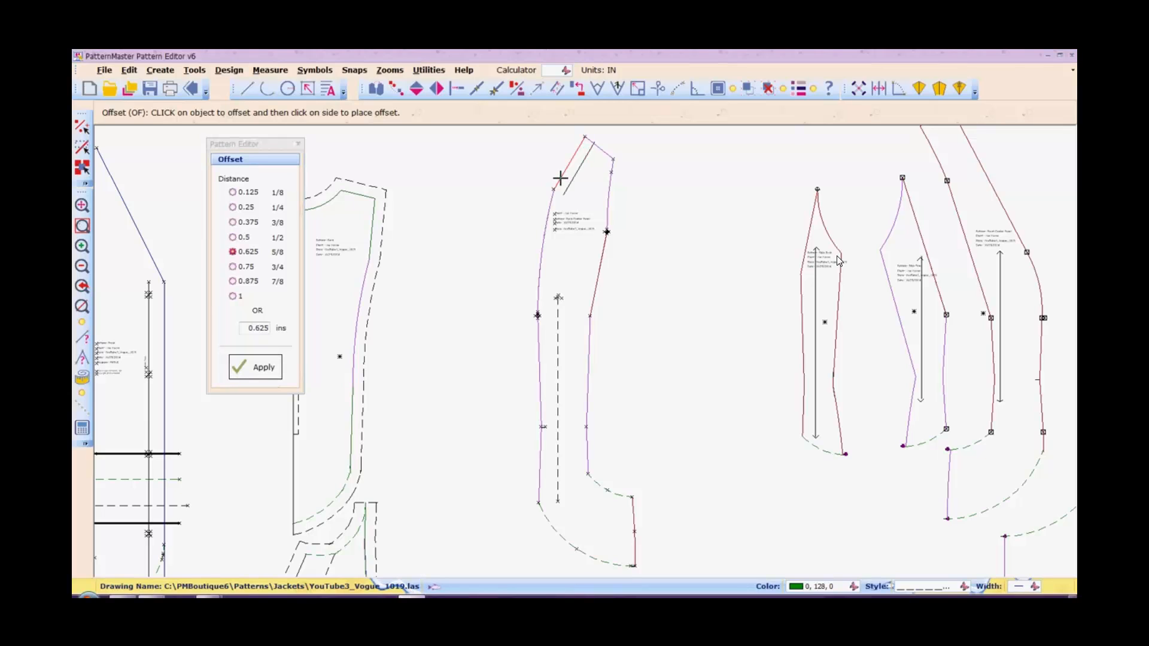
left_click(544, 172)
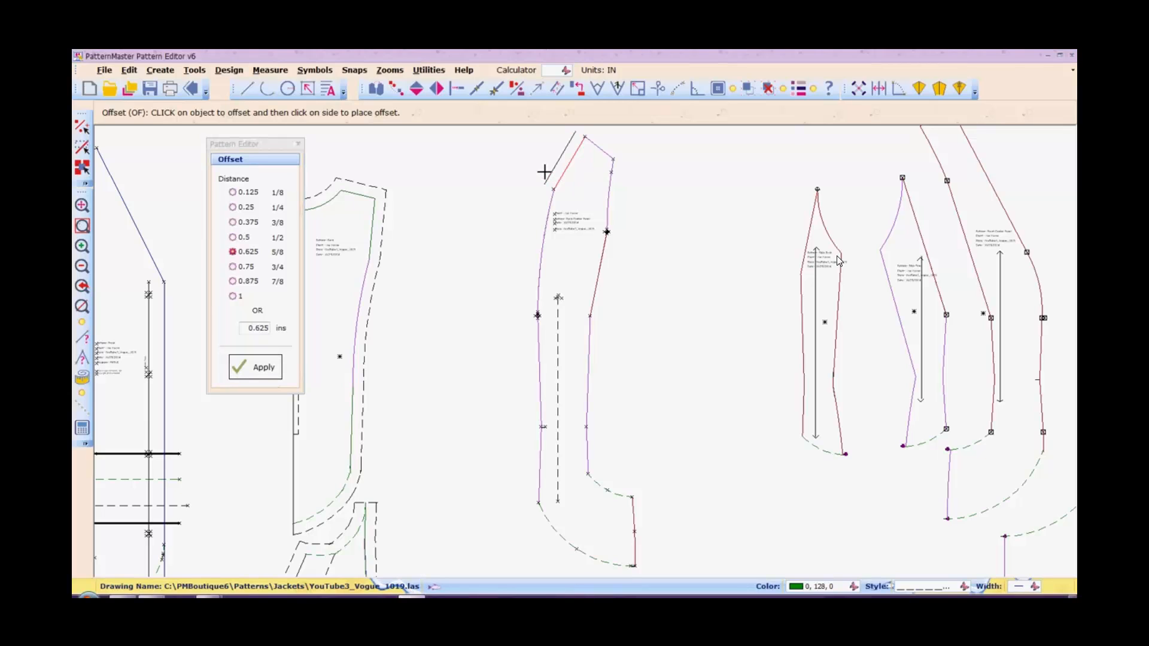
left_click(598, 148)
left_click(608, 136)
Offset all segments of the panel's inner long edge, from the top edge down to the lower extension, outward by 0.625 inches.
left_click(609, 168)
left_click(620, 168)
left_click(602, 257)
left_click(614, 261)
left_click(590, 352)
left_click(596, 353)
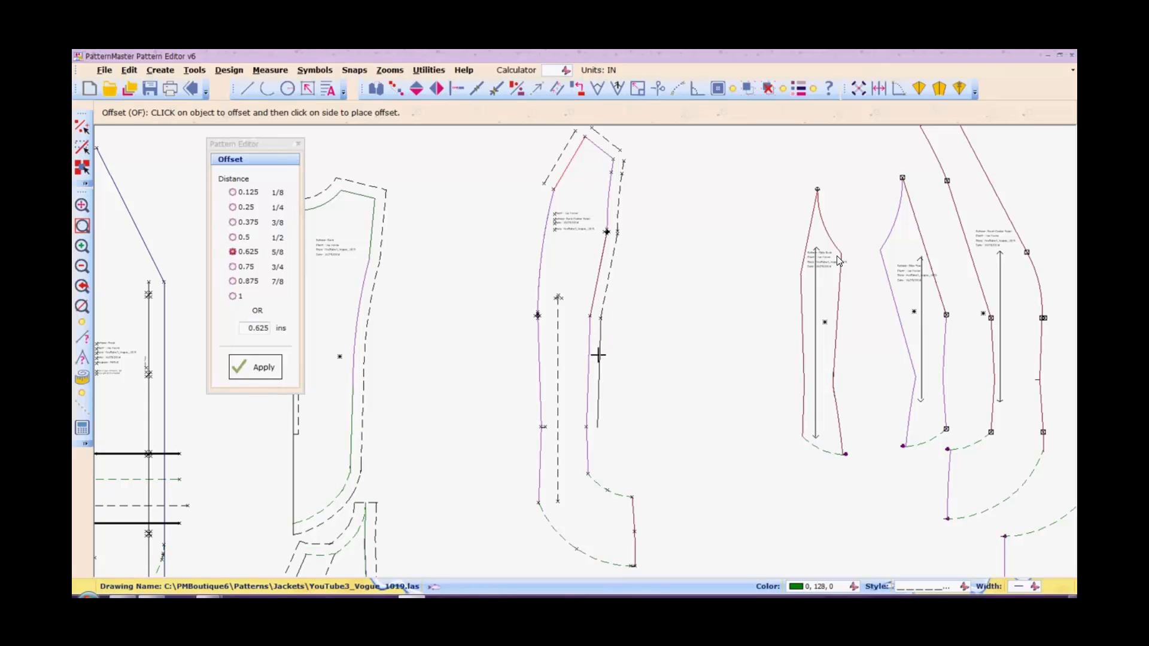
left_click(587, 448)
left_click(599, 449)
Offset the lower extension's upper curve, short vertical edge and bottom curve outward by 0.625 inches.
left_click(615, 494)
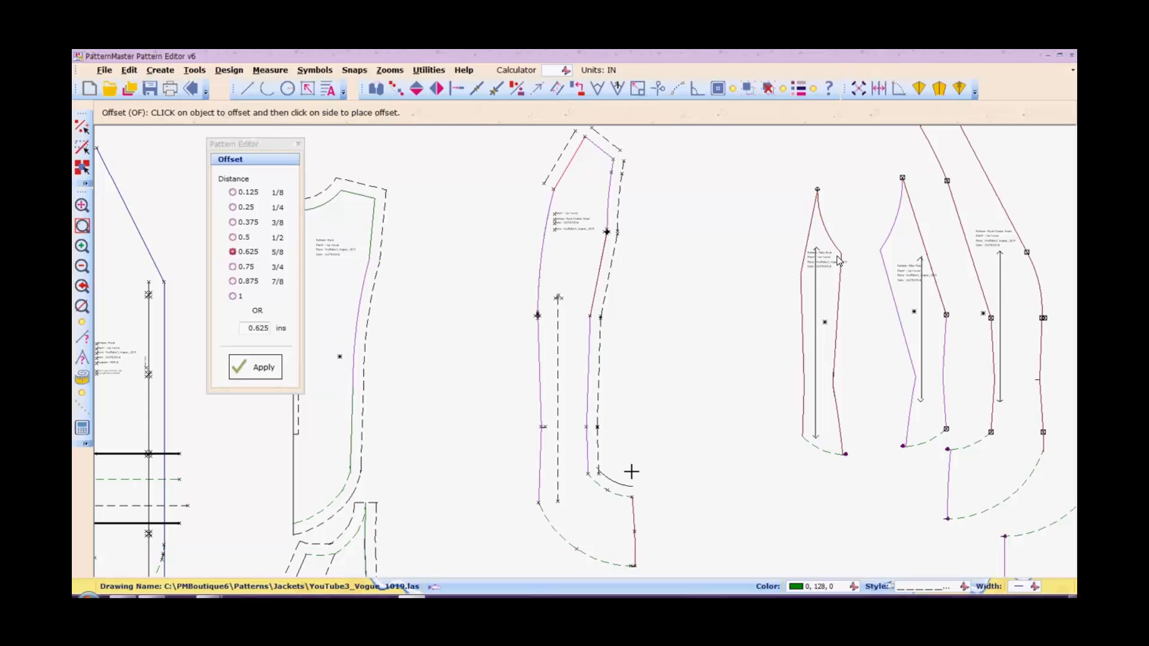
left_click(632, 471)
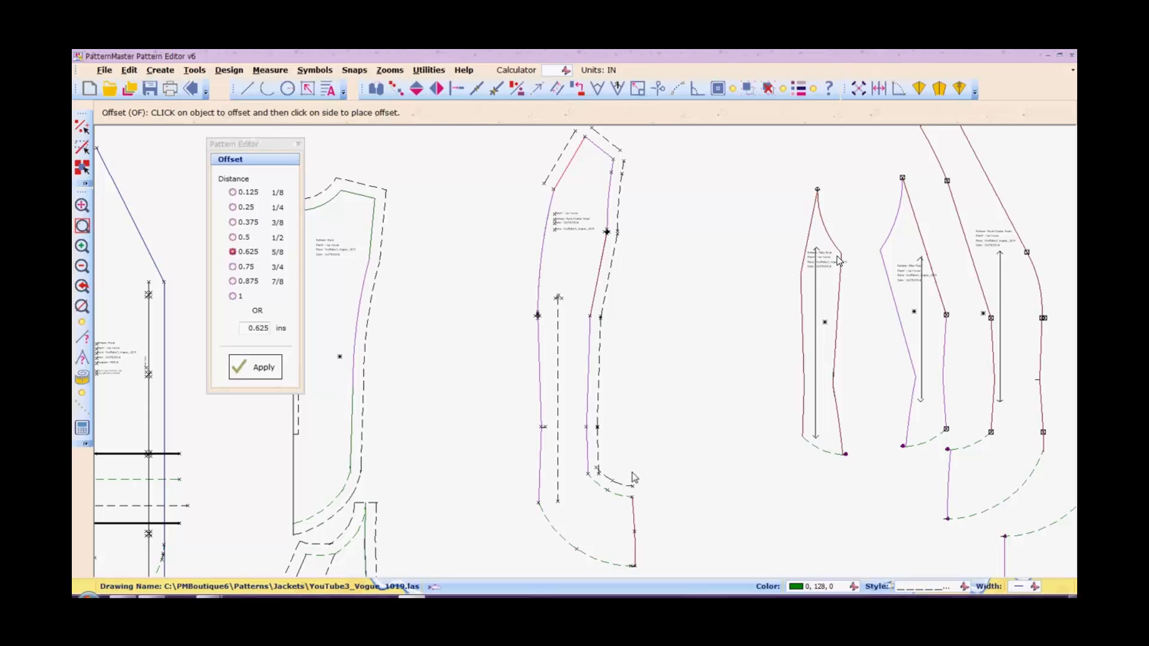
left_click(634, 509)
left_click(642, 510)
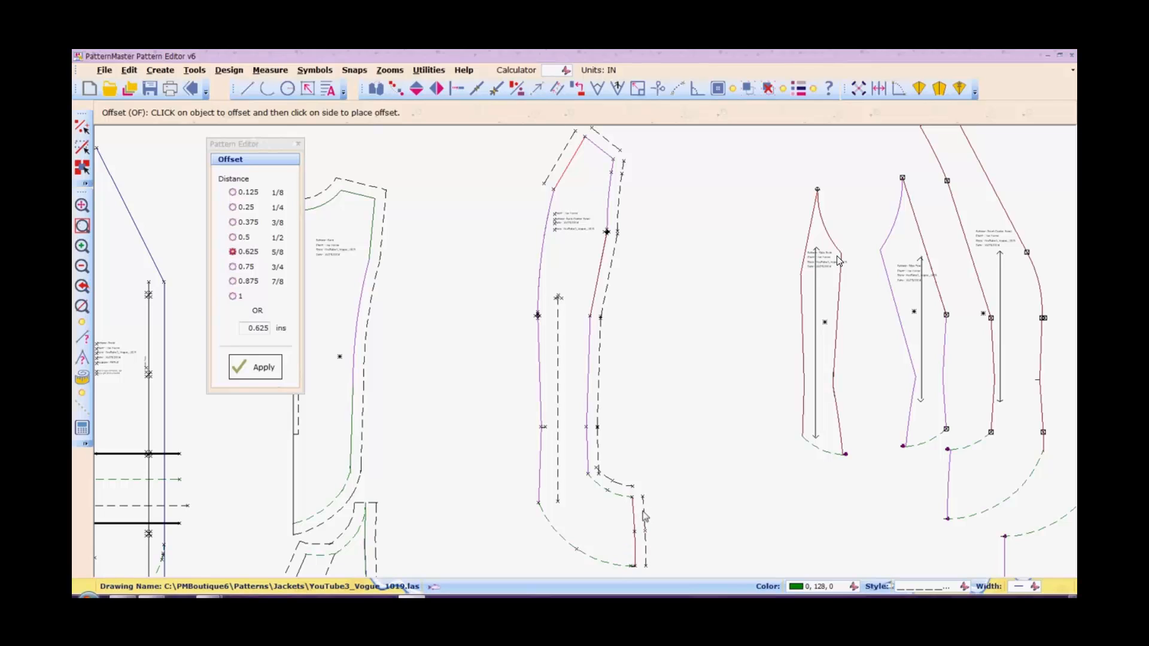
left_click(581, 554)
left_click(577, 564)
Offset the straight and curved segments of the panel's outer long edge outward by 0.625 inches and finish offsetting.
left_click(540, 459)
left_click(539, 395)
left_click(540, 256)
left_click(526, 256)
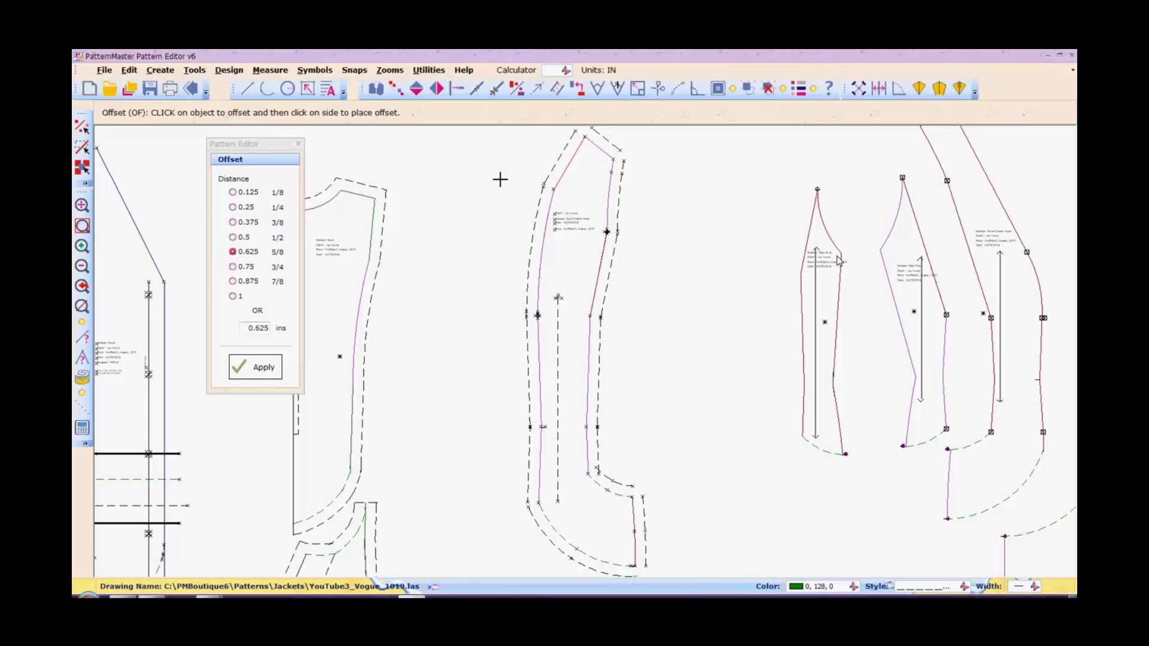
key("z")
key("o")
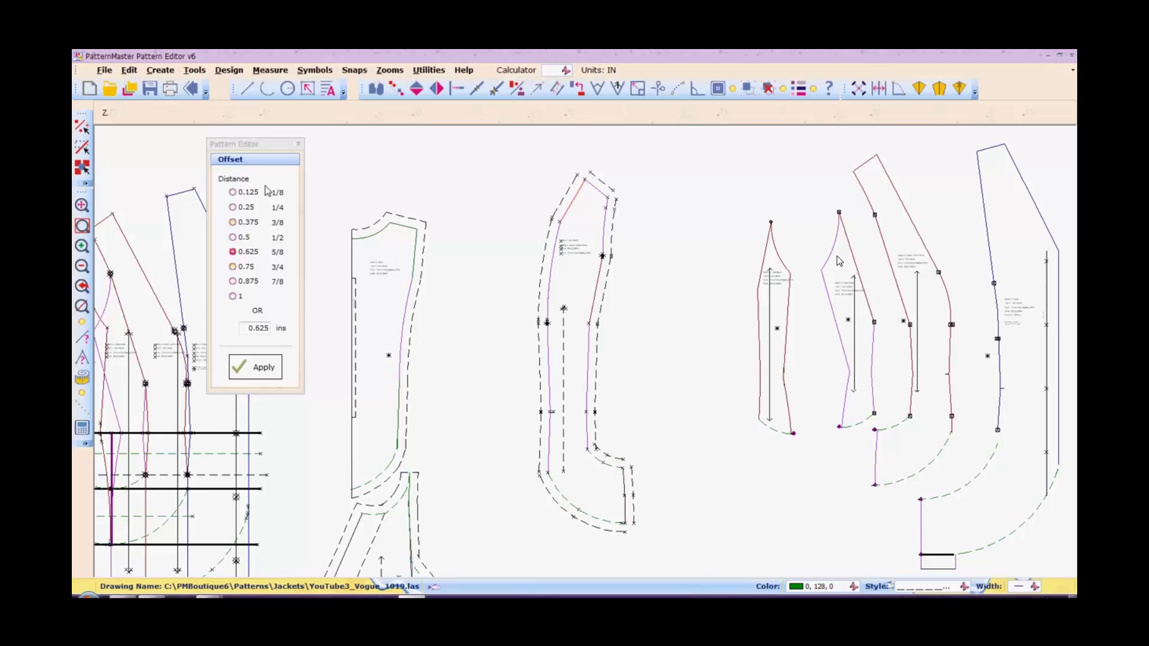
left_click(302, 148)
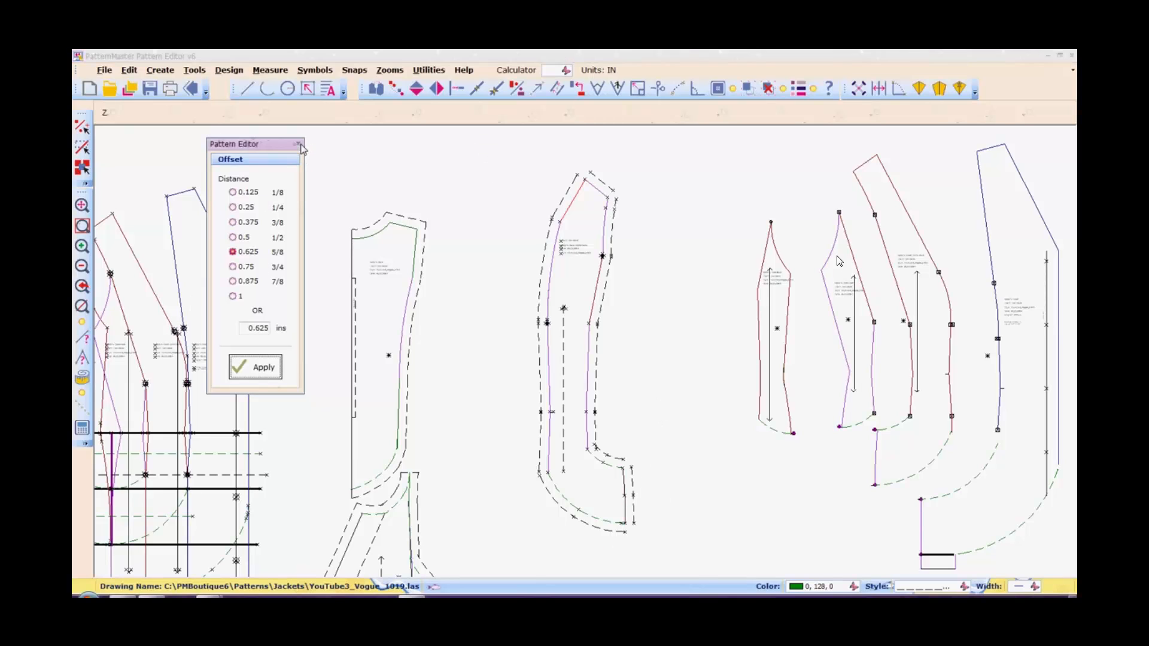
left_click(299, 144)
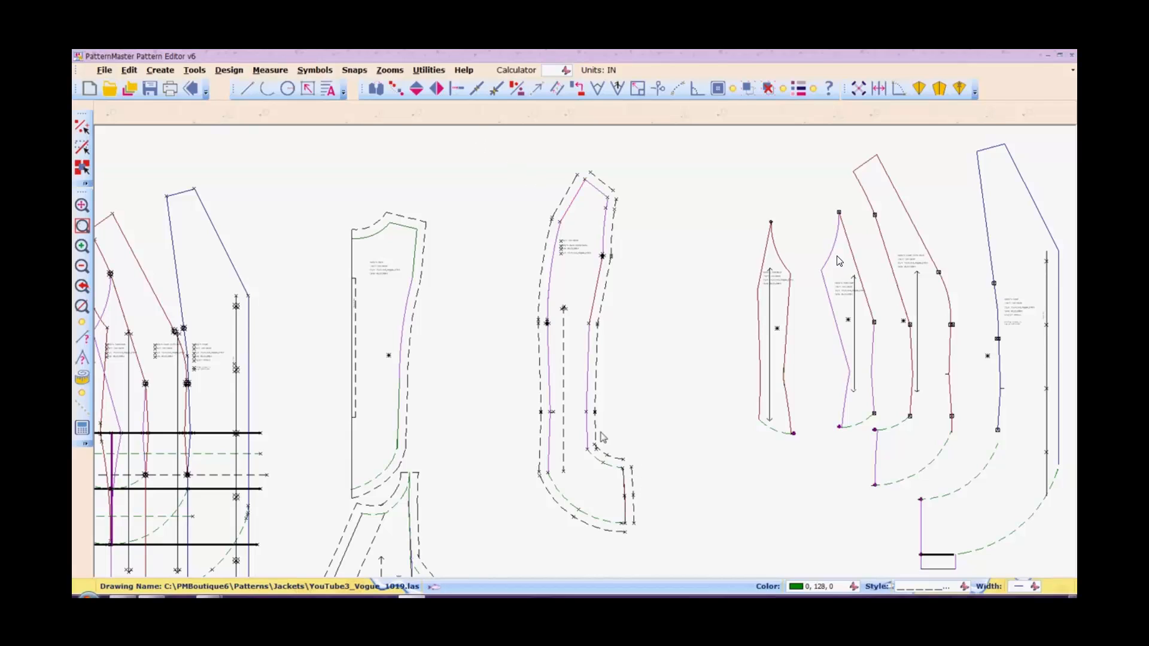
Extend the seam allowance line of the panel's slanted upper edge to intersect the top edge's seam allowance line.
left_click(457, 267)
left_click_drag(503, 149, 679, 560)
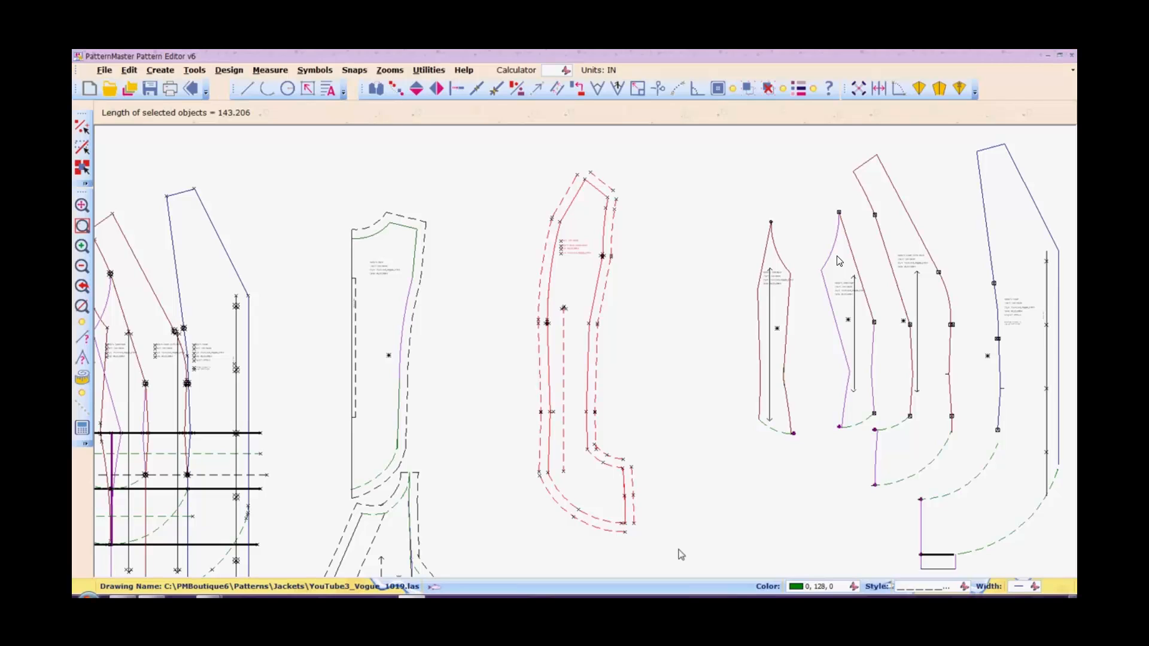
type("z")
key("Return")
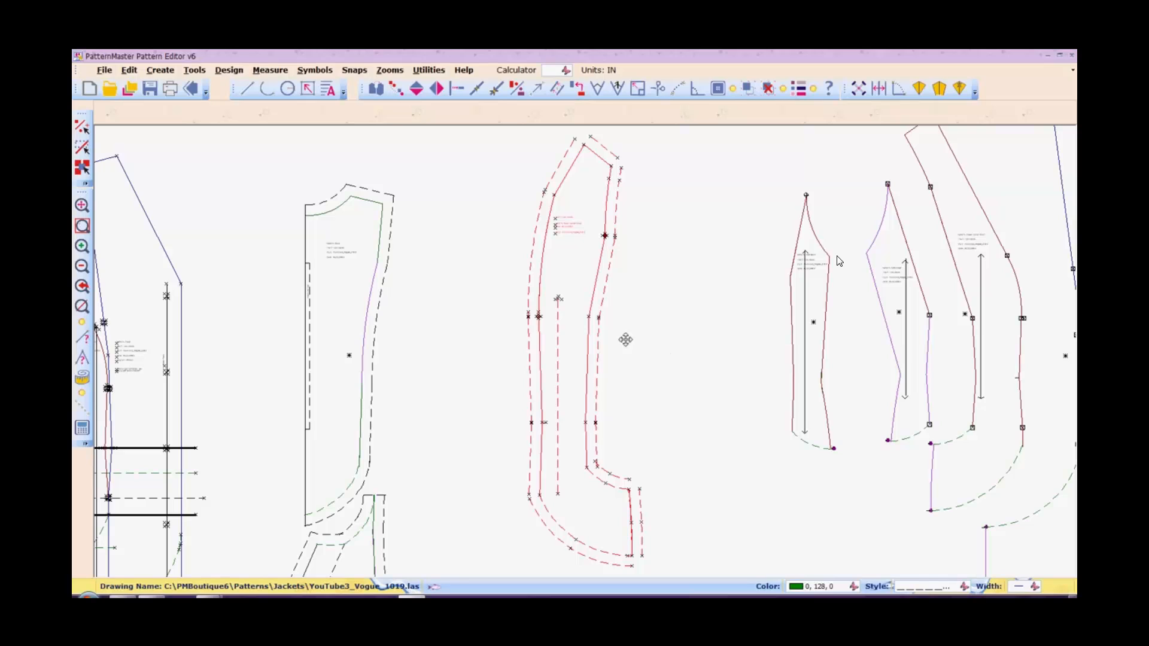
type("in")
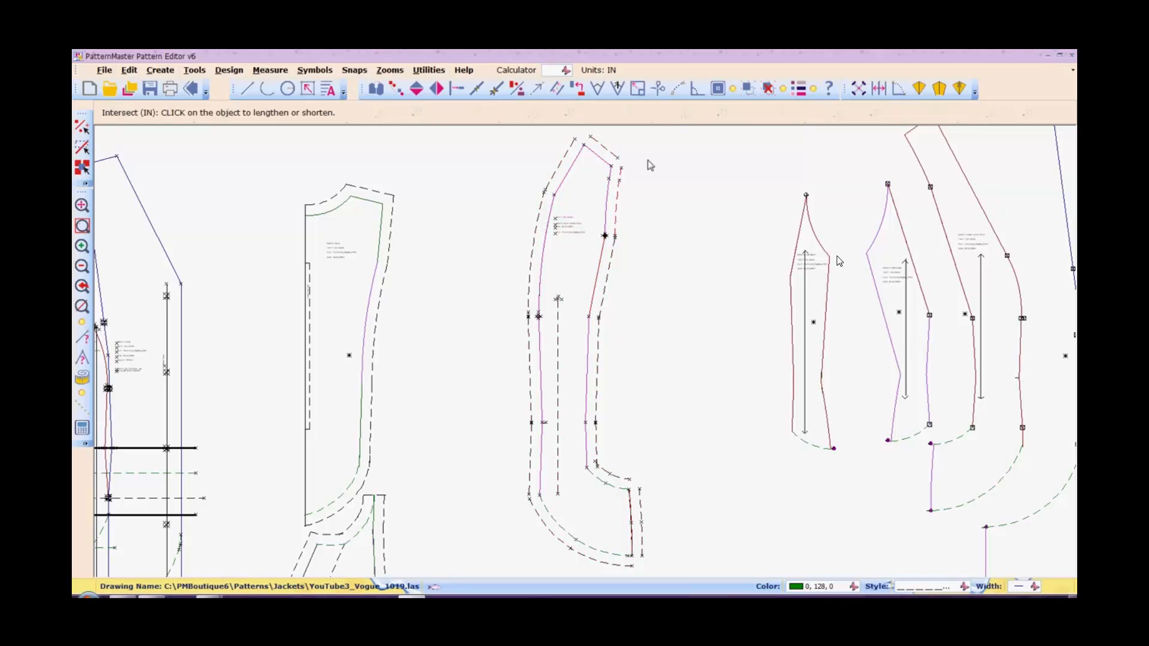
left_click(564, 153)
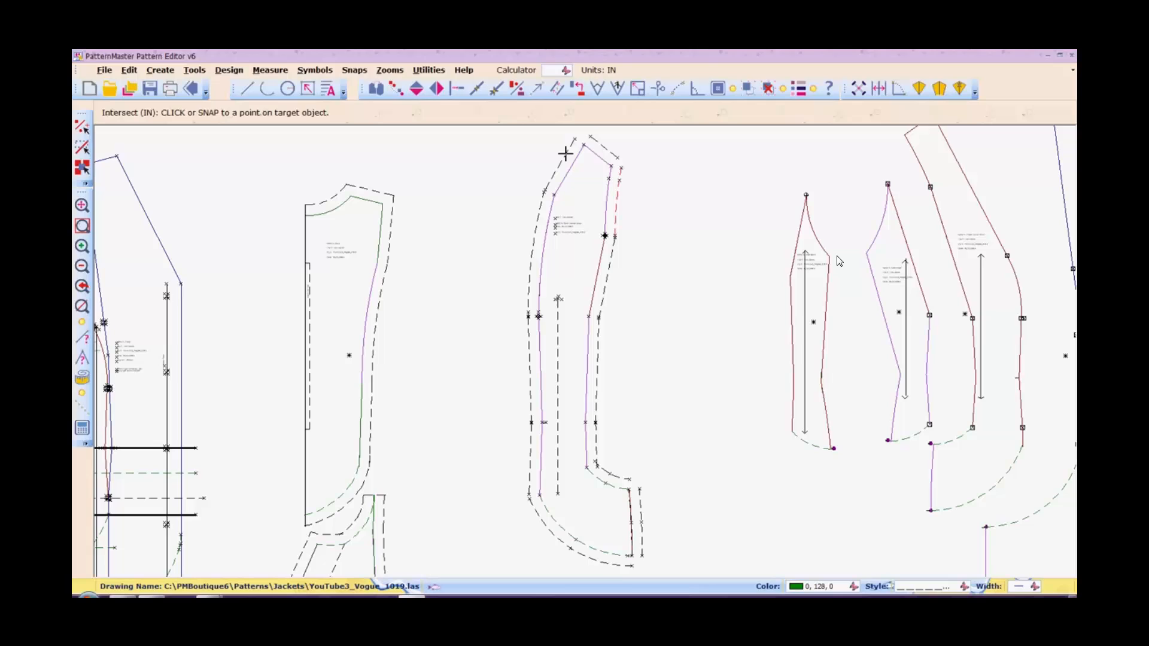
left_click(595, 141)
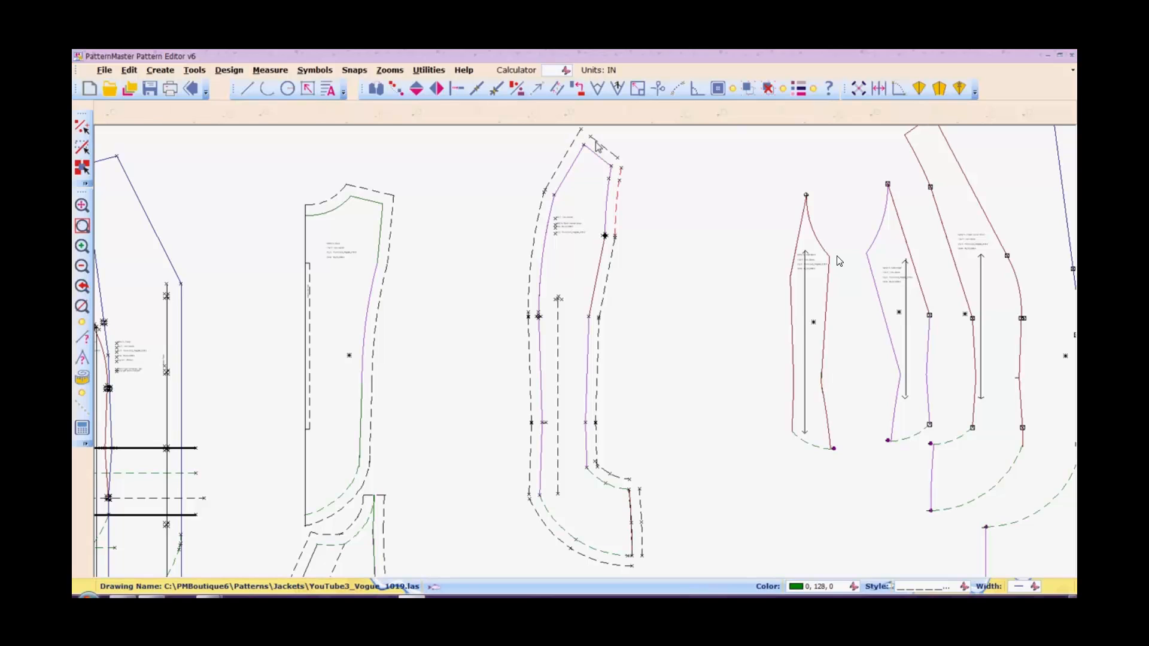
Extend the top edge's seam allowance line to the slanted edge's line, closing the corner at the panel's peak.
right_click(596, 142)
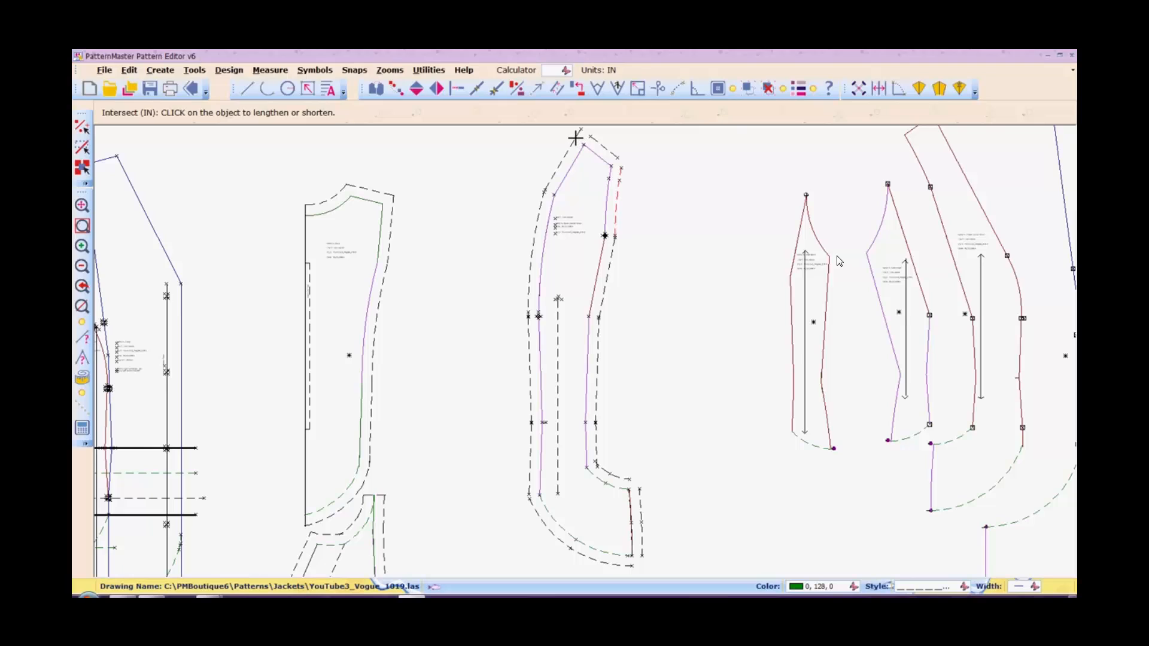
left_click(574, 138)
left_click(575, 138)
left_click(601, 144)
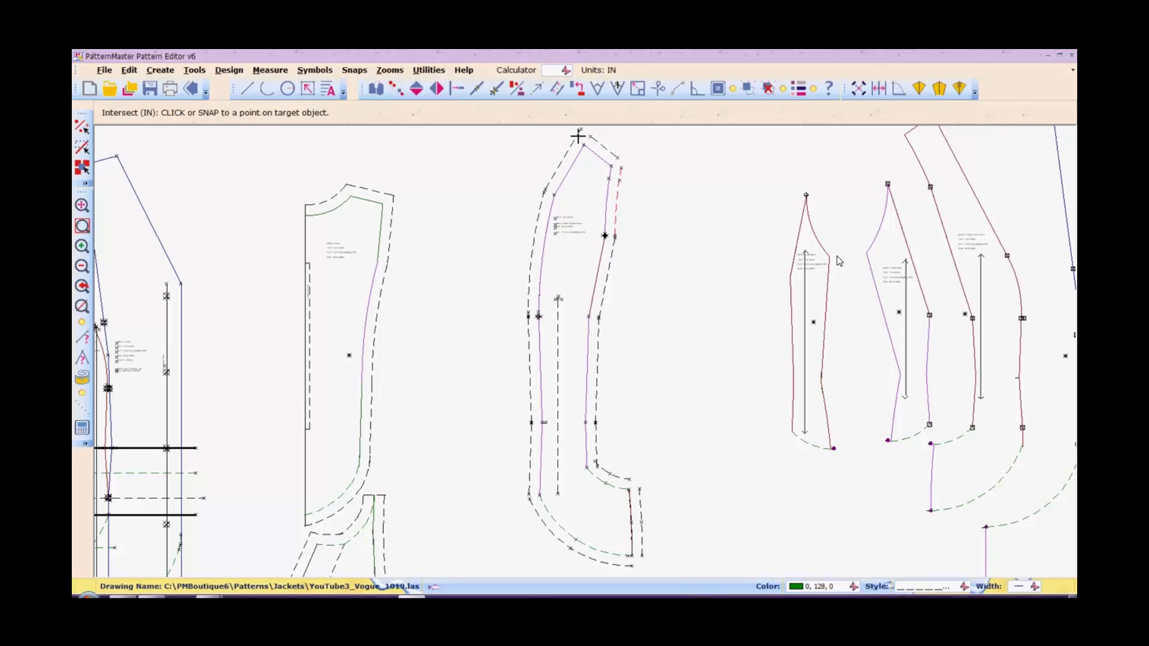
left_click(578, 136)
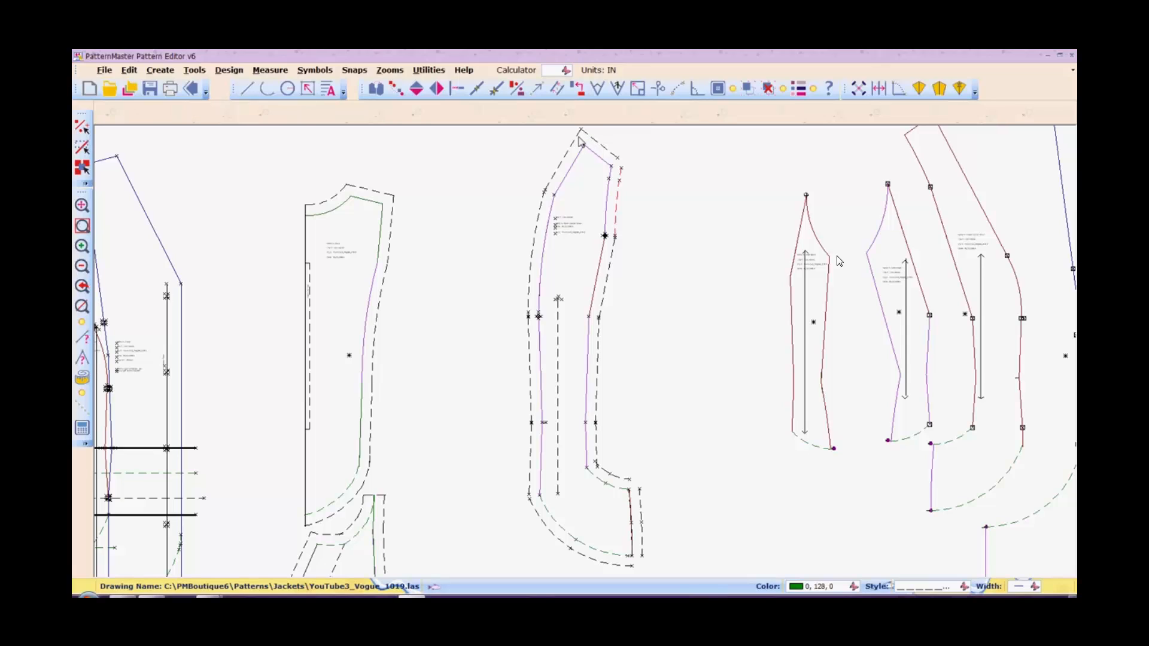
Extend the slanted top edge's and outer long edge's seam allowance lines to each other, closing the tall panel's upper outer corner.
left_click(612, 153)
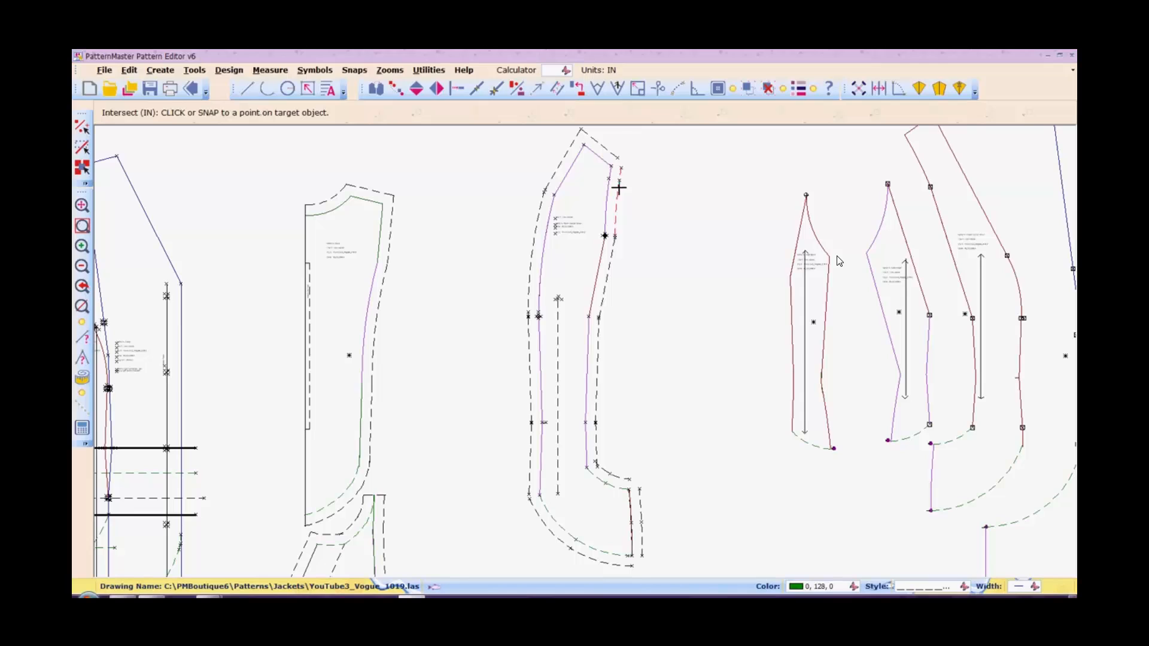
left_click(619, 188)
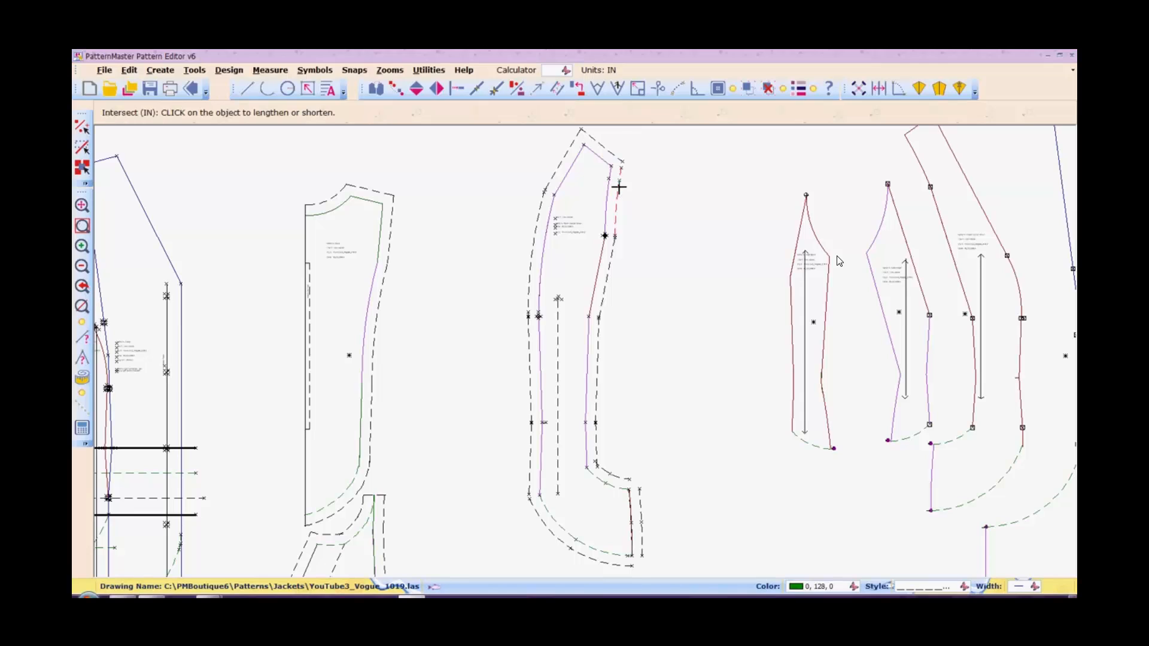
left_click(618, 187)
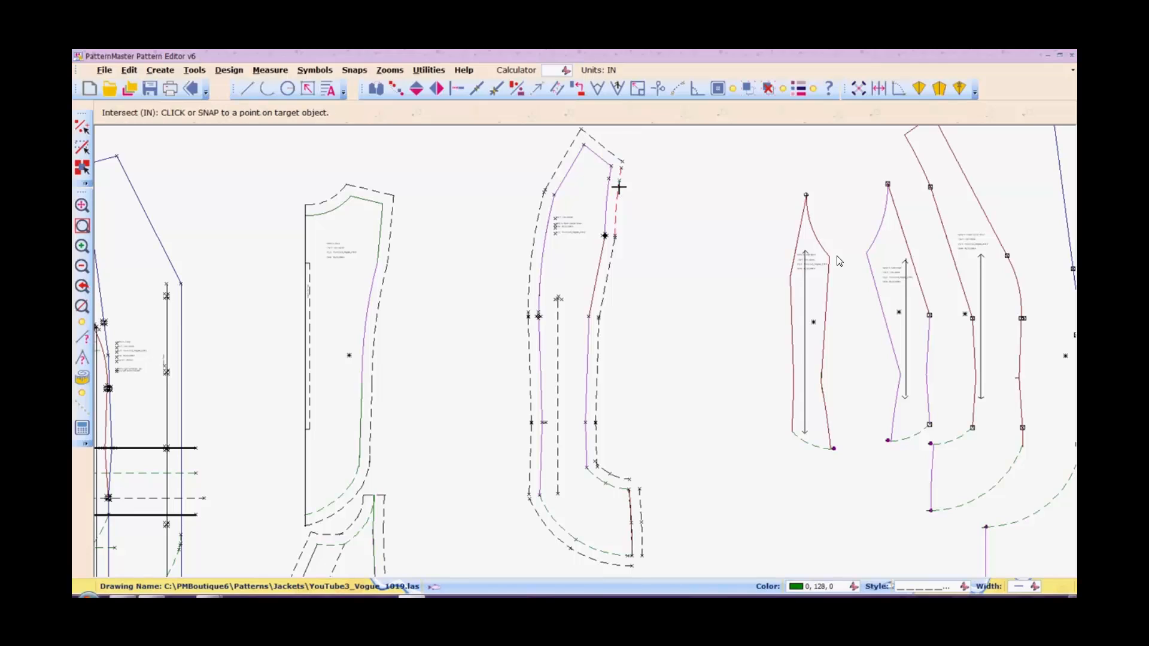
left_click(615, 156)
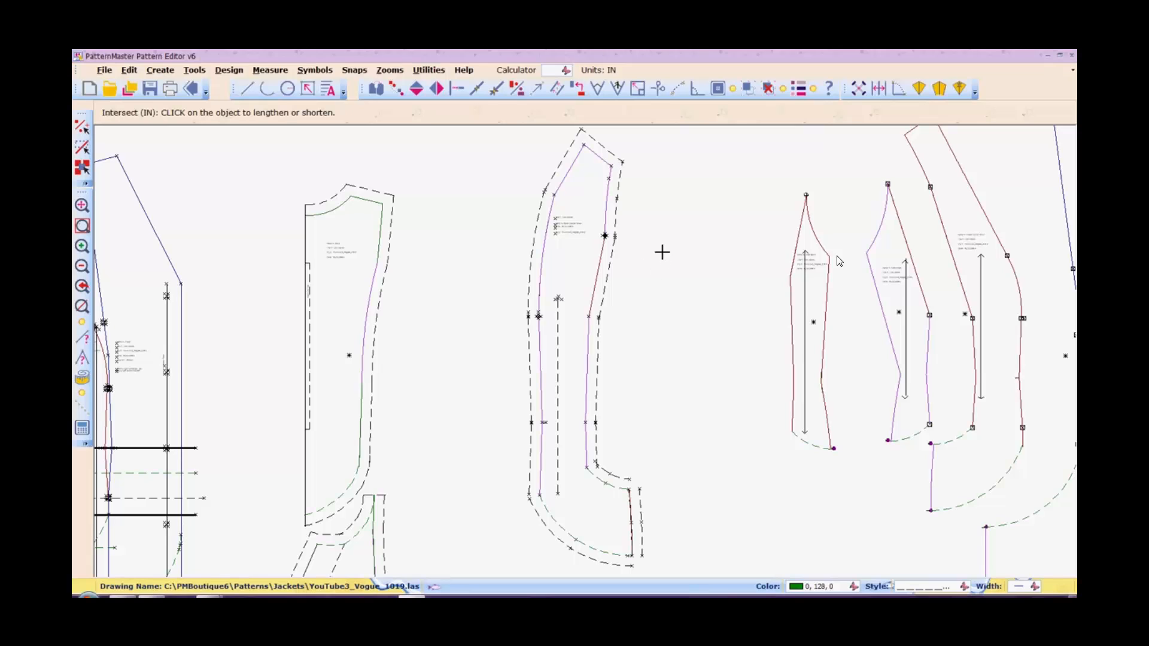
Intersect the lower extension's upper curve and short vertical edge seam allowance lines with each other, closing the extension's upper corner.
left_click(620, 476)
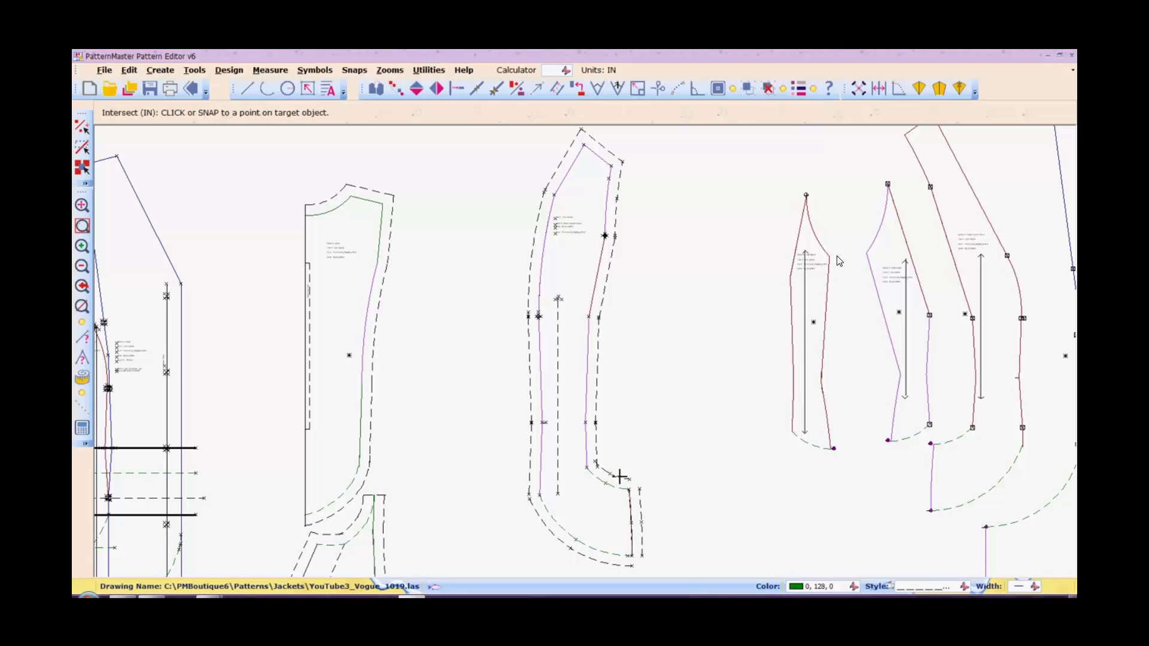
left_click(640, 506)
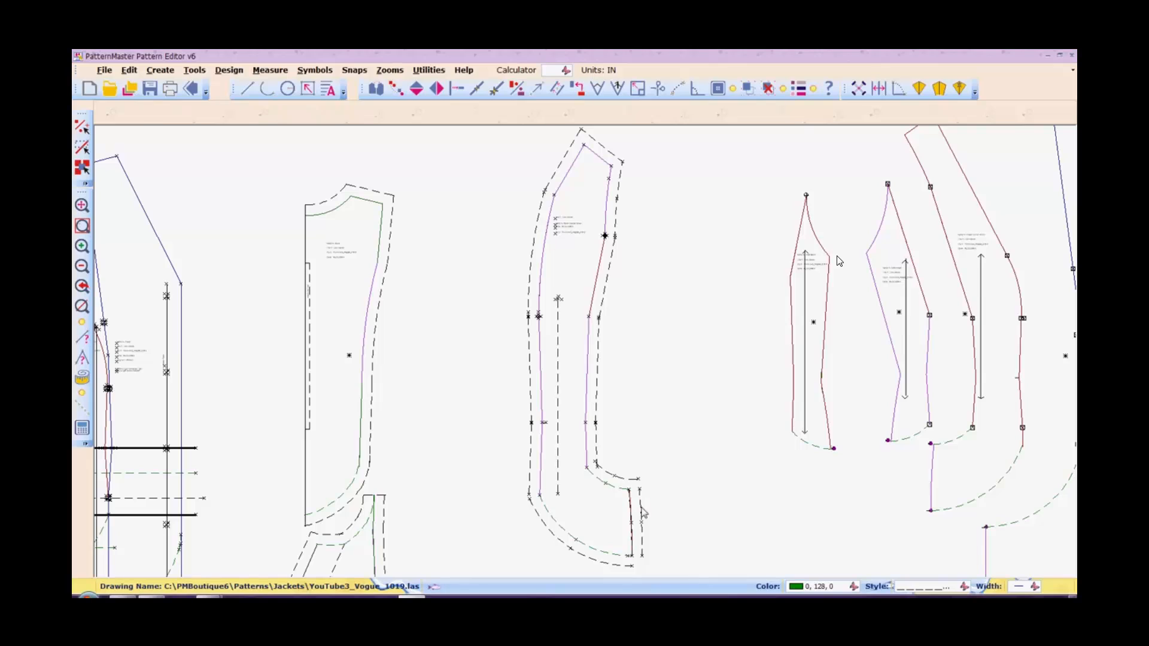
left_click(630, 477)
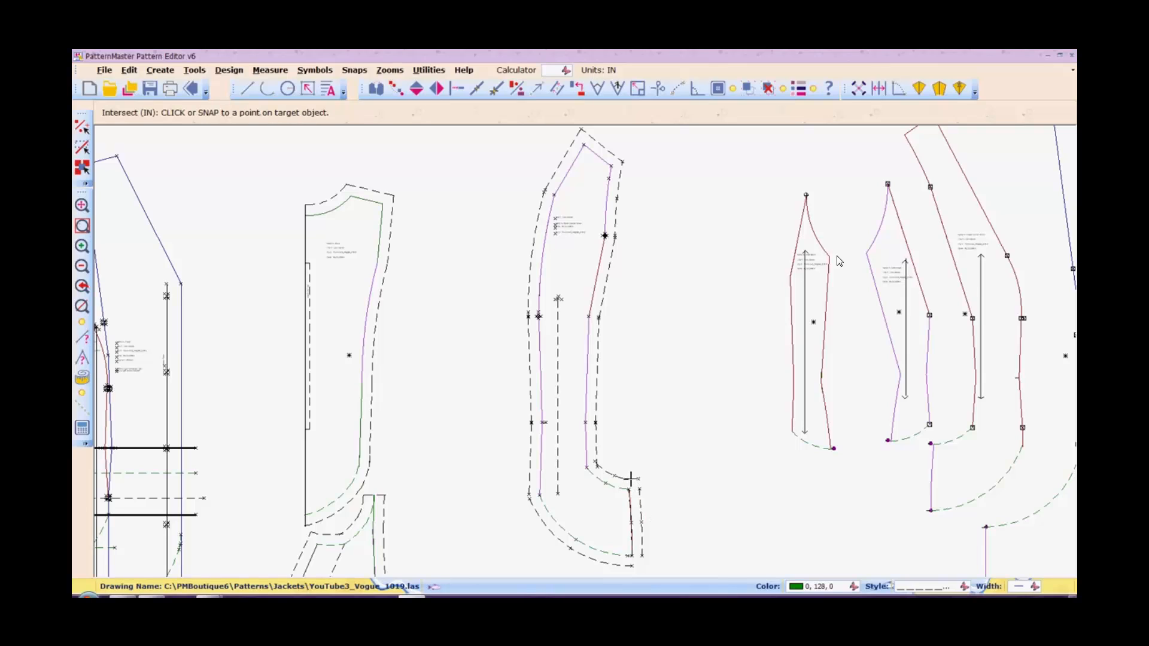
left_click(632, 479)
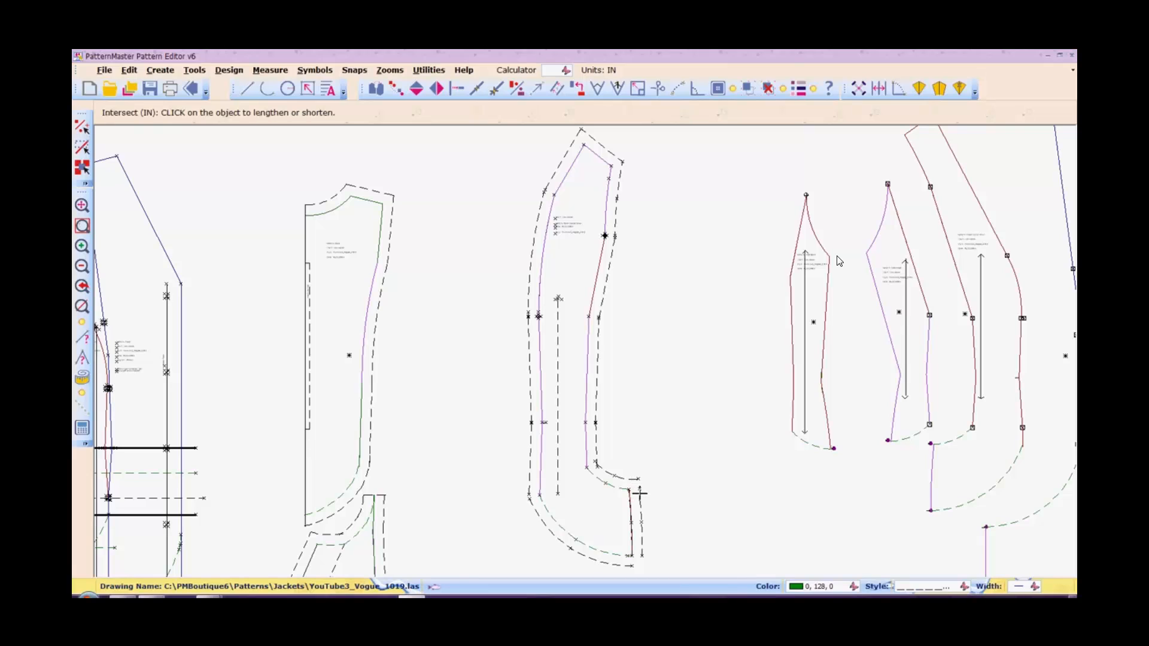
left_click(639, 492)
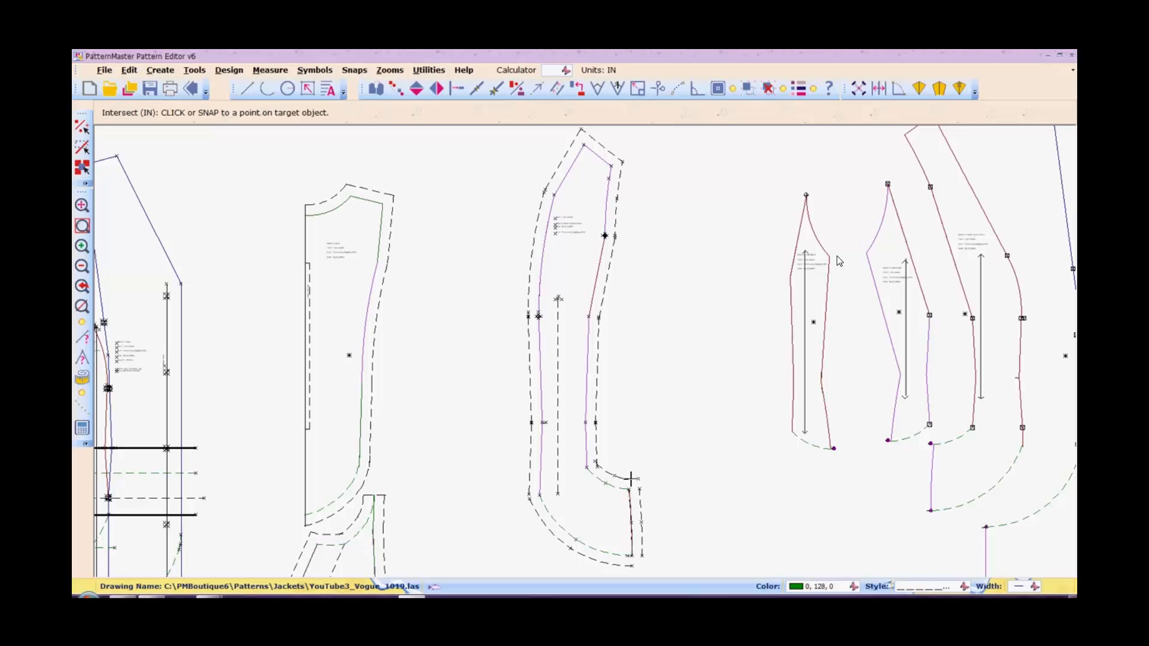
left_click(631, 478)
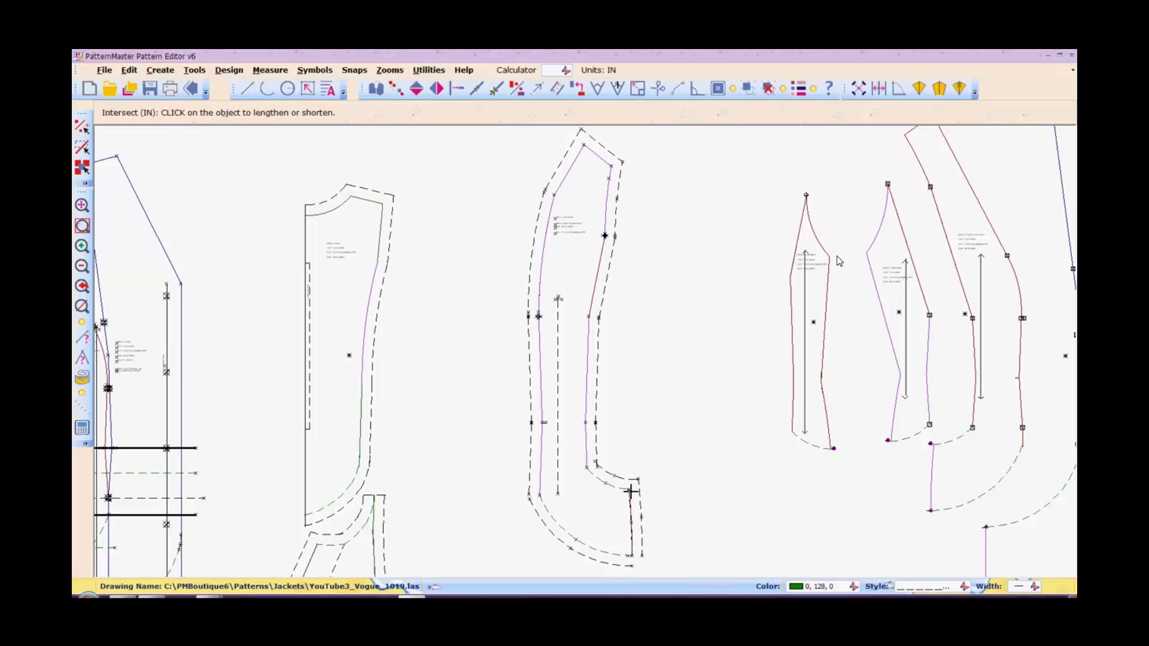
Extend the short vertical edge's and bottom curve's seam allowance lines to each other, closing the lower extension's bottom corner.
left_click(642, 541)
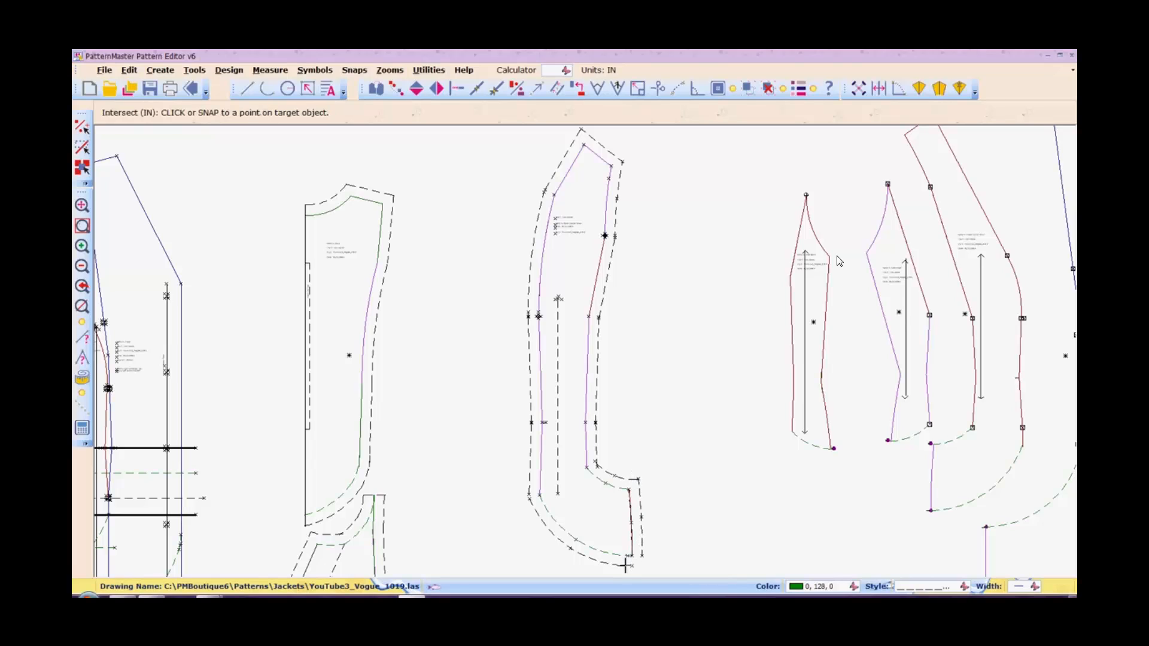
left_click(625, 565)
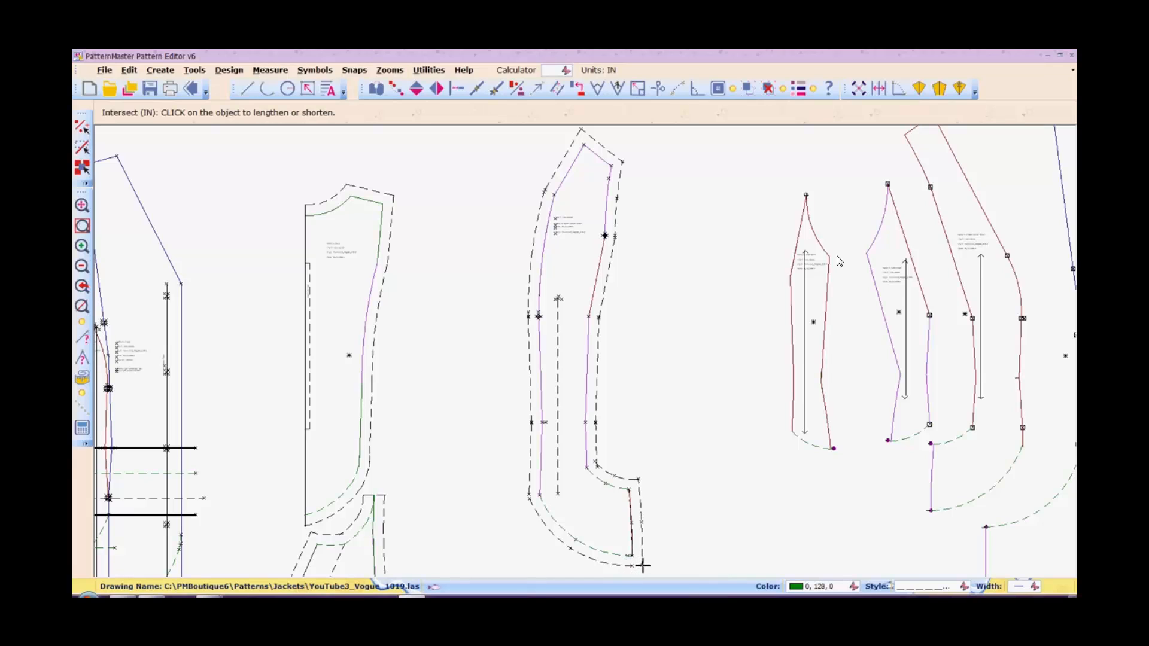
left_click(642, 565)
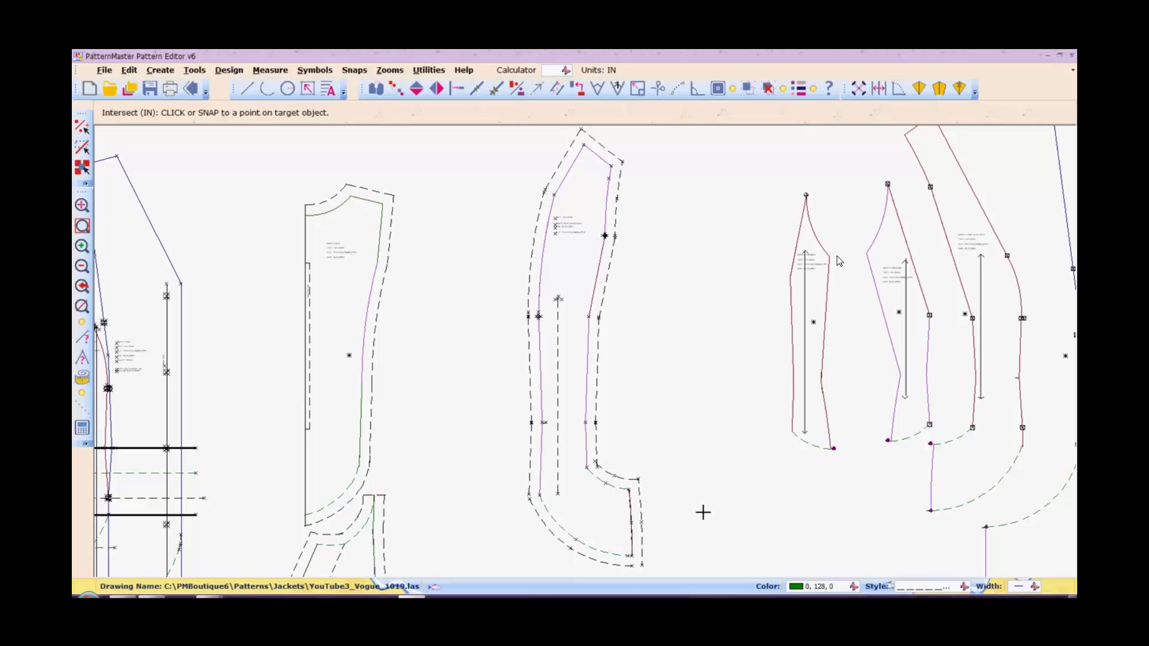
left_click(641, 561)
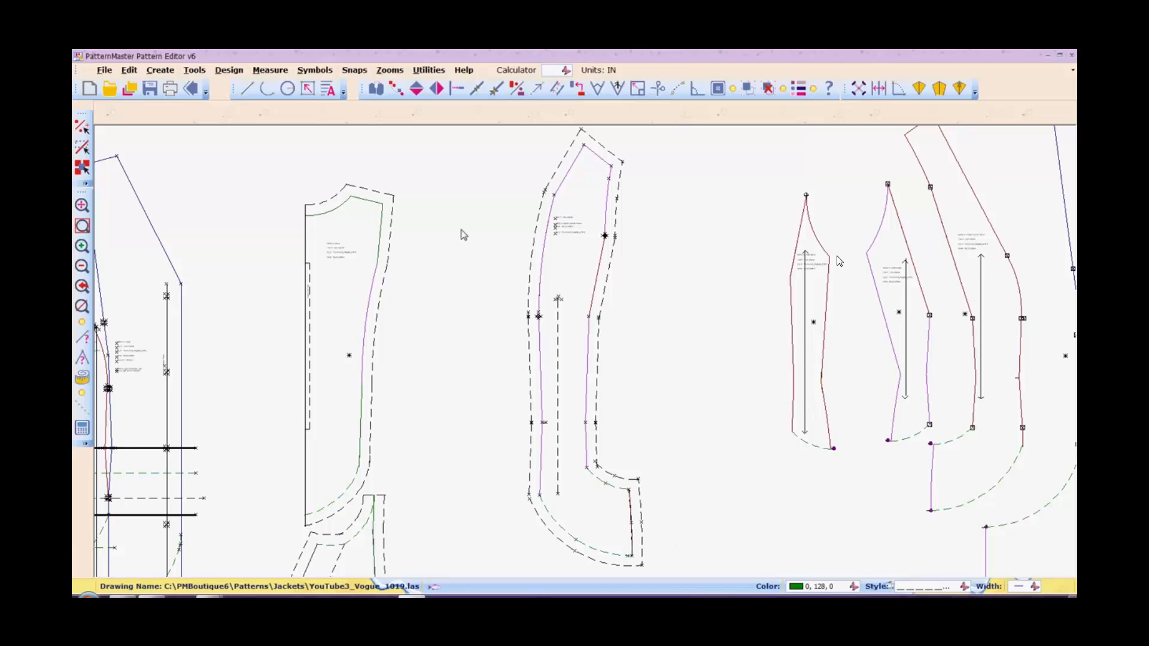
Group the whole tall panel with its seam allowances into one symbol and move it close beside the finished center back piece.
scroll(460, 224, "down", 1)
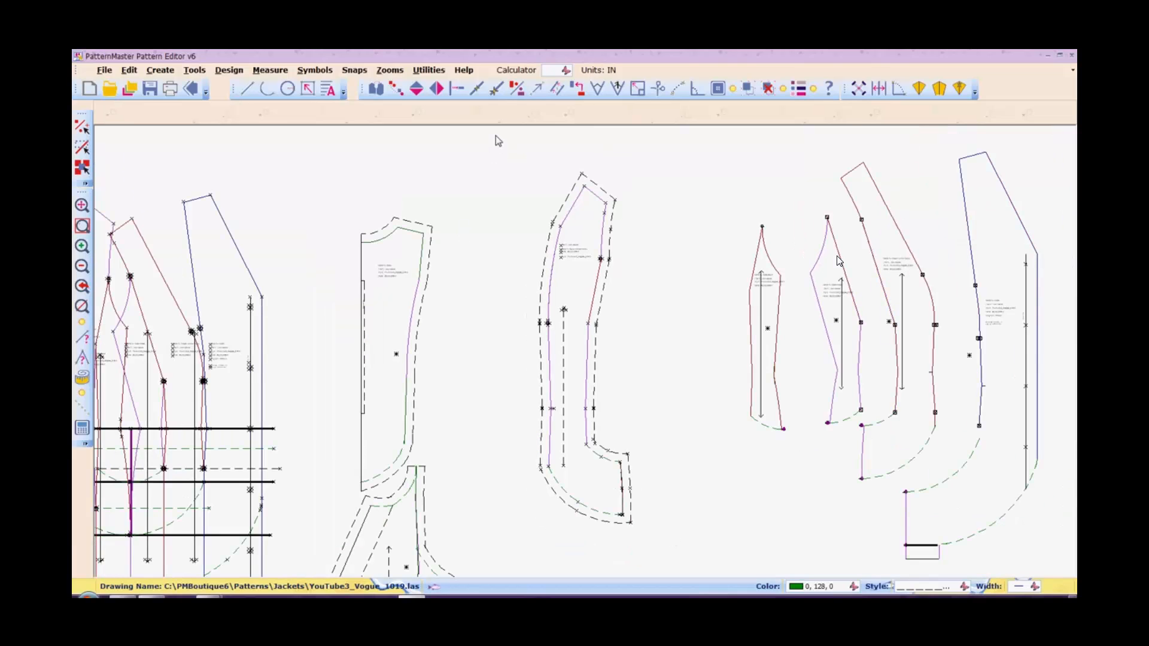
left_click_drag(496, 135, 661, 563)
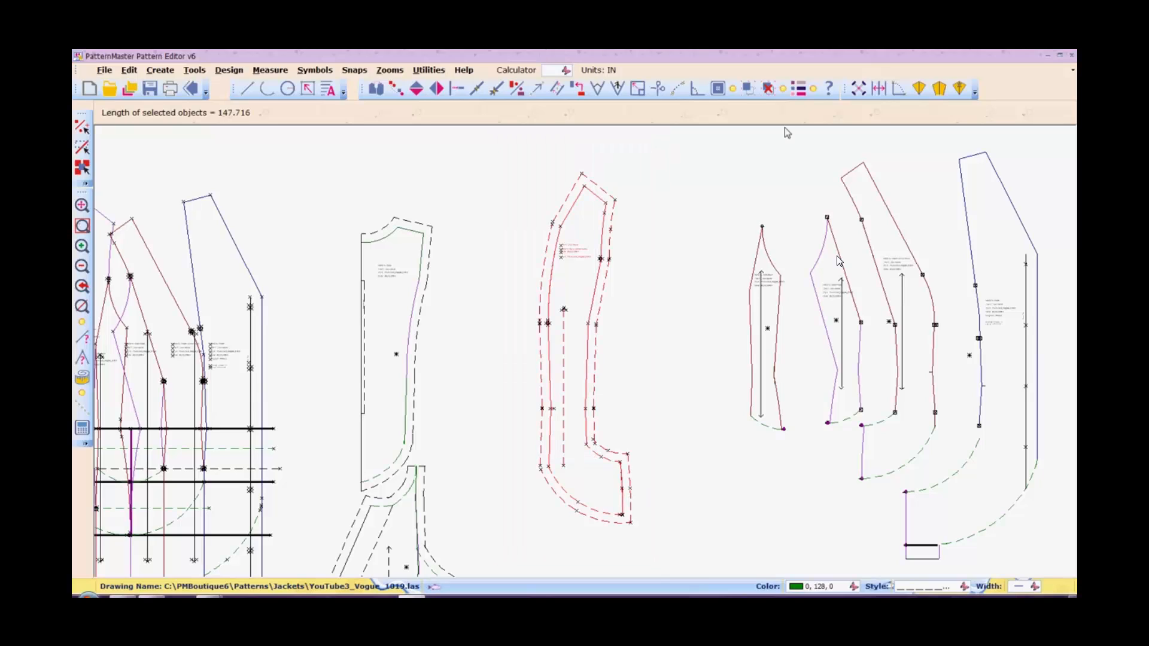
left_click(747, 89)
left_click(573, 295)
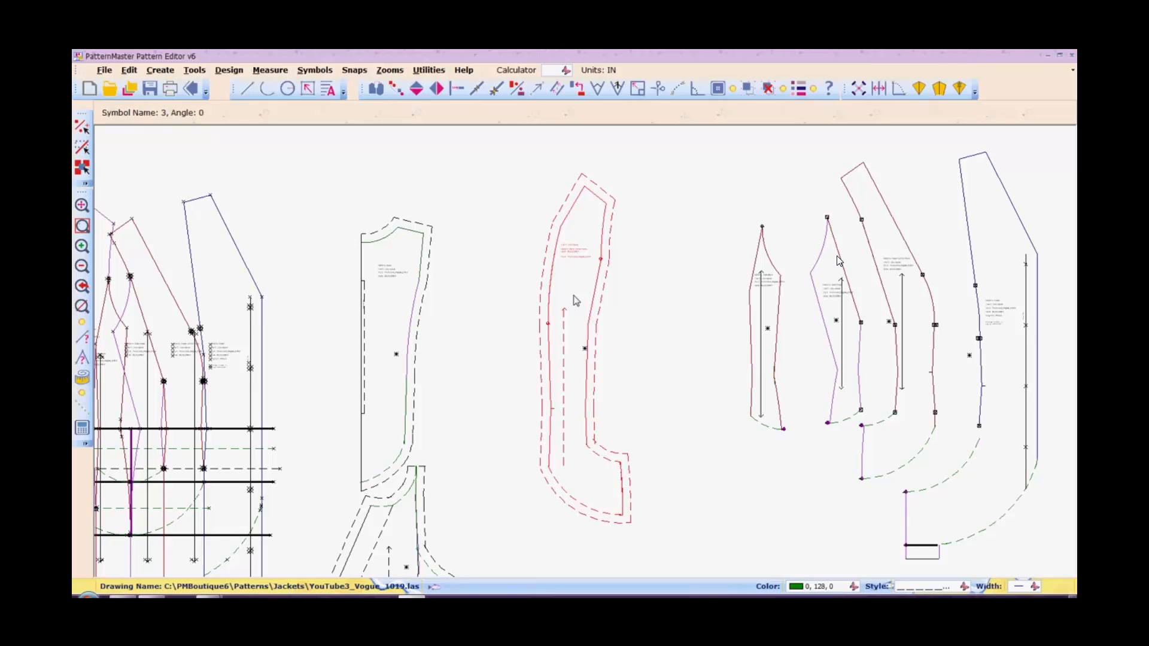
left_click_drag(573, 295, 464, 369)
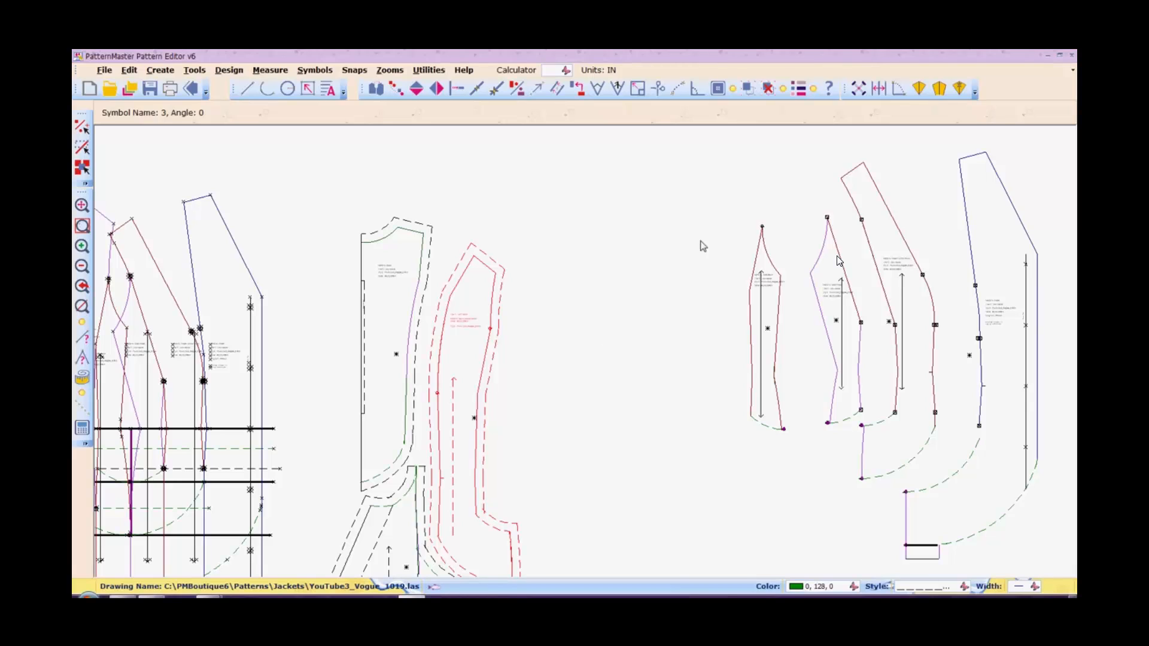
Move the narrow Side Back piece into the empty area beside the finished panels and break apart its outer symbol.
left_click(761, 322)
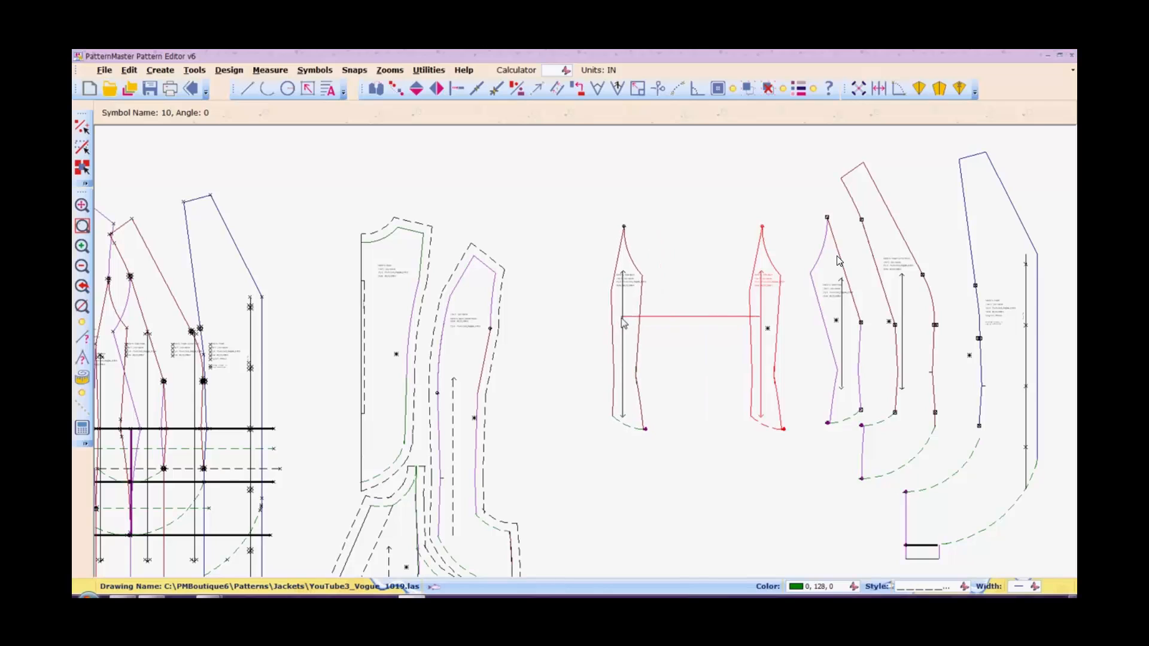
left_click(623, 323)
scroll(622, 317, "up", 3)
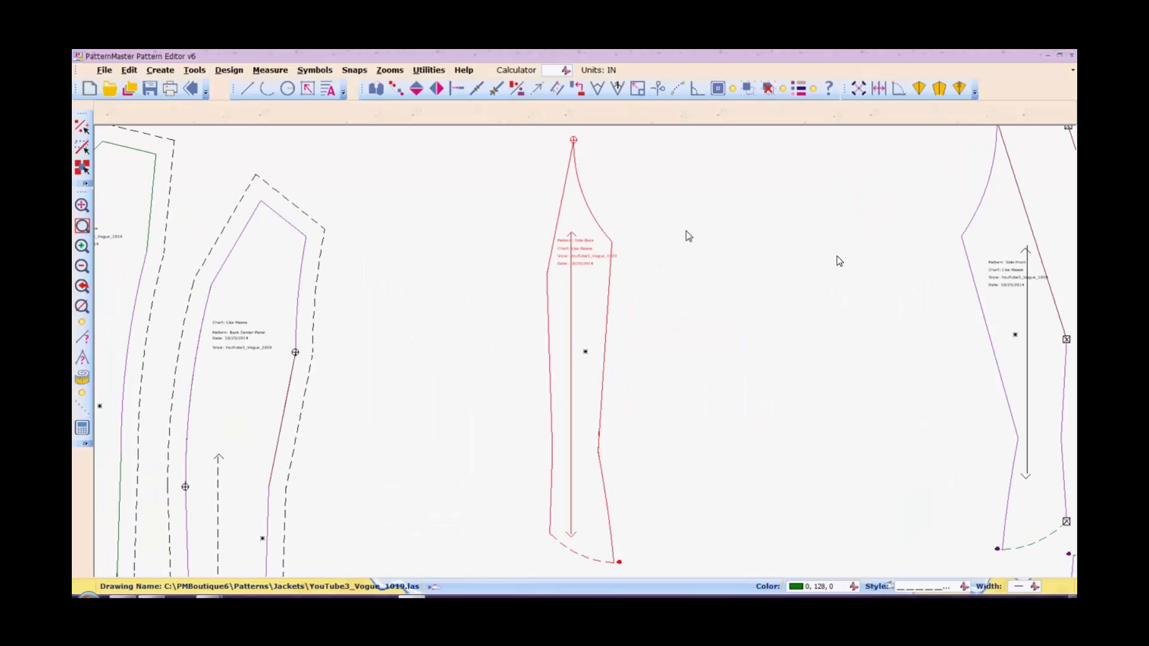
left_click(770, 88)
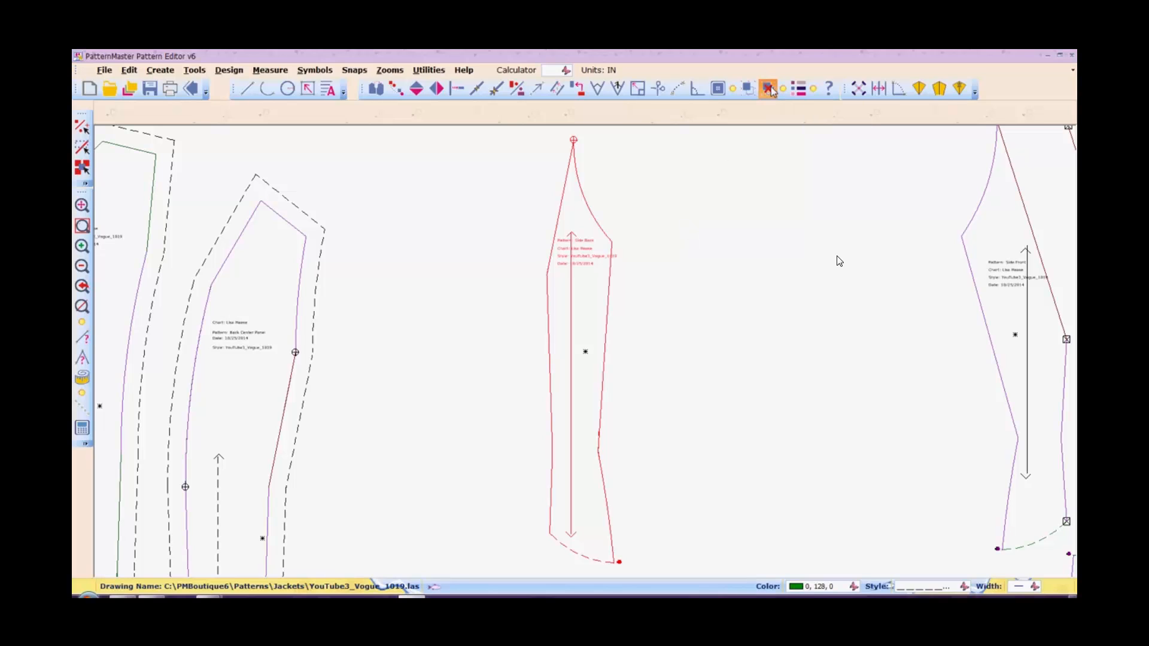
left_click(591, 214)
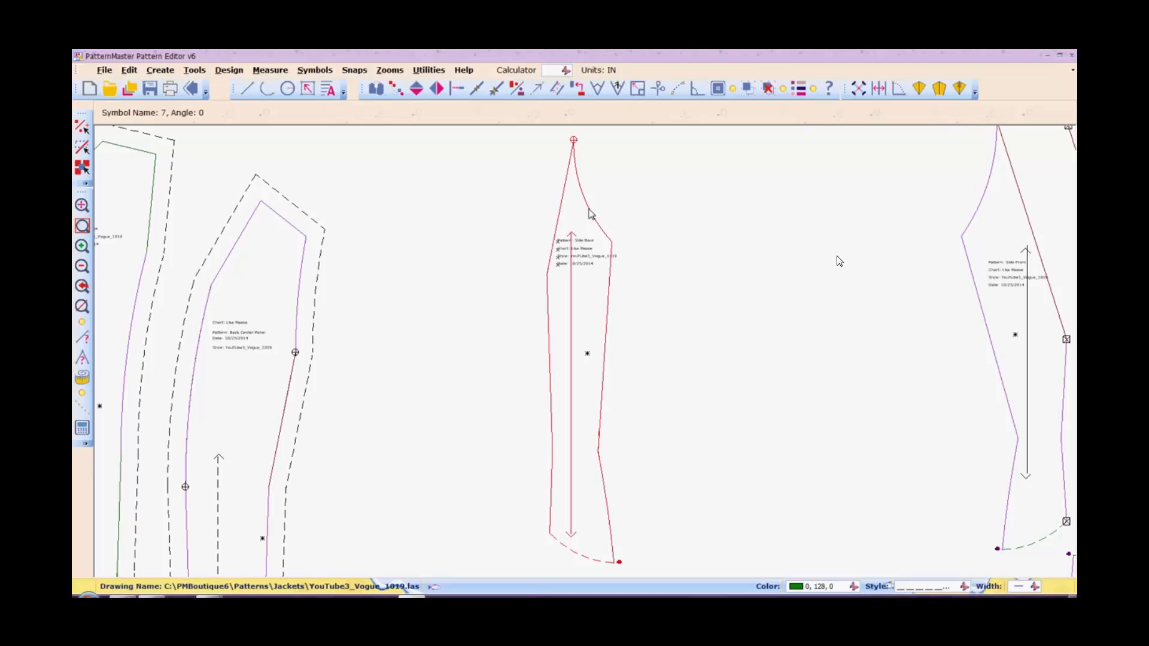
key("o")
key("f")
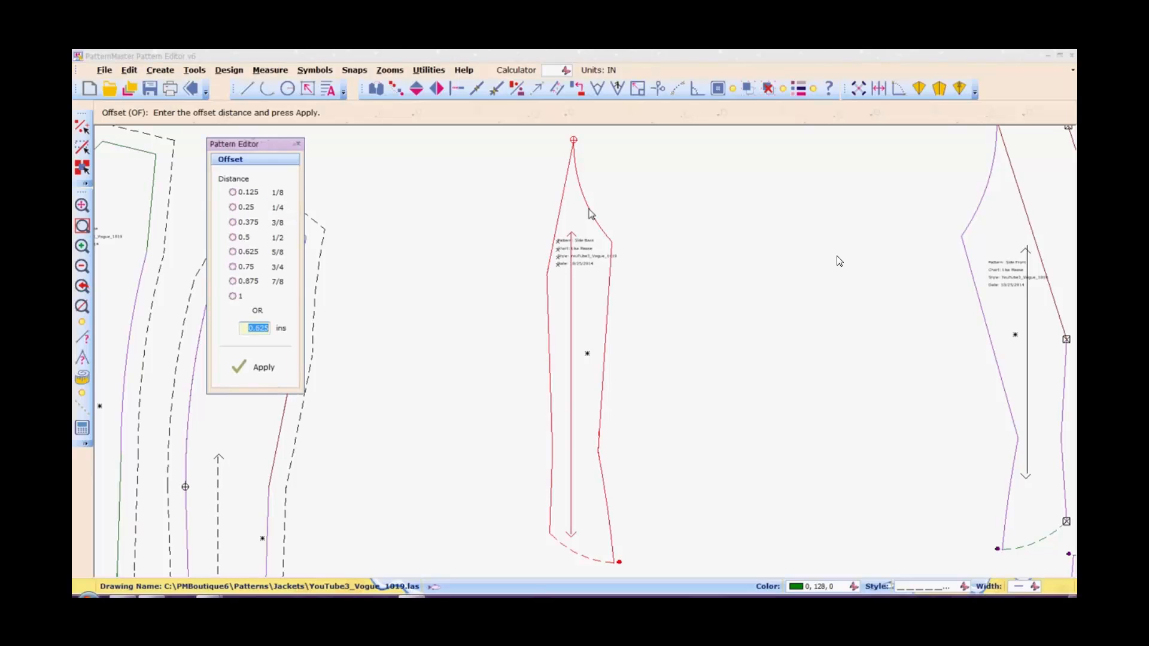
left_click(232, 251)
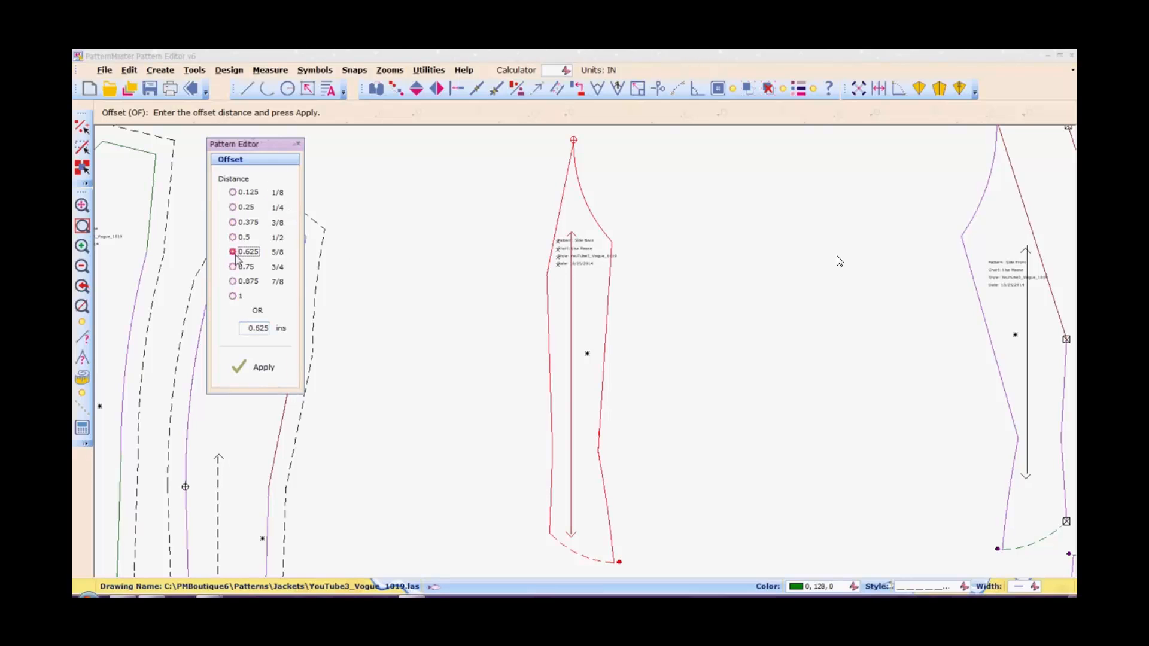
left_click(263, 368)
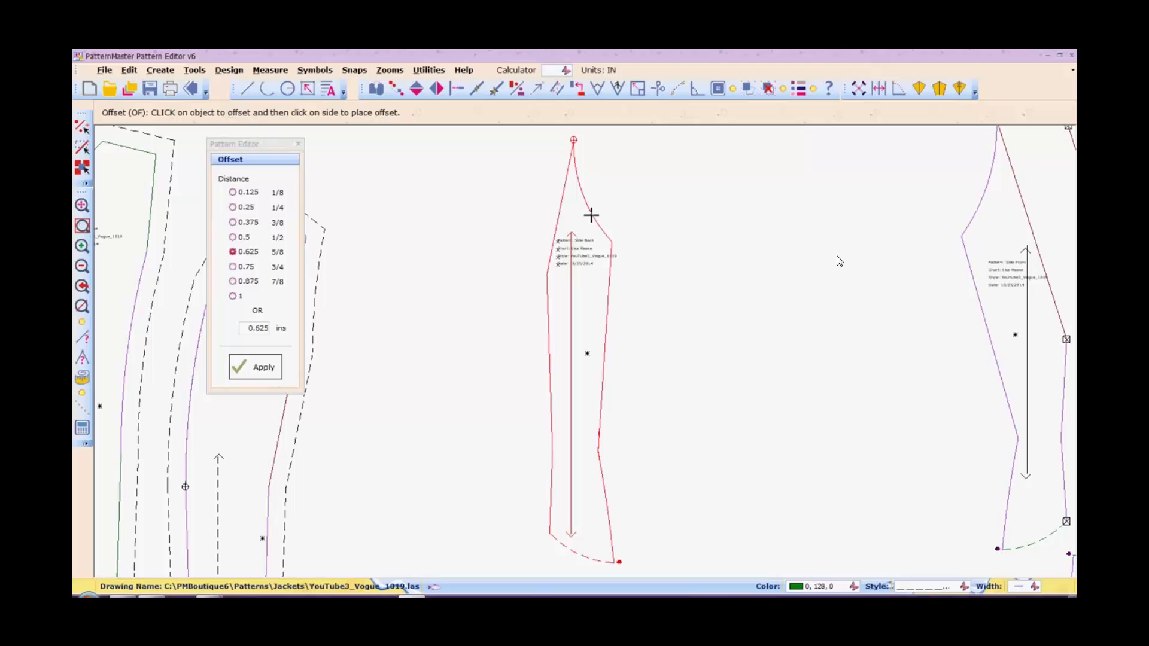
left_click(767, 90)
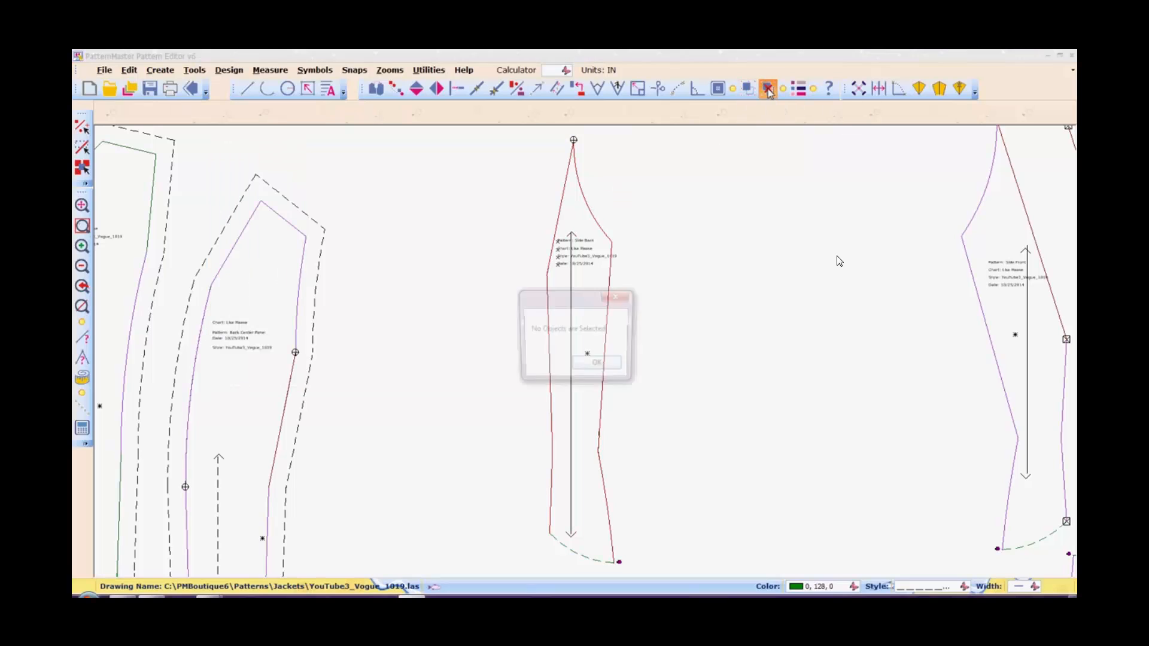
left_click(595, 366)
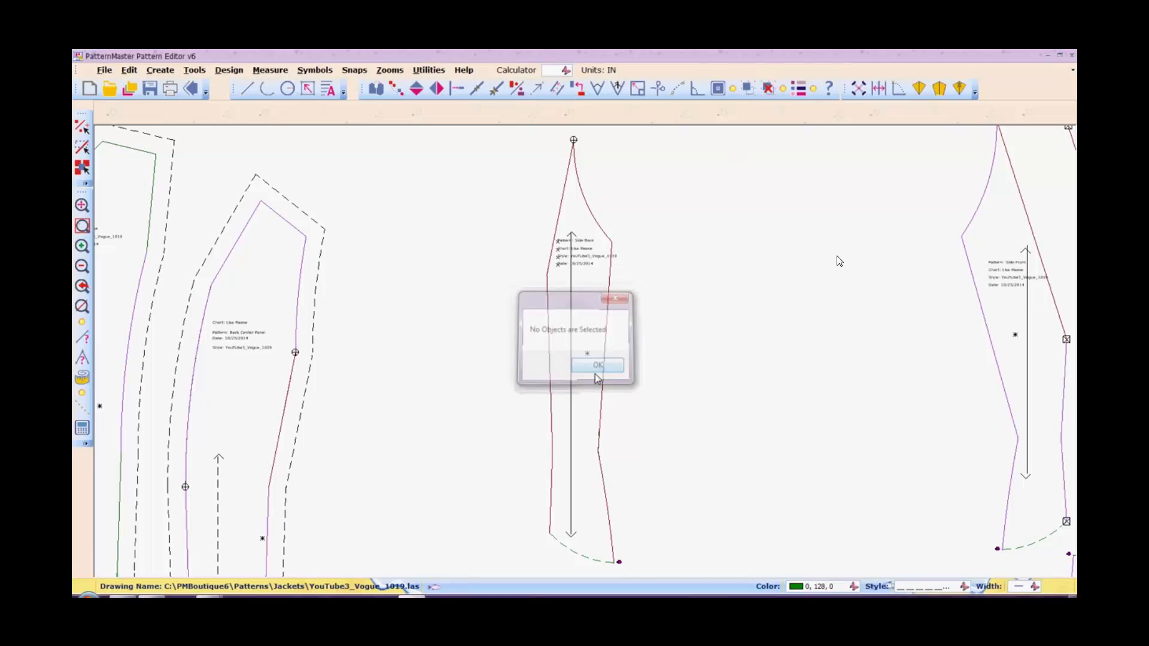
Break apart the Side Back piece's remaining inner symbol and offset its upper armhole curve outward by 0.625 inches.
left_click(584, 357)
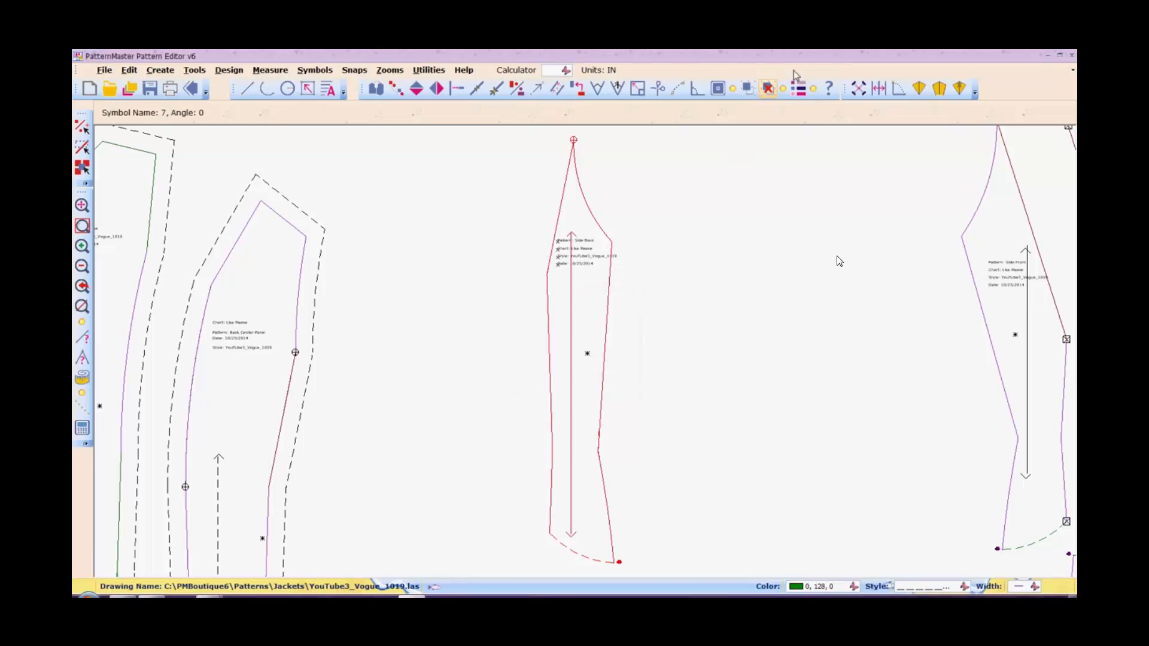
left_click(767, 89)
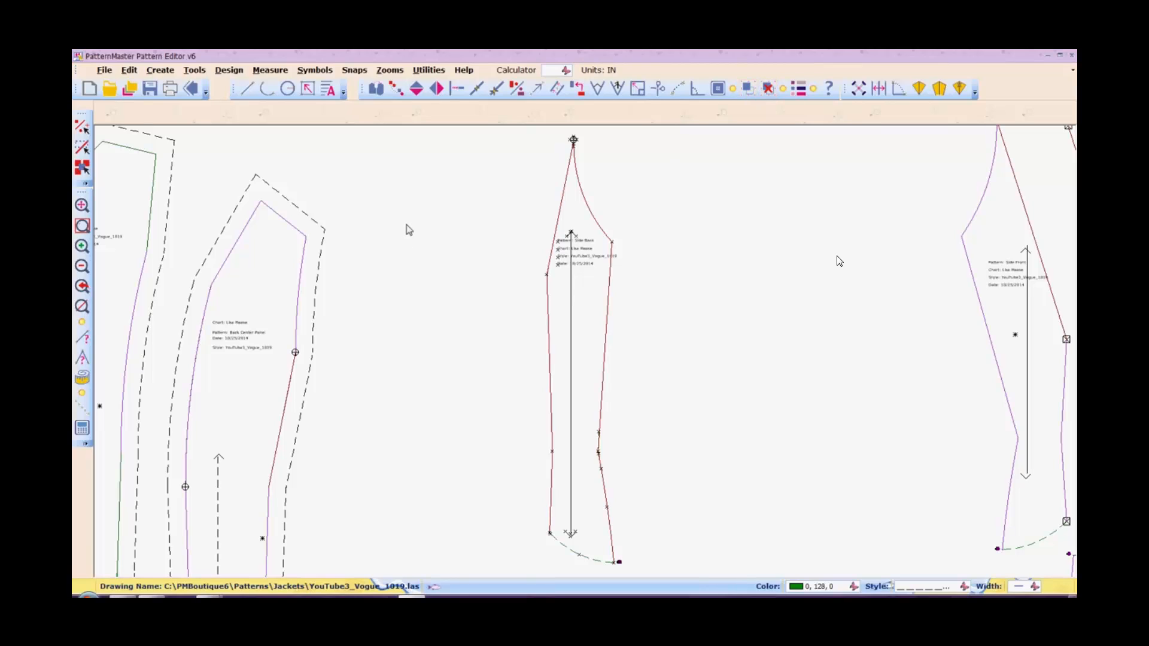
key("o")
key("f")
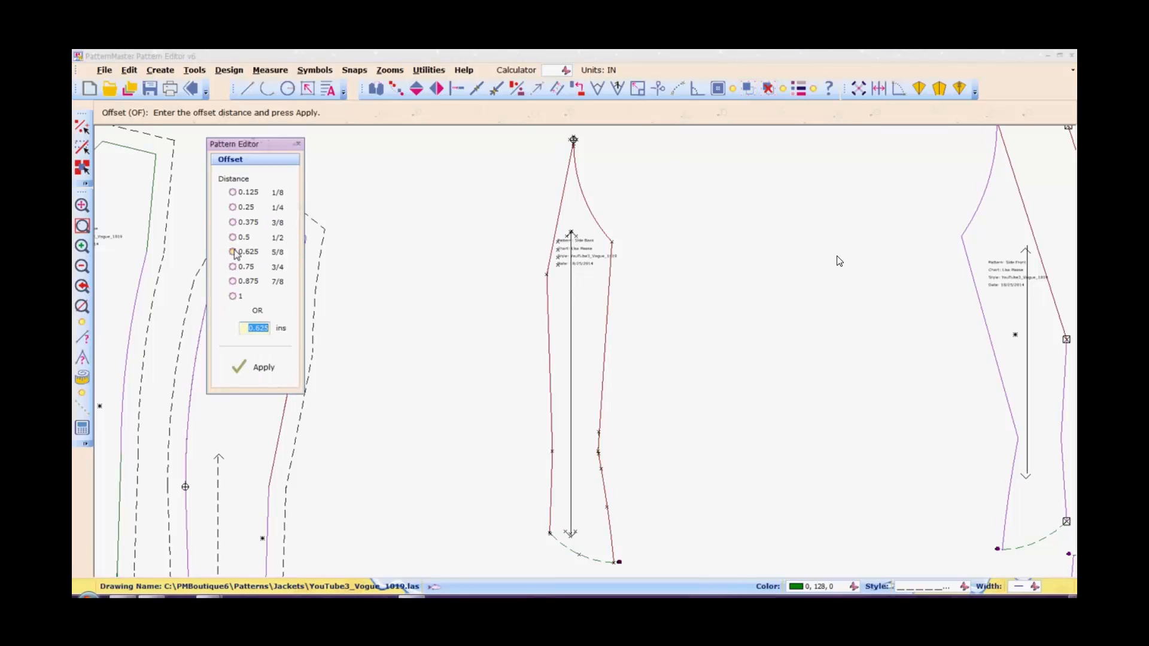
left_click(234, 252)
left_click(278, 368)
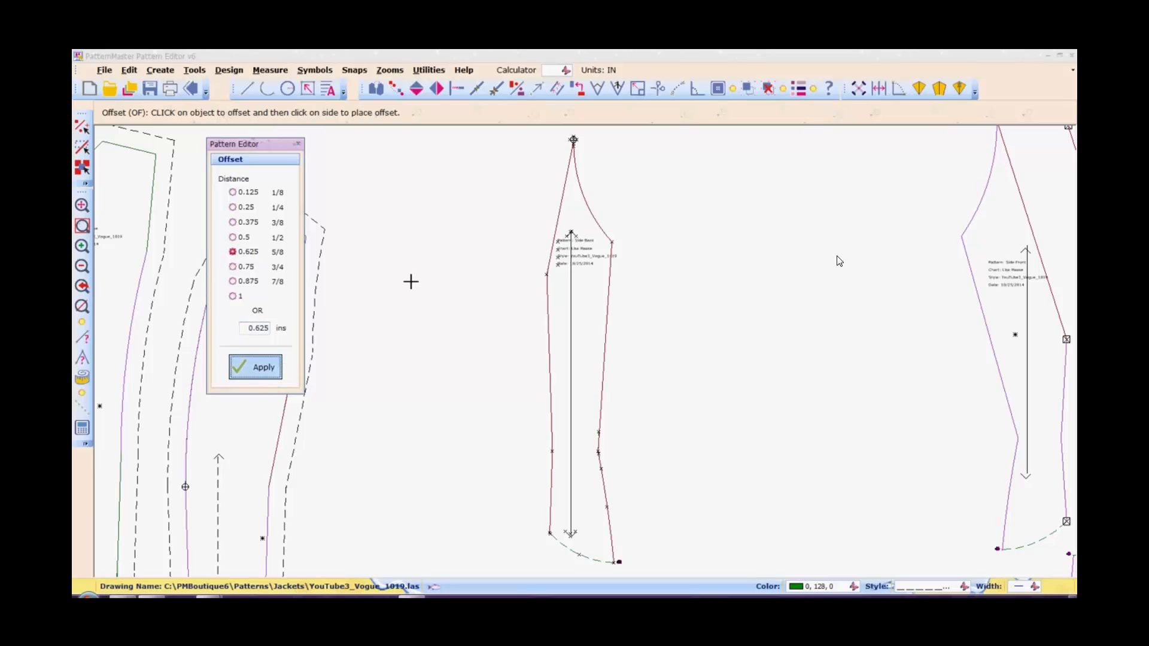
left_click(580, 185)
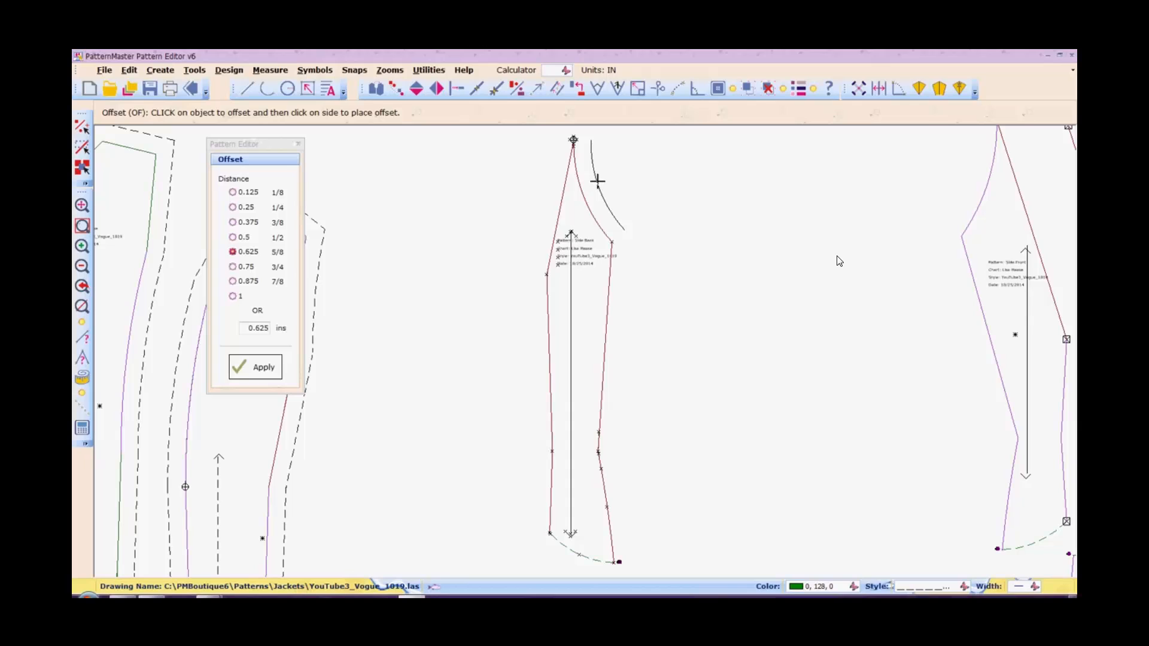
left_click(597, 181)
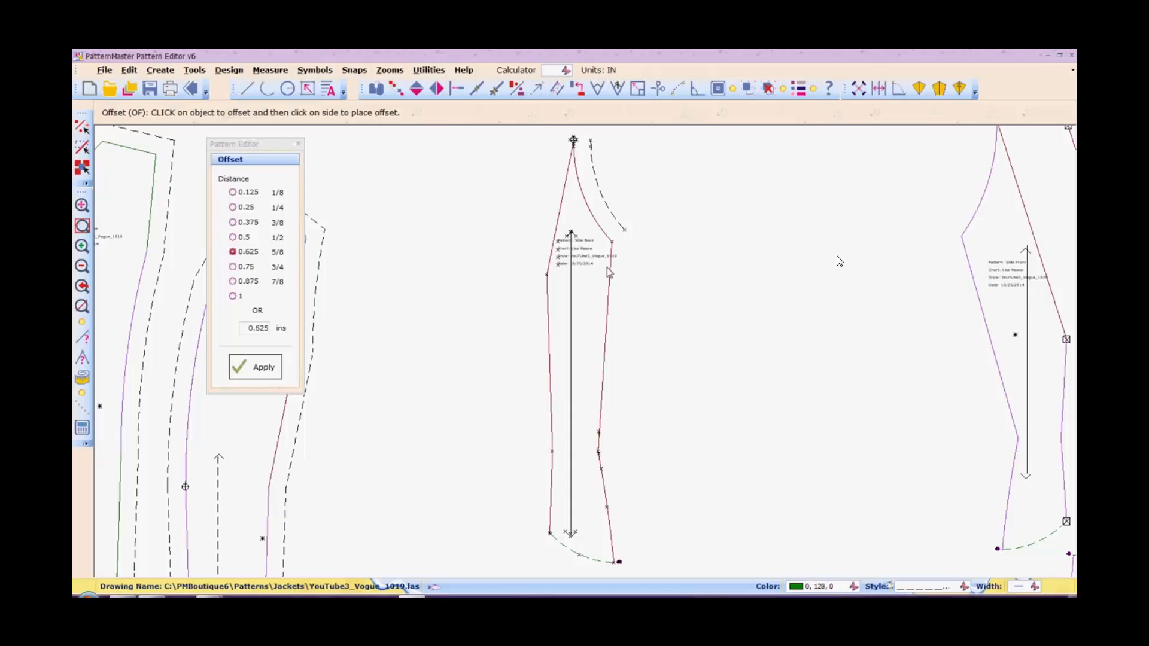
Offset the upper and lower segments of the Side Back piece's long edge below the armhole outward by 0.625 inches.
left_click(609, 297)
left_click(626, 293)
left_click(609, 519)
left_click(626, 520)
Offset the Side Back piece's hem curve and the bottom segment of its left long edge outward by 0.625 inches.
left_click(591, 558)
left_click(590, 564)
left_click(551, 508)
left_click(530, 510)
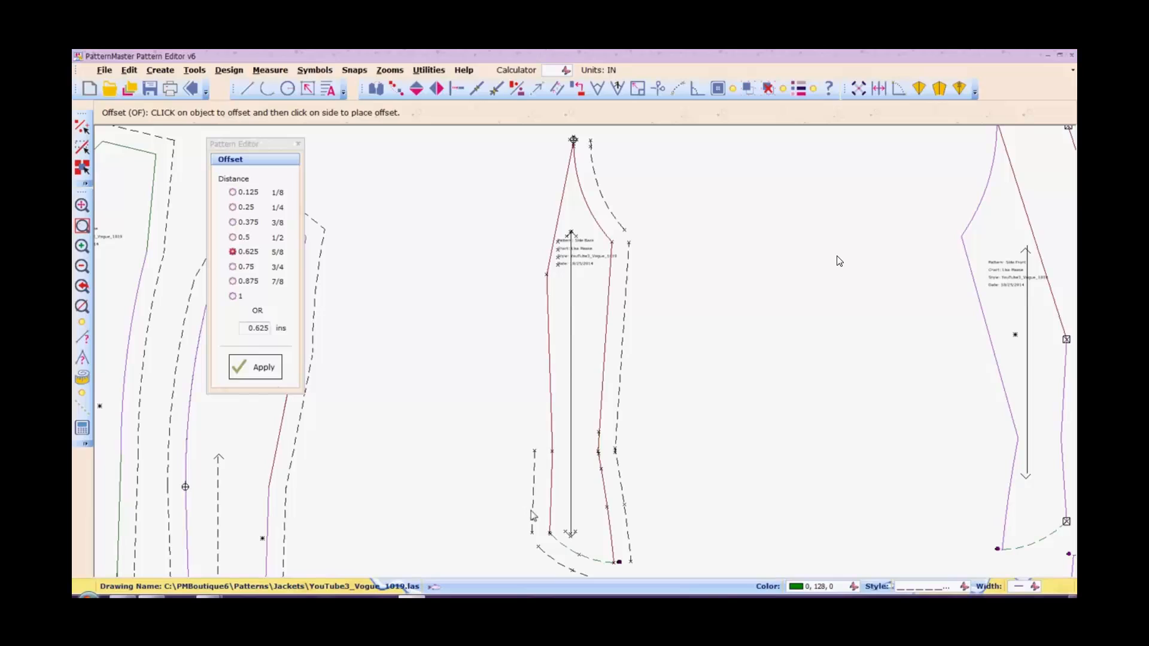
Offset the middle and upper segments of the Side Back piece's left long edge outward by 0.625 inches.
left_click(550, 375)
left_click(513, 391)
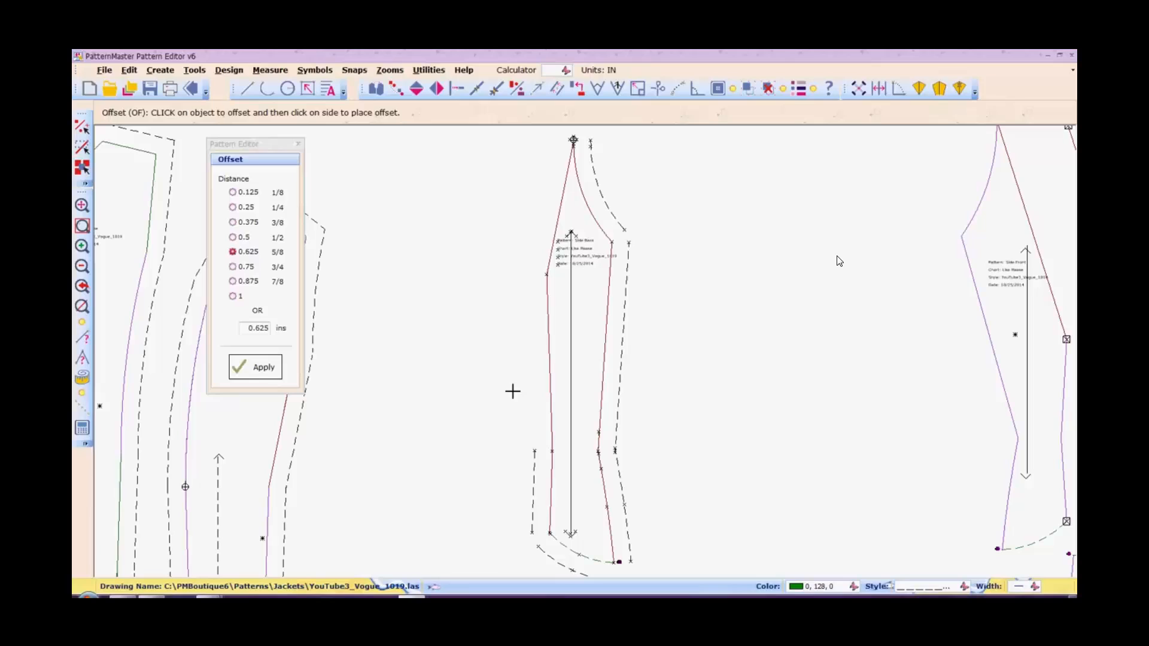
left_click(548, 362)
left_click(521, 372)
left_click(557, 218)
left_click(541, 220)
key("Escape")
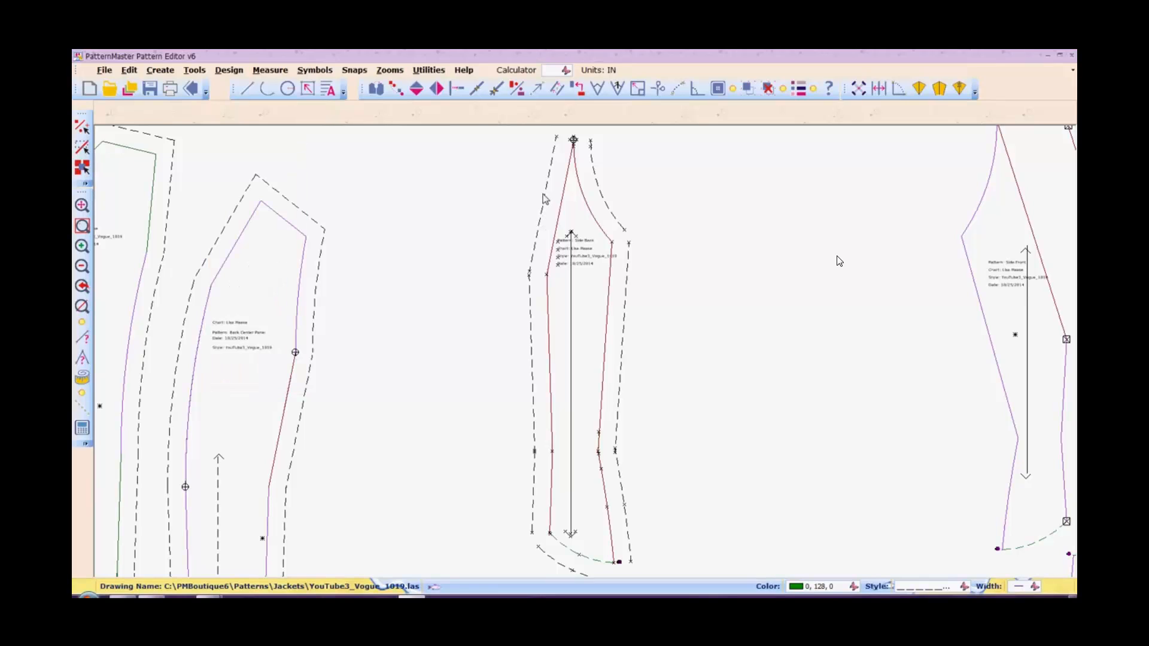
Try to extend the upper left seam allowance to meet the armhole allowance above the Side Back piece's tip using Intersect.
key("i")
key("n")
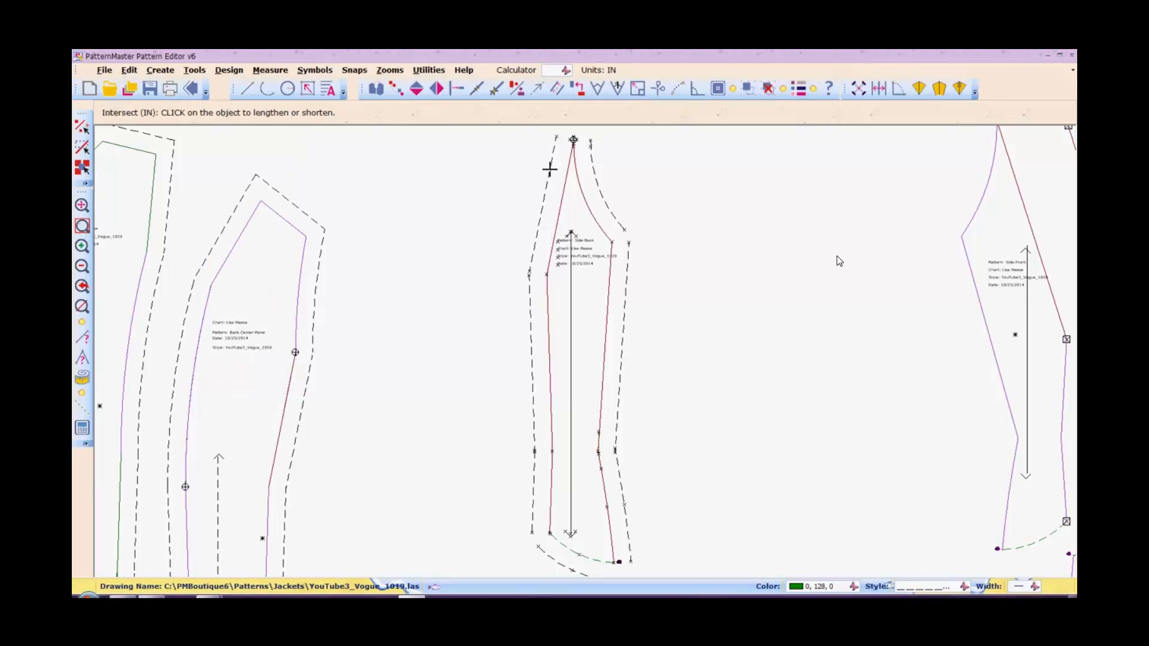
left_click(550, 168)
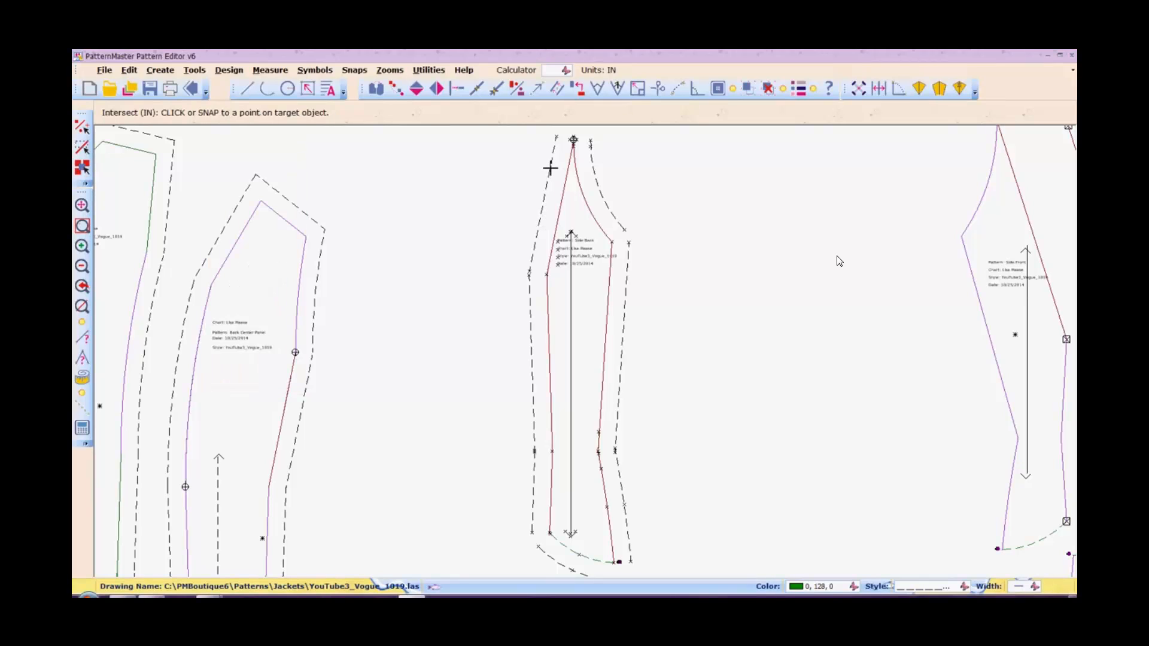
left_click(592, 164)
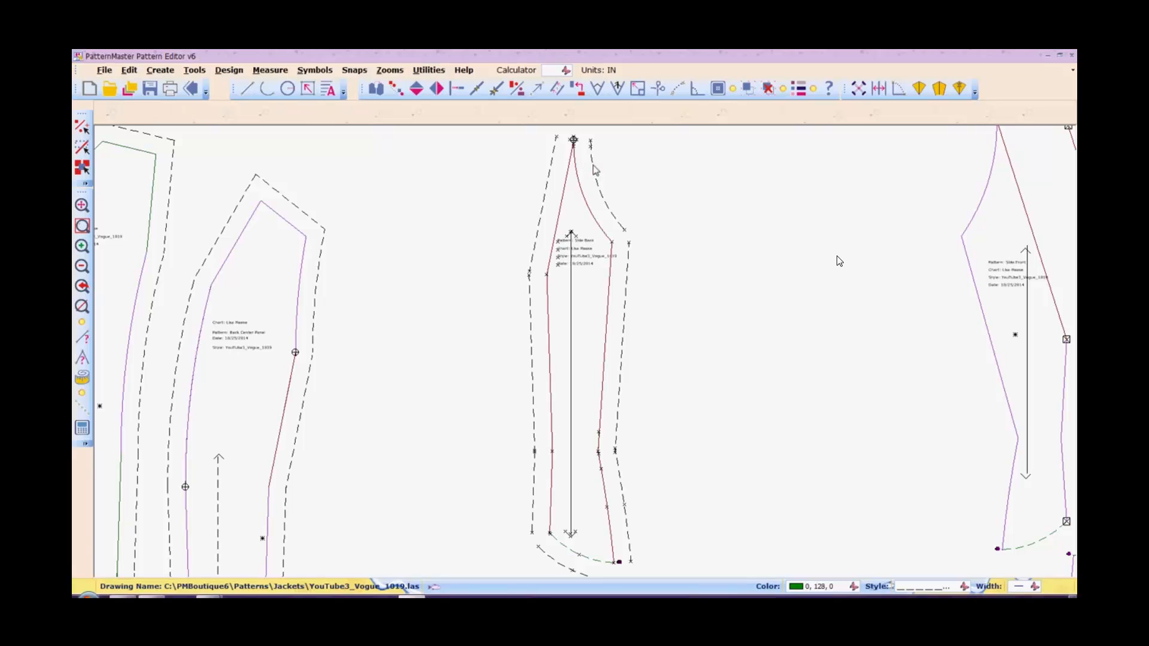
Intersect the armhole and right side seam allowances to close the underarm corner of the Side Back piece.
key("i")
key("n")
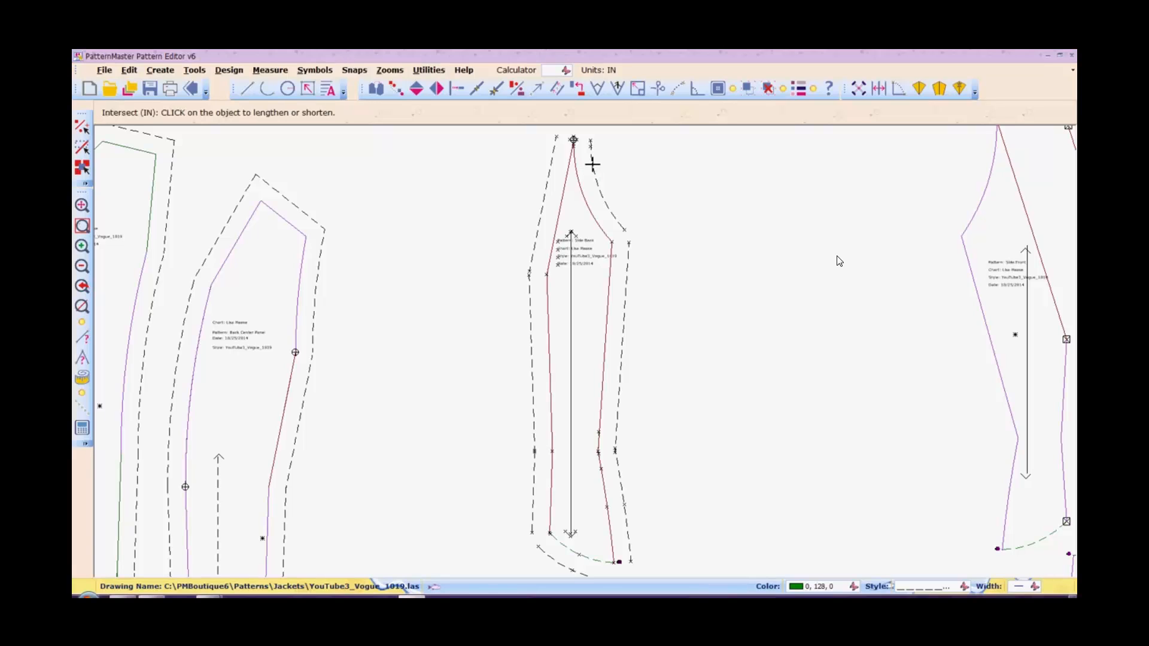
left_click(619, 224)
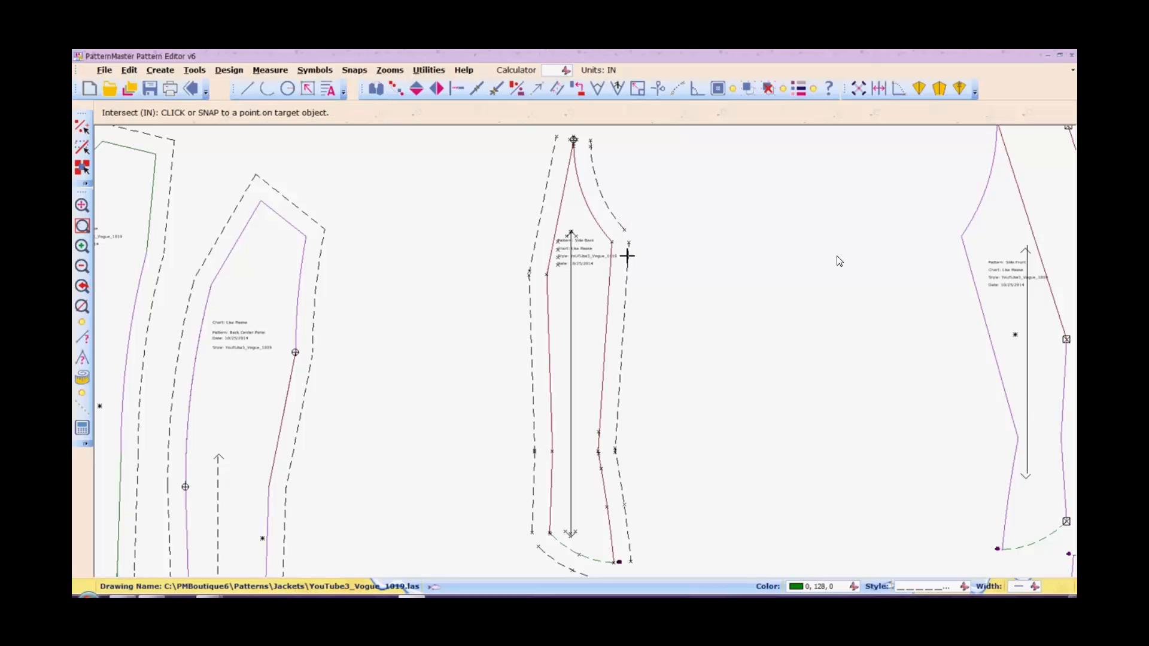
left_click(630, 257)
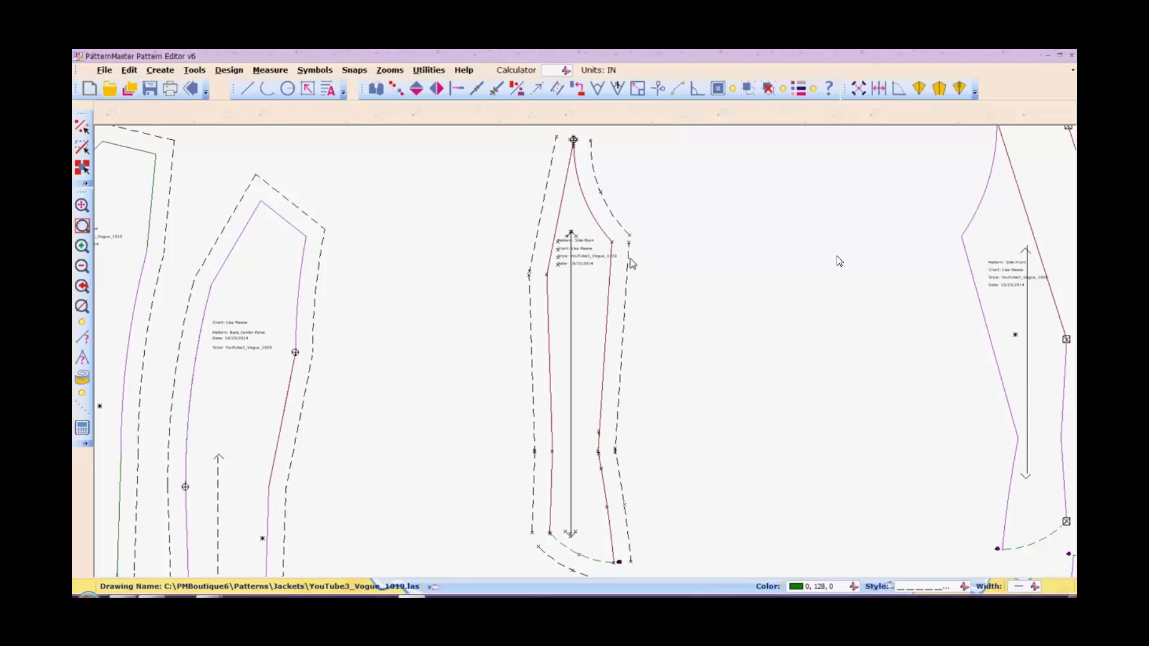
key("i")
key("n")
left_click(627, 258)
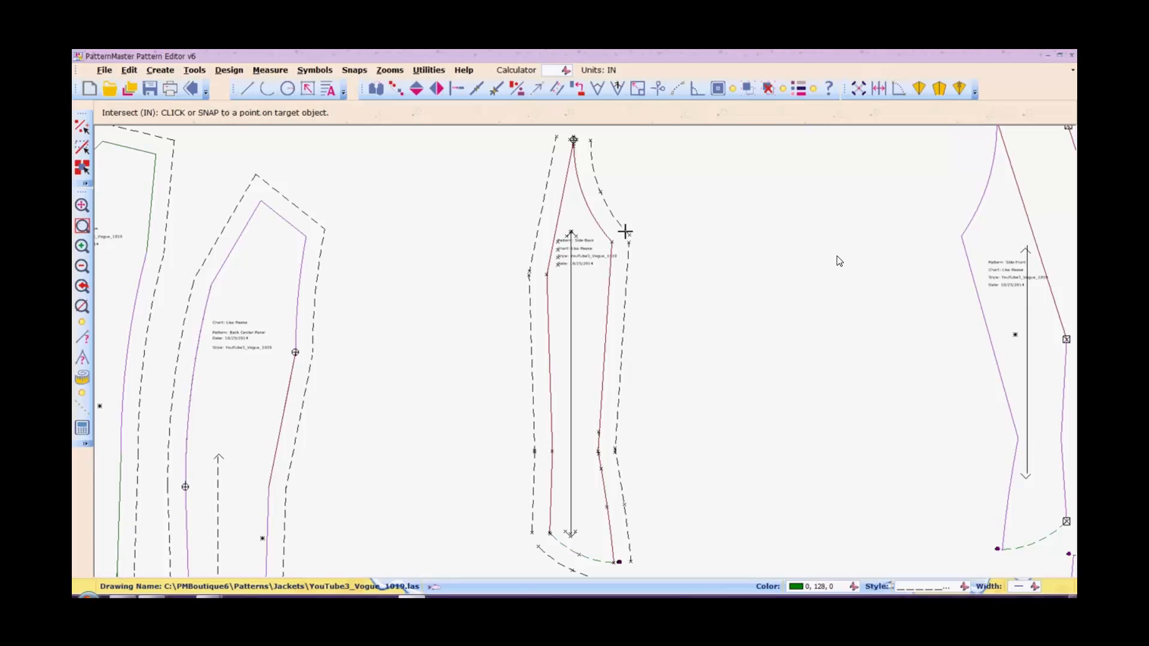
left_click(625, 232)
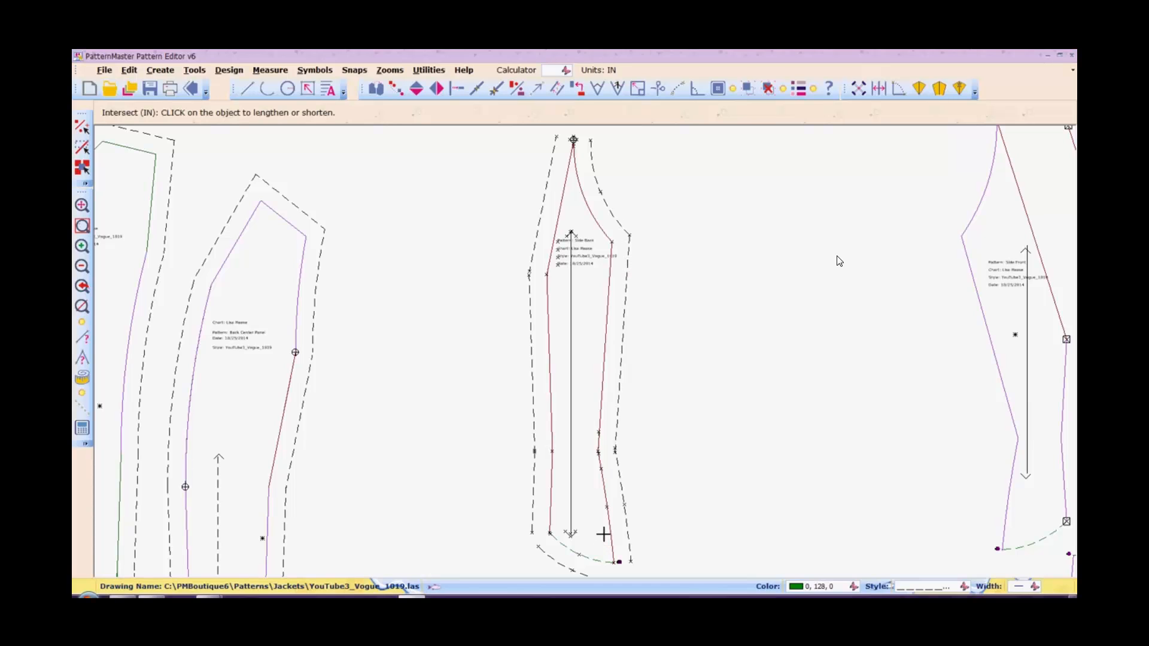
Extend the right side and hem seam allowances to meet each other at the Side Back piece's lower right corner.
left_click(83, 266)
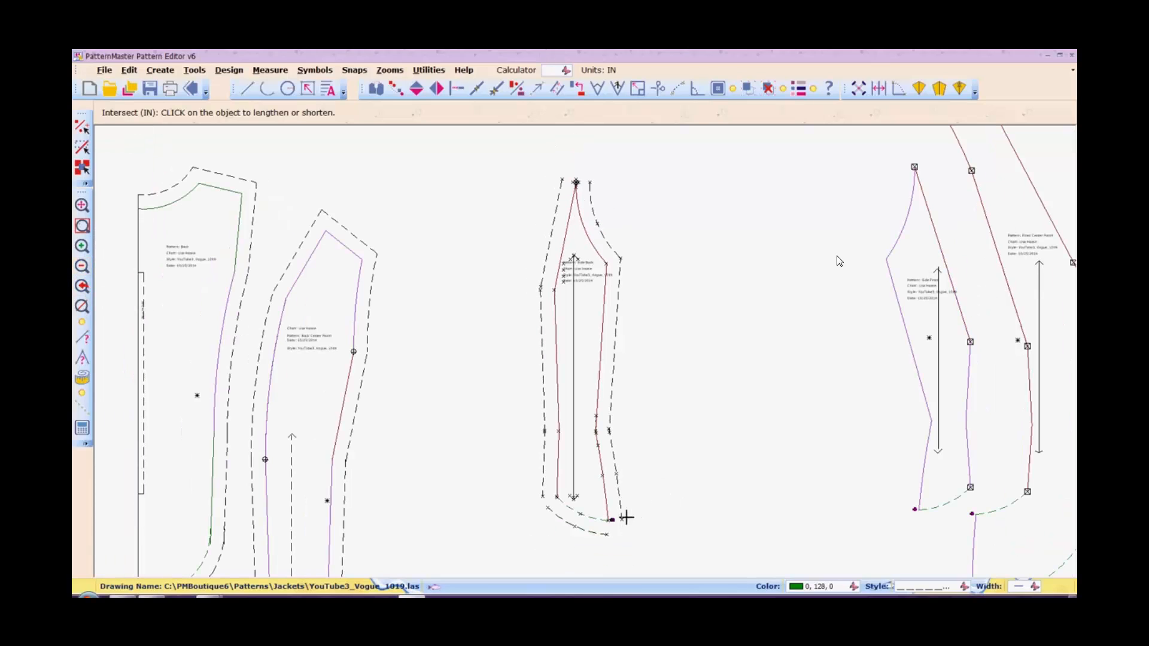
left_click(621, 513)
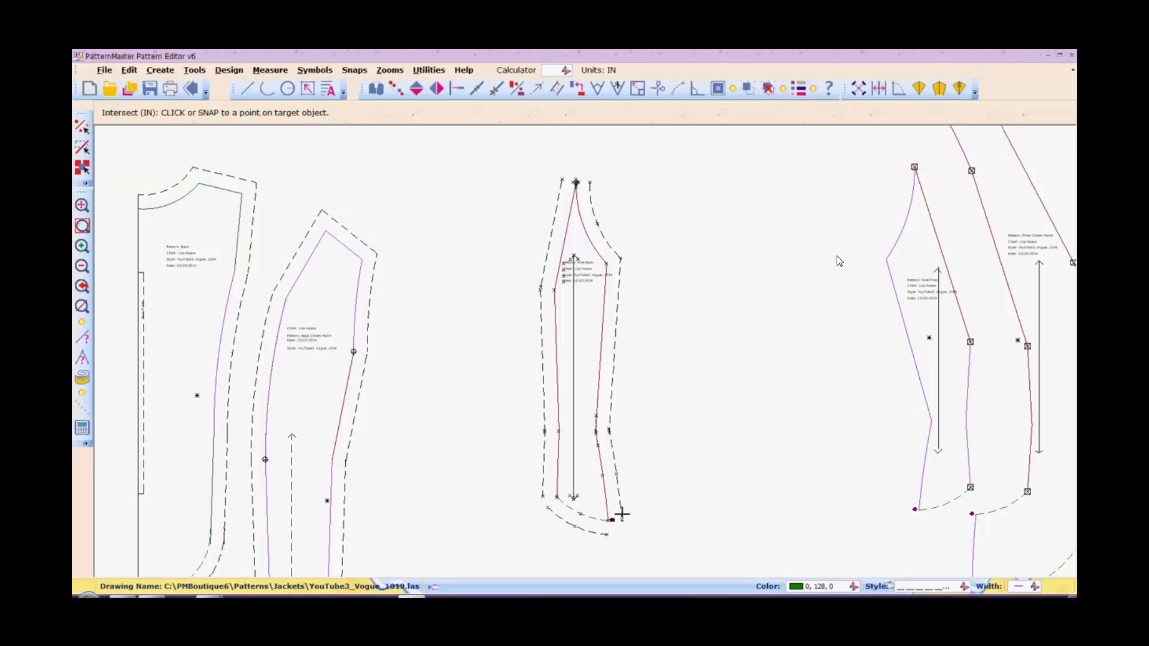
left_click(598, 535)
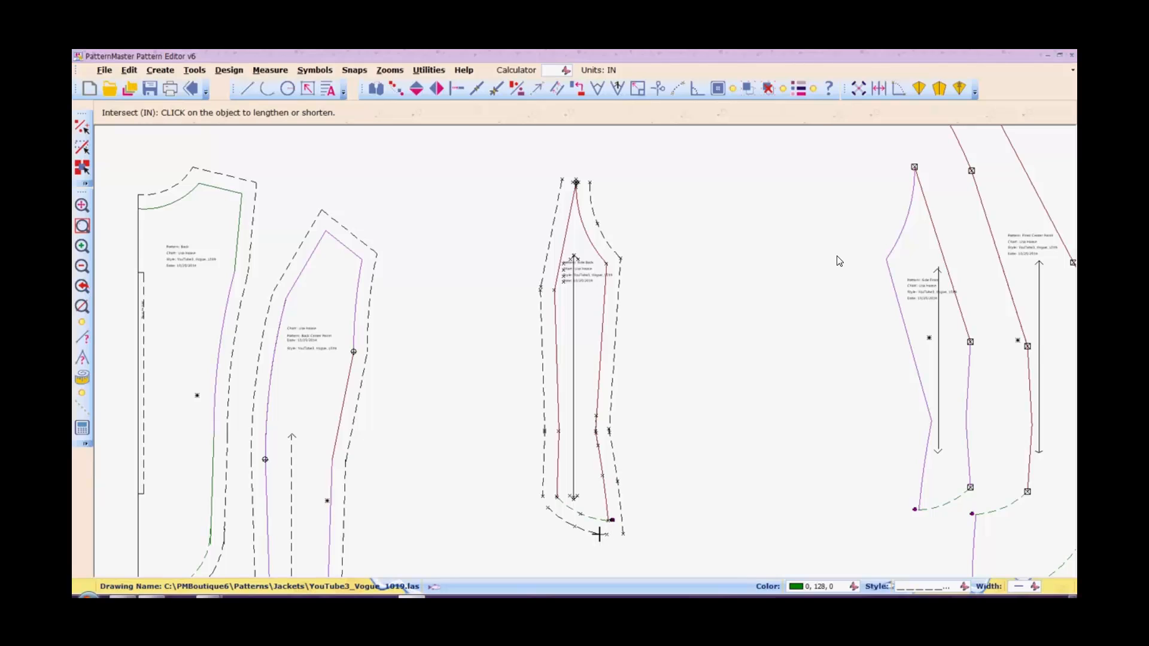
left_click(622, 528)
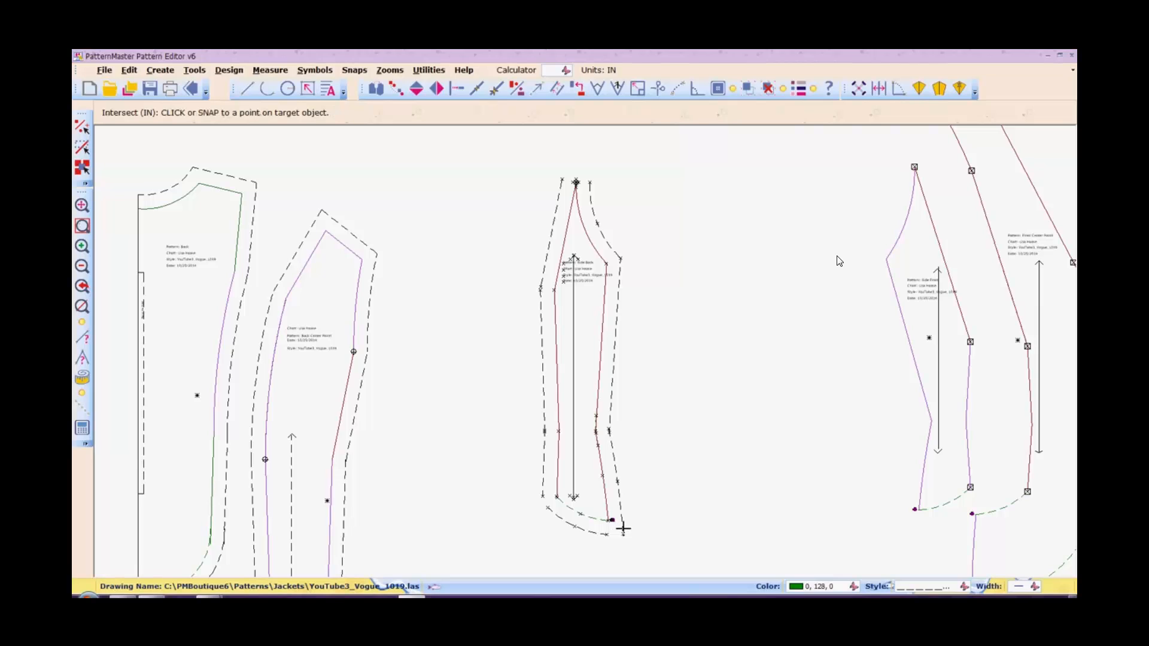
left_click(623, 528)
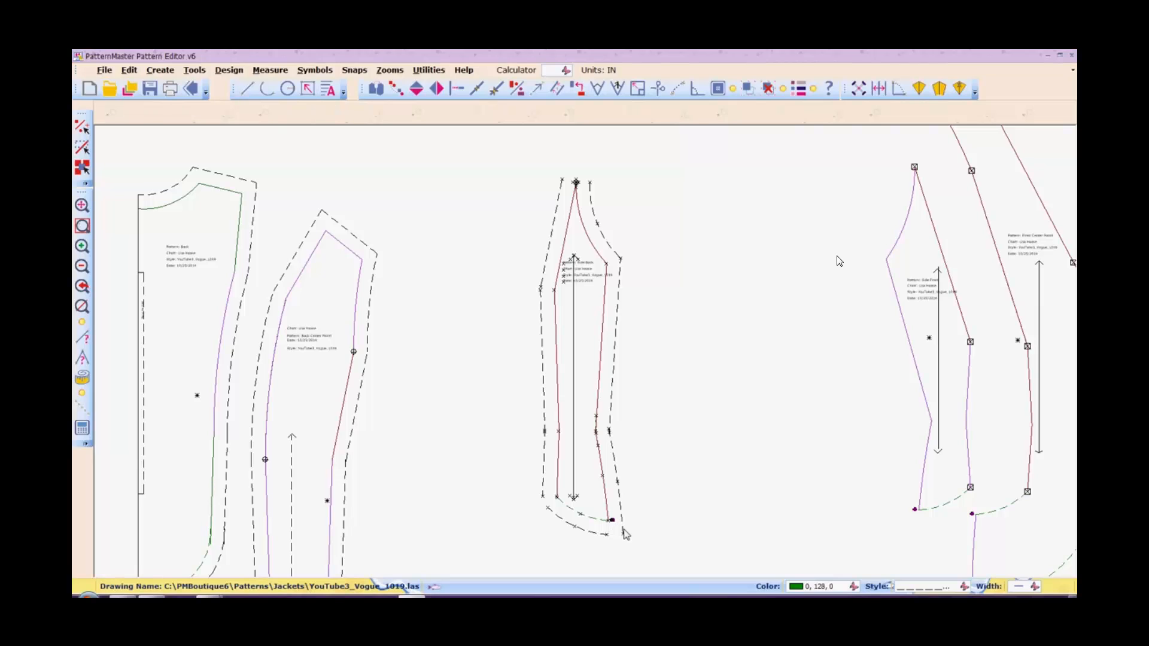
left_click(600, 534)
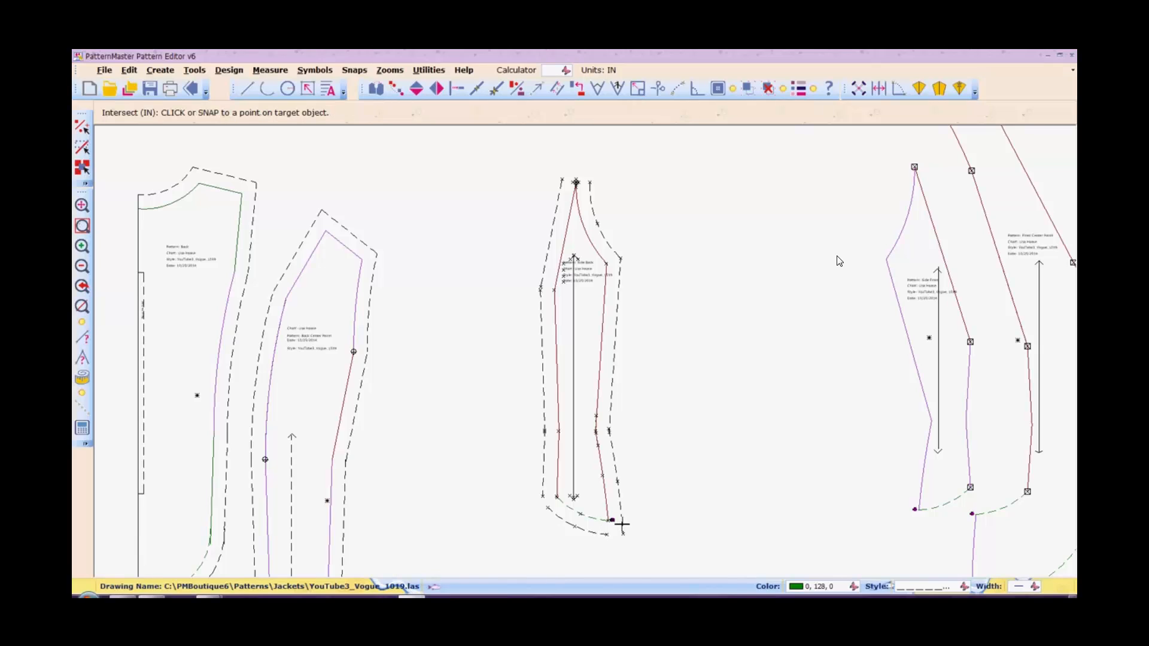
left_click(623, 525)
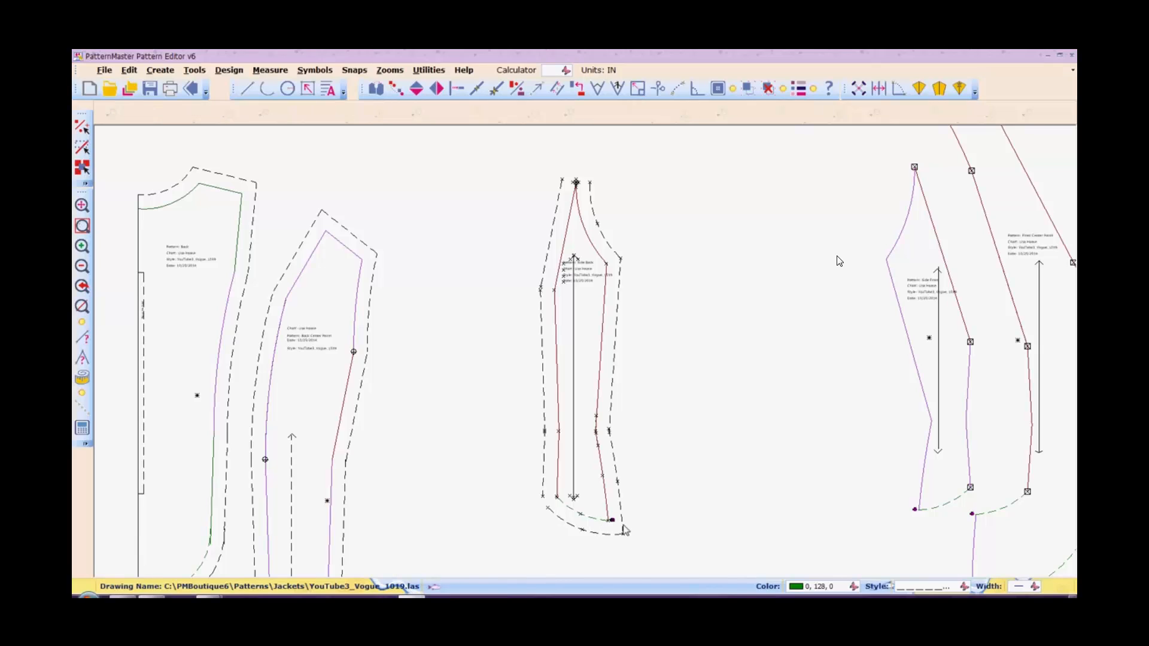
Intersect the hem allowance with the left long edge's allowance to close the Side Back piece's lower left corner.
right_click(623, 526)
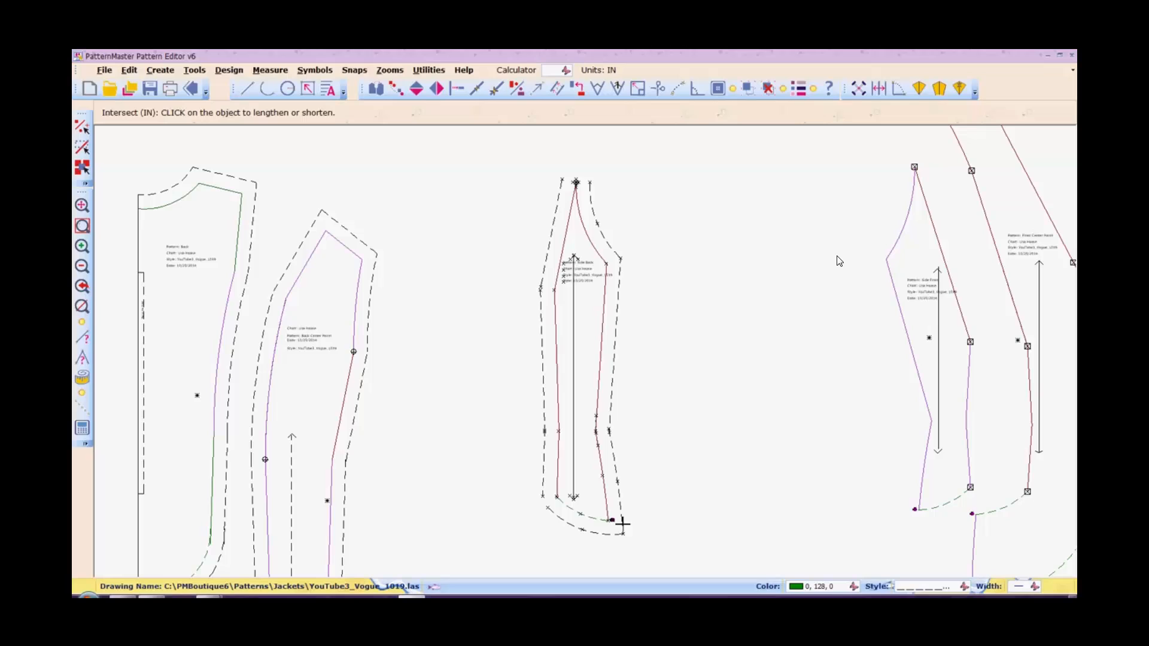
left_click(567, 522)
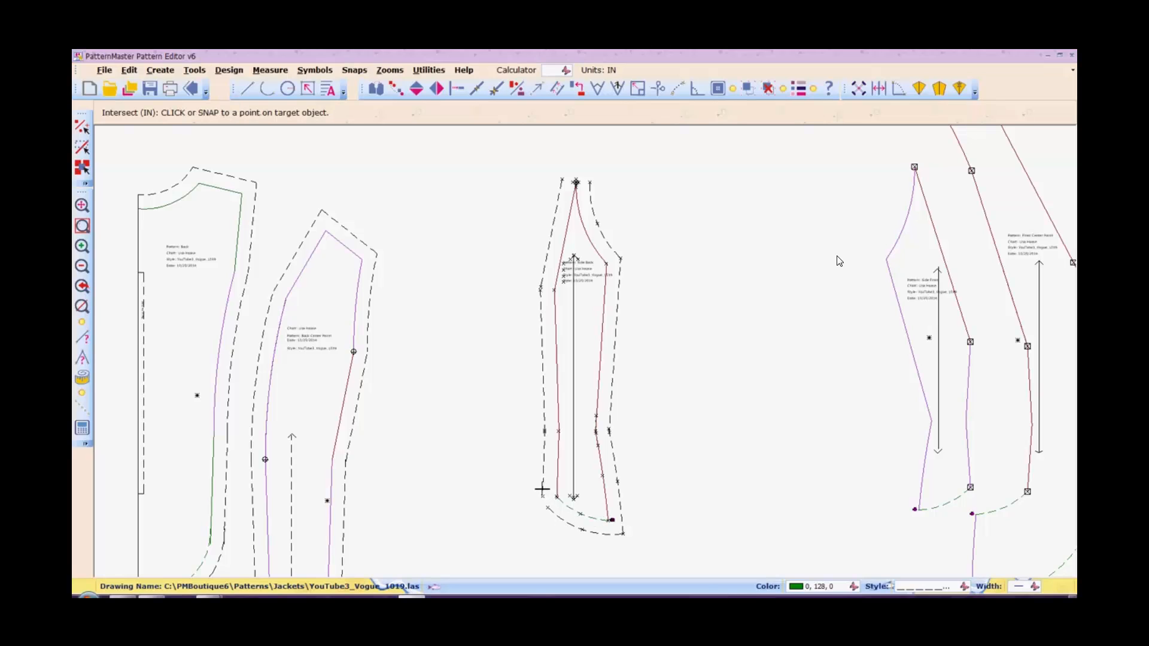
left_click(542, 489)
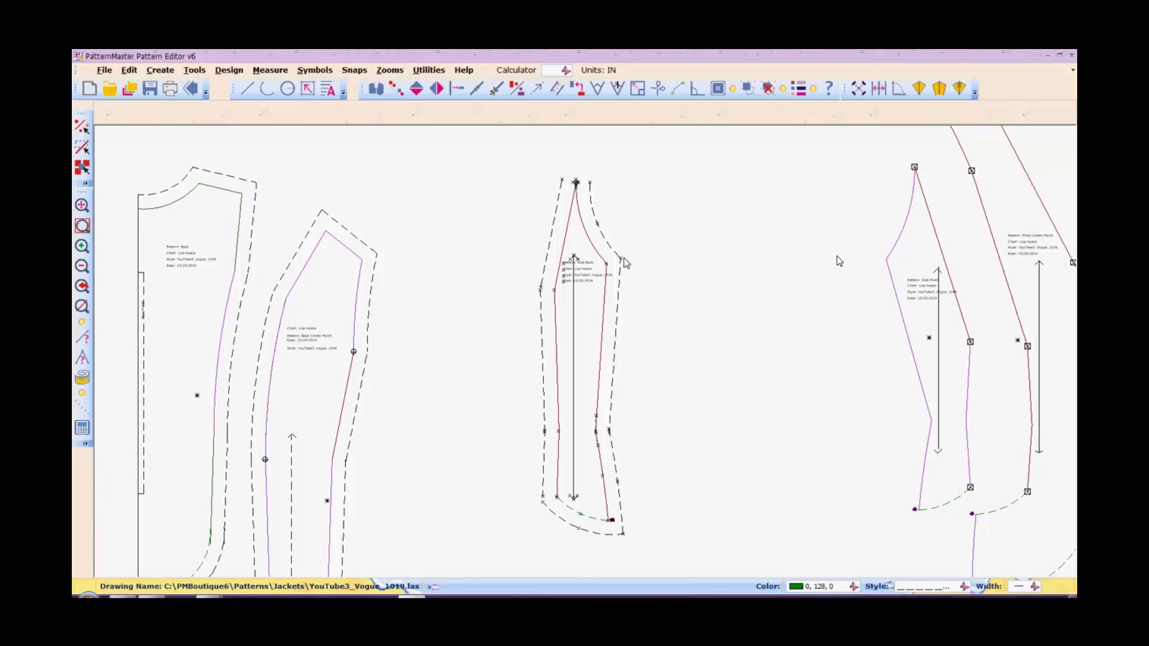
Draw a line joining the upper ends of the armhole and left edge seam allowances across the Side Back piece's tip.
key("i")
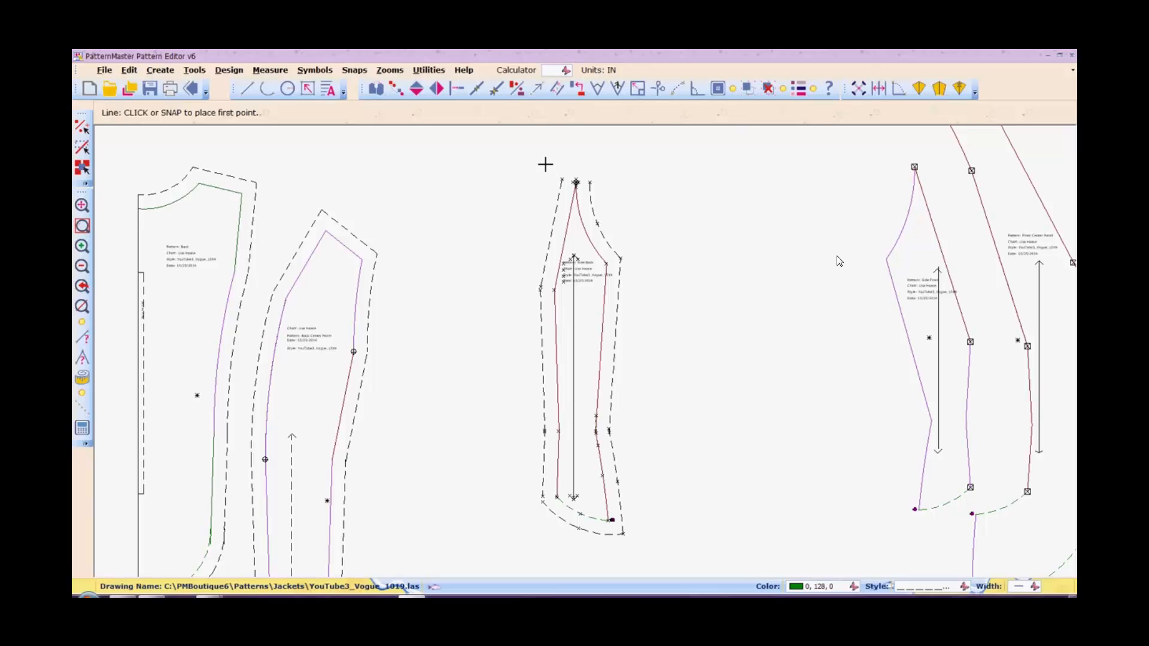
key("z")
key("w")
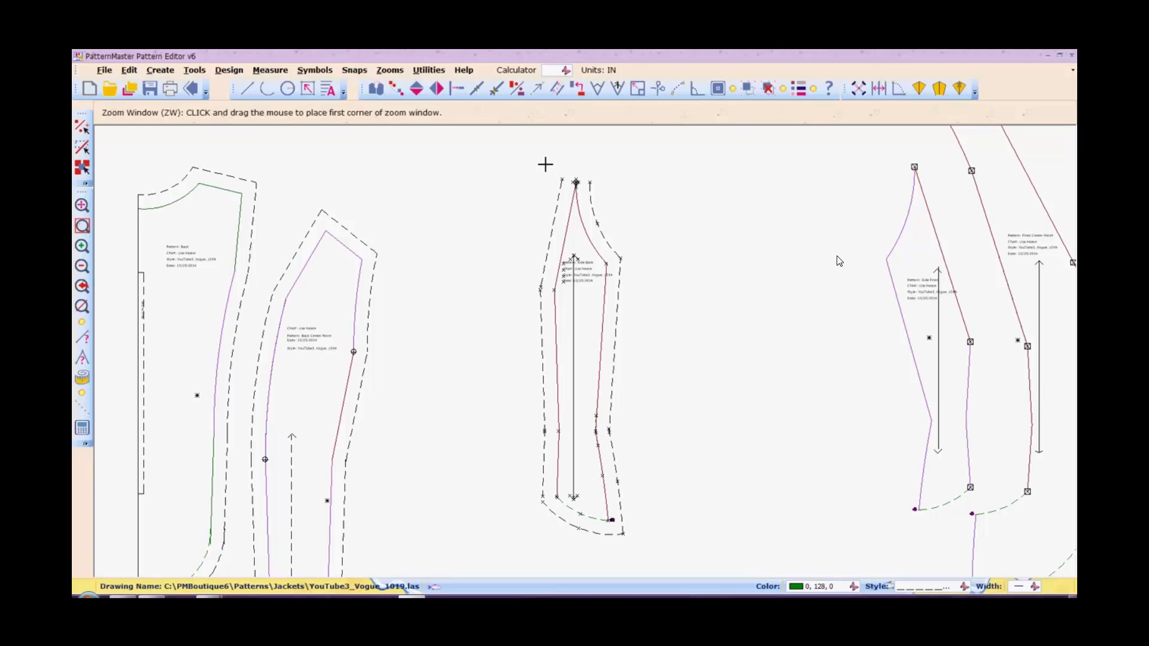
left_click_drag(534, 161, 639, 243)
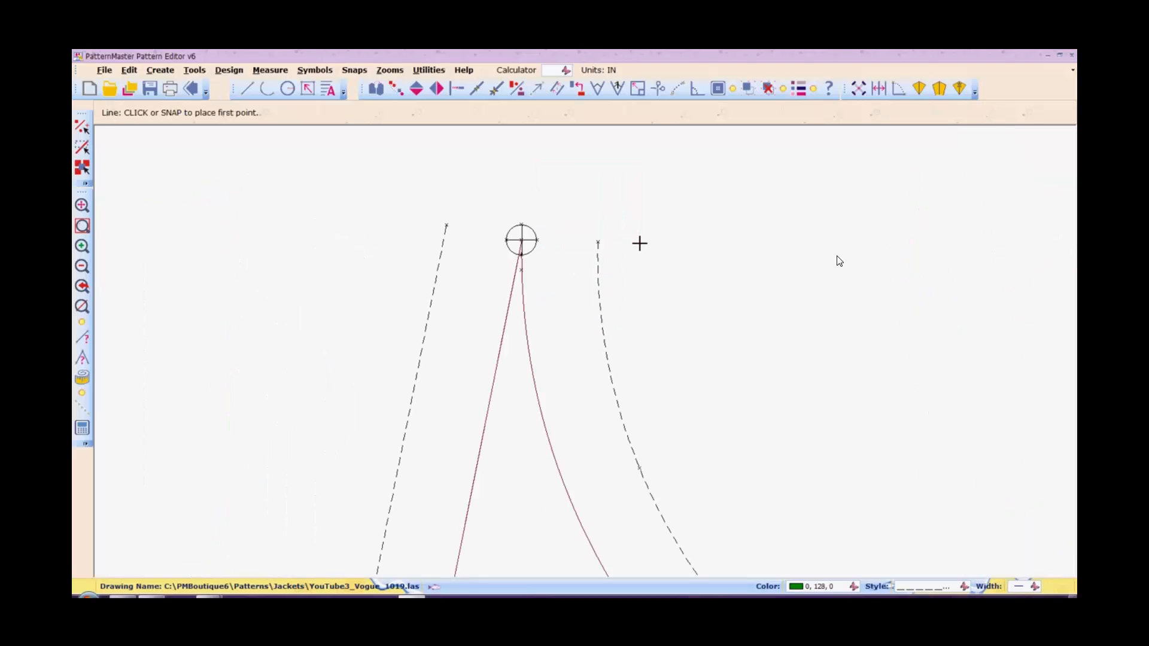
left_click(598, 241)
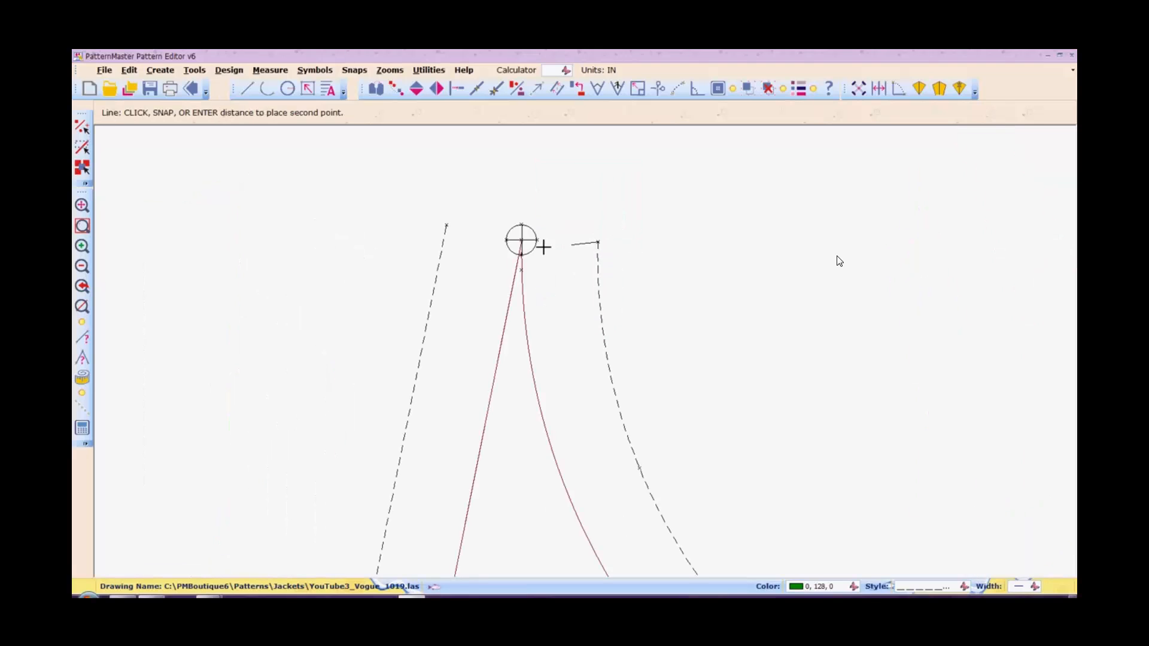
left_click(445, 224)
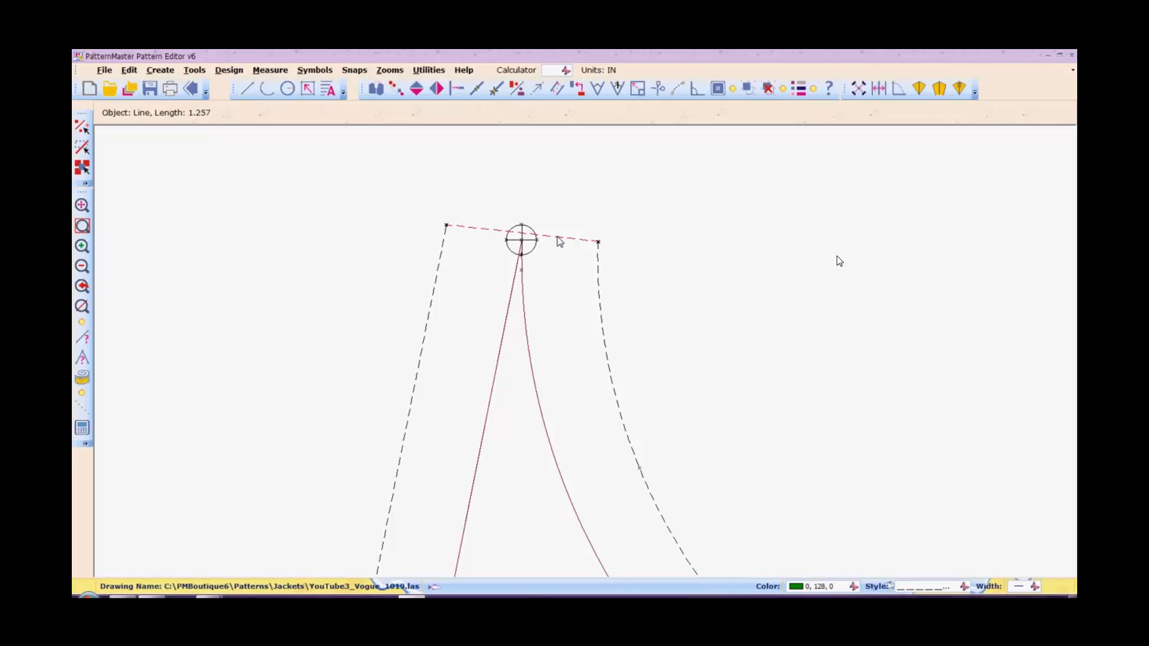
Move the joining line above the Side Back piece's tip and measure its distance from the tip.
left_click_drag(560, 242, 566, 191)
key("m")
key("s")
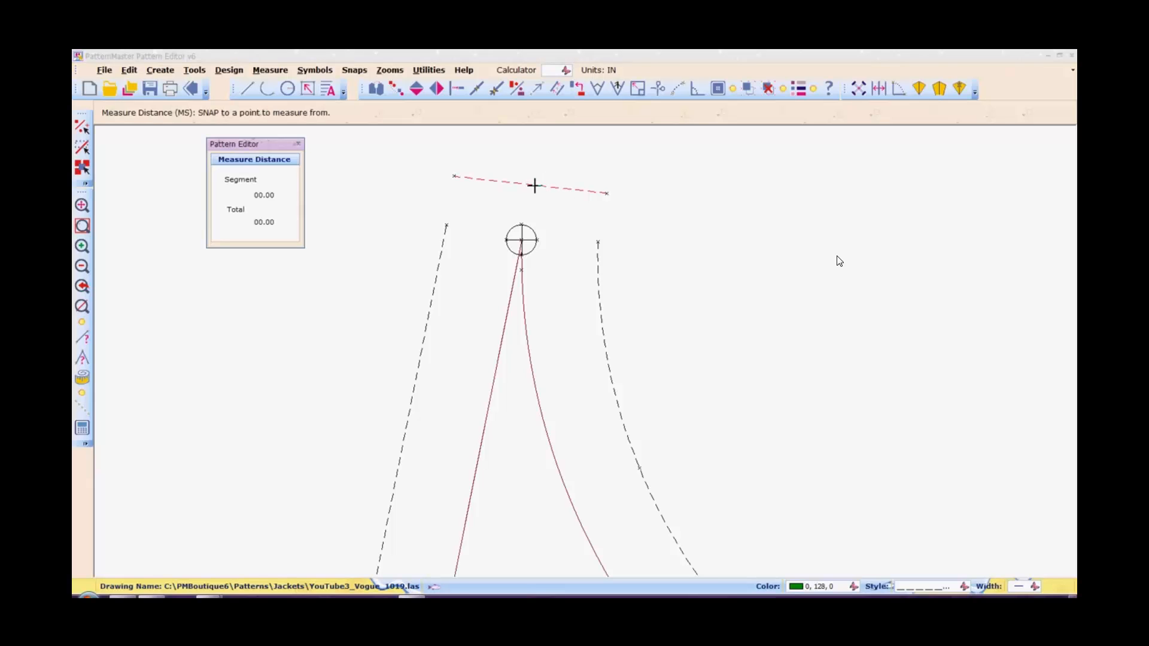
left_click(530, 185)
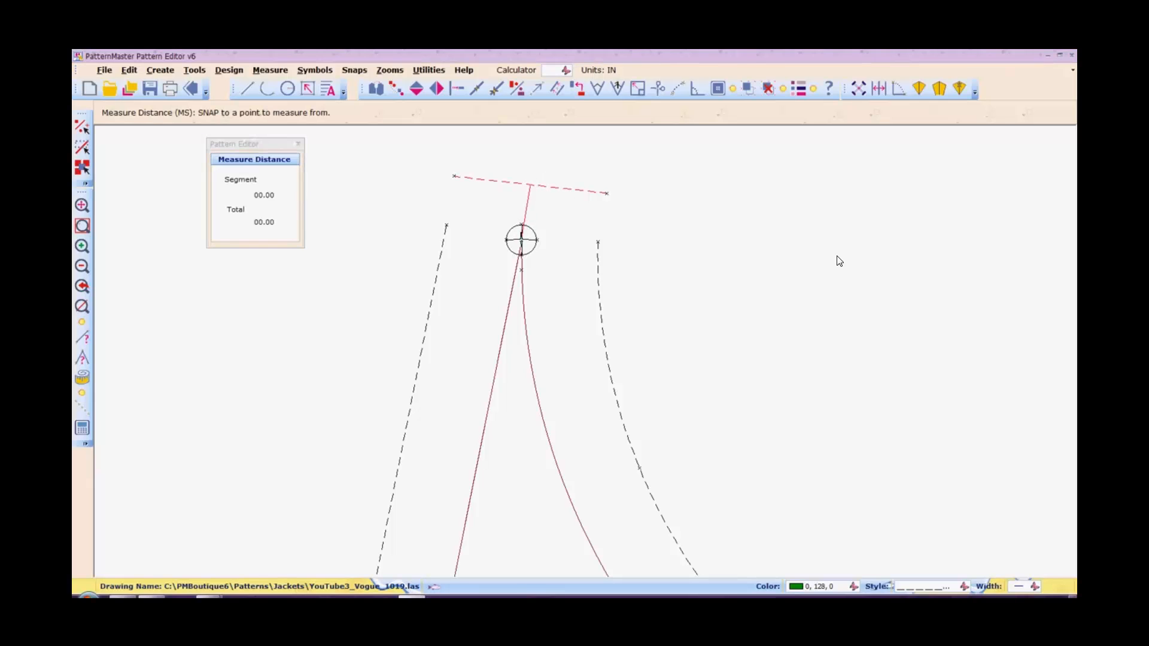
left_click(521, 240)
left_click(298, 144)
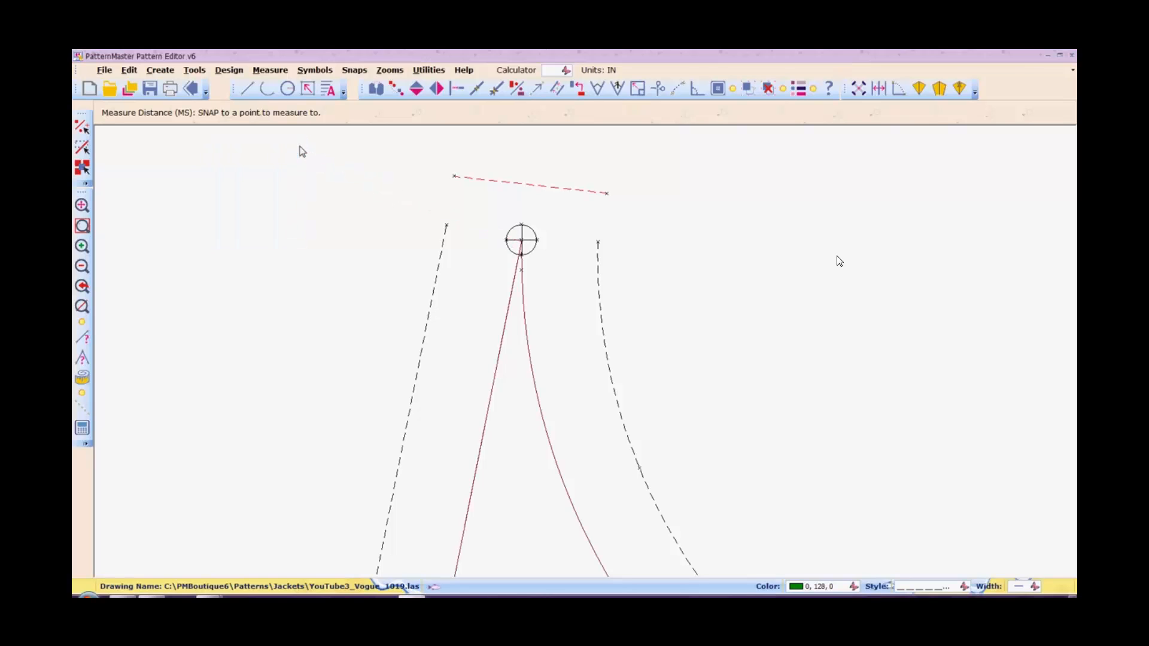
Move the joining line farther above the tip and measure the gap between them again.
left_click(538, 187)
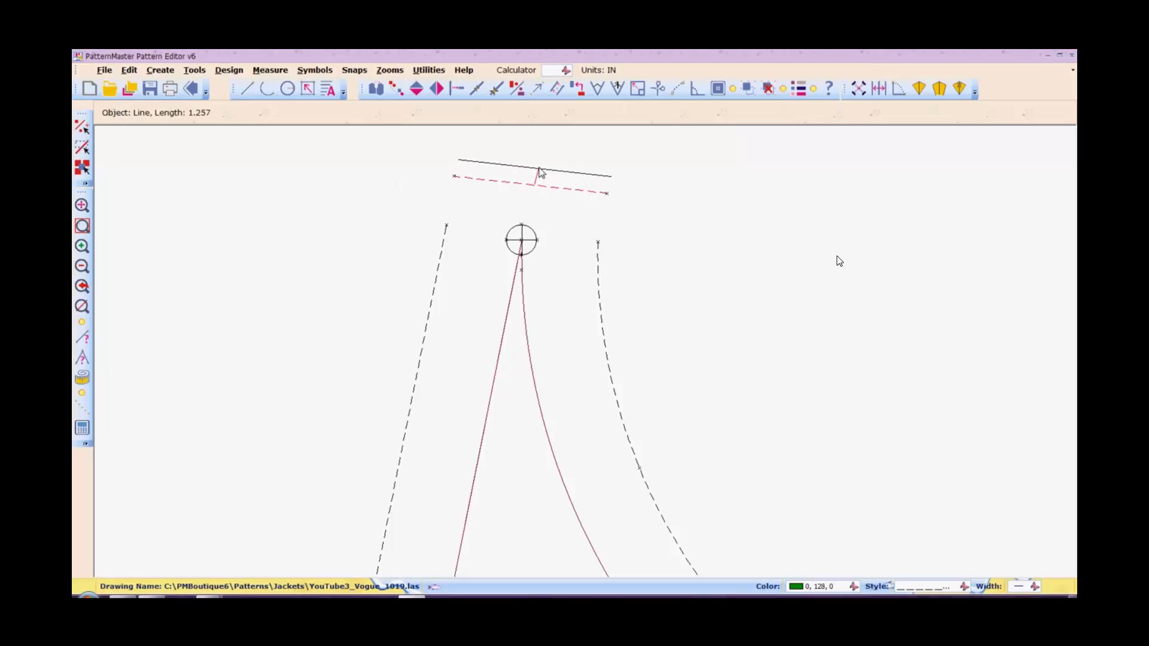
left_click(541, 173)
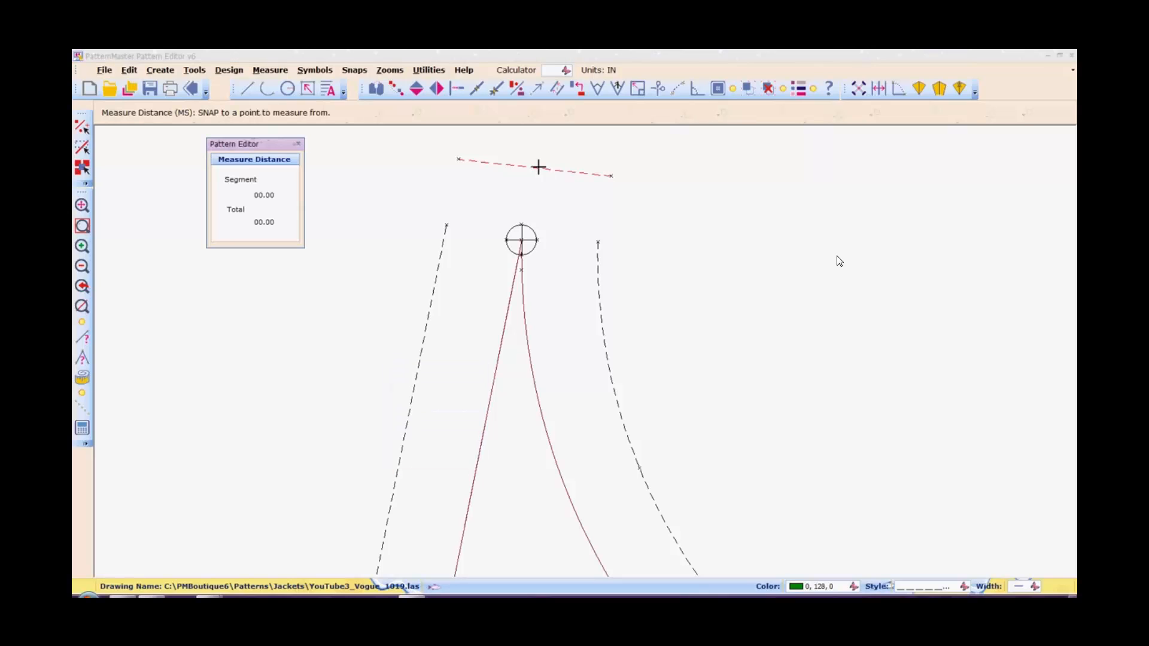
left_click(521, 240)
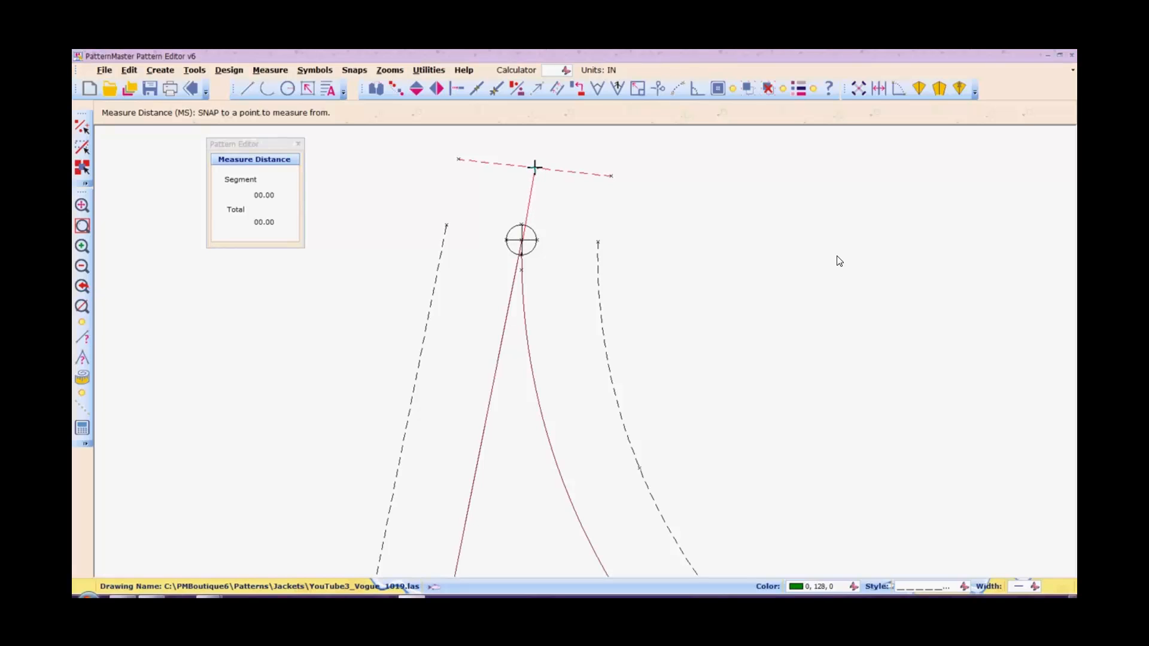
left_click(534, 167)
left_click(300, 145)
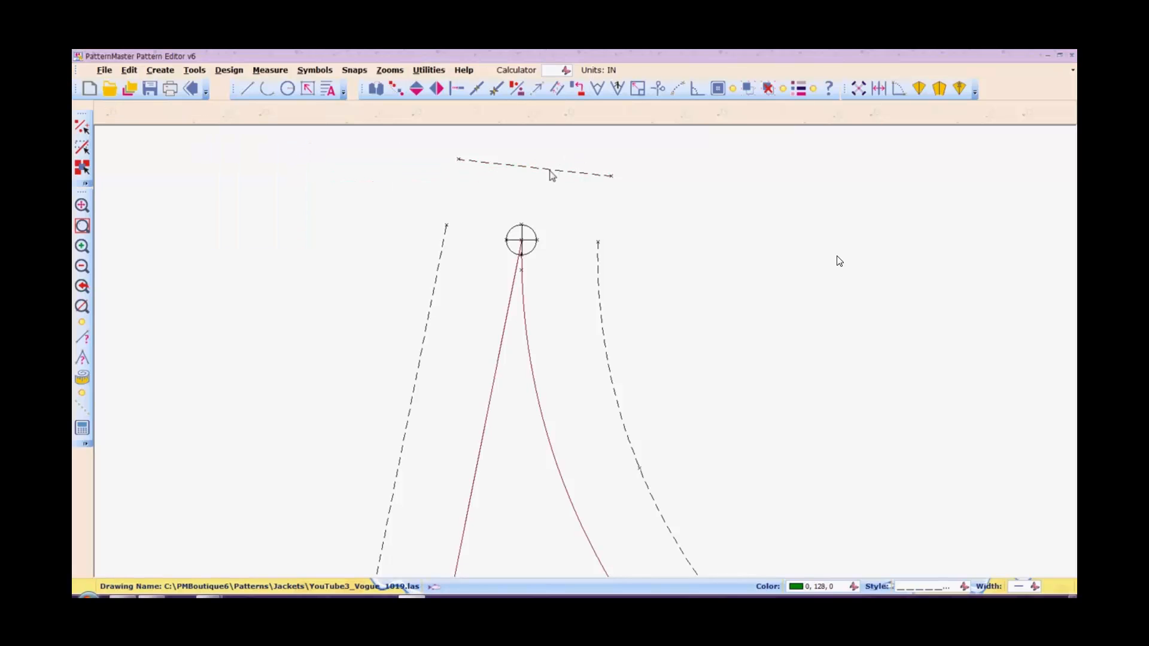
Move the joining line slightly farther above the Side Back piece's tip and measure its distance from the tip.
left_click(549, 170)
left_click_drag(549, 170, 551, 163)
key("m")
key("s")
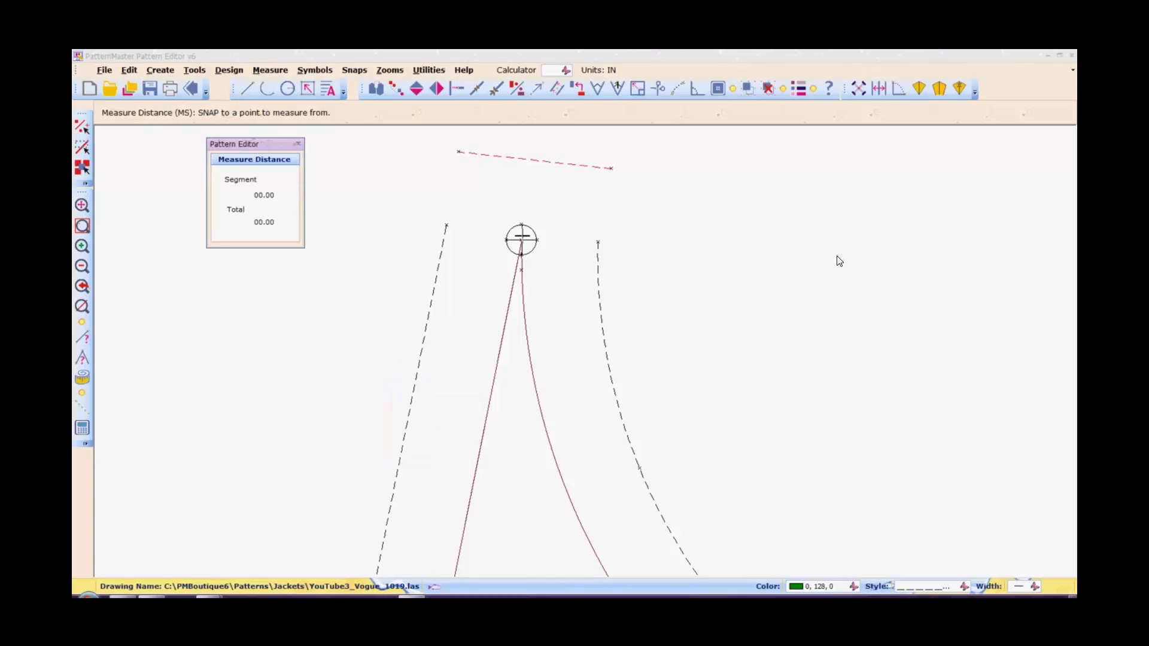
right_click(521, 240)
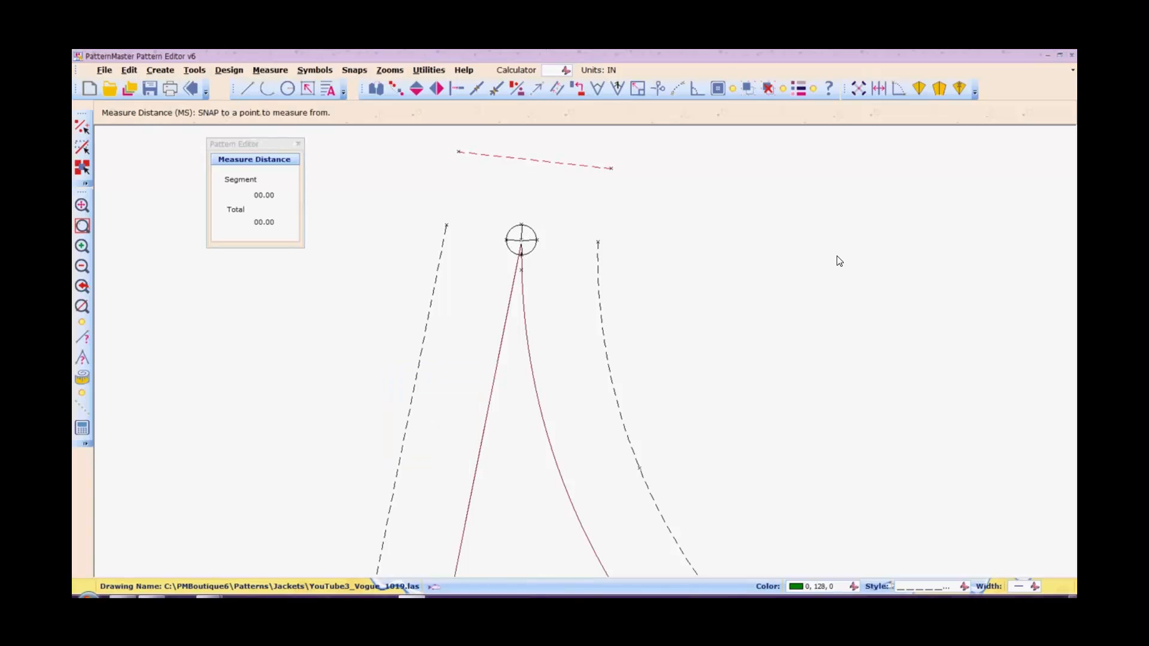
right_click(540, 161)
left_click(300, 146)
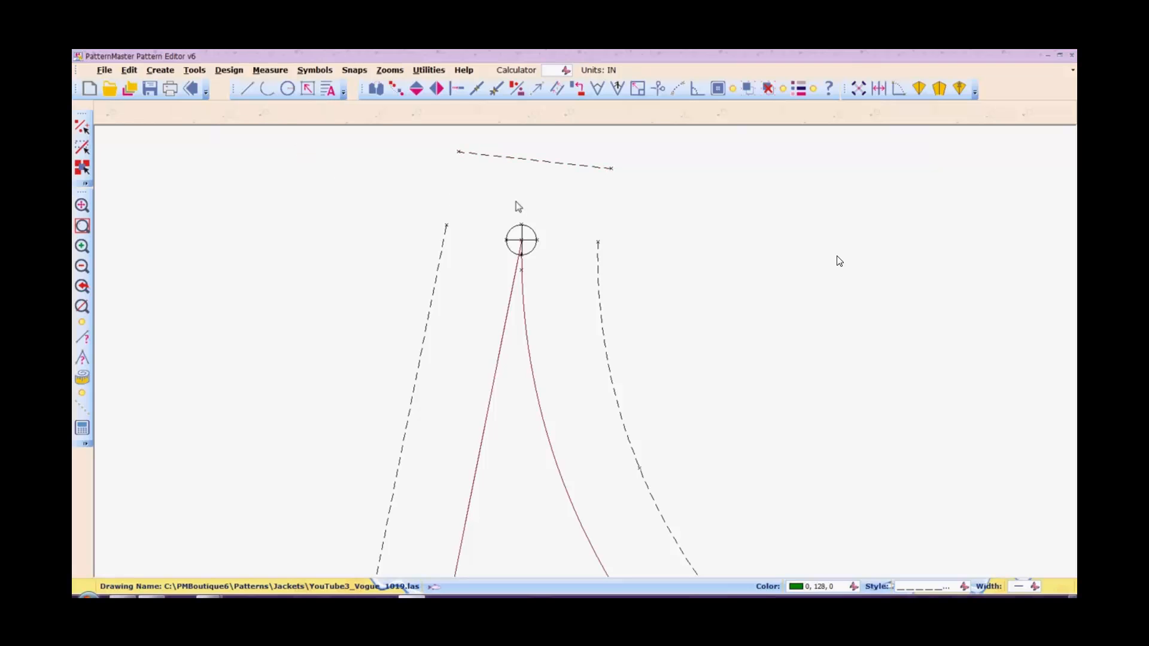
key("m")
key("s")
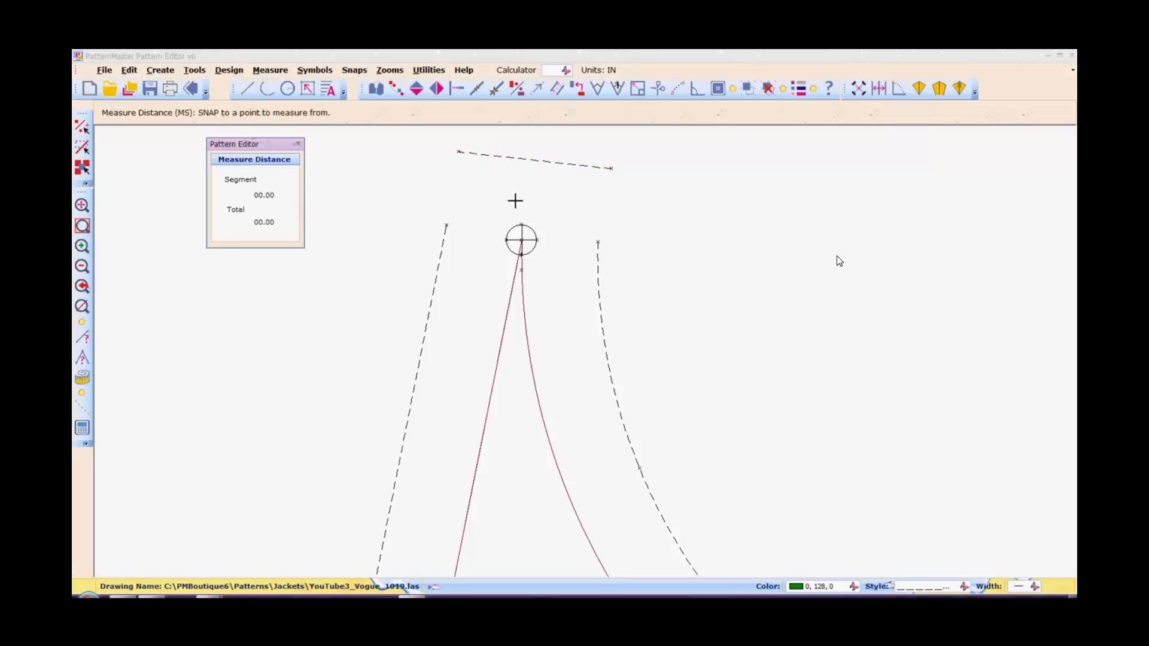
left_click(521, 240)
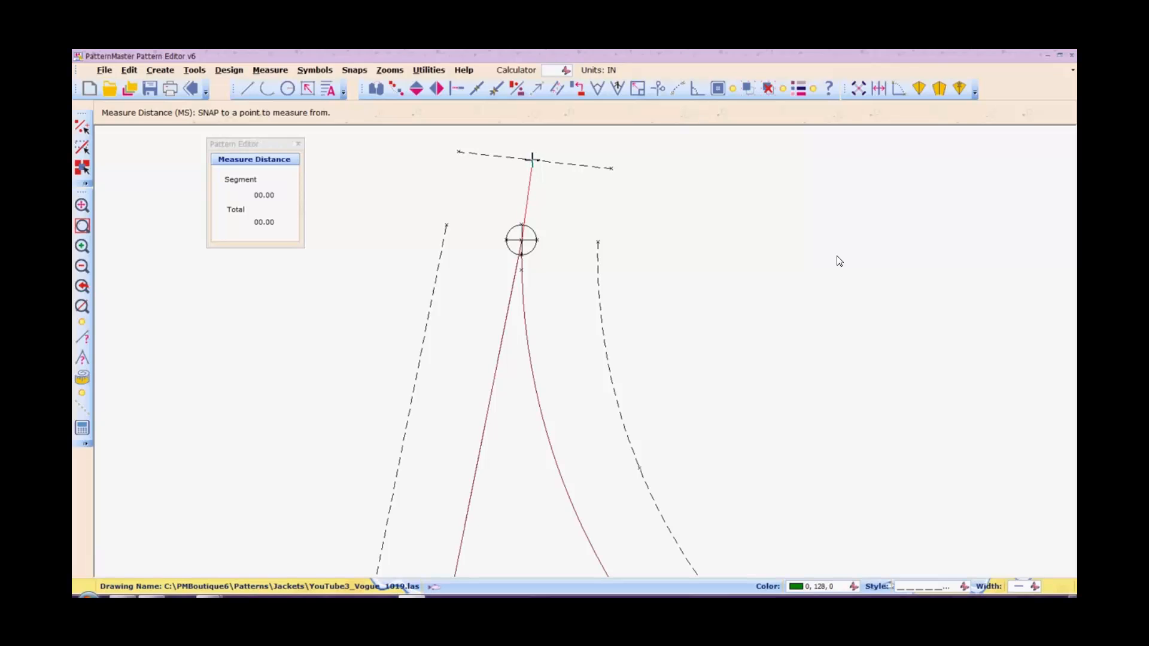
left_click(531, 159)
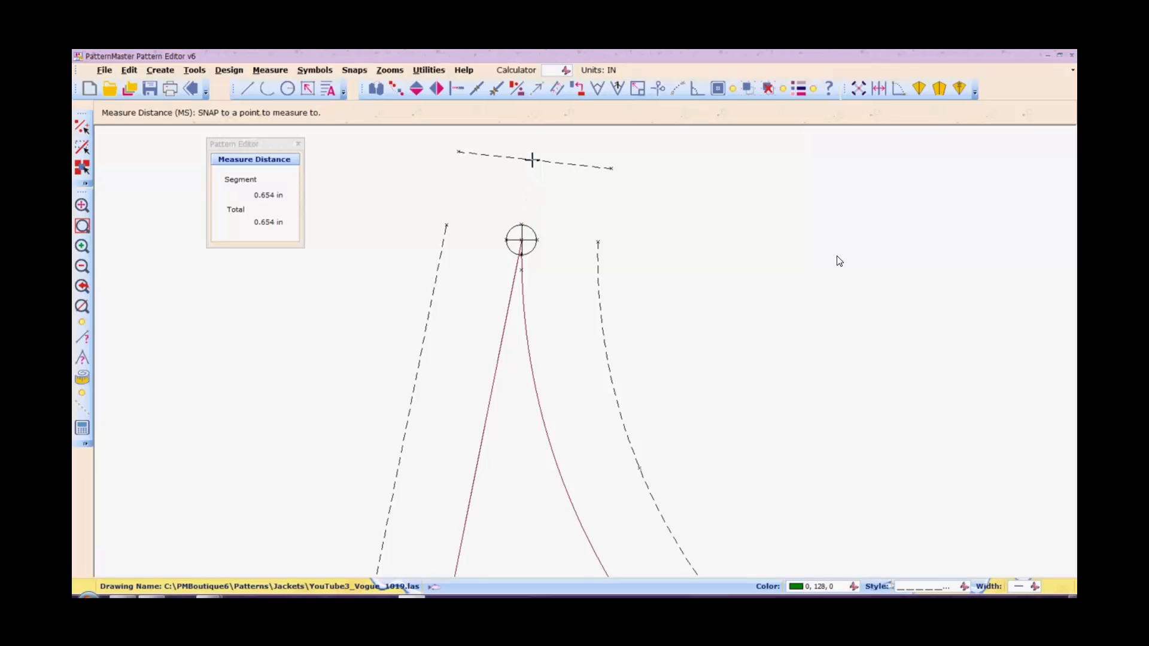
left_click(297, 144)
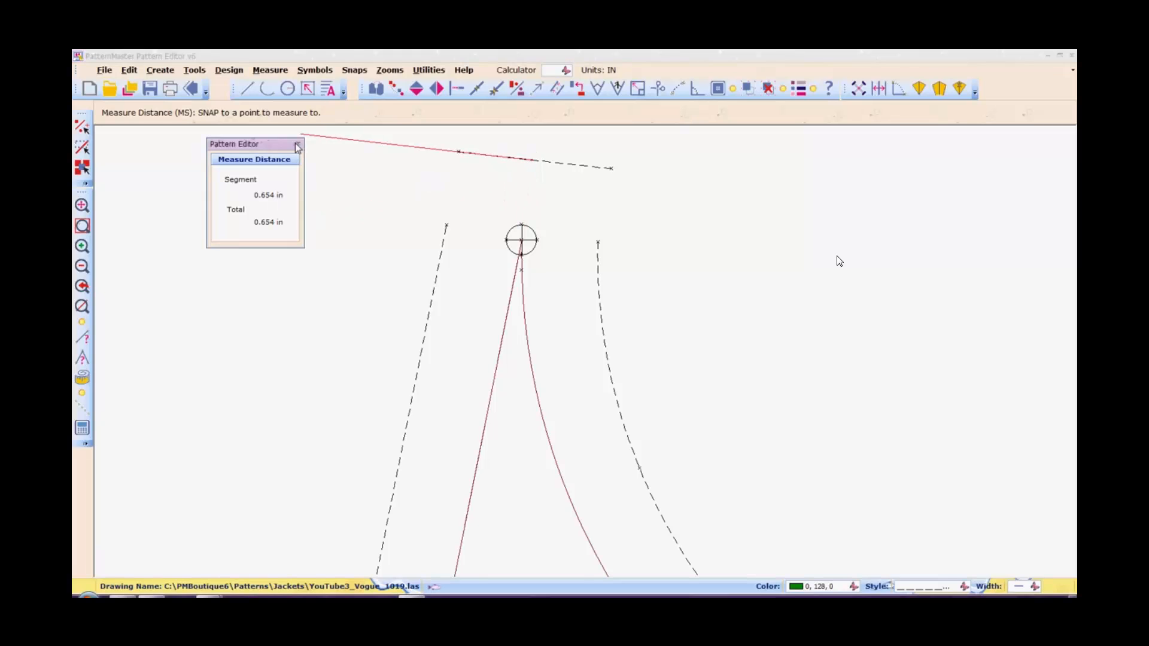
Lower the joining line slightly toward the Side Back piece's tip and measure the gap between them.
left_click(521, 164)
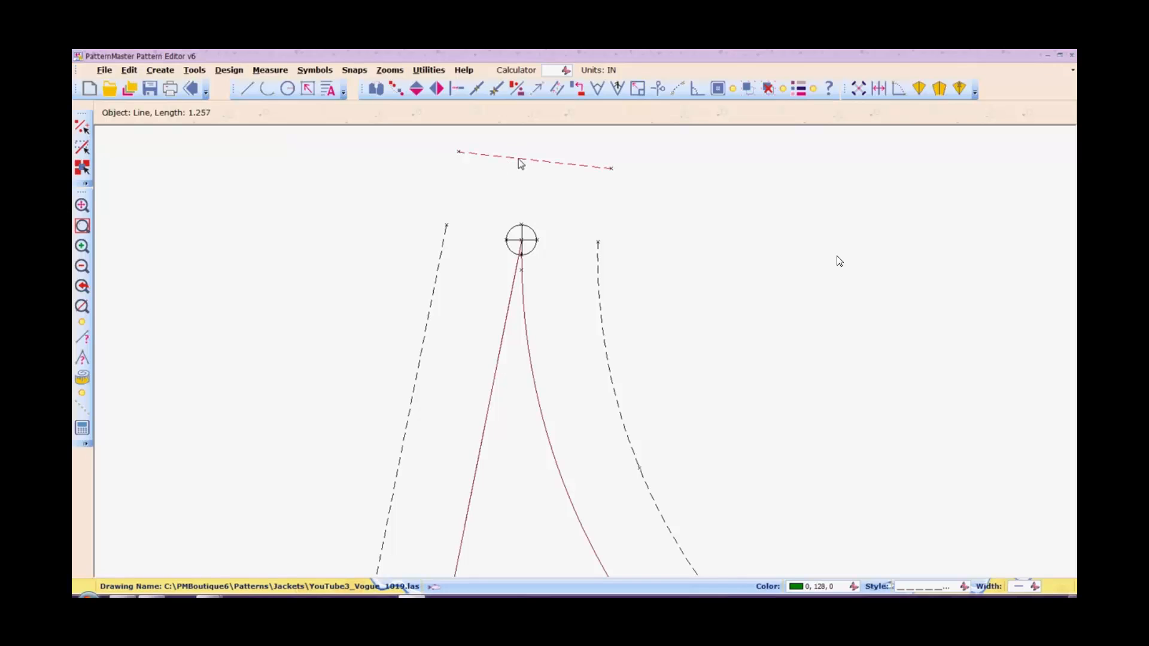
left_click(520, 168)
key("m")
key("s")
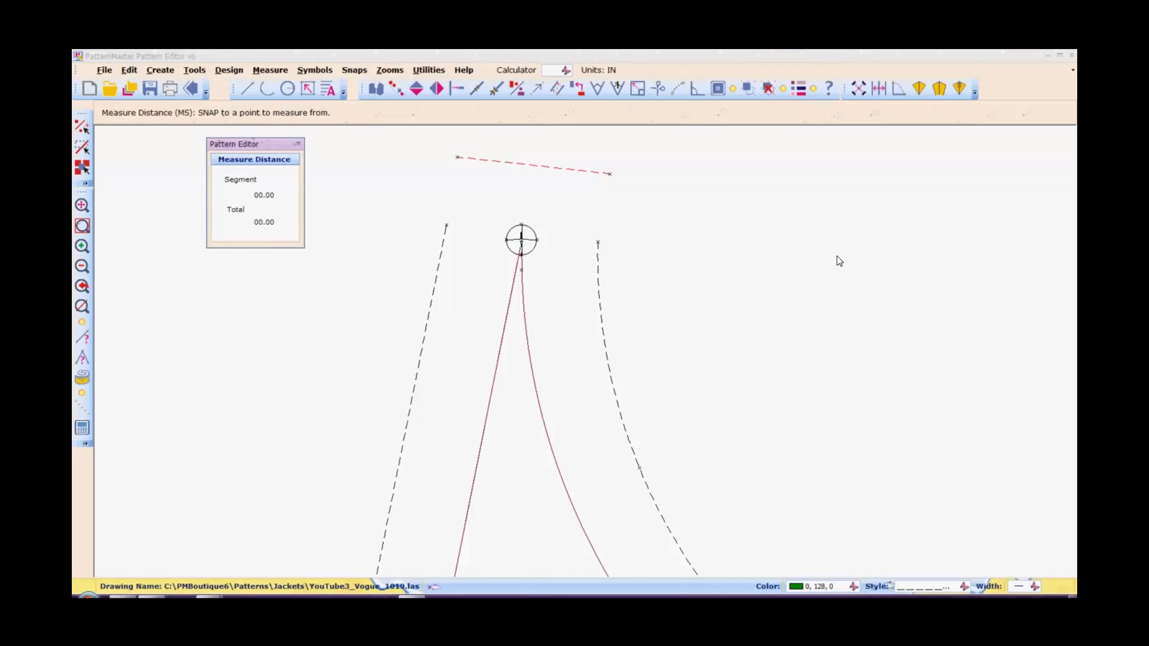
left_click(521, 239)
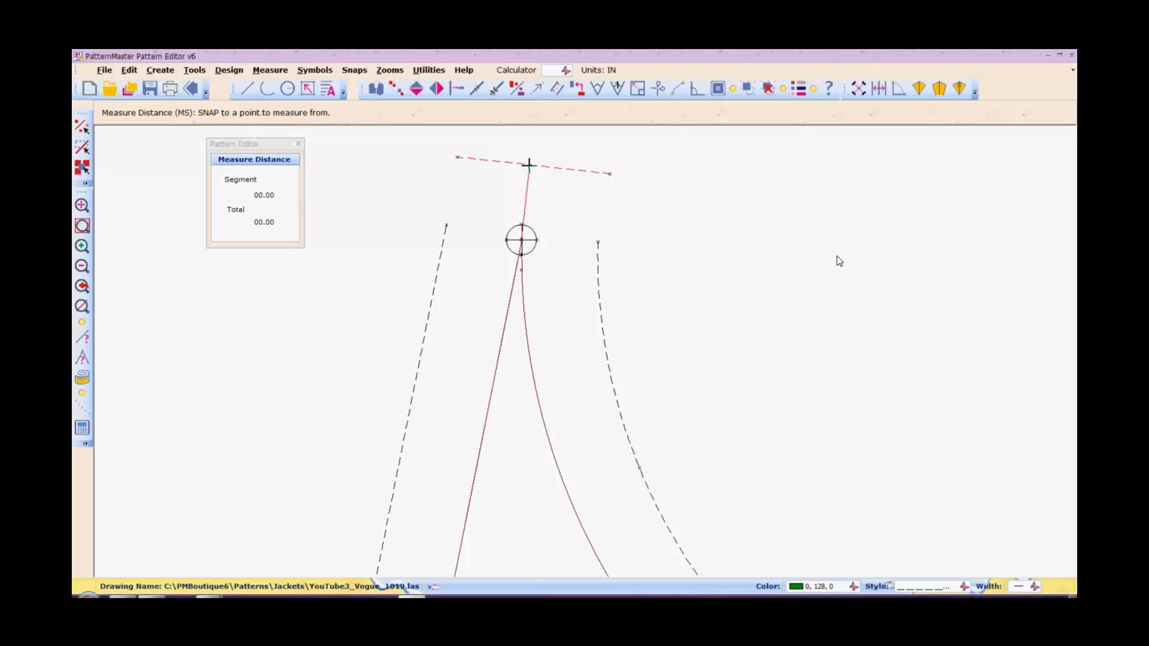
left_click(528, 164)
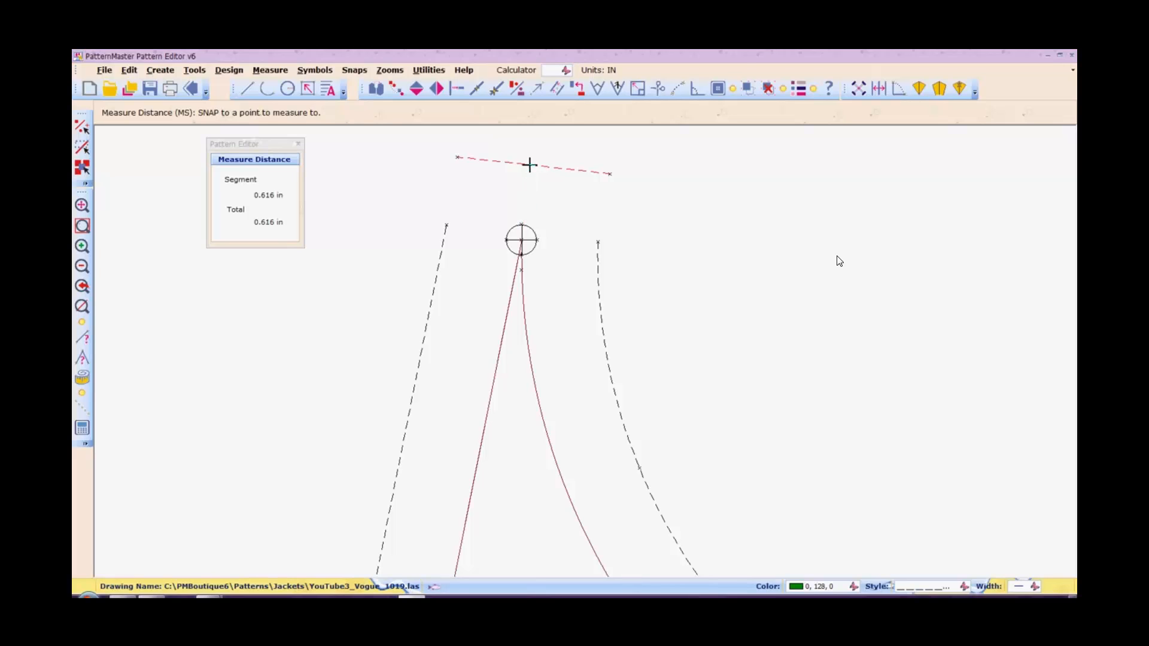
left_click(298, 145)
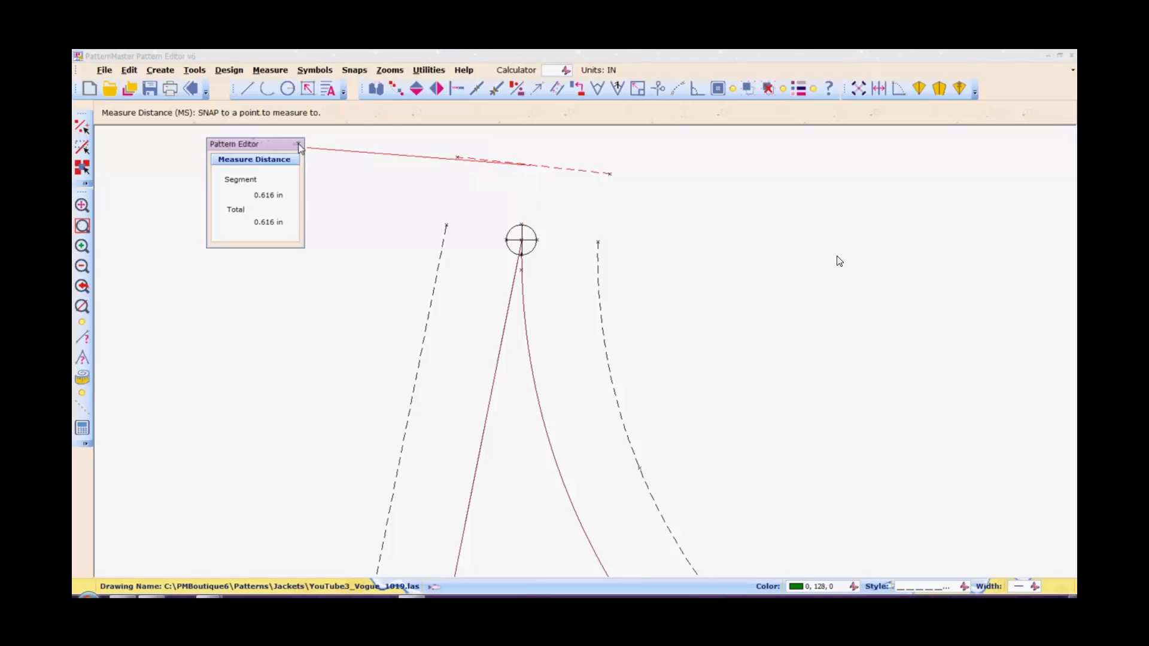
Raise the joining line by a small amount and check its distance from the Side Back piece's tip.
left_click(533, 165)
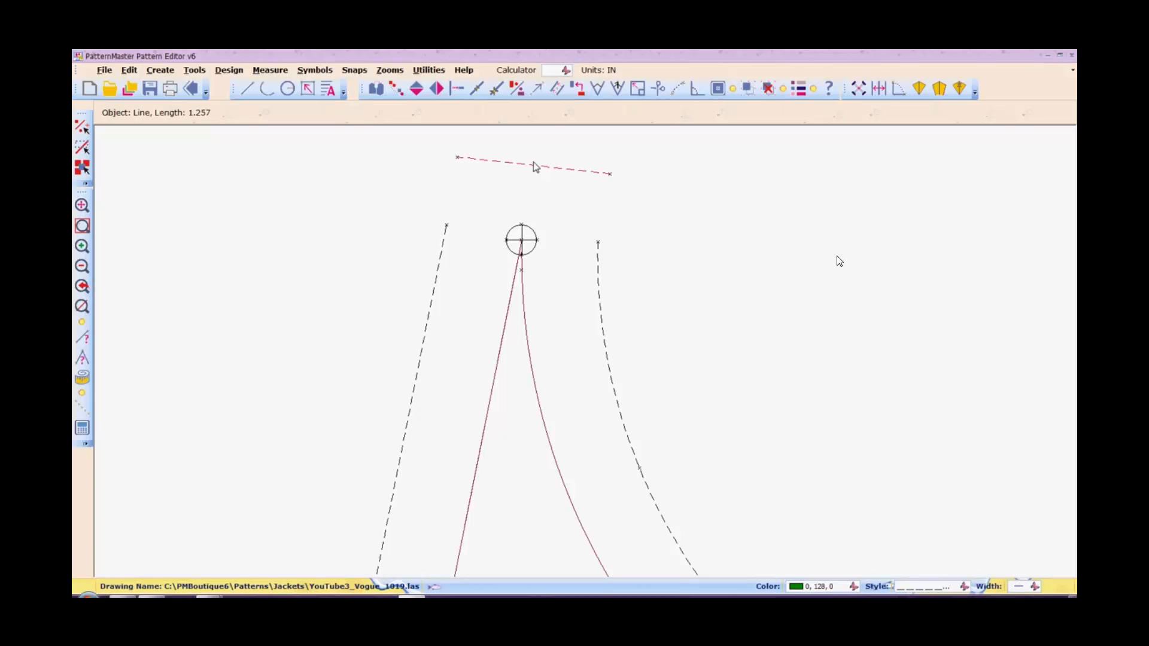
left_click(533, 160)
left_click(534, 162)
key("m")
key("s")
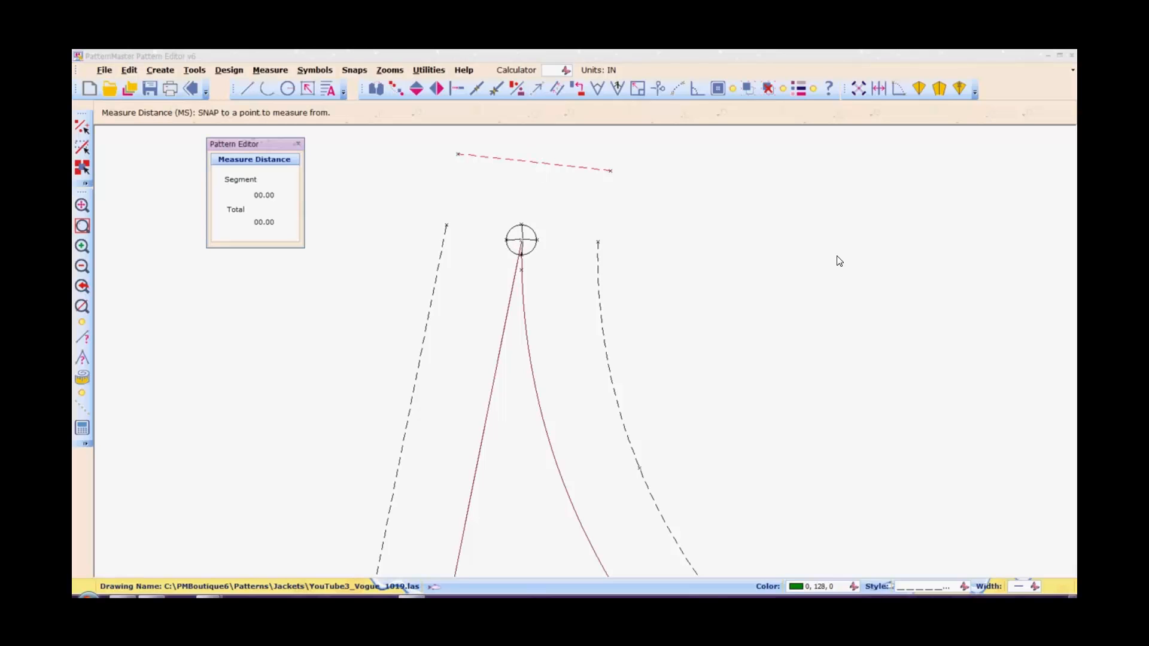
left_click(521, 240)
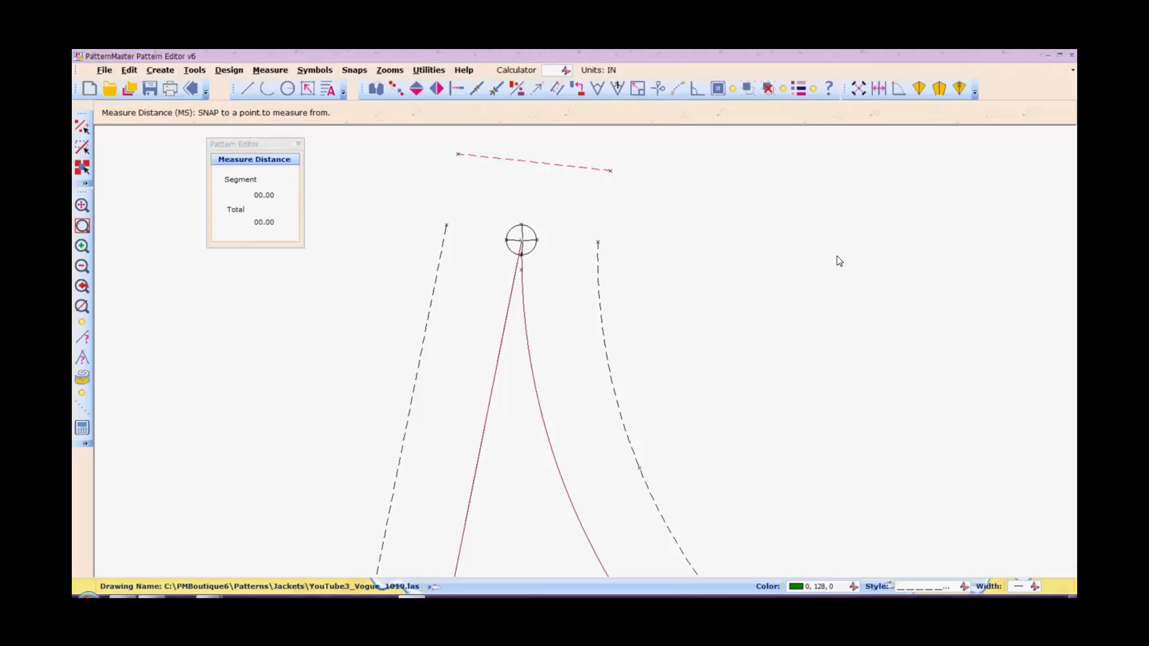
left_click(535, 162)
left_click(300, 146)
left_click(299, 145)
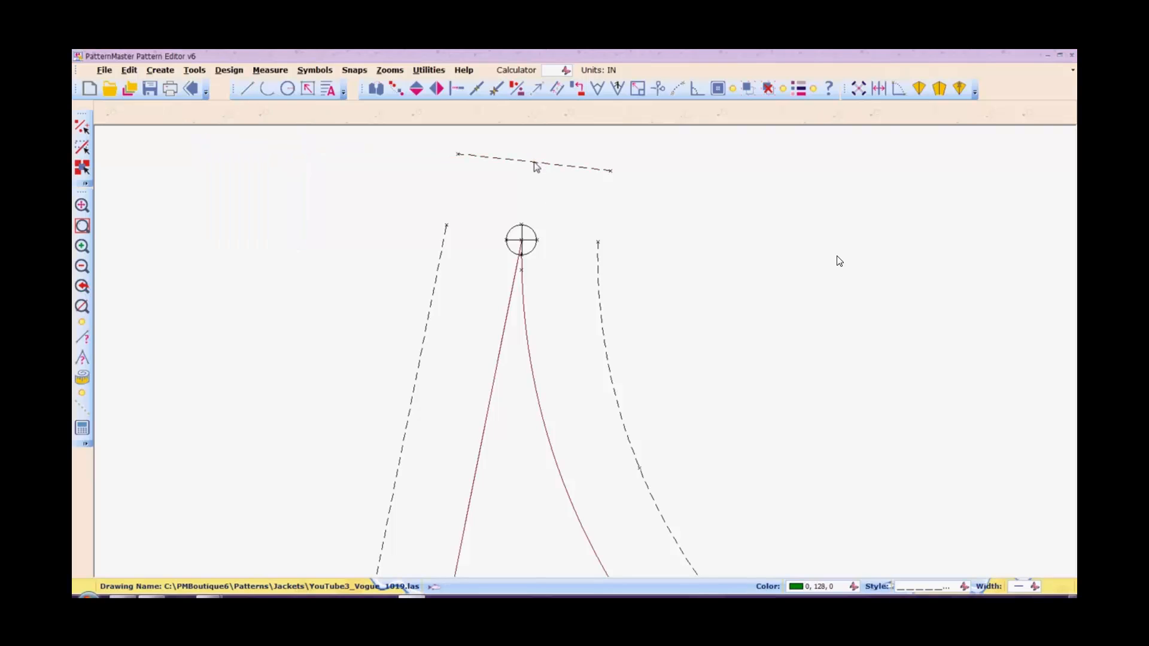
Nudge the joining line down slightly and remeasure from it to the Side Back piece's tip.
left_click(534, 162)
left_click_drag(534, 162, 533, 164)
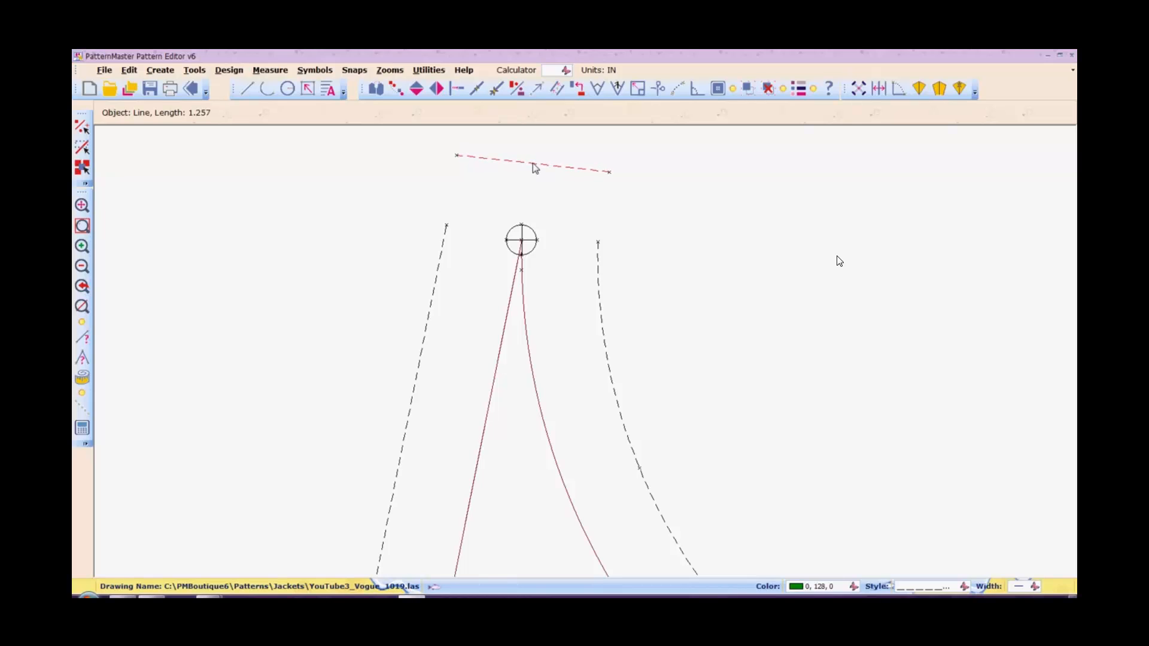
key("m")
key("s")
left_click(532, 162)
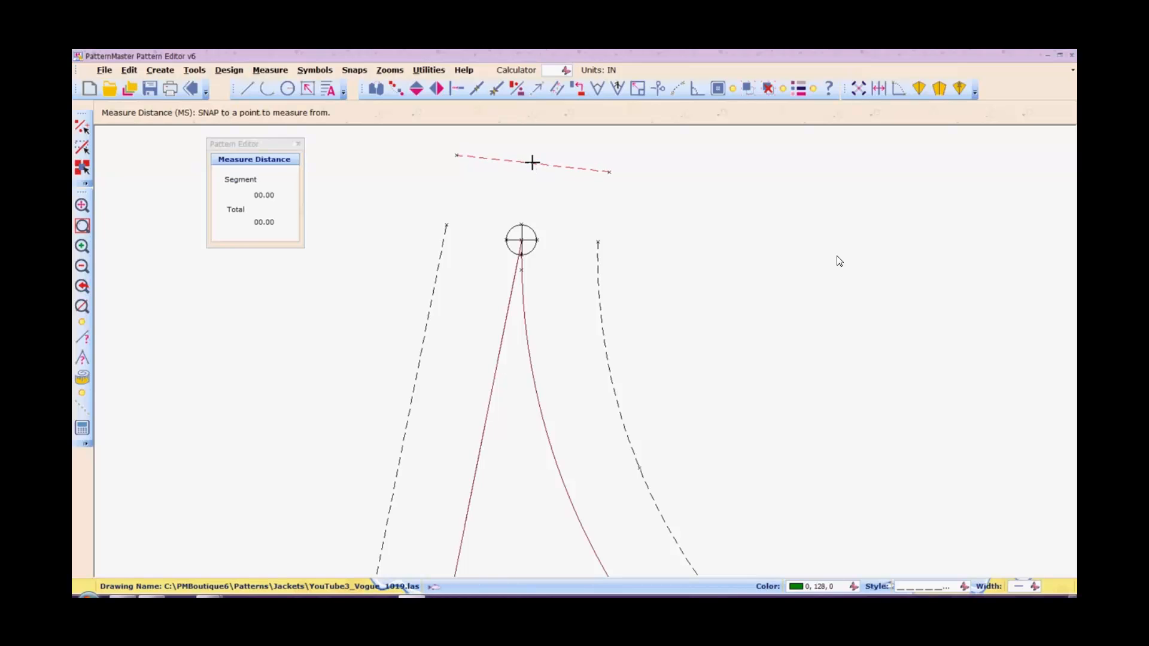
left_click(521, 240)
left_click(298, 144)
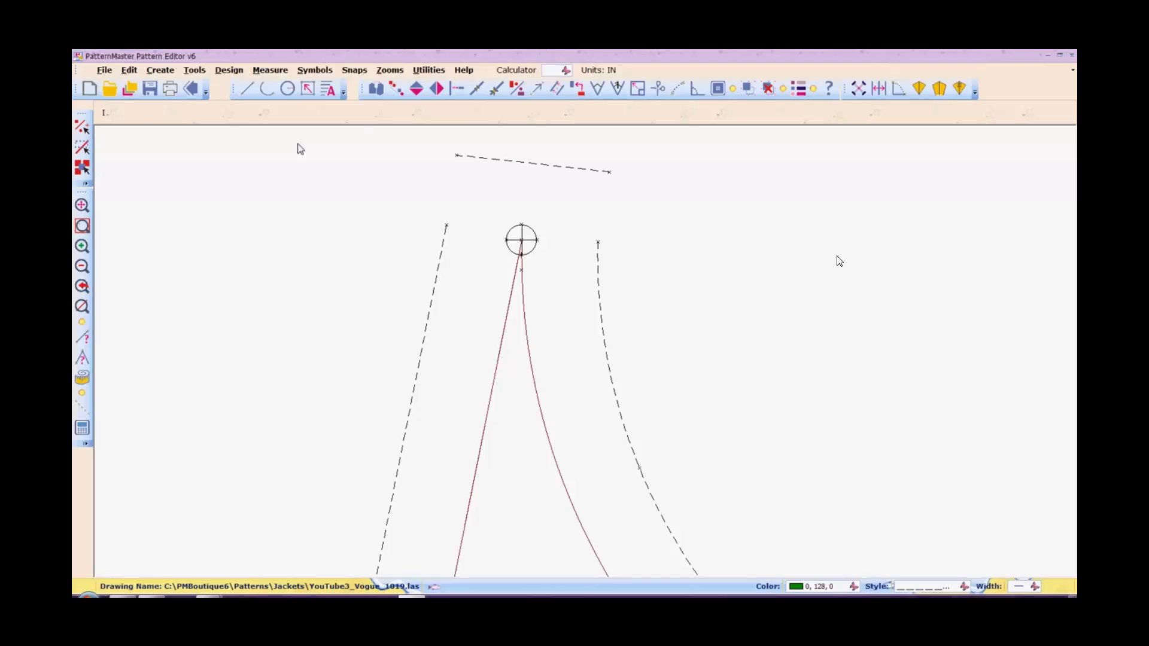
Intersect the left edge and armhole seam allowances with the joining line to close the allowance above the Side Back piece's tip.
key("i")
key("n")
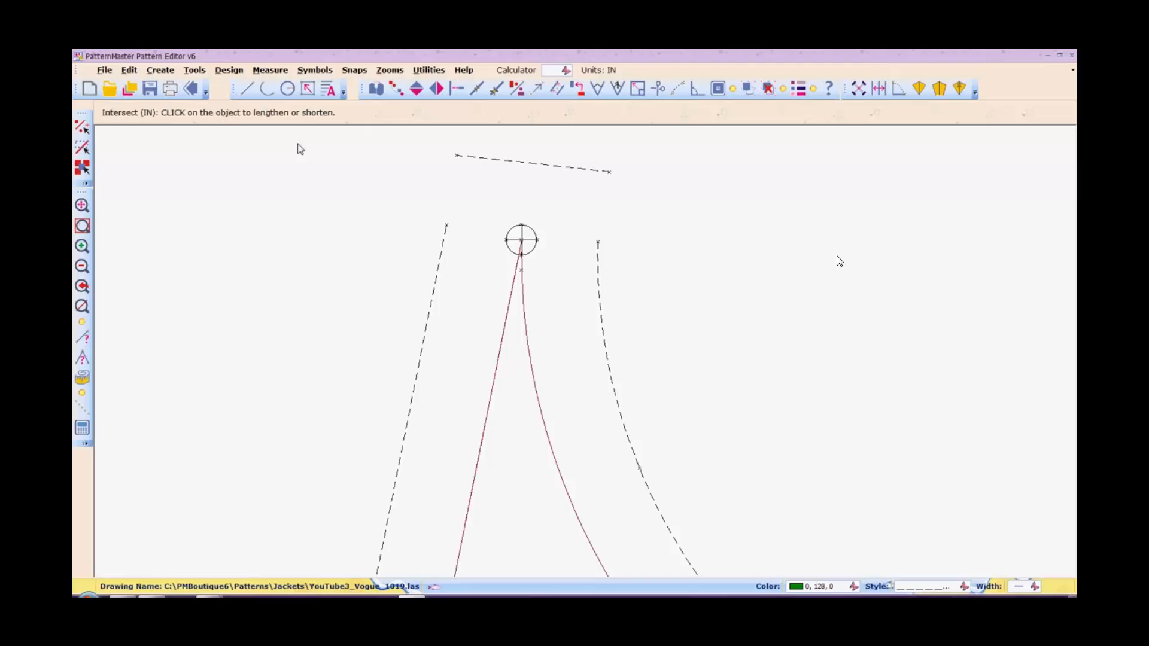
left_click(444, 240)
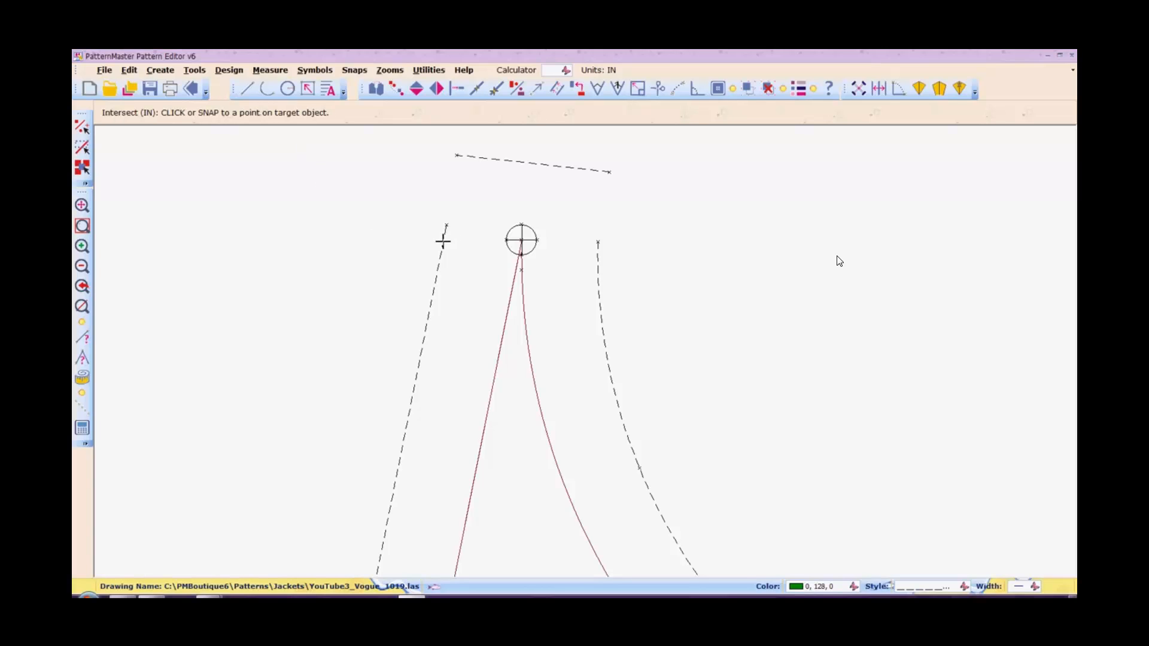
left_click(458, 155)
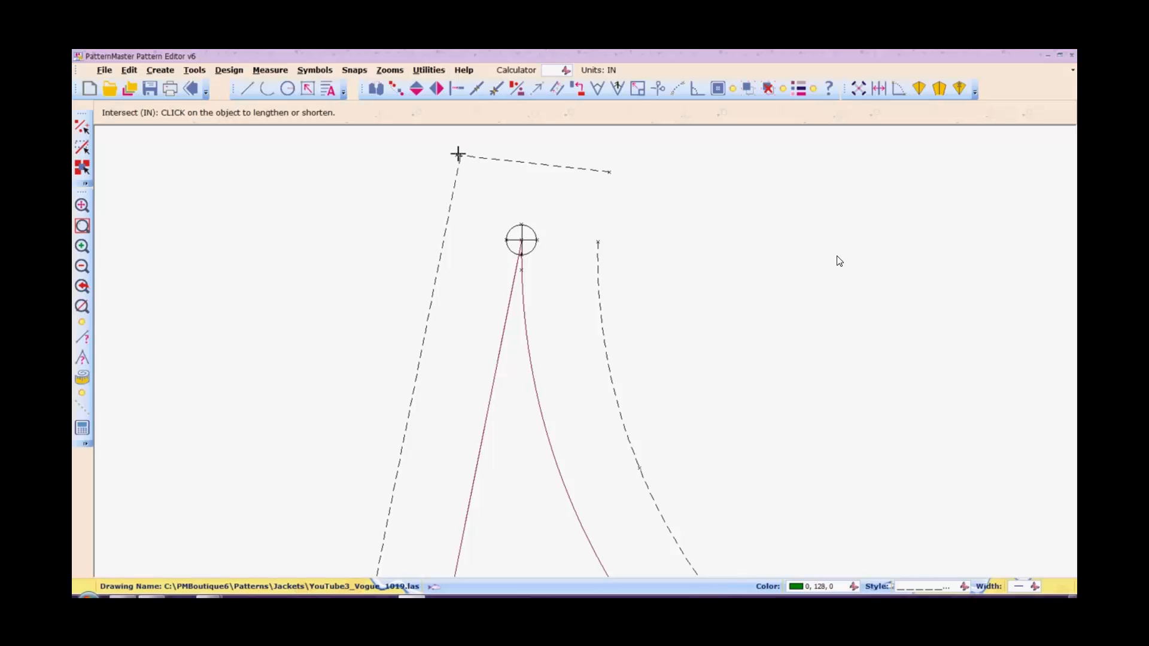
left_click(597, 256)
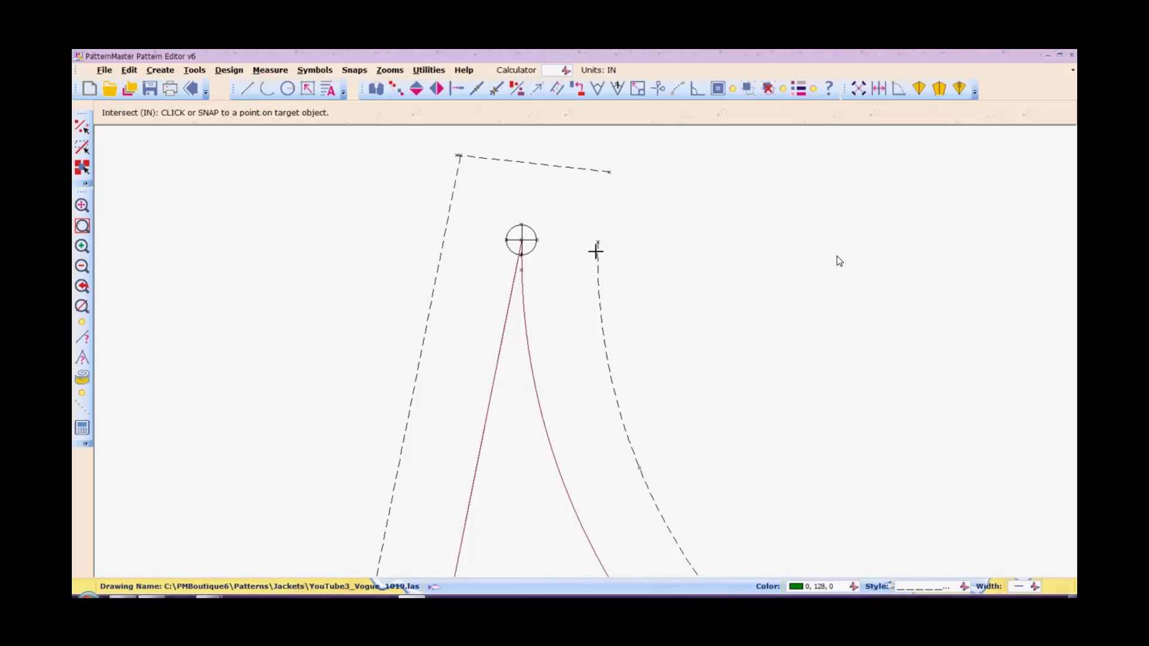
left_click(592, 169)
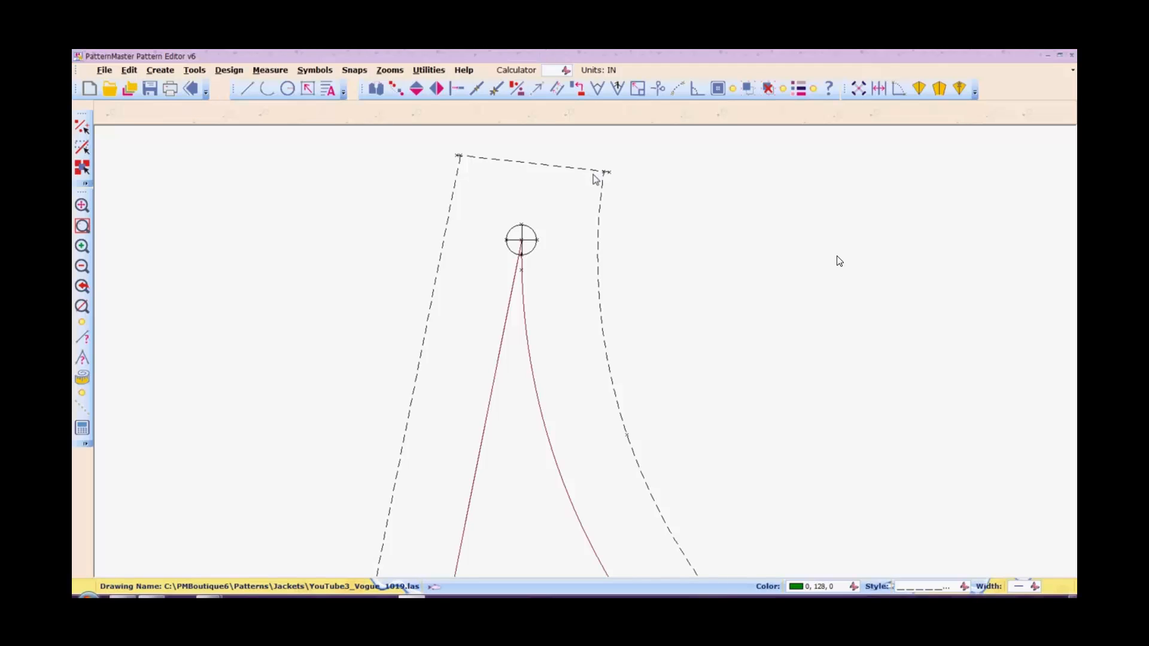
Move the Peplum piece out from under the back pieces to the empty area above the Side Back piece.
scroll(593, 174, "down", 3)
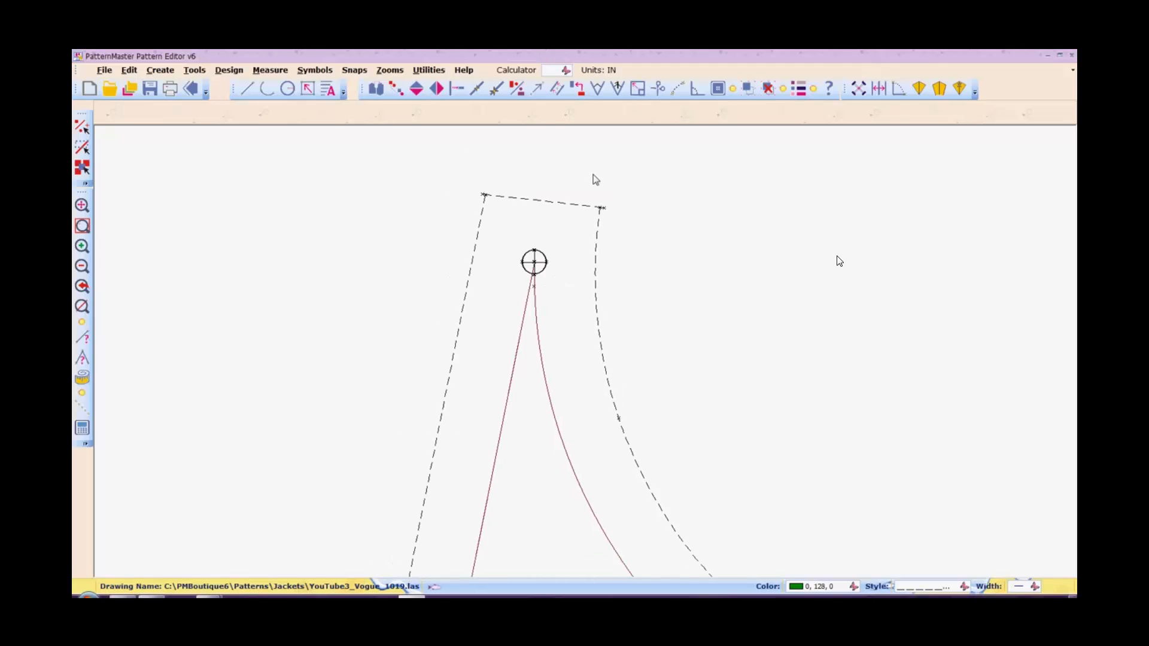
scroll(595, 179, "down", 2)
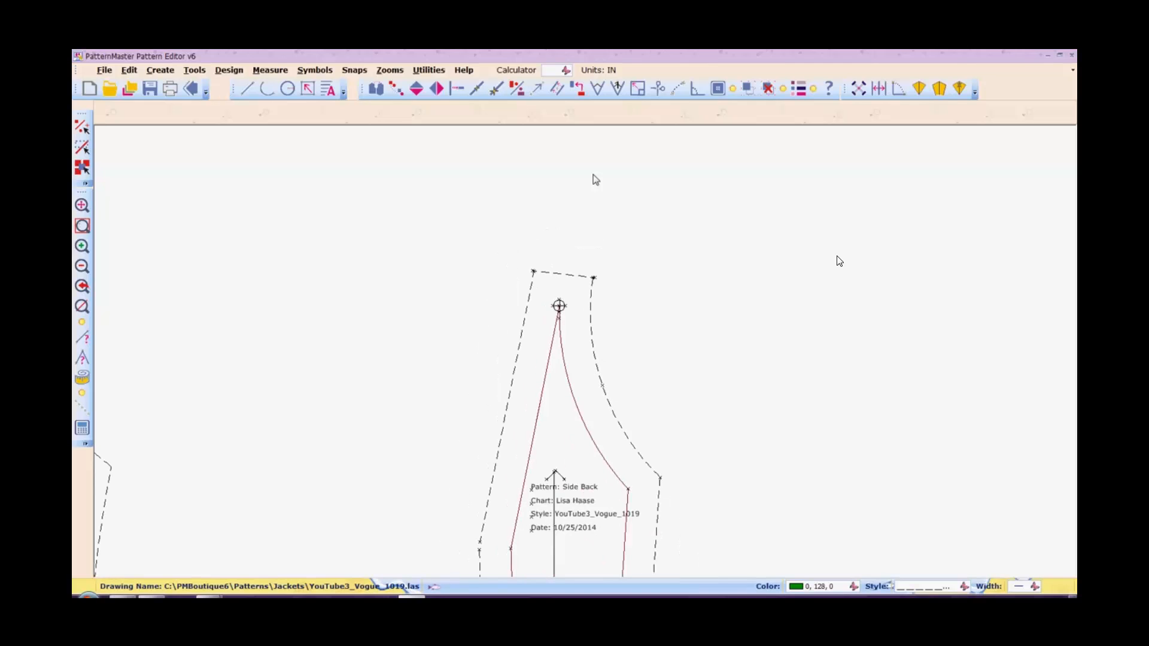
scroll(595, 179, "down", 2)
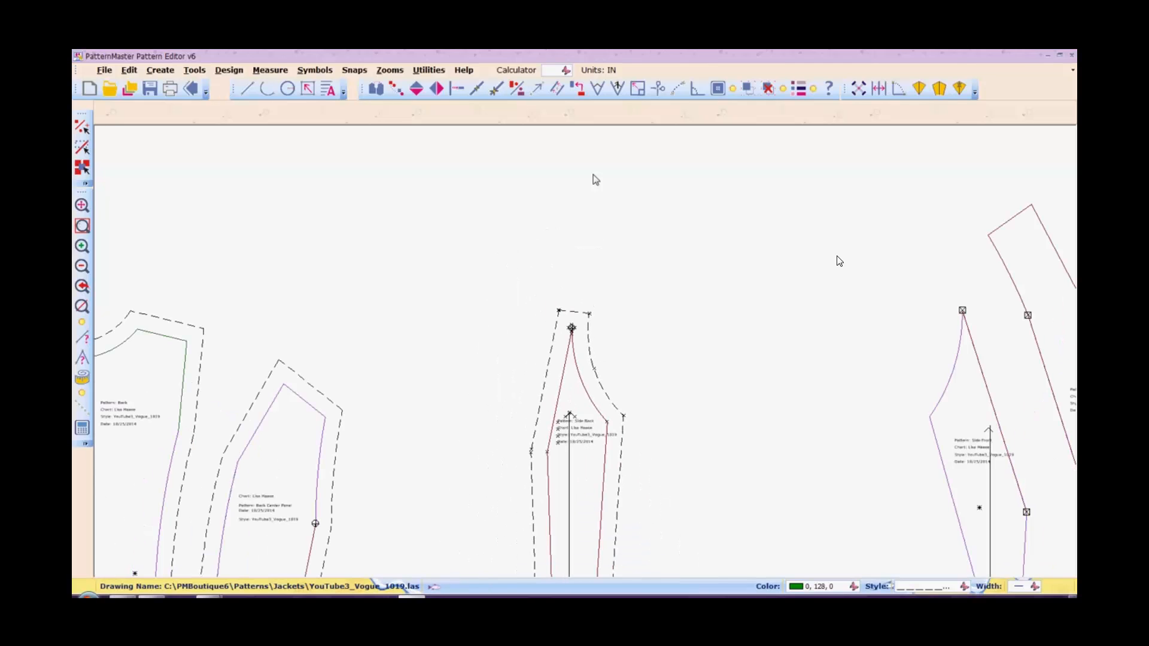
scroll(595, 179, "down", 2)
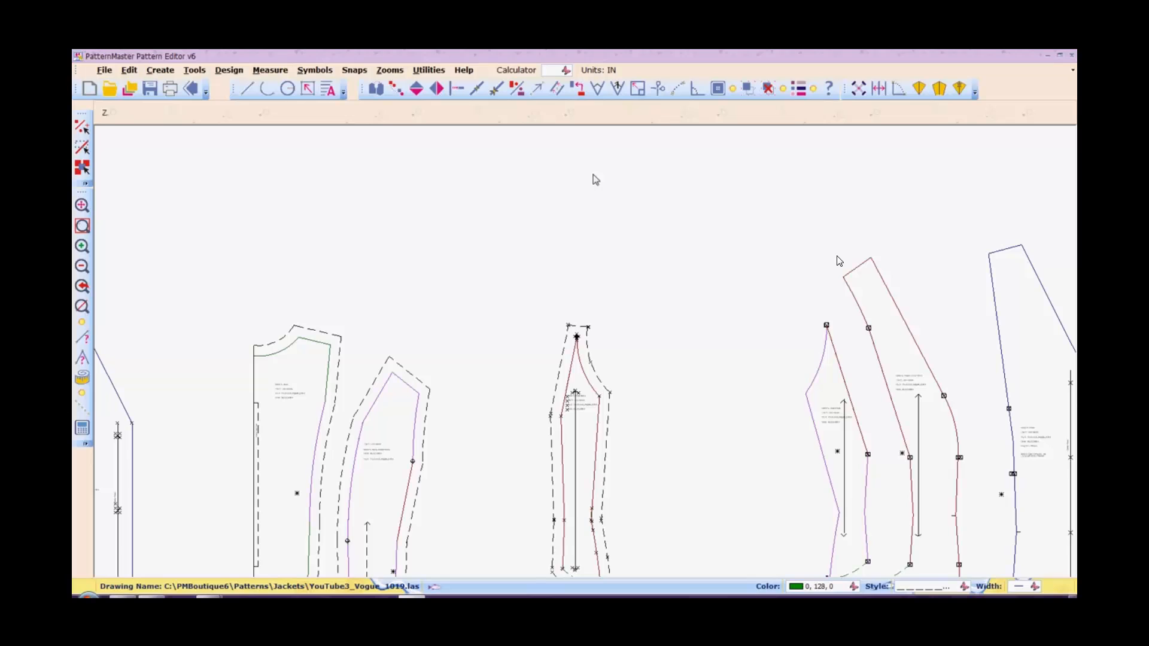
scroll(595, 179, "down", 1)
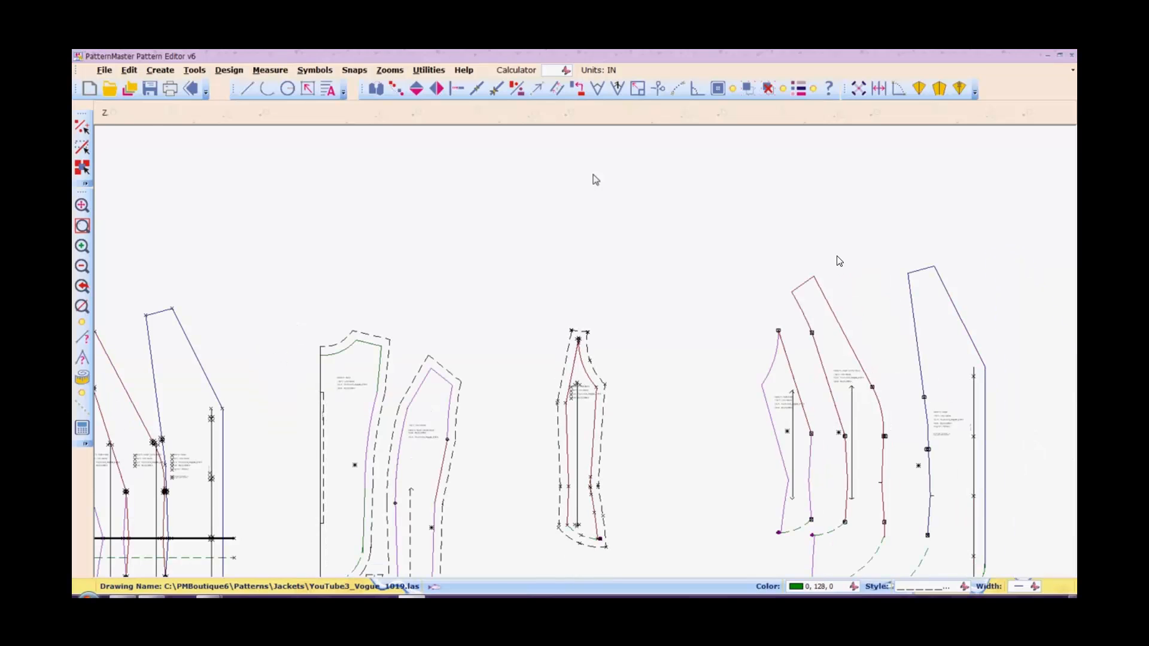
scroll(595, 179, "down", 1)
scroll(595, 180, "down", 1)
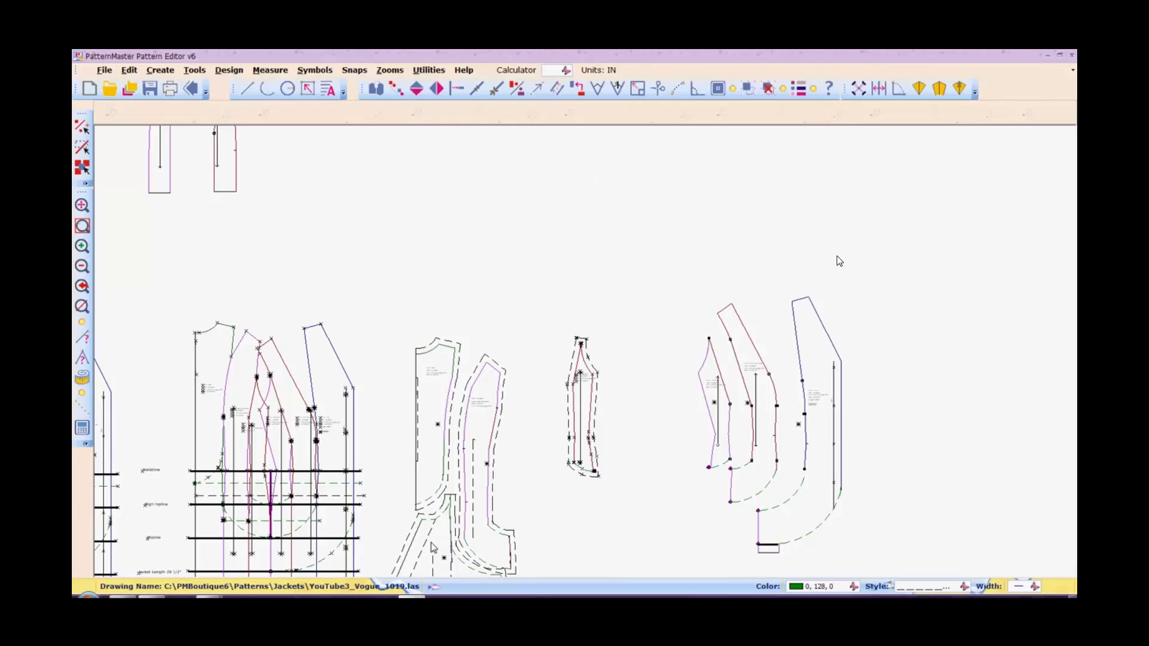
left_click(434, 547)
left_click_drag(434, 547, 588, 211)
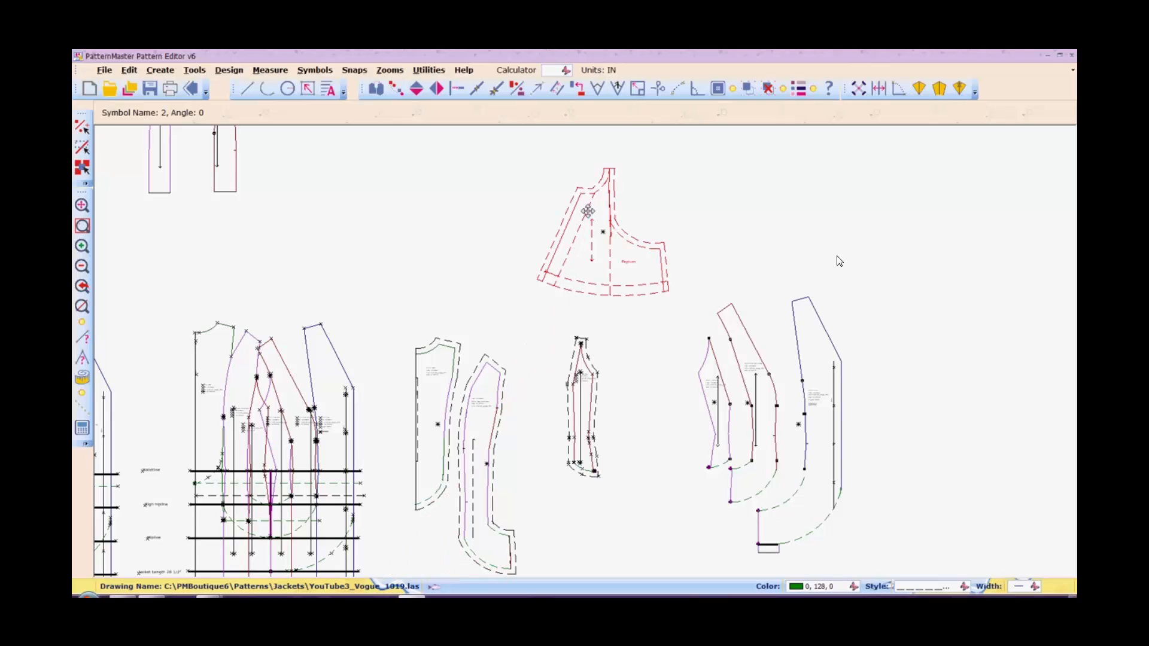
Explode the grouped Peplum symbol into its separate lines, curves and text.
key("z")
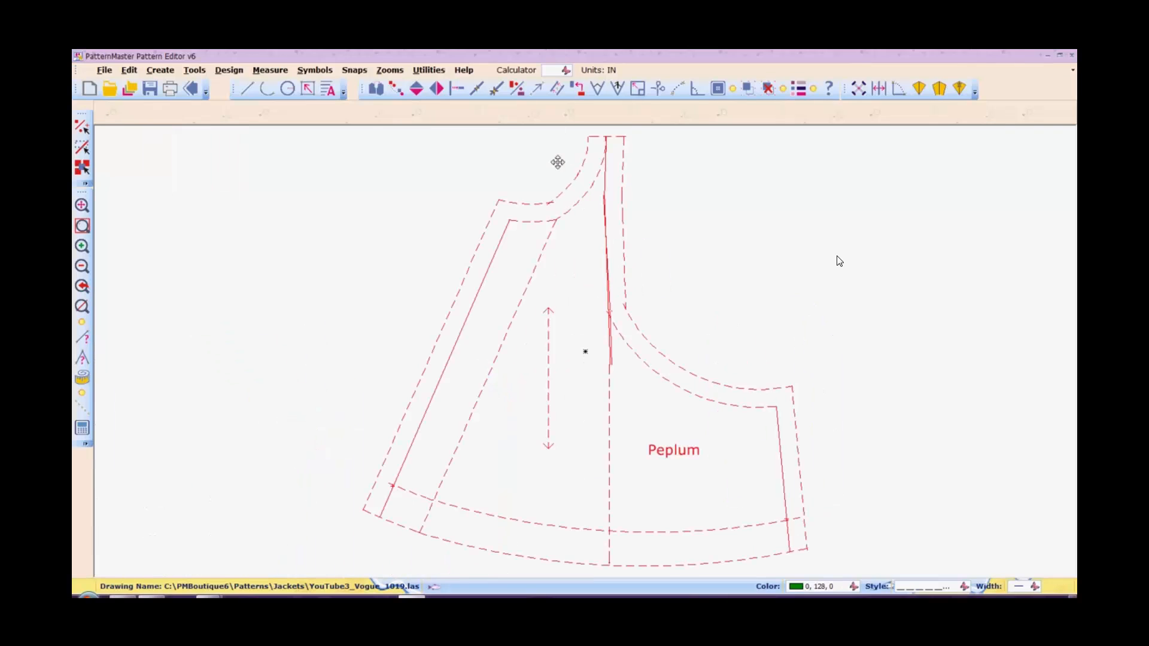
left_click(767, 90)
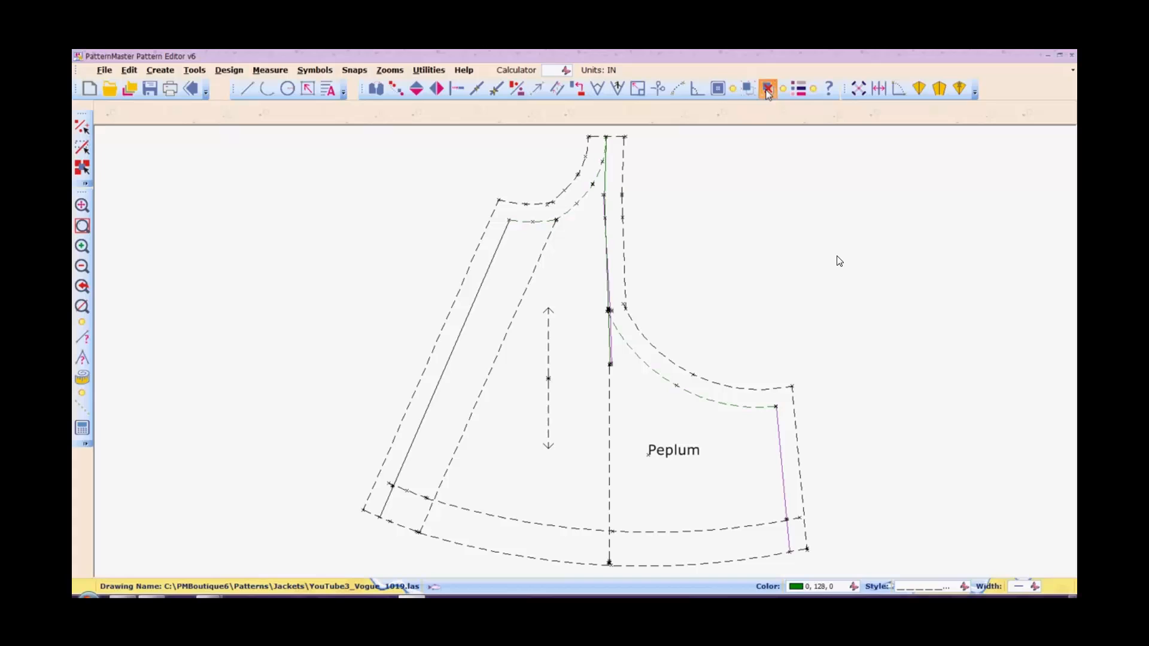
left_click(394, 71)
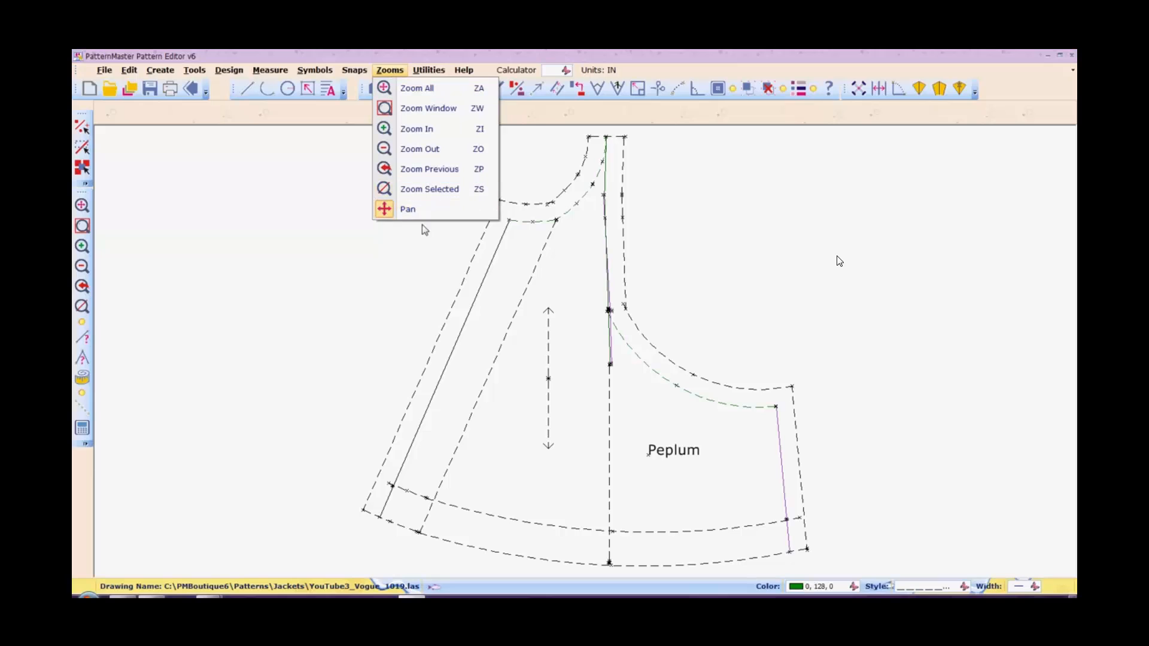
left_click(426, 214)
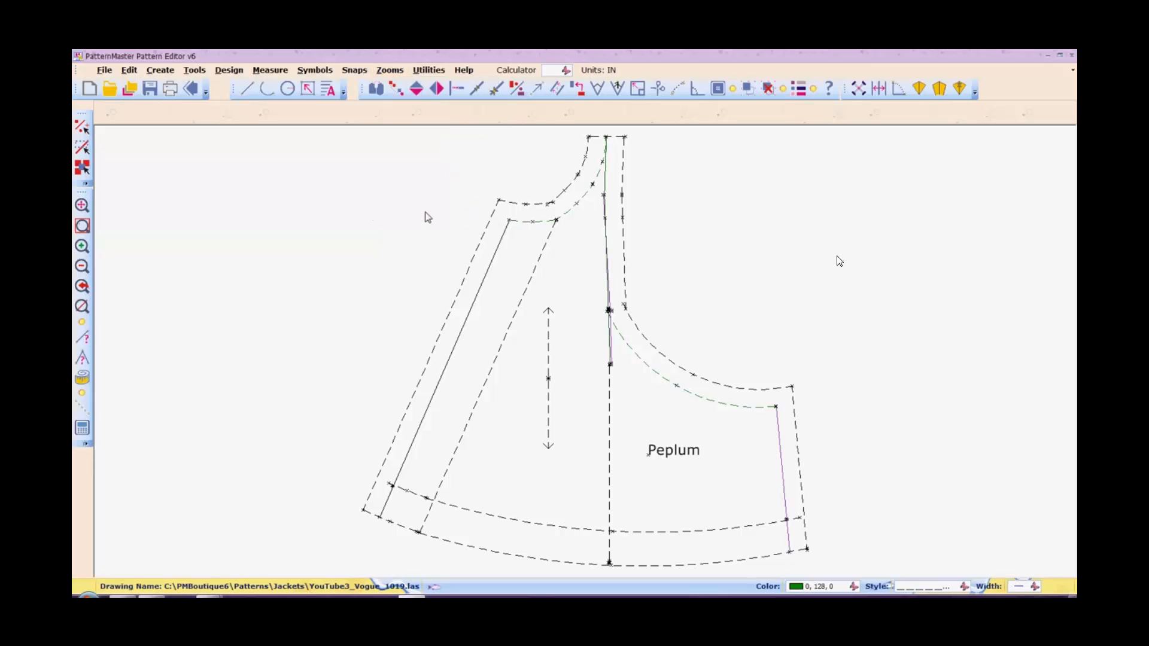
Move the short horizontal line at the Peplum piece's tip straight up to about 0.55 in above the tip.
left_click(390, 71)
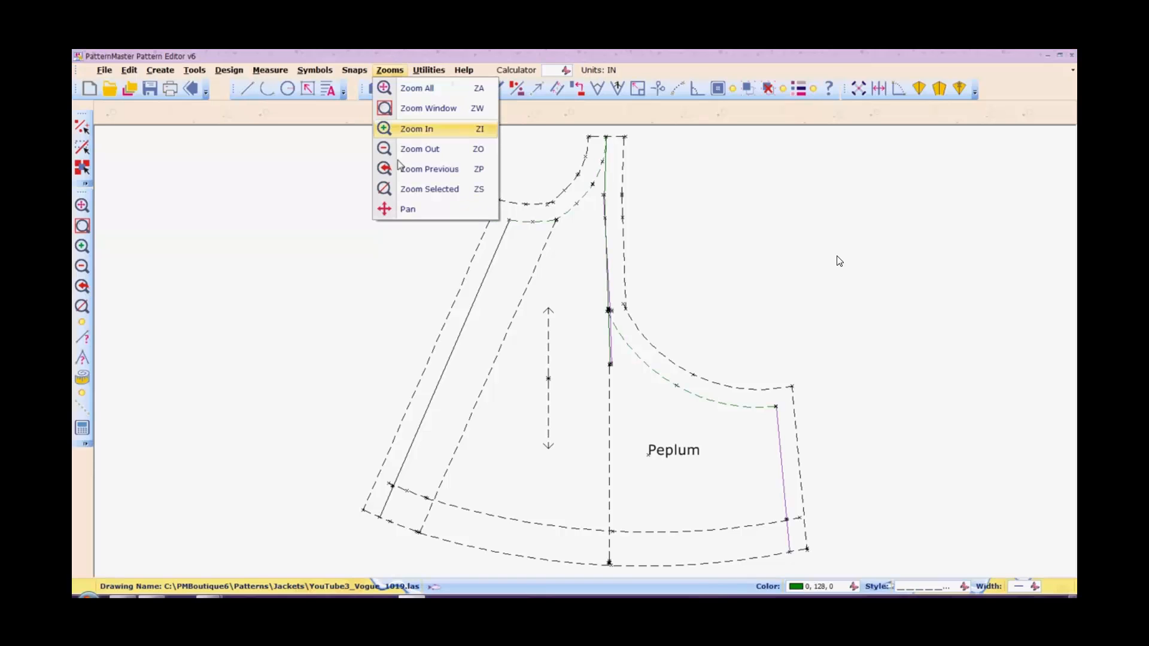
left_click(403, 212)
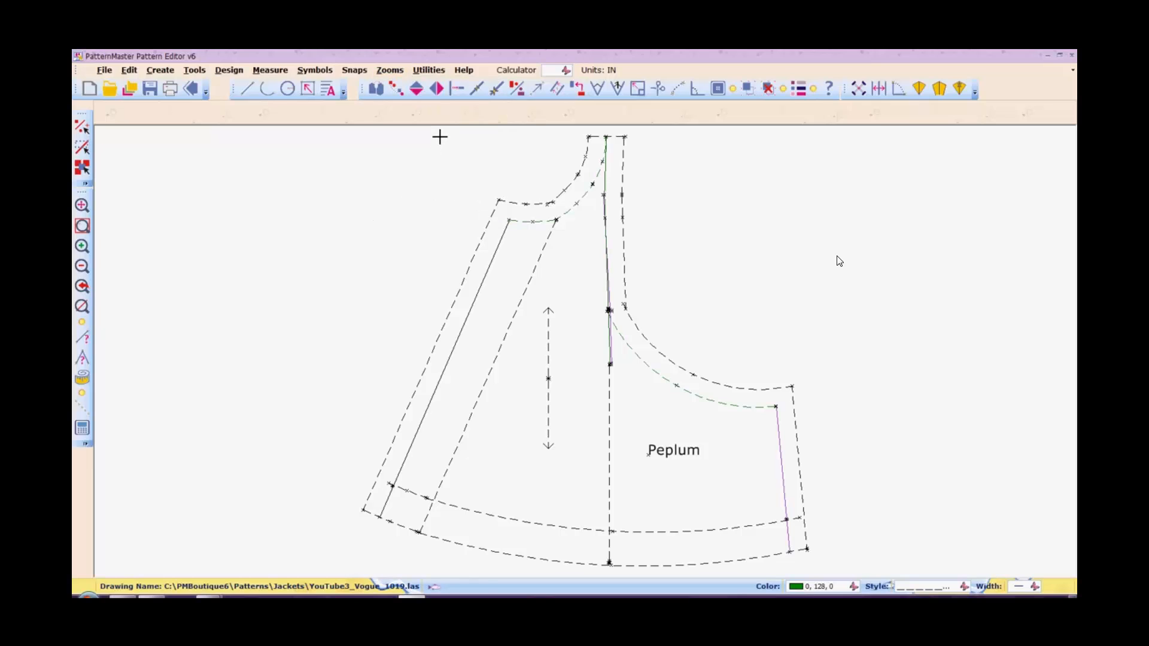
left_click_drag(440, 137, 321, 291)
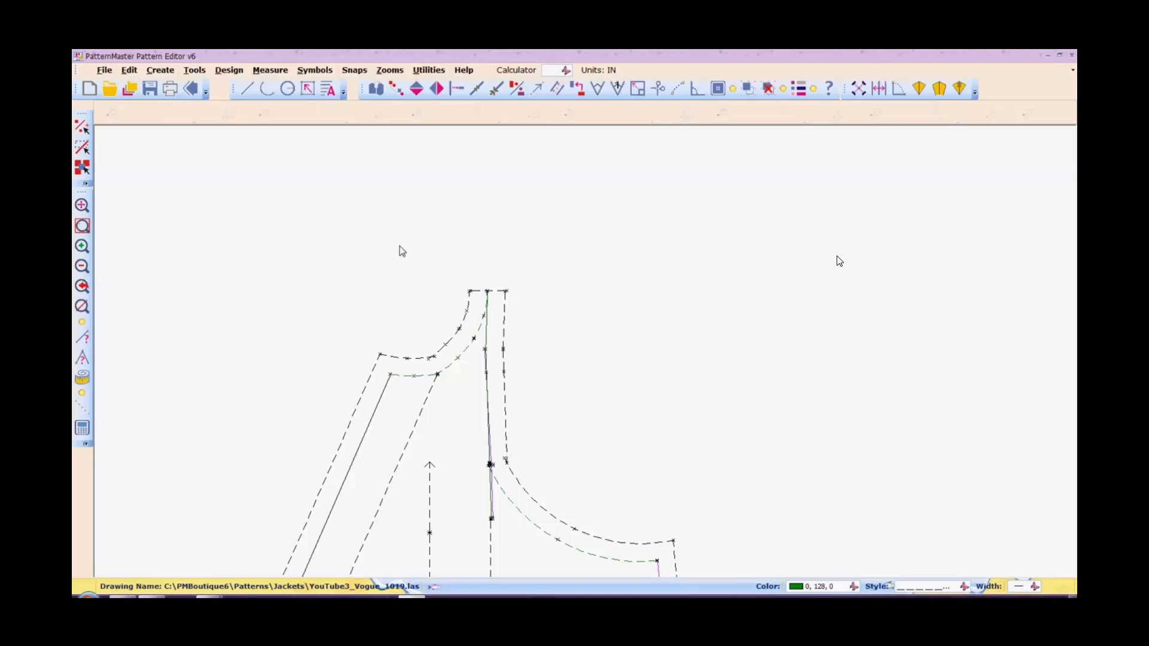
key("w")
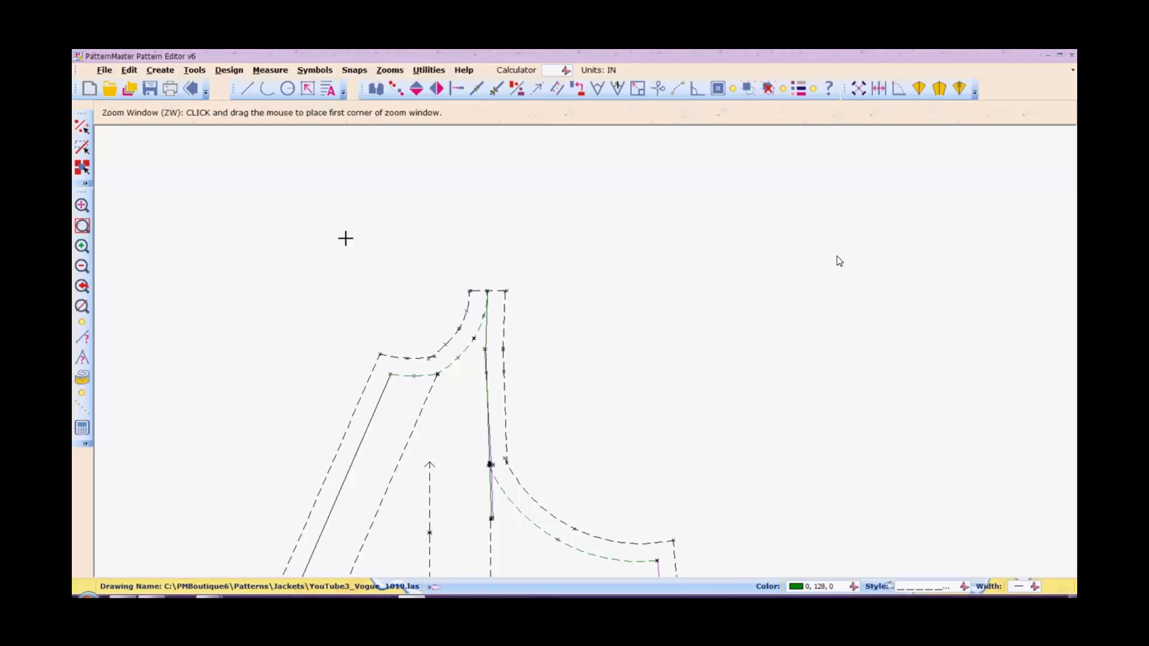
left_click(346, 238)
left_click(577, 443)
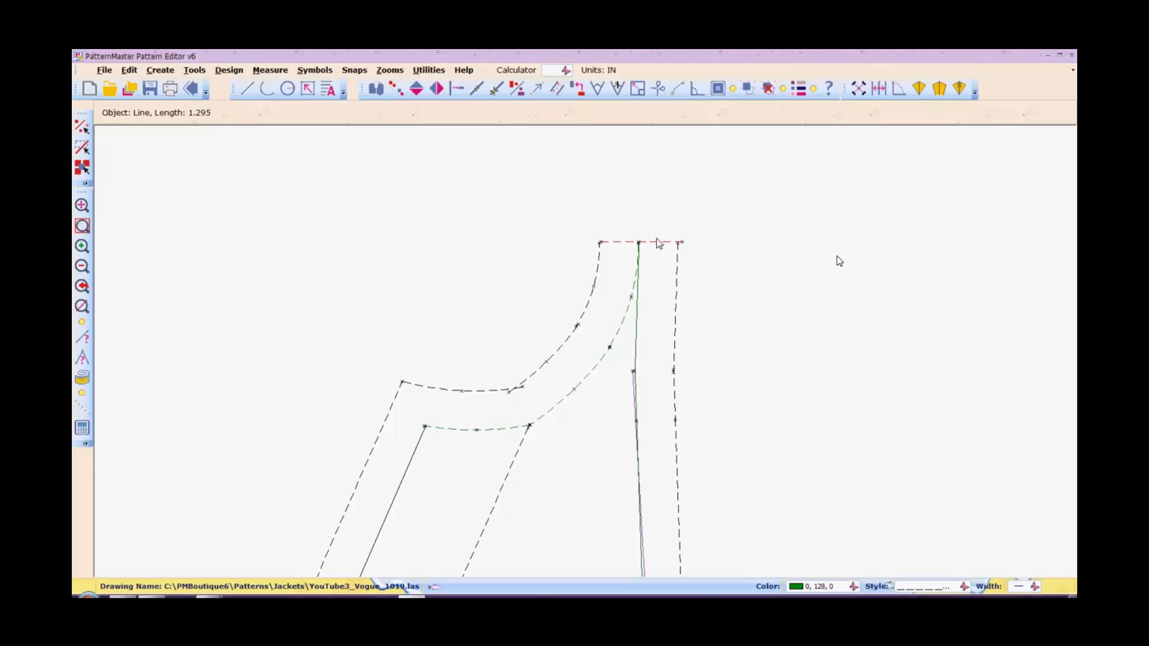
left_click_drag(656, 239, 656, 213)
Measure the distance from the raised joining line down to the Peplum piece's tip.
key("m")
key("s")
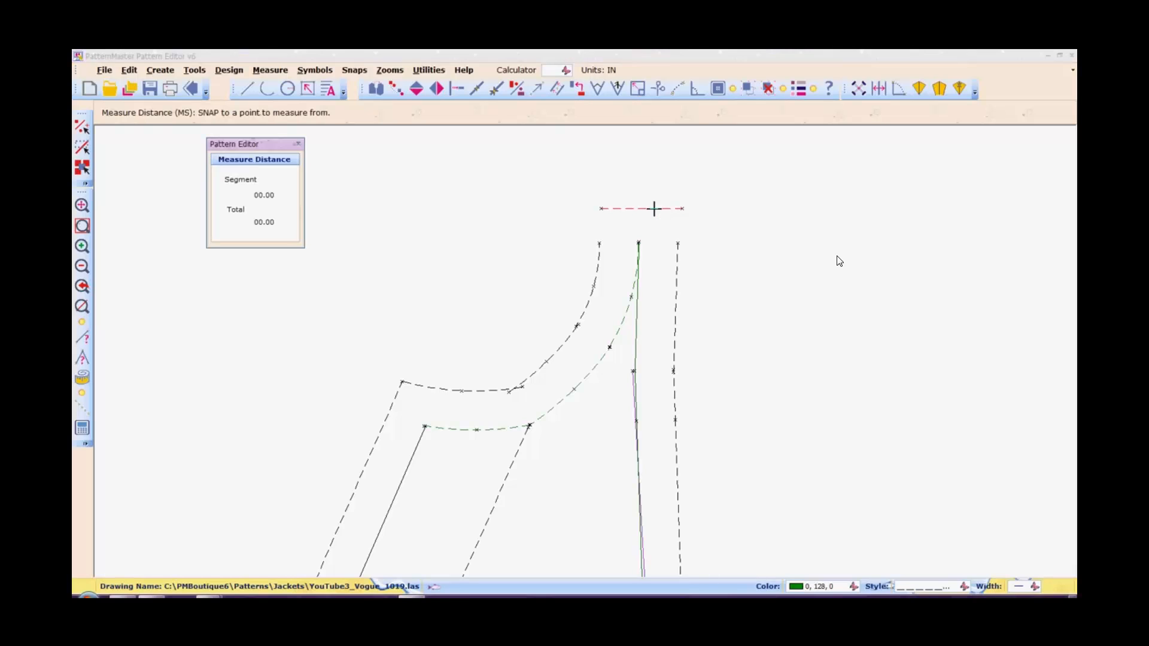
left_click(640, 209)
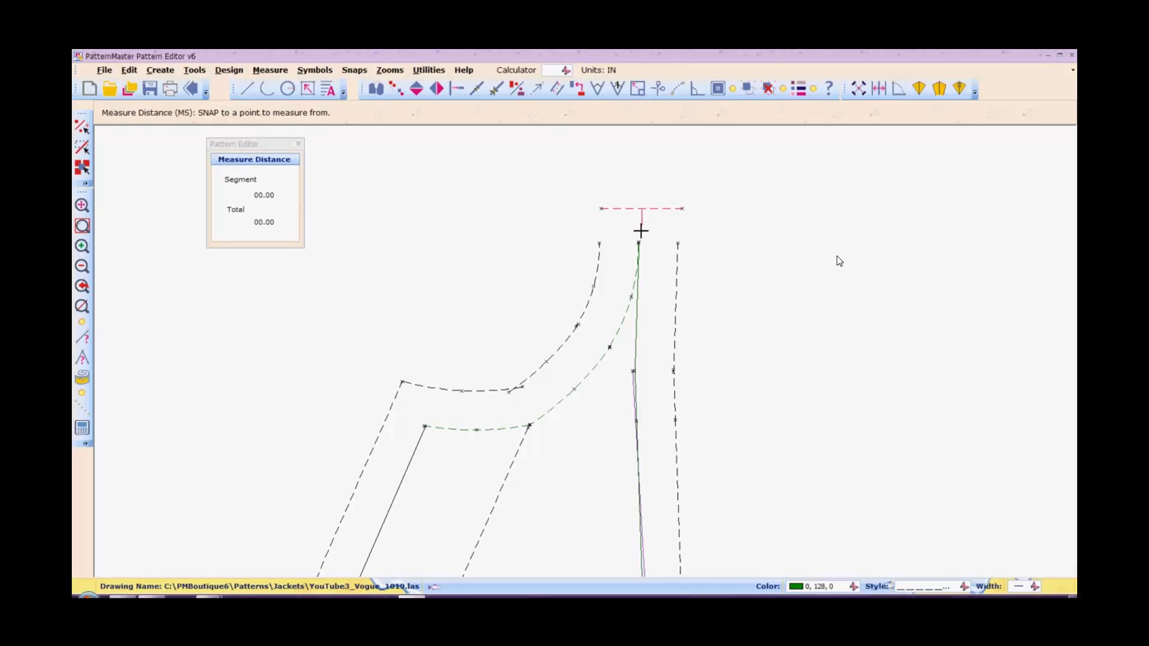
left_click(639, 243)
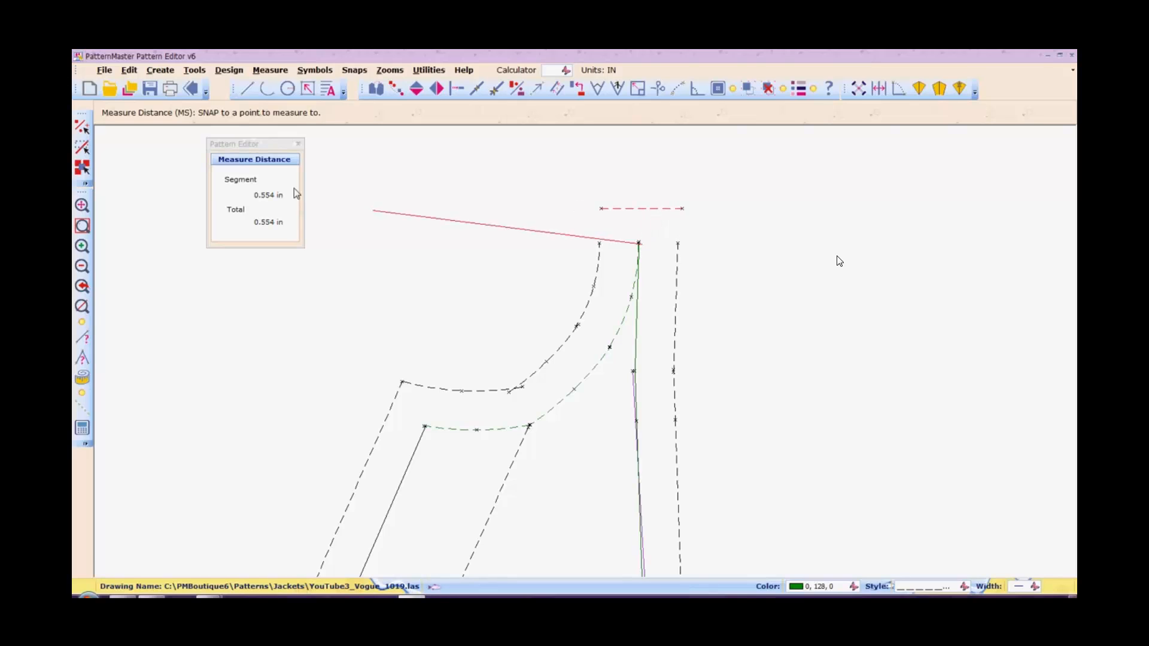
left_click(298, 145)
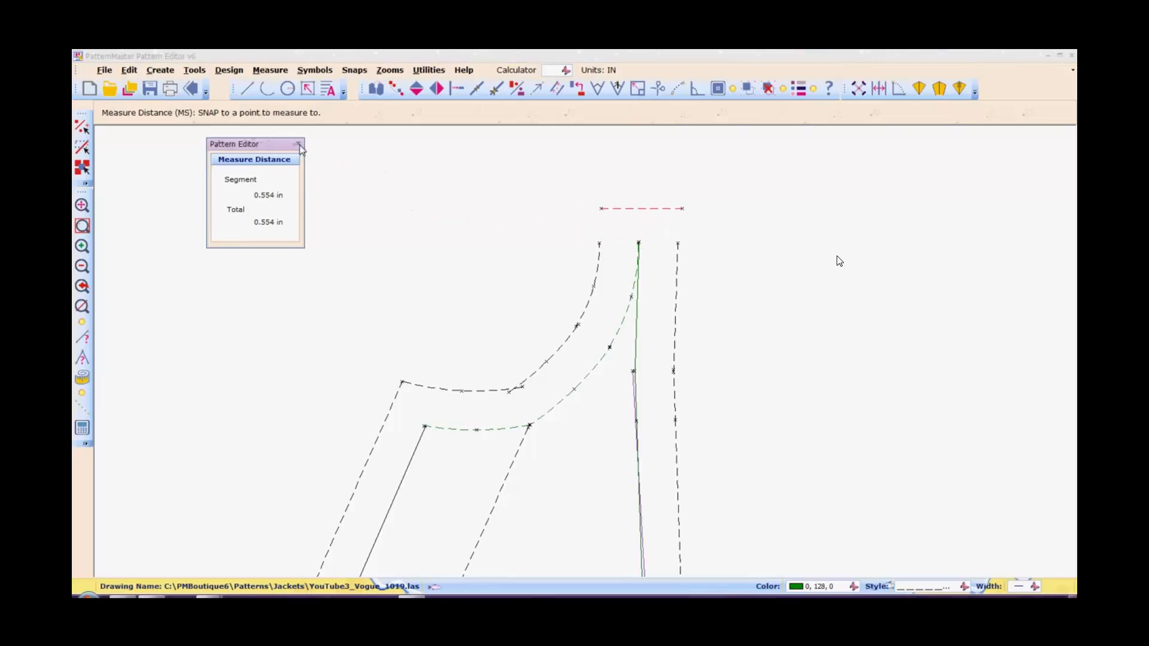
Nudge the joining line slightly higher and remeasure from the Peplum piece's tip up to it.
left_click(644, 209)
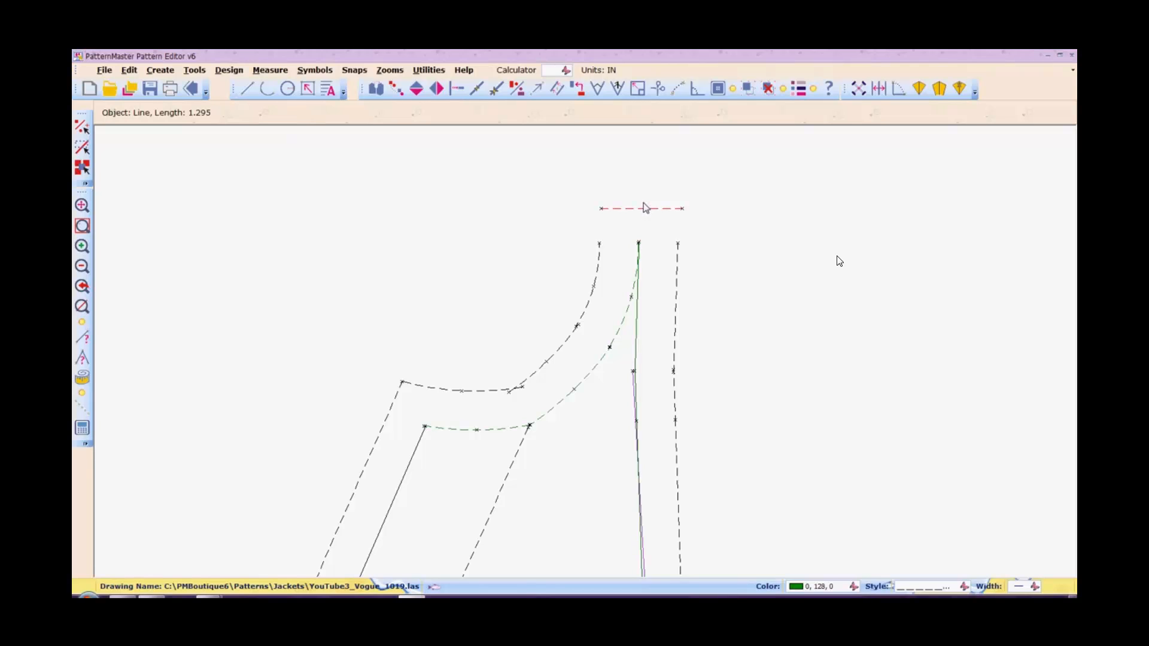
left_click_drag(644, 208, 644, 201)
left_click(643, 202)
key("m")
key("s")
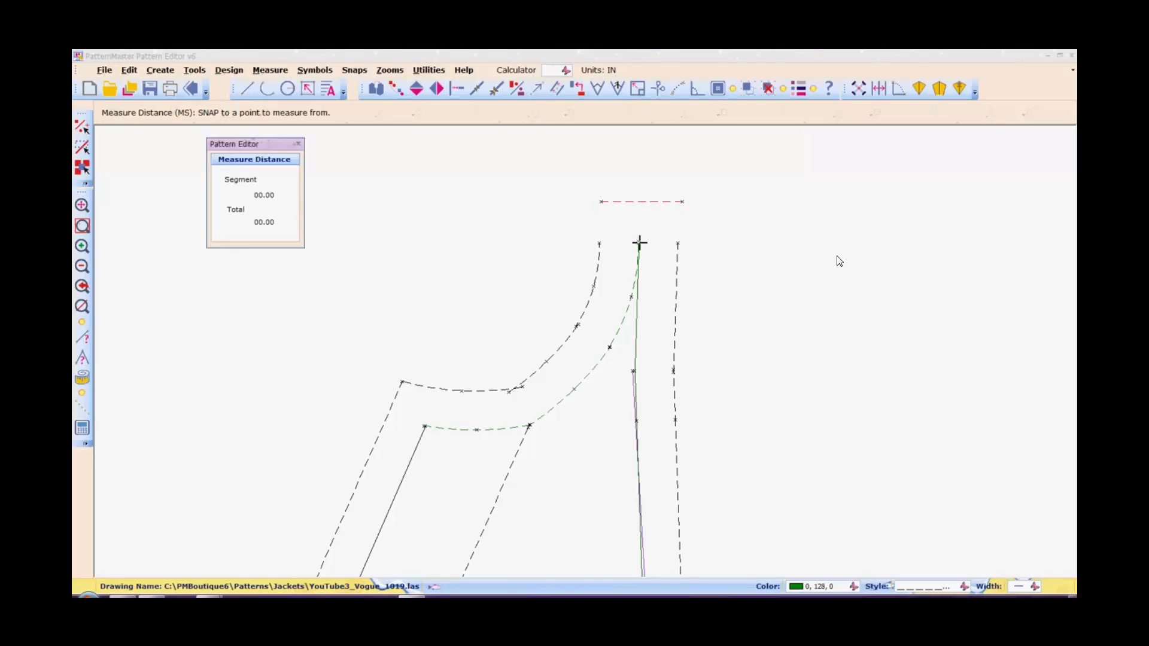
left_click(638, 244)
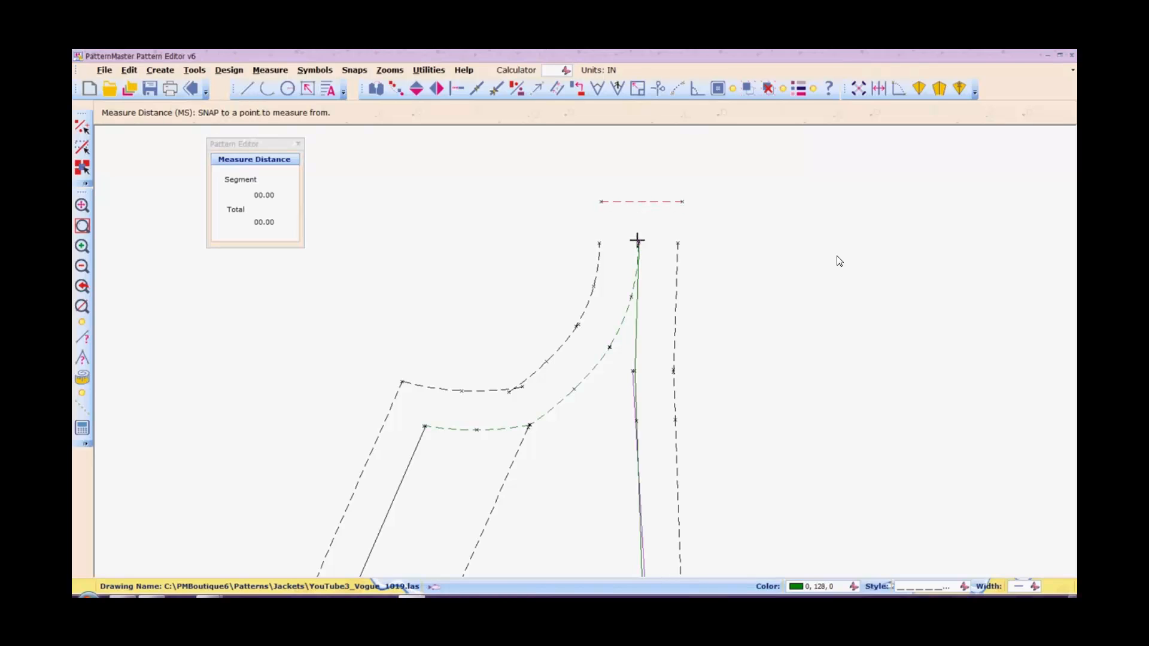
left_click(639, 202)
left_click(298, 145)
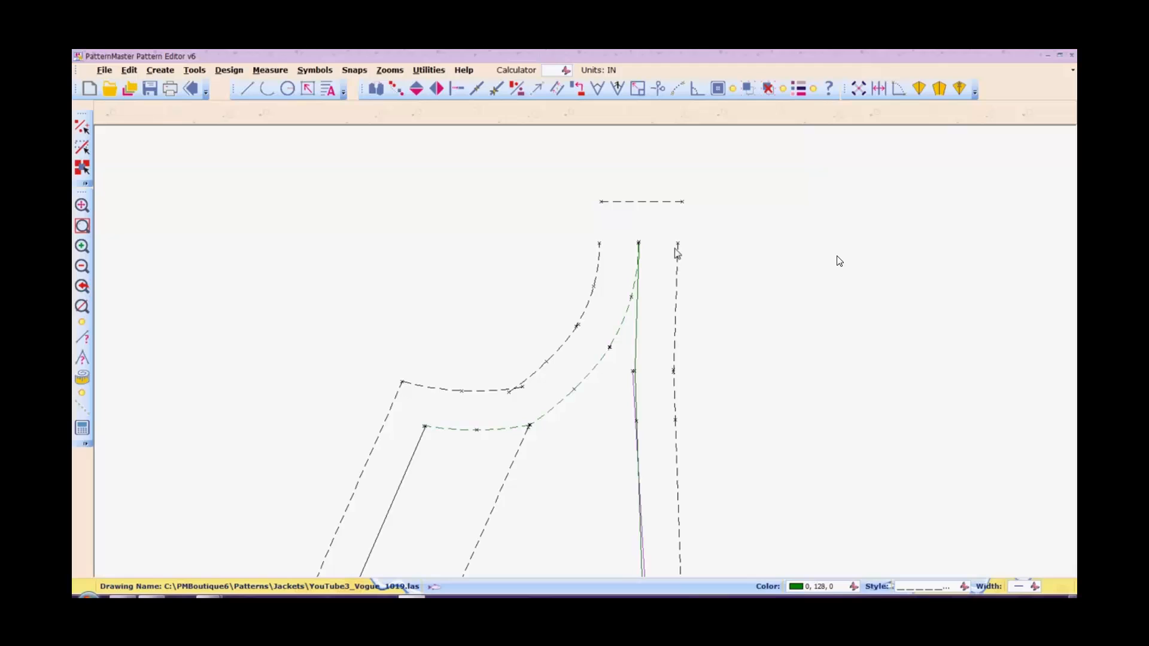
Nudge the joining line down by a tiny amount and remeasure from it to the Peplum piece's tip.
left_click(652, 203)
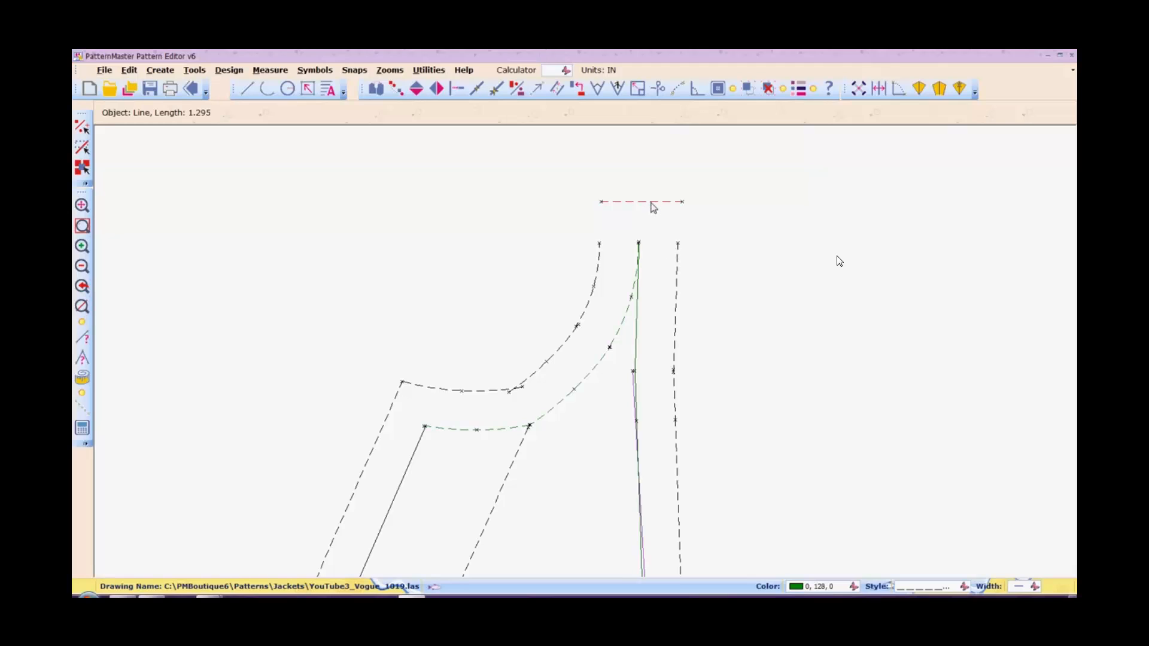
left_click_drag(651, 202, 651, 204)
key("m")
key("s")
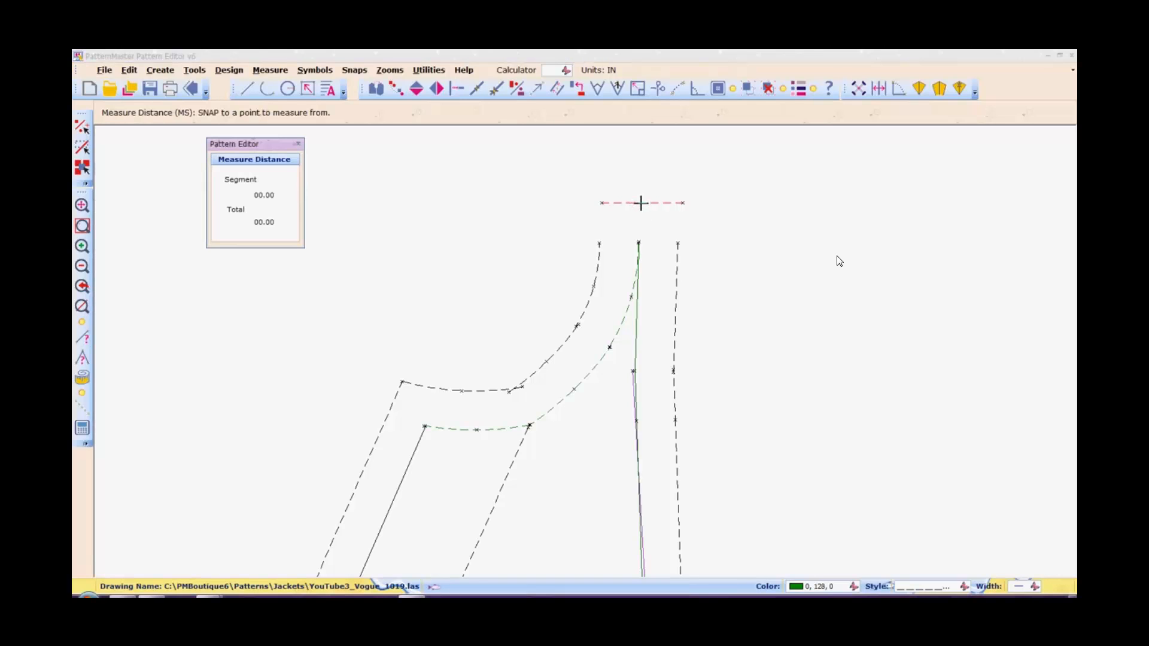
left_click(641, 202)
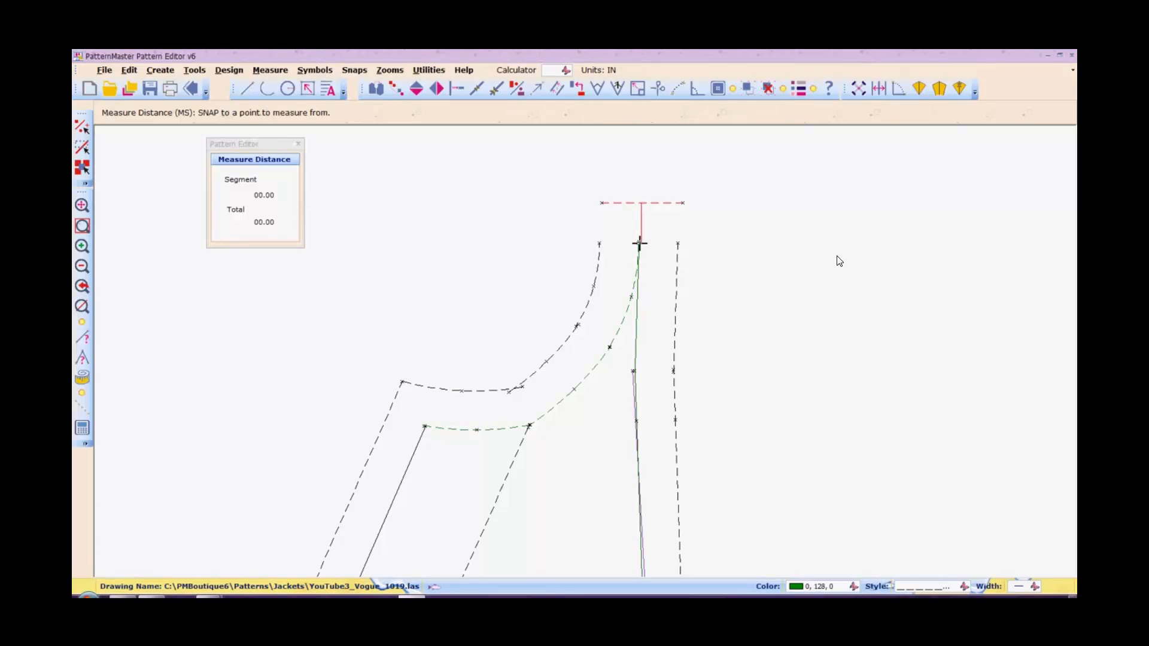
left_click(638, 243)
left_click(298, 145)
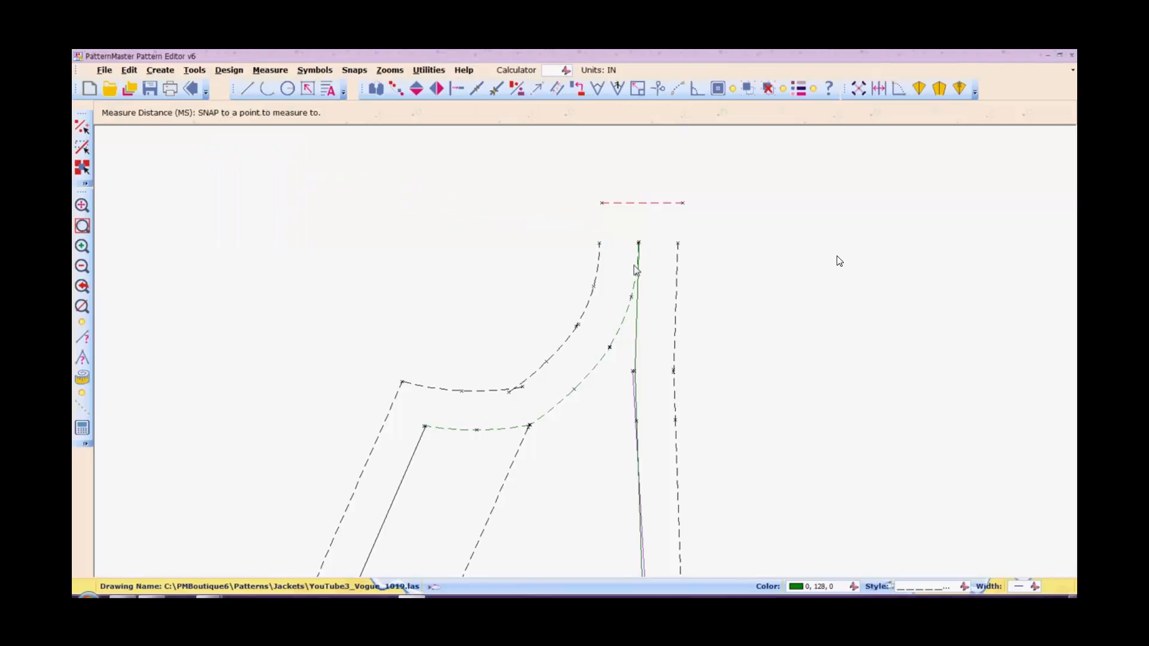
Lower the joining line a little further and measure its distance to the Peplum piece's tip again.
left_click(643, 203)
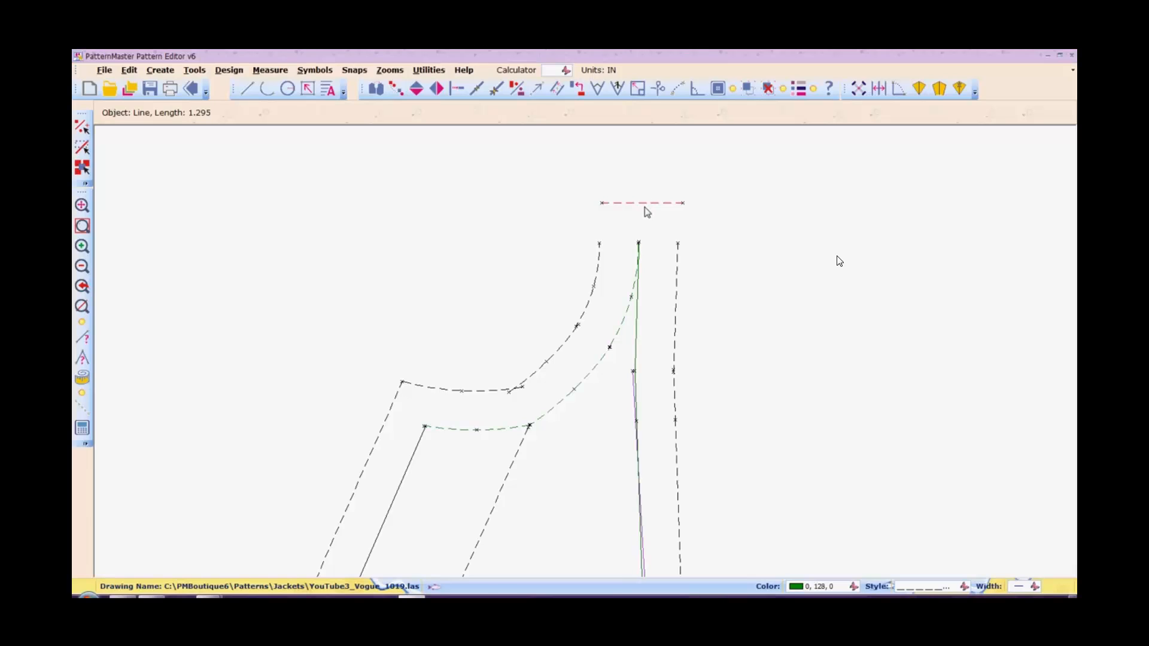
left_click_drag(645, 210, 643, 206)
key("m")
key("s")
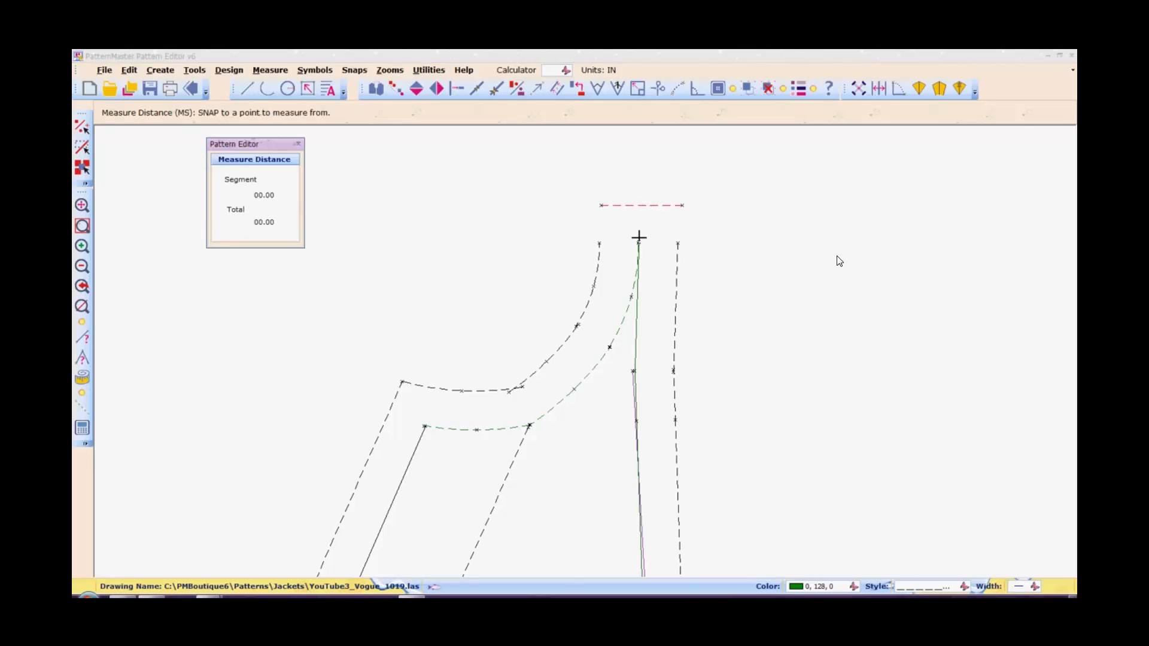
Measure the distance from the top point of the peplum's green seam line to the short dashed line above it.
left_click(639, 242)
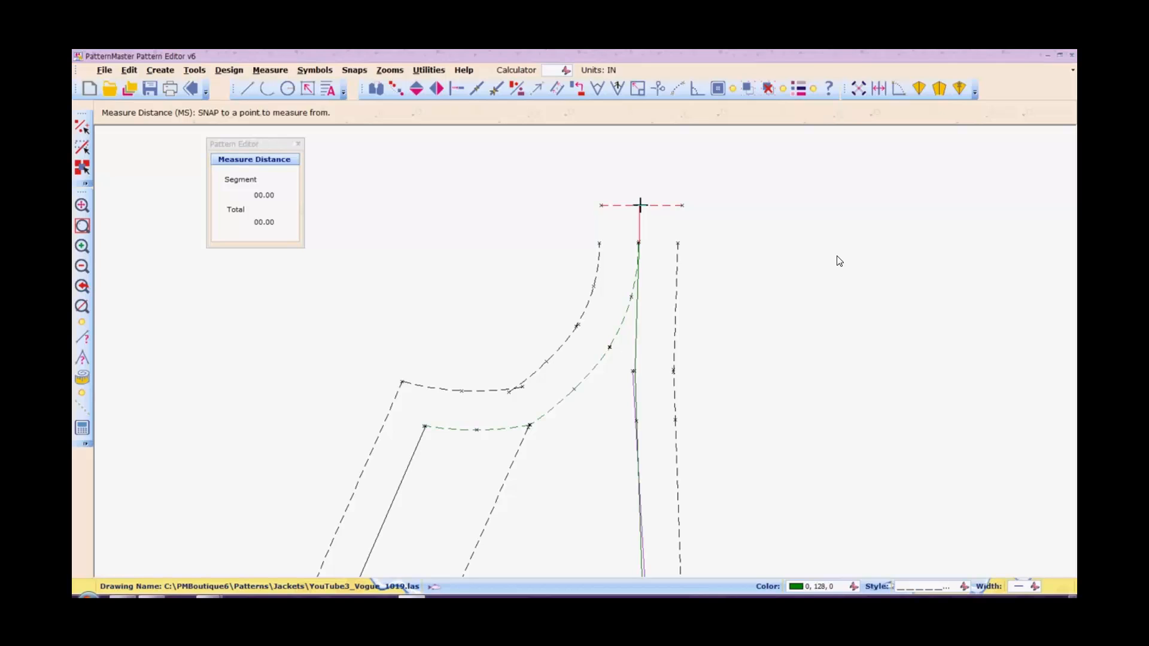
left_click(640, 206)
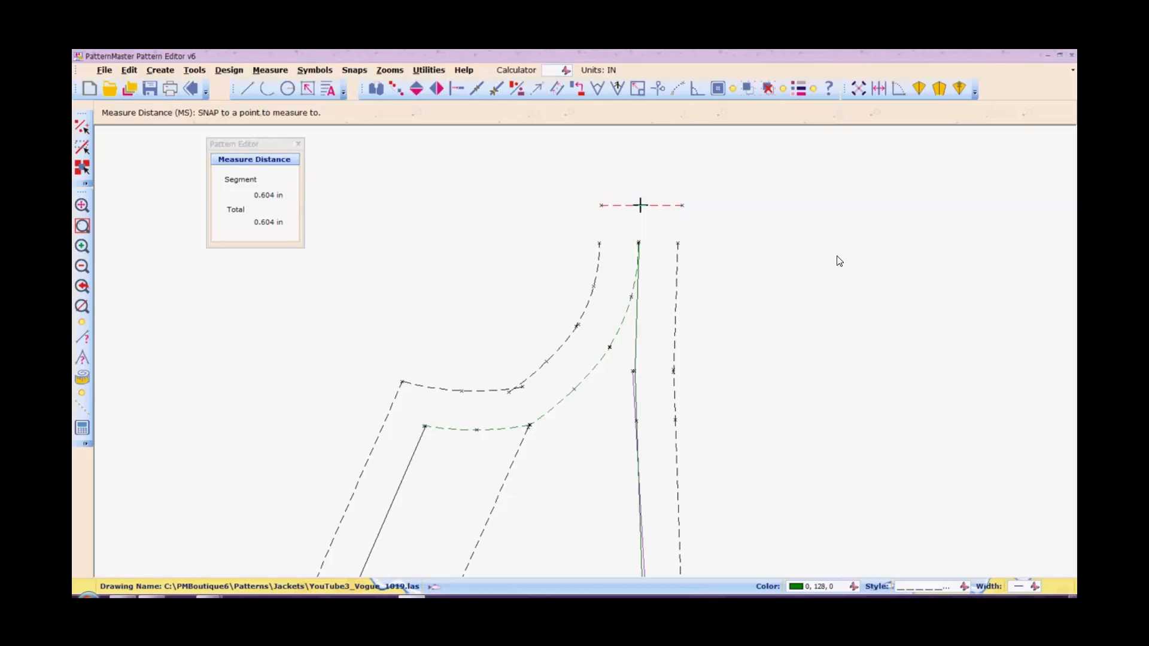
left_click(299, 145)
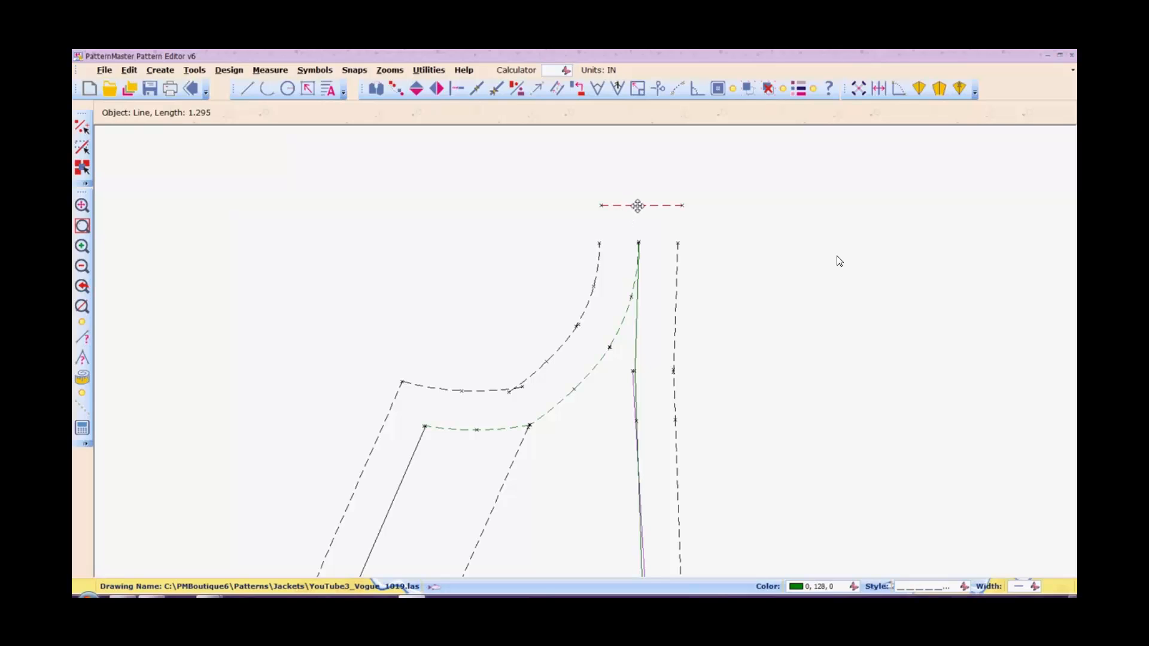
Nudge the short dashed line slightly upward and remeasure its distance from the top point of the green seam line.
left_click_drag(637, 205, 638, 204)
key("m")
key("s")
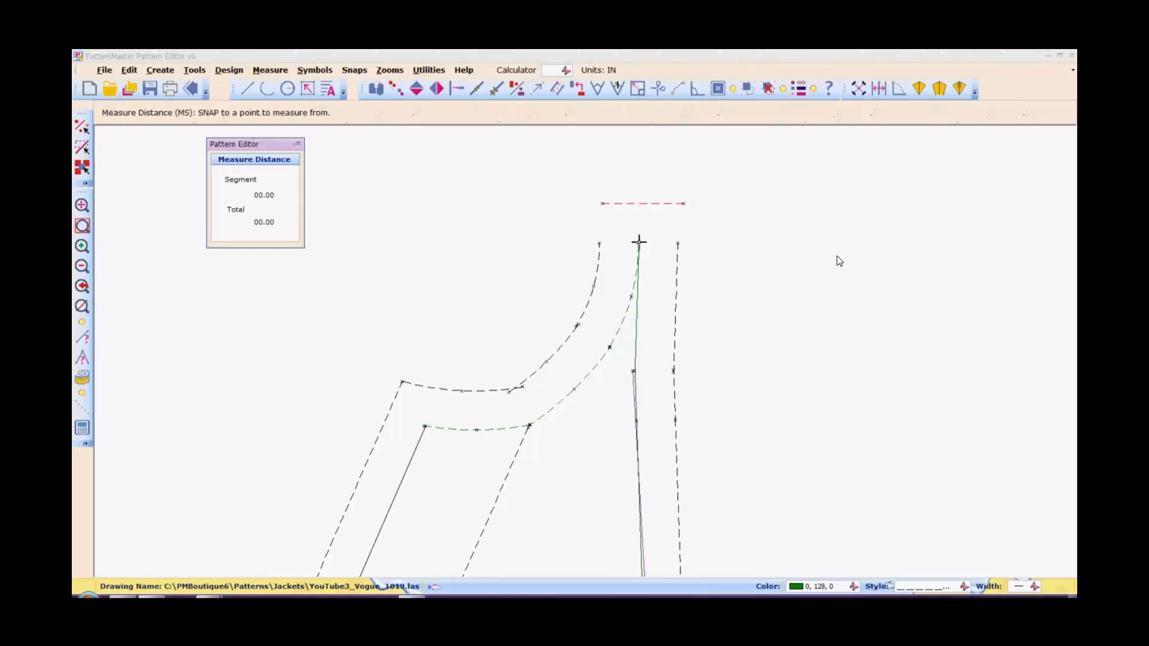
right_click(639, 241)
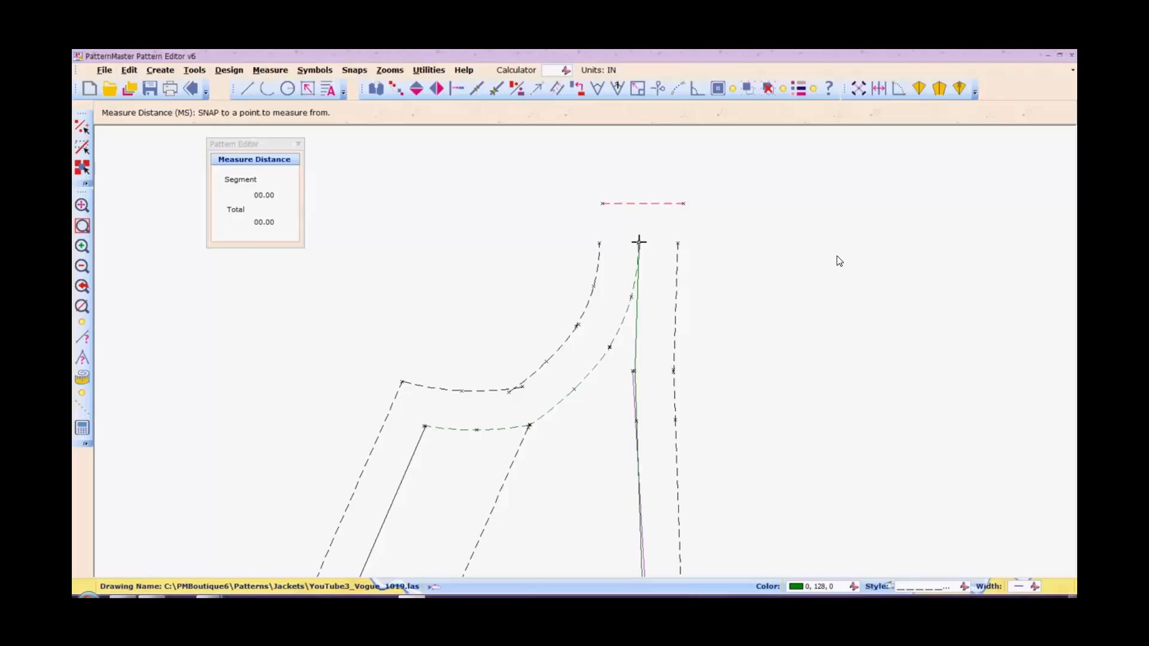
left_click(640, 204)
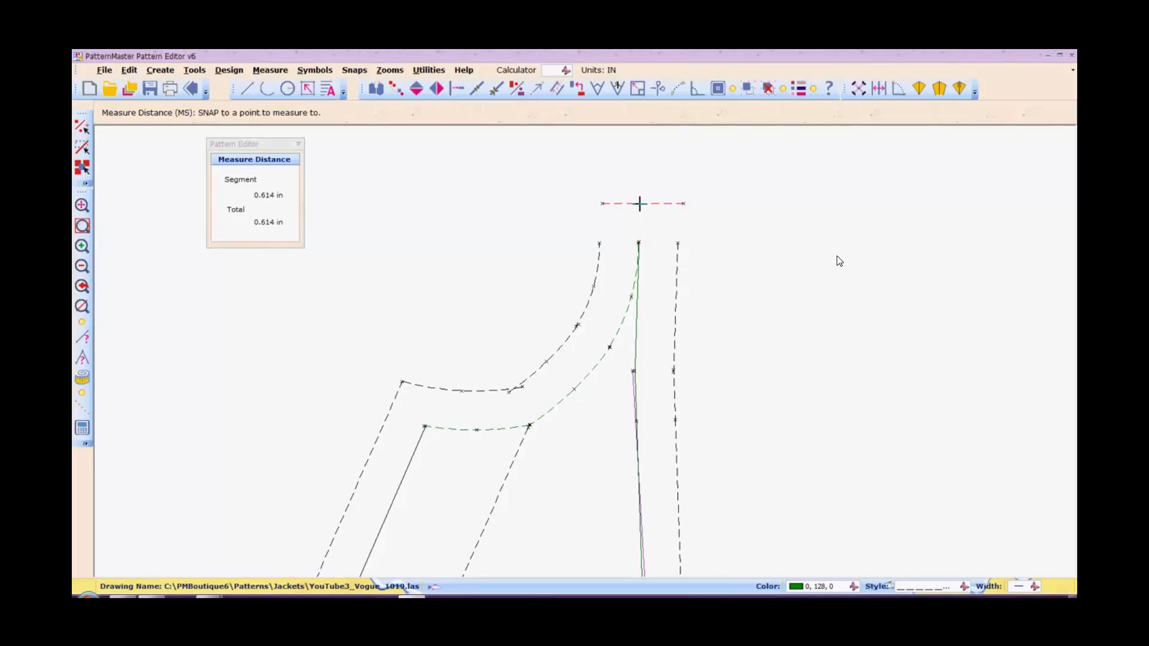
left_click(299, 145)
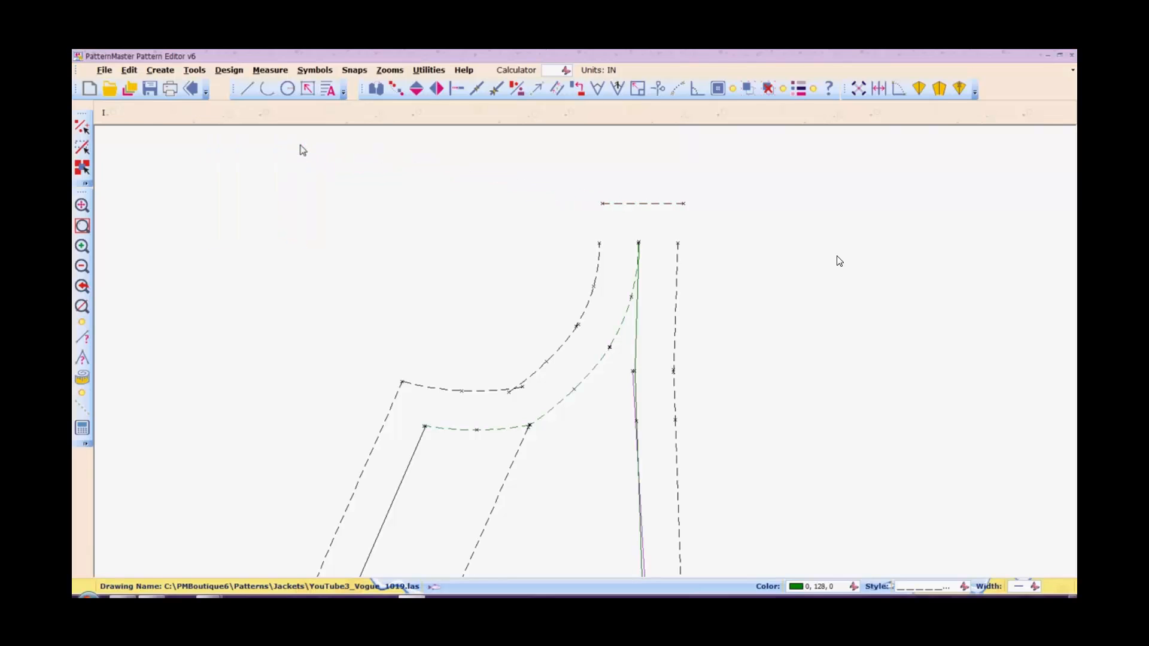
Use Intersect to join the short dashed line with the cutting lines on both sides, closing the top of the peplum's seam allowance.
key("i")
key("n")
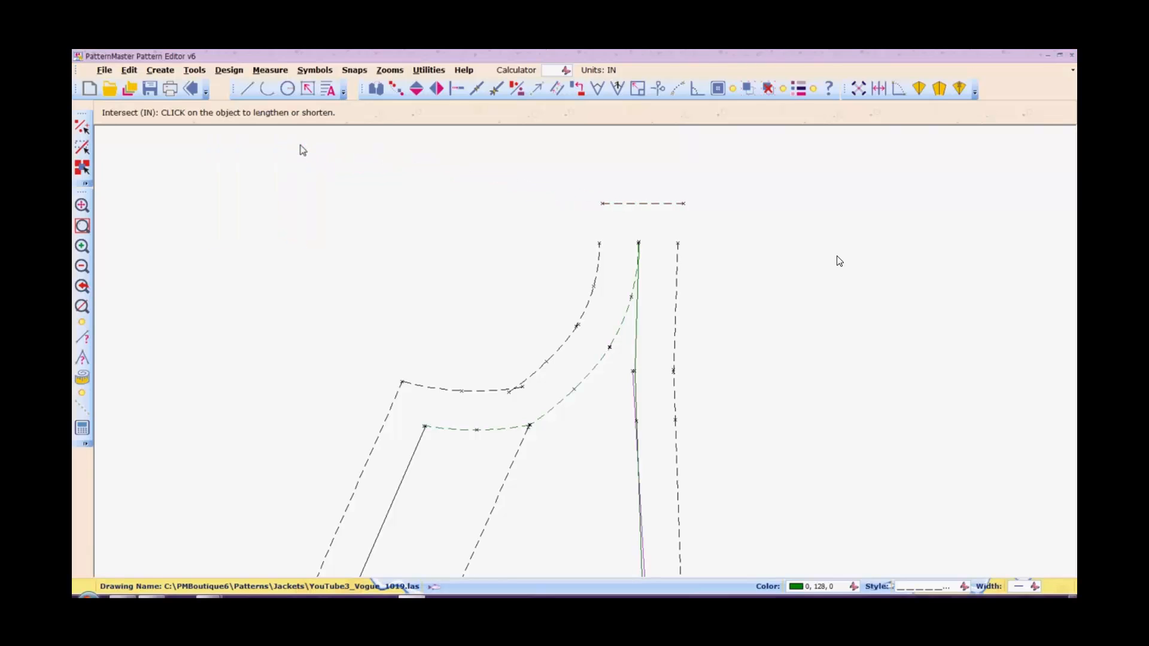
left_click(597, 269)
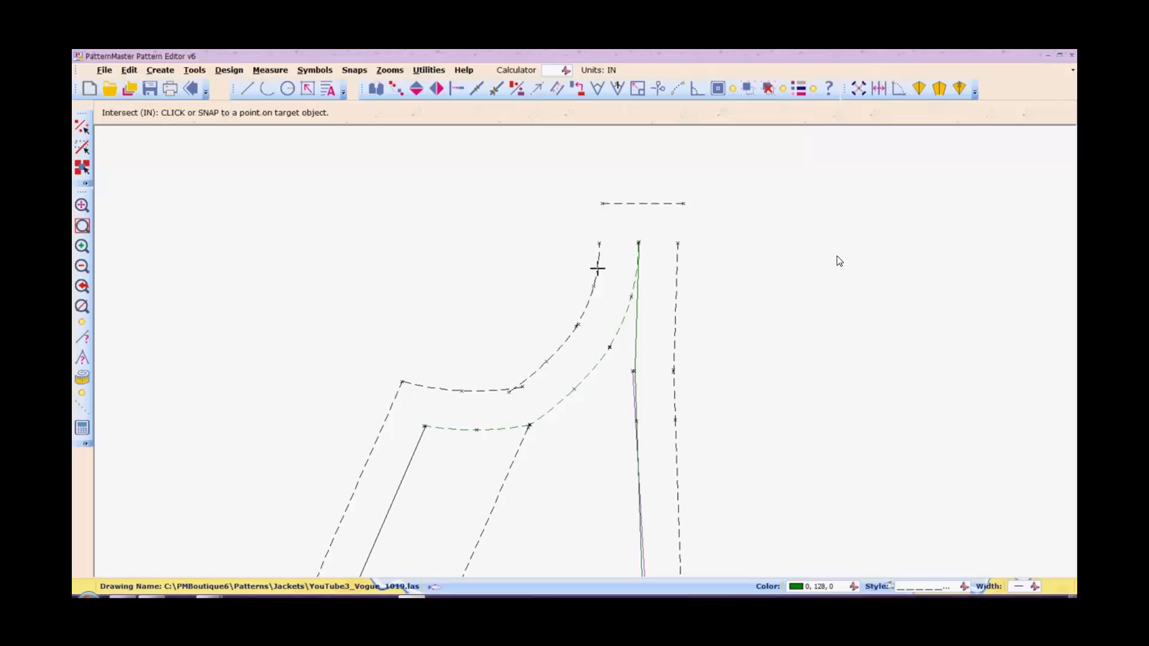
left_click(618, 204)
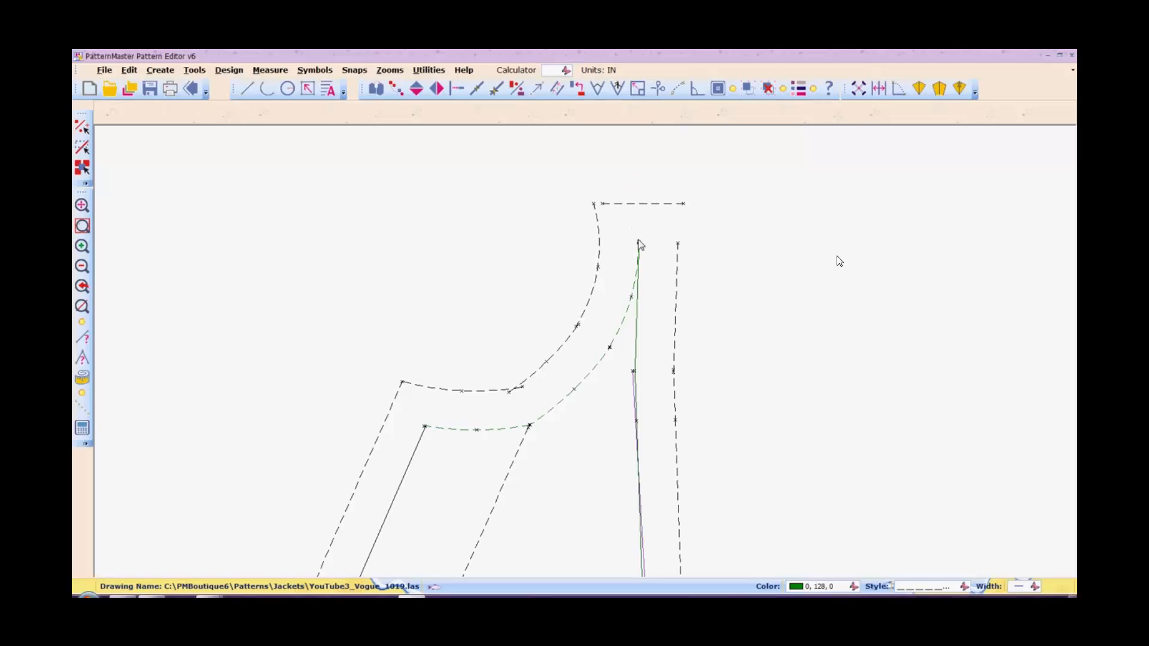
right_click(639, 206)
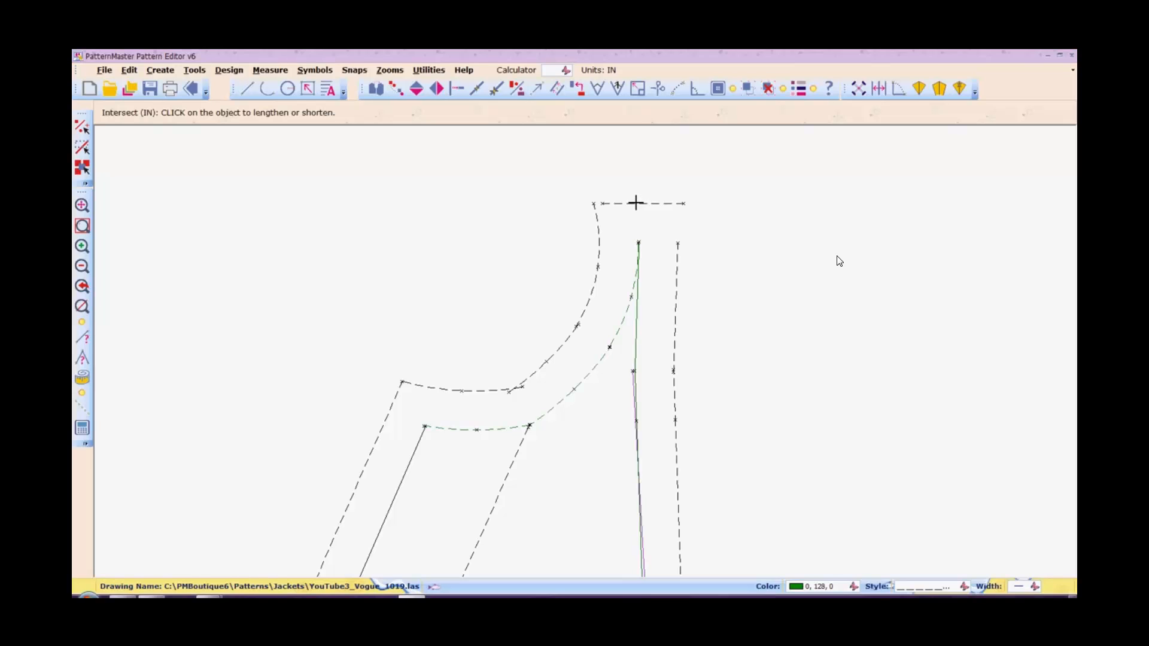
left_click(636, 204)
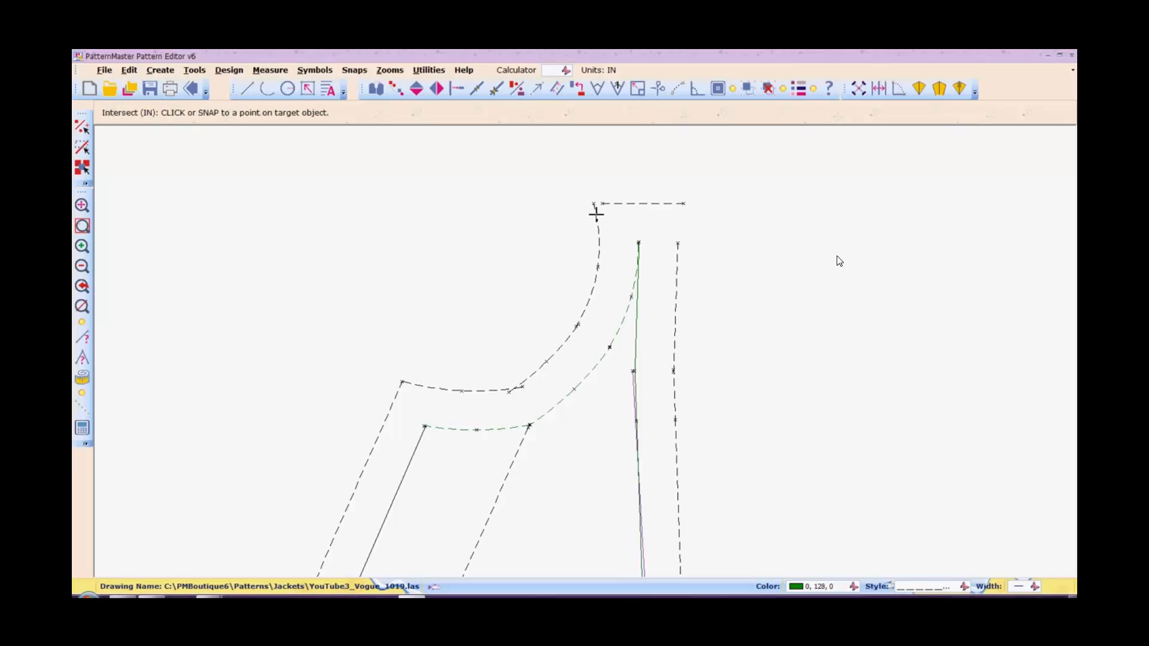
left_click(597, 214)
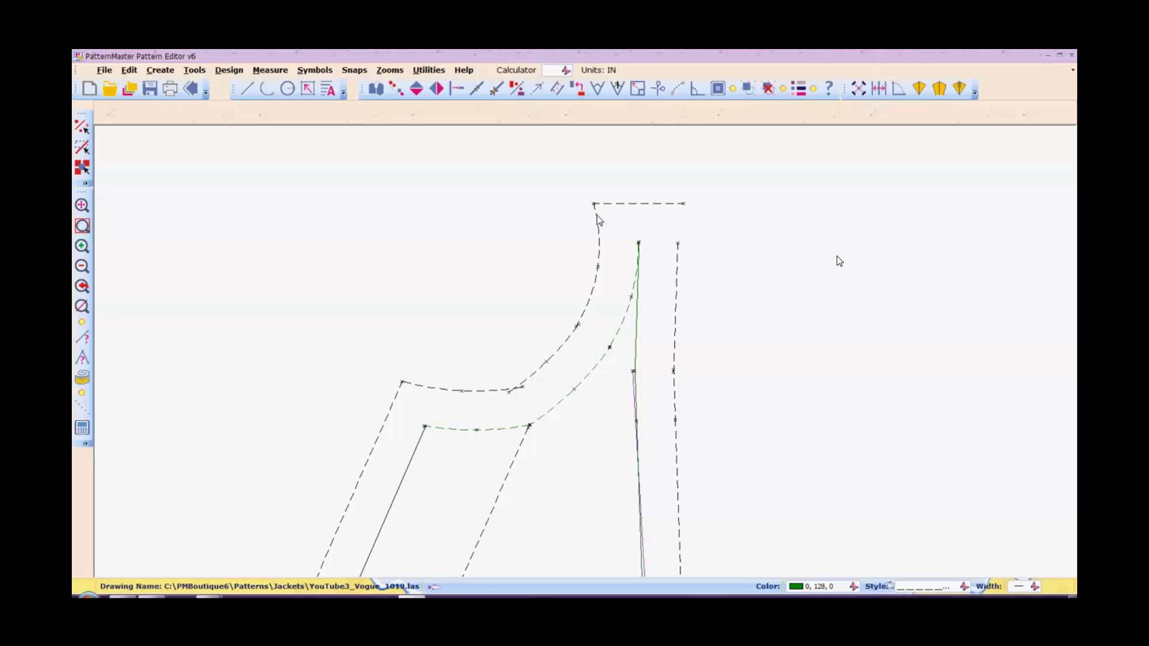
left_click(679, 255)
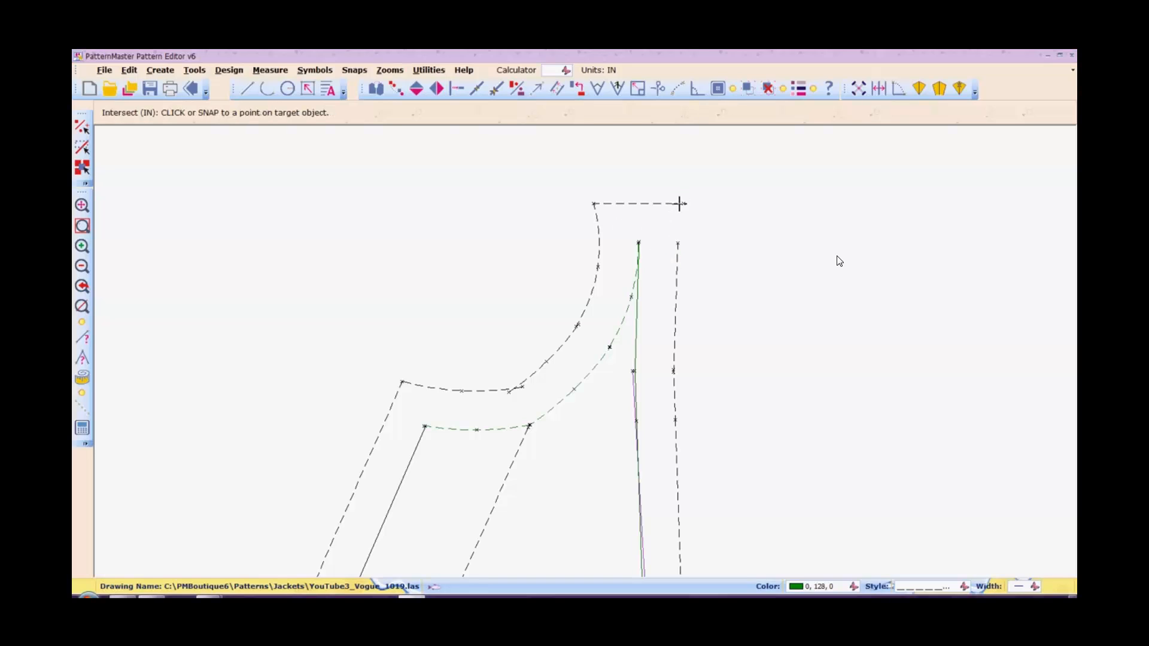
left_click(678, 204)
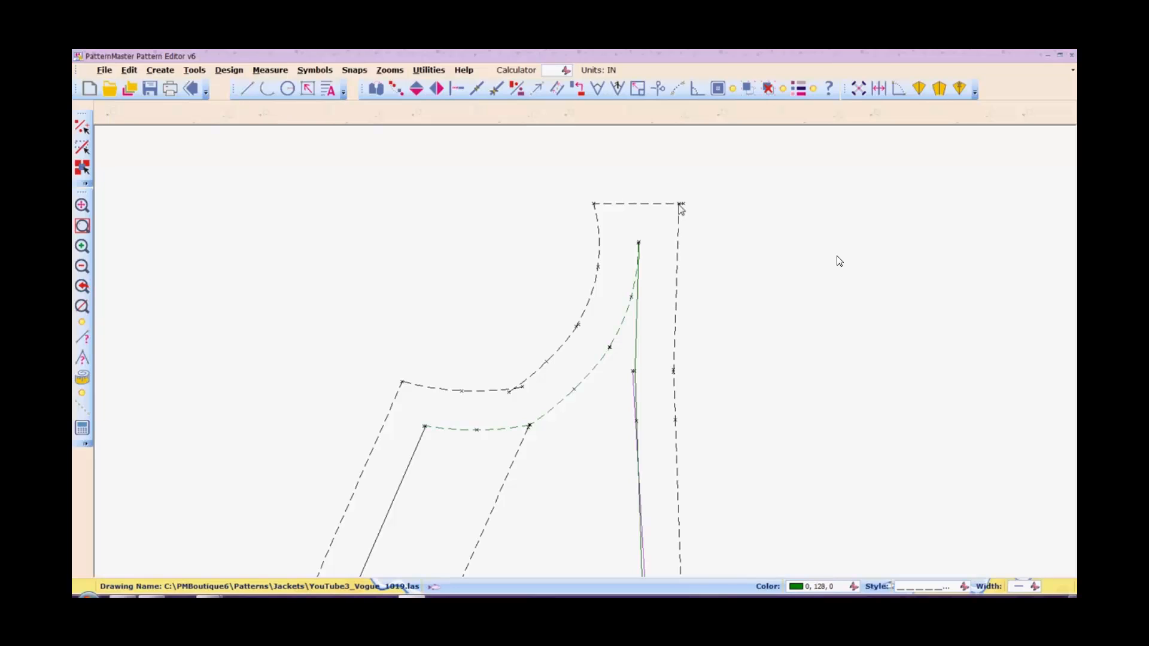
Use Intersect to trim the two overlapping cutting-line curves to each other at the peplum's inner corner.
right_click(516, 337)
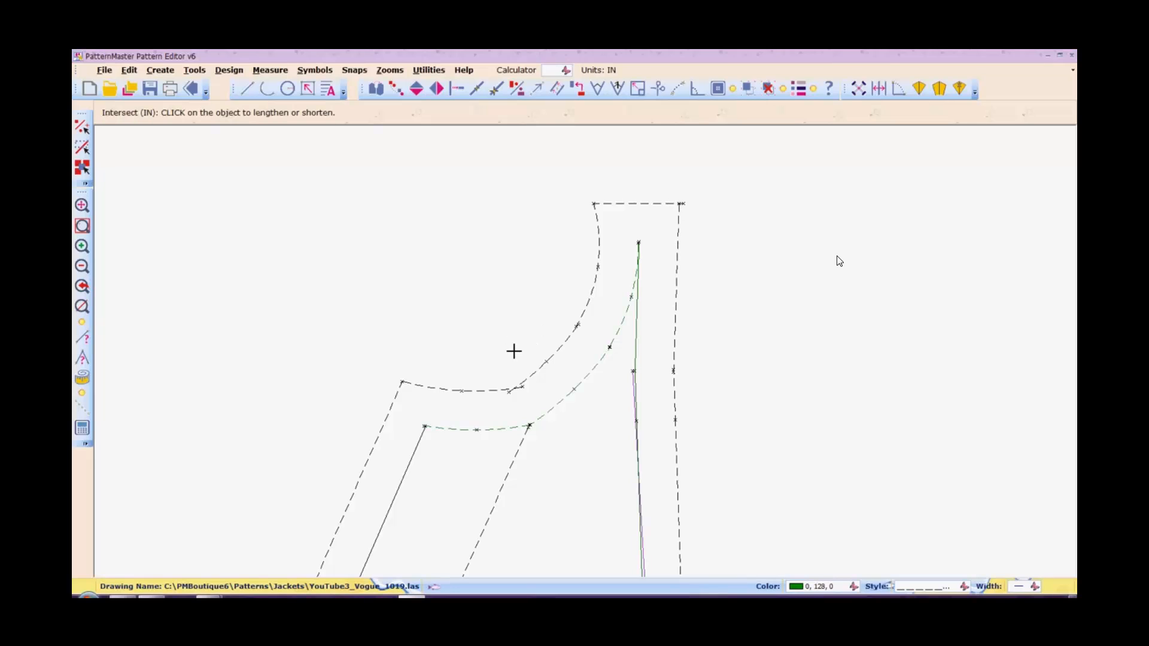
left_click(537, 371)
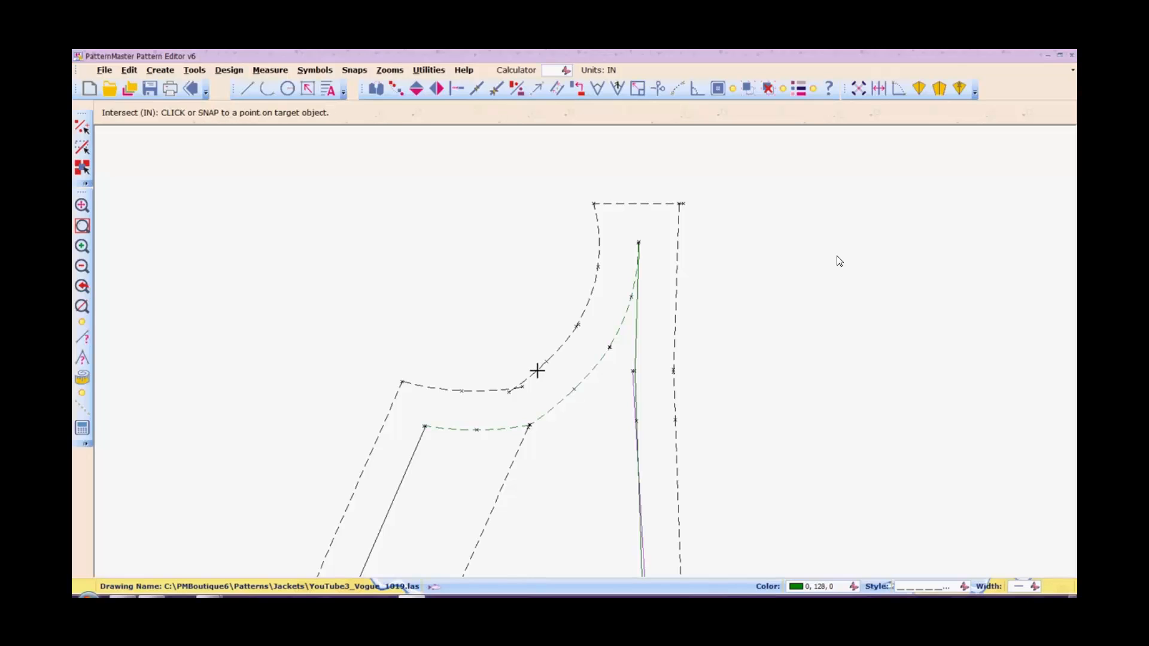
left_click(499, 390)
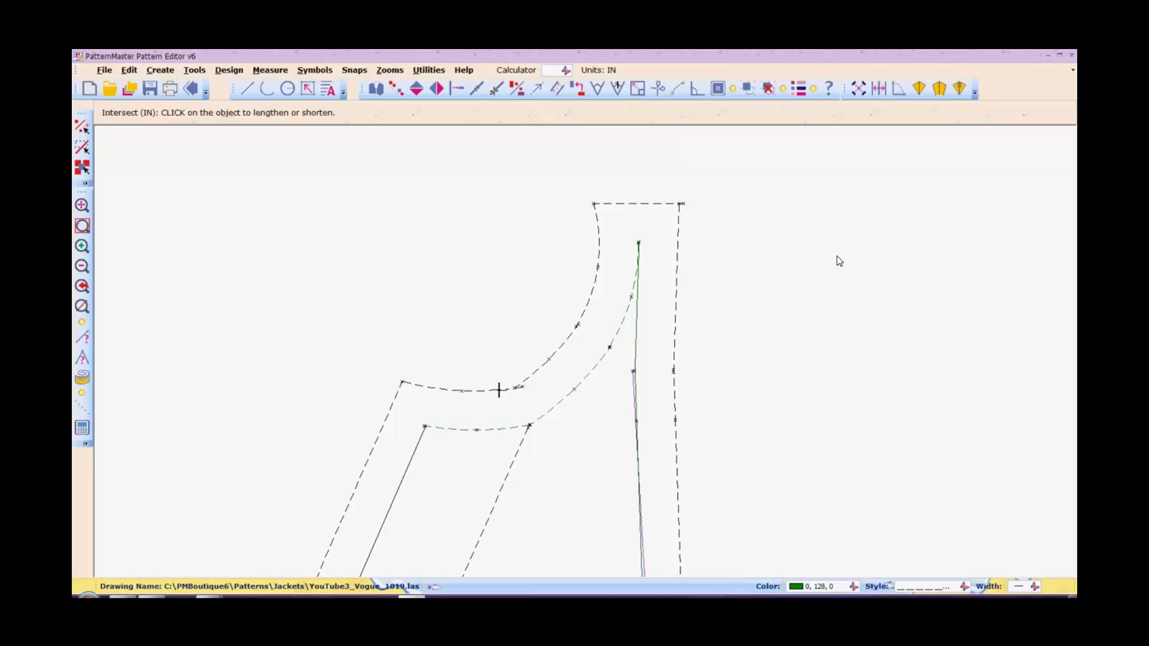
left_click(498, 390)
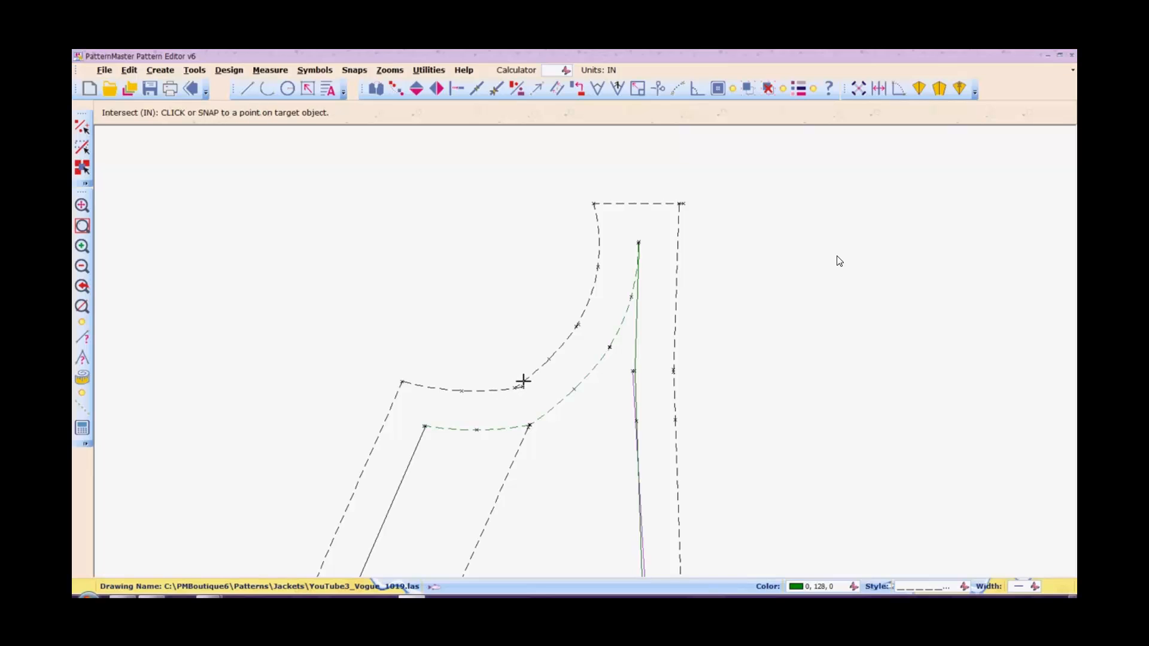
left_click(523, 381)
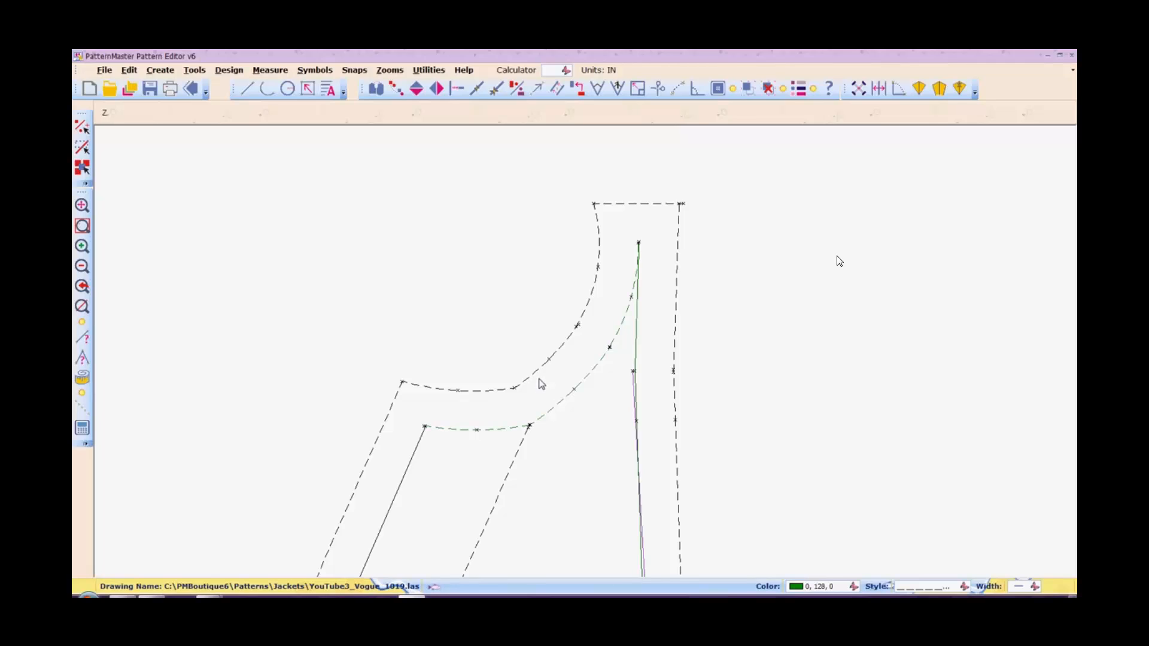
Select all objects of the peplum piece with its seam allowance and group them.
key("o")
key("o")
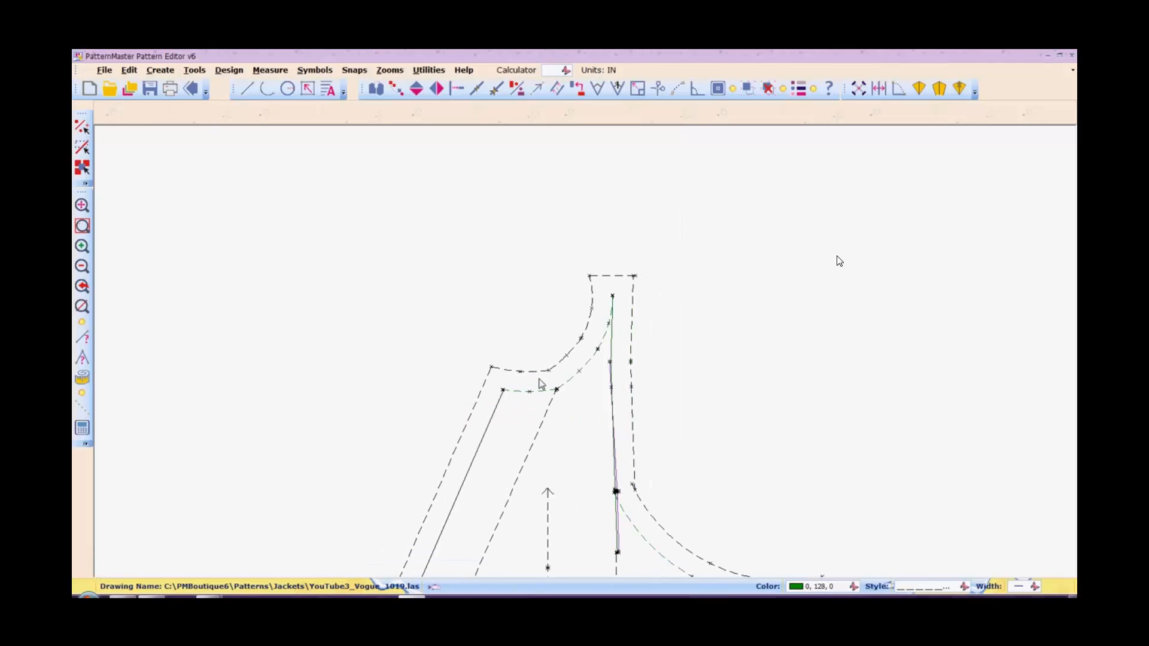
key("o")
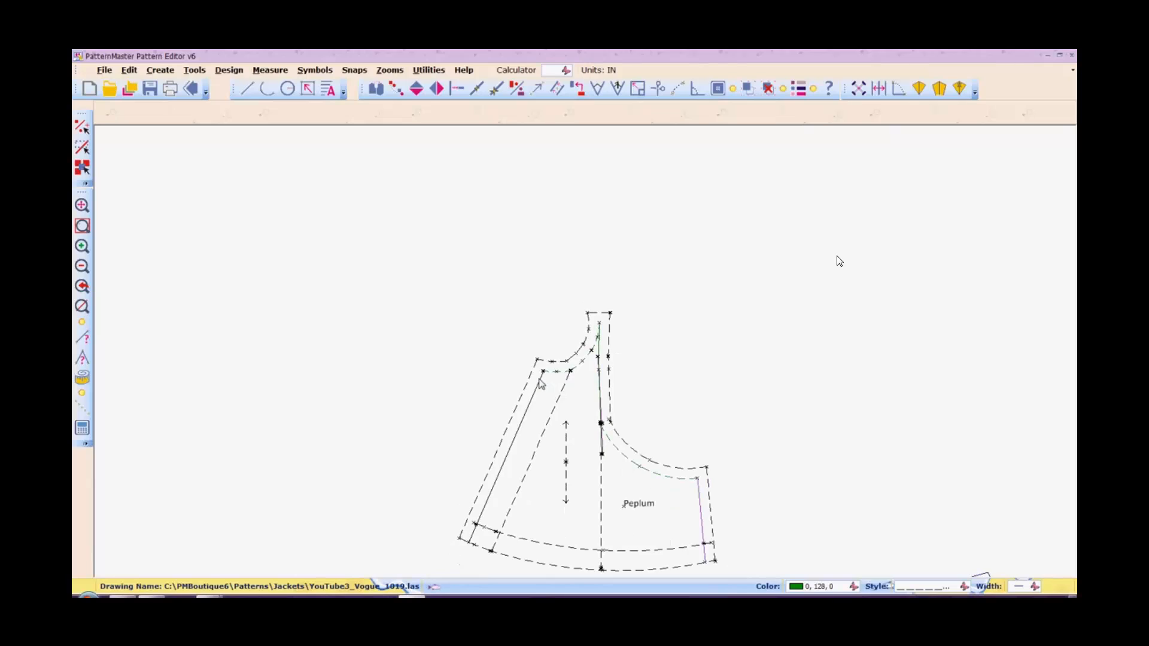
key("o")
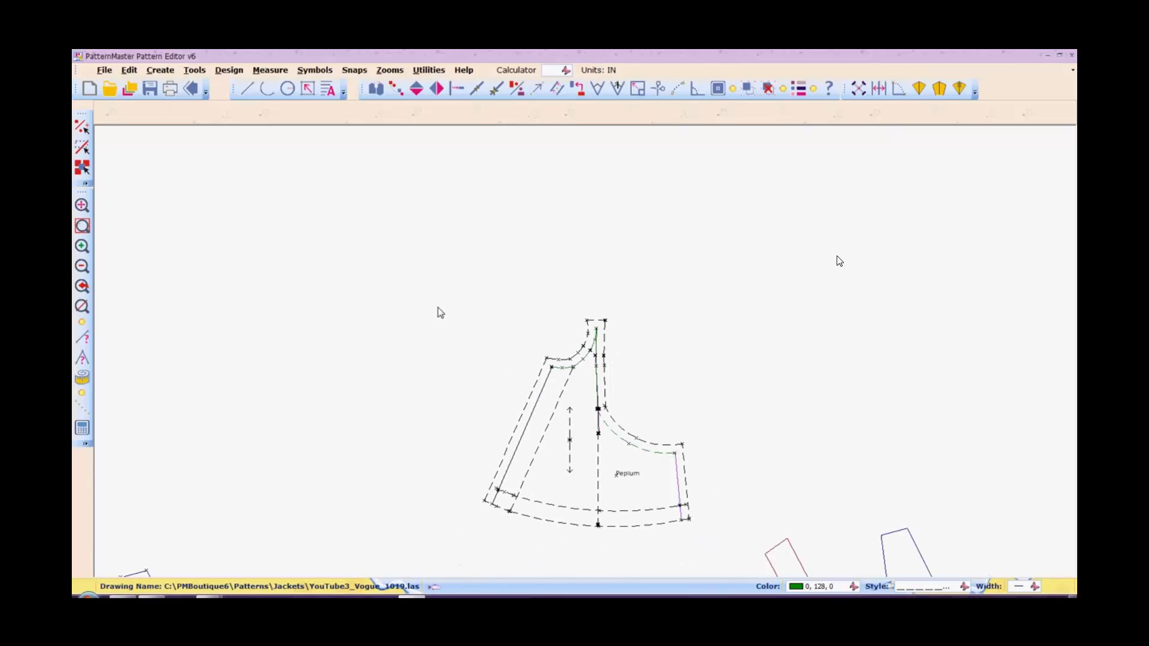
left_click_drag(436, 293, 731, 547)
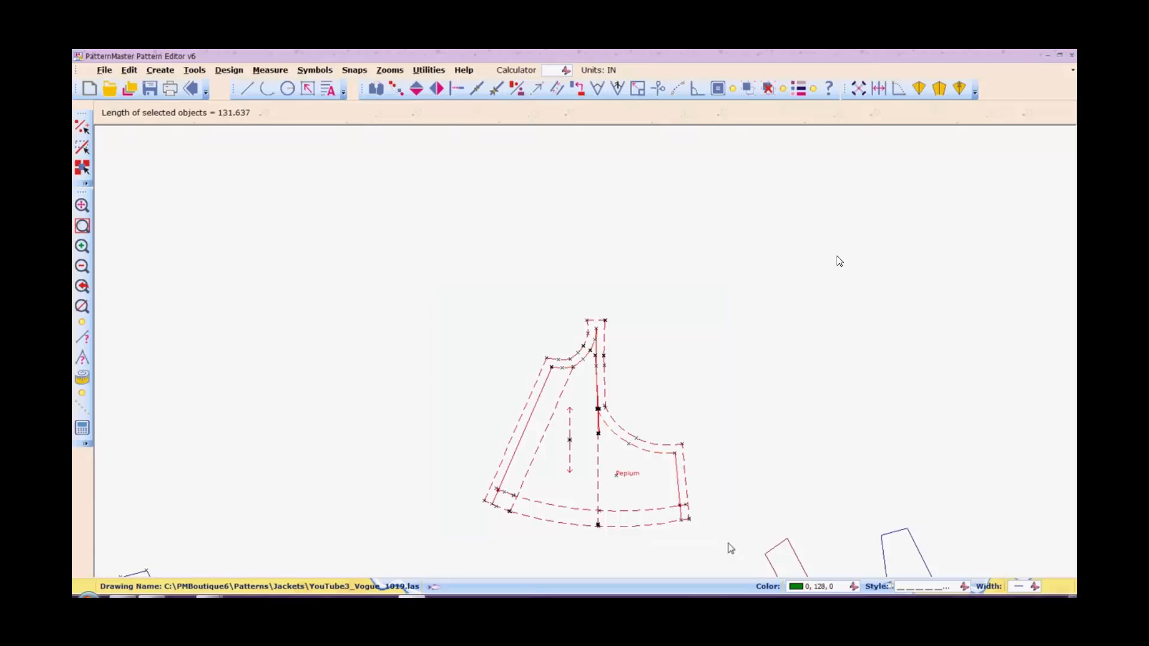
left_click(748, 89)
Move the grouped peplum piece below the finished back and back center panel pieces.
key("o")
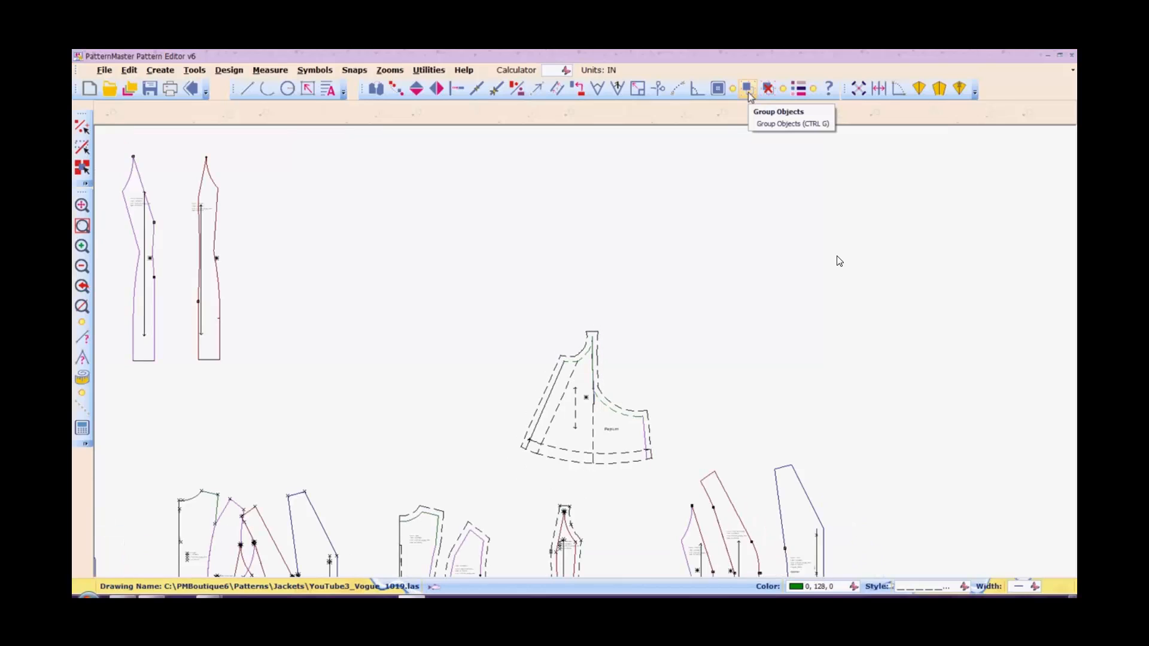
key("z")
key("o")
key("z")
key("o")
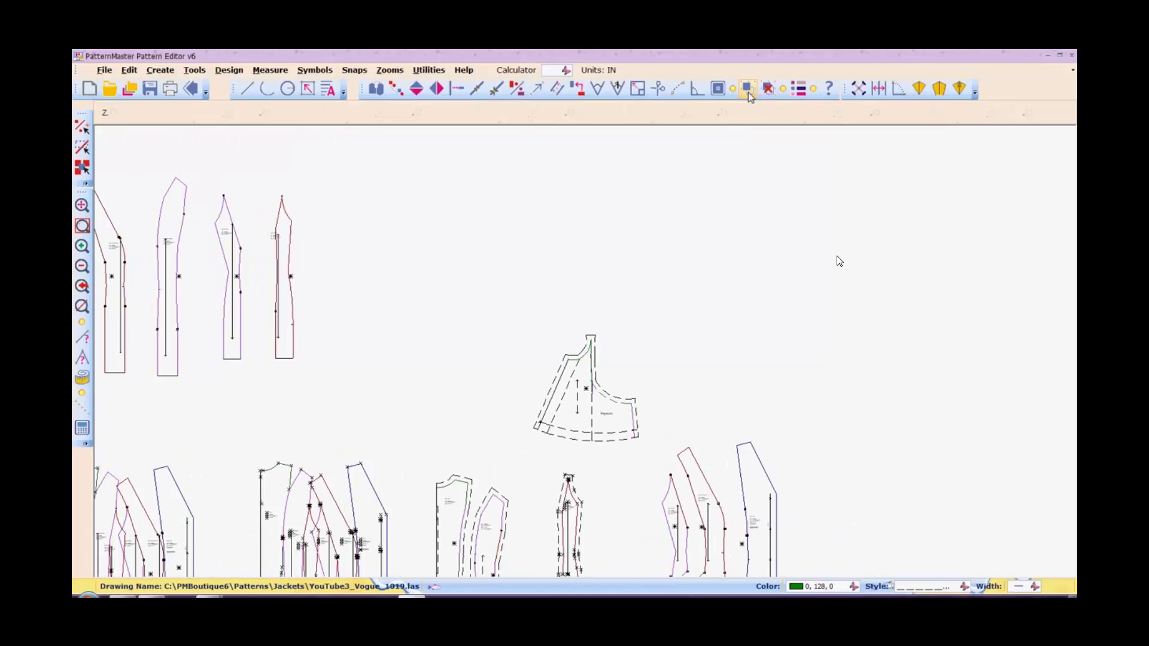
key("o")
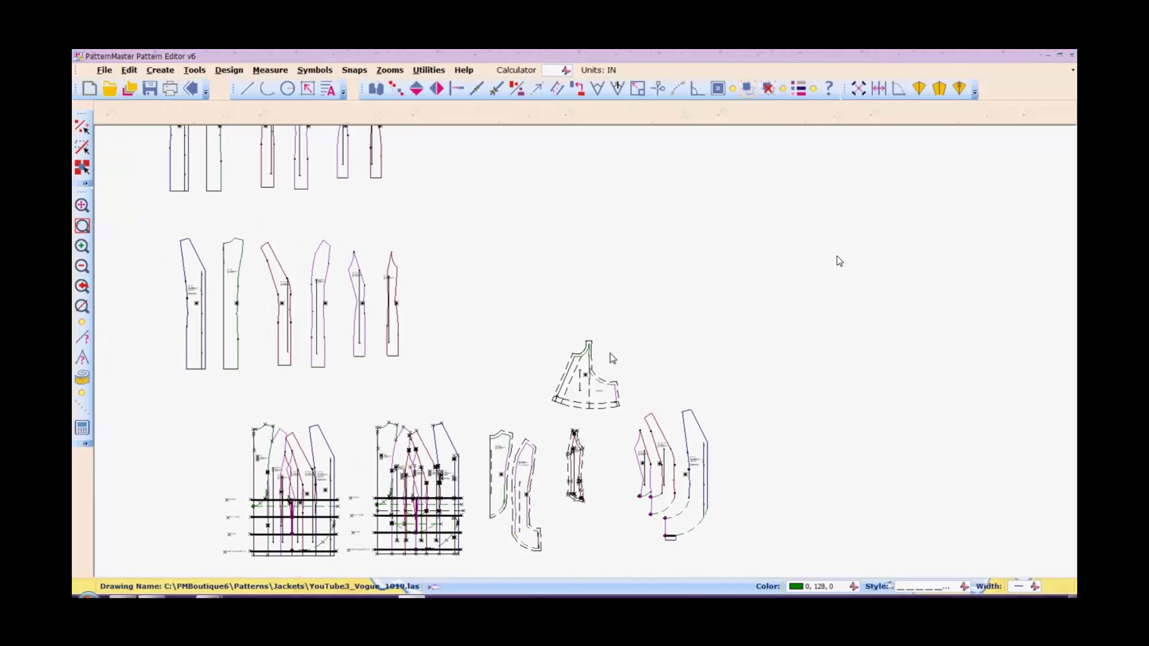
left_click(583, 377)
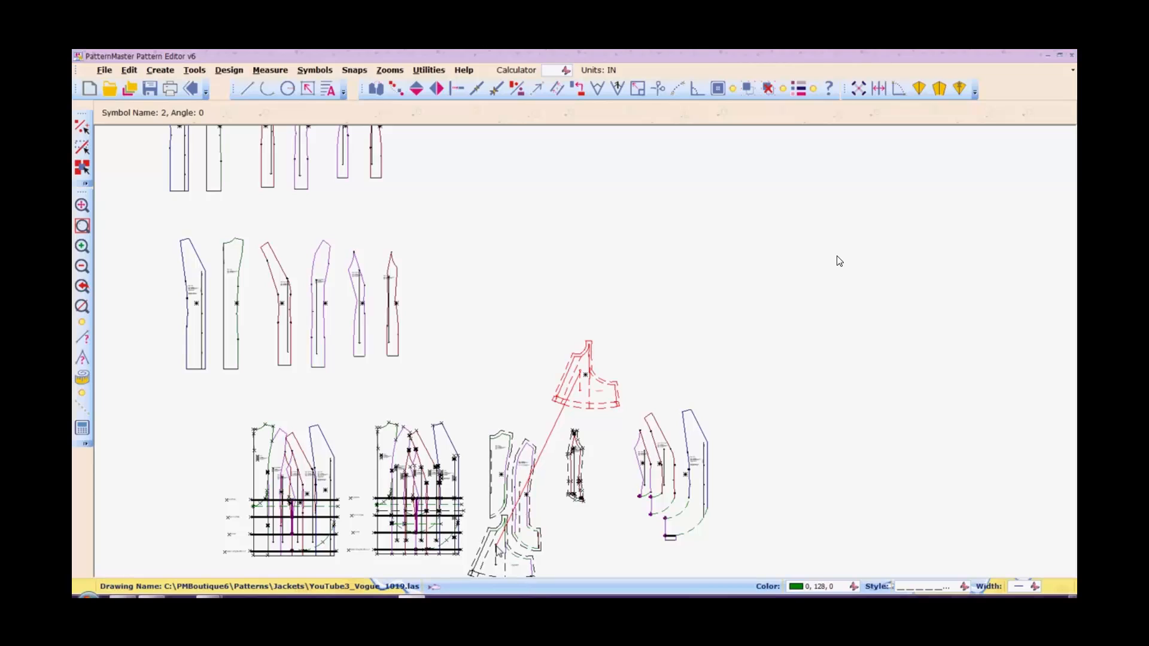
left_click(500, 549)
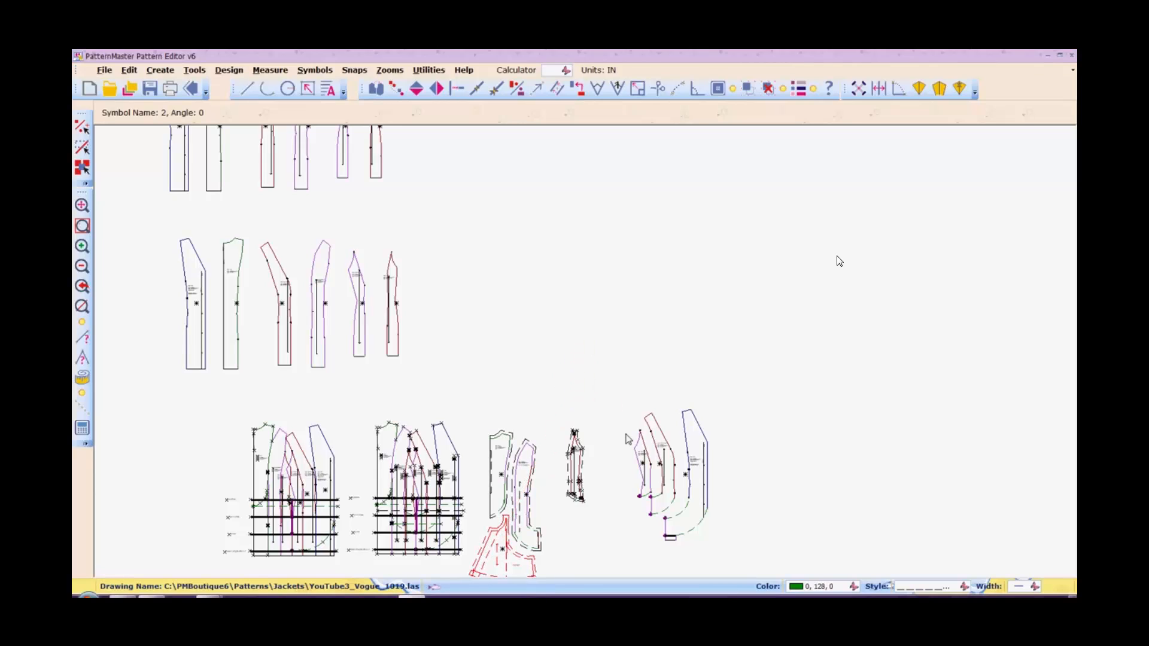
Select all objects of the Side Back piece with its seam allowance and group them.
left_click_drag(550, 410, 606, 513)
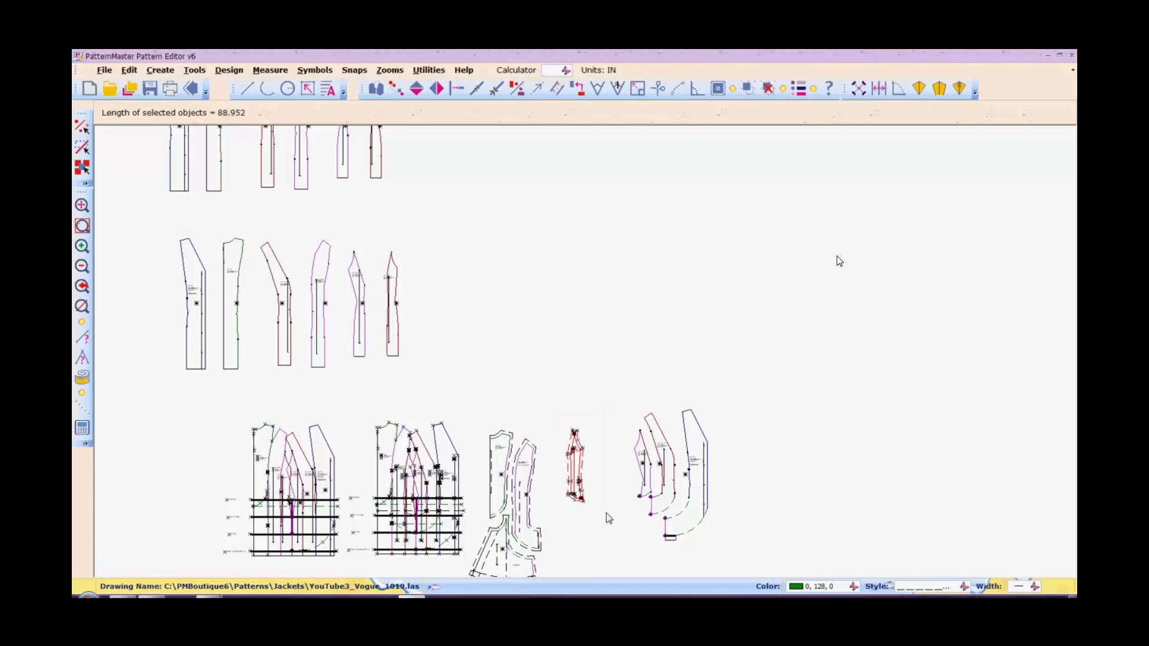
key("z")
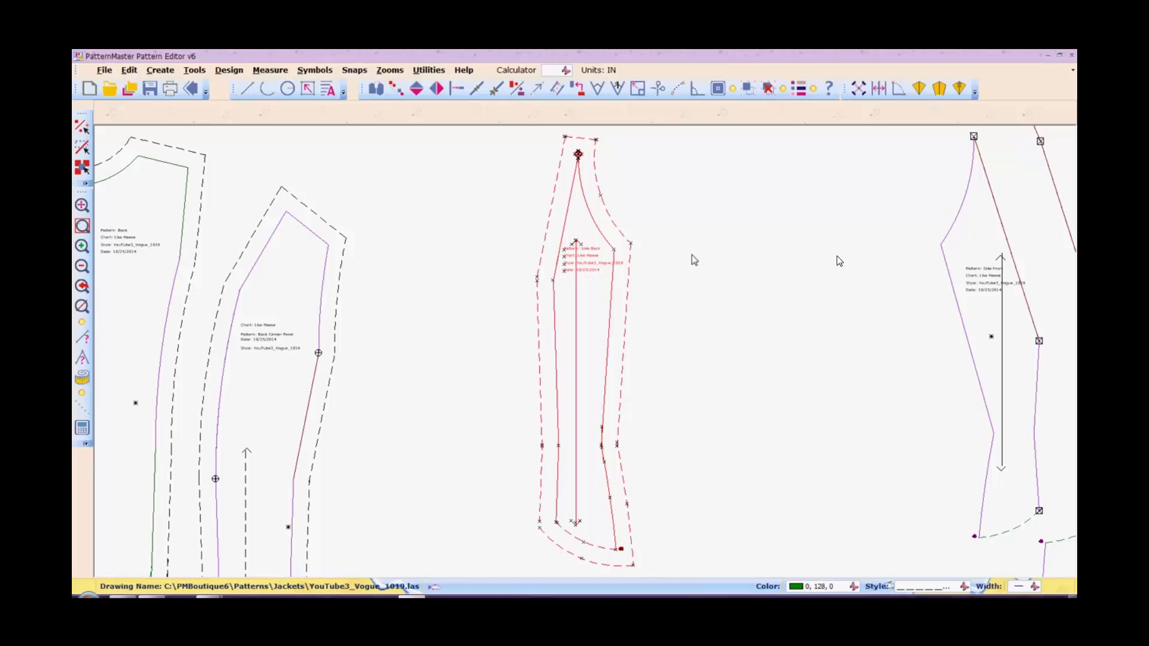
left_click(747, 90)
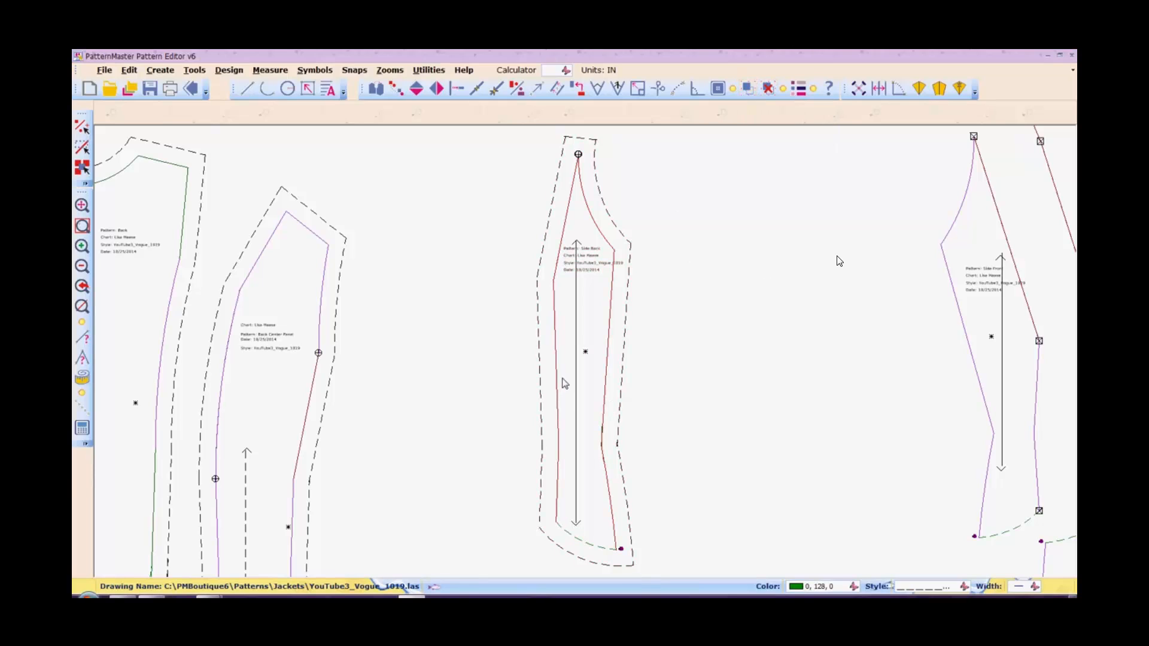
Move the grouped Side Back piece next to the back center panel piece.
left_click(594, 307)
left_click_drag(594, 308, 577, 323)
scroll(577, 324, "down", 2)
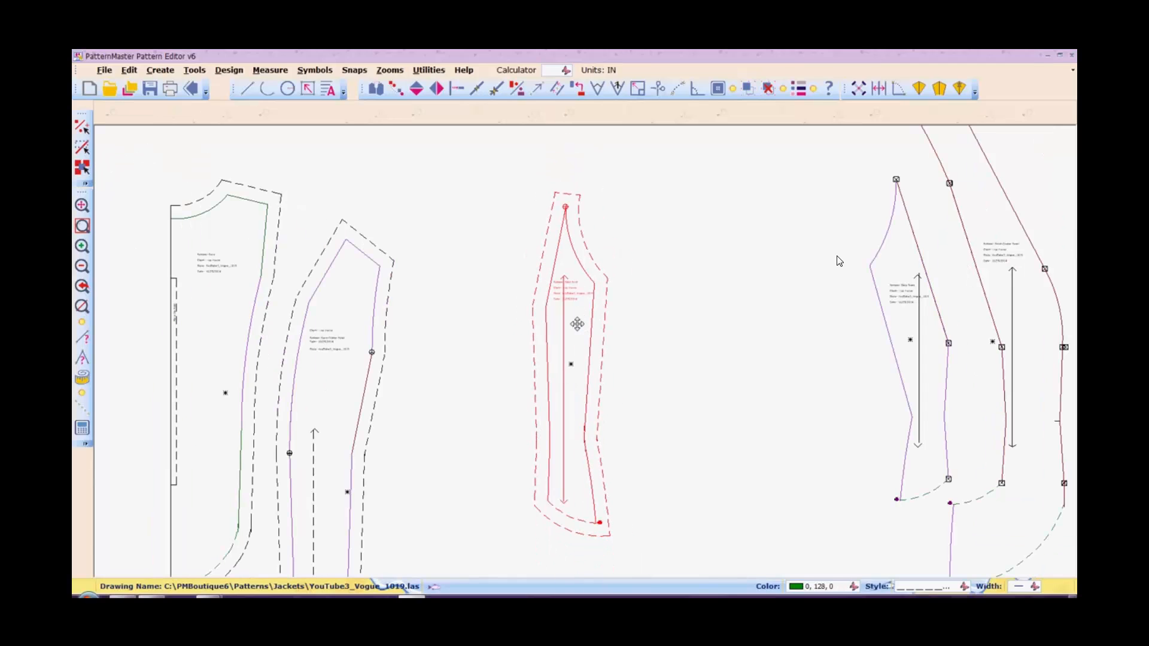
scroll(577, 324, "down", 1)
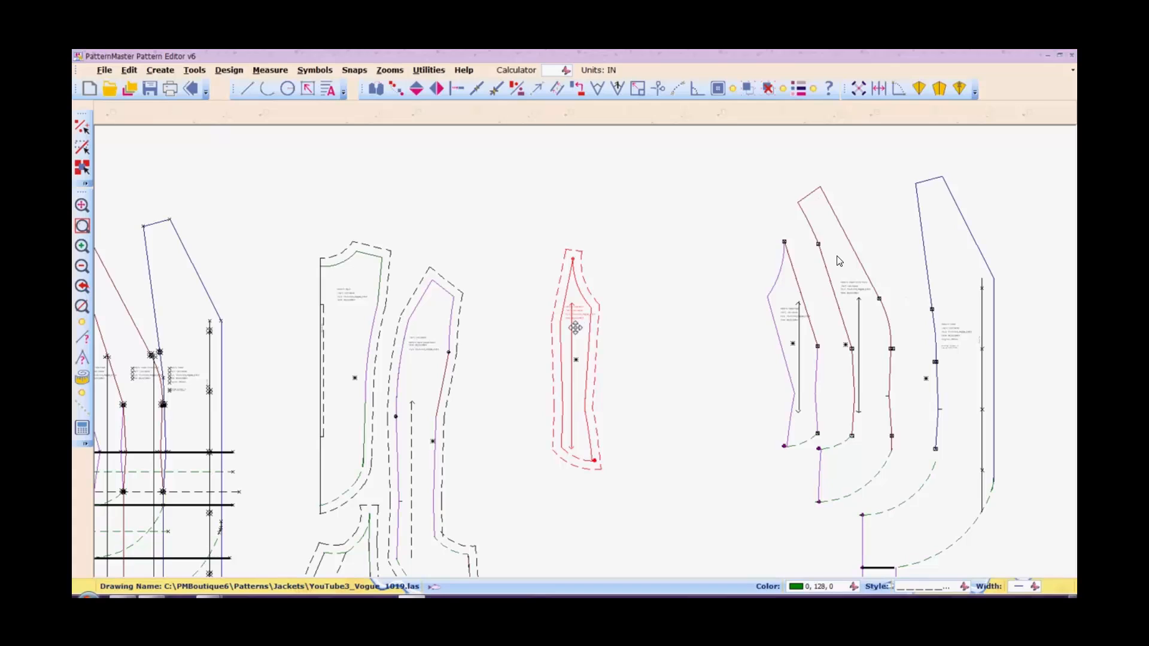
left_click_drag(579, 338, 483, 414)
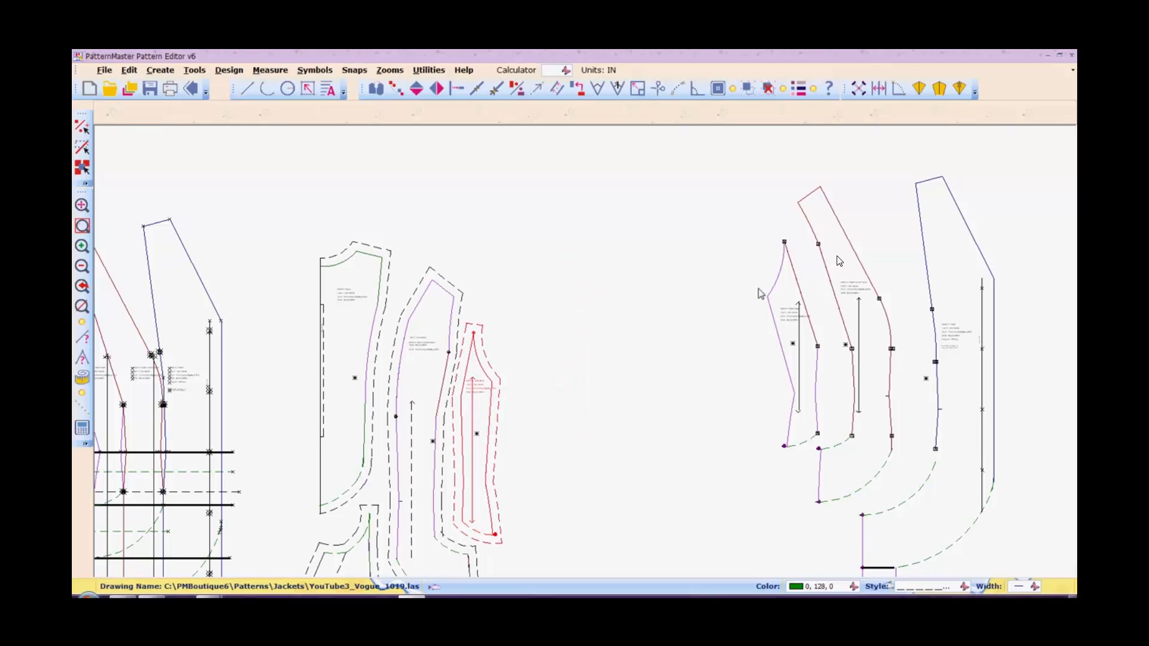
Move the Side Front piece into the open space next to the finished pieces, explode it, and select all its objects.
left_click(790, 332)
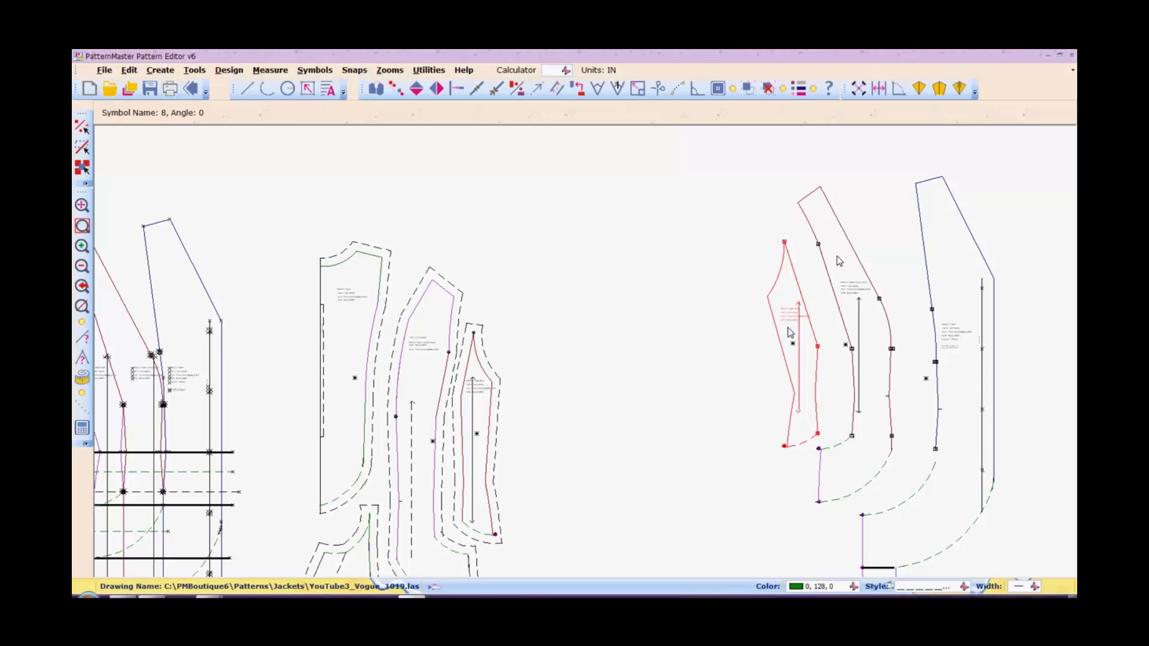
left_click_drag(790, 332, 625, 334)
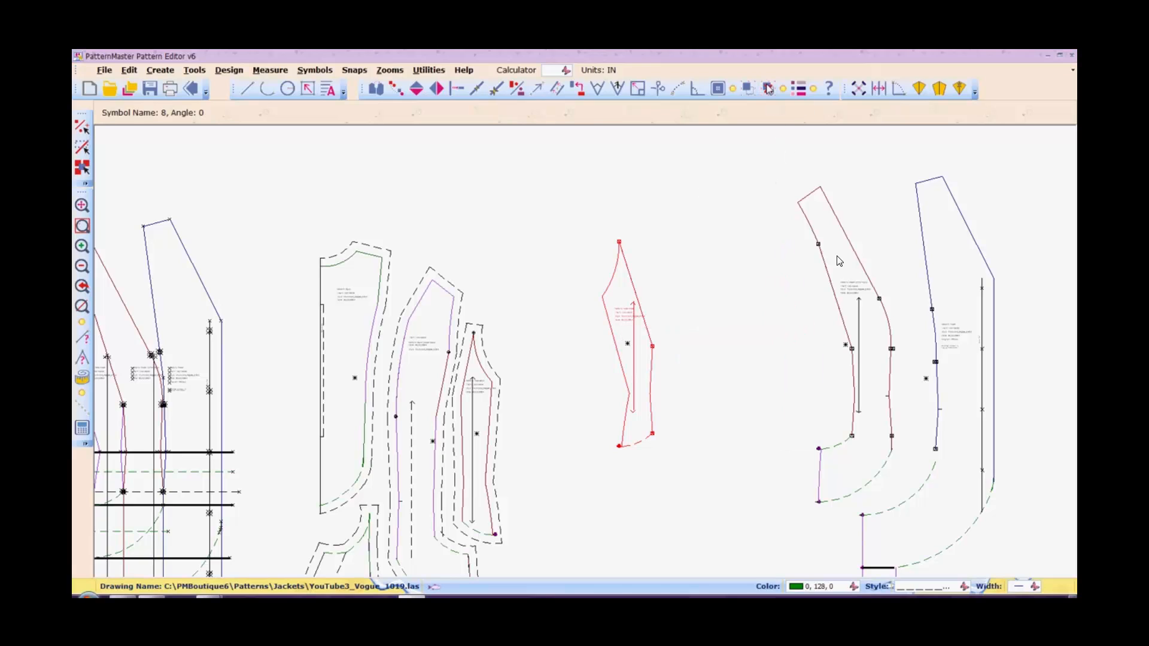
left_click(768, 89)
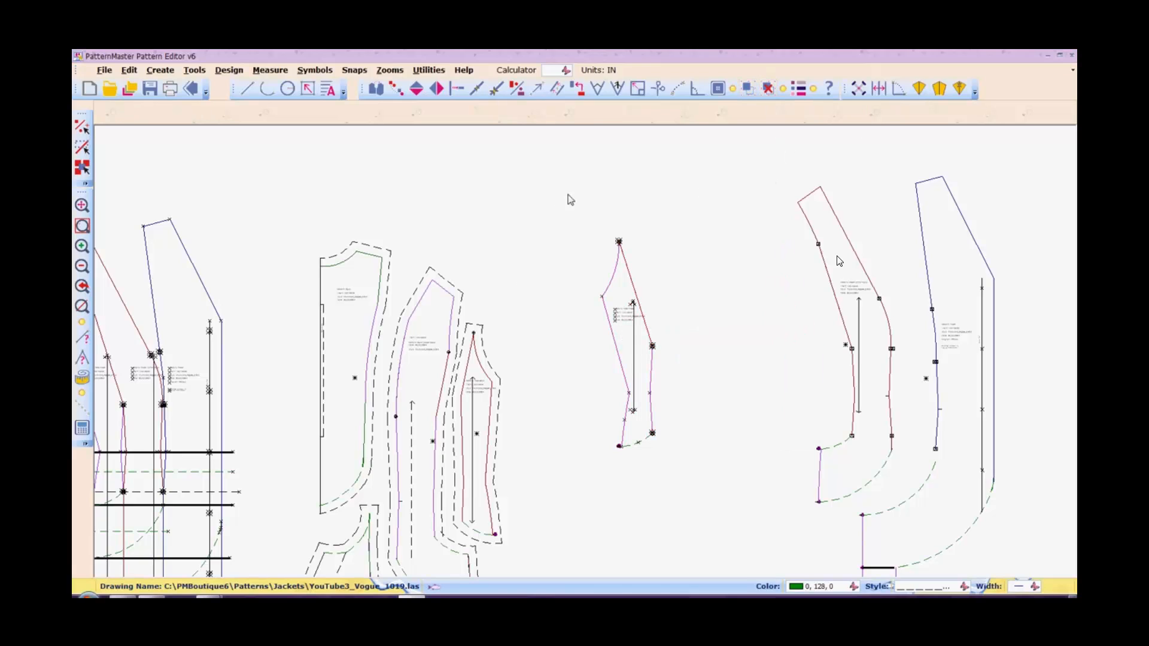
left_click_drag(569, 200, 691, 495)
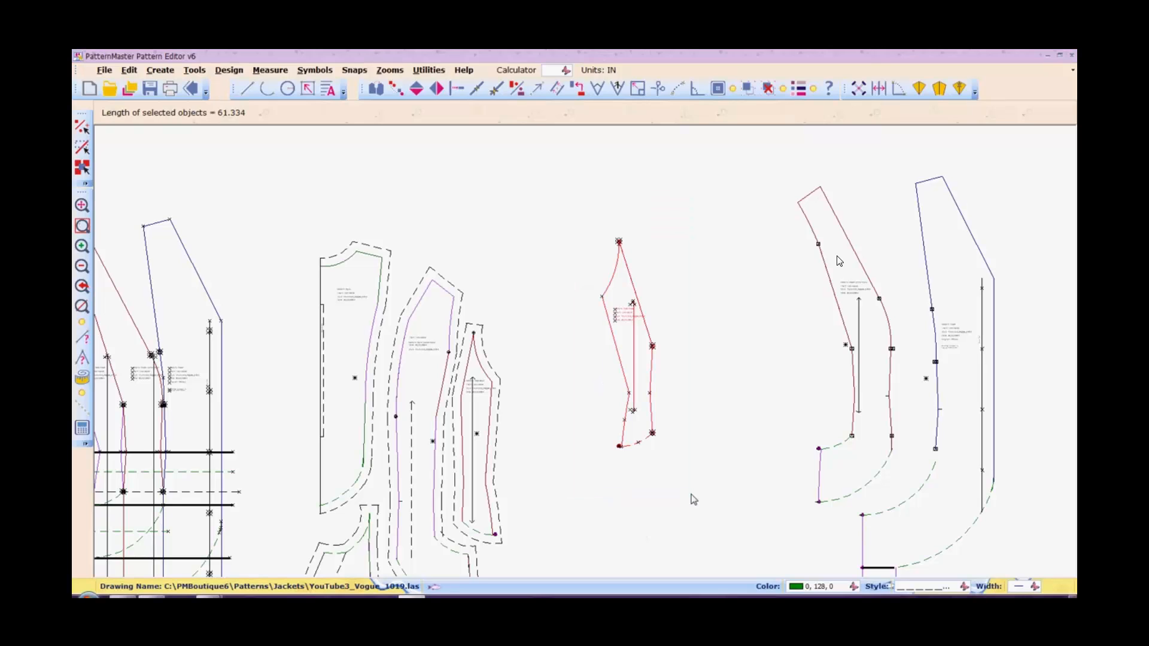
key("z")
key("s")
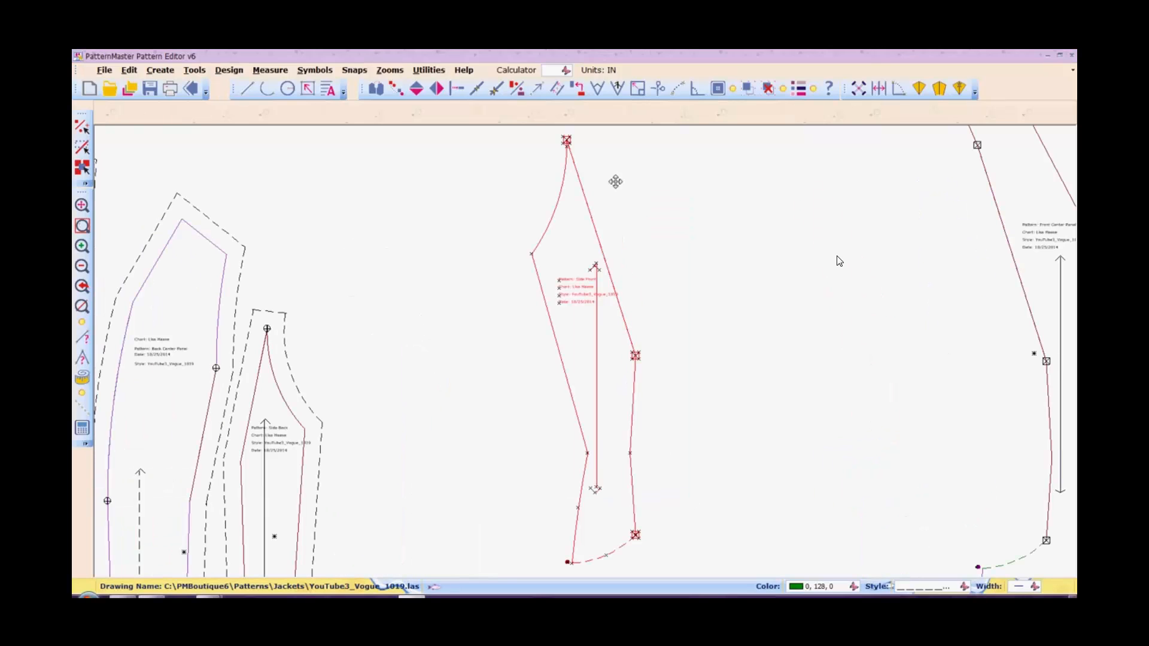
Offset the Side Front piece's armhole curve and upper front seam outward by 0.625 in.
left_click(558, 201)
left_click(559, 201)
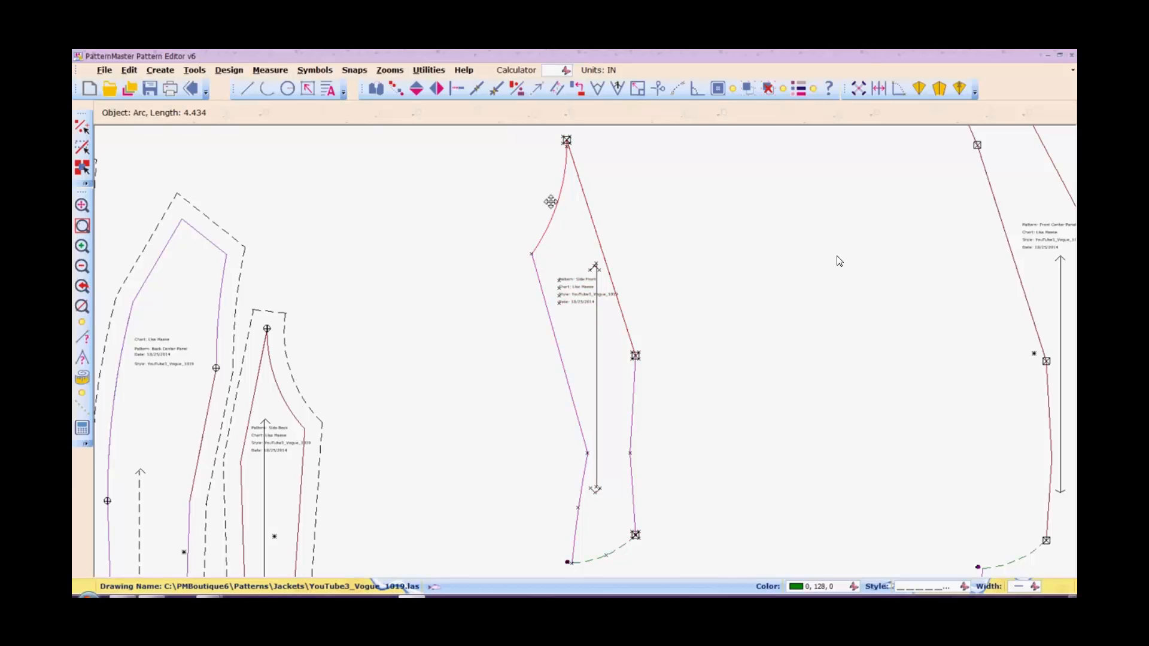
key("o")
key("f")
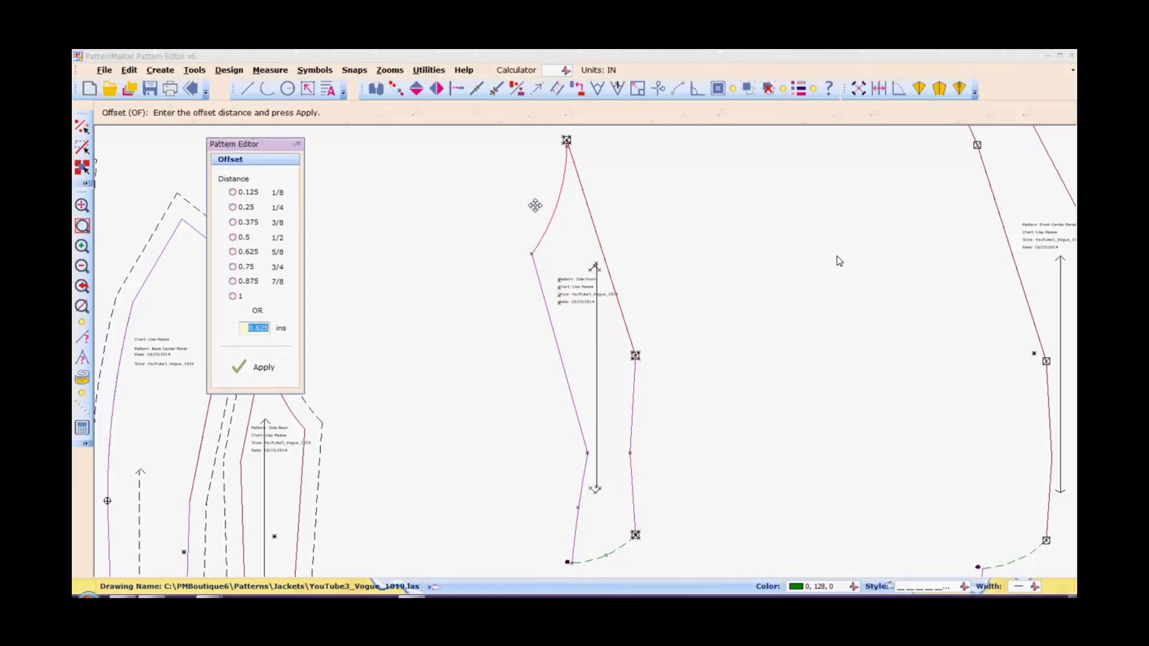
left_click(233, 252)
left_click(258, 367)
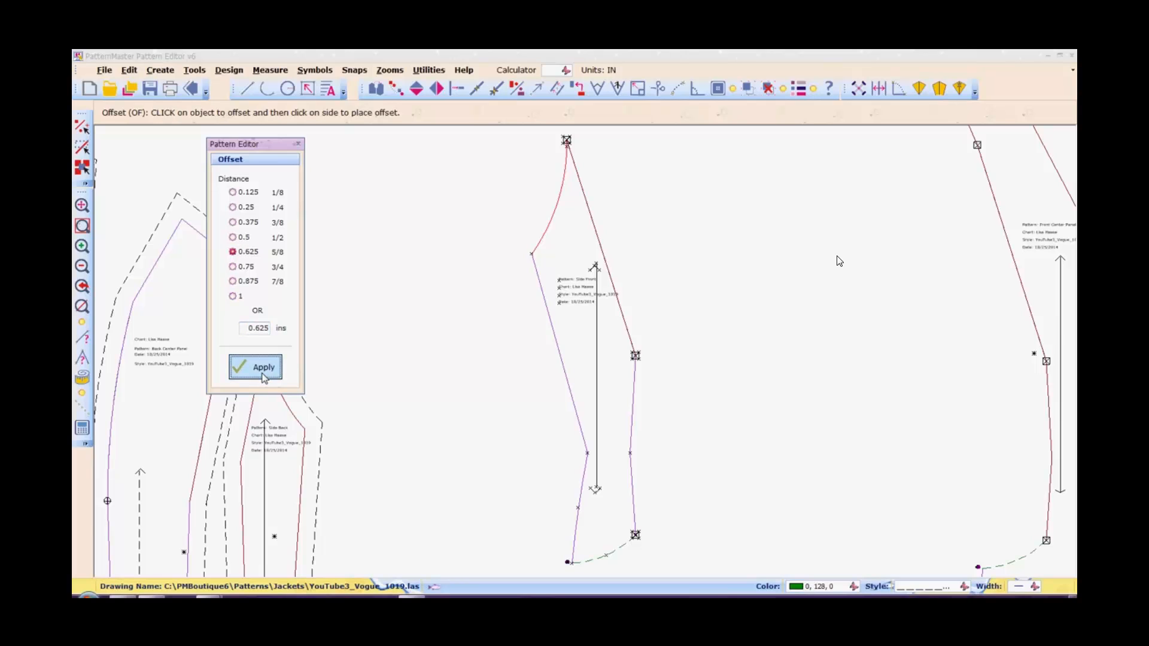
left_click(546, 224)
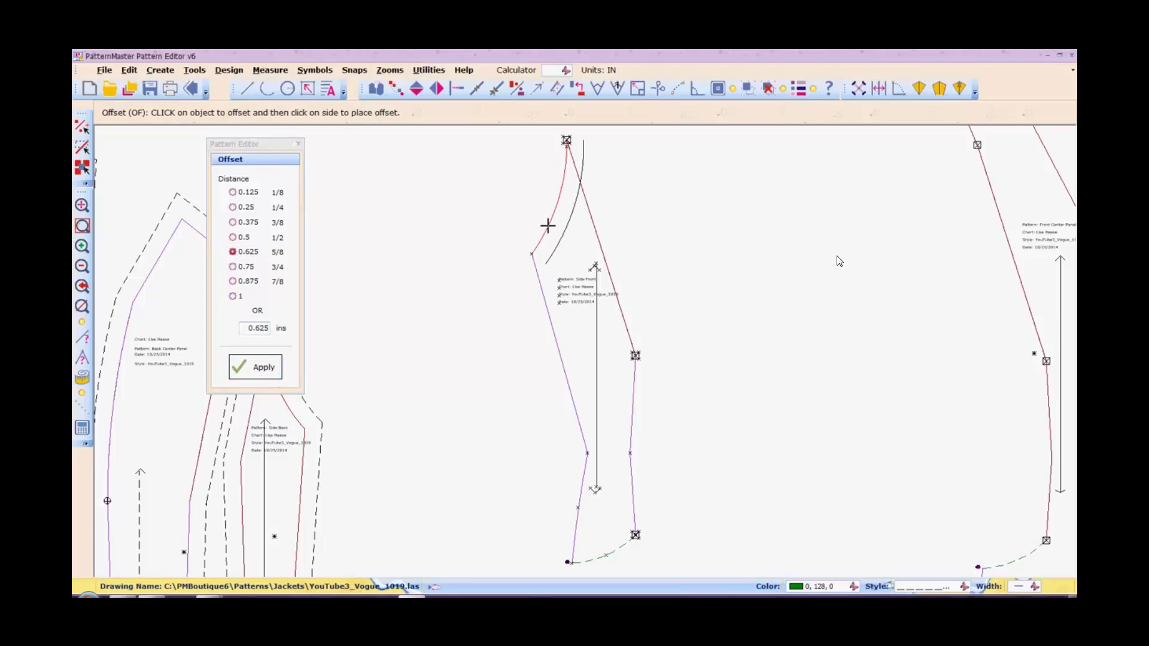
left_click(537, 225)
left_click(535, 224)
left_click(589, 212)
Offset the Side Front piece's lower front seam segments, hem curve and both side seam segments outward by 0.625 in.
left_click(632, 430)
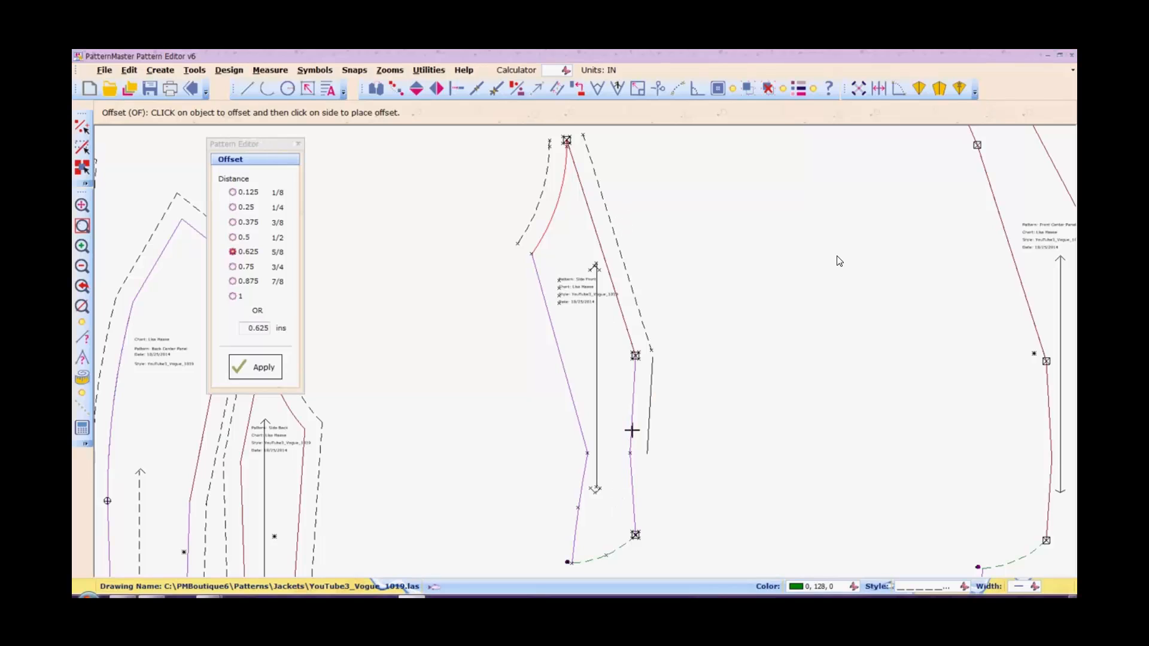
left_click(649, 430)
left_click(636, 514)
left_click(620, 549)
left_click(622, 567)
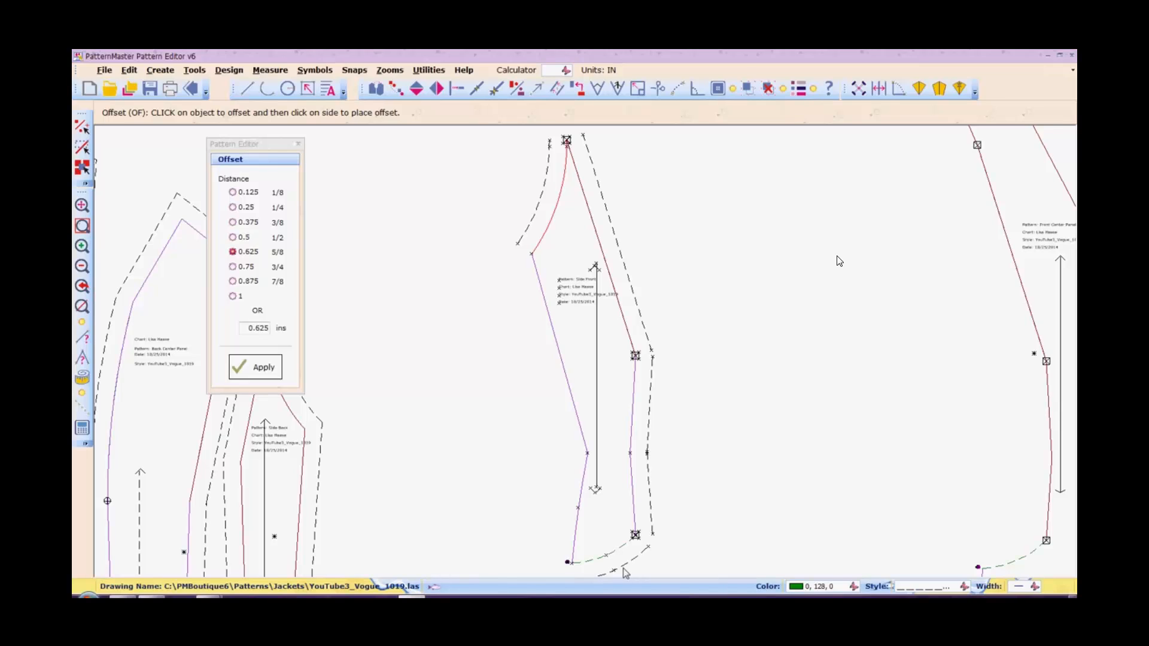
left_click(575, 537)
left_click(533, 544)
left_click(572, 404)
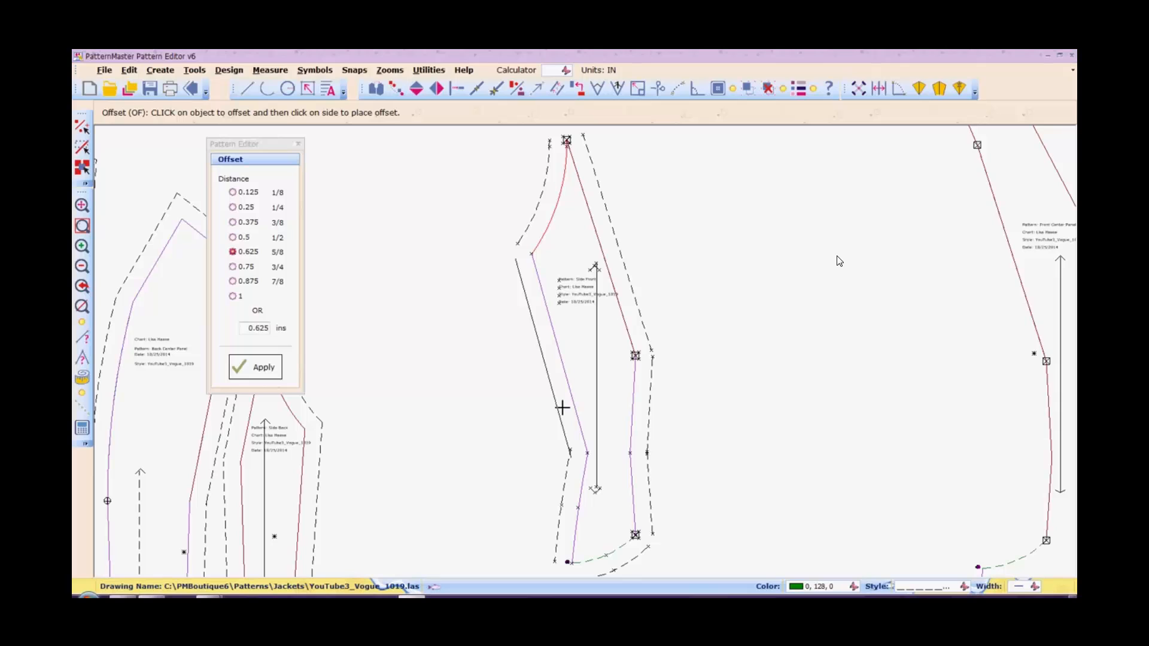
left_click(562, 408)
right_click(562, 408)
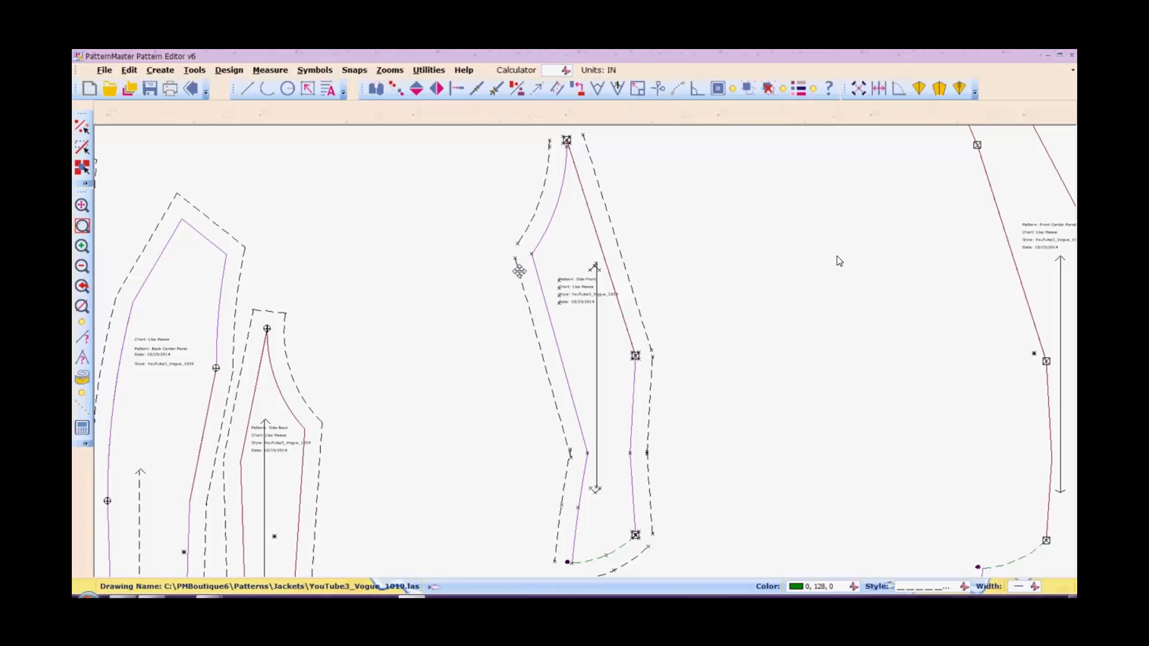
Intersect the armhole and side seam allowance lines so they meet at the Side Front piece's underarm corner.
key("i")
key("n")
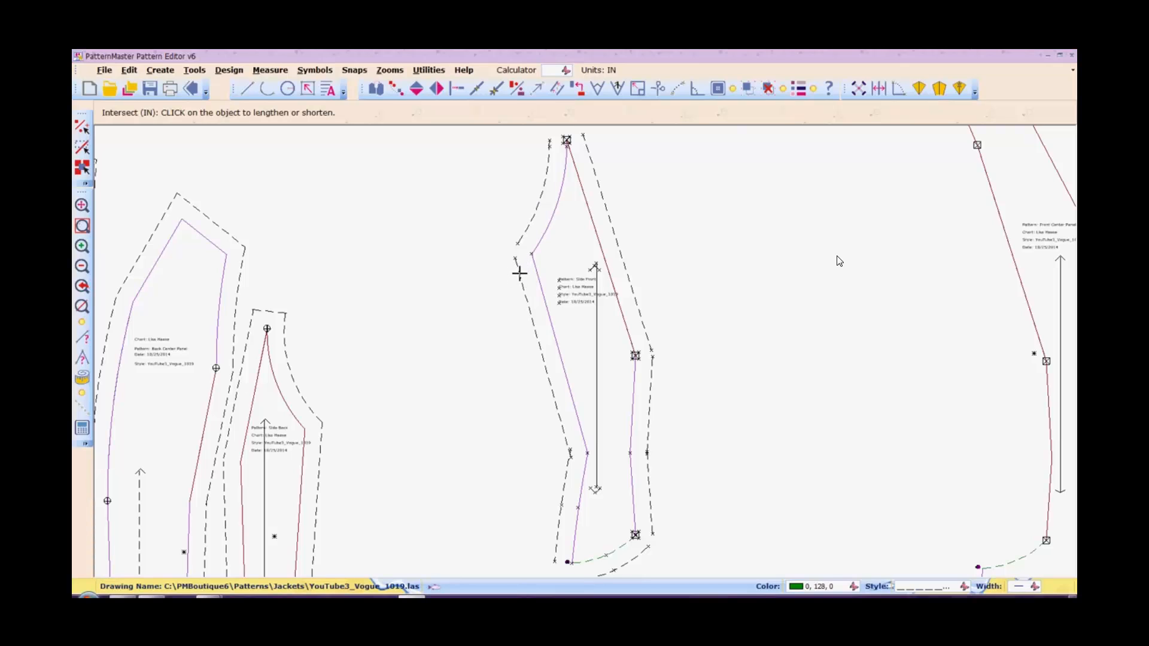
left_click(519, 273)
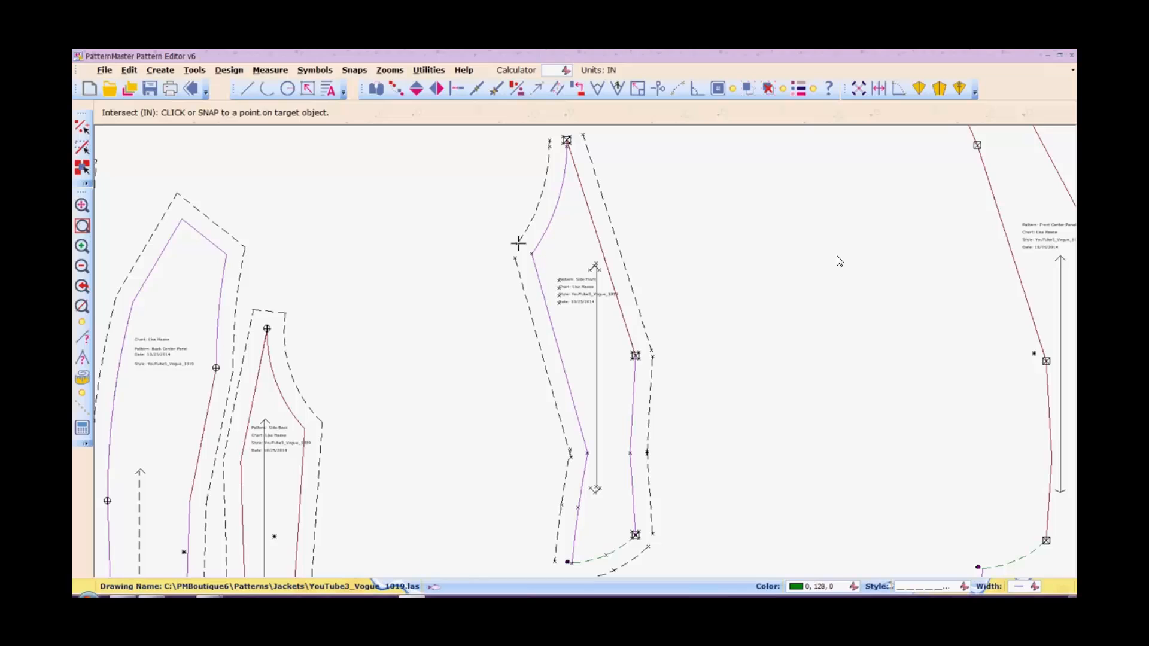
left_click(518, 242)
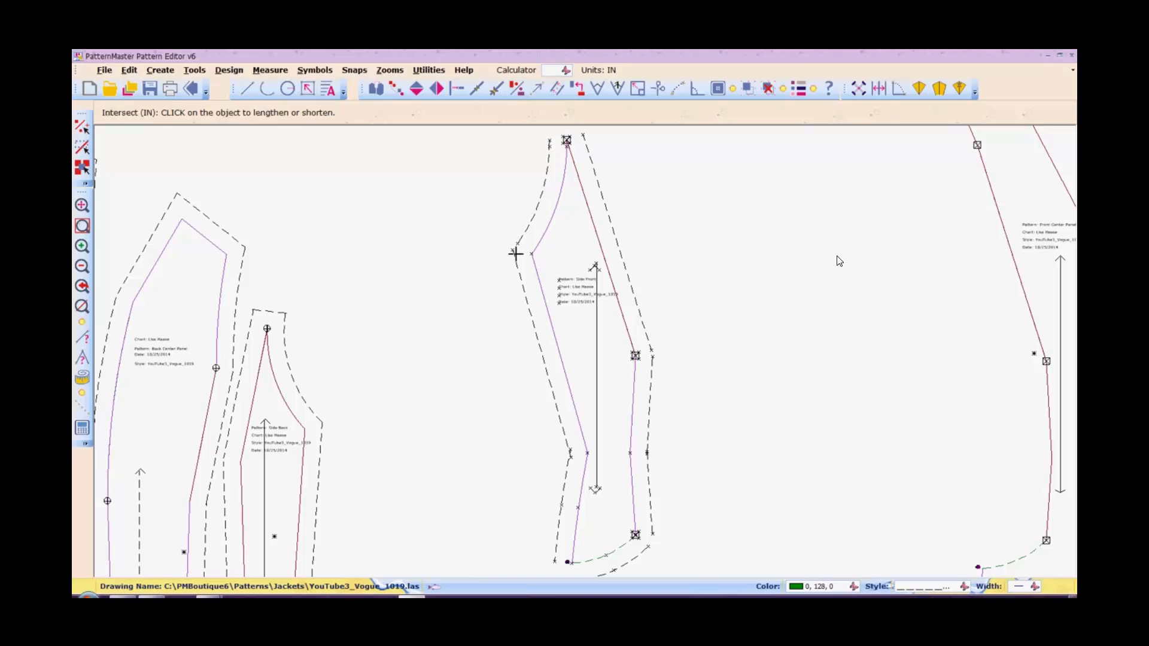
left_click(514, 259)
left_click(513, 258)
Intersect the side seam and hem allowance lines so they meet at the Side Front piece's lower side corner.
left_click(557, 547)
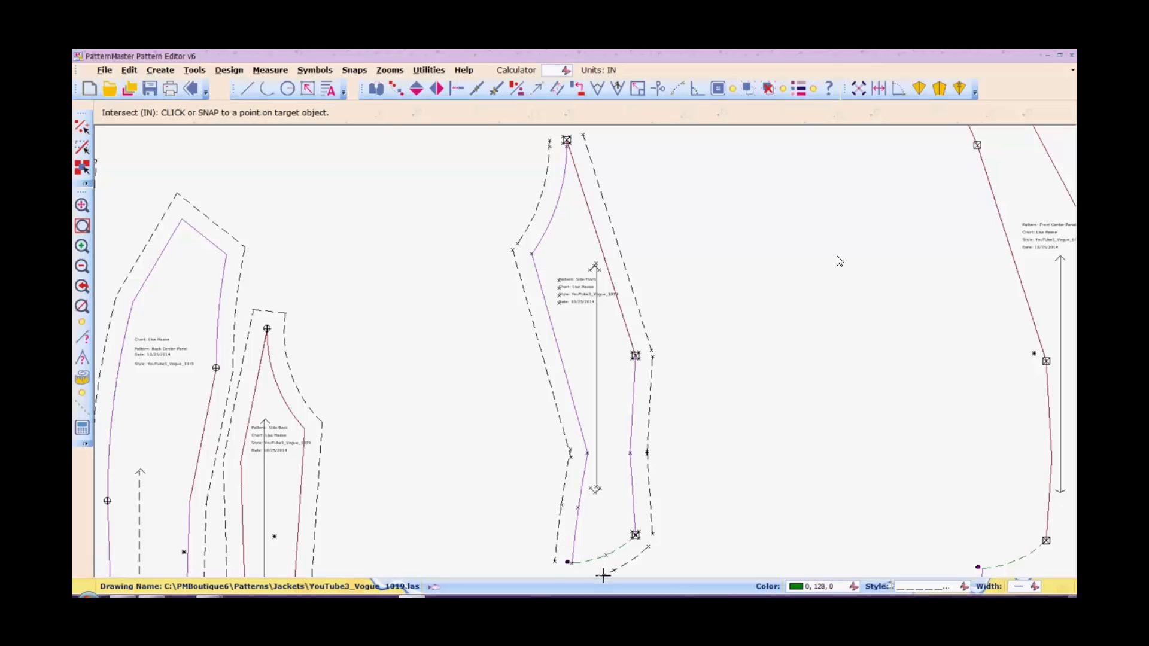
left_click(603, 575)
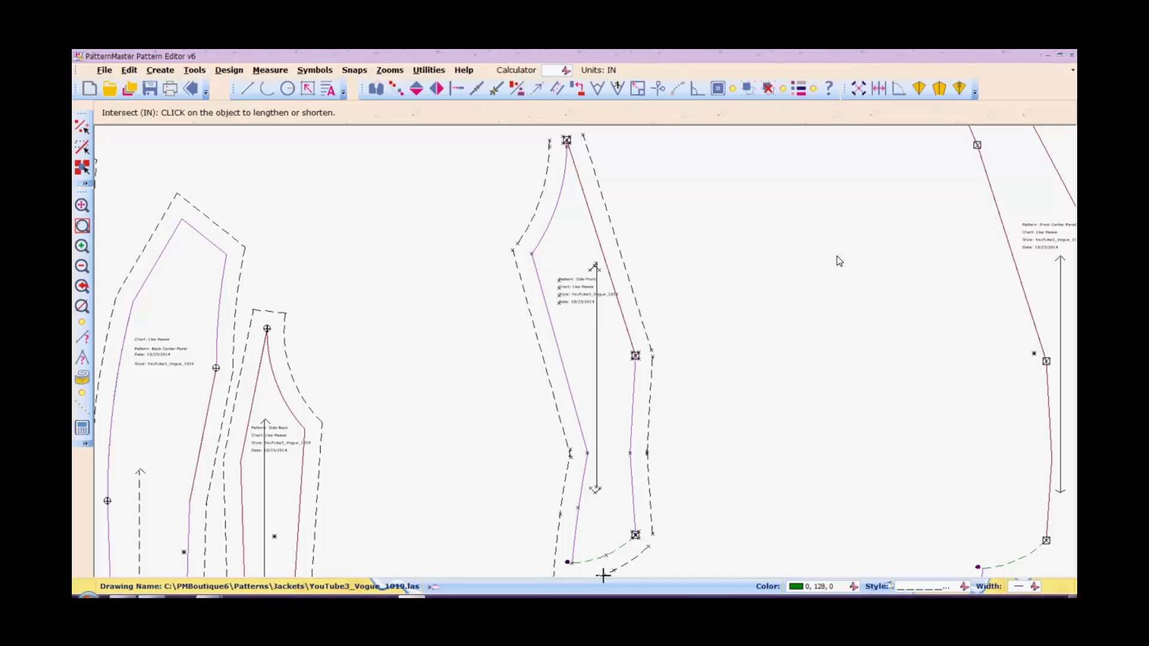
left_click(554, 571)
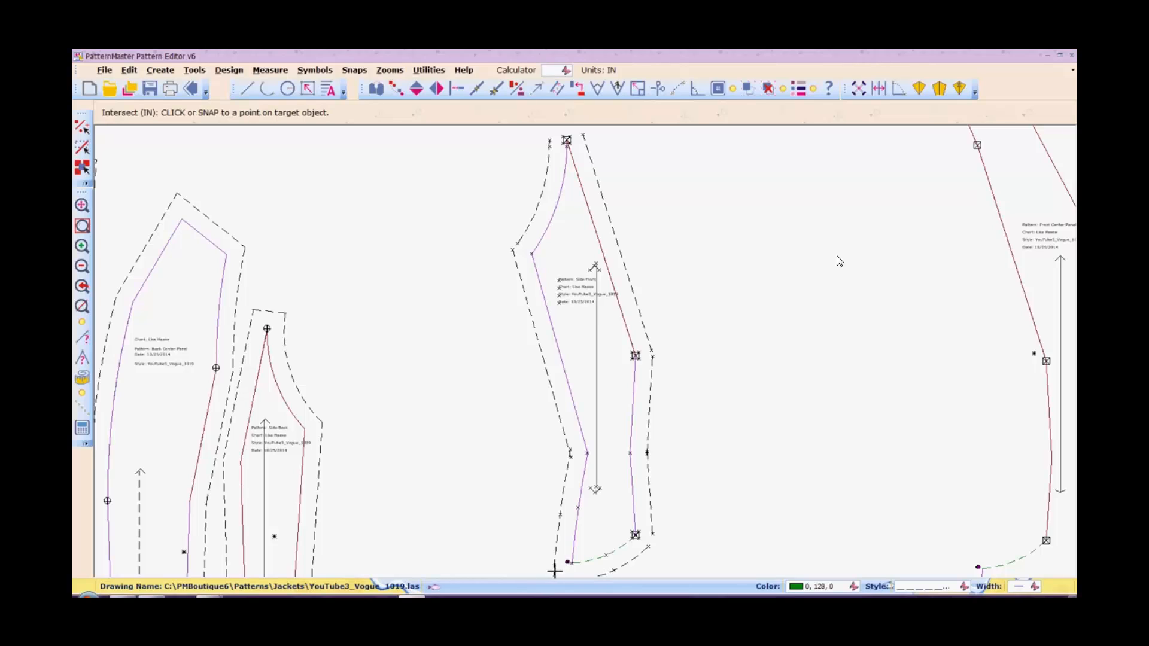
key("z")
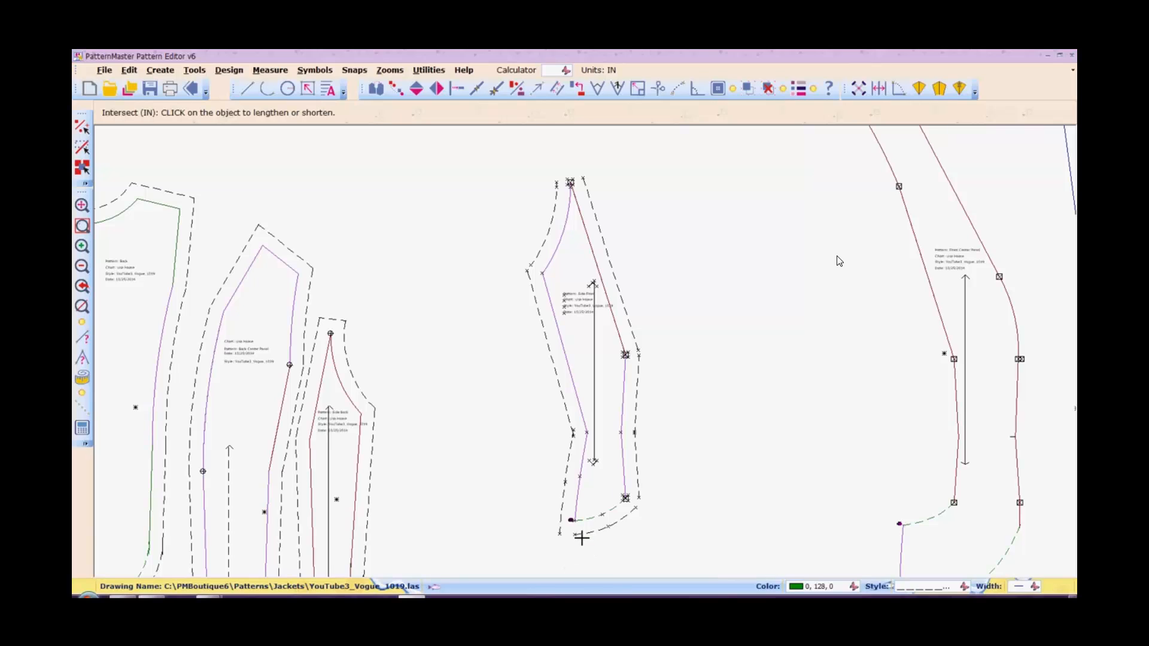
left_click(581, 534)
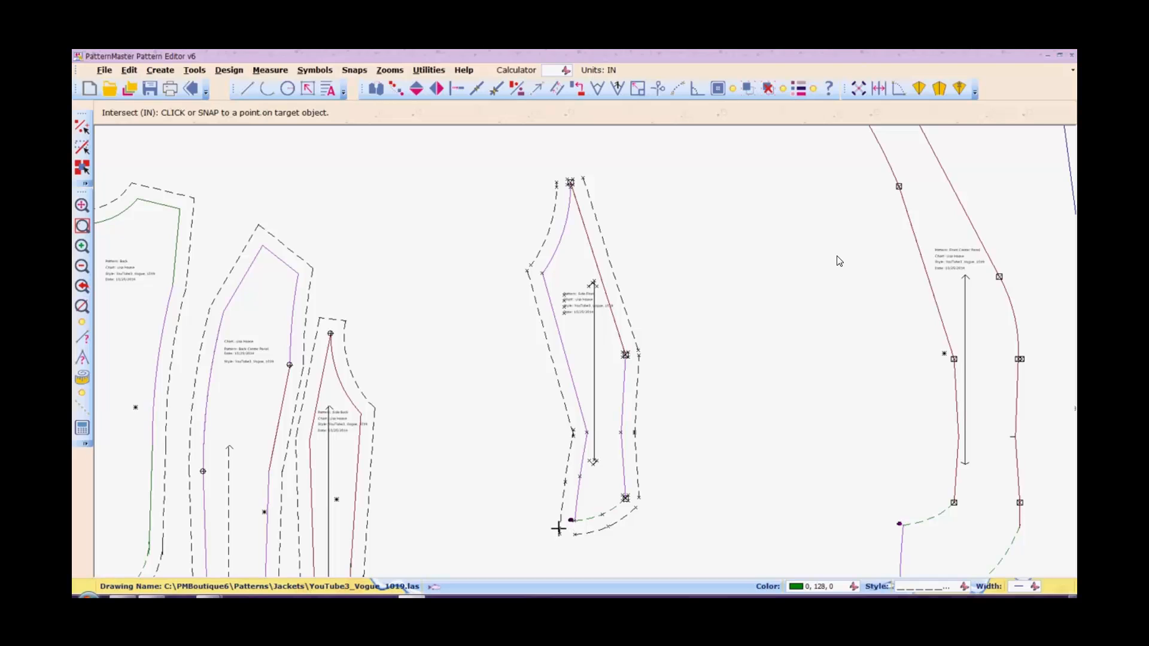
left_click(558, 528)
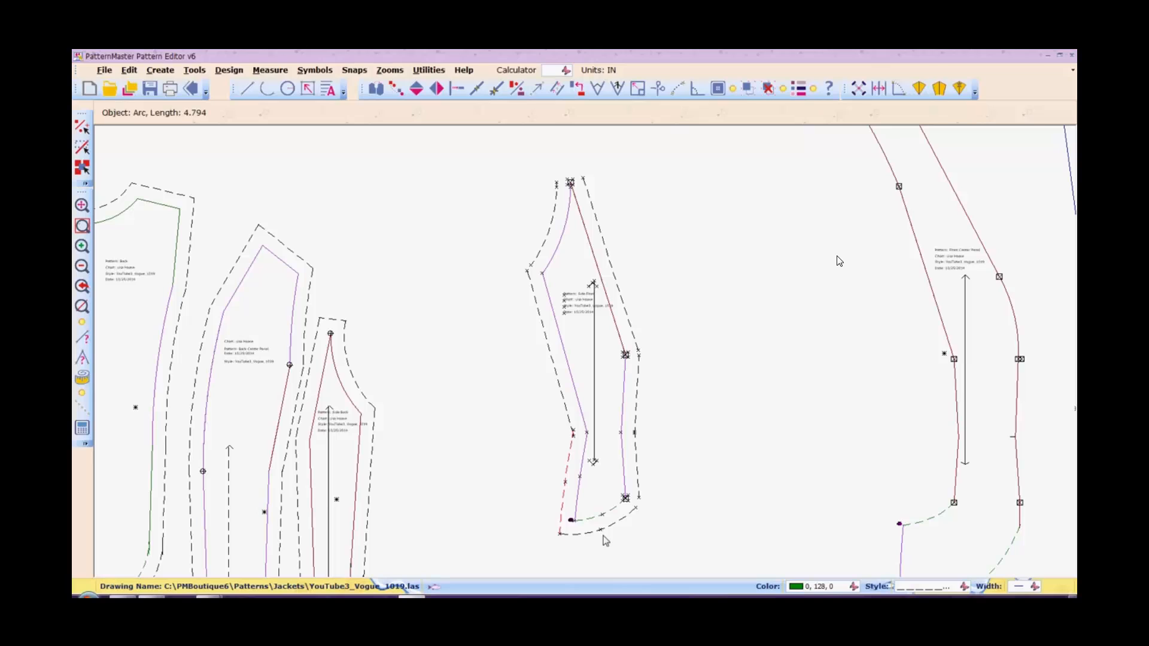
Intersect the front seam and hem allowance lines so they meet at the Side Front piece's lower front corner.
left_click(648, 525)
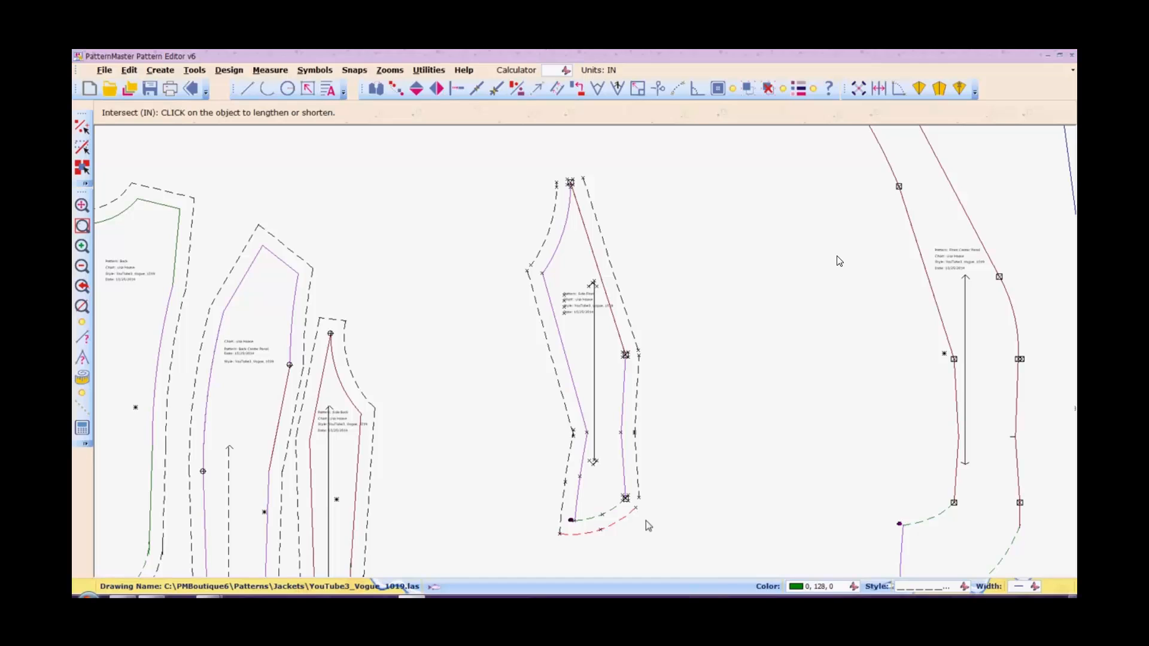
left_click(639, 484)
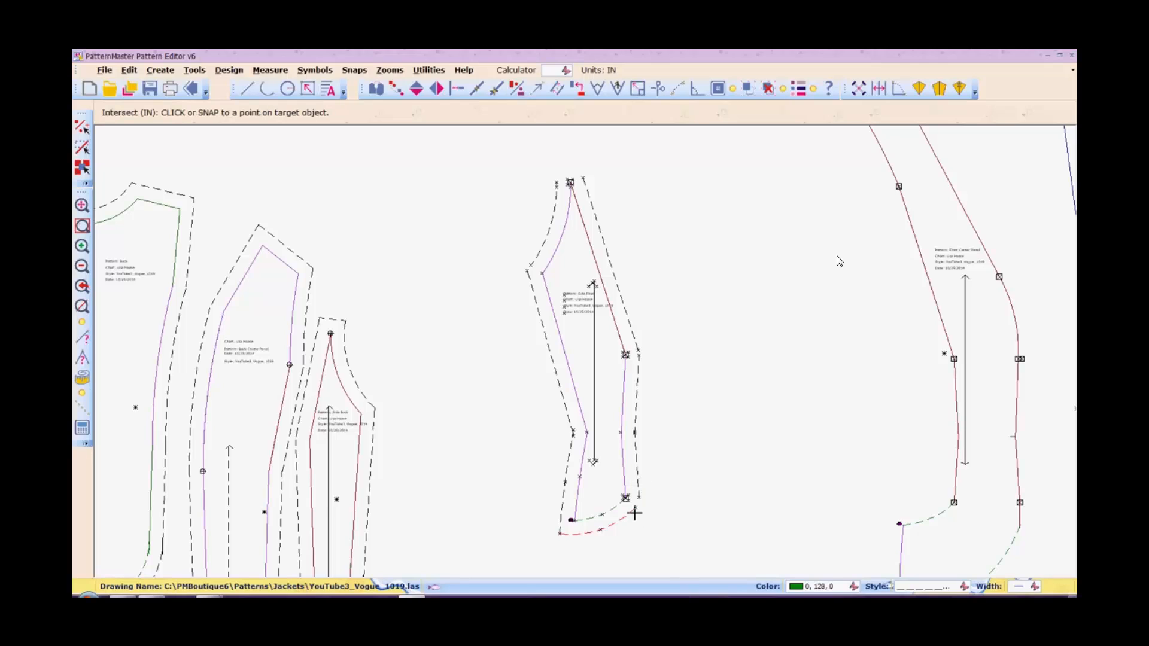
left_click(629, 514)
right_click(629, 514)
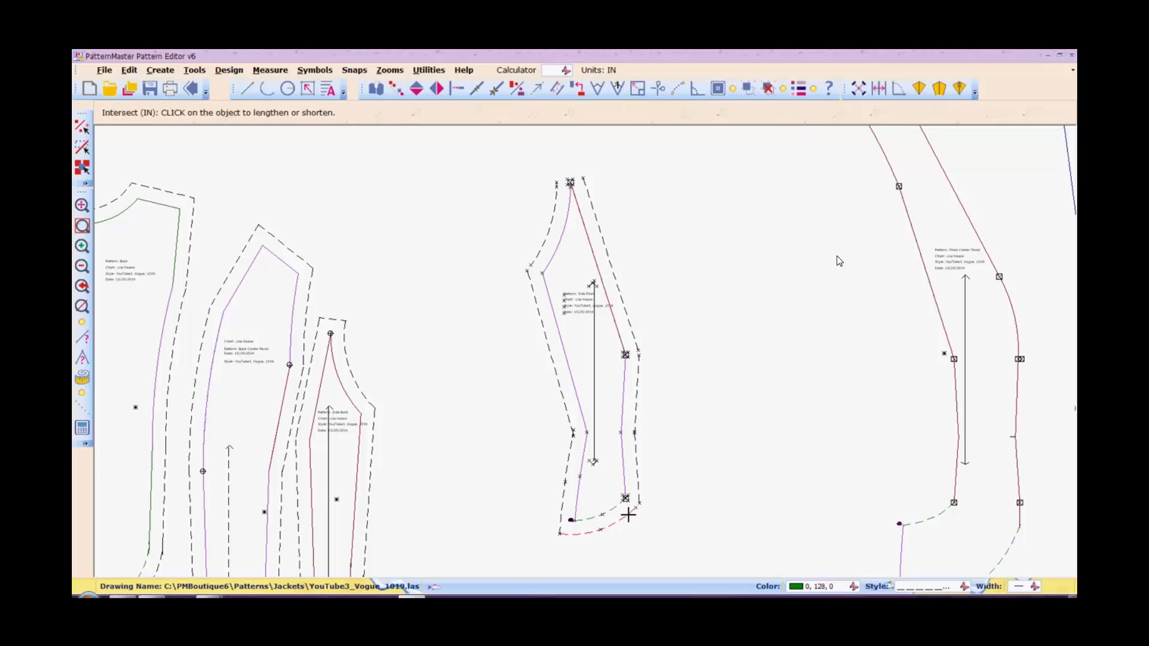
left_click(628, 513)
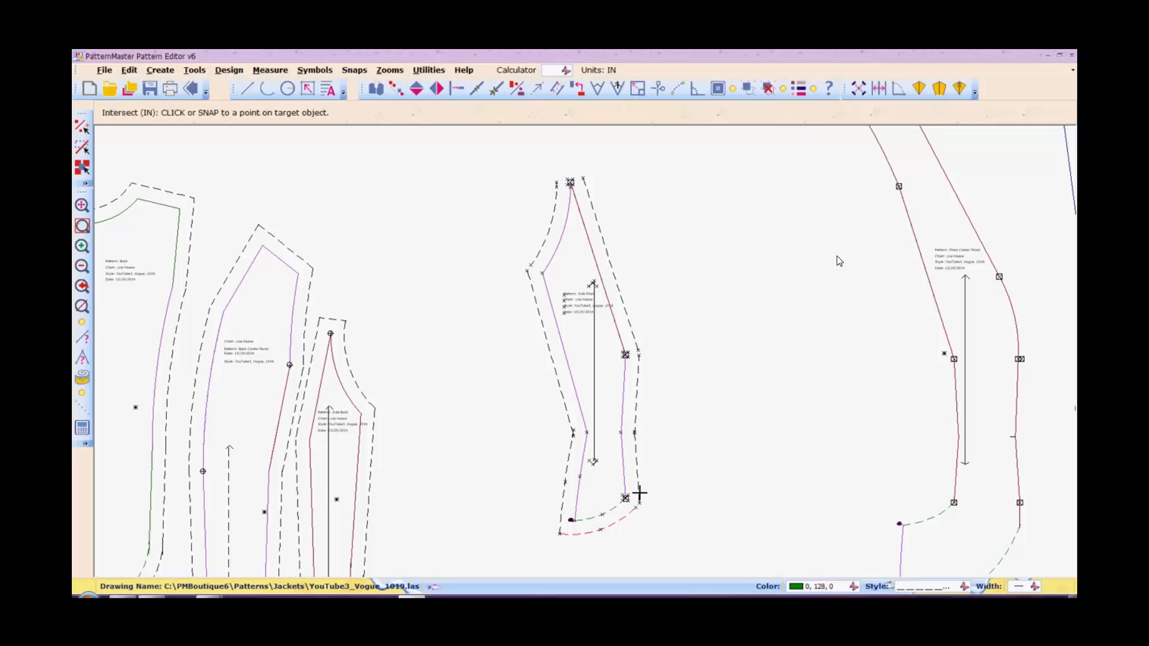
left_click(639, 494)
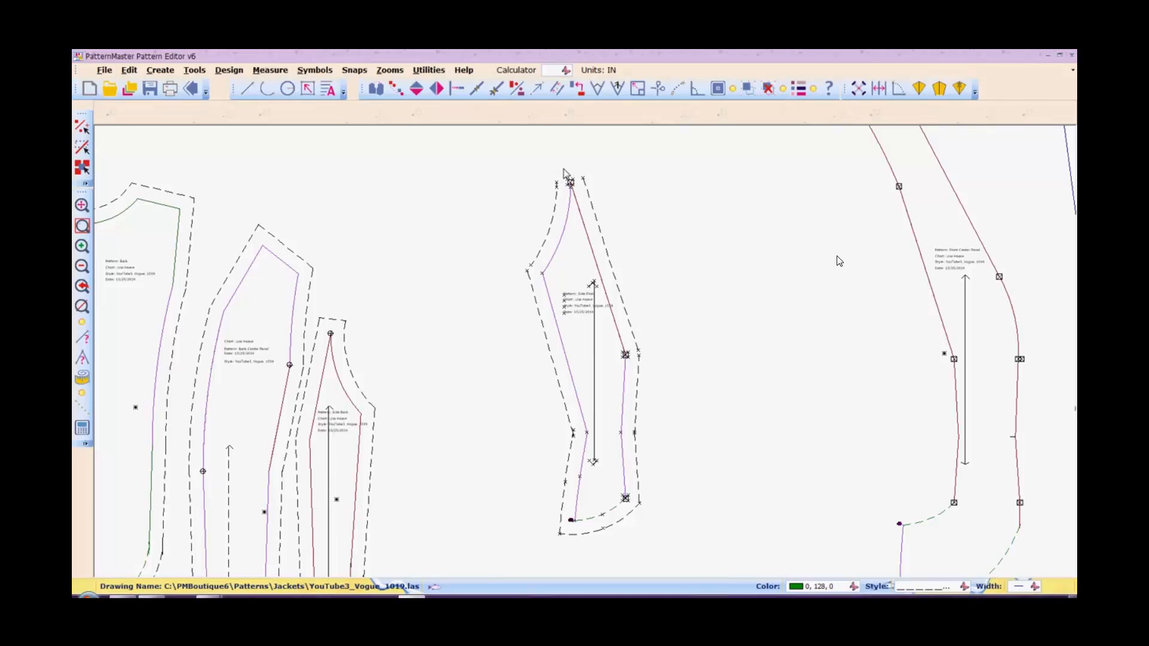
Try to close the top of the Side Front seam allowance with a line from the piece's top point past the front seam allowance's end.
key("z")
key("w")
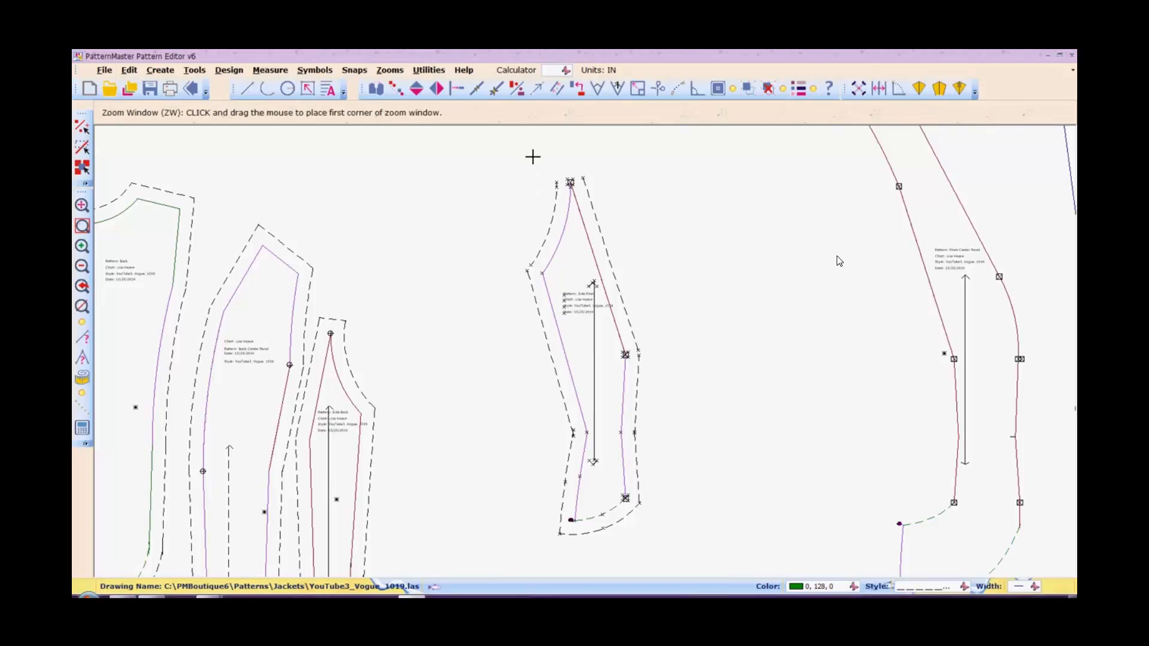
left_click(533, 156)
left_click(649, 228)
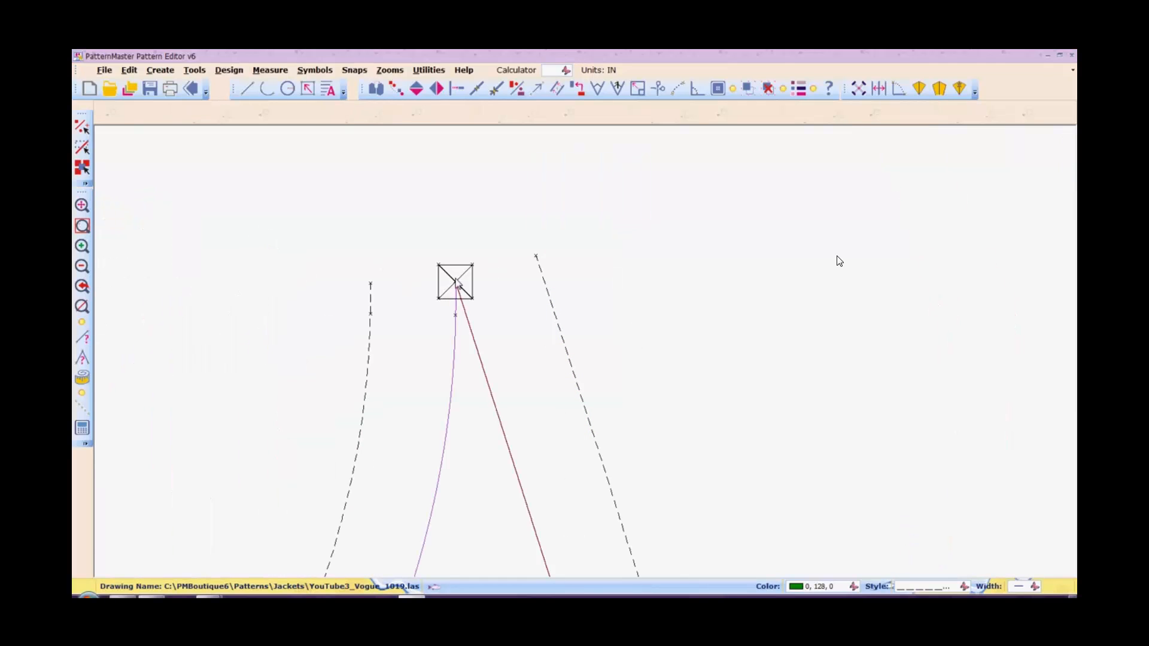
key("l")
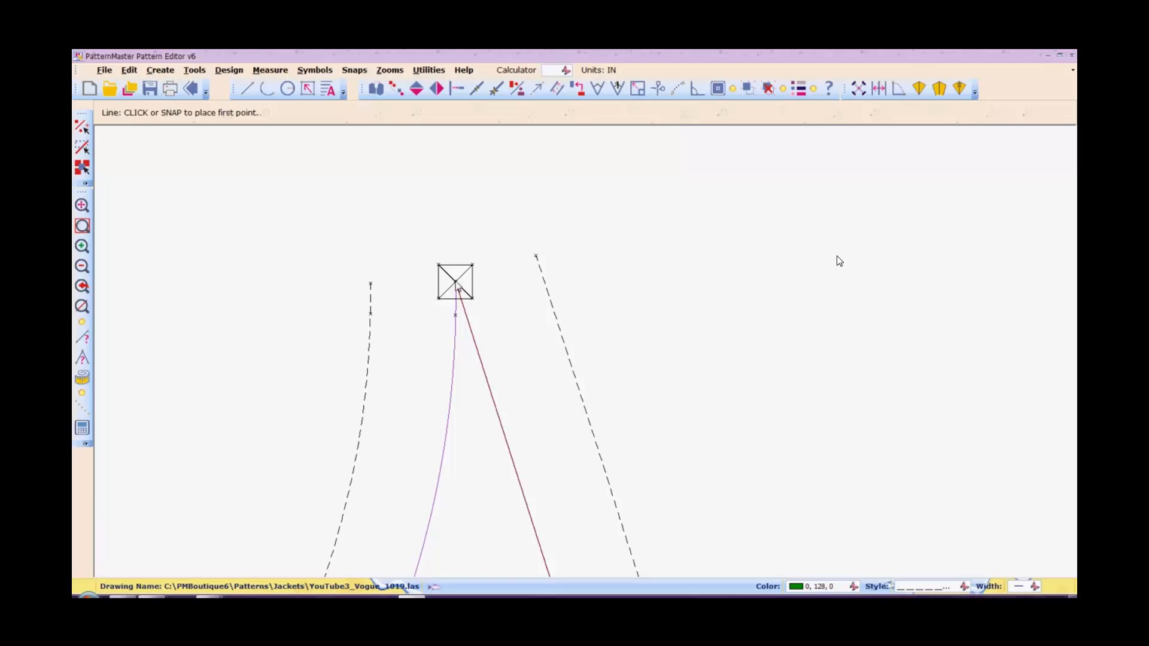
left_click(456, 281)
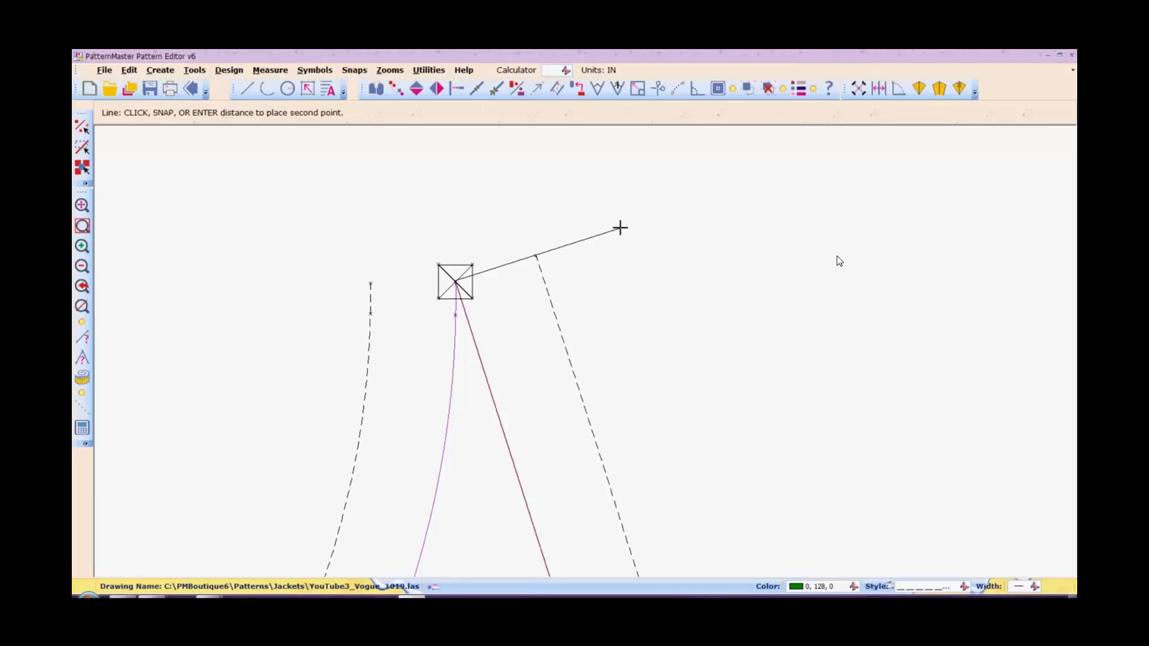
left_click(620, 228)
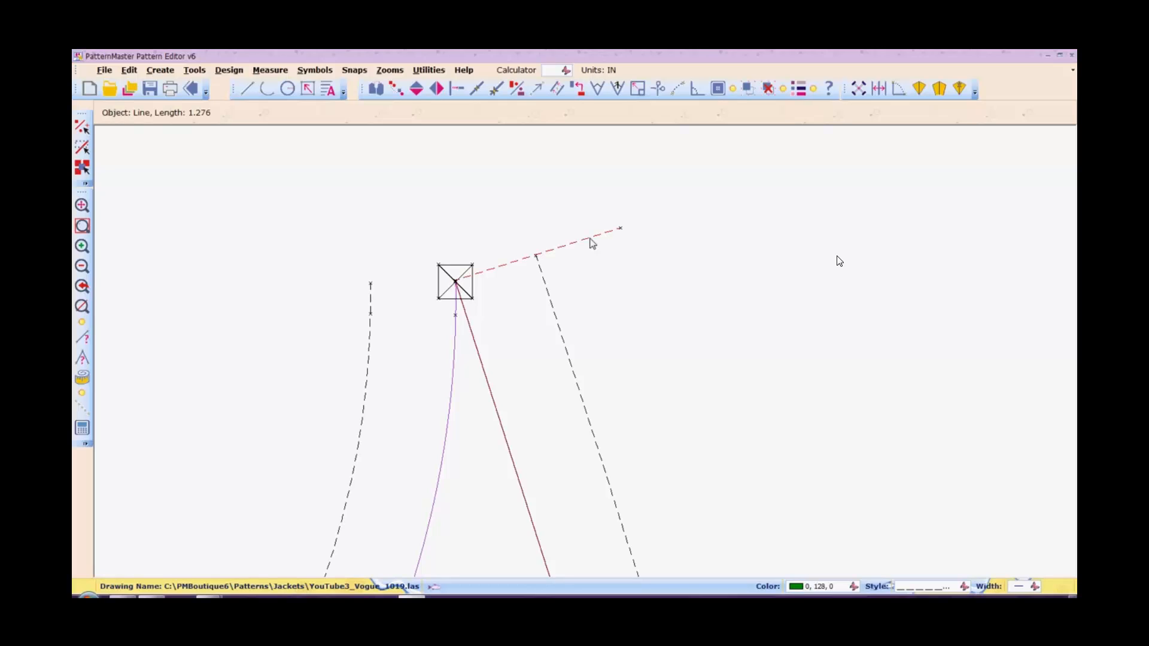
key("r")
key("o")
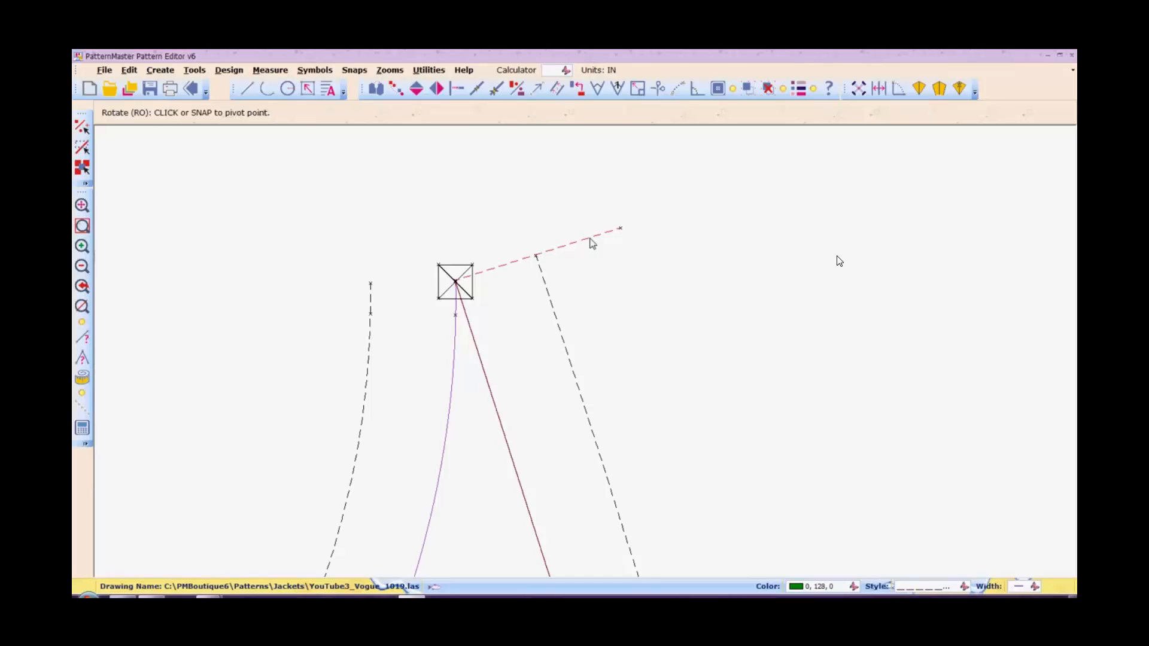
key("Delete")
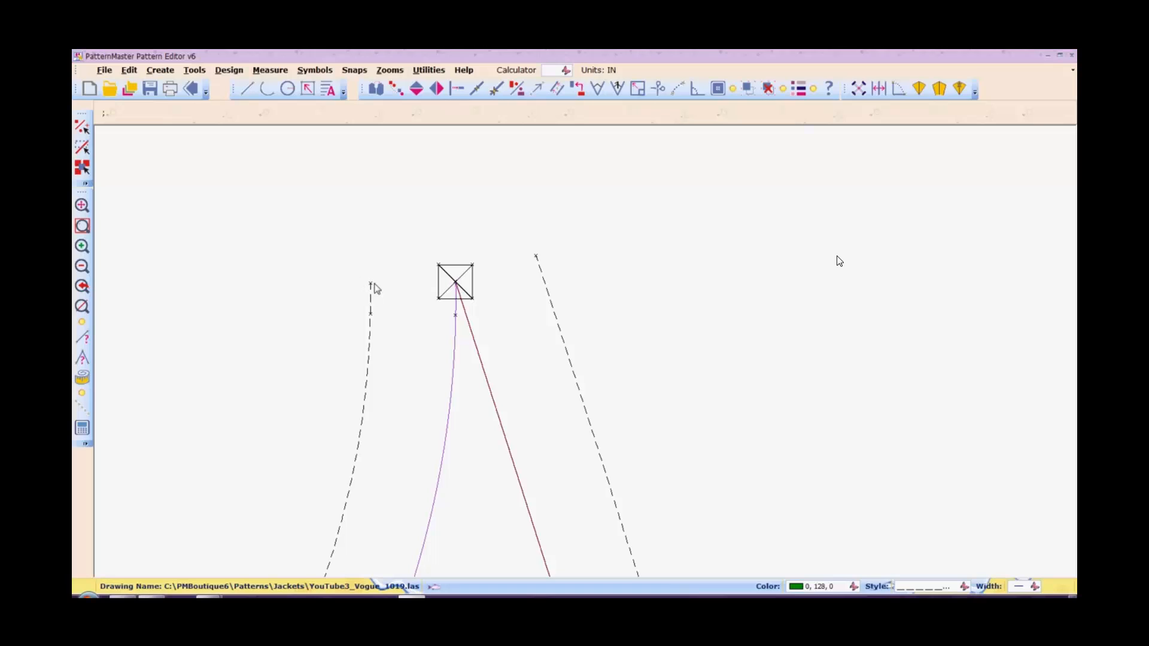
Draw a line about 1.23 in long joining the armhole and front seam allowances' upper ends, and move it above the Side Front's top point.
key("i")
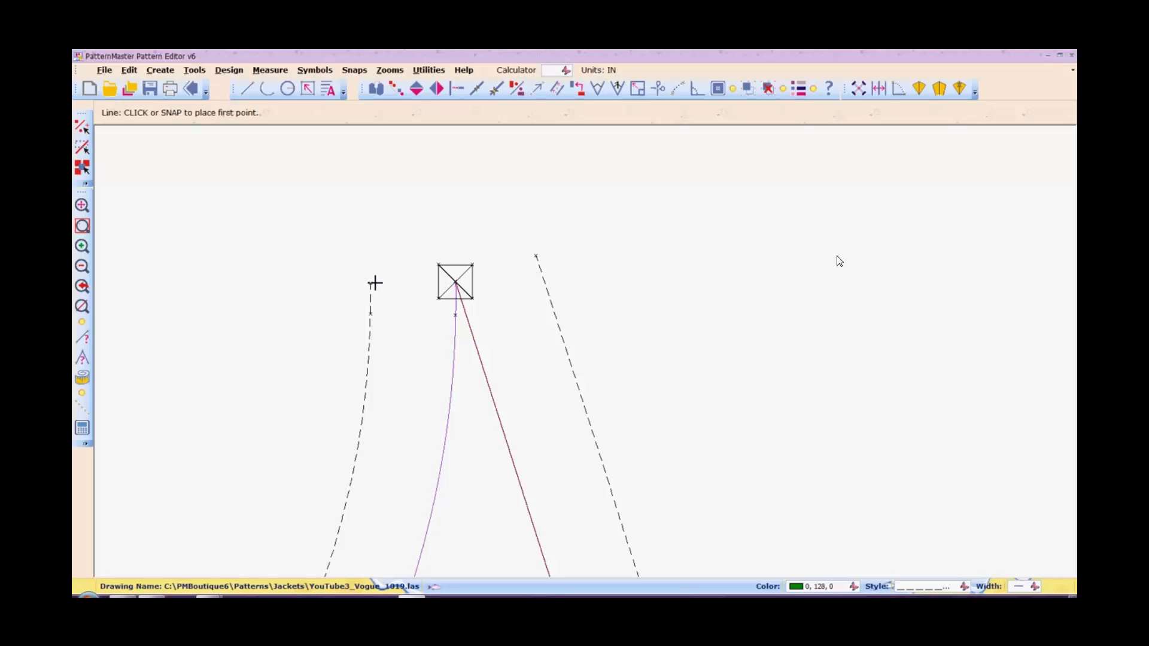
left_click(371, 282)
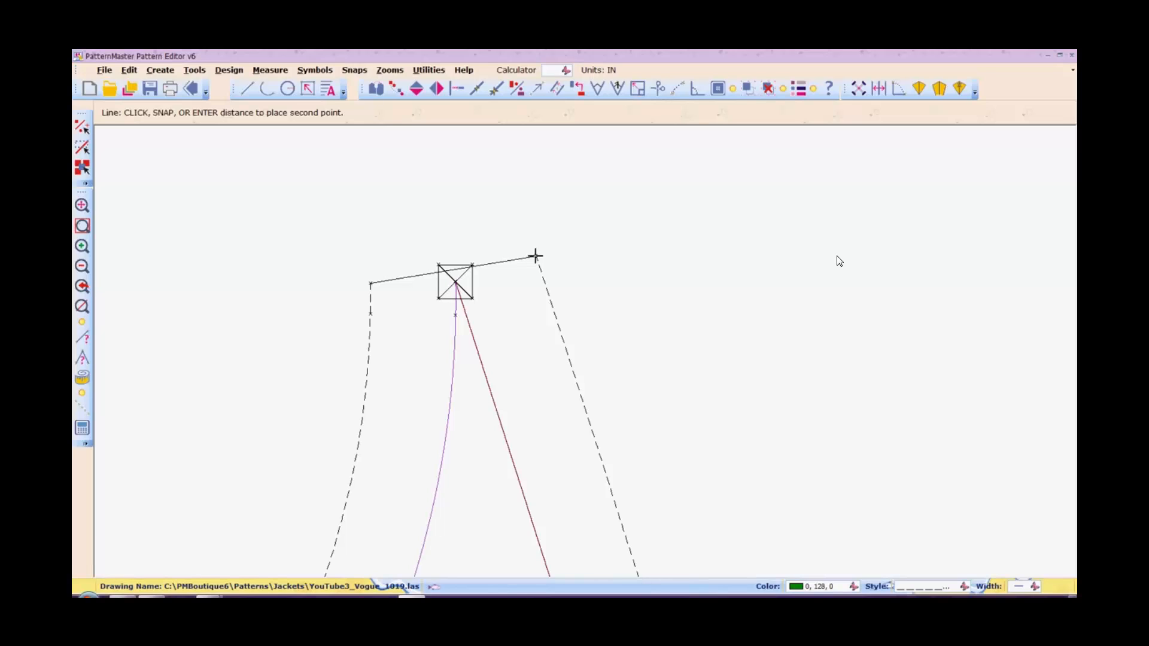
left_click(535, 256)
left_click(510, 266)
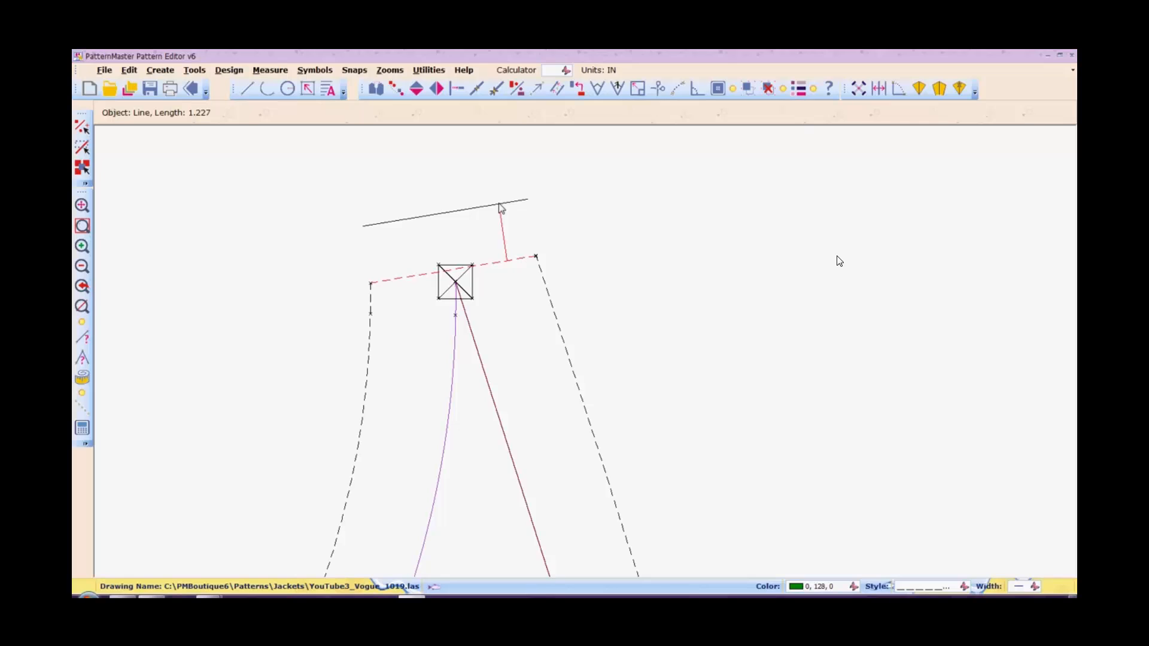
left_click(501, 208)
Measure the distance from the Side Front's top point to the new top allowance line.
key("m")
key("s")
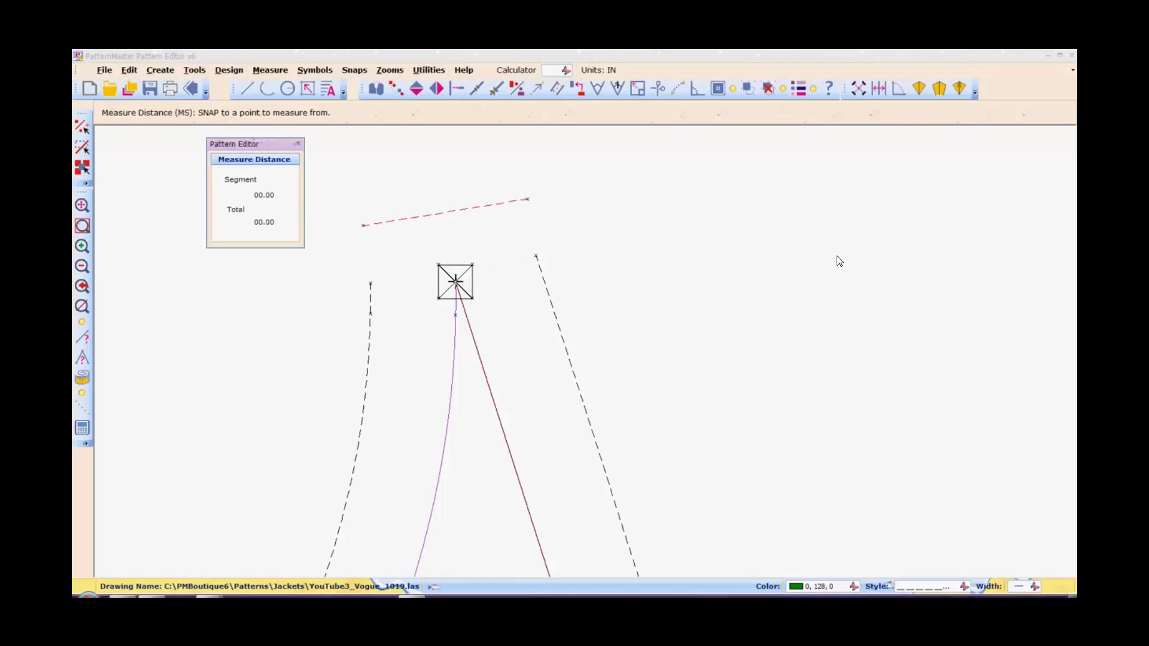
left_click(454, 280)
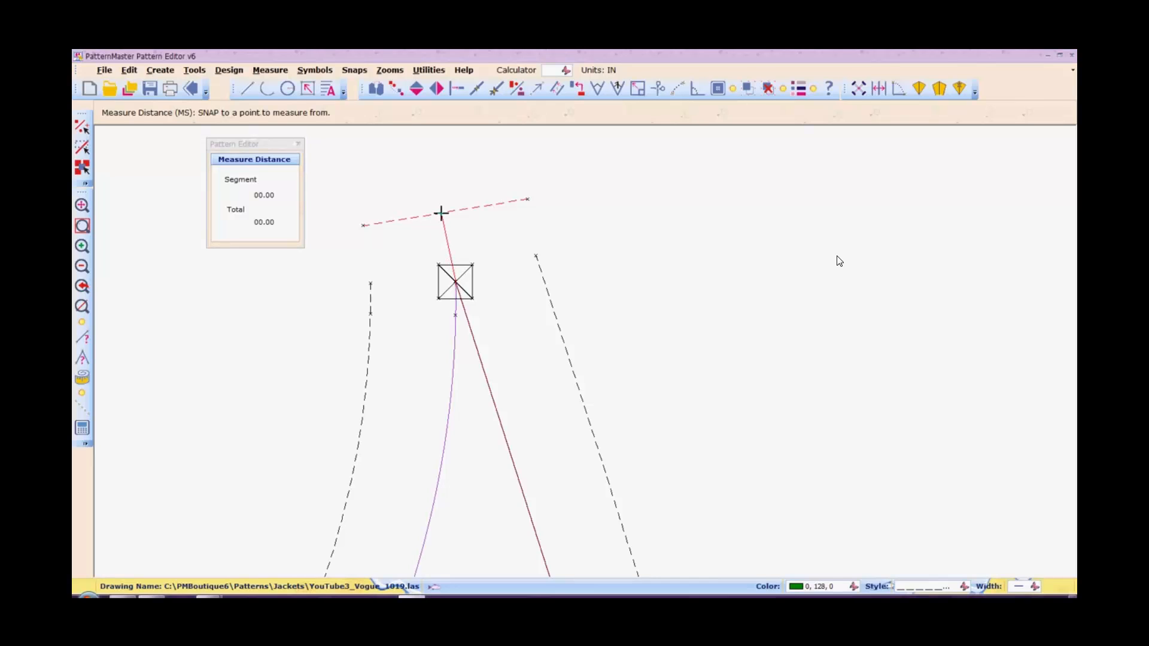
left_click(441, 214)
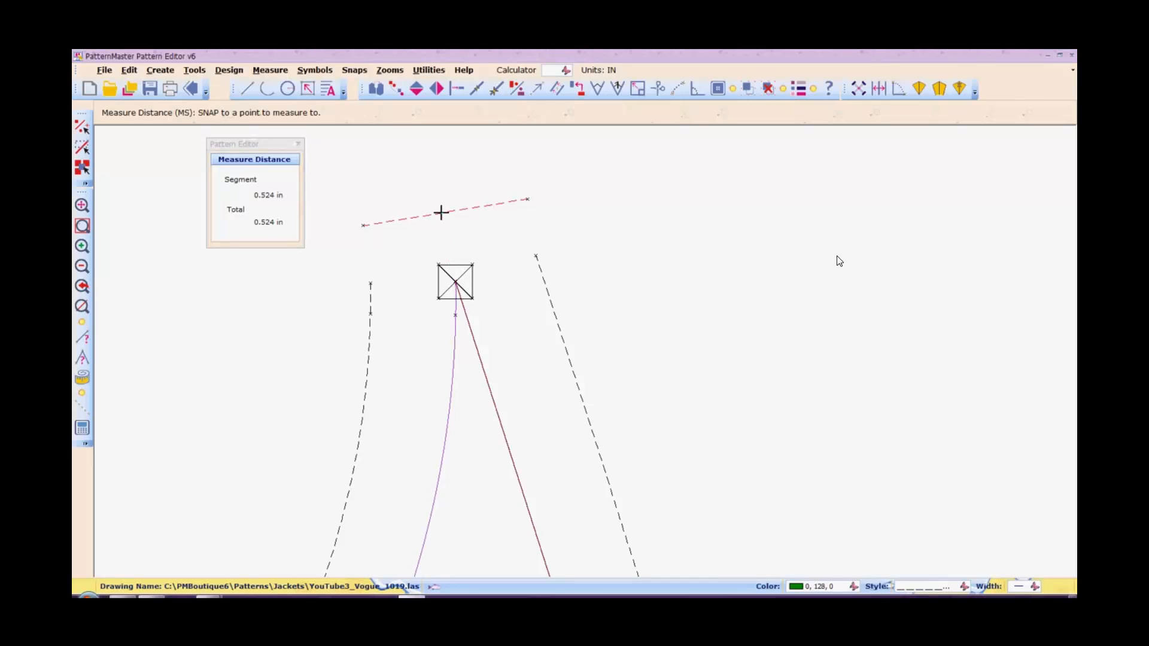
left_click(299, 144)
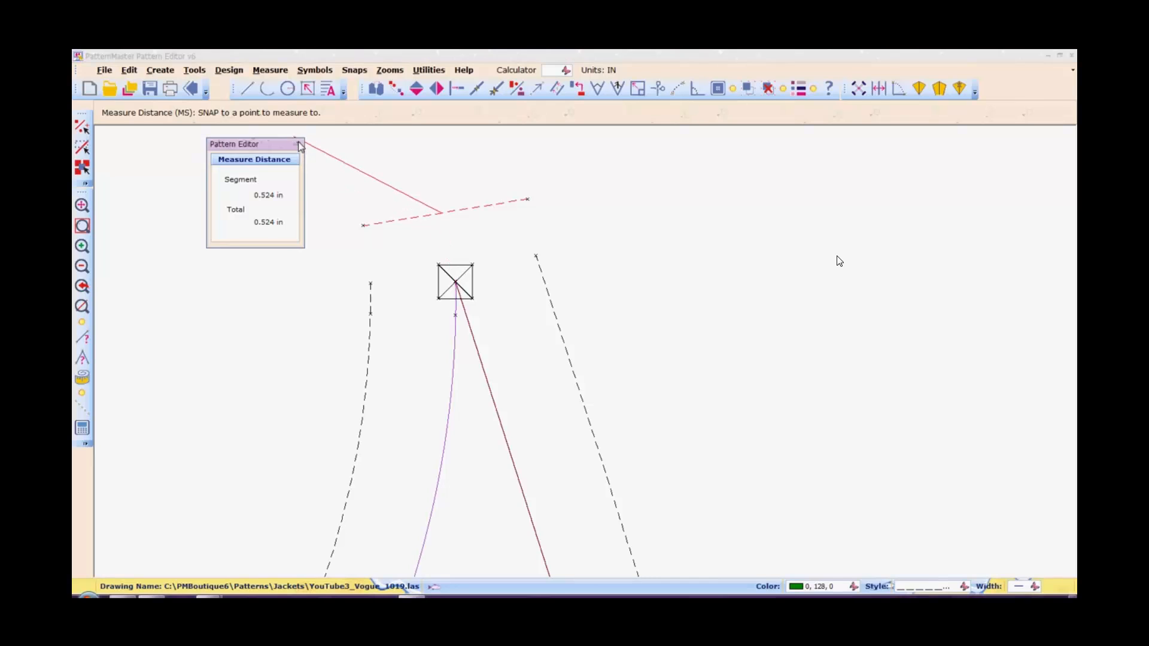
Move the top allowance line slightly farther from the Side Front's top point and measure the distance between them again.
left_click(435, 213)
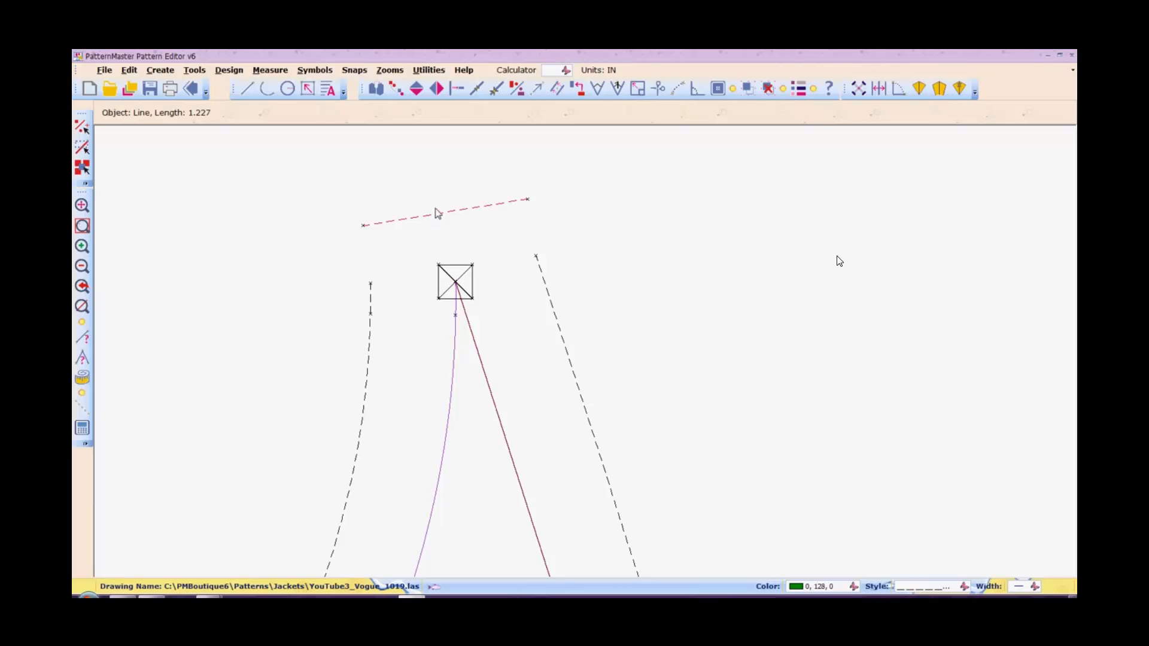
left_click_drag(435, 213, 436, 203)
key("m")
key("s")
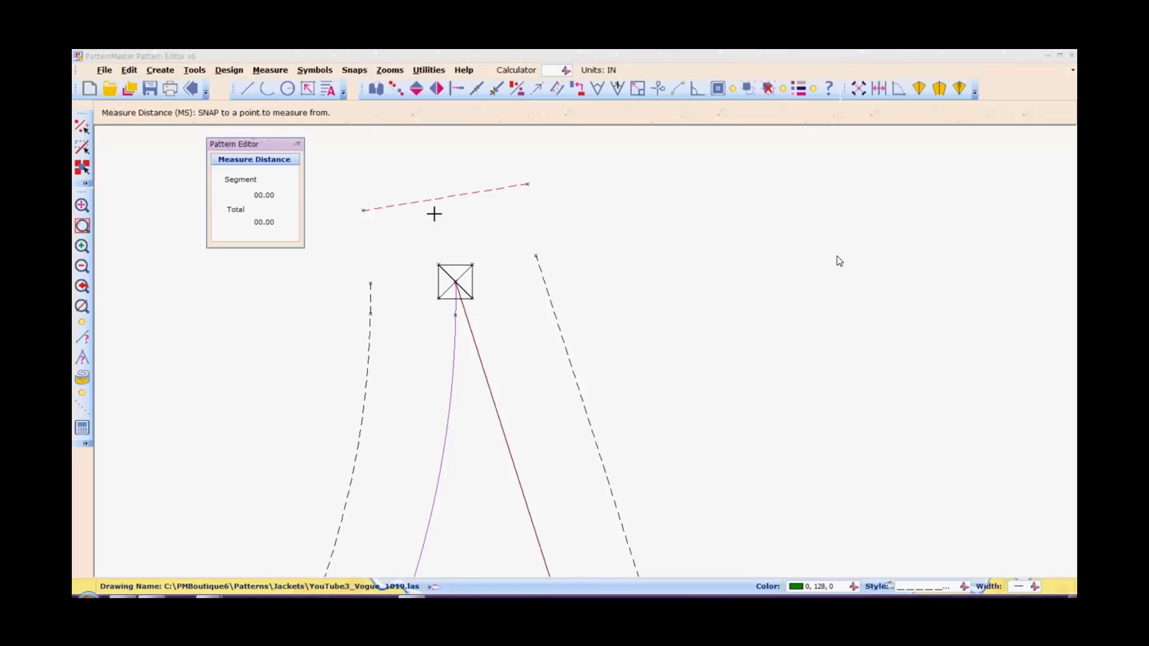
left_click(454, 282)
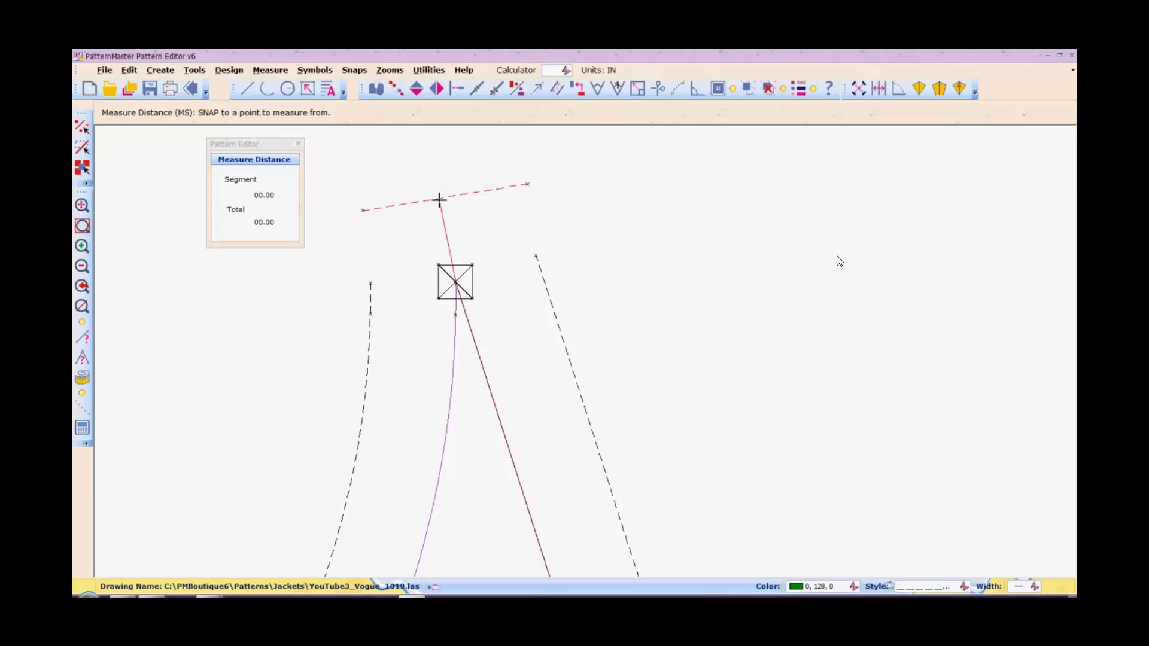
left_click(439, 198)
left_click(299, 145)
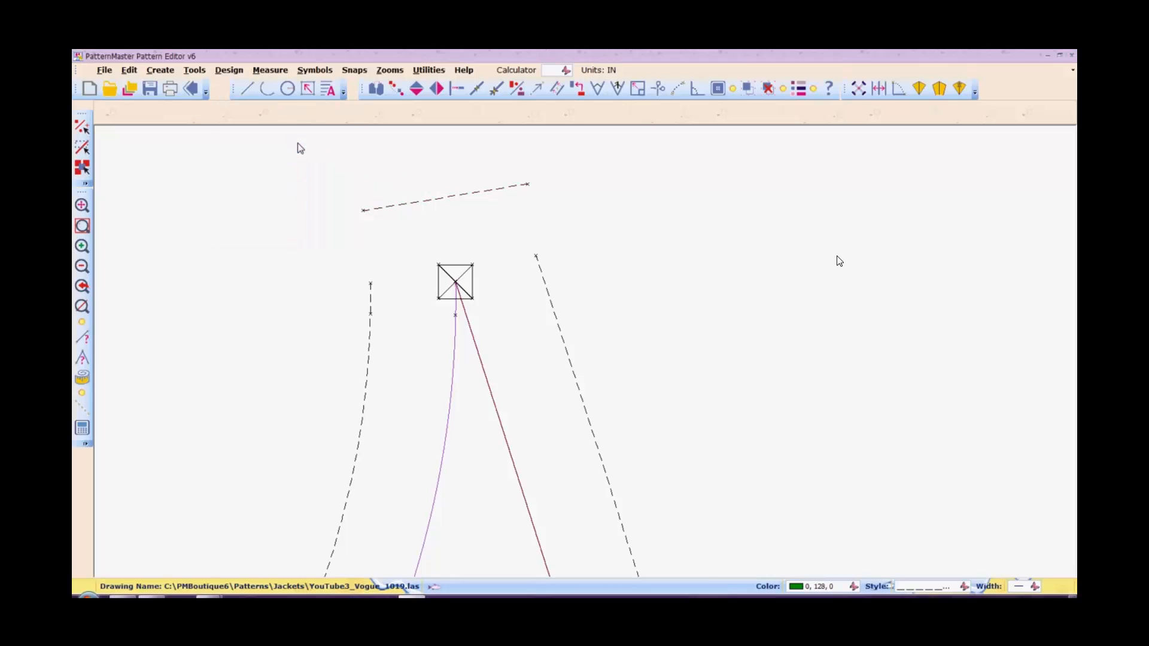
Extend the armhole and front seam allowance lines up to the Side Front's top allowance line with Intersect.
key("i")
key("n")
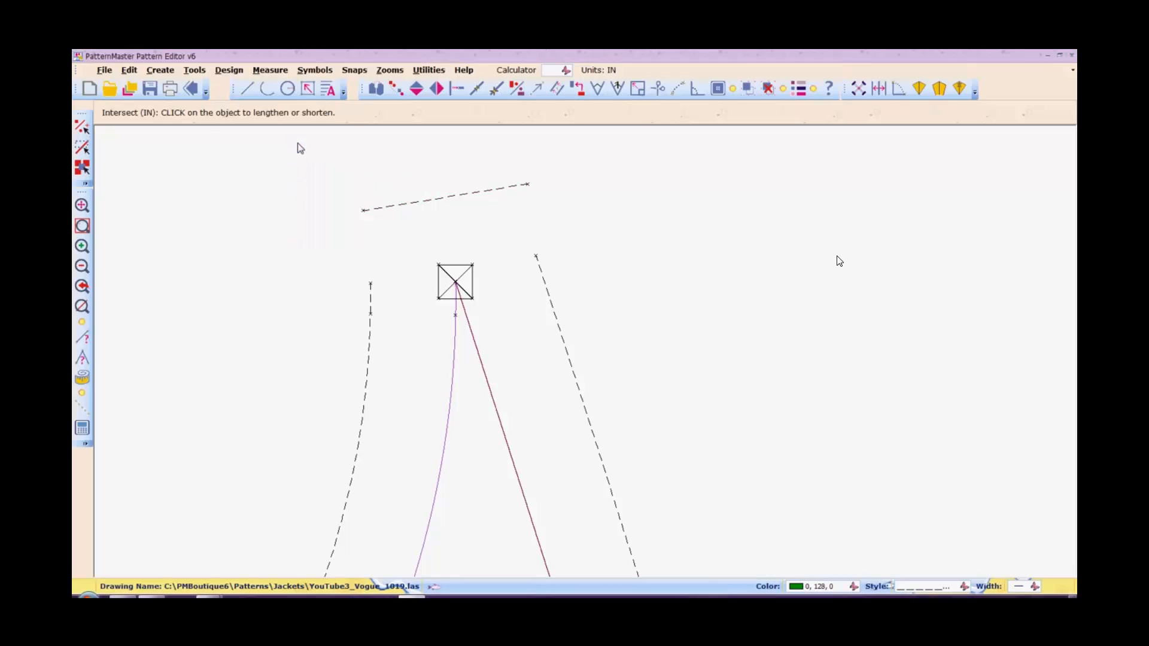
left_click(370, 334)
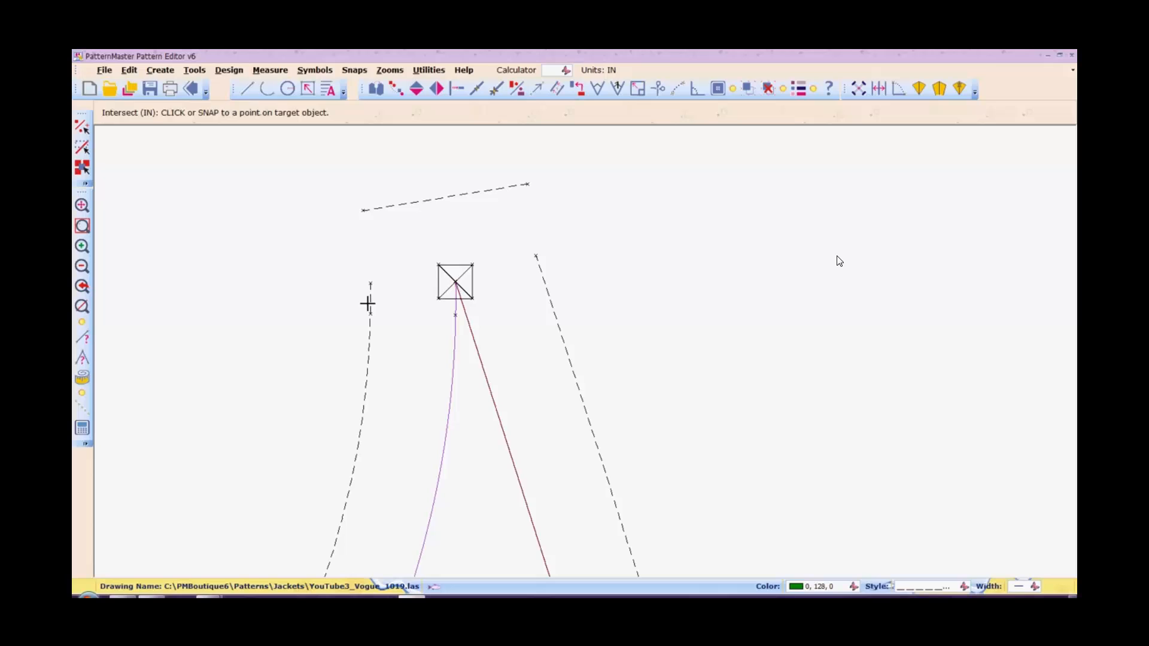
left_click(365, 211)
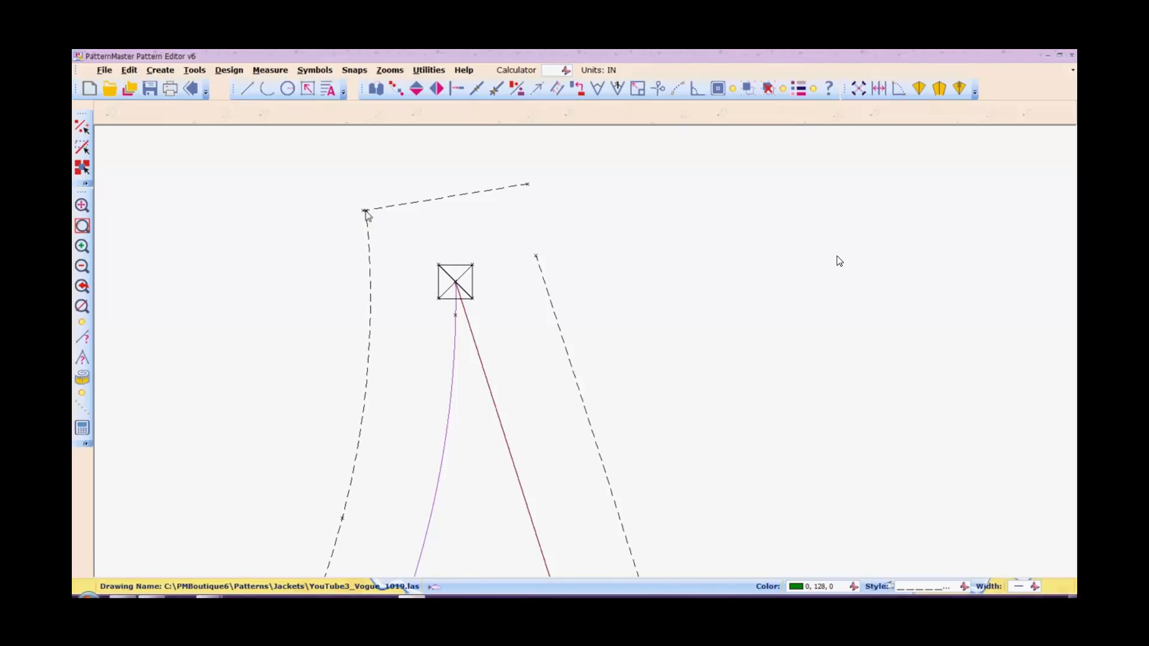
key("i")
key("n")
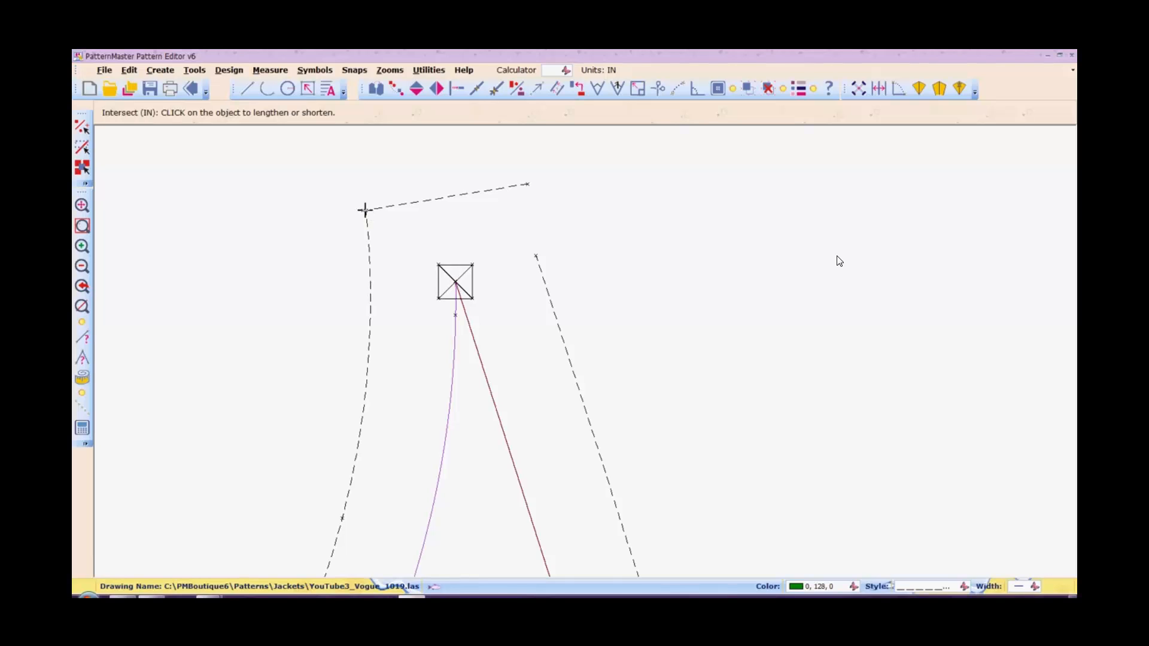
left_click(536, 265)
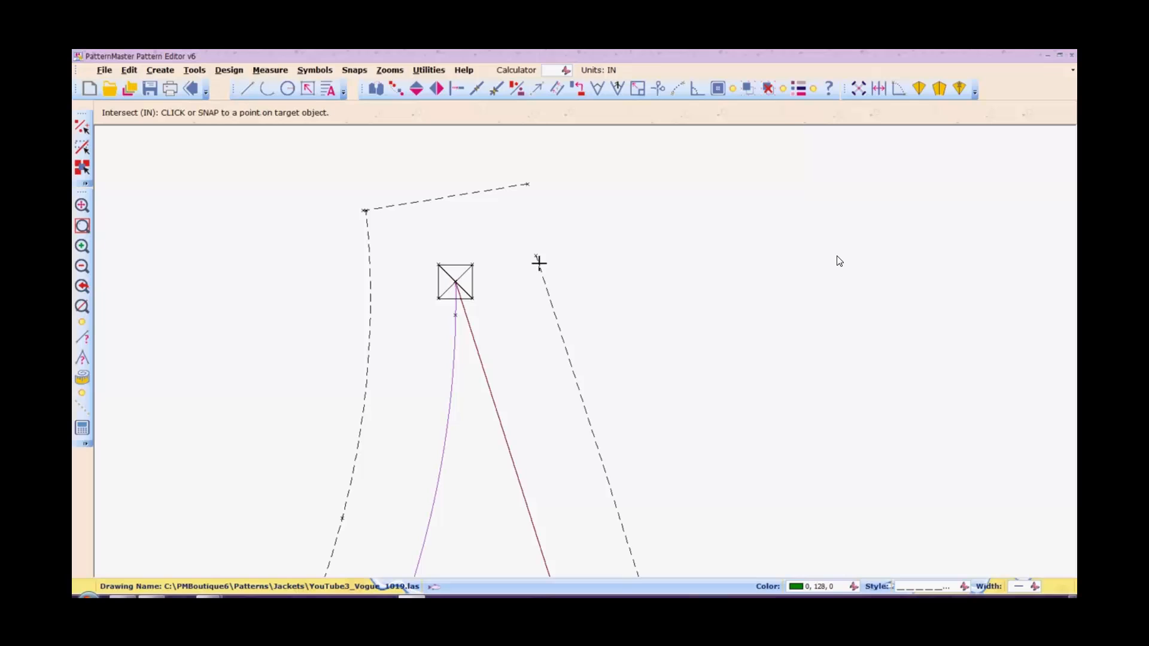
left_click(519, 186)
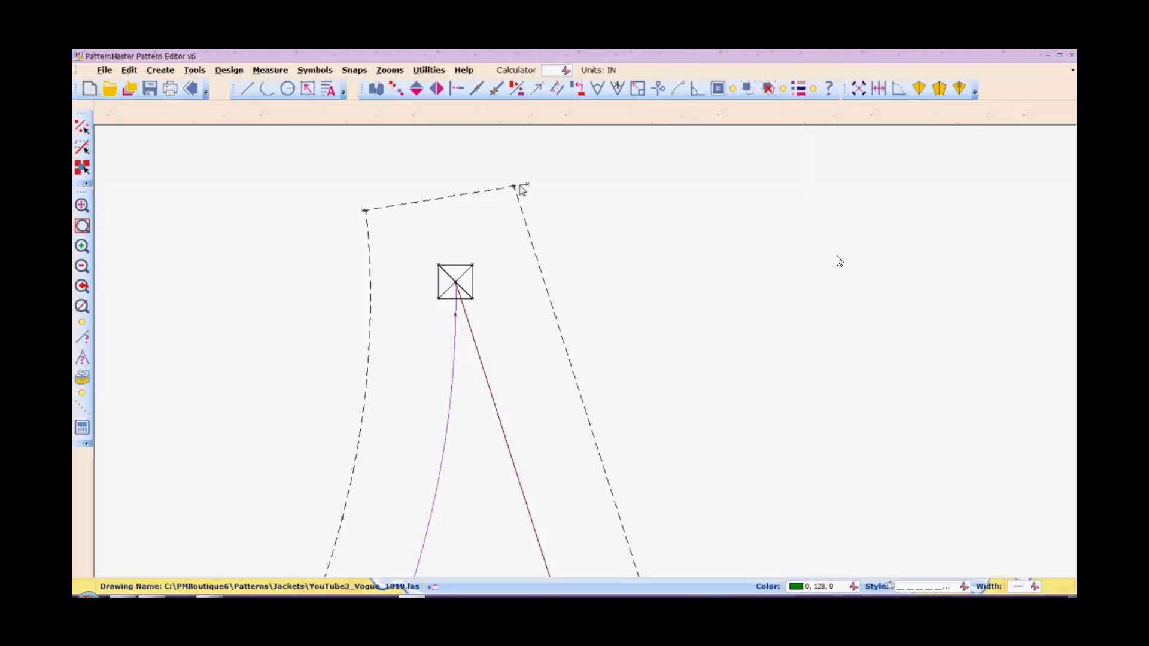
Trim both overhanging ends of the Side Front's top allowance line to the front seam and armhole allowance lines with Intersect.
key("i")
key("n")
left_click(519, 187)
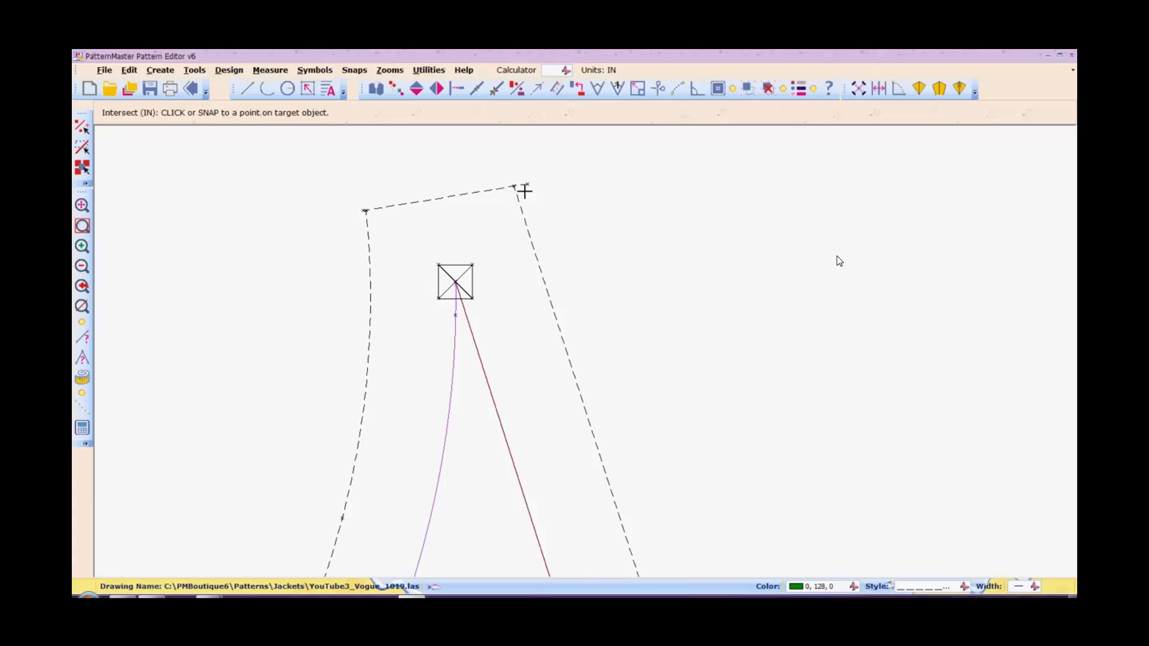
left_click(519, 201)
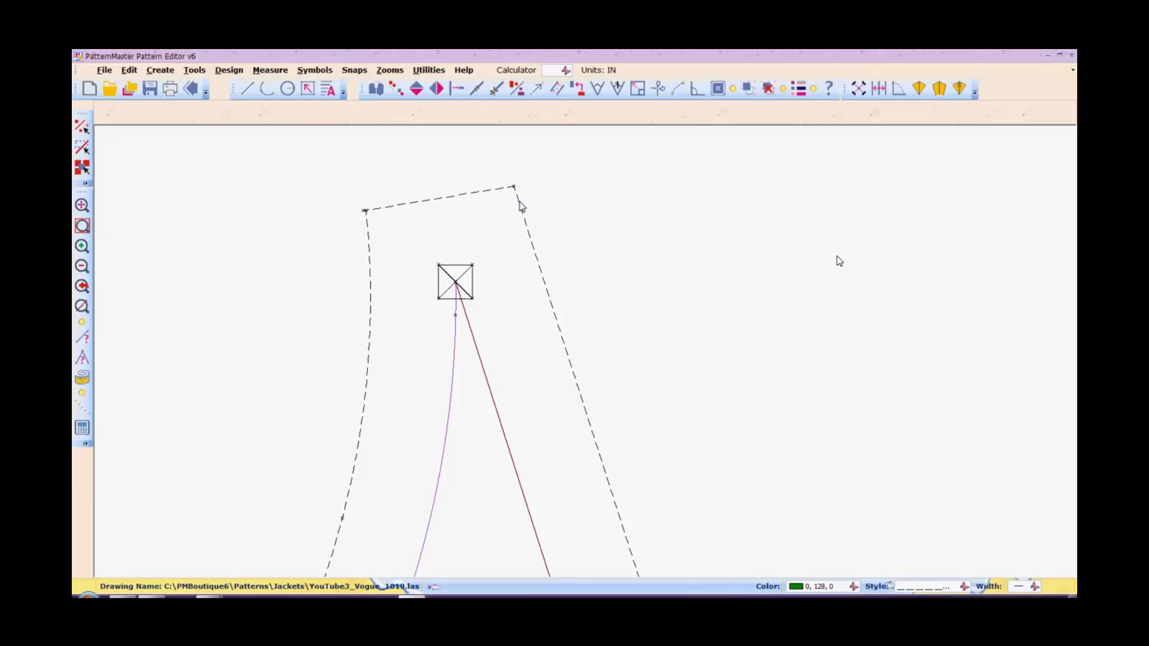
left_click(423, 200)
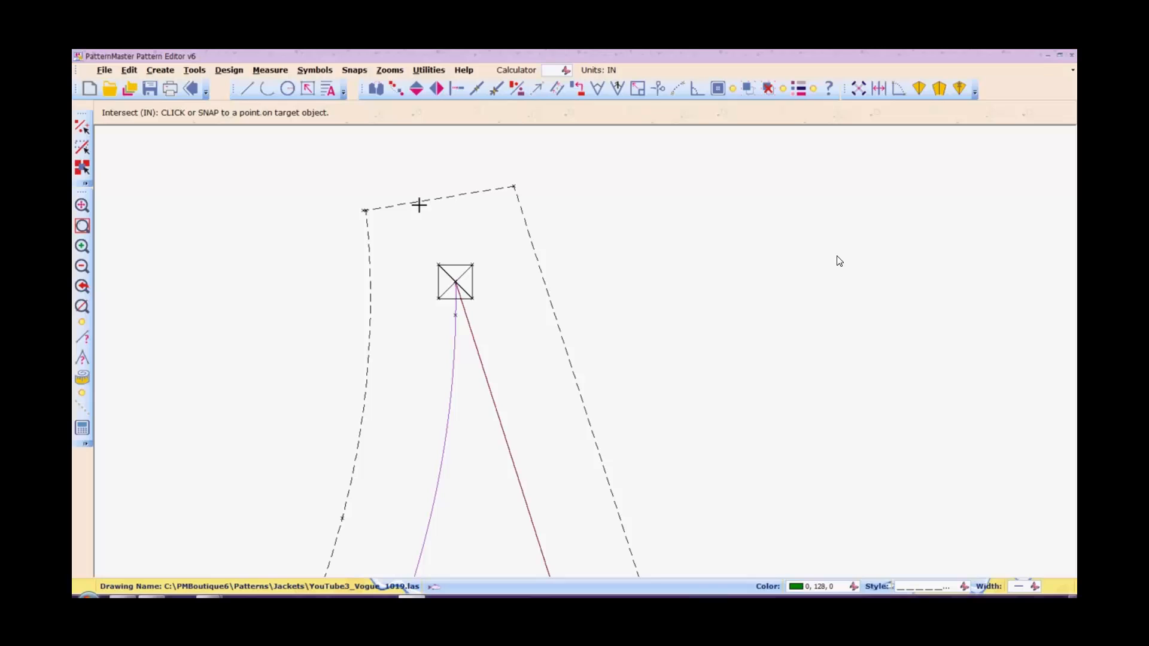
left_click(369, 255)
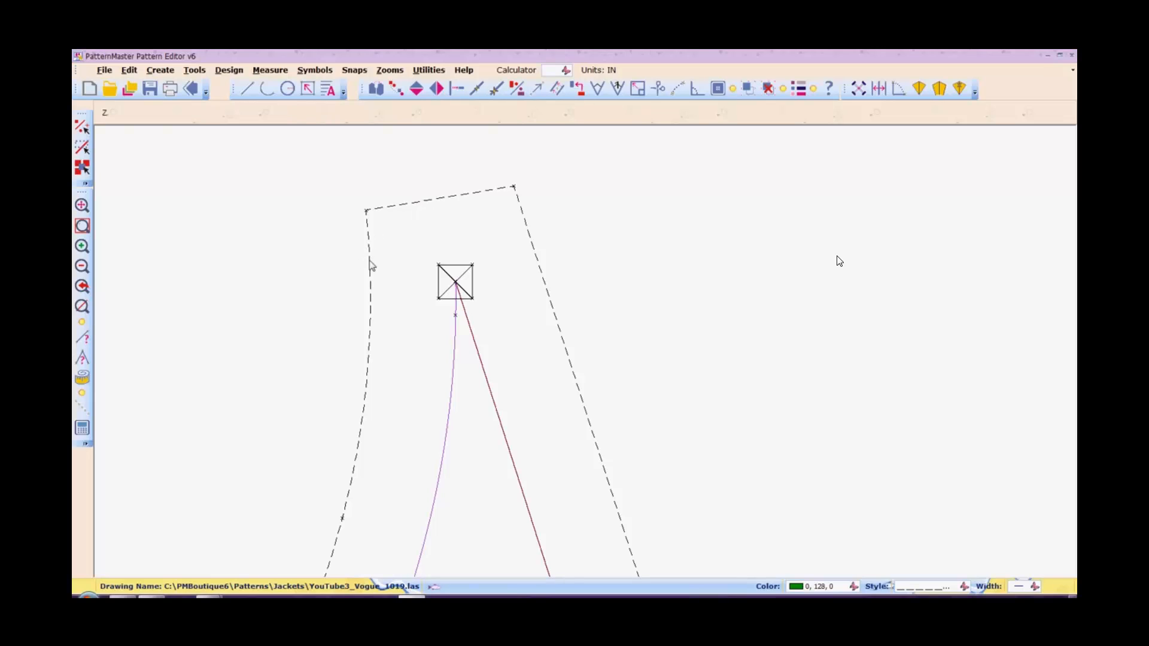
Group the whole Side Front piece together with its seam allowance lines and markings.
scroll(369, 262, "down", 1)
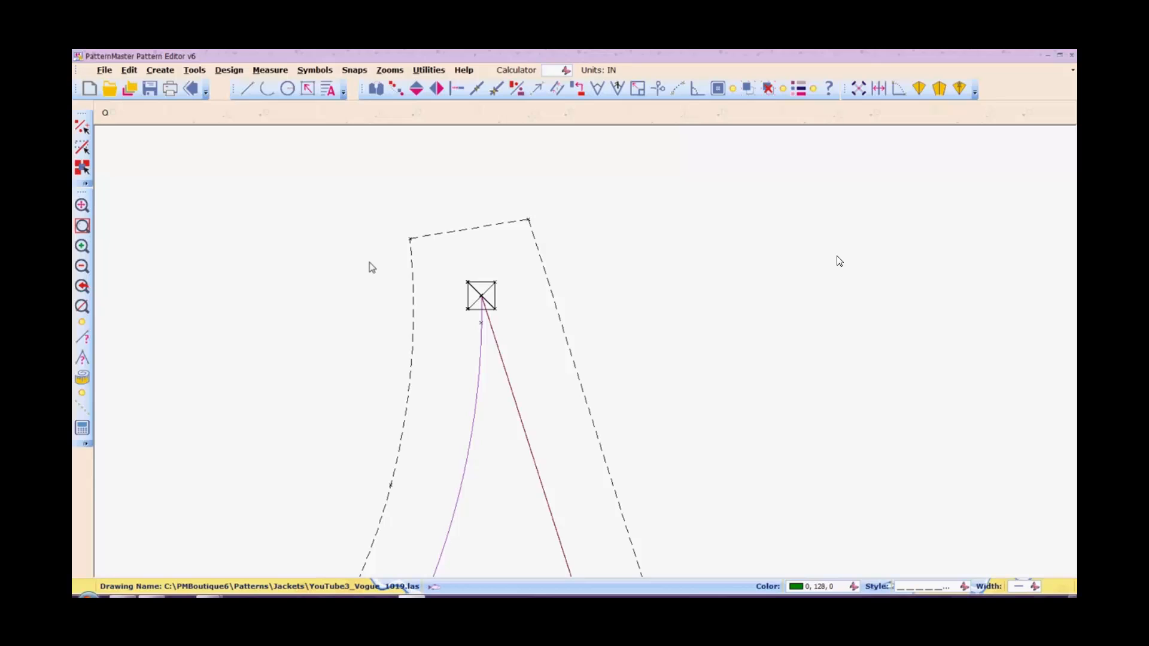
left_click(83, 267)
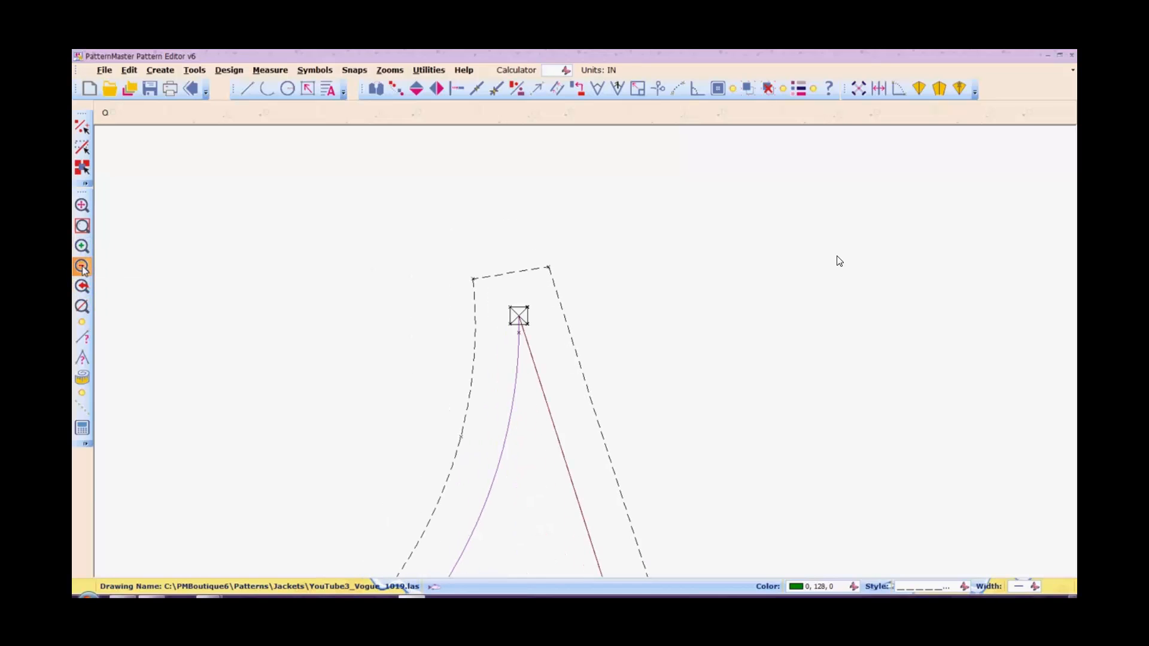
left_click(83, 267)
left_click(83, 268)
left_click(83, 267)
left_click(82, 268)
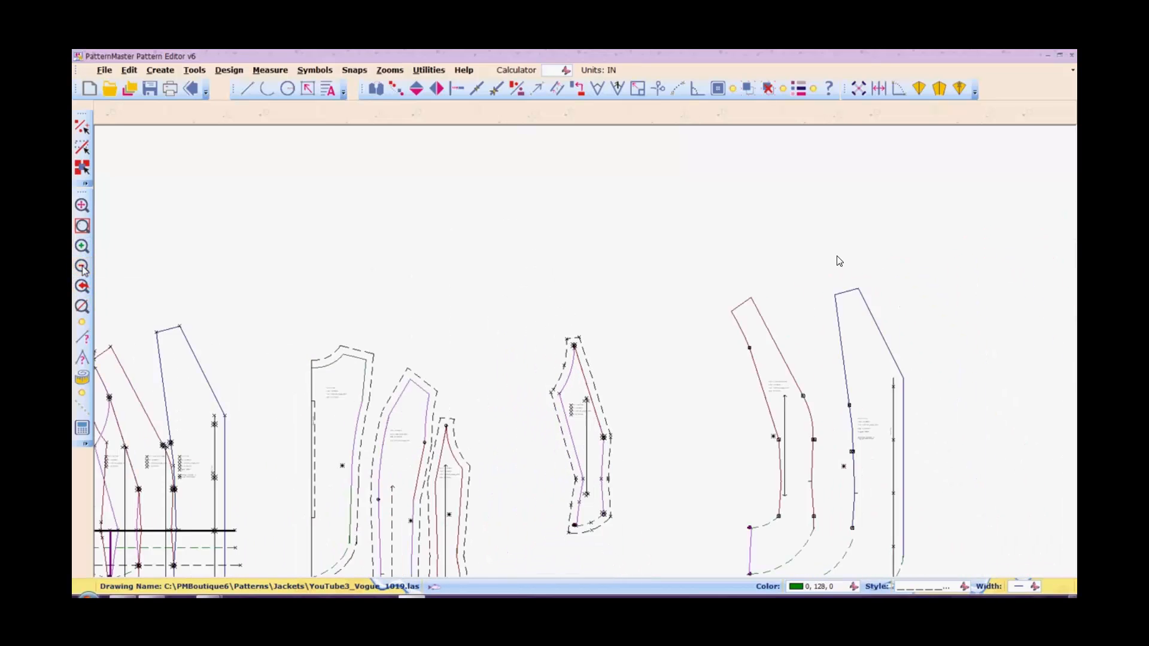
left_click(82, 267)
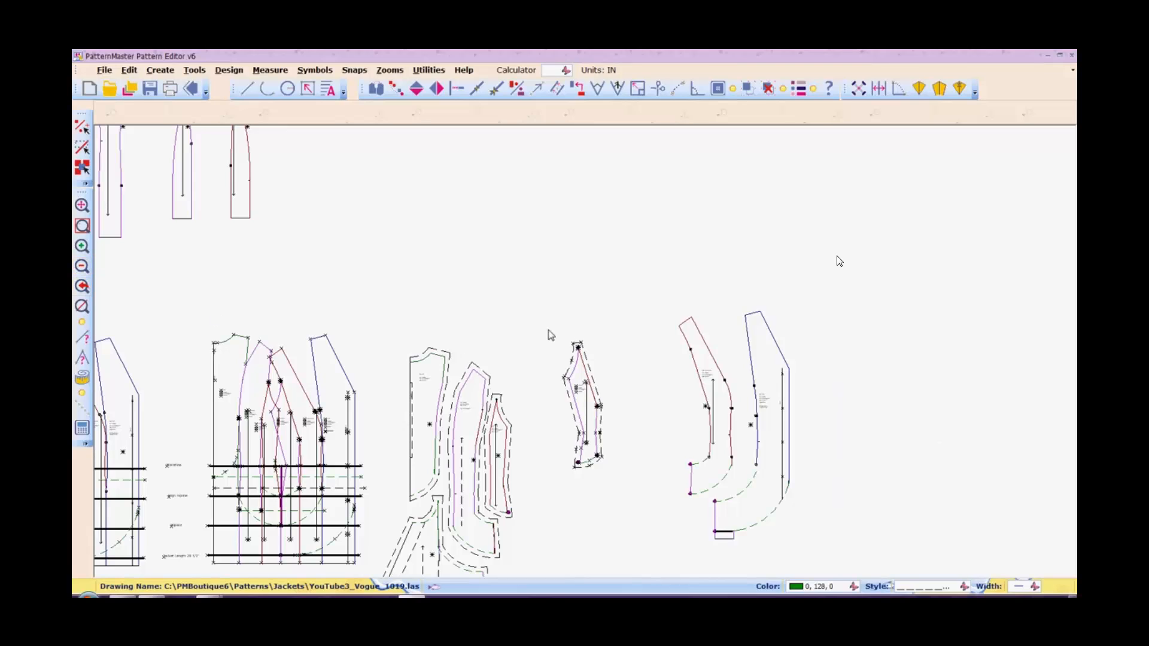
left_click_drag(536, 328, 633, 486)
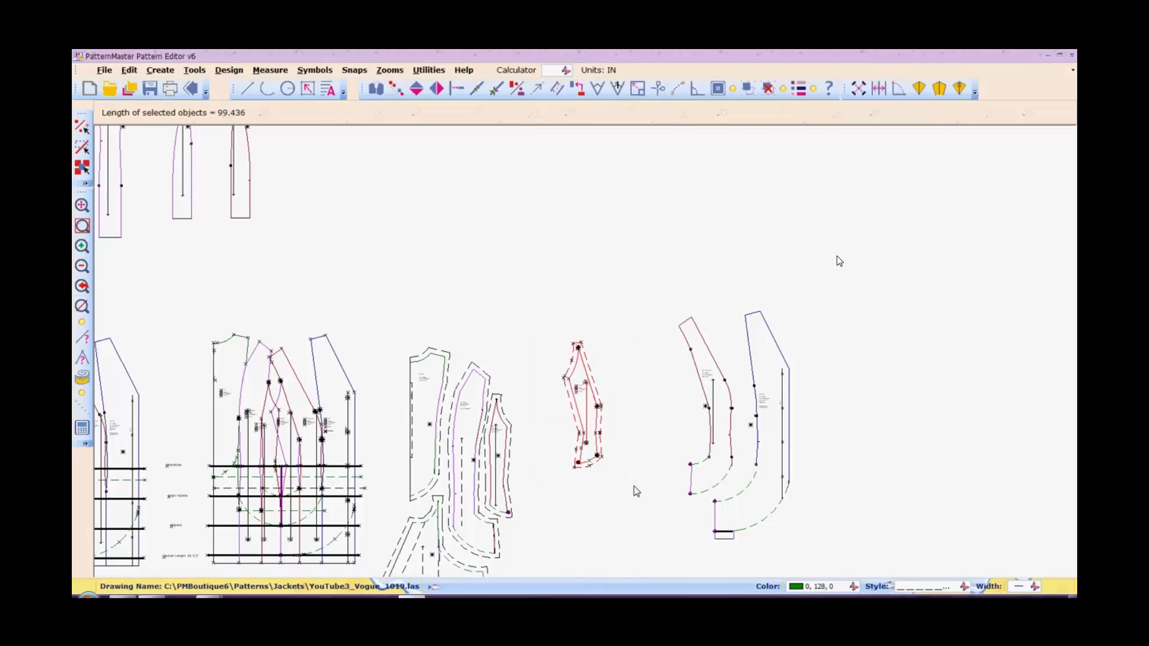
key("Escape")
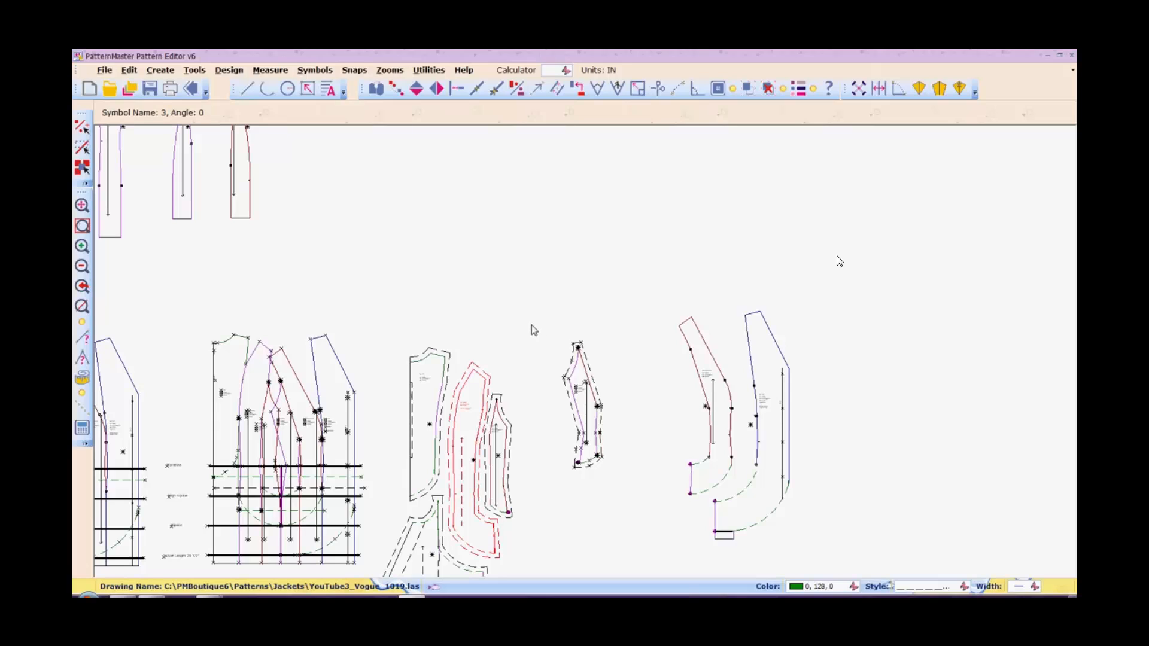
left_click_drag(531, 325, 634, 493)
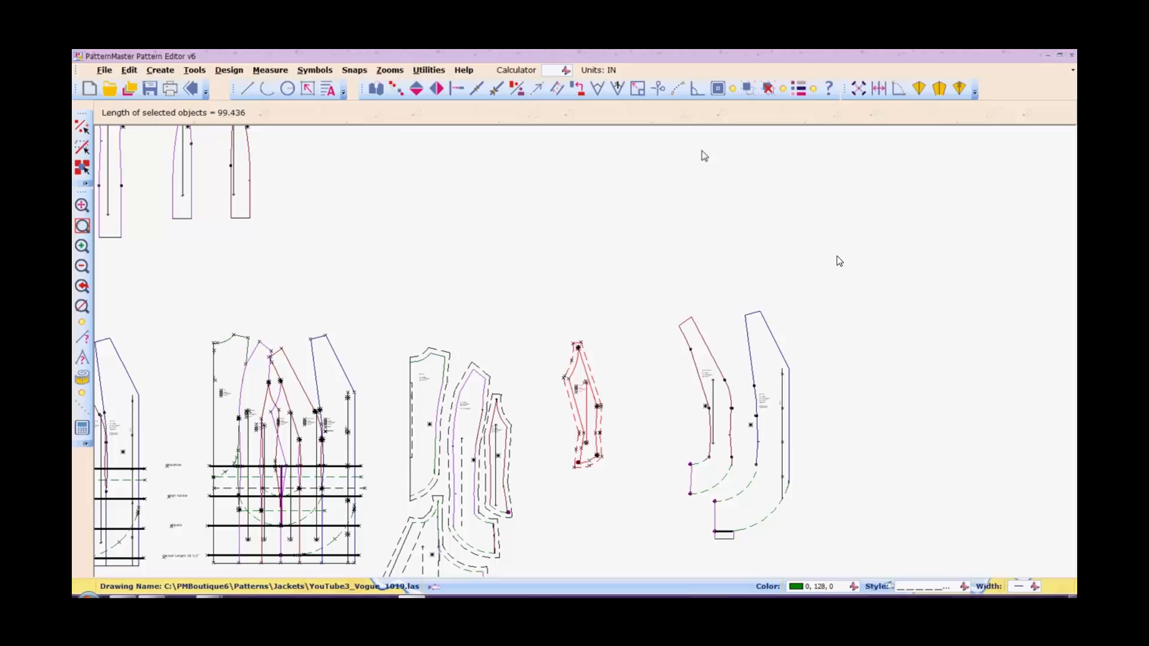
left_click(748, 90)
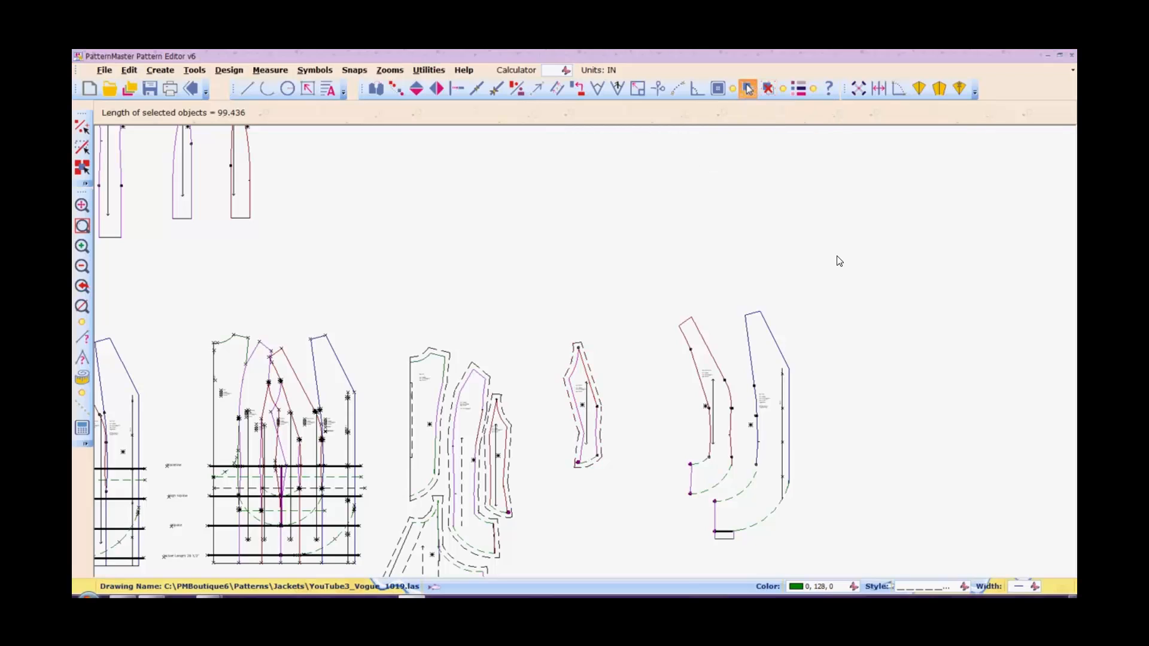
Place the grouped Side Front beside the other finished pieces and move the adjacent curved-hem front piece into the cleared space.
left_click(589, 405)
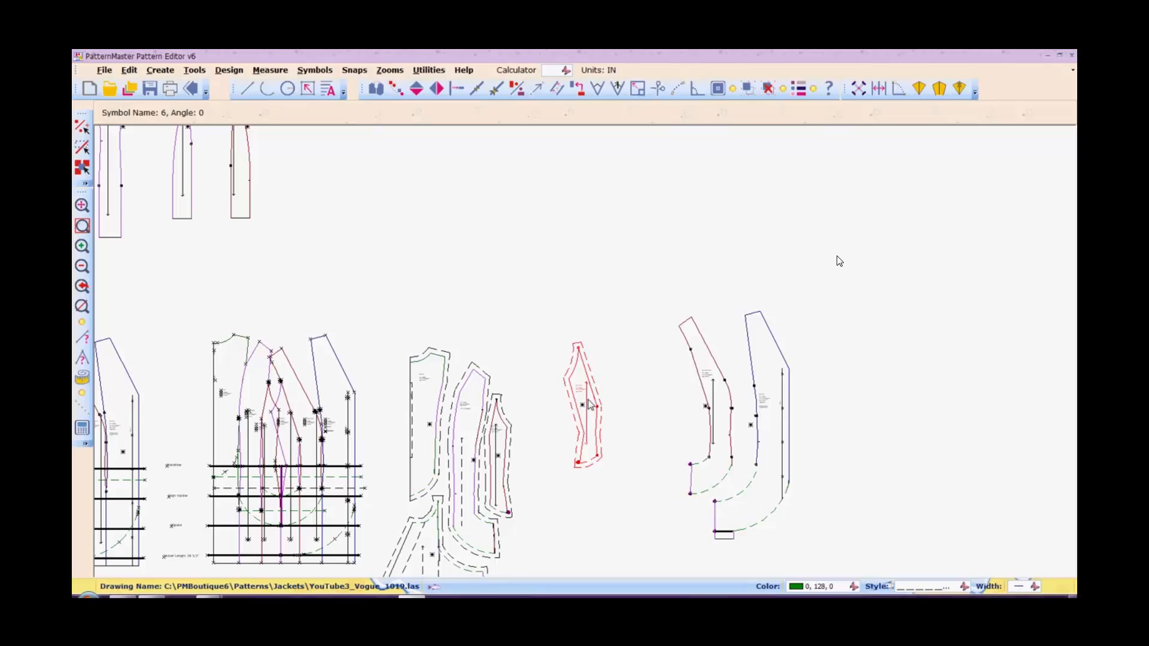
left_click_drag(588, 400, 543, 455)
left_click(715, 401)
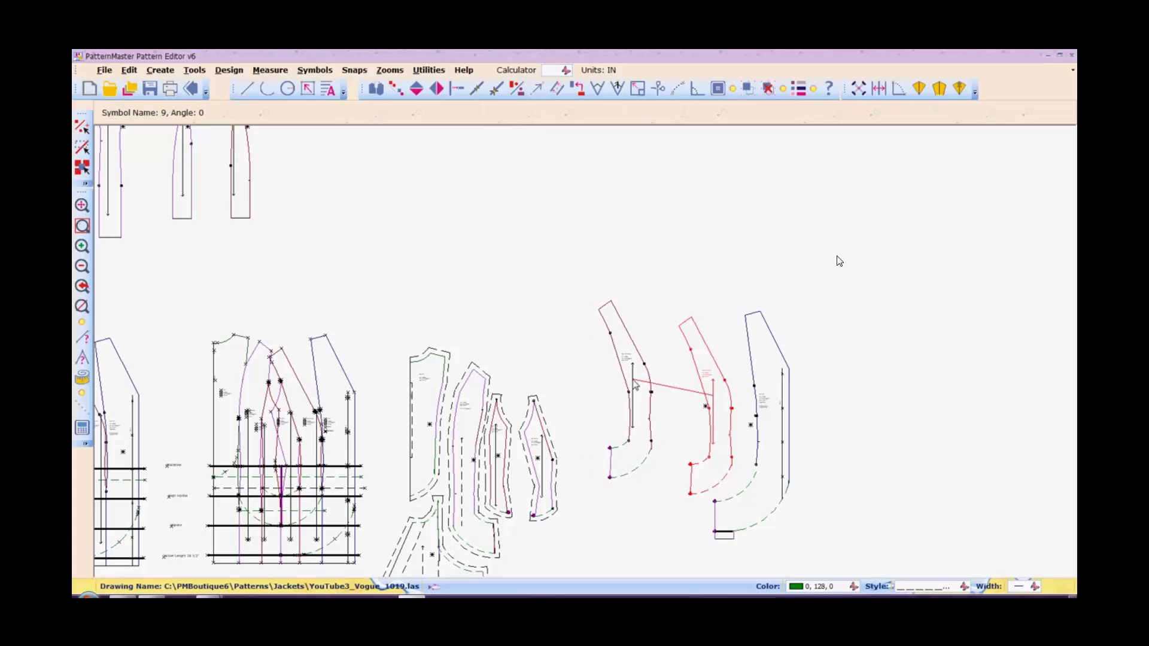
left_click(635, 368)
Ungroup the curved-hem front piece and set the Offset distance to 0.625 inches.
scroll(642, 369, "up", 2)
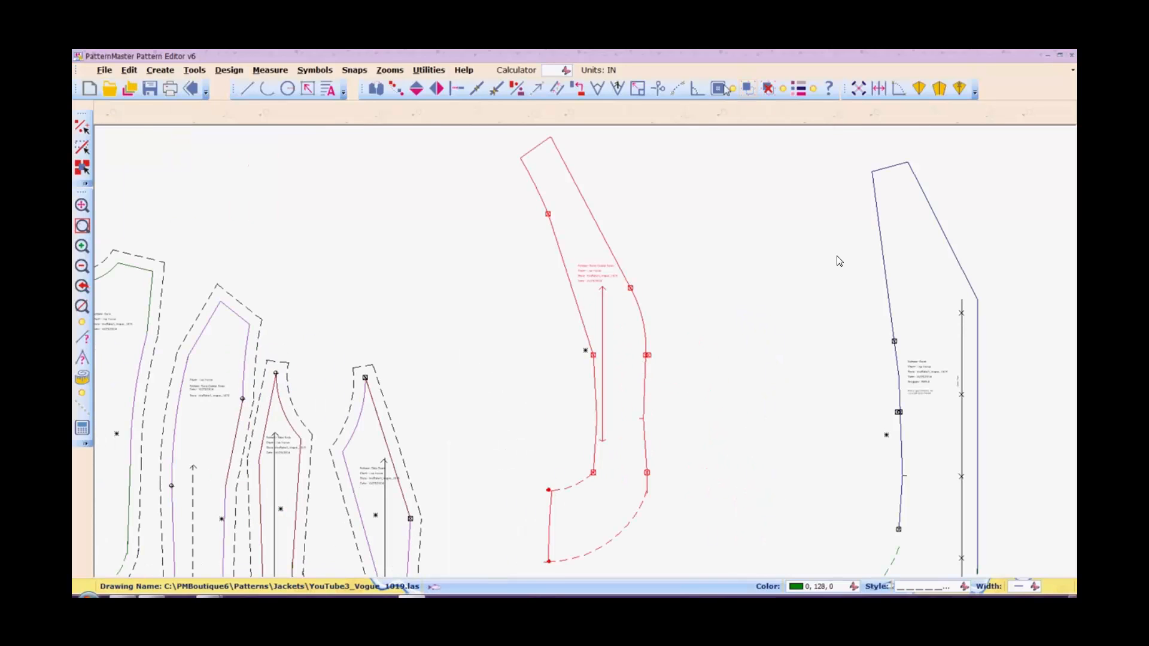
left_click(768, 91)
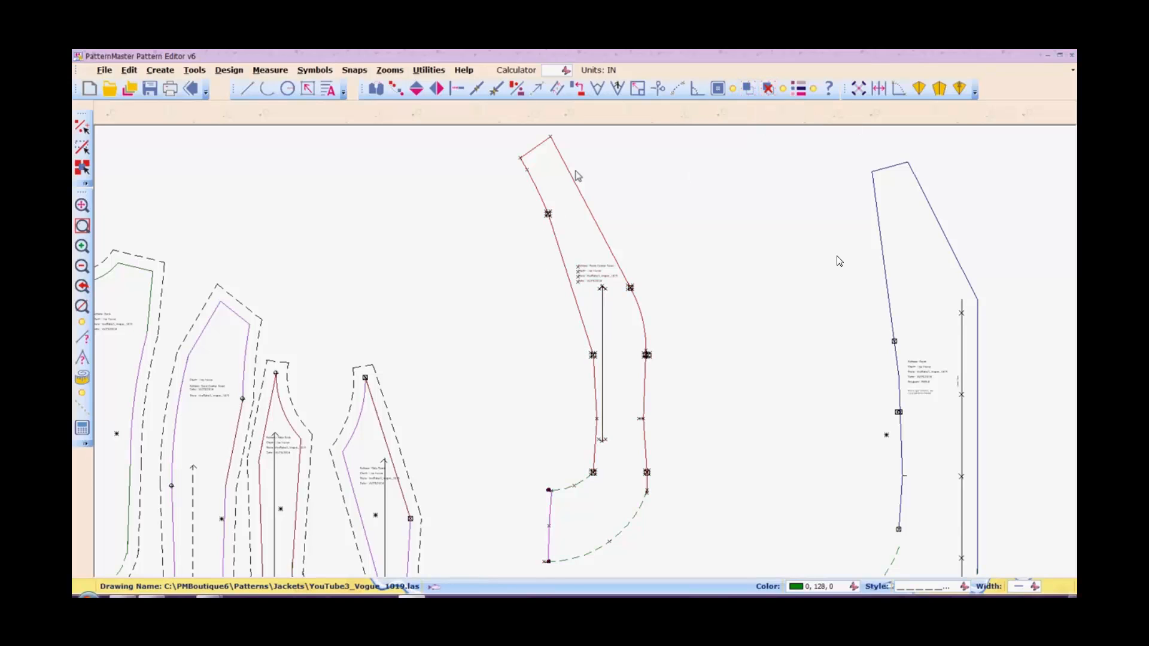
key("f")
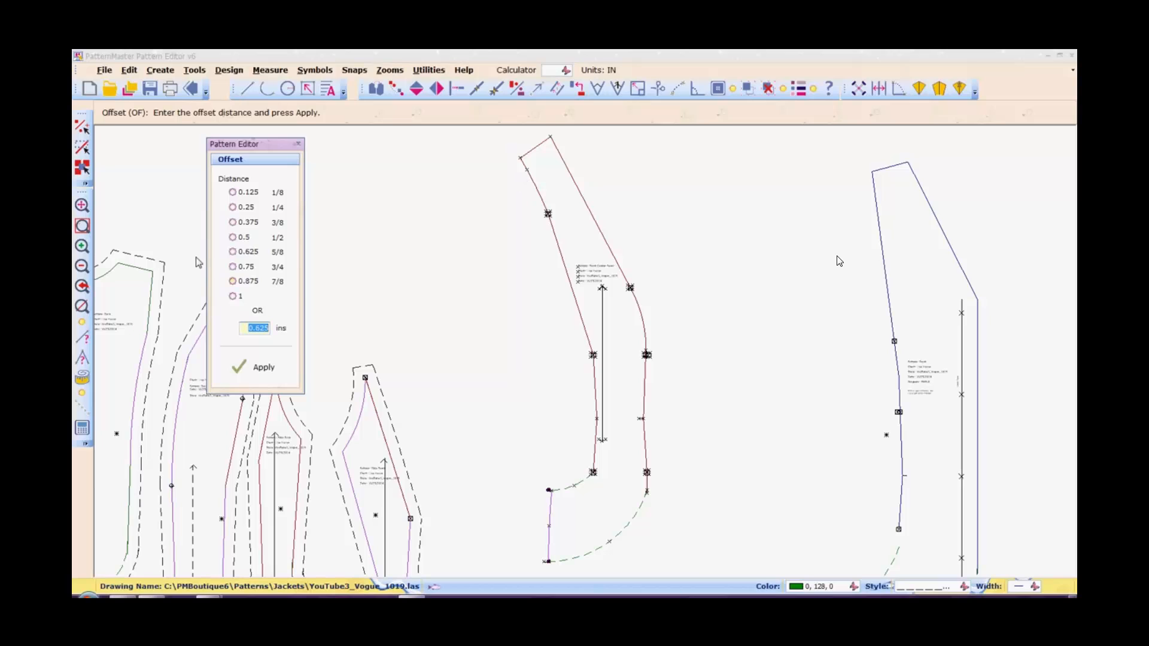
left_click(238, 251)
left_click(263, 368)
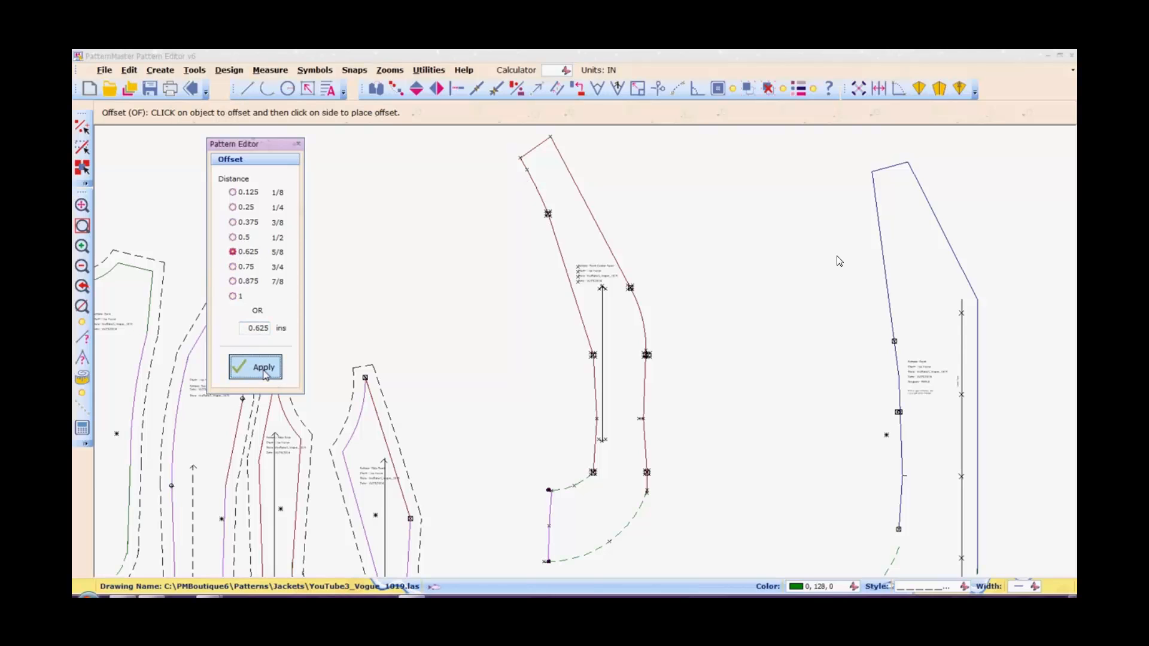
Offset the top edge and all segments of the long outer edge outward on the curved-hem front piece.
left_click(537, 143)
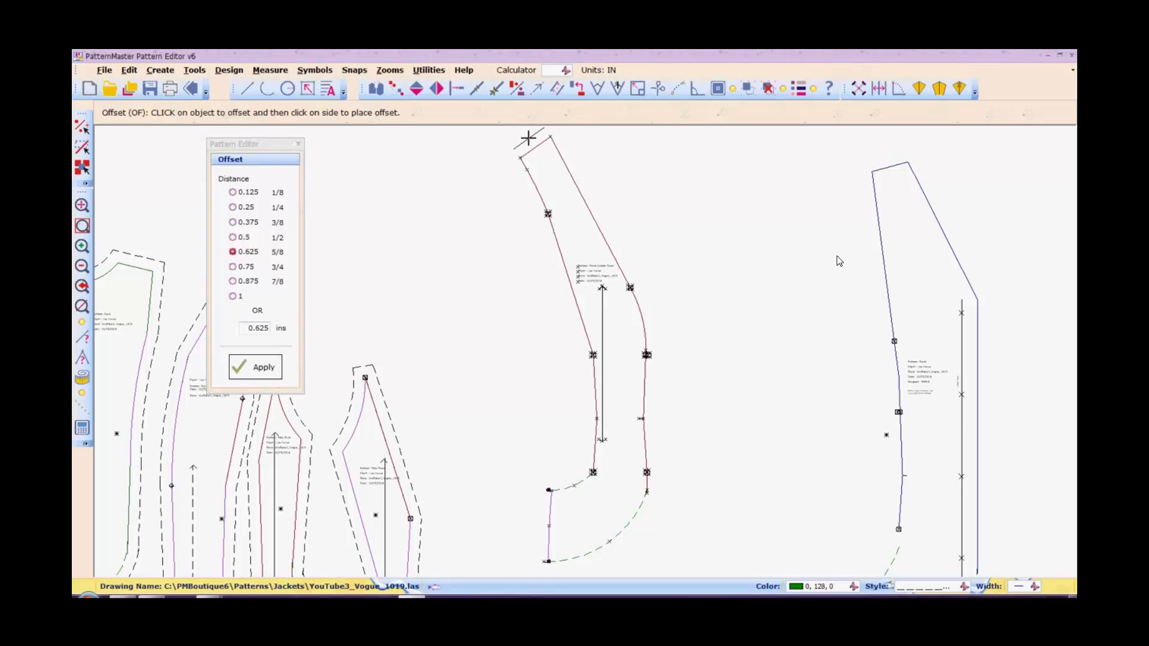
left_click(528, 139)
left_click(561, 157)
left_click(583, 155)
left_click(638, 310)
left_click(649, 309)
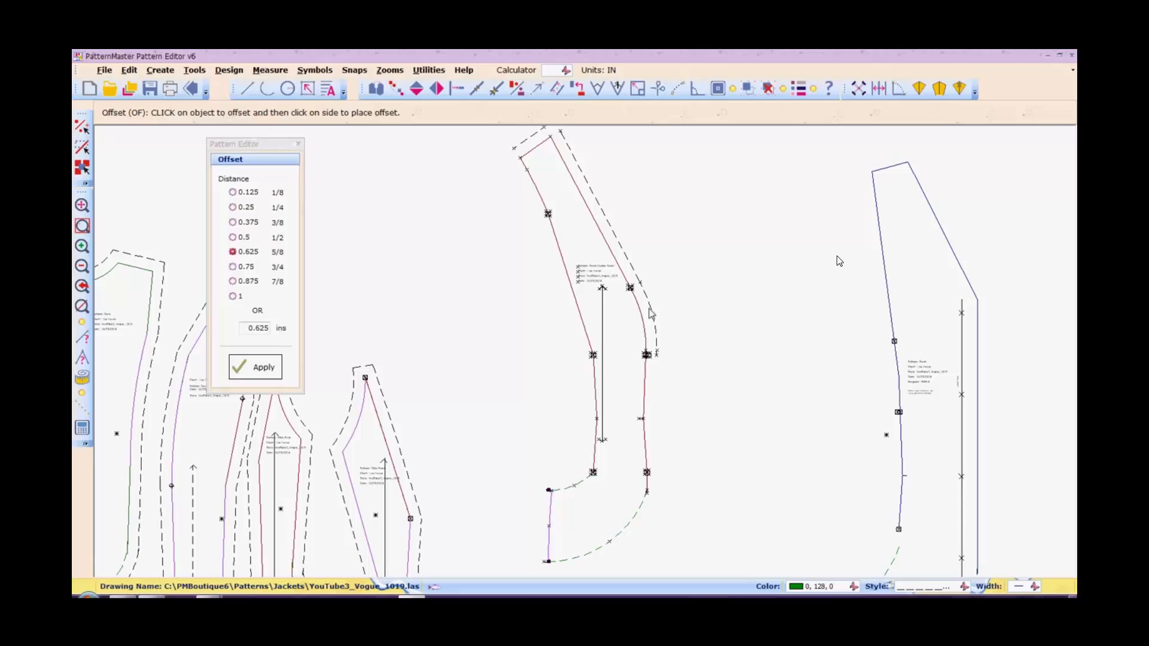
left_click(645, 376)
left_click(655, 380)
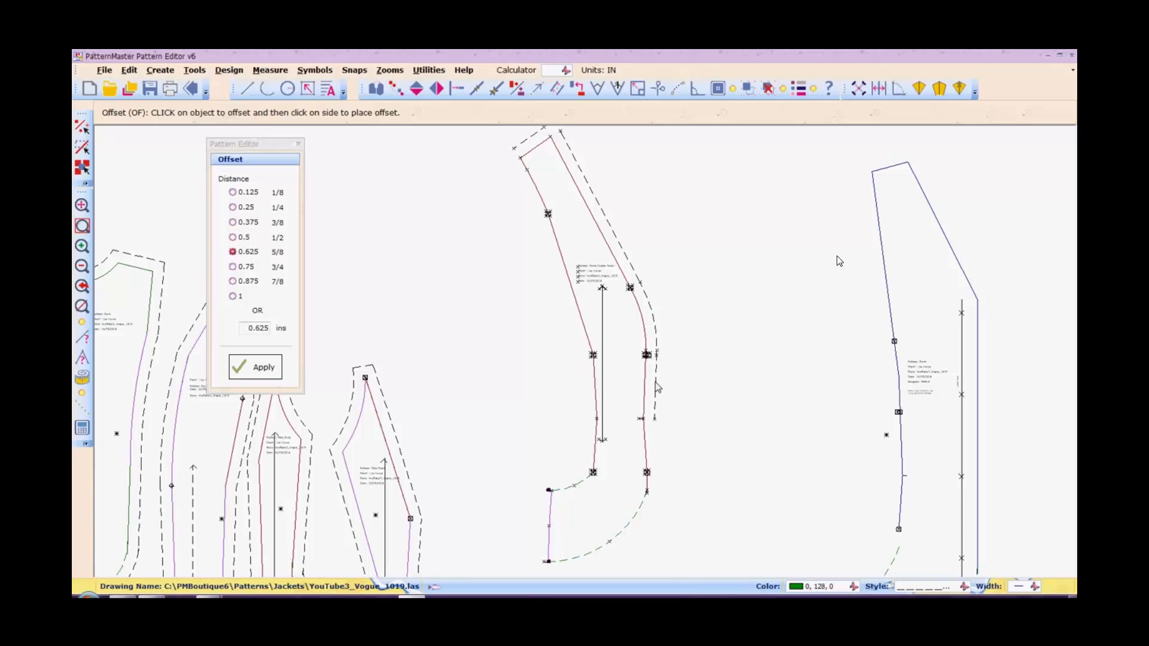
left_click(645, 435)
left_click(656, 442)
Offset the curved hem, the short end edge and the lower inner curve outward as seam allowance lines.
left_click(631, 513)
left_click(647, 524)
left_click(547, 536)
left_click(538, 544)
left_click(564, 488)
left_click(561, 478)
Offset the four segments of the front piece's long inner edge outward, from above the lower curve up to the top.
left_click(596, 428)
left_click(582, 441)
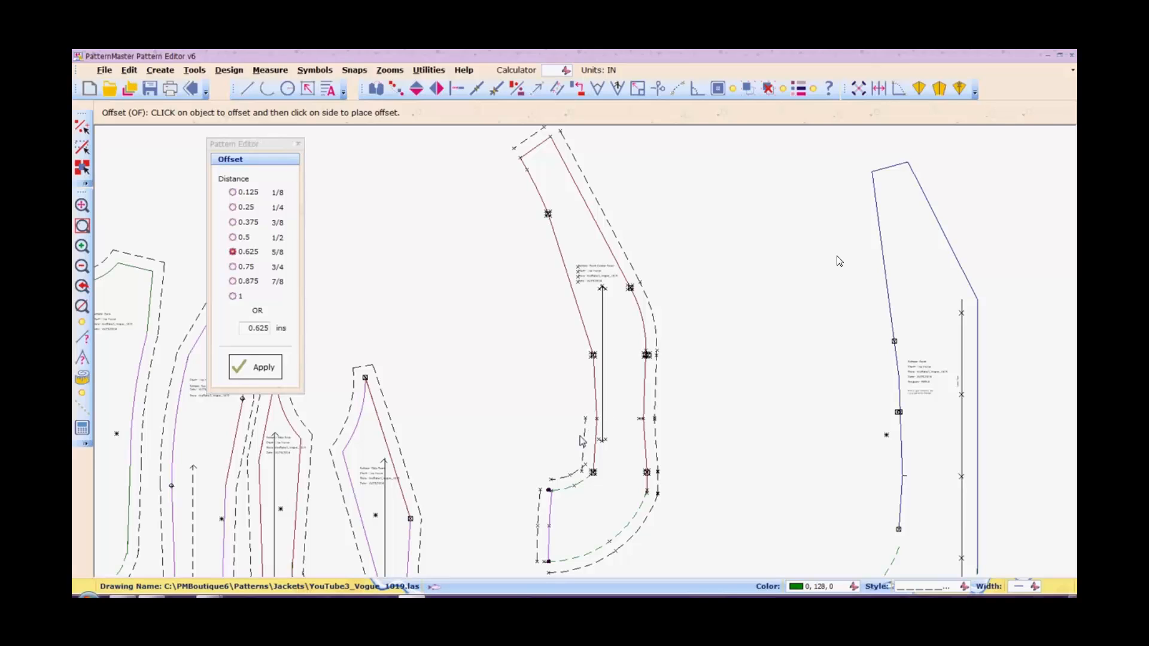
left_click(596, 379)
left_click(585, 381)
left_click(588, 335)
left_click(574, 345)
left_click(534, 181)
left_click(525, 190)
Extend the inner edge's upper allowance line up to the top allowance line with Intersect.
left_click(389, 70)
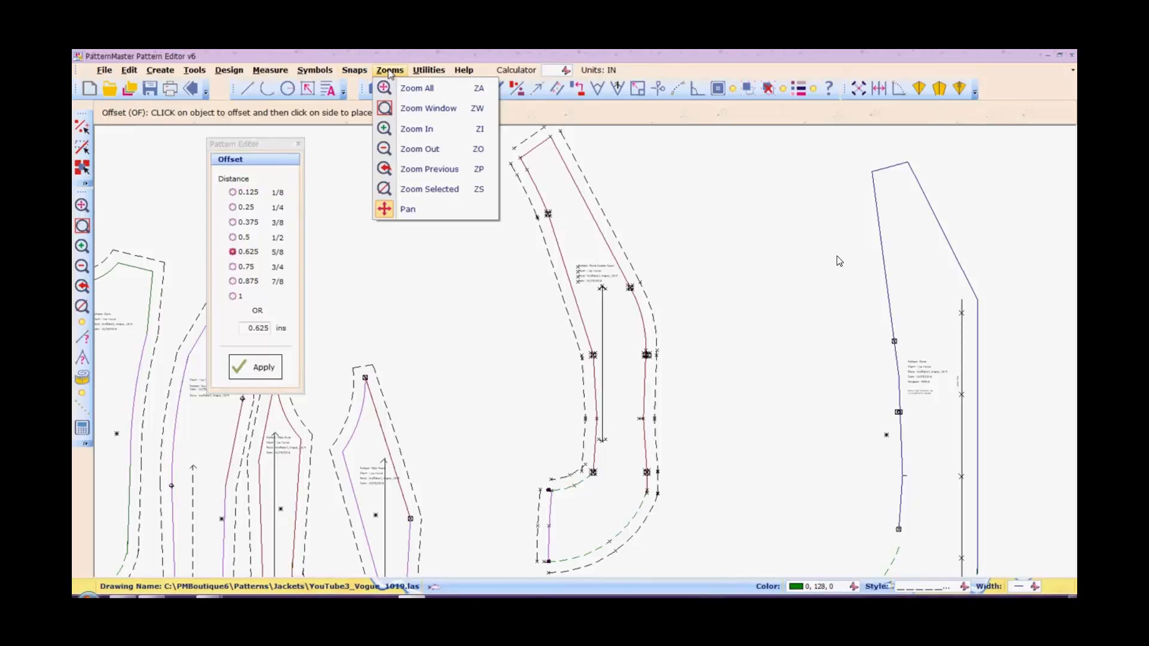
left_click(415, 209)
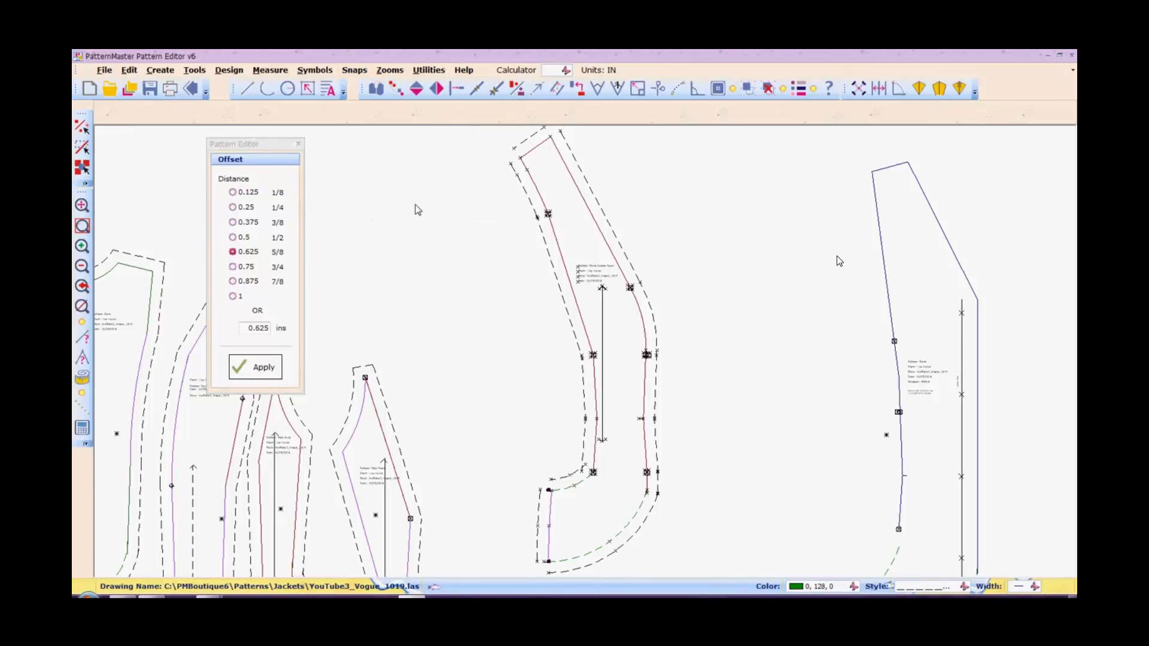
left_click(388, 70)
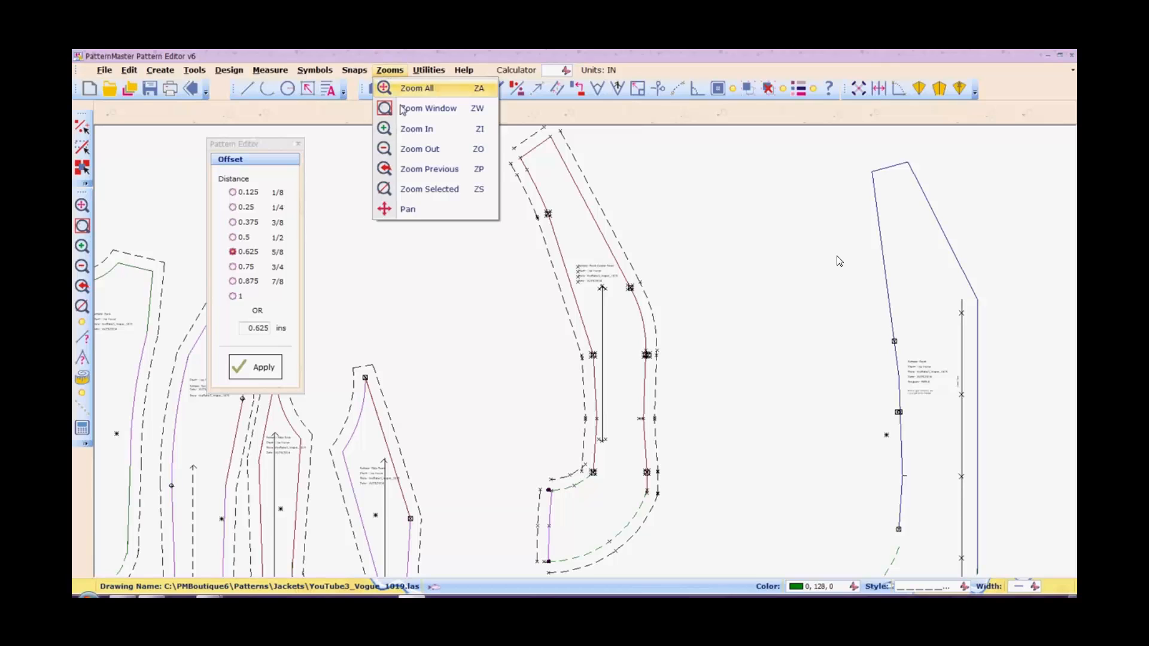
left_click(407, 210)
scroll(404, 208, "down", 1)
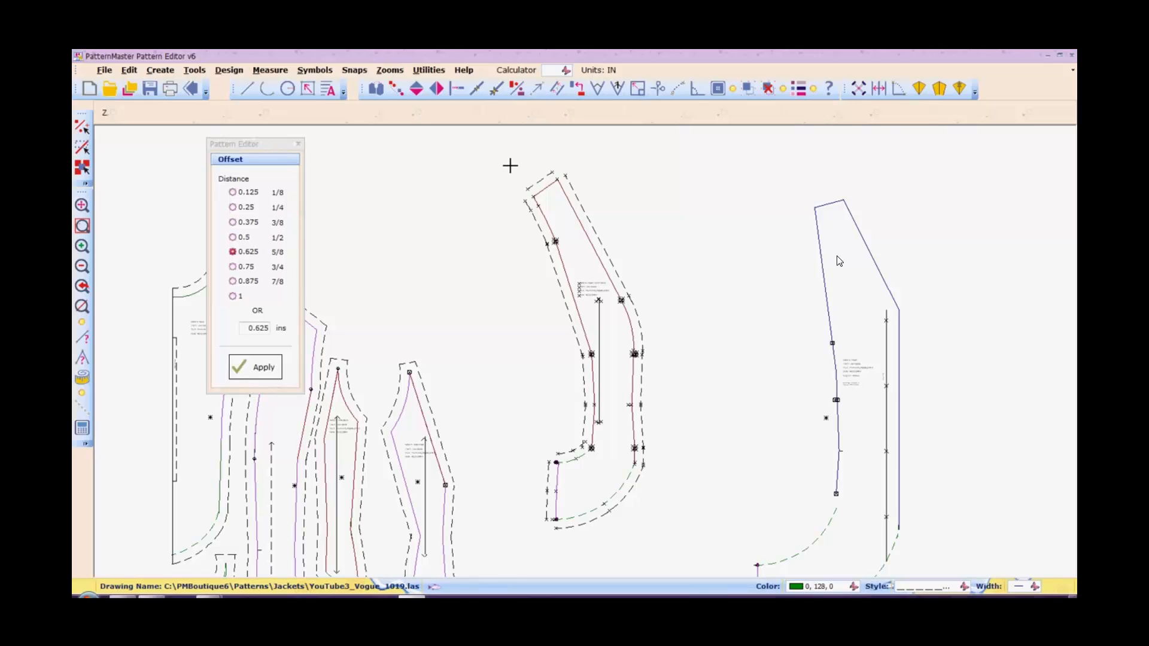
key("Escape")
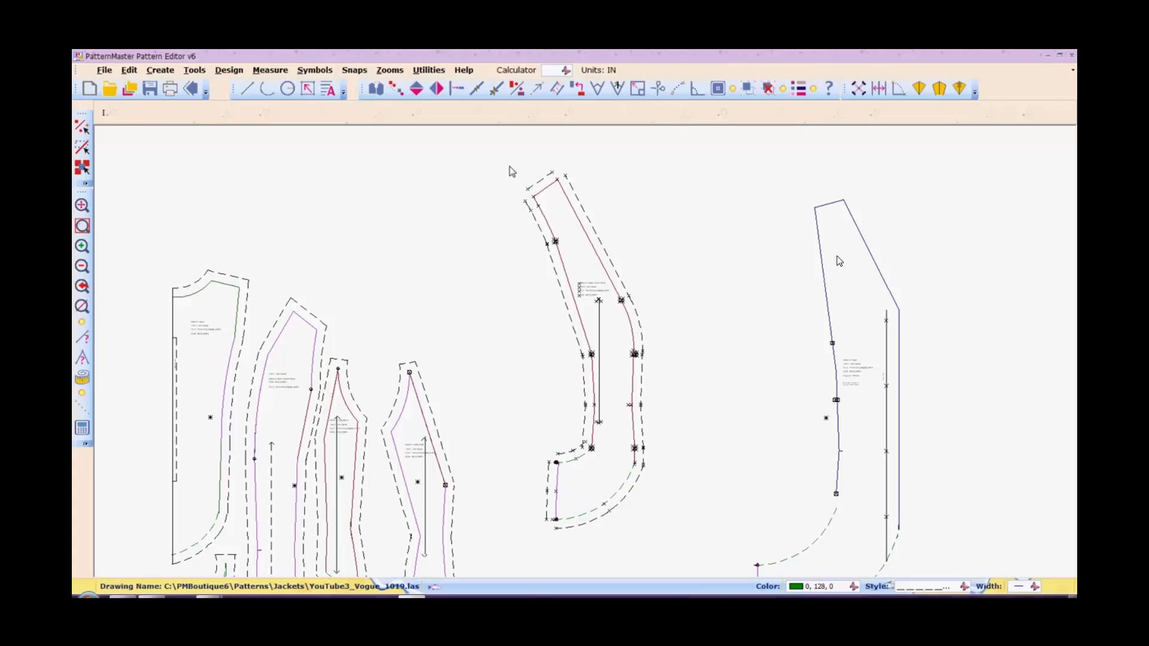
type("n")
left_click(534, 216)
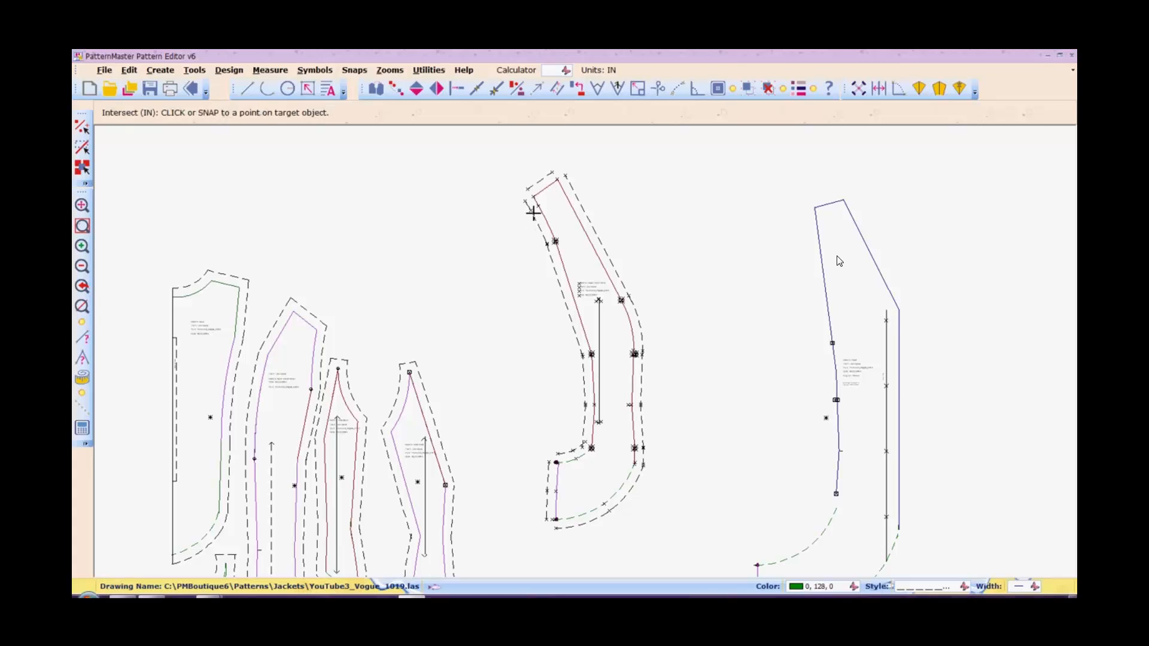
left_click(532, 186)
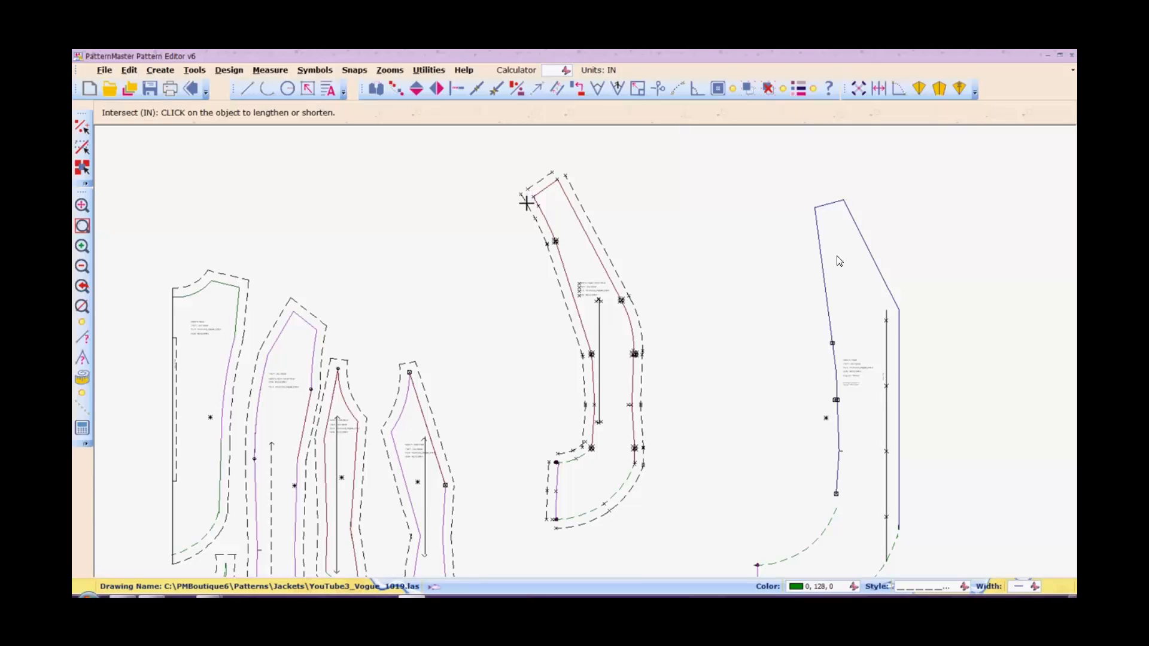
left_click(526, 203)
left_click(526, 203)
Extend the top and outer edge allowance lines with Intersect so they meet at the upper outer corner.
left_click(545, 176)
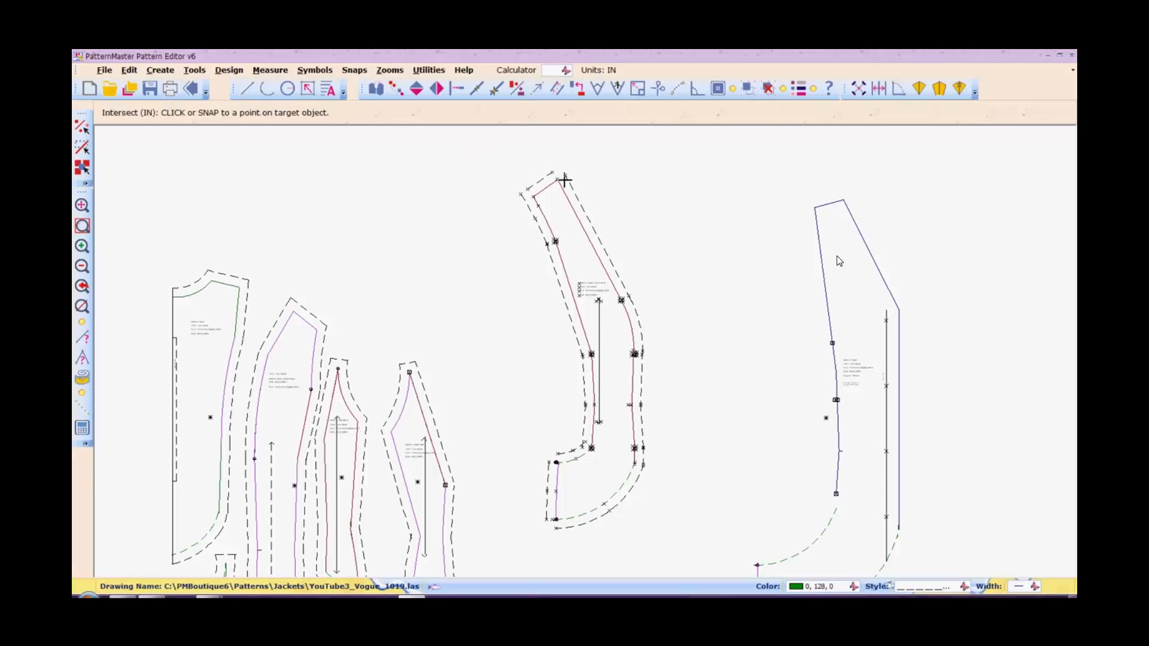
left_click(569, 185)
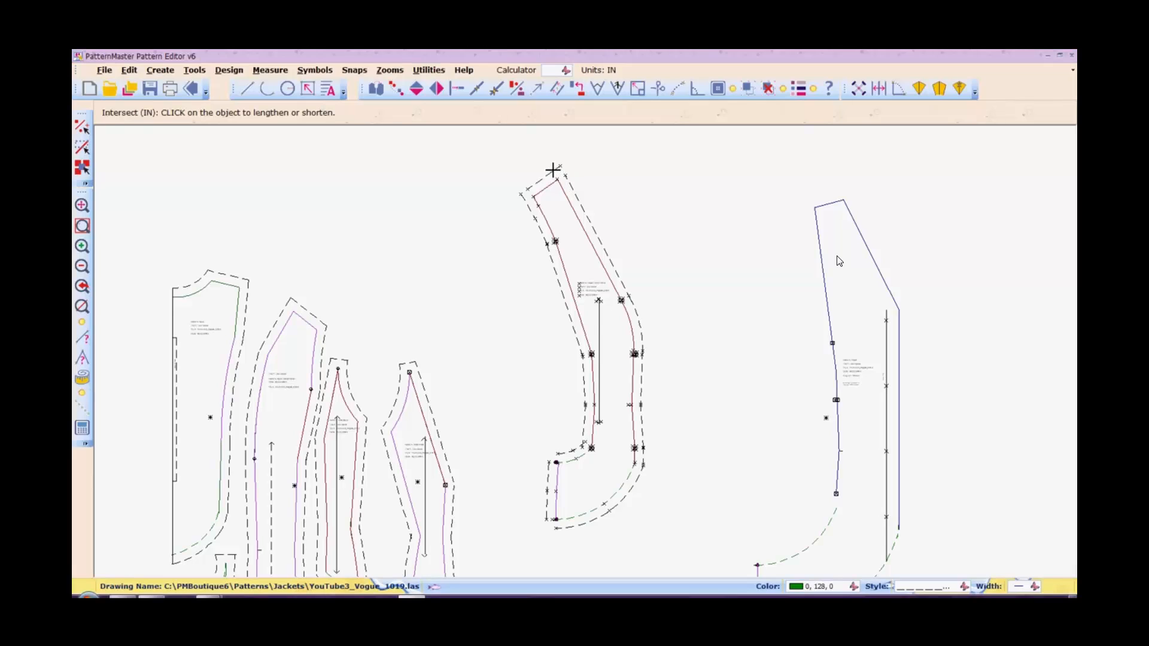
left_click(552, 169)
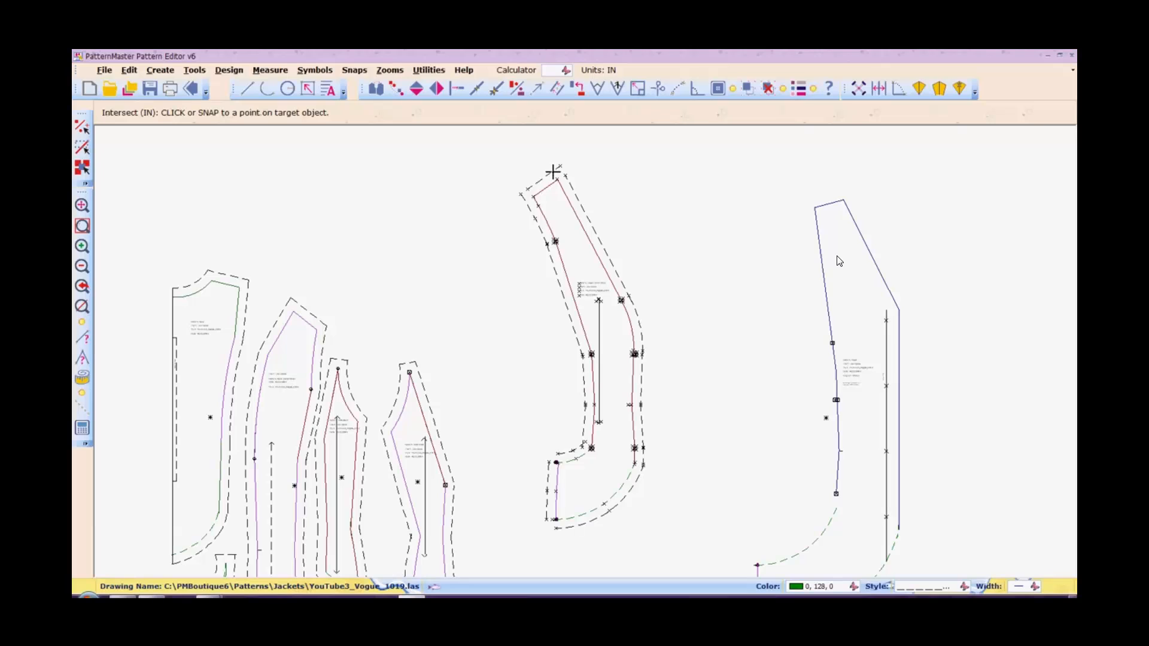
left_click(553, 170)
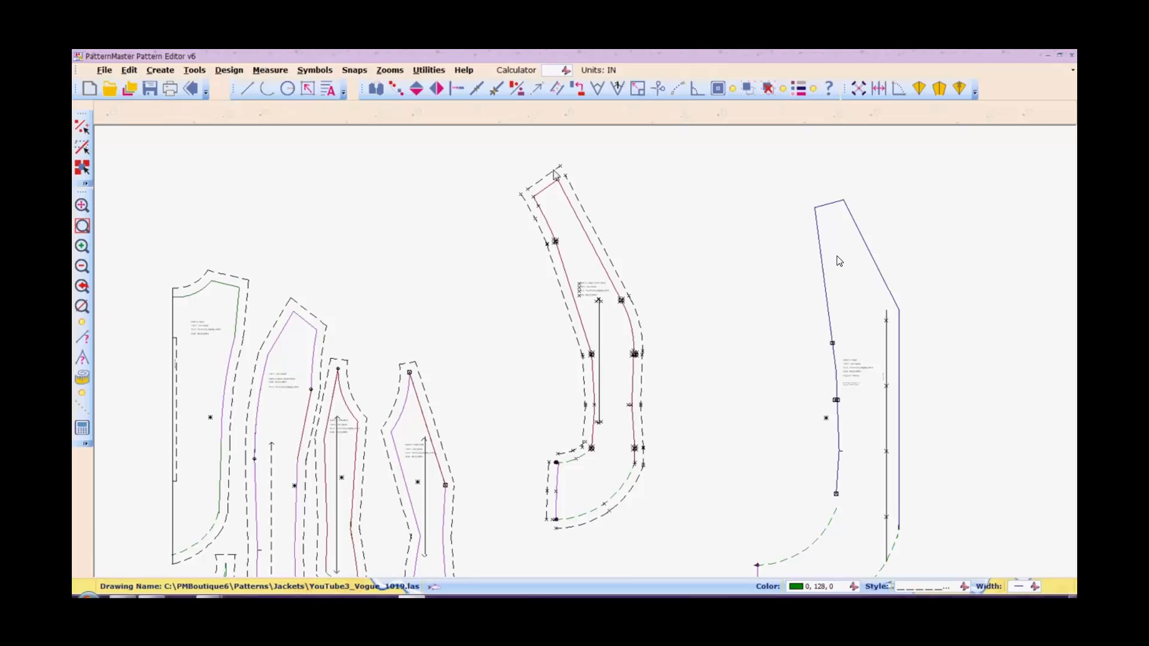
right_click(553, 171)
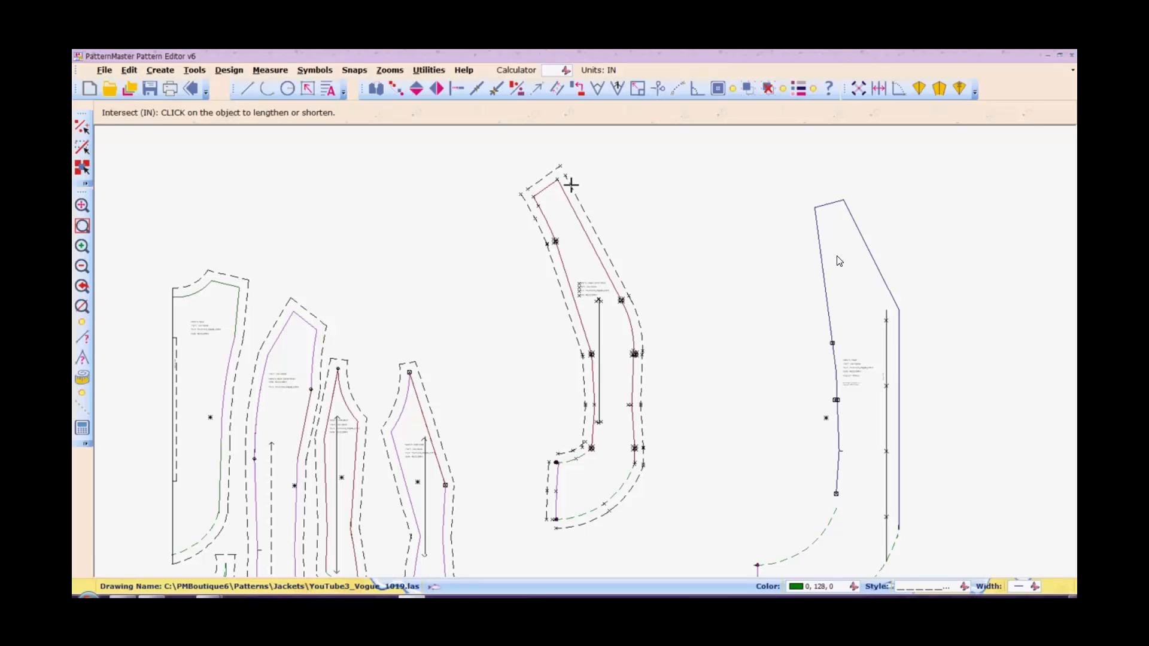
left_click(570, 185)
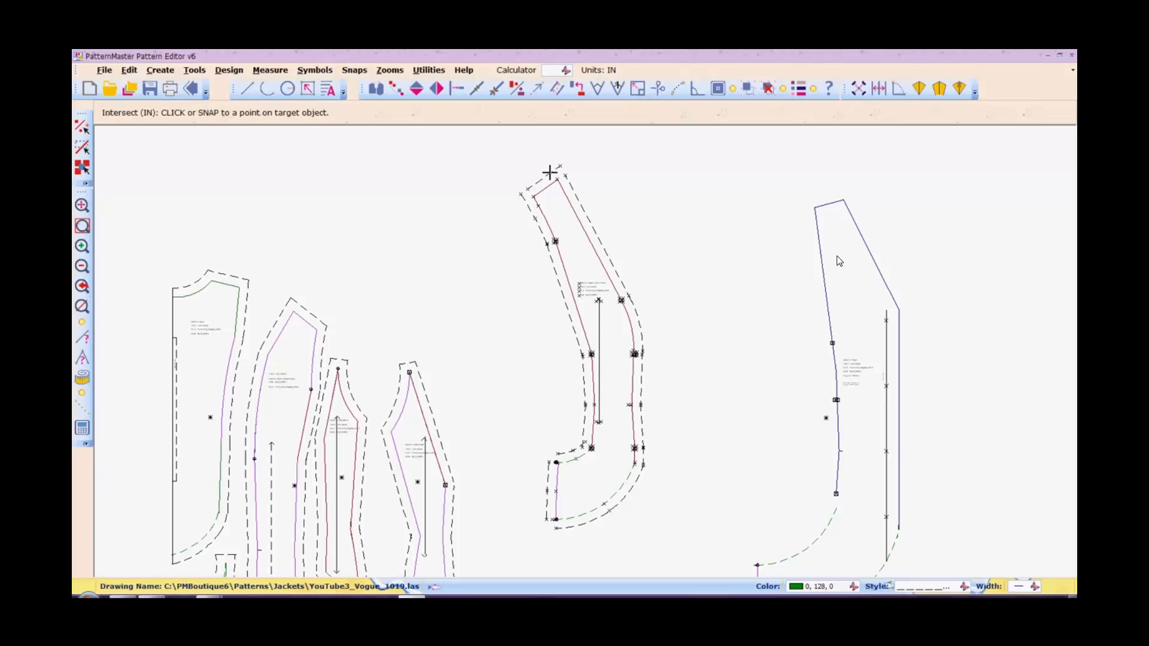
left_click(550, 172)
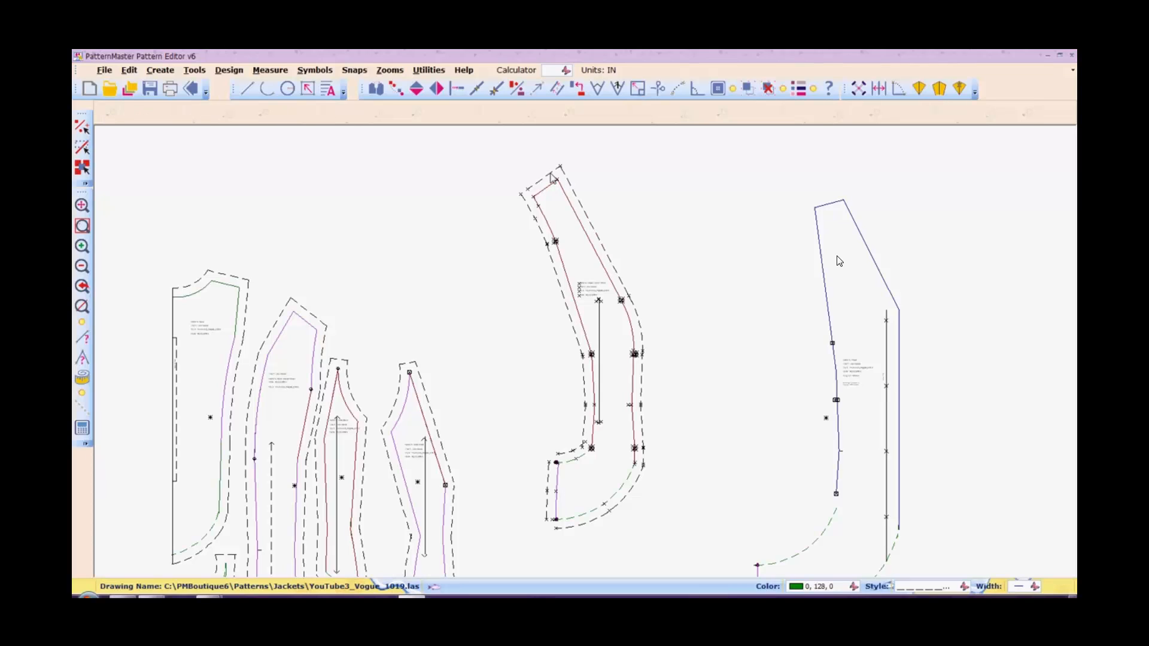
Extend the hem and short end allowance lines with Intersect to close the piece's lower corner.
right_click(549, 518)
left_click(562, 528)
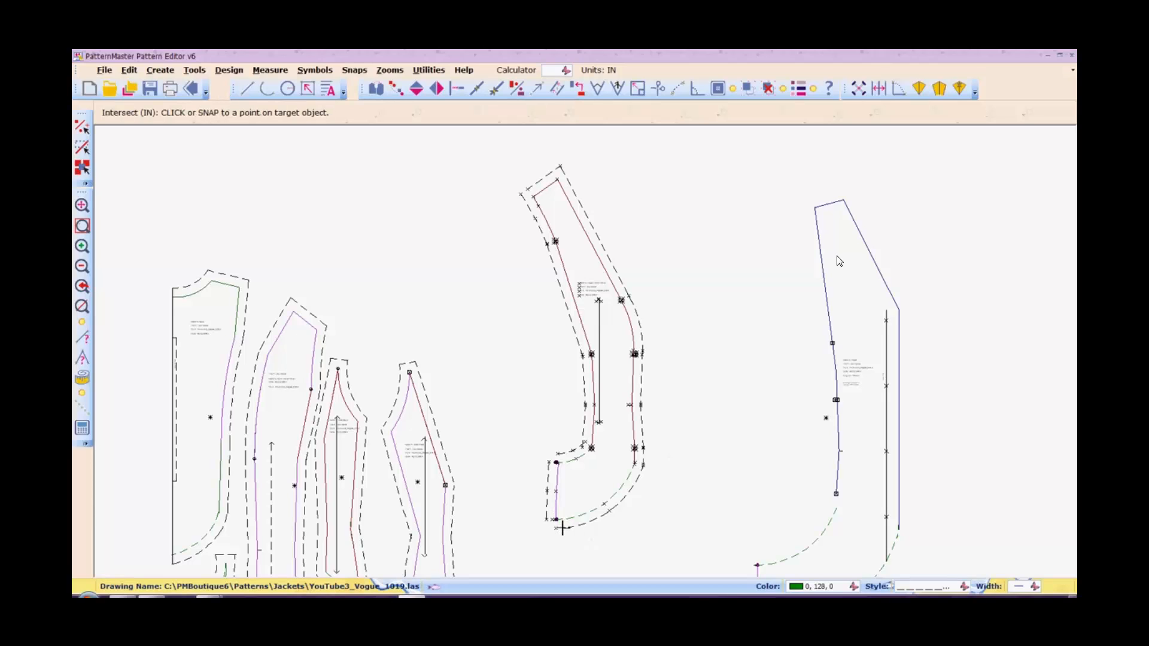
left_click(547, 510)
right_click(546, 511)
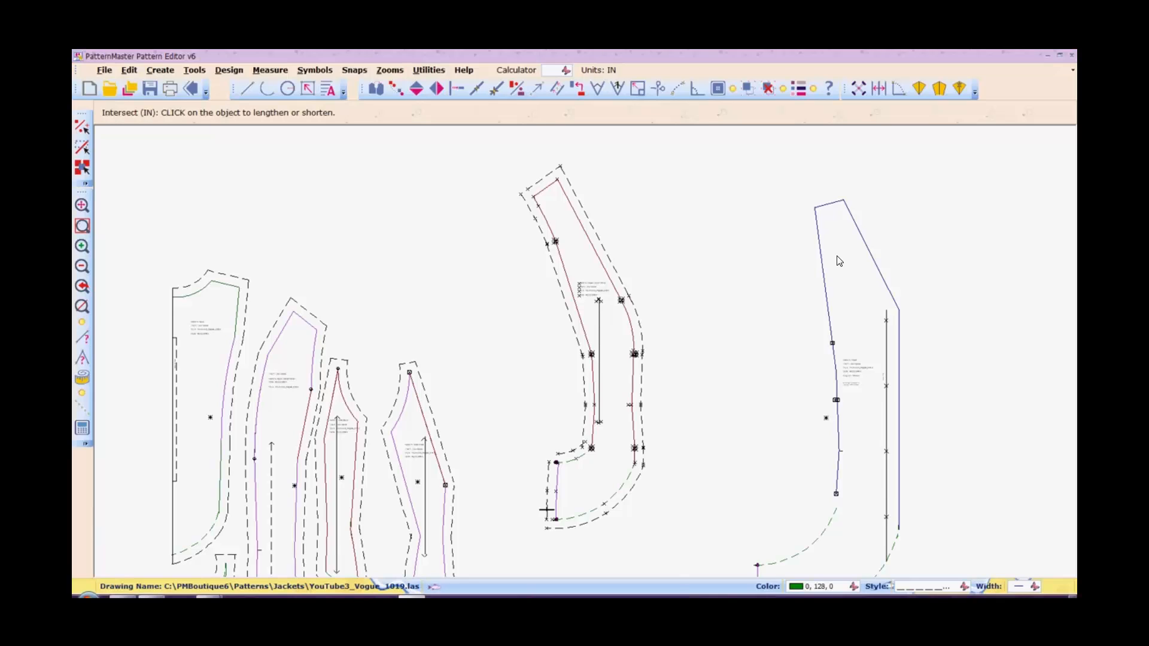
left_click(556, 526)
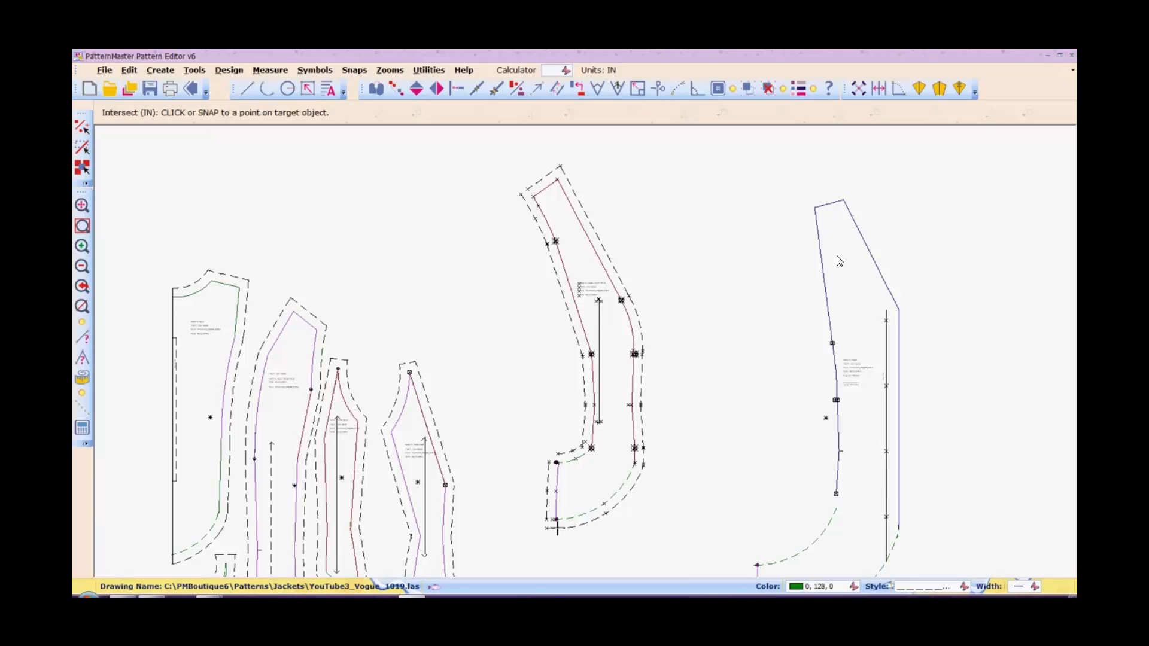
left_click(557, 528)
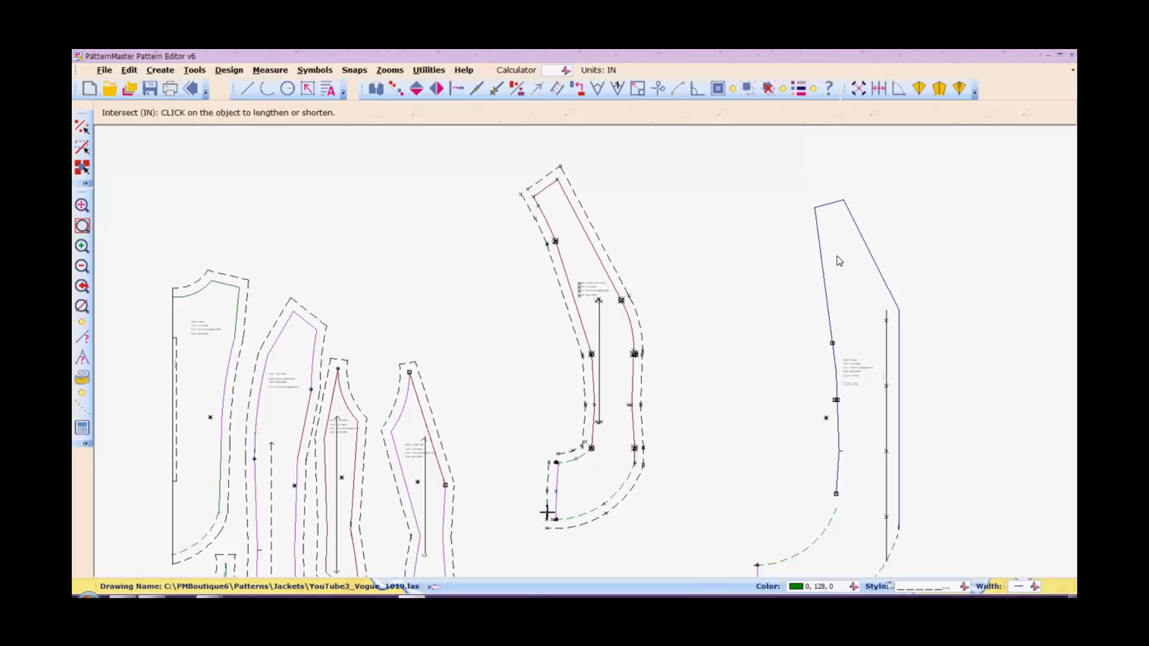
left_click(546, 512)
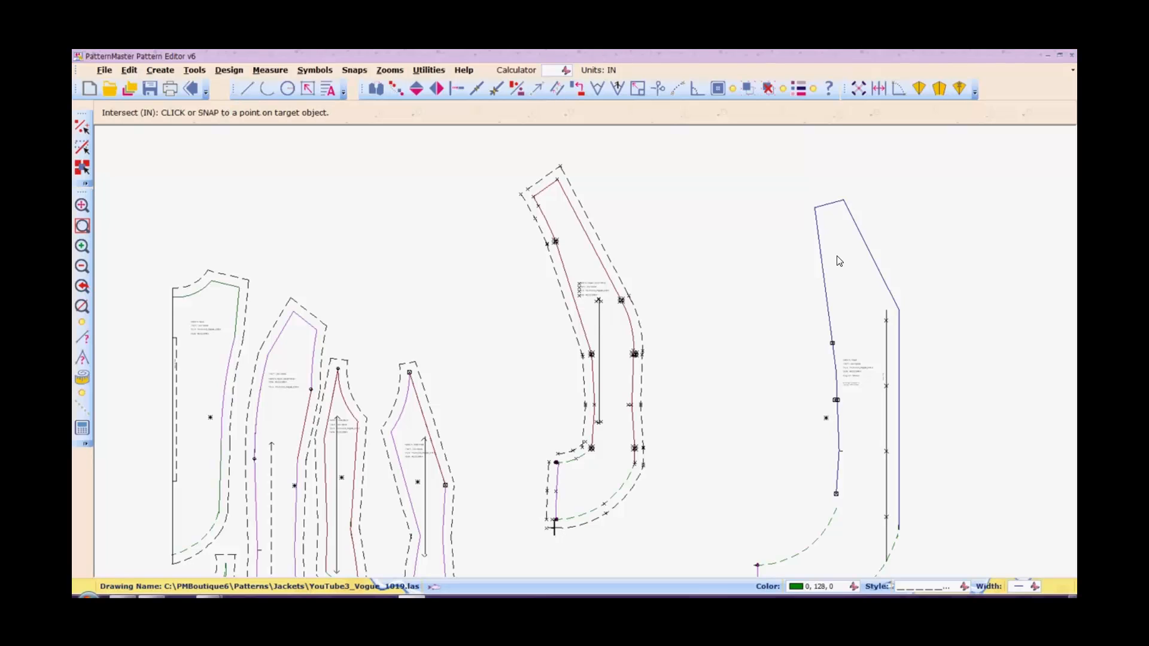
left_click(554, 526)
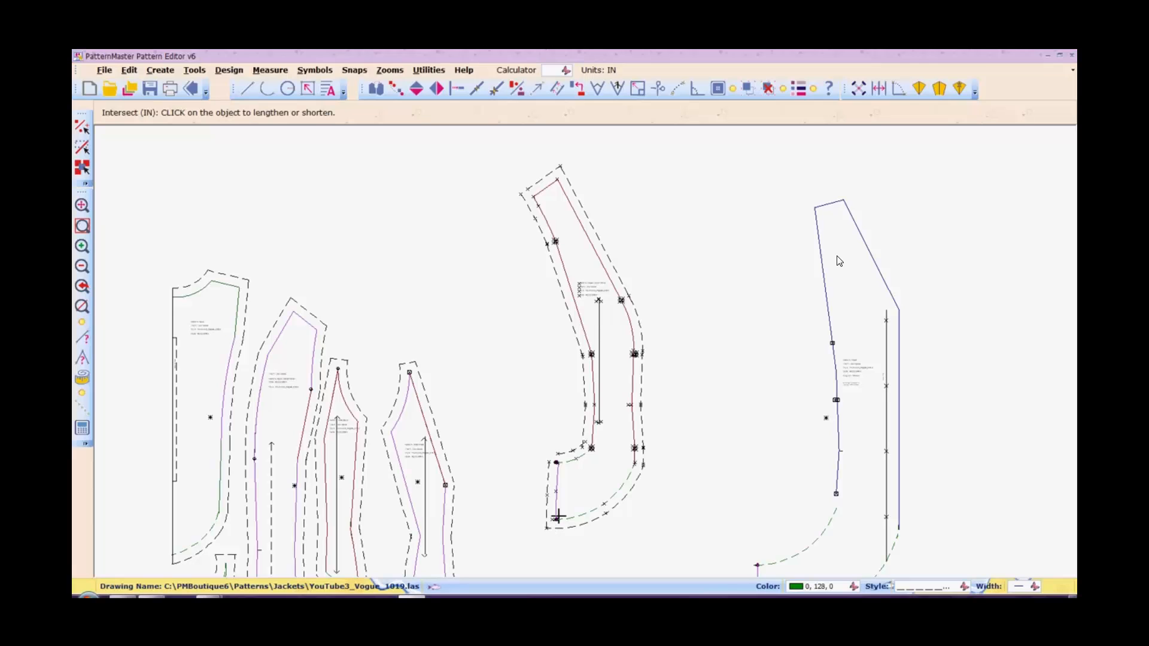
Extend the lower inner curve and short end allowance lines to each other with Intersect.
left_click(564, 453)
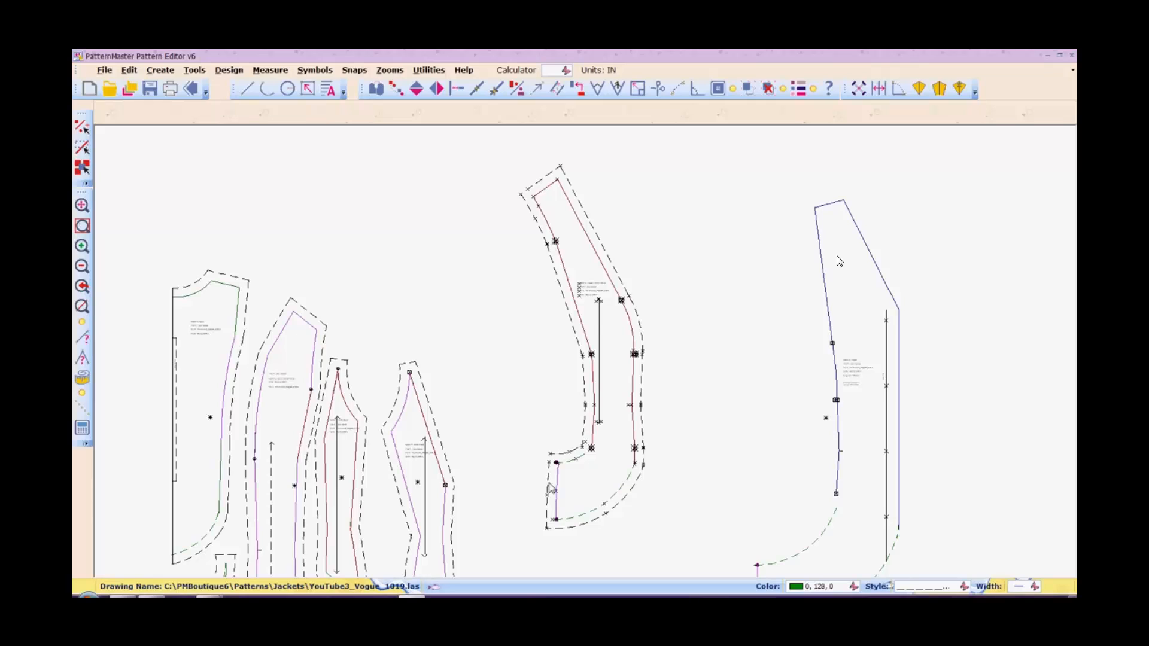
left_click(548, 482)
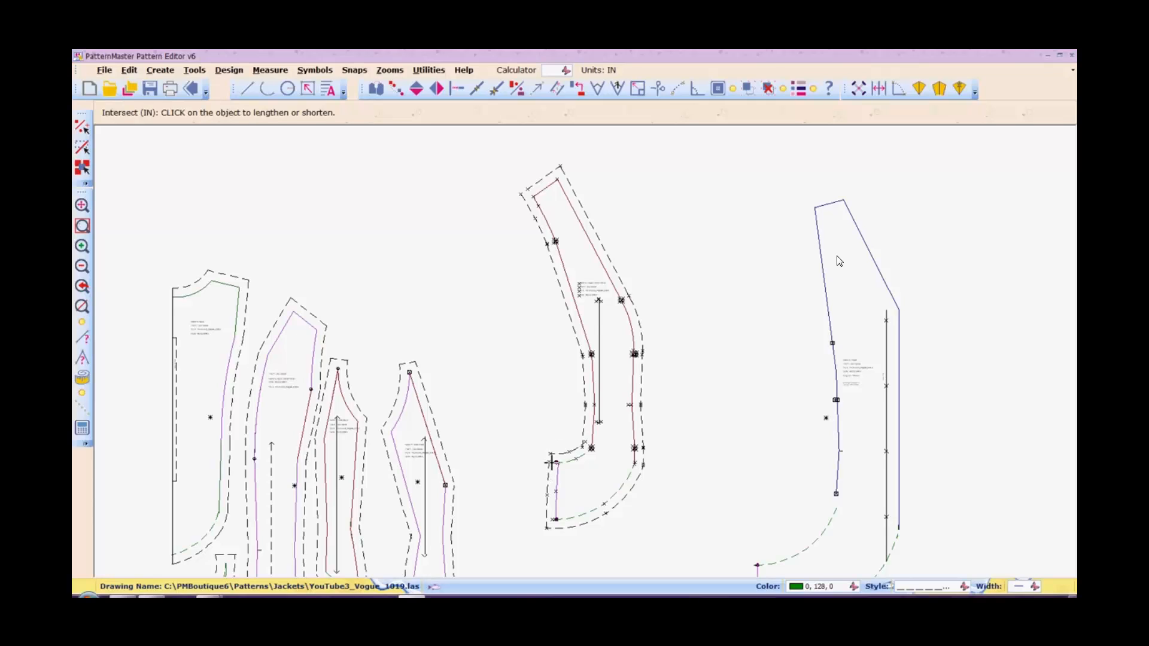
left_click(549, 472)
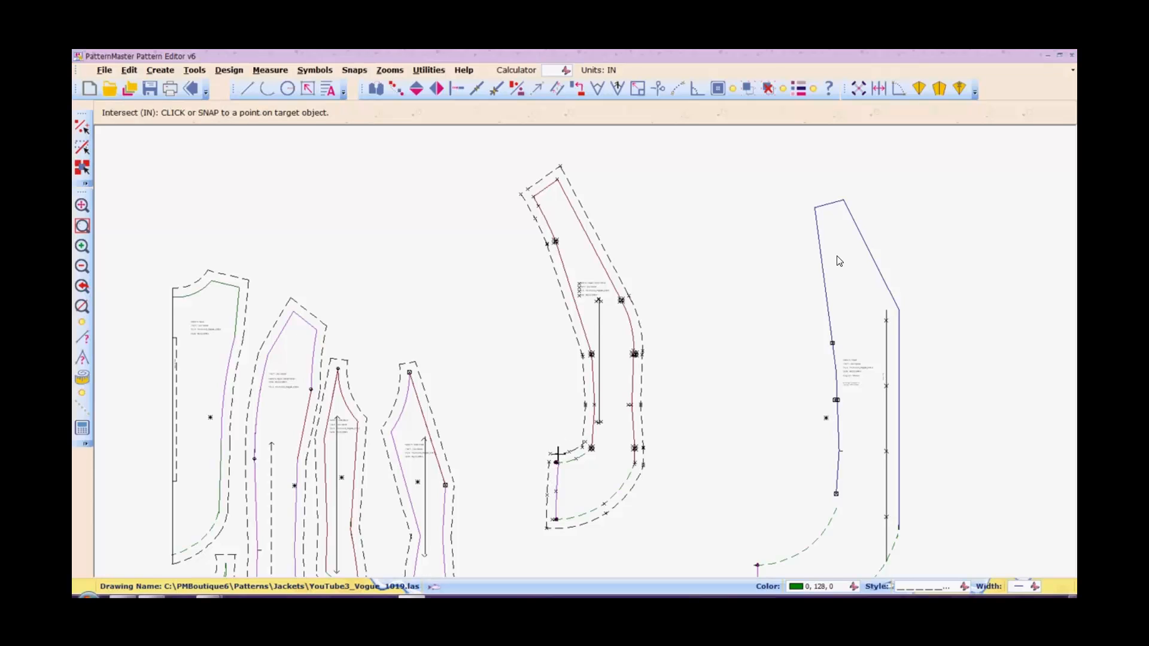
left_click(557, 459)
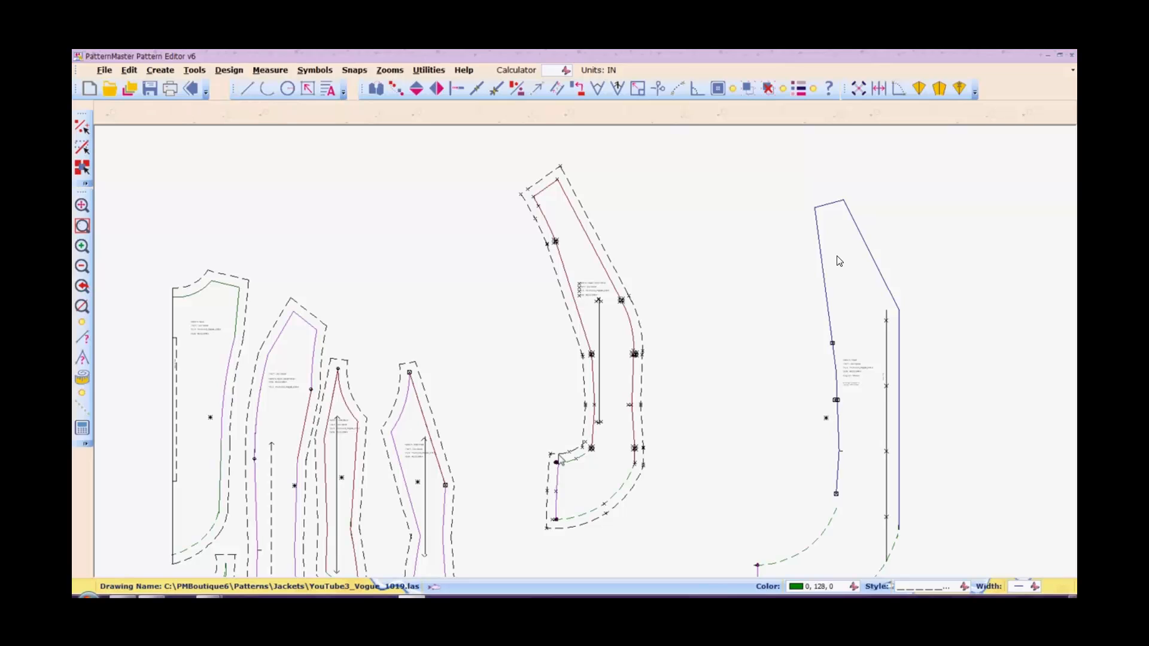
Extend the top allowance line to the inner edge's allowance line with Intersect to close the upper inner corner.
right_click(540, 222)
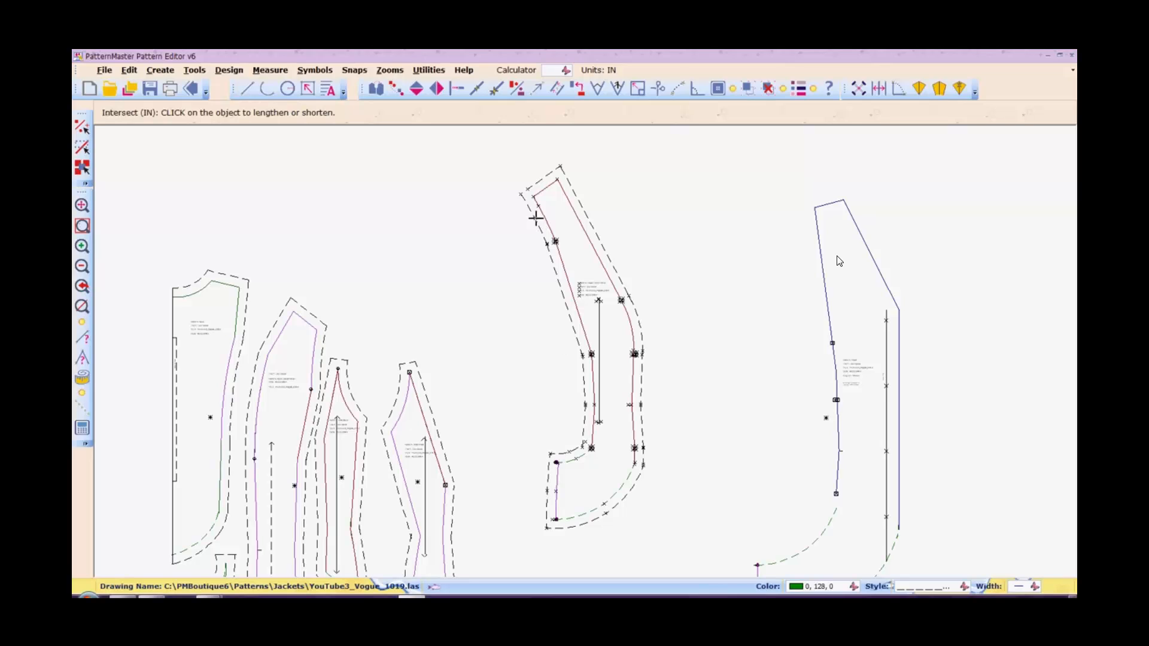
left_click(536, 182)
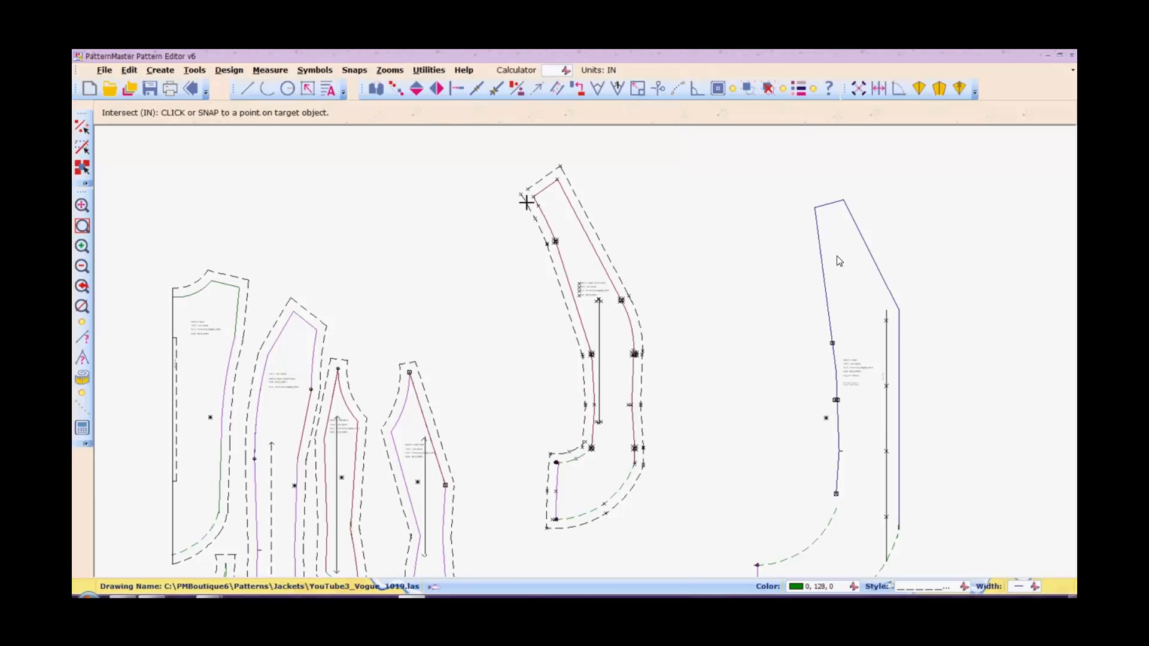
left_click(526, 203)
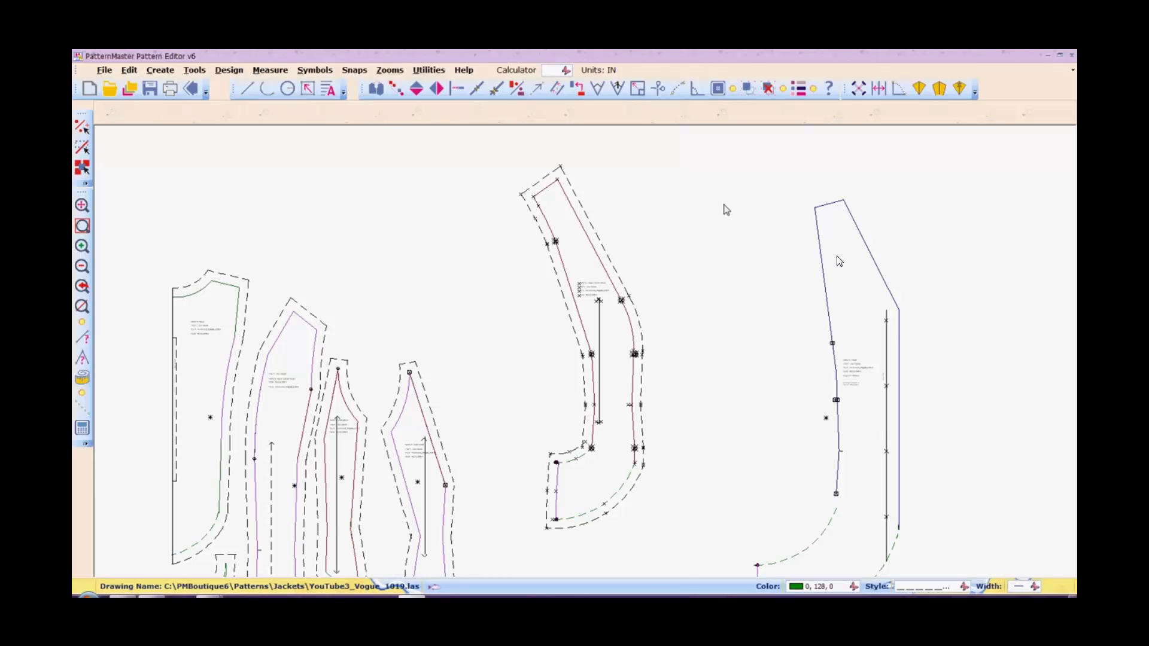
Group the completed curved-hem front piece with its seam allowances and place it beside the other finished pieces.
left_click_drag(487, 157, 681, 570)
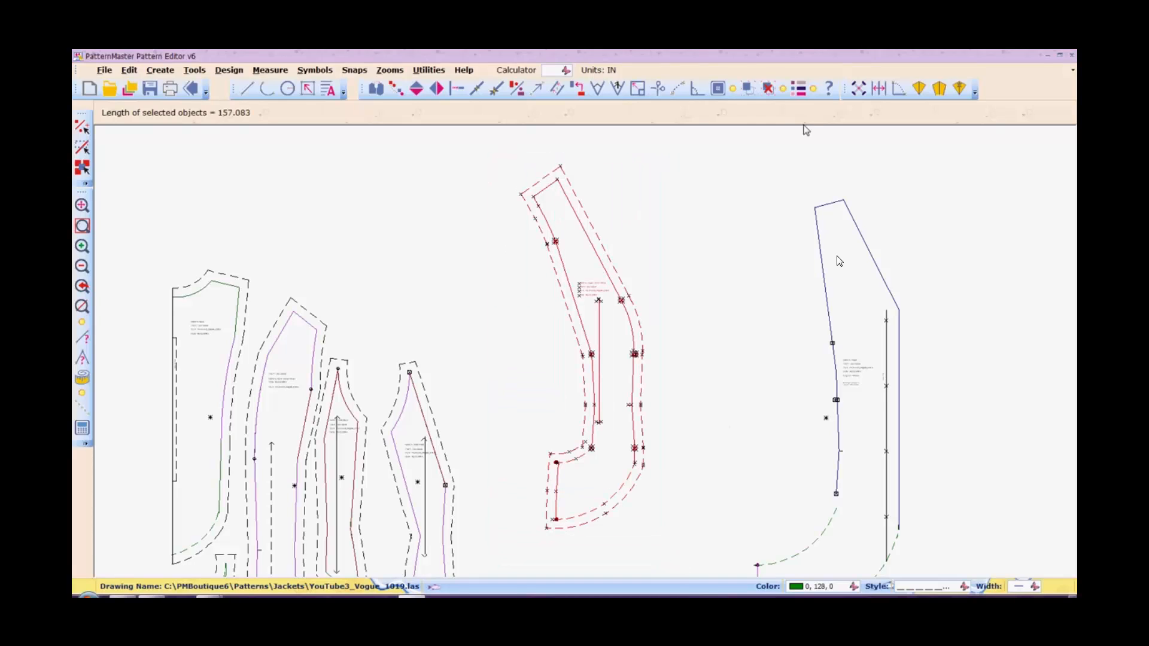
left_click(747, 90)
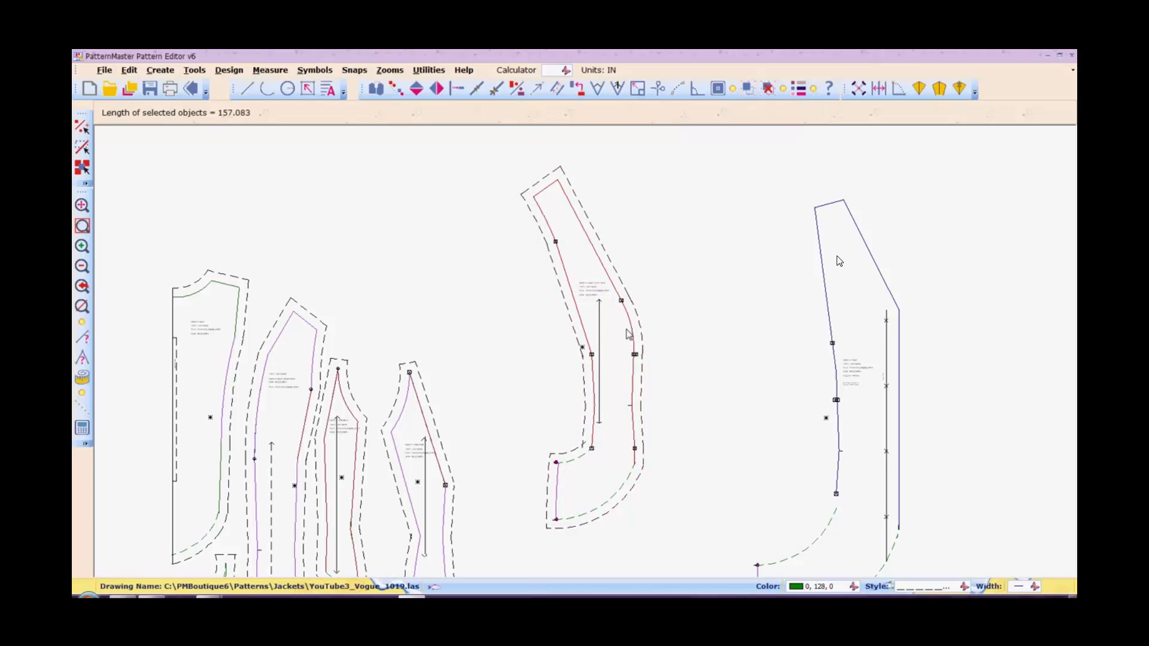
left_click(628, 335)
scroll(624, 334, "down", 1)
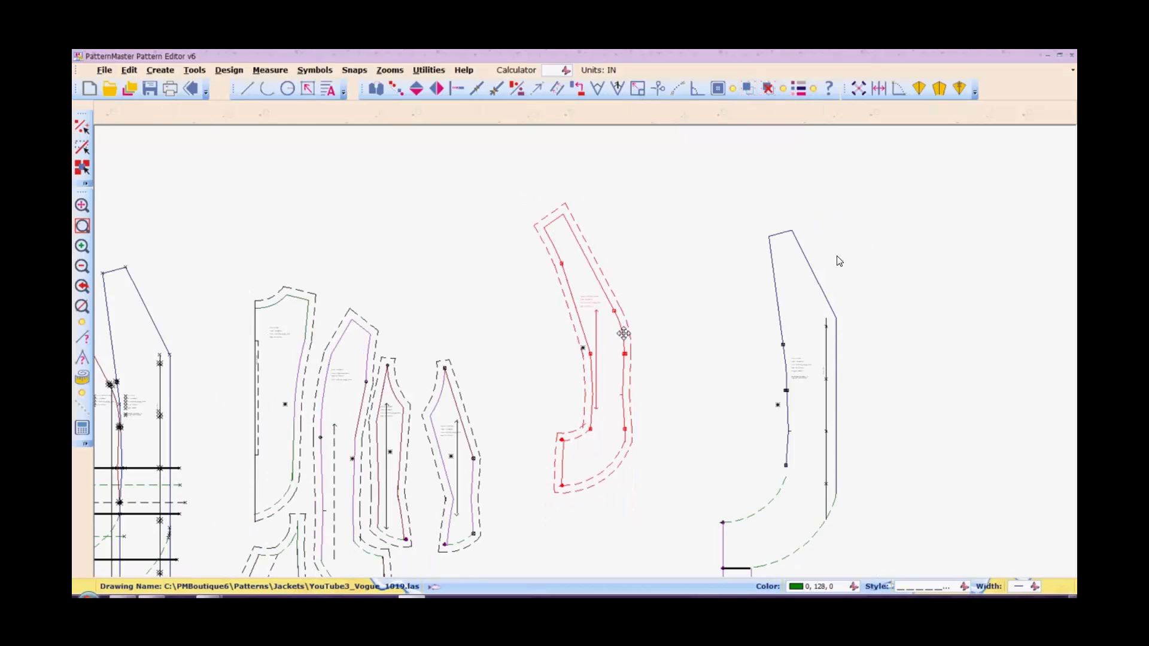
scroll(624, 334, "down", 1)
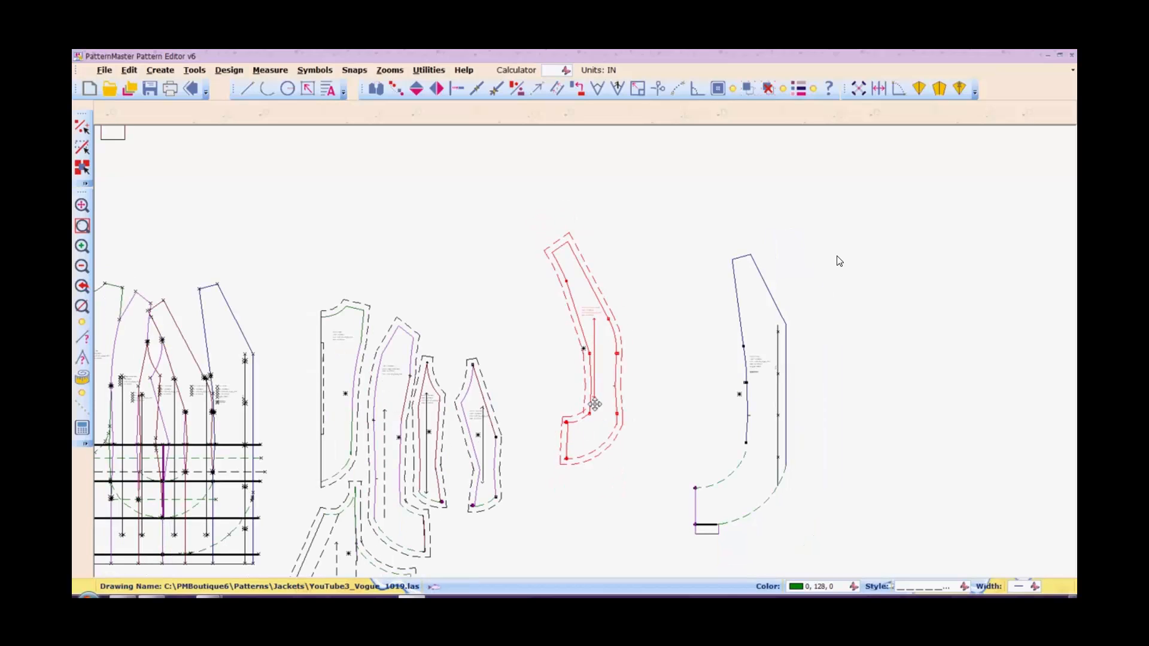
mouse_move(594, 404)
left_mouse_down()
mouse_move(537, 532)
mouse_move(526, 498)
left_mouse_up()
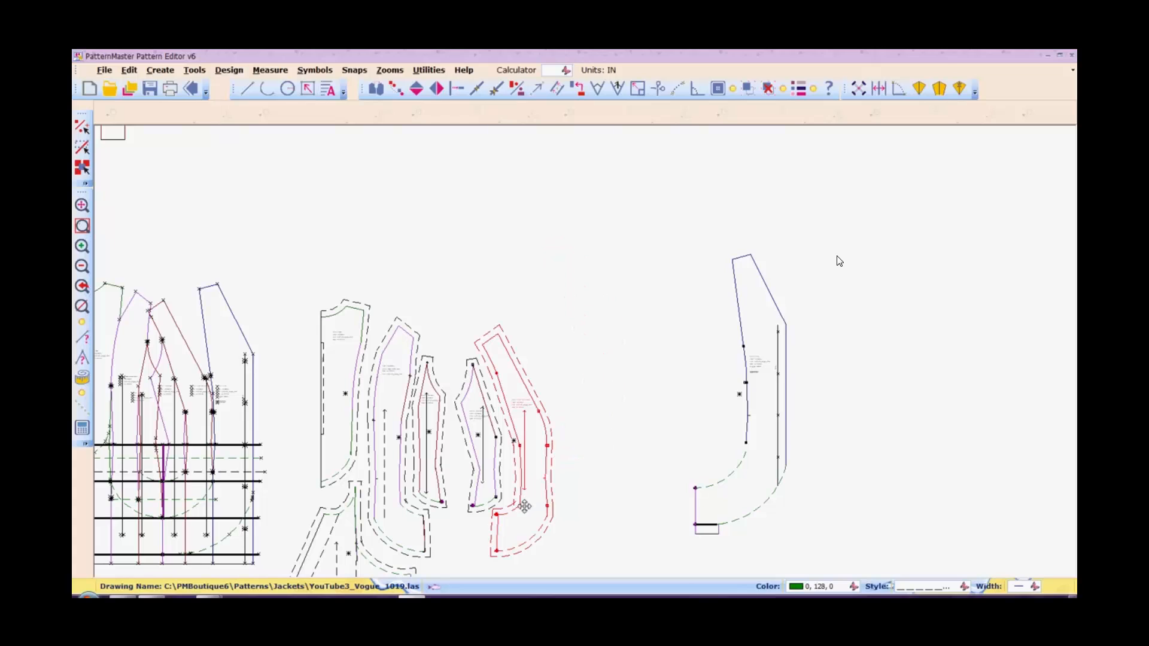
Ungroup the last front piece, including its grainline and the small rectangle at its lower end.
left_click_drag(678, 229, 814, 564)
key("z")
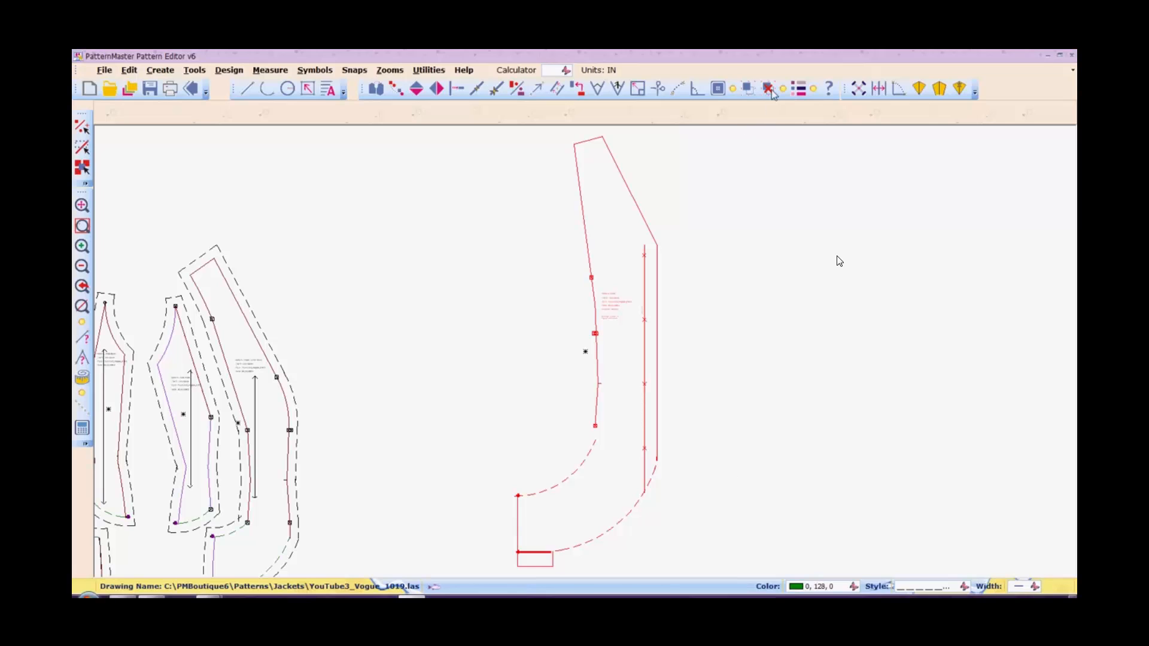
left_click(768, 89)
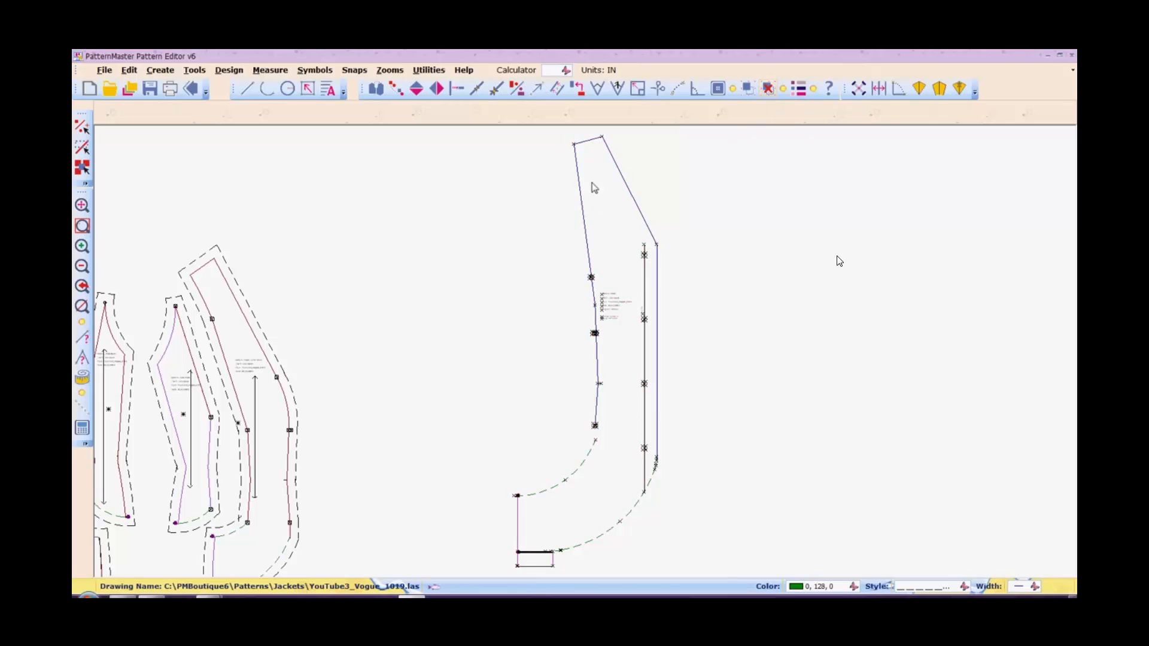
left_click(578, 168)
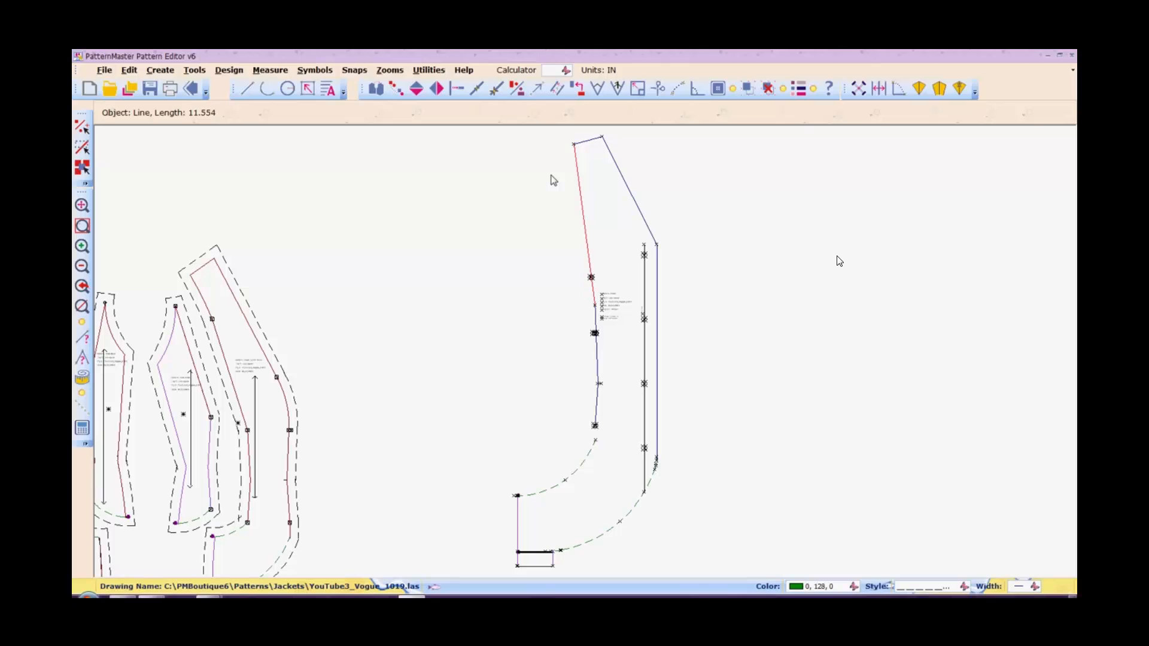
key("i")
key("n")
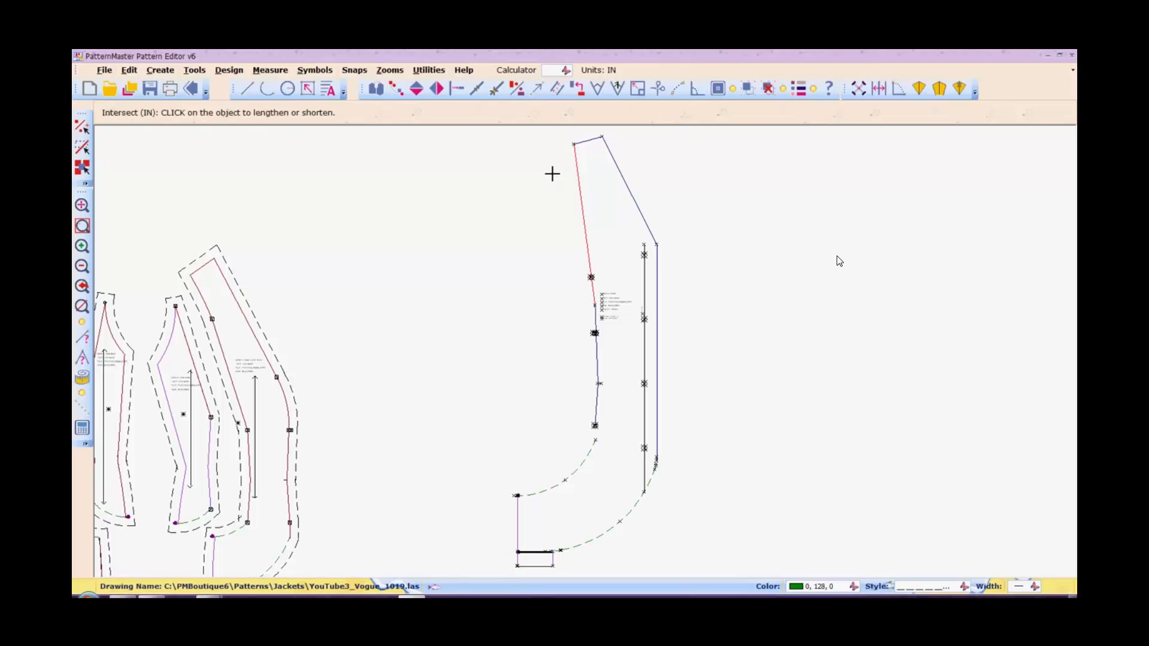
Offset the top, slanted lapel, straight front and lower curved edges of the ungrouped front piece outward by 0.625 inch.
key("o")
key("f")
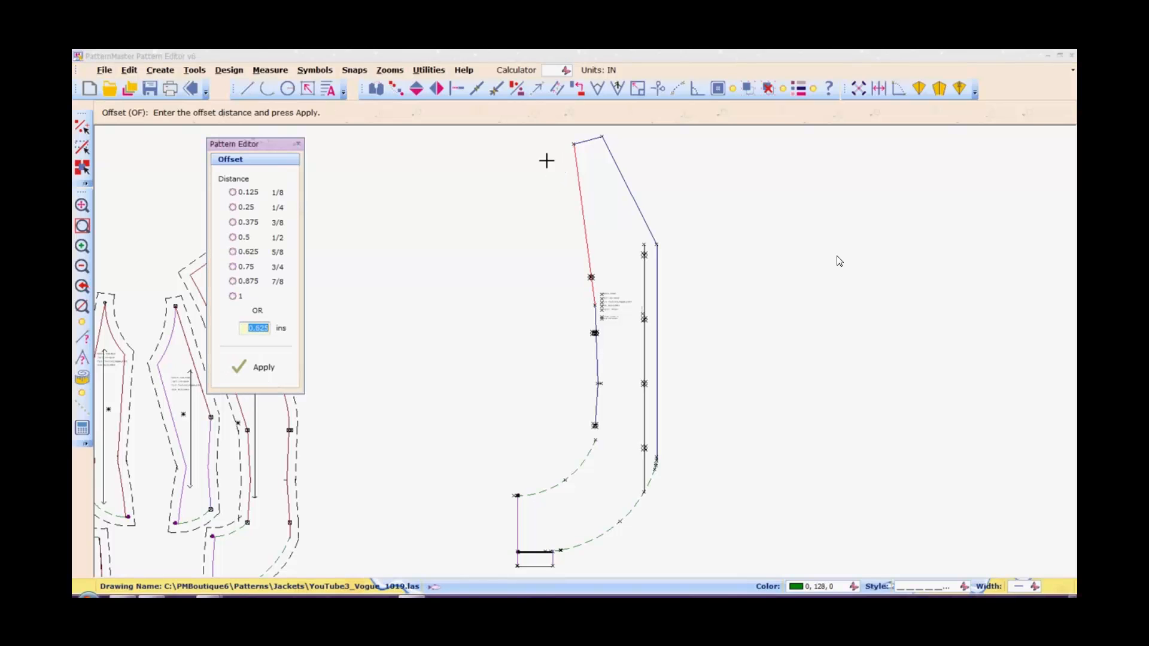
left_click(246, 253)
left_click(260, 375)
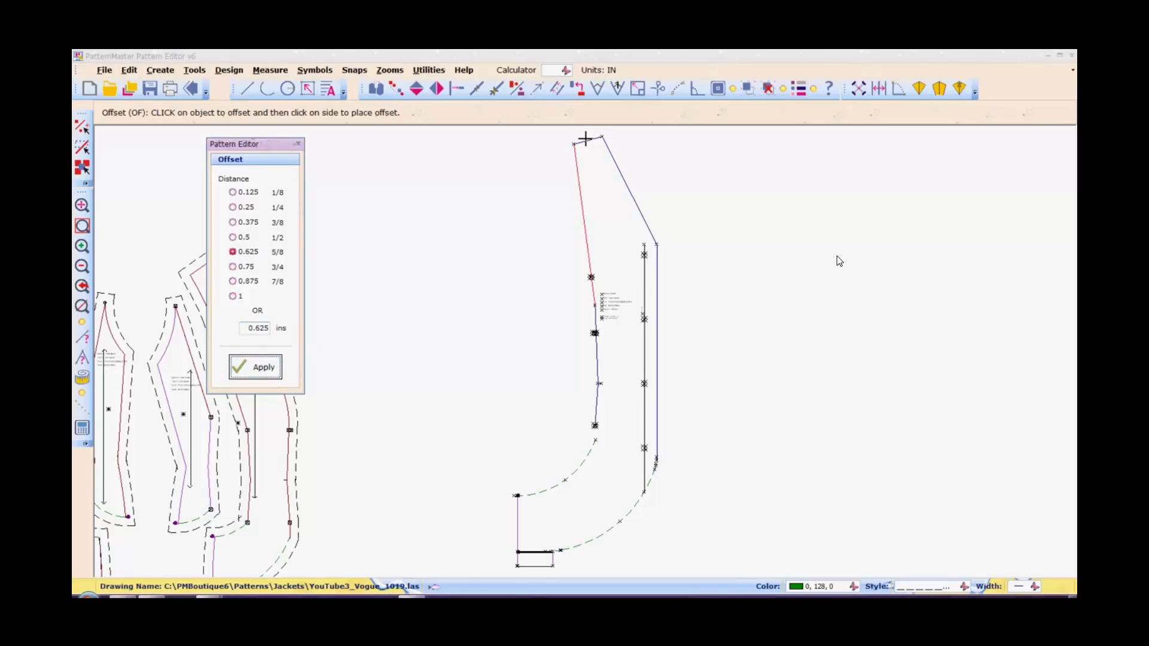
left_click(585, 140)
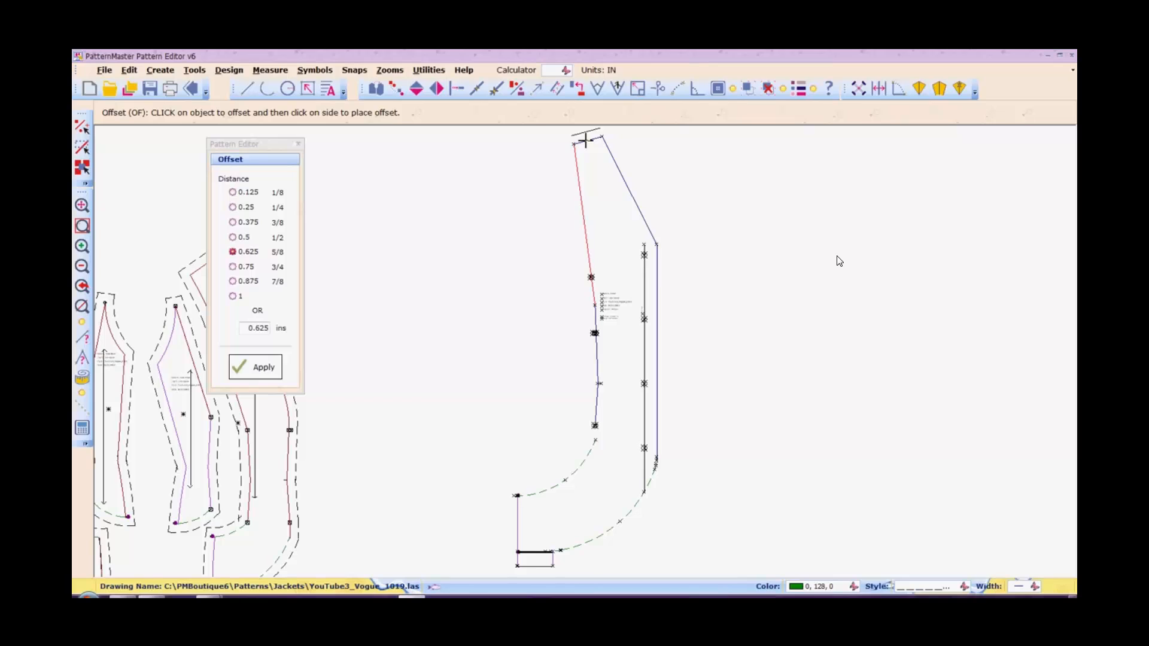
left_click(585, 130)
left_click(614, 157)
left_click(623, 157)
left_click(657, 290)
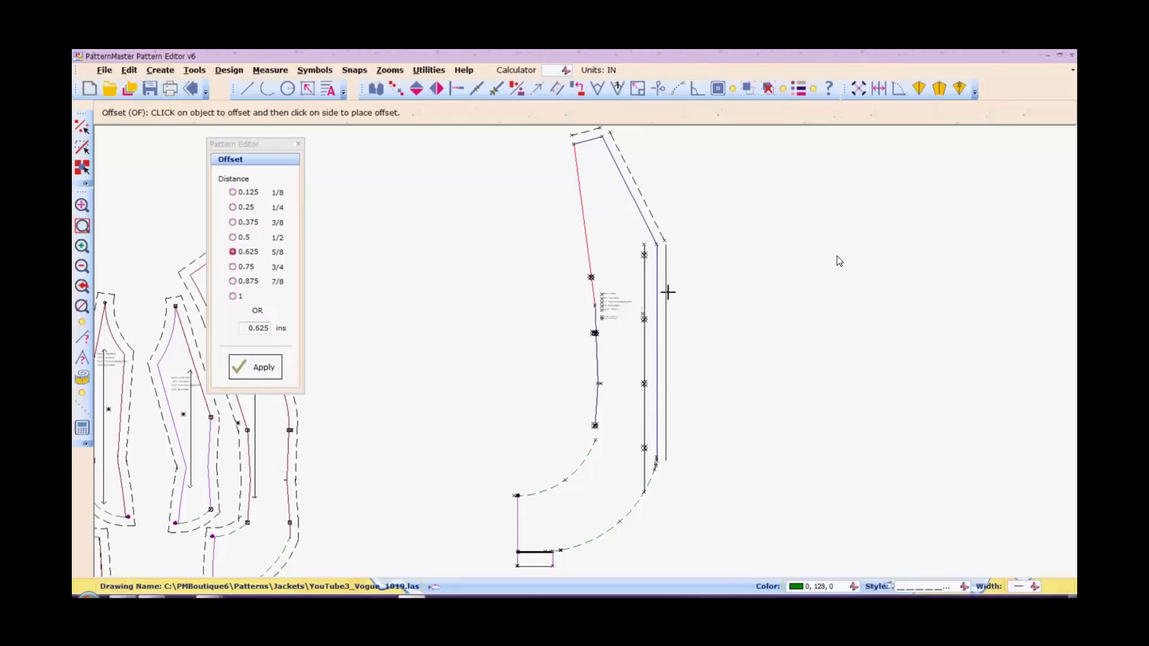
left_click(668, 293)
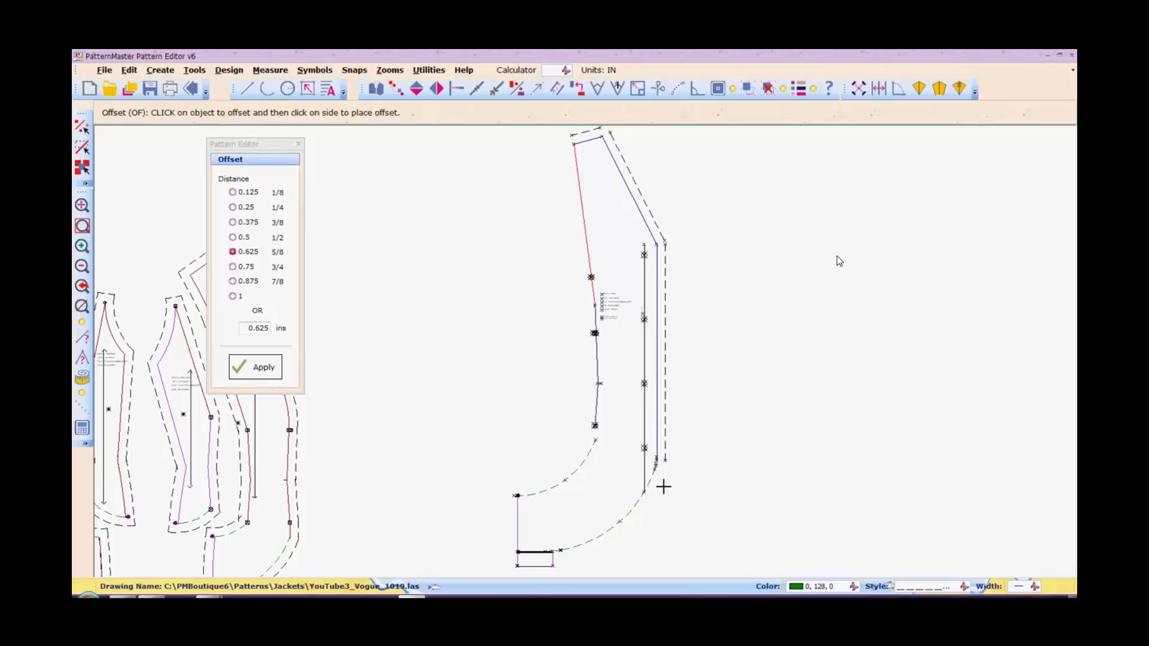
left_click(651, 477)
left_click(655, 485)
Try to offset the short hem segment at the outer curve's lower end, and undo that offset.
left_click(556, 549)
left_click(556, 560)
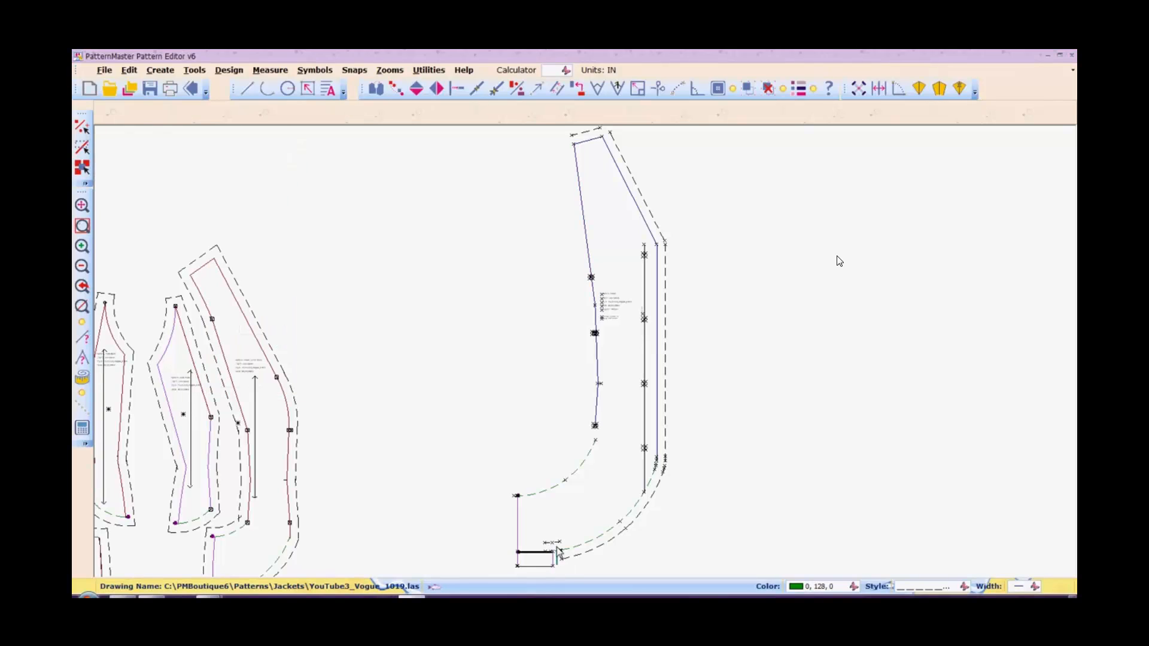
key("ctrl+z")
Offset the short vertical end and the lower inner curve of the front piece outward by 0.625 inch.
key("o")
key("f")
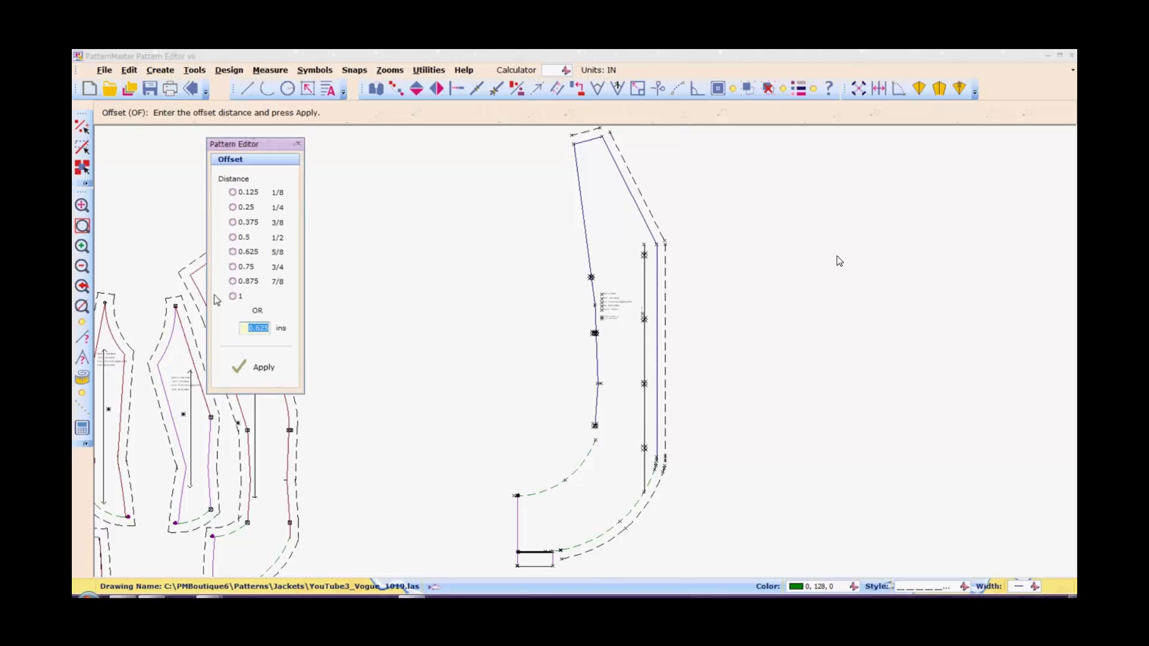
left_click(233, 252)
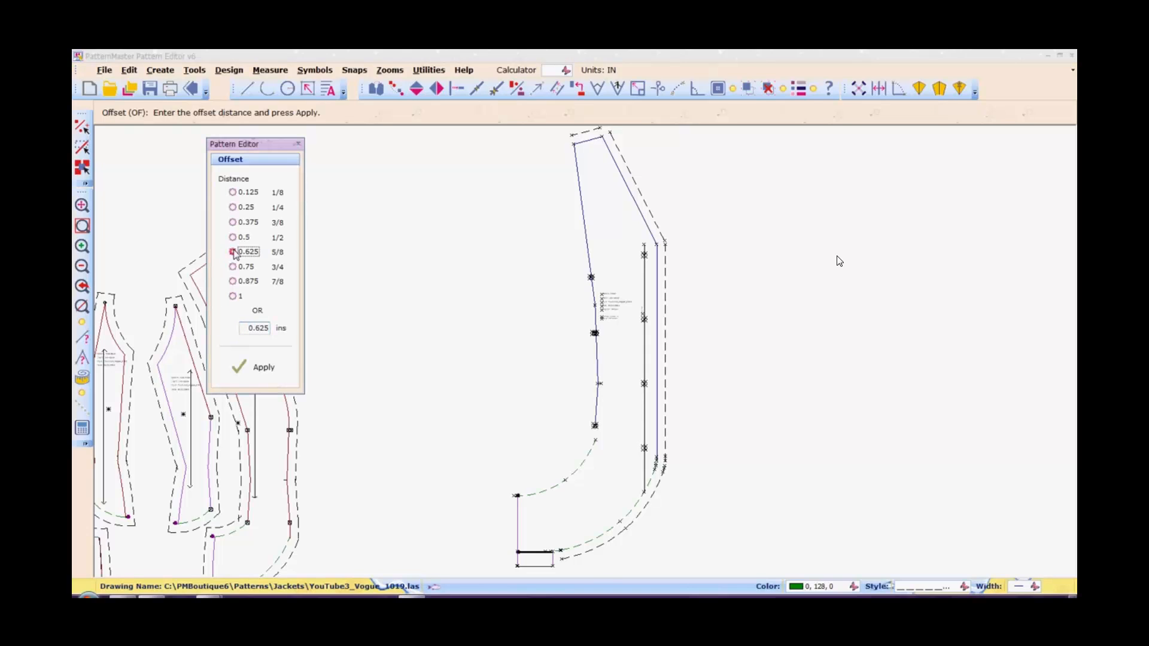
left_click(264, 366)
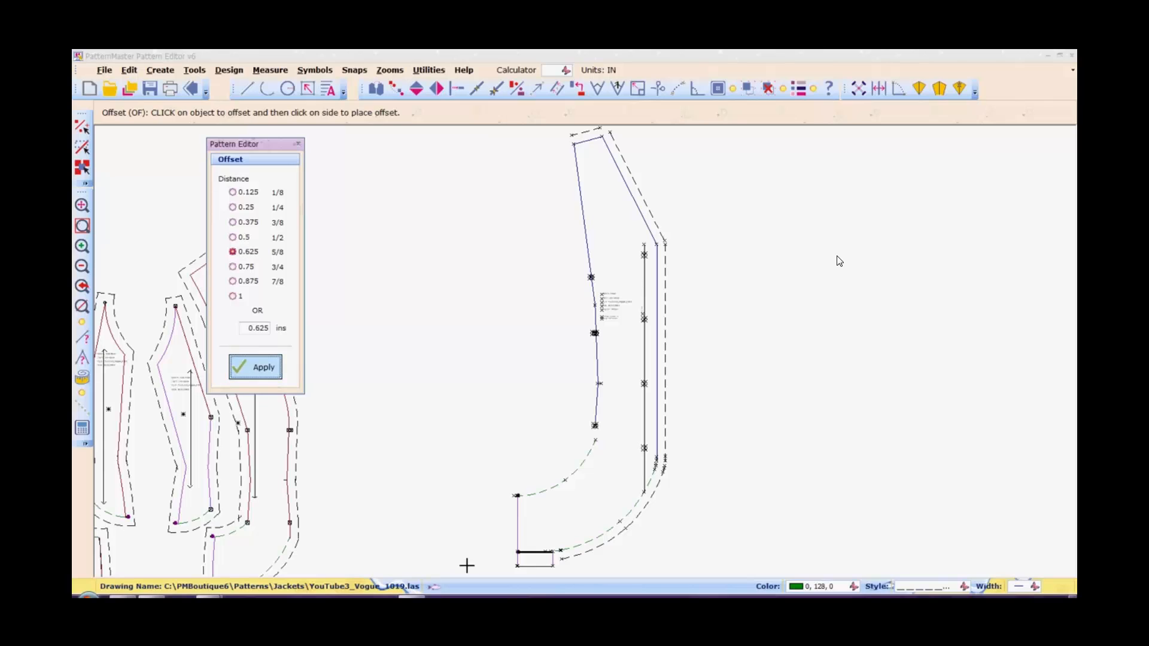
left_click(516, 528)
left_click(500, 530)
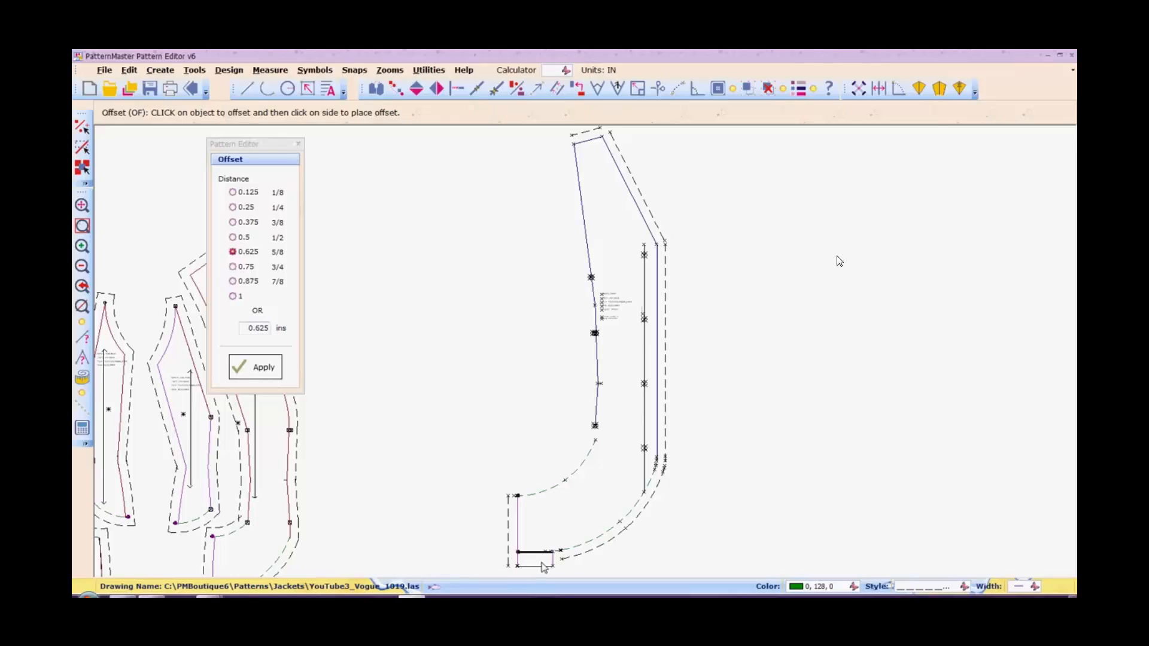
left_click(531, 494)
left_click(525, 470)
key("Escape")
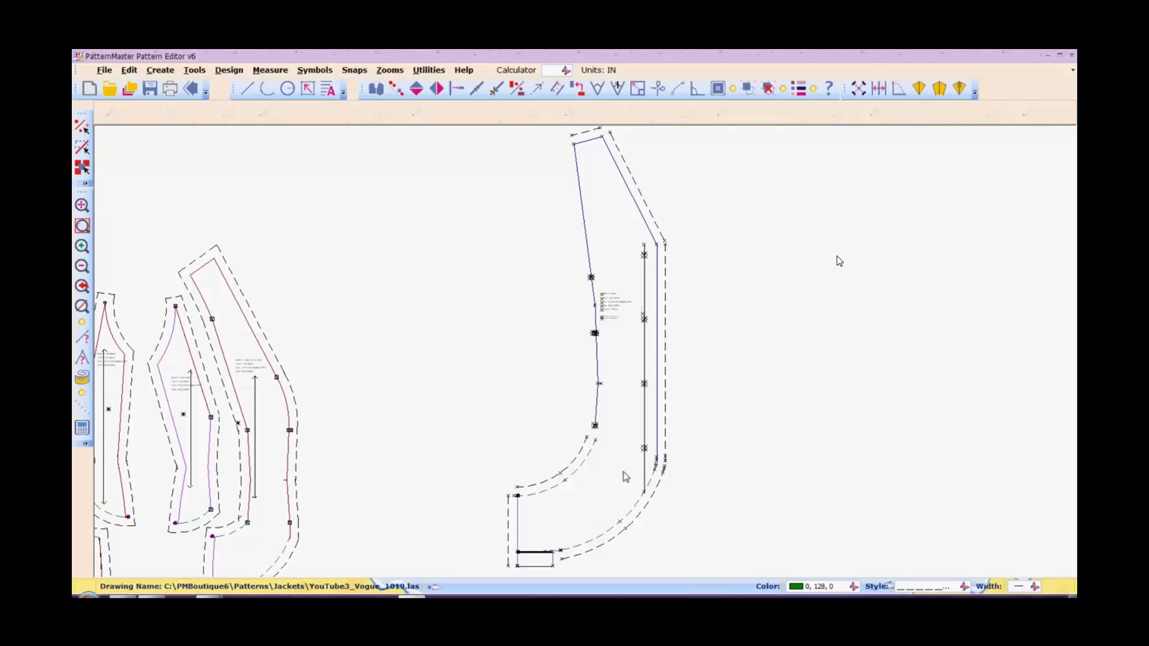
Try to join the original lower inner curve to the inner side edge with Intersect, and undo it.
key("i")
key("n")
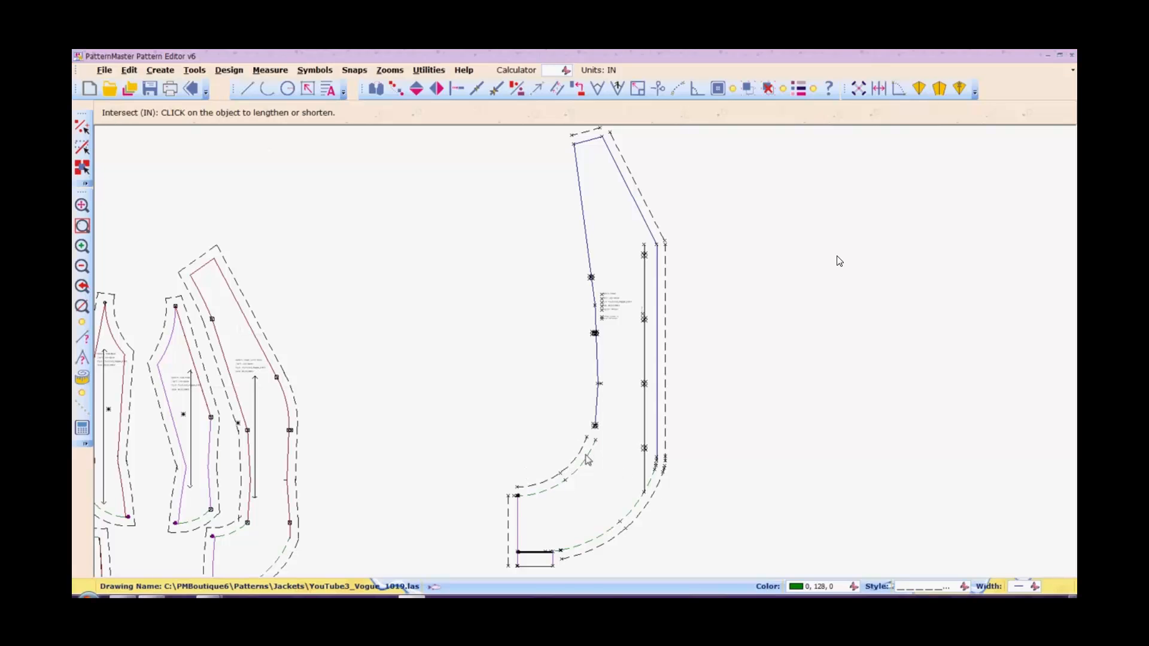
left_click(590, 450)
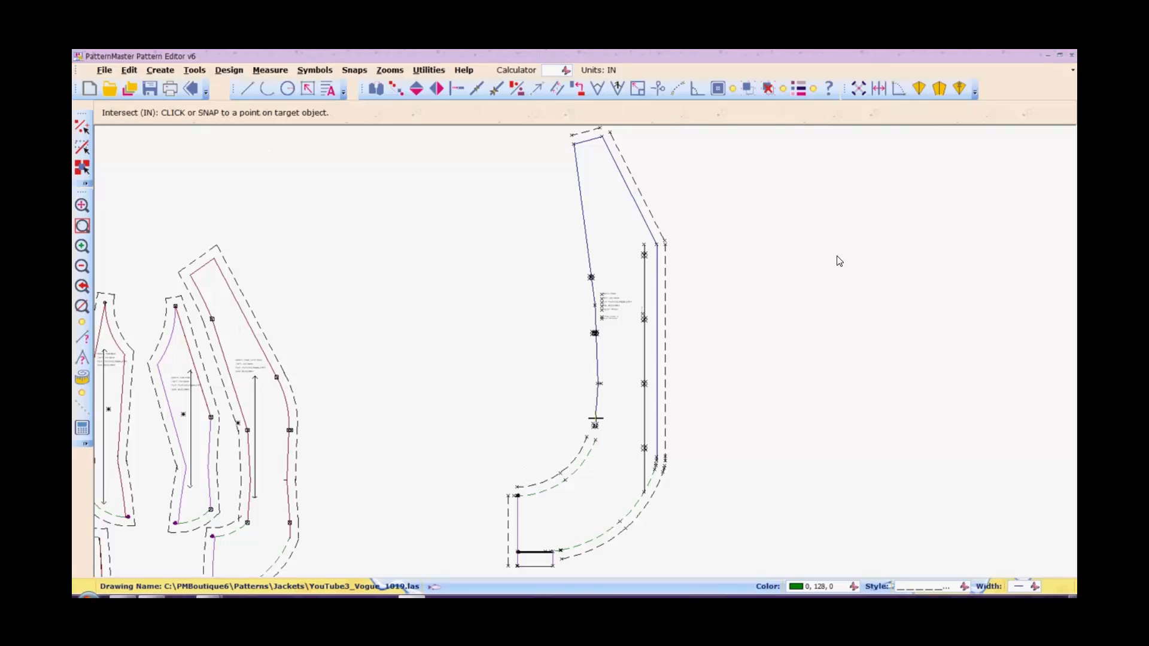
left_click(595, 423)
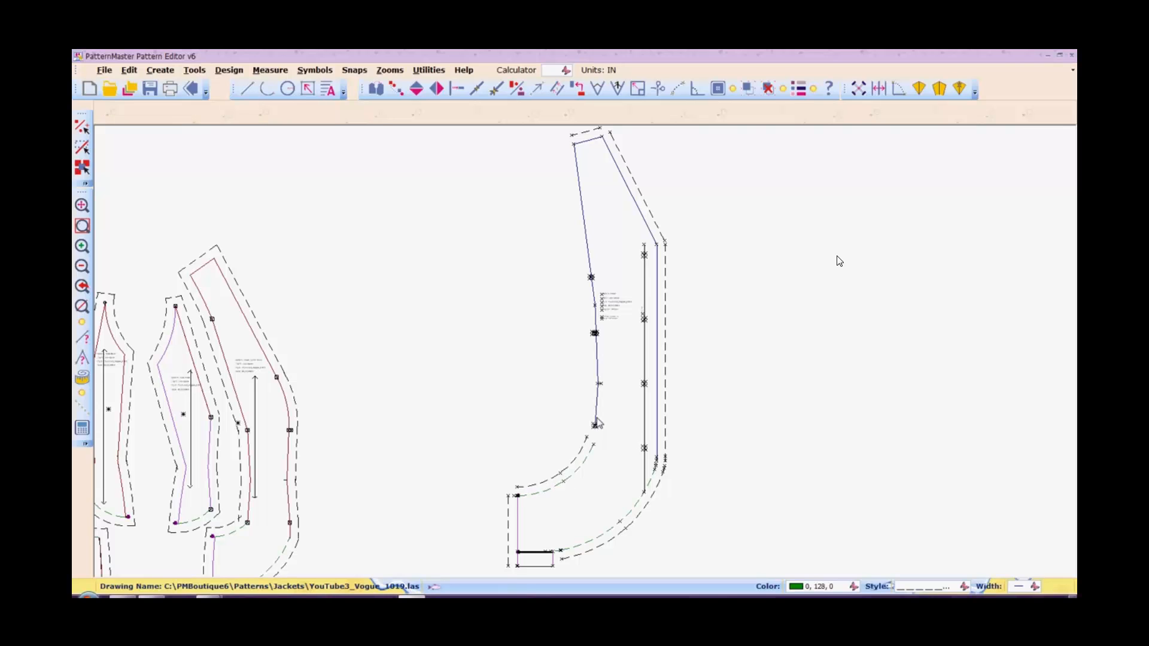
key("ctrl+z")
Try to extend the inner side edge down to the original lower inner curve with Intersect, and undo it.
key("w")
left_click(480, 420)
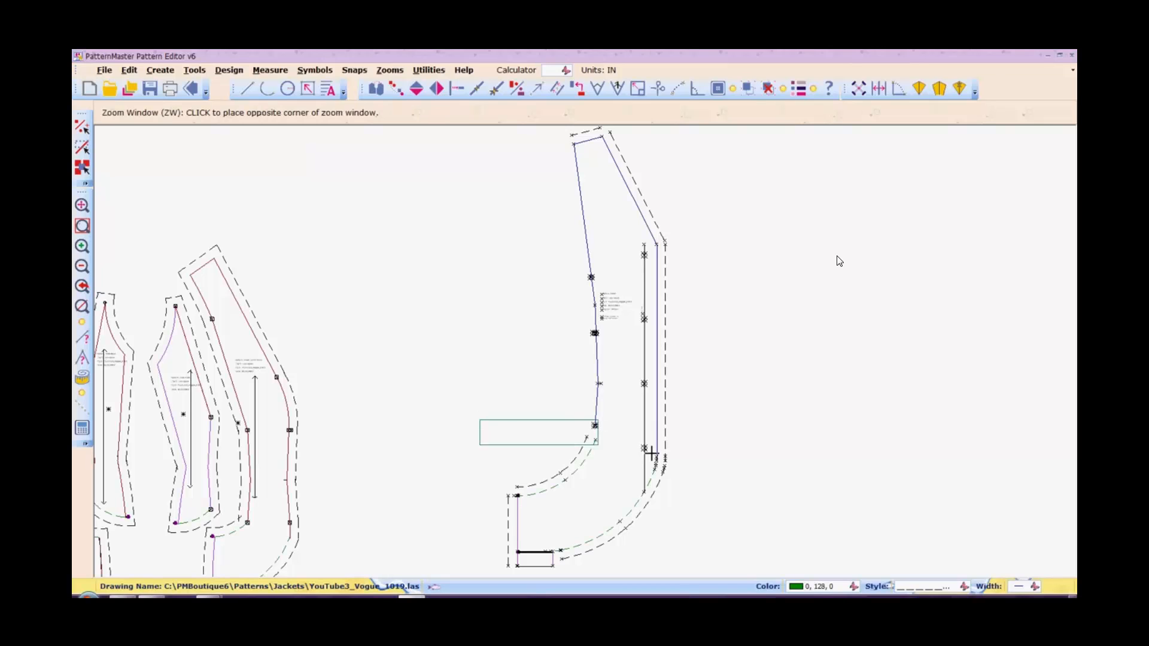
left_click(727, 527)
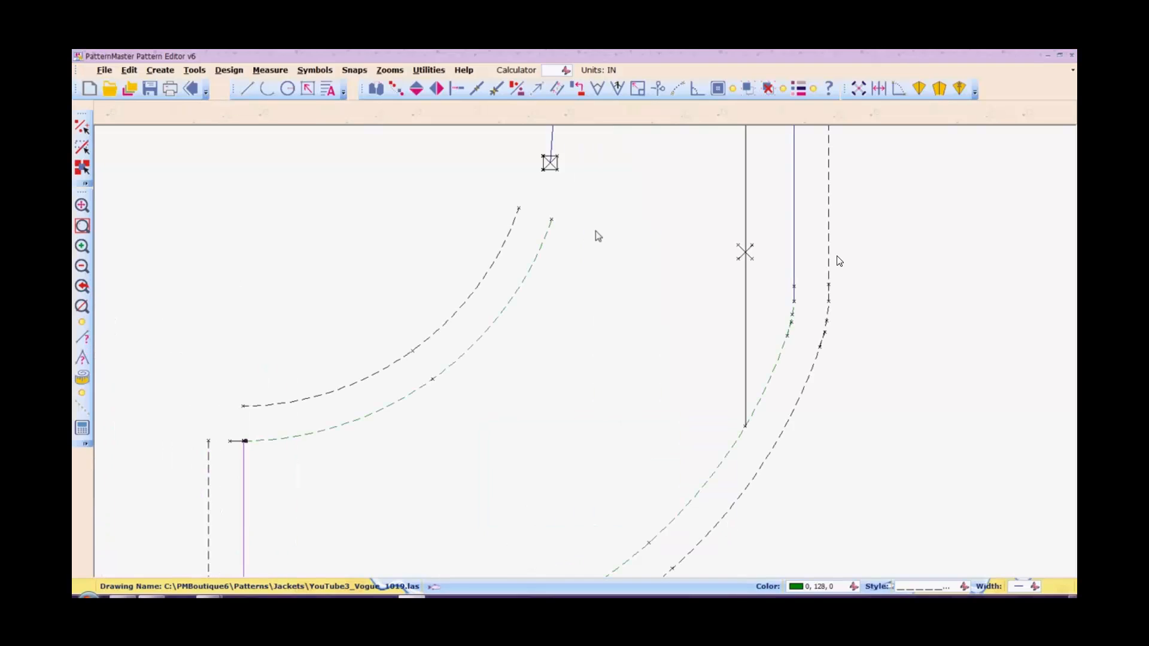
key("i")
key("n")
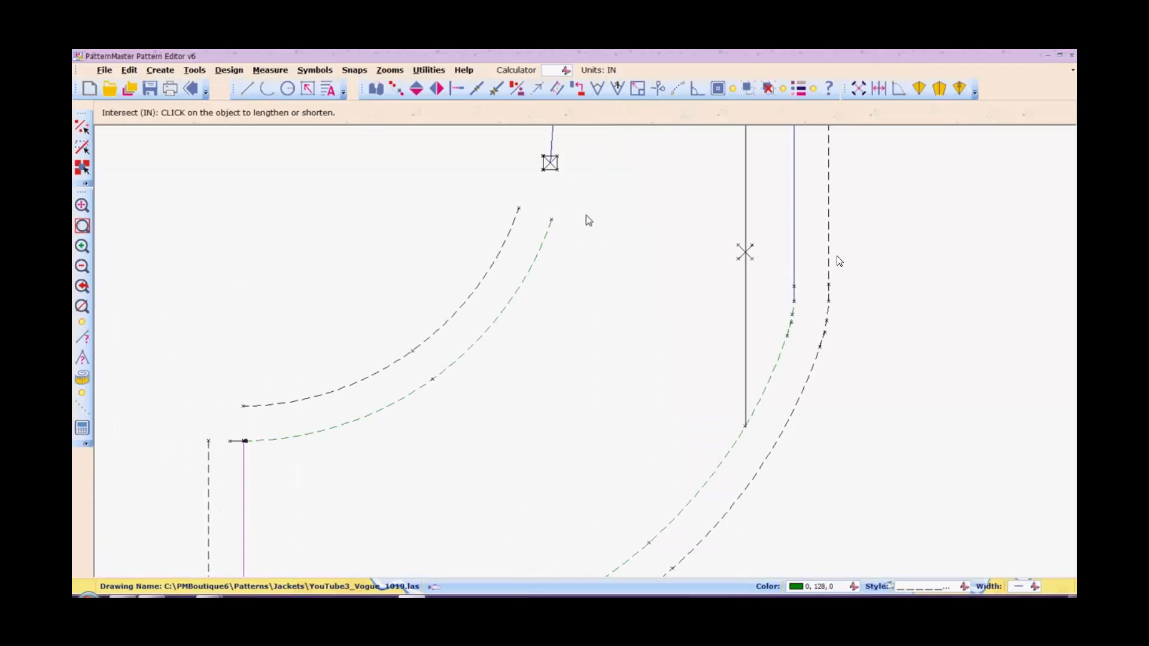
left_click(552, 136)
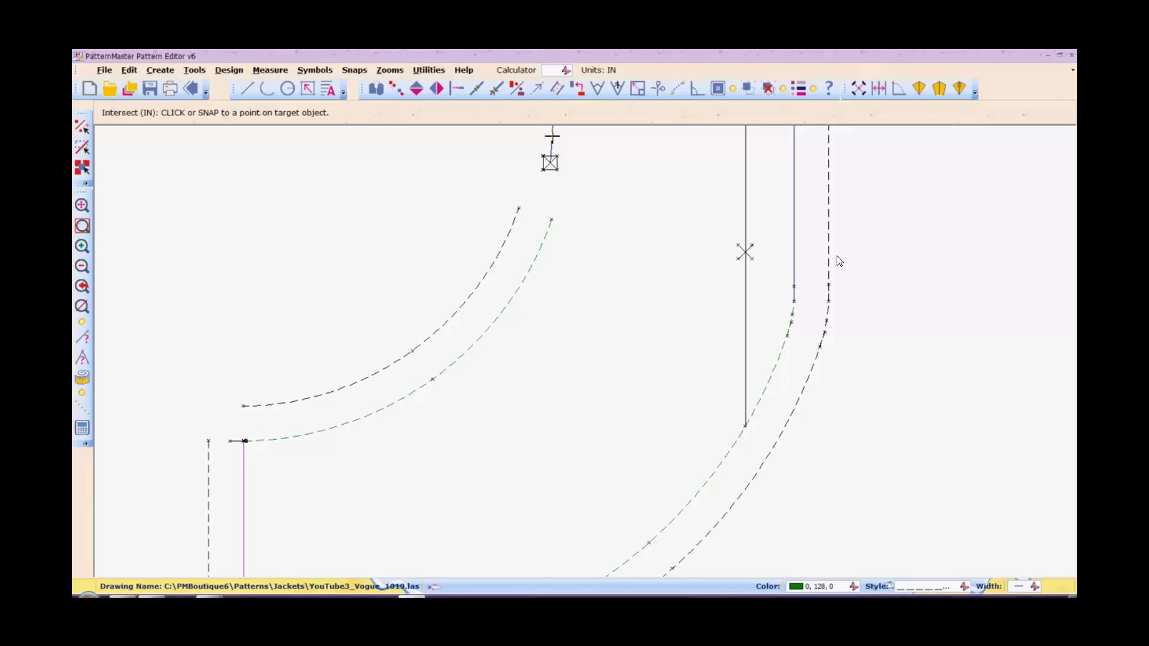
left_click(543, 243)
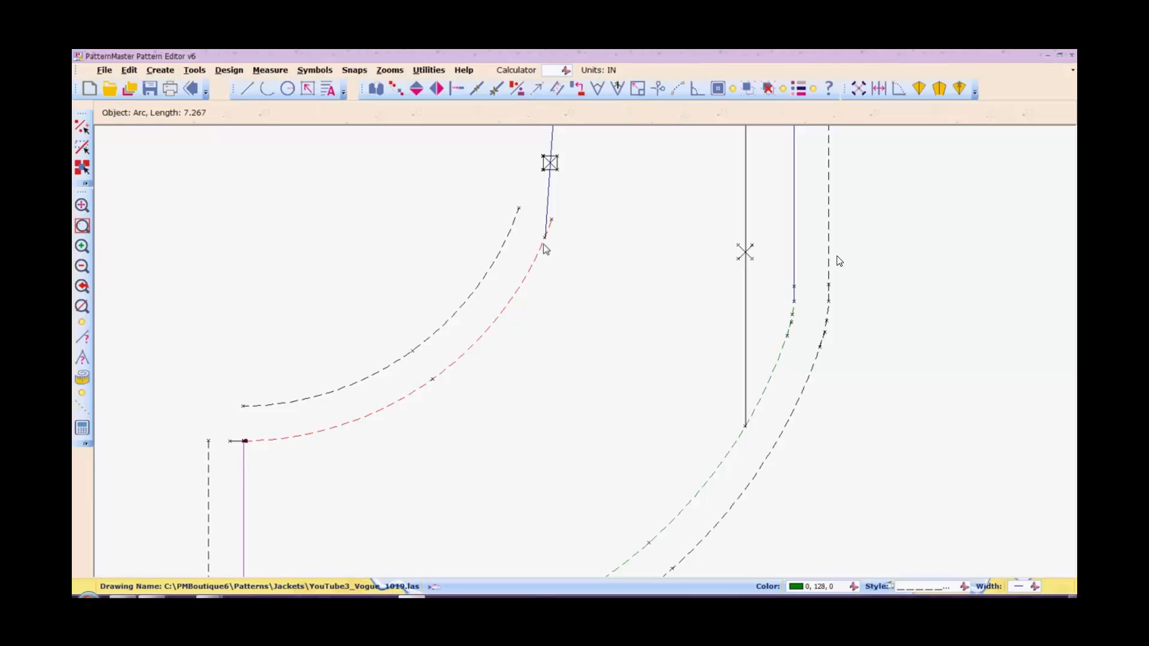
key("ctrl+z")
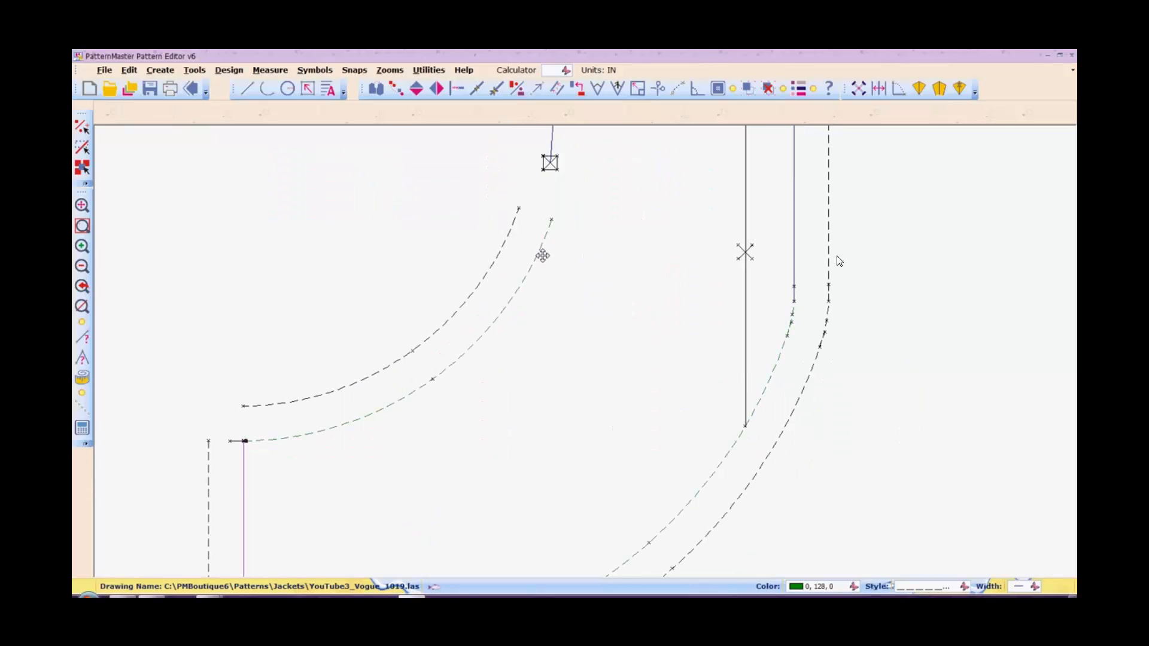
Extend the original lower inner curve up toward the lower end of the inner side edge with Intersect.
key("i")
key("n")
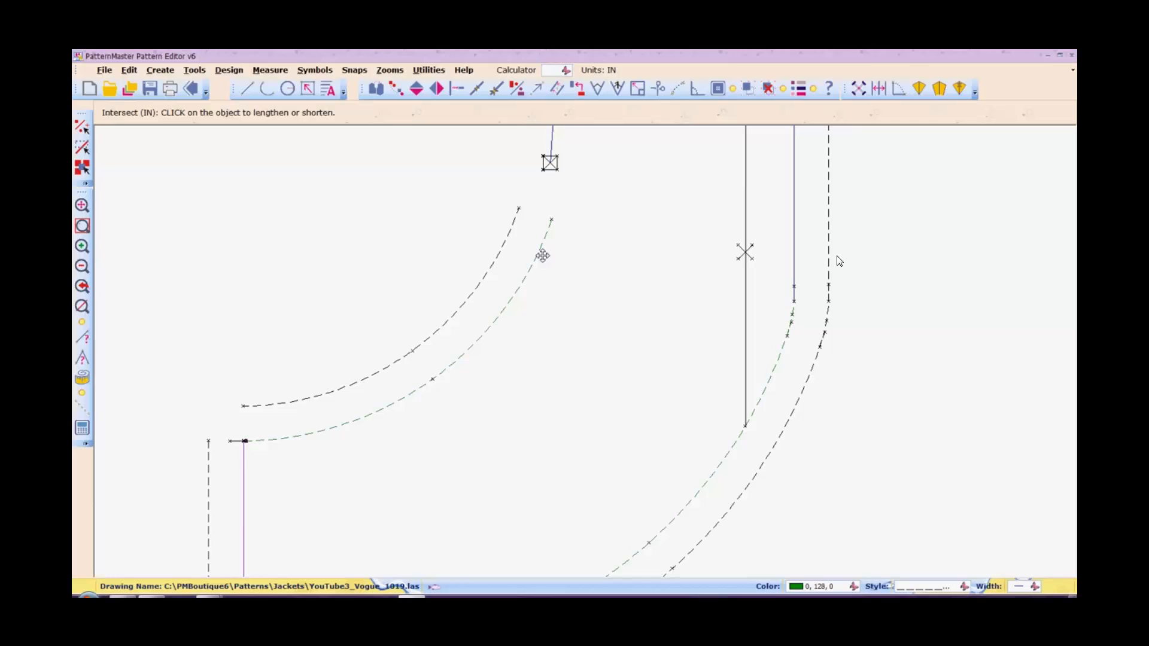
left_click(542, 241)
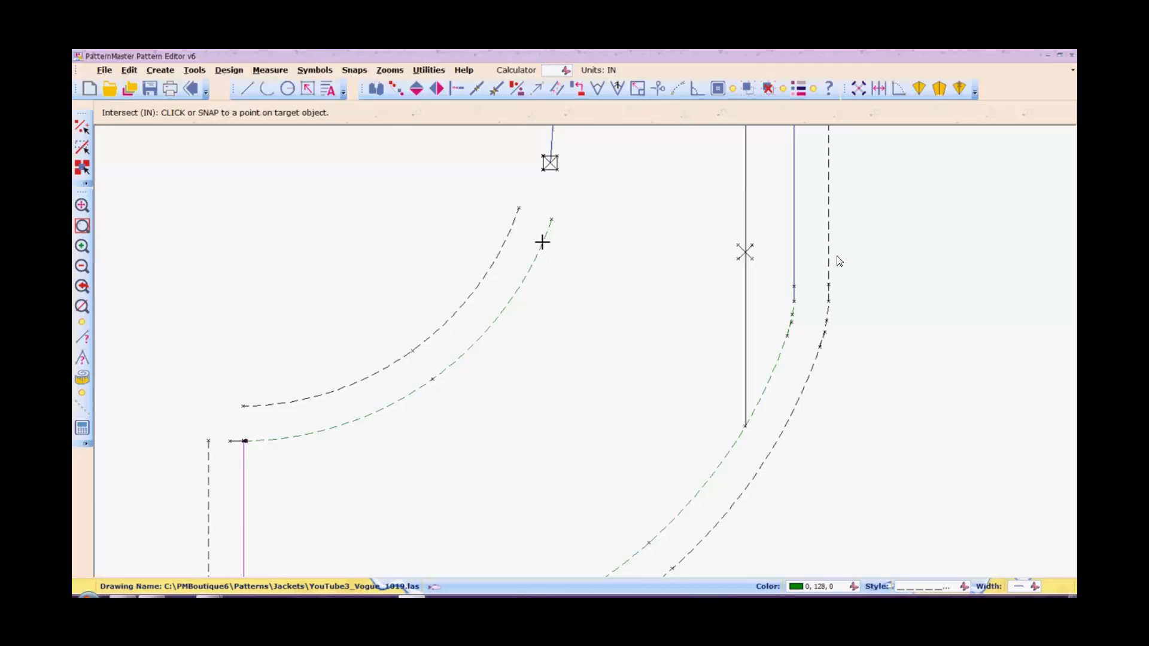
left_click(551, 163)
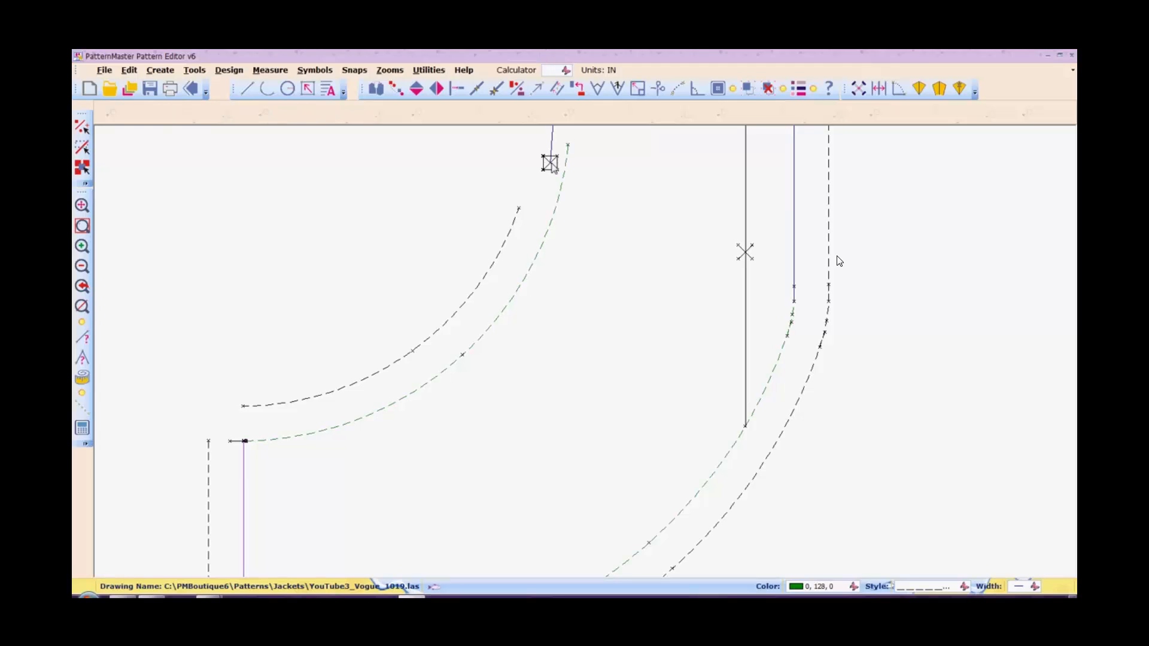
Move the upper endpoint of the original lower inner curve onto the inner side edge's lower end, and delete the curve's outdated offset.
type("MP")
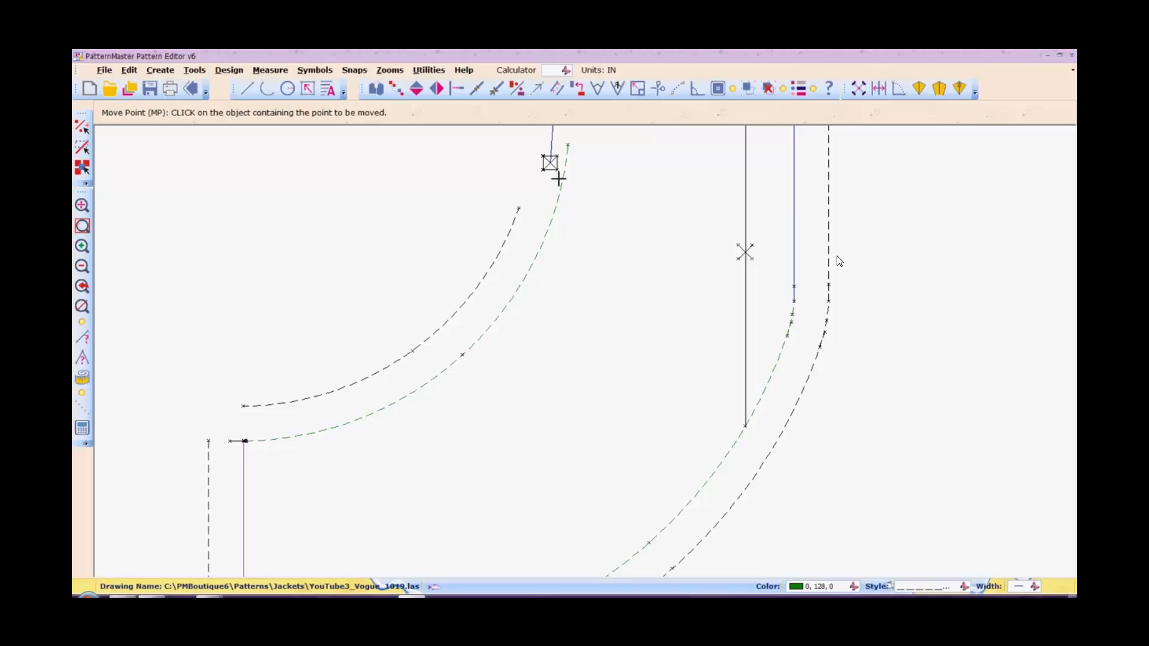
left_click(562, 182)
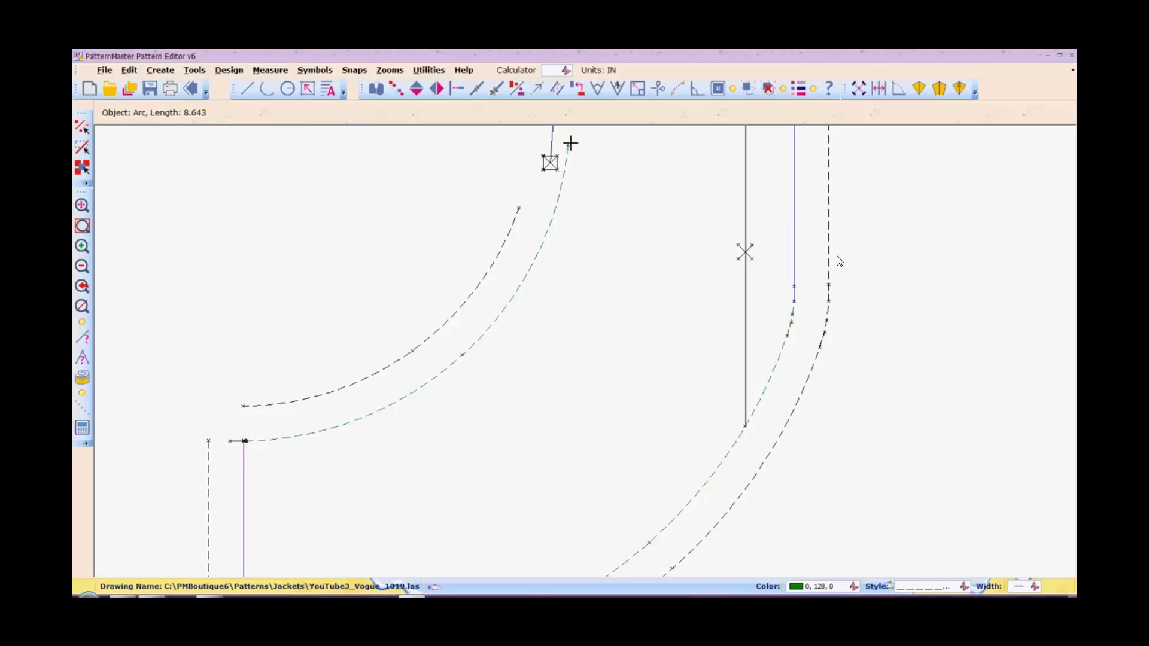
left_click(568, 144)
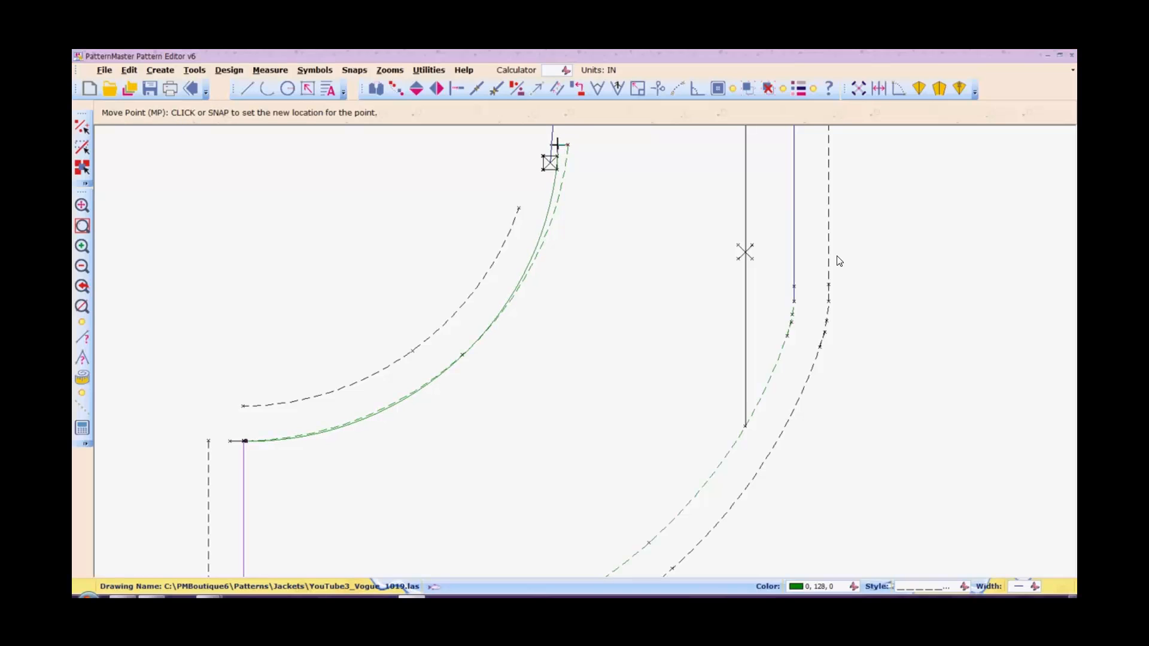
left_click(550, 147)
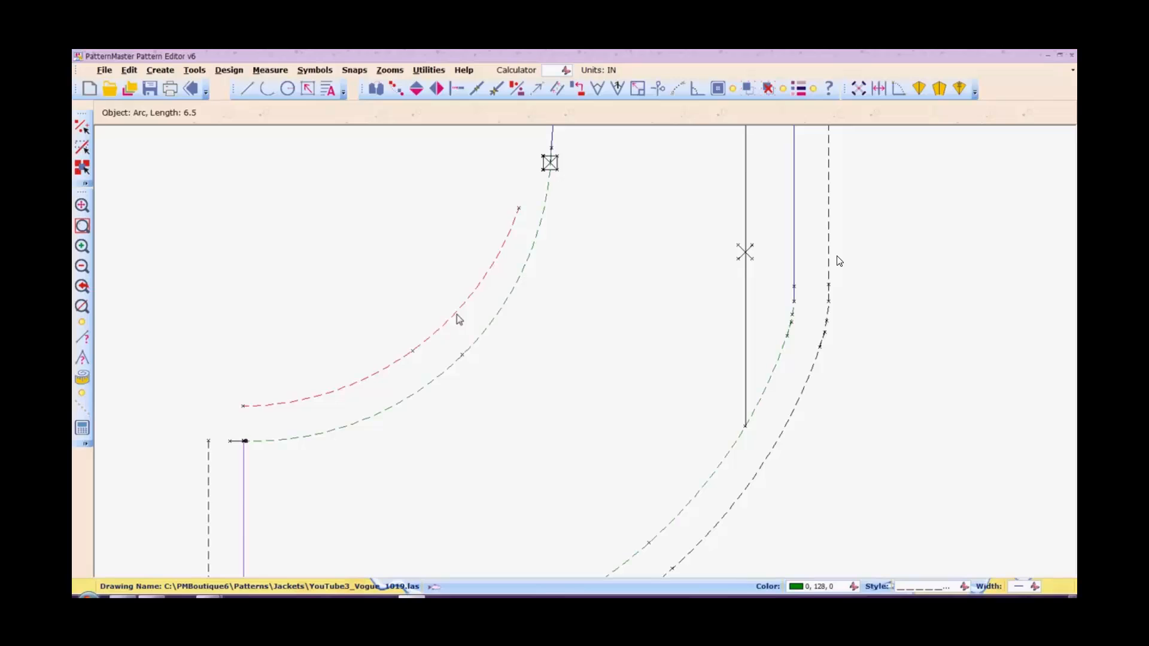
key("Delete")
Extend the short horizontal line above the vertical end to the vertical end's dashed seam line with Intersect.
key("i")
key("n")
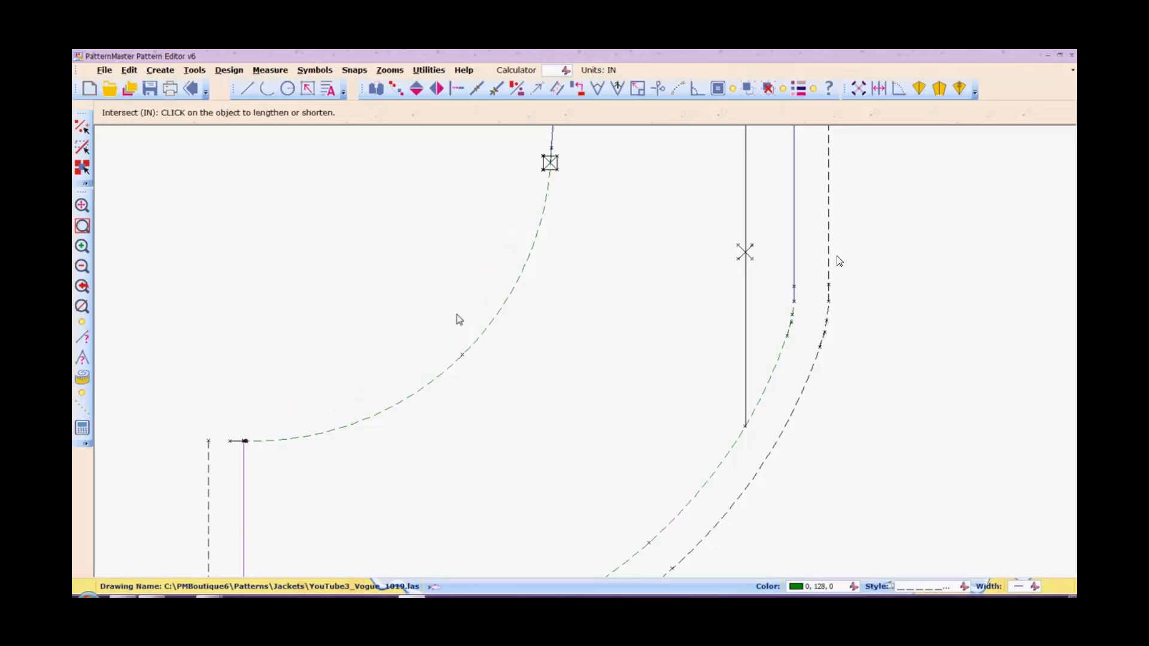
left_click(237, 441)
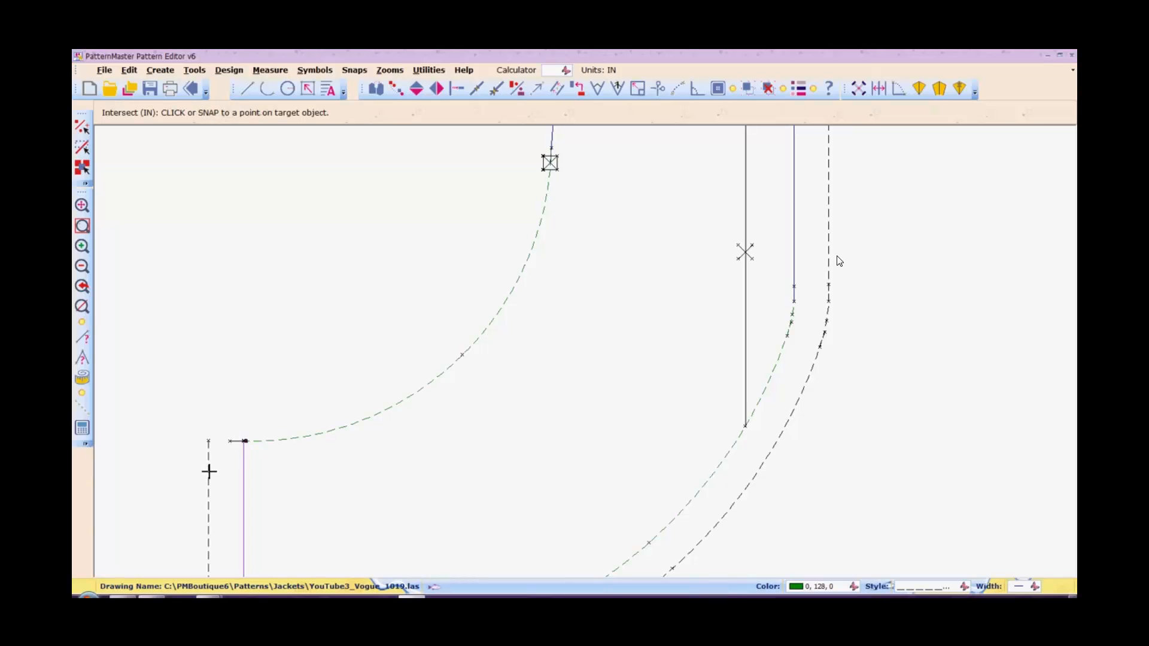
left_click(208, 471)
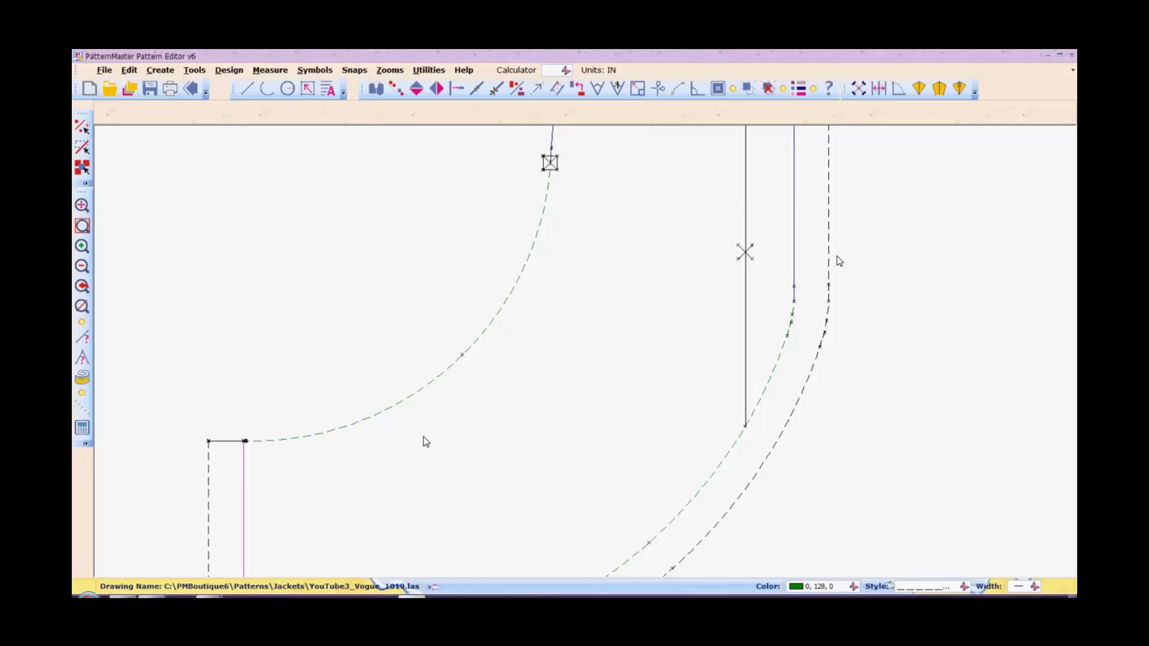
Offset the short horizontal line, the reshaped lower inner curve and the lowest inner side edge segment outward by 0.625 inch.
scroll(422, 436, "down", 2)
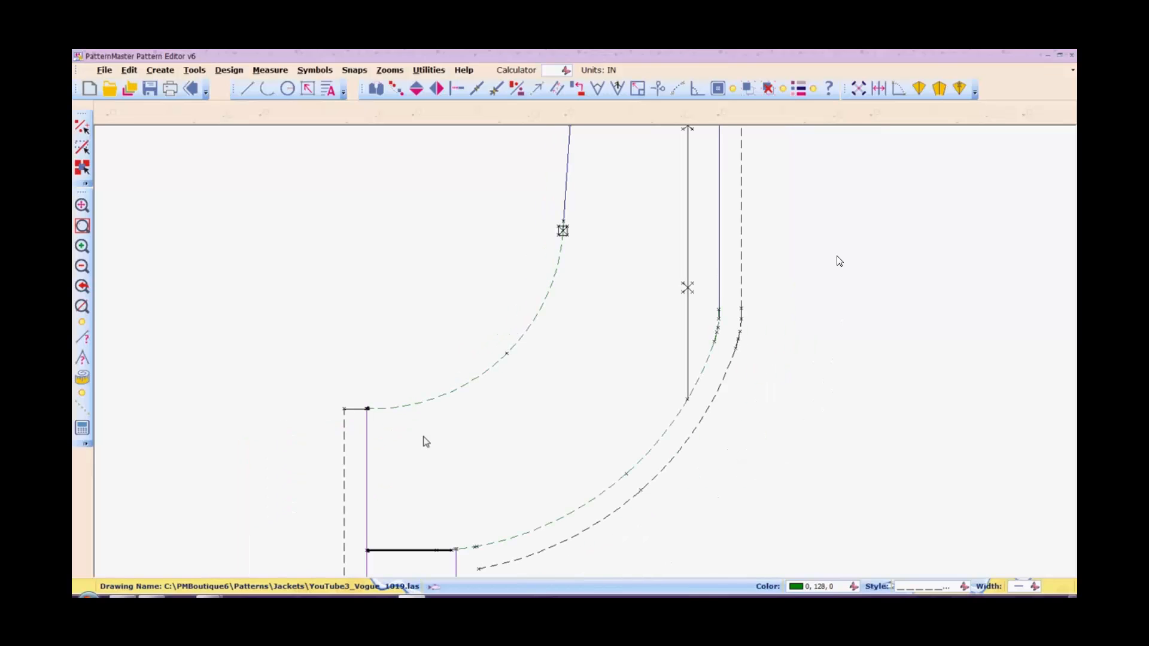
scroll(423, 437, "down", 1)
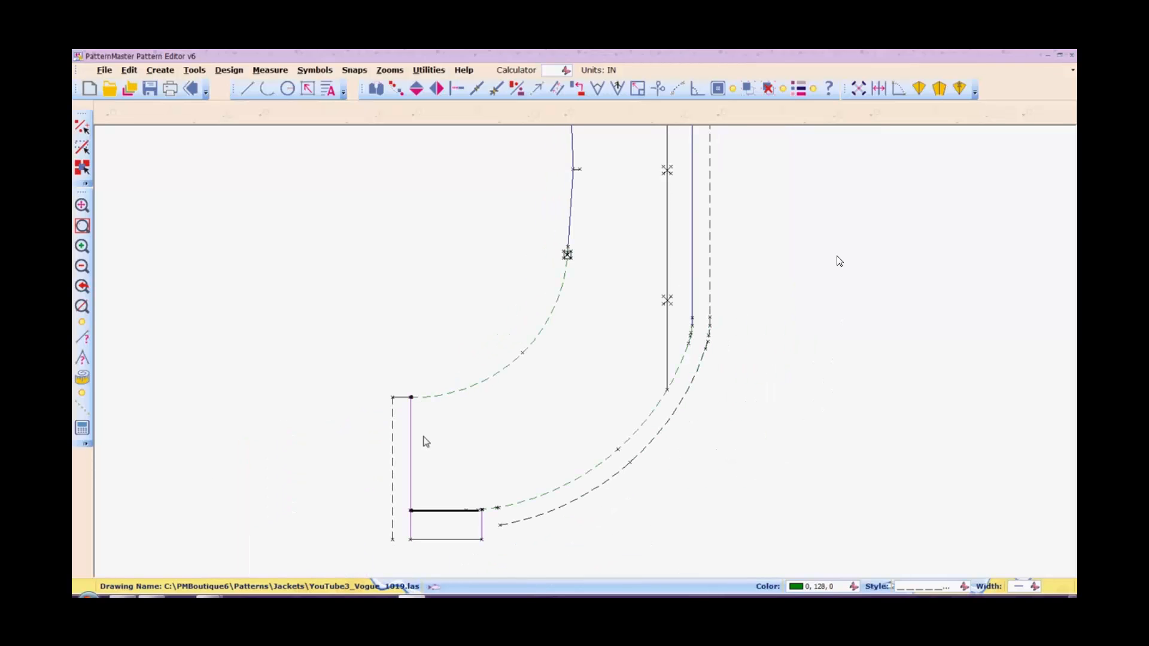
key("o")
key("f")
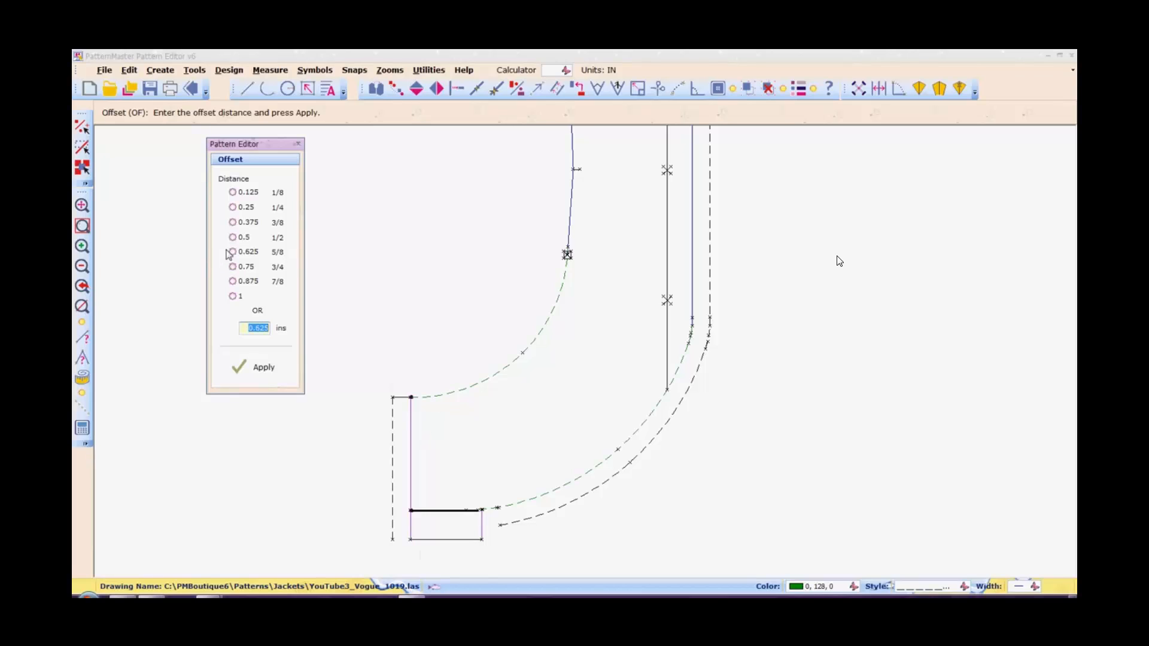
left_click(233, 252)
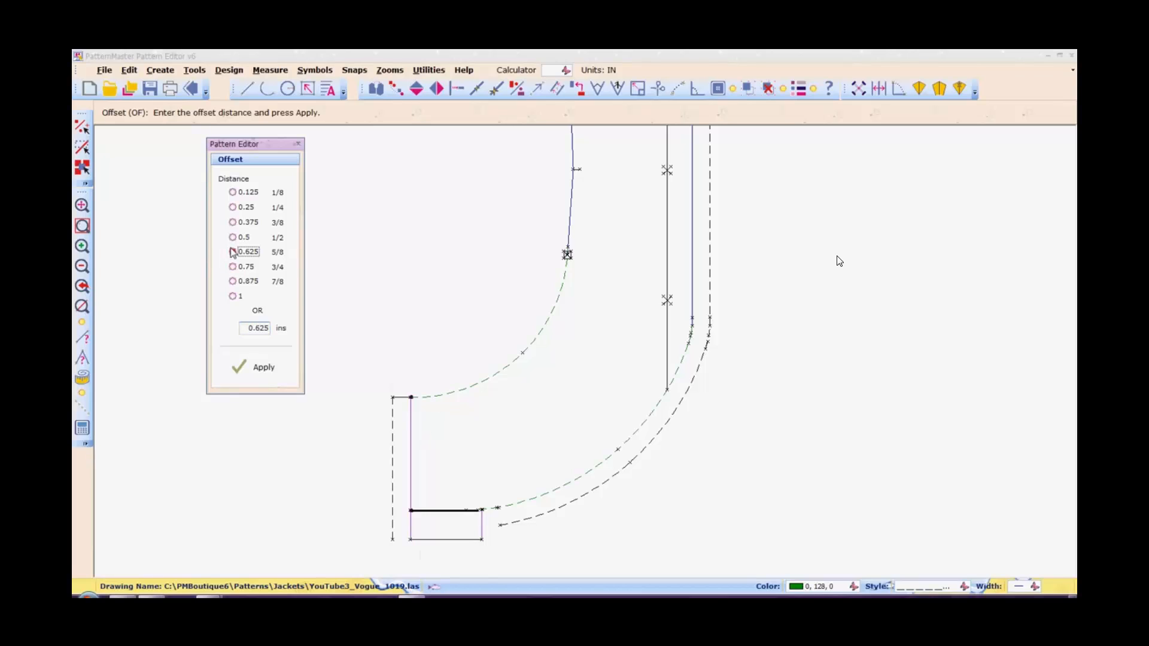
left_click(272, 371)
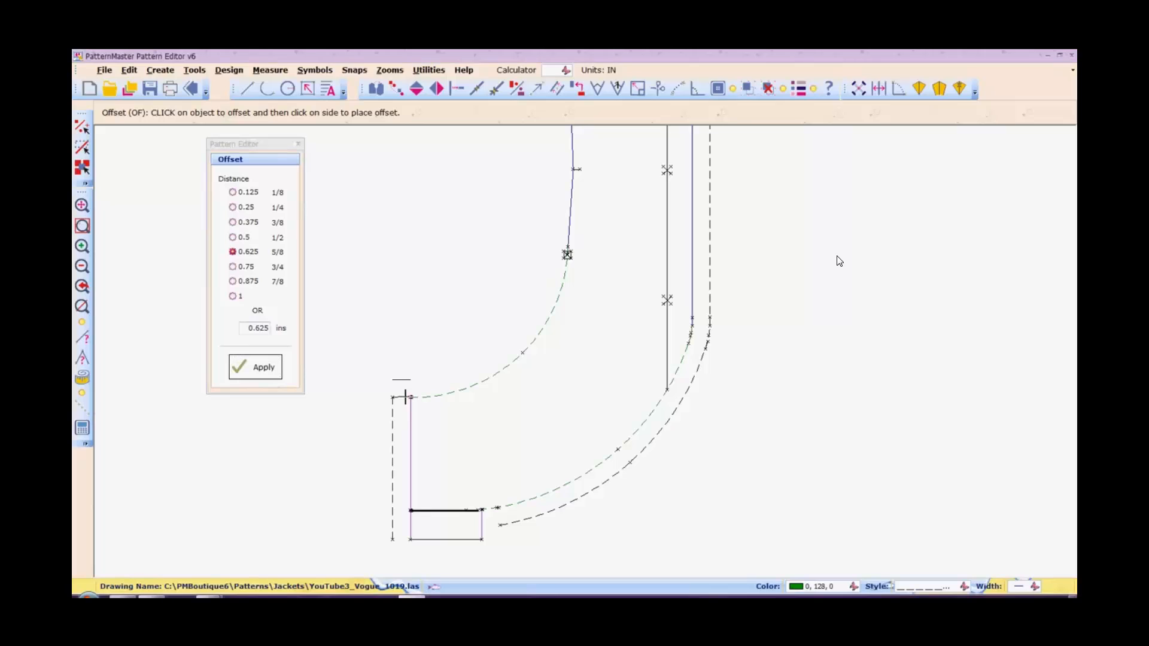
left_click(405, 396)
left_click(436, 393)
left_click(424, 371)
left_click(568, 219)
left_click(550, 220)
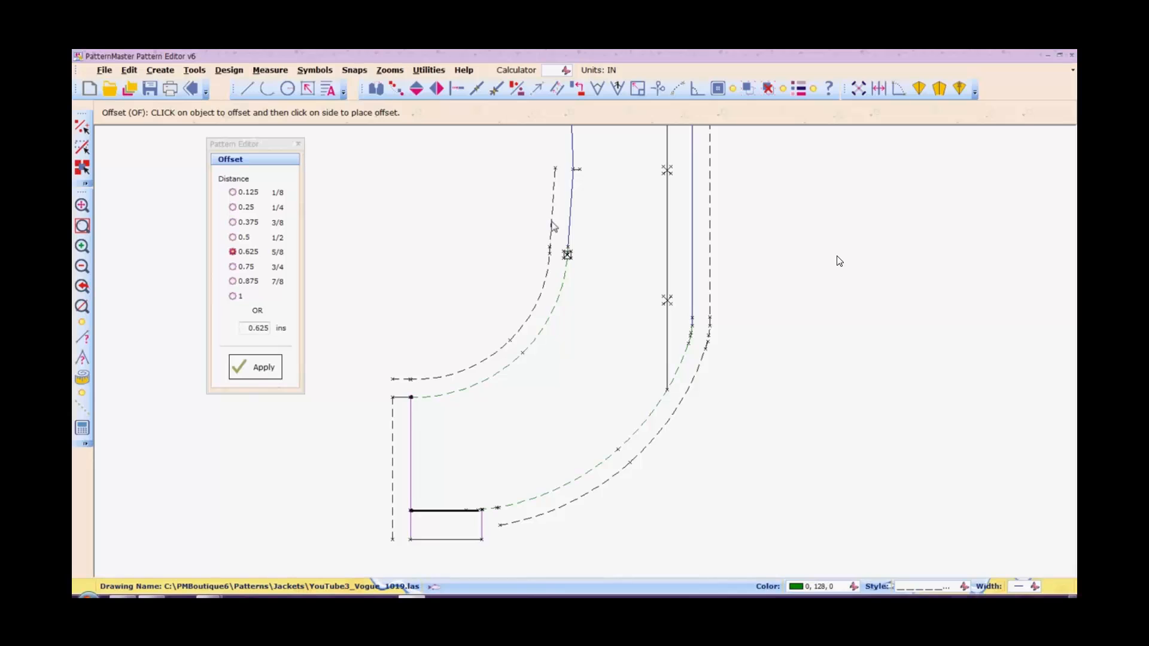
Offset the remaining middle and upper segments of the inner side edge outward by 0.625 inch.
left_click(82, 267)
left_click(82, 266)
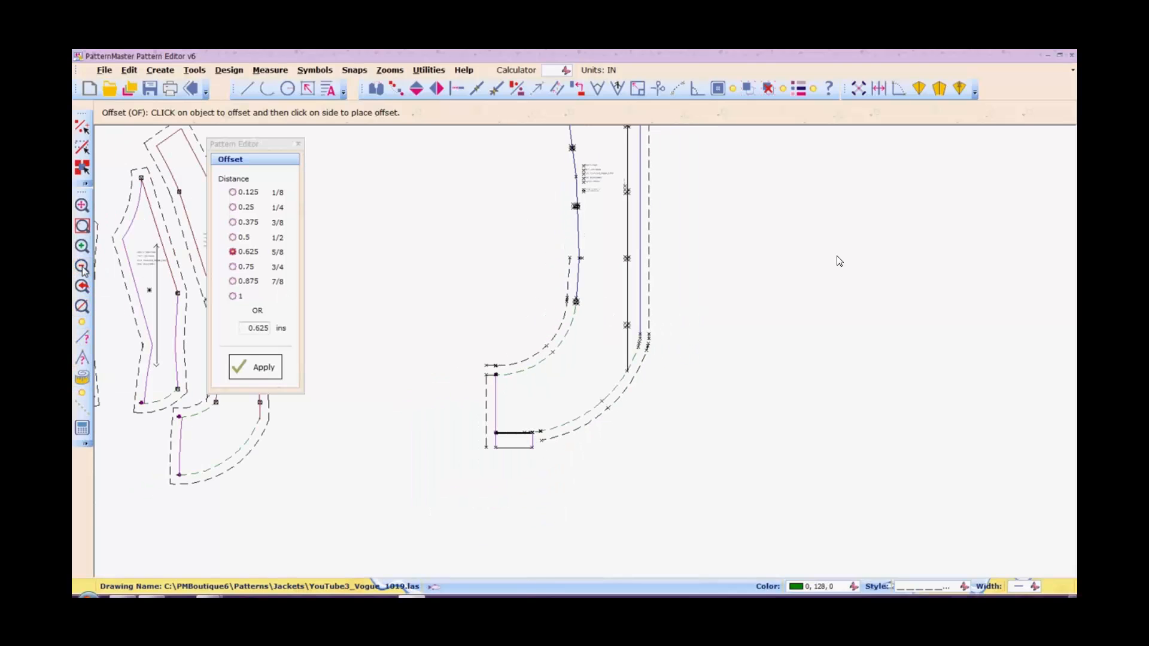
left_click(82, 266)
left_click(82, 267)
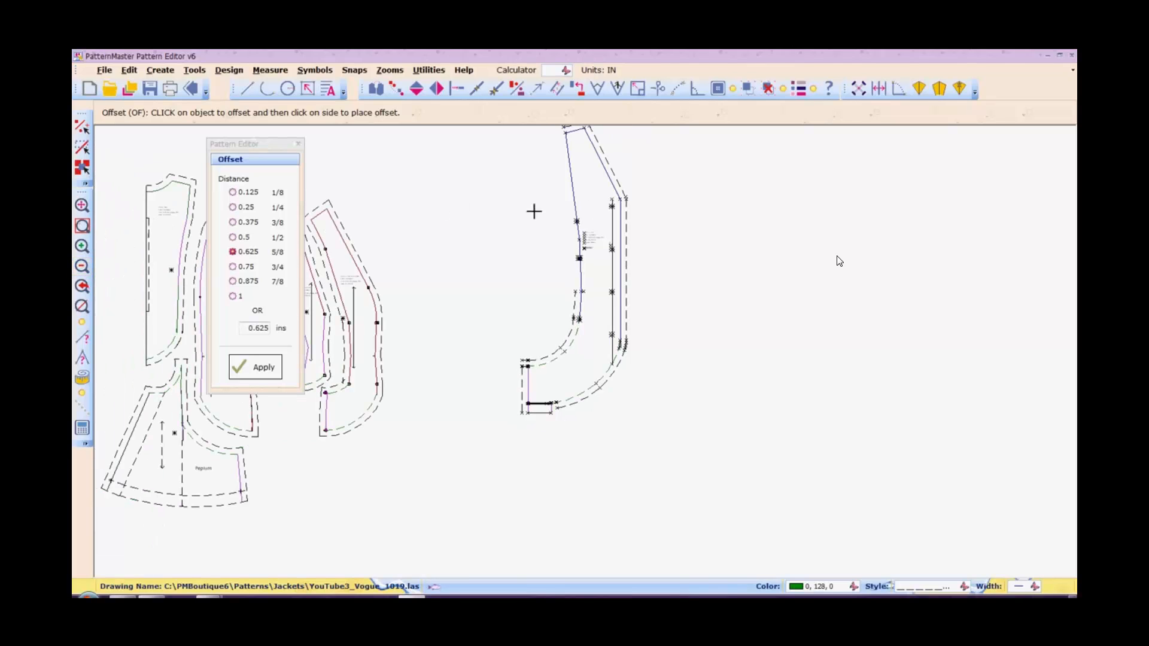
left_click(577, 276)
left_click(574, 282)
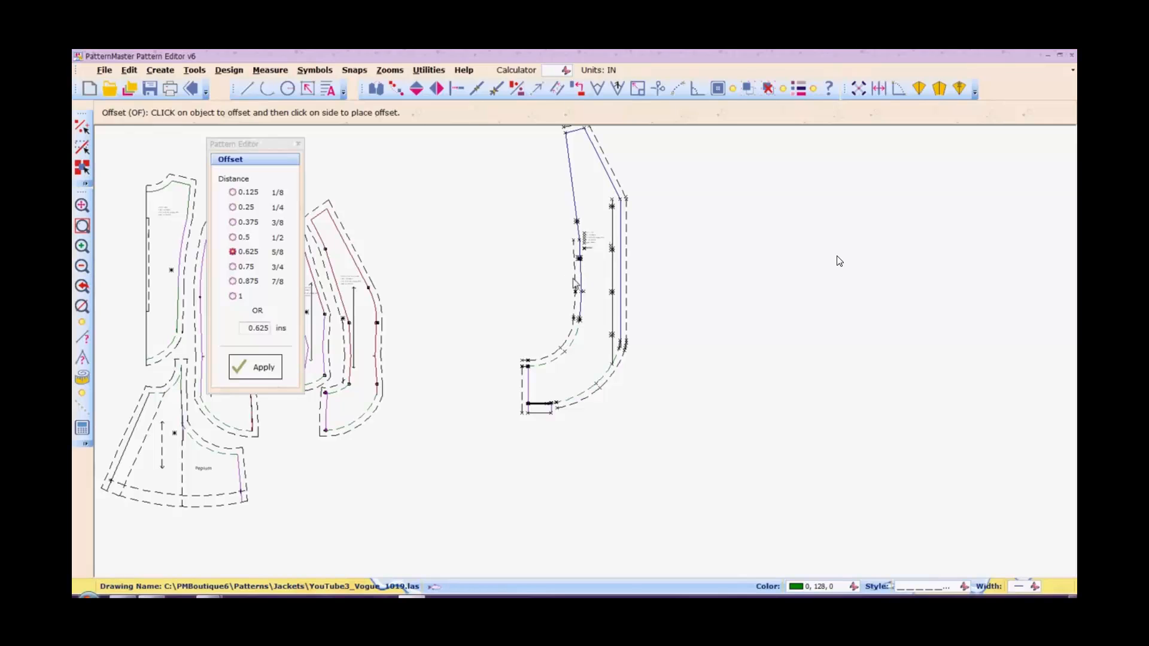
left_click(577, 231)
left_click(571, 234)
Extend the upper inner side's seam line up to the short top edge's seam line with Intersect.
key("z")
key("o")
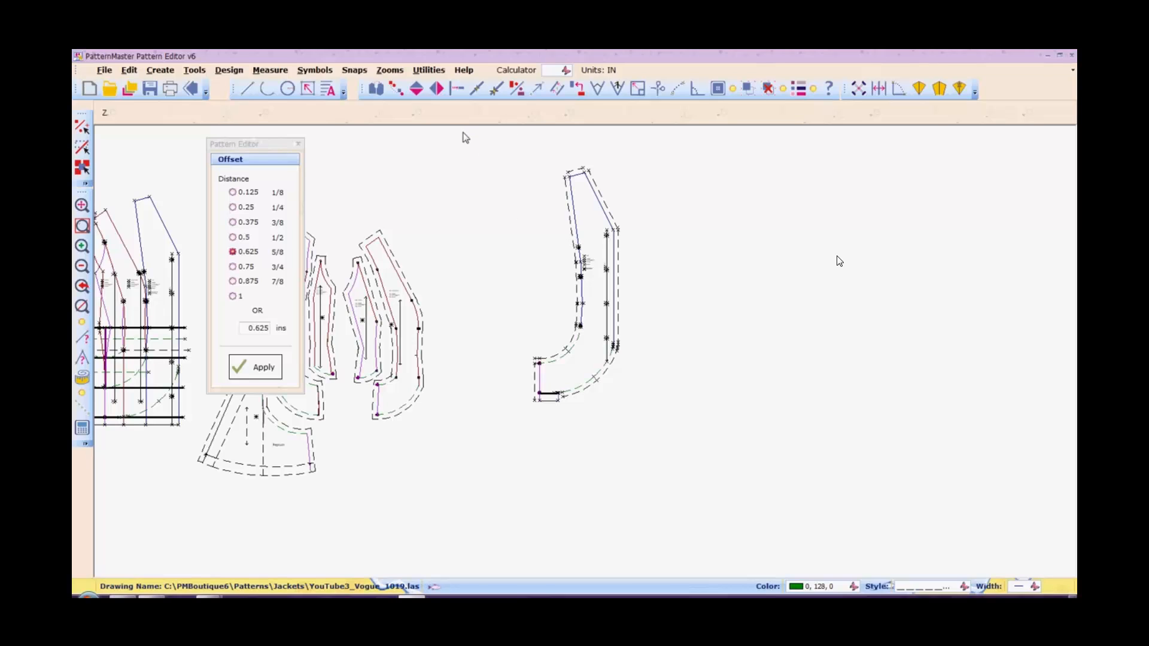
key("w")
left_click_drag(462, 134, 686, 463)
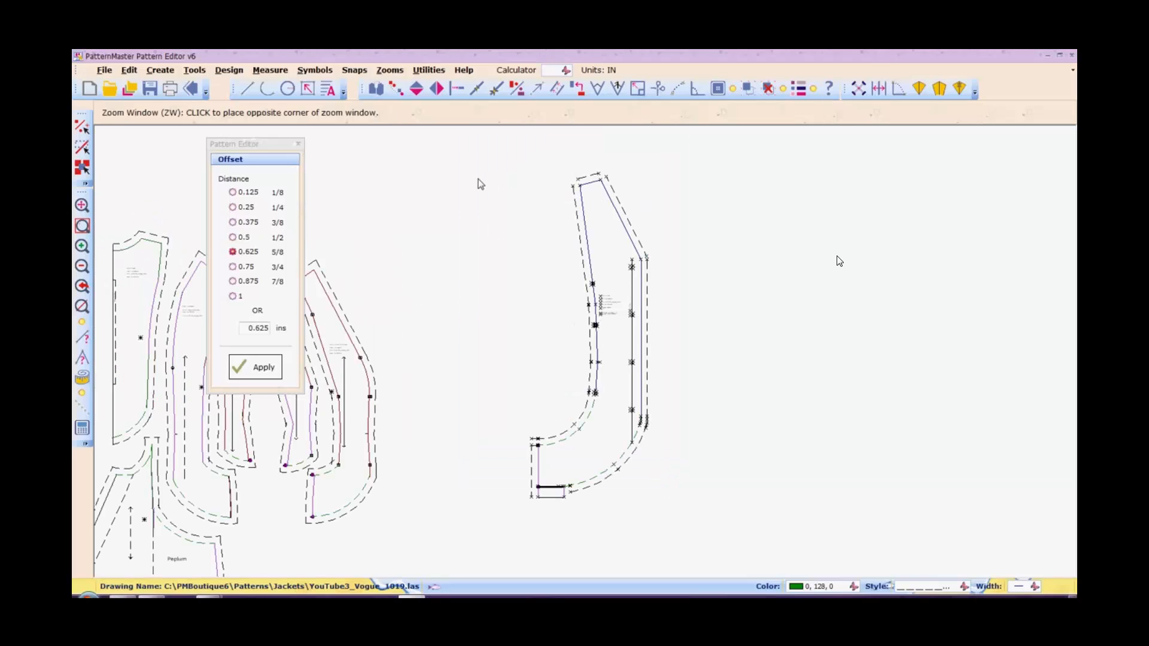
key("z")
key("w")
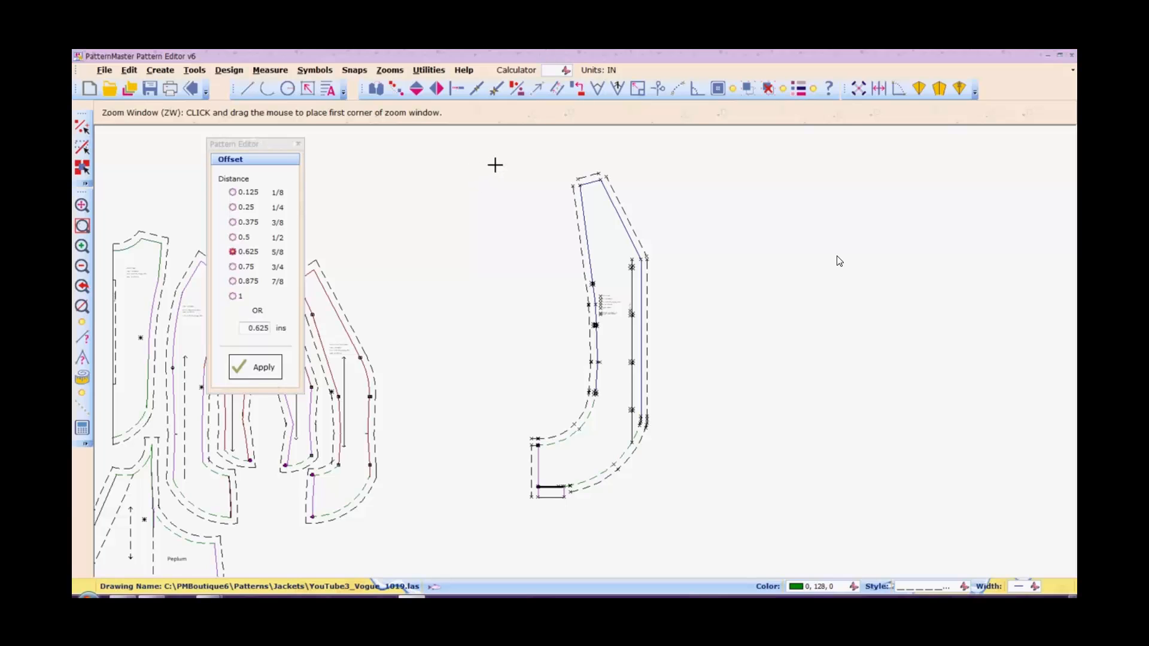
left_click_drag(495, 165, 633, 383)
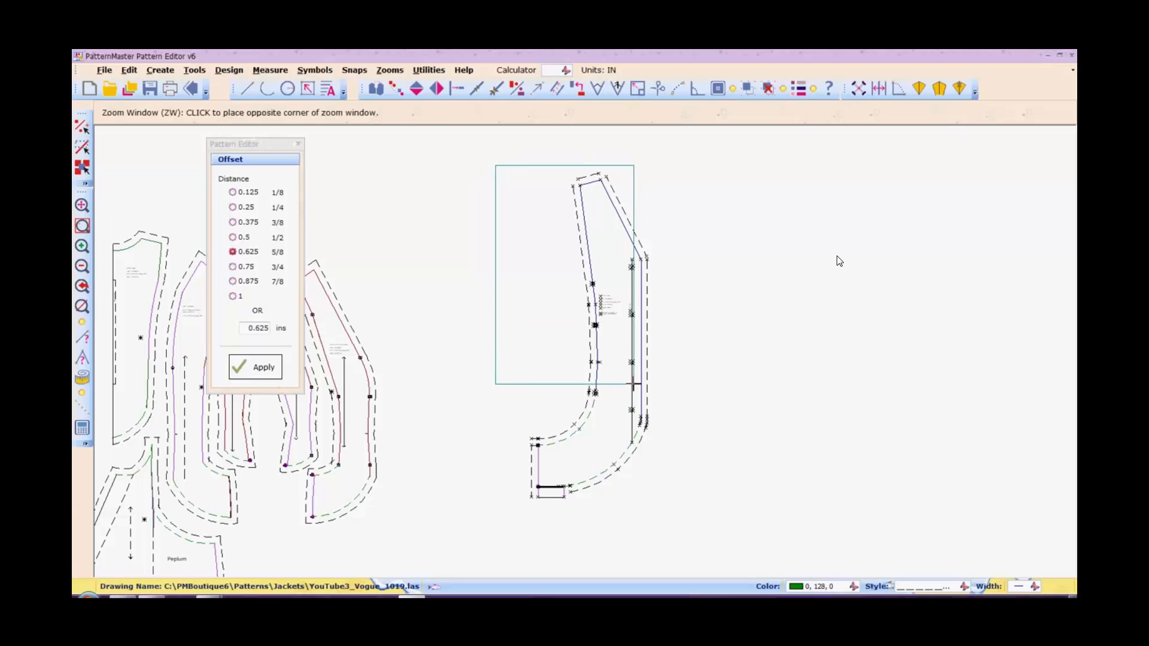
left_click(674, 507)
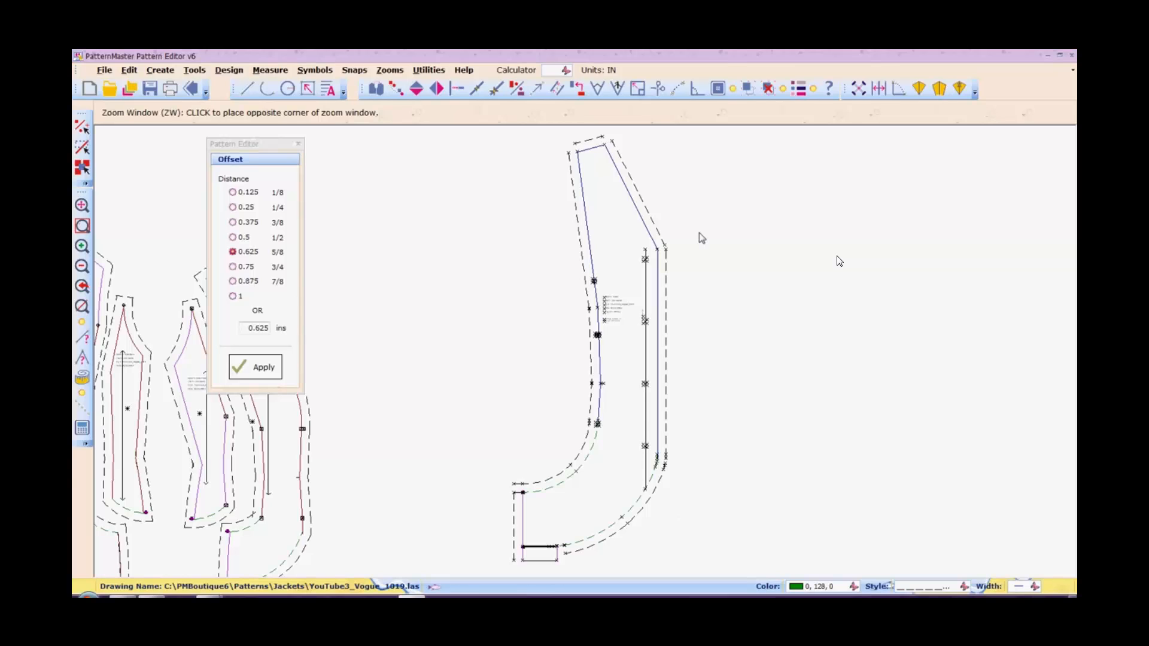
key("i")
key("Escape")
type("n")
key("Return")
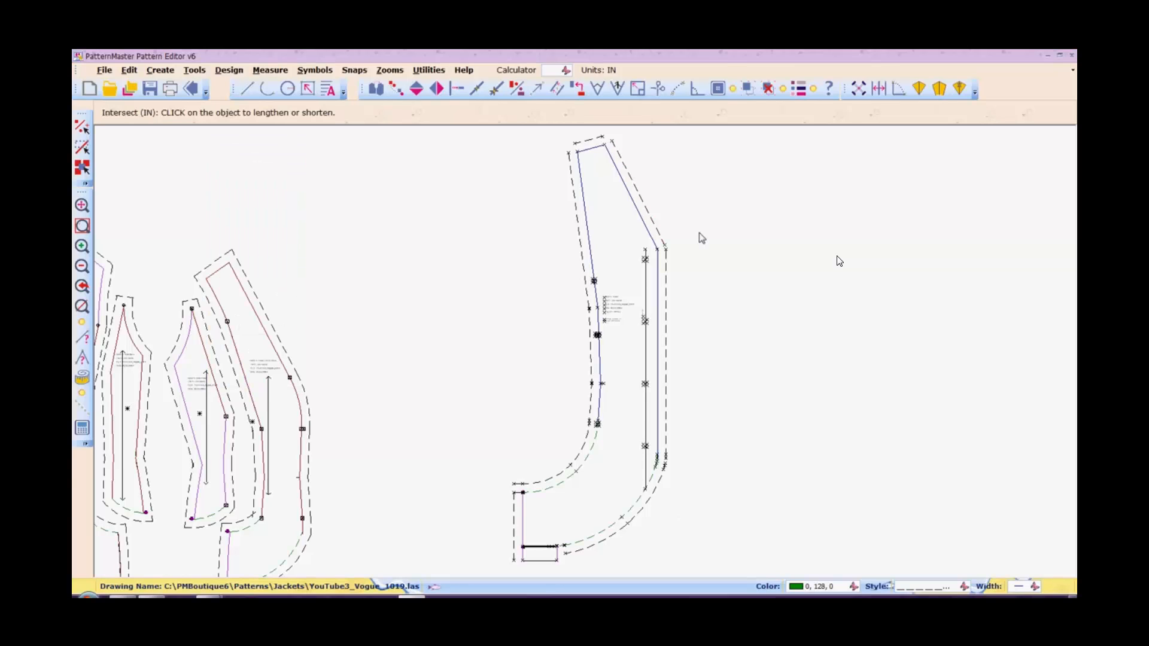
type("zw")
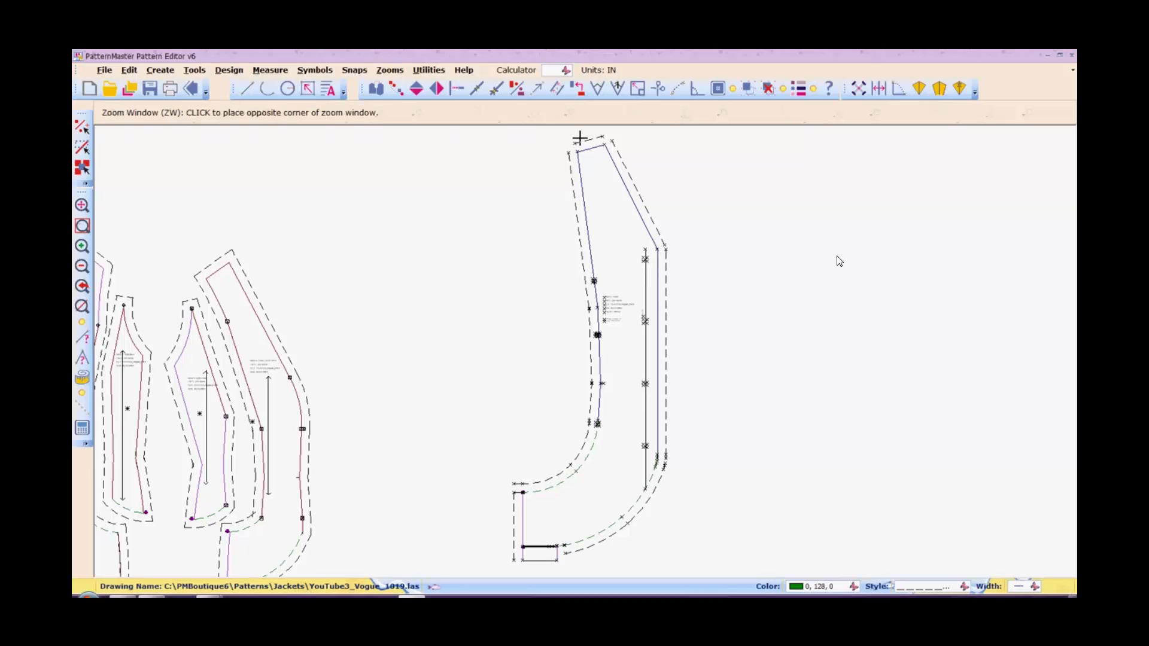
left_click(579, 143)
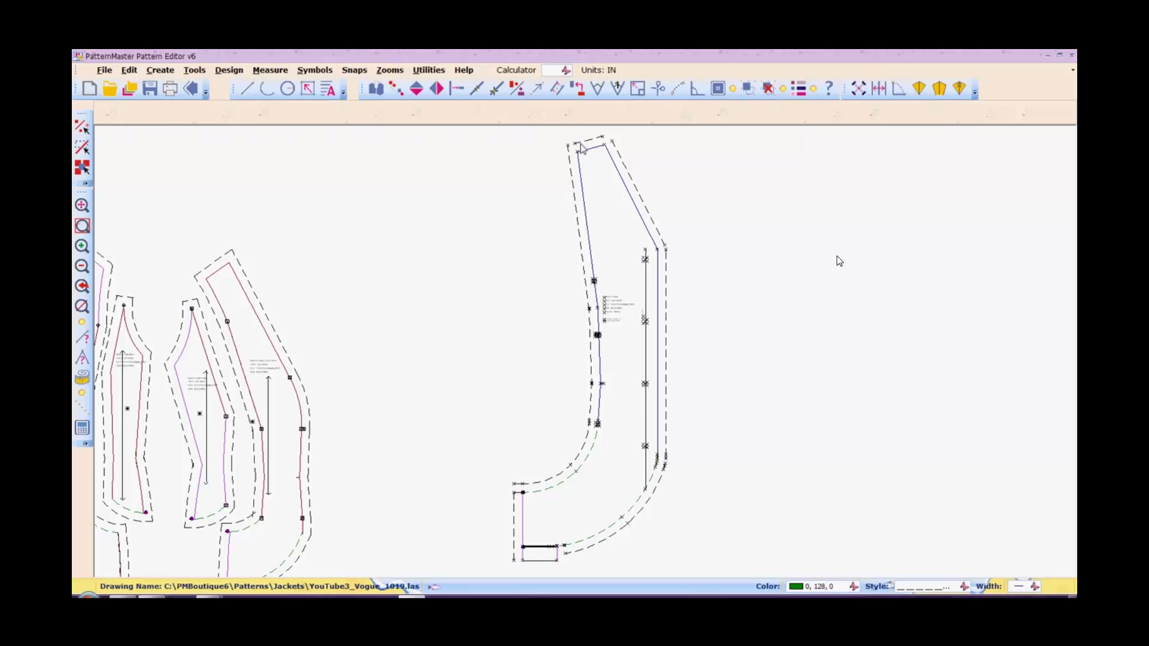
Extend both ends of the short top seam line to the adjoining inner and slanted outer seam lines with Intersect.
right_click(580, 144)
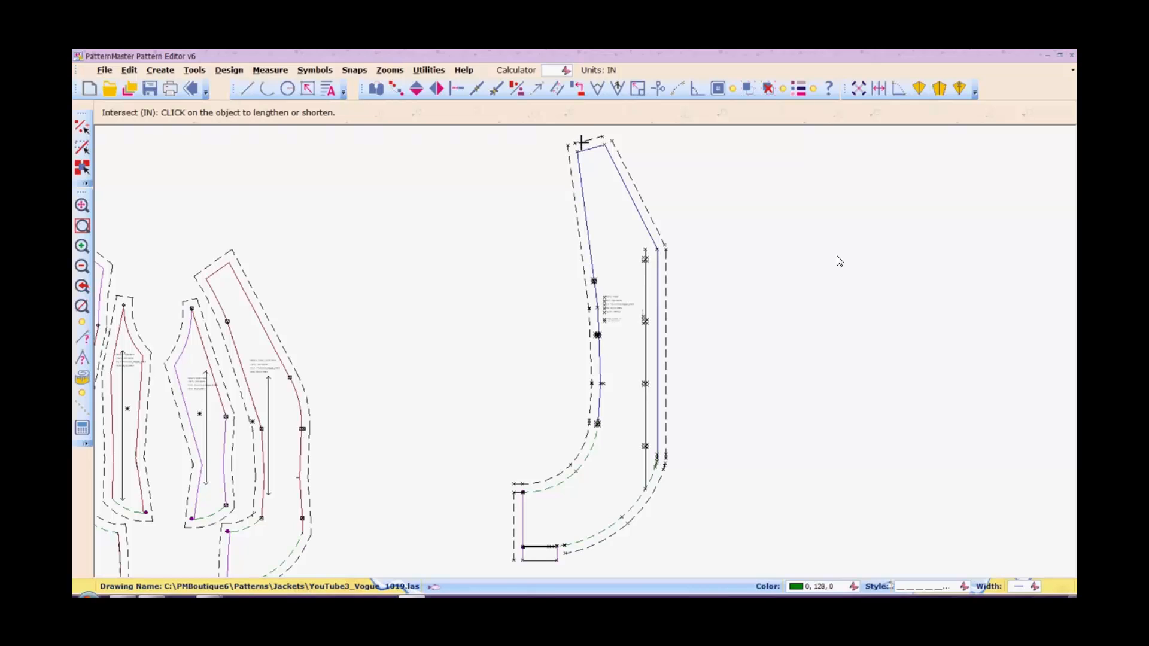
type("zw")
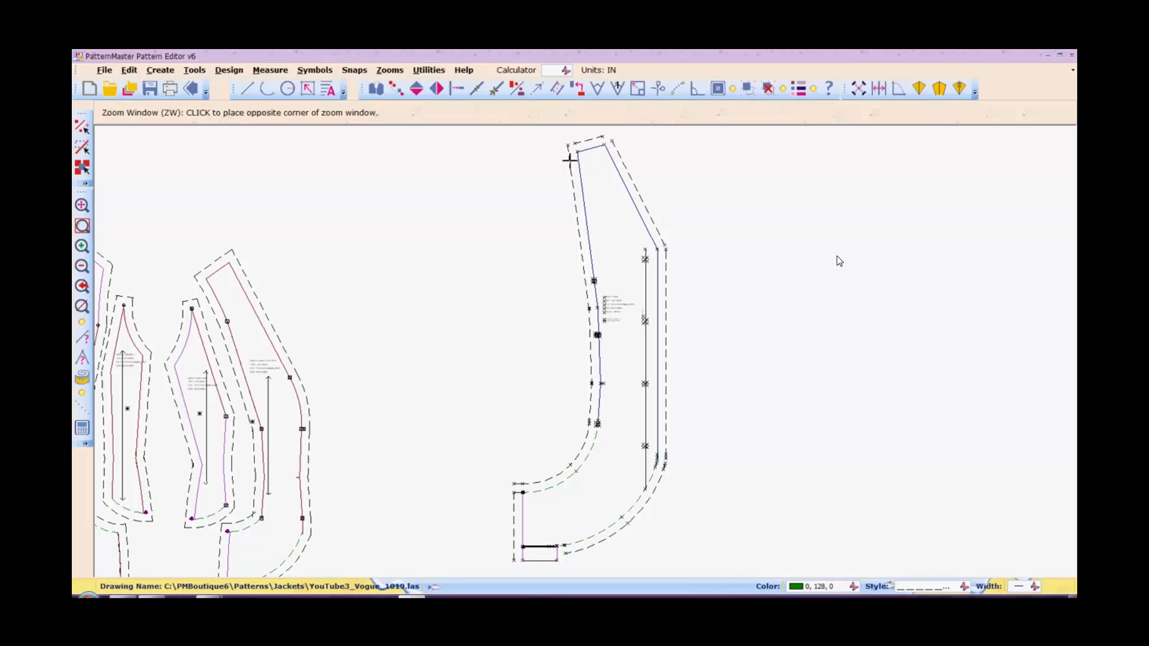
left_click(569, 161)
right_click(570, 160)
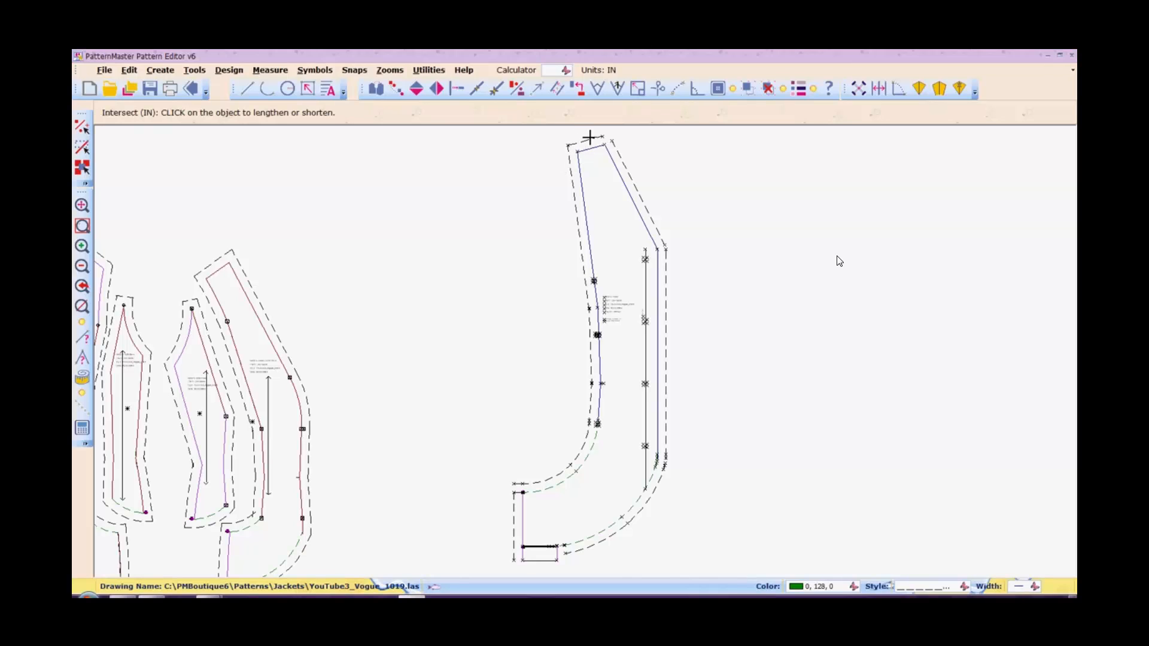
type("zw")
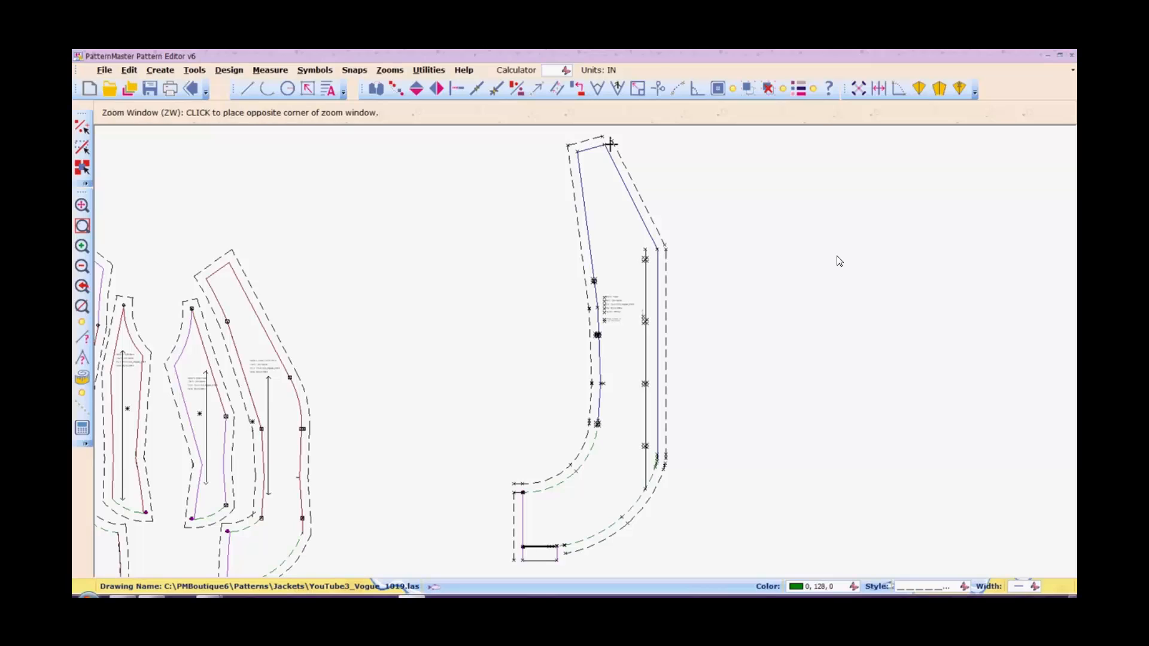
left_click(615, 148)
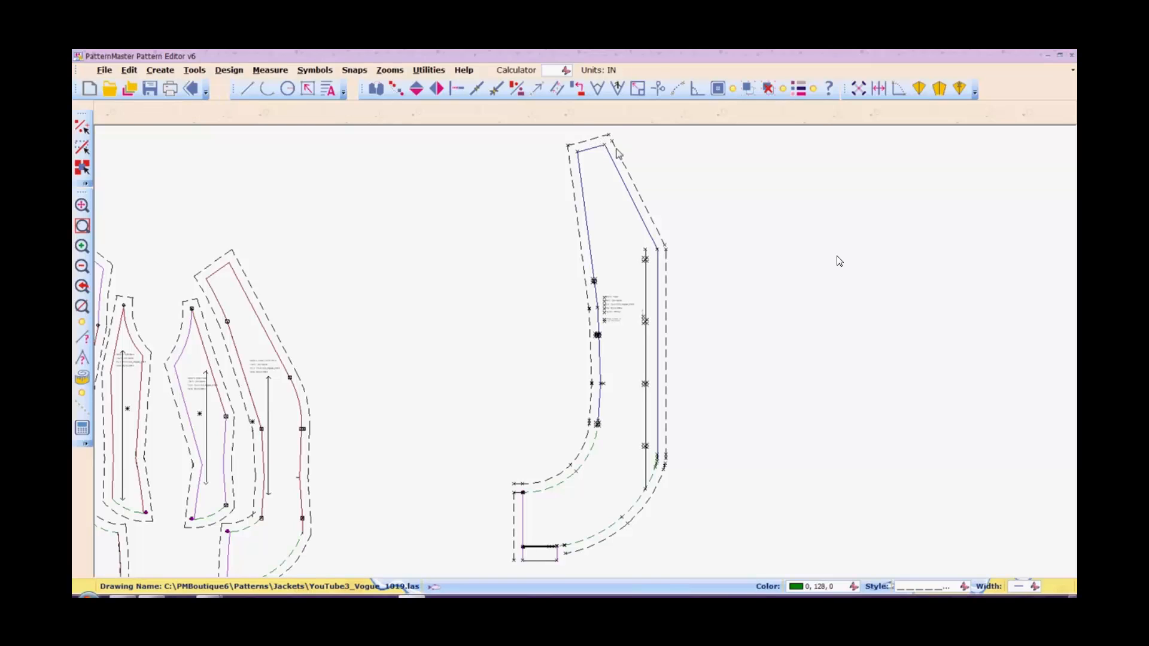
right_click(615, 147)
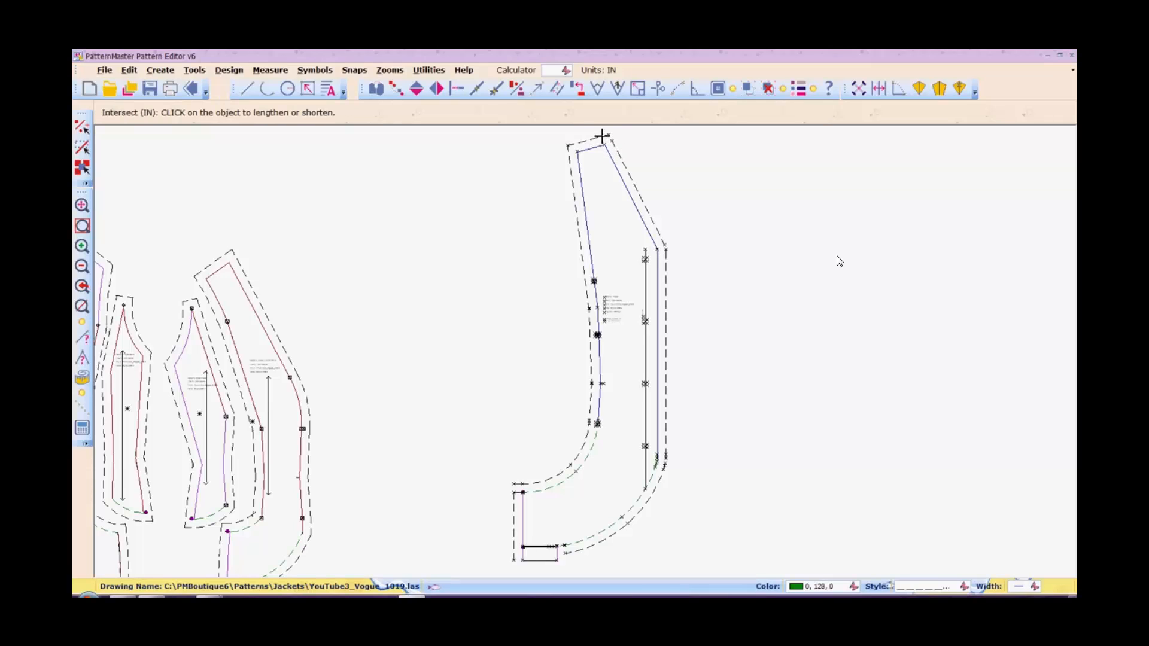
Join the slanted outer seam line to the short top seam line and to the straight outer side's seam line with Intersect.
type("zw")
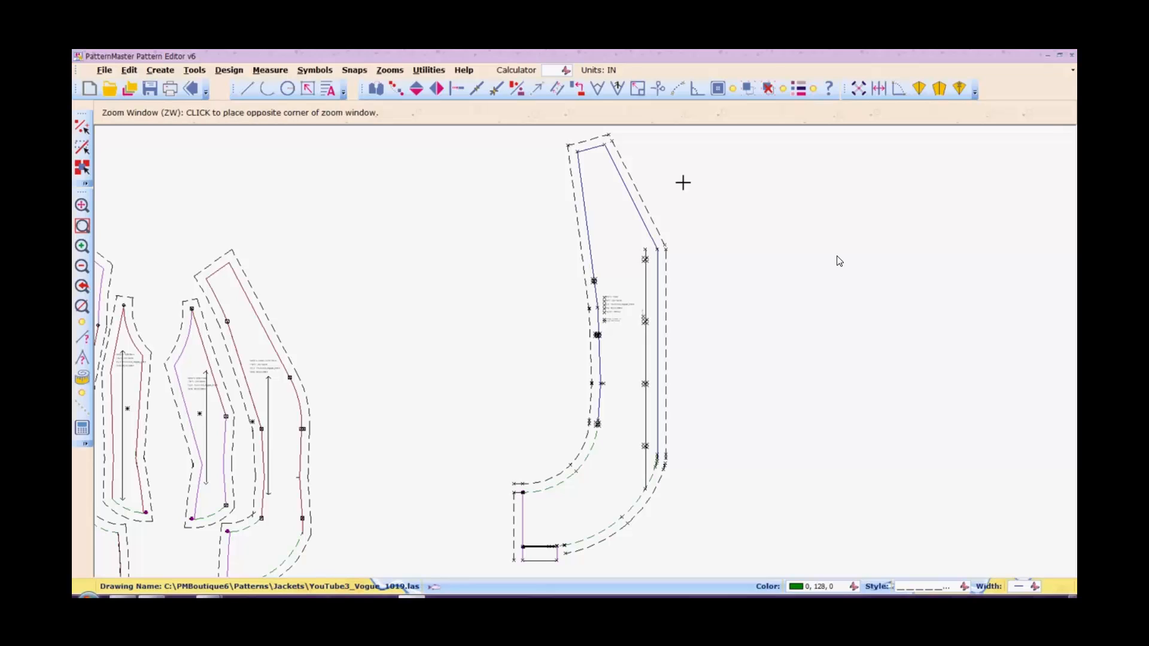
right_click(647, 161)
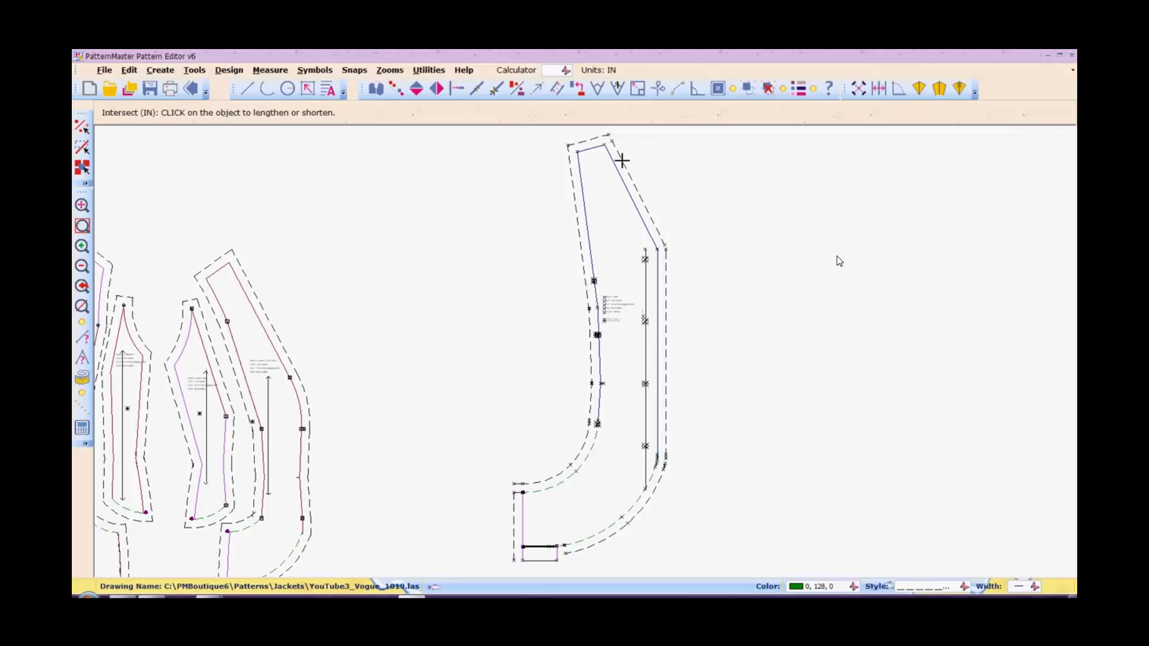
type("zw")
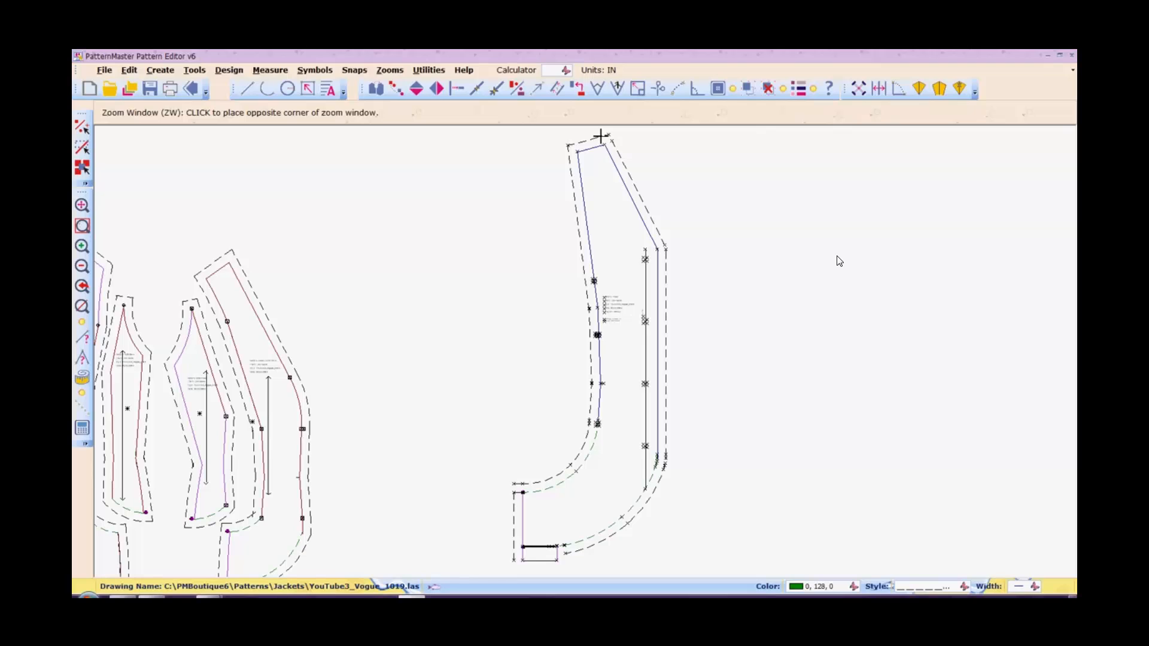
right_click(600, 137)
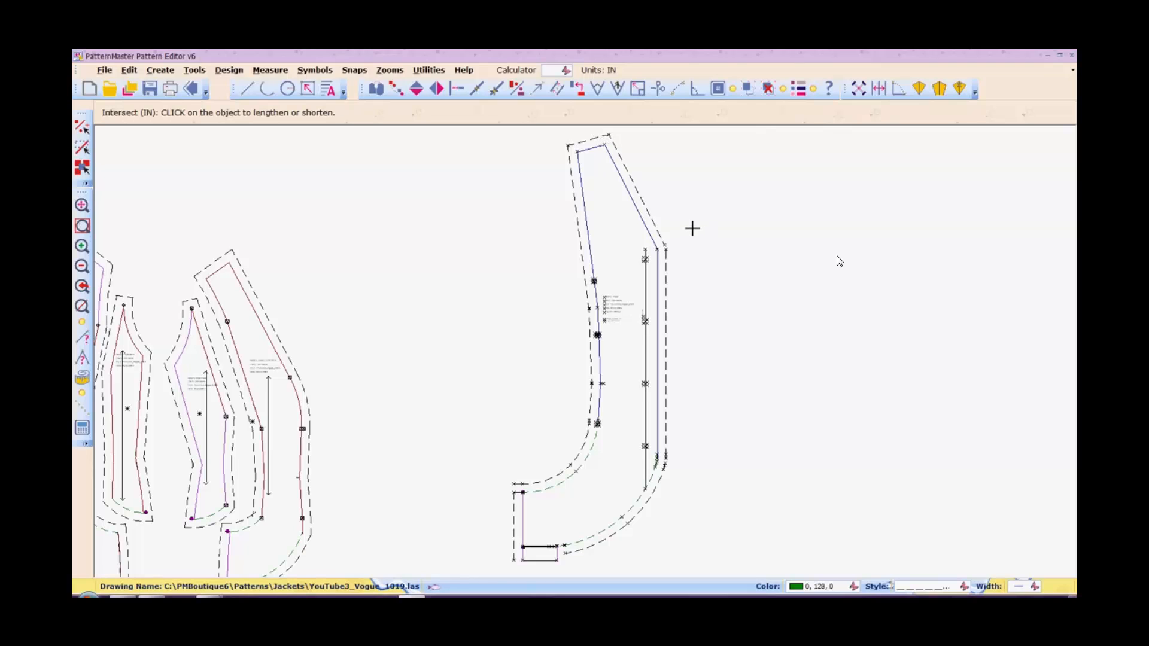
type("zw")
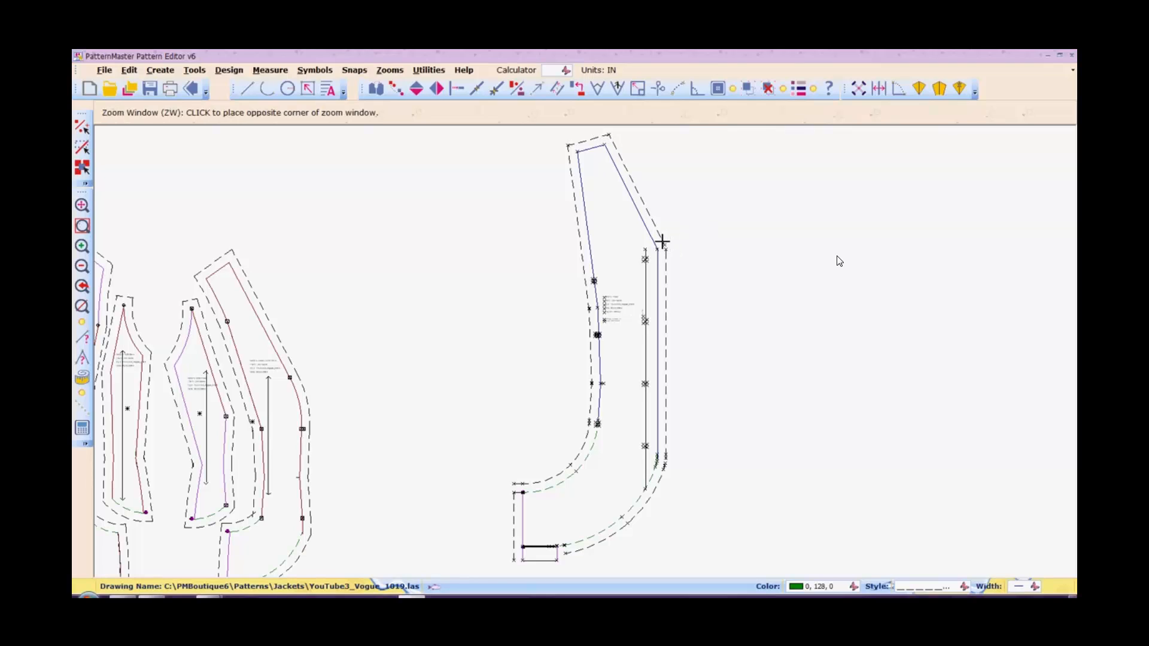
right_click(666, 259)
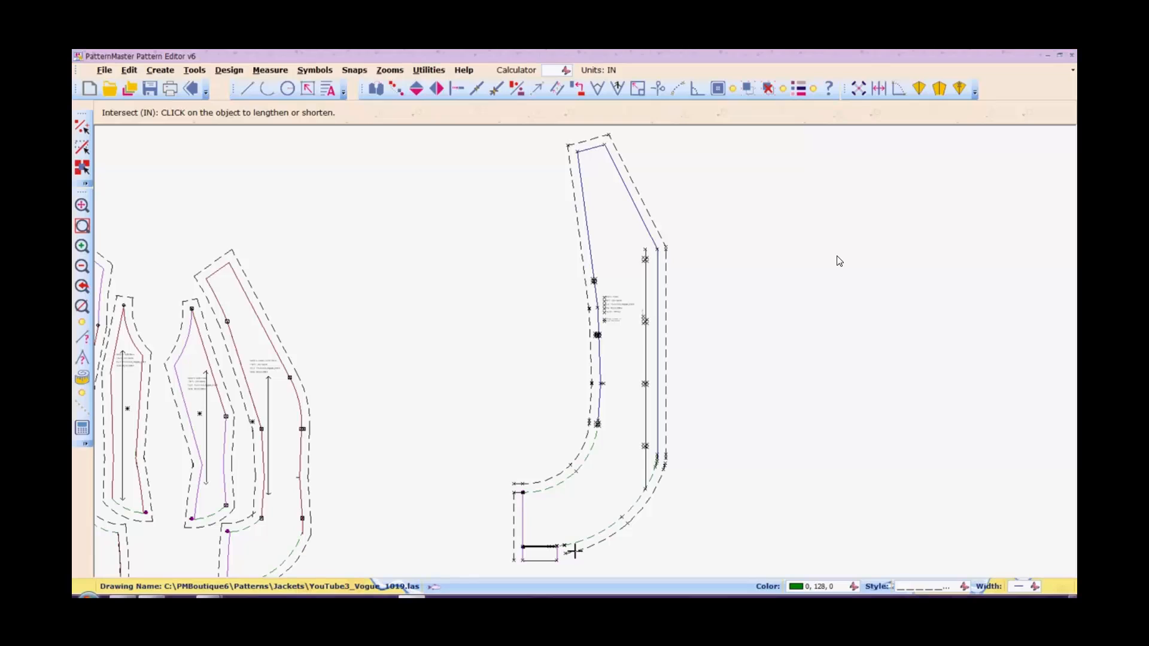
Extend the lower outer curve's seam line to the short vertical side of the bottom extension with Intersect.
key("z")
key("w")
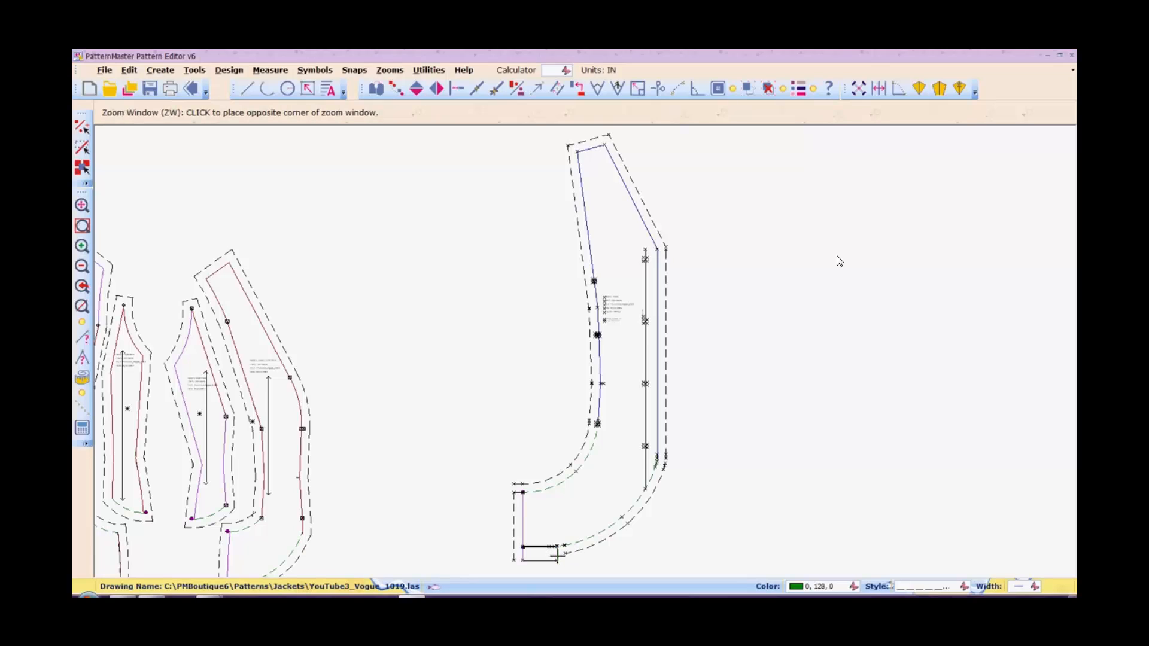
left_click(557, 556)
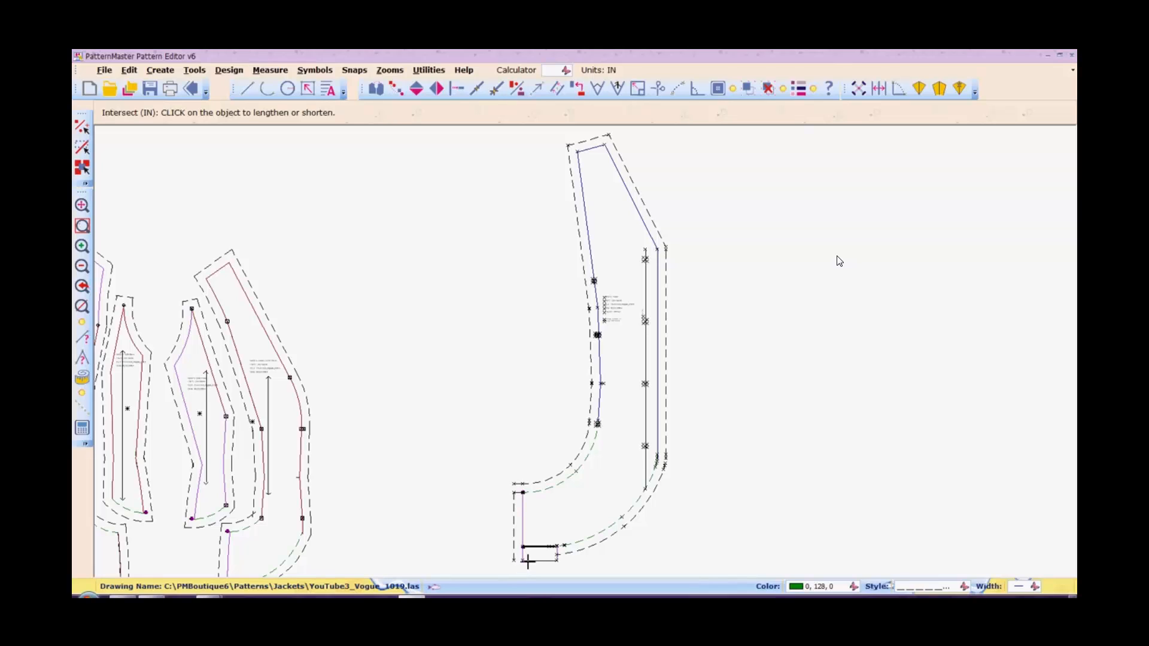
Try to extend the extension's bottom line out to the short vertical end's seam line with Intersect.
key("z")
key("w")
left_click(528, 561)
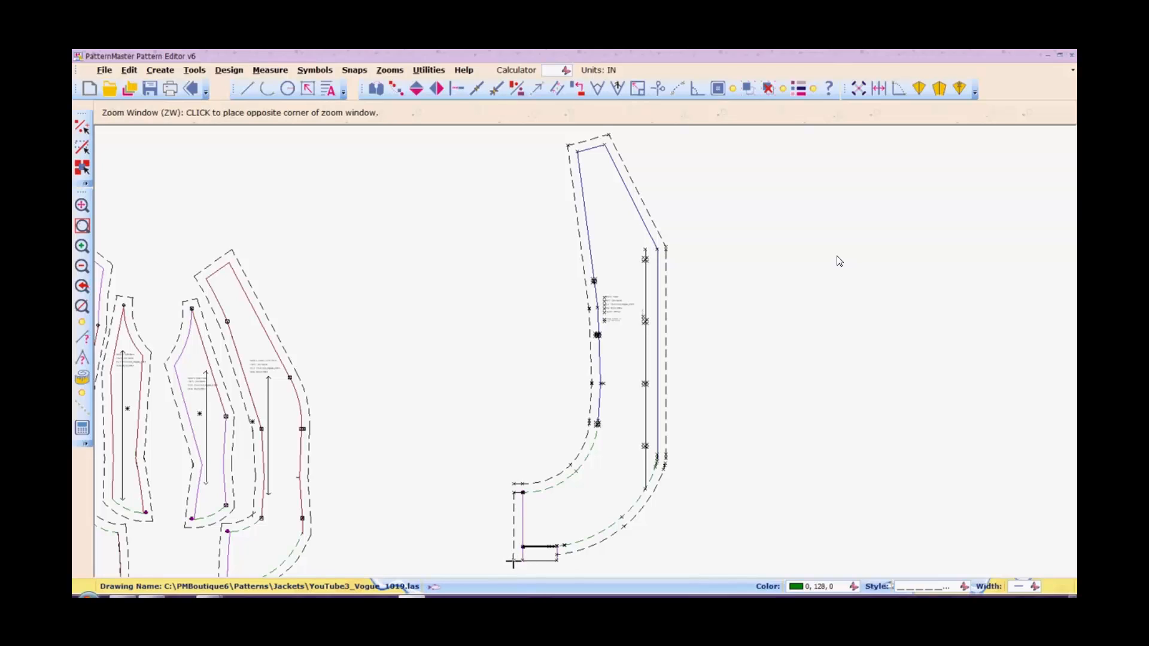
key("Escape")
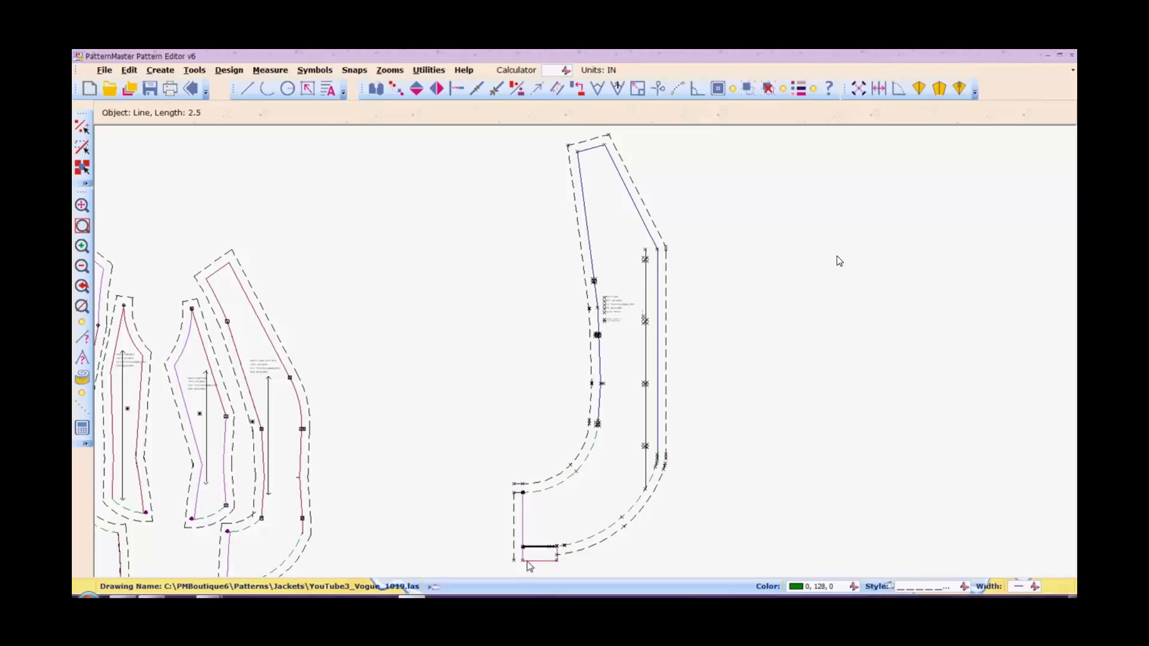
key("i")
key("n")
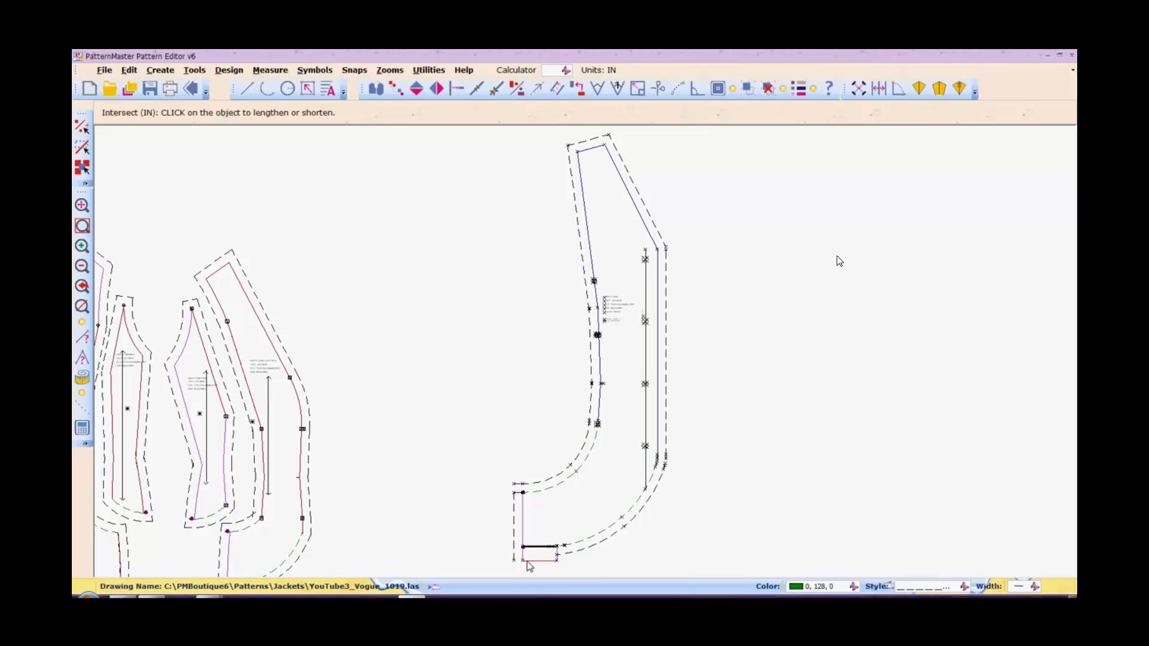
key("z")
key("w")
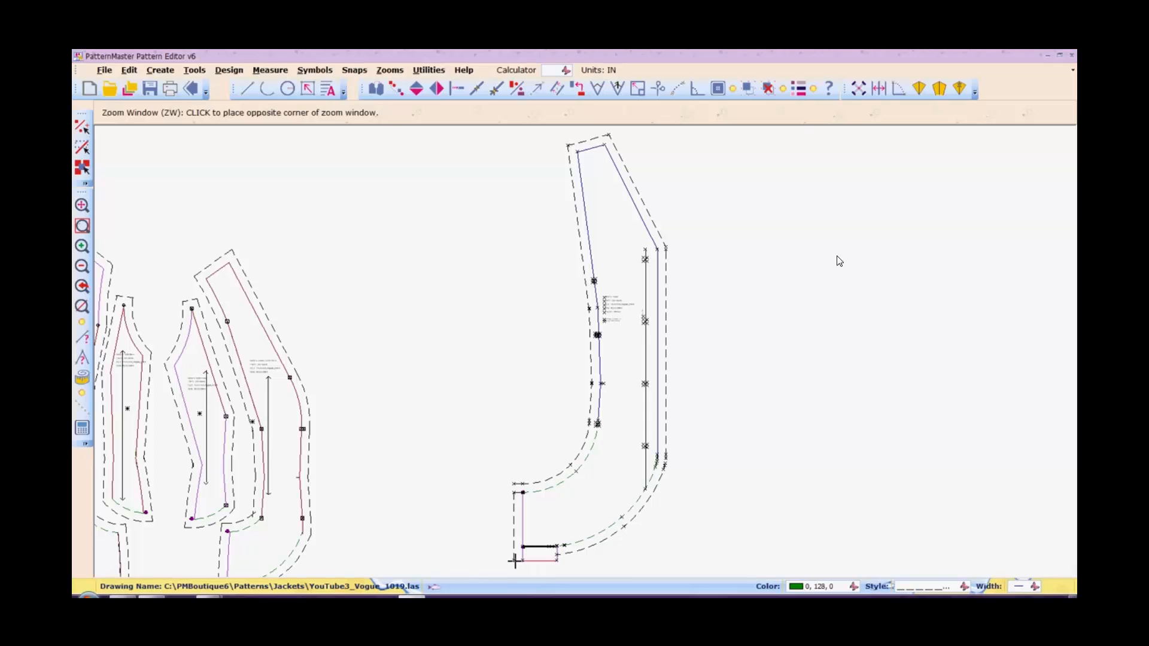
left_click(513, 560)
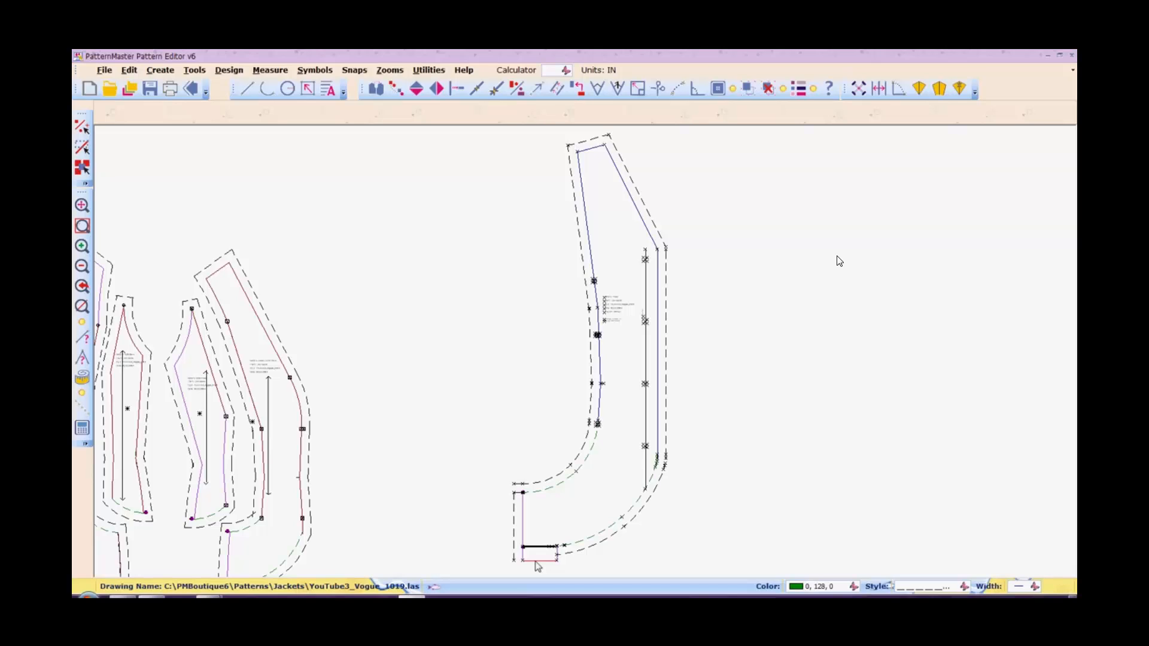
Extend the extension's bottom line to the lower end of the neighbouring vertical seam line with Intersect.
key("w")
left_click(500, 541)
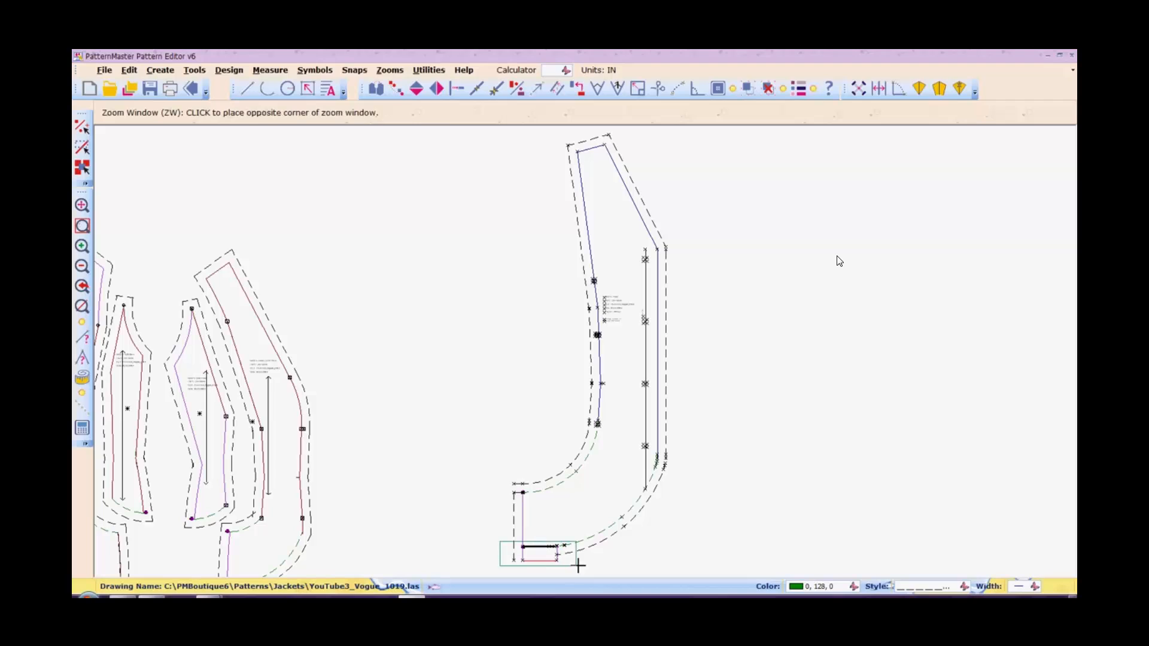
left_click(584, 577)
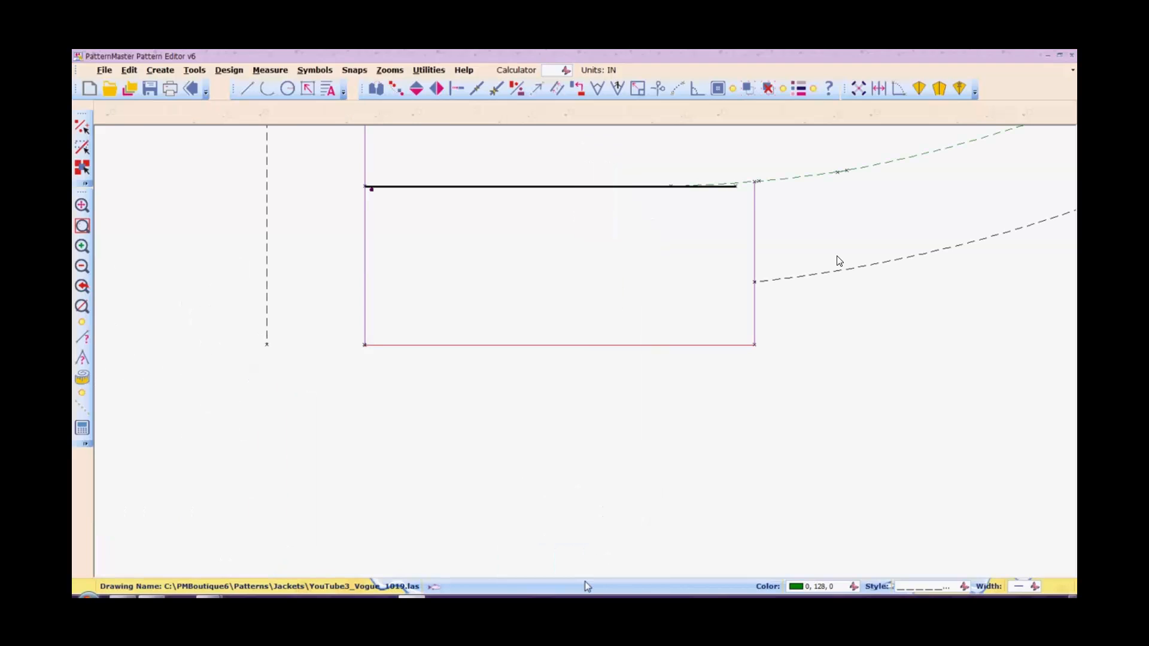
key("i")
key("n")
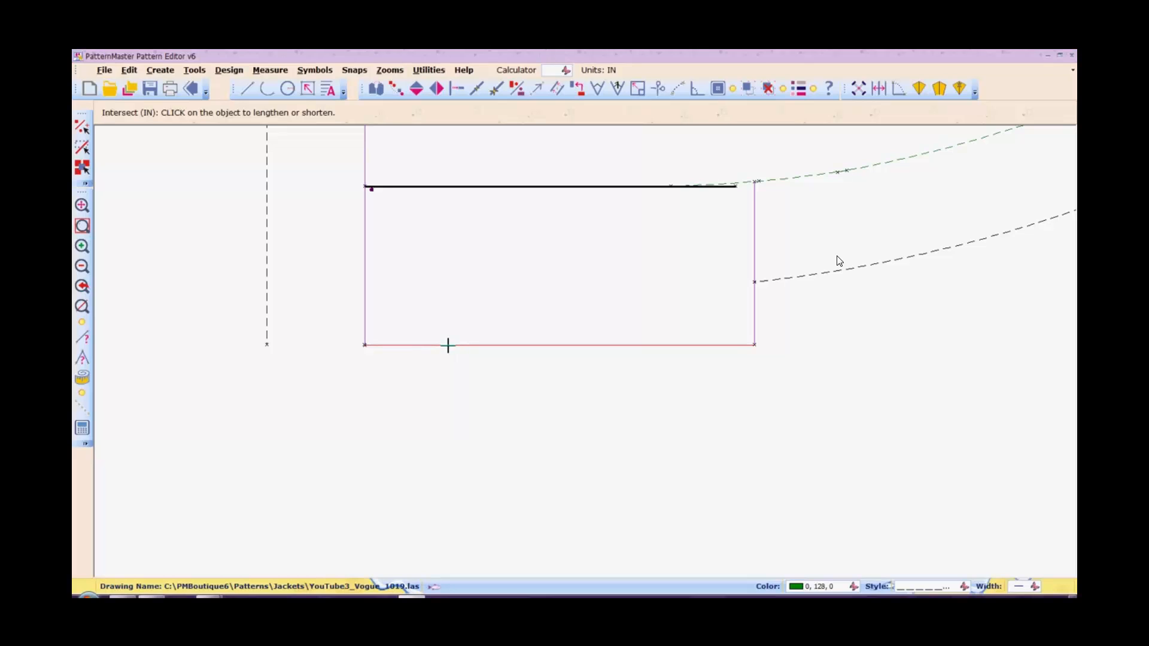
left_click(448, 345)
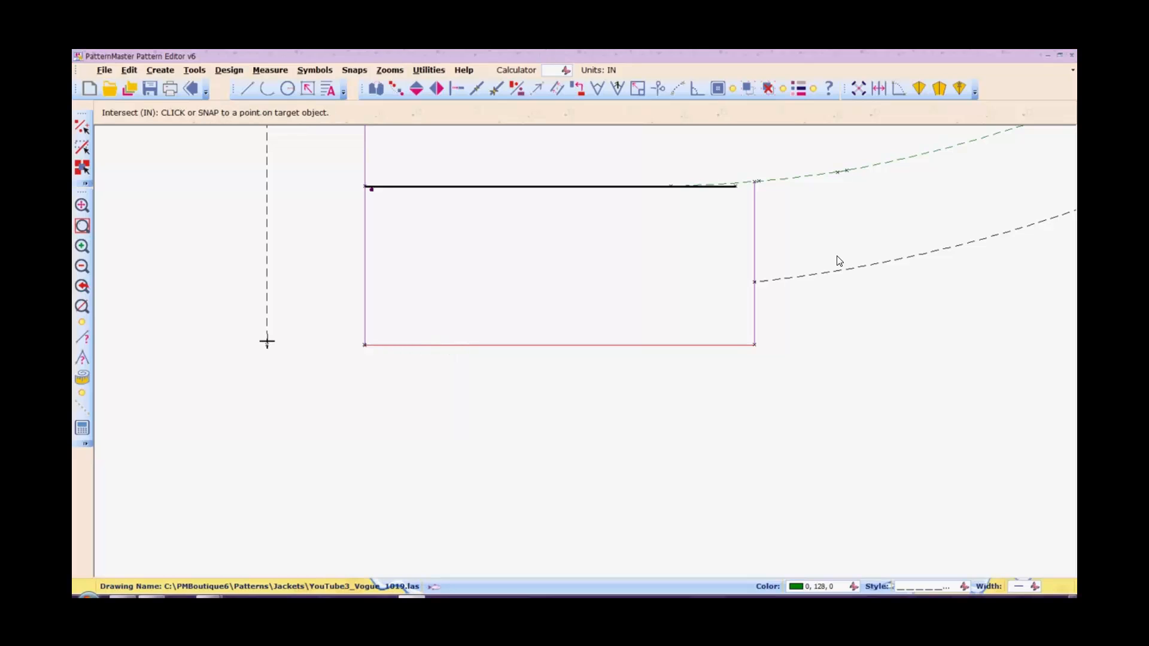
left_click(267, 341)
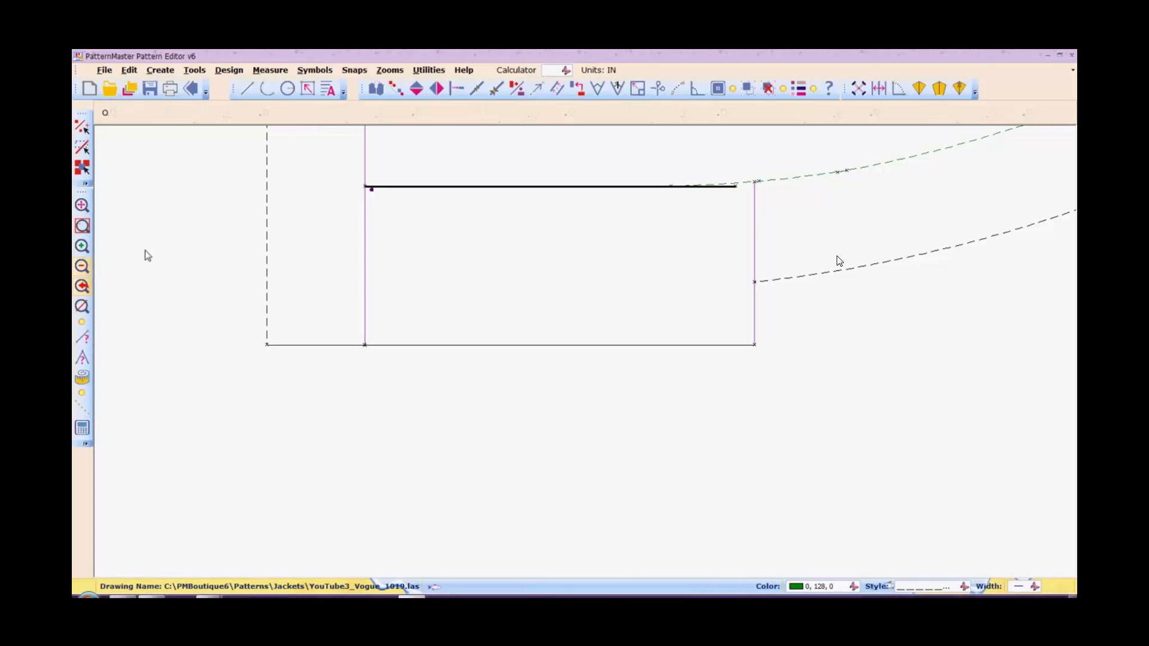
Shorten the thick horizontal line above the extension to where it meets the lower outer curve with Intersect.
left_click(82, 266)
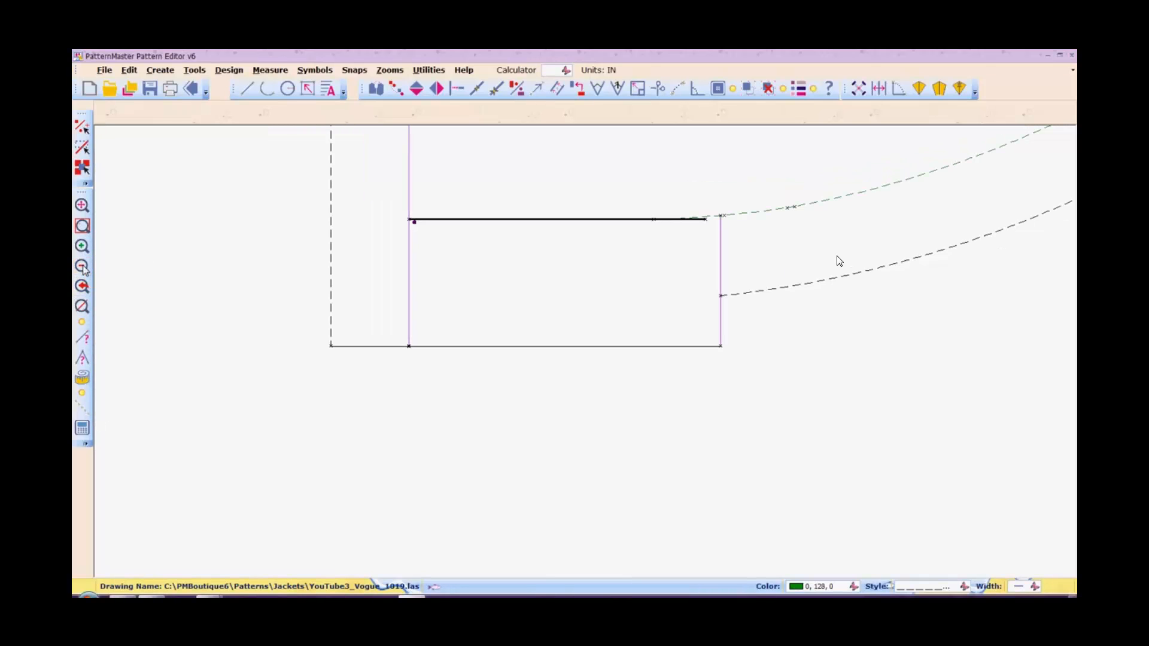
left_click(82, 266)
left_click(82, 266)
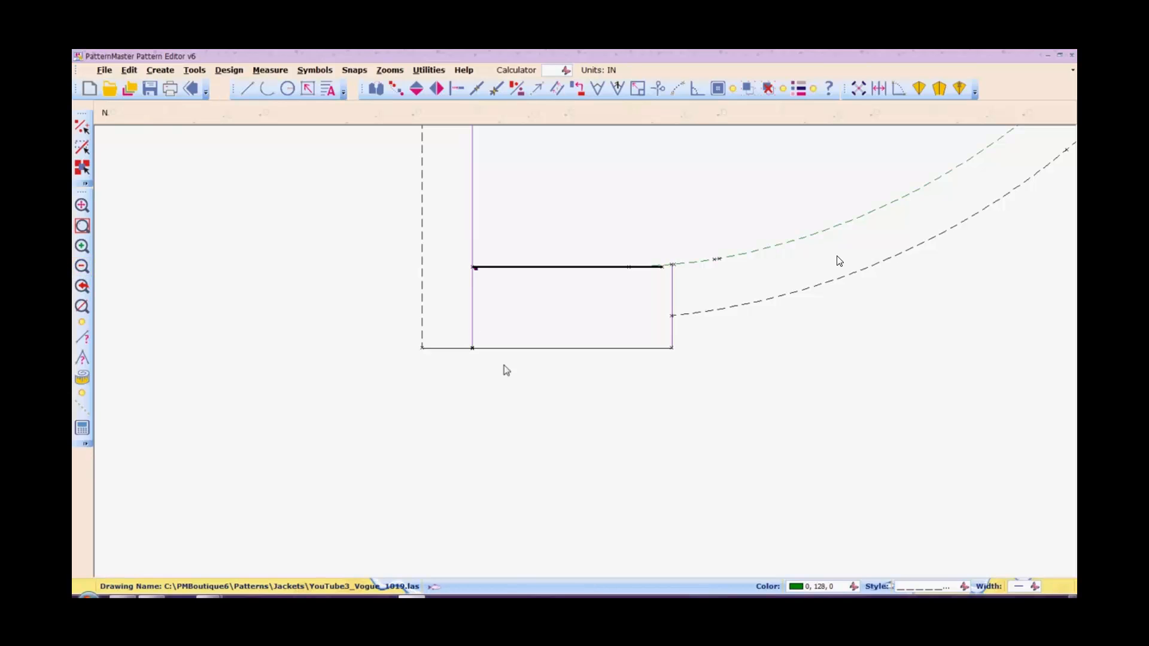
left_click(586, 268)
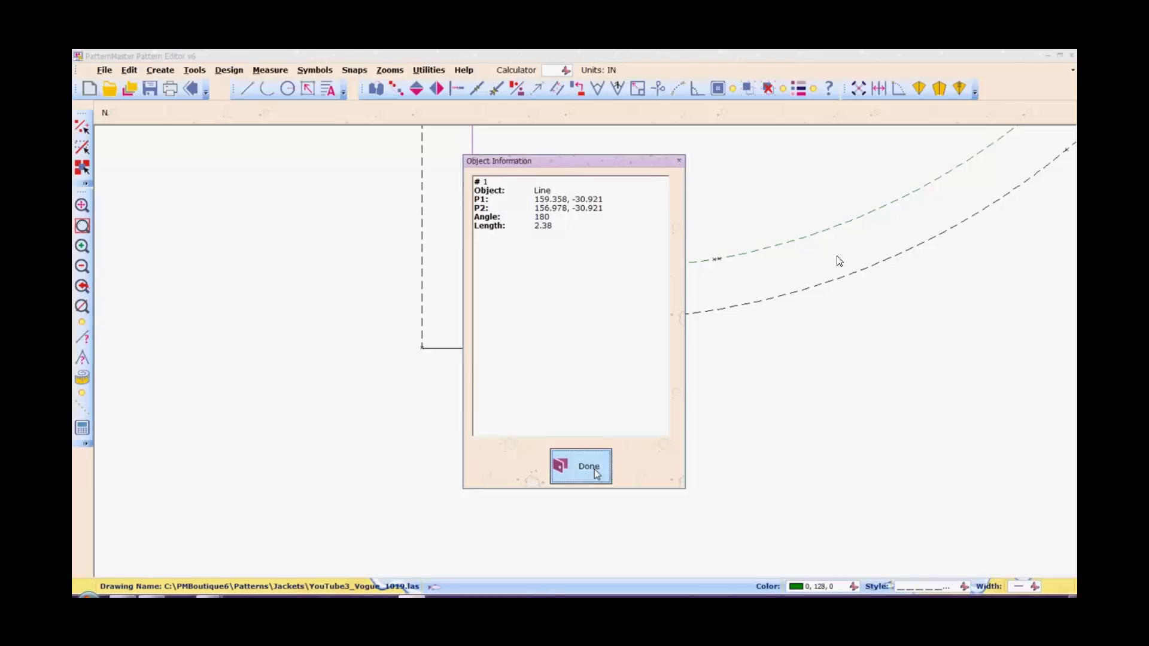
left_click(680, 162)
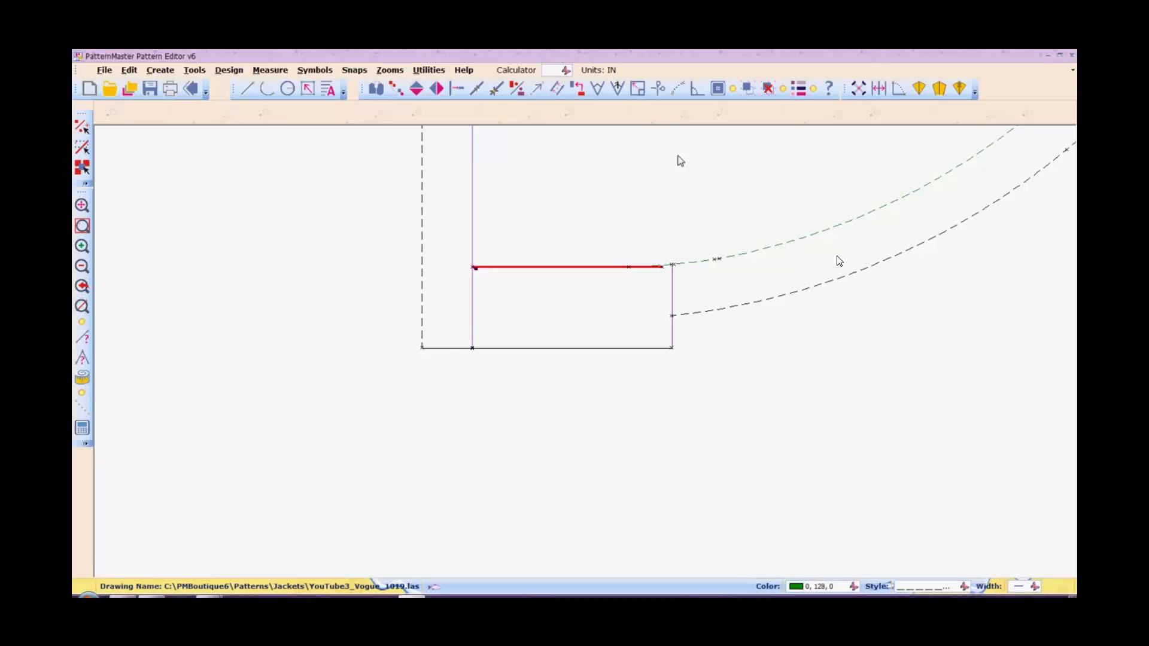
key("n")
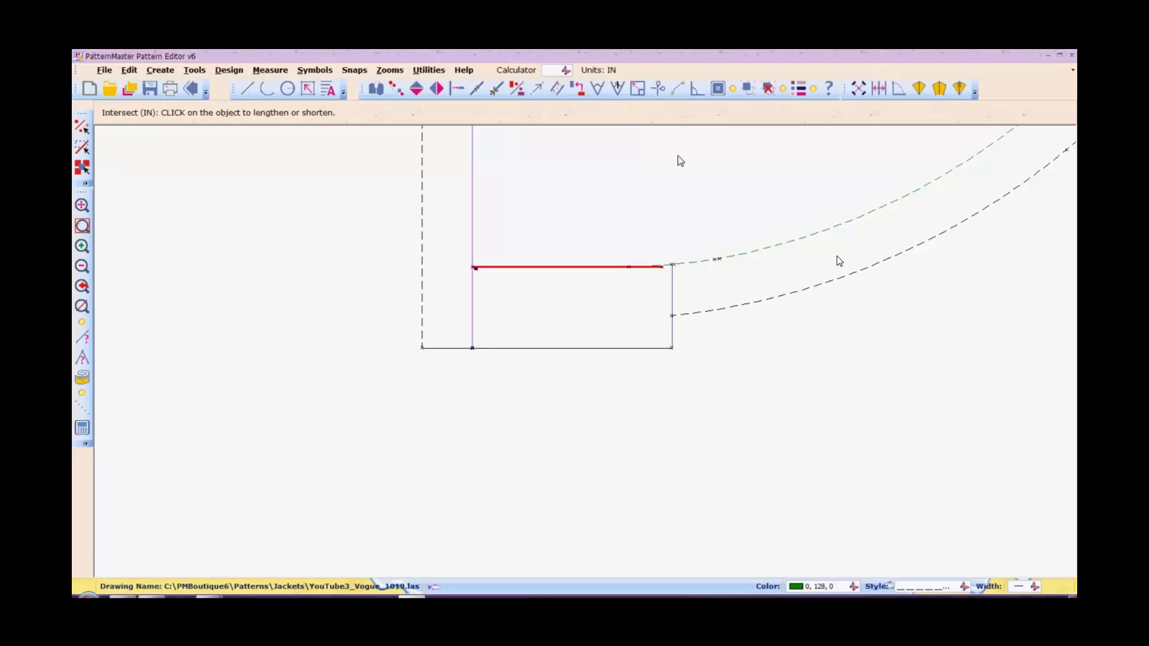
left_click(622, 267)
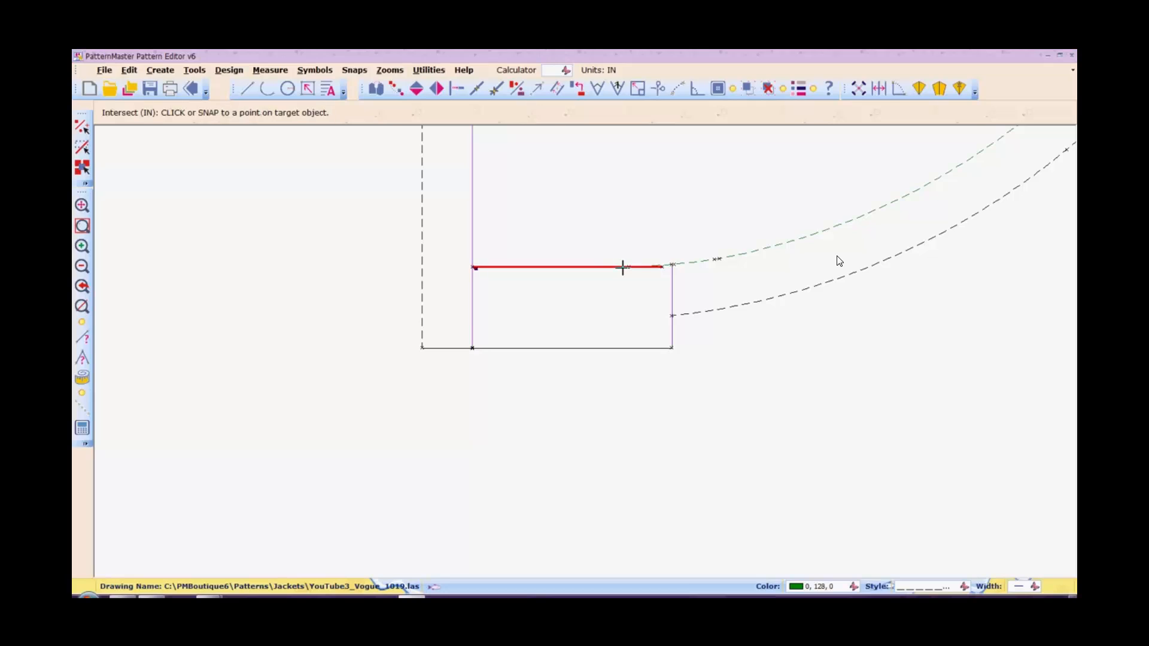
left_click(676, 264)
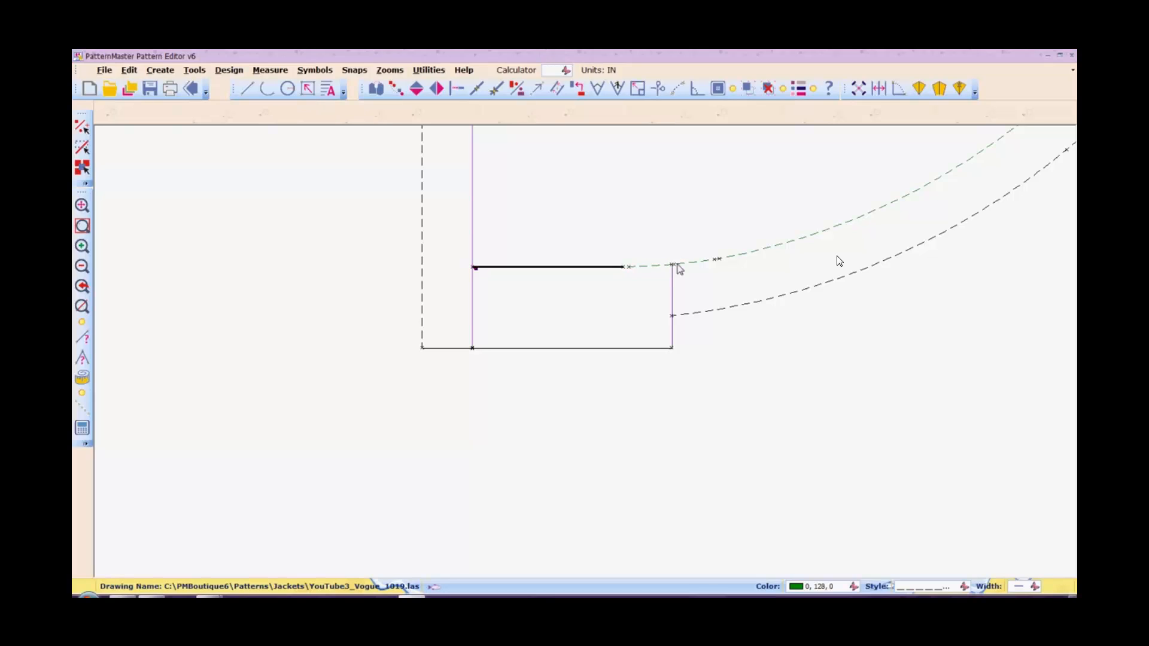
Extend the short end's vertical seam line up to the horizontal seam line at the lower inner curve with Intersect.
key("o")
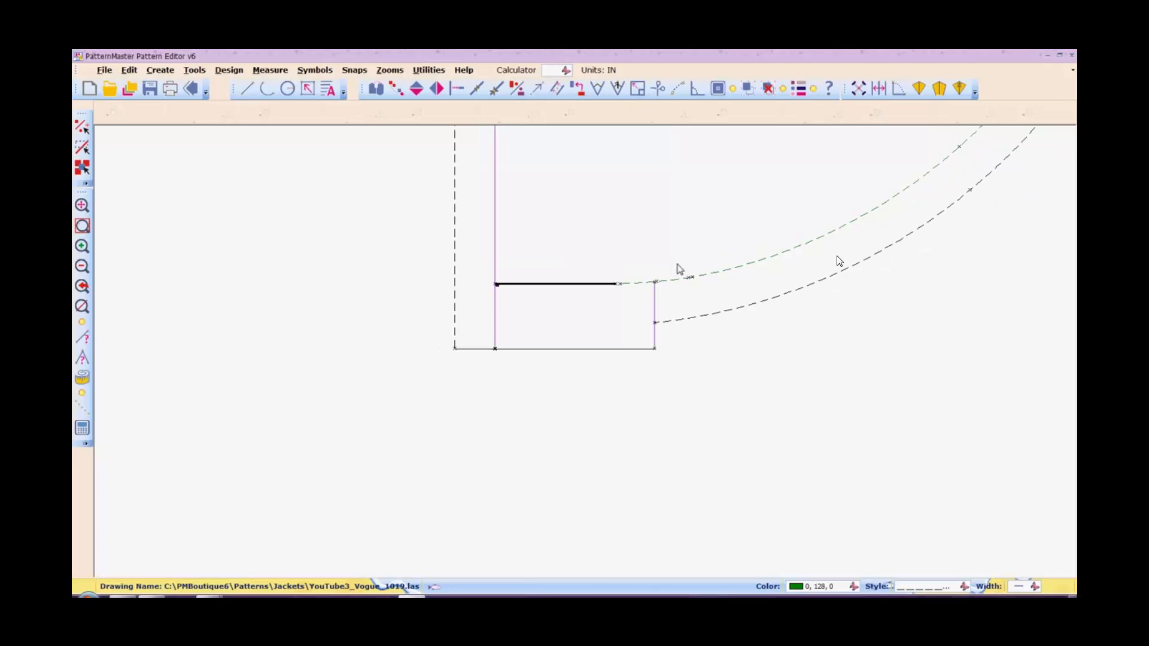
key("o")
key("o")
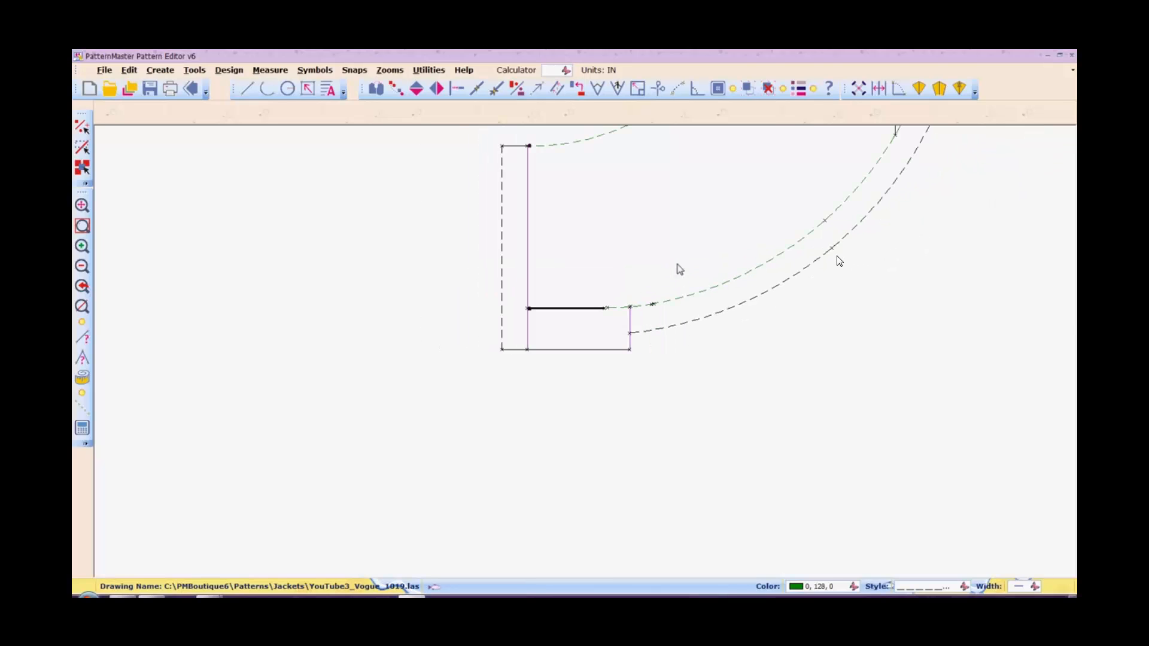
key("o")
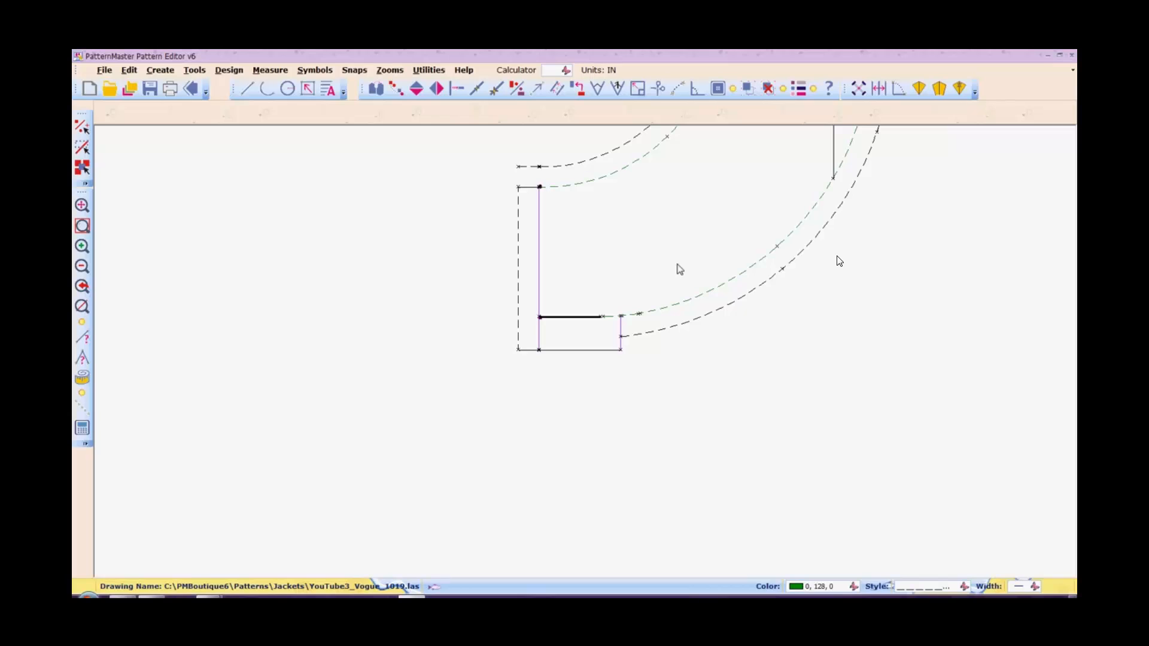
key("i")
key("n")
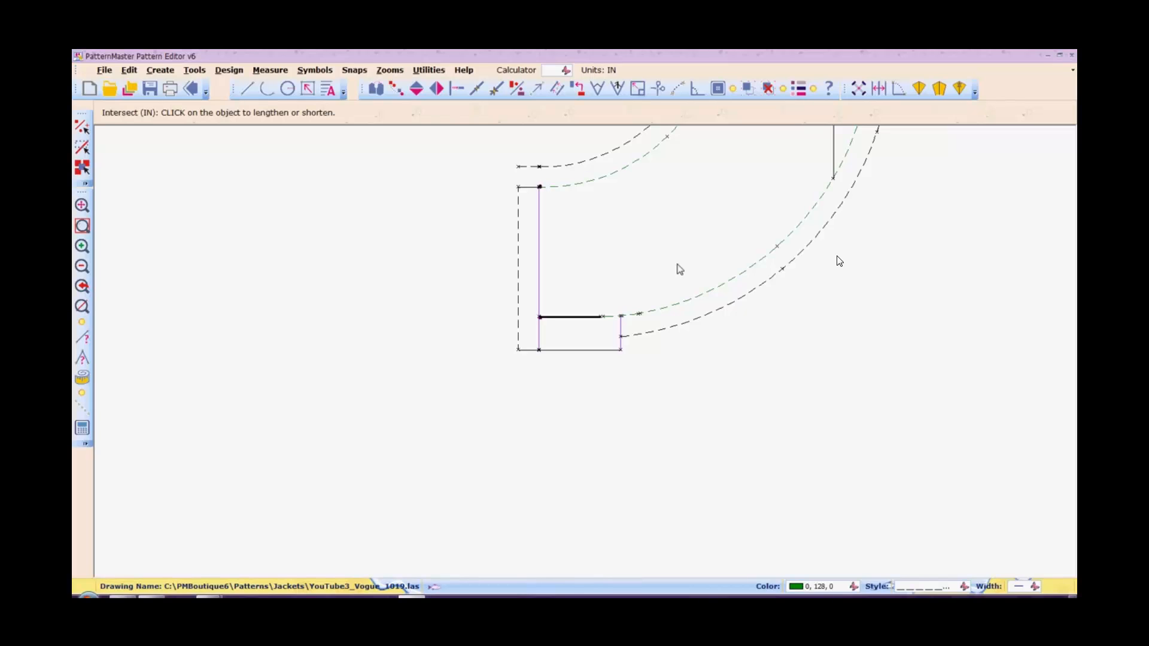
left_click(516, 224)
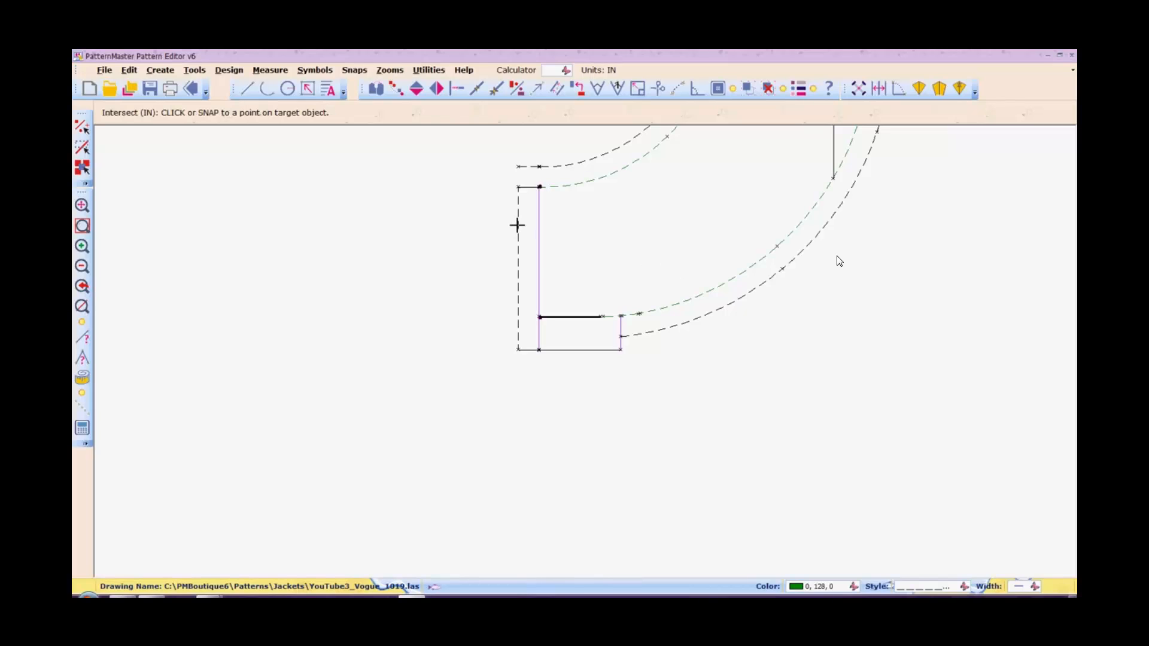
left_click(517, 166)
Group all objects of the last front piece into one symbol and move it beside the completed front pieces.
scroll(518, 166, "down", 3)
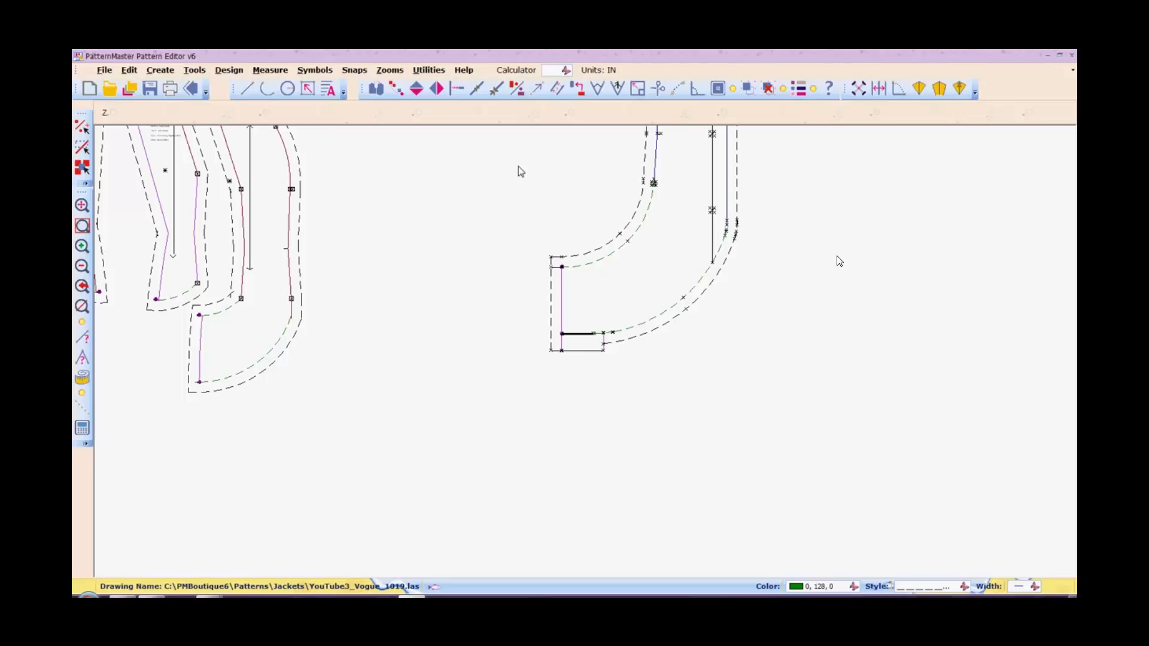
scroll(518, 166, "down", 3)
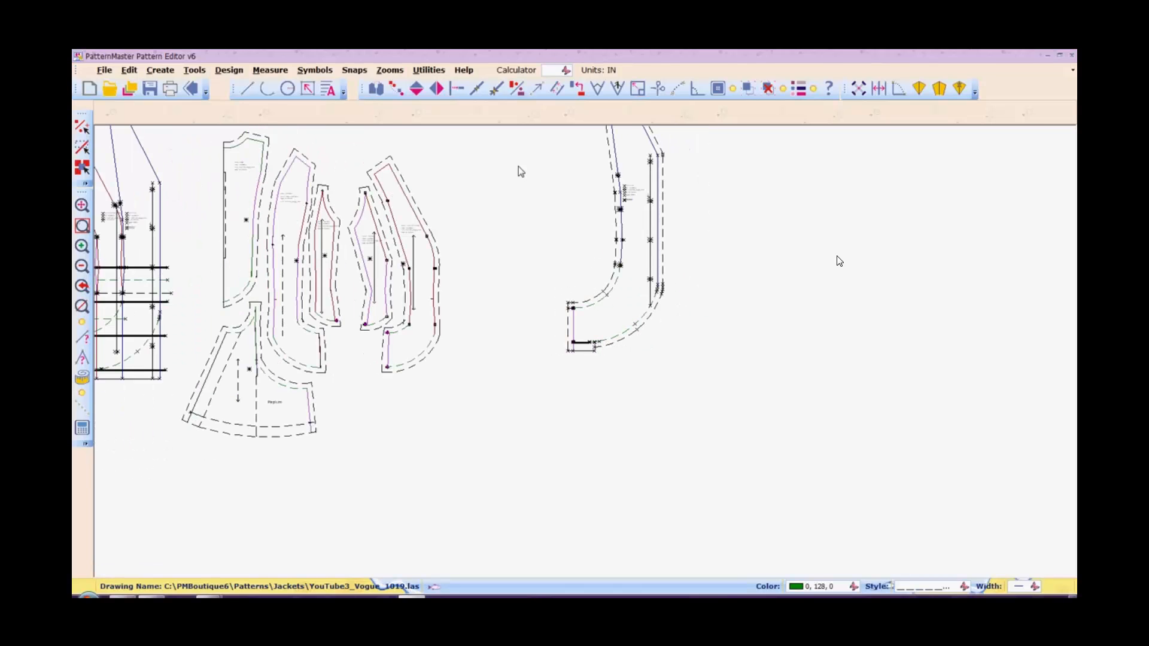
scroll(518, 166, "down", 1)
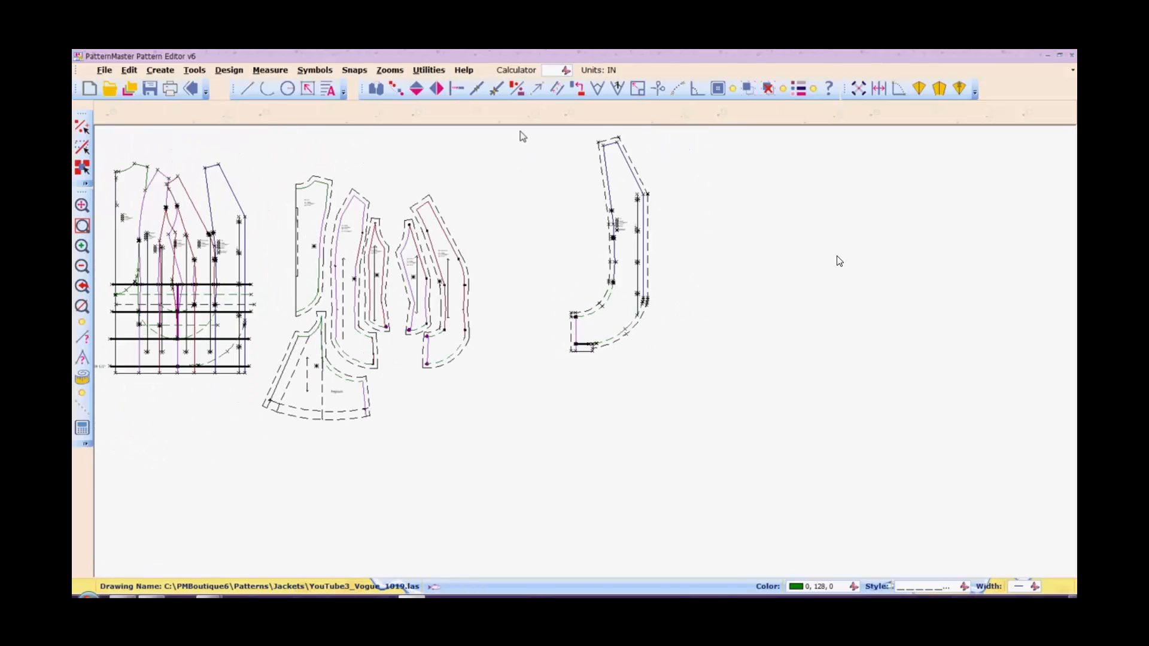
left_click_drag(519, 127, 663, 398)
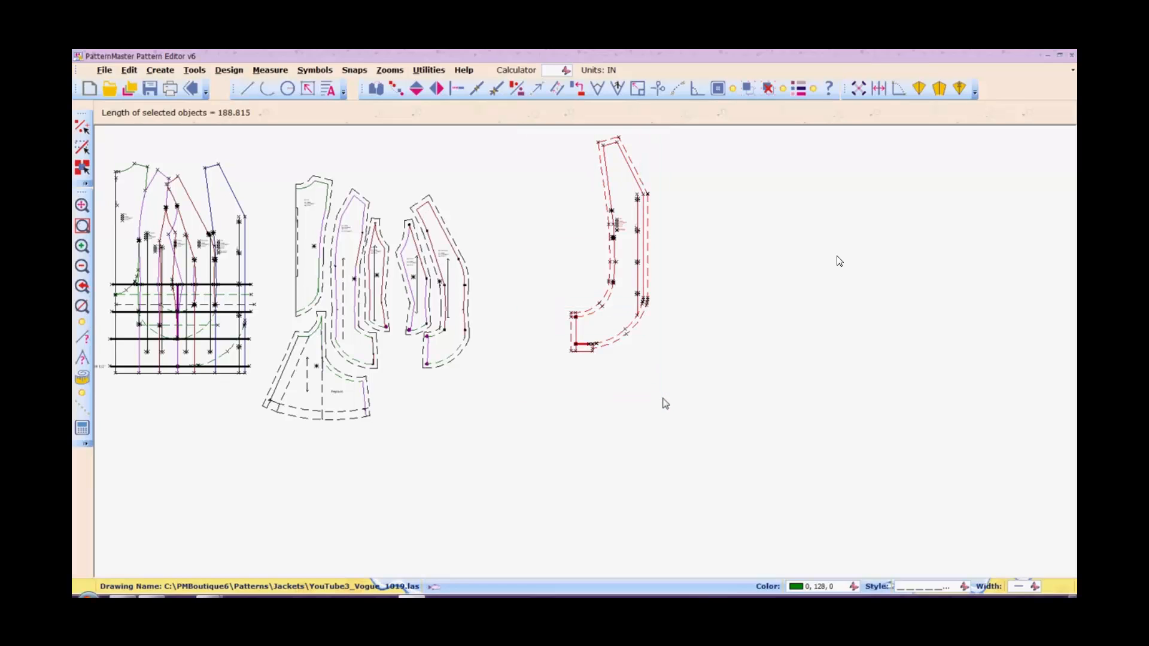
left_click(754, 91)
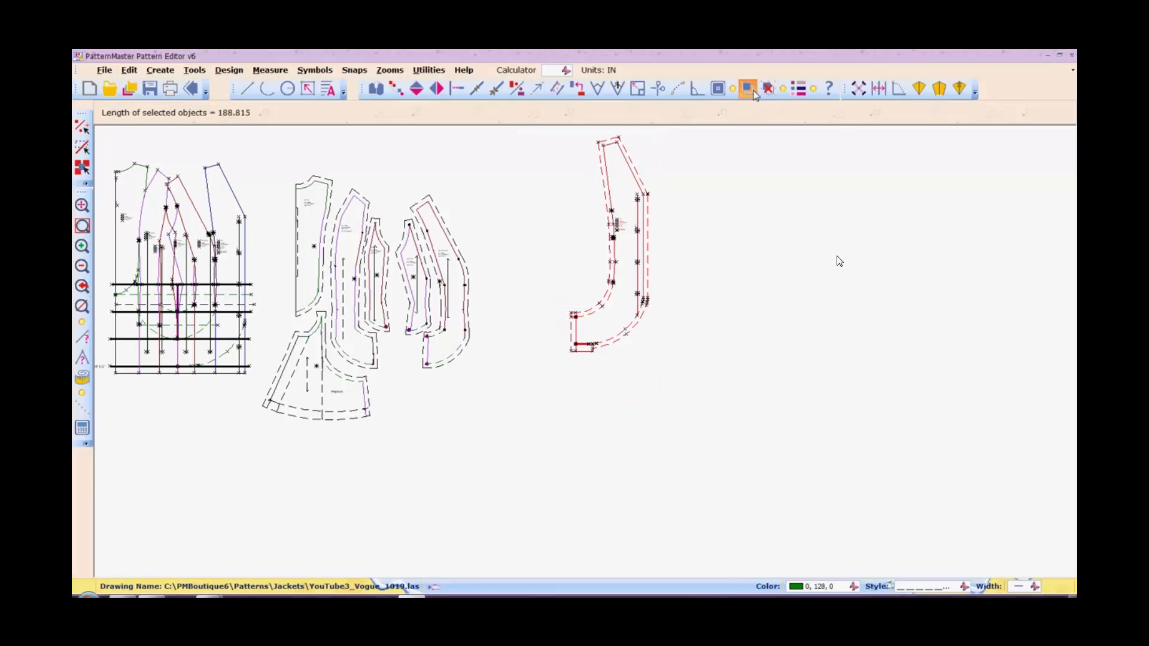
left_click(633, 263)
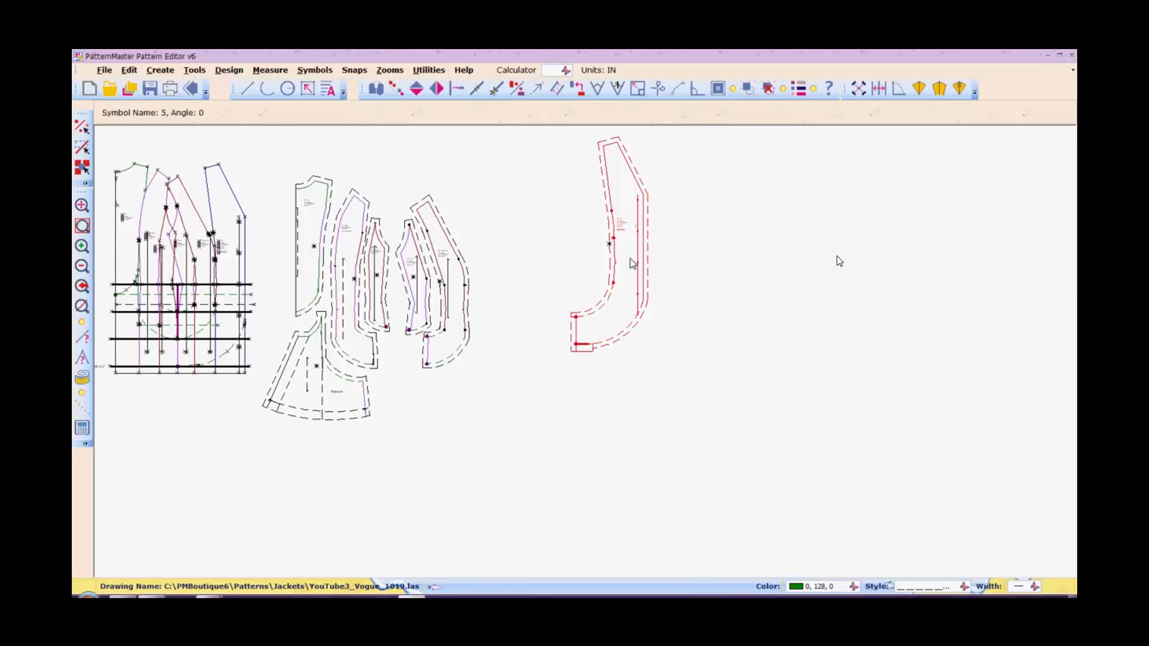
left_click_drag(633, 263, 500, 323)
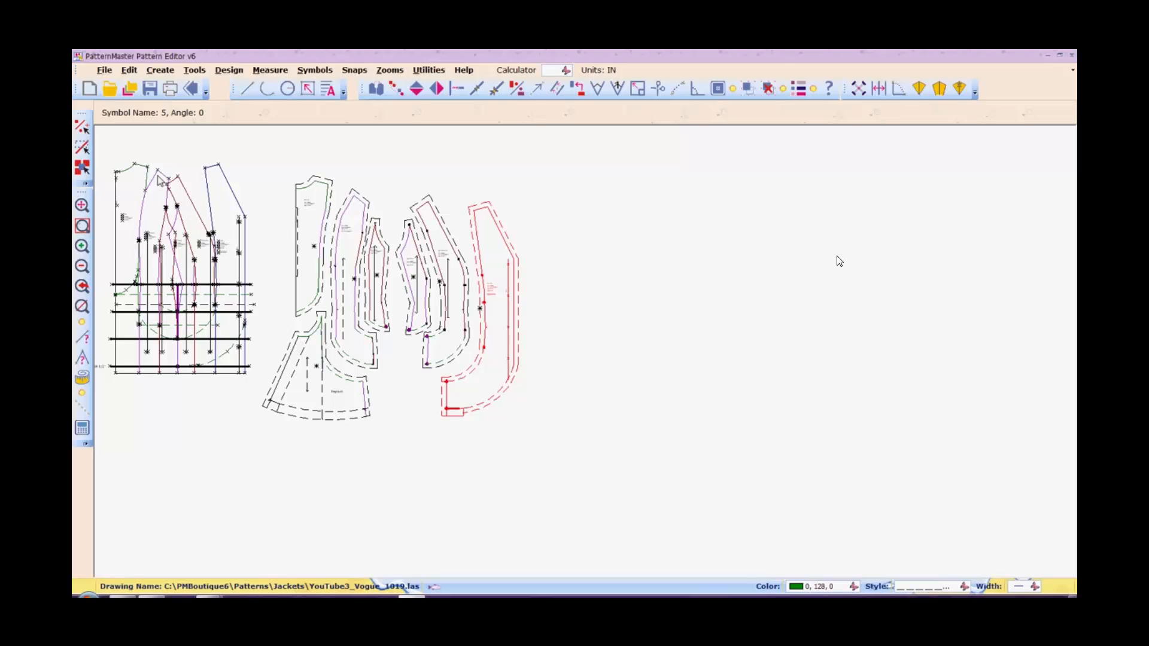
Save the drawing with all finished pattern pieces under its existing file name.
left_click(150, 90)
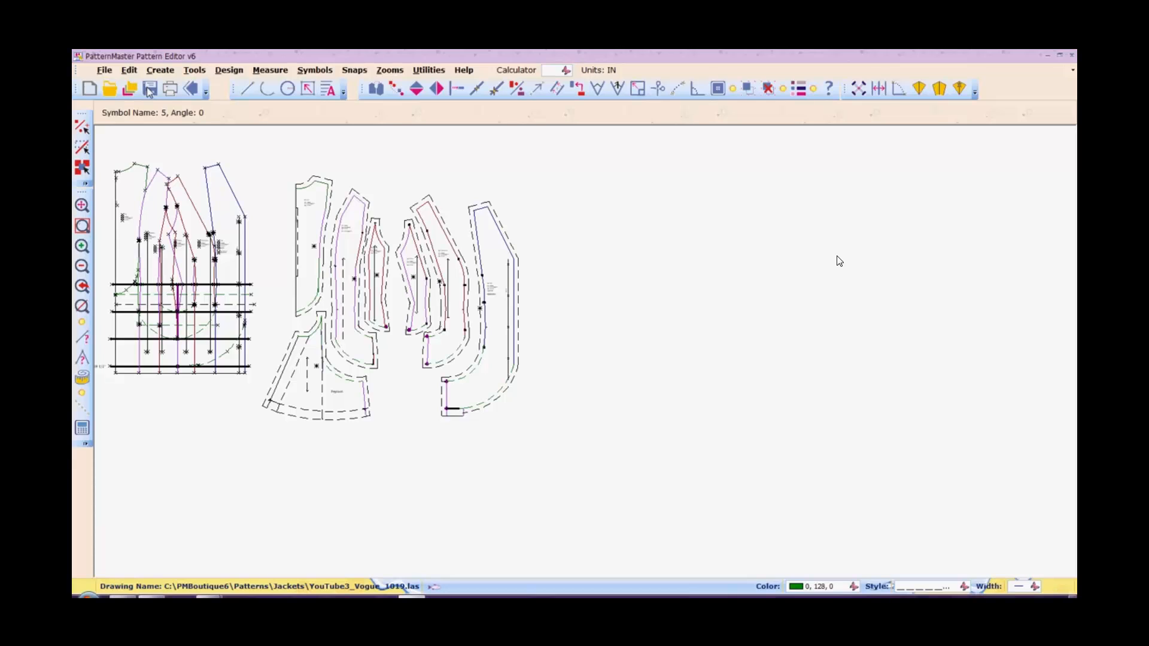
type("z")
key("Return")
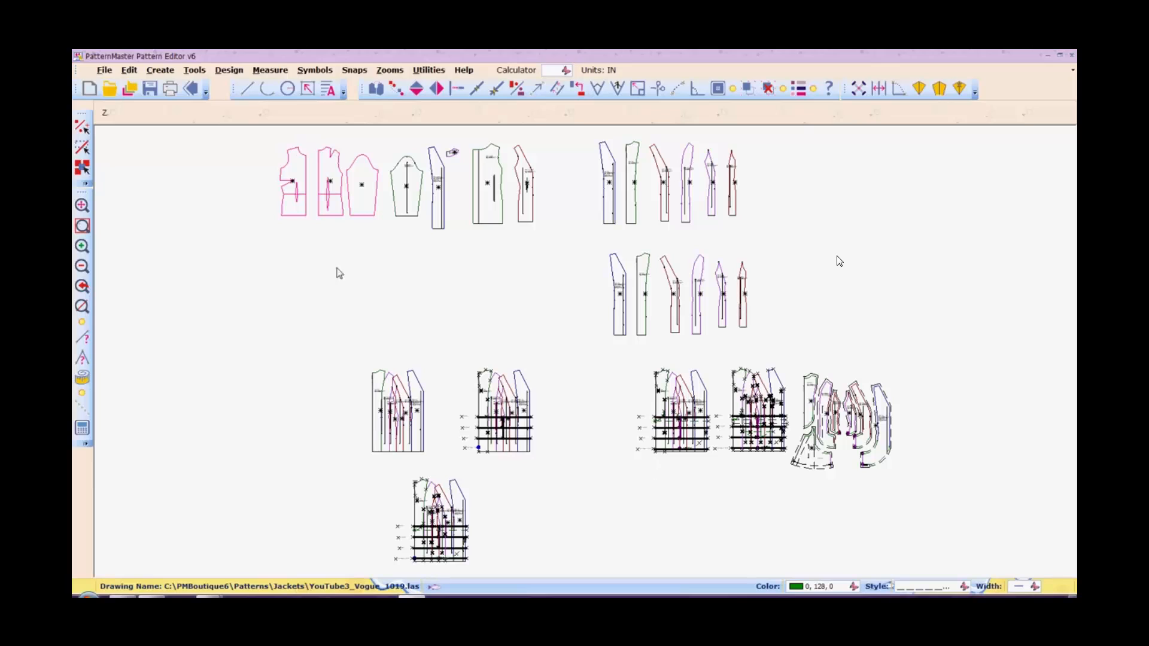
left_click(153, 96)
Delete all the earlier drafts and working copies, keeping only the finished jacket pieces with seam allowances, and fit those in view.
left_click_drag(228, 136, 791, 575)
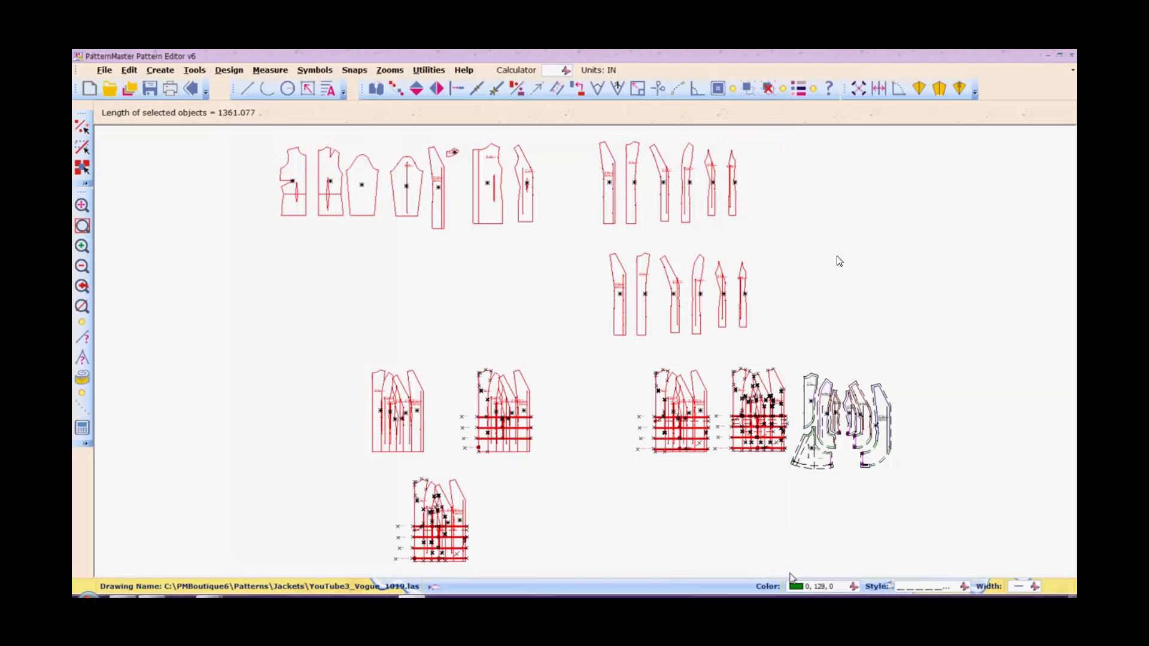
key("Delete")
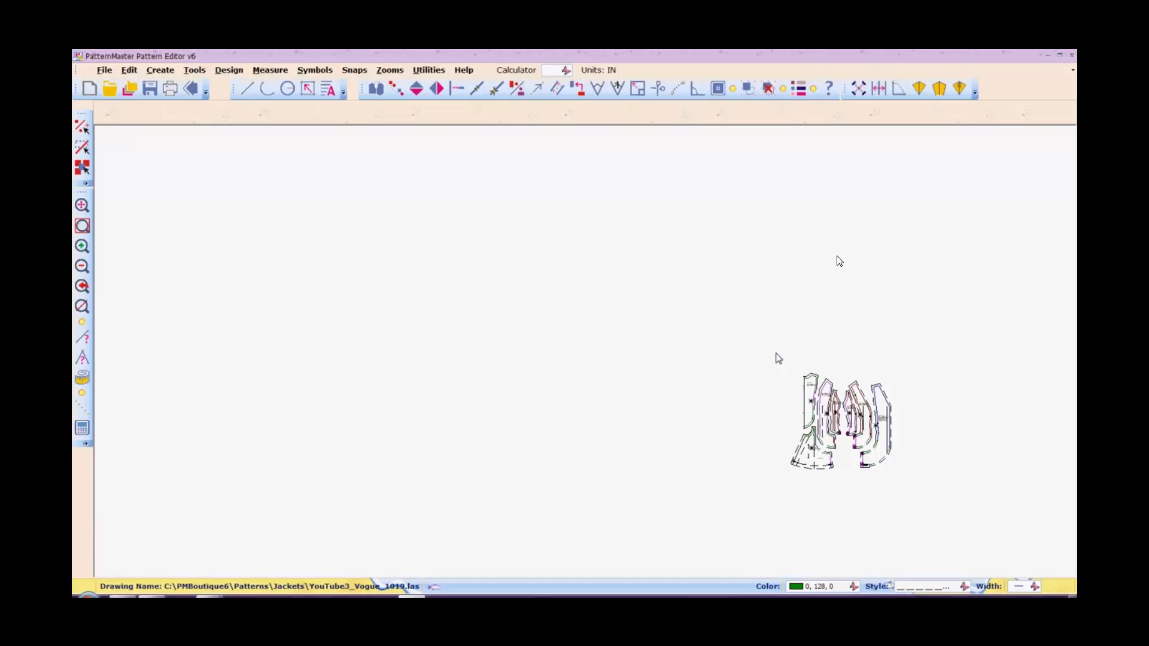
left_click_drag(778, 357, 918, 492)
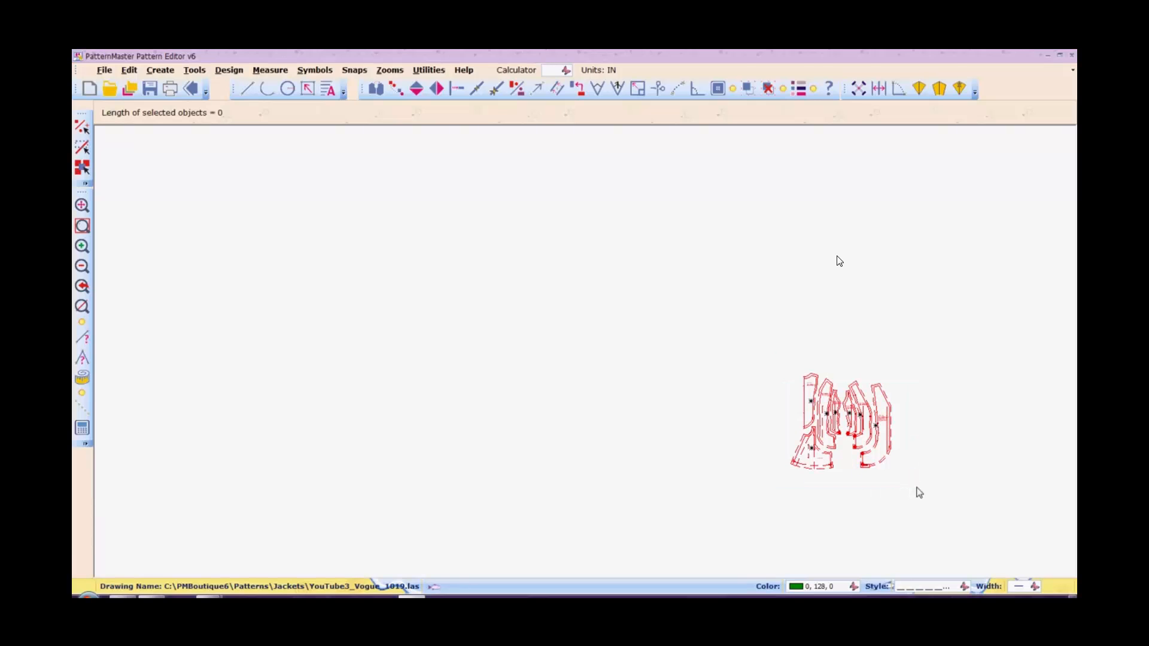
key("z")
key("e")
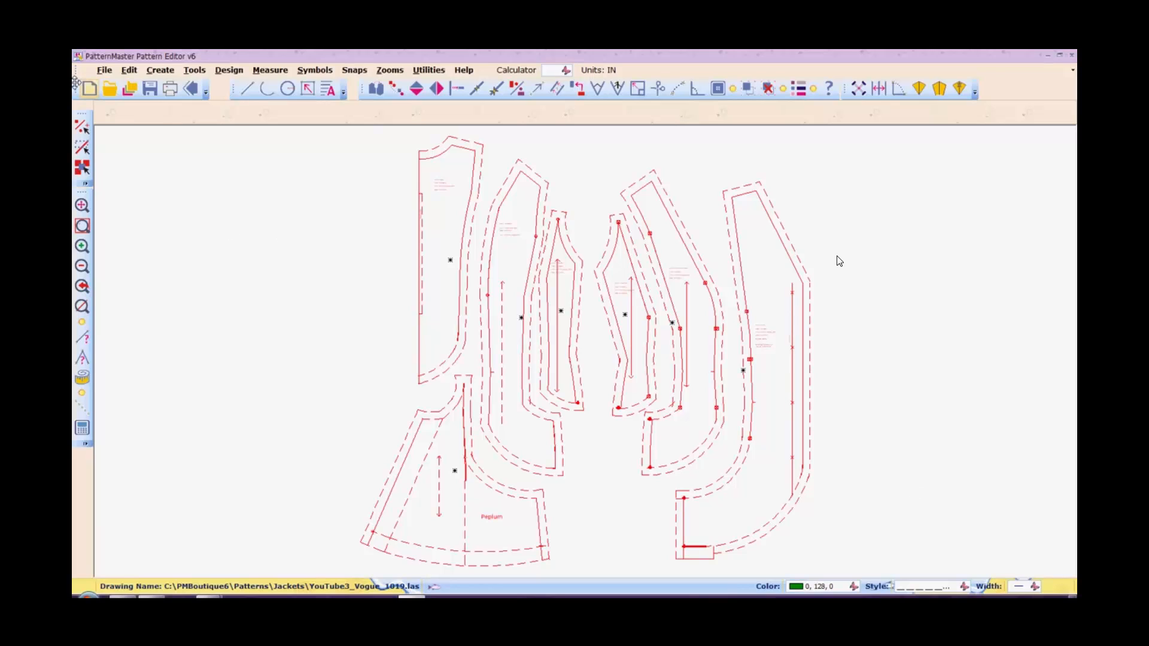
Save the drawing of finished pieces as a new file named Arcs.Jacket.YouTube3-final in the Jackets folder.
left_click(108, 75)
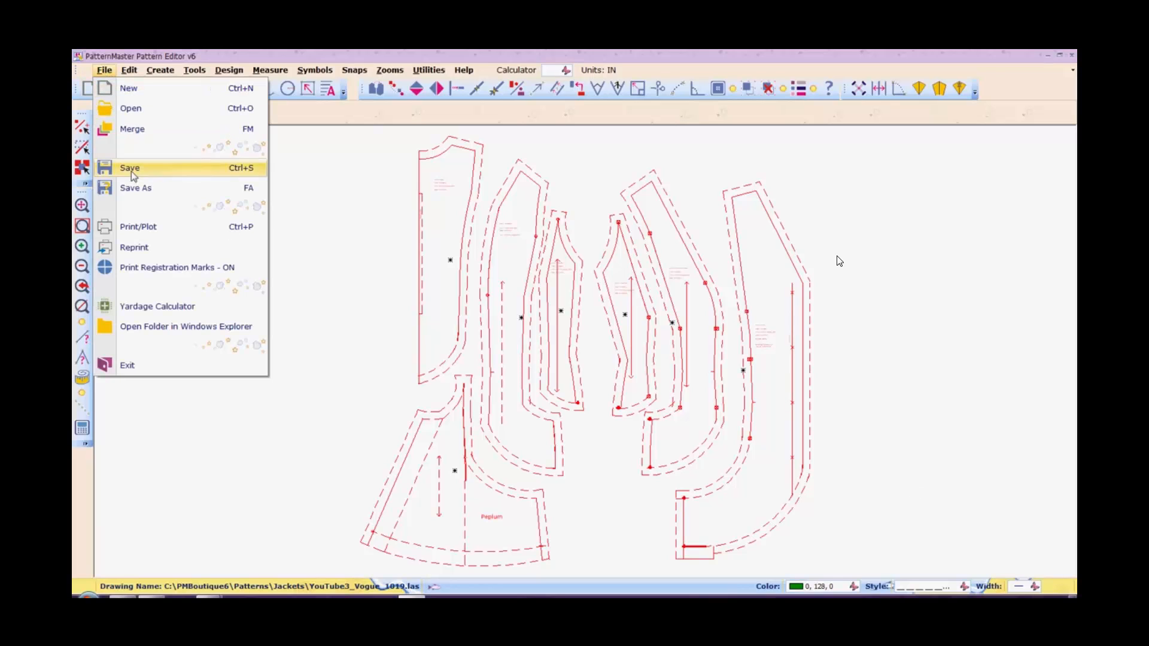
left_click(137, 189)
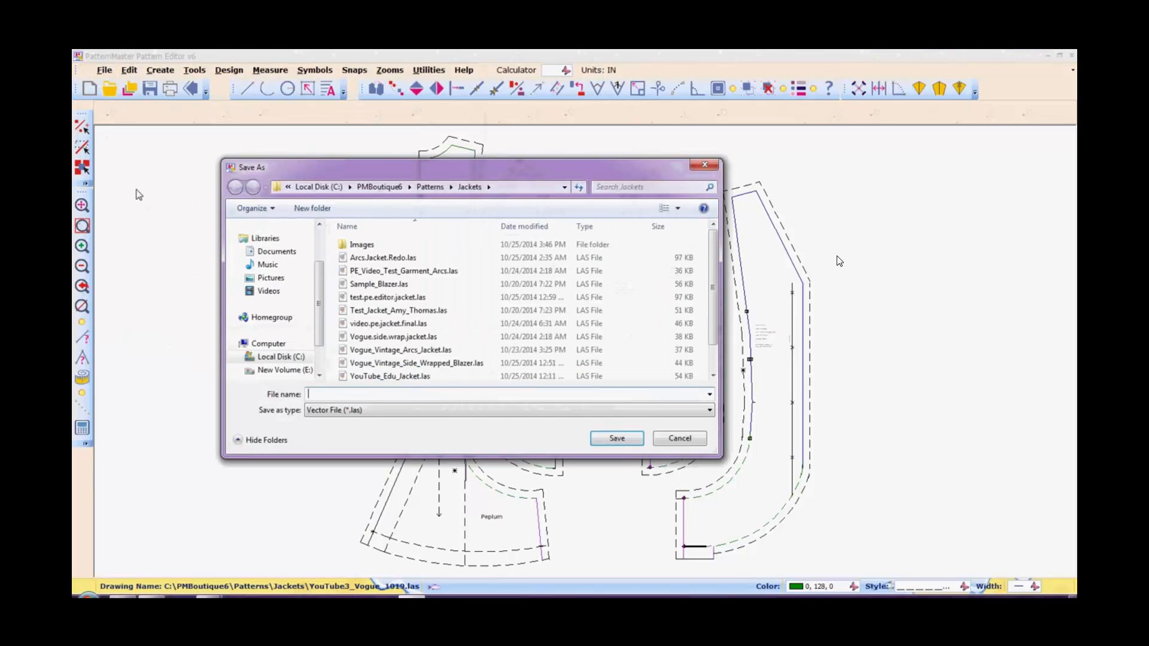
type("Arcs.")
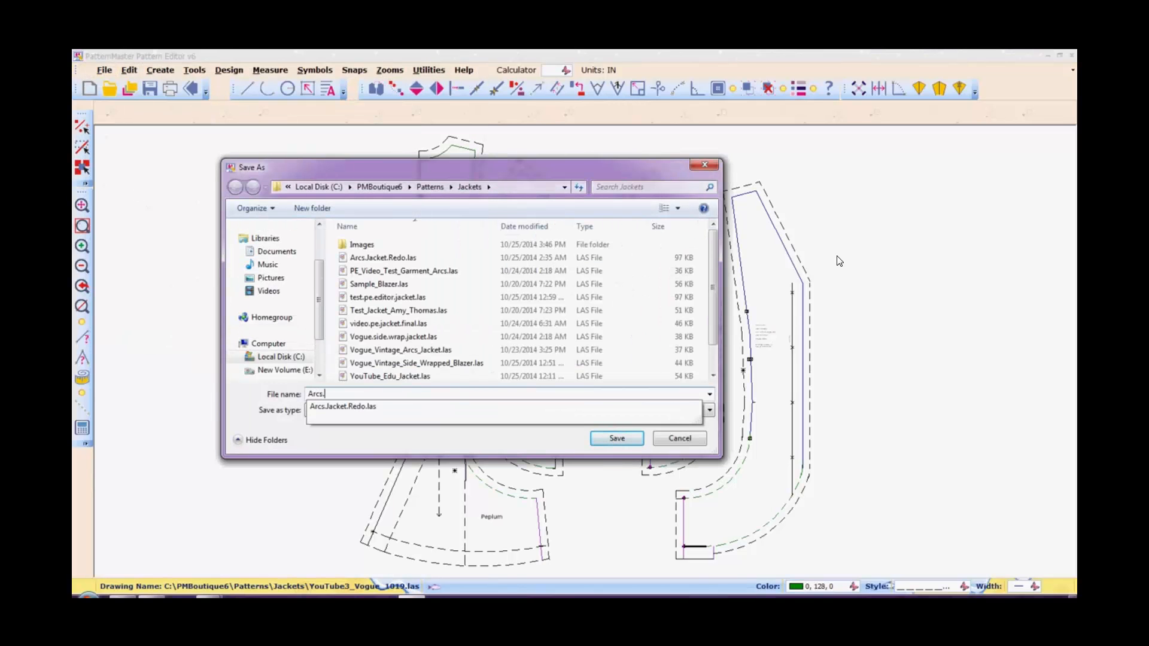
type("Jacket.You")
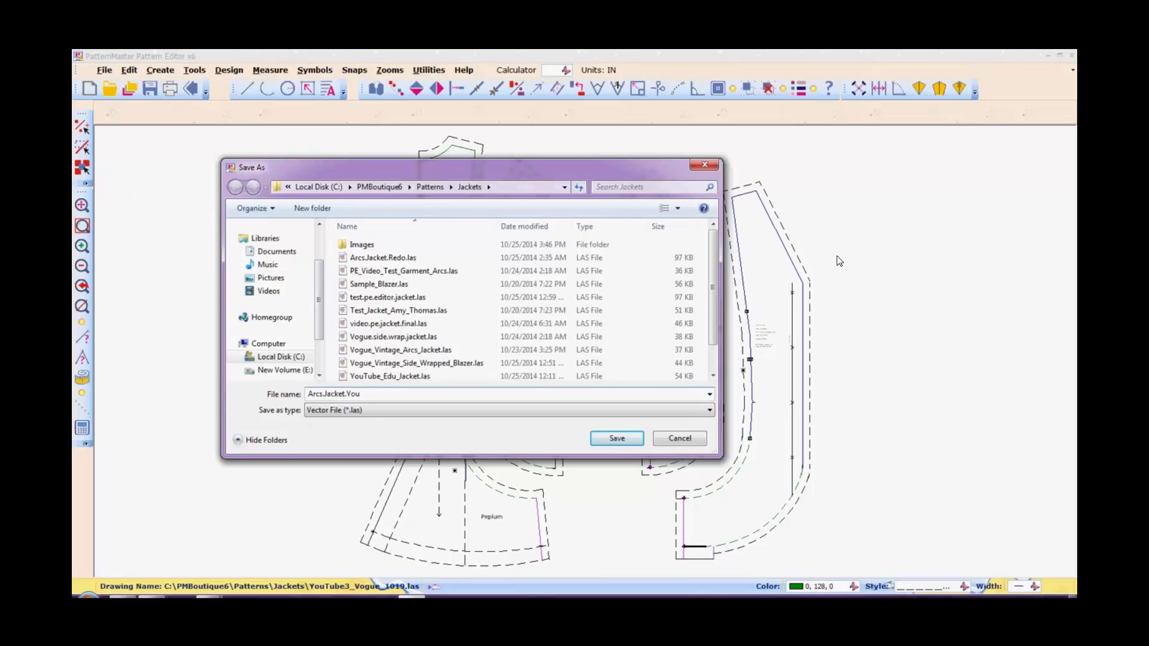
type("Tube3-final")
left_click(614, 440)
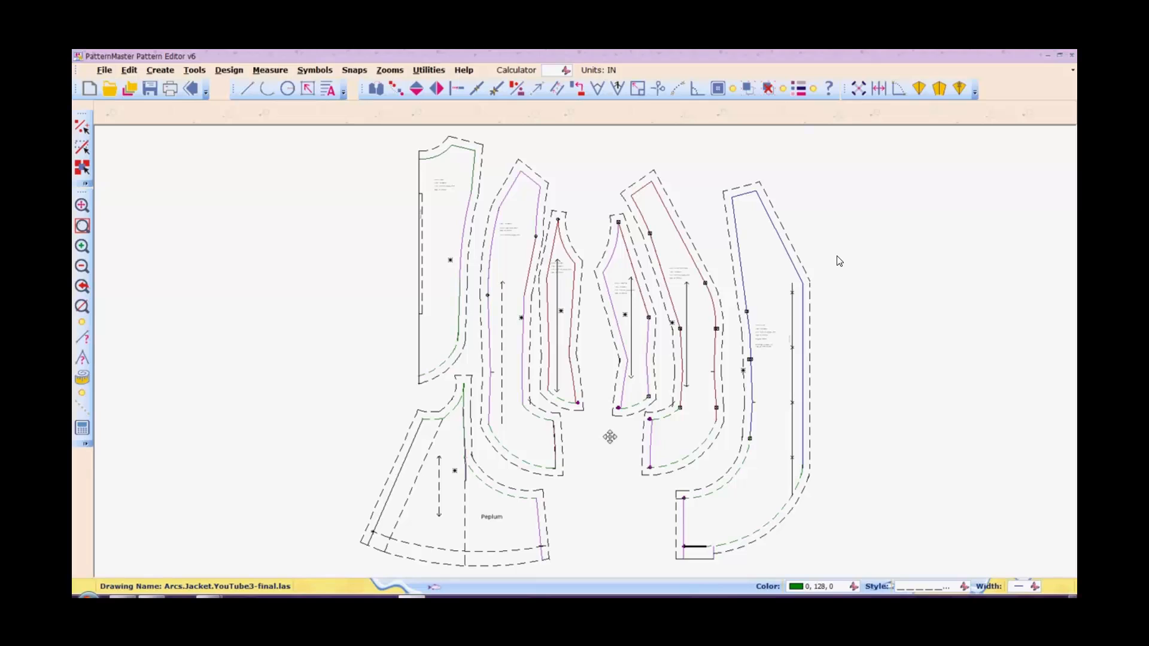
Open the PatternMaster Yardage Calculator from the pattern editor and maximize its window.
left_click(105, 73)
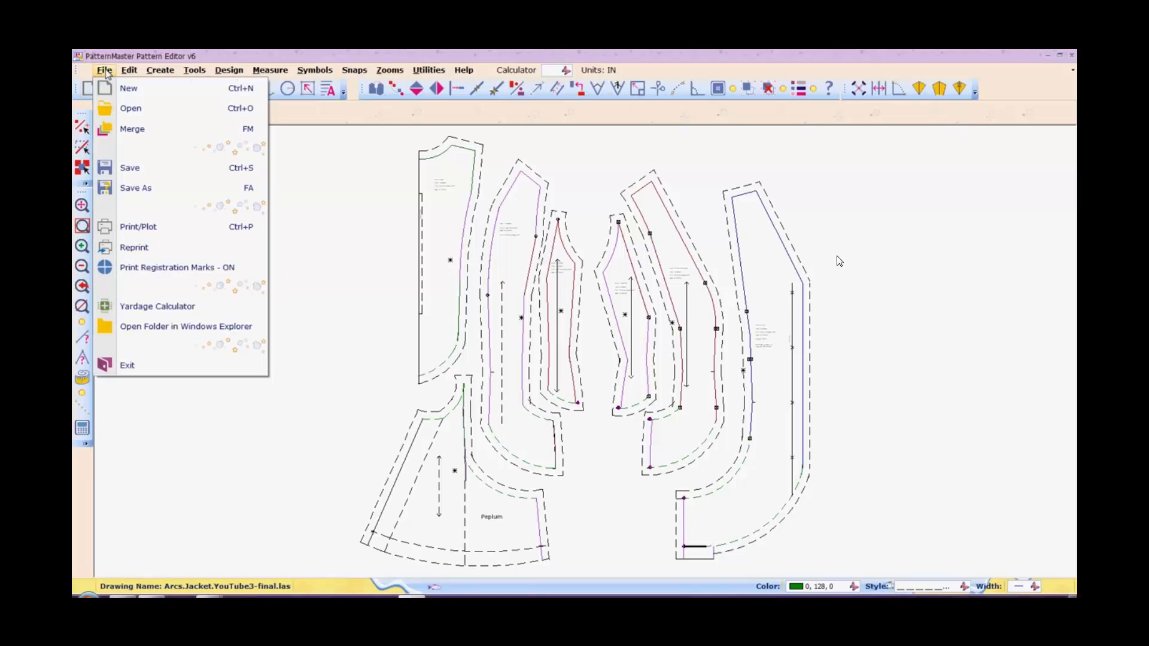
left_click(170, 317)
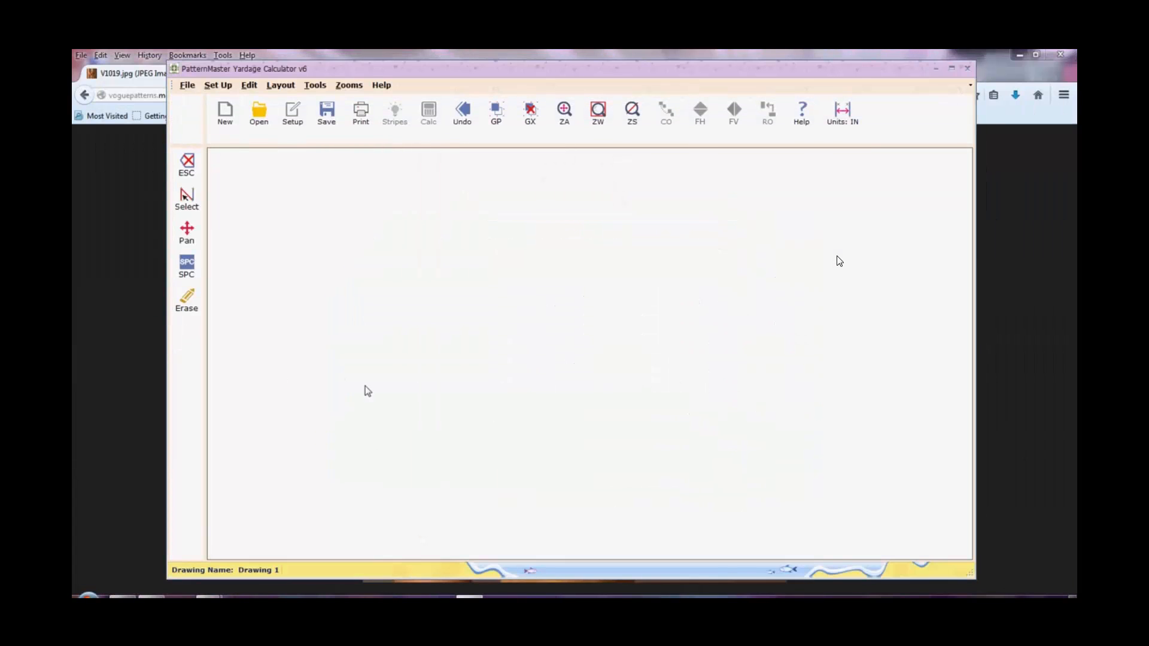
left_click(951, 70)
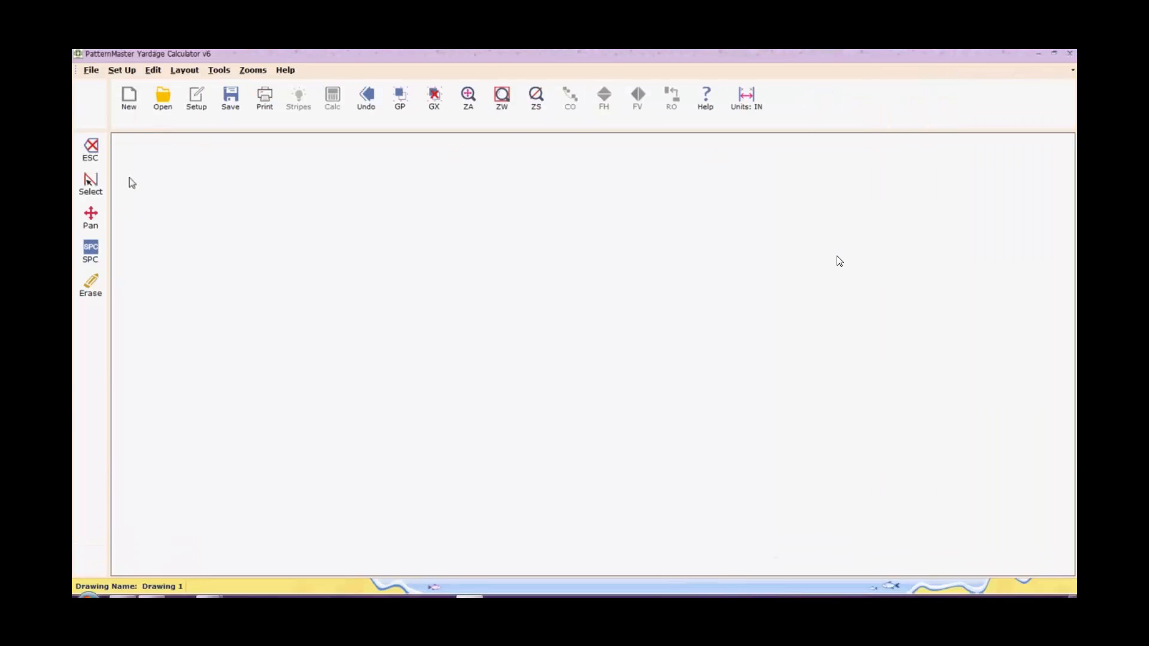
Open Arcs.Jacket.YouTube3-final.las in the Yardage Calculator with the patterns rotated 90 degrees.
left_click(163, 99)
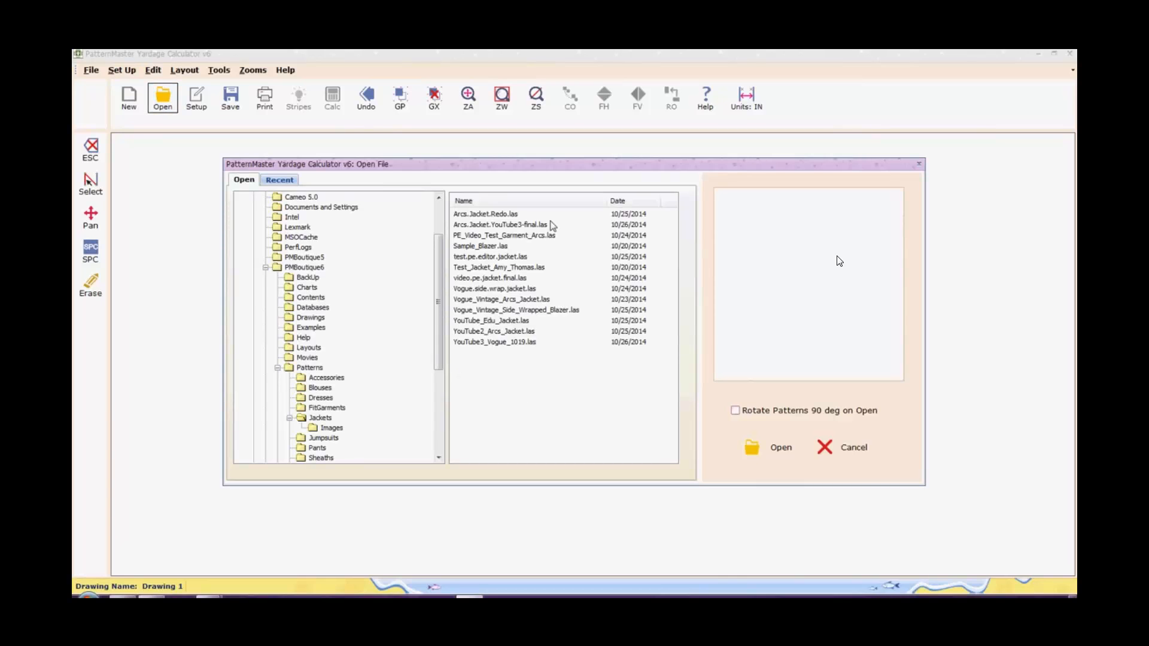
left_click(514, 228)
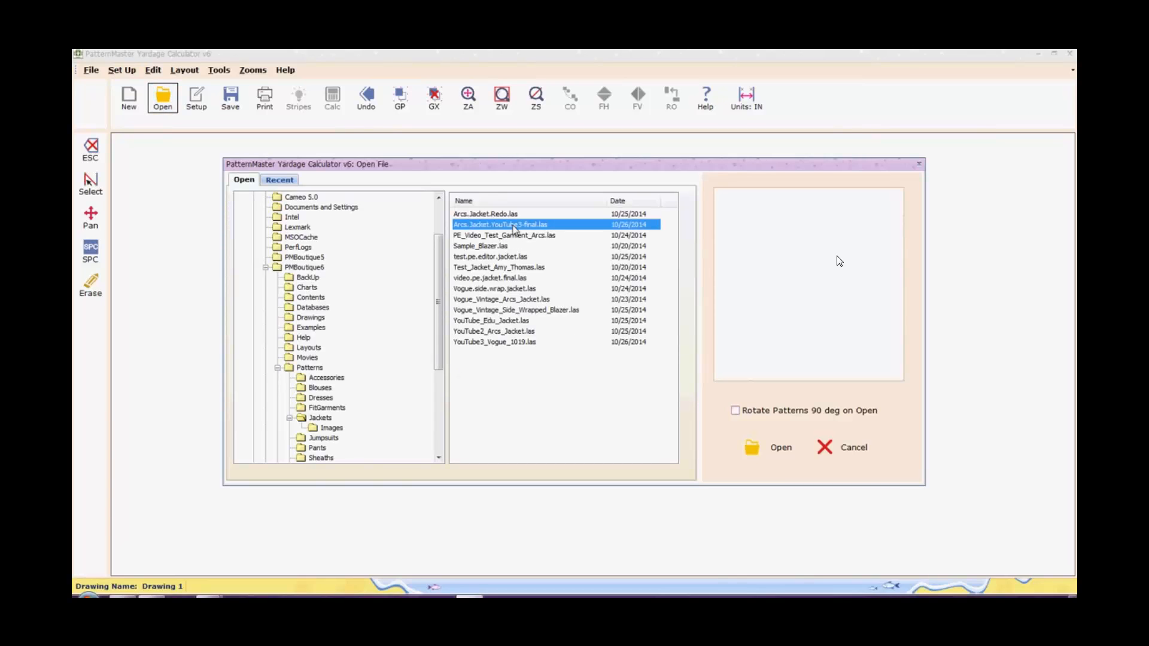
left_click(770, 413)
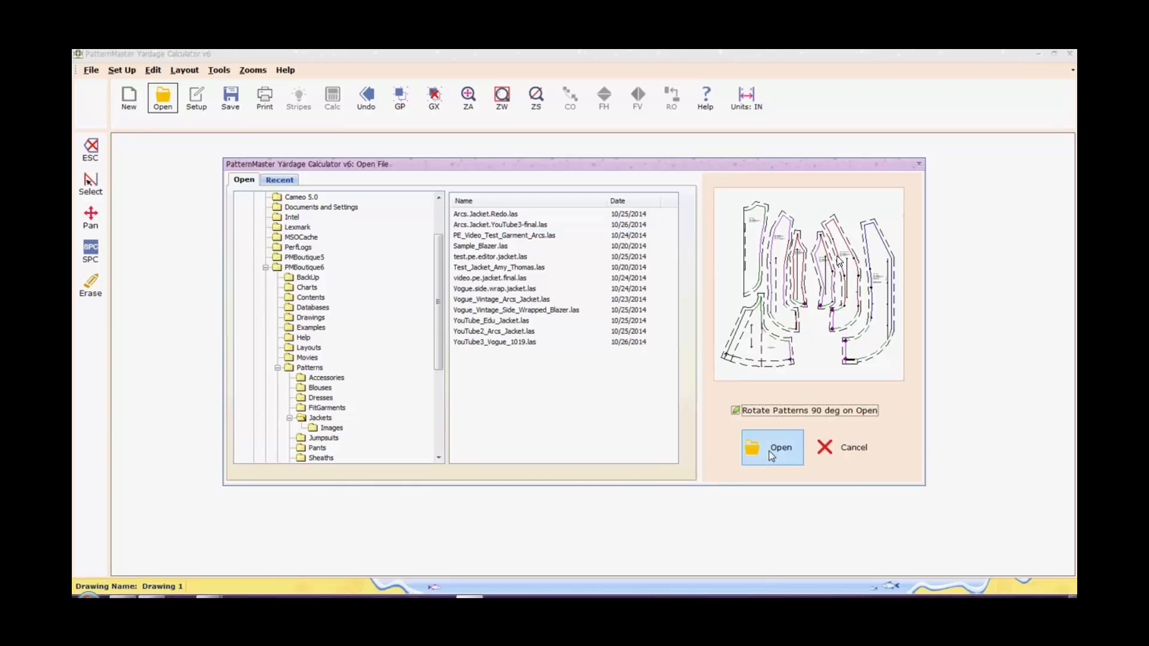
left_click(769, 451)
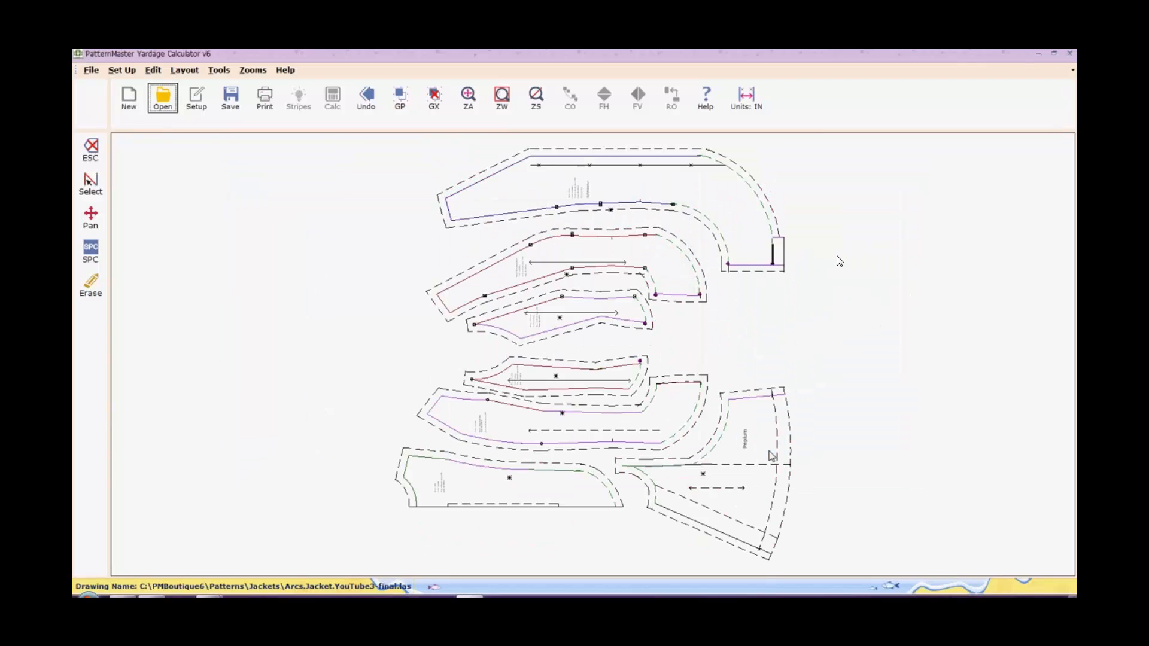
Set up a flat fabric layout 60 inches wide with a goal length of 72 inches.
left_click(121, 70)
left_click(138, 90)
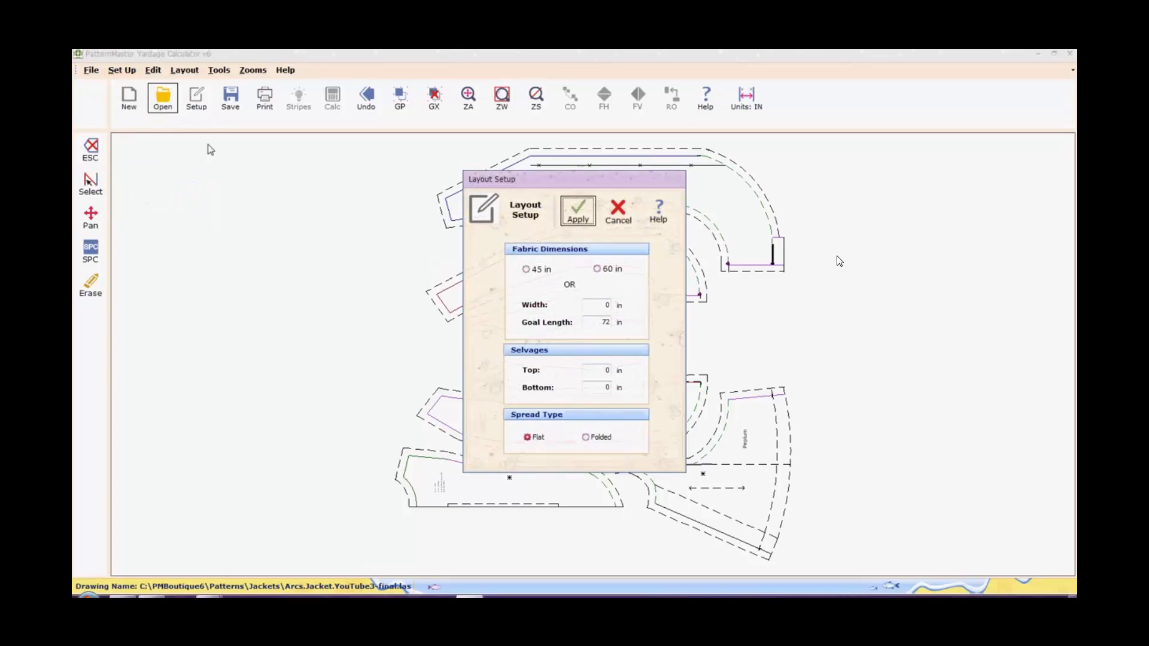
left_click(601, 274)
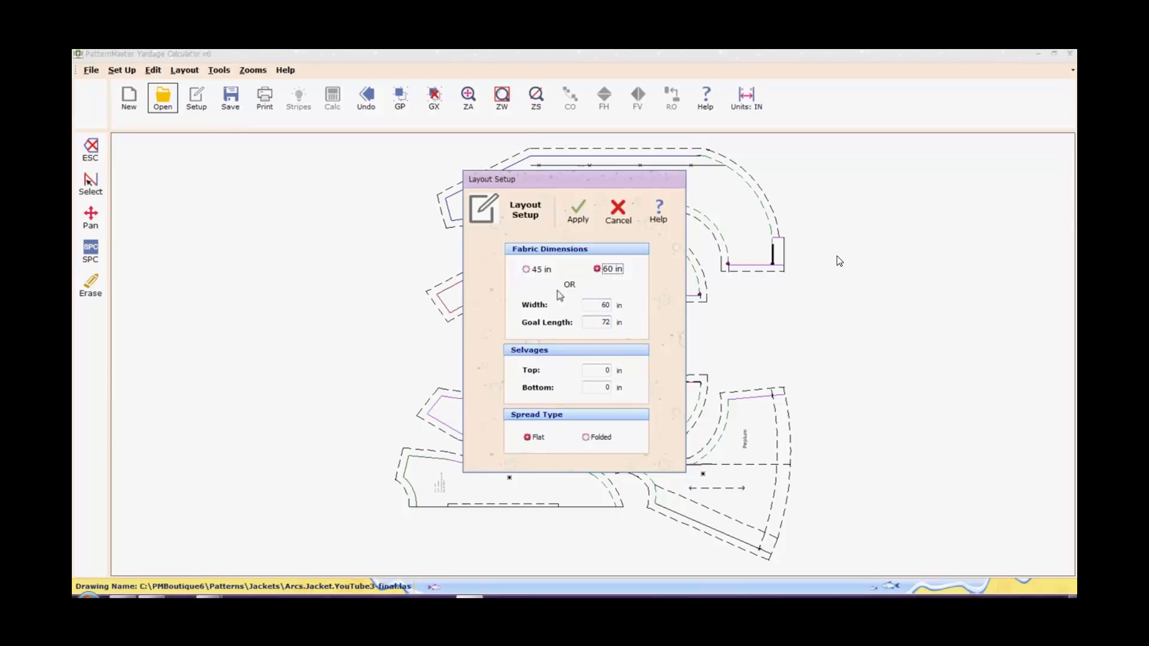
left_click(578, 211)
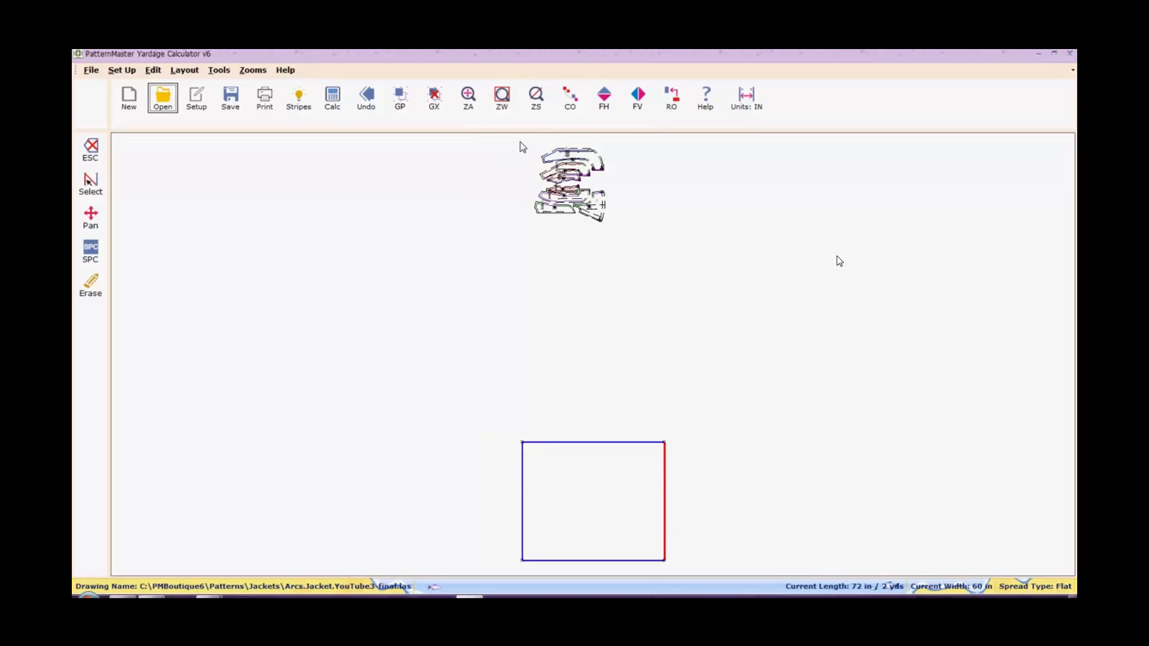
Move all the jacket pieces together into the fabric rectangle and fit the layout in view.
left_click_drag(520, 141, 639, 239)
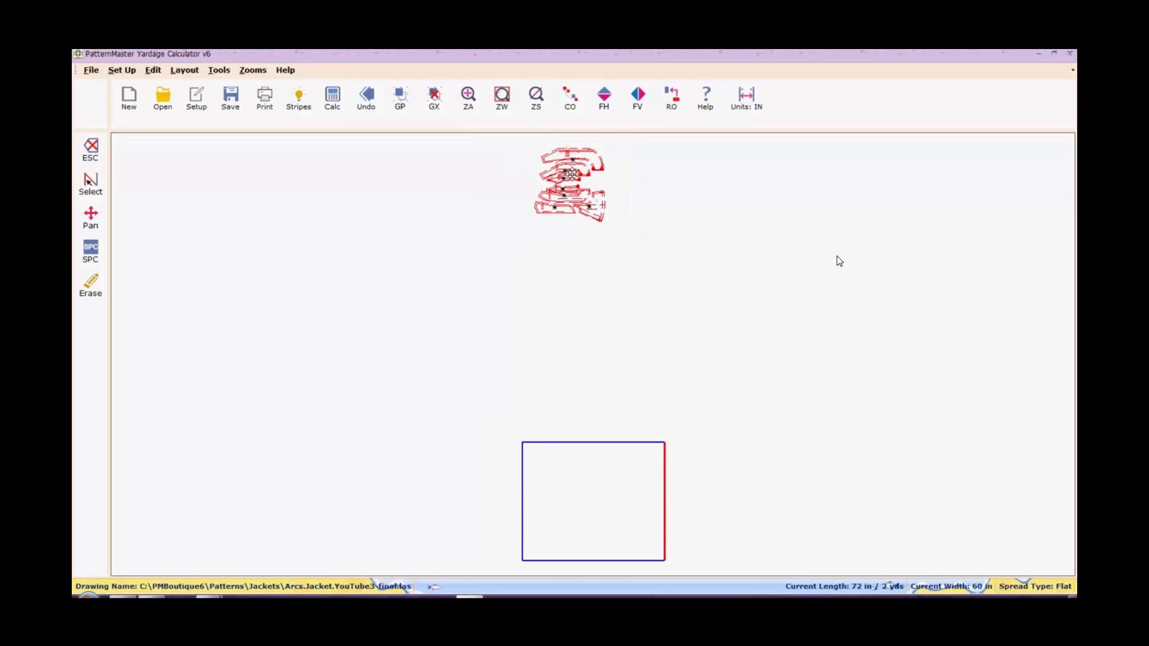
left_click_drag(572, 173, 568, 510)
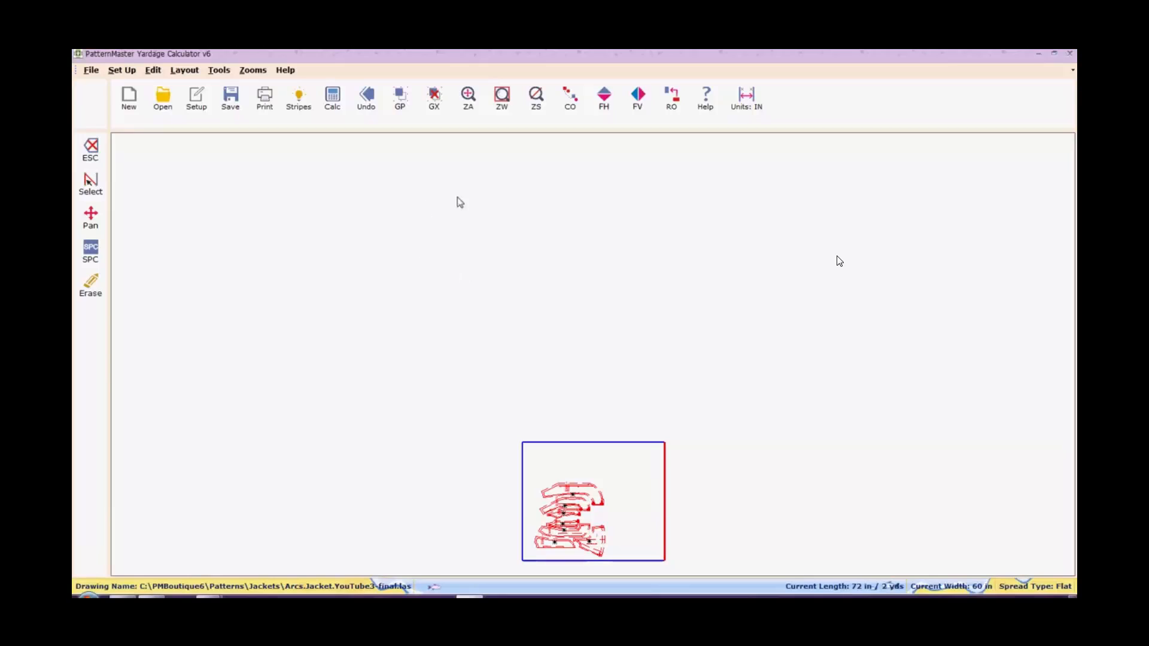
left_click(500, 106)
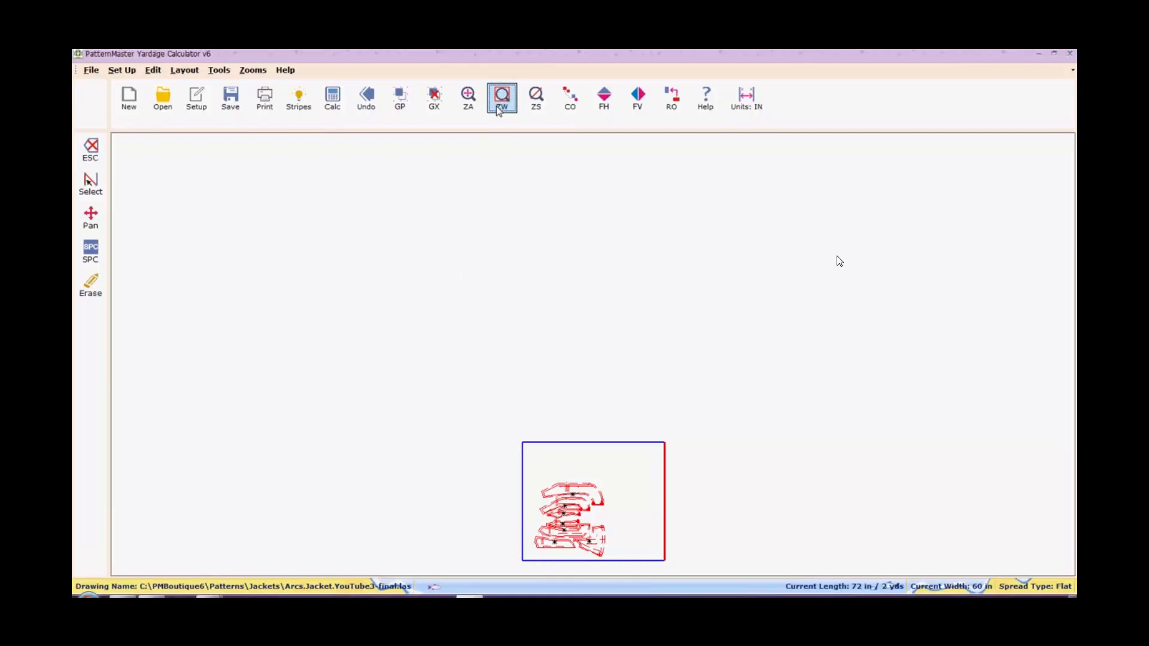
left_click(475, 106)
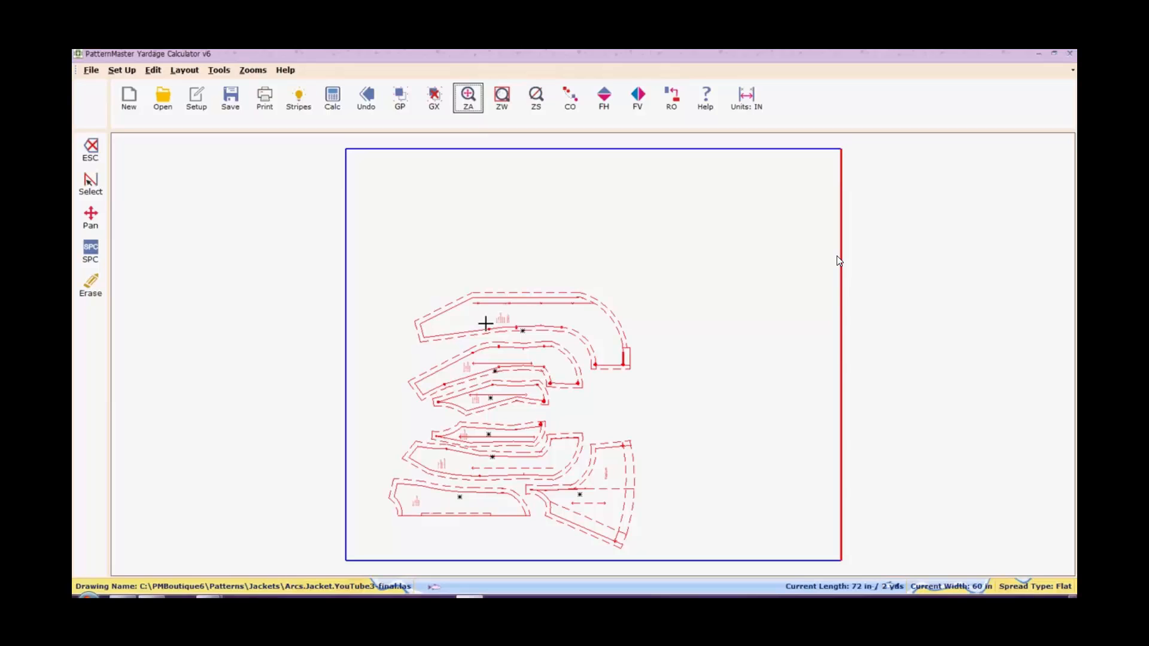
Change the layout to a folded spread on 60-inch-wide fabric without saving the current layout.
left_click(122, 70)
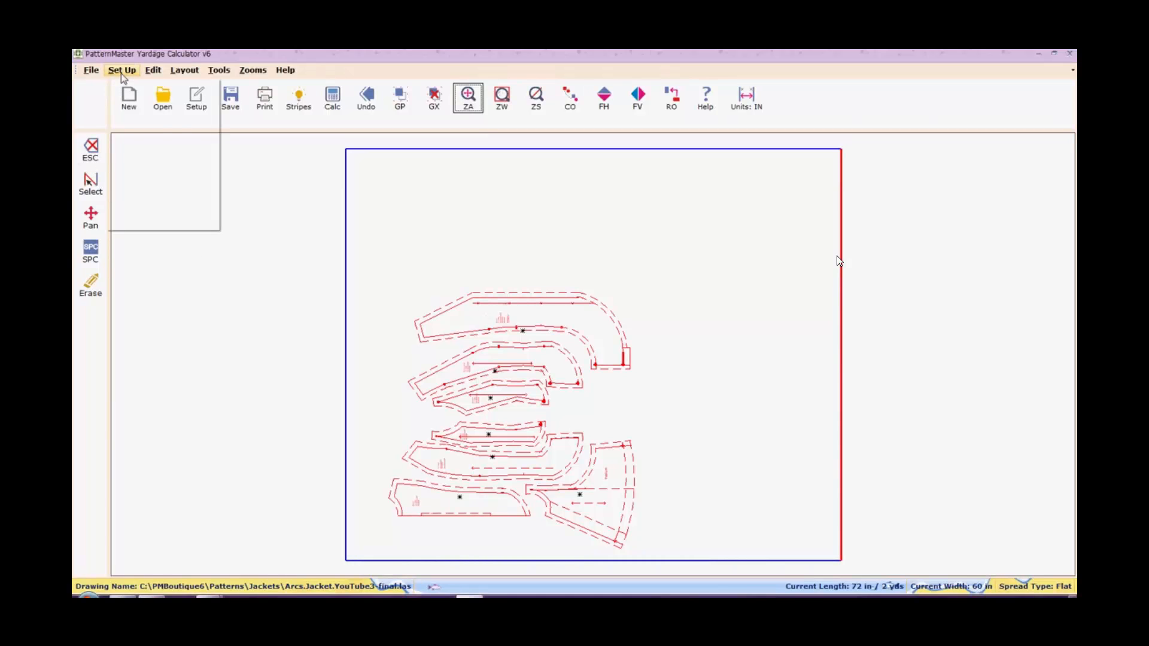
left_click(165, 90)
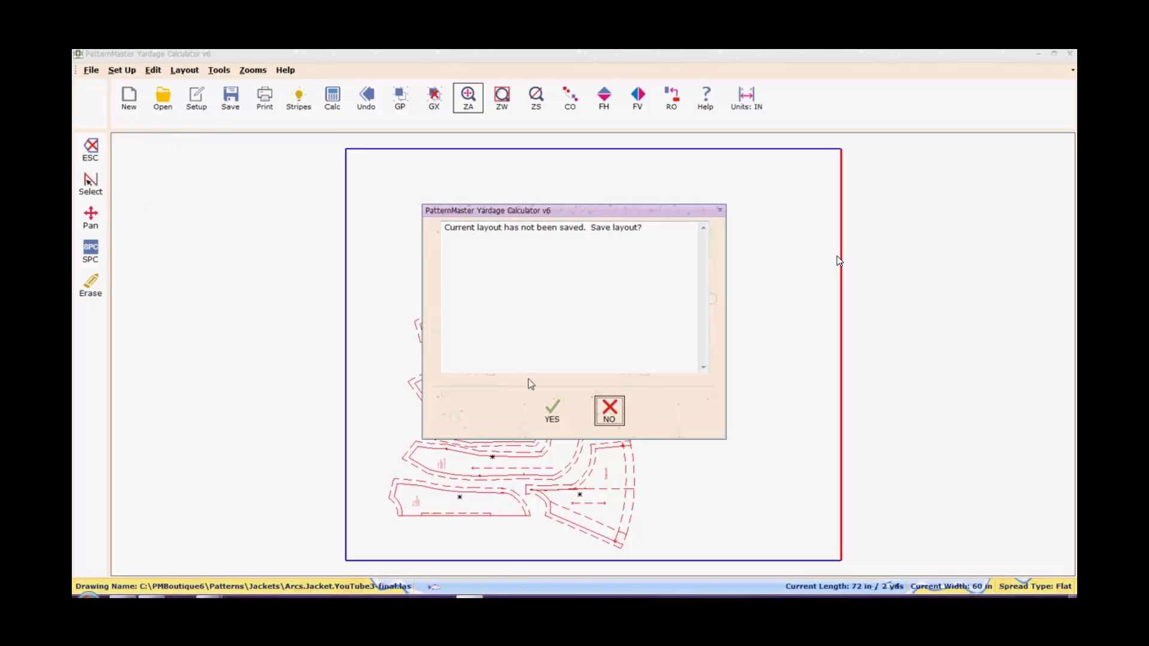
left_click(609, 412)
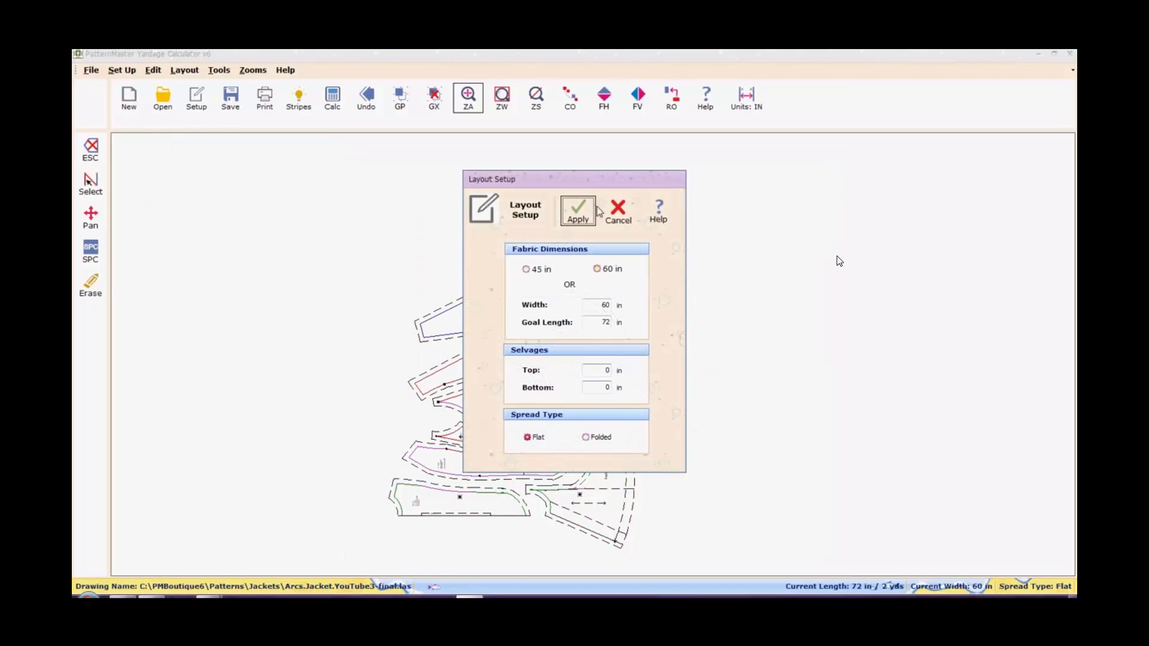
left_click(587, 437)
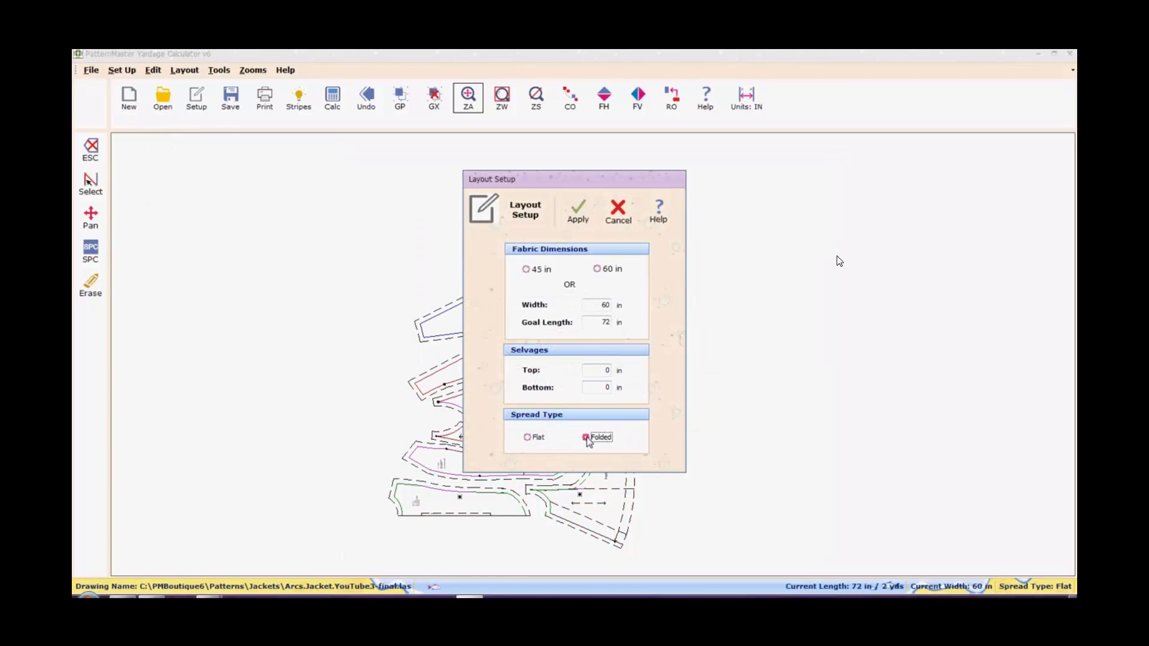
left_click(600, 268)
left_click(578, 211)
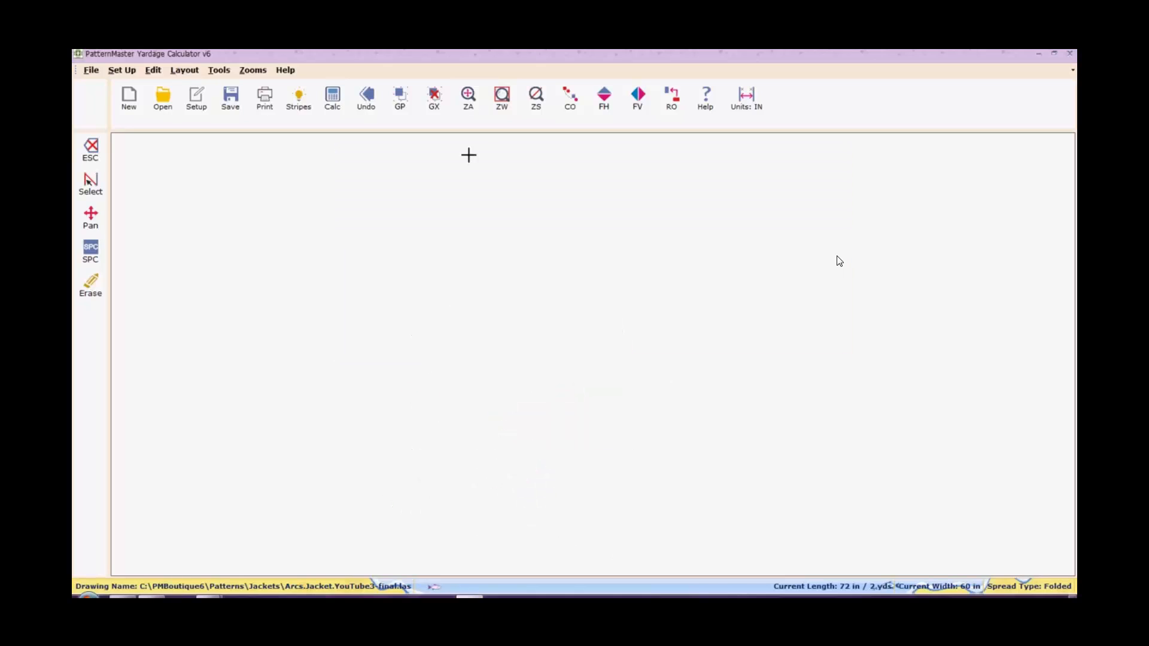
Try to undo the folded layout setup to bring the jacket pieces back.
left_click(469, 97)
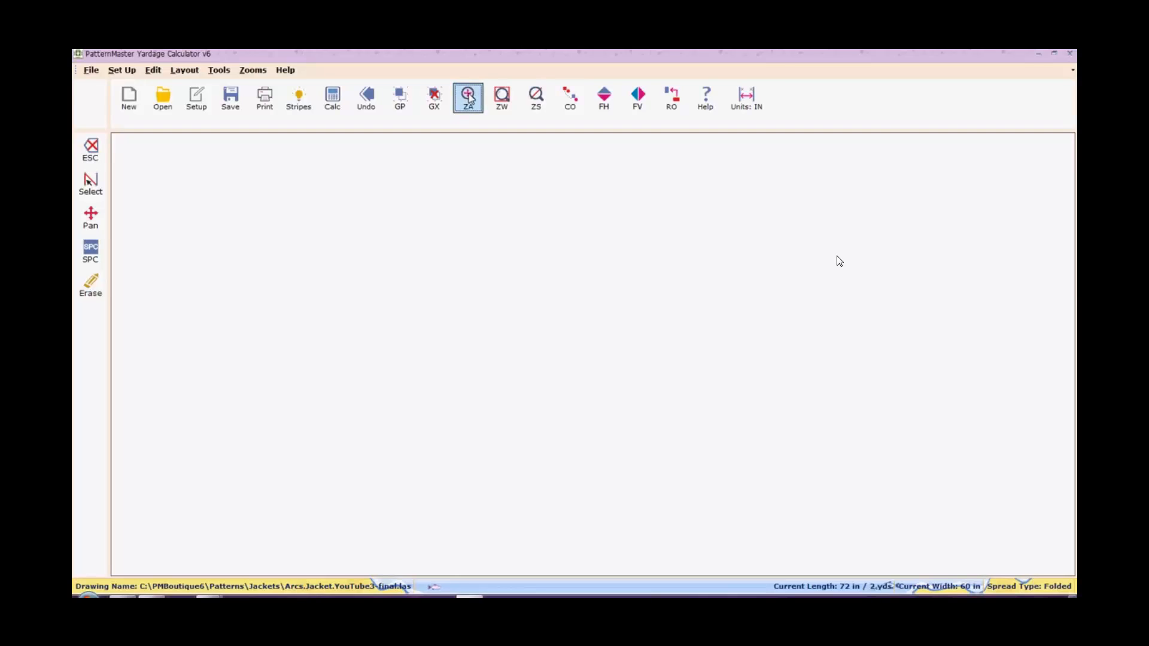
left_click(374, 98)
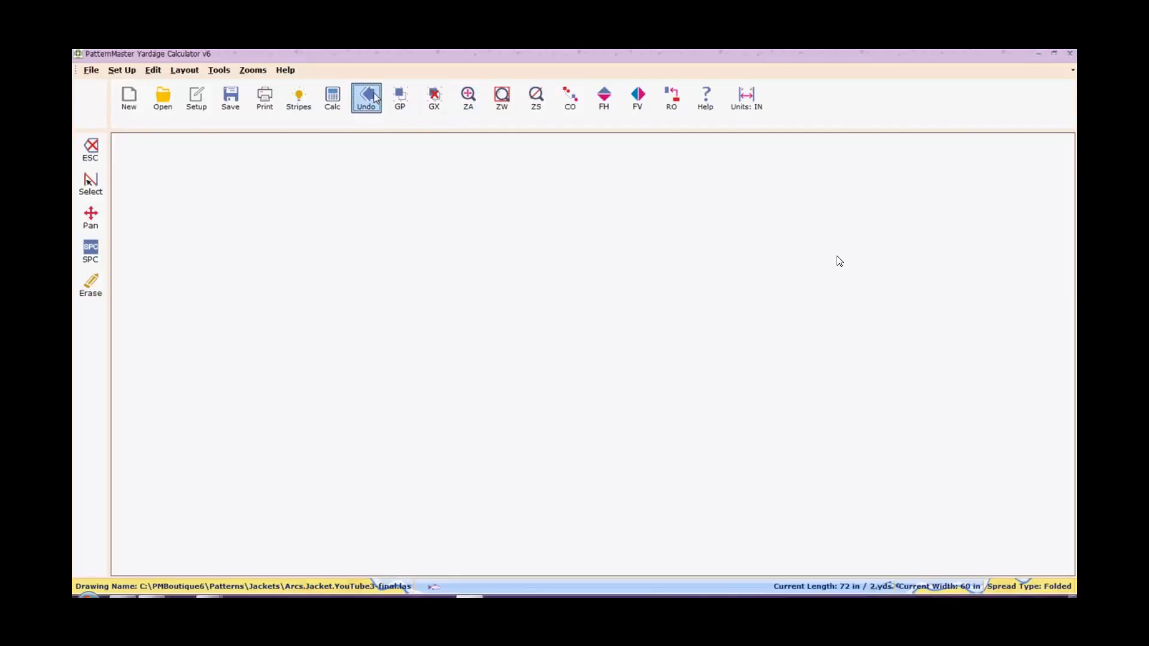
left_click(374, 97)
left_click(163, 98)
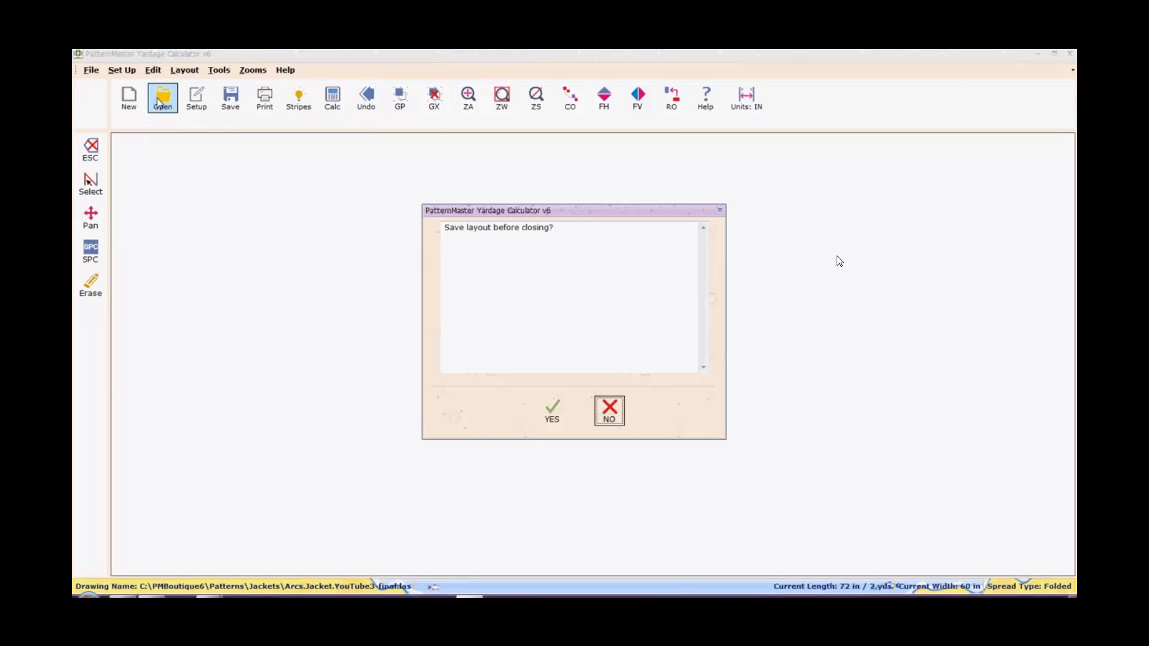
left_click(611, 416)
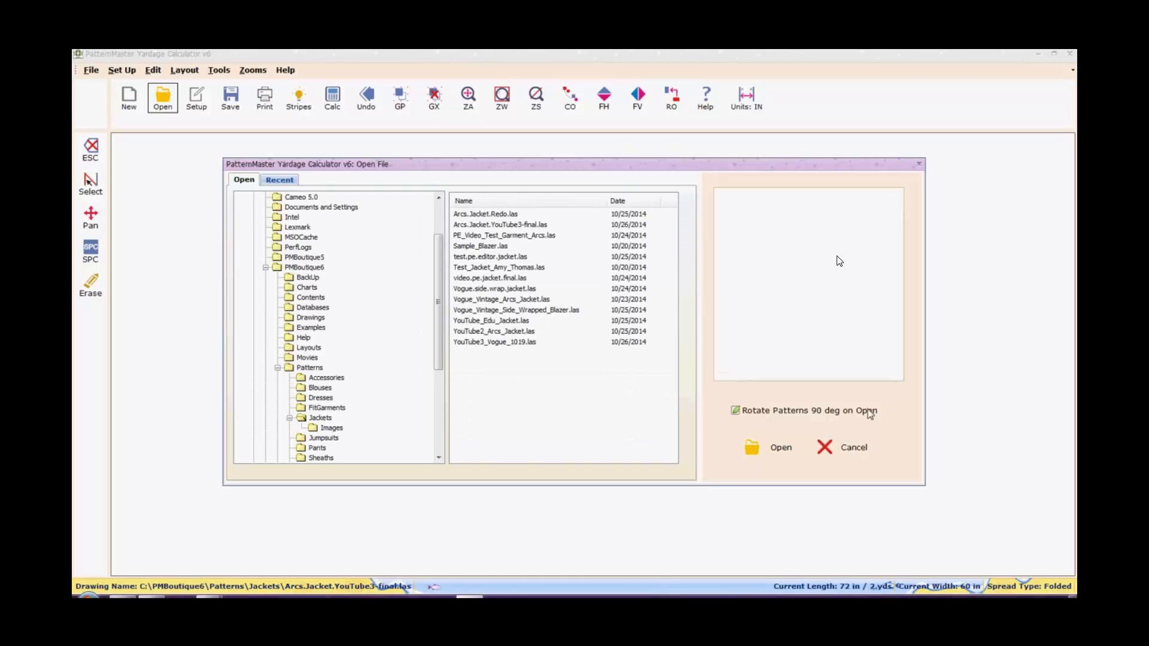
left_click(847, 446)
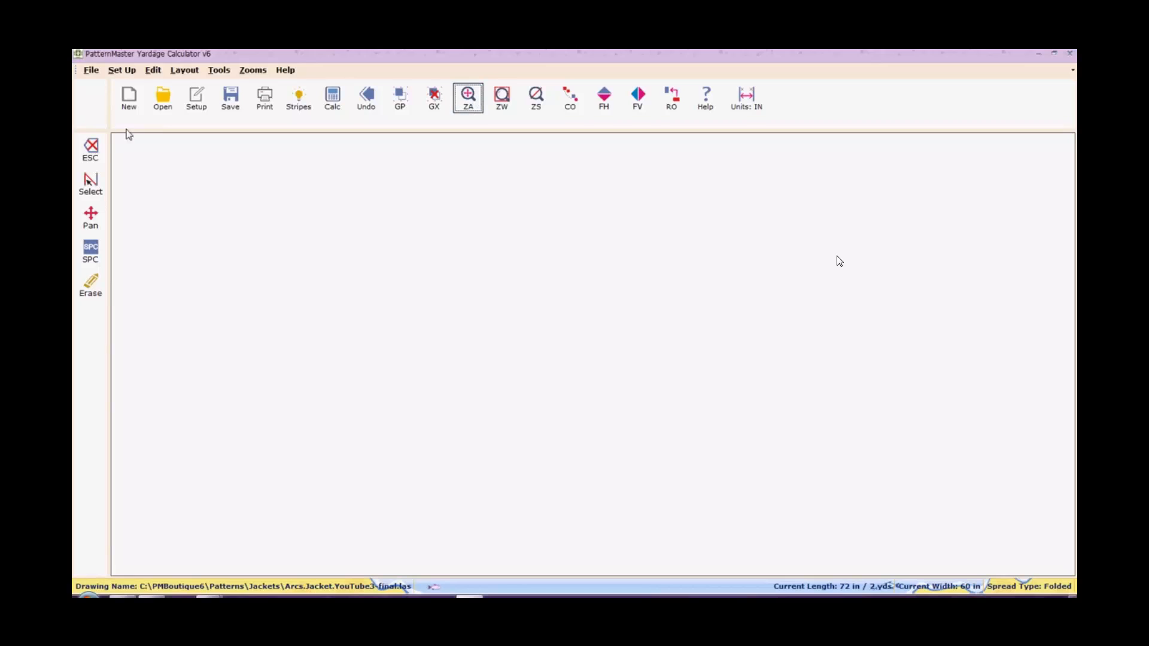
Reopen Arcs.Jacket.YouTube3-final.las rotated 90 degrees, clearing the drawing screen and leaving the current layout unsaved.
left_click(163, 98)
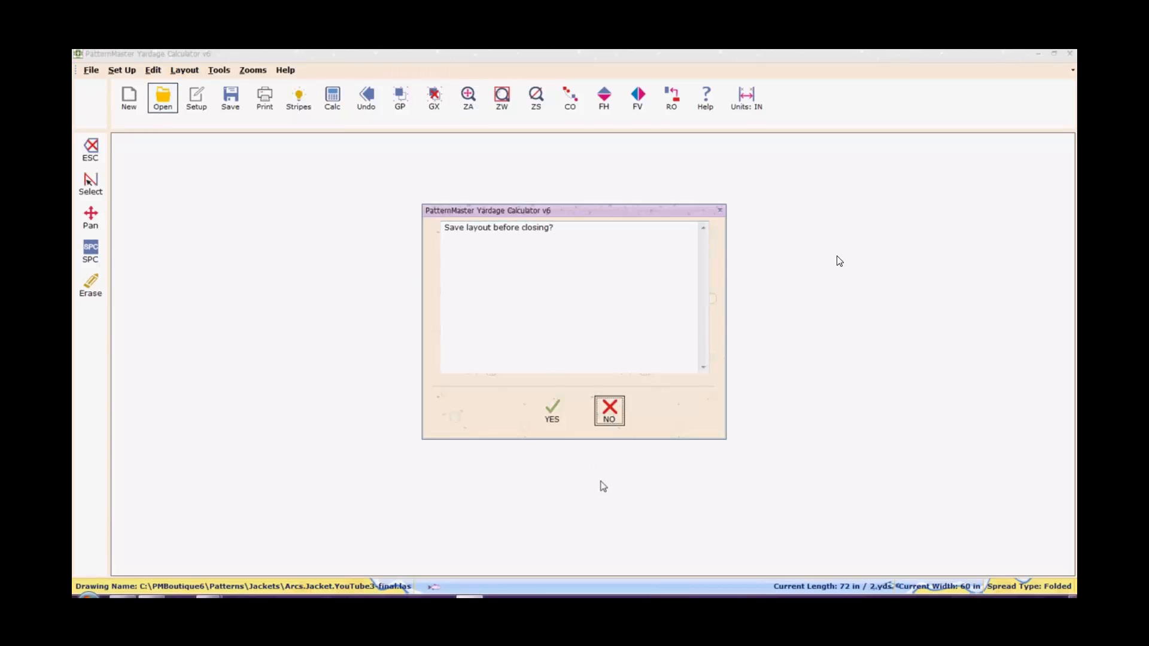
left_click(609, 411)
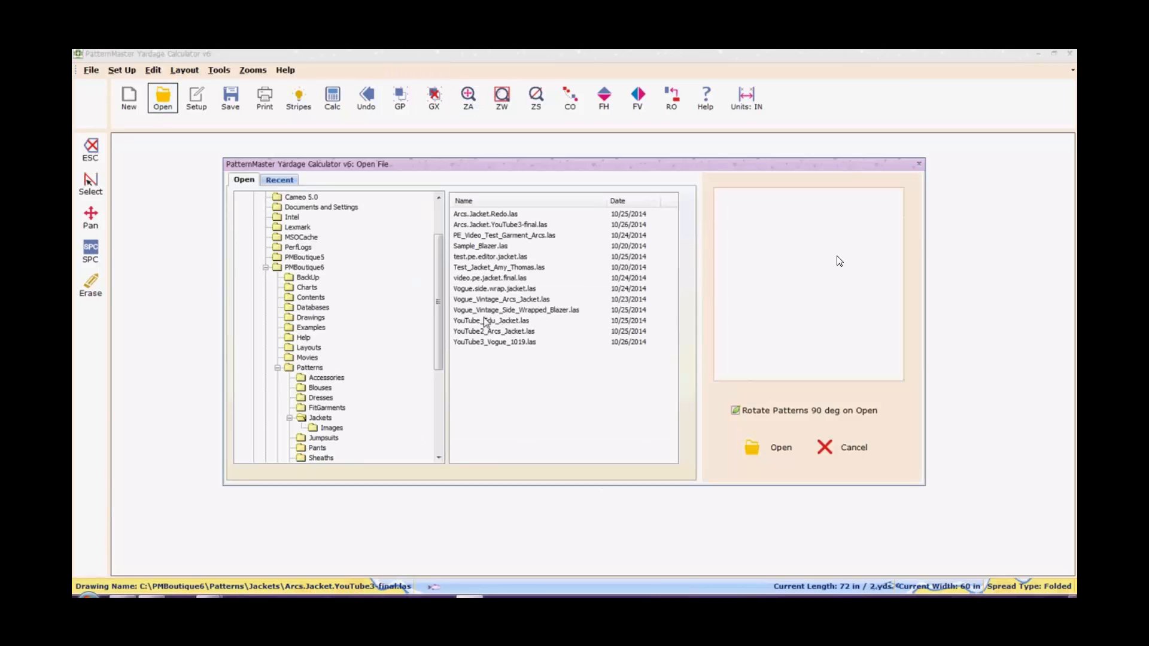
left_click(523, 225)
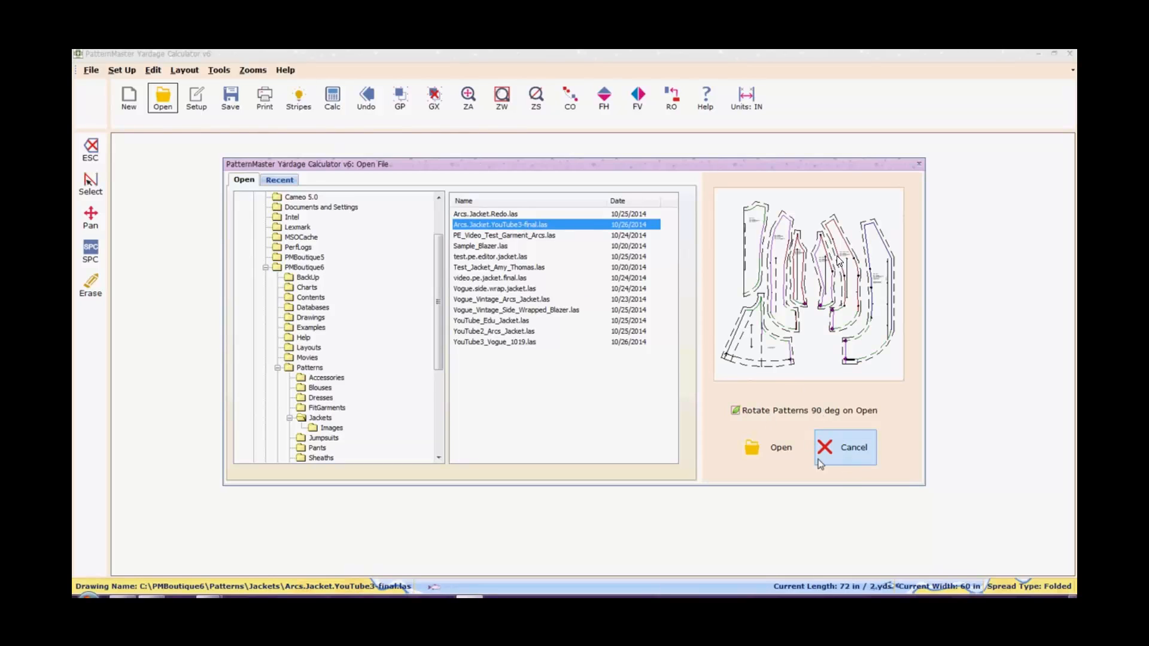
left_click(771, 456)
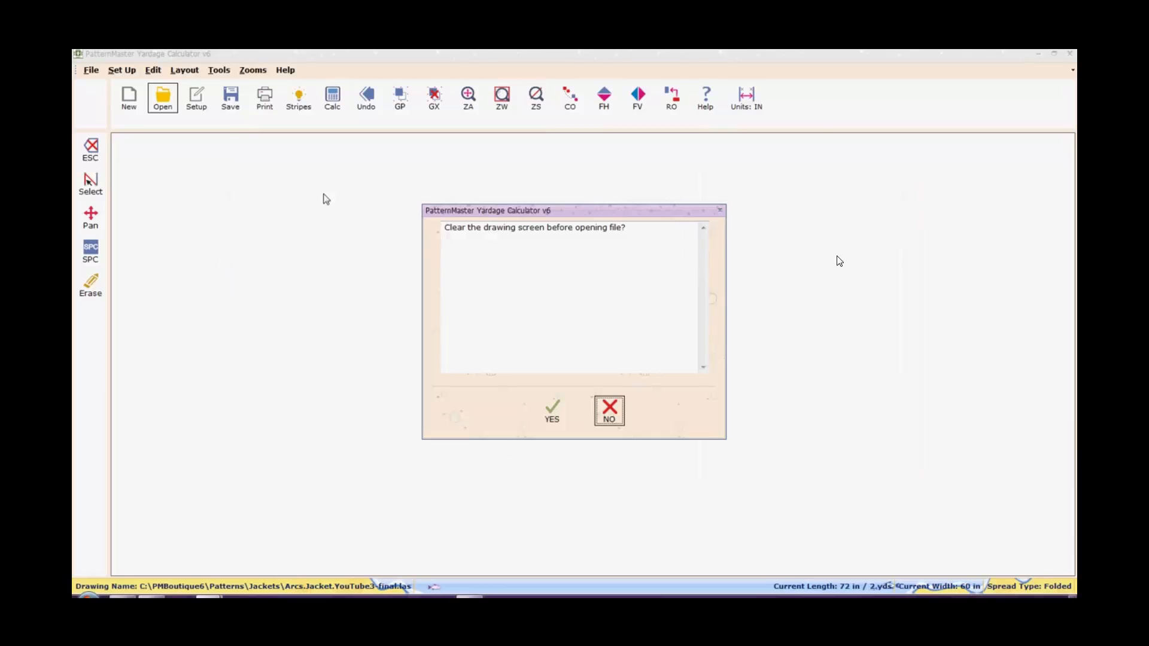
left_click(544, 423)
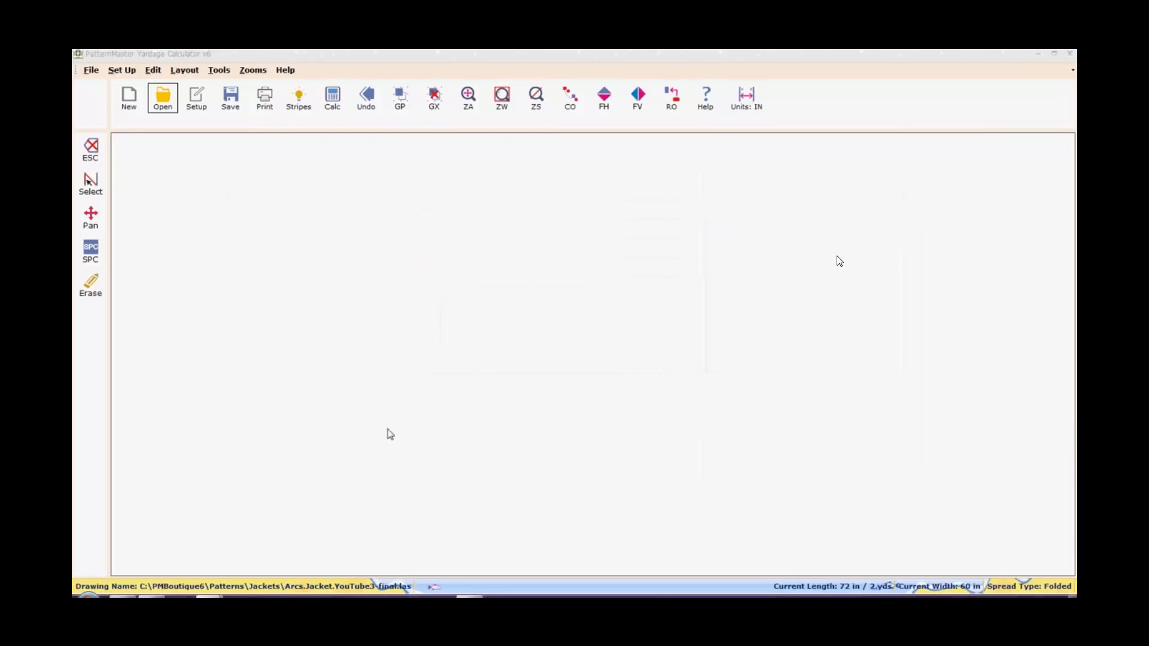
Set up a folded fabric layout 60 inches wide with a goal length of 72 inches.
left_click(130, 71)
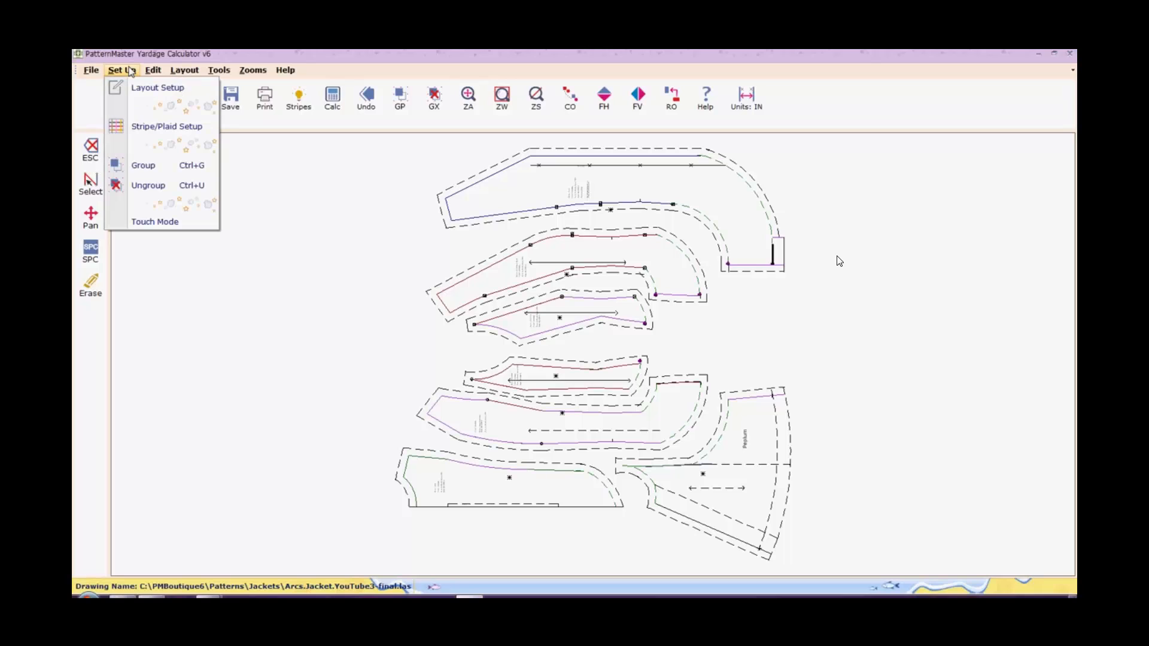
left_click(147, 90)
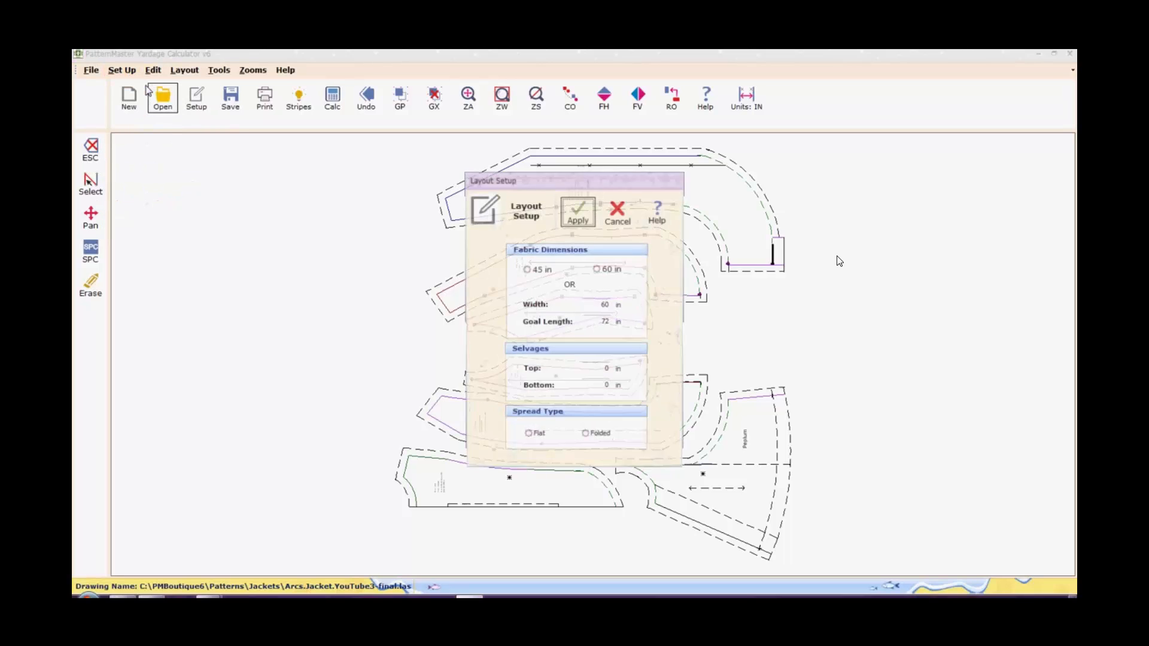
left_click(597, 269)
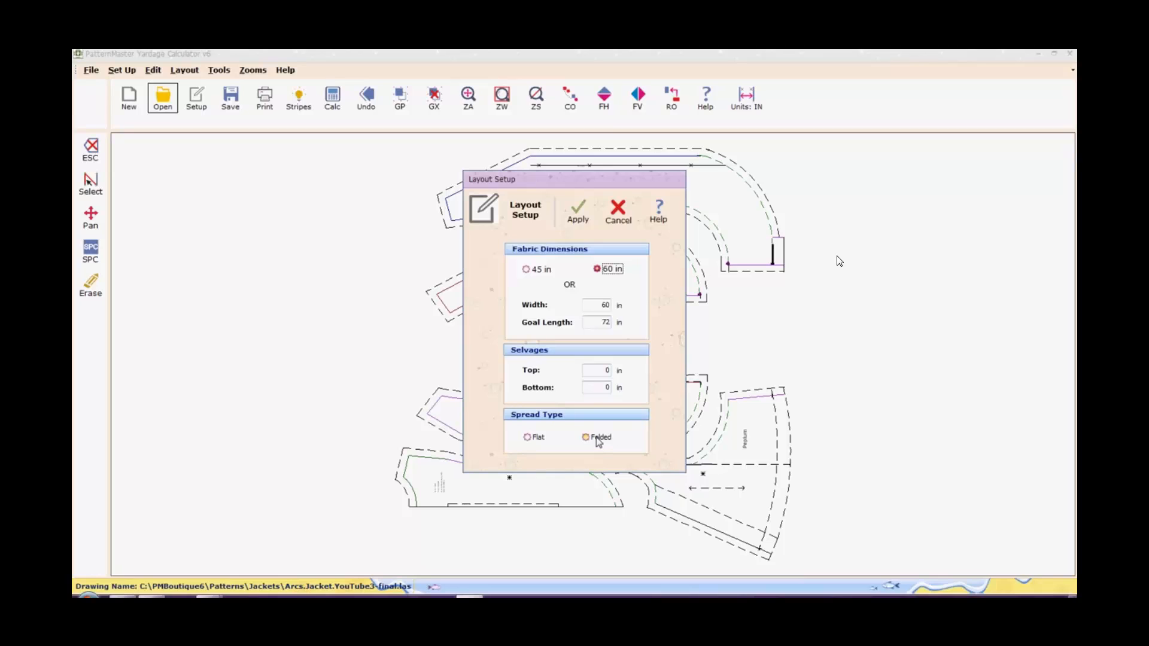
left_click(597, 439)
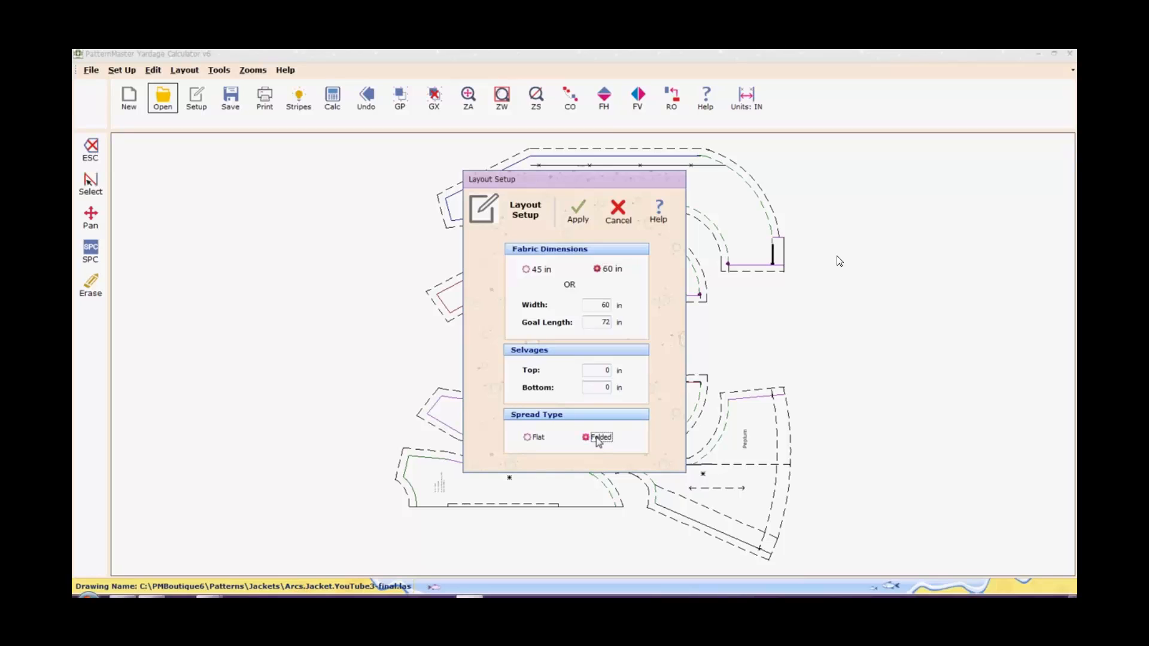
left_click(574, 213)
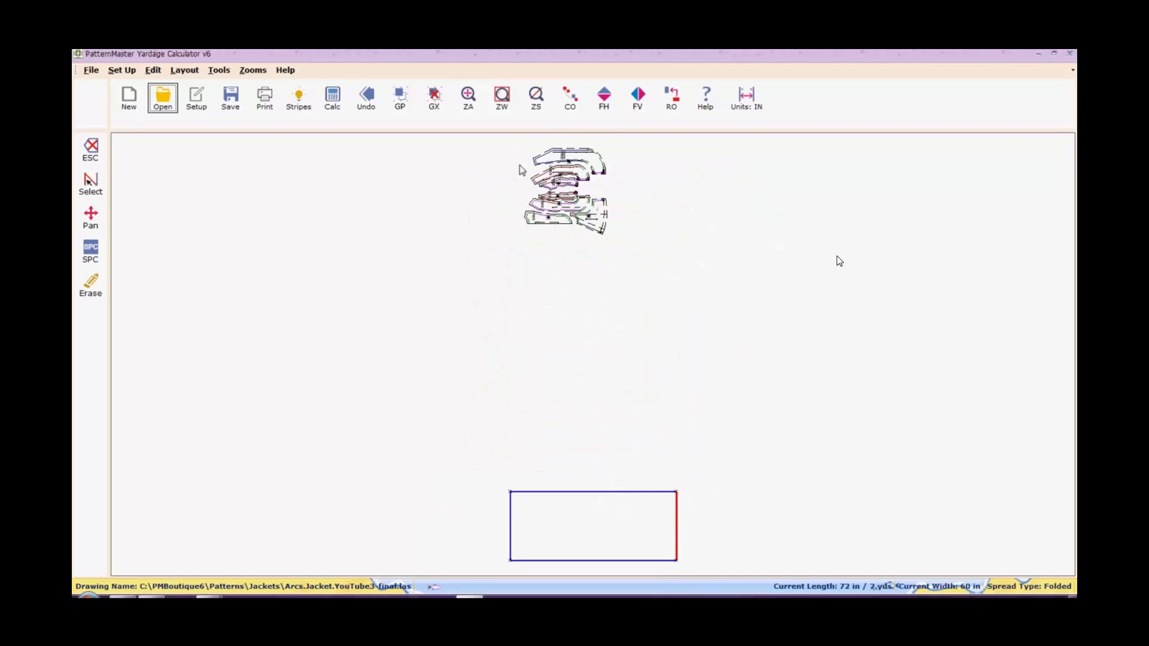
Move all the jacket pieces together down to the empty area beside the folded fabric rectangle.
left_click_drag(504, 142, 644, 253)
left_click_drag(571, 189, 440, 506)
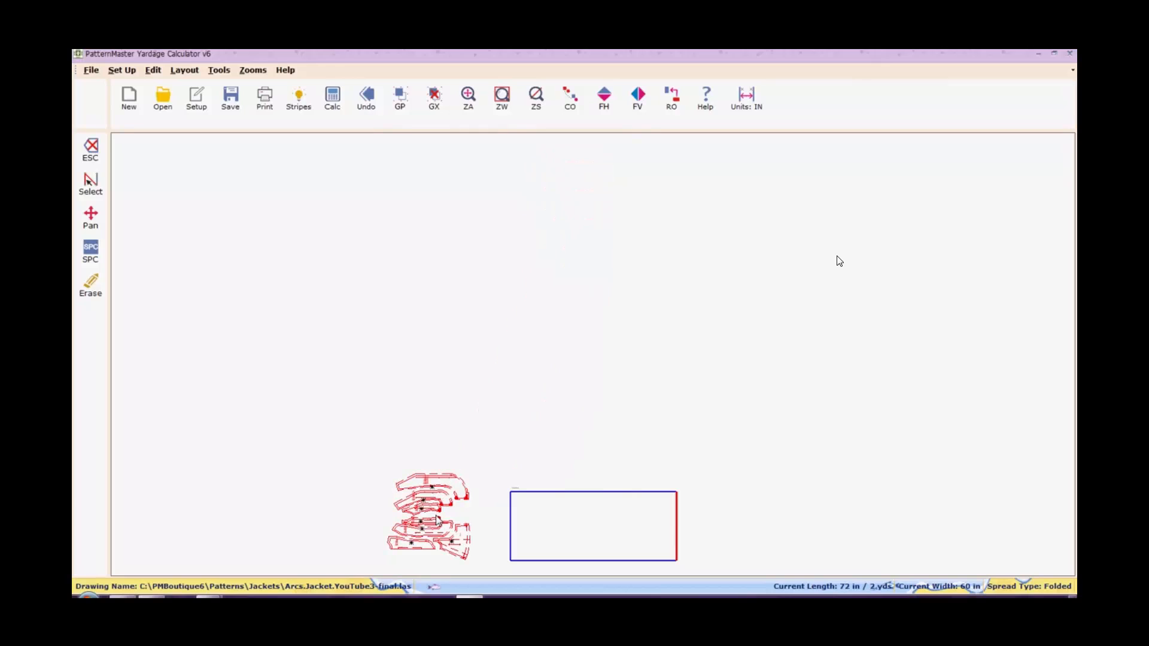
left_click_drag(353, 438, 466, 482)
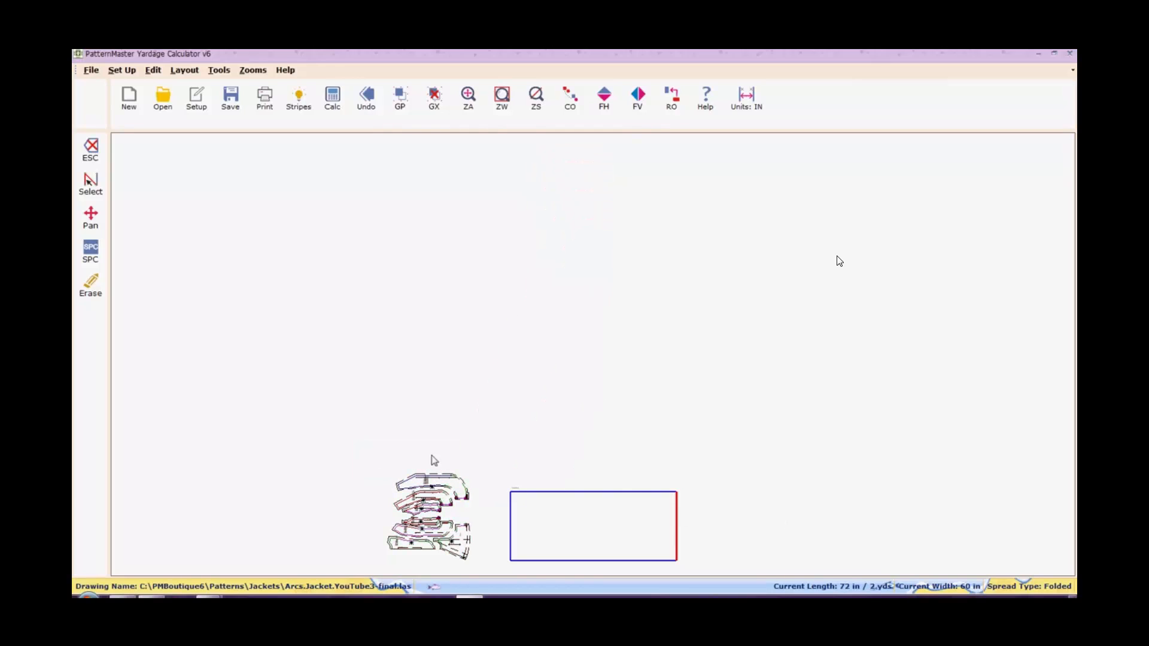
left_click_drag(340, 455, 728, 573)
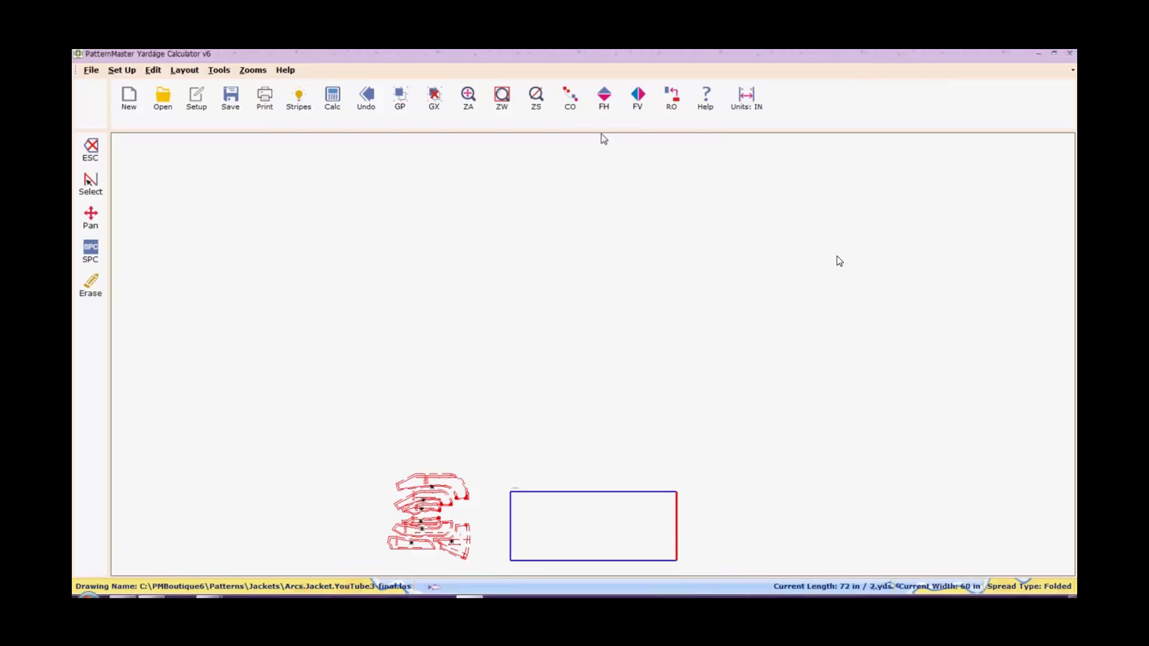
left_click(540, 99)
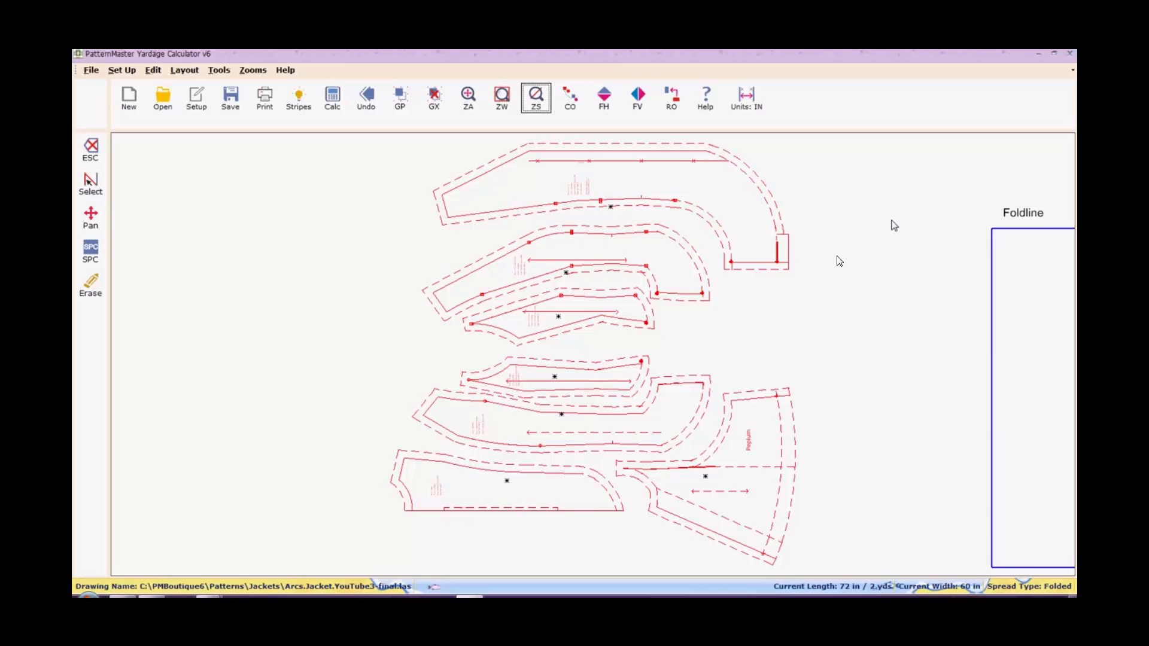
Try to pan the view toward the fabric rectangle.
left_click(101, 230)
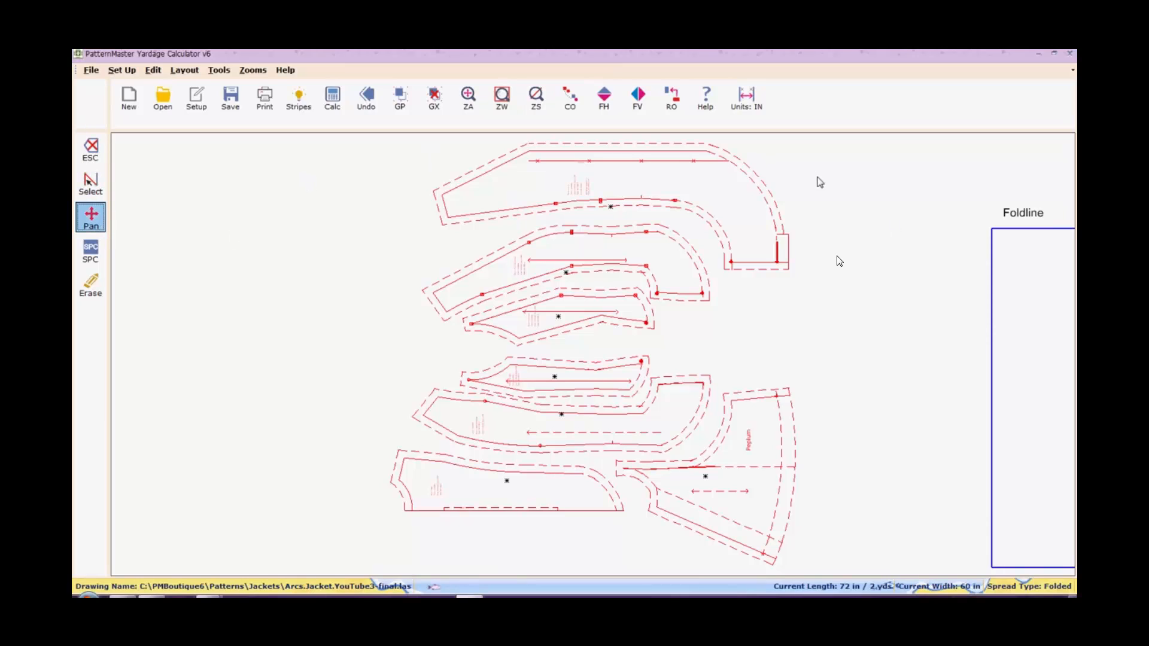
left_click_drag(817, 176, 580, 203)
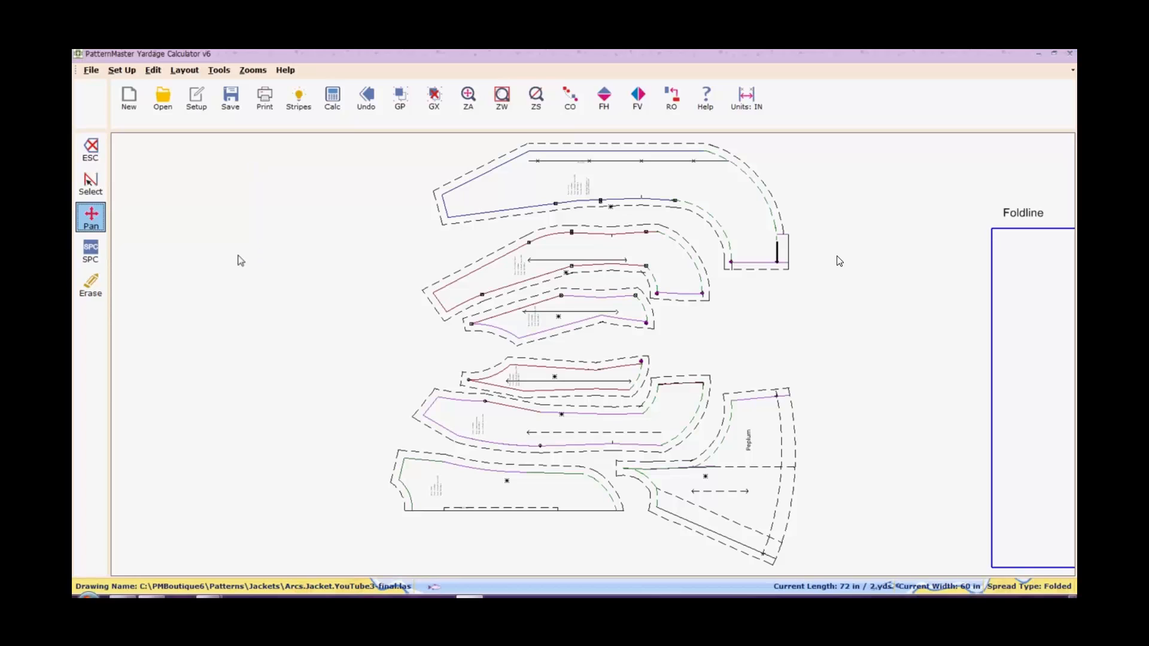
left_click_drag(324, 236, 230, 221)
left_click(90, 217)
left_click(533, 194)
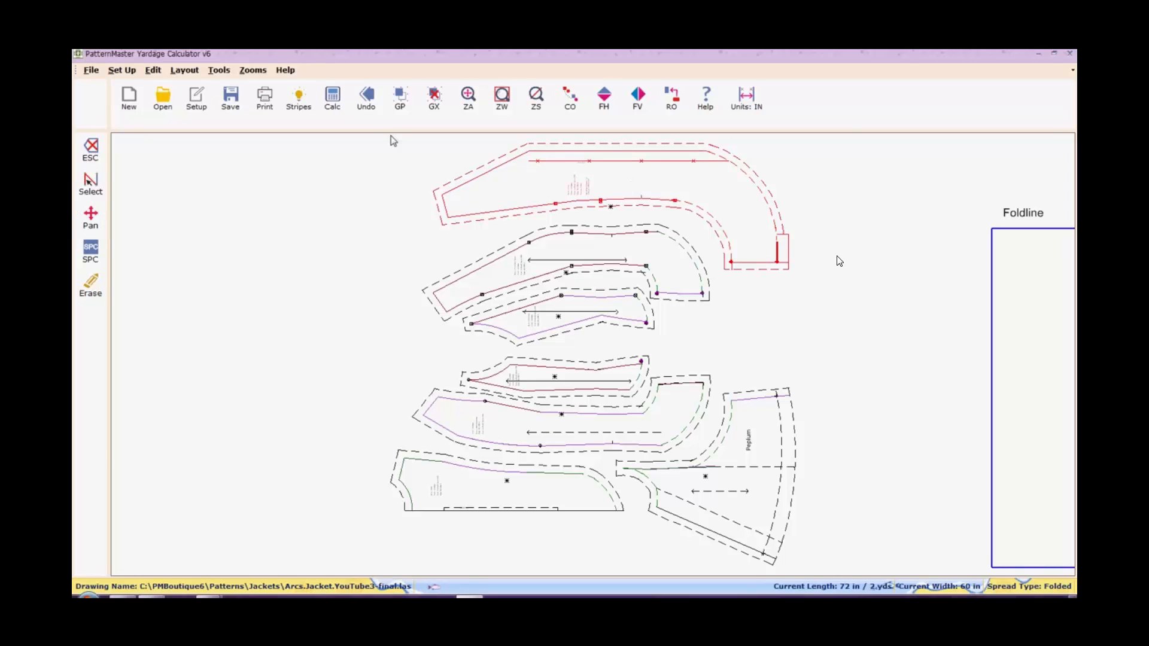
Select all the jacket pieces and move them together farther away from the fabric rectangle.
left_click_drag(384, 146, 862, 568)
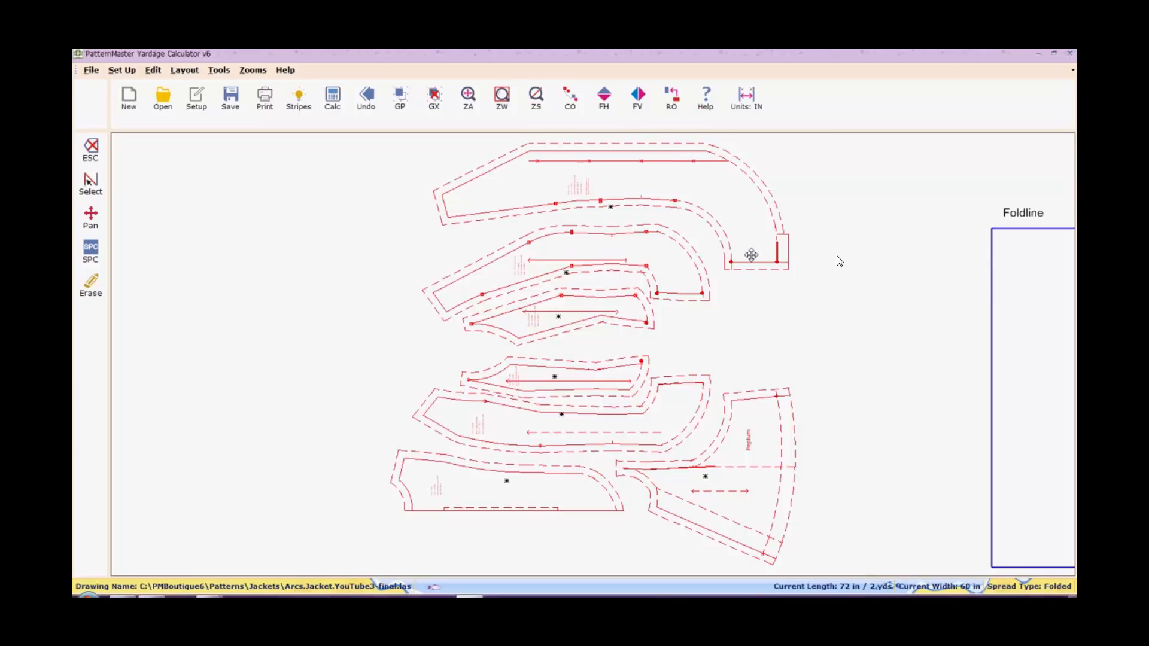
left_click_drag(750, 255, 490, 285)
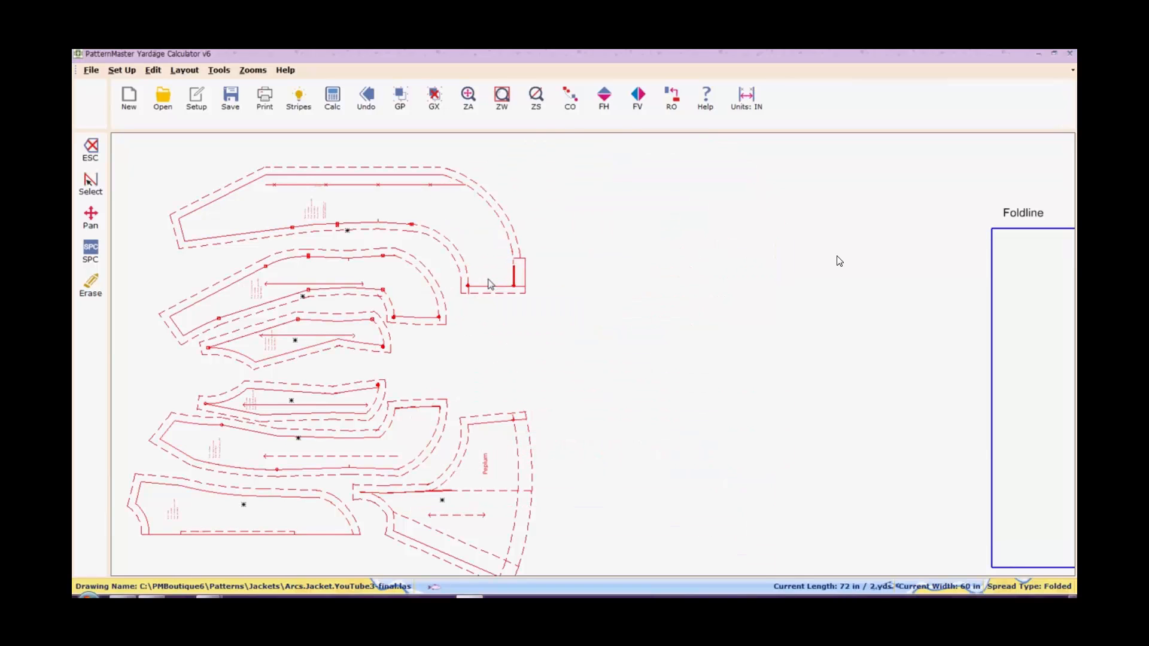
left_click(472, 105)
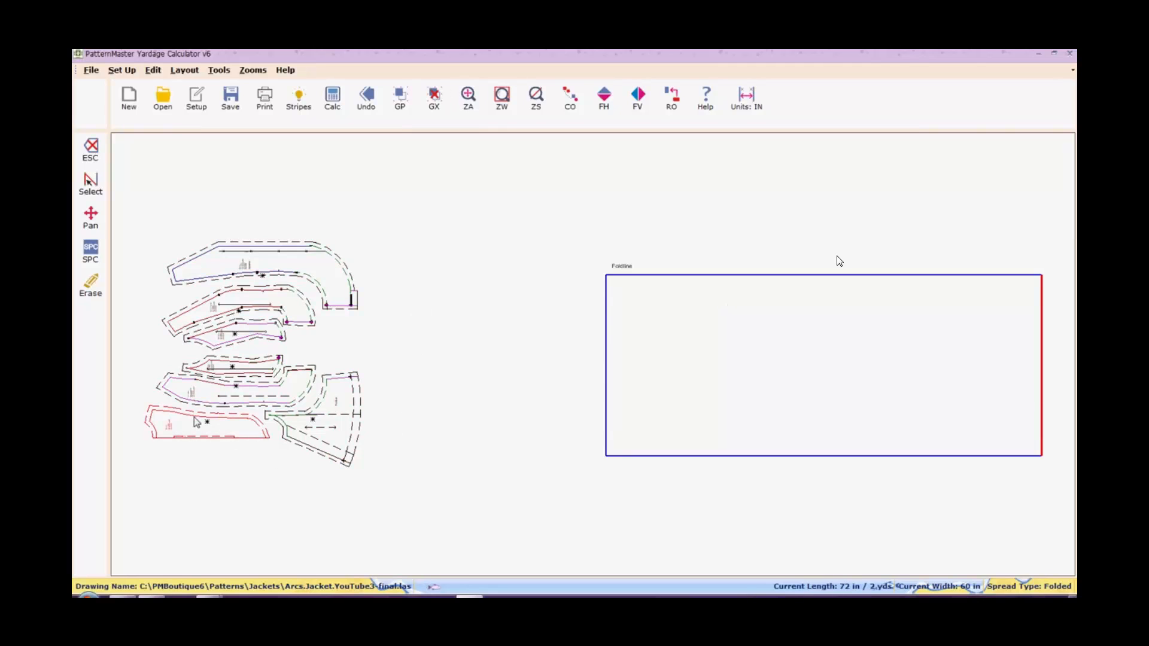
Move the lowest jacket piece with the straight fold edge out of the group and rotate it 180 degrees.
left_click_drag(196, 423, 509, 279)
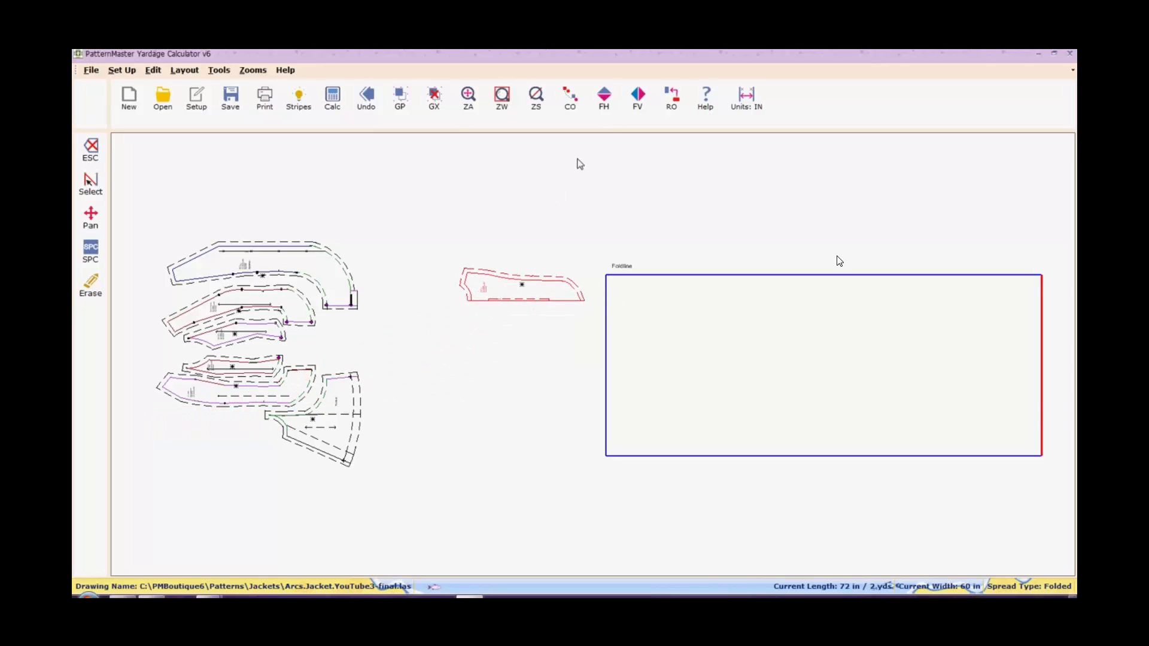
left_click(673, 98)
left_click(673, 98)
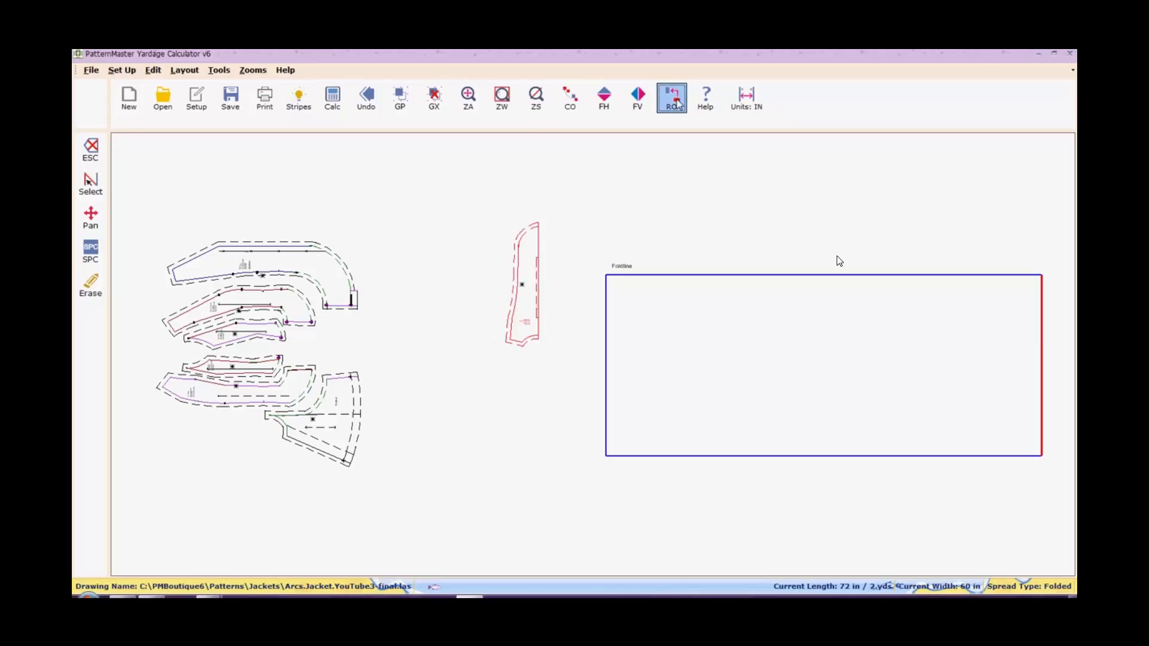
left_click(673, 99)
left_click(675, 100)
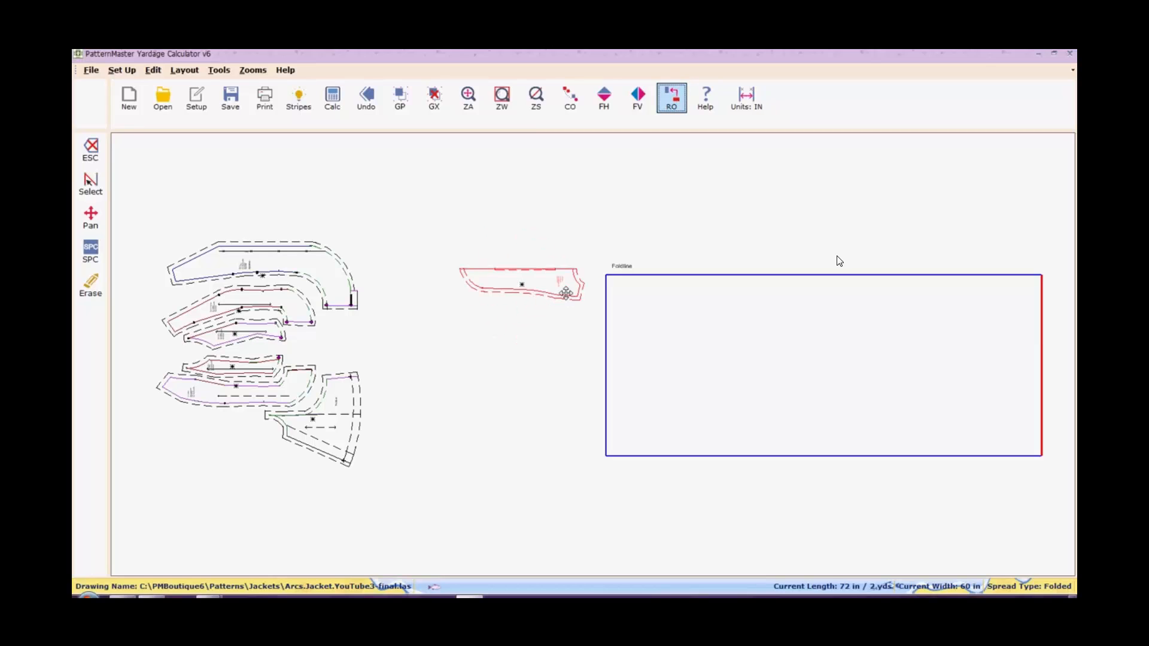
Place the rotated piece's straight edge on the fabric foldline and flip the piece end for end.
left_click_drag(566, 279, 727, 289)
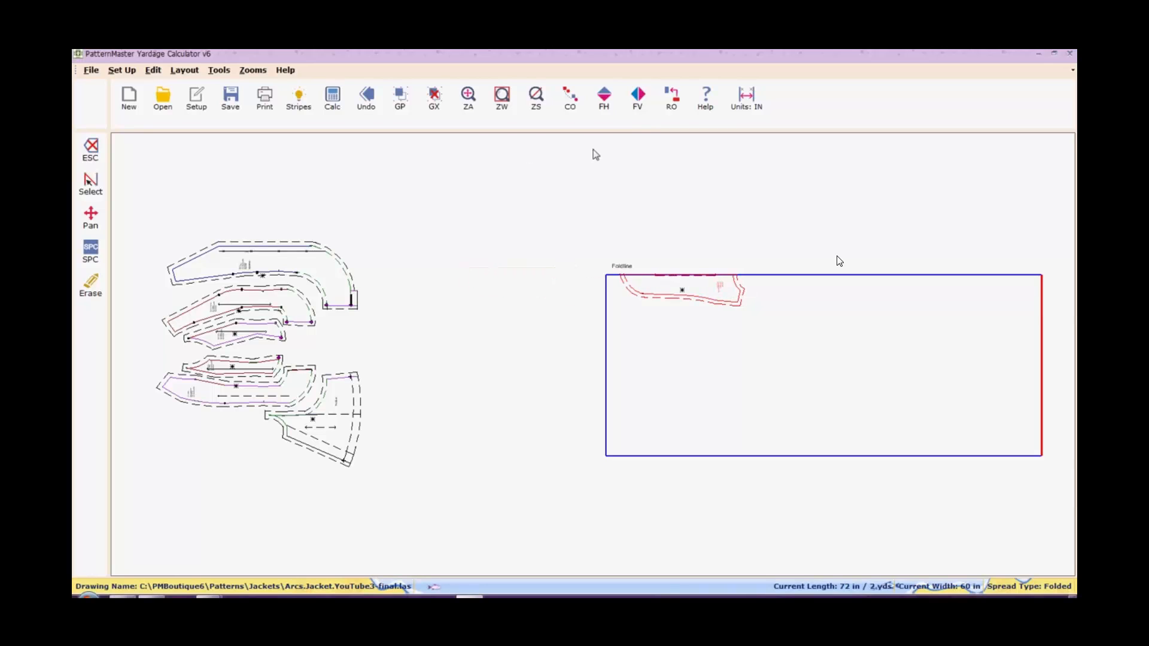
left_click(638, 94)
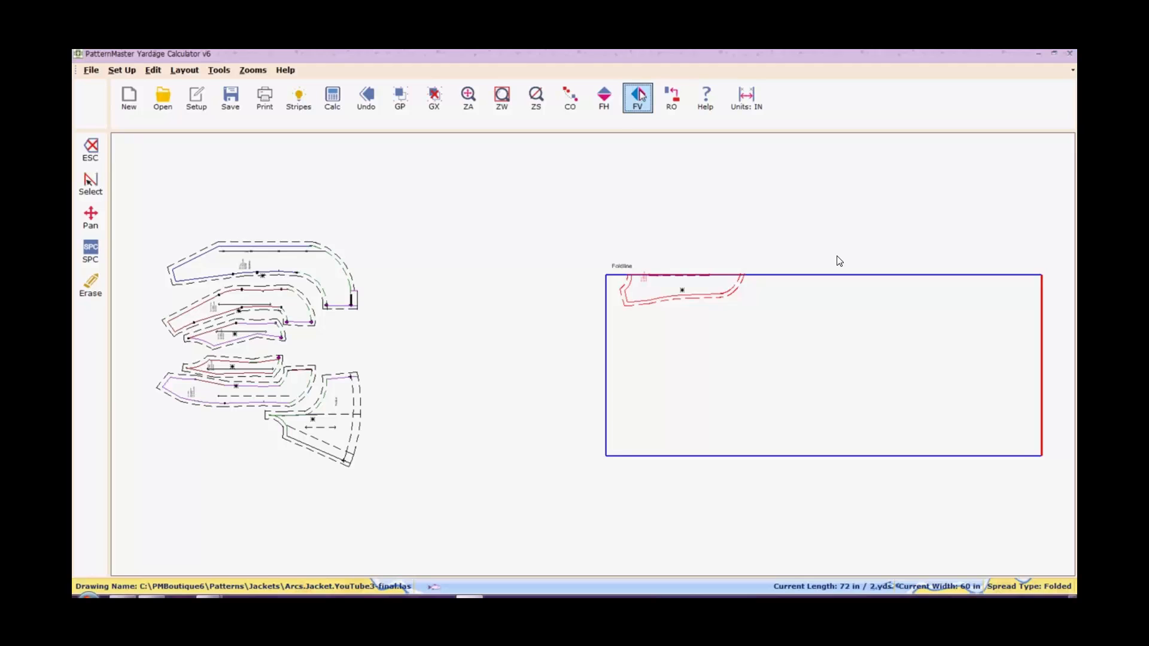
Move the two uppermost curved jacket pieces onto the folded fabric, stacking them below the foldline beside the placed piece.
left_click(284, 253)
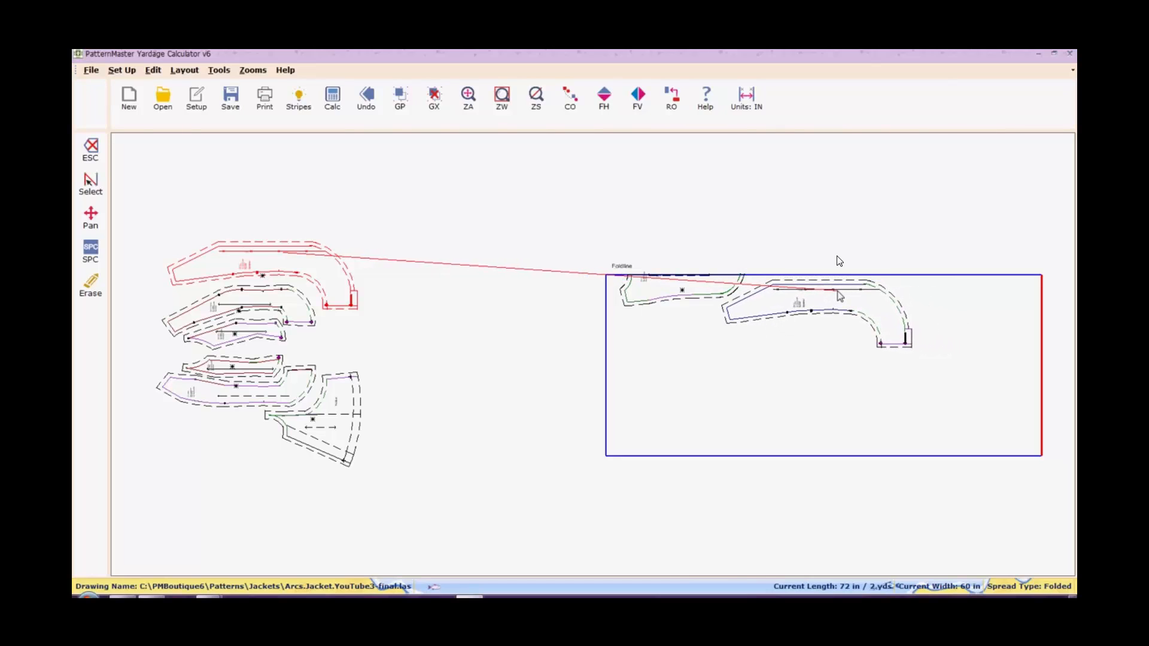
left_click(839, 296)
left_click(272, 305)
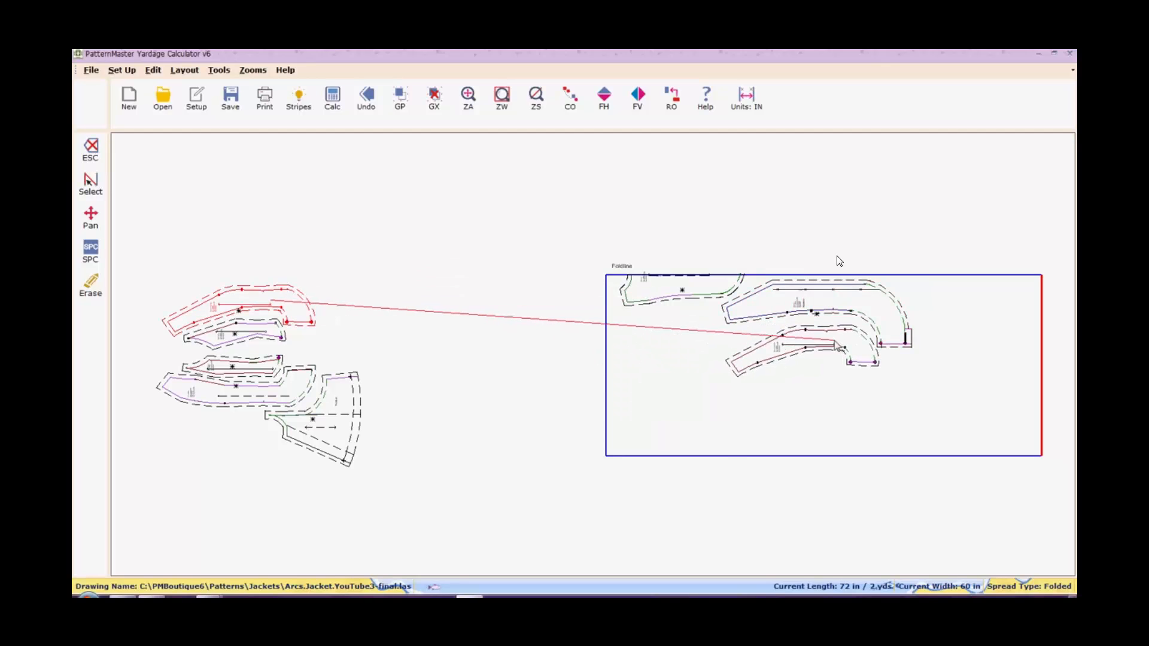
left_click(832, 339)
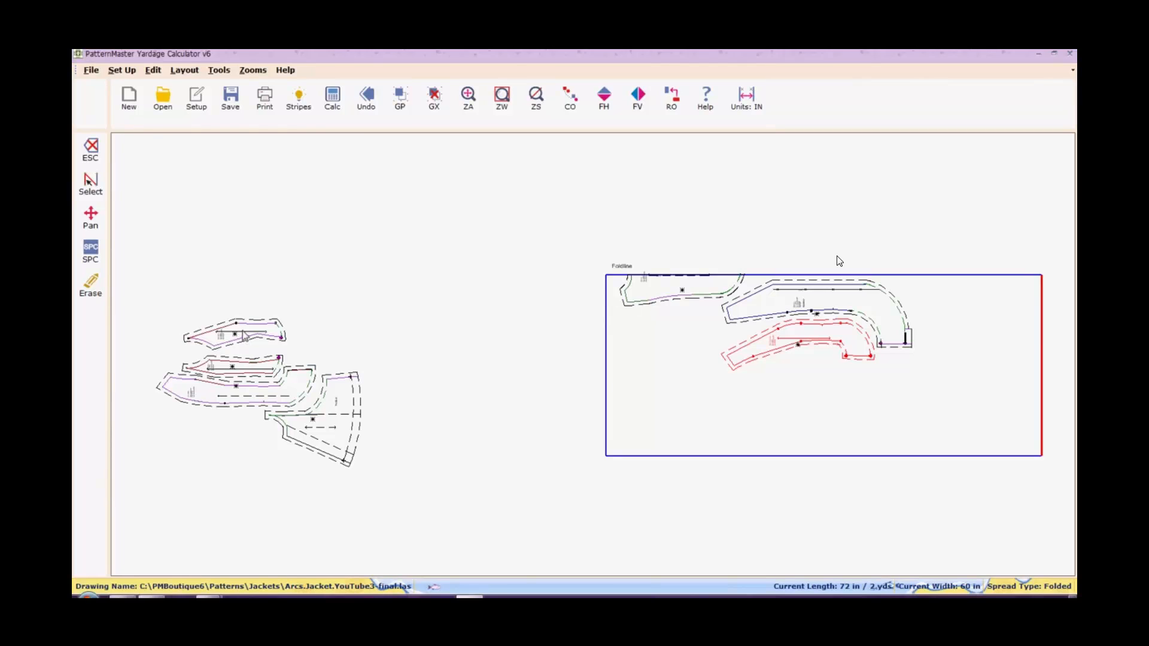
Close the layout without saving and open the jacket file YouTube3_Vogue_1019.las in the Pattern Editor.
left_click(1070, 54)
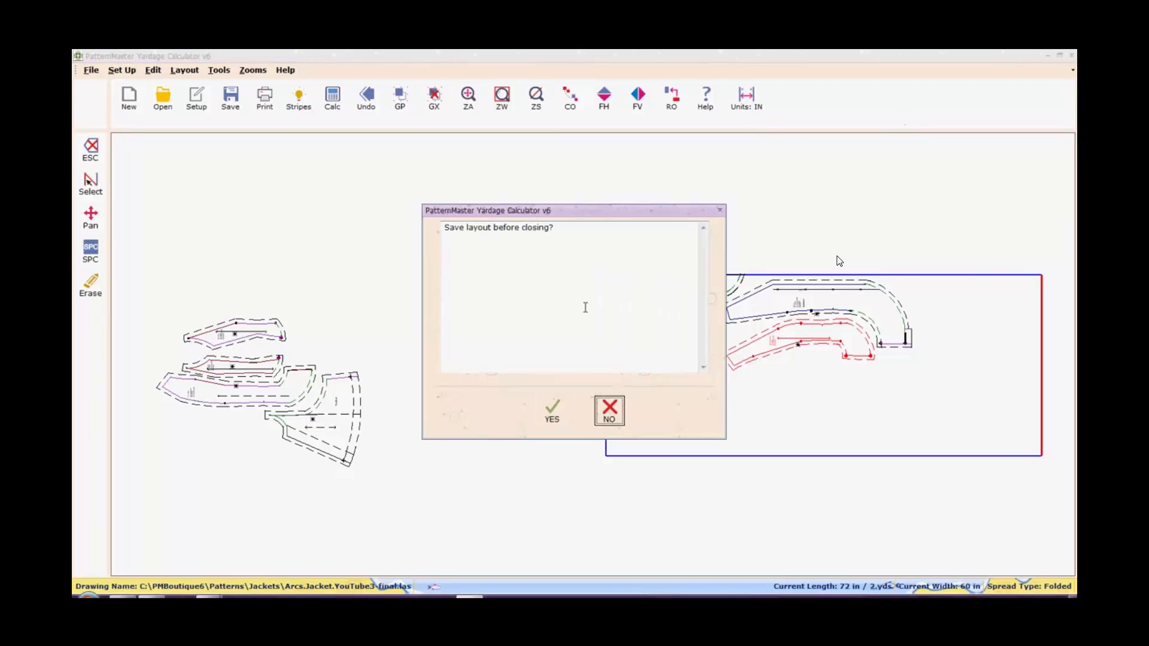
left_click(609, 412)
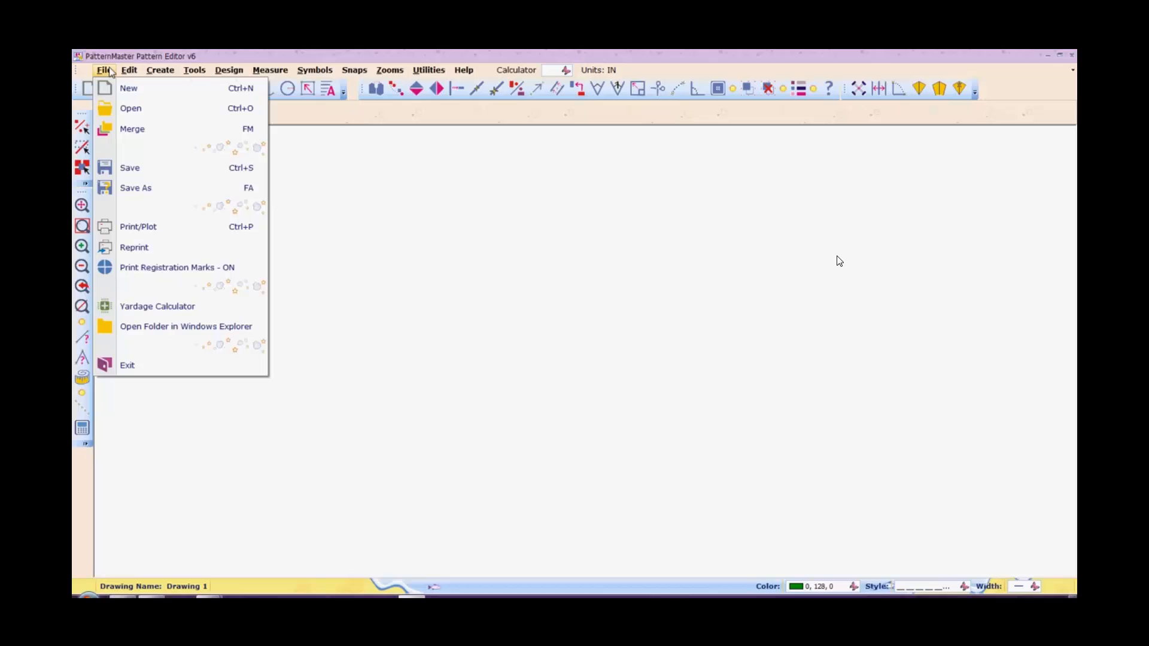
left_click(144, 108)
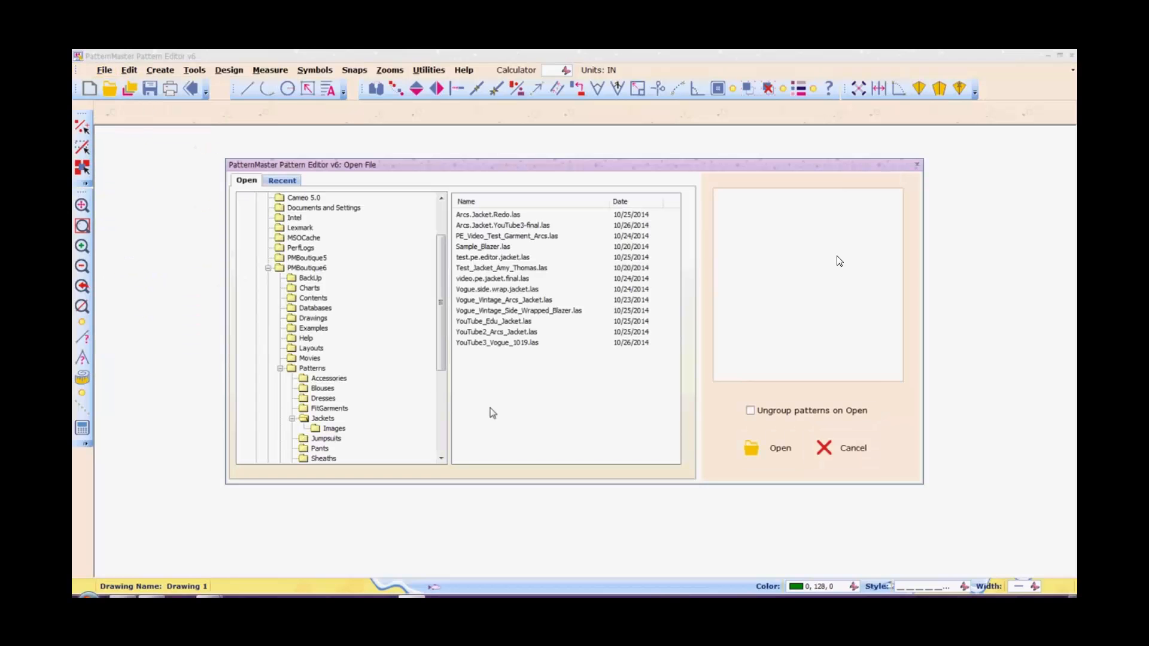
left_click(518, 343)
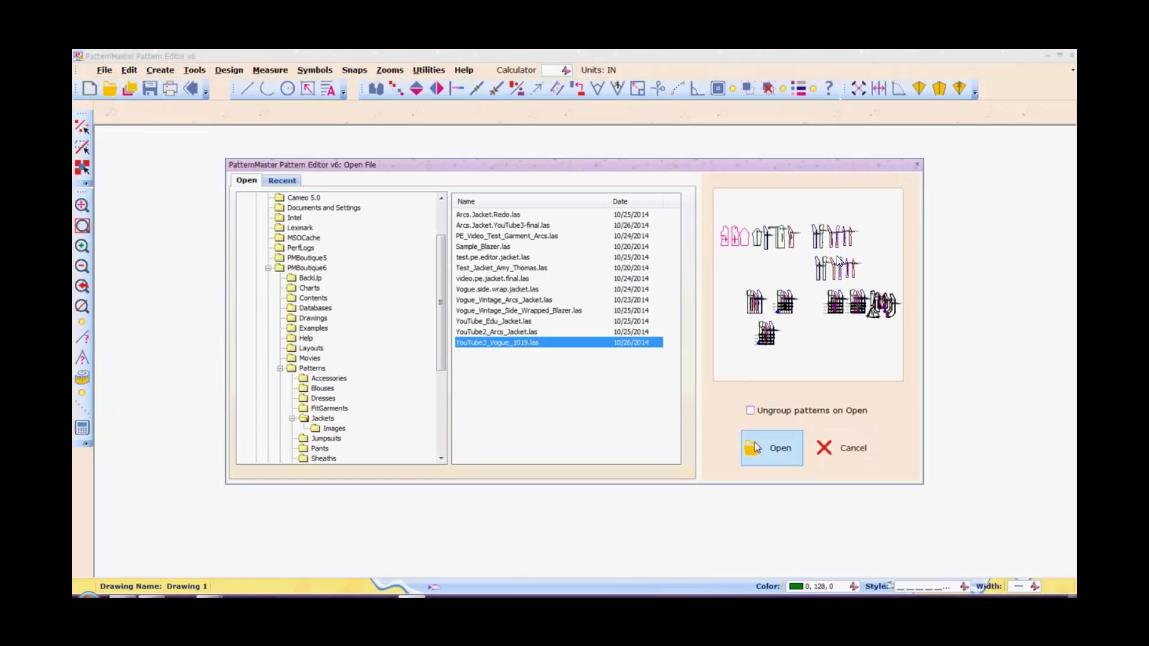
left_click(755, 444)
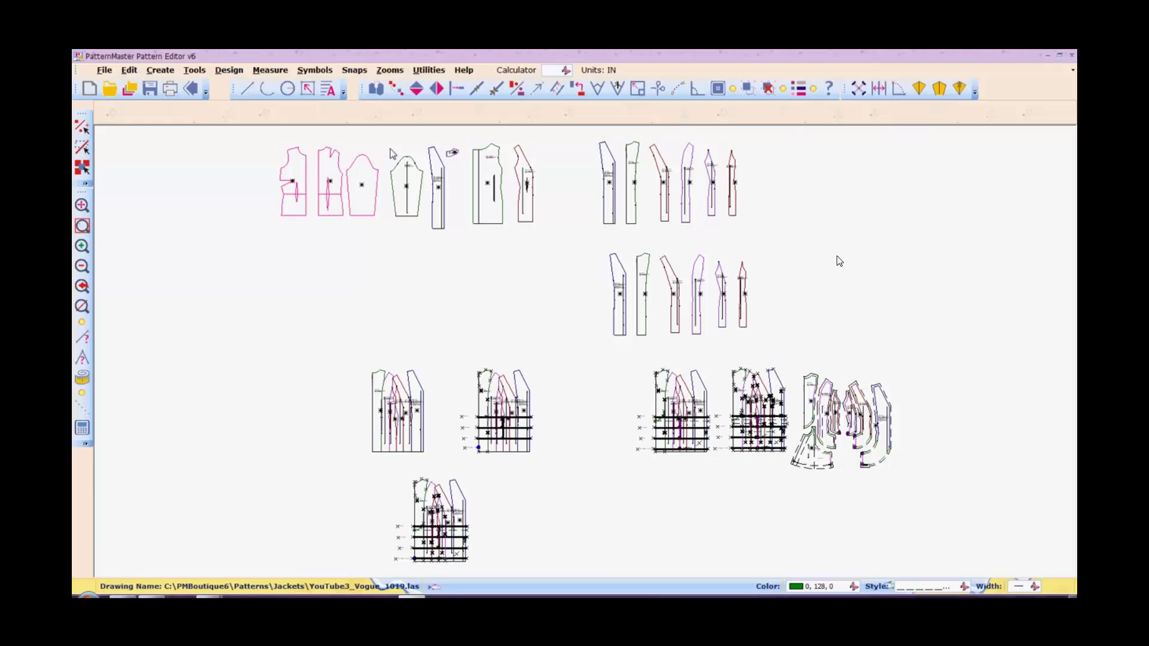
Move the sleeve and its neighbouring draft pieces beside the finished jacket pieces, and delete the narrow blue front piece from that group.
left_click_drag(390, 149, 546, 235)
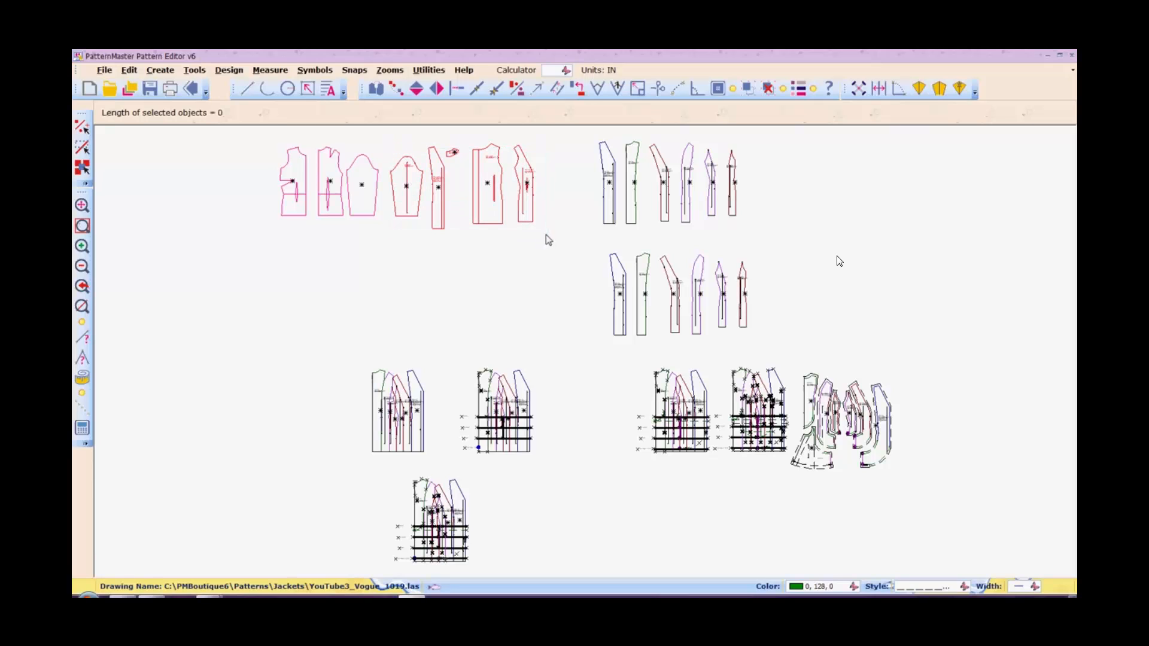
left_click_drag(487, 182, 1010, 422)
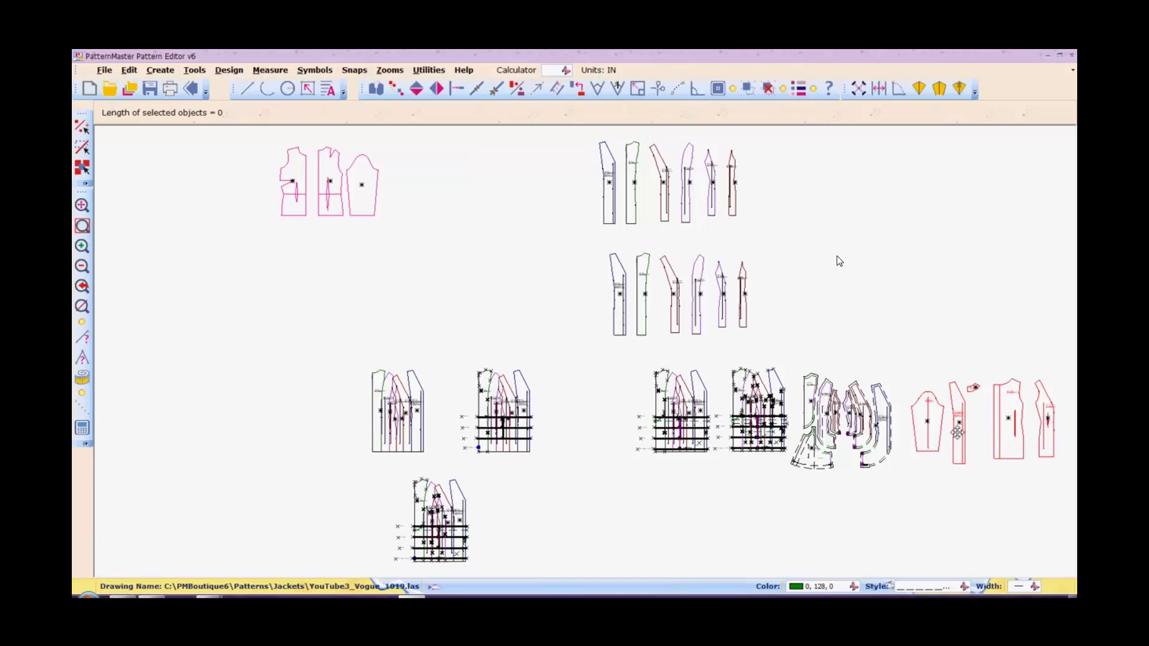
left_click(920, 493)
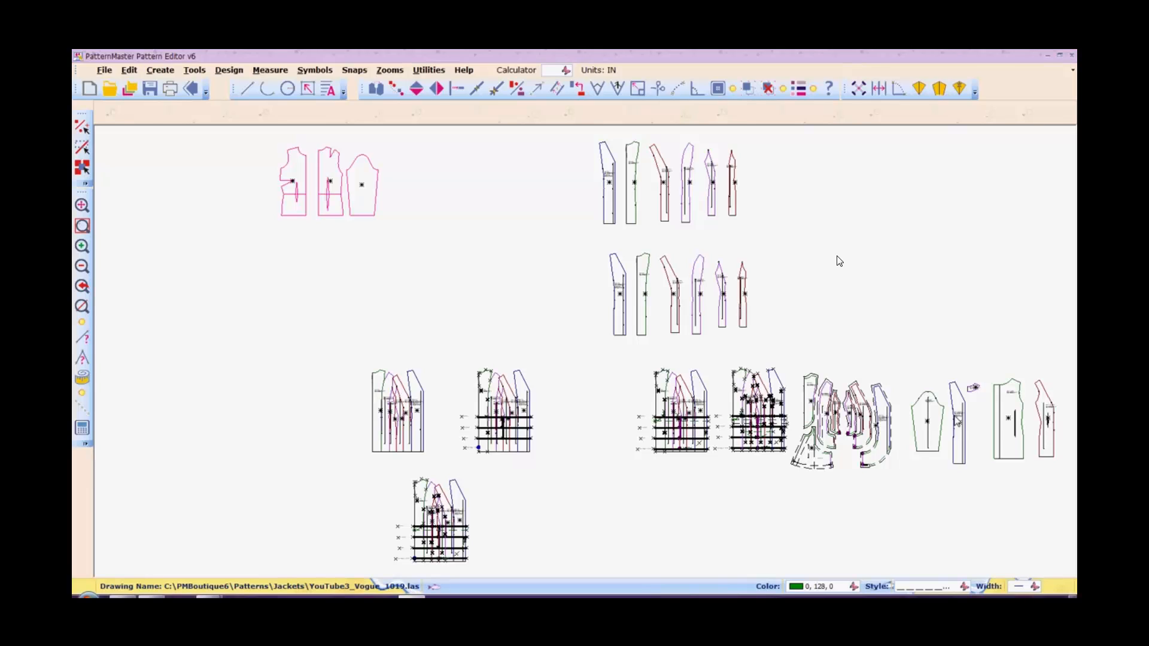
left_click(955, 420)
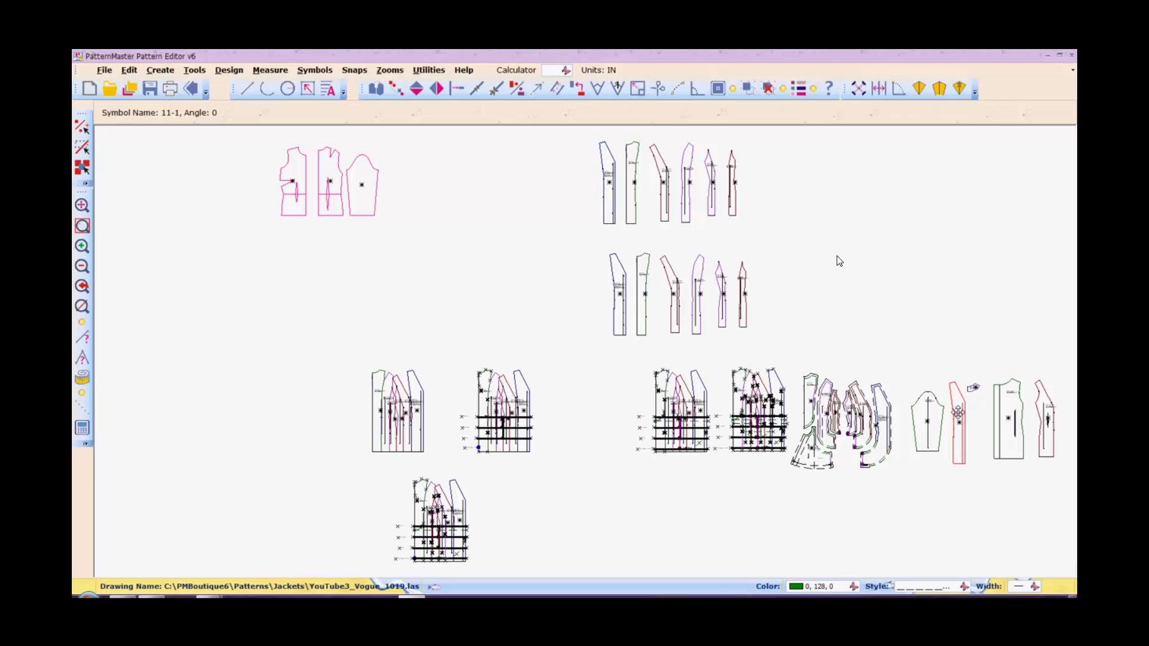
key("Delete")
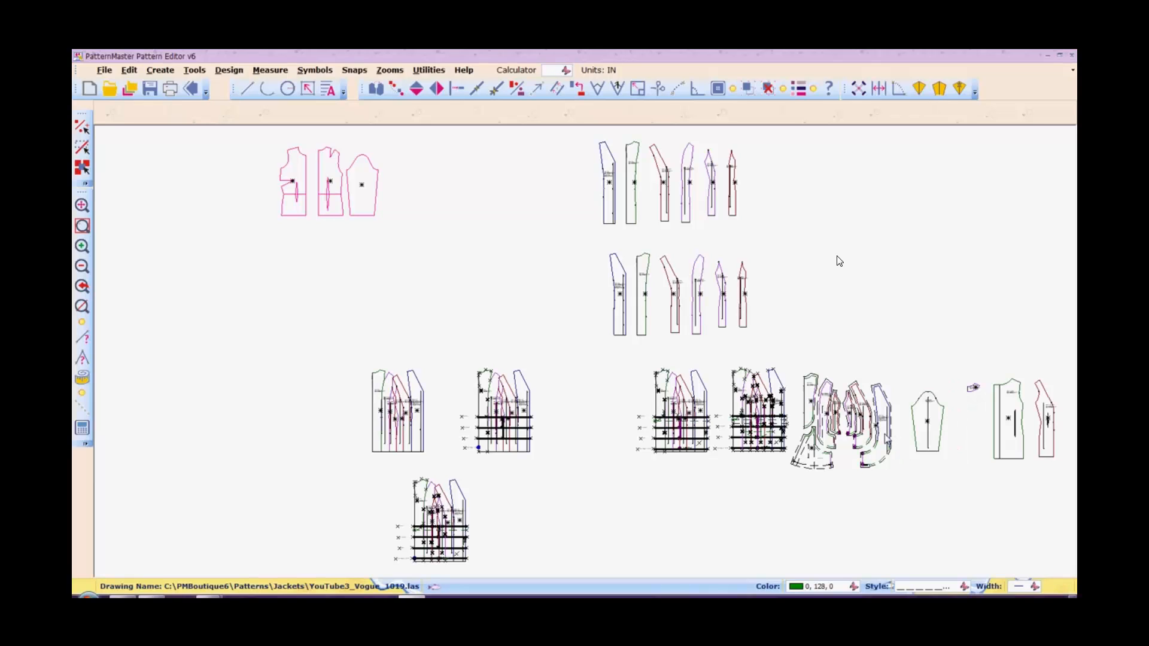
Shift the finished jacket pieces toward the sleeve and delete all the slopers, draft rows and gridded working copies.
left_click(885, 440)
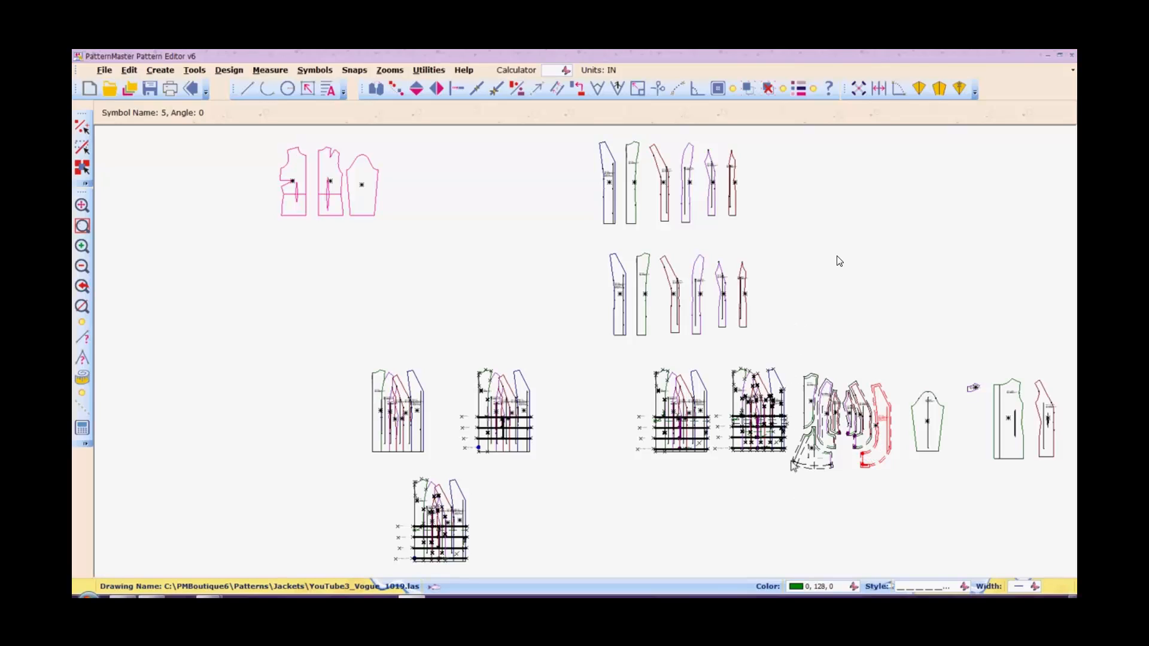
left_click_drag(792, 361, 890, 484)
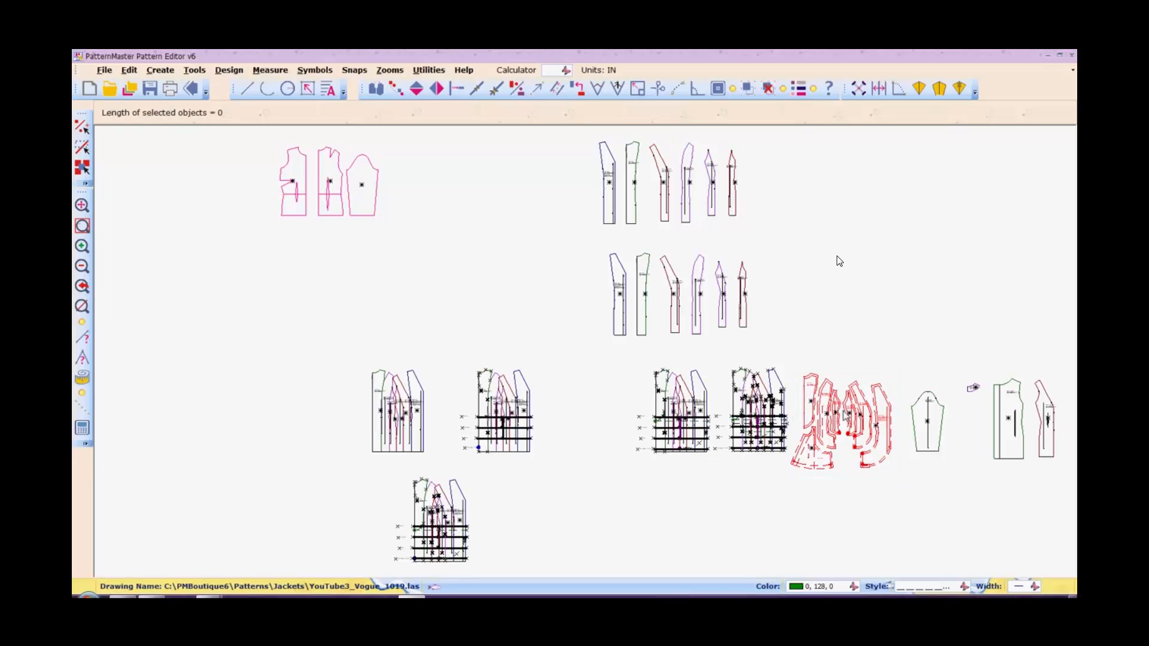
left_click_drag(842, 410, 860, 417)
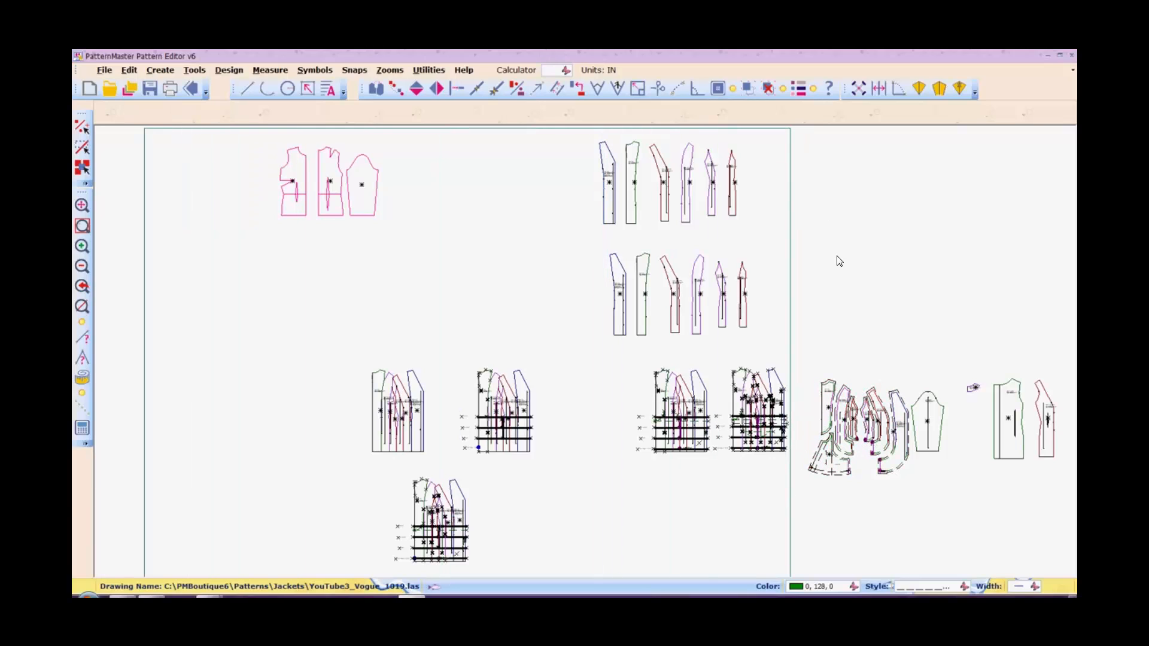
left_click_drag(144, 577, 116, 578)
key("Delete")
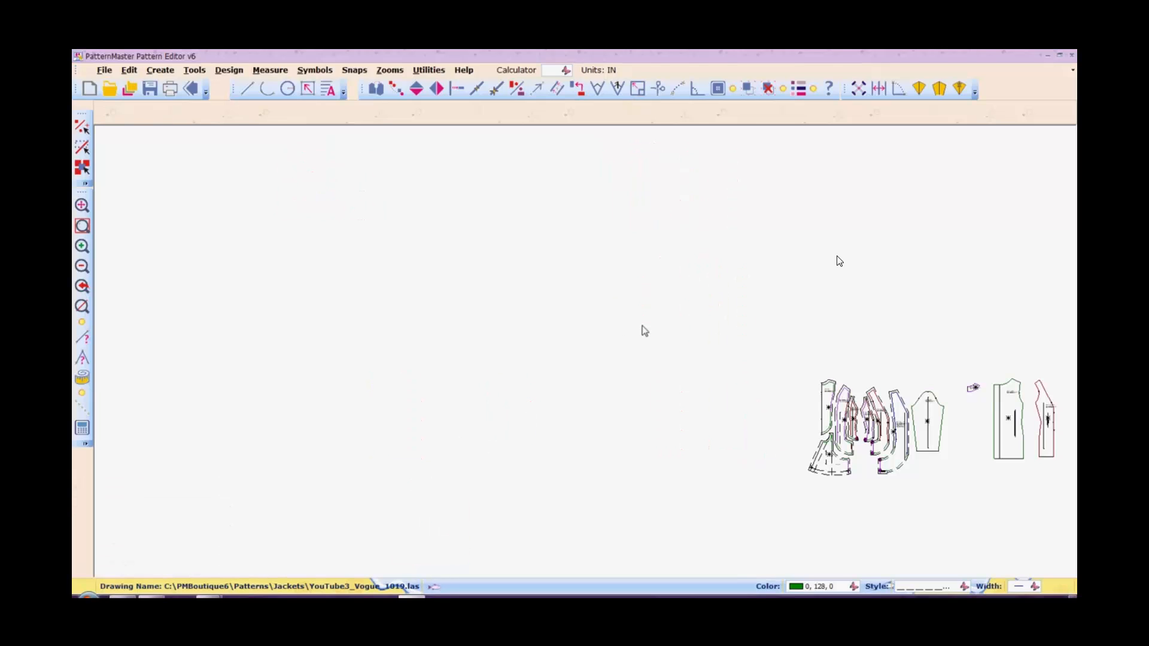
Move the sleeve a little farther away from the long front piece and ungroup it.
left_click_drag(708, 330, 983, 489)
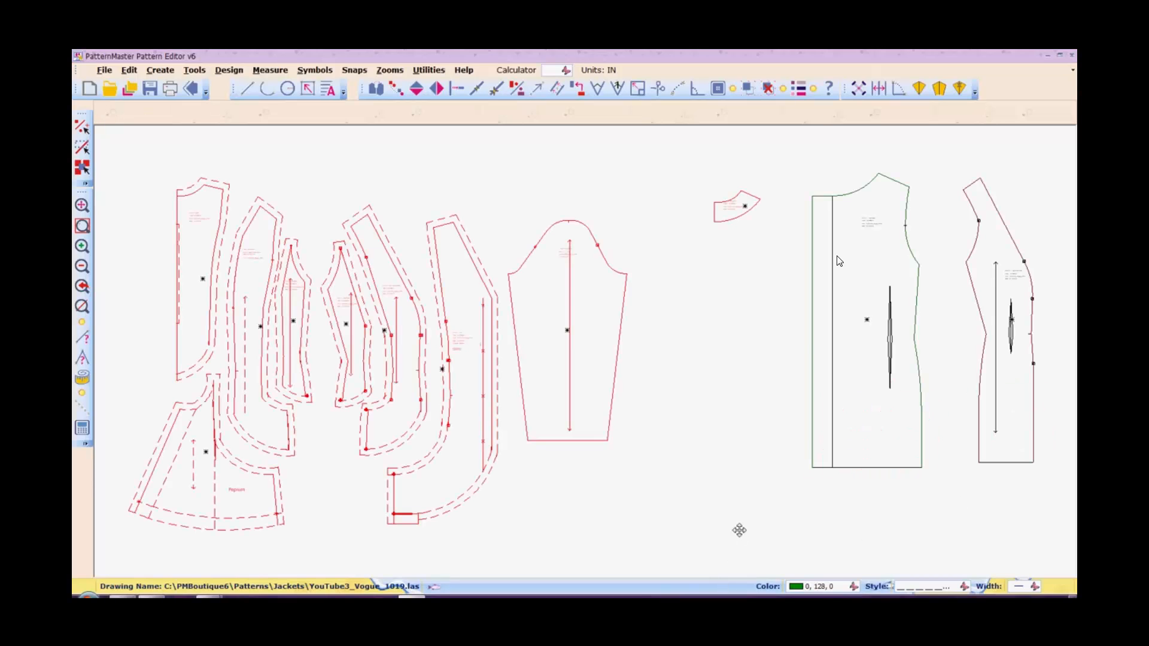
key("Escape")
left_click(572, 367)
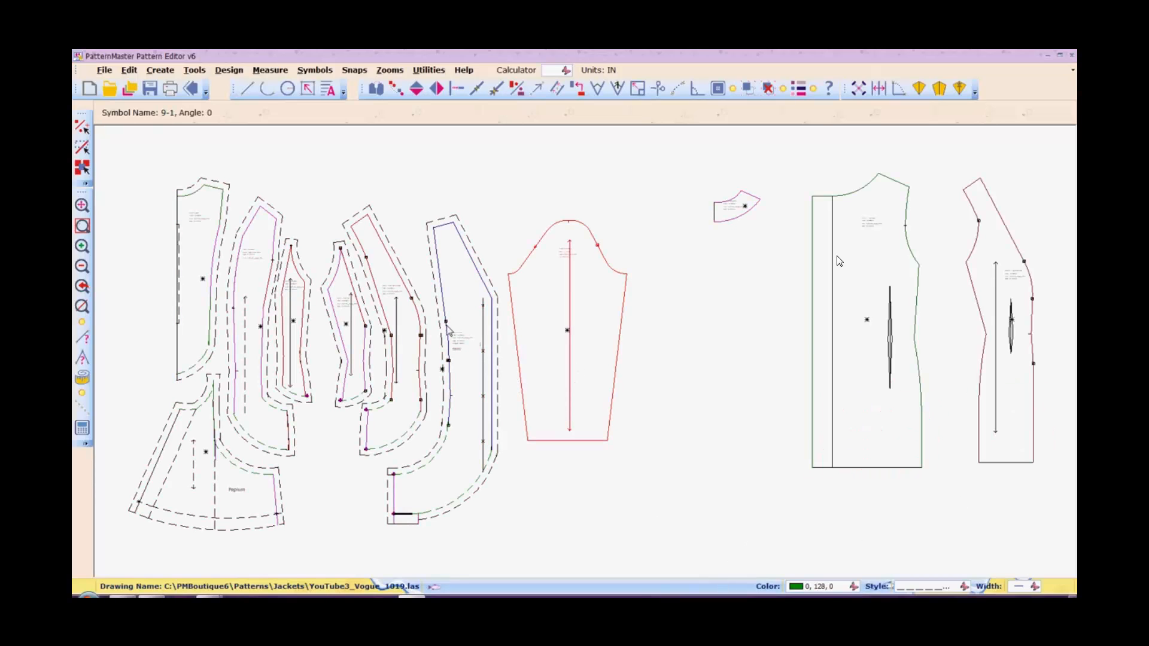
left_click(602, 284)
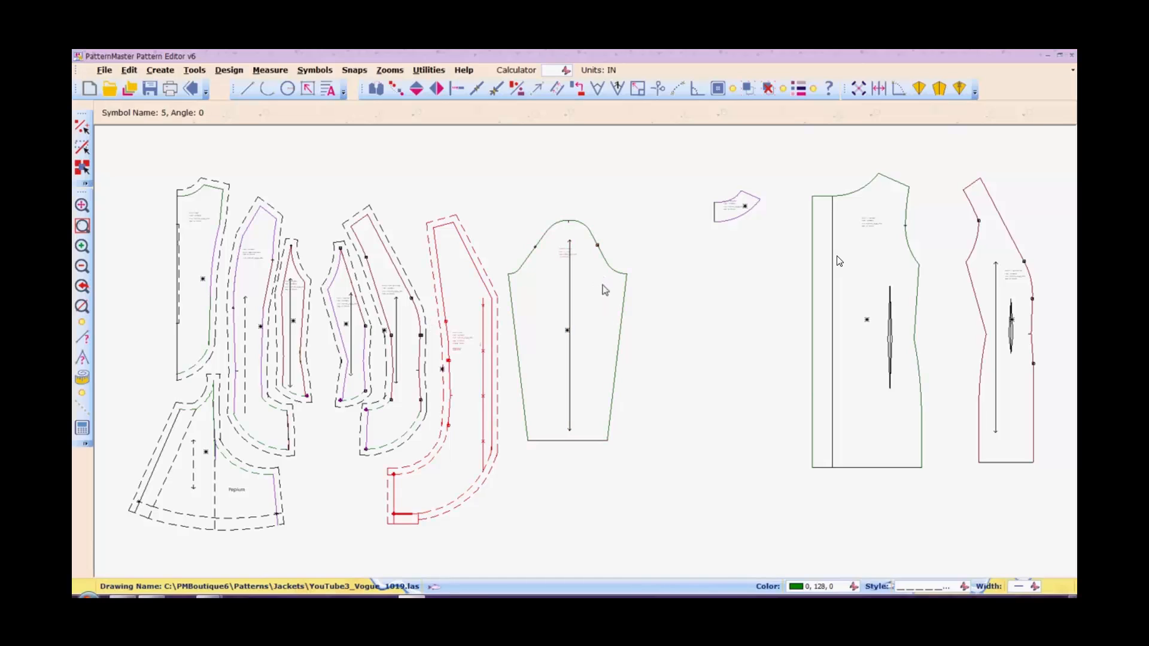
left_click_drag(602, 284, 644, 313)
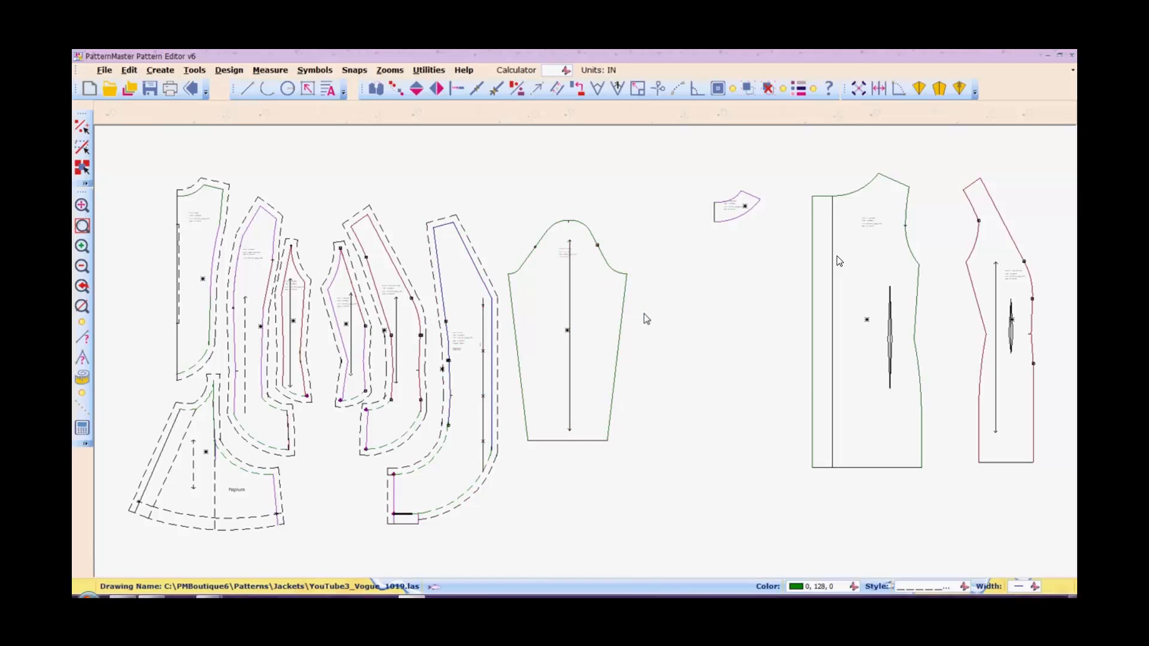
left_click(567, 260)
left_click_drag(567, 259, 607, 266)
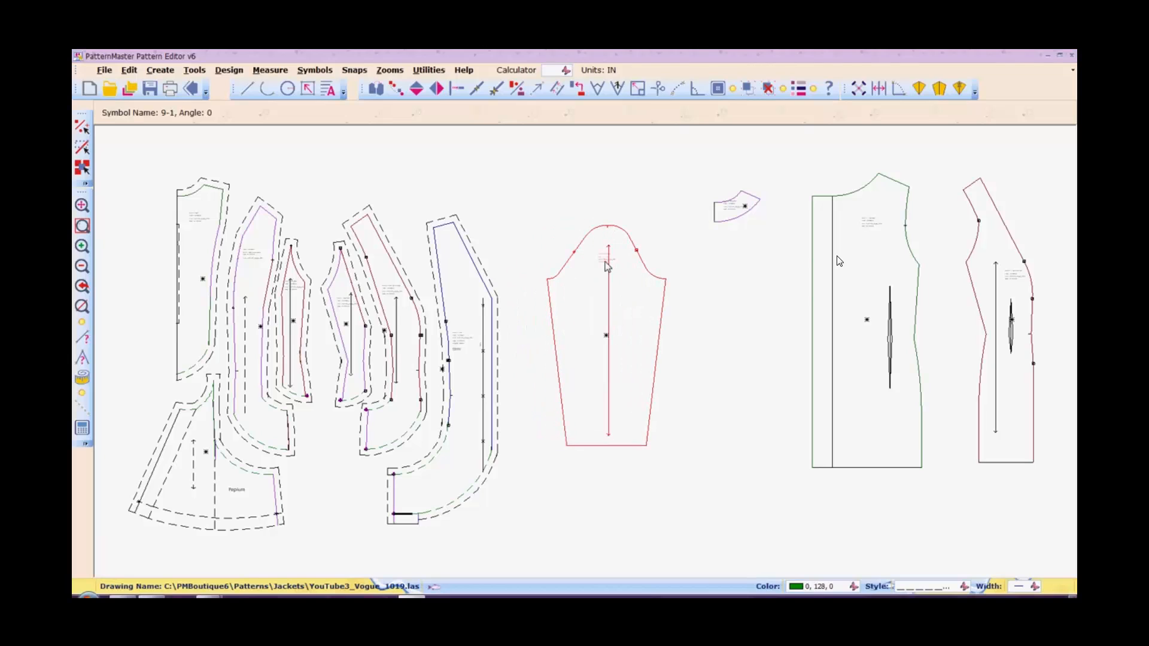
left_click(766, 89)
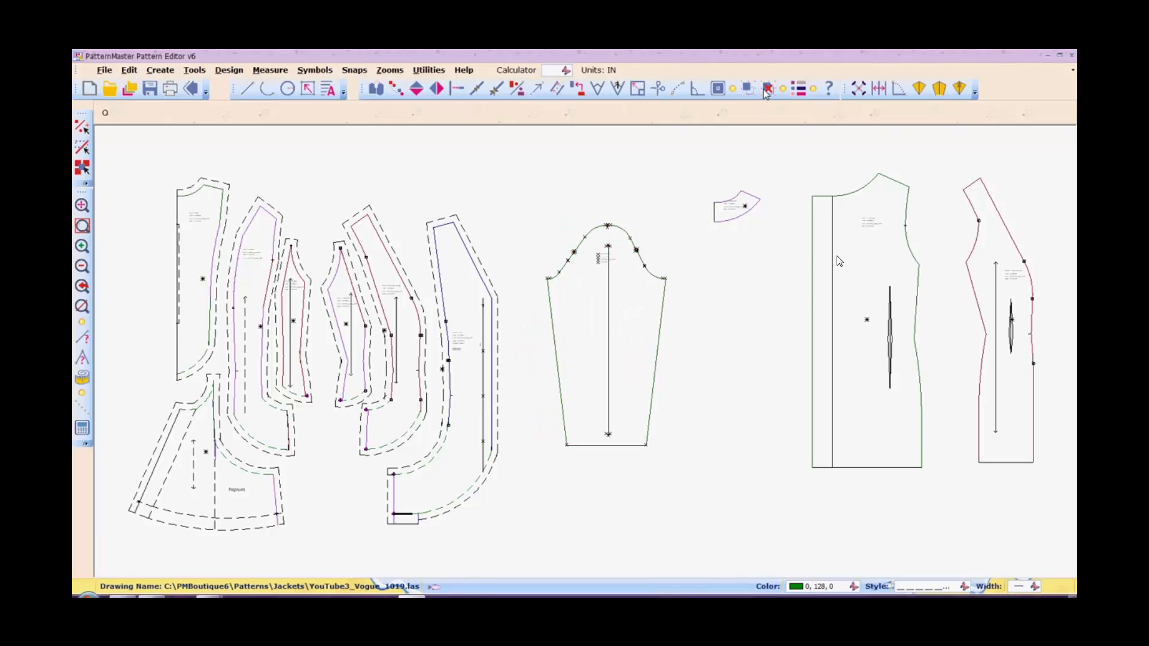
Add 0.625-inch offset seam allowance lines outside the sleeve cap curves and both sleeve side seams.
left_click(717, 88)
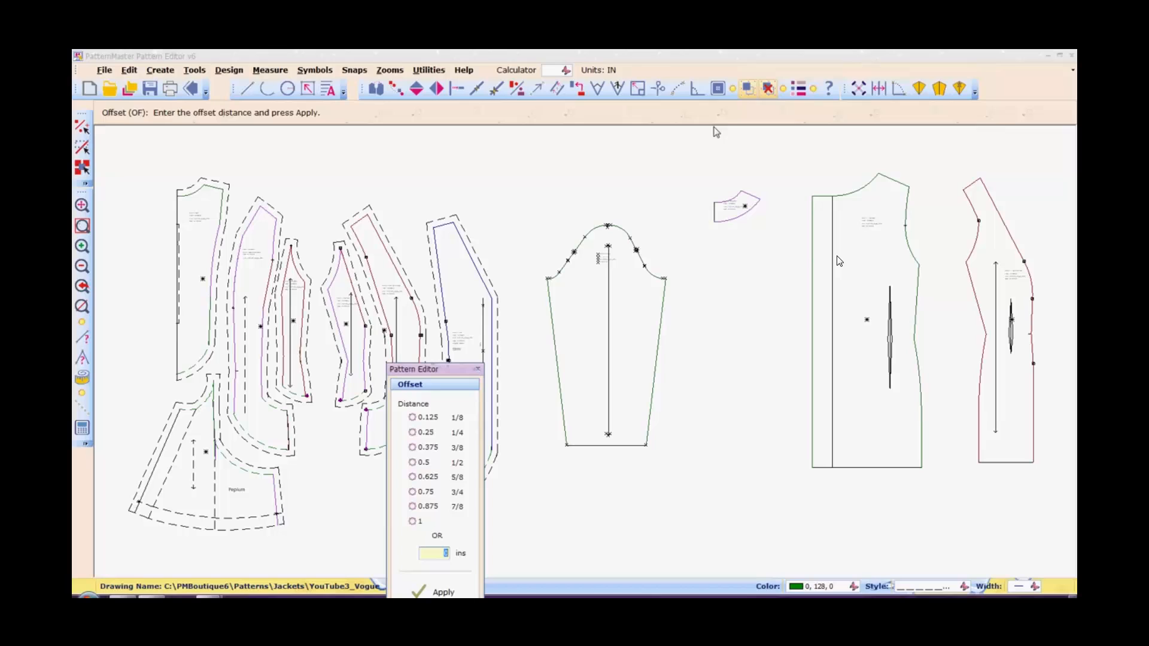
left_click(428, 476)
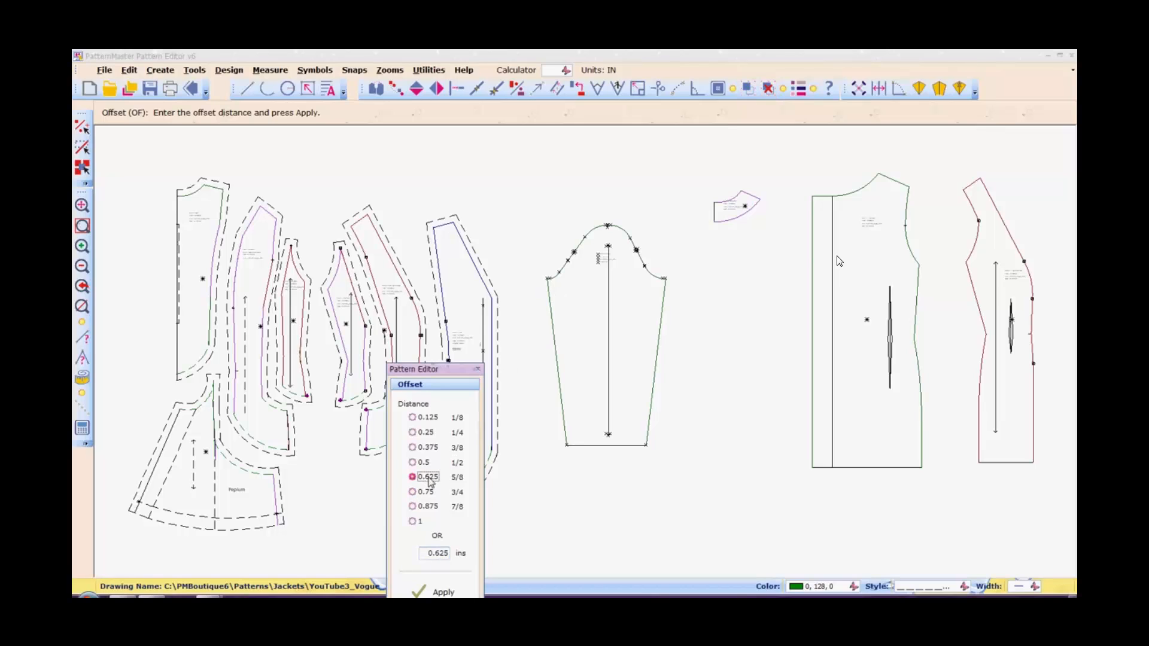
left_click(457, 593)
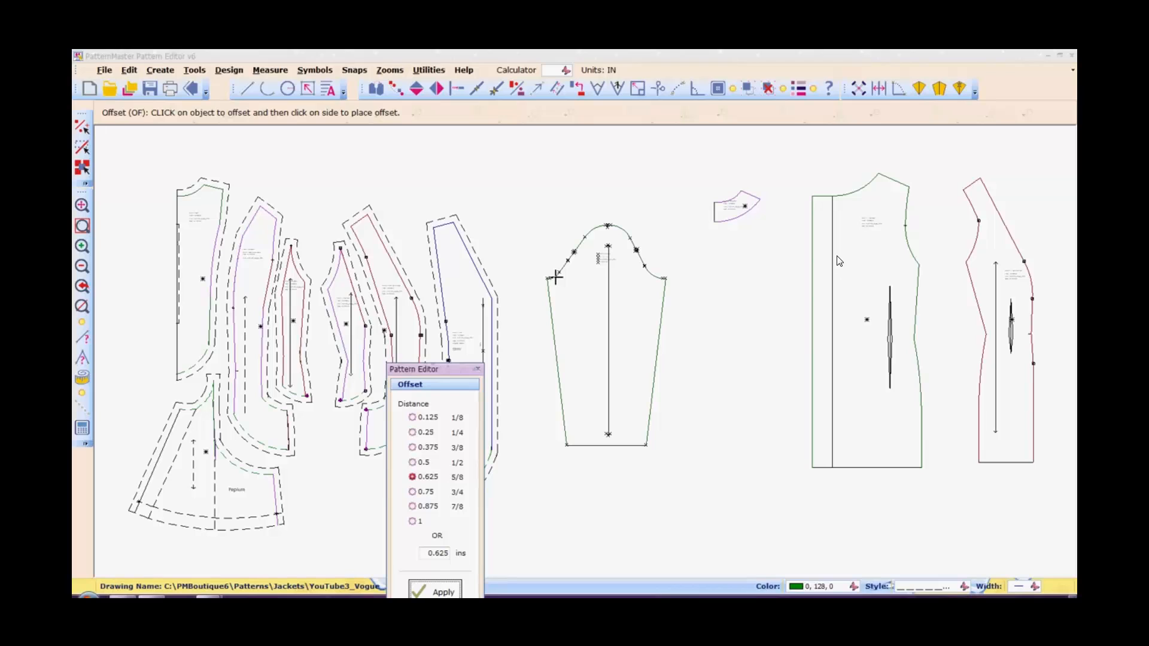
left_click(555, 277)
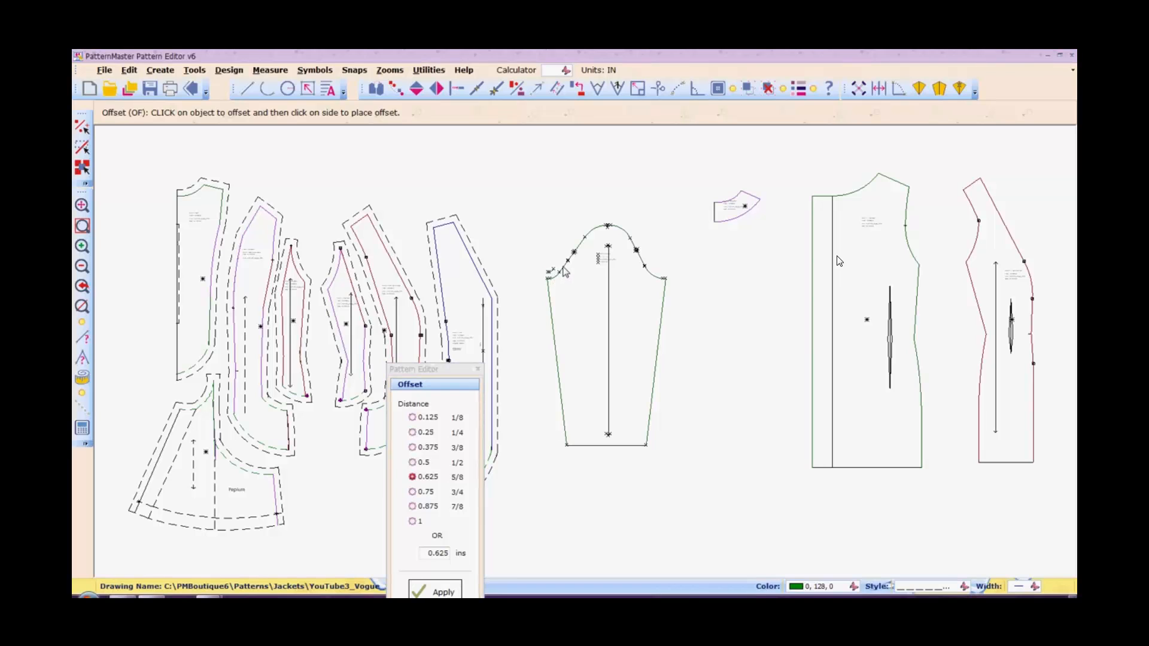
left_click(556, 265)
left_click(591, 230)
left_click(589, 224)
left_click(618, 228)
left_click(627, 214)
left_click(662, 276)
left_click(664, 290)
left_click(553, 336)
left_click(543, 339)
Add a 1.5-inch offset hem allowance below the sleeve's lower edge and end the Offset command.
left_click(412, 522)
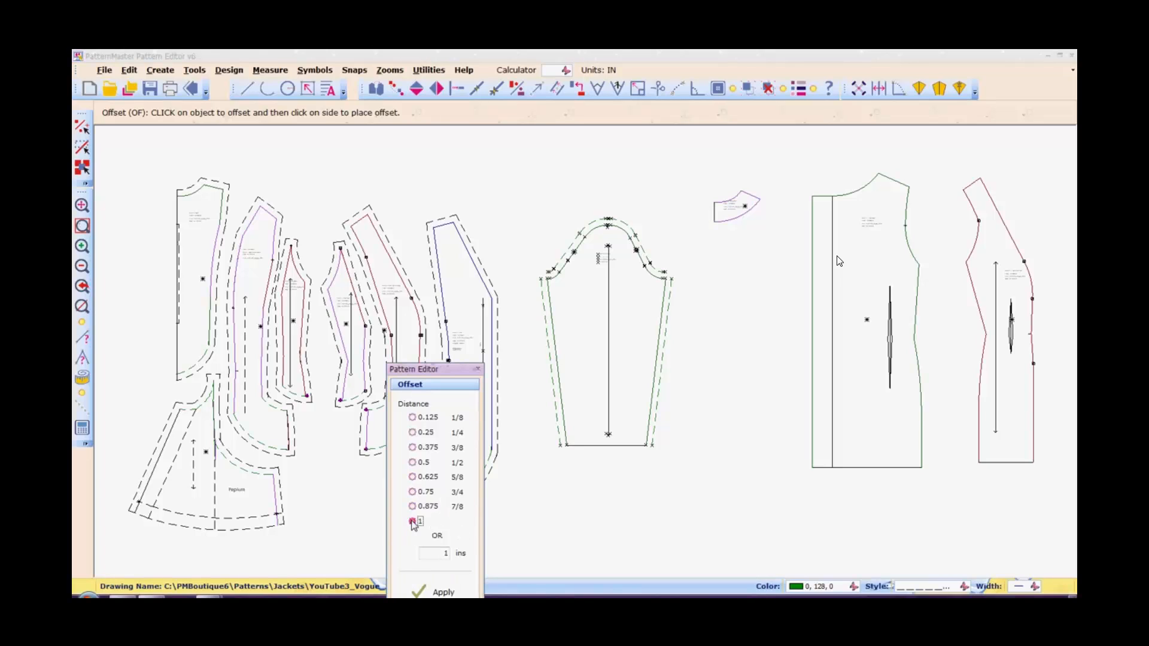
double_click(448, 553)
type("1.5")
left_click(445, 592)
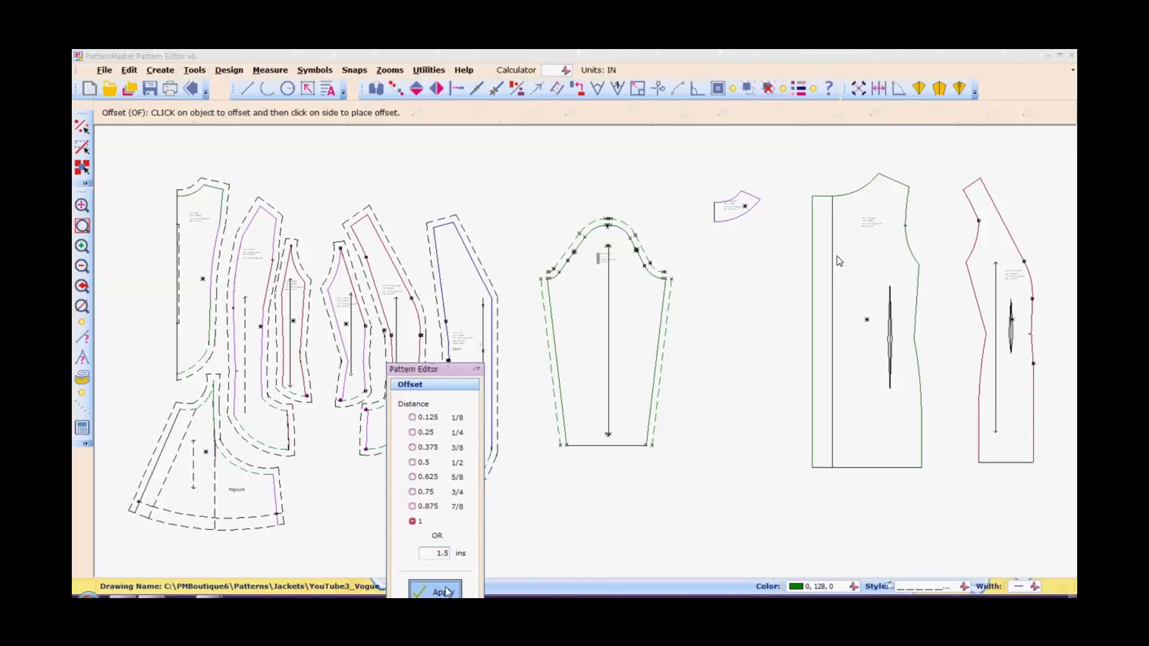
left_click(589, 446)
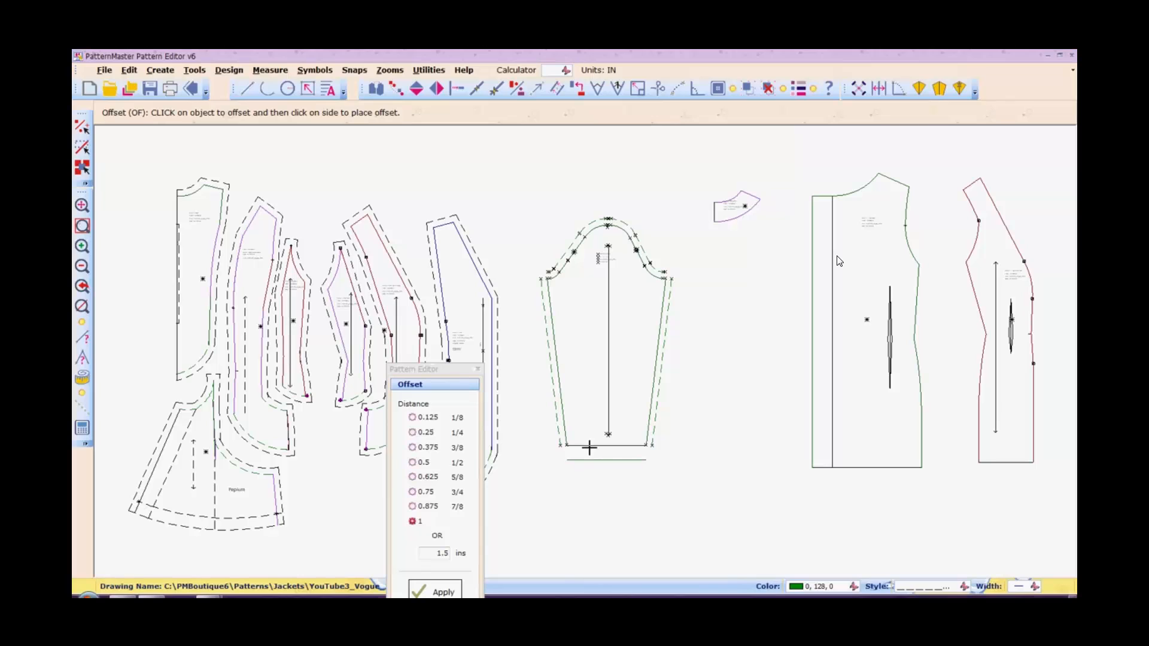
left_click(589, 458)
left_click(479, 370)
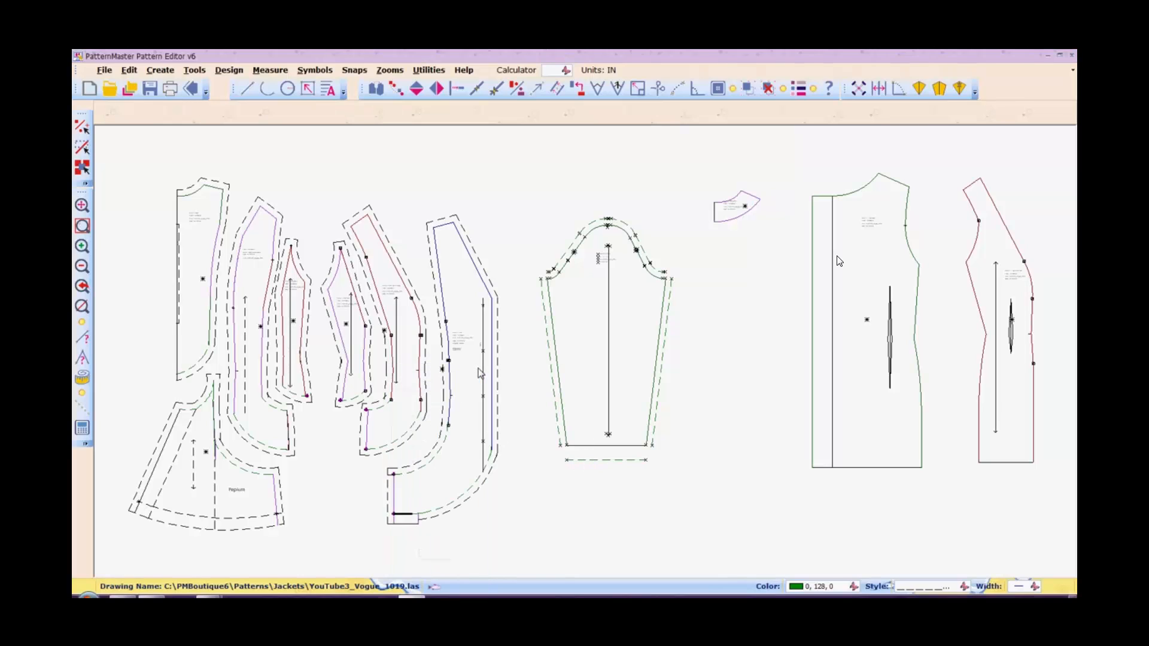
Try to extend the sleeve's left side seam allowance line to the end of the cap seam allowance with Intersect.
key("i")
key("n")
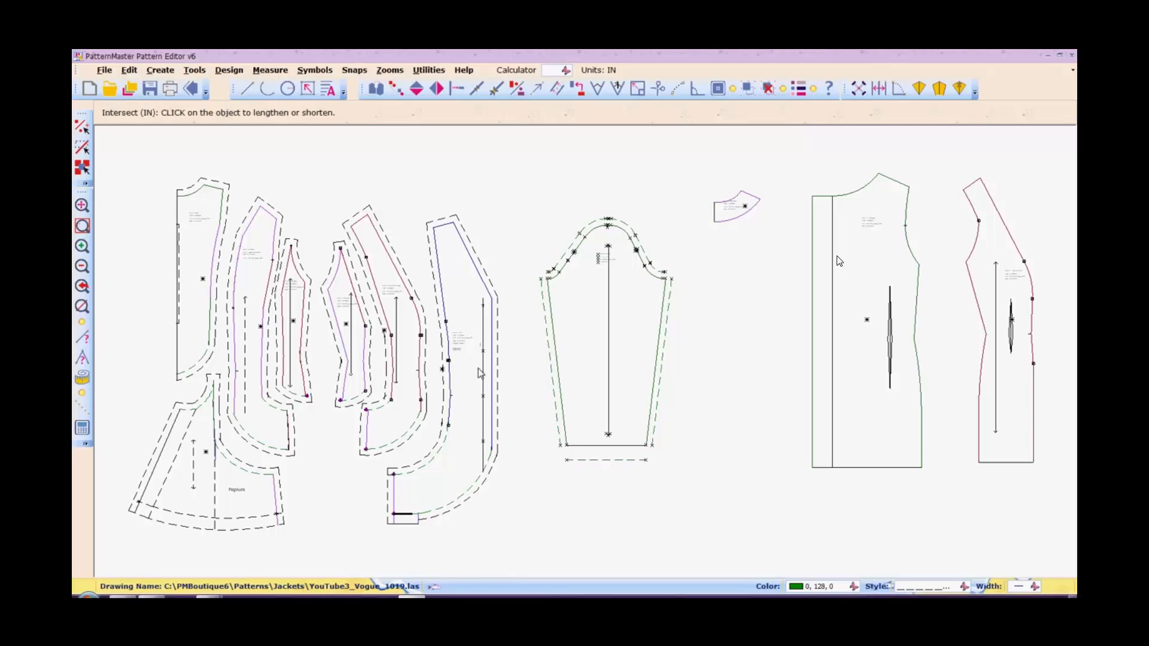
left_click(542, 305)
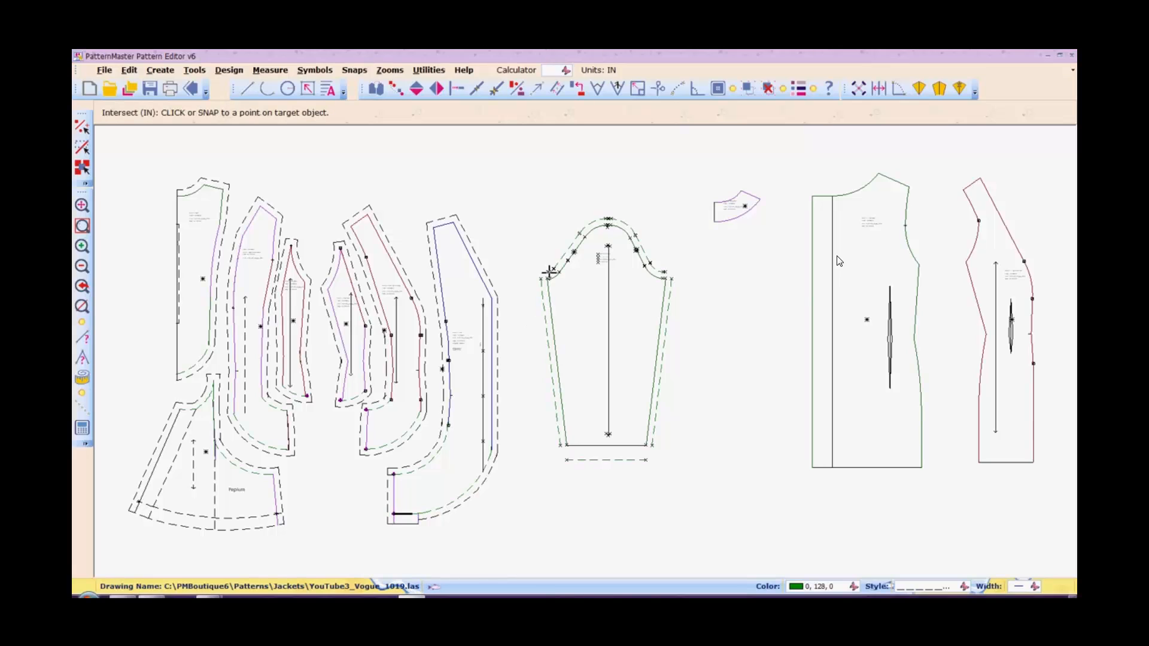
left_click(551, 274)
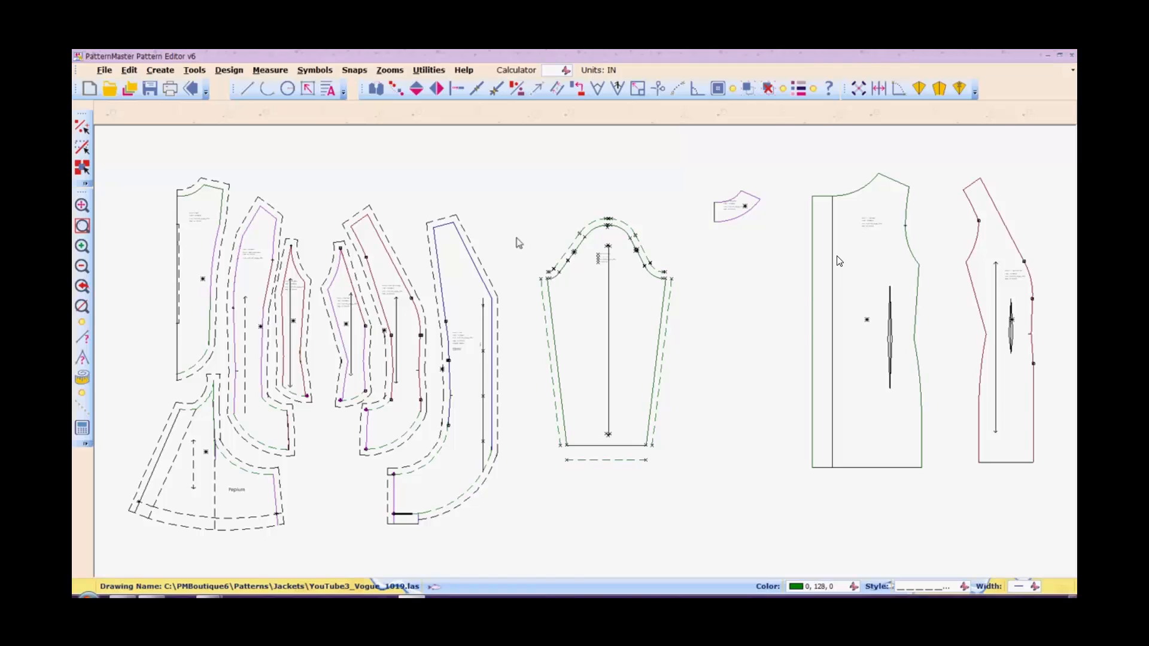
left_click_drag(511, 187, 684, 521)
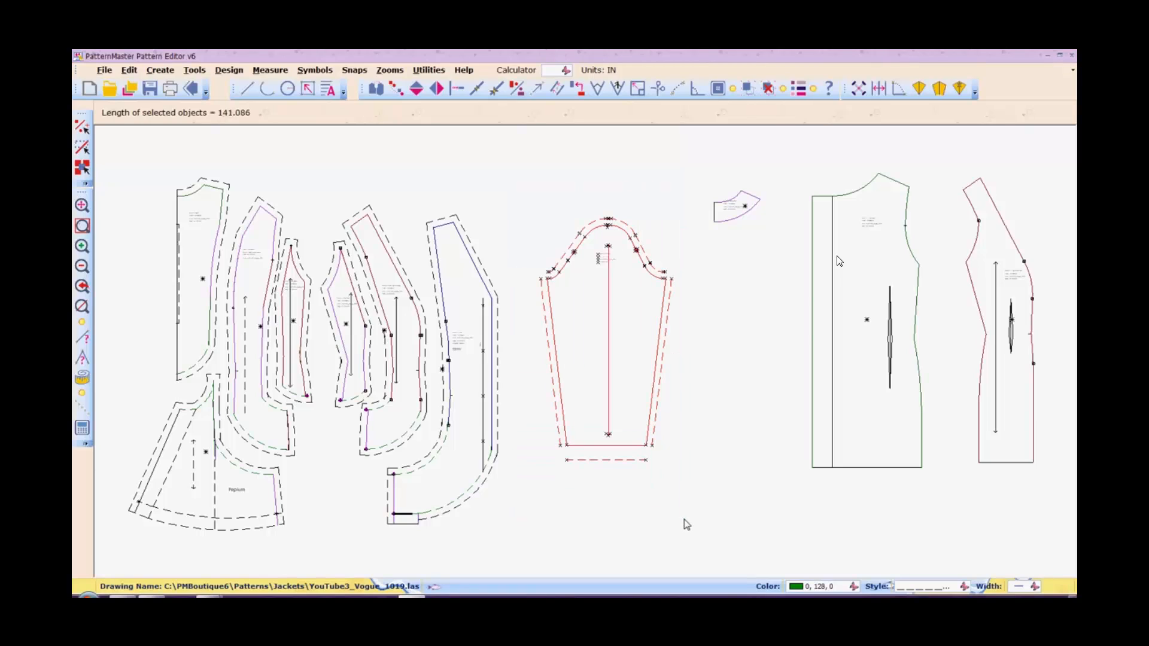
key("z")
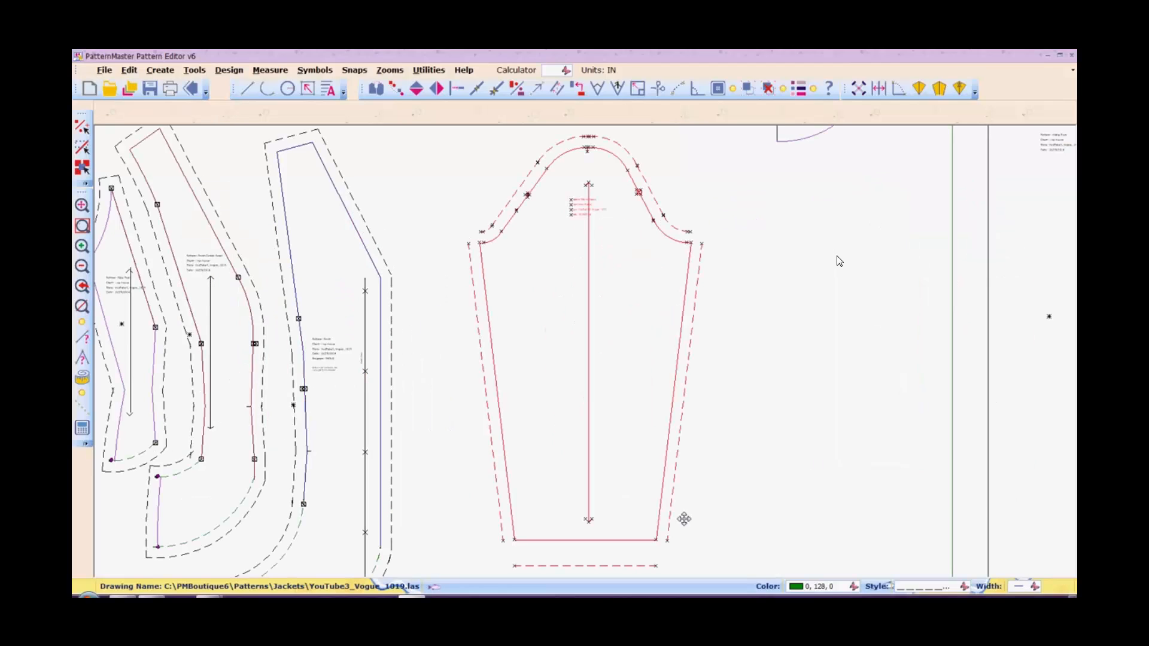
key("Escape")
key("i")
key("n")
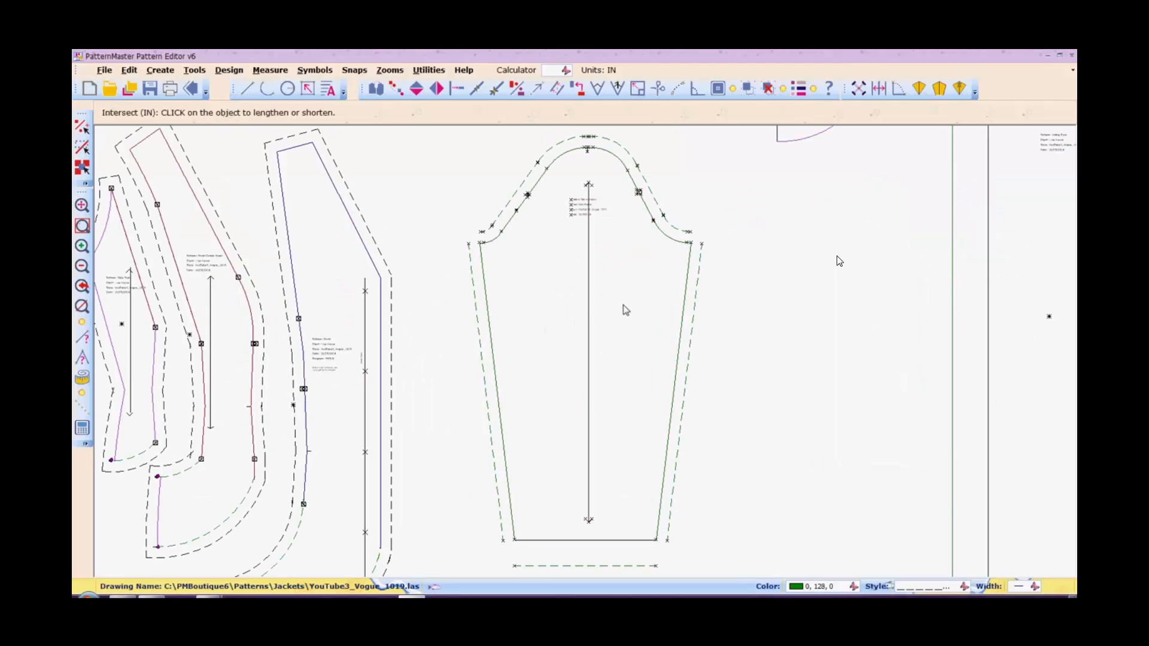
left_click(470, 267)
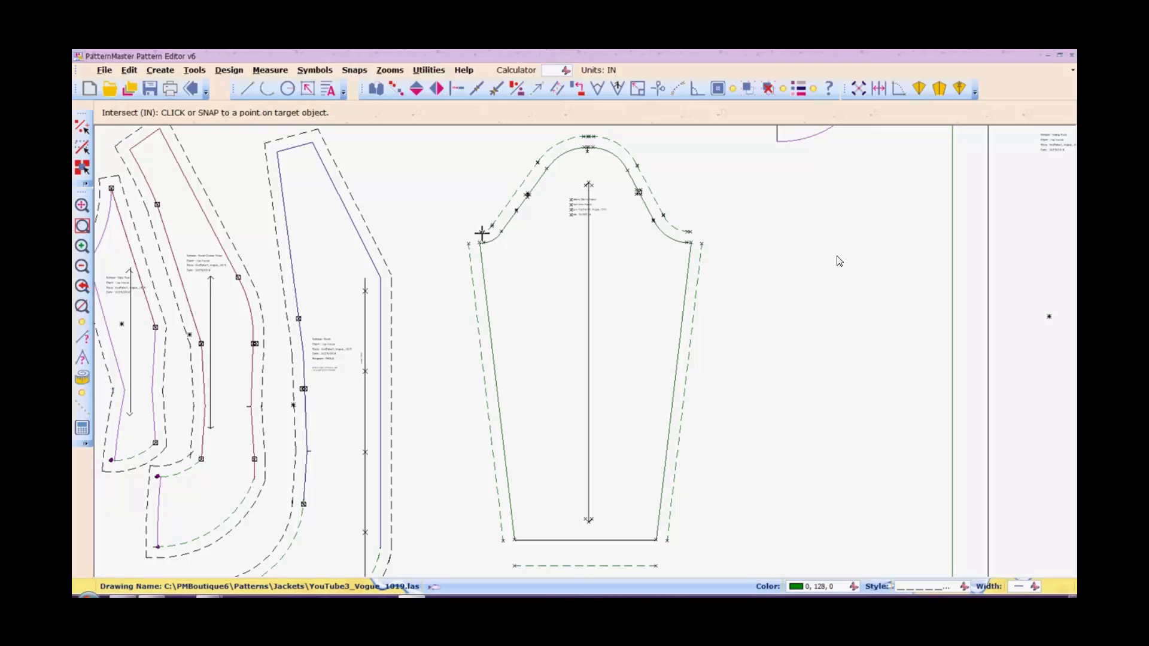
left_click(481, 233)
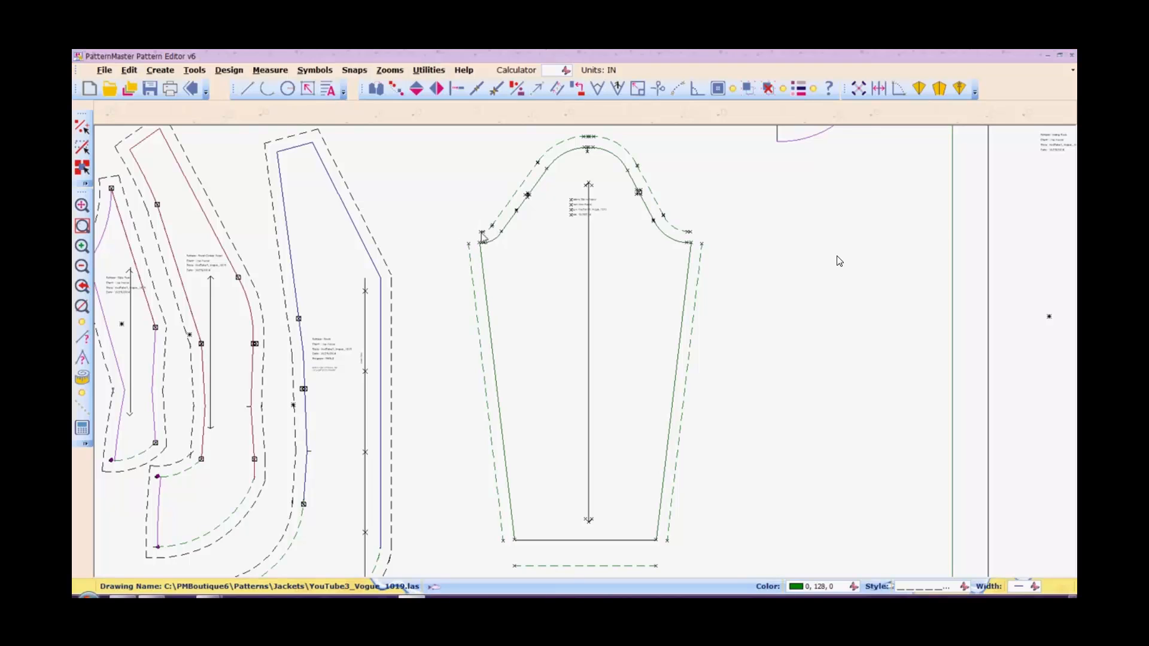
Try to extend the cap seam allowance at the sleeve's left underarm corner to the side seam allowance line with Intersect.
right_click(481, 233)
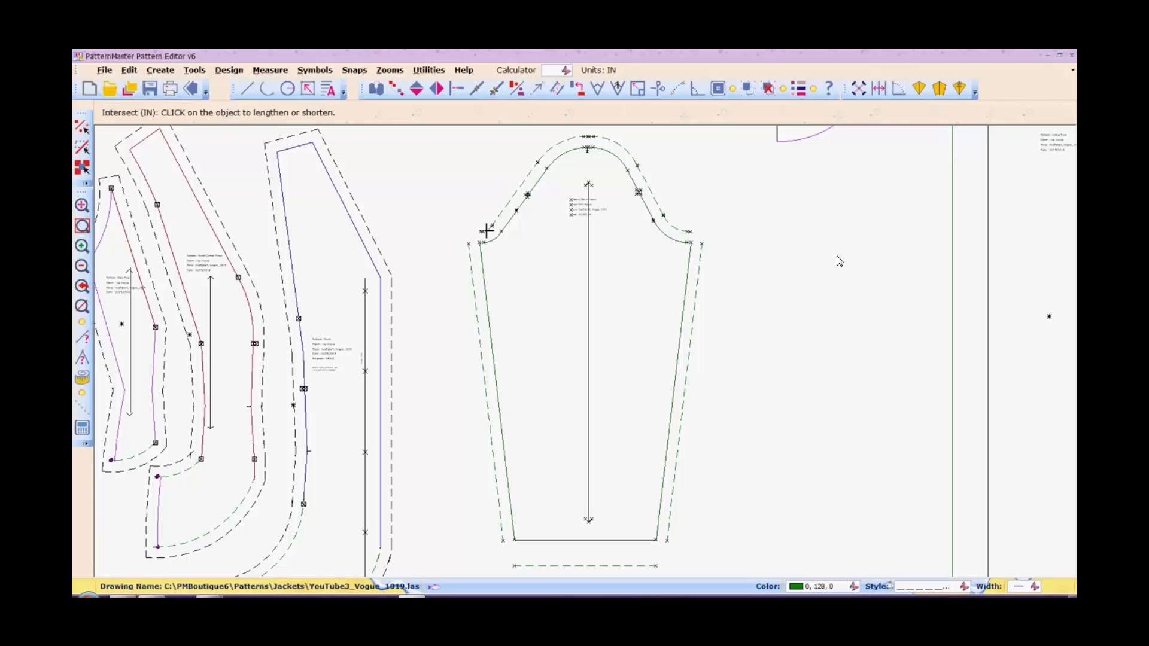
left_click(486, 231)
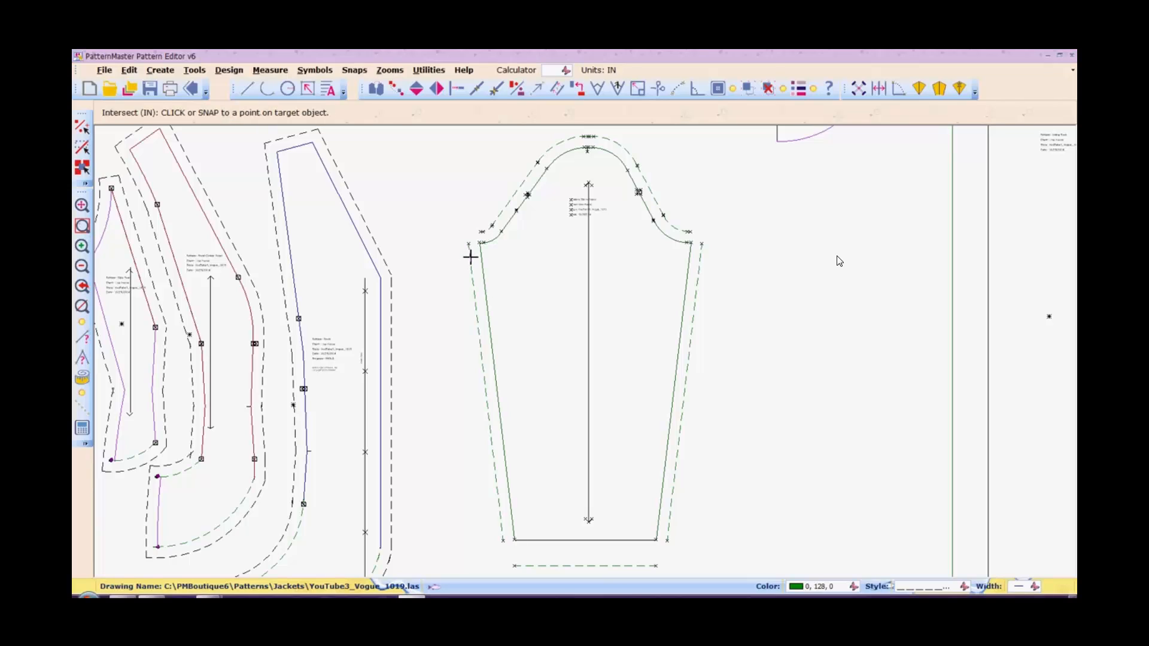
left_click(470, 257)
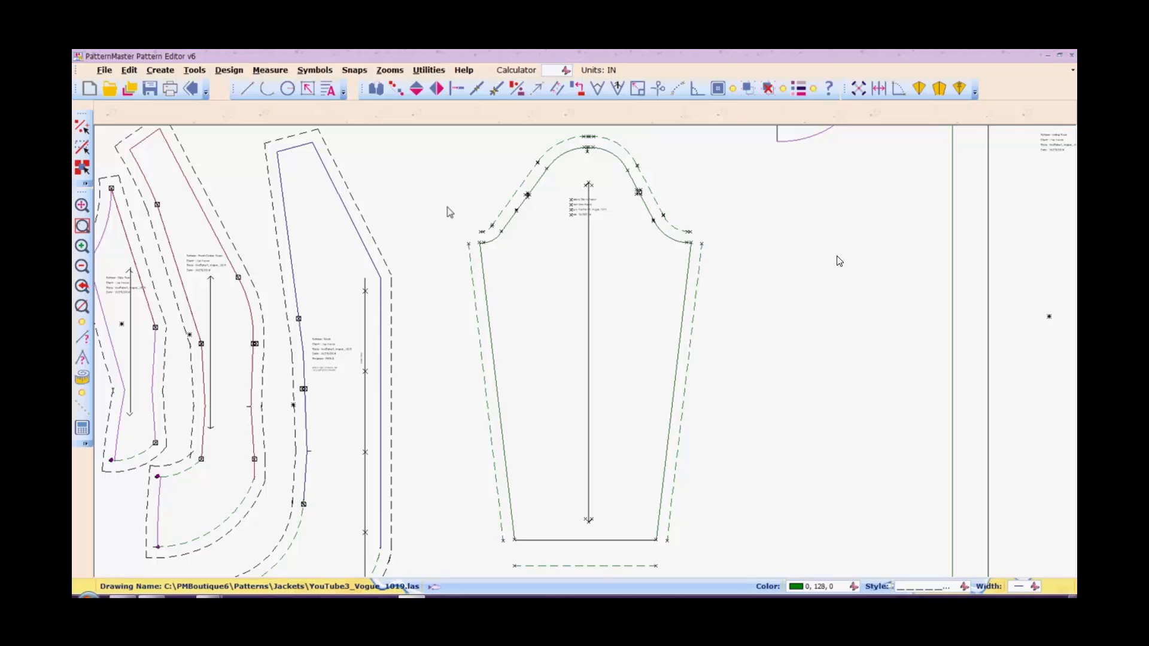
key("w")
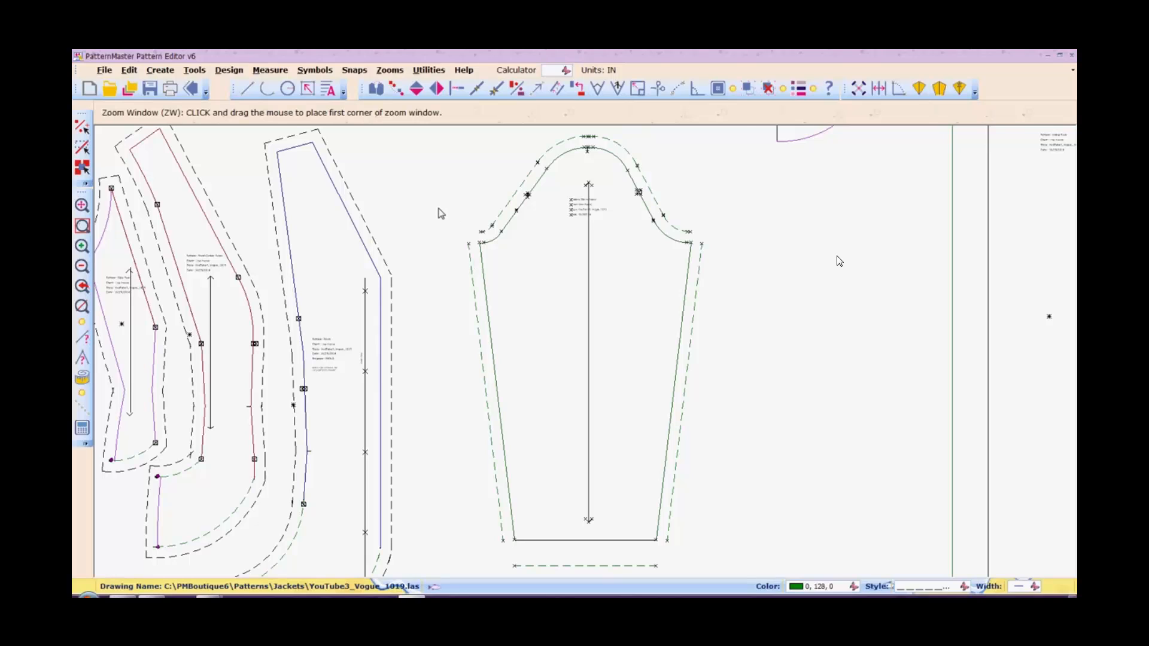
left_click_drag(441, 213, 519, 290)
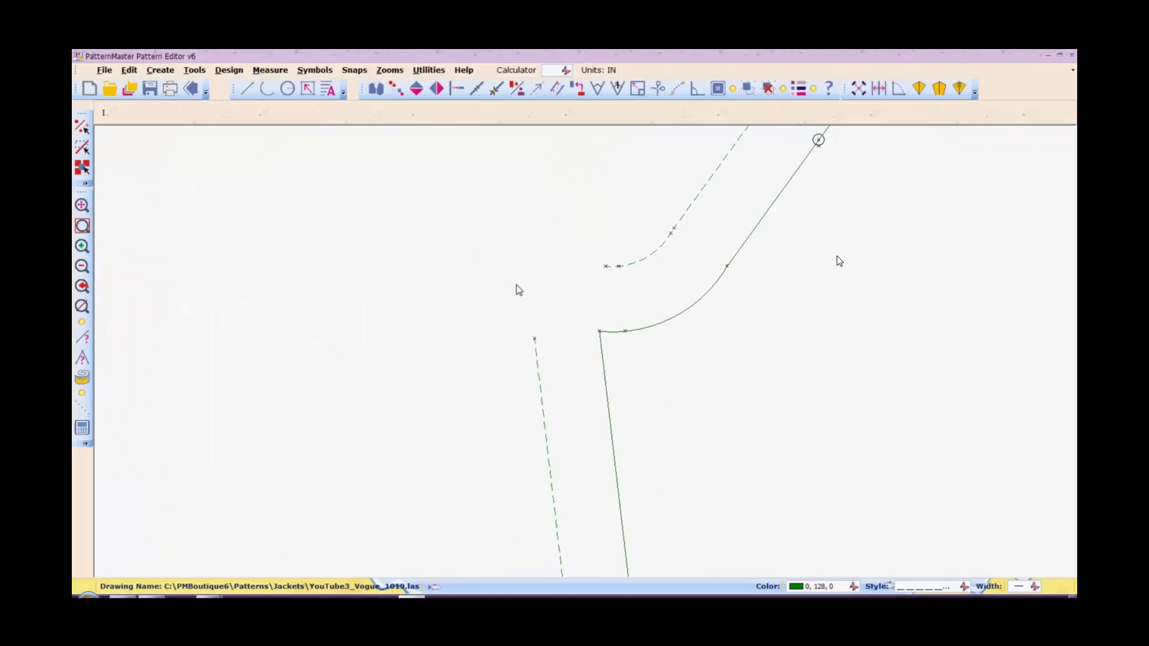
key("n")
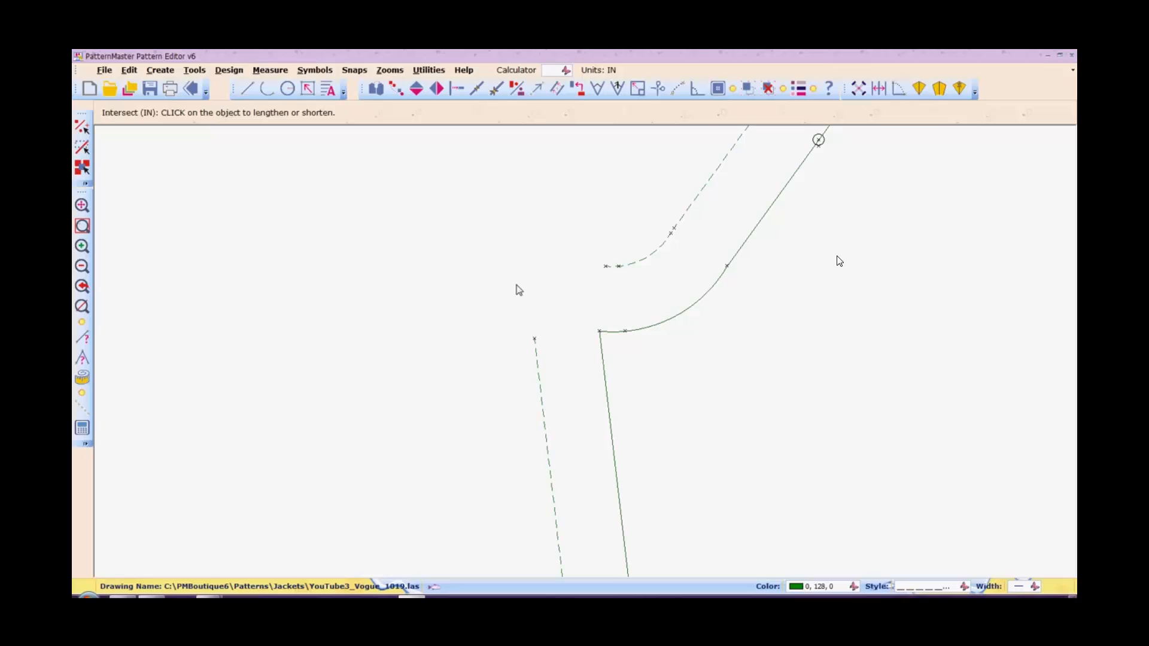
left_click(611, 267)
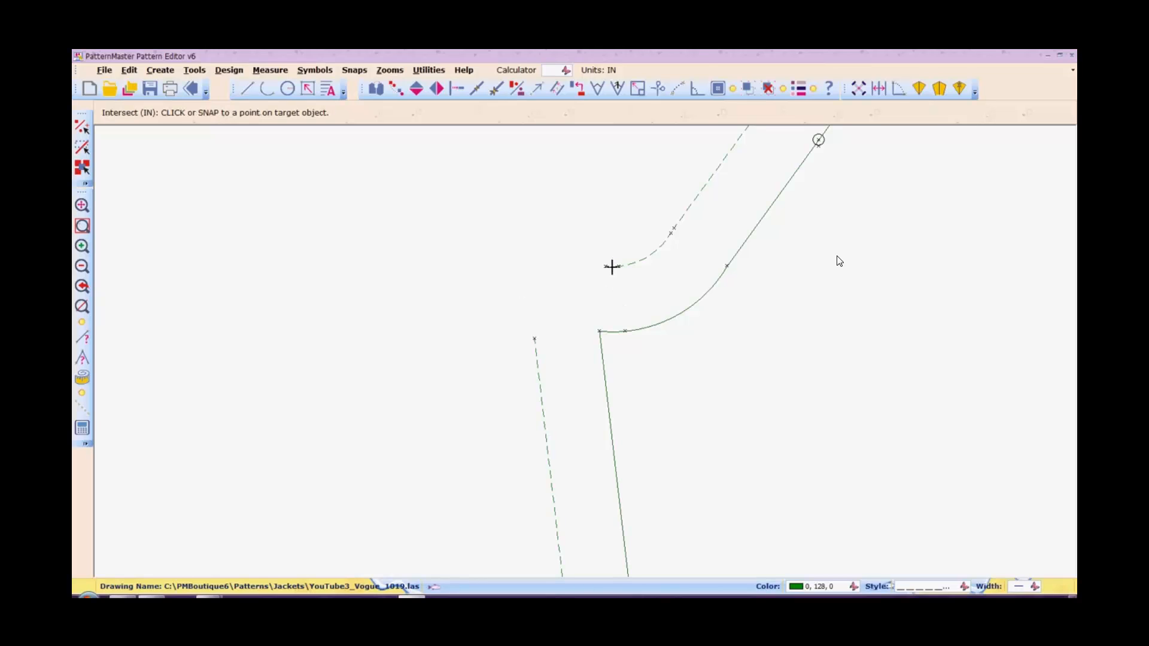
left_click(537, 366)
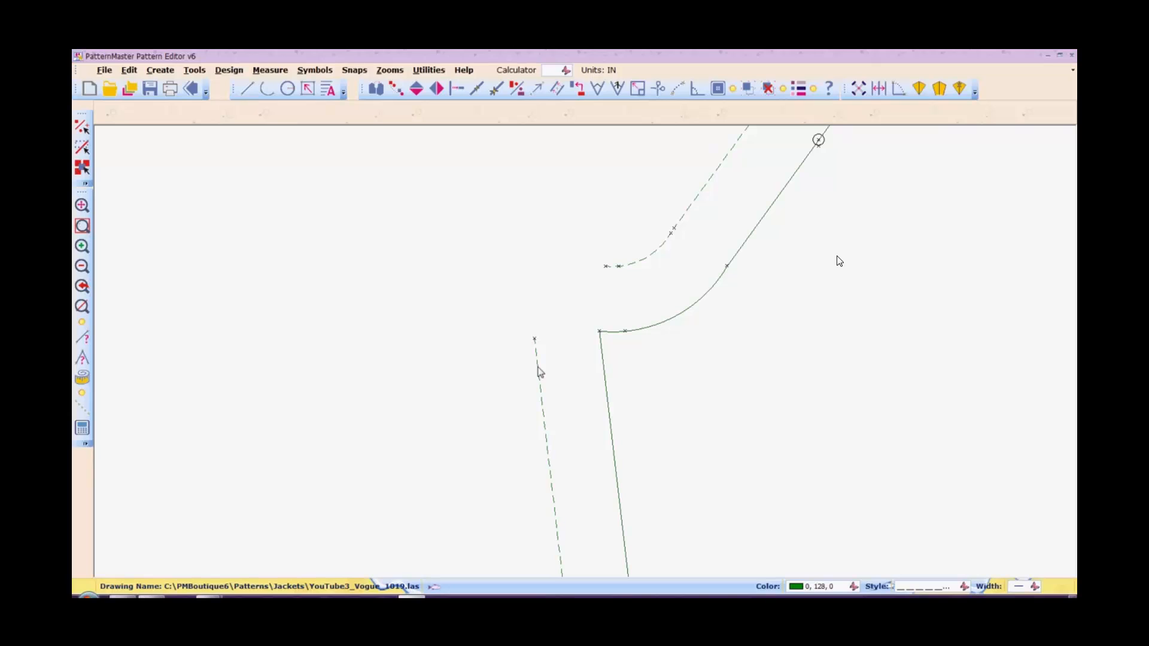
right_click(537, 366)
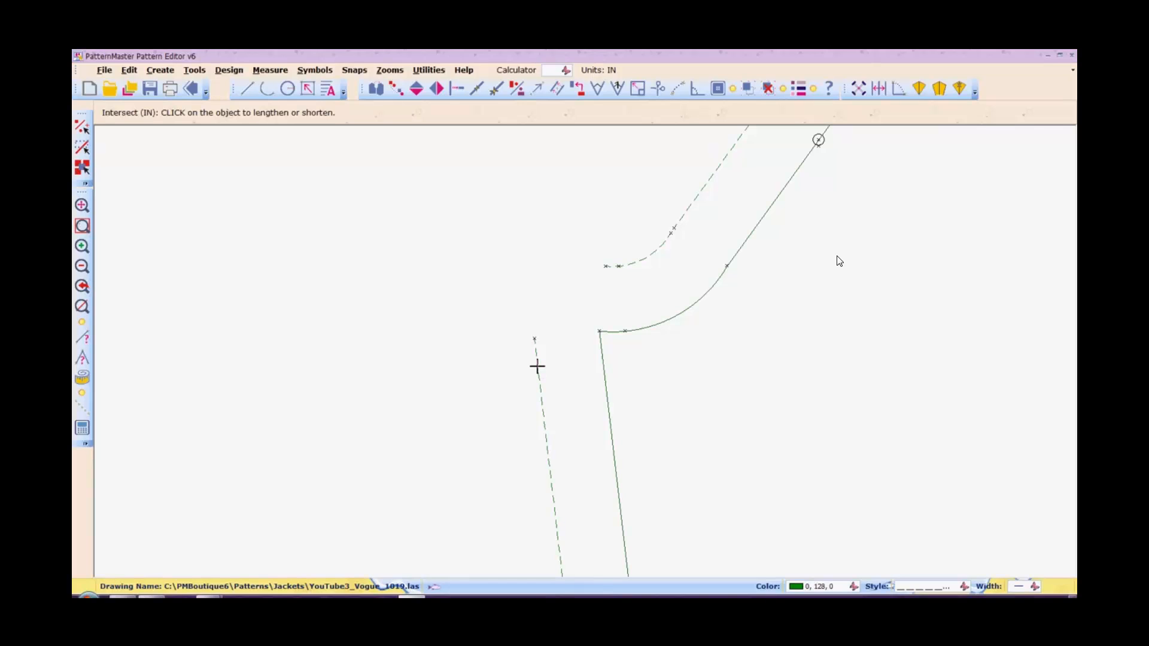
left_click(608, 265)
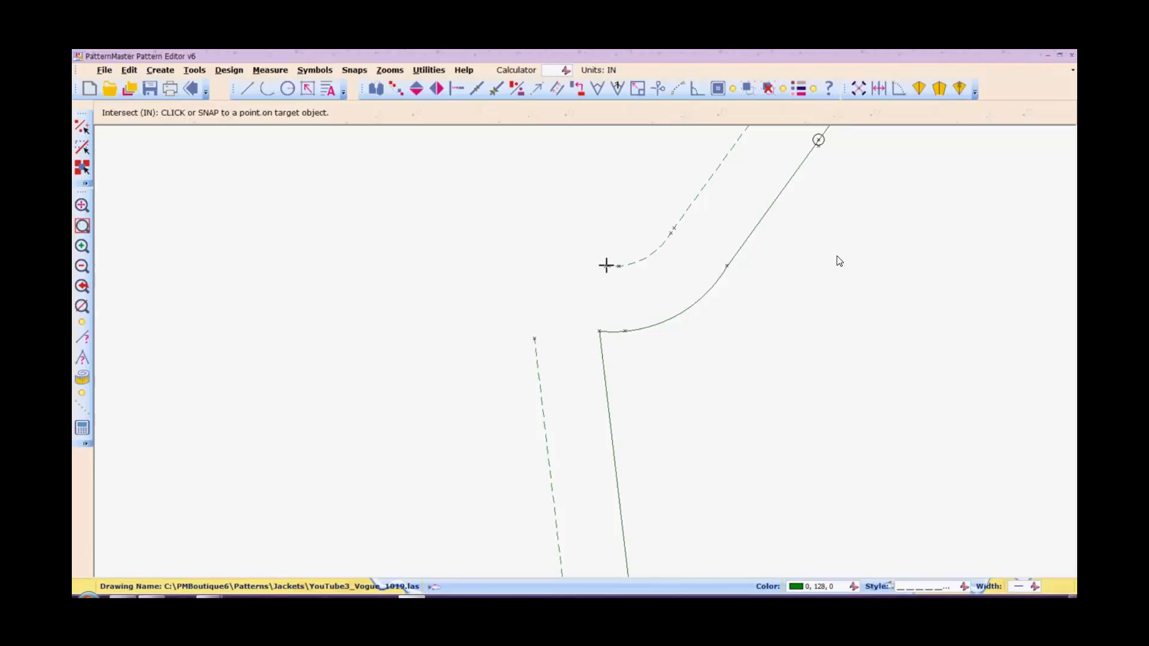
left_click(606, 265)
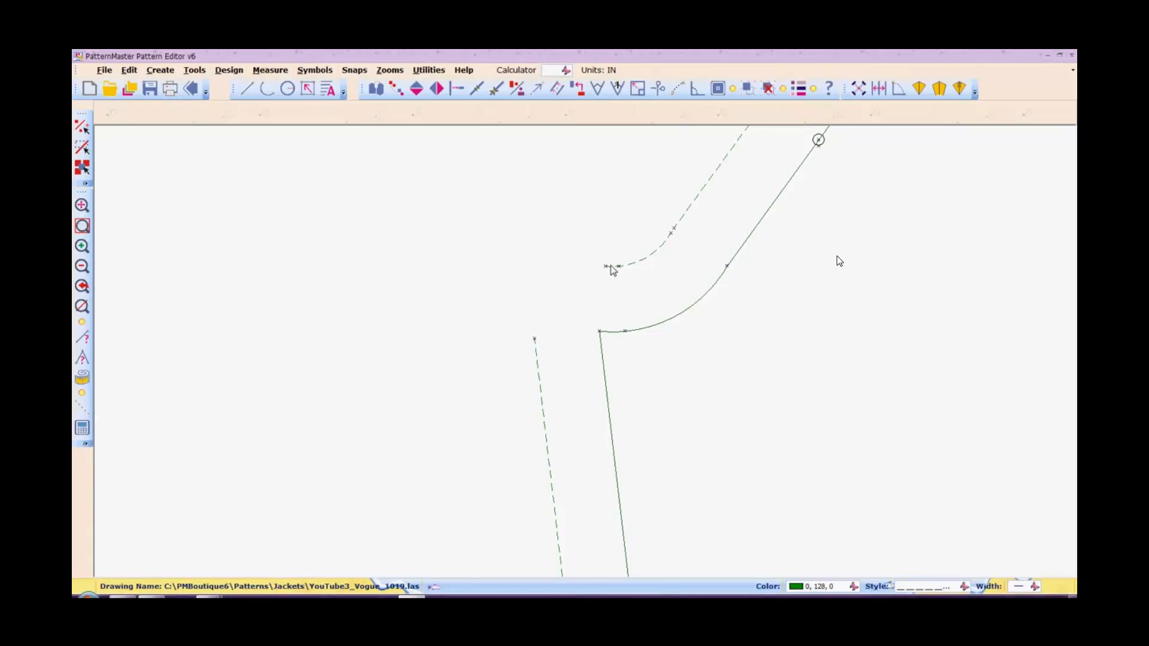
Draw a diagonal line joining the open ends of the cap and side seam allowances at the sleeve's left underarm corner.
key("l")
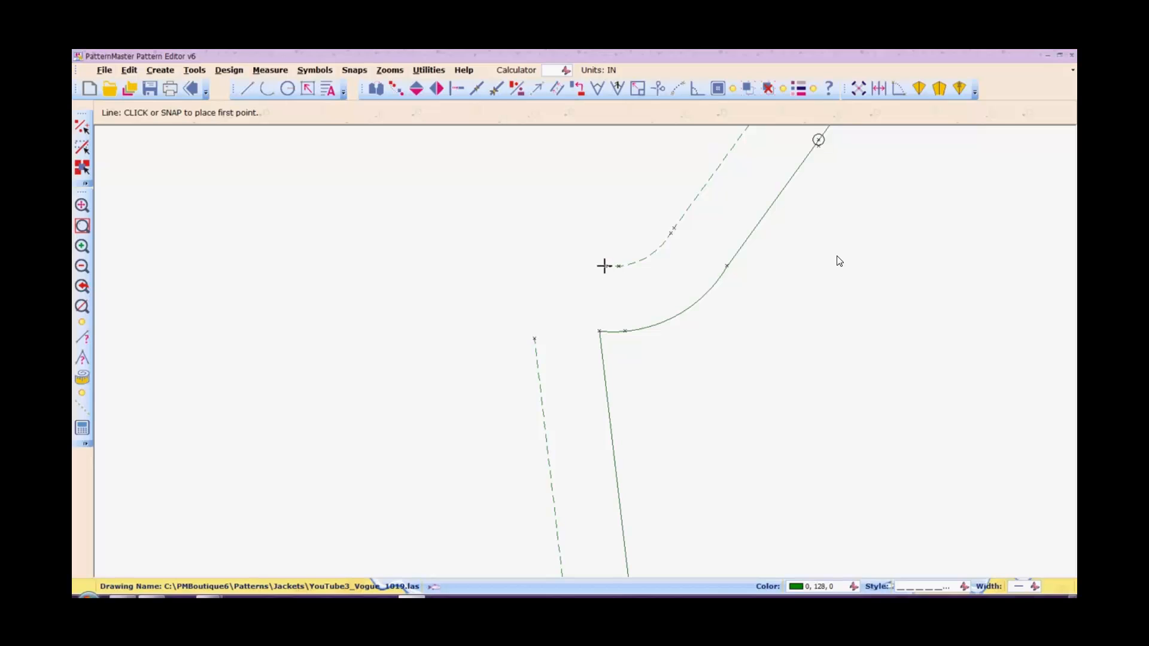
left_click(604, 266)
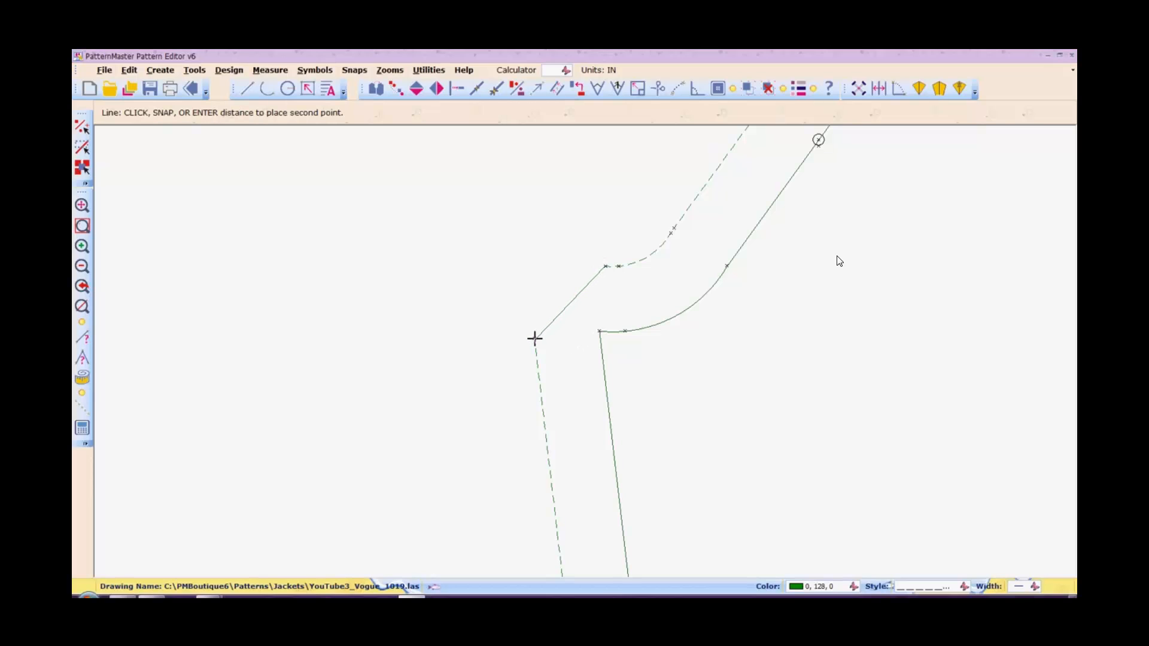
left_click(533, 338)
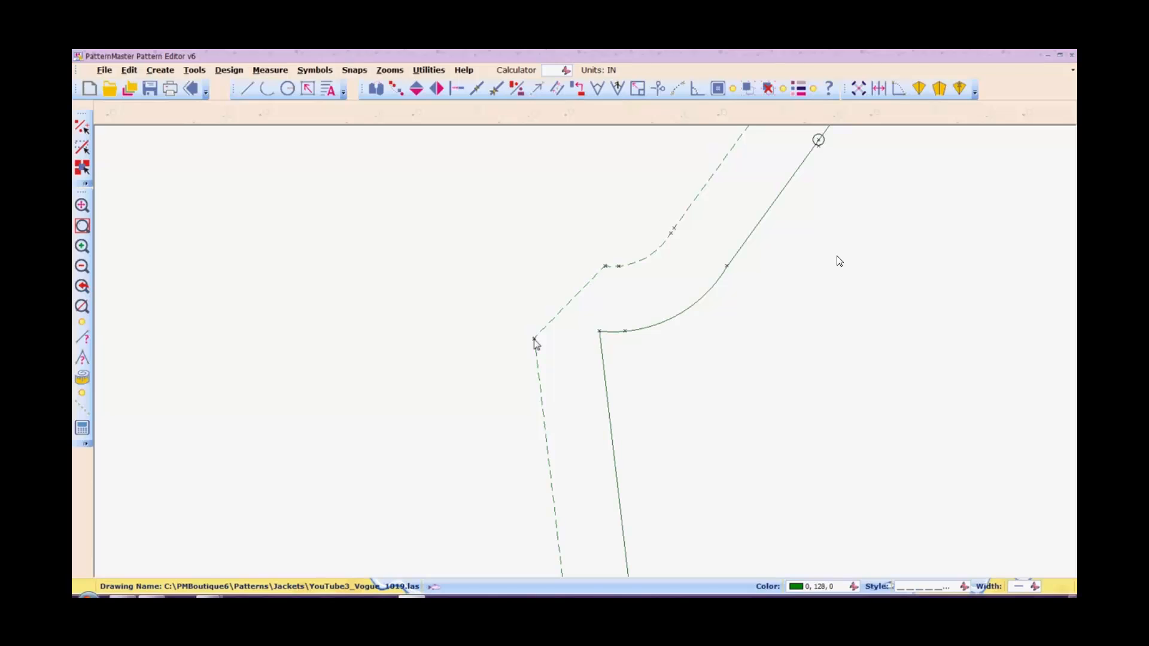
Measure the distance from the sleeve's left underarm corner to the diagonal seam allowance line.
key("m")
key("s")
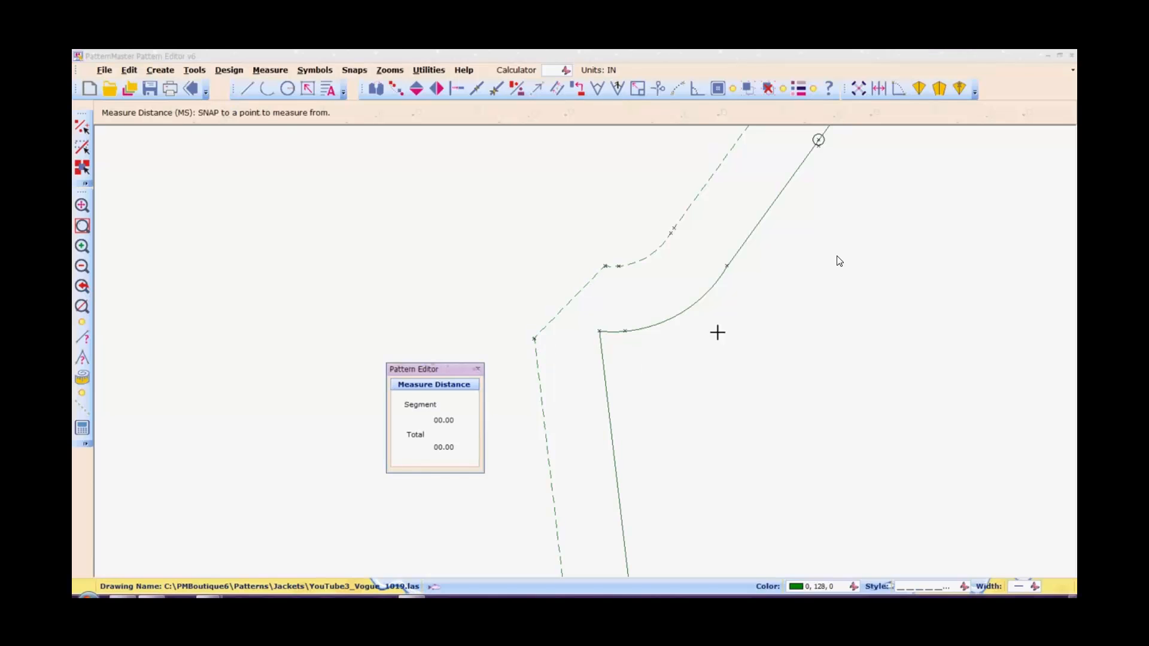
left_click(599, 330)
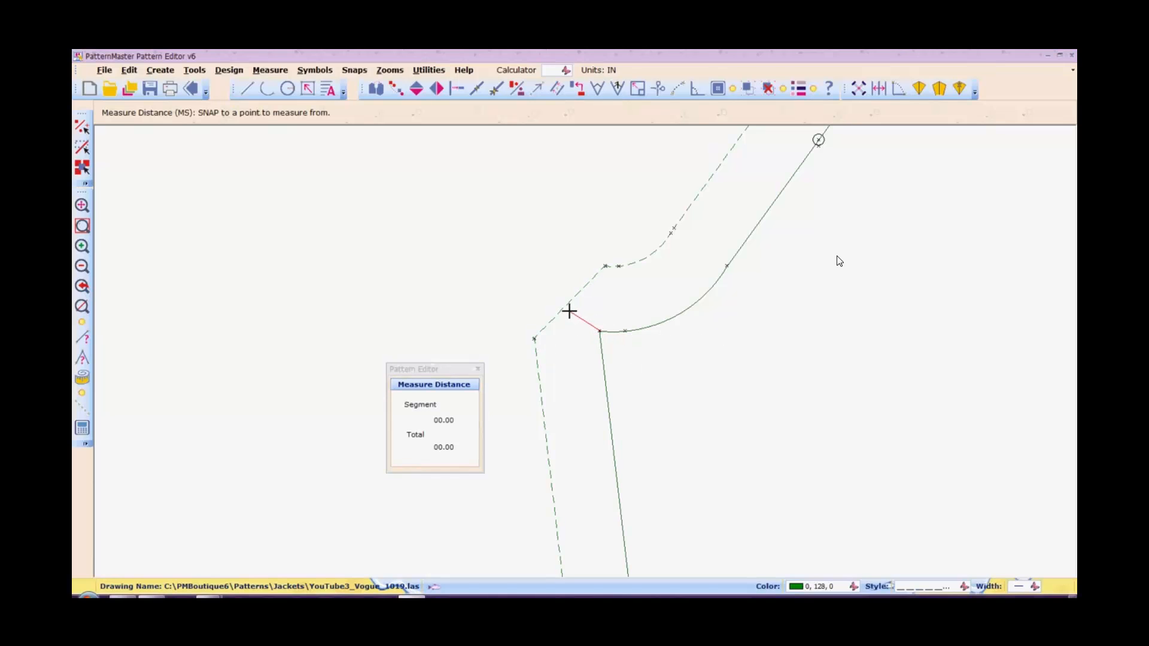
left_click(565, 305)
left_click(480, 370)
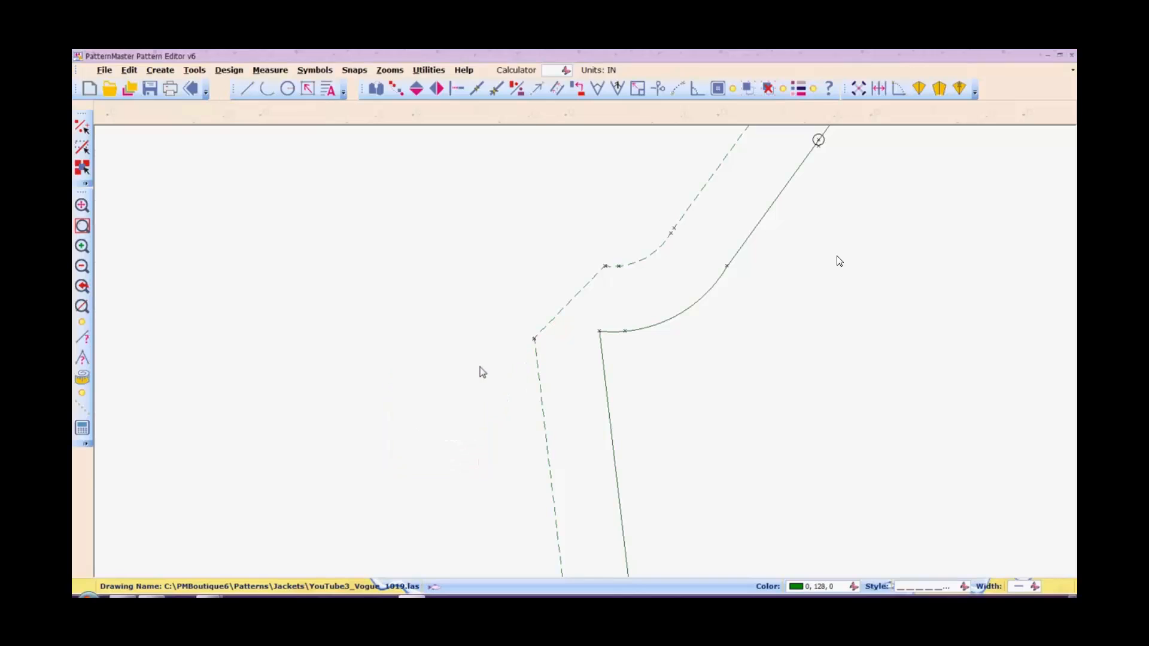
Move the diagonal seam allowance line slightly outward, then measure its distance from the underarm corner.
left_click(570, 293)
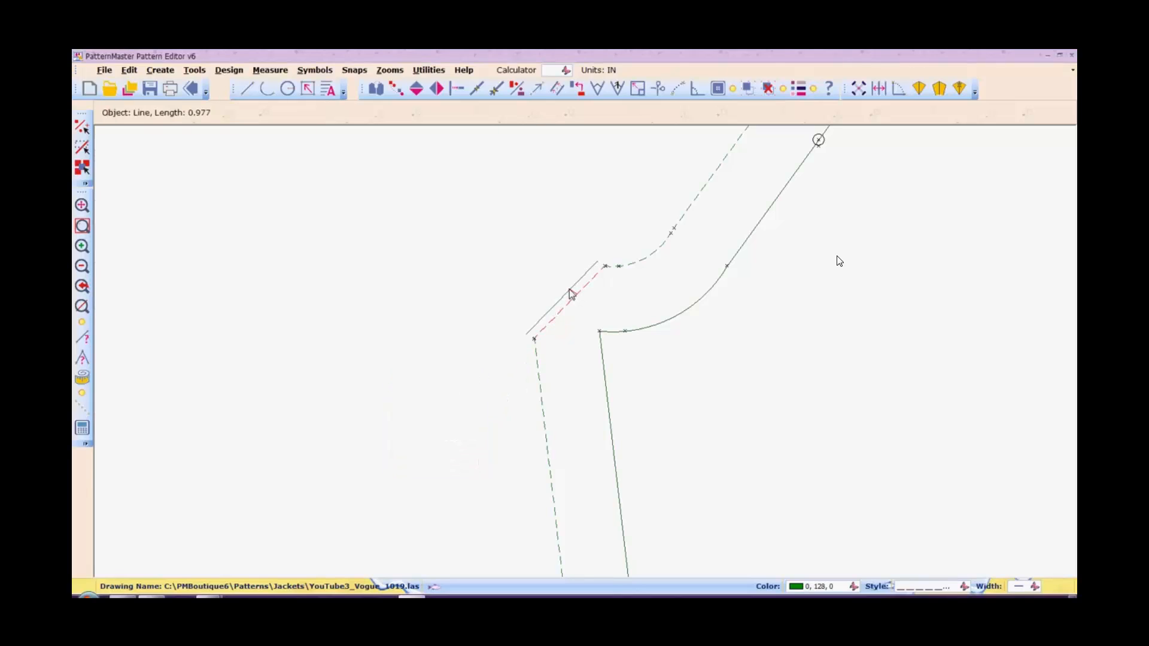
left_click(570, 290)
key("m")
key("s")
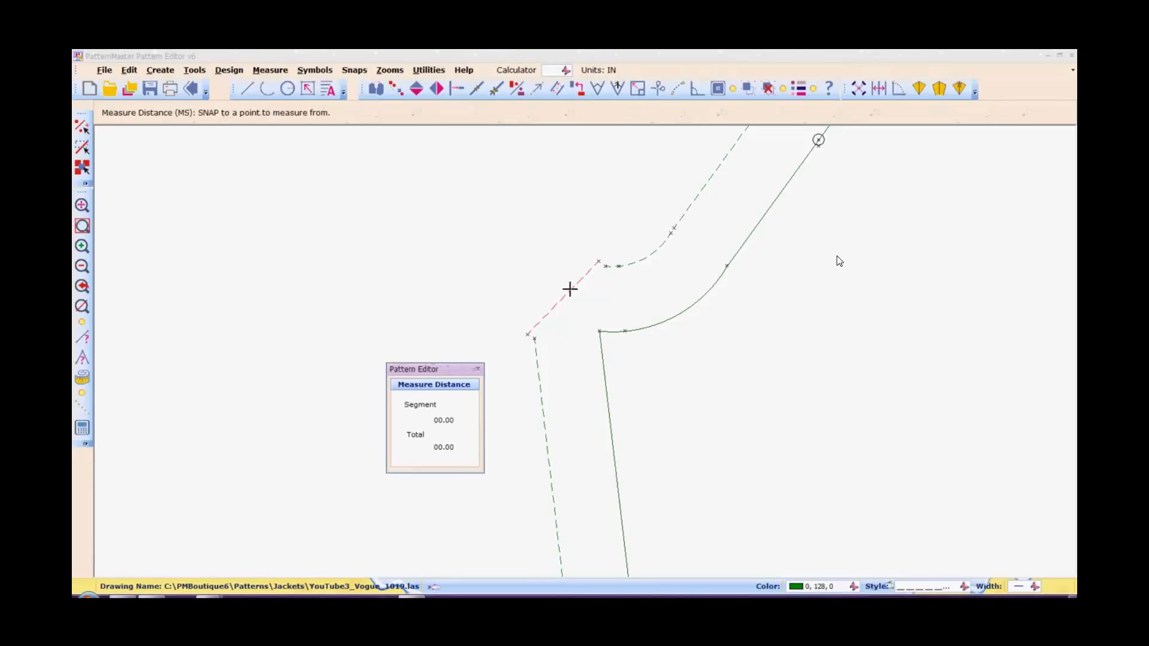
left_click(599, 329)
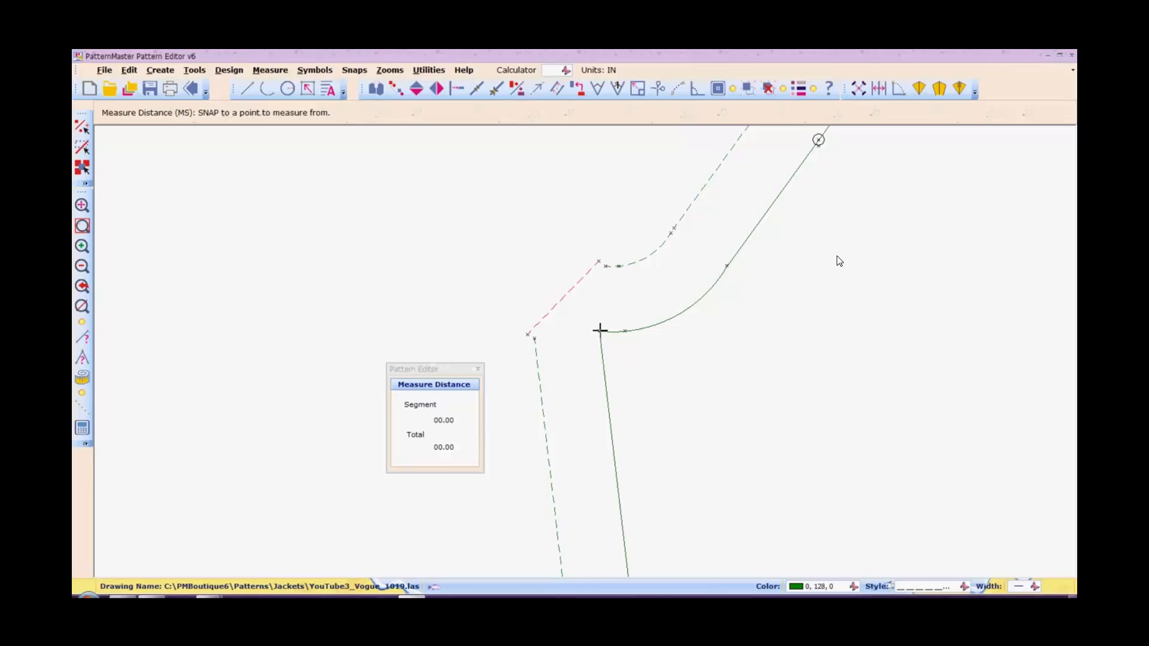
left_click(563, 296)
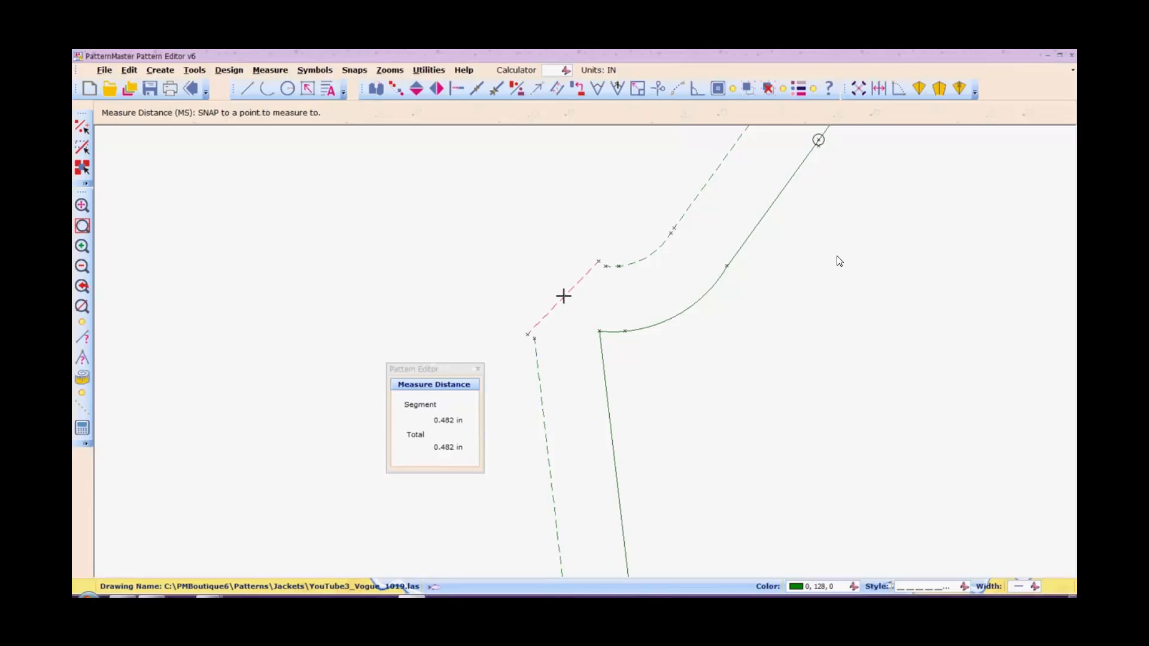
left_click(478, 370)
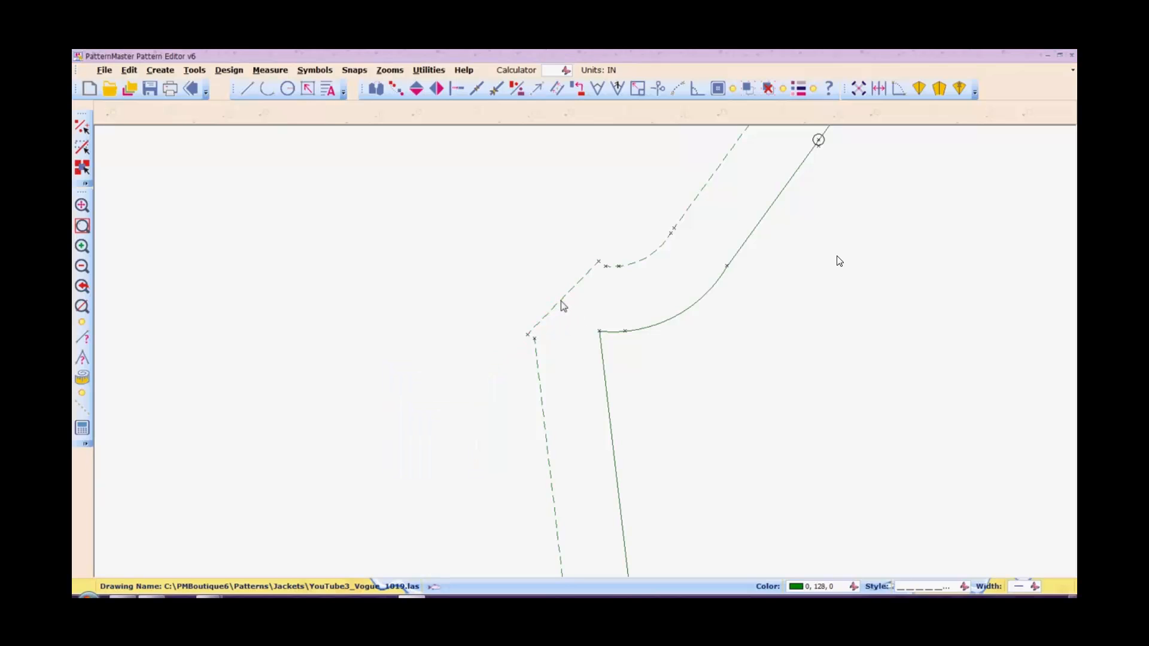
Shift the diagonal line a little further away from the sleeve and recheck its distance from the underarm corner.
left_click_drag(561, 301, 552, 295)
key("m")
key("s")
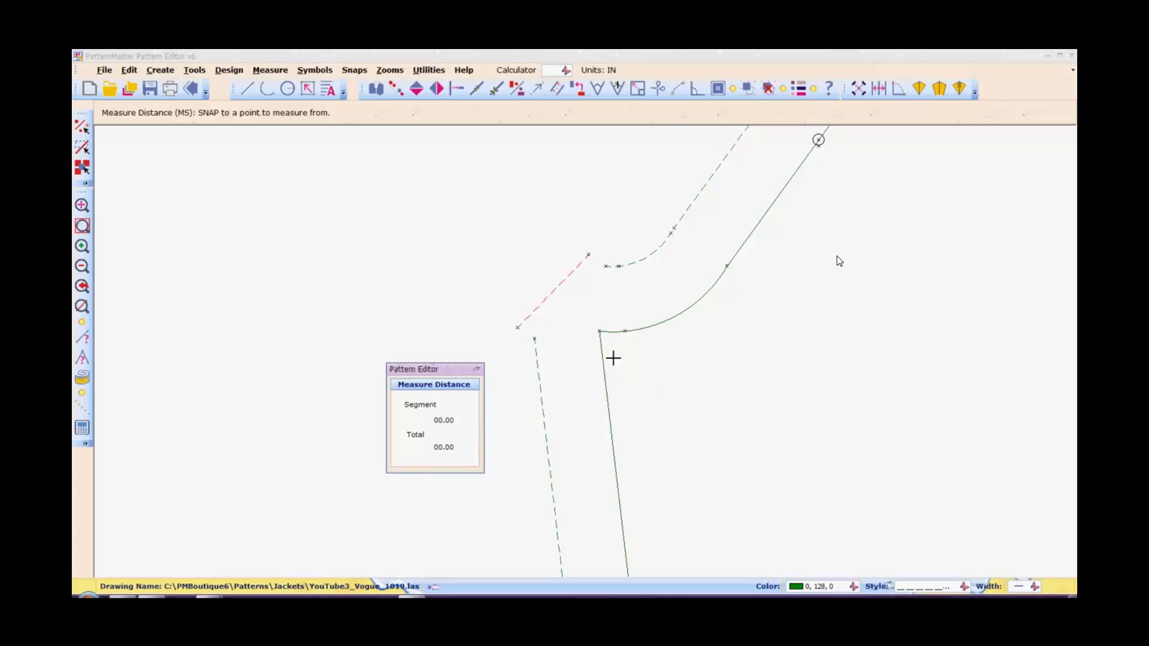
left_click(600, 331)
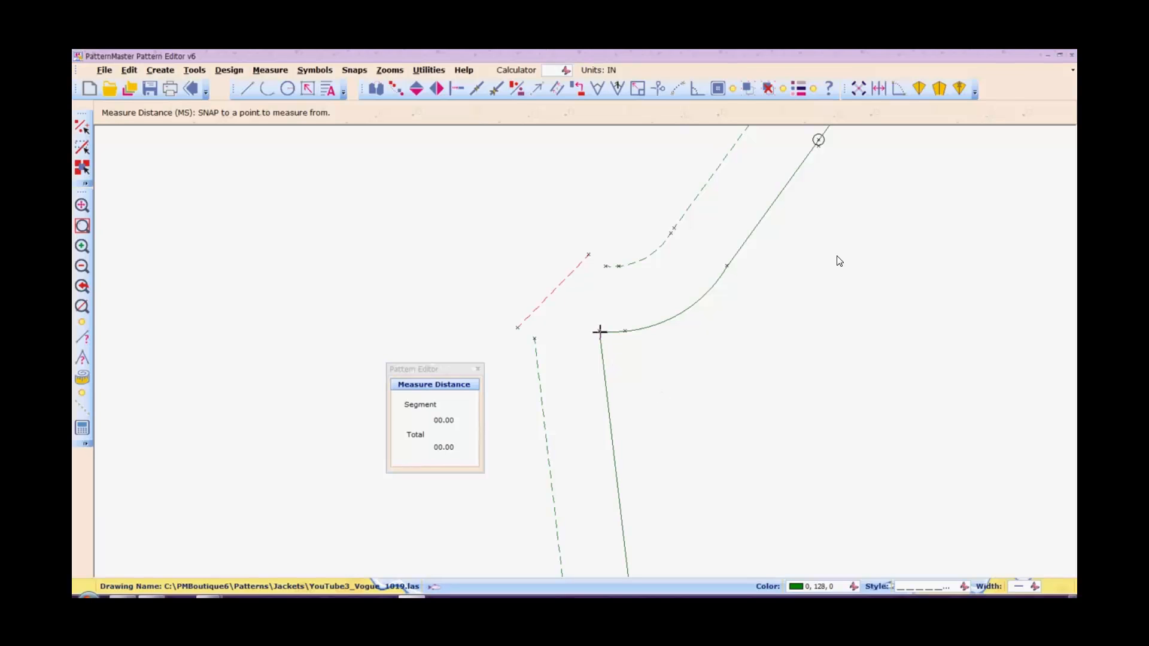
left_click(555, 289)
left_click(478, 369)
Extend the end of the cap seam allowance curve to meet the diagonal line with Intersect.
key("i")
key("n")
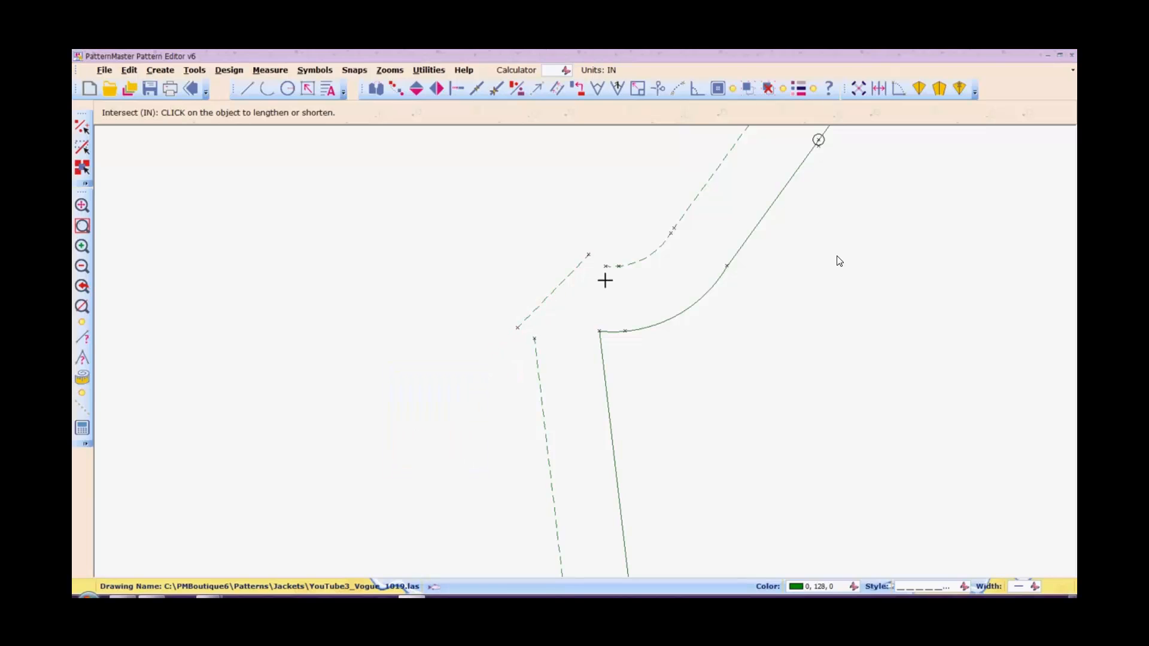
left_click(617, 265)
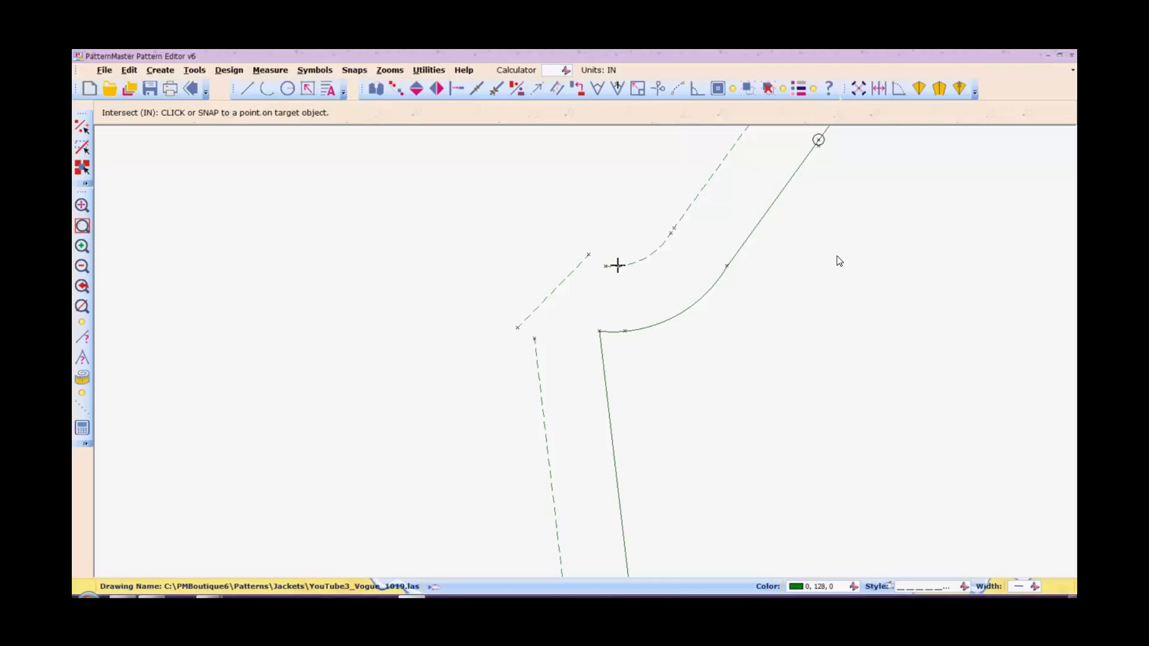
left_click(582, 260)
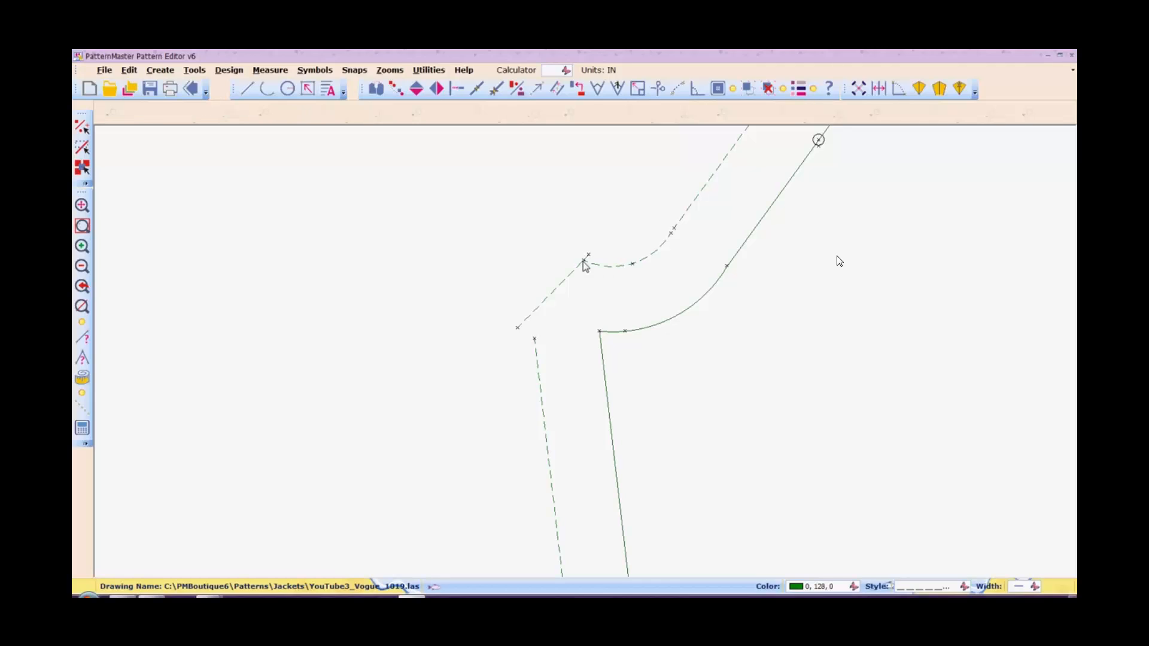
Extend the sleeve's left side seam allowance line up to the diagonal line at the underarm with Intersect.
key("i")
key("n")
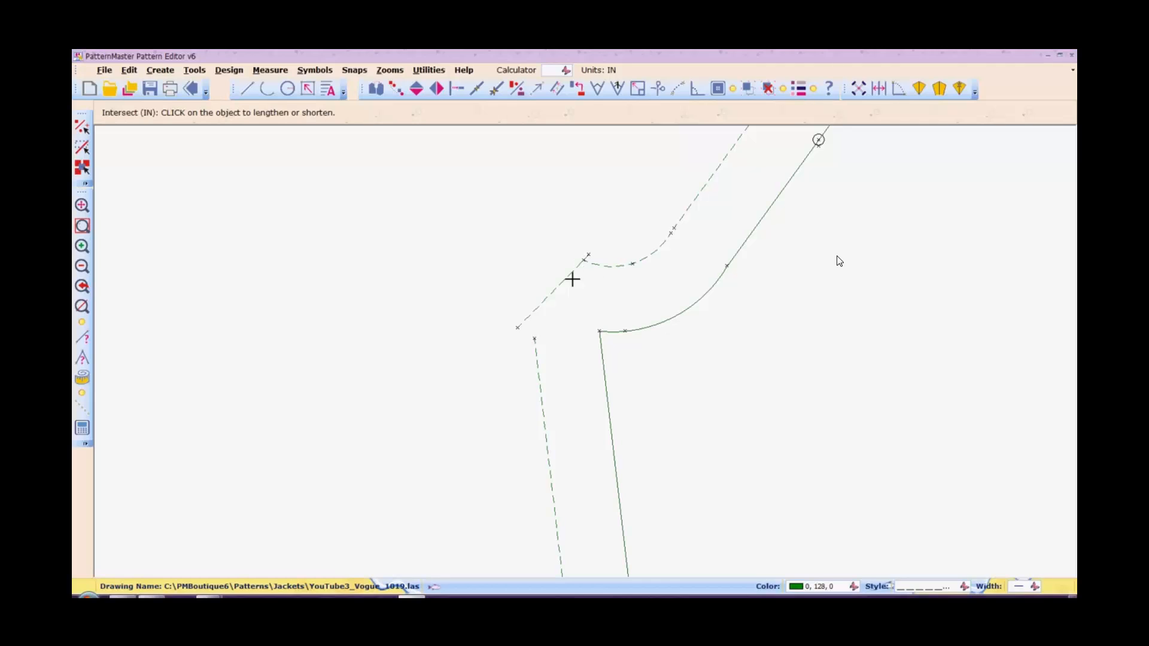
left_click(536, 357)
left_click(533, 310)
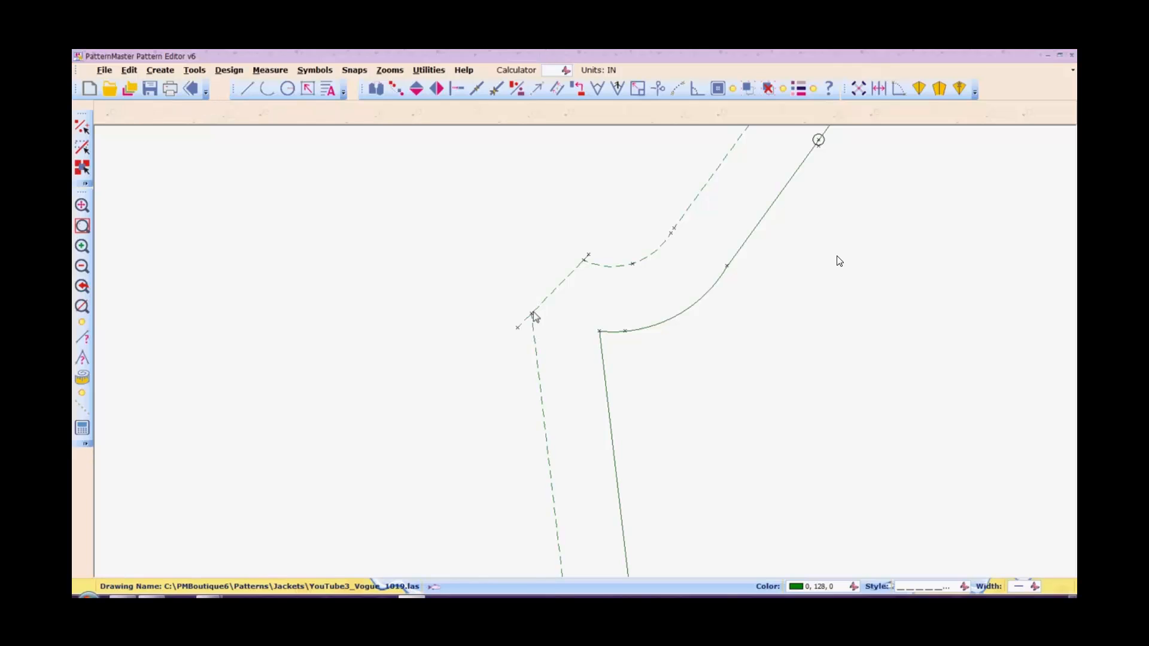
Trim both ends of the diagonal line at the left underarm to the side seam and cap seam allowance lines with Intersect.
key("i")
key("n")
left_click(537, 305)
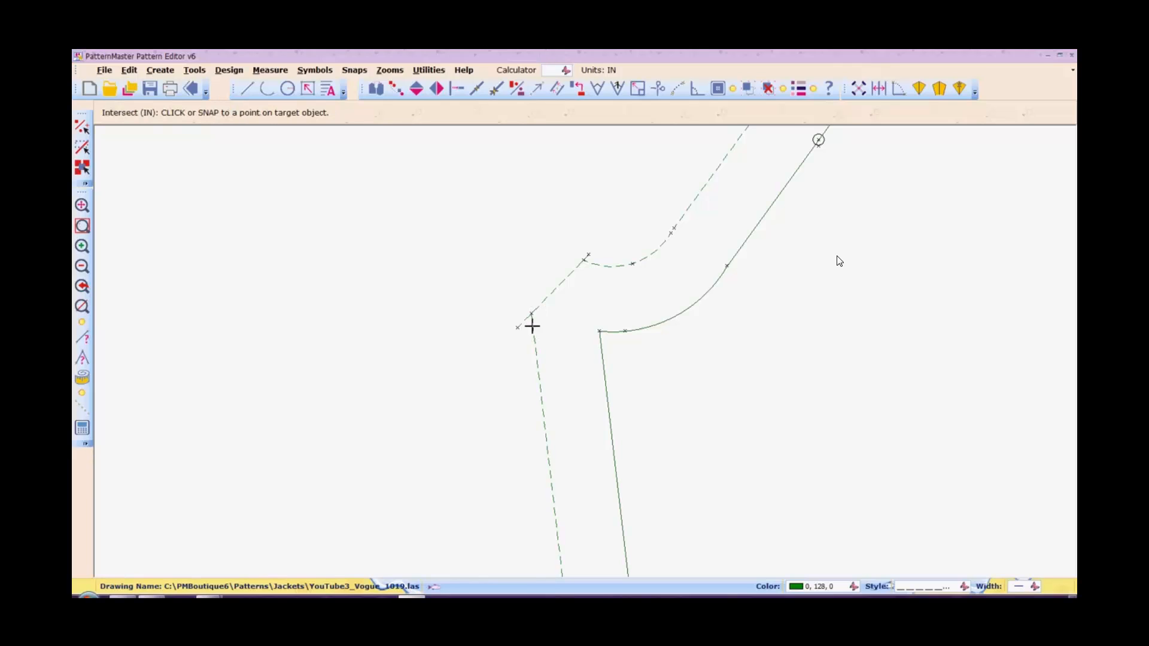
left_click(531, 329)
key("i")
key("n")
left_click(576, 267)
left_click(587, 261)
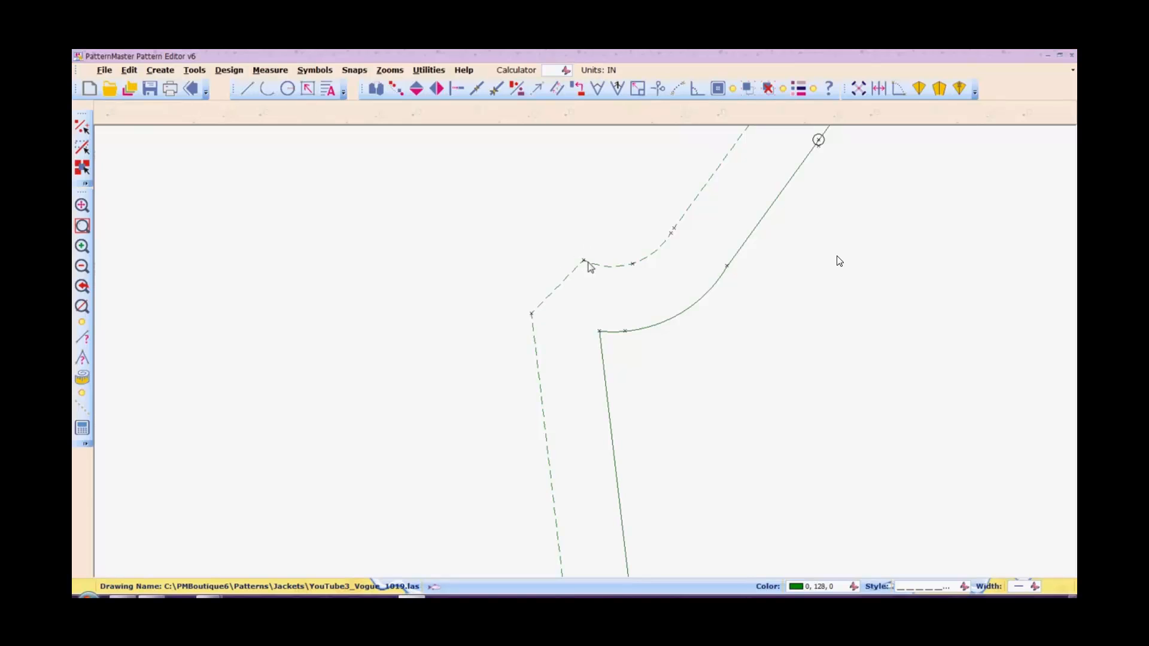
Extend the sleeve's left and right side seam allowance lines down to the hem allowance line with Intersect.
scroll(588, 262, "down", 3)
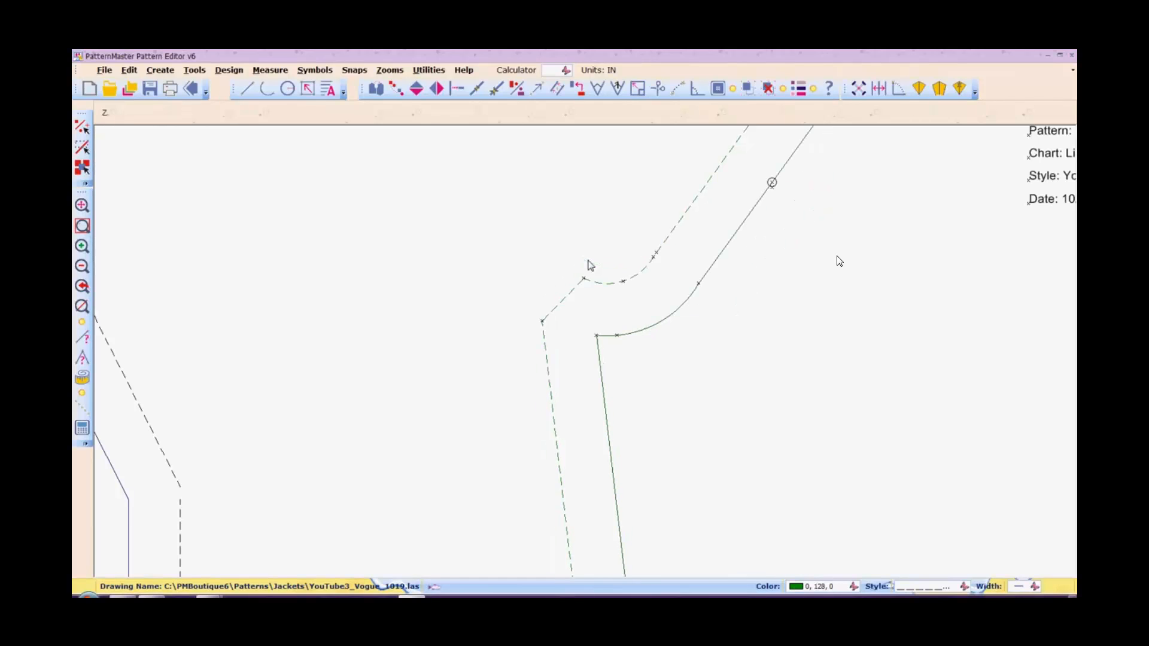
scroll(589, 262, "down", 1)
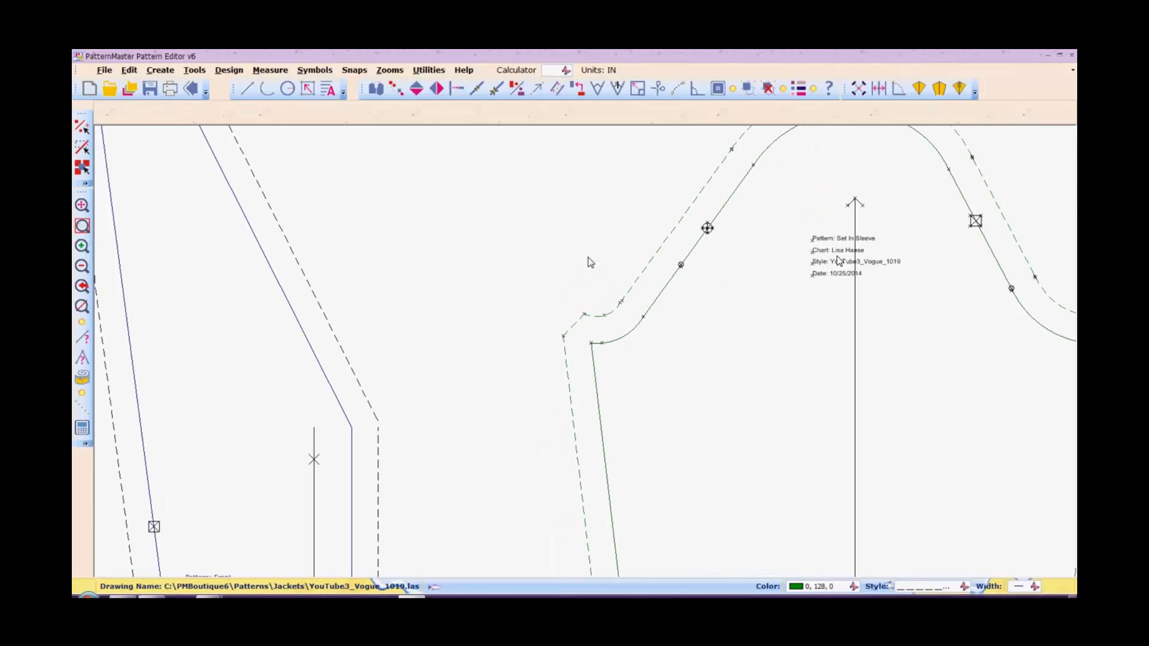
scroll(589, 262, "down", 1)
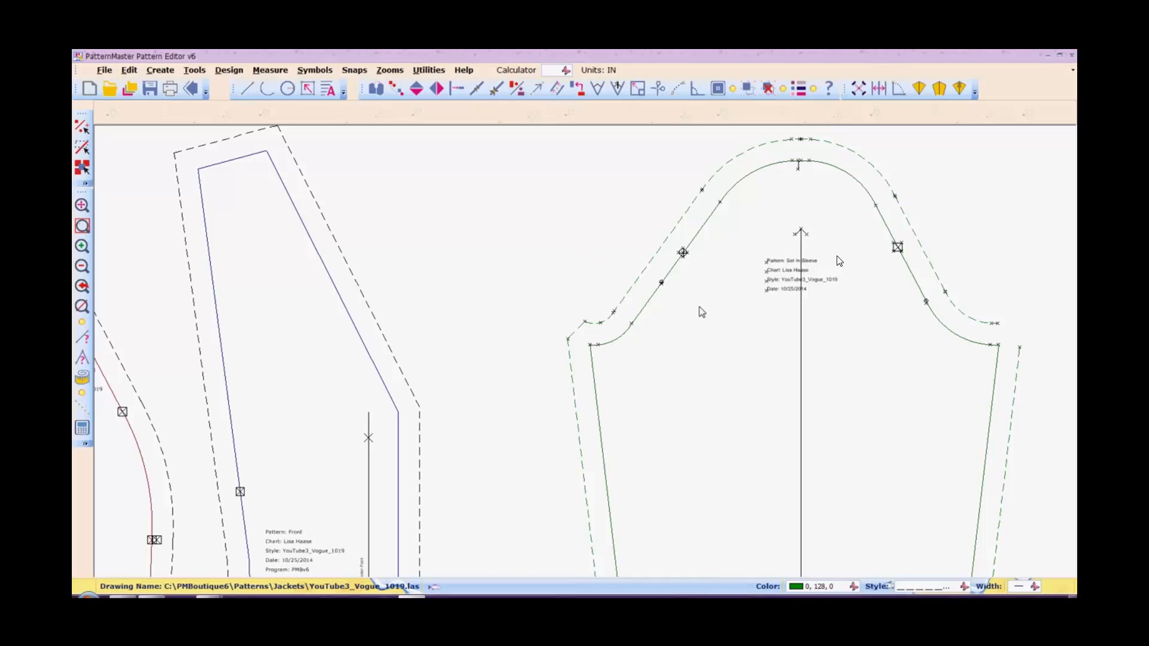
scroll(702, 312, "down", 1)
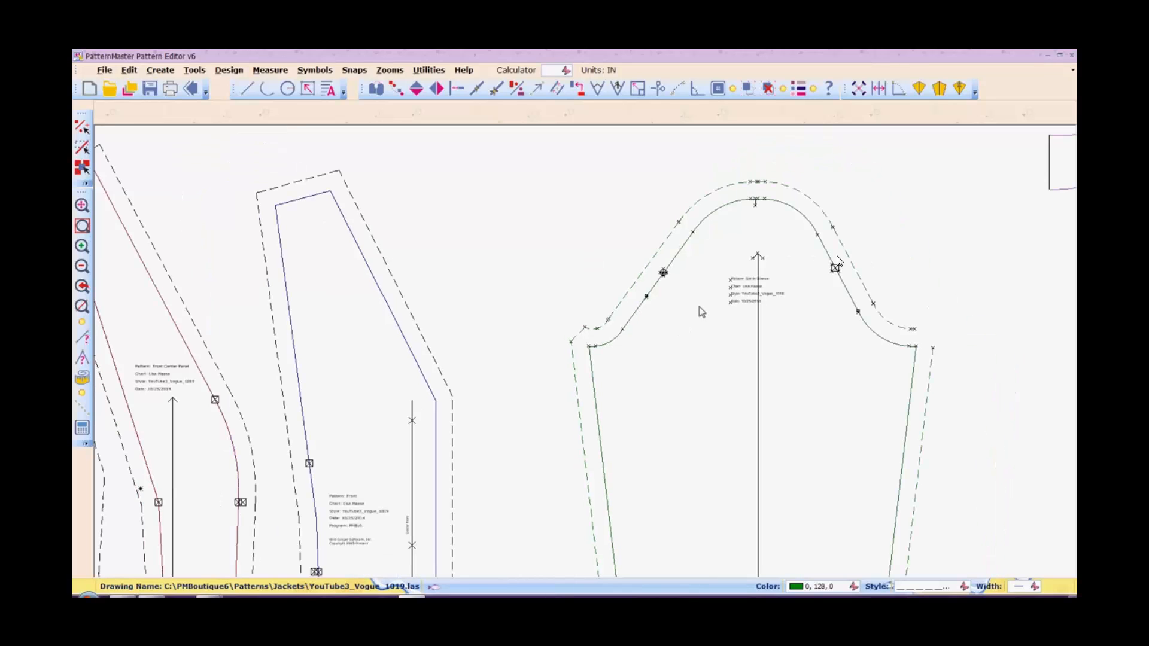
scroll(702, 312, "down", 1)
scroll(702, 312, "down", 2)
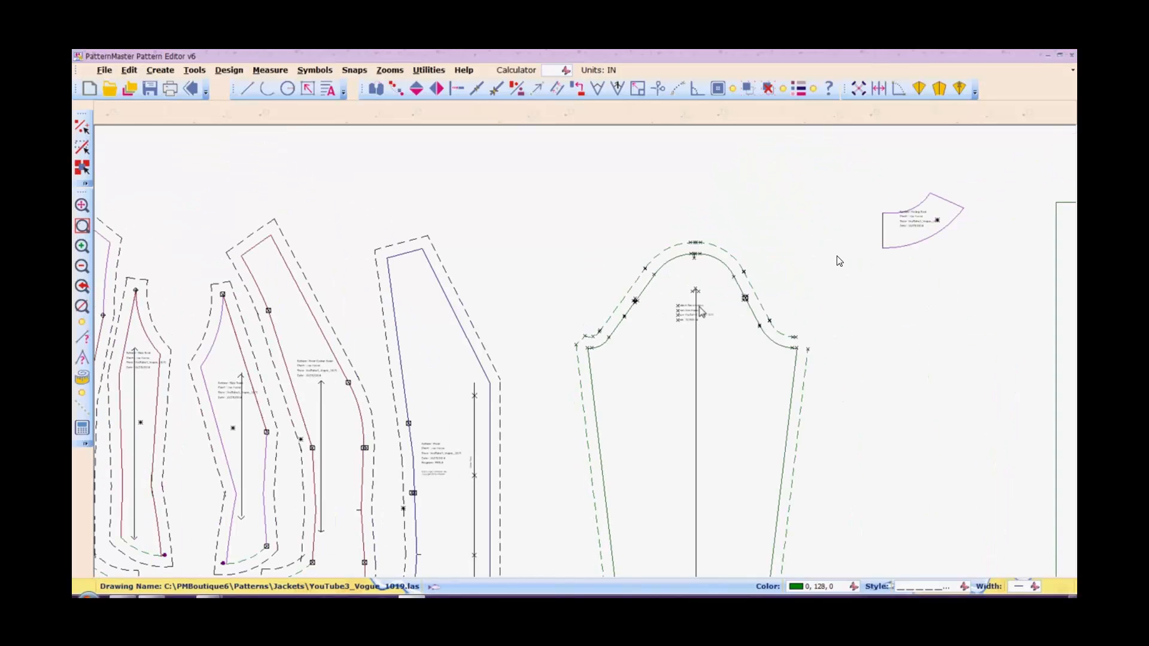
scroll(702, 311, "down", 1)
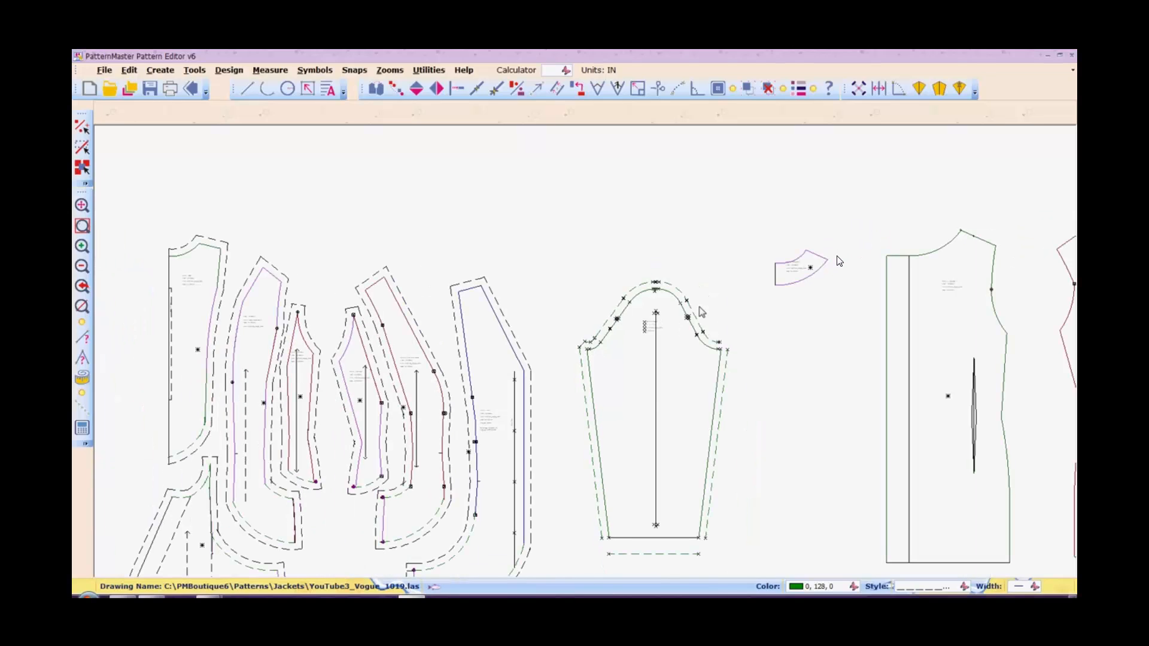
key("i")
key("n")
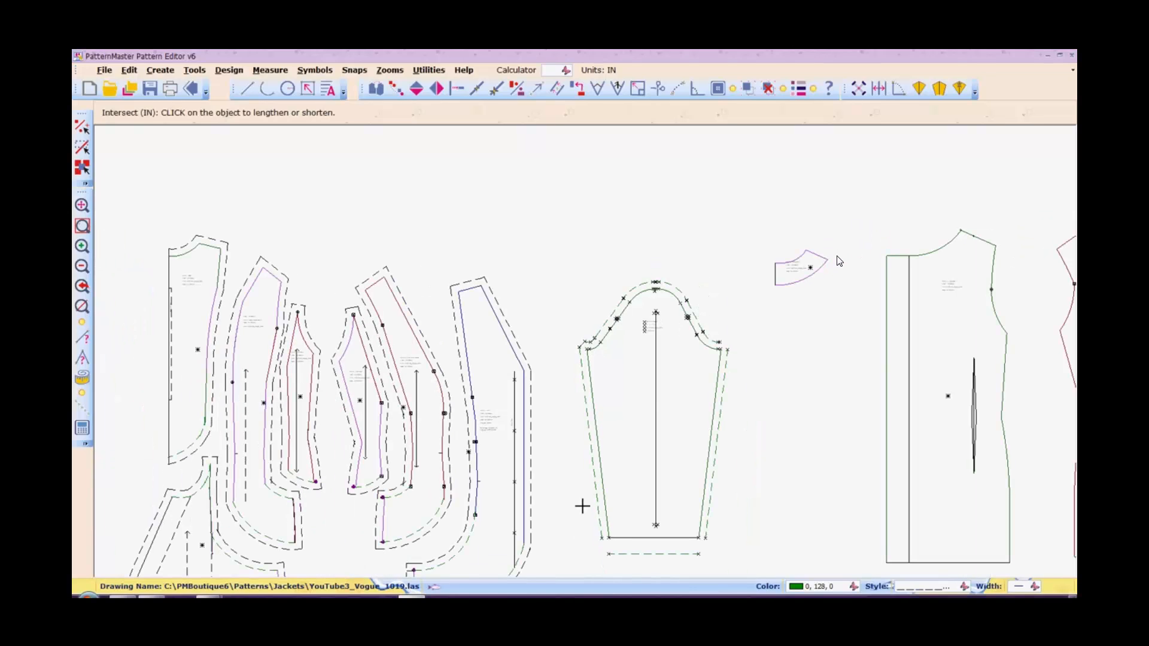
left_click(600, 525)
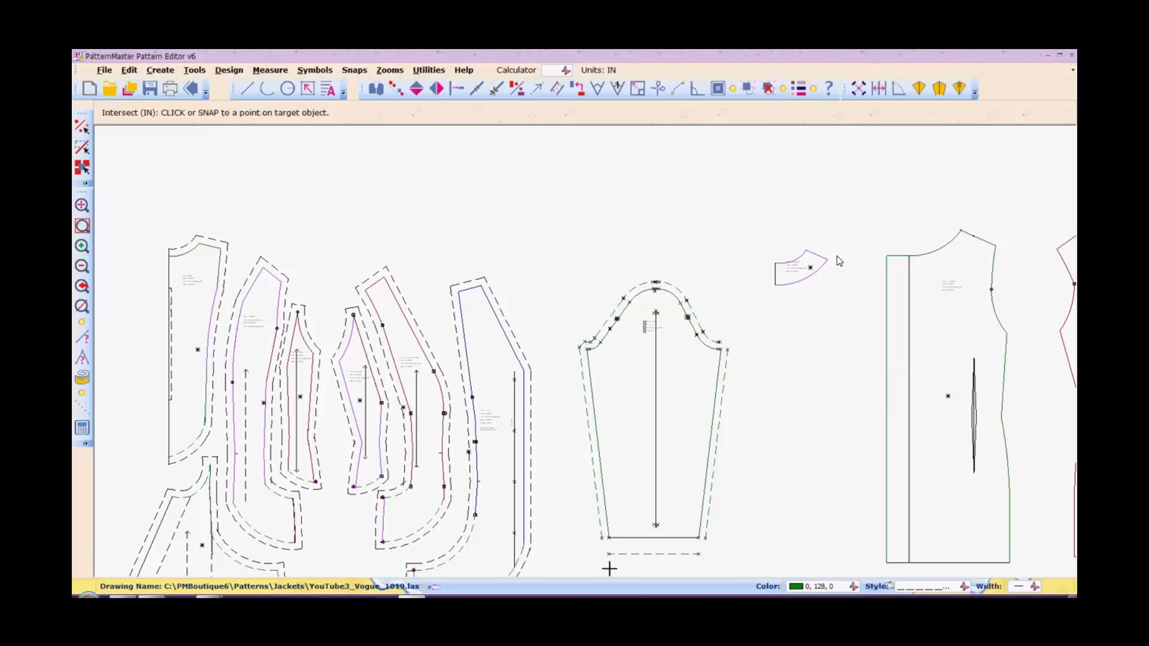
left_click(615, 554)
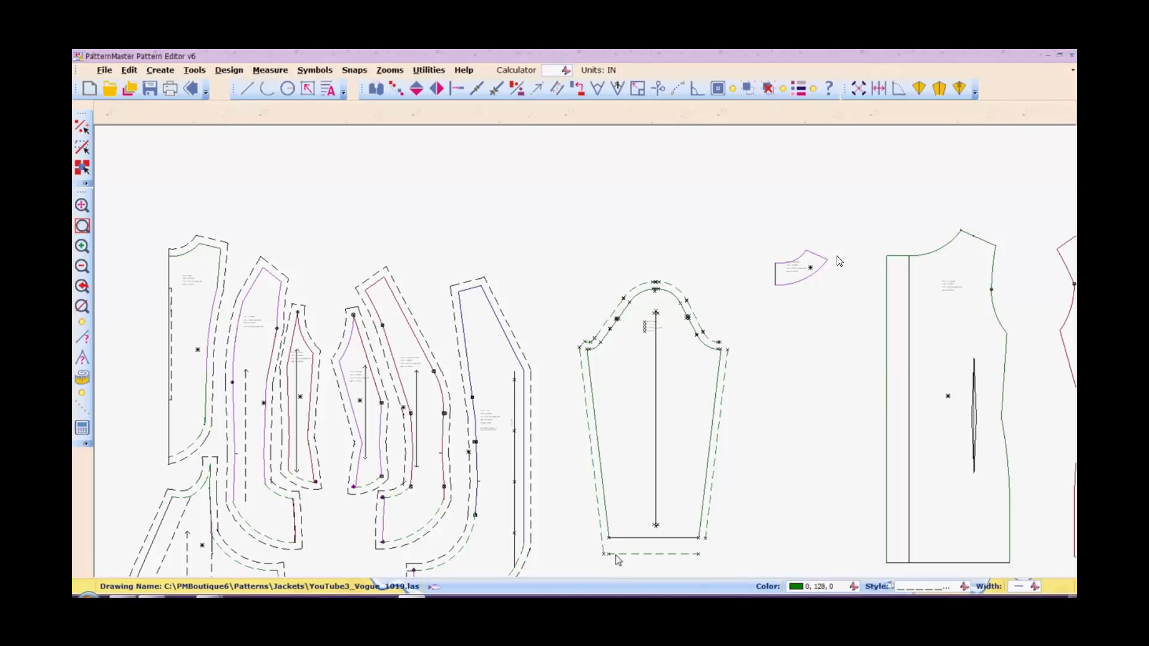
left_click(707, 509)
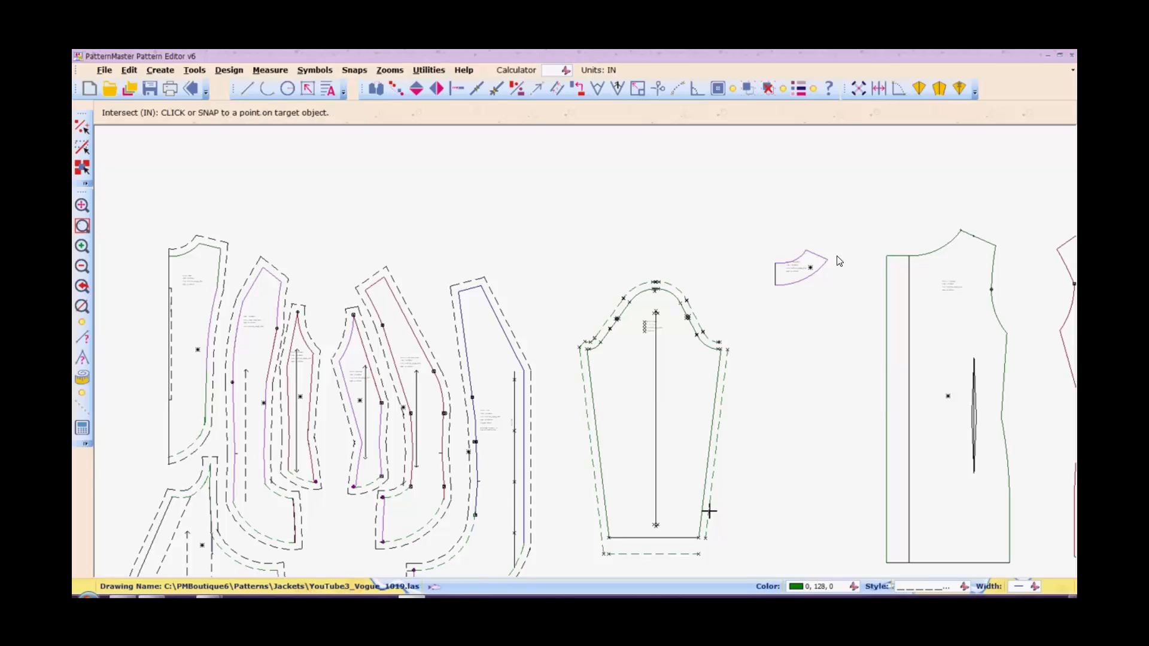
left_click(691, 553)
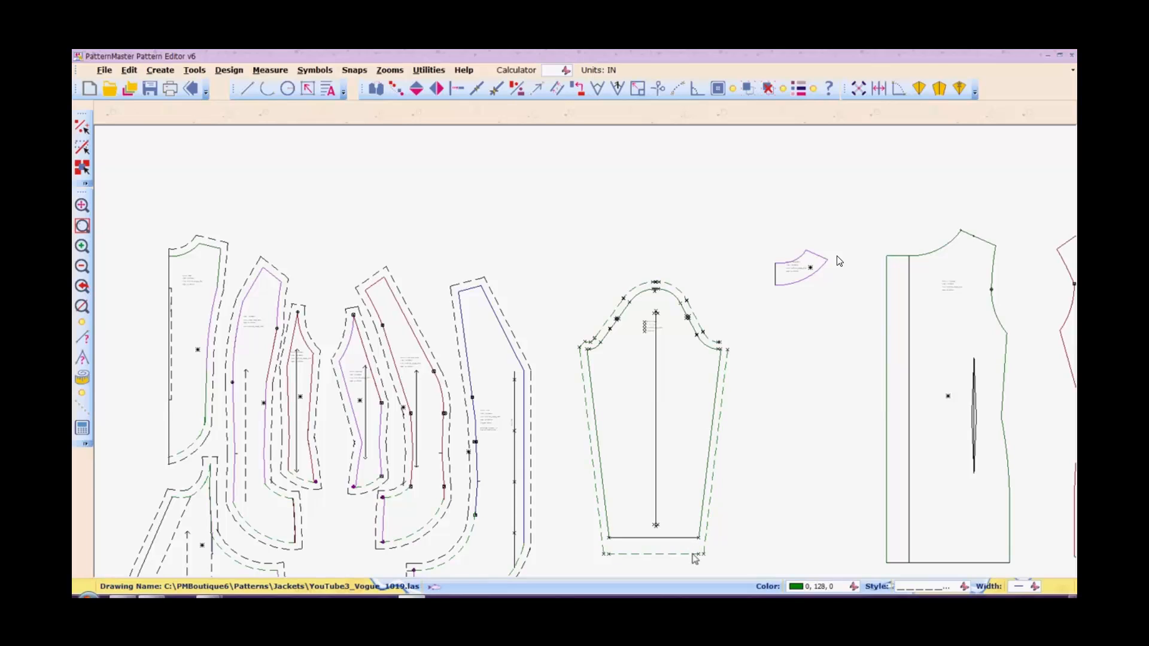
Extend the cap seam allowance curve at the sleeve's right underarm toward the side seam allowance line with Intersect.
type("w")
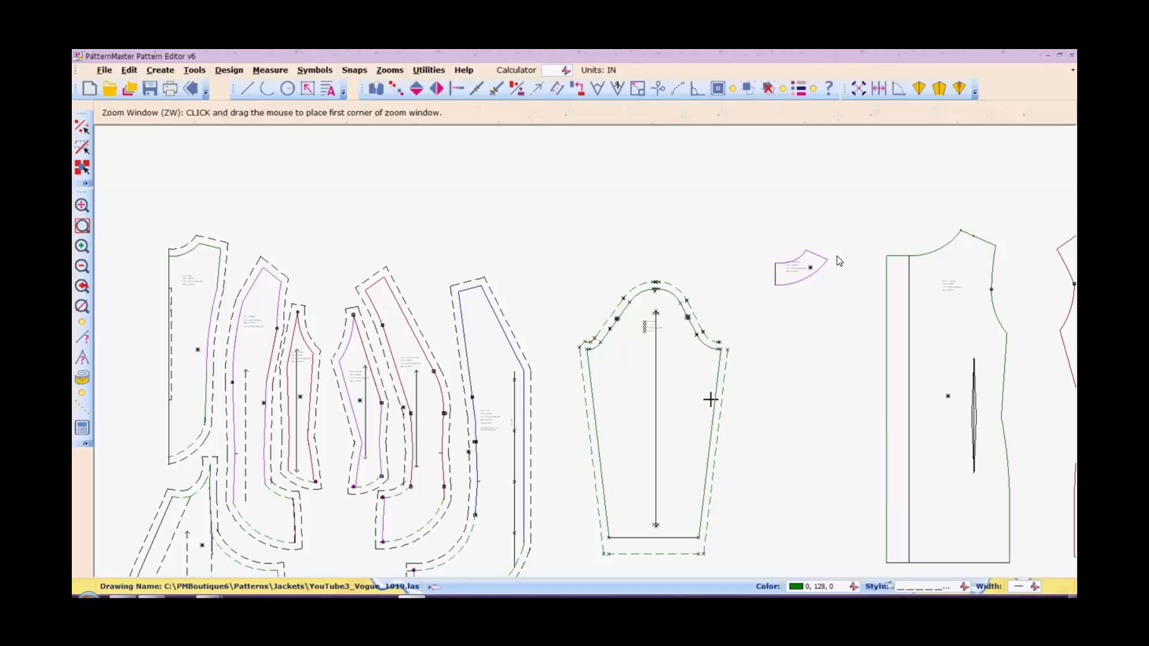
left_click_drag(704, 323, 753, 380)
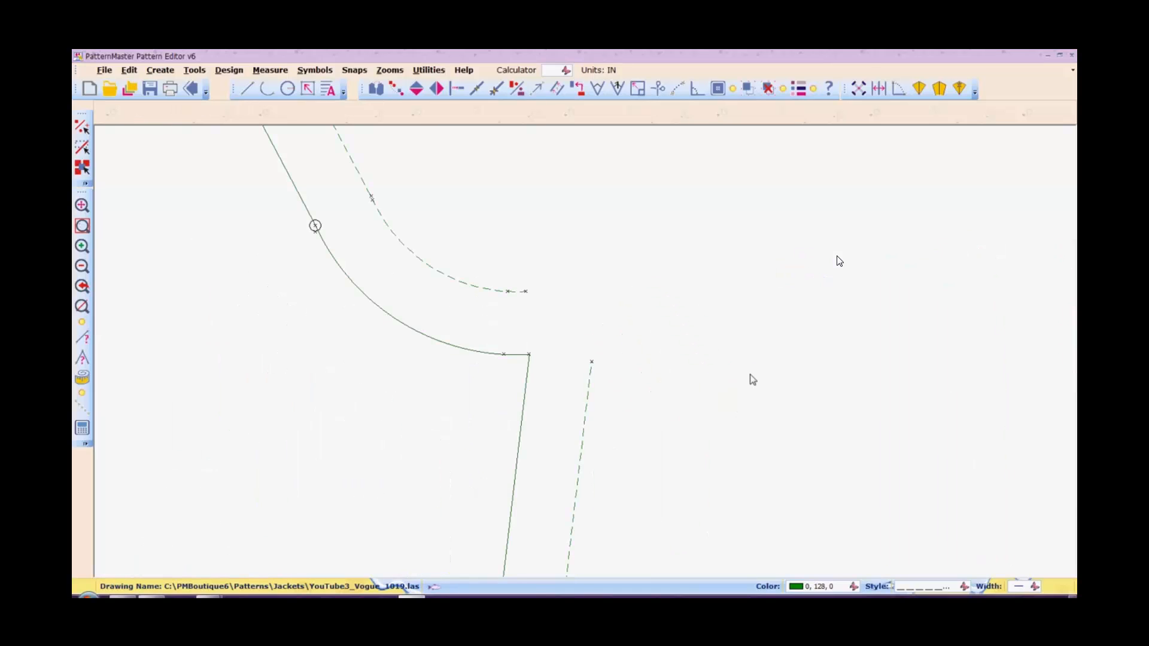
type("in")
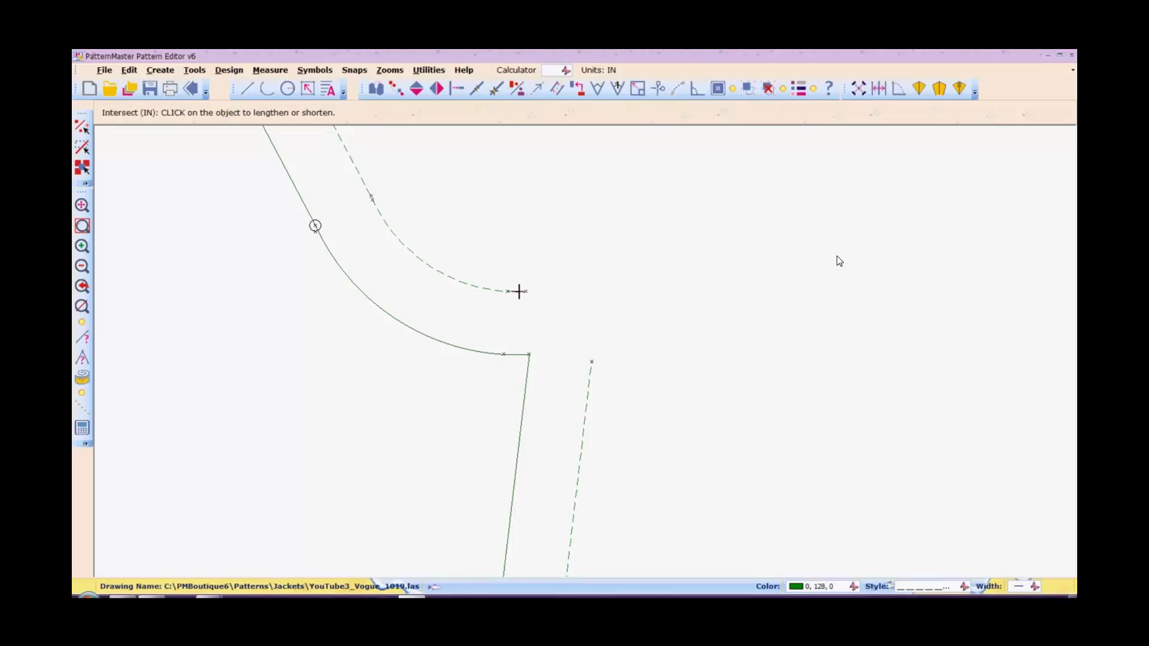
left_click(518, 291)
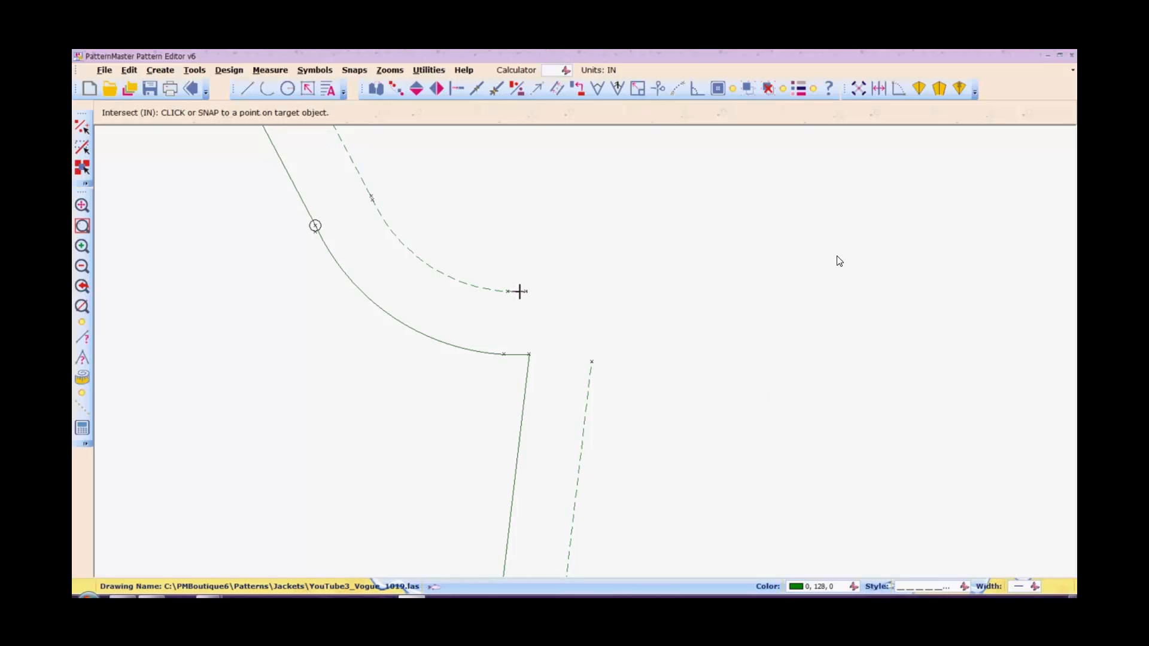
left_click(591, 369)
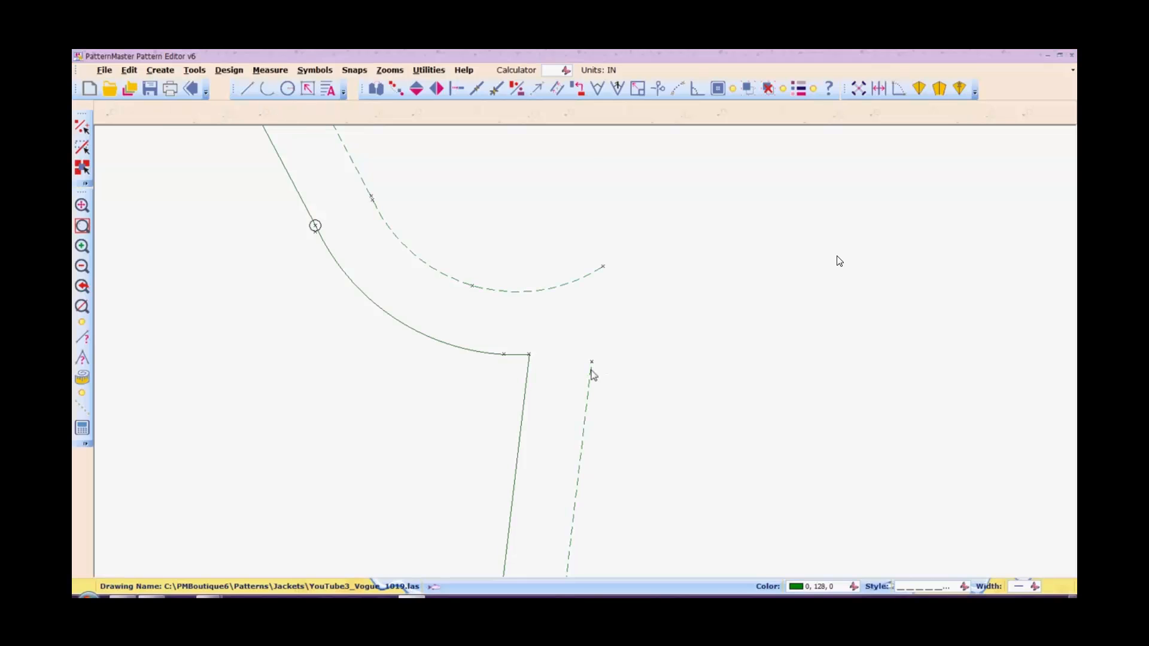
Extend the right side seam allowance line up to the end of the cap seam allowance curve.
right_click(591, 370)
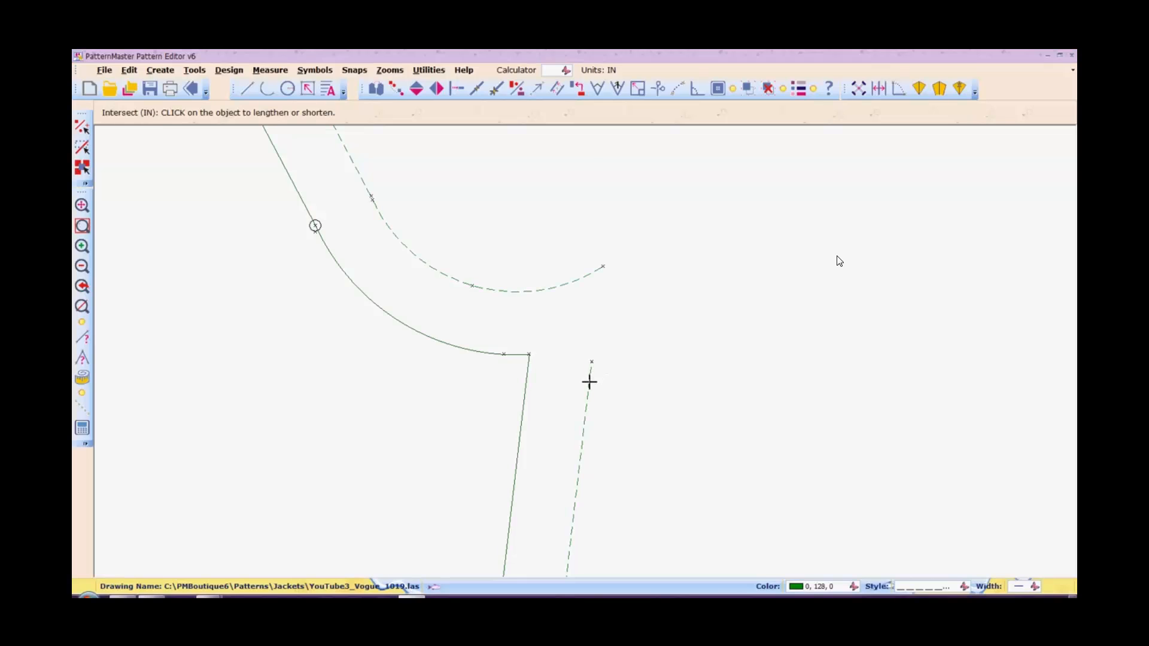
left_click(588, 379)
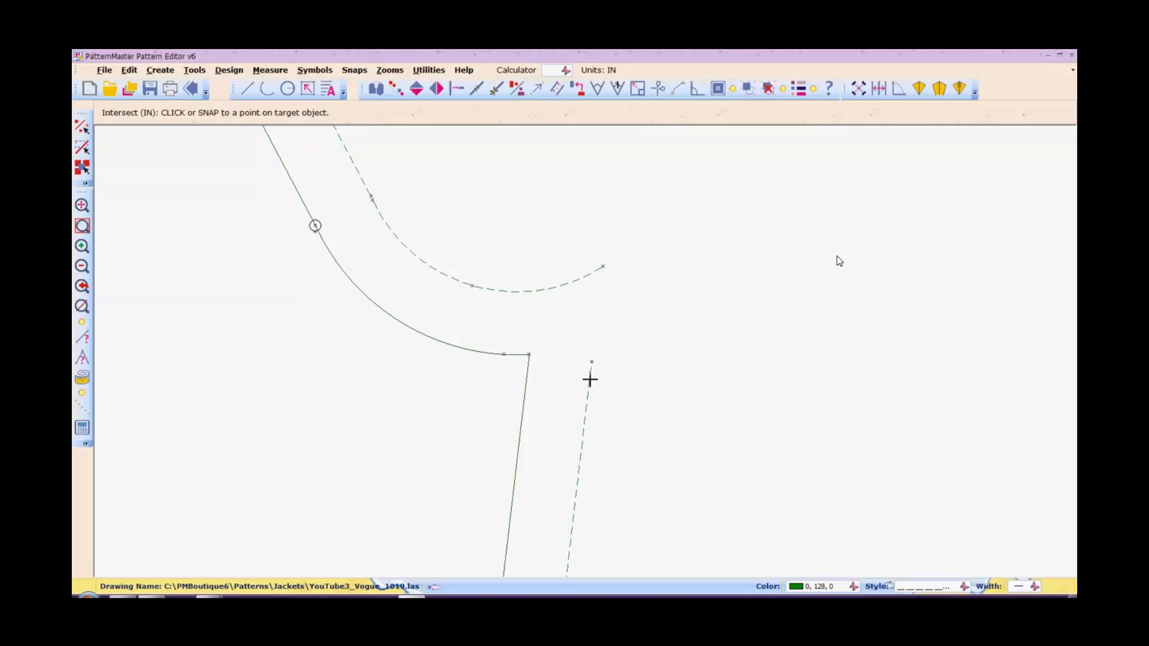
left_click(602, 268)
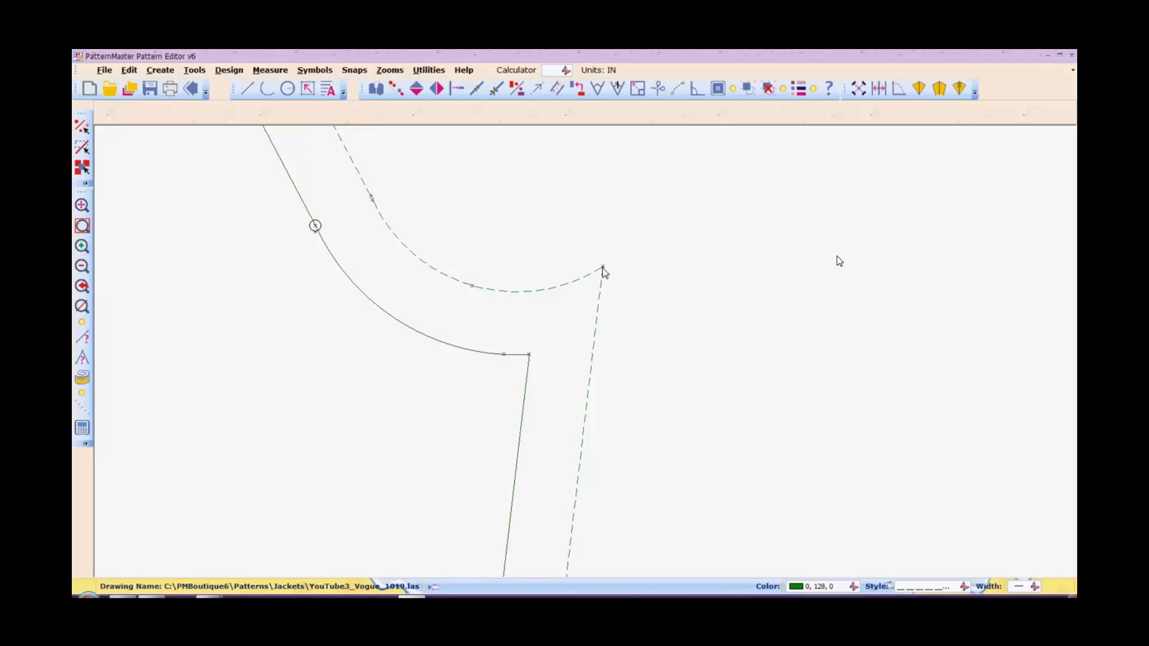
Try to extend the left underarm's cap seam allowance curve to the side seam allowance line with the diagonal line still in place.
scroll(602, 268, "down", 4)
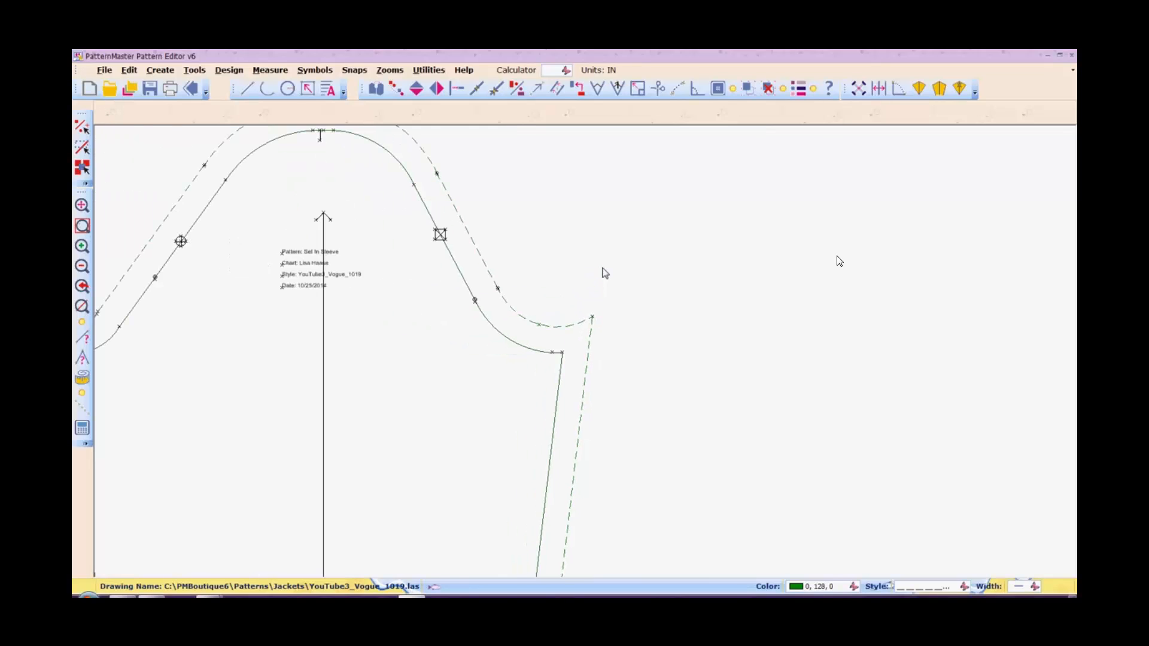
scroll(603, 272, "down", 1)
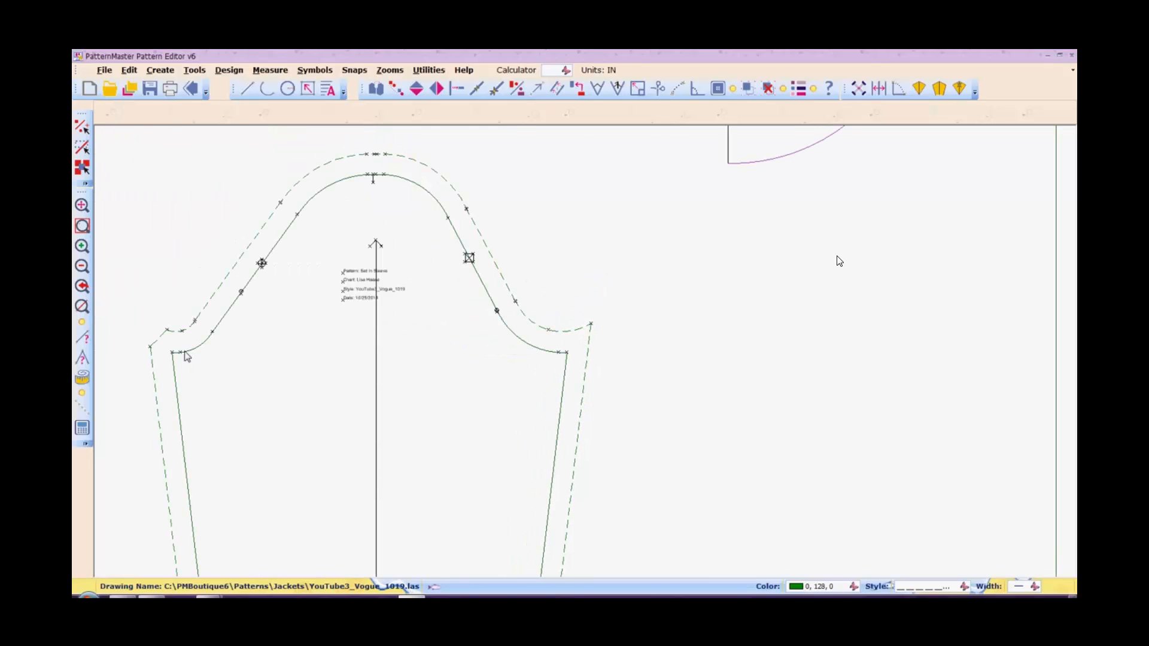
key("z")
key("w")
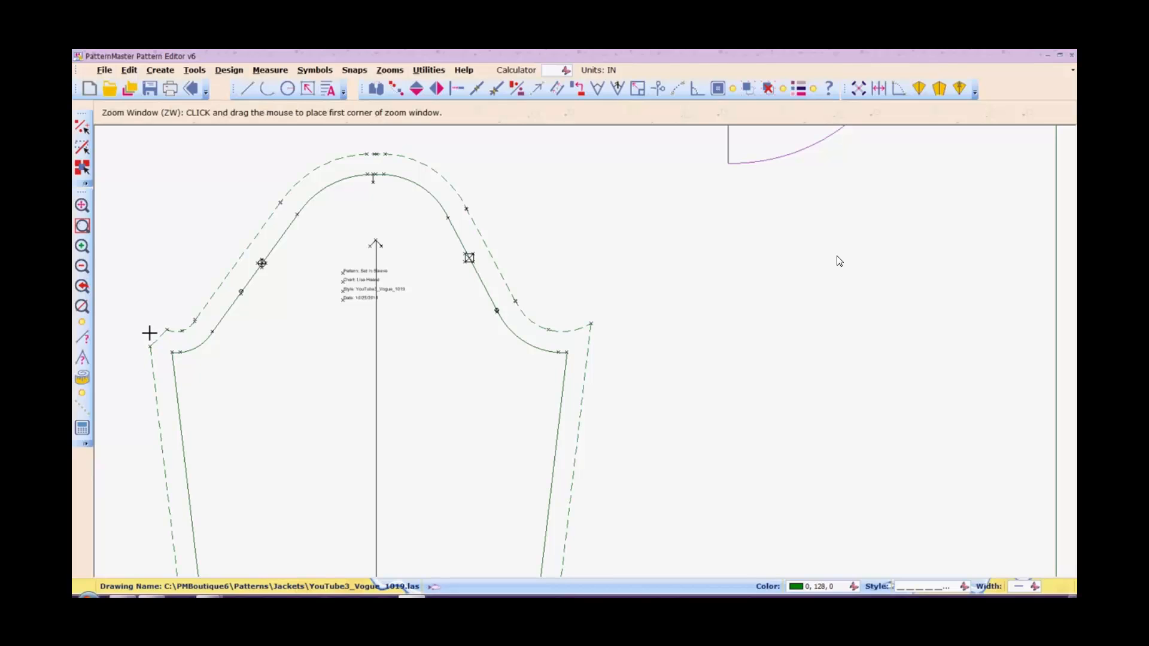
left_click_drag(127, 320, 222, 392)
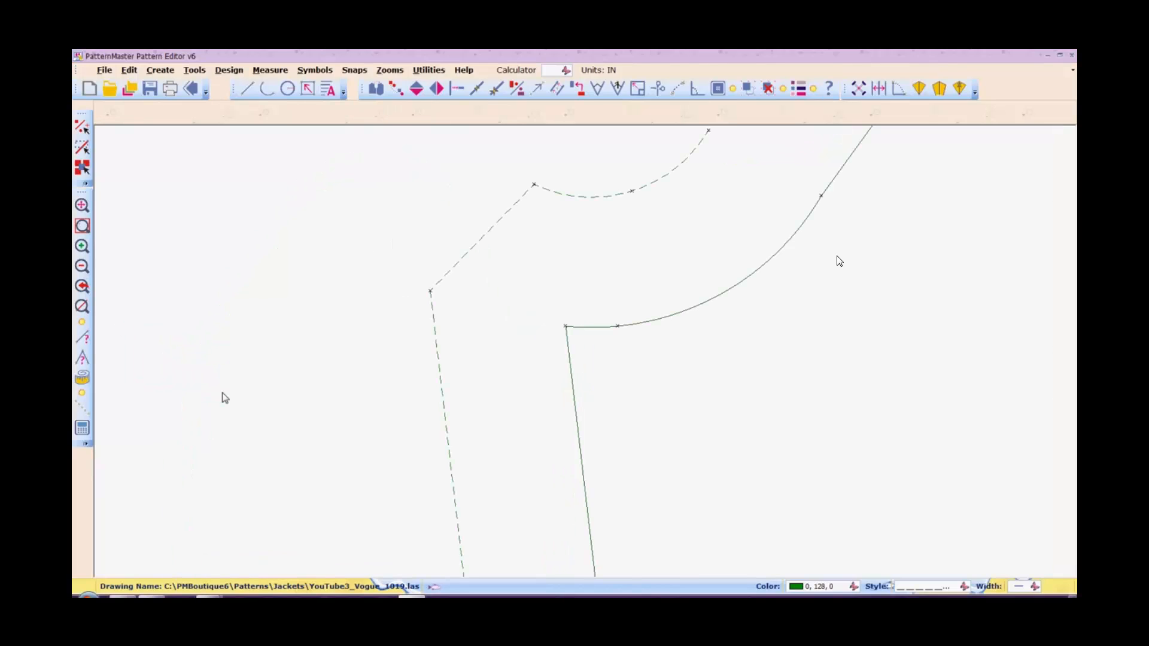
left_click(493, 232)
key("i")
key("n")
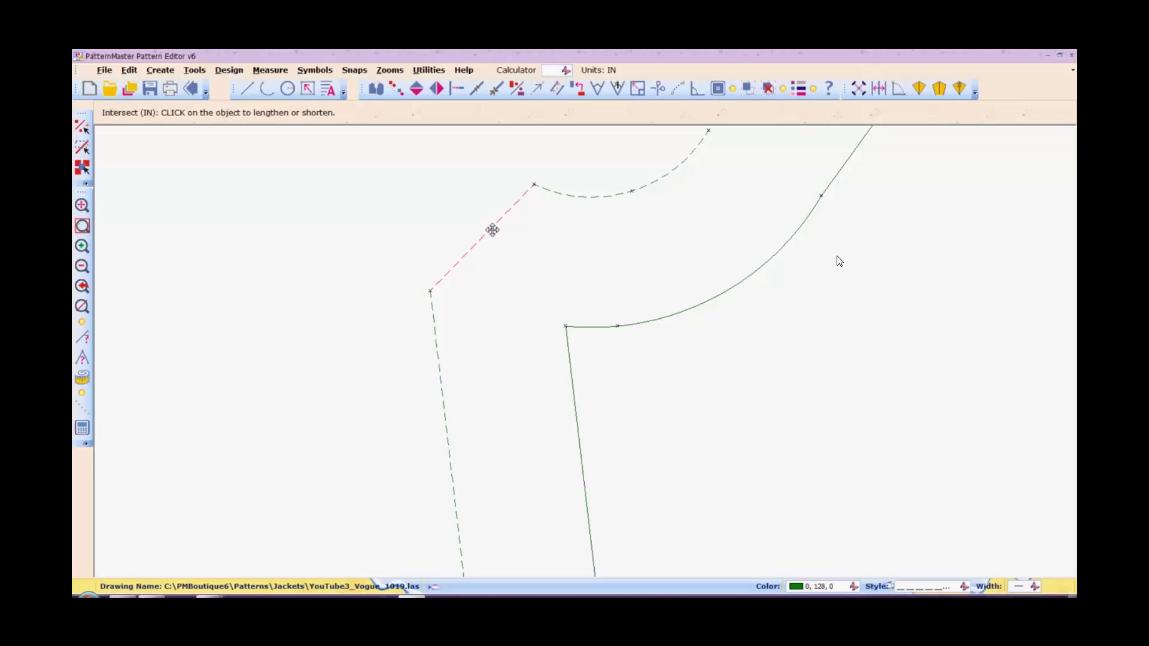
left_click(547, 189)
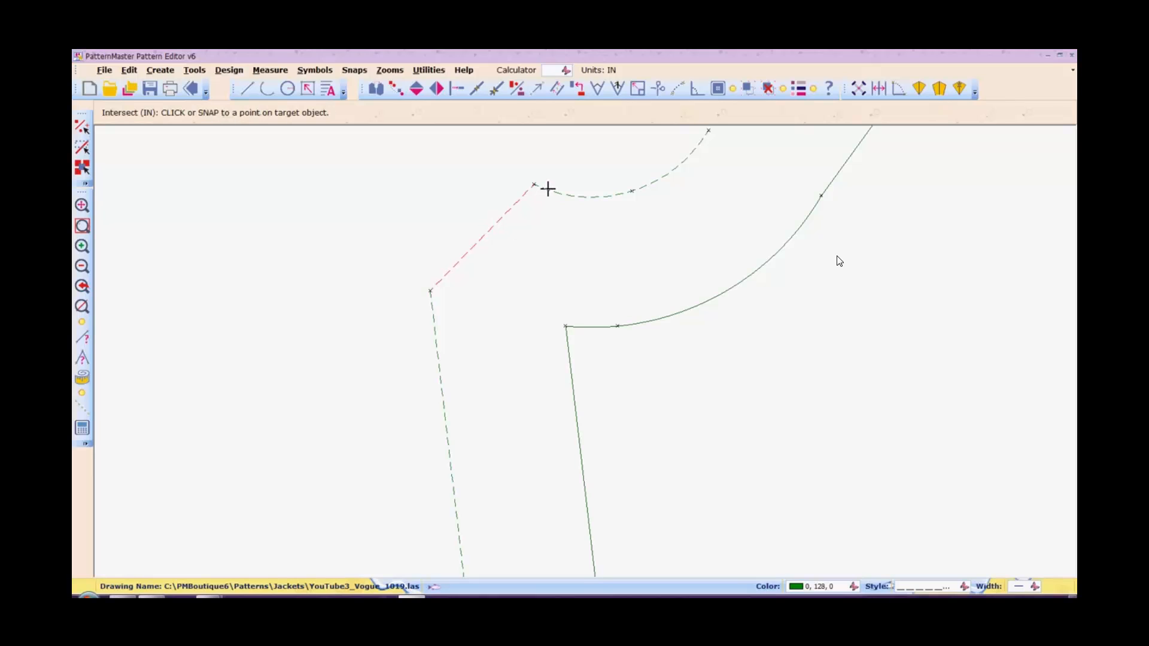
left_click(433, 318)
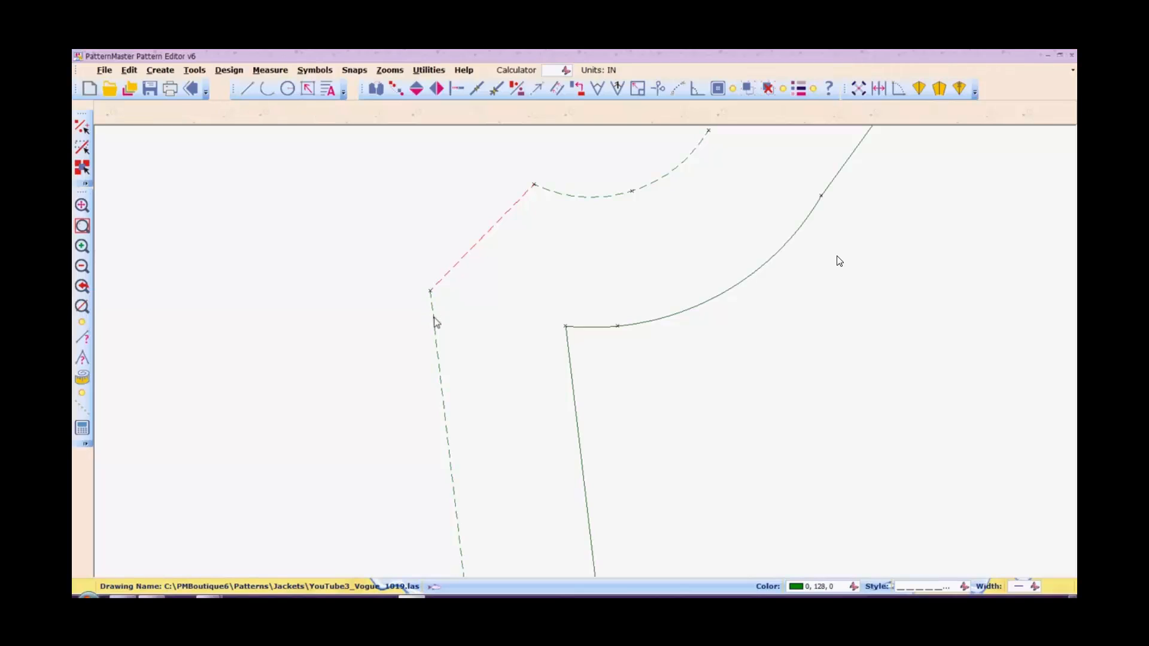
Delete the diagonal line at the left underarm and try to intersect the cap seam allowance curve with the side seam allowance line.
left_click(460, 266)
key("n")
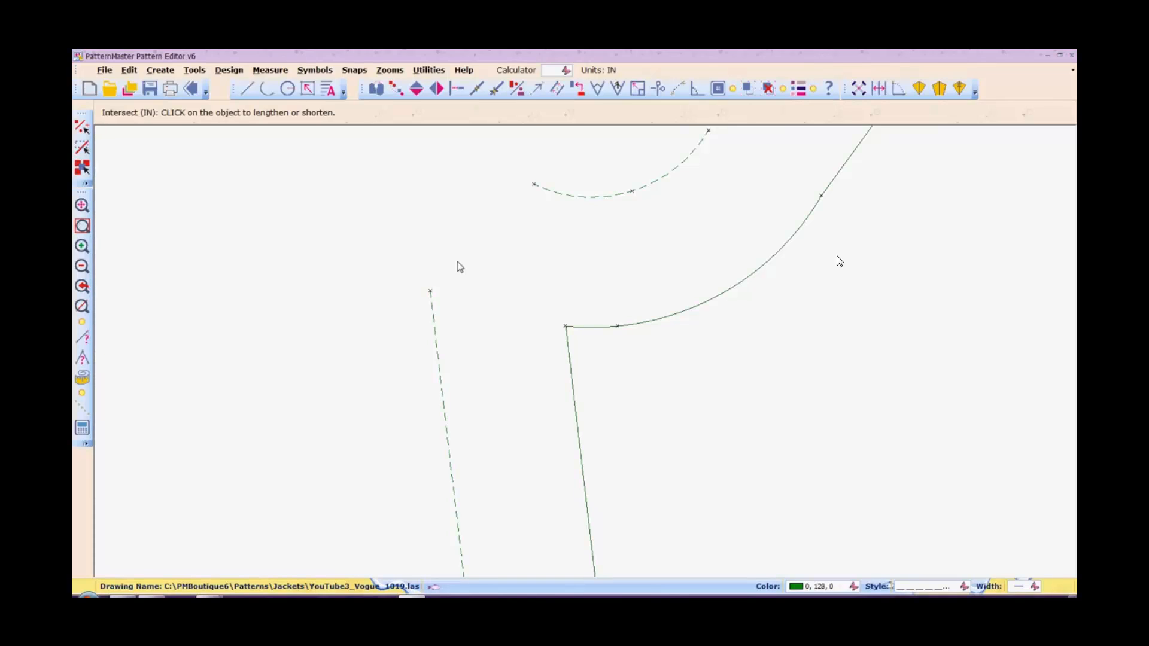
left_click(543, 188)
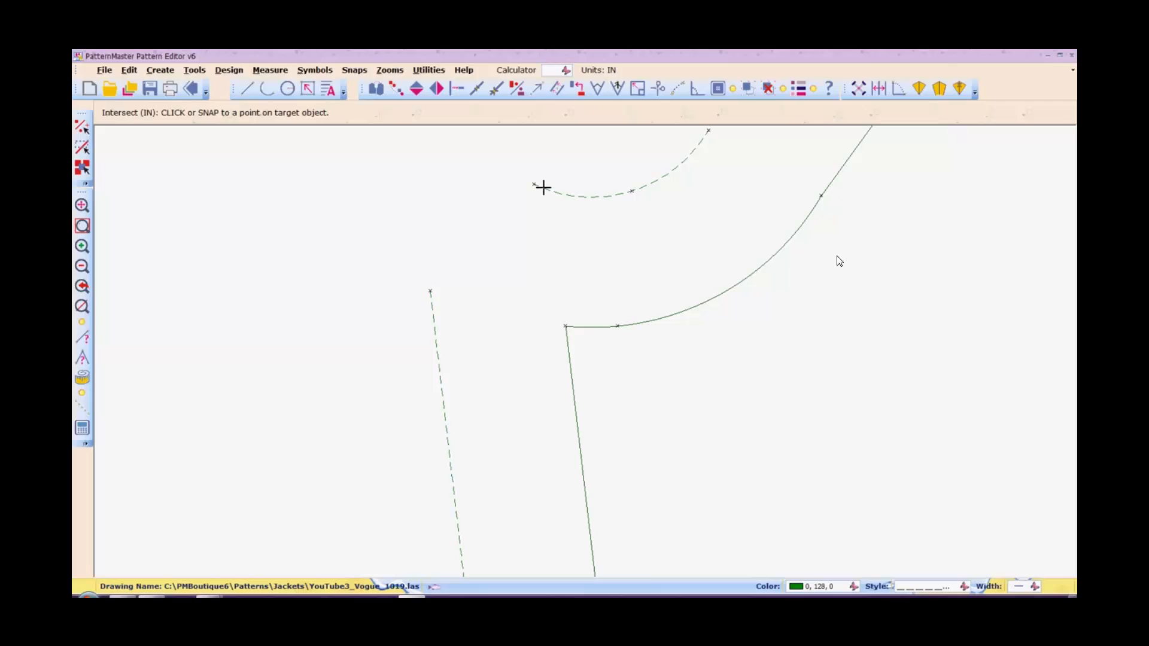
left_click(430, 300)
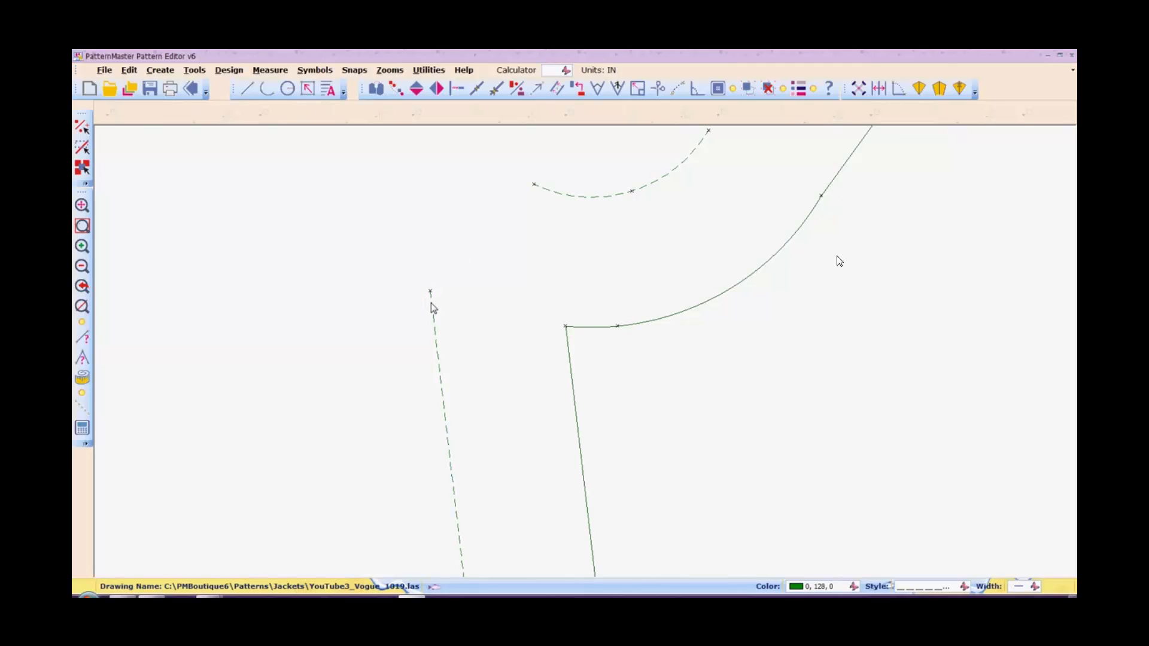
Try to extend the left side seam allowance line to the end of the cap seam allowance curve with Intersect.
key("Return")
left_click(431, 306)
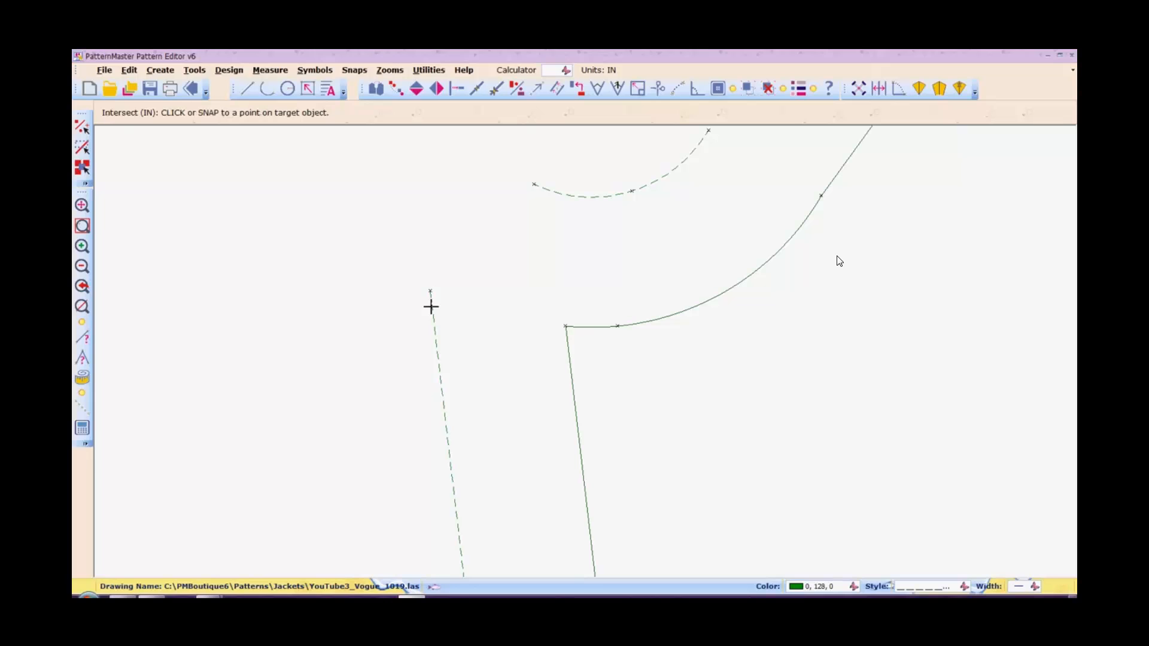
left_click(533, 183)
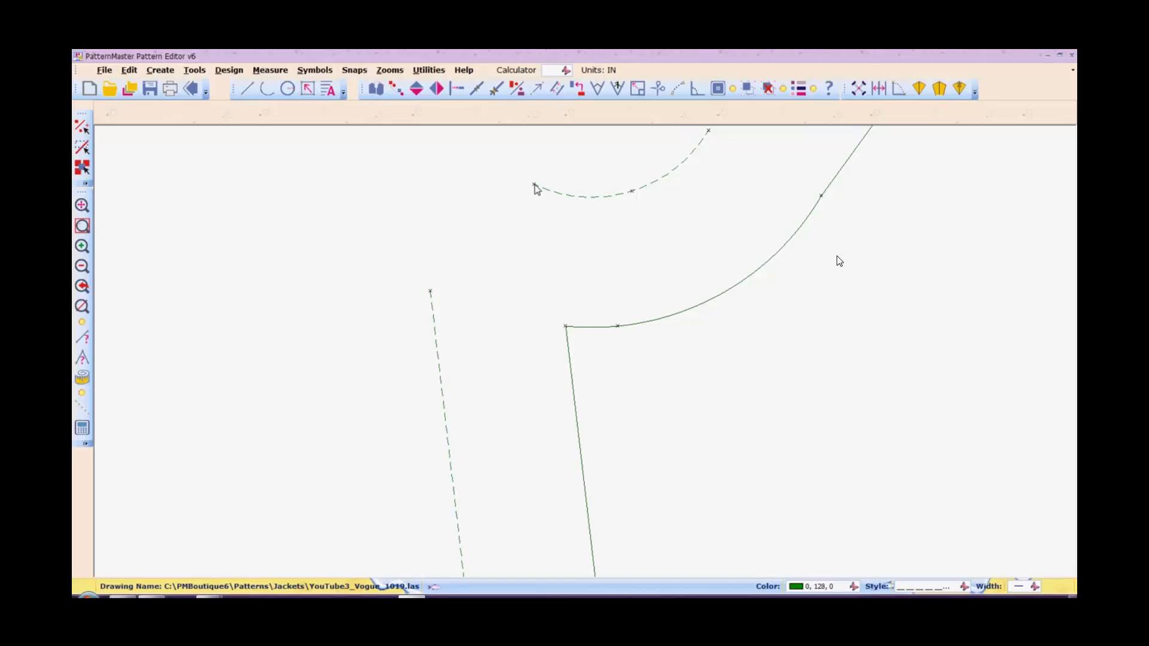
Examine the seam allowance outline around the sleeve cap, comparing the left underarm corner with the right one.
key("o")
key("z")
key("o")
key("z")
key("o")
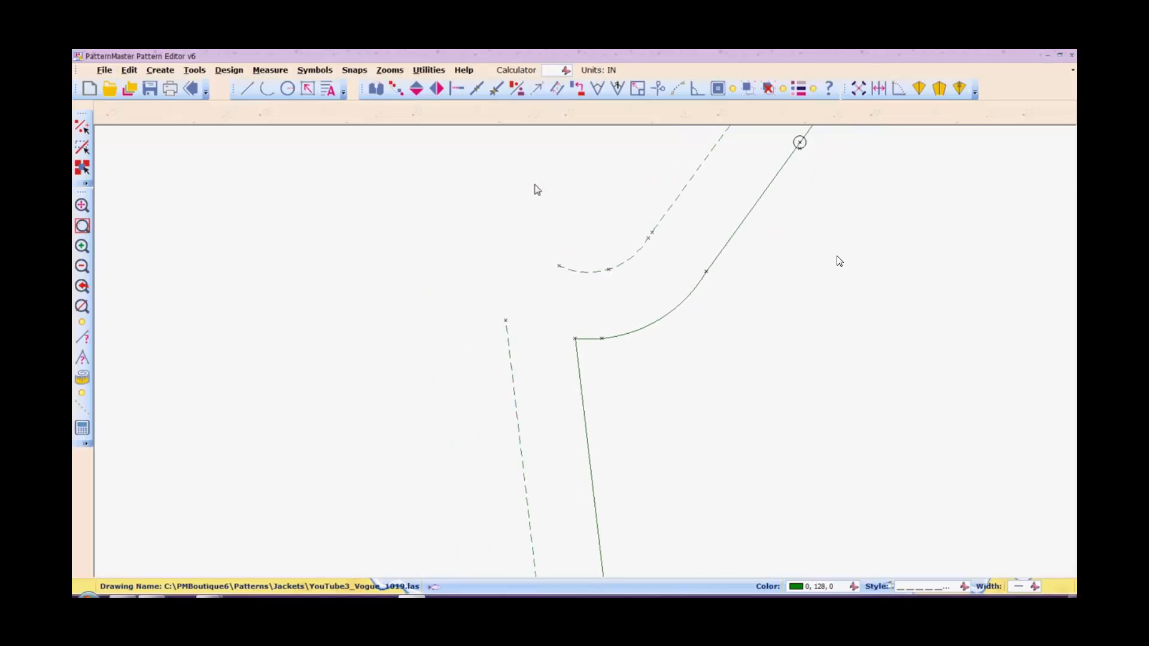
key("z")
key("o")
key("o")
key("z")
key("o")
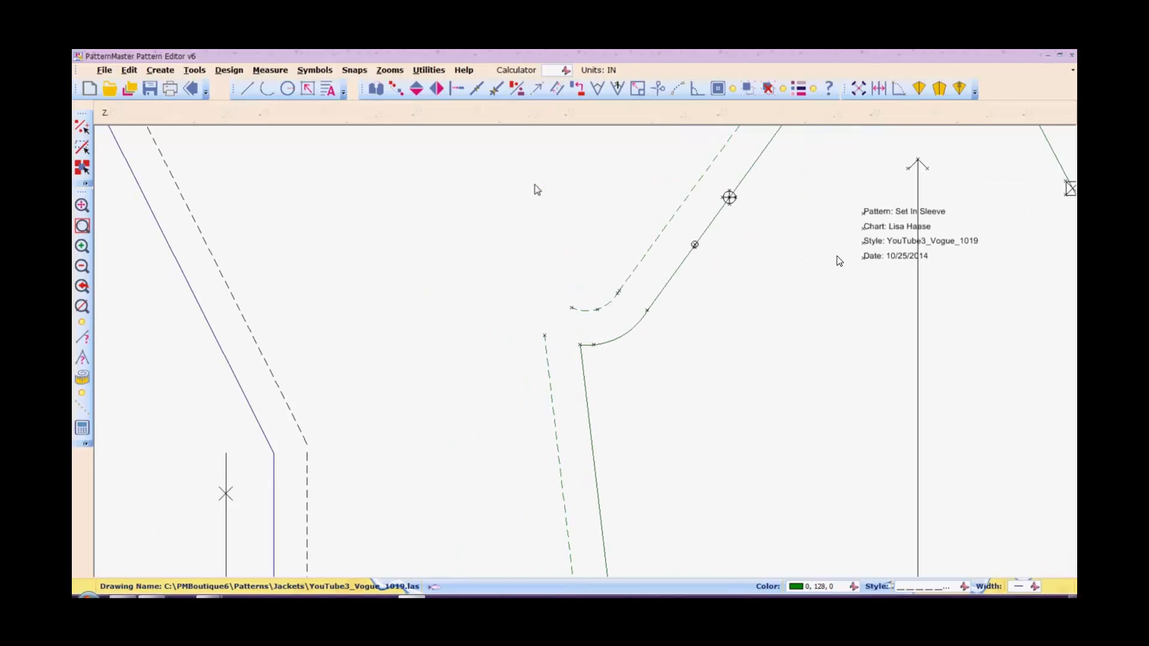
key("z")
key("o")
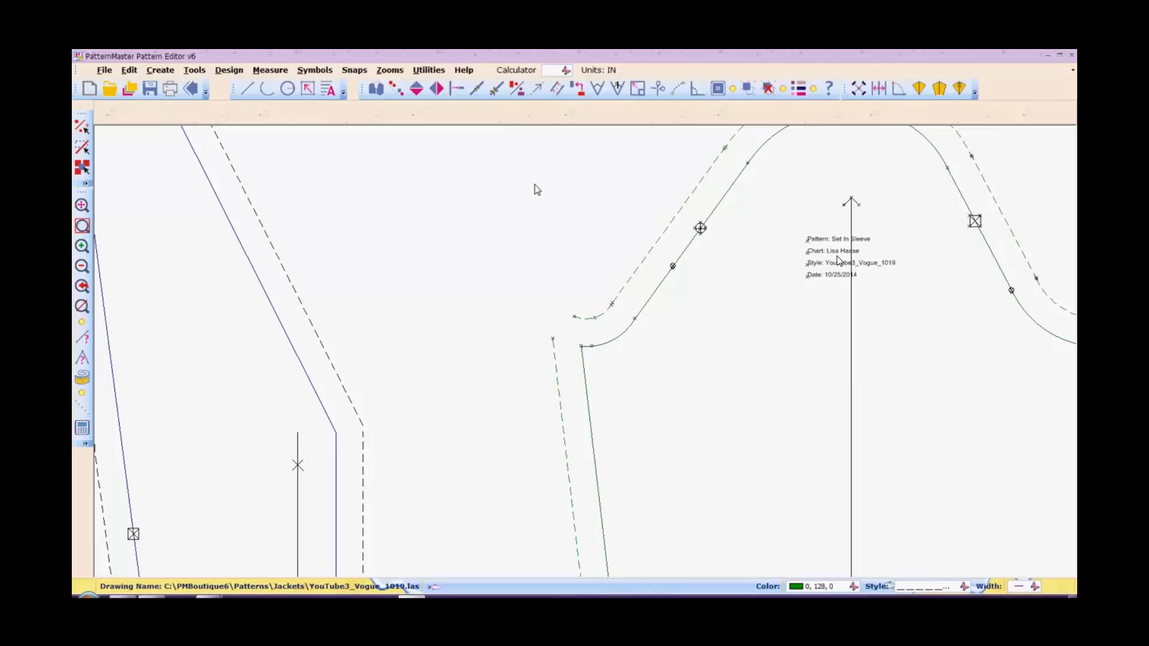
key("alt+F4")
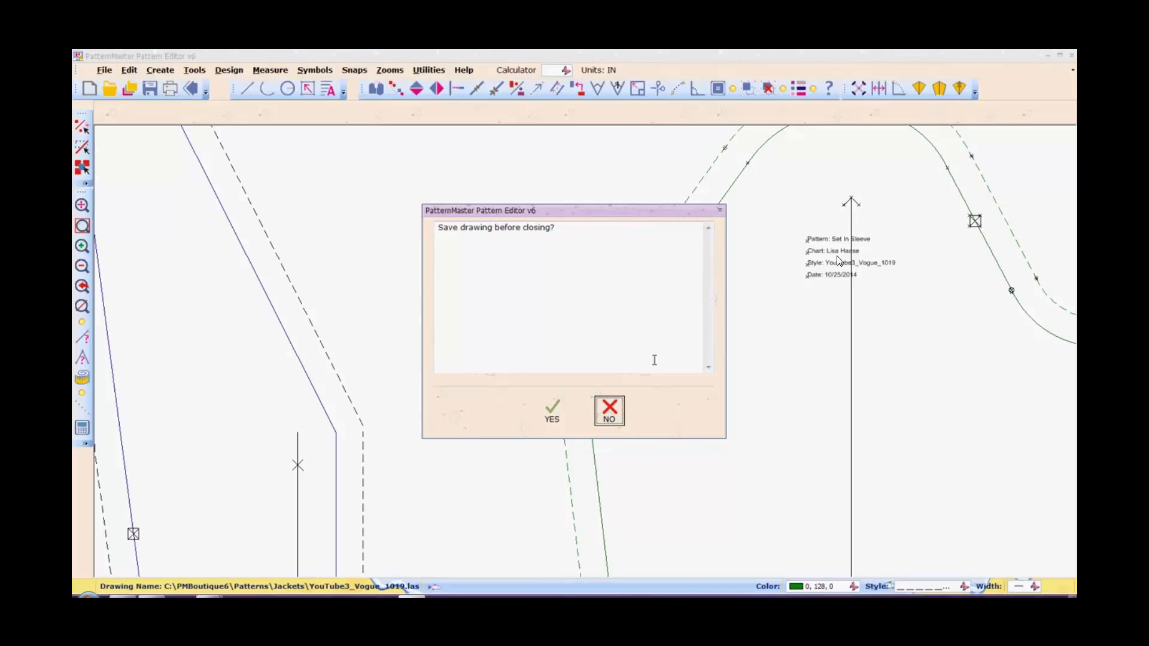
left_click(722, 214)
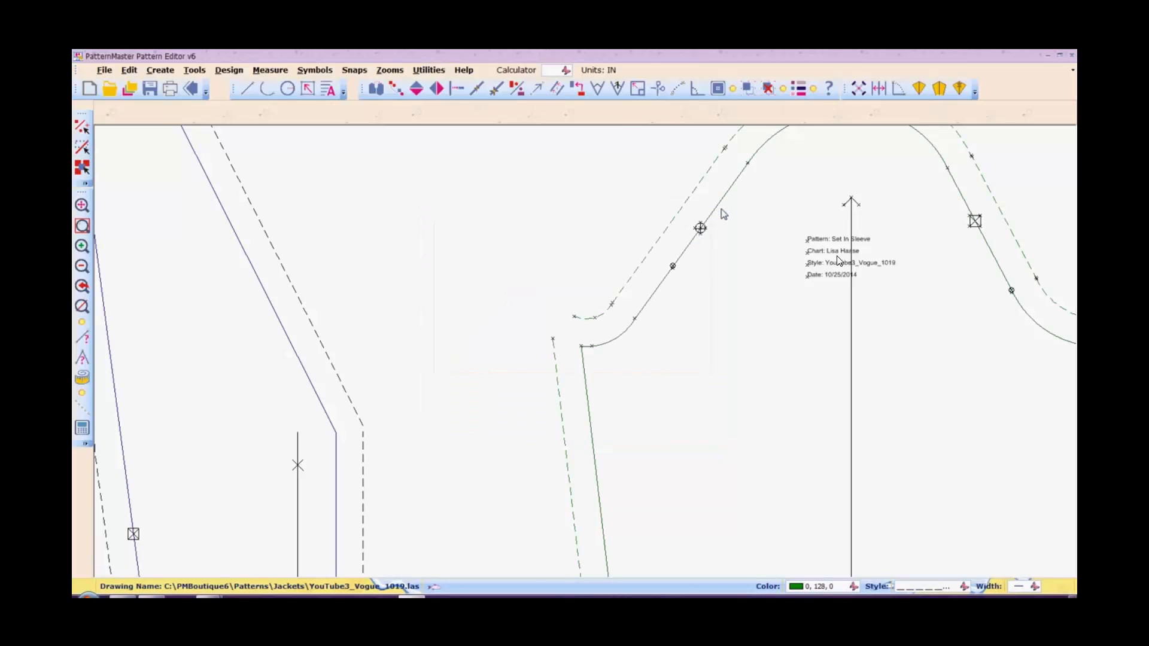
scroll(721, 209, "down", 1)
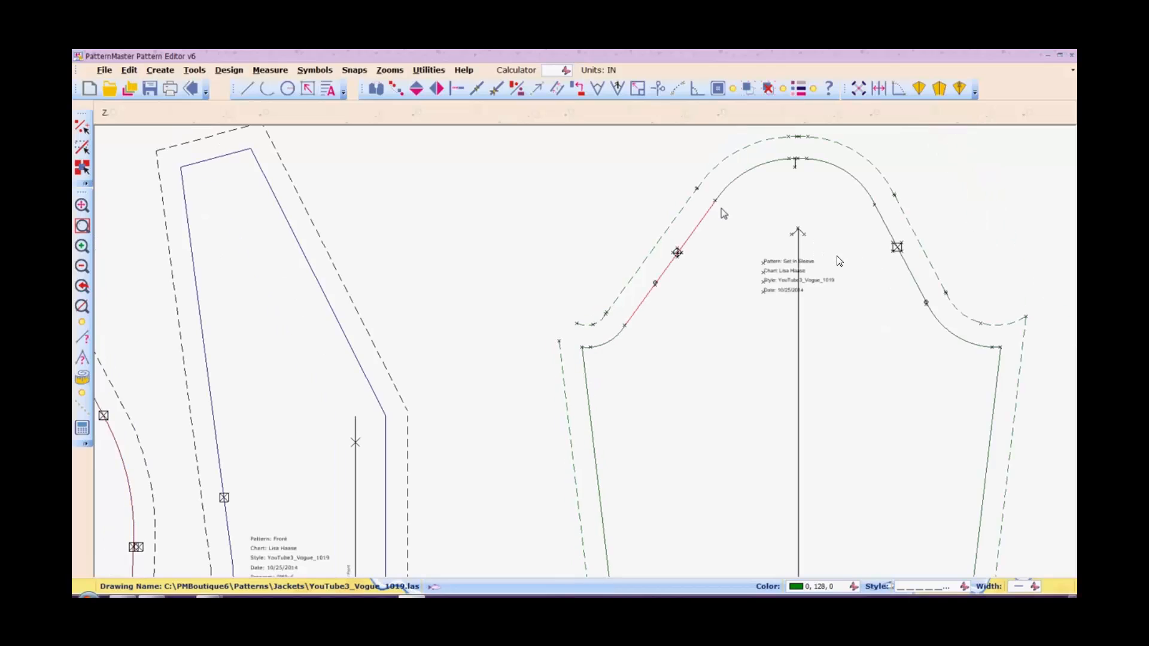
scroll(723, 213, "down", 1)
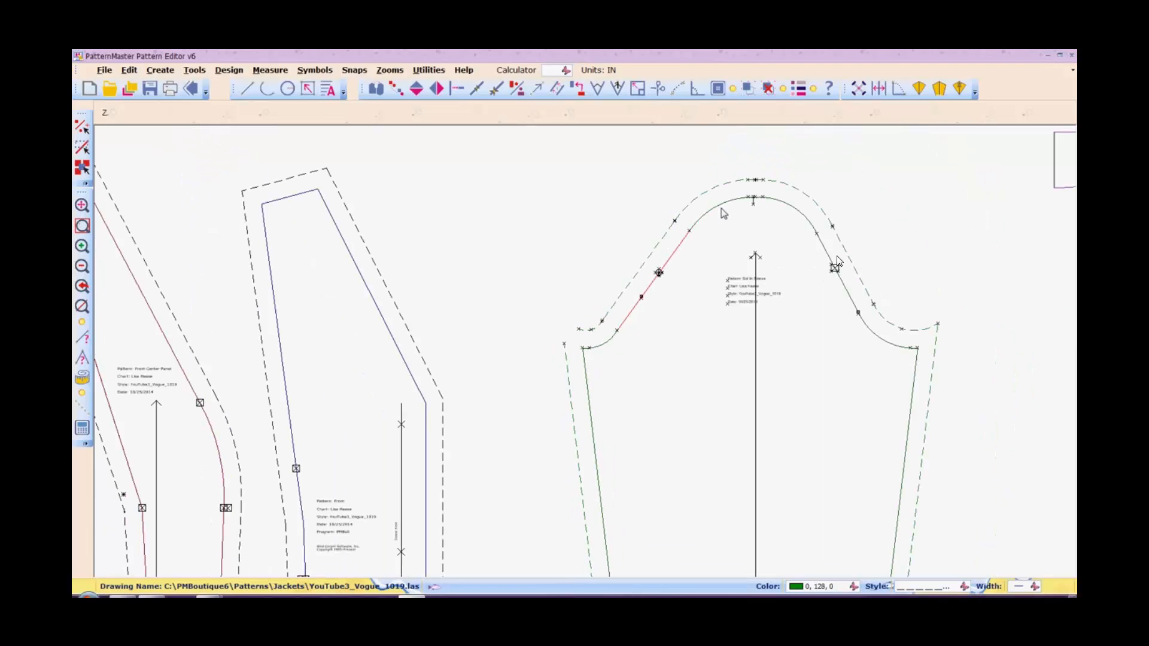
left_click(930, 333)
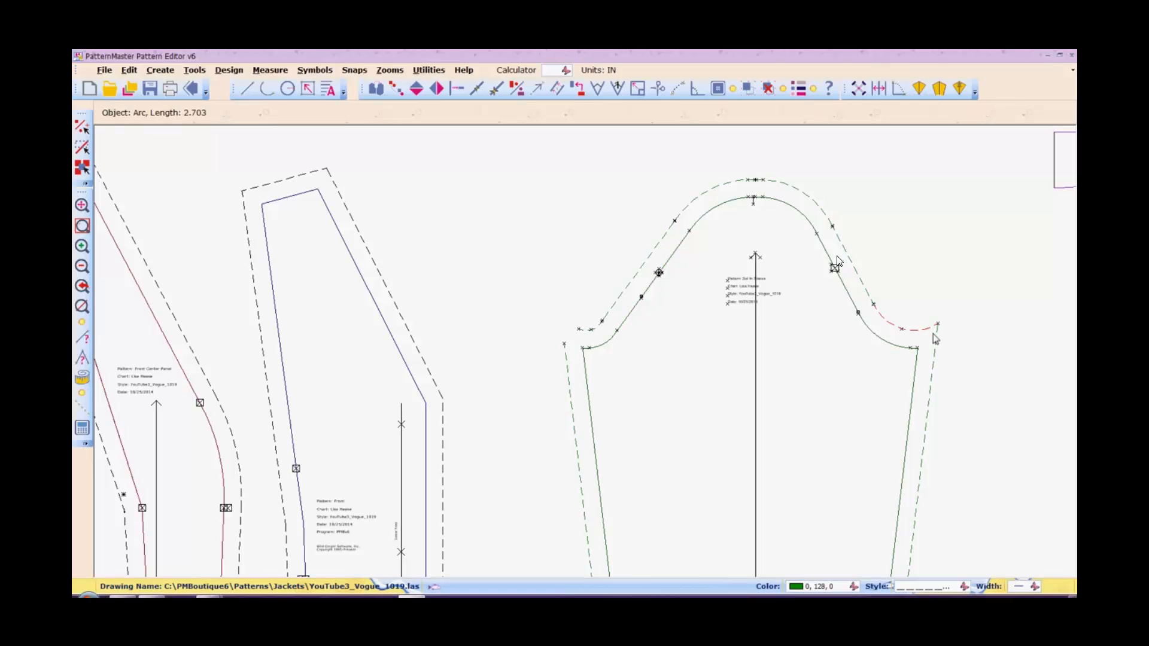
key("z")
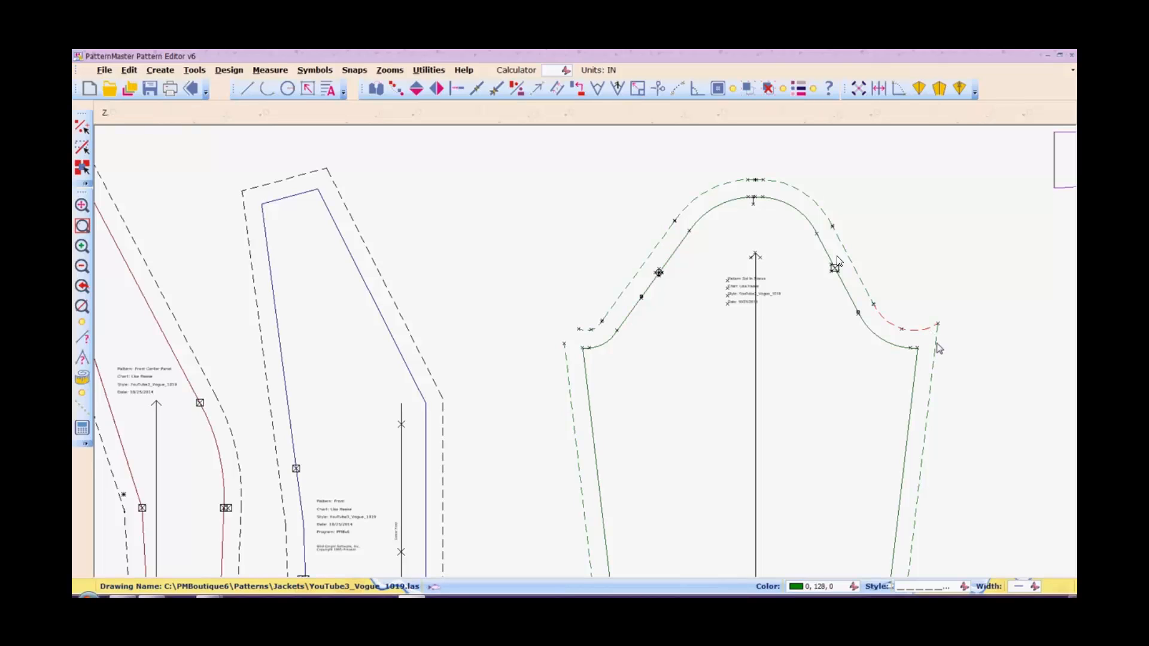
left_click(937, 349, "shift")
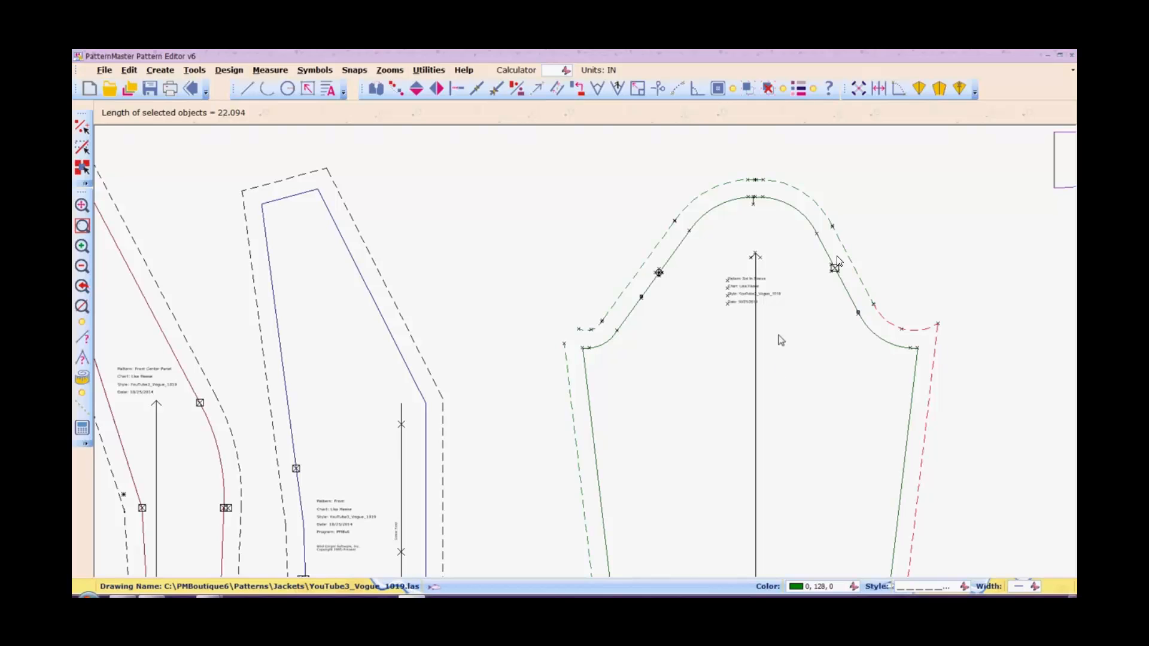
scroll(778, 334, "down", 2)
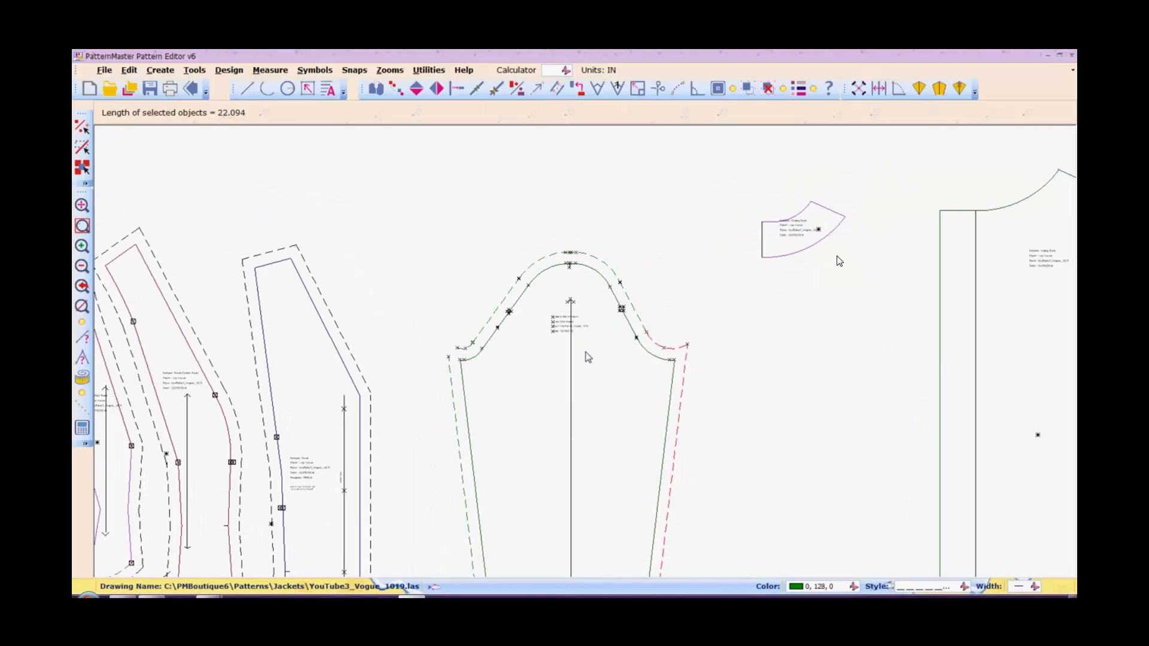
key("Escape")
key("w")
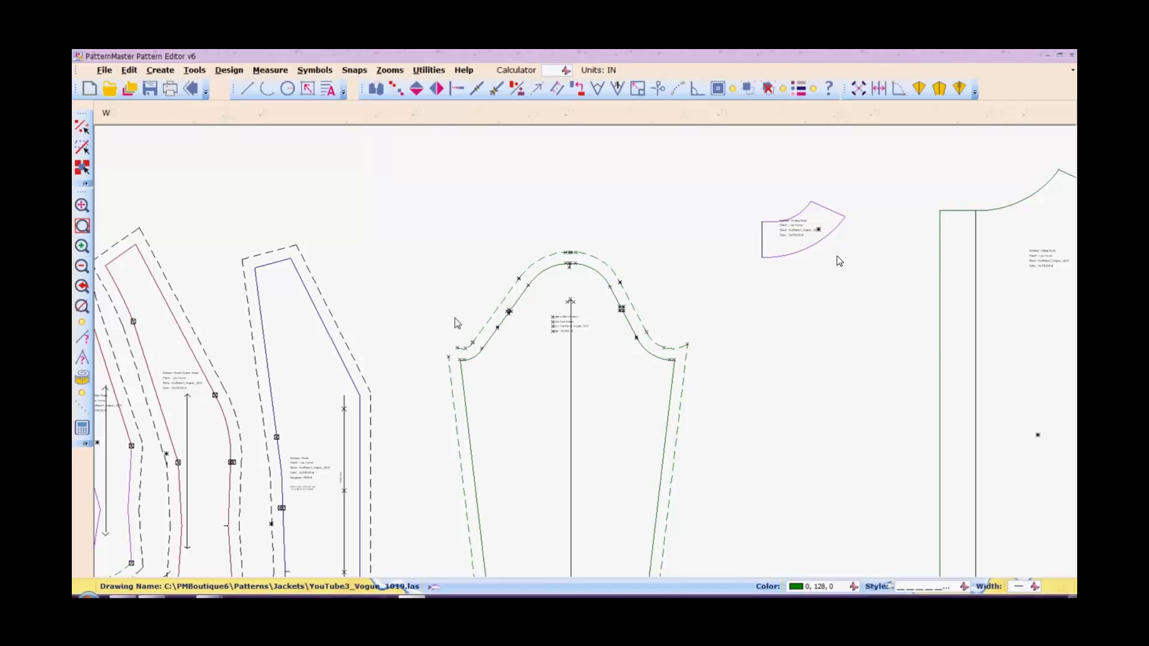
left_click_drag(423, 327, 501, 402)
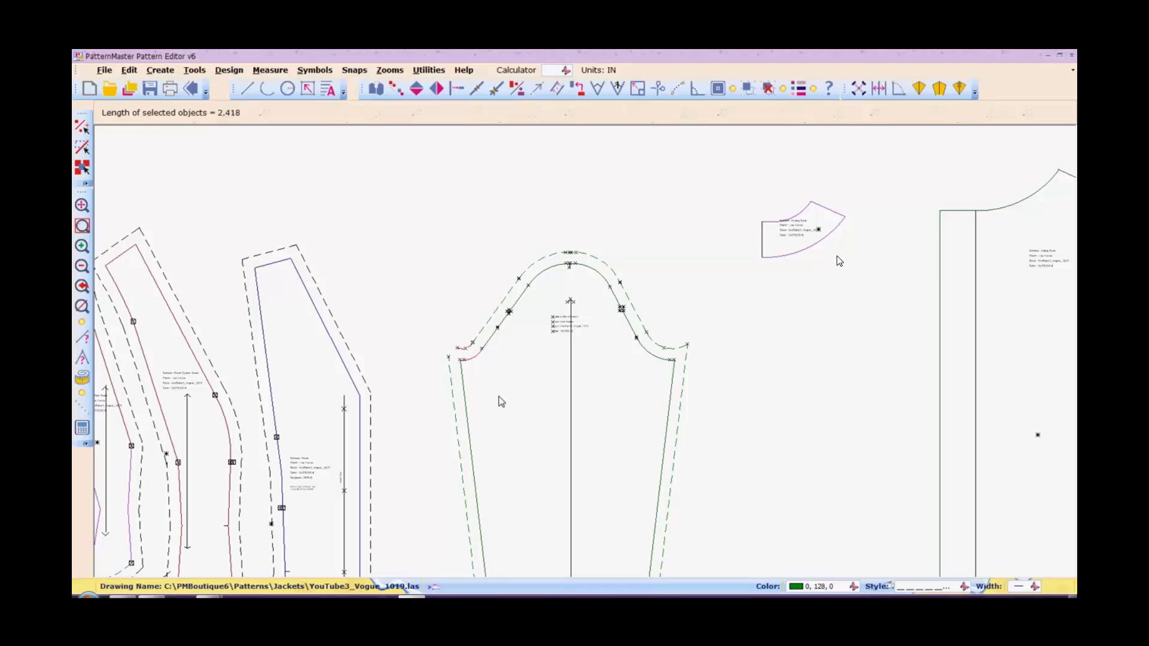
key("Escape")
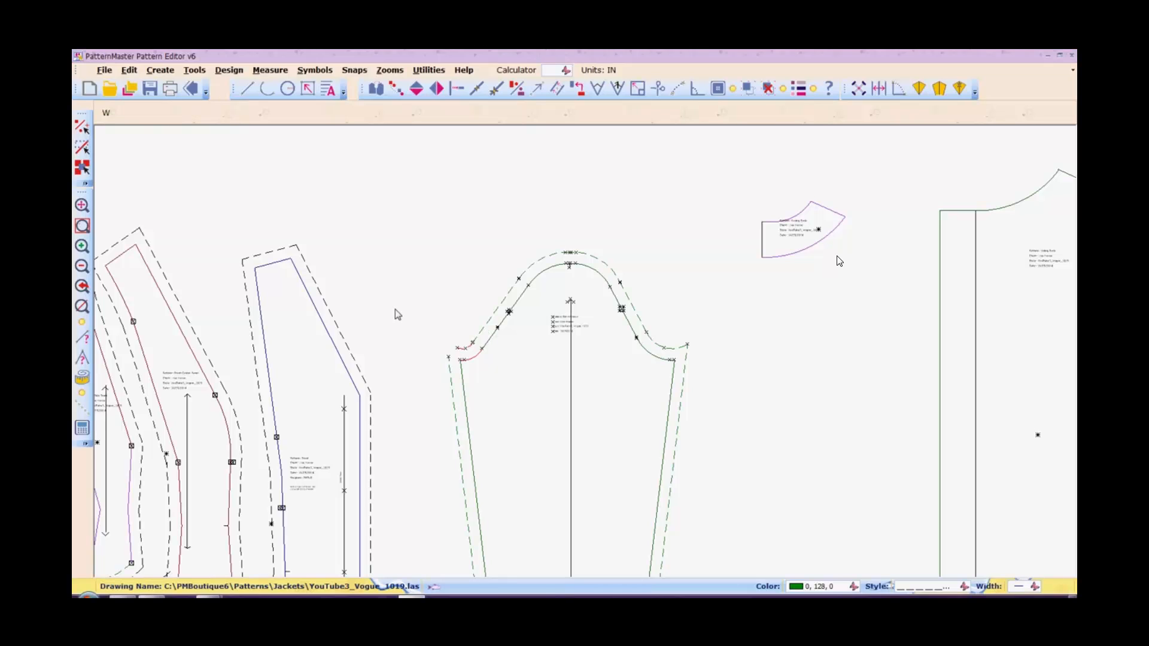
left_click_drag(395, 309, 499, 395)
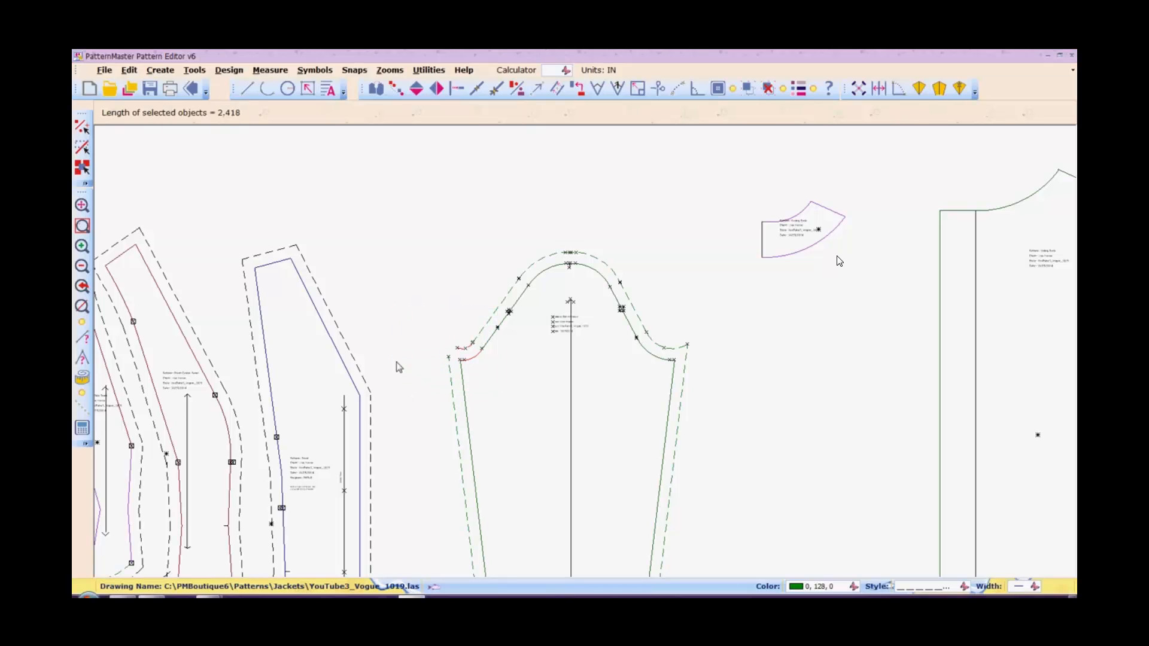
key("Escape")
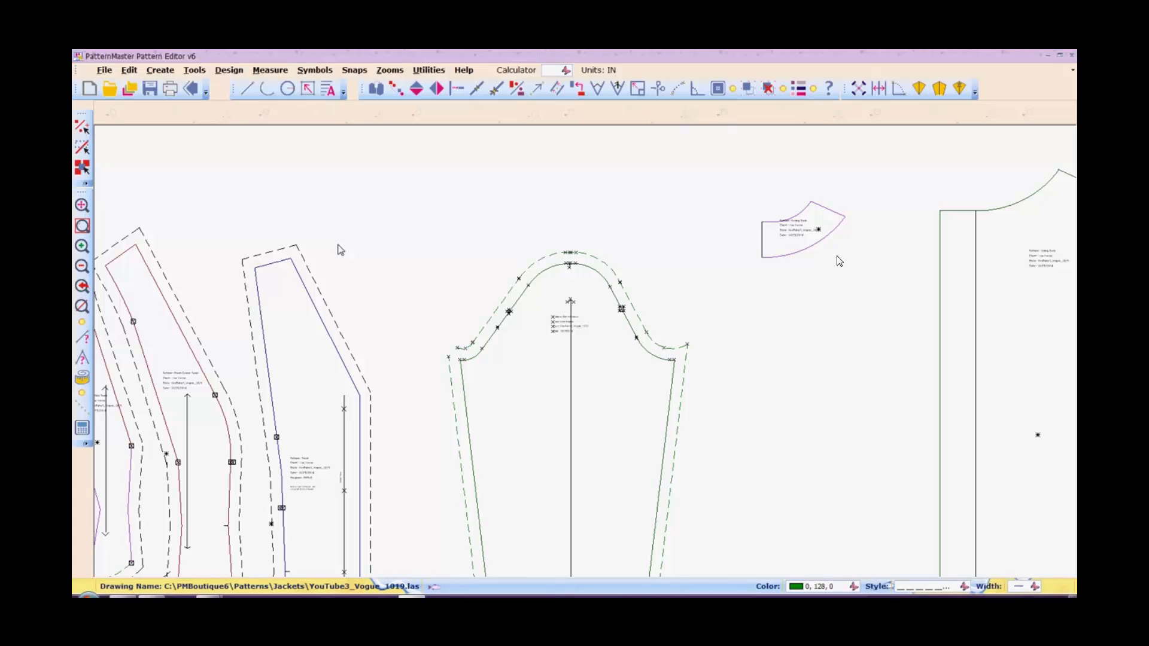
Draw a straight dashed line from the top of the left side seam allowance to the end of the cap seam allowance curve.
type("W")
left_click(82, 226)
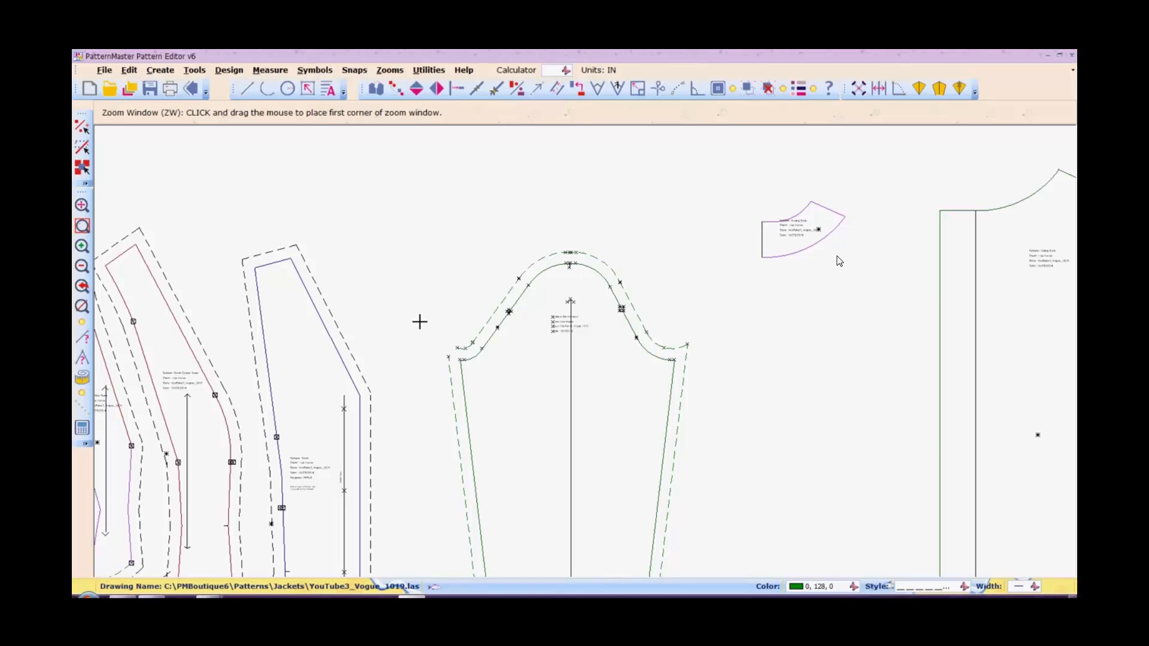
left_click_drag(419, 322, 492, 392)
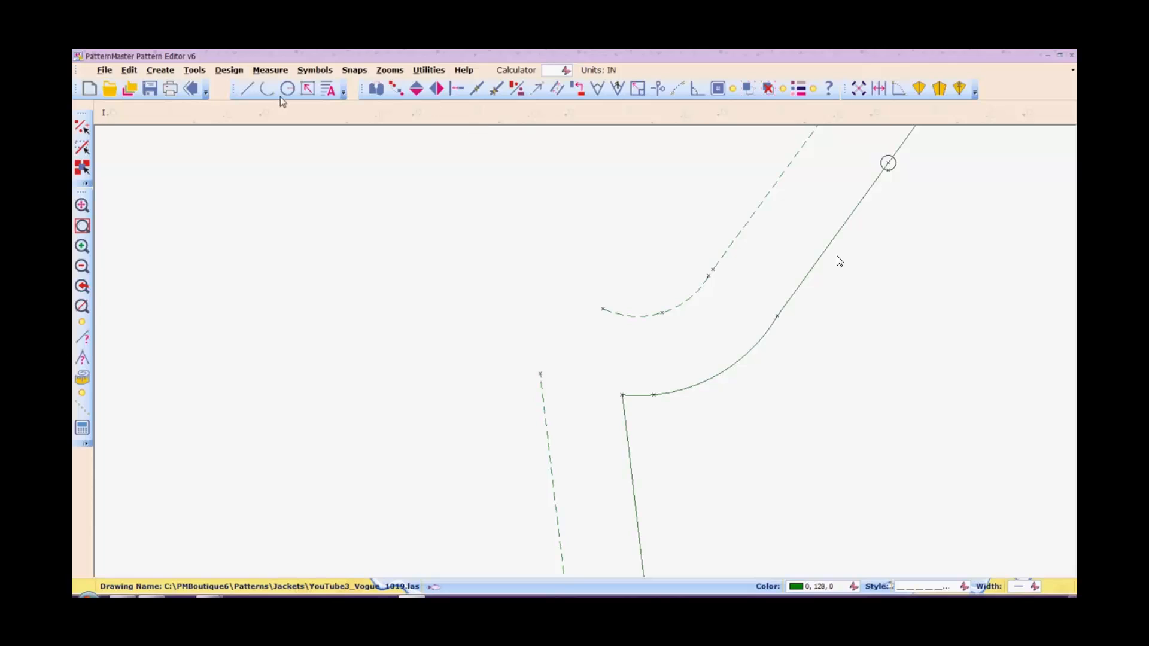
left_click(247, 88)
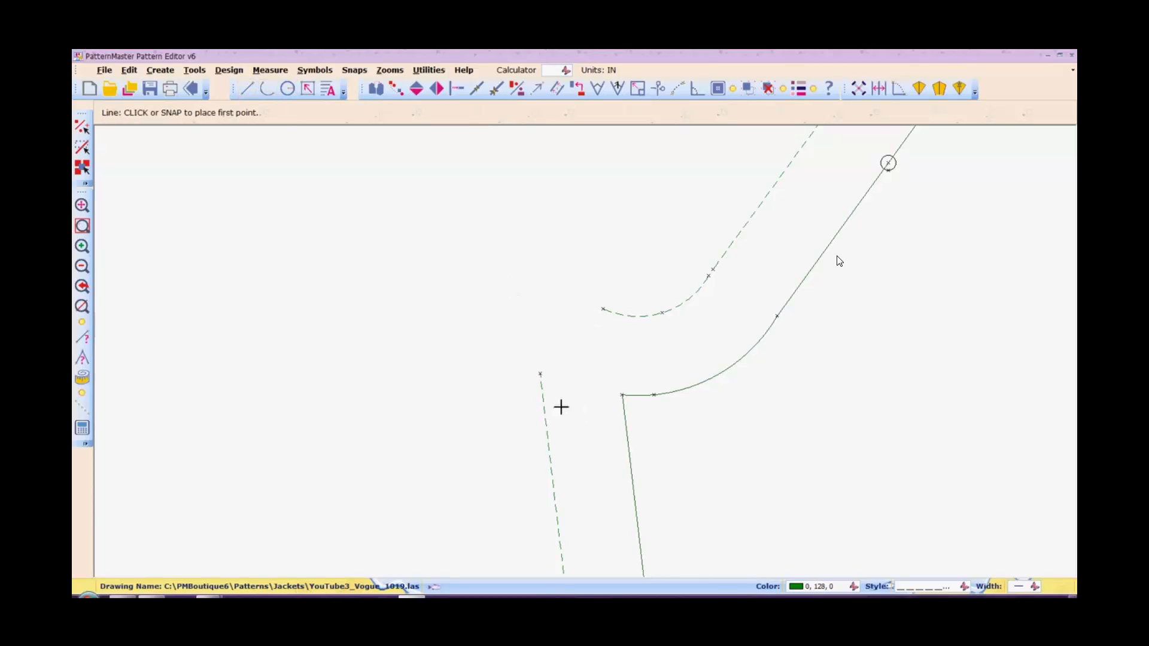
left_click(540, 374)
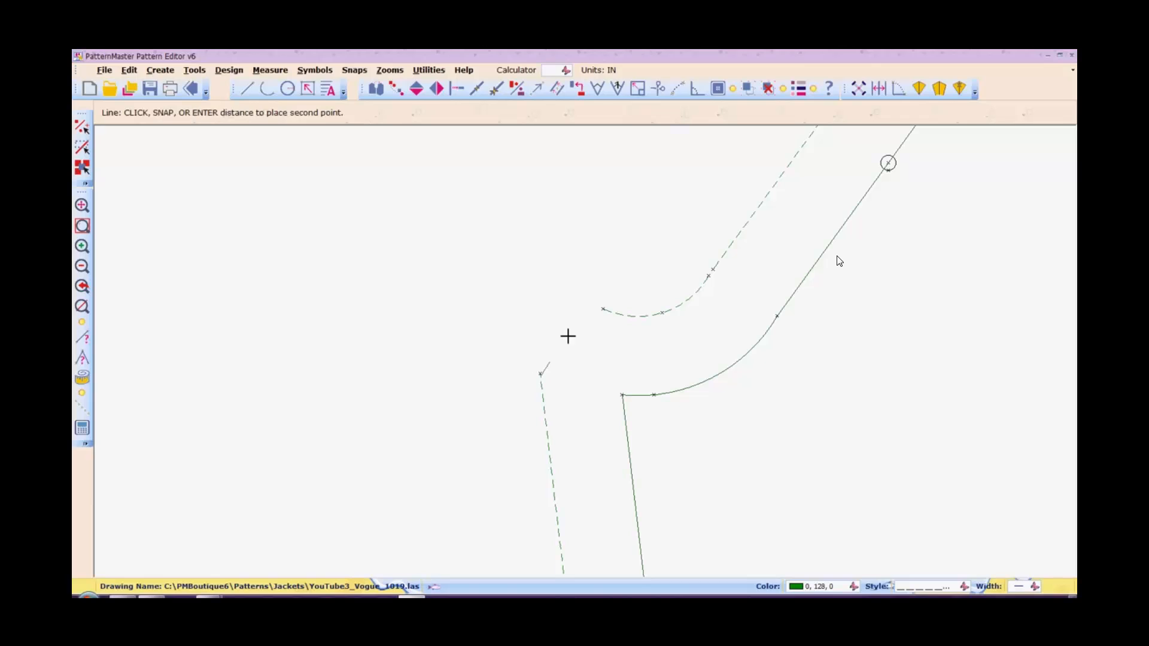
left_click(602, 309)
Explode the Facing Back pattern symbol into separate editable objects.
scroll(603, 309, "down", 4)
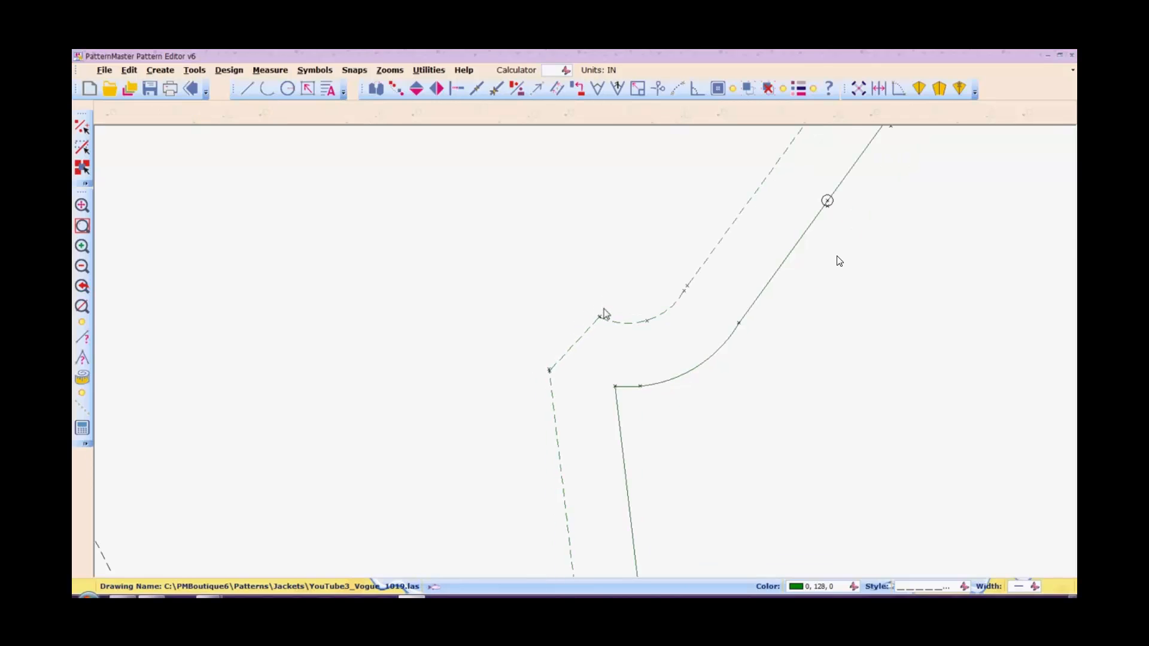
scroll(604, 309, "down", 3)
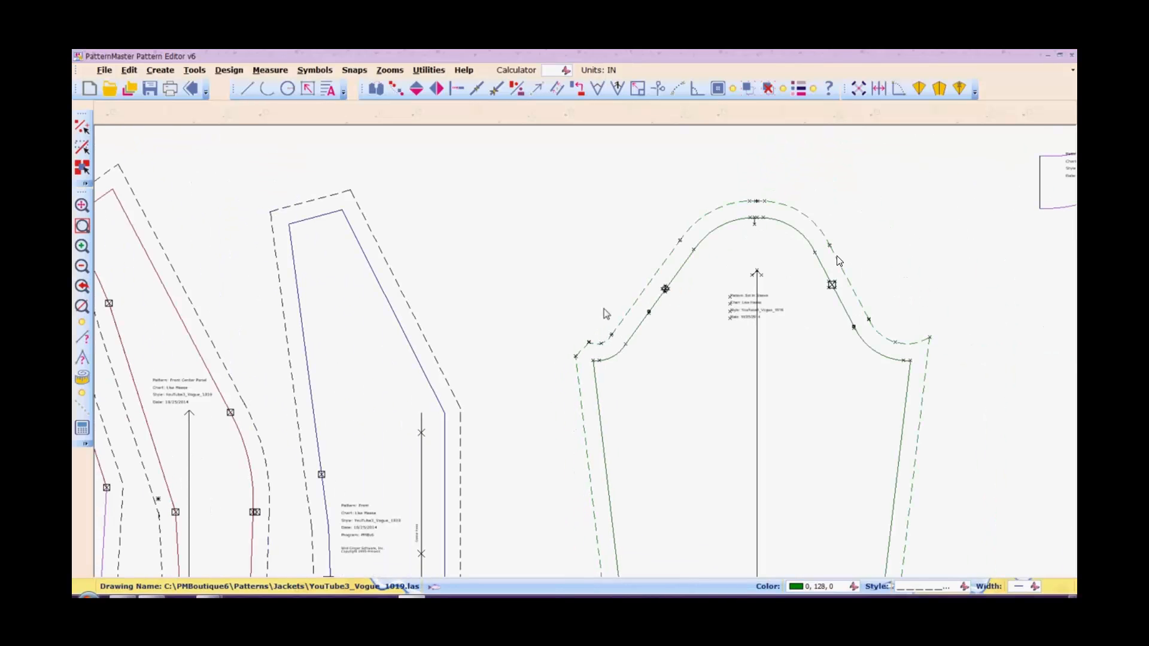
scroll(604, 308, "down", 1)
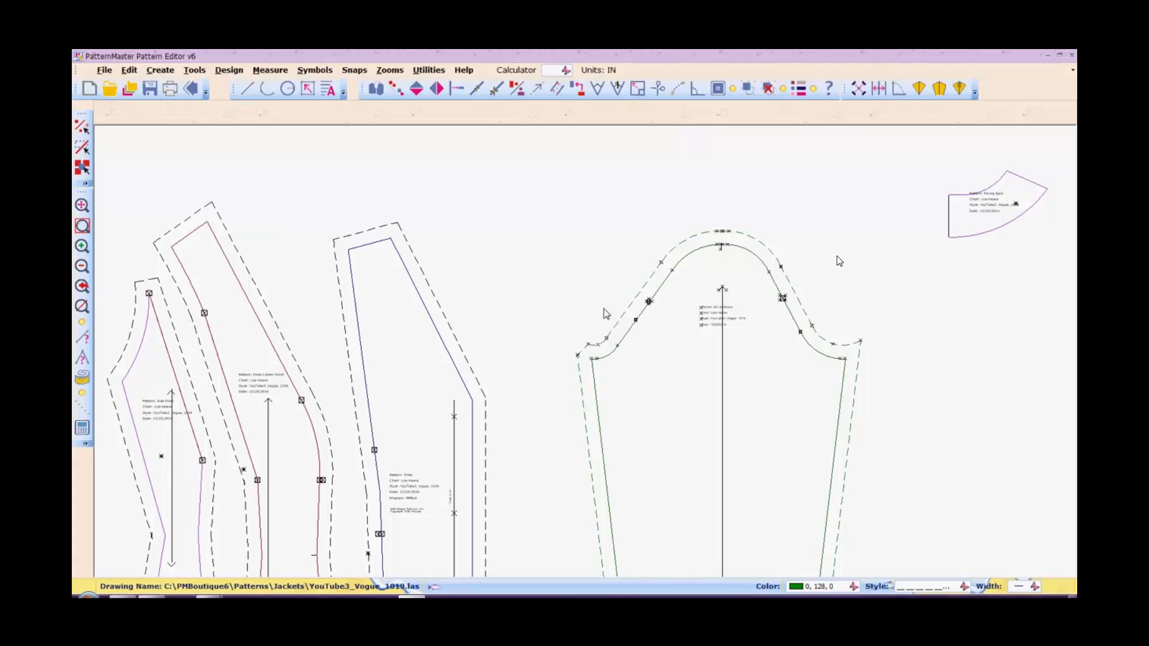
scroll(604, 309, "down", 2)
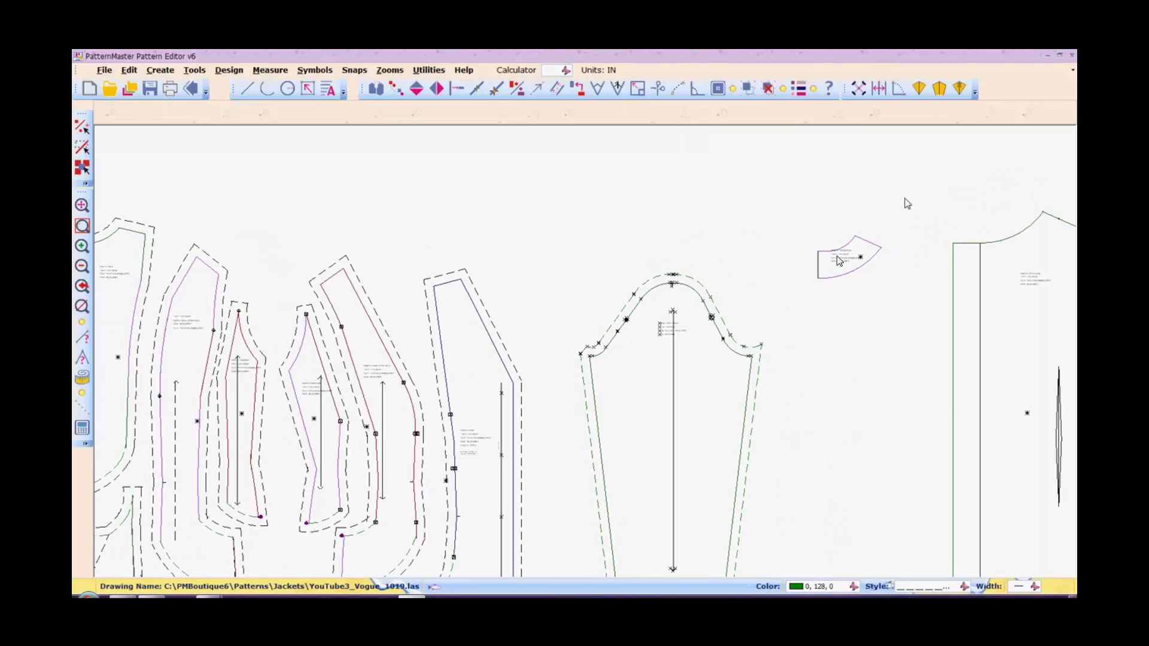
left_click(862, 245)
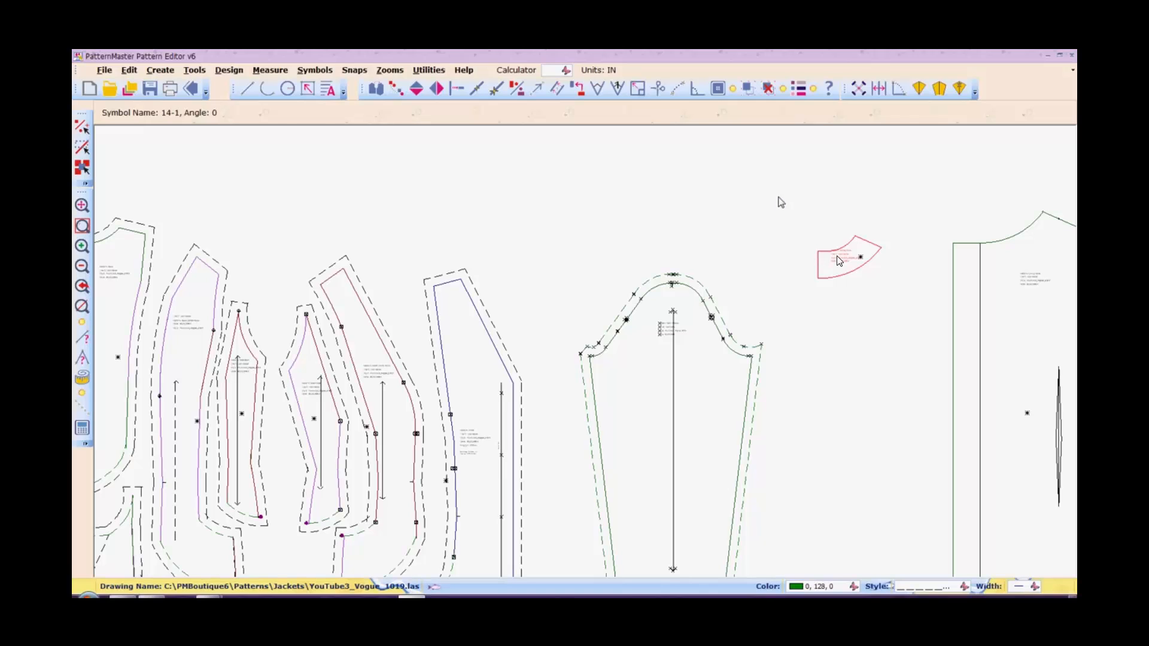
key("z")
key("w")
left_click(778, 196)
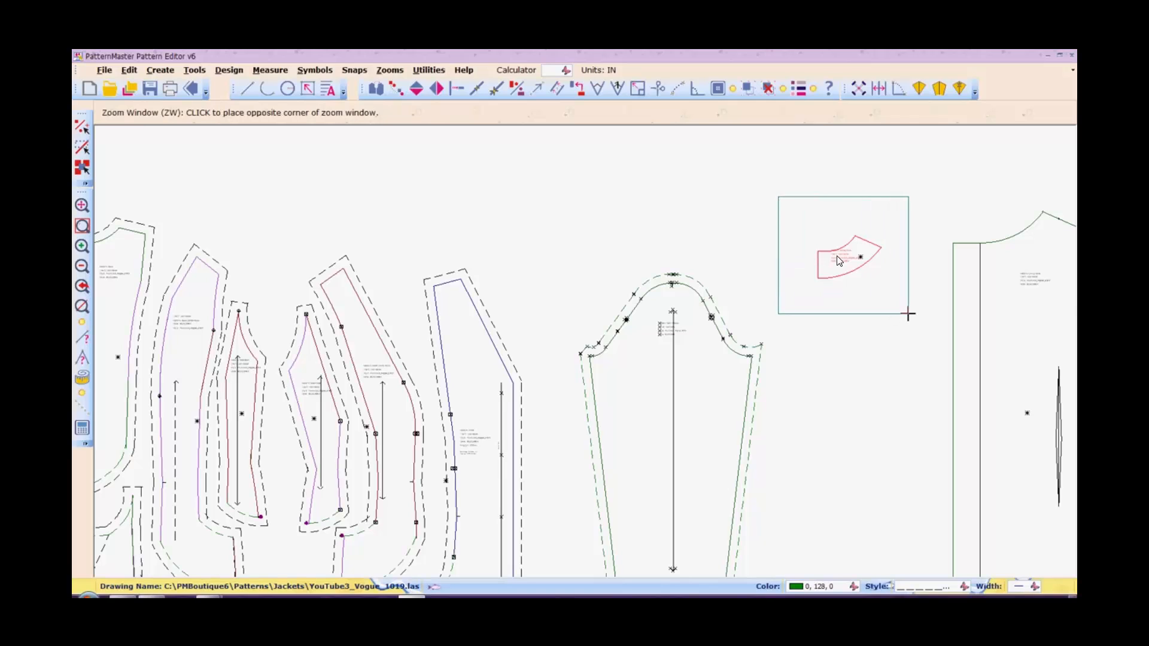
left_click(909, 319)
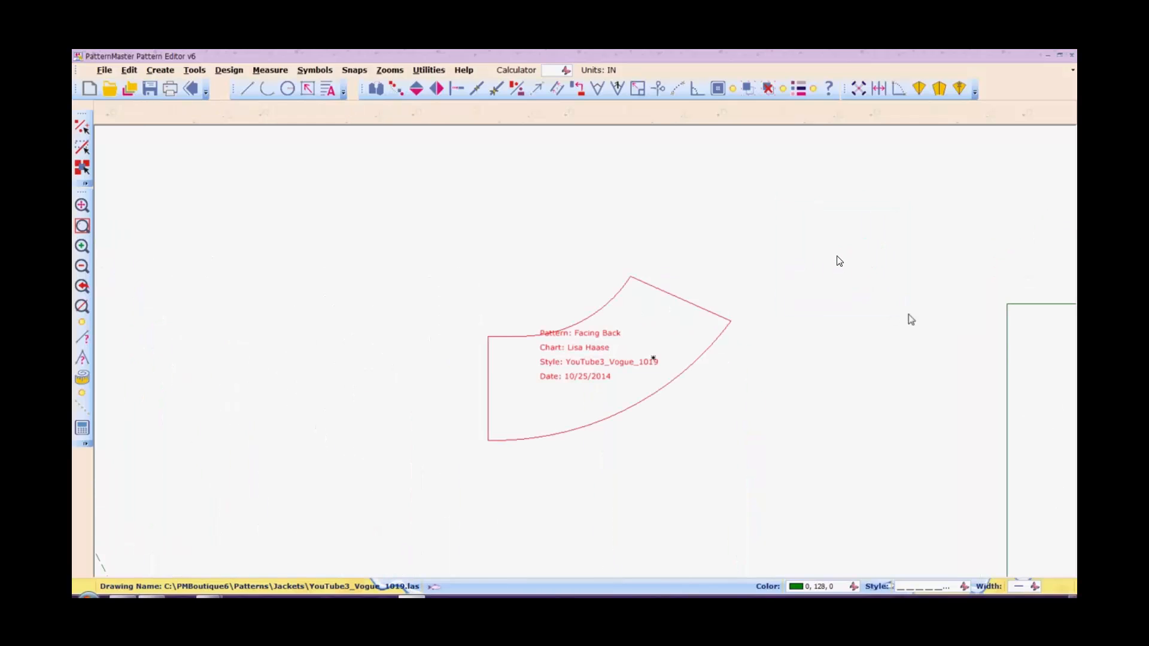
left_click(564, 345)
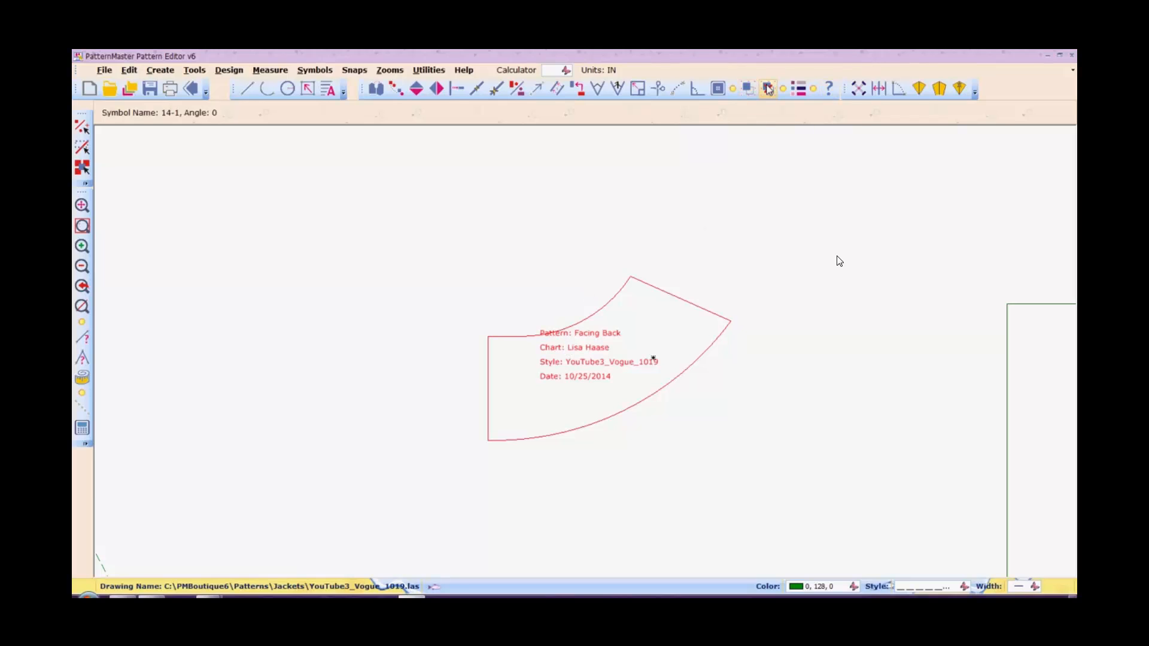
left_click(585, 377)
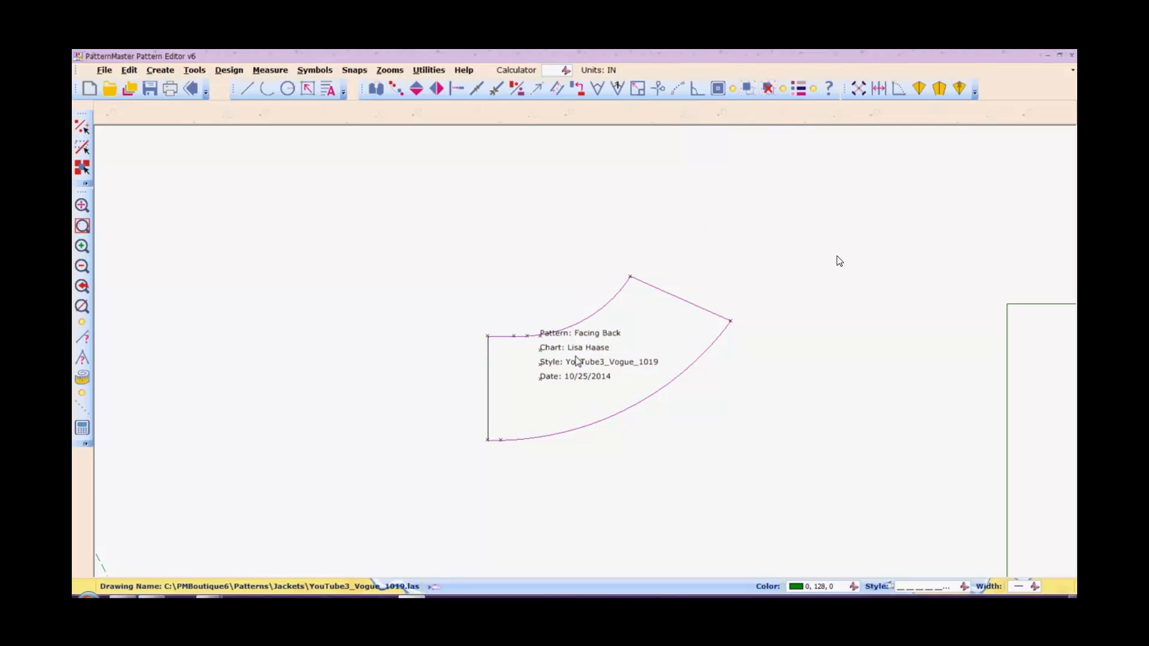
Try to move the Facing Back label text lower inside the piece, and undo the move.
left_click_drag(633, 317, 582, 402)
left_click(608, 363)
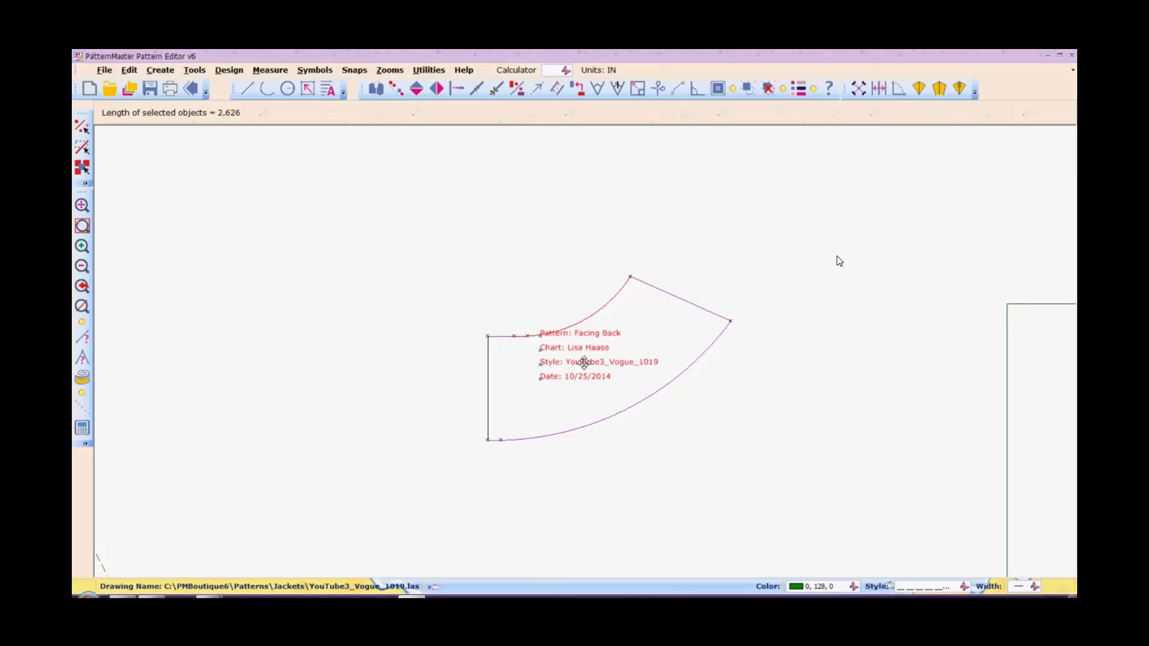
mouse_move(584, 362)
left_mouse_down()
mouse_move(556, 391)
mouse_move(570, 379)
left_mouse_up()
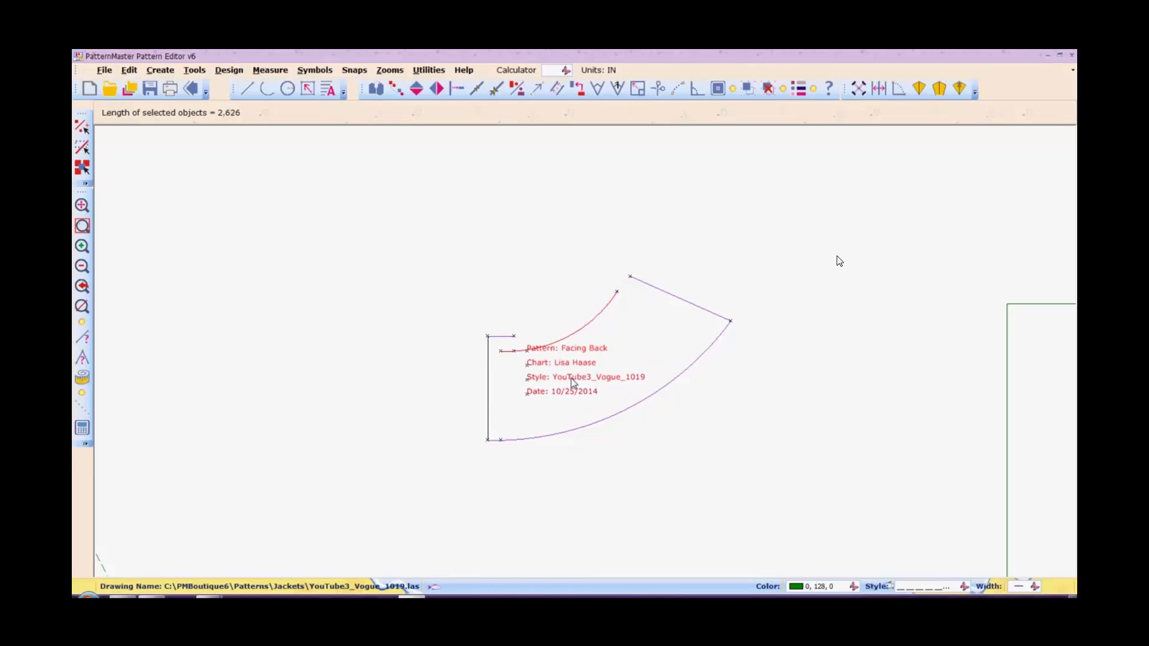
key("ctrl+z")
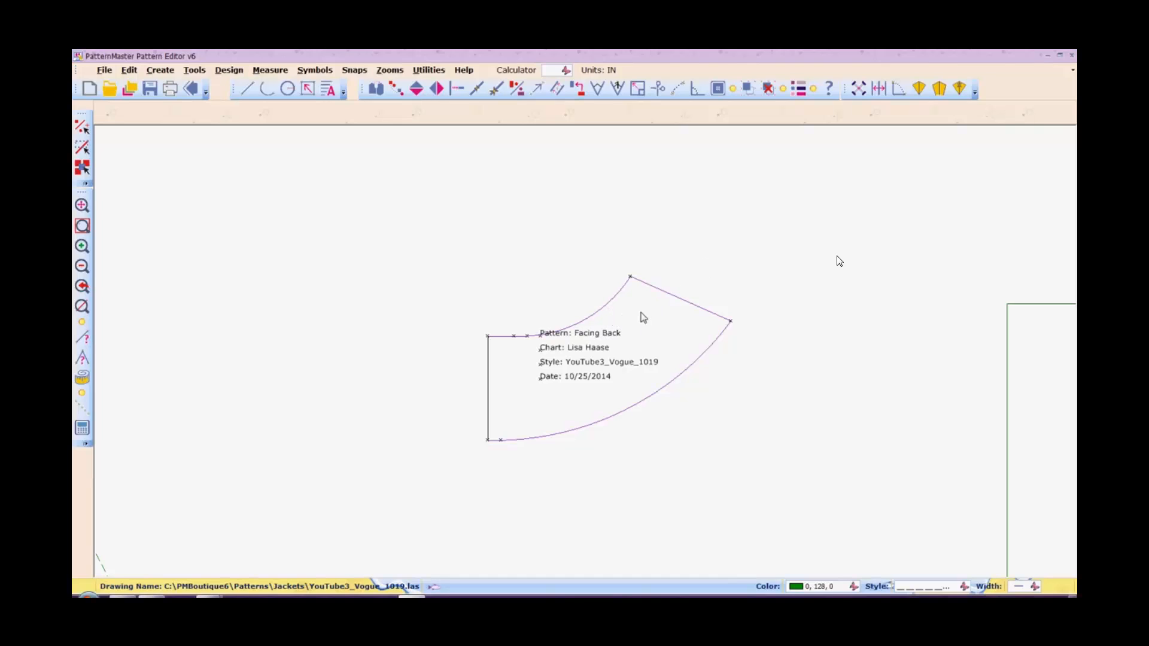
Move only the four lines of label text on the Facing Back piece down and left, clear of the neckline curve.
left_click_drag(626, 310, 591, 389)
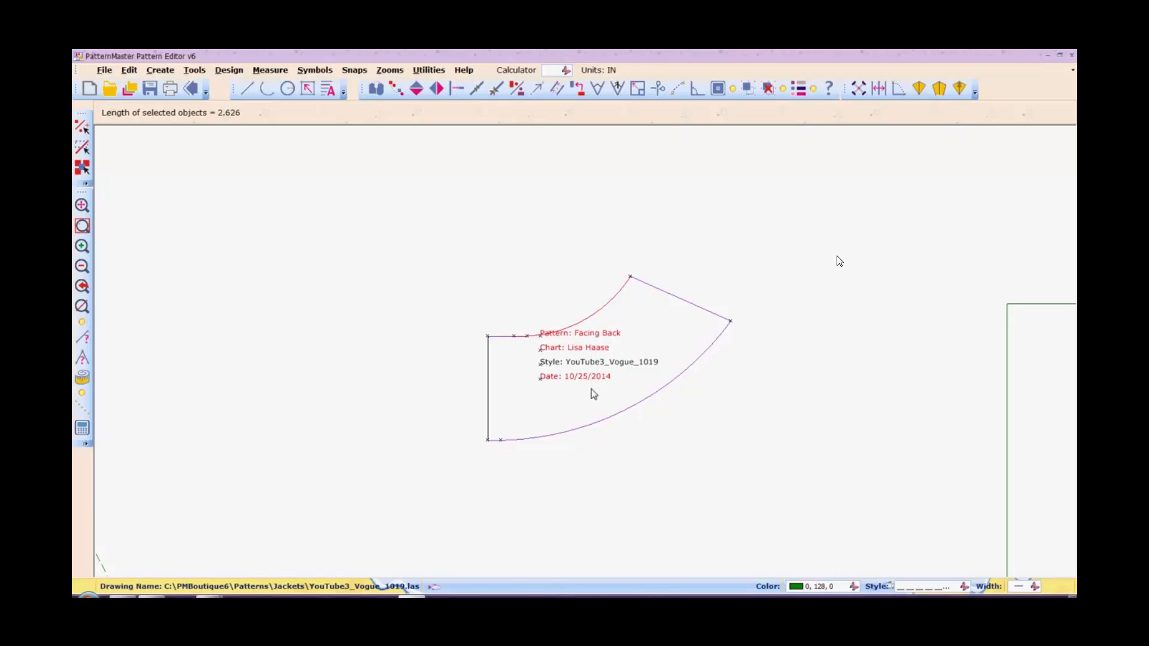
left_click(602, 309)
left_click(653, 365)
left_click_drag(564, 360, 526, 388)
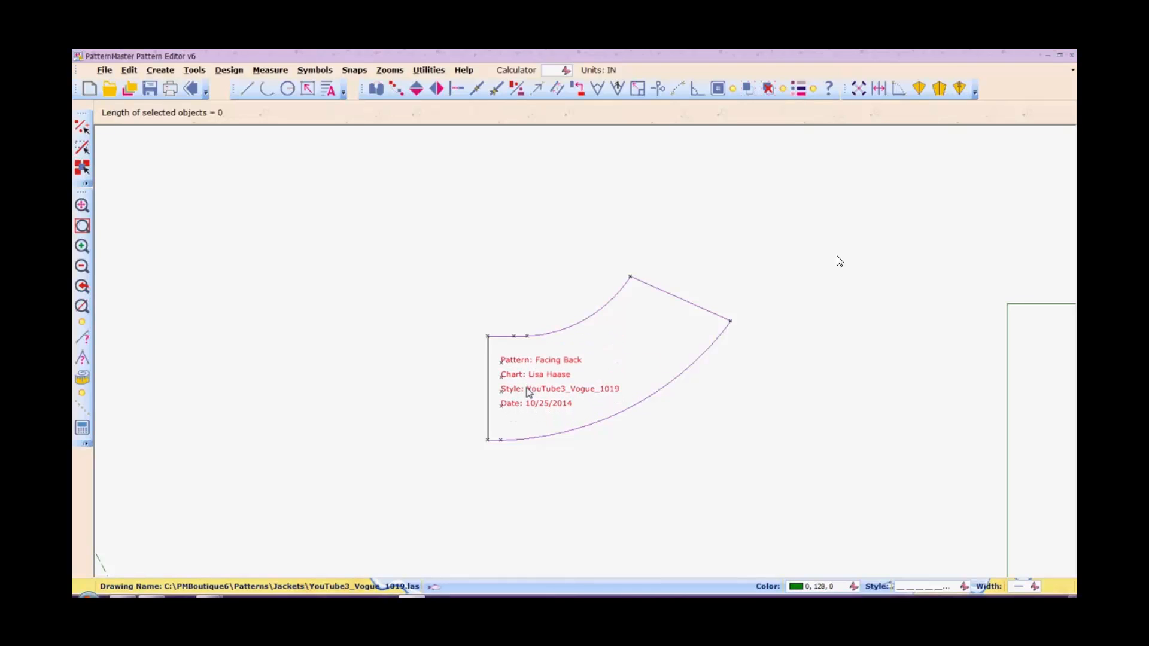
Offset the Facing Back's neckline curve 0.625 in outward, together with the short segment where it meets the straight part of the neckline.
key("o")
key("f")
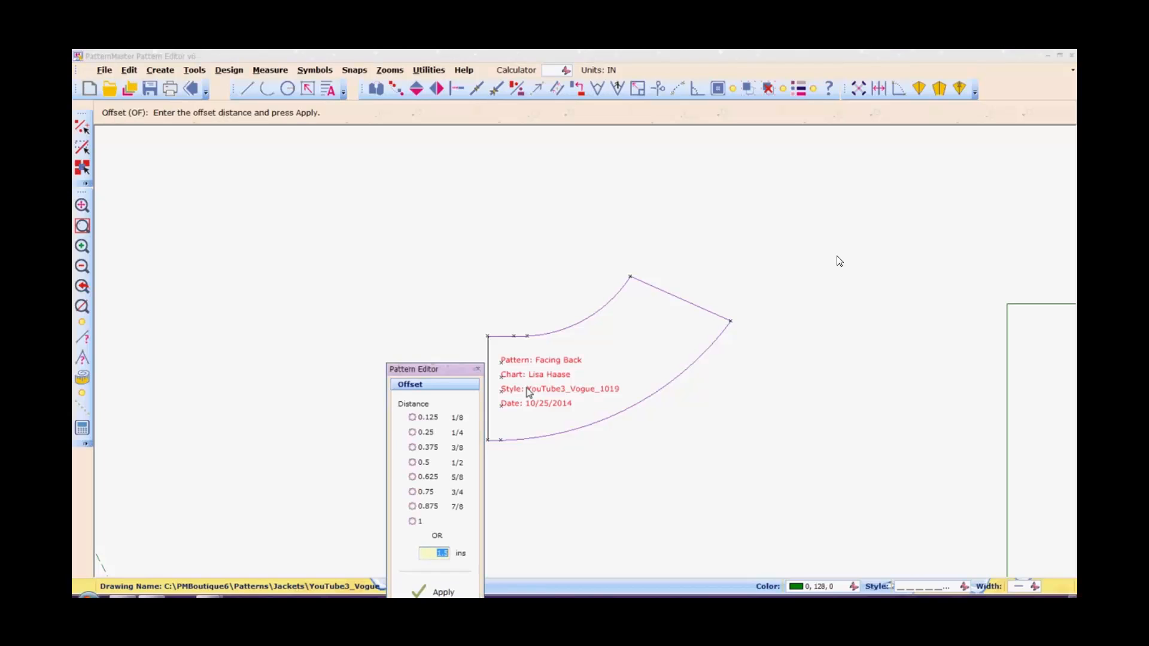
left_click(412, 477)
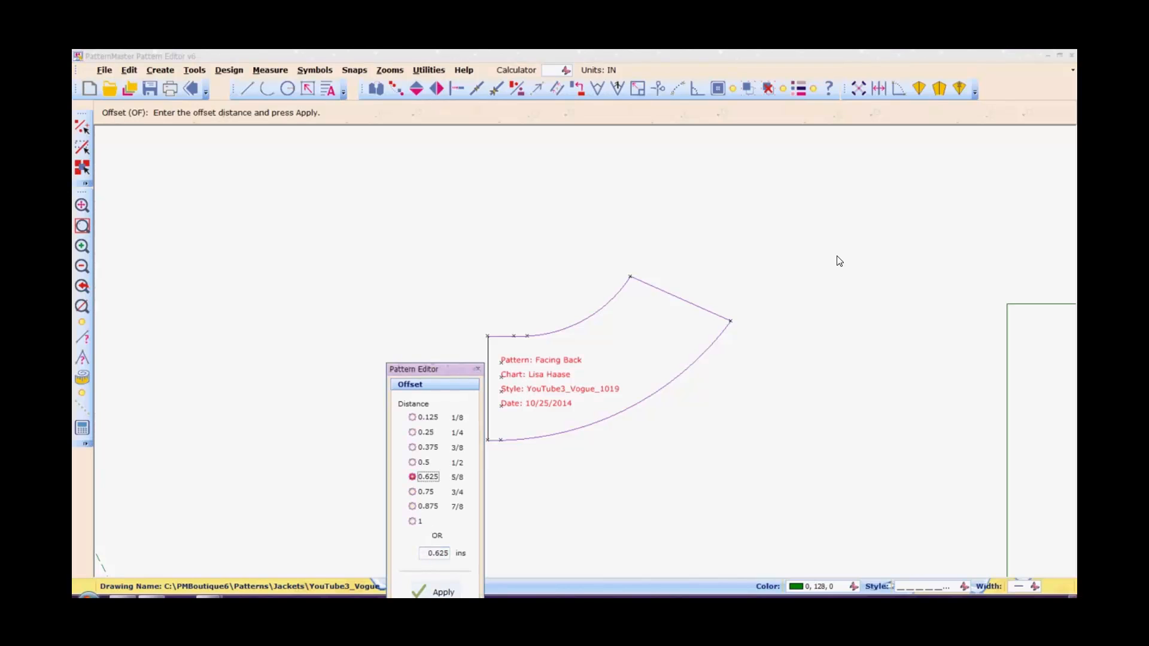
left_click(443, 593)
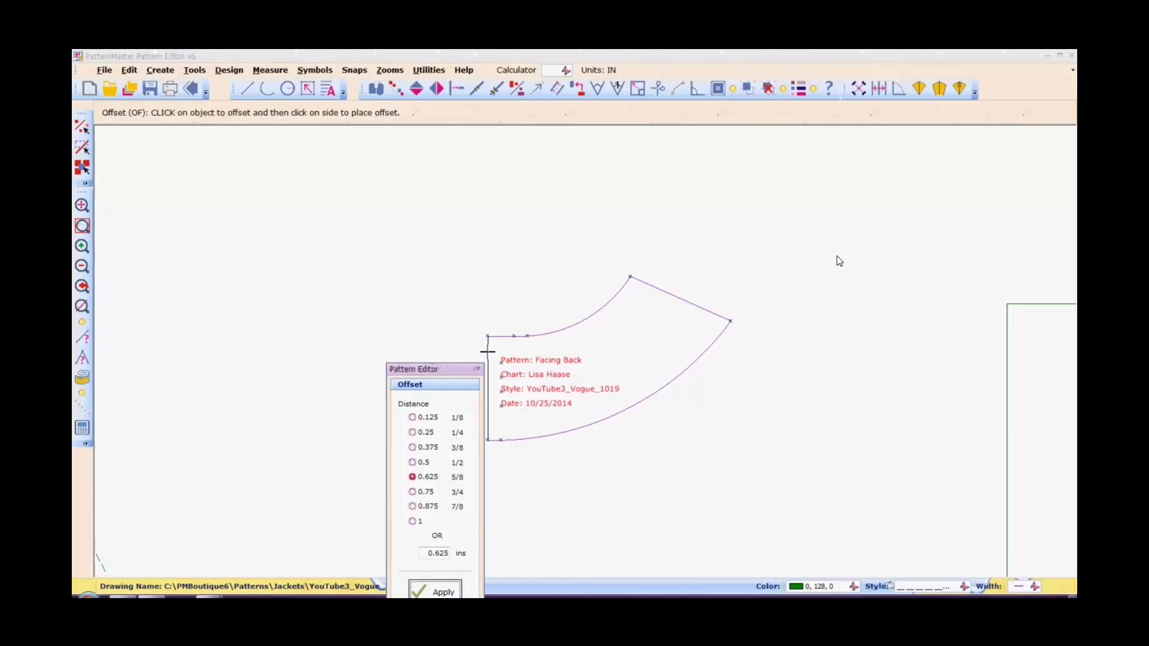
left_click(557, 329)
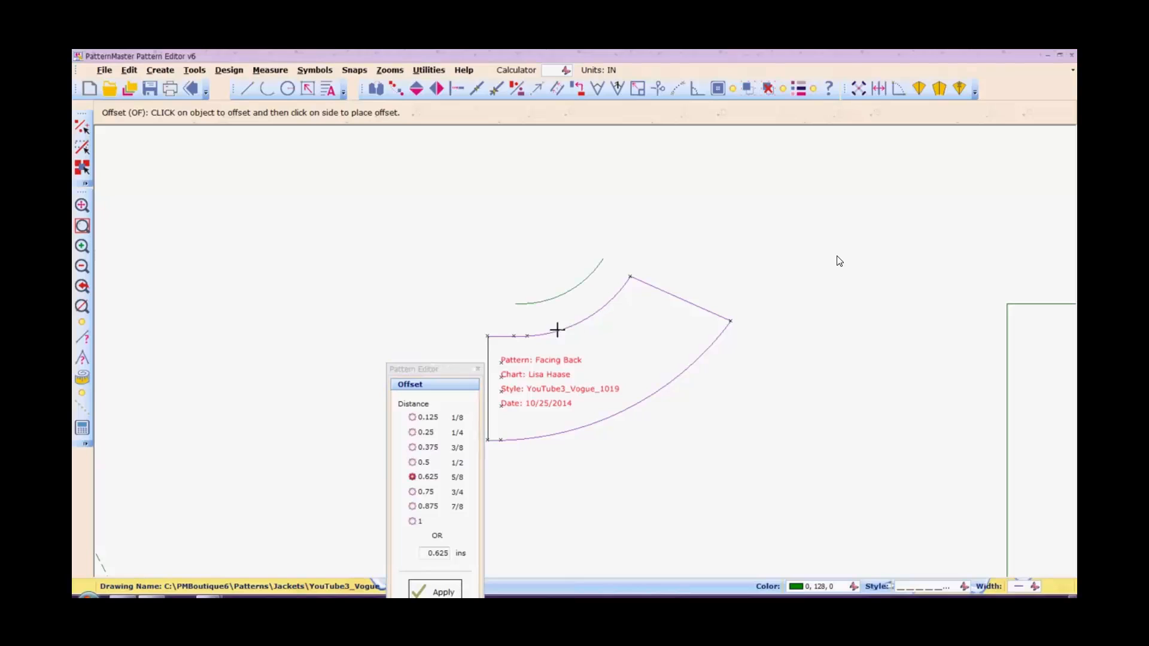
left_click(544, 300)
left_click(520, 335)
left_click(515, 311)
left_click(523, 293)
key("Escape")
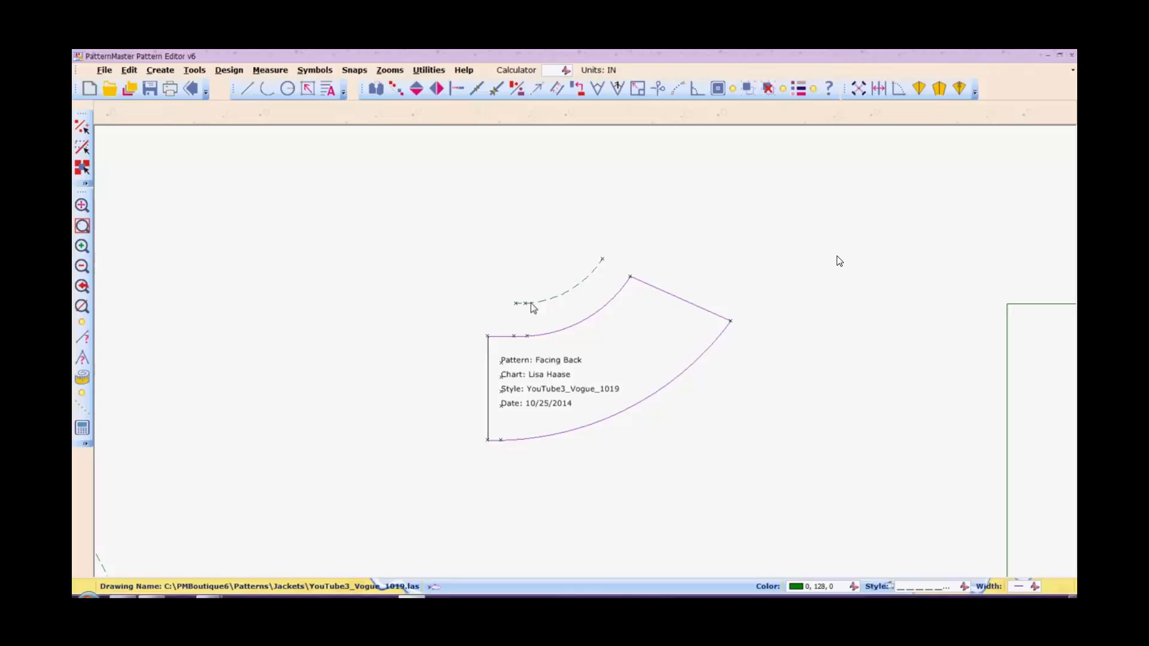
Offset the short straight neckline segment at the Facing Back's center back 0.625 in outward.
left_click(531, 303)
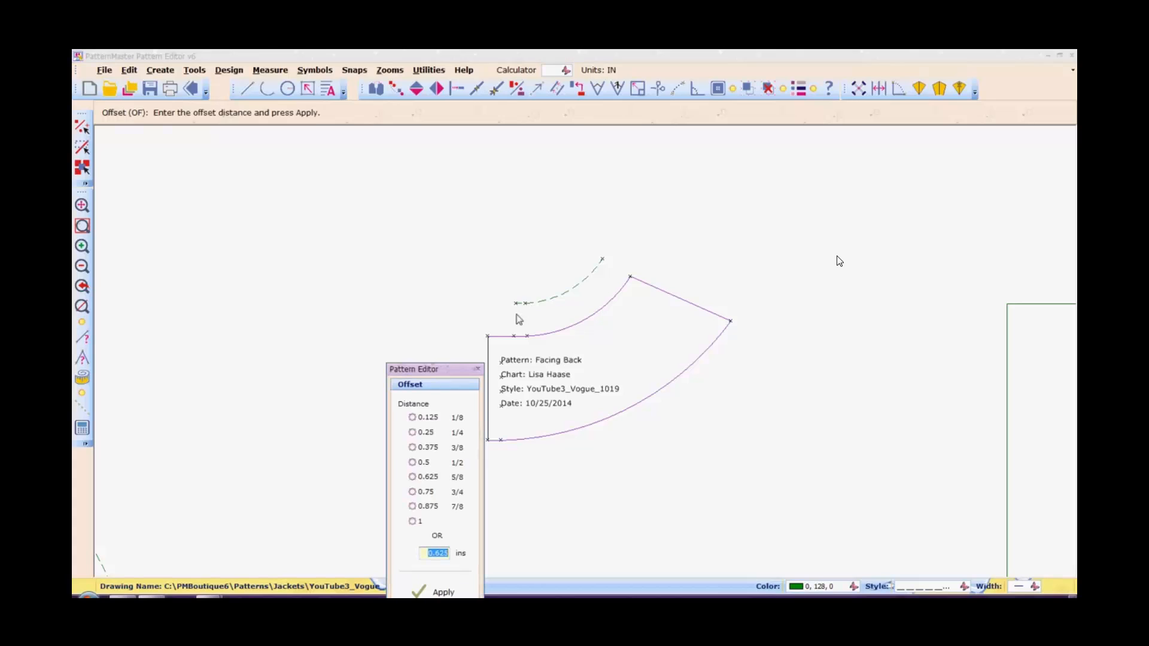
left_click(413, 477)
left_click(443, 592)
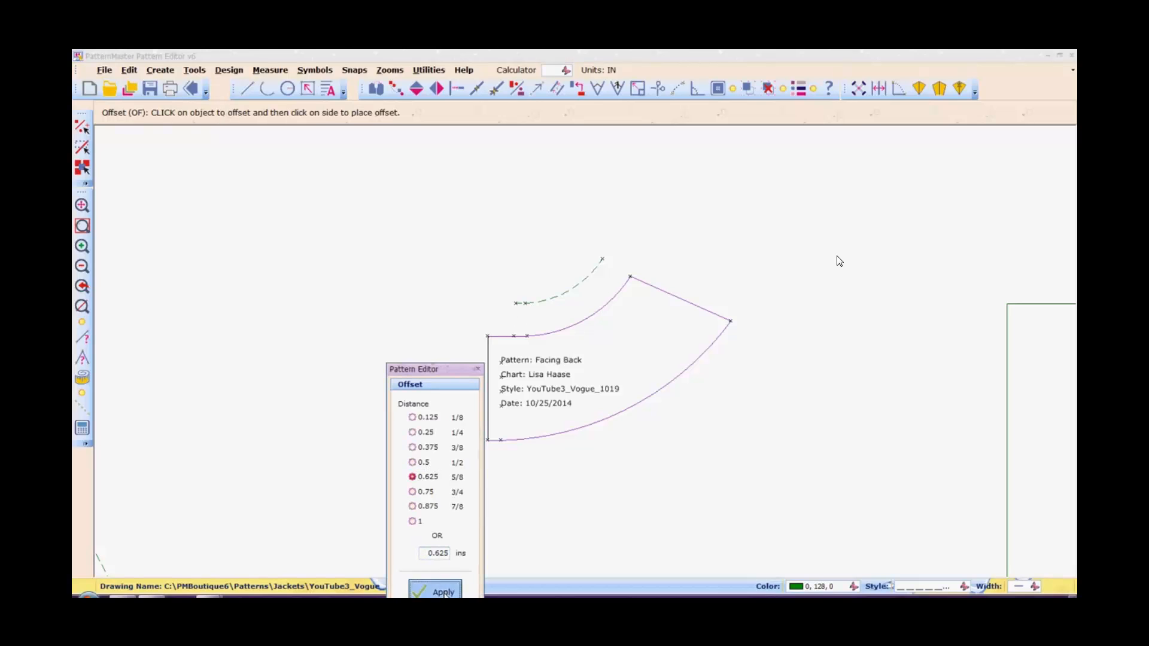
left_click(502, 336)
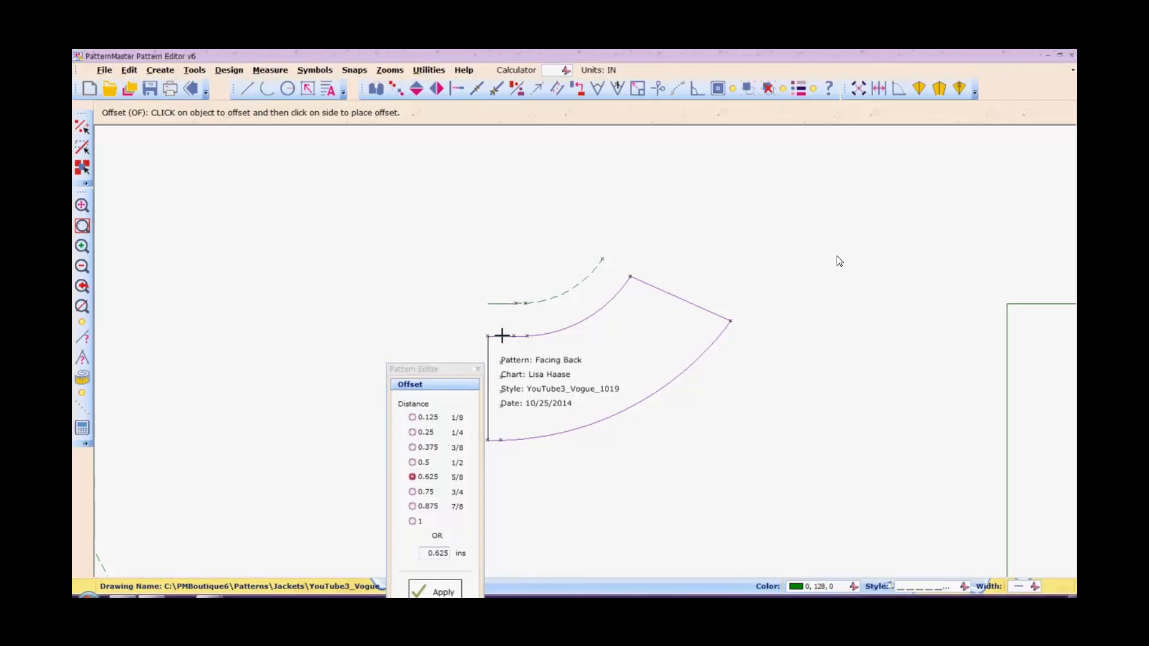
left_click(504, 304)
Offset the Facing Back's shoulder line and its lower curved edge 0.625 in outward.
left_click(657, 287)
left_click(677, 257)
left_click(670, 381)
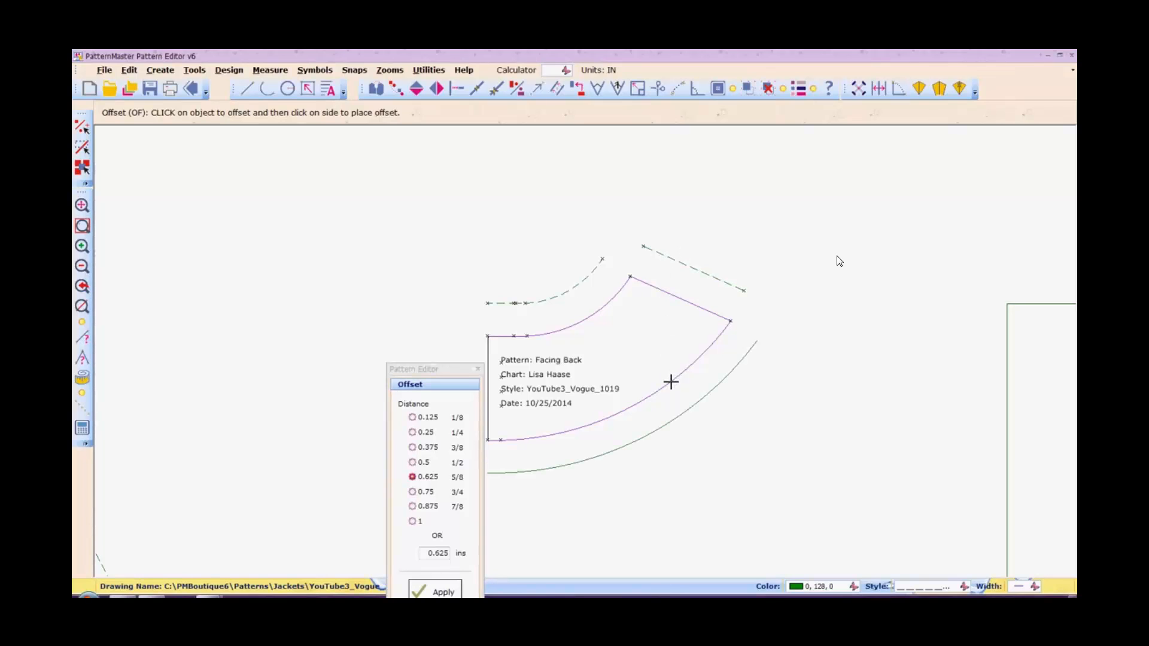
left_click(694, 411)
key("Escape")
Extend the neckline seam allowance curve with Intersect until it meets the line of the shoulder seam allowance.
key("i")
key("n")
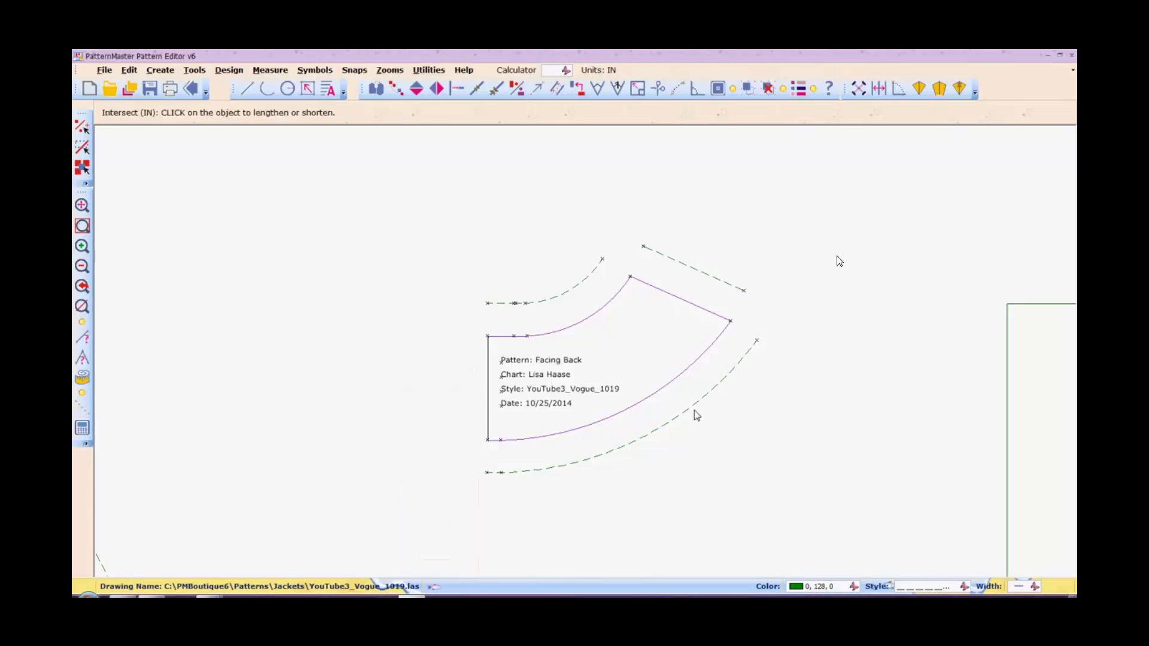
left_click(585, 280)
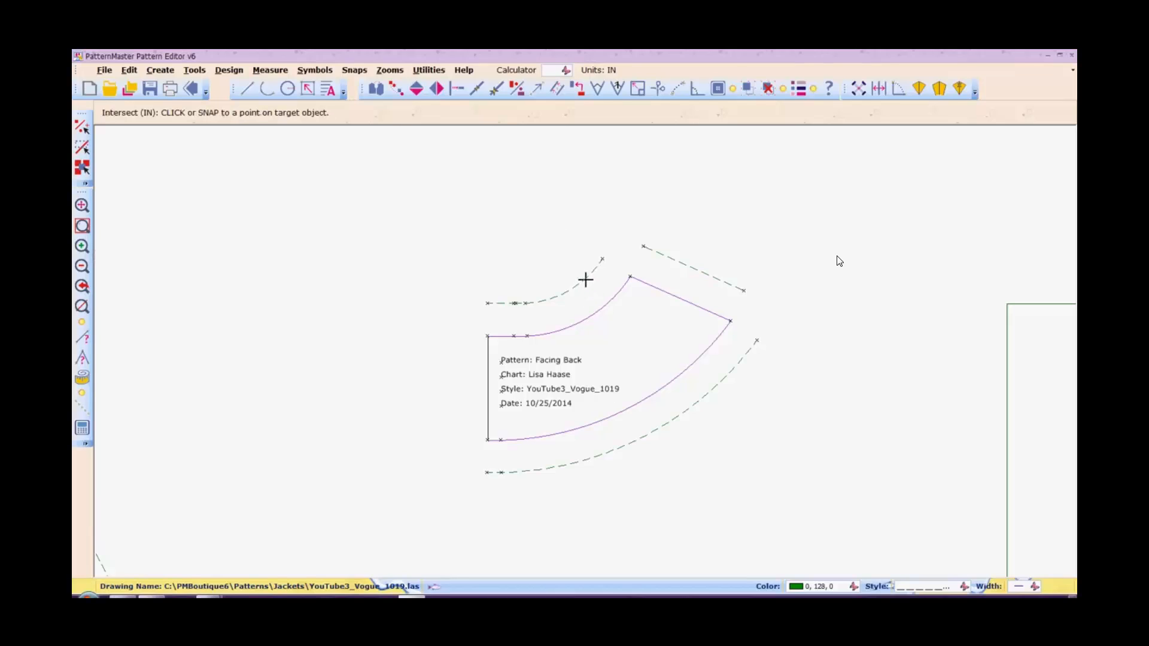
left_click(662, 258)
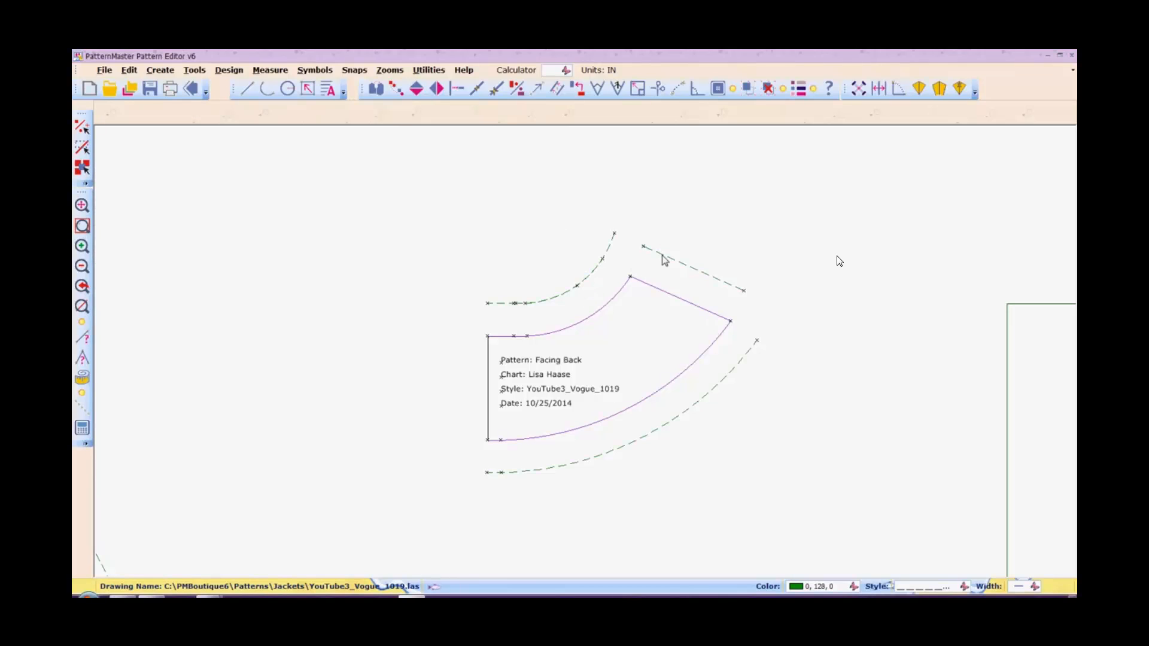
Extend the neckline end of the shoulder seam allowance line to the endpoint of the lengthened neckline allowance curve.
right_click(662, 255)
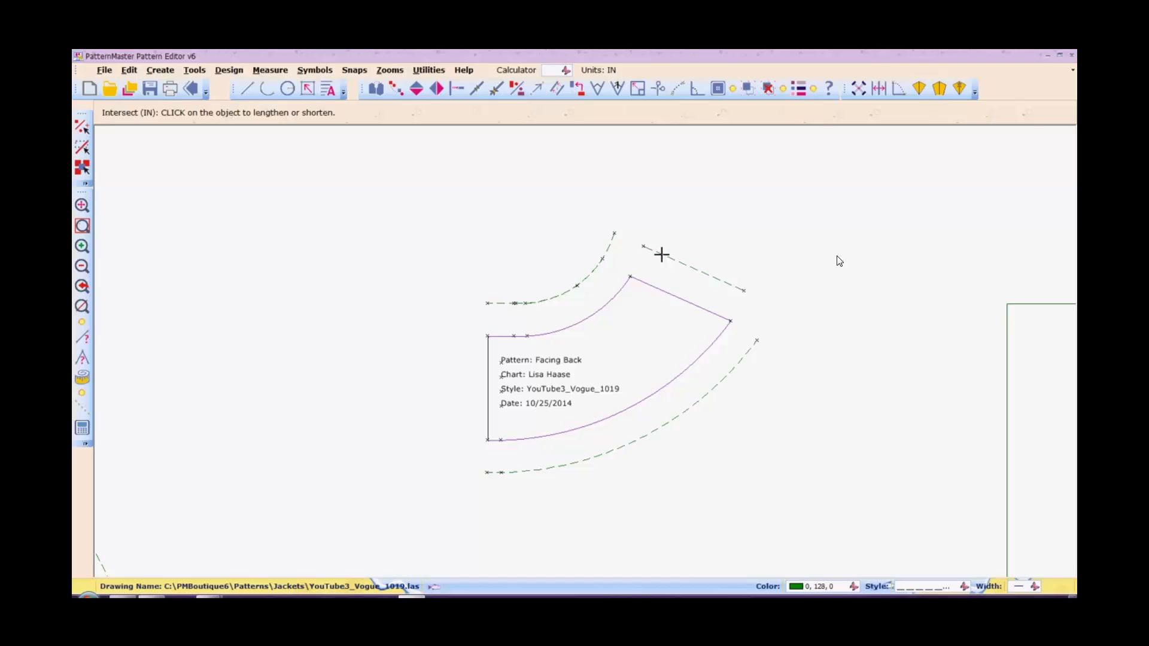
left_click(611, 238)
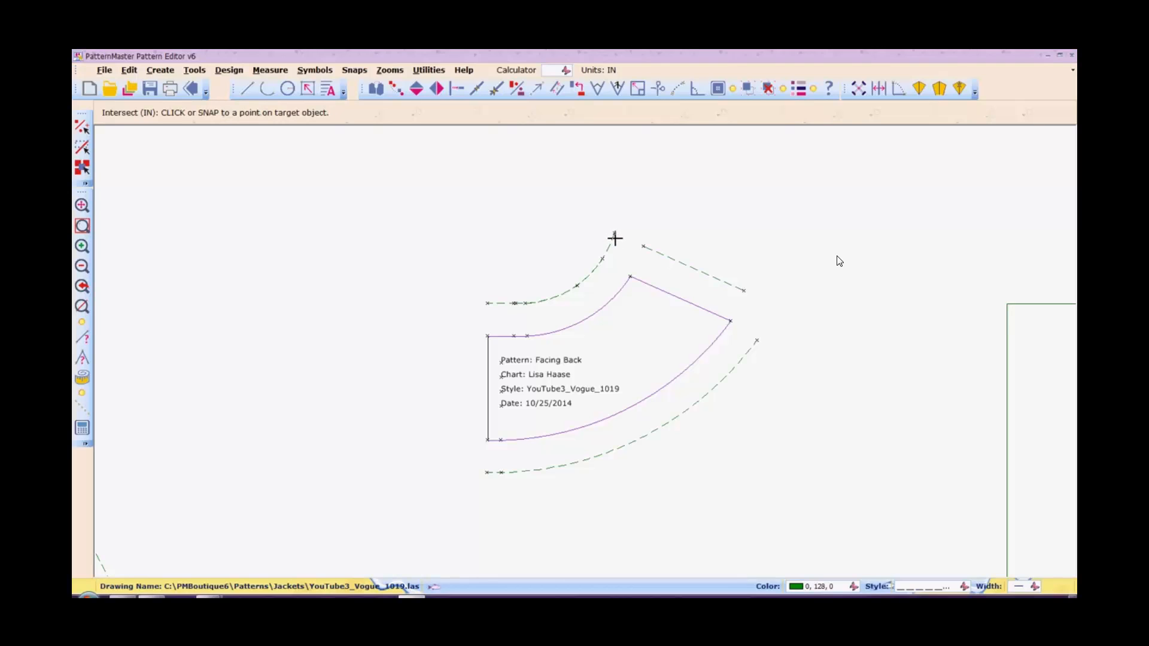
left_click(614, 239)
key("i")
key("n")
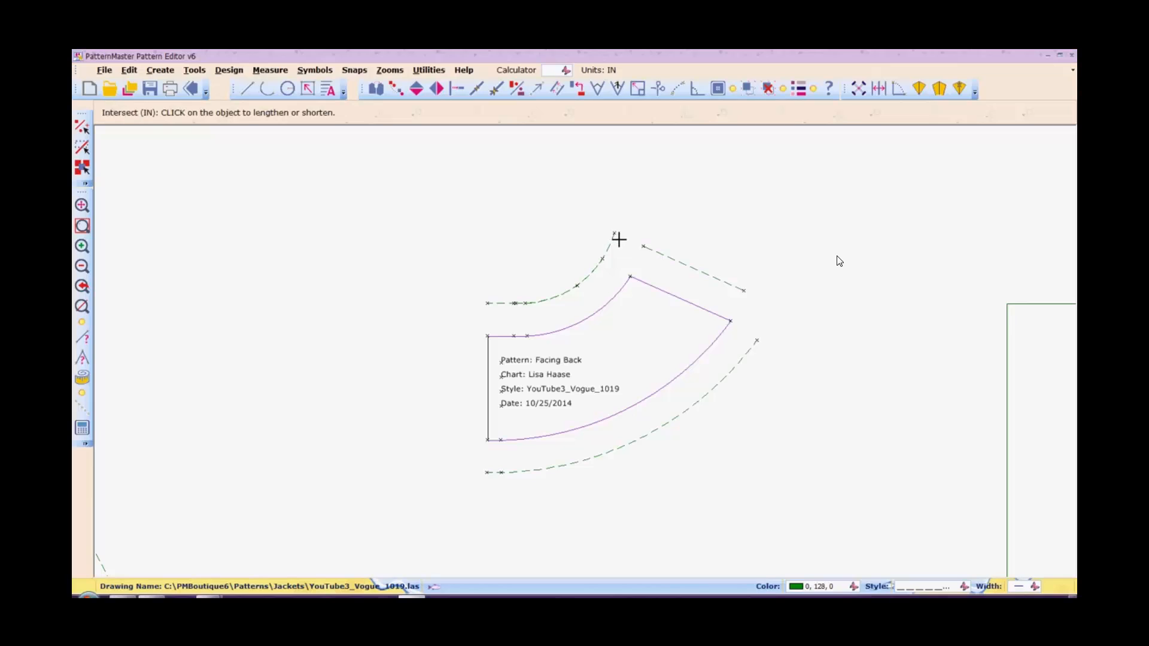
left_click(643, 245)
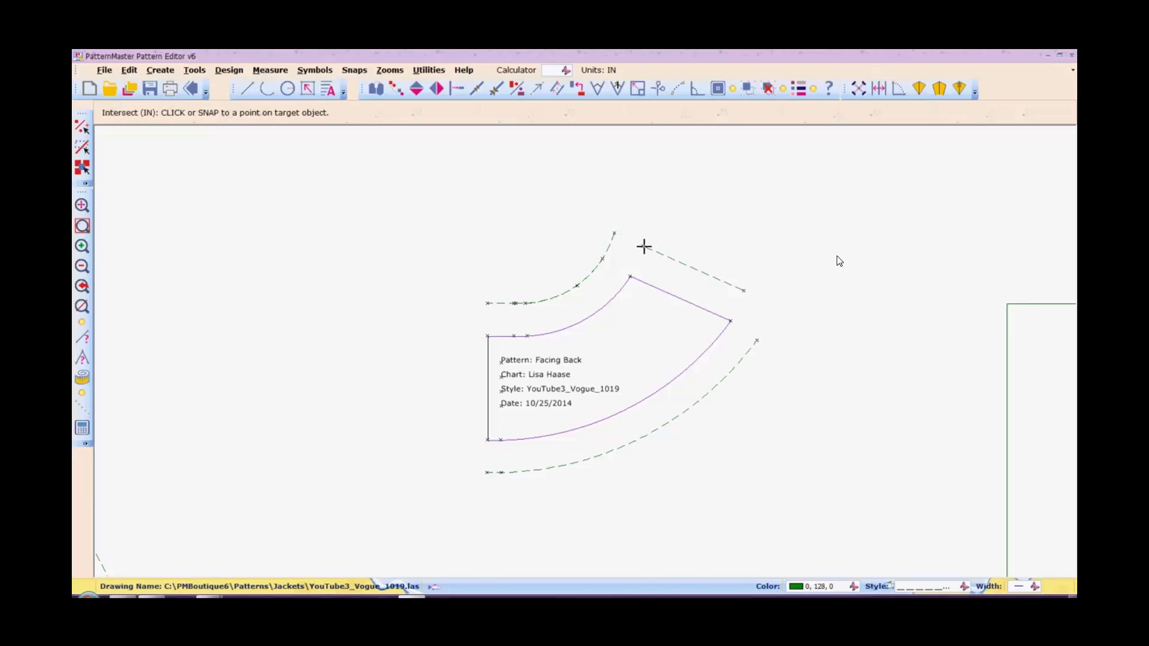
left_click(613, 233)
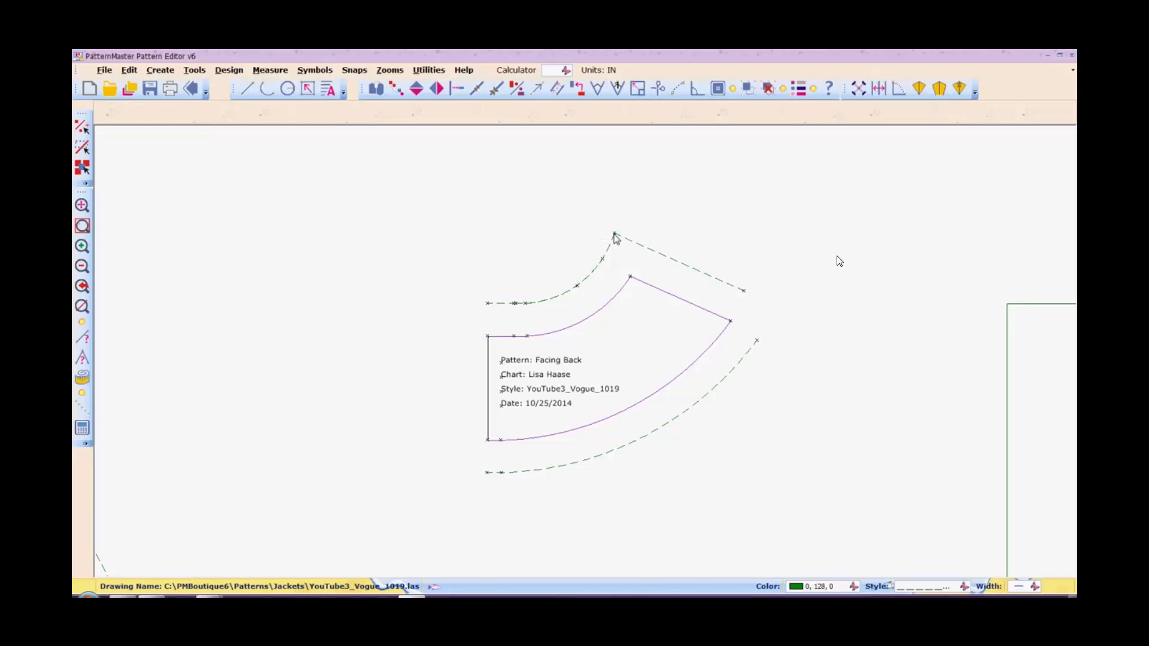
Extend the lower edge's seam allowance curve upward to meet the line of the shoulder seam allowance.
key("i")
key("n")
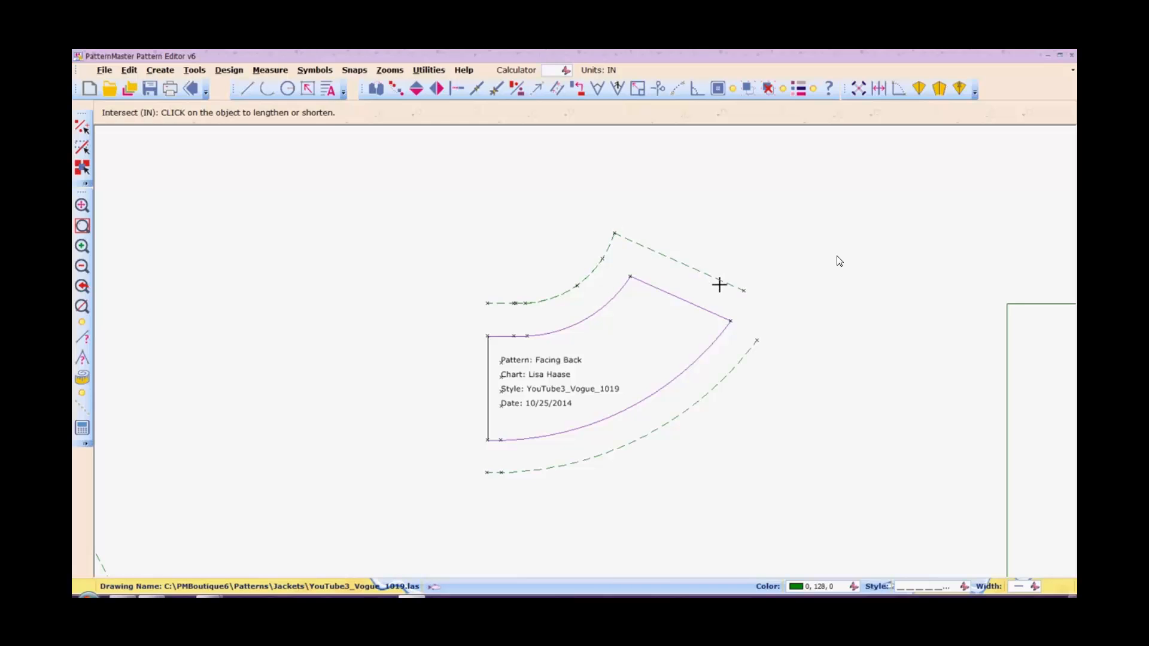
left_click(751, 348)
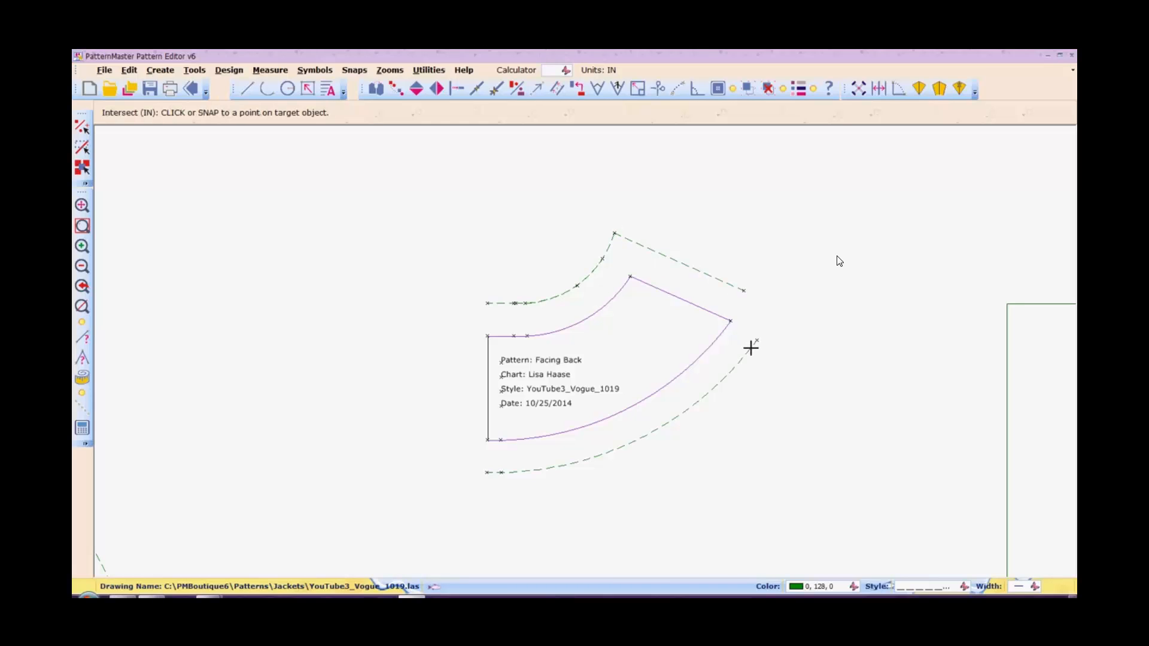
left_click(733, 286)
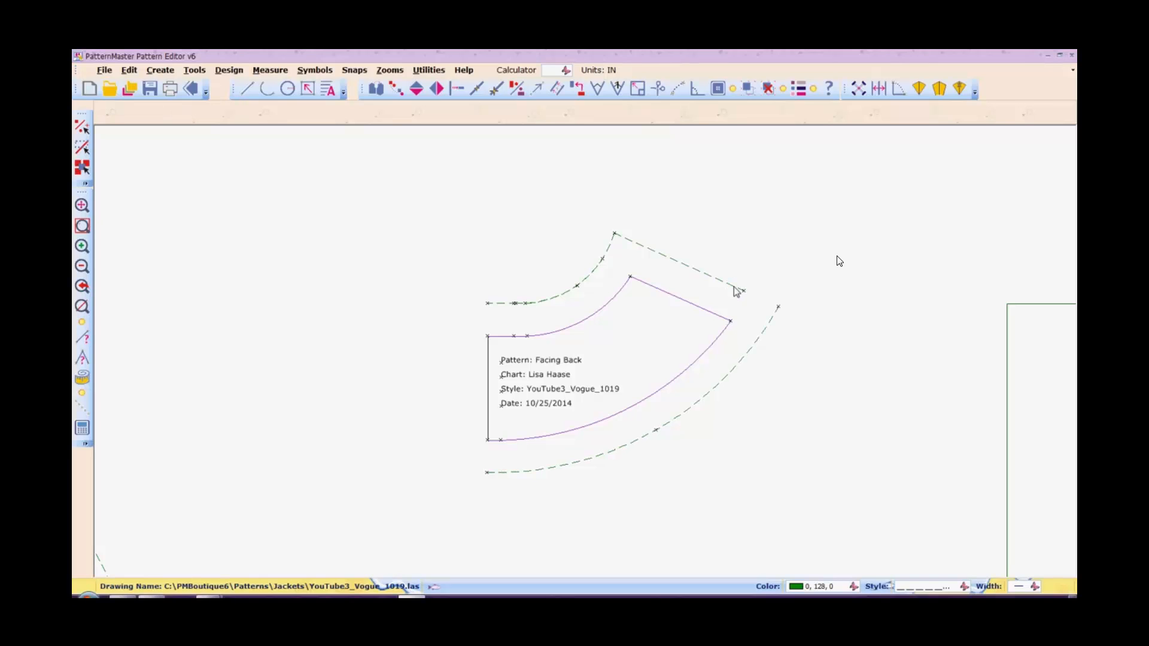
Extend the outer end of the shoulder seam allowance line to the endpoint of the lower allowance curve.
left_click(777, 307)
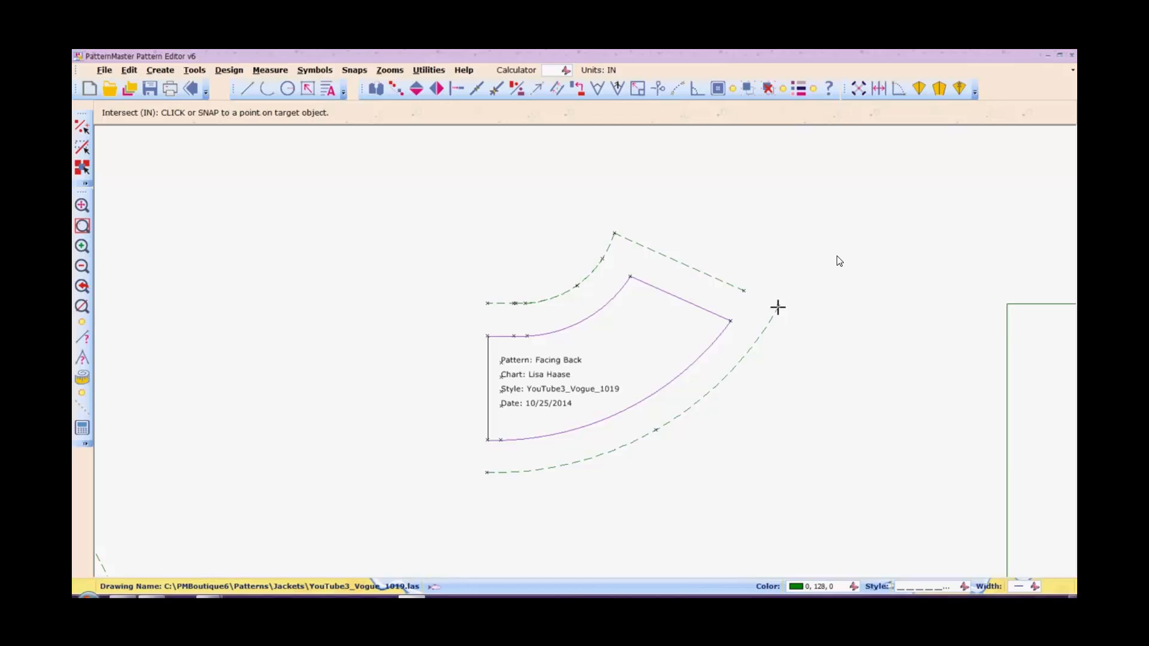
left_click(724, 285)
right_click(775, 312)
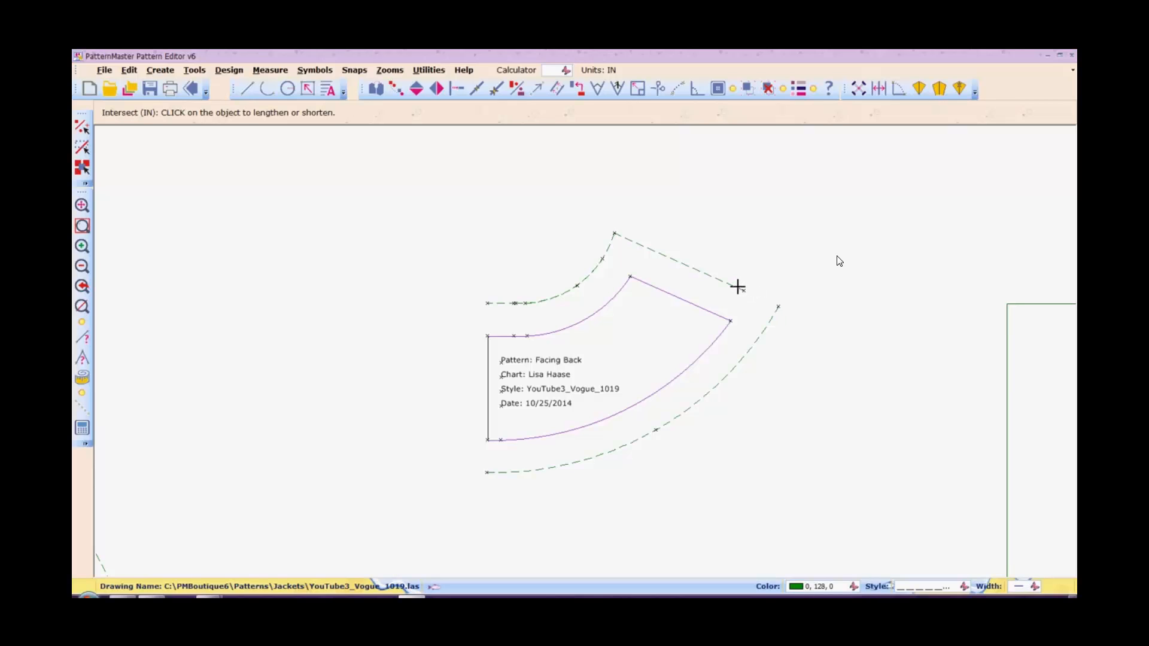
left_click(737, 288)
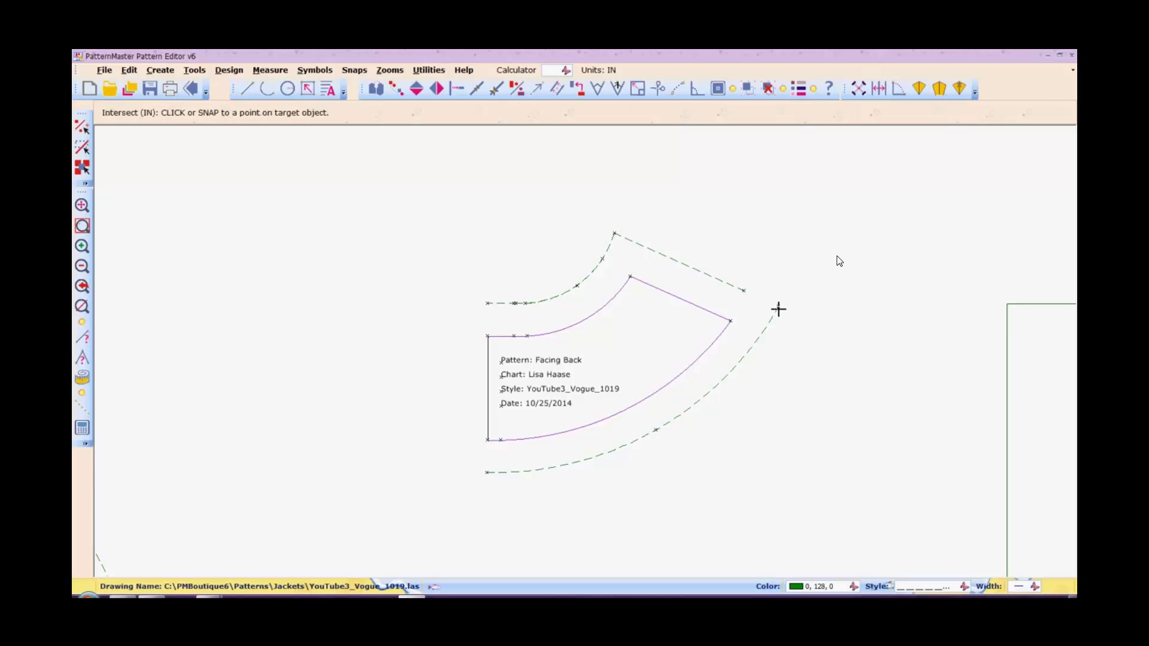
left_click(778, 308)
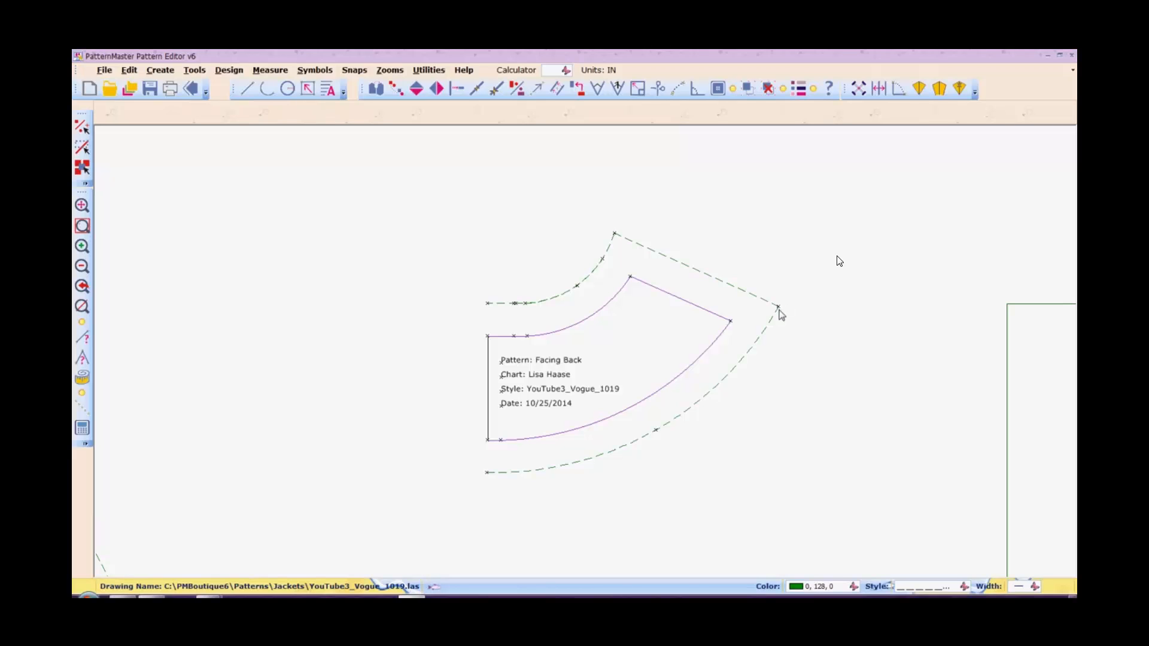
Extend the center back line at both ends to the endpoints of the neckline and lower edge seam allowances.
right_click(778, 308)
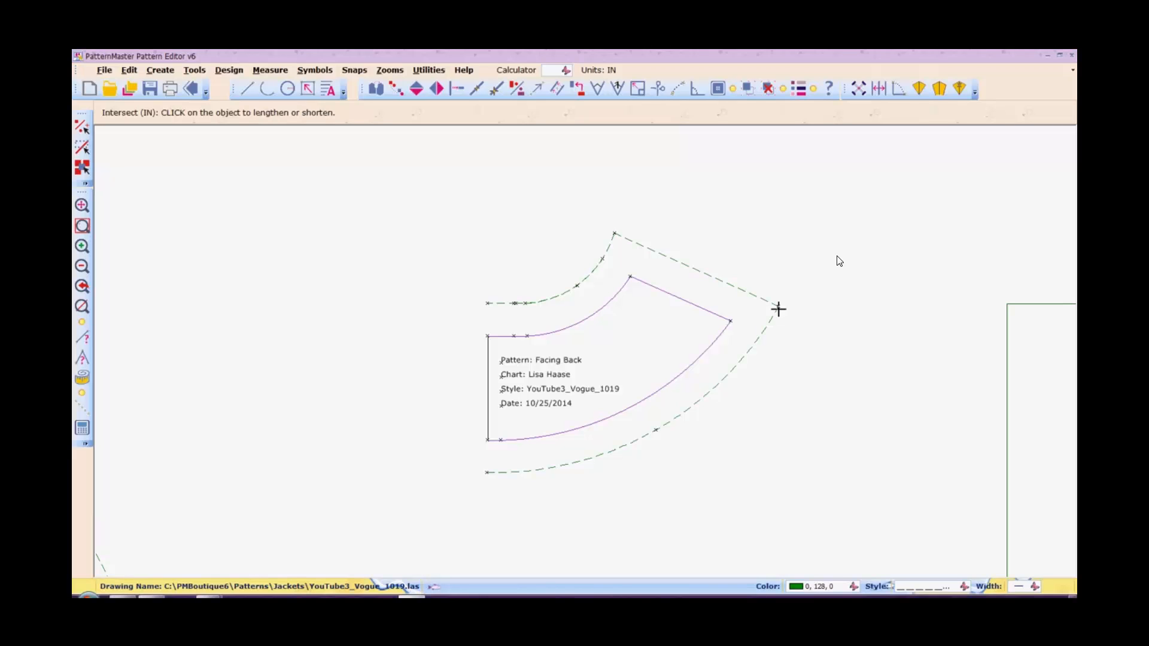
left_click(488, 396)
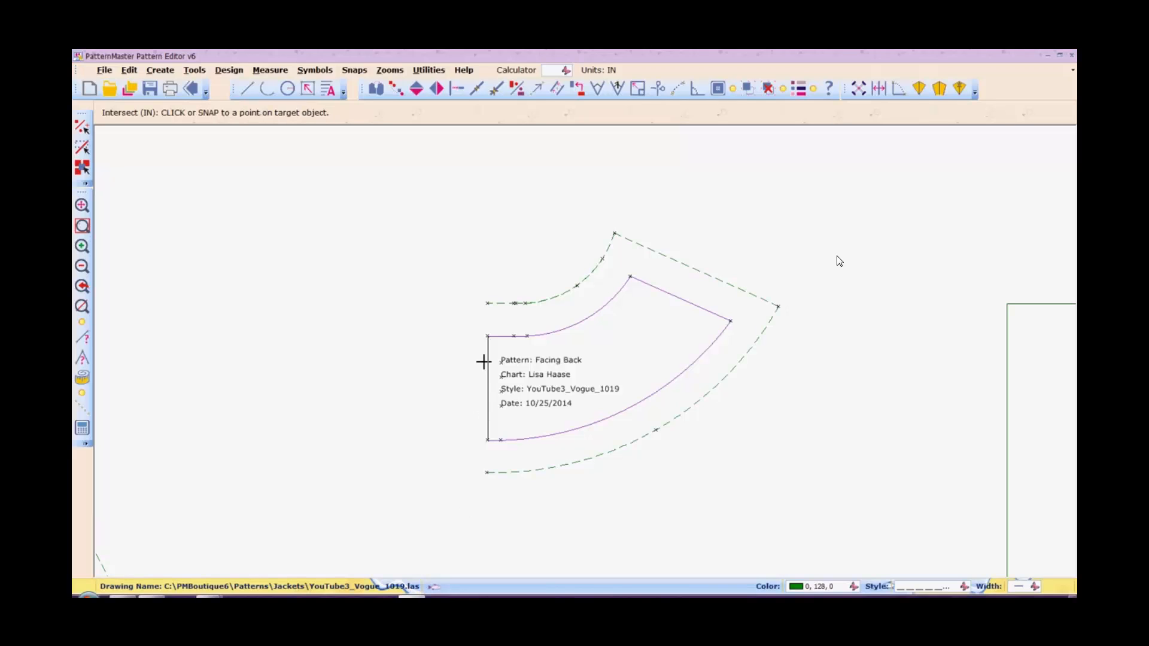
left_click(487, 303)
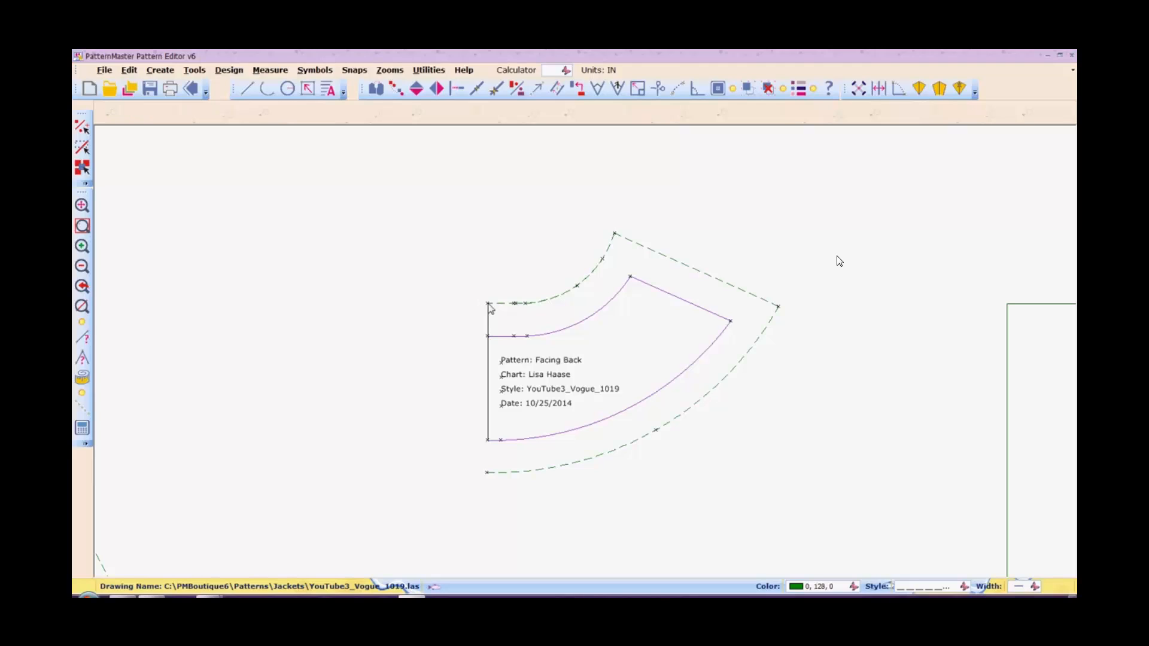
right_click(489, 307)
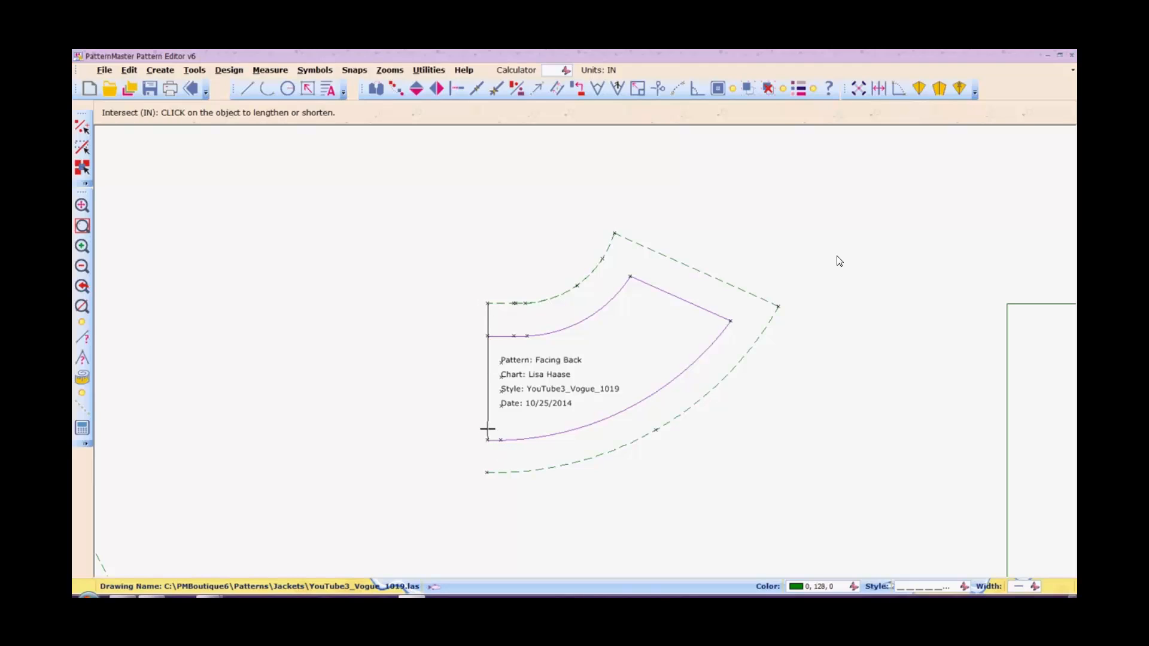
left_click(487, 429)
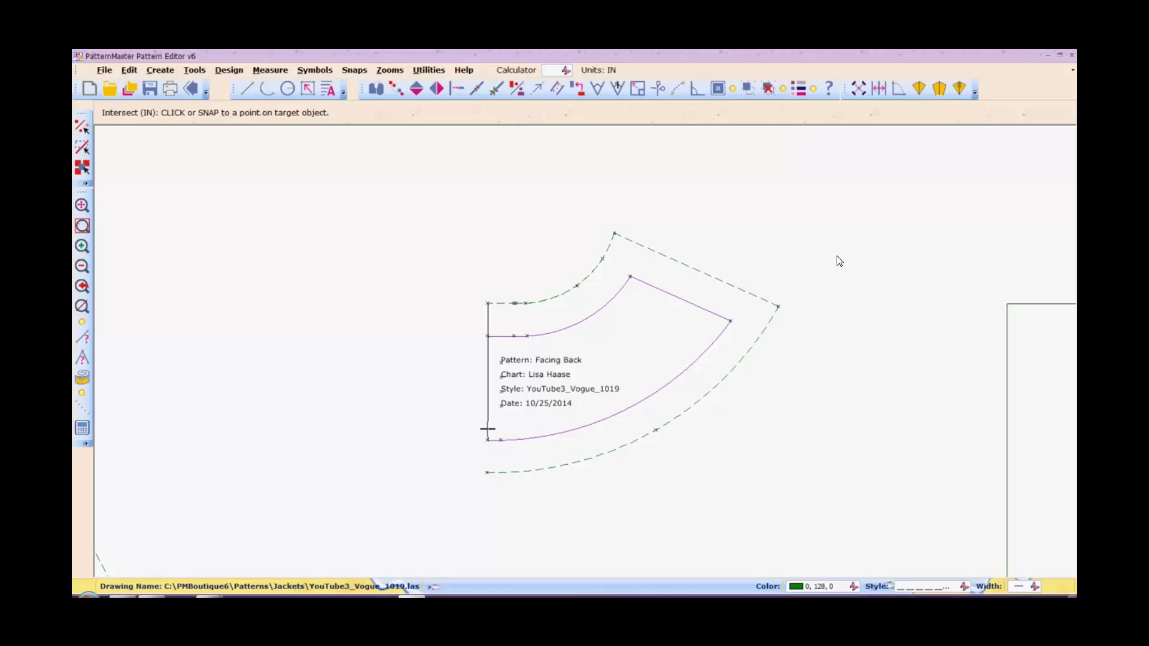
left_click(487, 472)
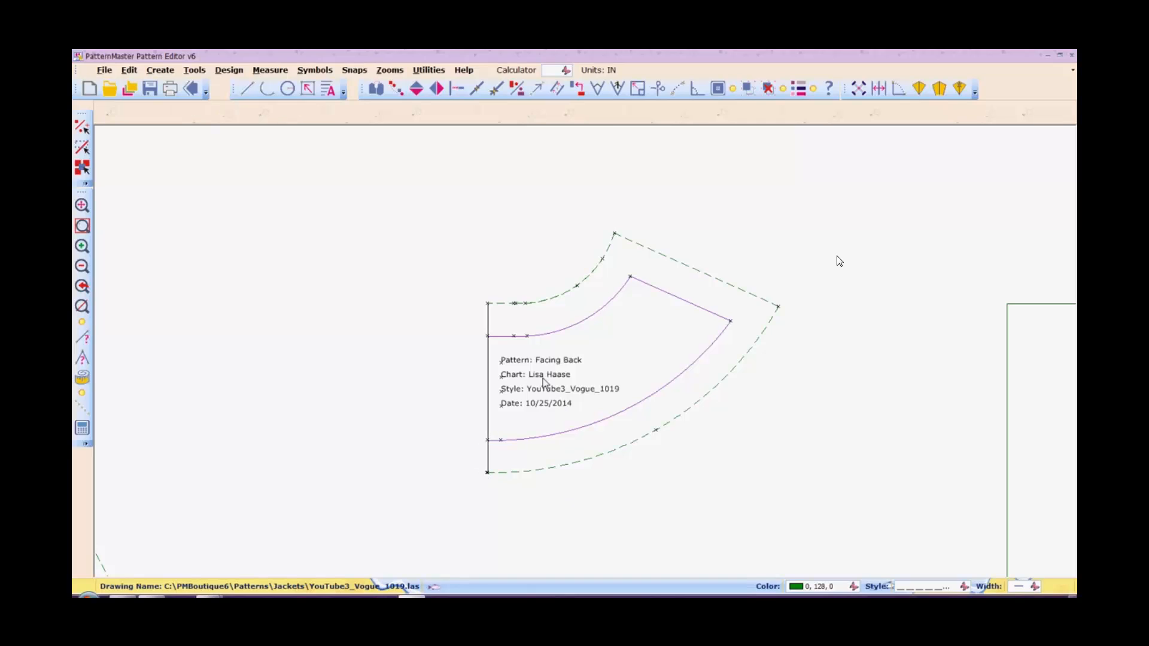
Move the four lines of label text on the Facing Back right and slightly up, away from the center back line.
left_click_drag(588, 345, 541, 423)
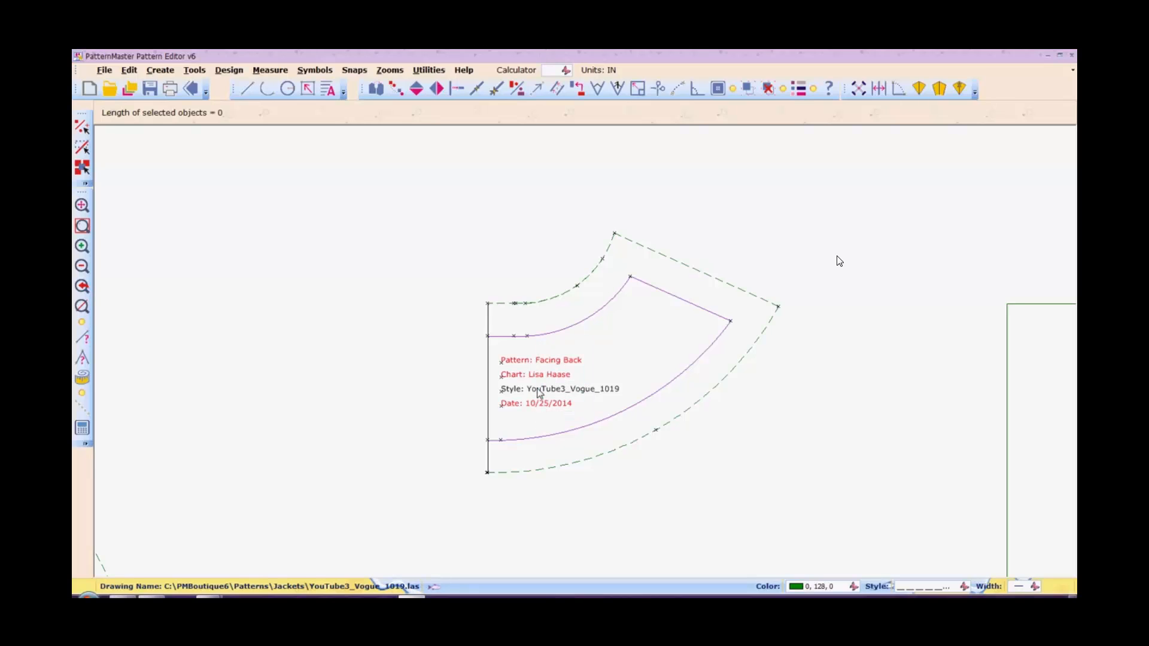
left_click(538, 391)
left_click_drag(531, 383, 562, 380)
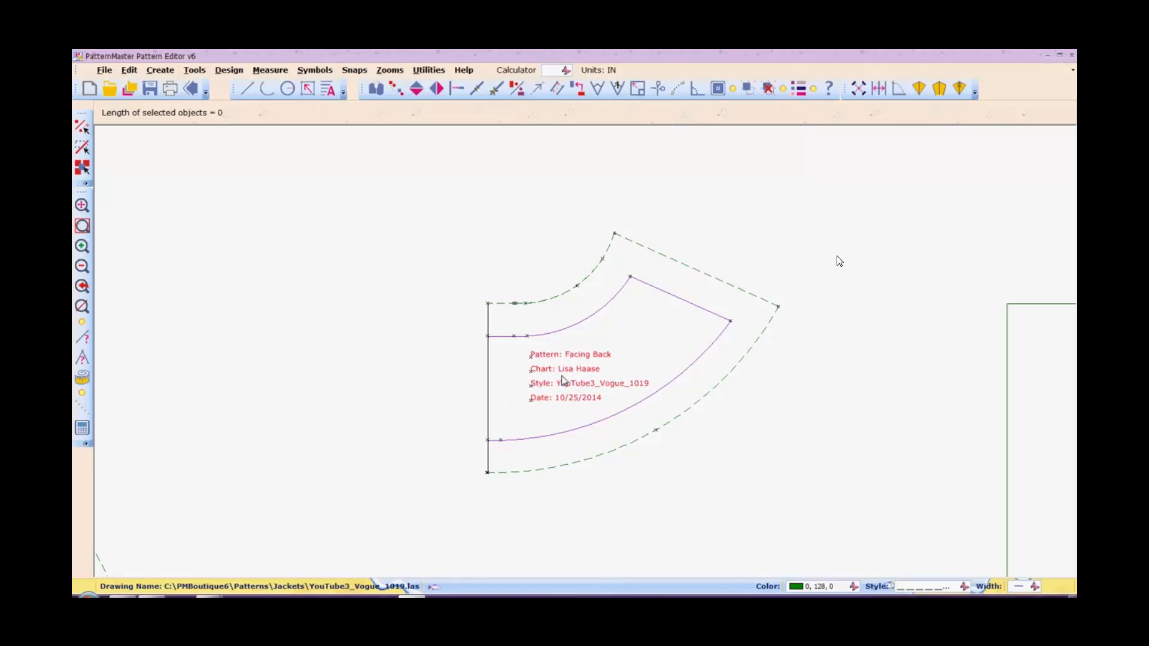
Place a vertical Place on Fold symbol 3 inches long beside the center back line of the Facing Back.
left_click(717, 89)
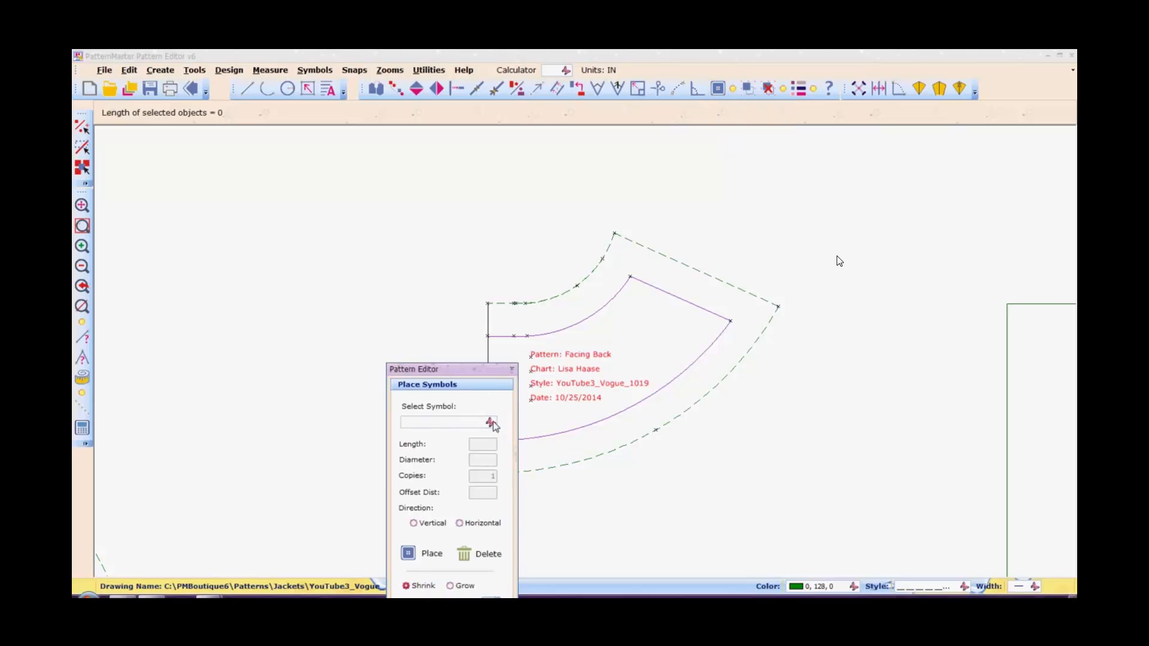
left_click(490, 423)
left_click(444, 492)
type("3")
left_click(430, 525)
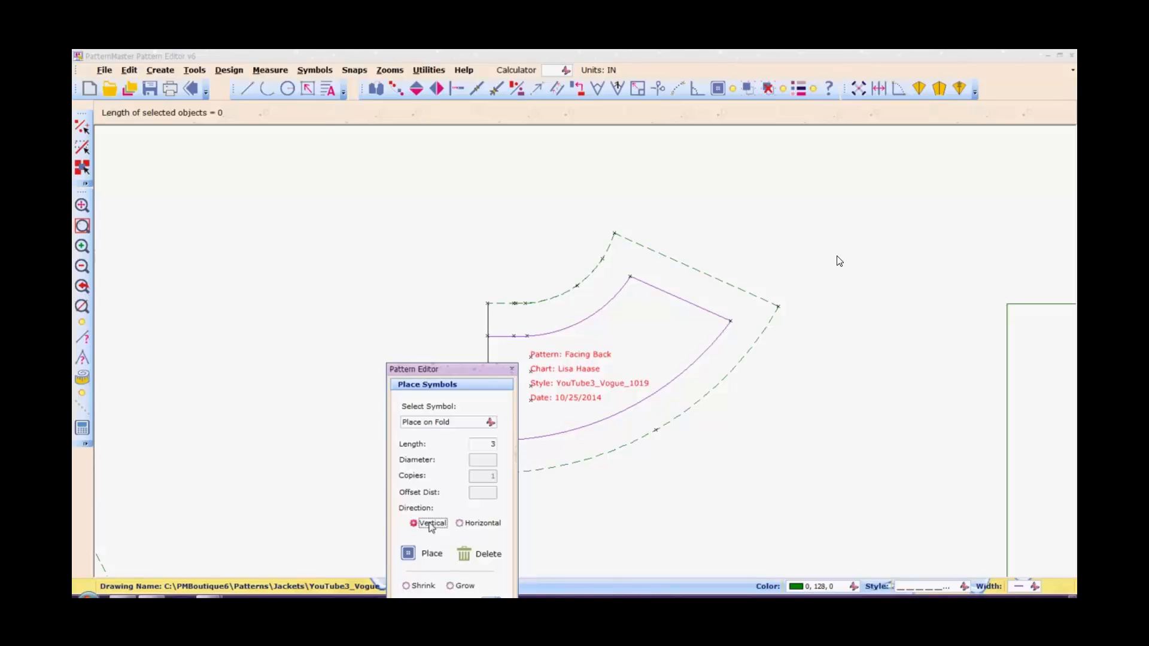
left_click(420, 554)
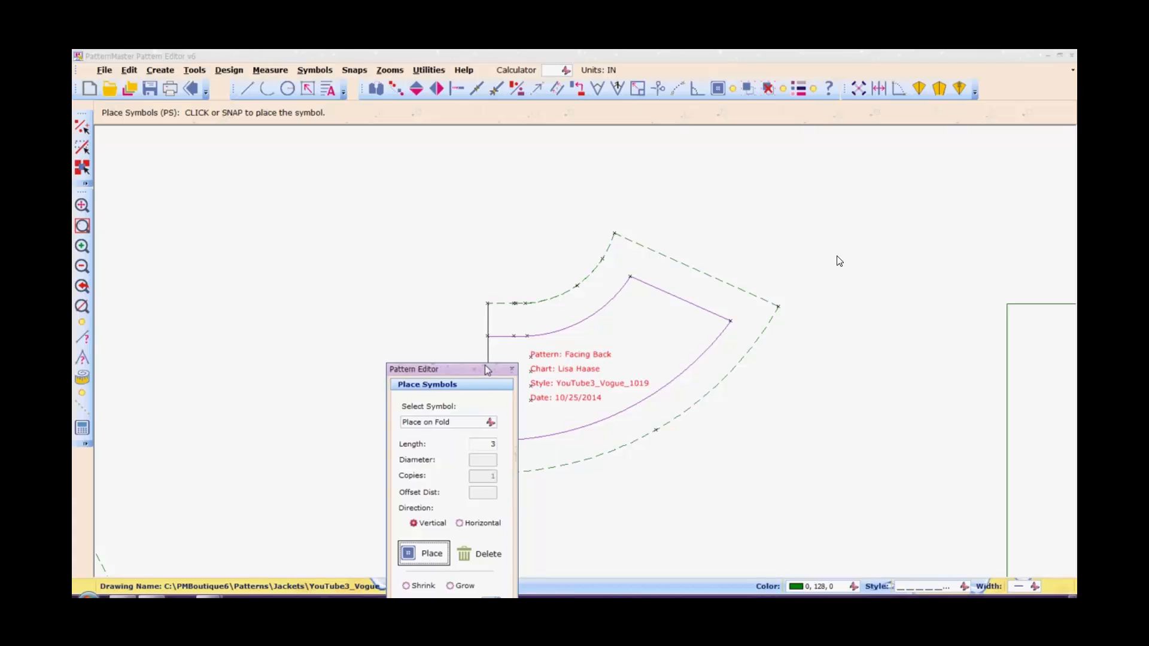
left_click_drag(487, 370, 281, 294)
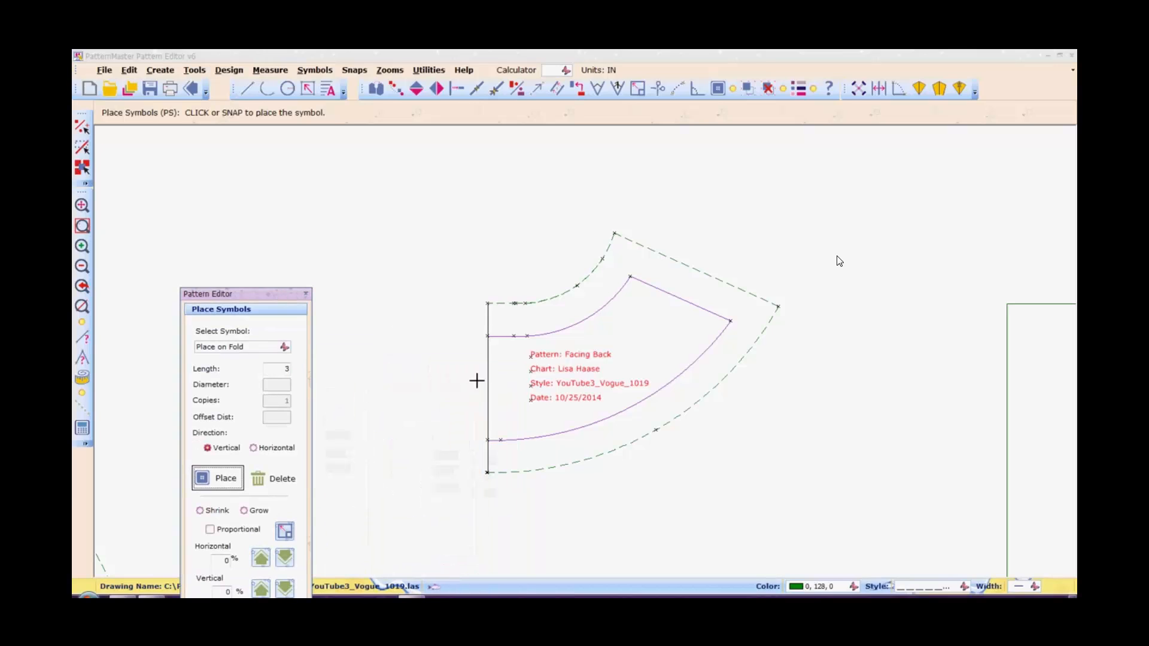
left_click(494, 372)
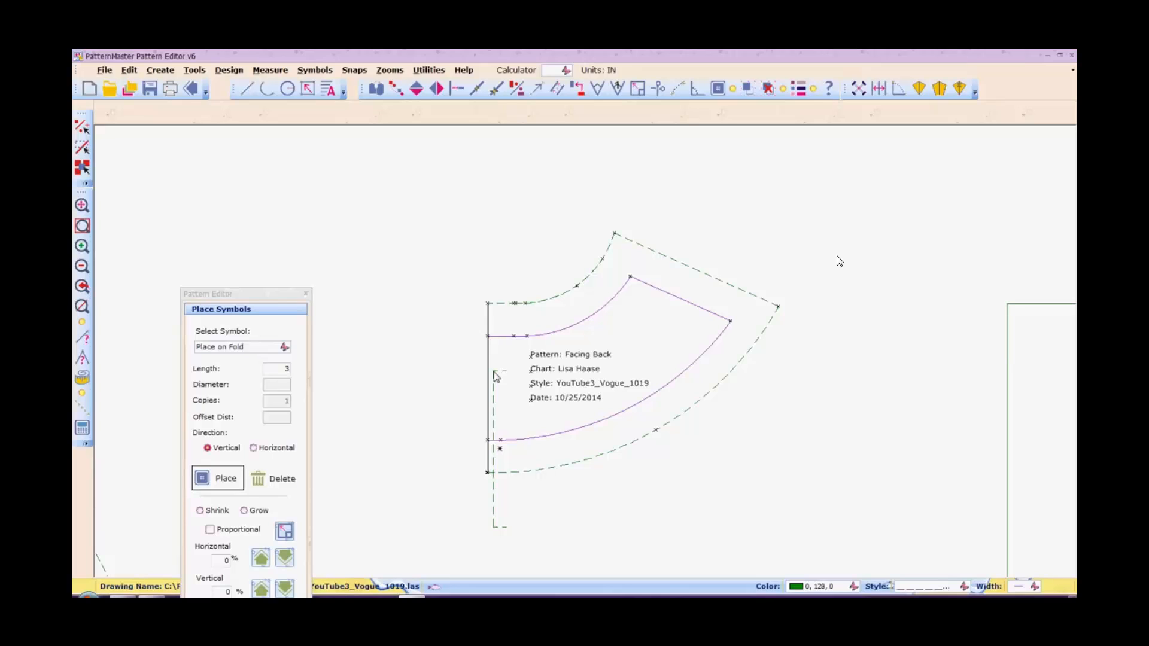
Delete the 3-inch Place on Fold symbol from the Facing Back.
left_click(498, 375)
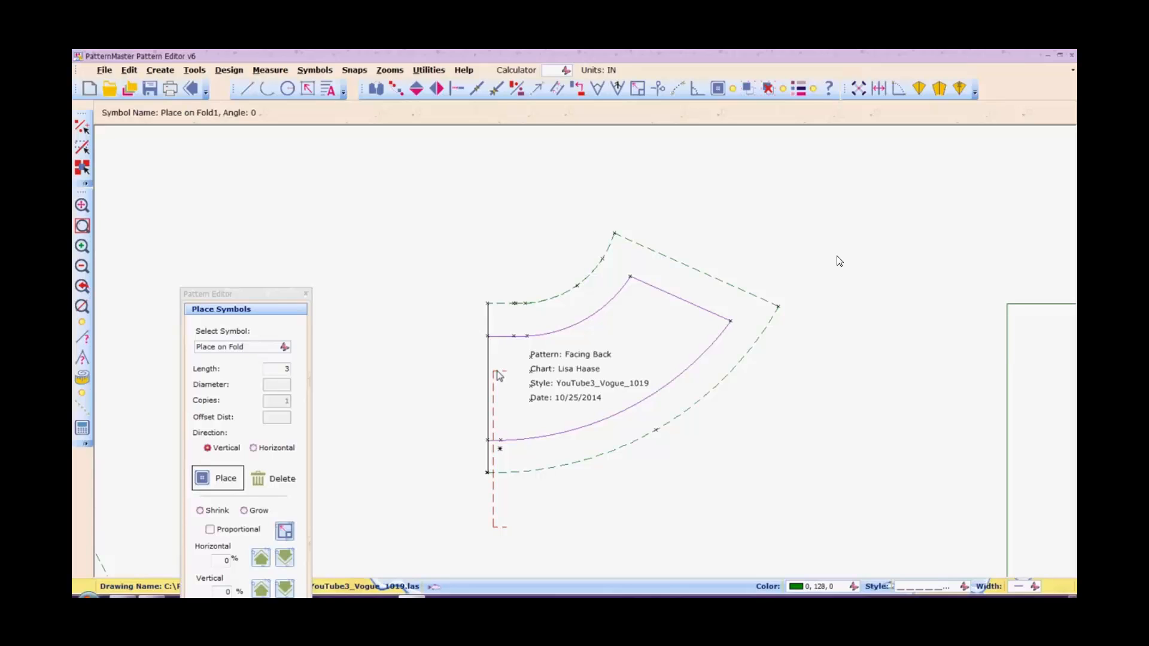
key("Escape")
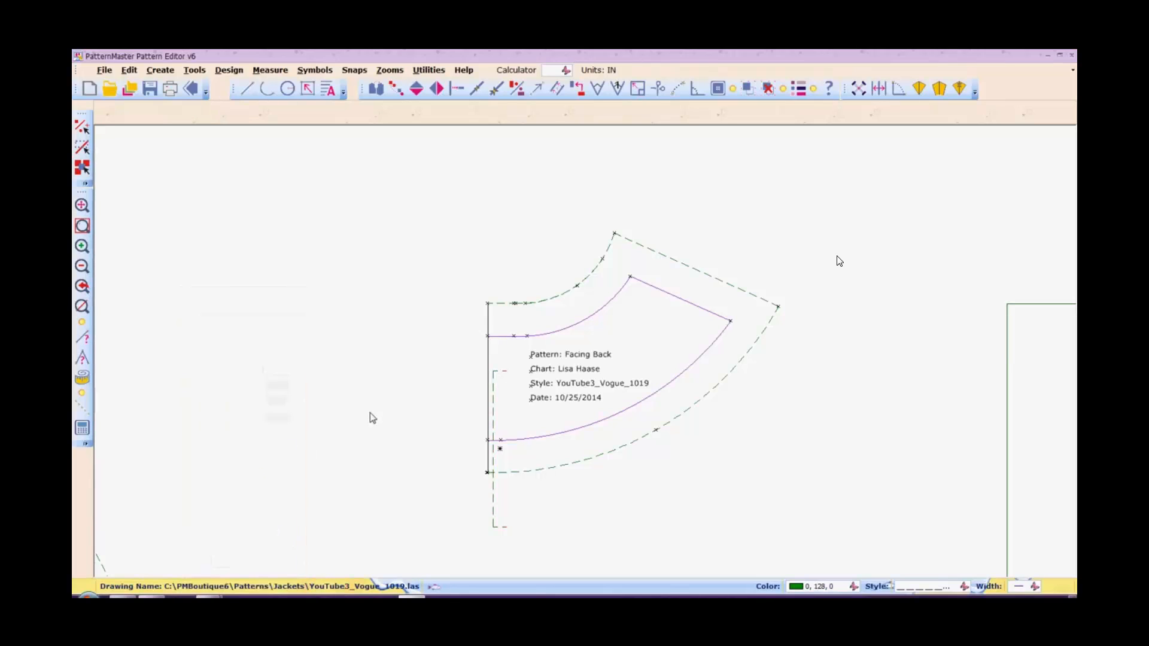
left_click(501, 375)
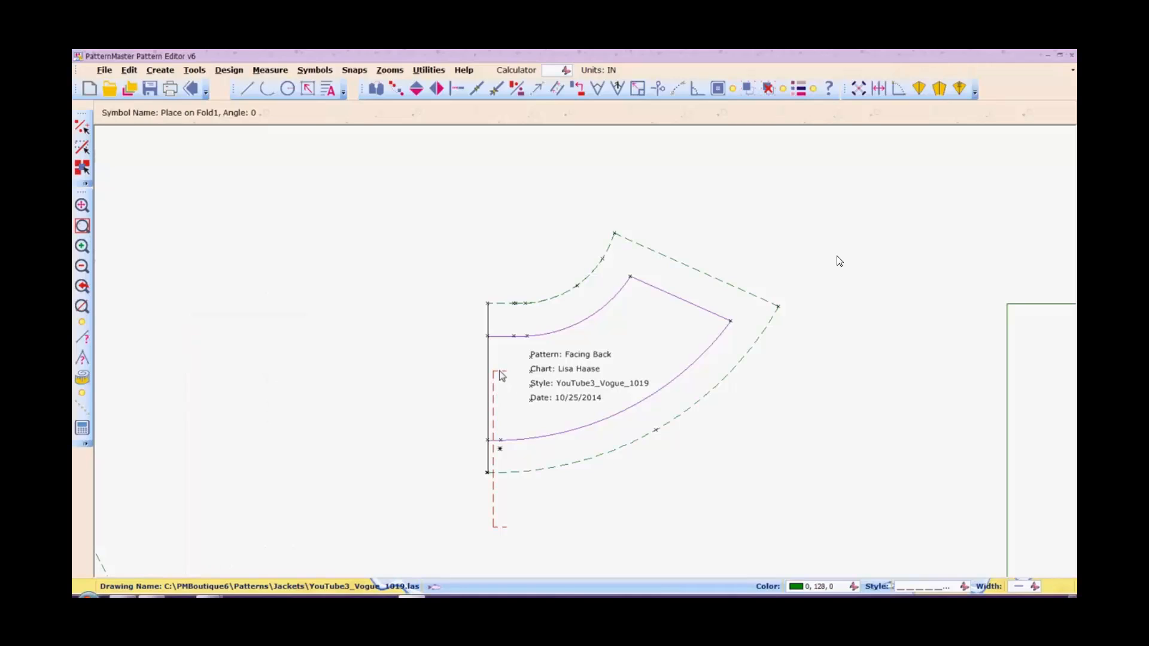
key("Delete")
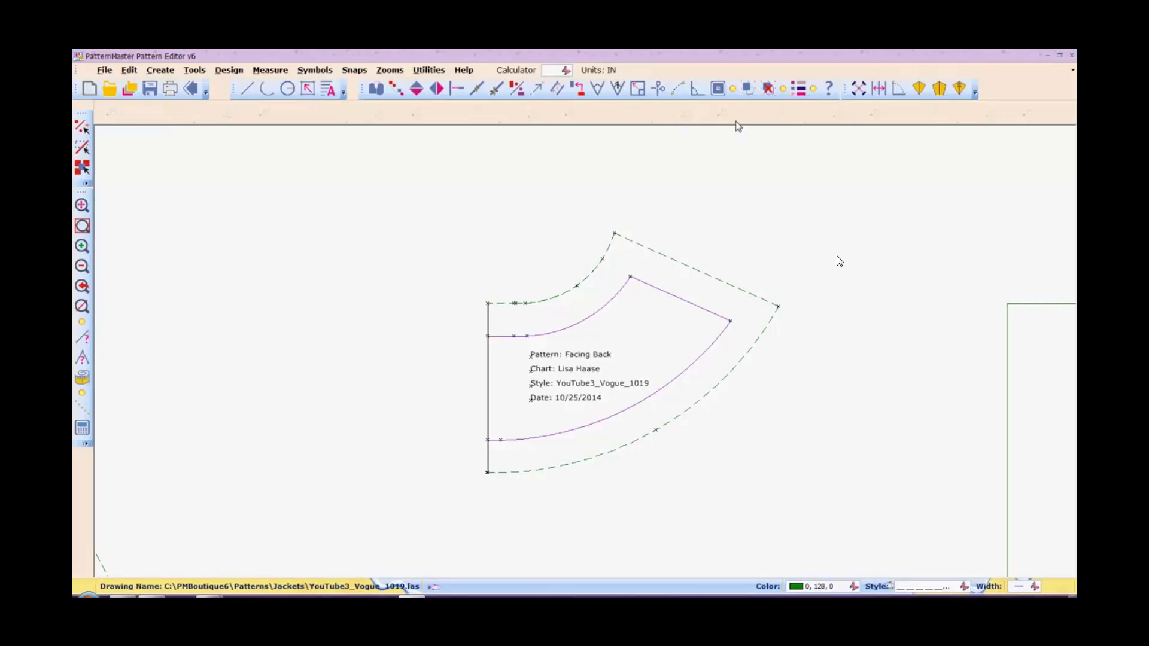
Place a vertical Place on Fold symbol 1 inch long just inside the center back line of the Facing Back.
left_click(717, 90)
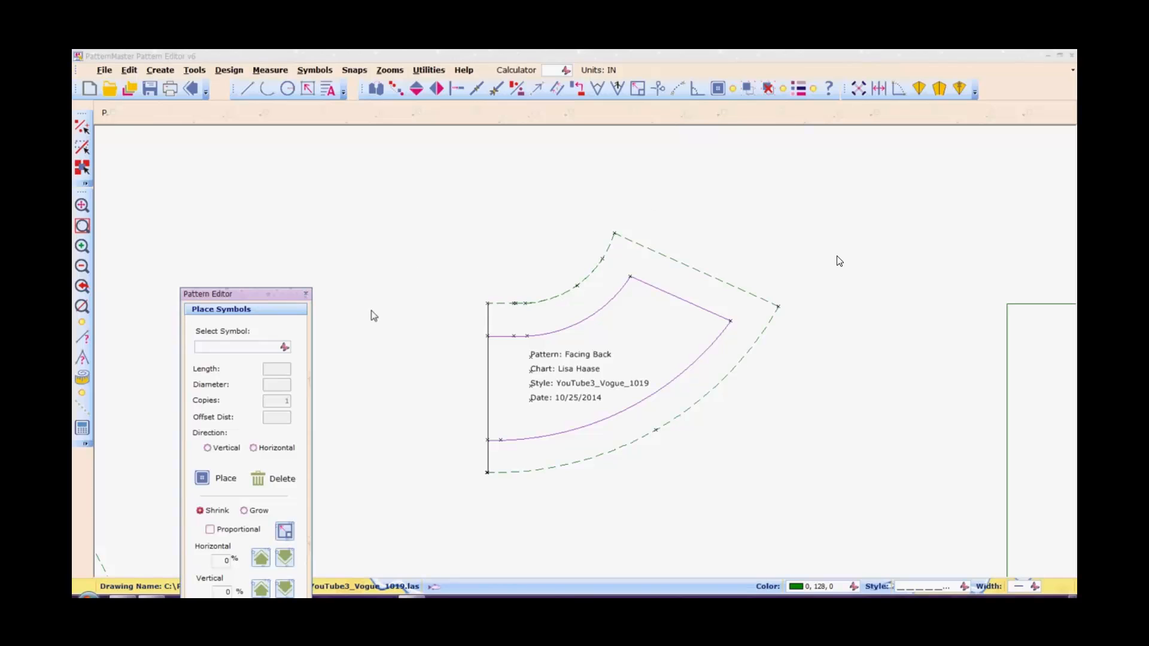
left_click(794, 391)
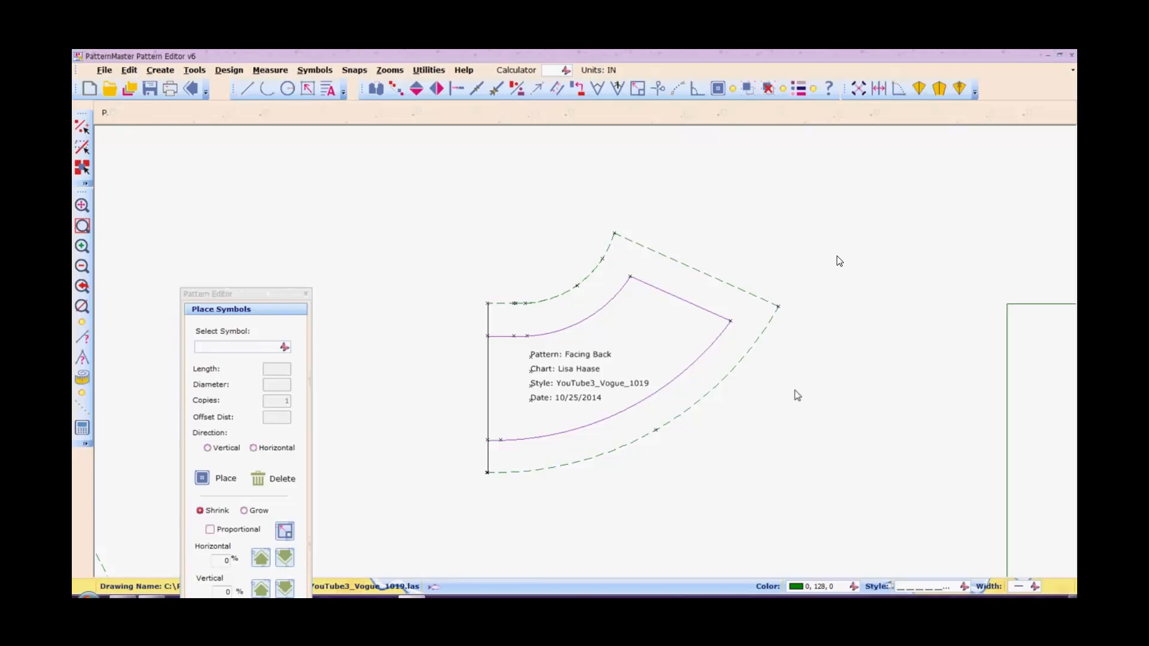
left_click(285, 347)
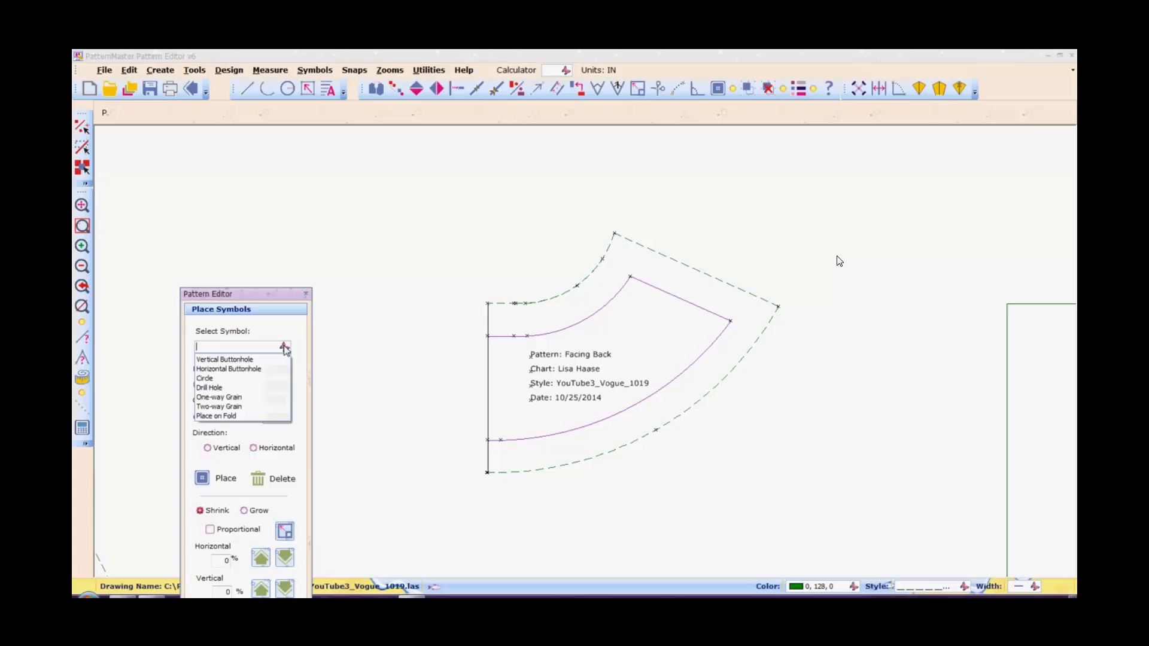
left_click(239, 417)
type("1")
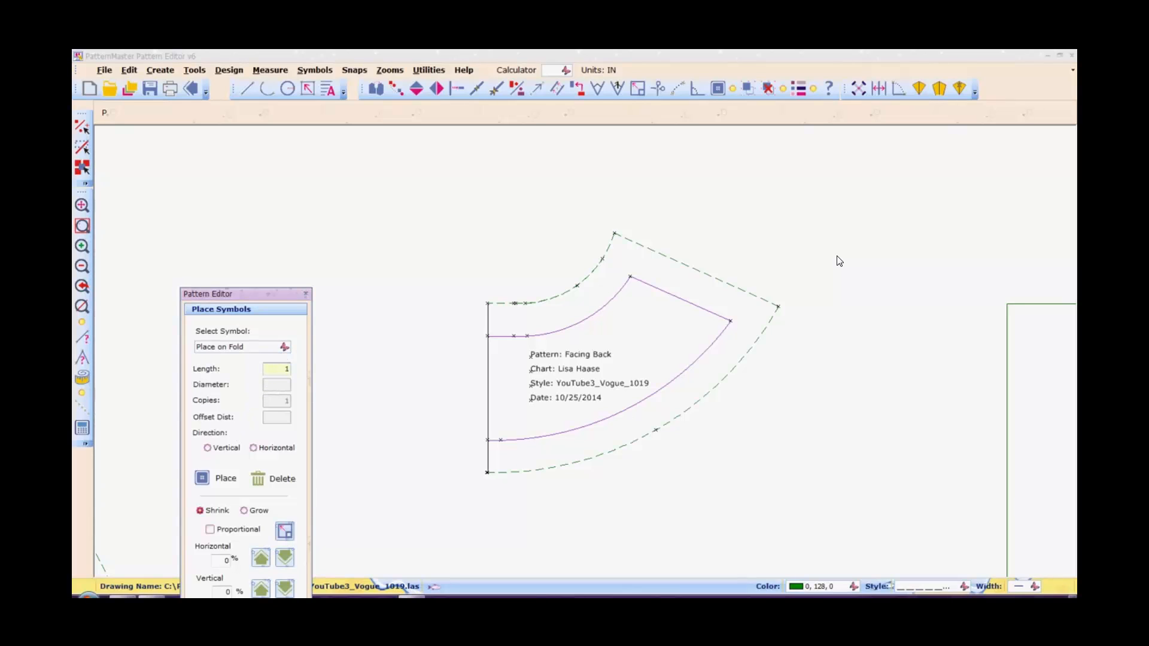
left_click(213, 478)
left_click(223, 448)
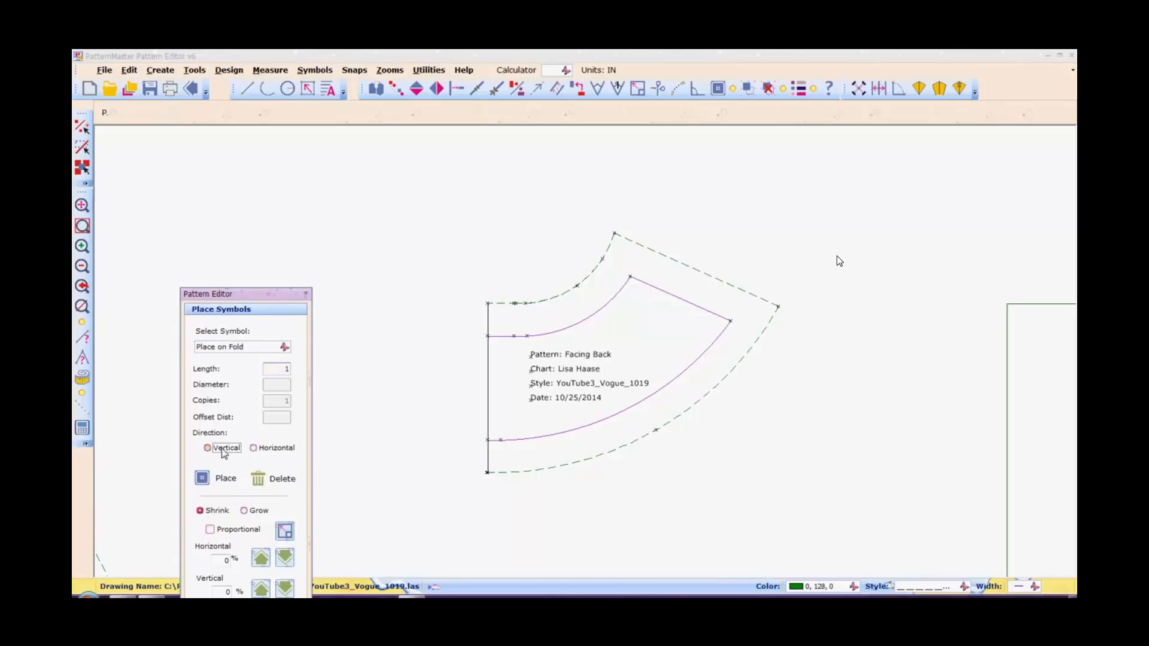
left_click(209, 482)
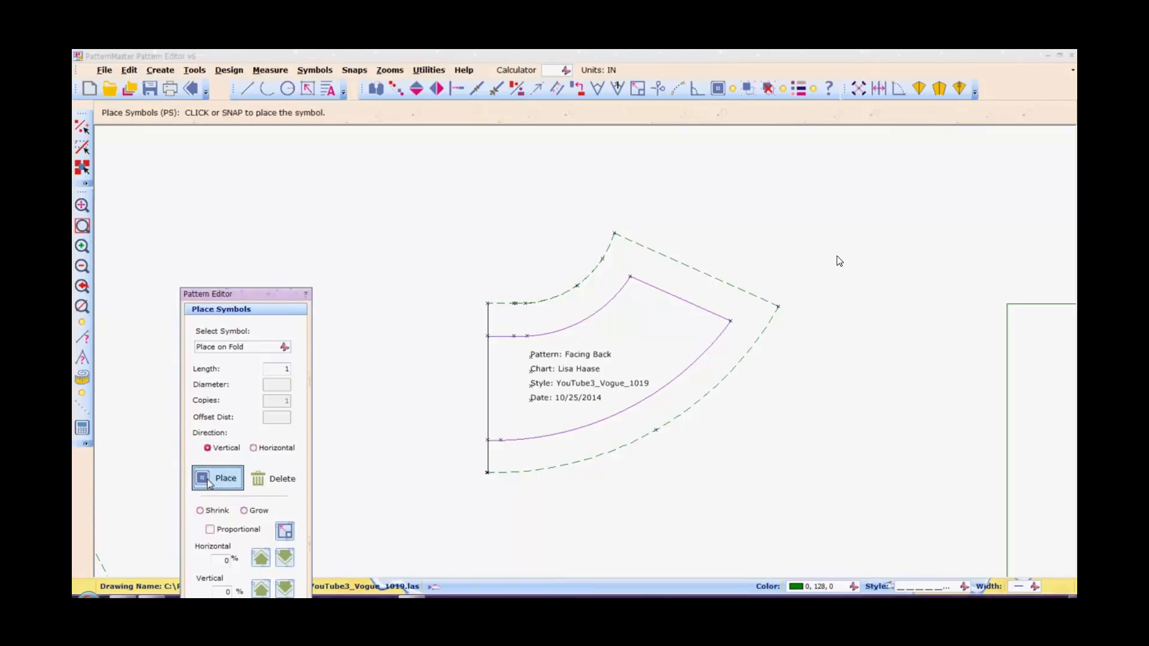
left_click(488, 369)
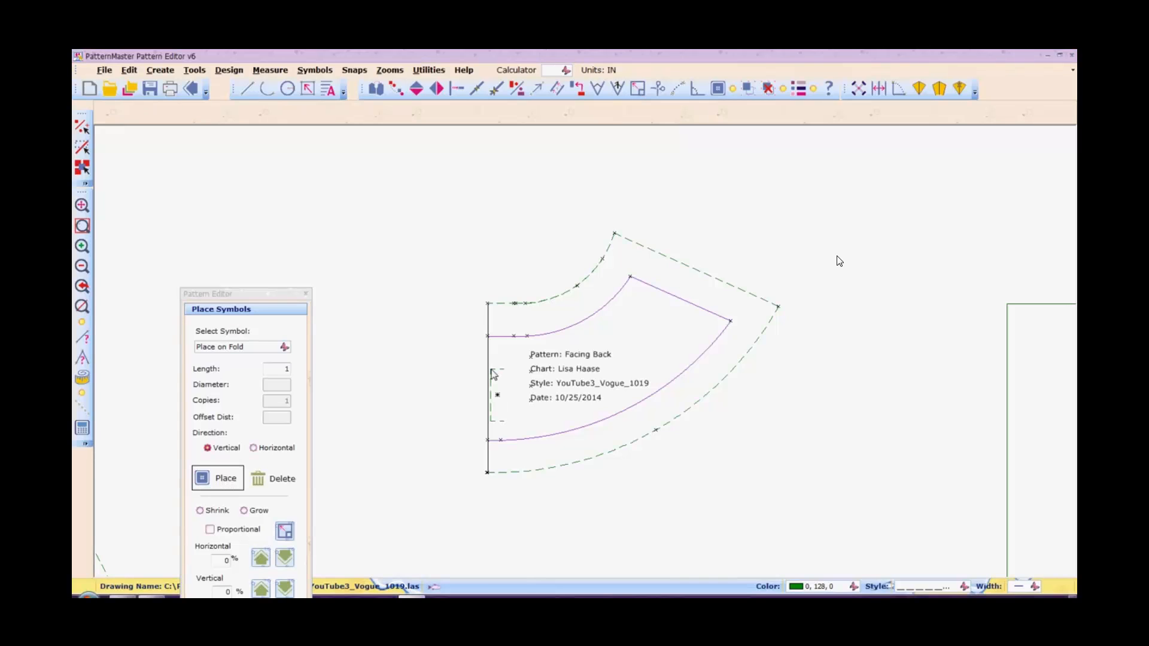
Flip the Place on Fold symbol horizontally so its open side faces the center back line.
left_click(492, 370)
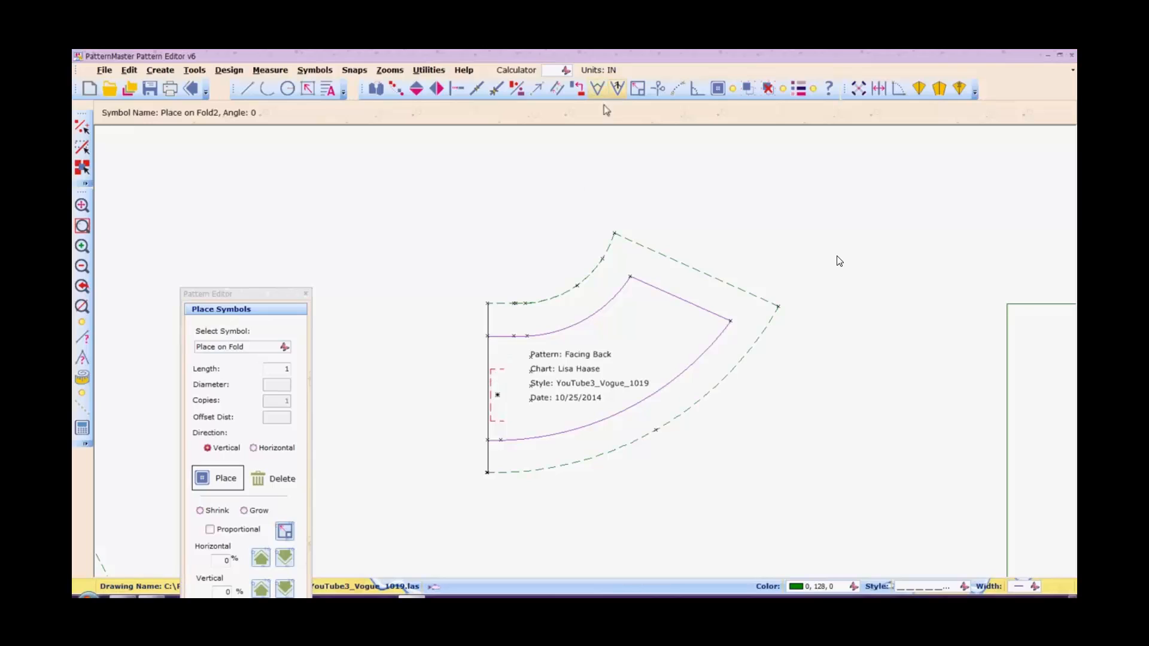
left_click(437, 90)
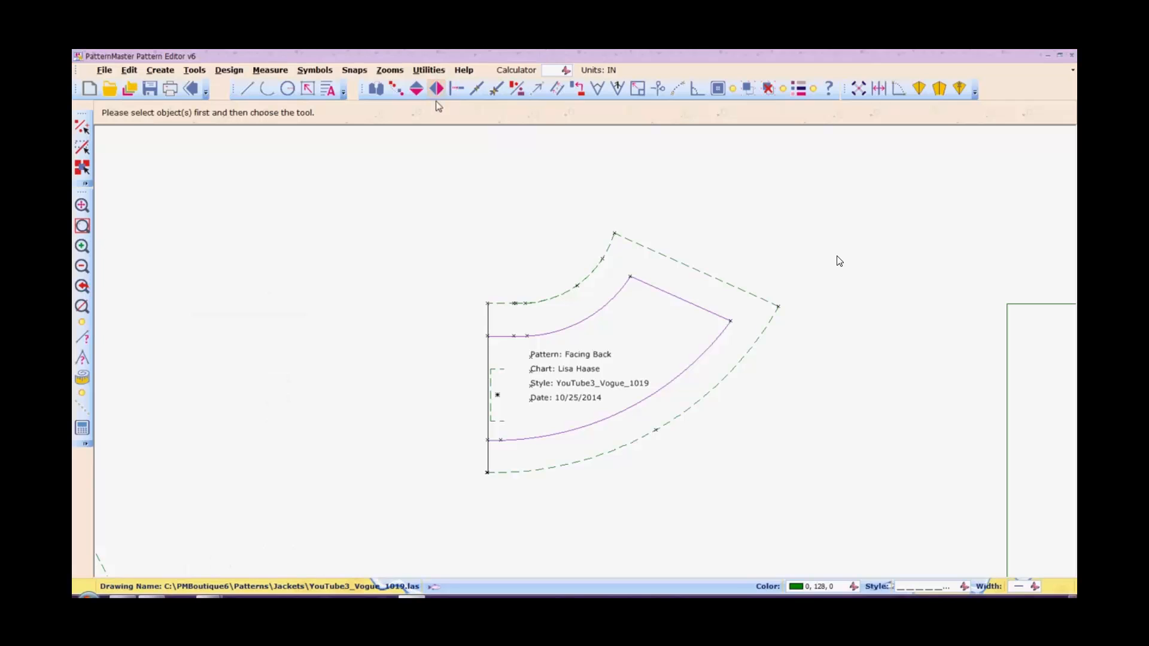
left_click(496, 374)
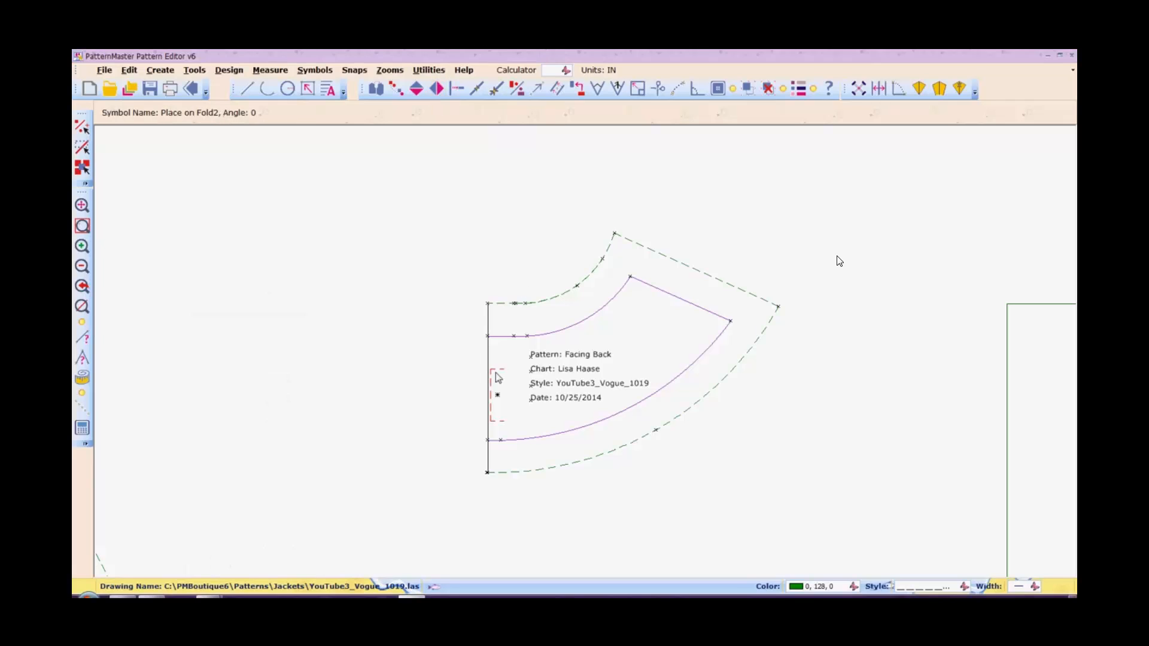
left_click(432, 93)
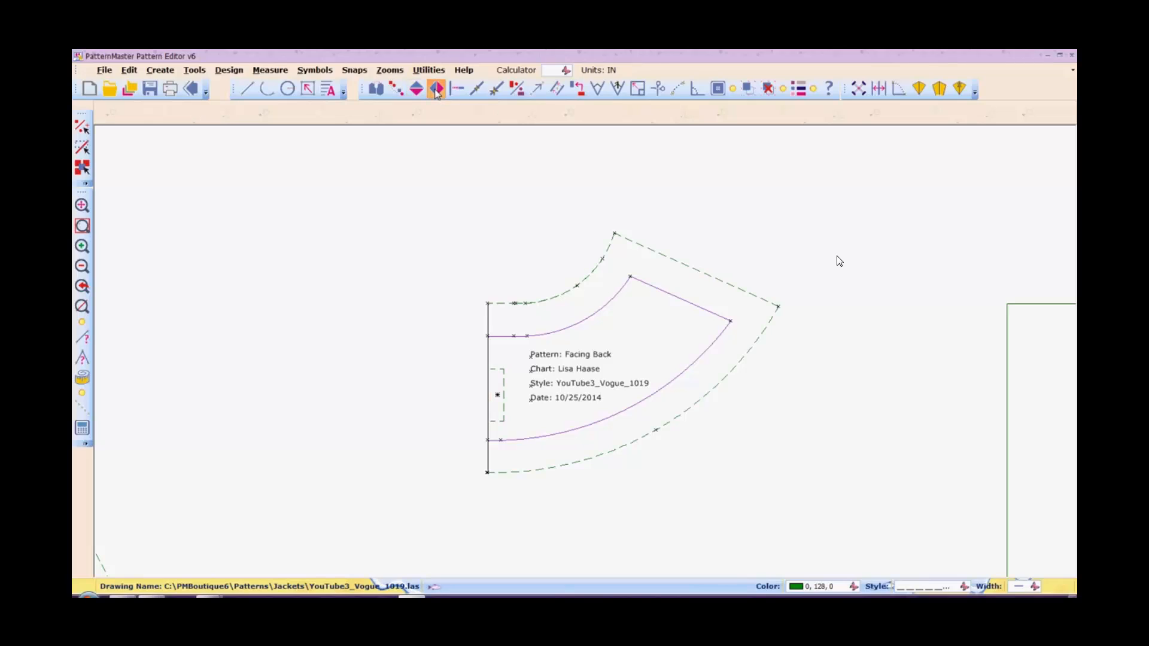
left_click(505, 394)
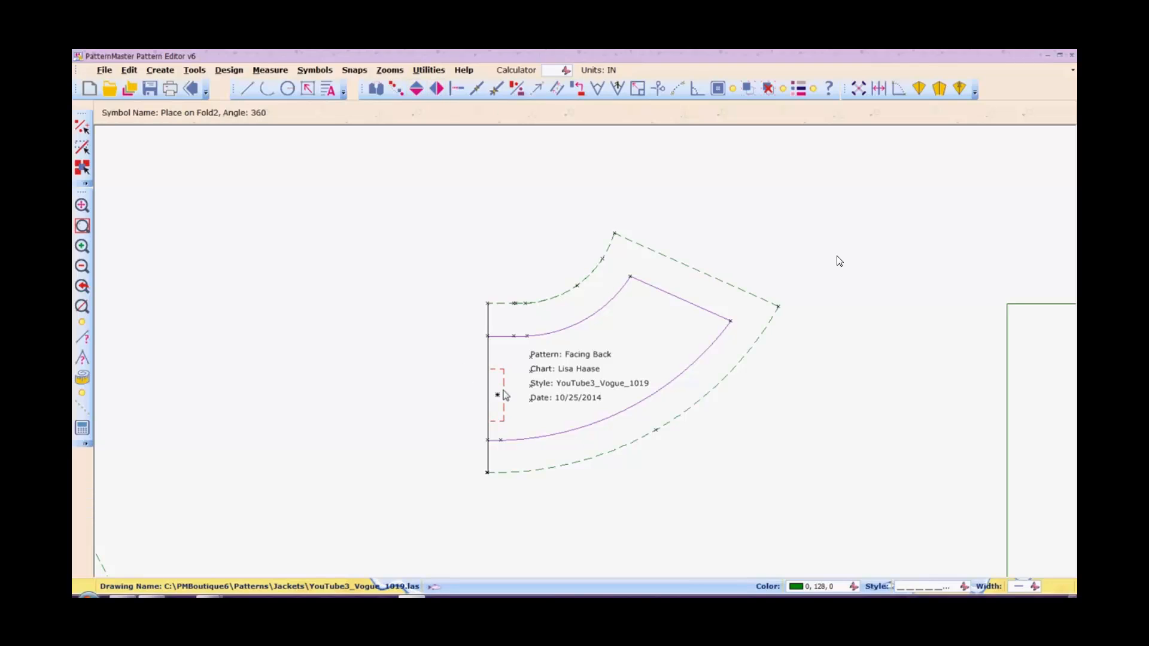
Group the objects of the Lining Back piece.
key("z")
key("z")
key("z")
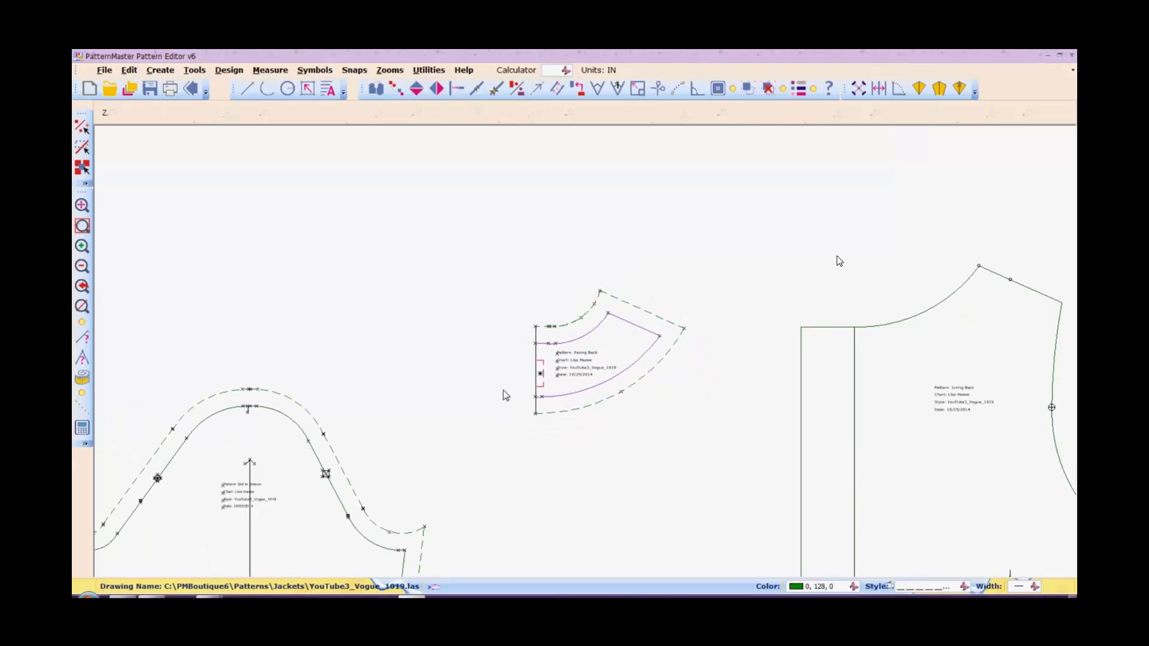
key("z")
key("z")
key("z")
key("z")
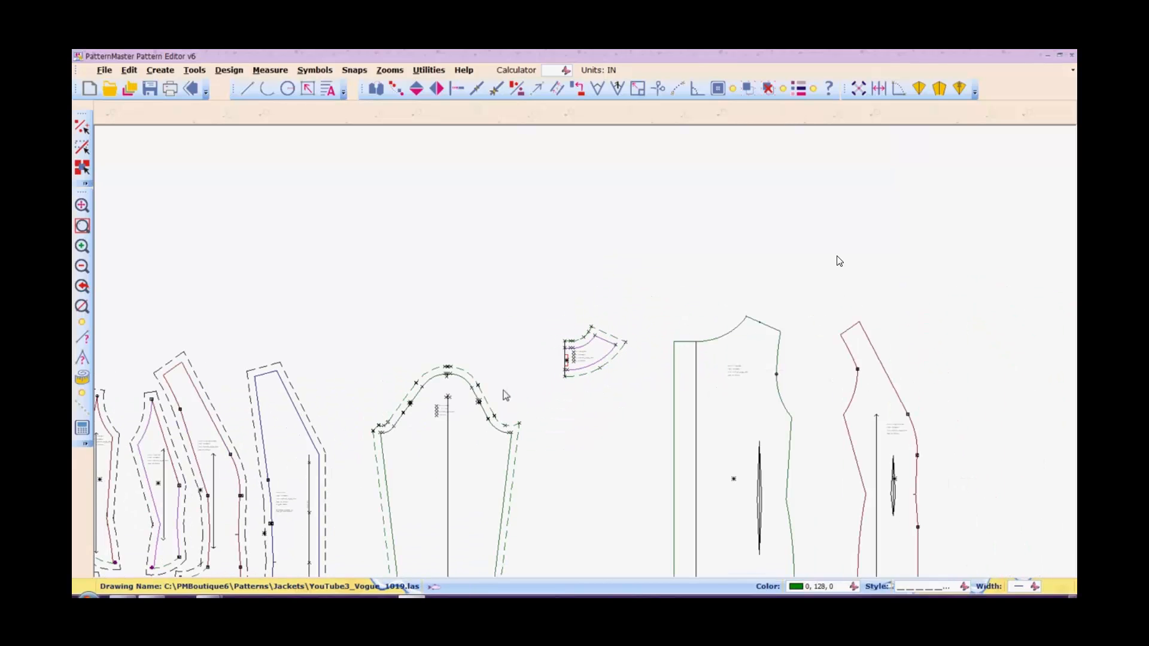
key("z")
key("z")
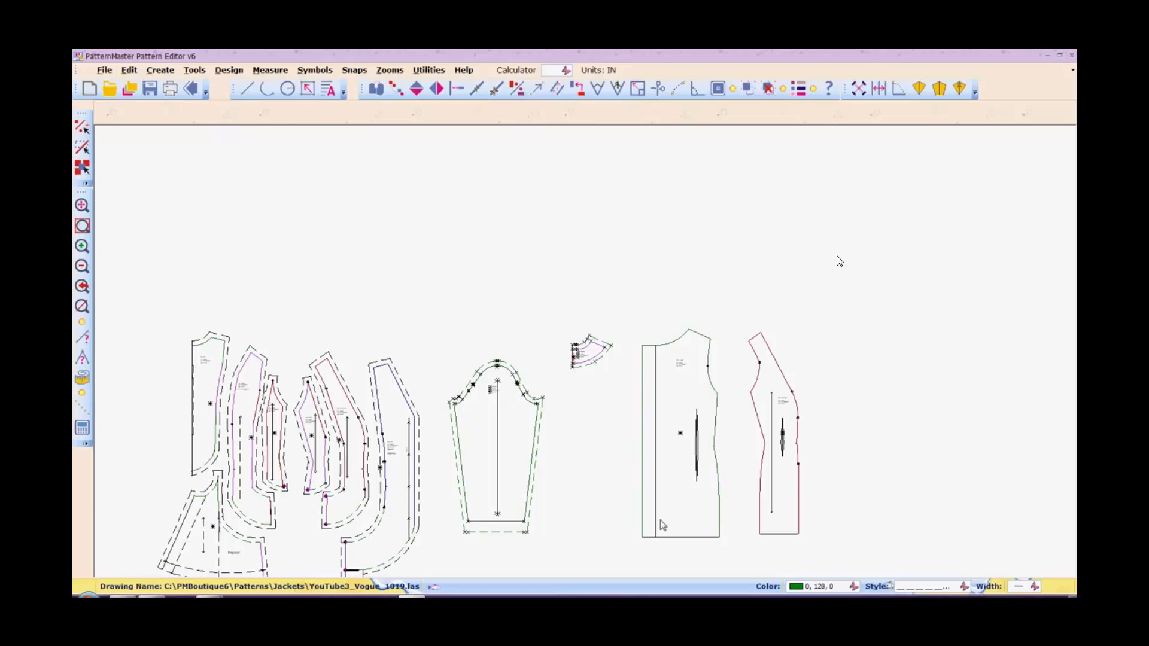
left_click(689, 393)
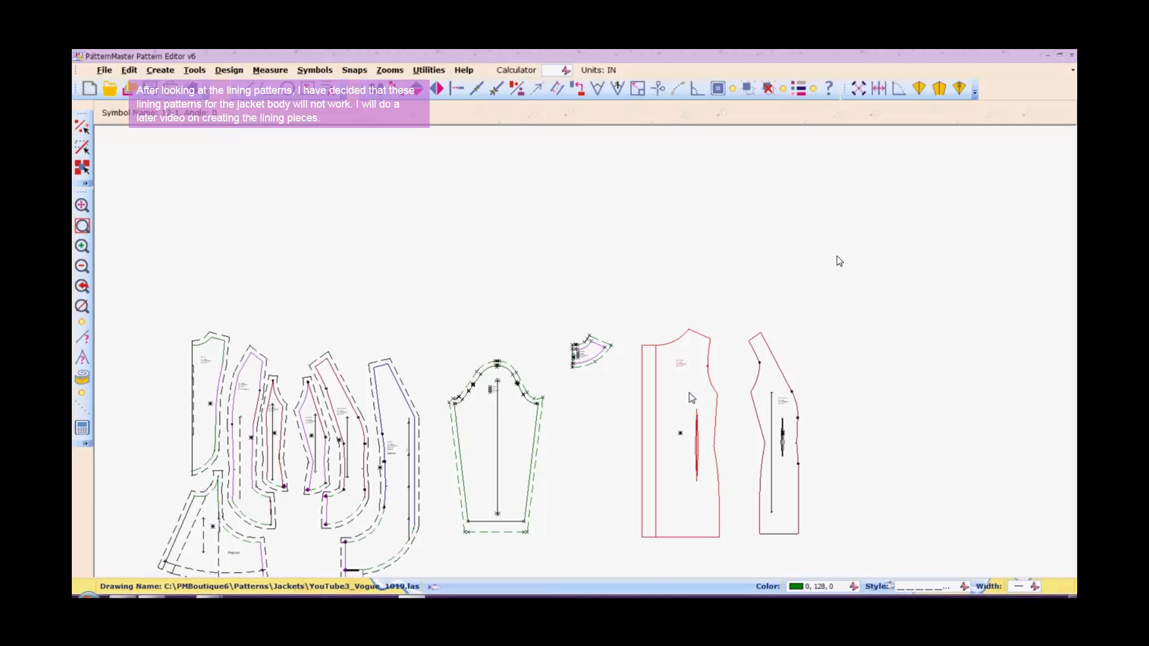
double_click(688, 392)
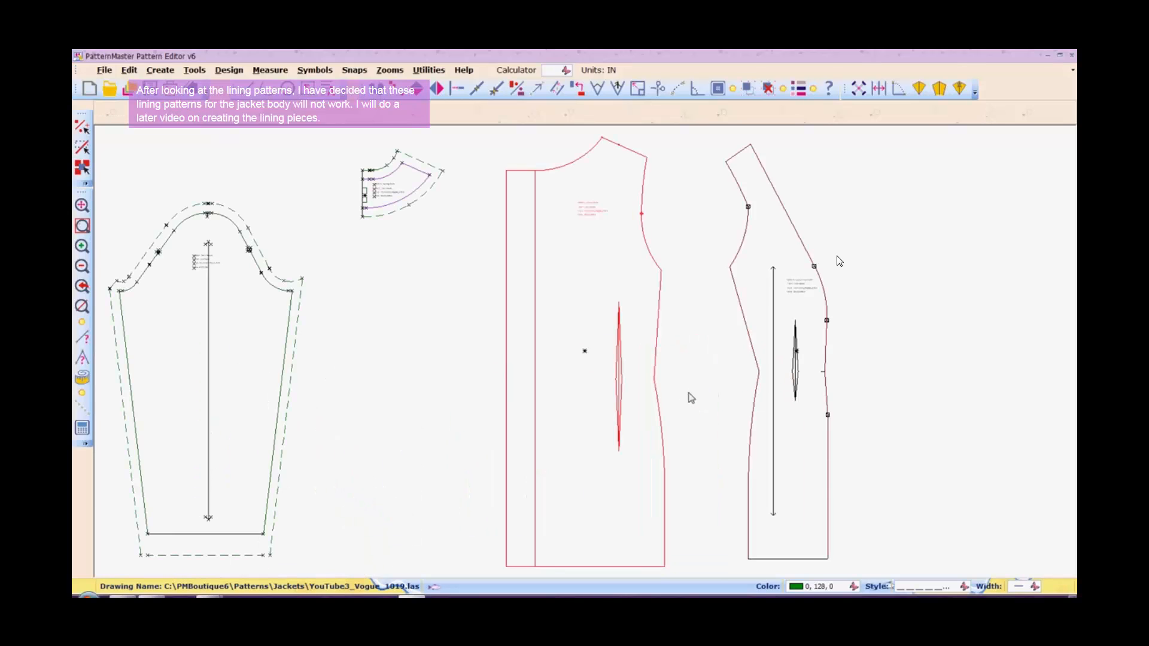
left_click(748, 90)
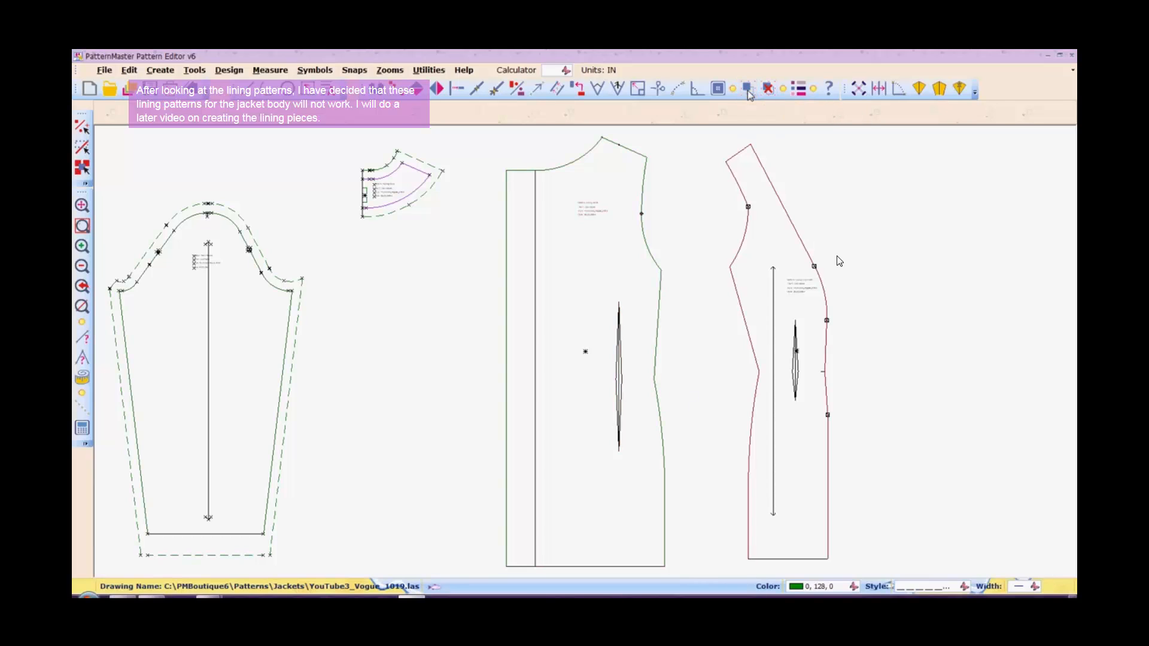
Try to offset the Lining Back's neckline edge by 0.625 inches.
key("o")
key("f")
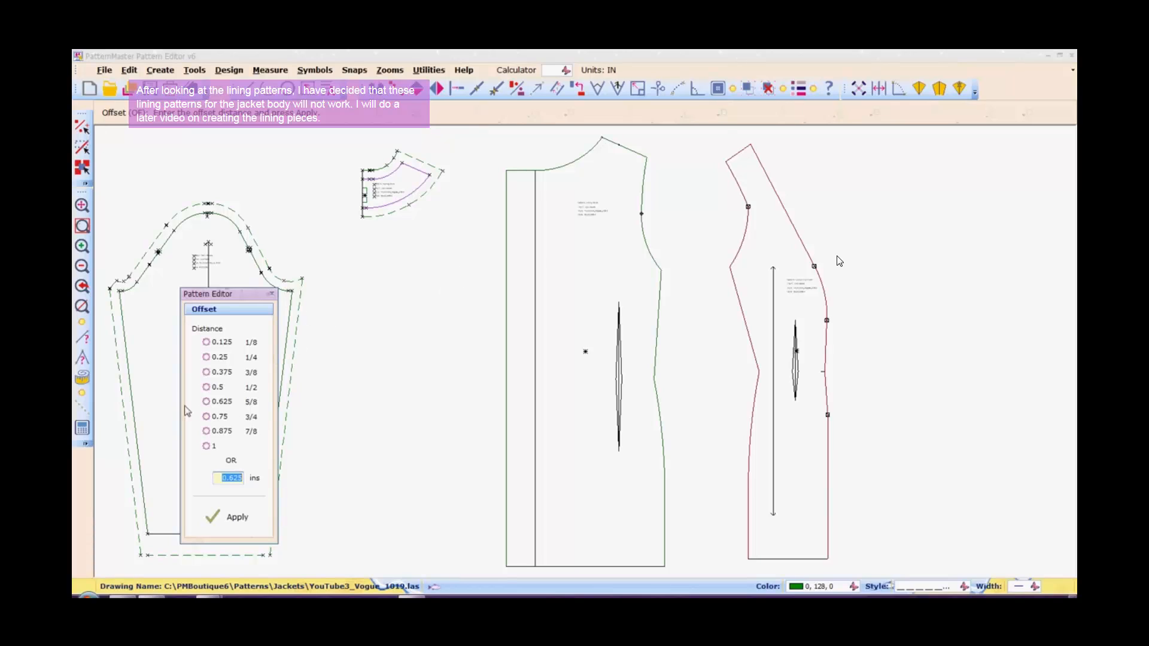
left_click(207, 401)
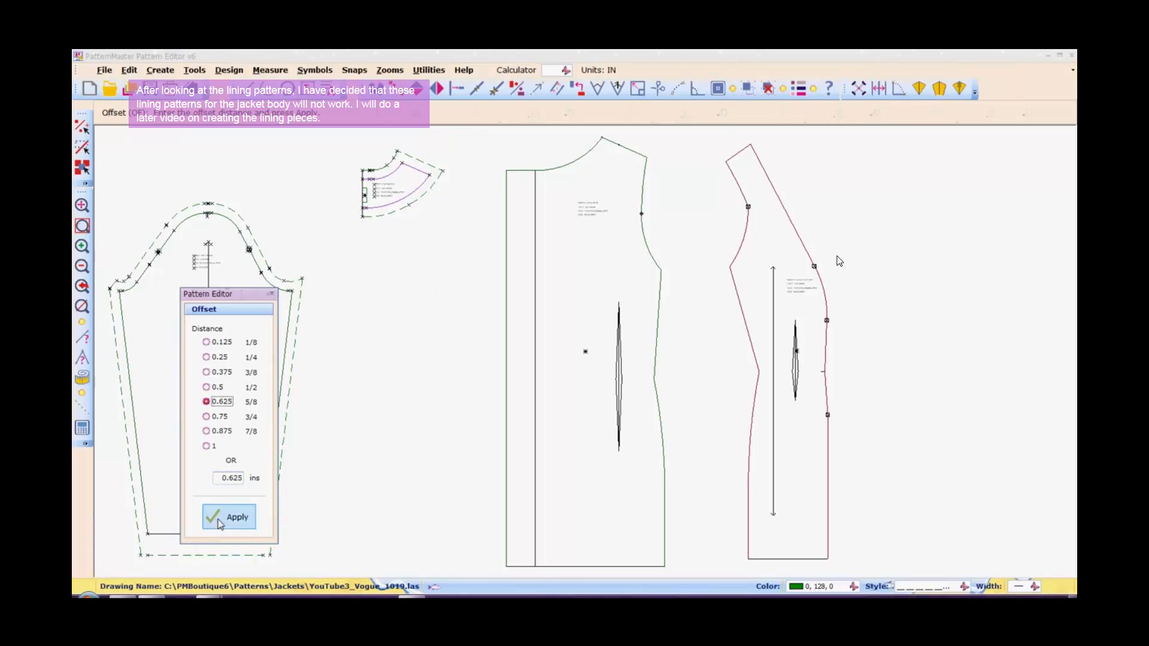
left_click(229, 517)
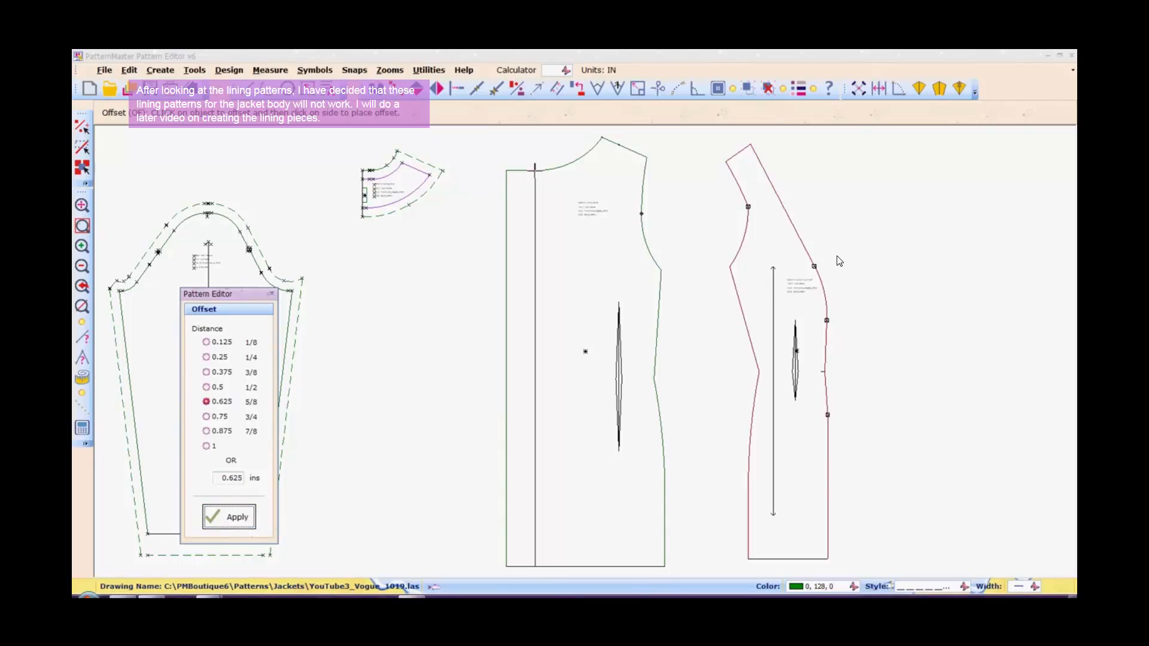
left_click(535, 171)
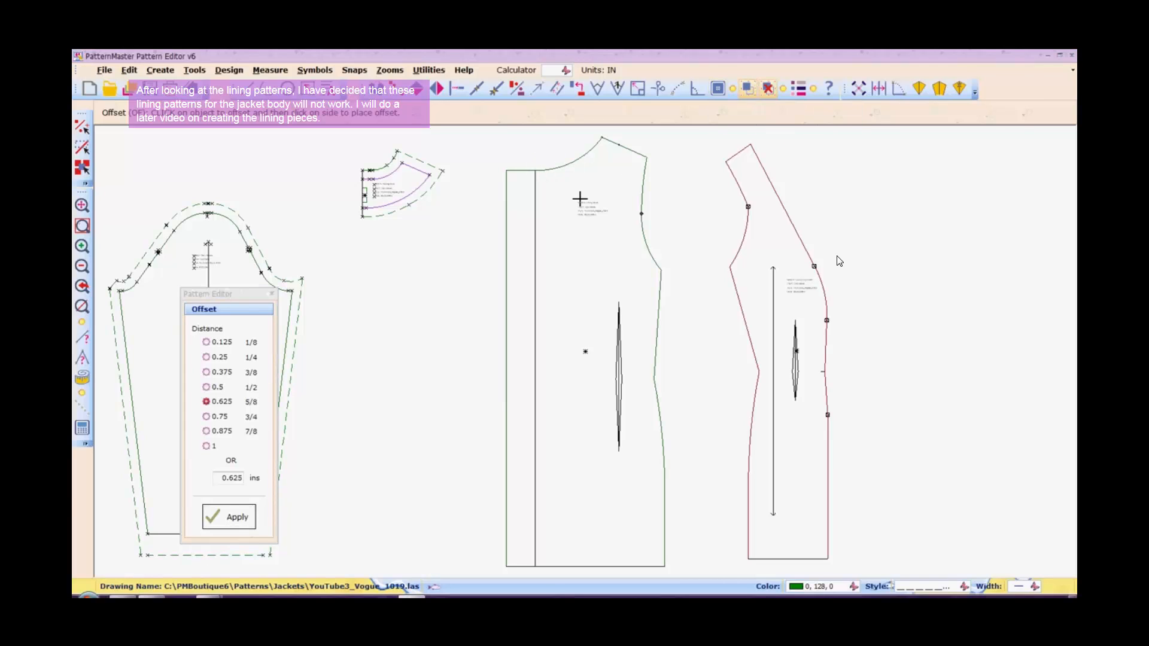
left_click(272, 296)
left_click(272, 295)
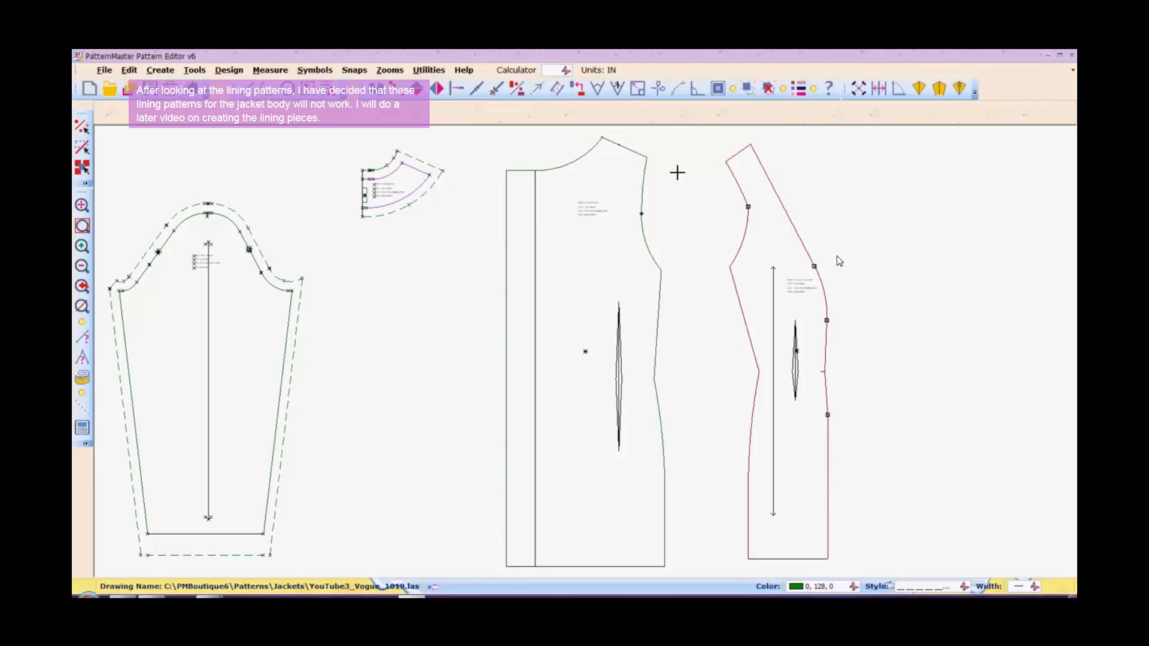
left_click(605, 199)
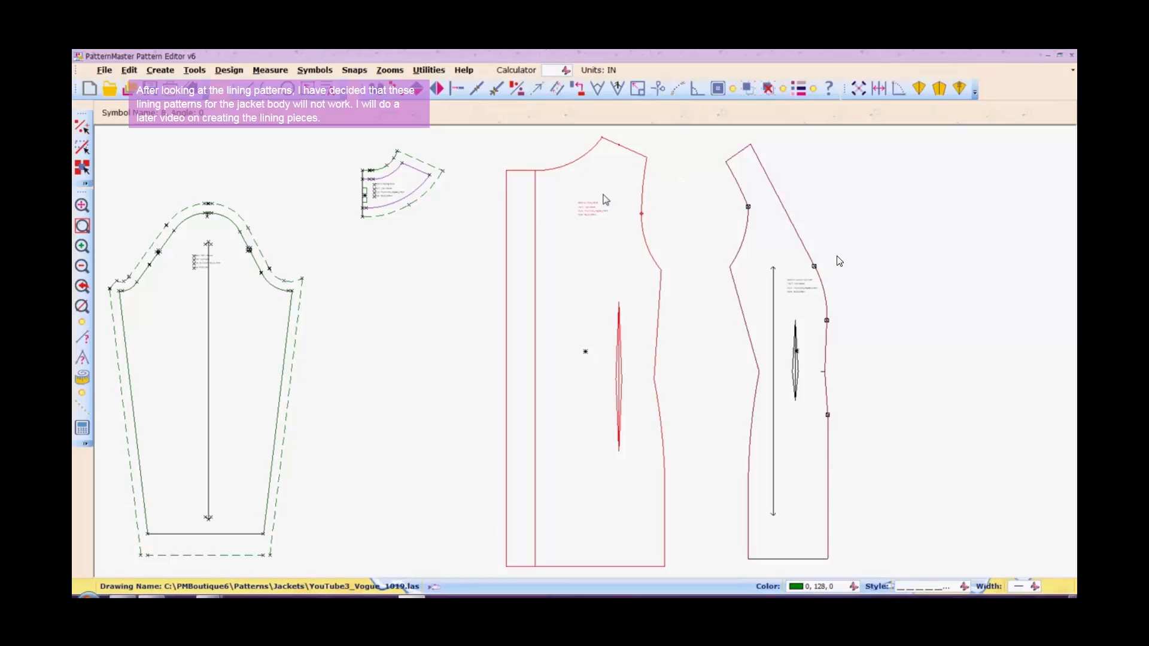
left_click(768, 87)
key("o")
key("f")
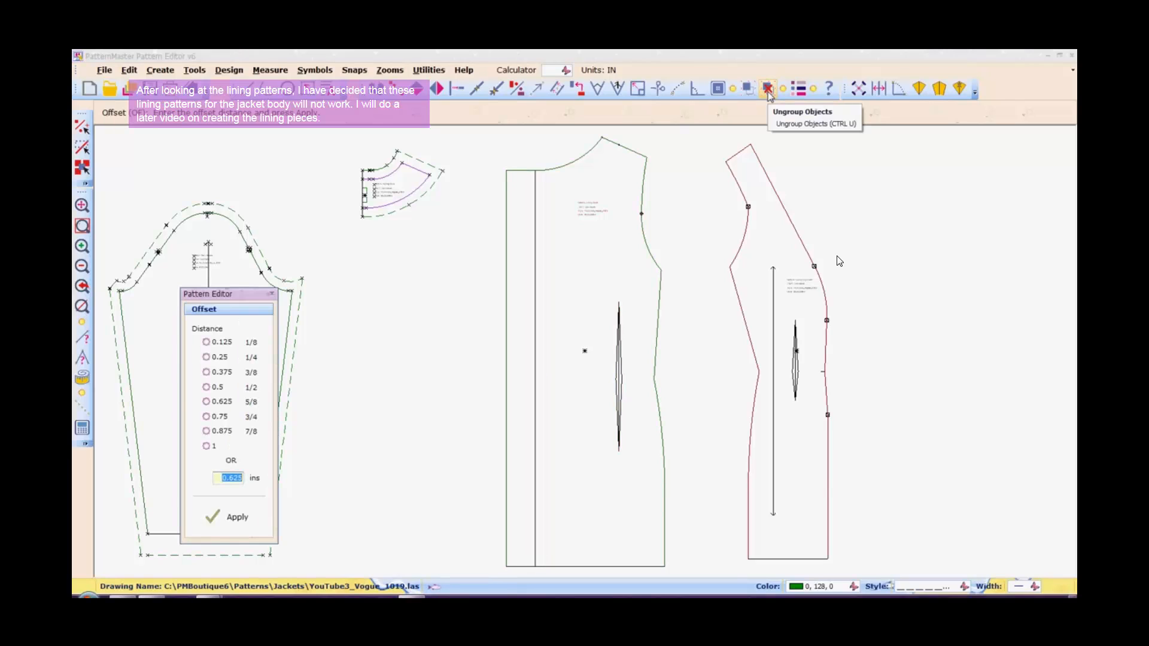
left_click(215, 404)
left_click(233, 518)
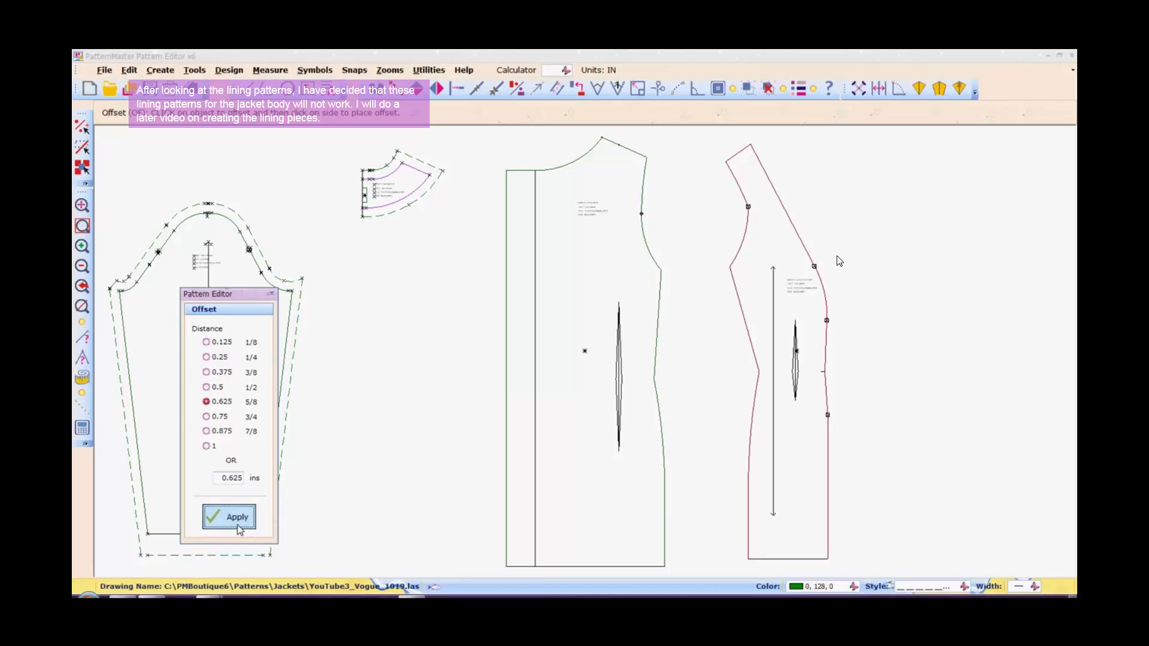
left_click(533, 171)
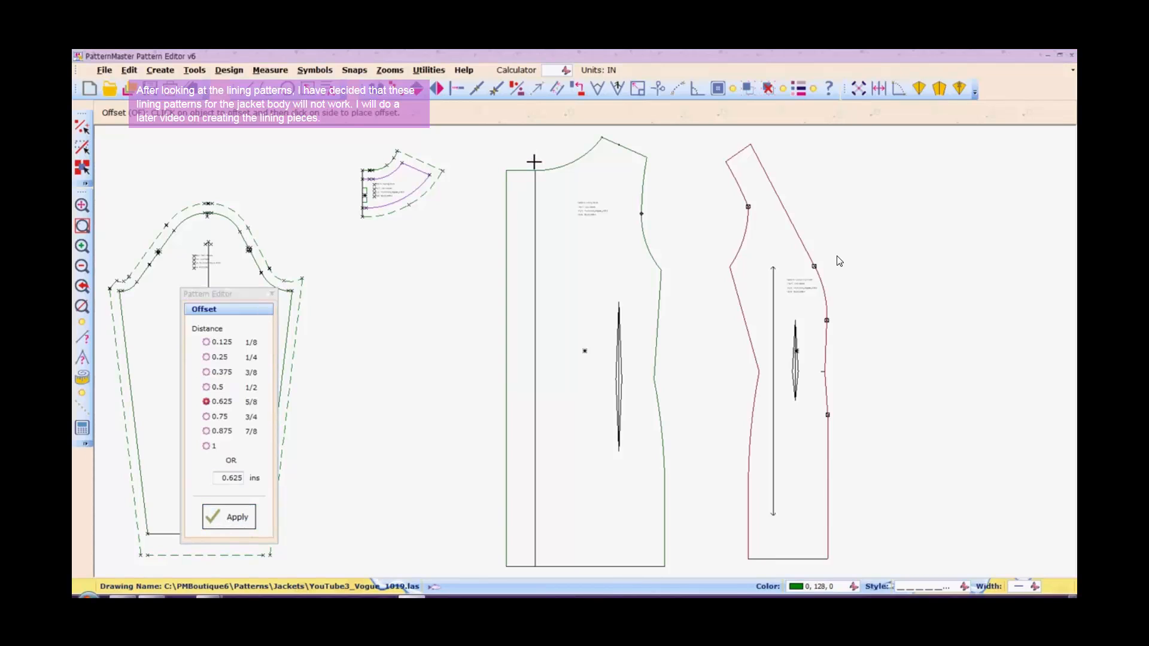
left_click(271, 295)
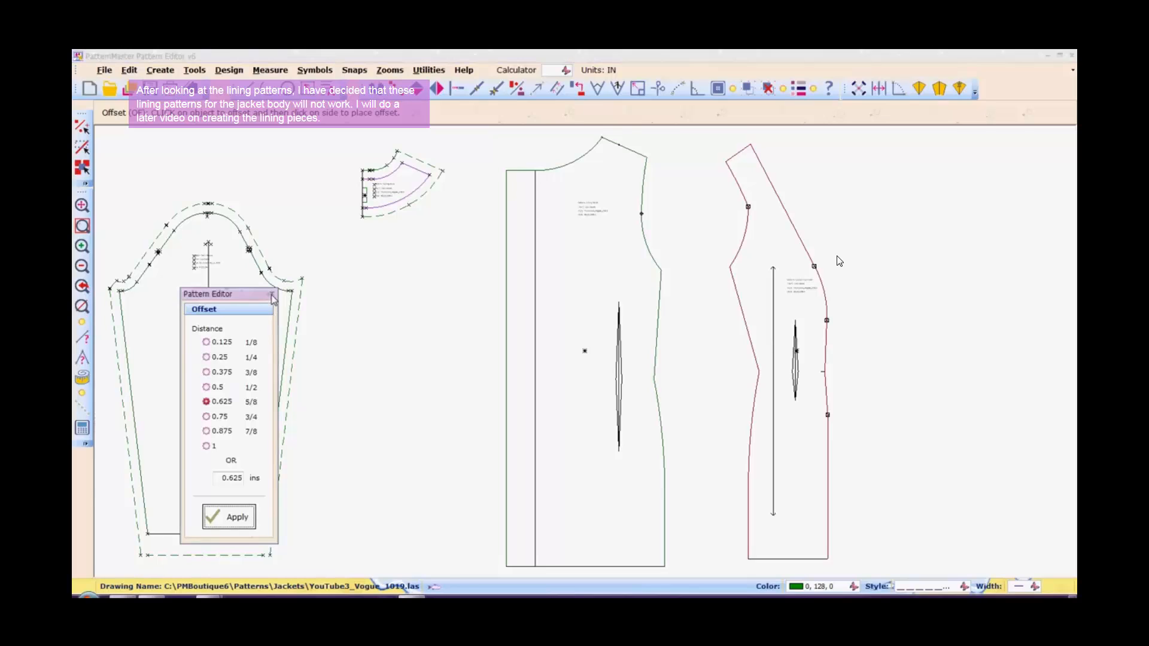
left_click(271, 295)
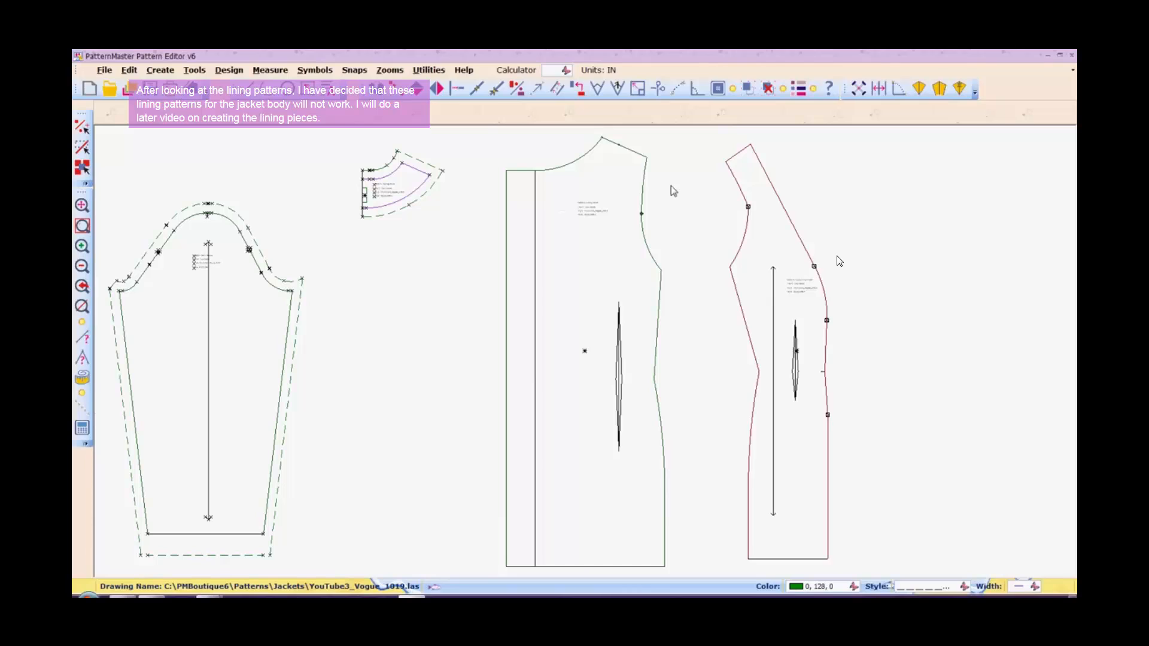
Ungroup the Lining Back and the neighbouring front lining piece into separate objects.
left_click(596, 242)
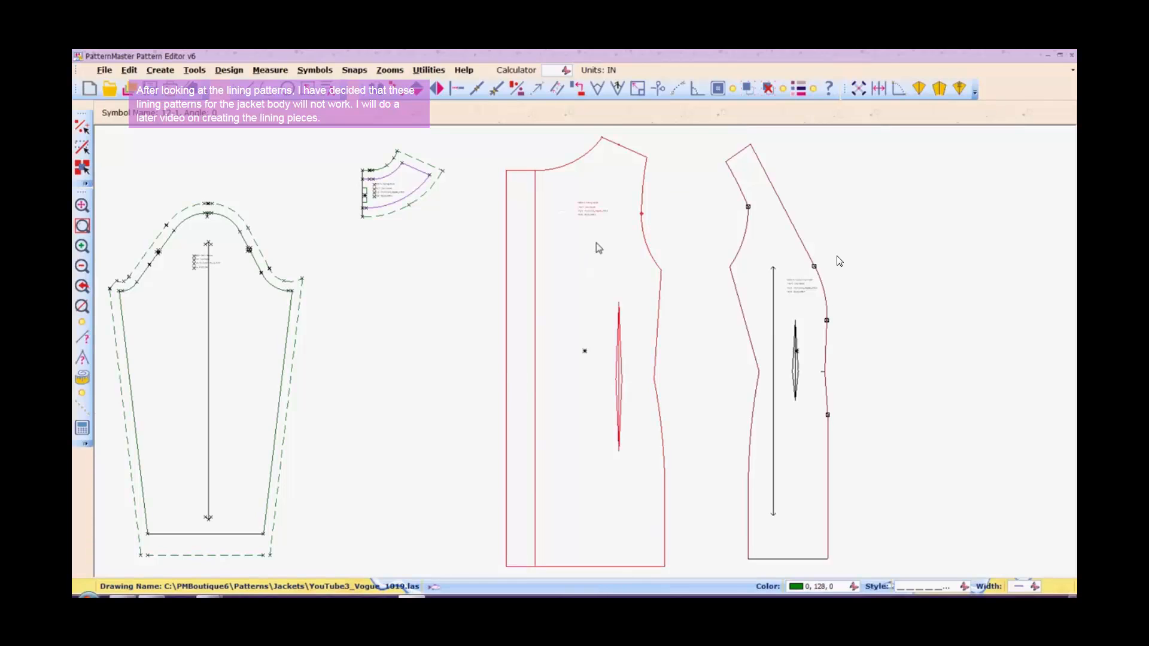
left_click(768, 90)
left_click(767, 218)
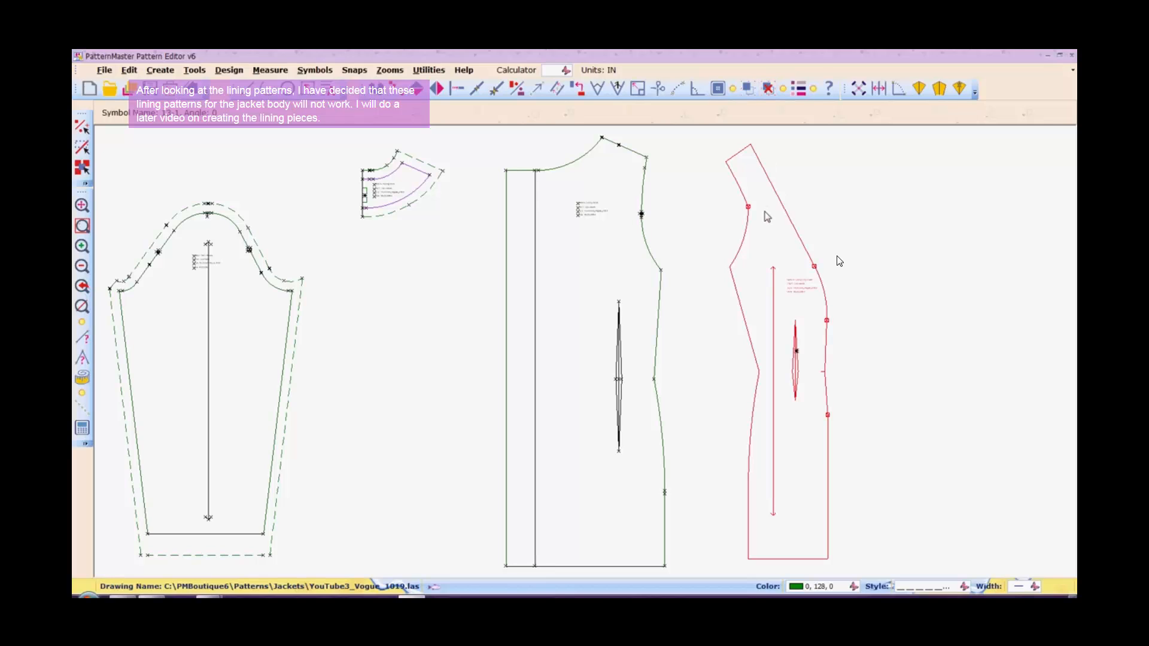
left_click(769, 89)
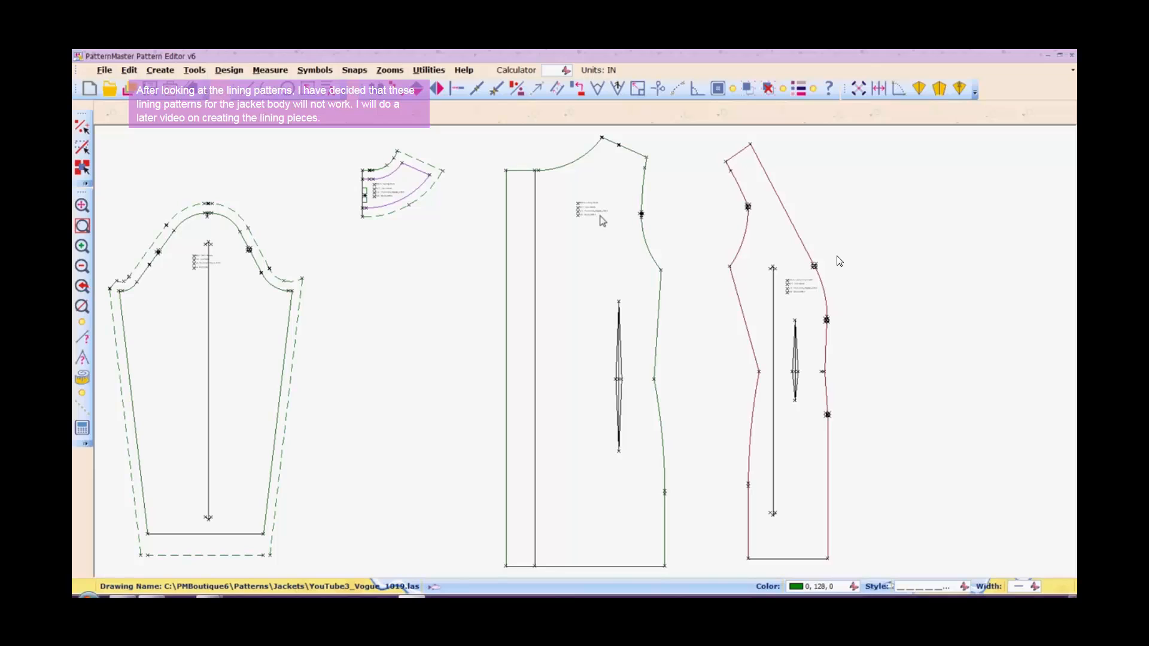
Offset the Lining Back's neckline, shoulder and upper armhole edges outward by 0.625 inches.
key("o")
key("f")
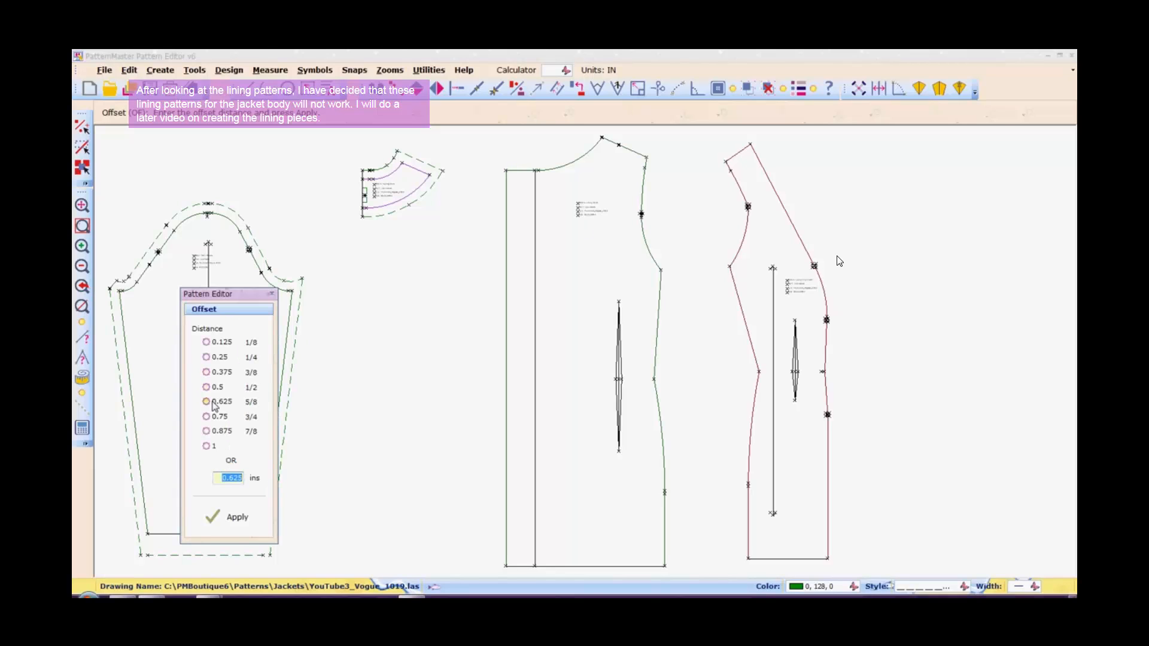
left_click(207, 402)
left_click(243, 520)
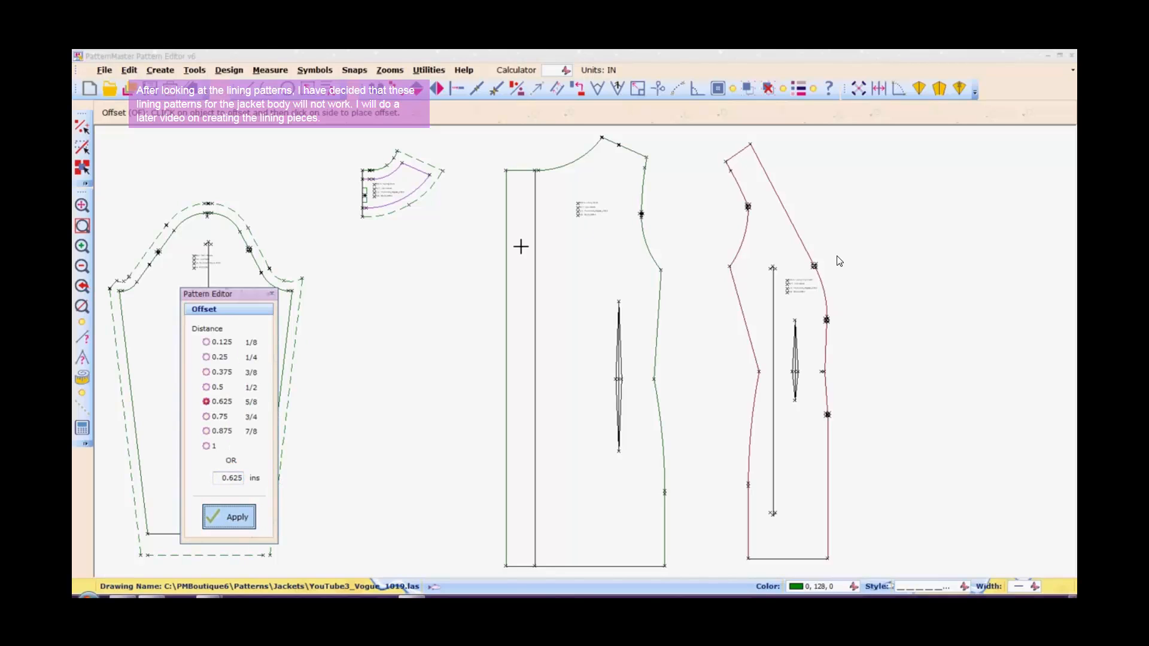
left_click(513, 170)
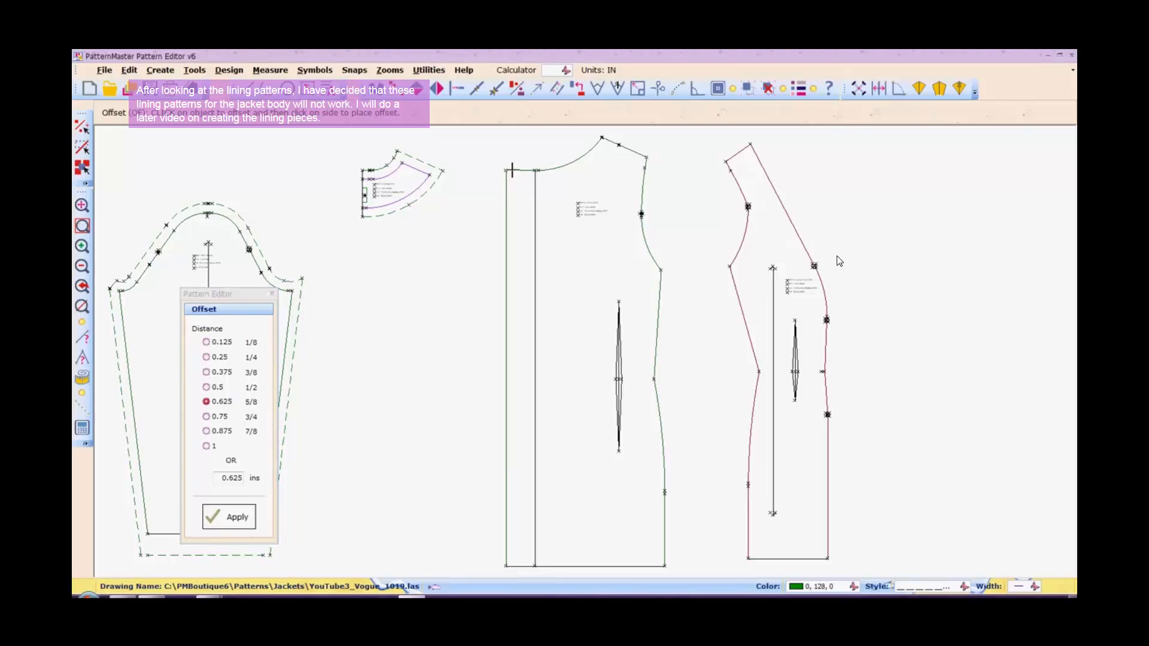
left_click(512, 160)
left_click(554, 167)
left_click(556, 161)
left_click(611, 142)
left_click(618, 134)
left_click(644, 187)
left_click(651, 191)
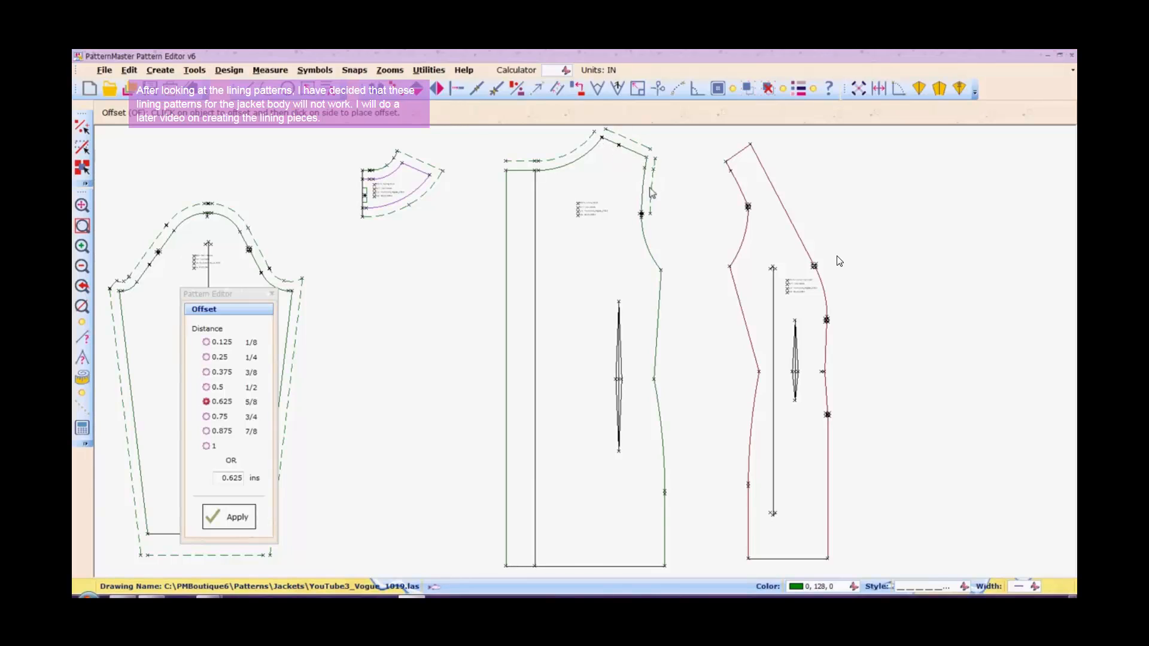
Offset the Lining Back's lower armhole, side seam and hem edges outward by 0.625 inches.
left_click(648, 235)
left_click(650, 242)
left_click(658, 300)
left_click(669, 300)
left_click(664, 463)
left_click(673, 462)
left_click(666, 539)
left_click(675, 539)
left_click(552, 565)
Try a 0.625-inch outward offset of the Lining Back's center back edge and delete that offset line.
left_click(506, 491)
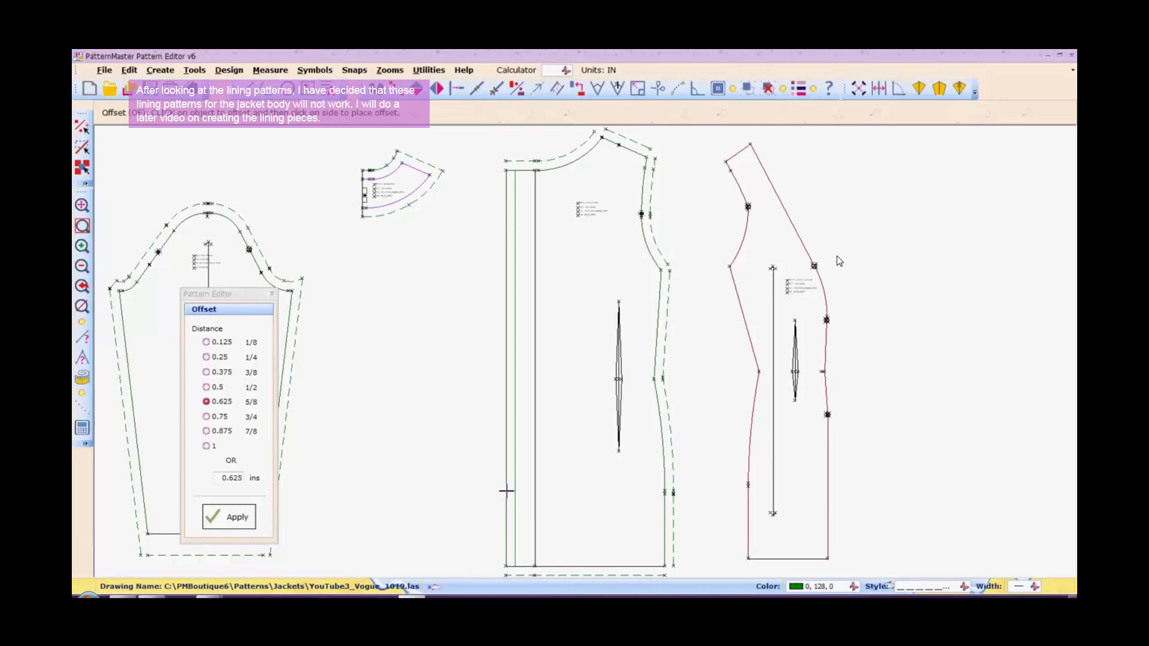
left_click(481, 491)
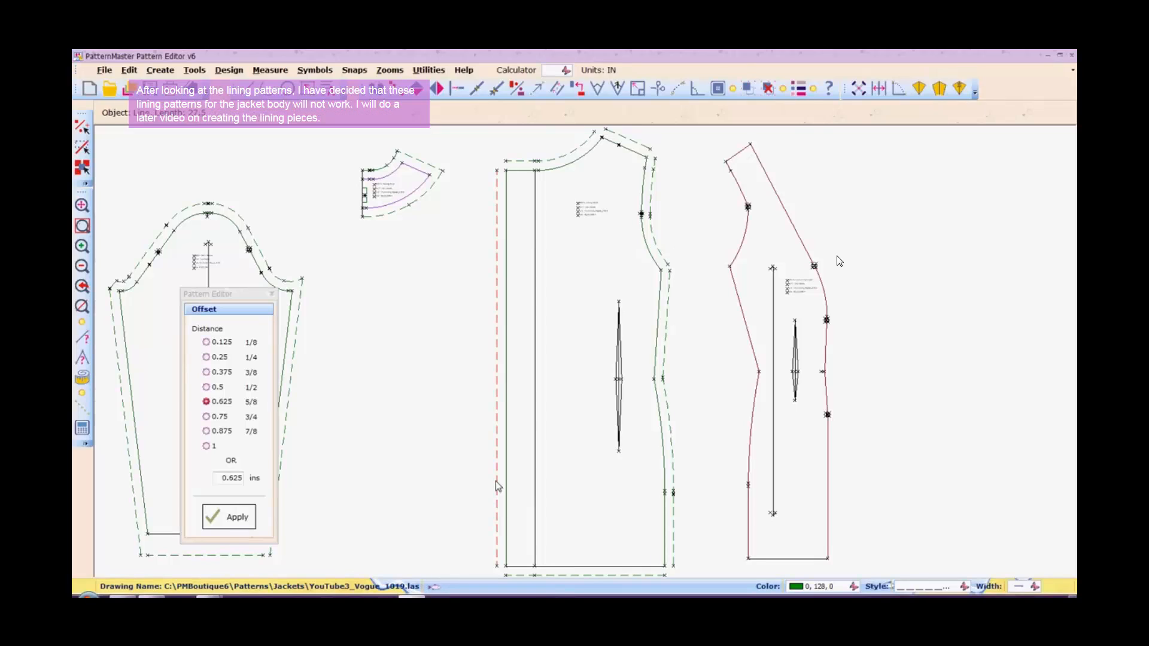
right_click(495, 481)
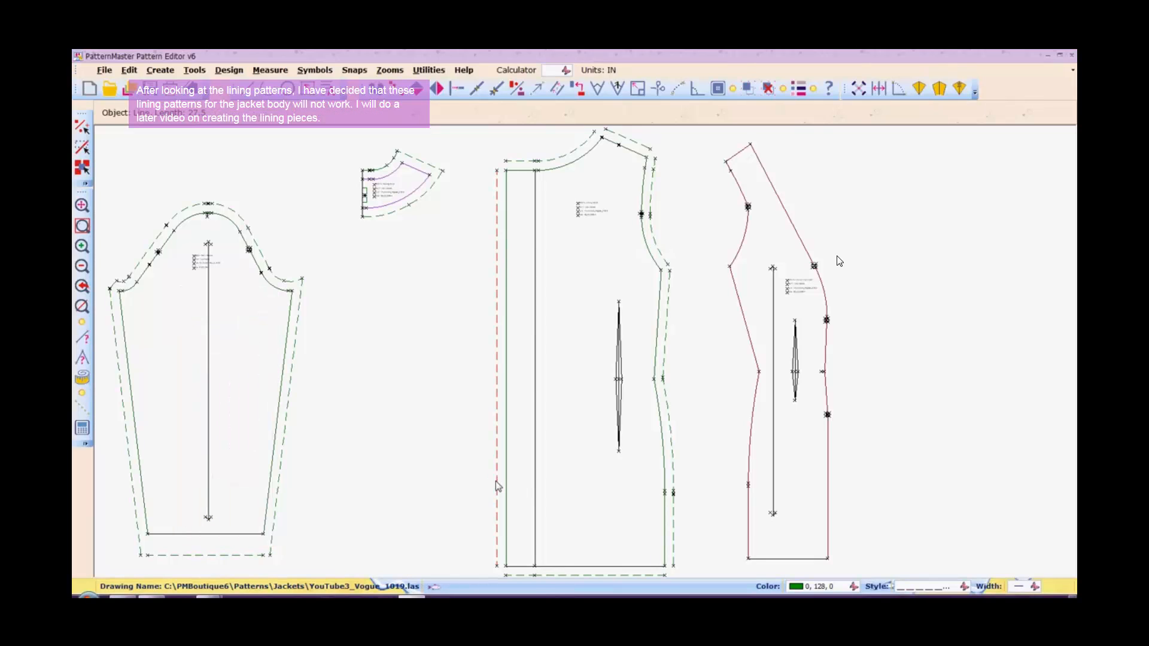
left_click(496, 482)
Extend the Lining Back's center back edge with Intersect to the neckline and hem seam allowance lines.
key("i")
key("n")
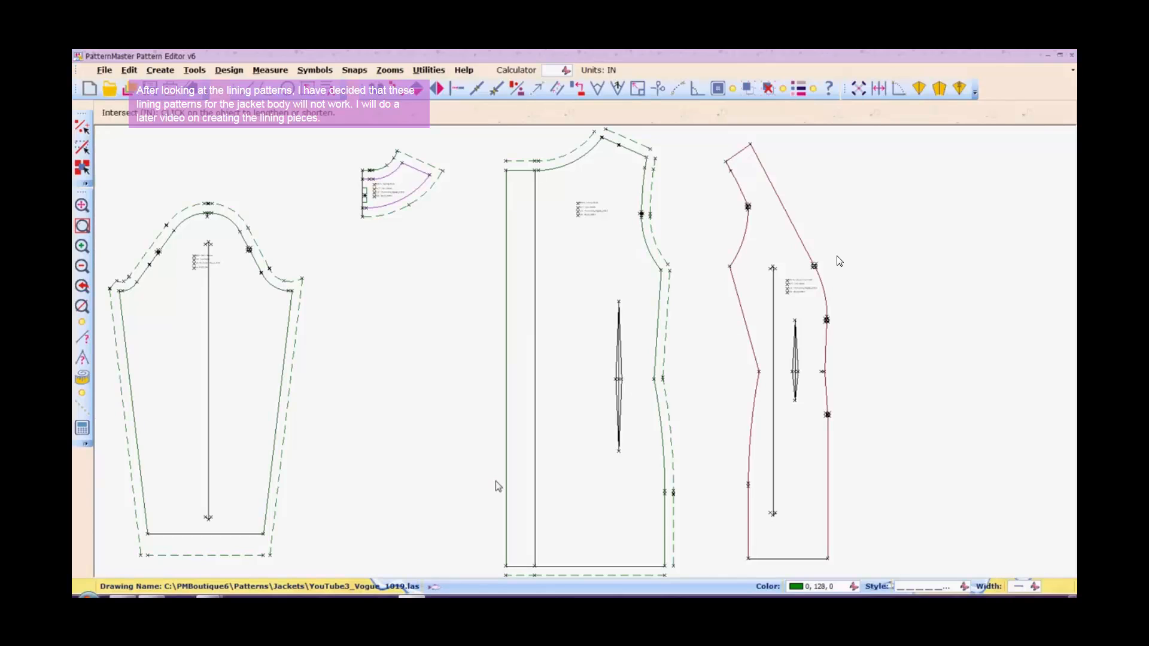
left_click(505, 191)
left_click(514, 160)
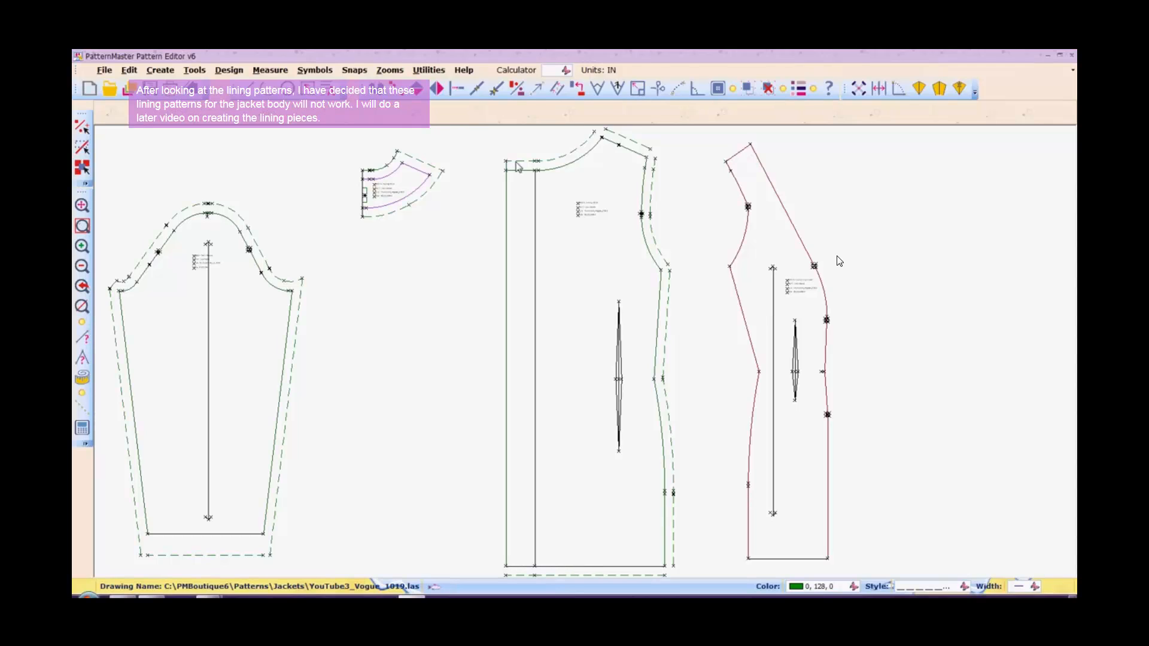
key("i")
key("n")
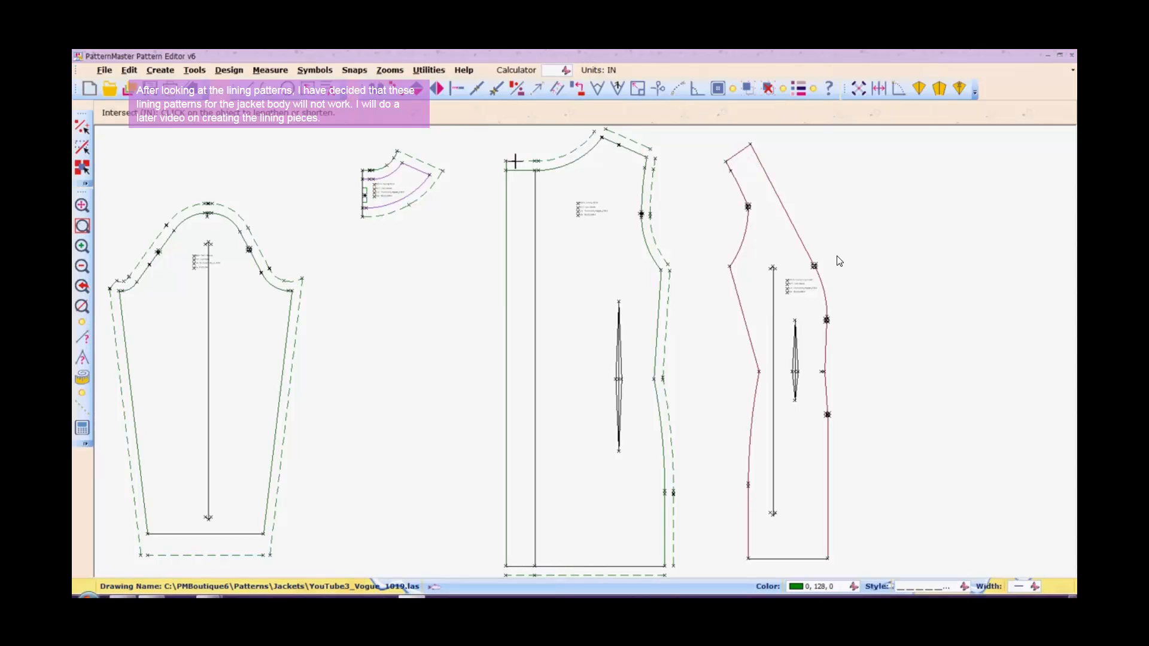
left_click(506, 545)
left_click(514, 575)
Join the Lining Back's hem and side seam allowance lines at their lower corner with Intersect.
key("i")
key("n")
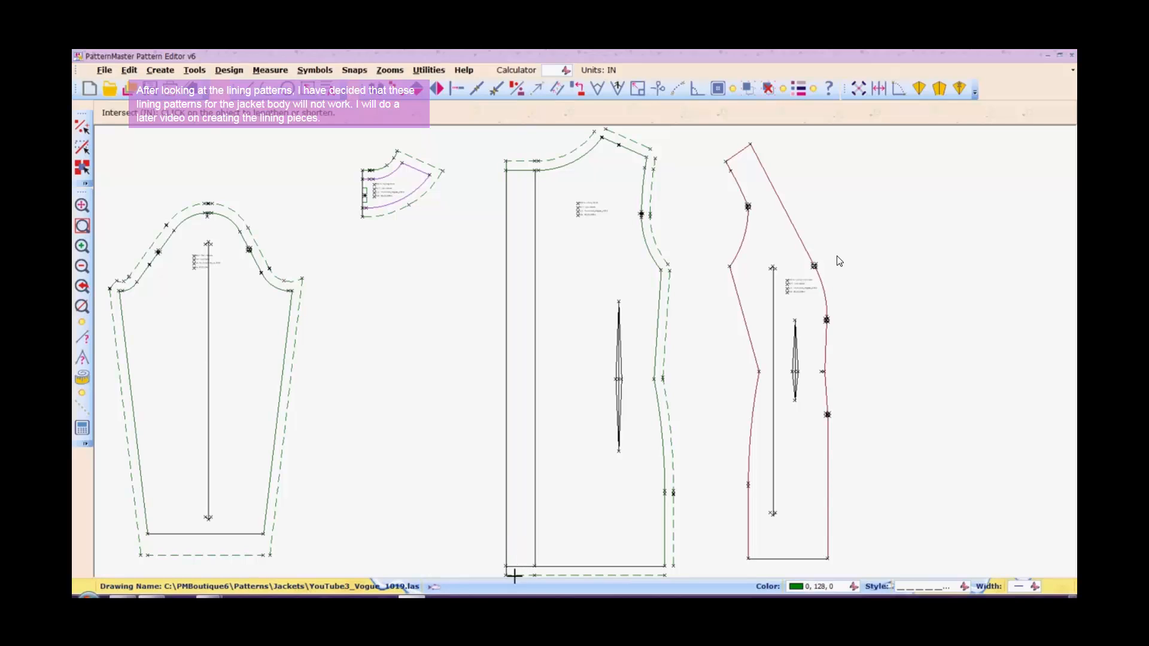
left_click(650, 576)
left_click(673, 558)
left_click(663, 575)
right_click(663, 576)
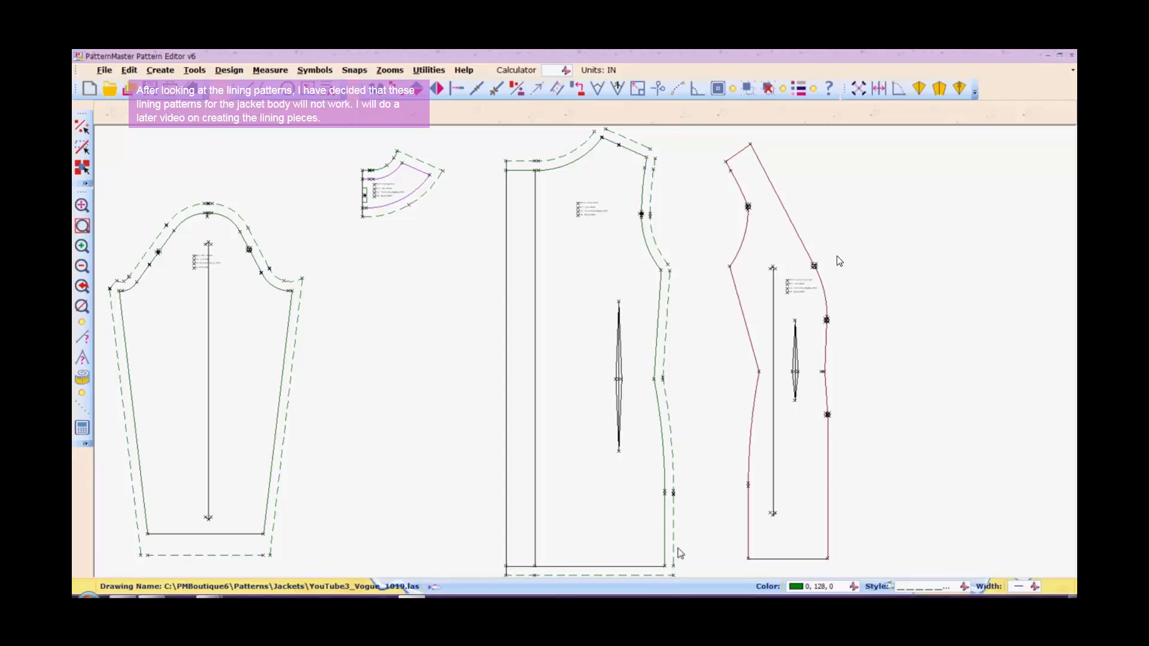
right_click(677, 548)
left_click(673, 554)
right_click(694, 503)
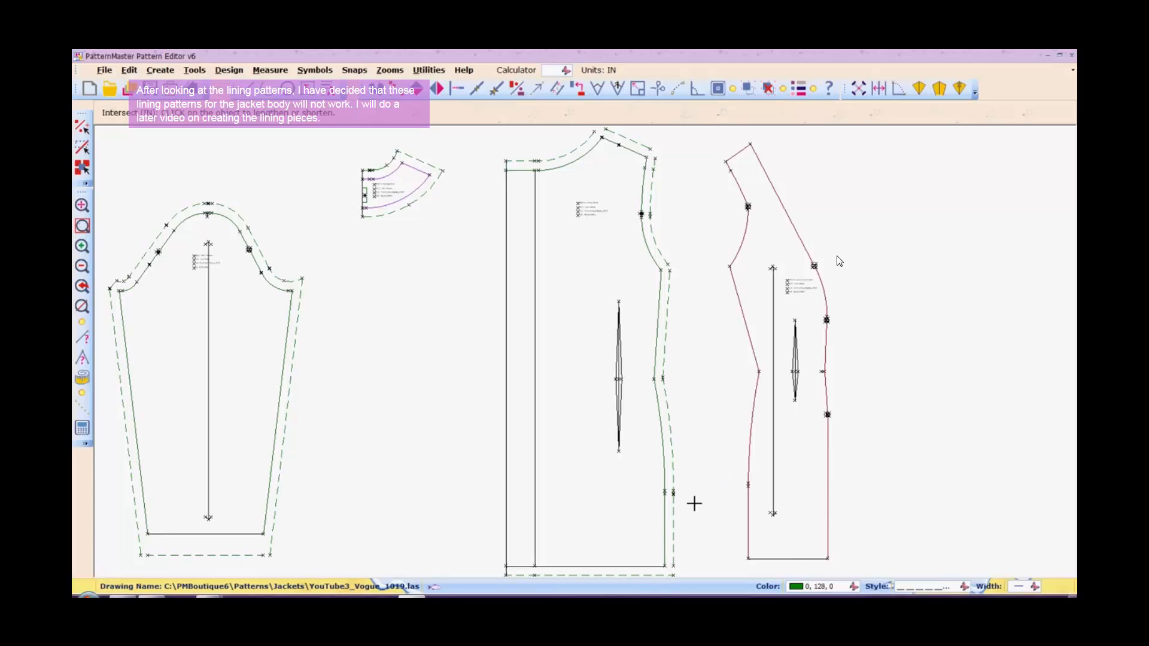
left_click(673, 557)
left_click(663, 576)
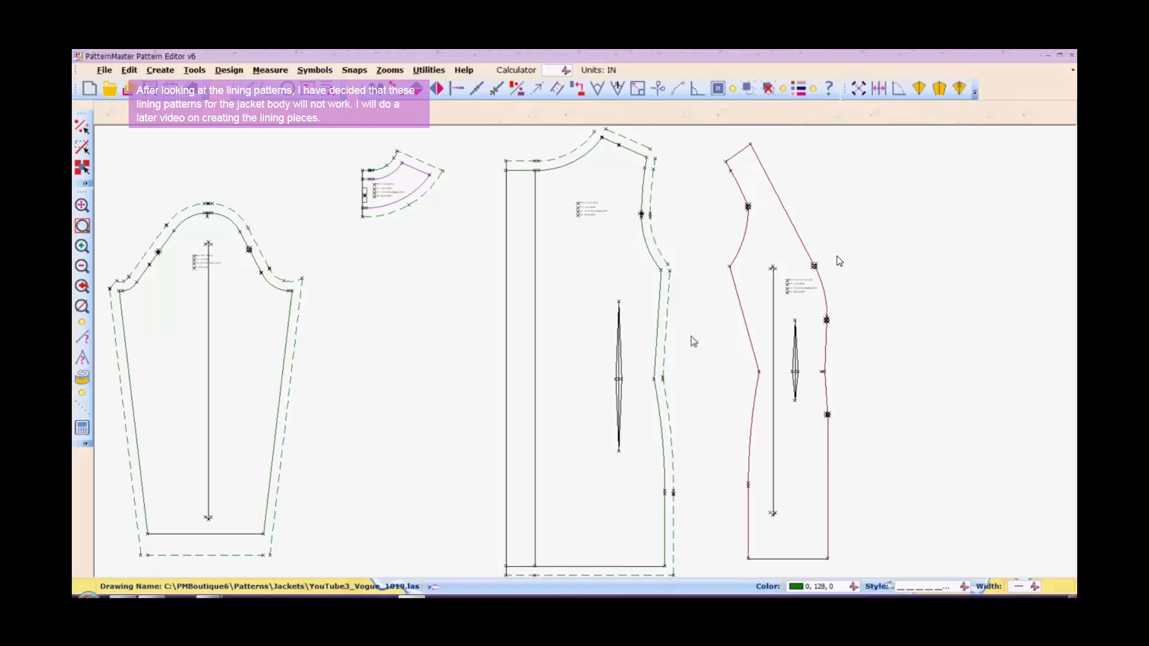
Join the Lining Back's armhole and side seam allowance lines at the underarm corner with Intersect.
right_click(669, 282)
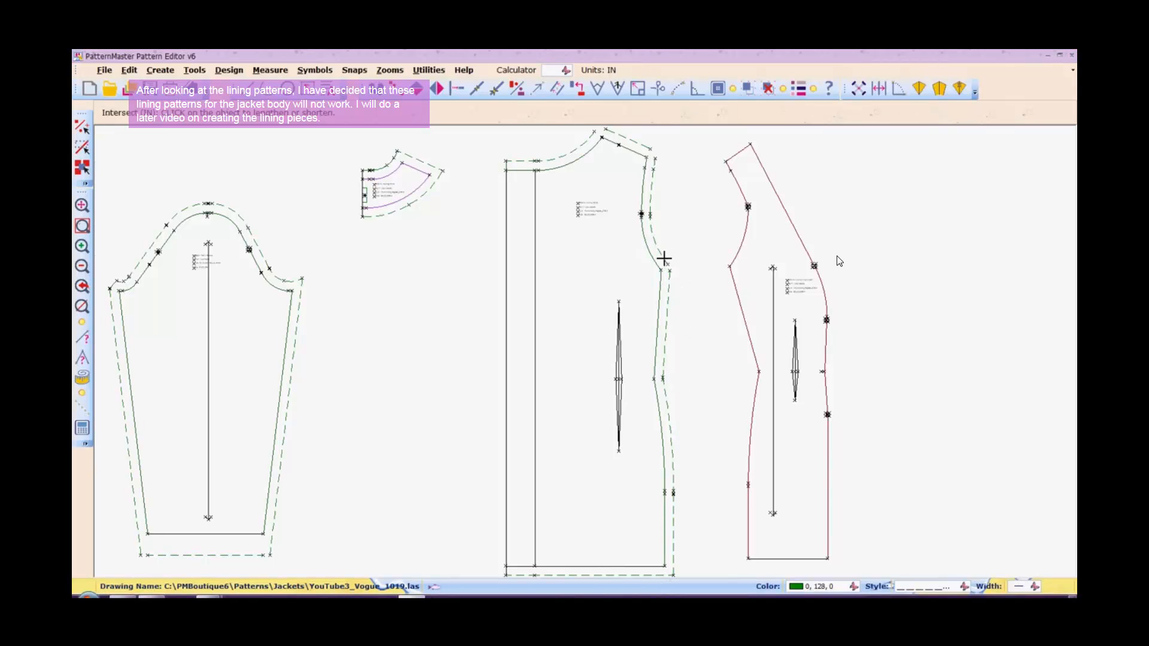
left_click(664, 258)
left_click(664, 259)
right_click(720, 277)
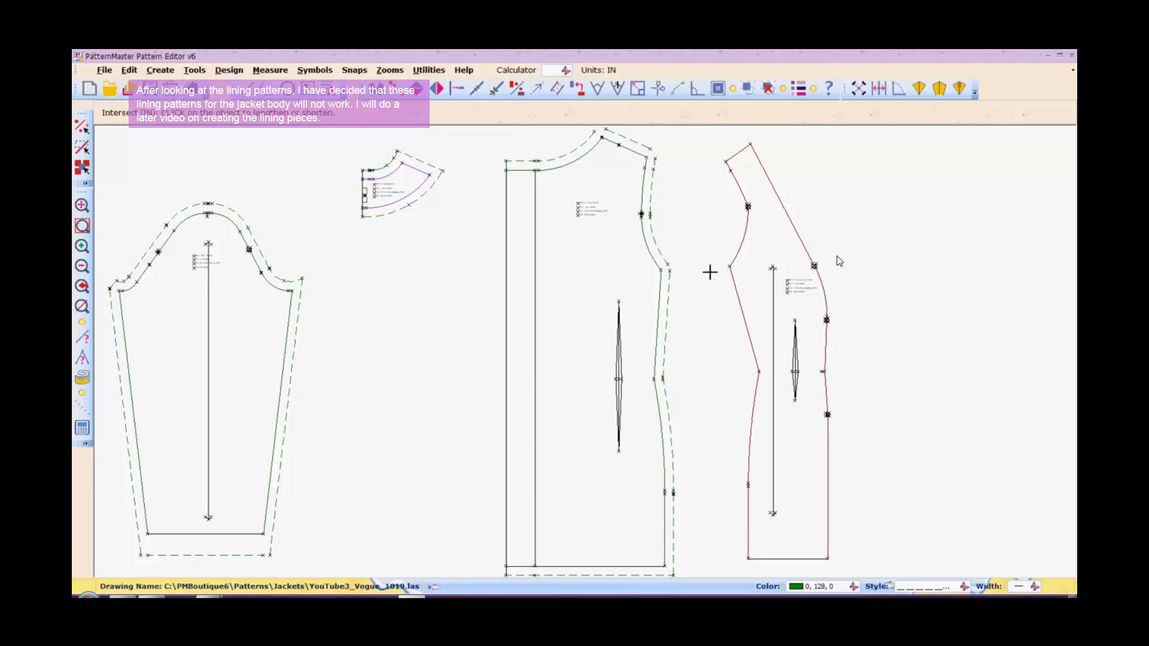
left_click(663, 258)
left_click(668, 276)
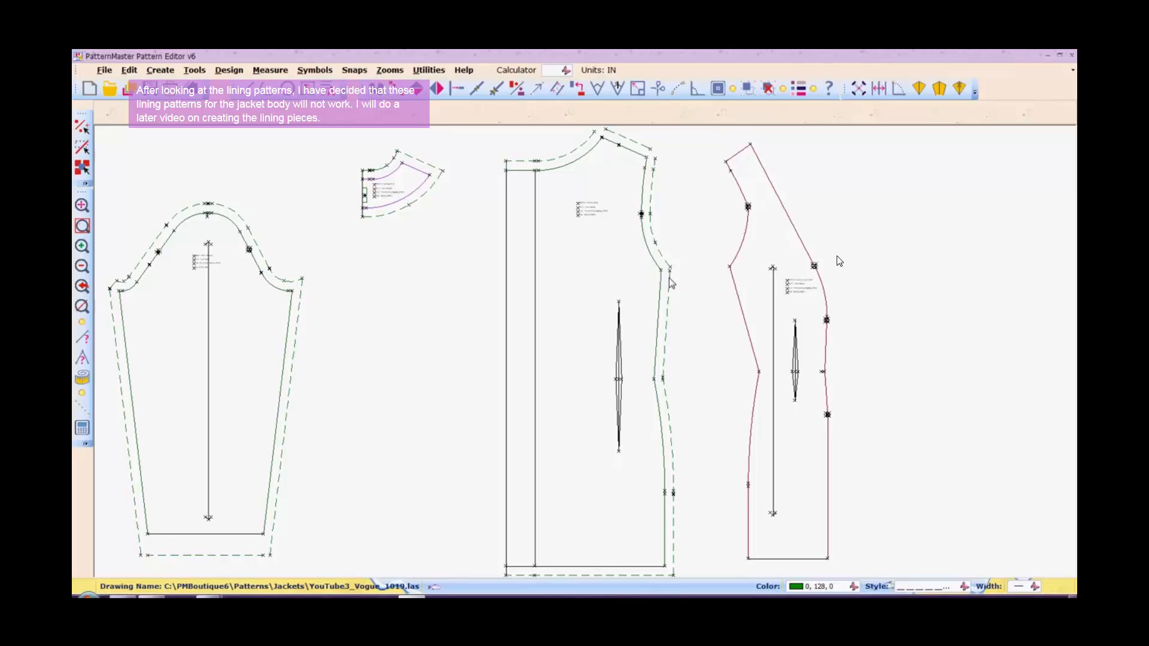
right_click(686, 248)
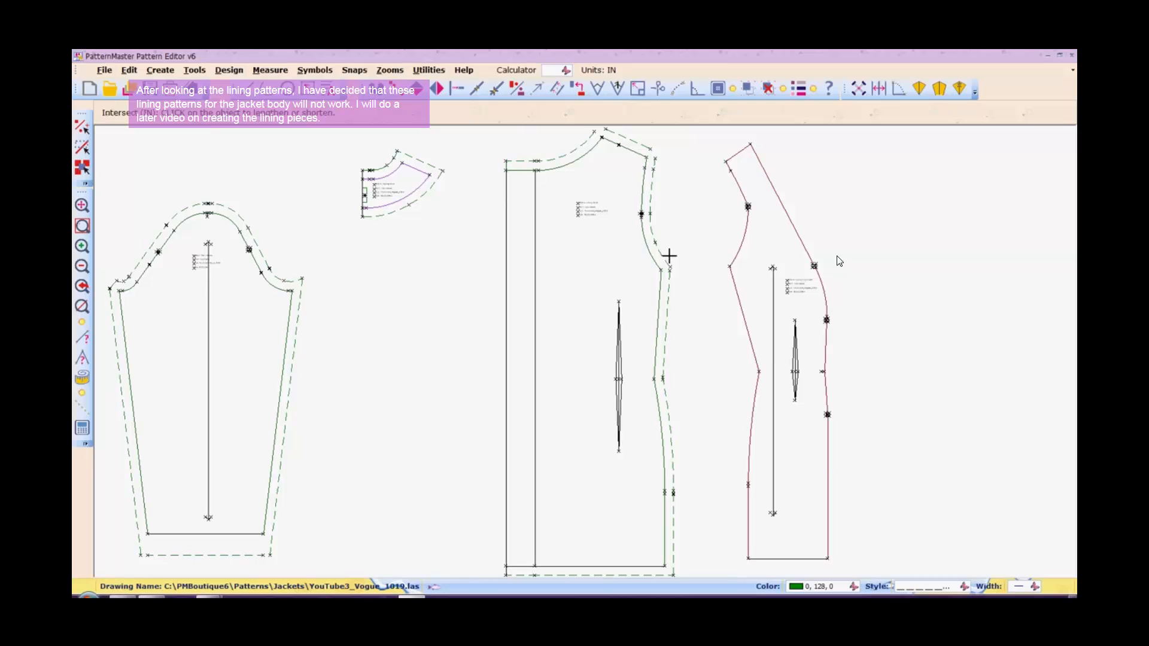
left_click(661, 256)
left_click(670, 278)
left_click(669, 283)
left_click(665, 261)
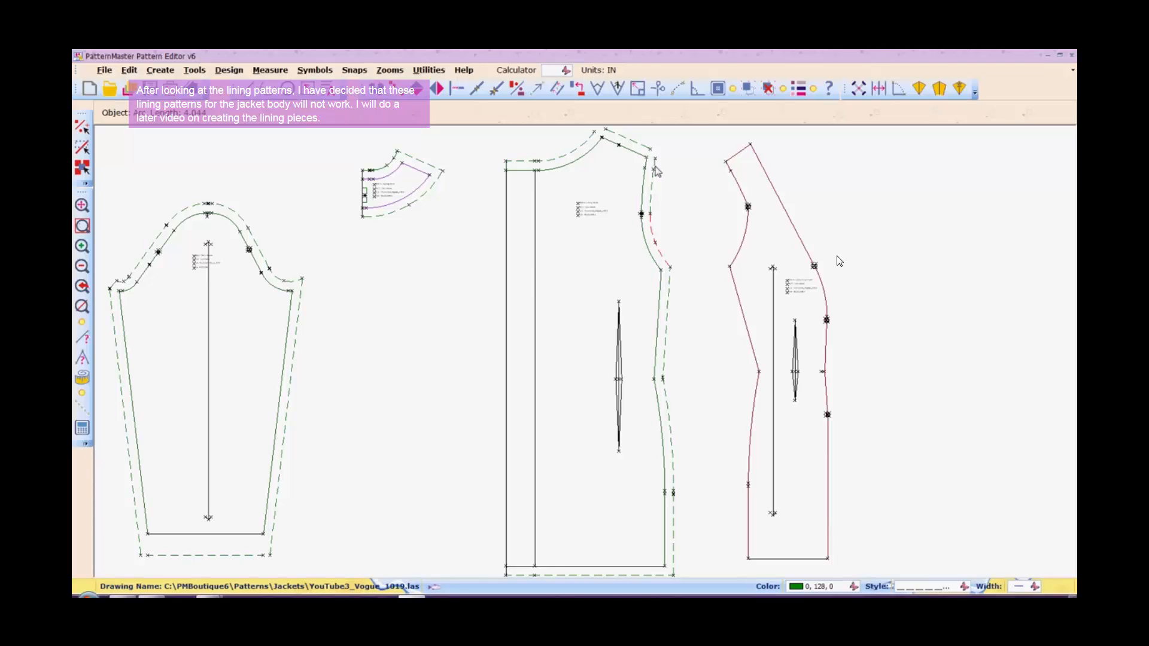
Join the Lining Back's upper armhole and shoulder seam allowance lines at the shoulder tip with Intersect.
right_click(656, 166)
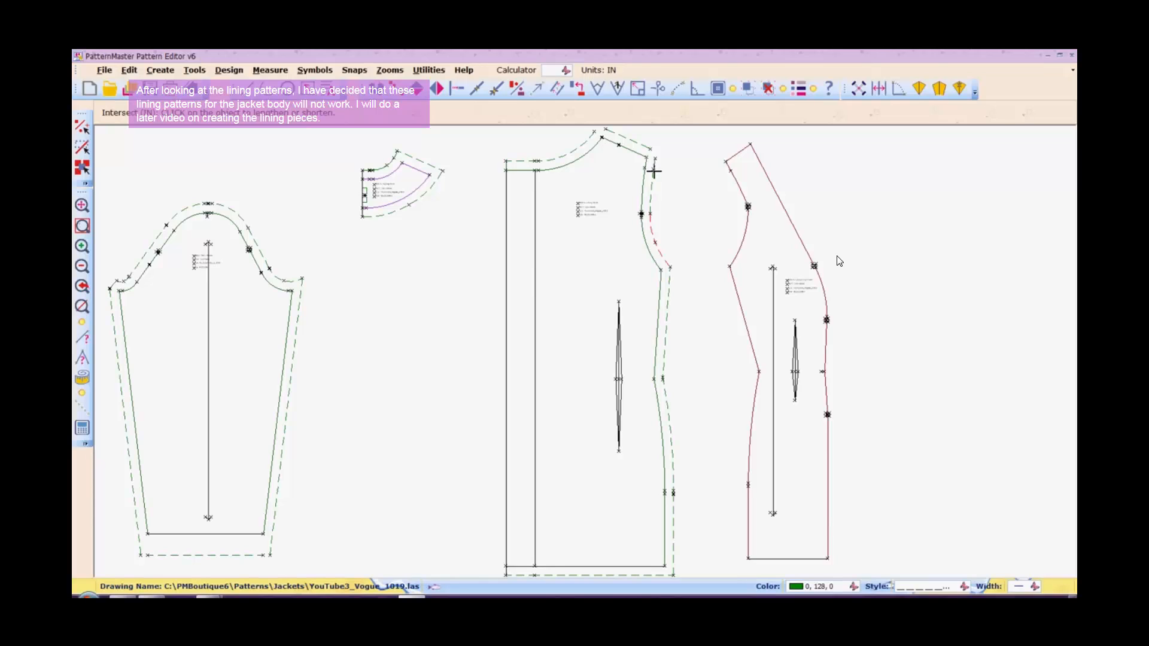
left_click(654, 172)
left_click(644, 145)
left_click(642, 143)
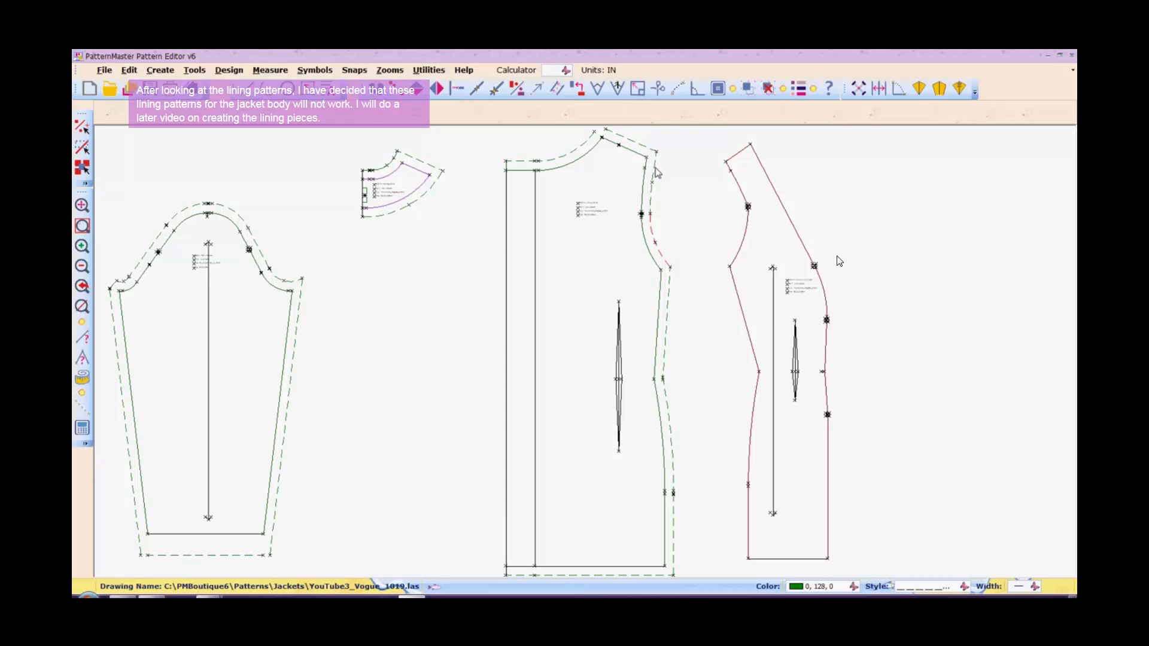
left_click(653, 167)
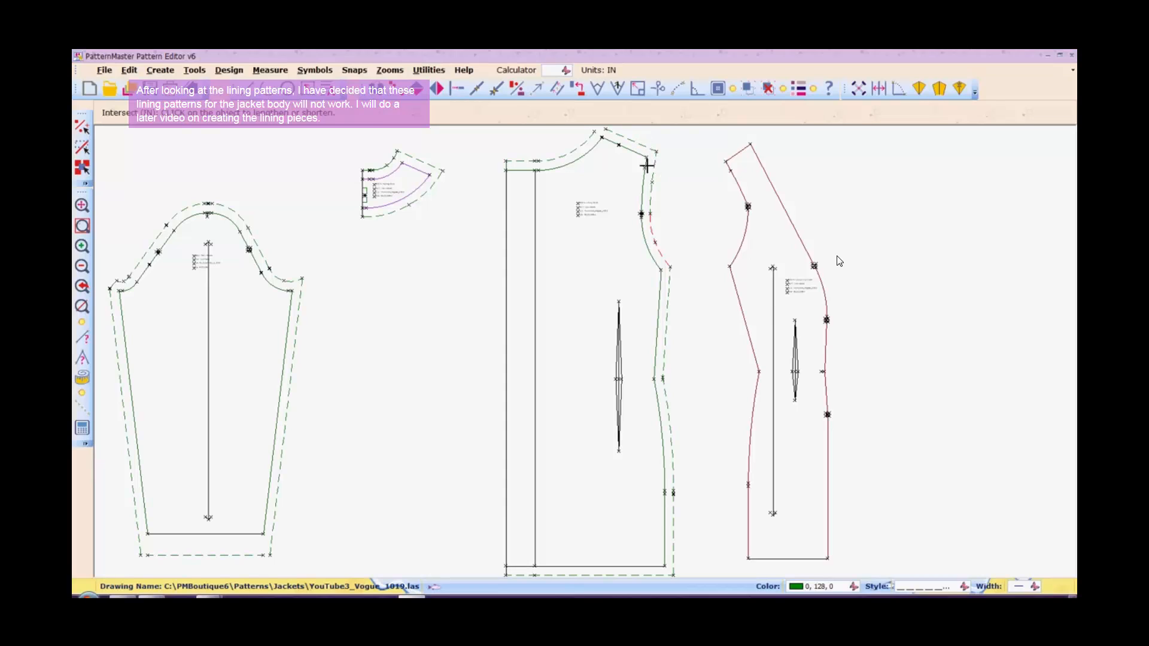
Join the Lining Back's shoulder and neckline seam allowance lines at the neck point with Intersect.
left_click(608, 131)
left_click(593, 133)
right_click(593, 135)
left_click(590, 138)
left_click(620, 137)
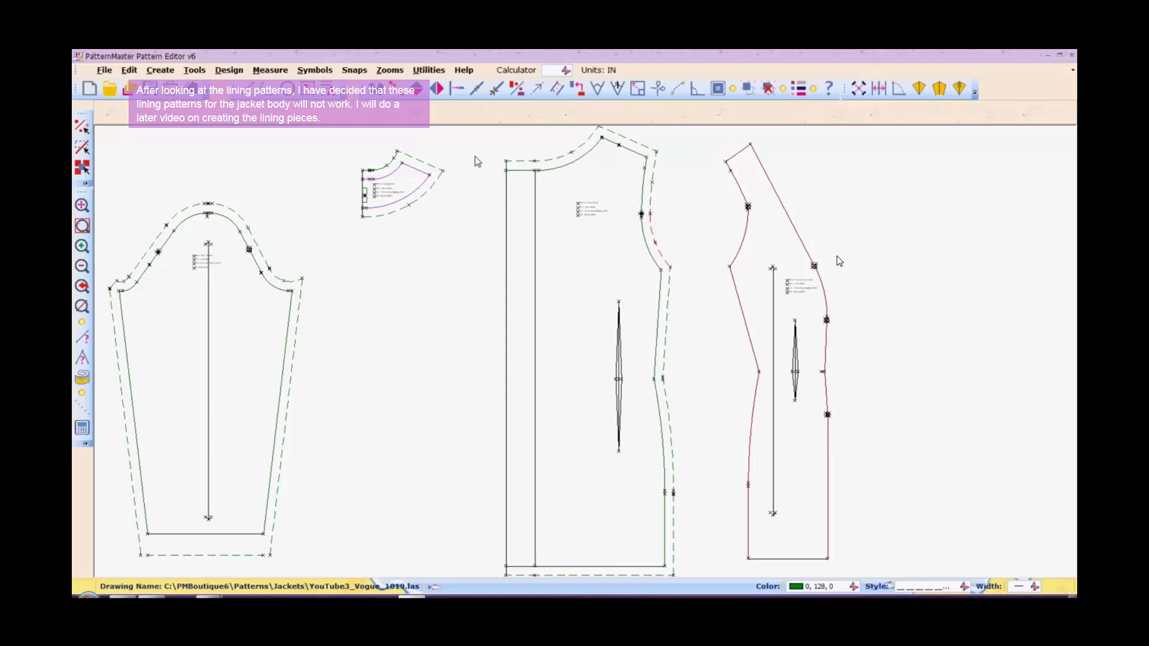
Group the Lining Back piece together with its seam allowance lines.
scroll(485, 139, "down", 1)
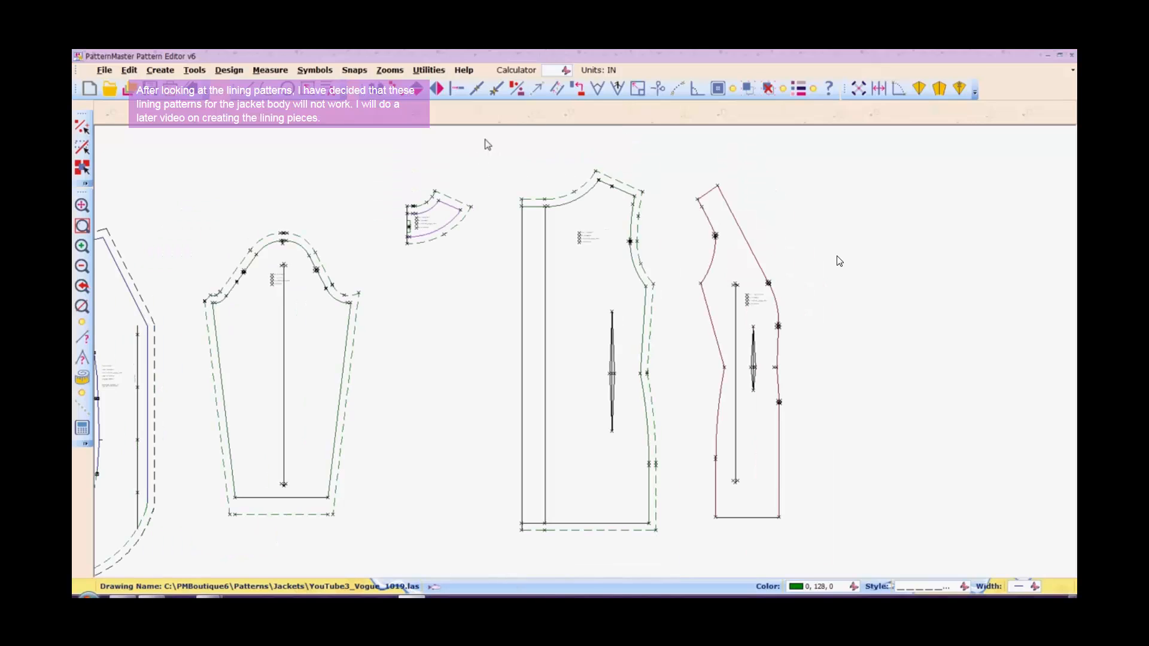
left_click_drag(493, 146, 682, 555)
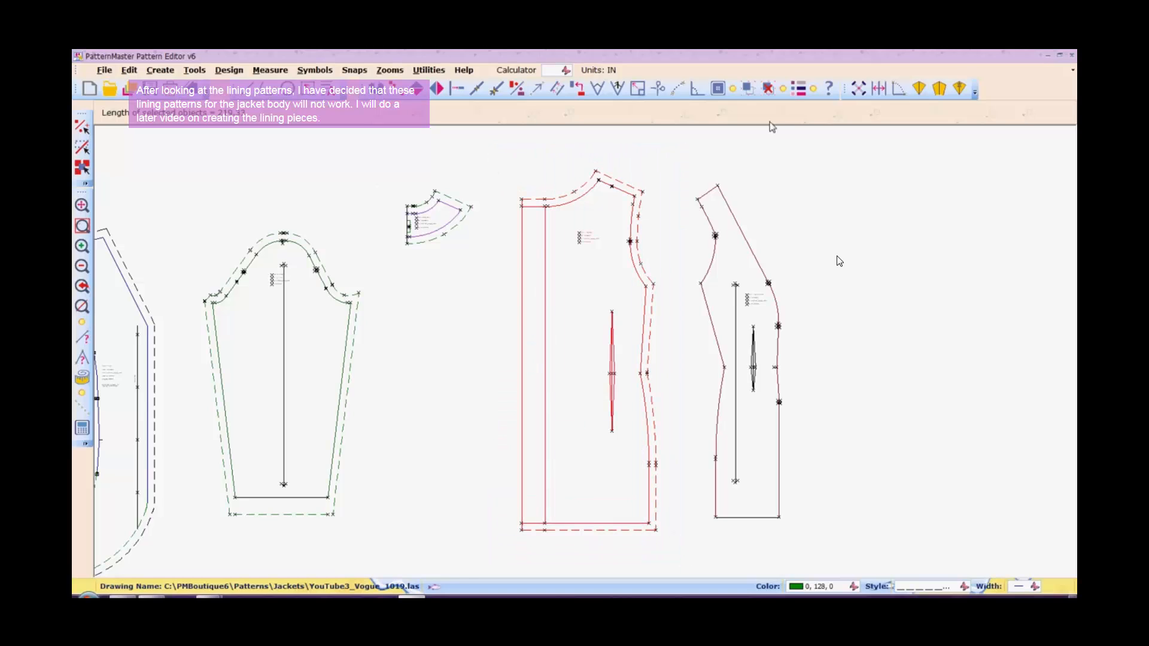
left_click(754, 88)
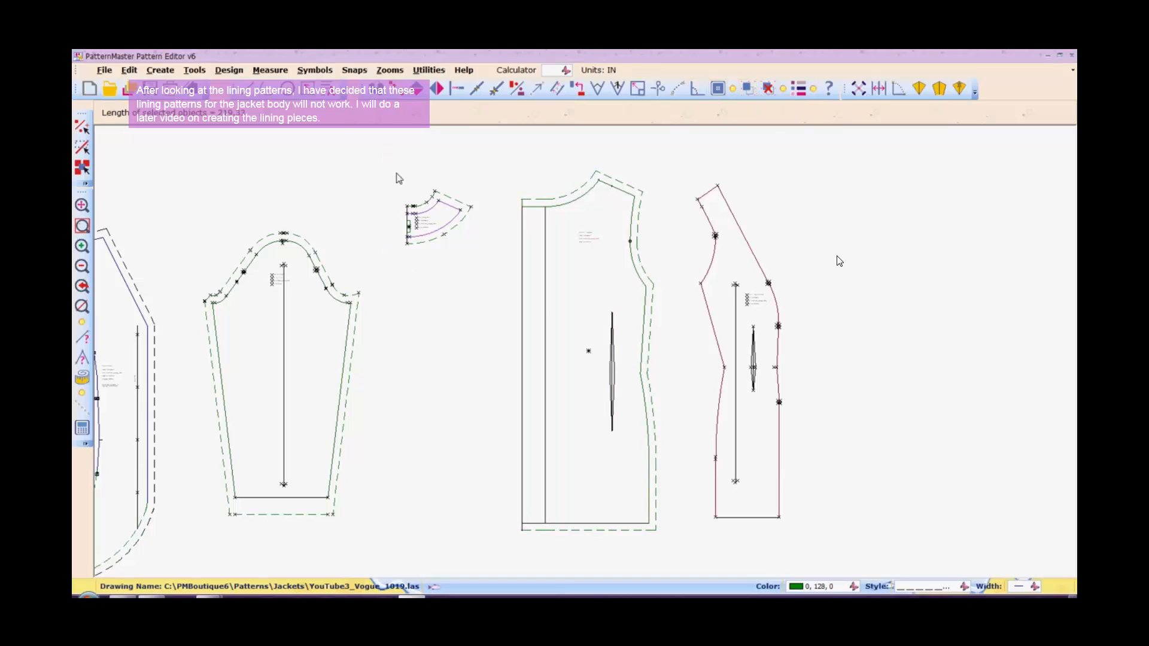
Group the small curved neck facing and the sleeve piece, each together with its own seam allowance lines.
left_click_drag(396, 173, 504, 278)
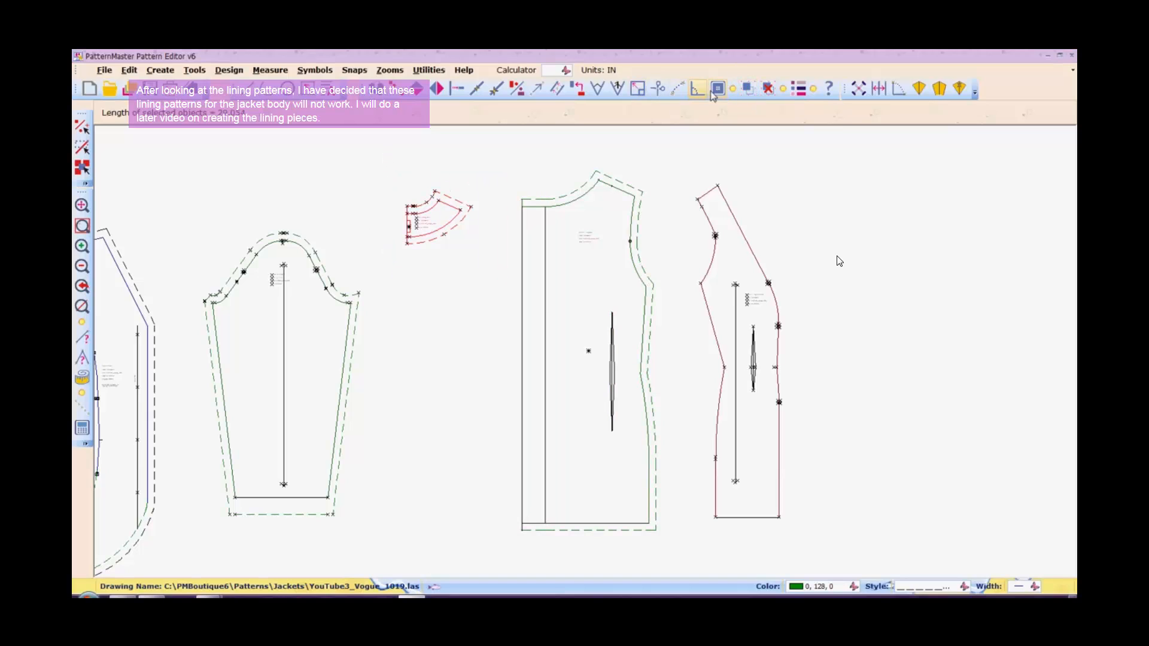
left_click(750, 89)
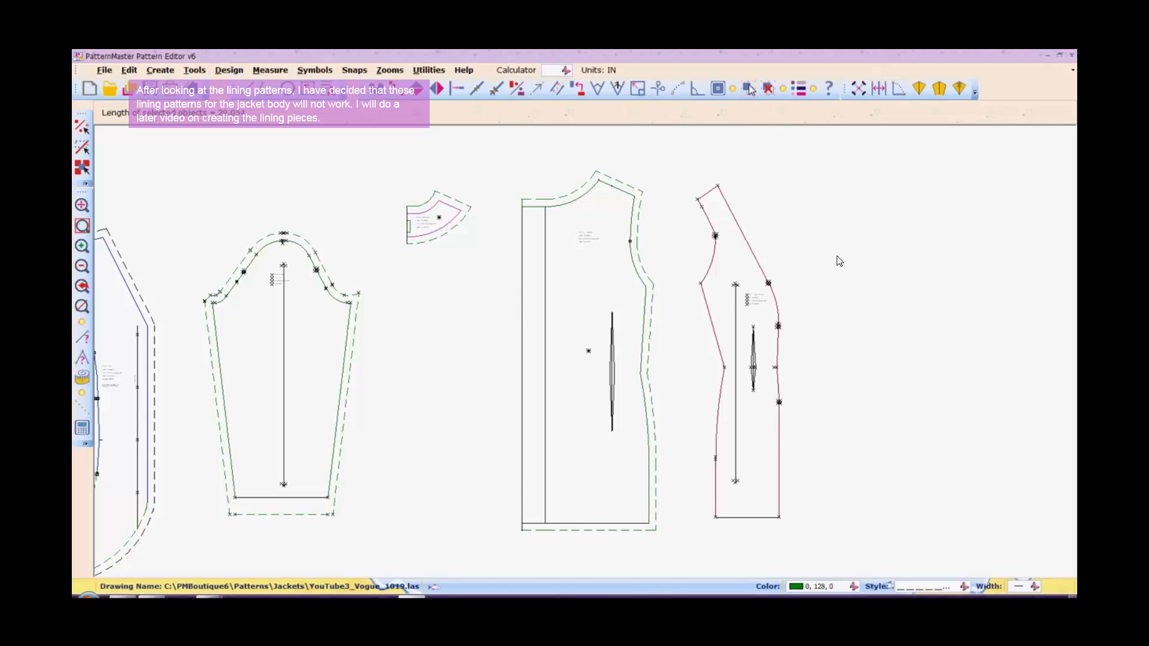
left_click_drag(182, 236, 366, 510)
left_click_drag(178, 206, 344, 525)
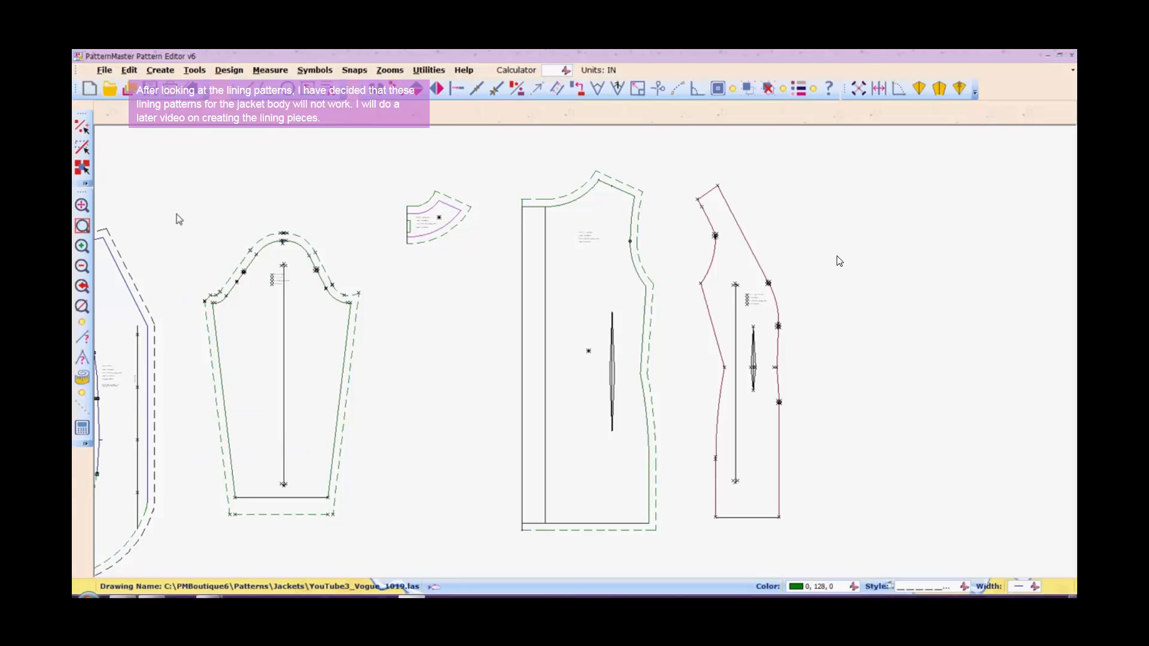
left_click_drag(173, 213, 384, 538)
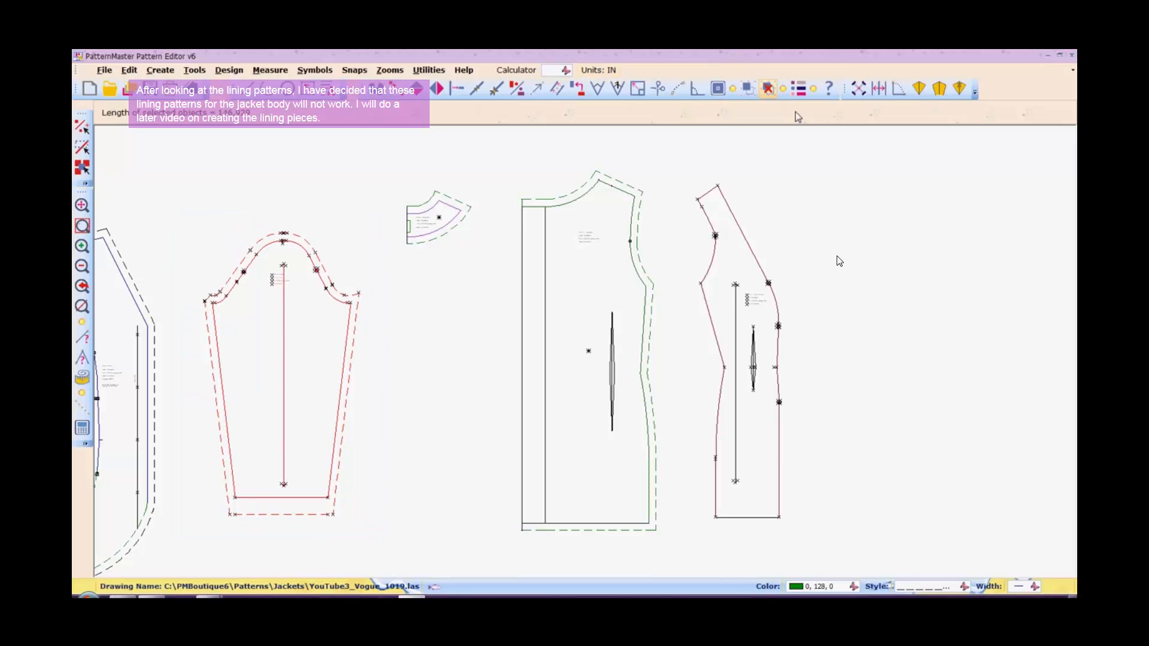
left_click(748, 91)
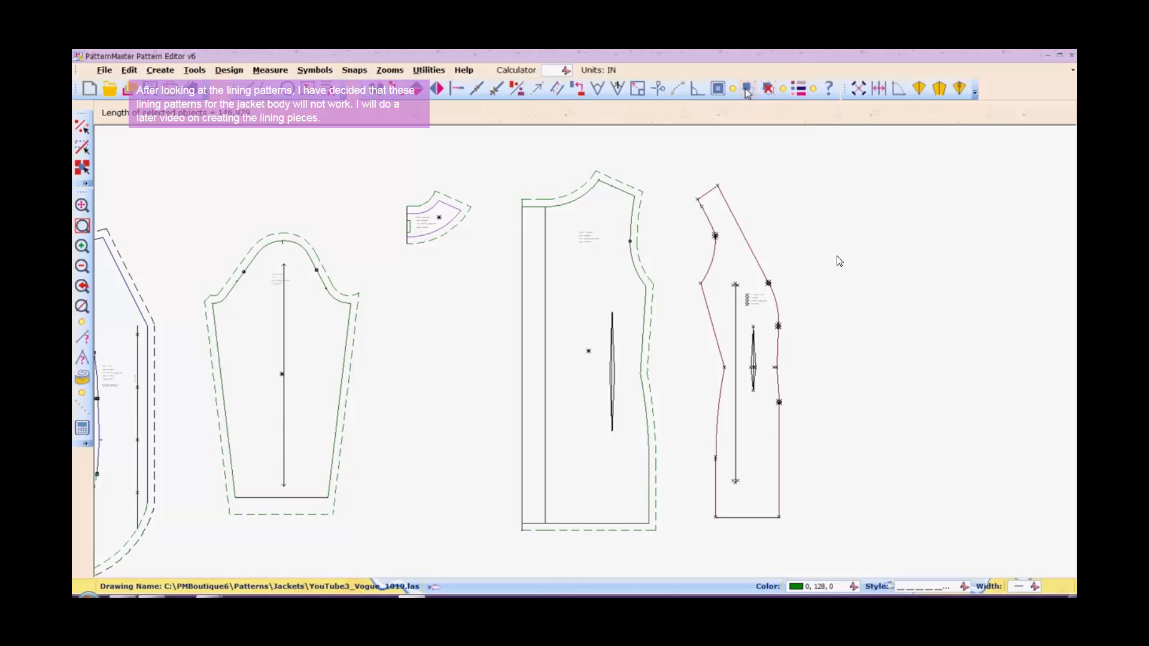
Move the ungrouped lining front piece sideways, farther away from the Lining Back, to make room for its seam allowances.
left_click(552, 237)
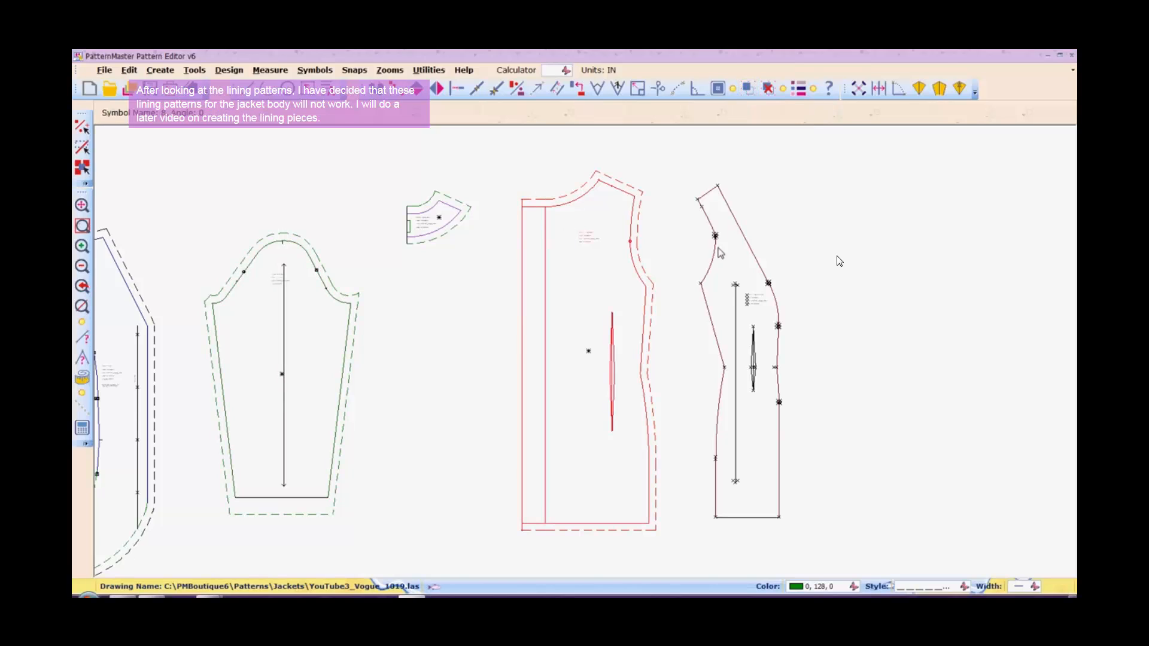
left_click_drag(673, 175, 830, 563)
left_click_drag(722, 415, 842, 407)
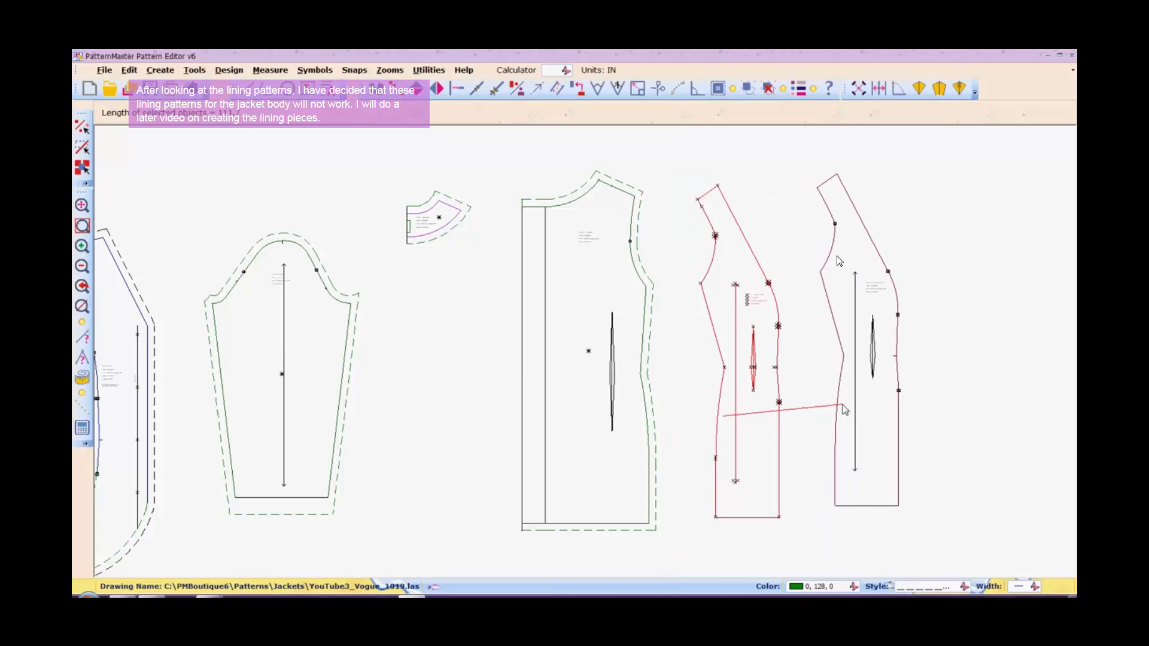
left_click(842, 404)
key("z")
key("s")
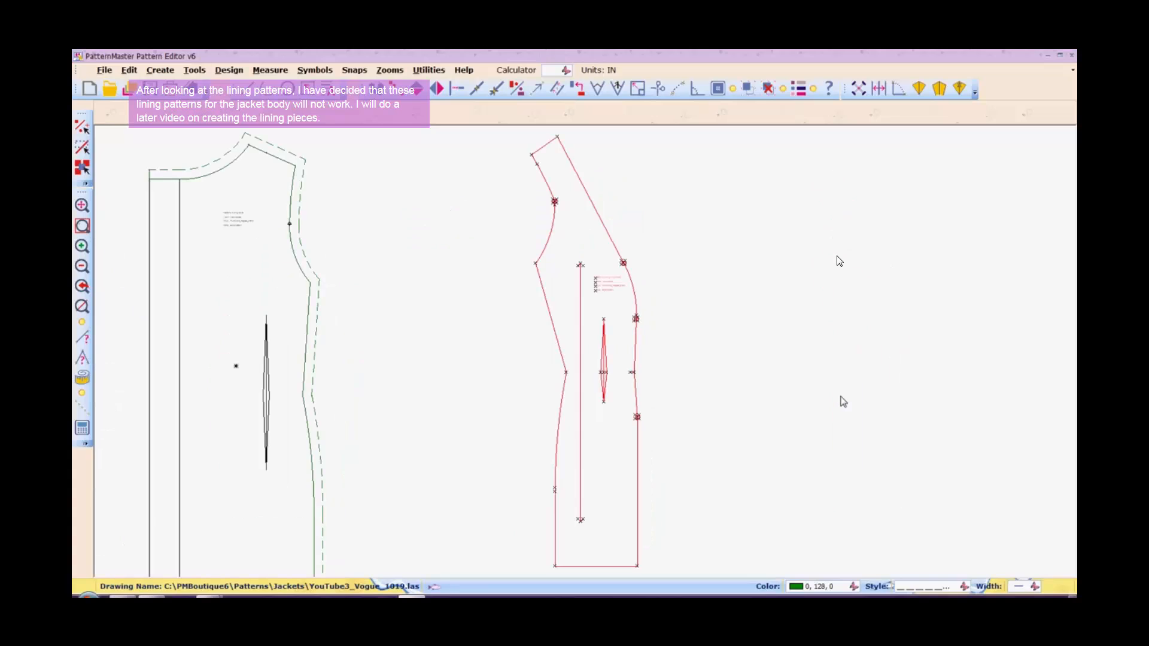
left_click(811, 319)
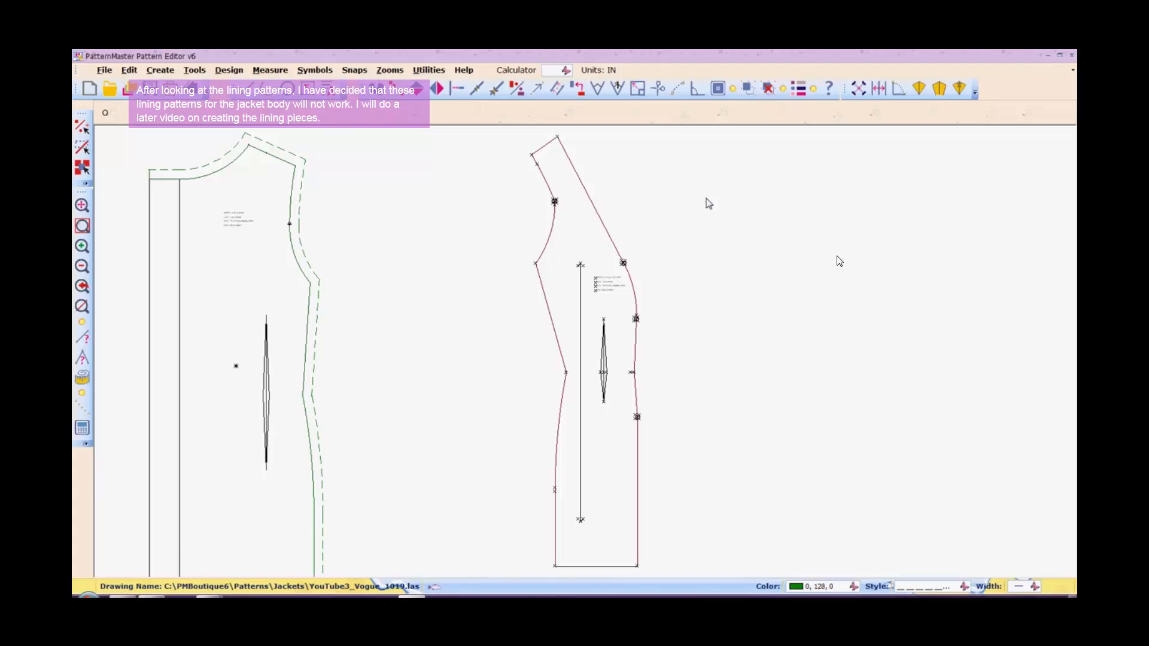
Offset the lining front's armhole, upper armhole, shoulder and slanted neckline edges outward by 0.625 inches.
key("f")
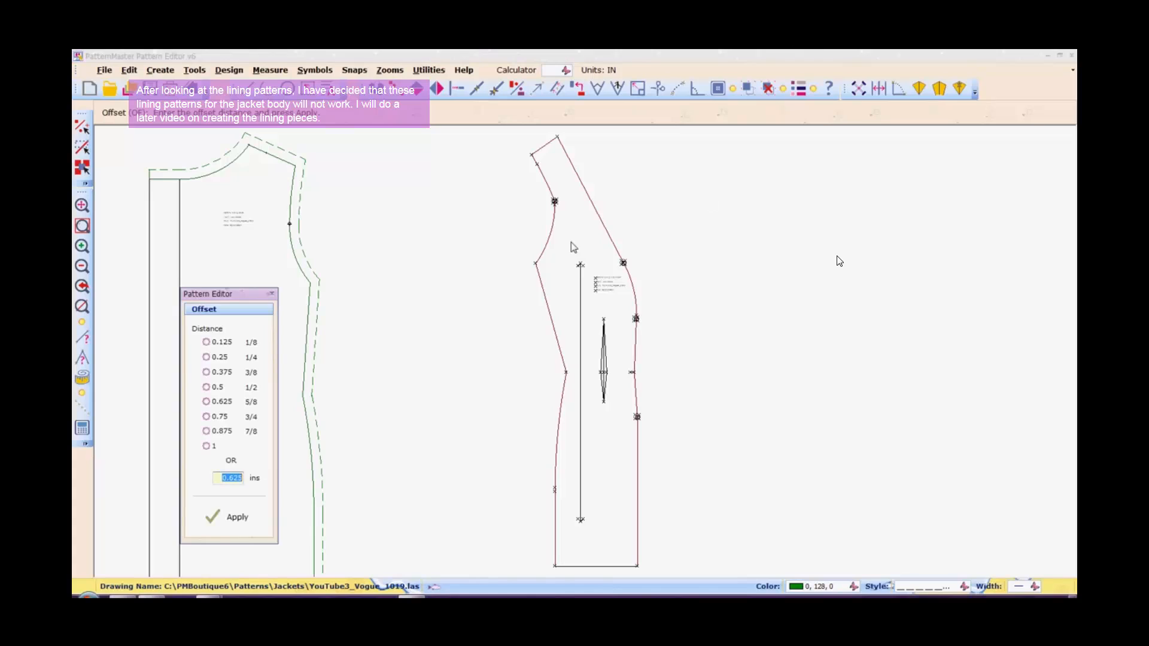
left_click(222, 403)
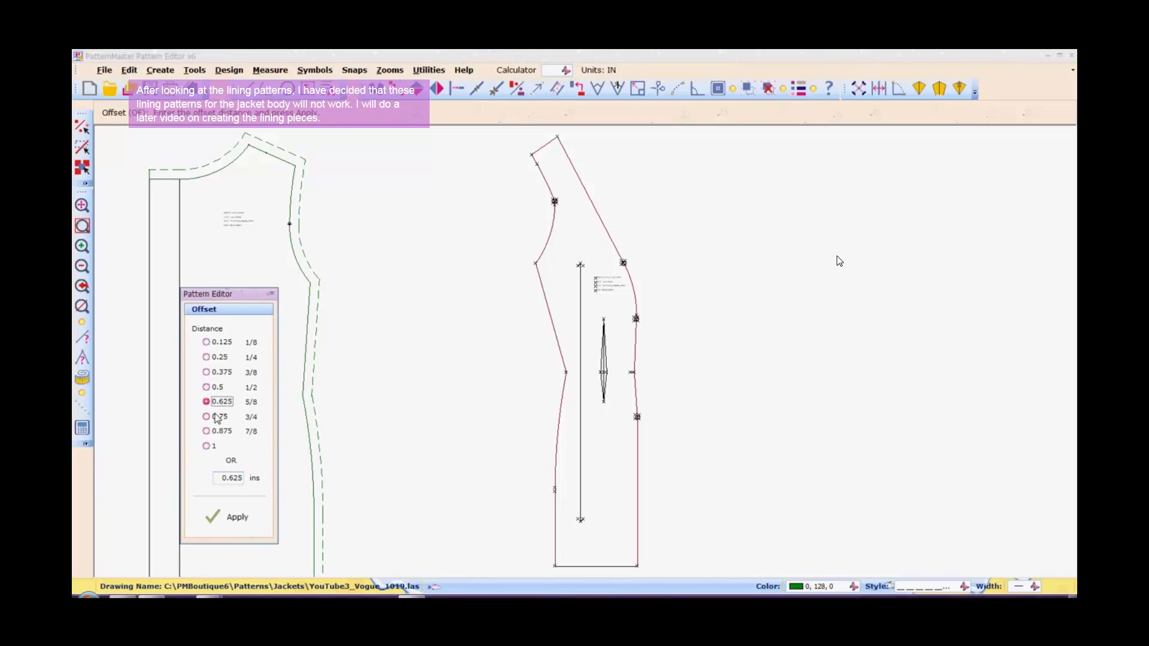
left_click(233, 518)
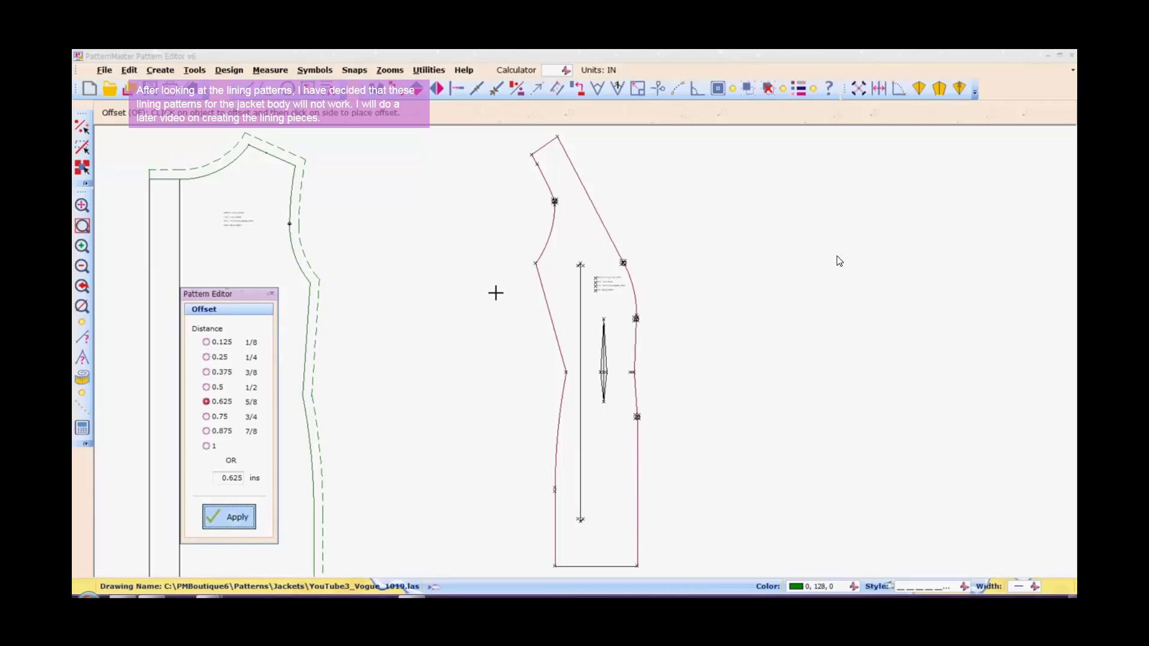
left_click(548, 234)
left_click(541, 232)
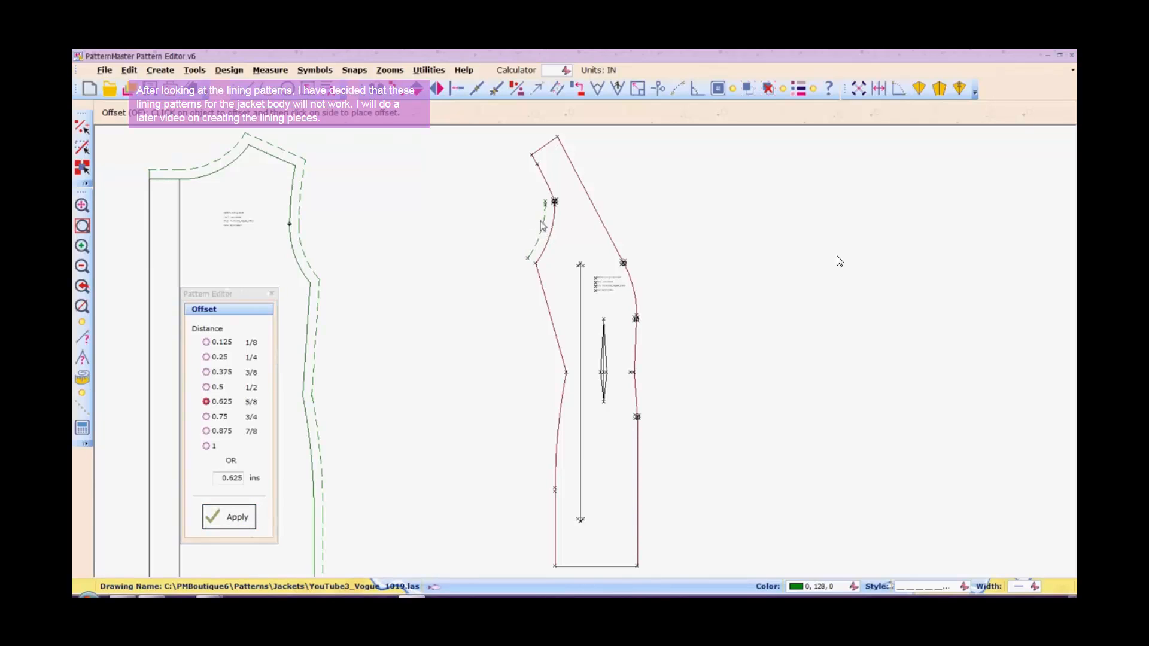
left_click(541, 175)
left_click(537, 188)
left_click(549, 142)
left_click(562, 146)
left_click(574, 146)
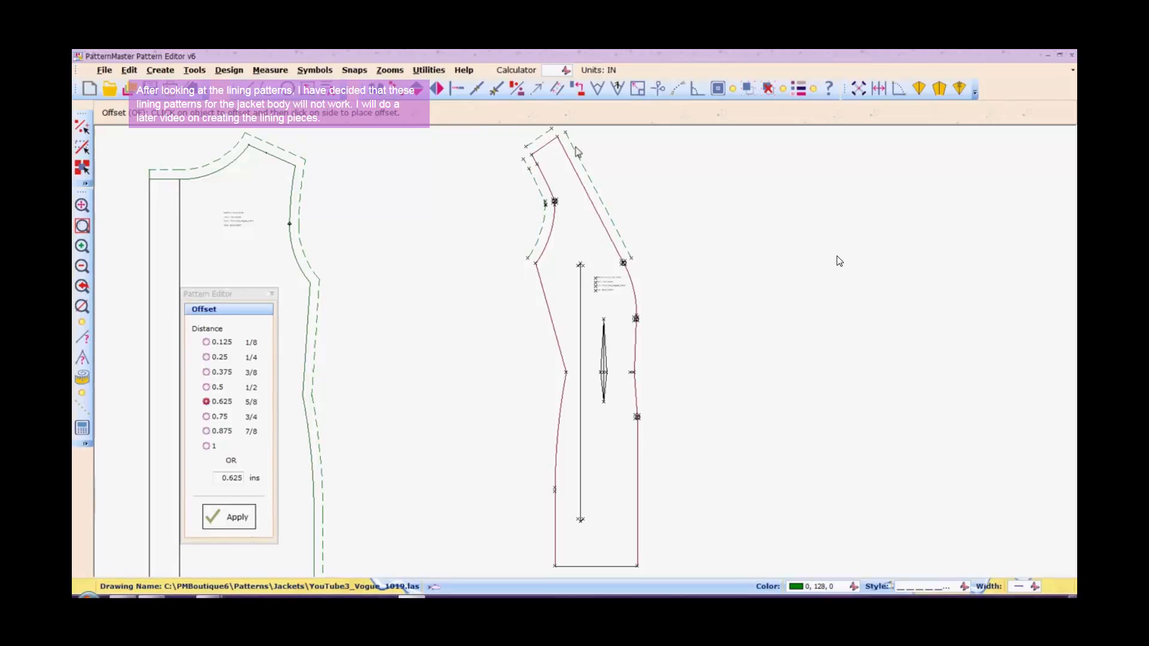
Offset the lining front's front edge segments outward by 0.625 inches, from below the neckline down to the hem.
left_click(635, 296)
left_click(646, 299)
left_click(635, 339)
left_click(645, 342)
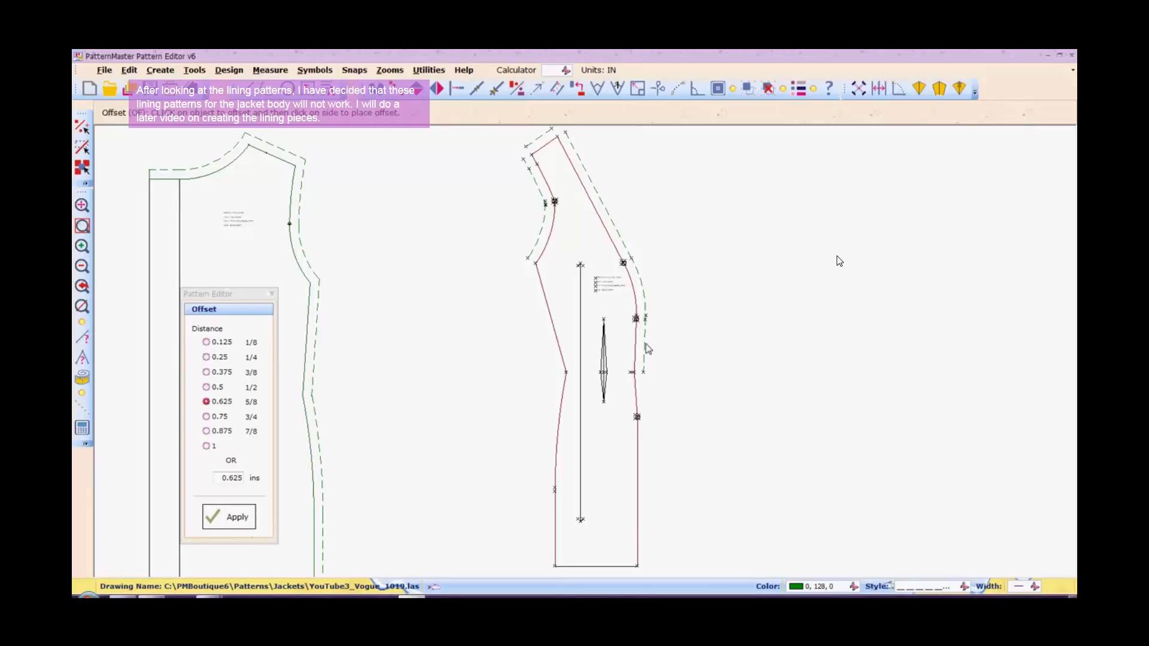
left_click(636, 399)
left_click(646, 399)
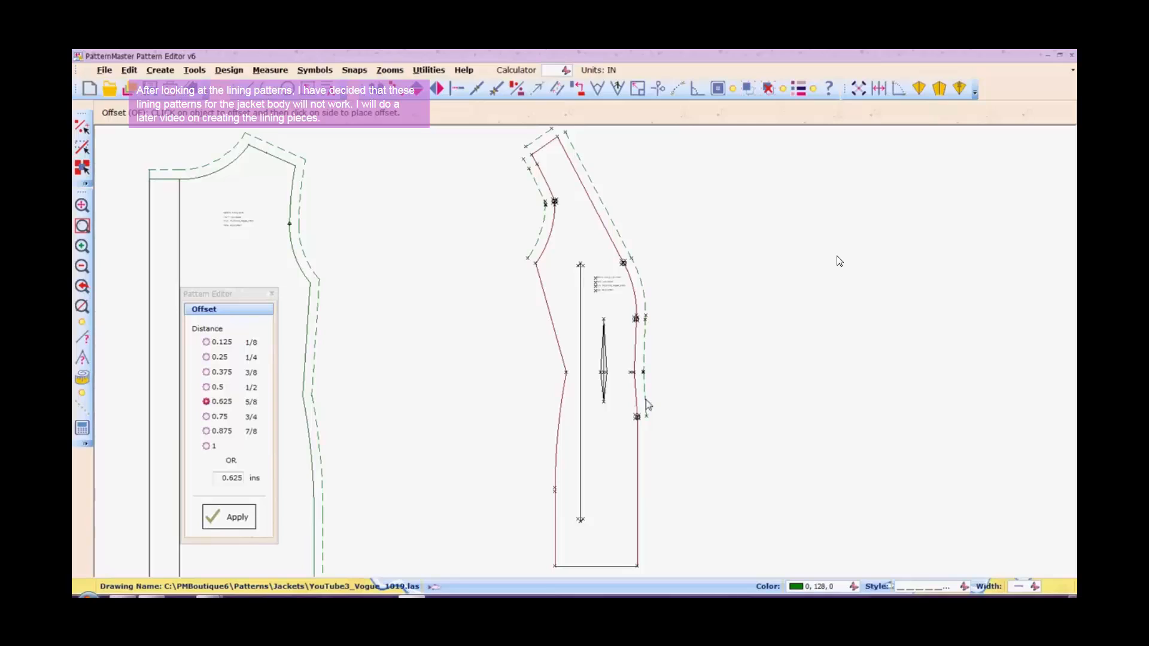
left_click(635, 479)
left_click(651, 478)
Offset the lining front's side seam segments and hem outward by 0.625 inches.
left_click(554, 327)
left_click(539, 341)
left_click(555, 460)
left_click(533, 464)
left_click(555, 531)
left_click(541, 534)
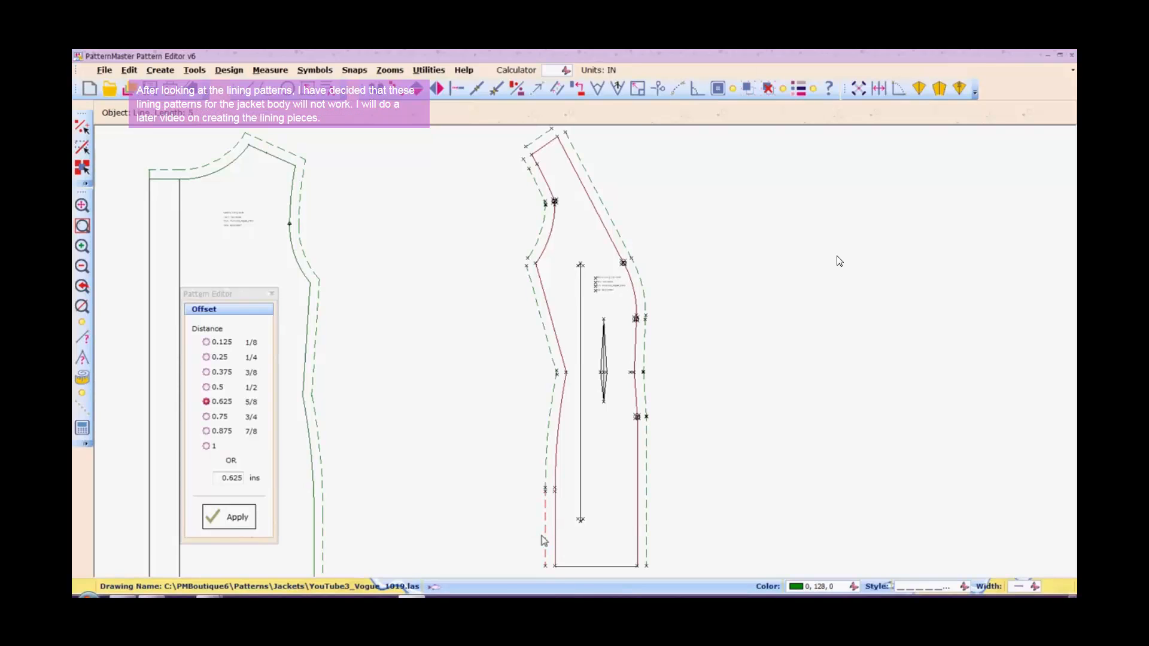
left_click(578, 566)
left_click(579, 572)
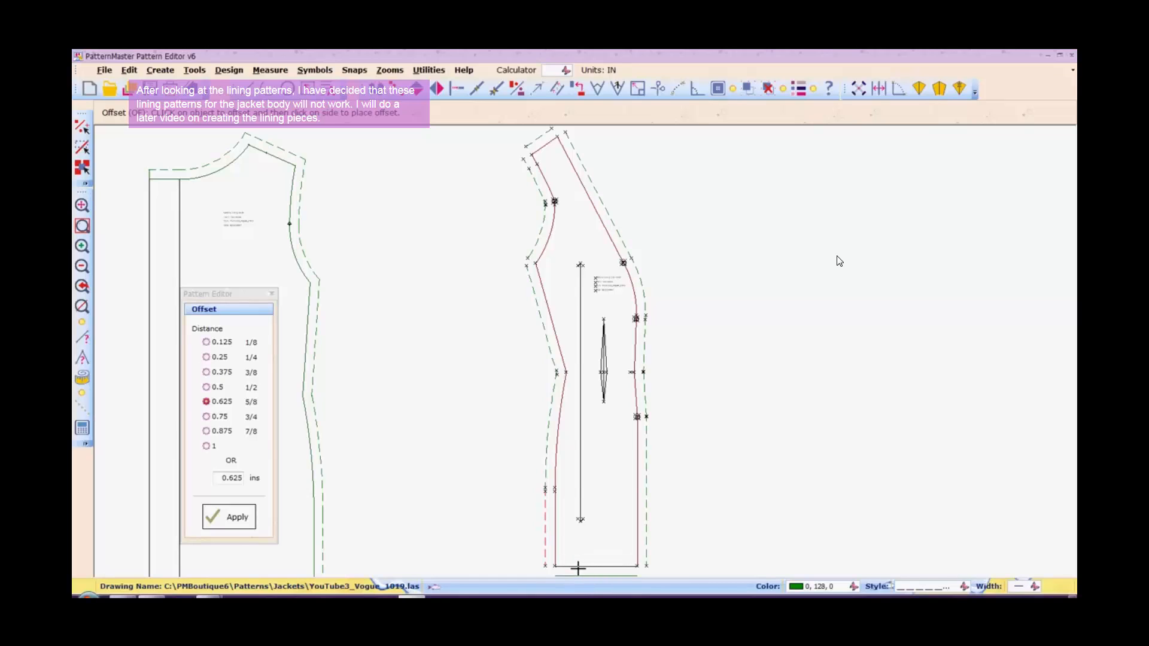
right_click(579, 570)
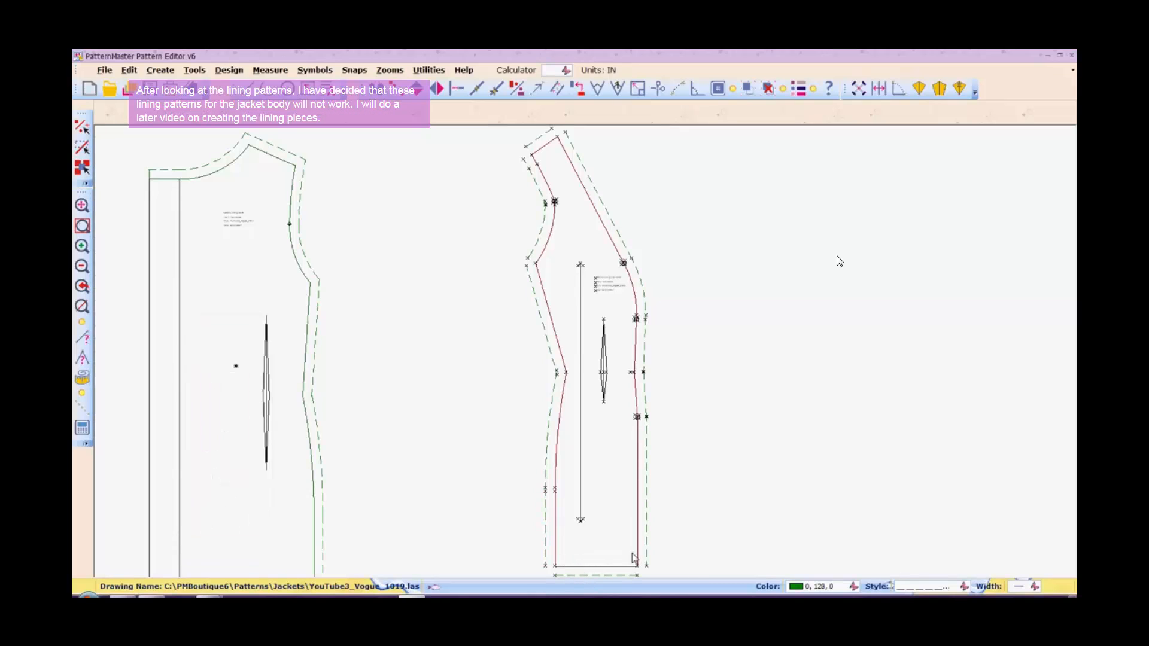
Join the lining front's hem and front edge seam allowance lines at their shared corner with Intersect.
key("n")
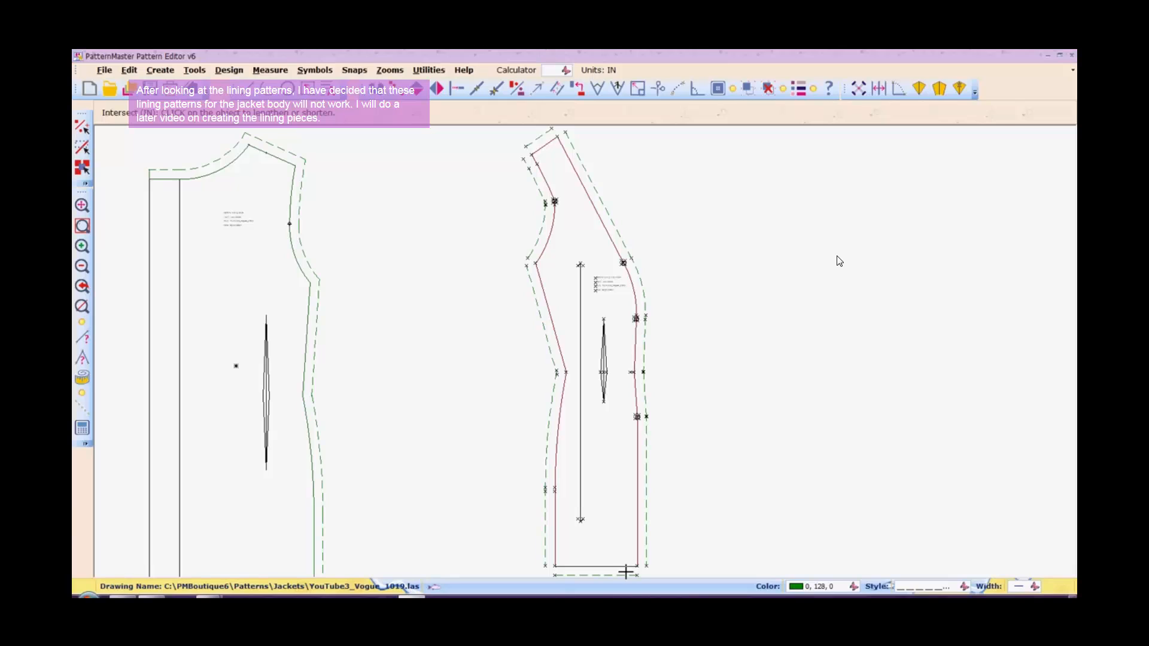
left_click(625, 575)
left_click(646, 557)
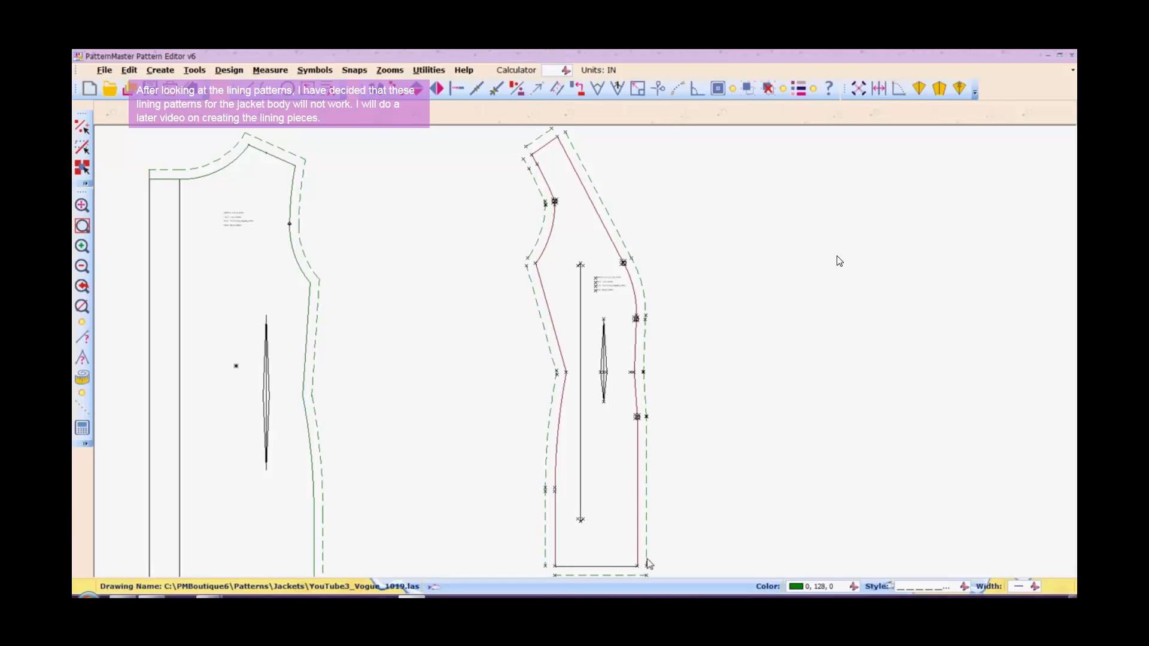
right_click(647, 560)
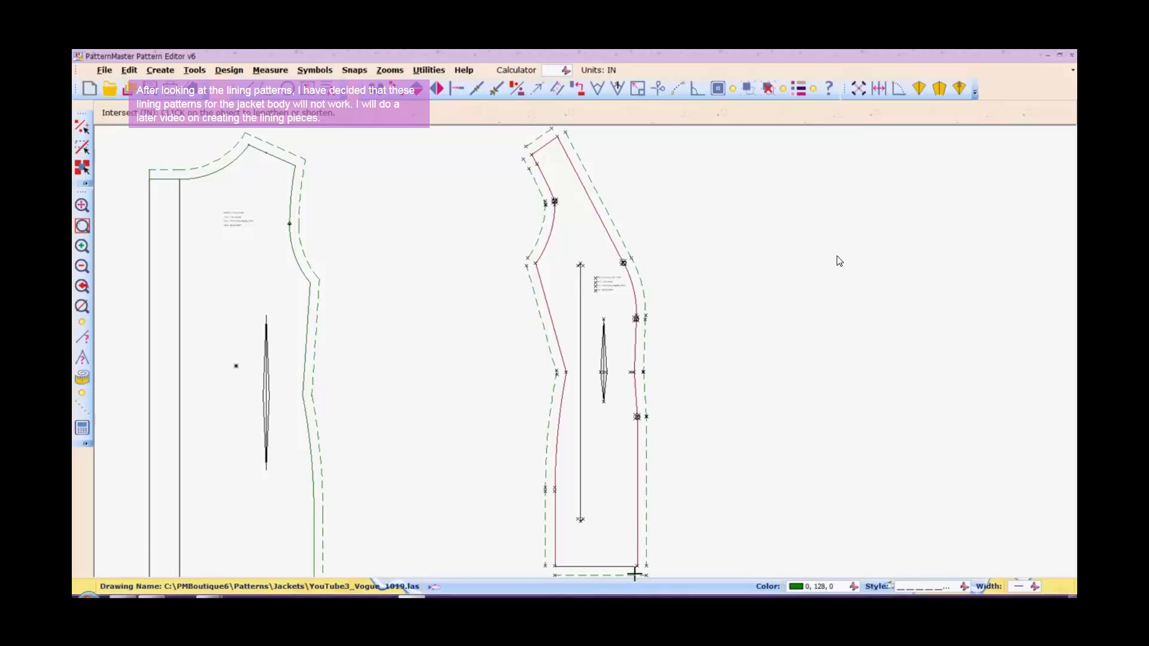
left_click(634, 574)
left_click(634, 575)
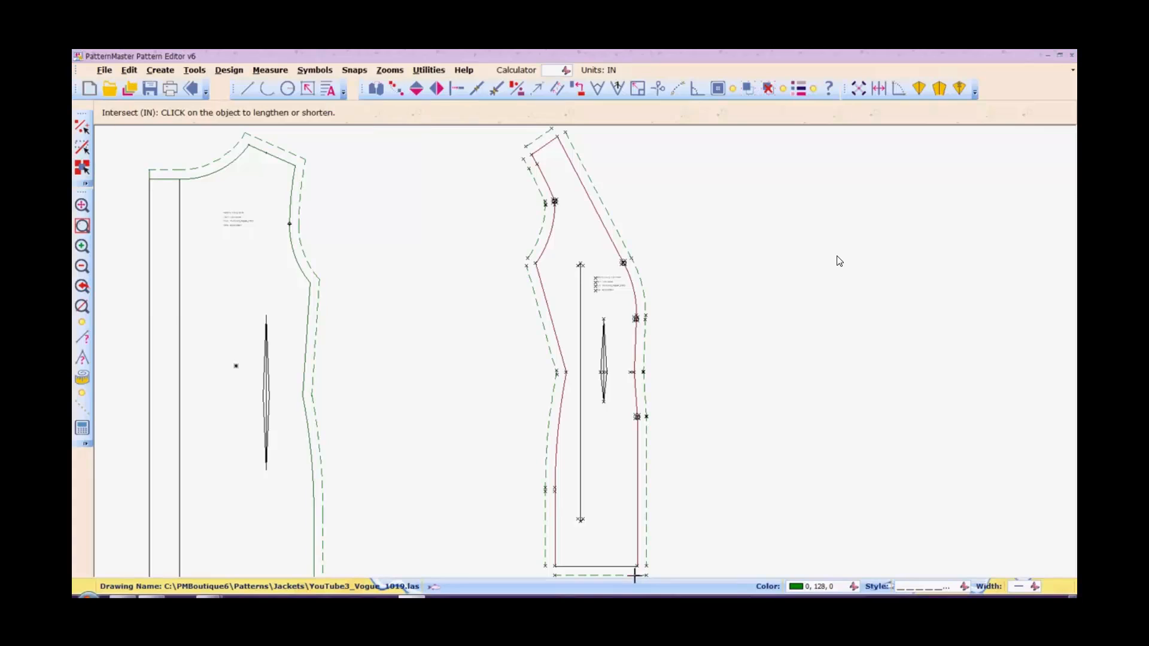
left_click(646, 559)
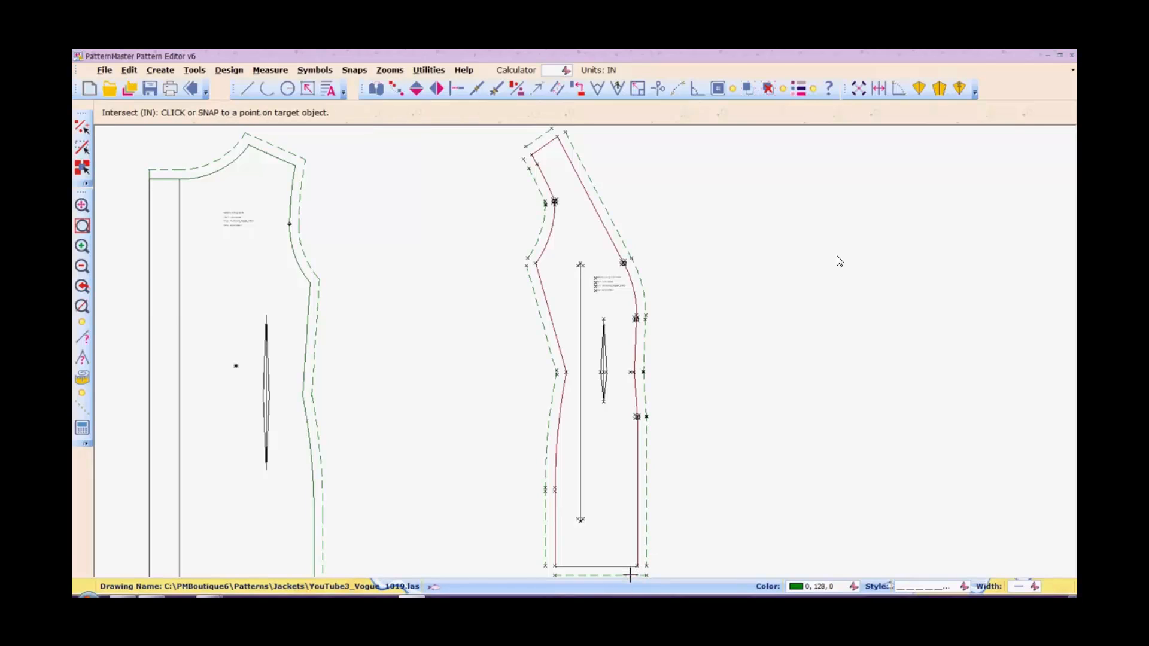
left_click(630, 575)
right_click(631, 576)
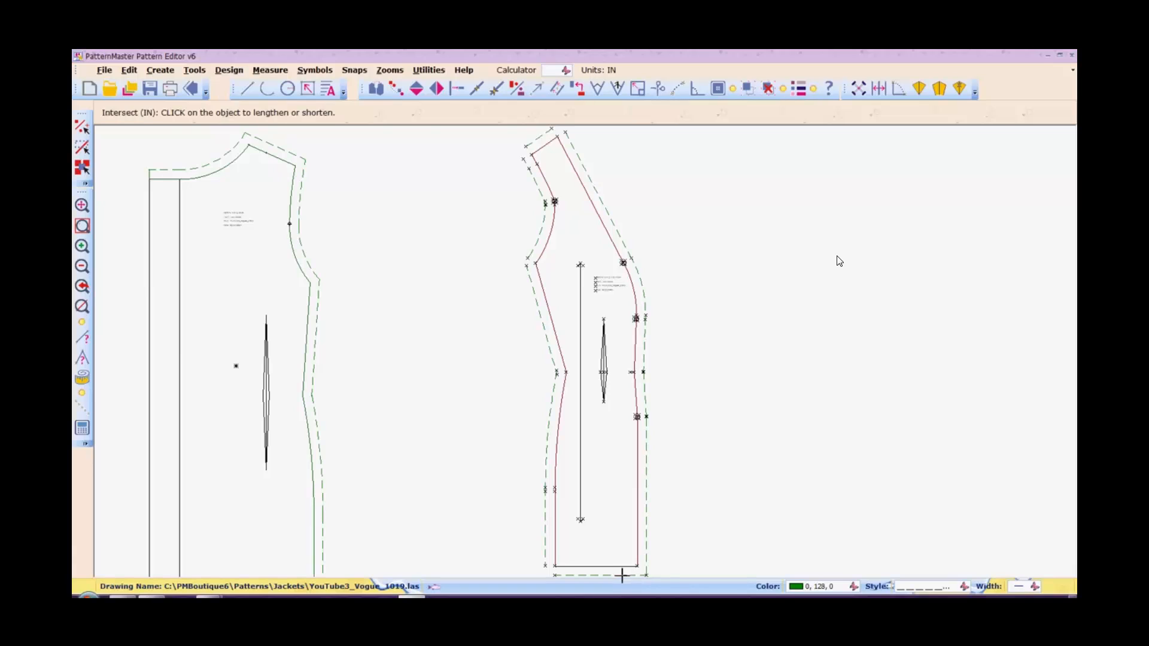
Join the lining front's hem and side seam allowance lines at their shared corner with Intersect.
left_click(585, 574)
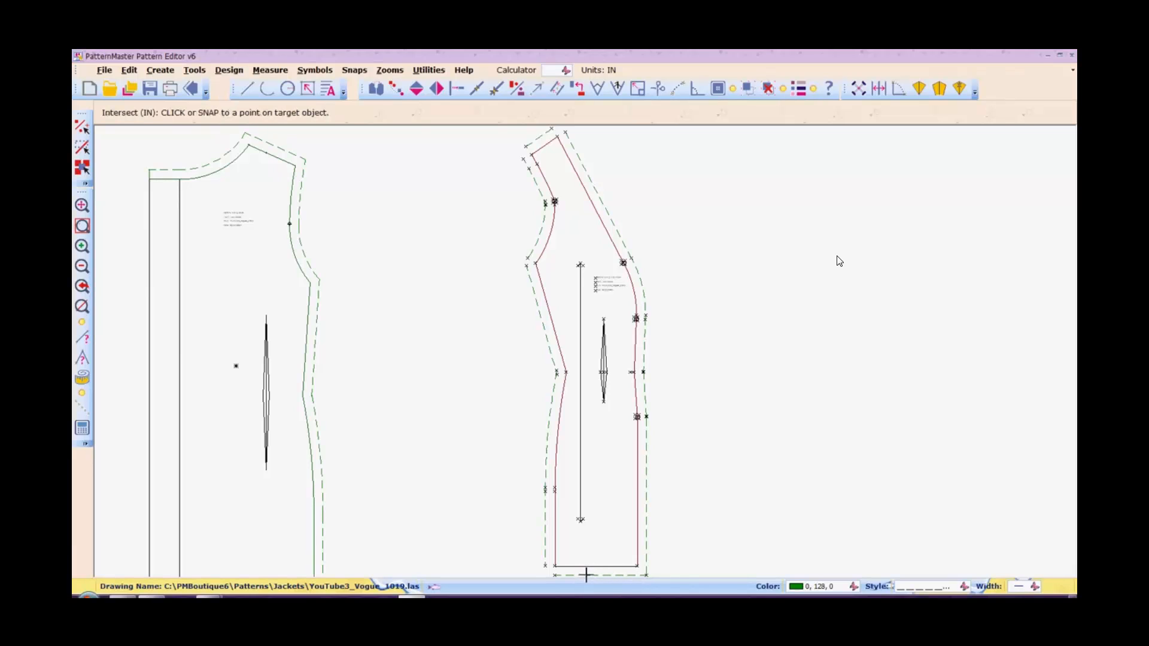
left_click(545, 558)
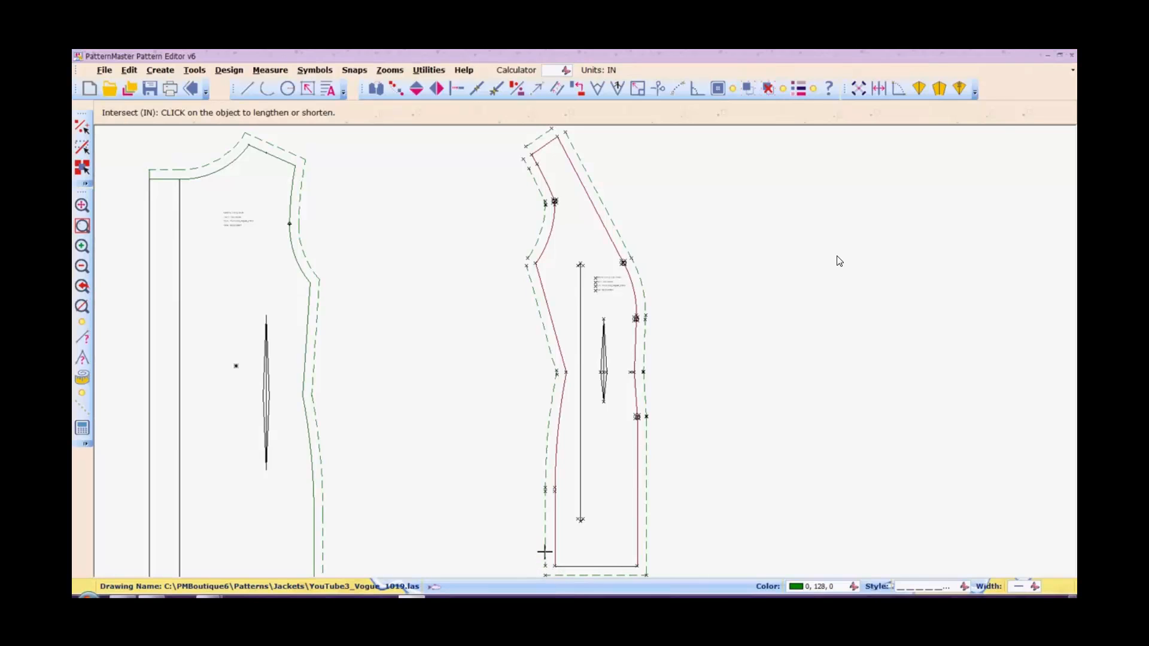
left_click(545, 548)
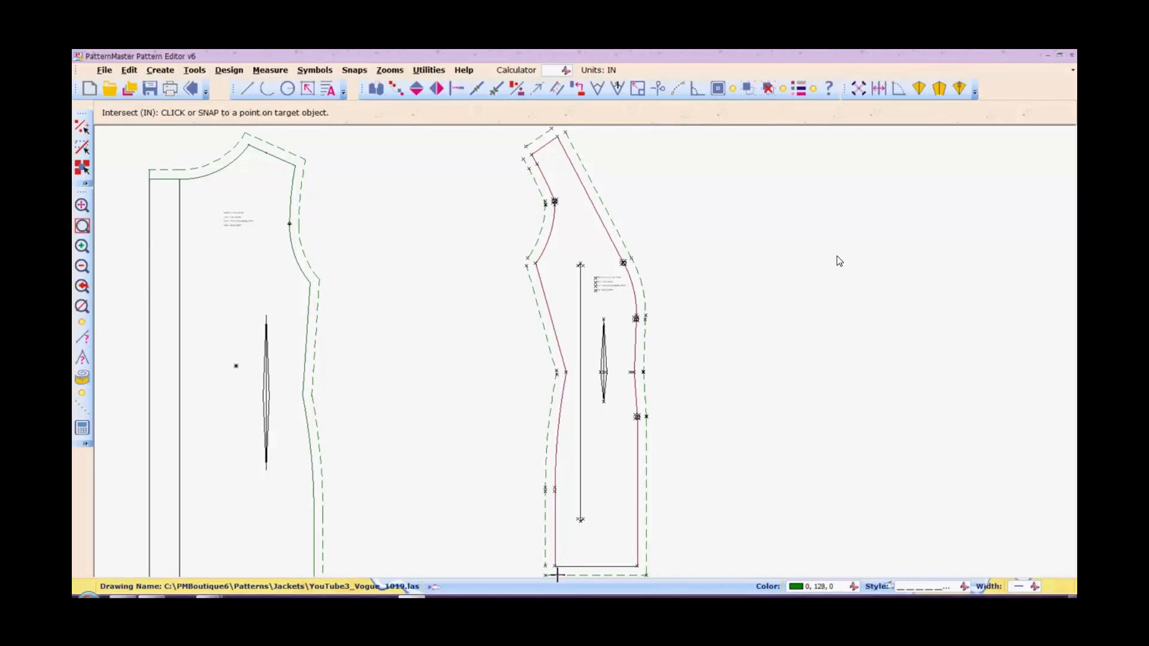
left_click(557, 574)
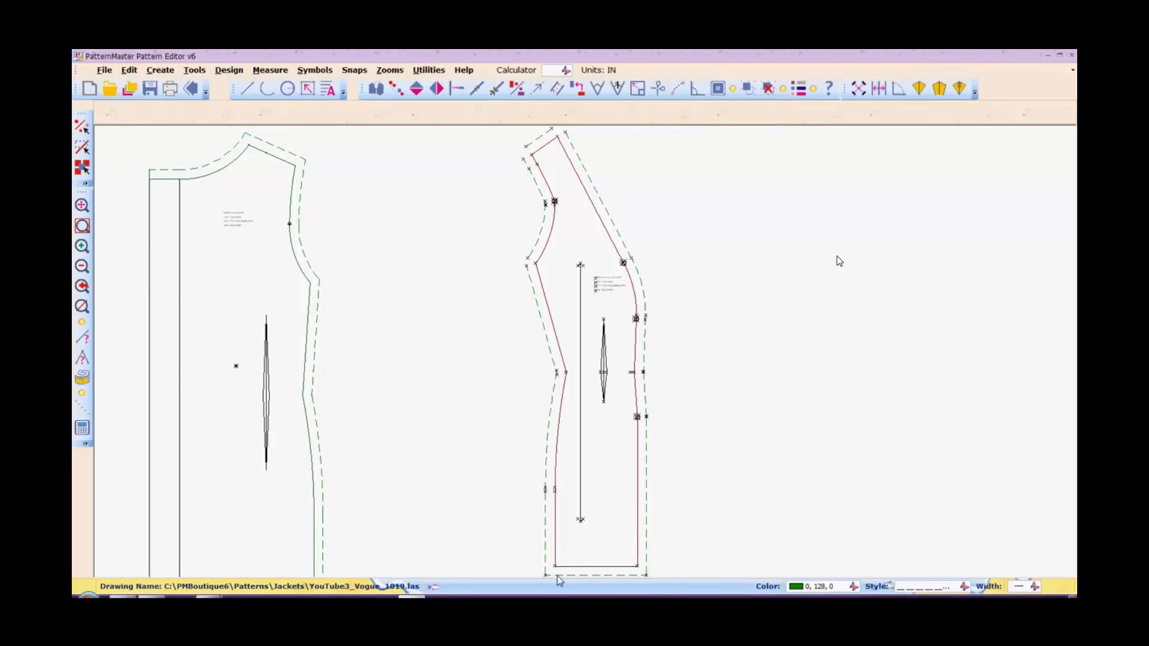
Join the lining front's armhole and side seam allowance lines at the underarm corner with Intersect.
right_click(562, 320)
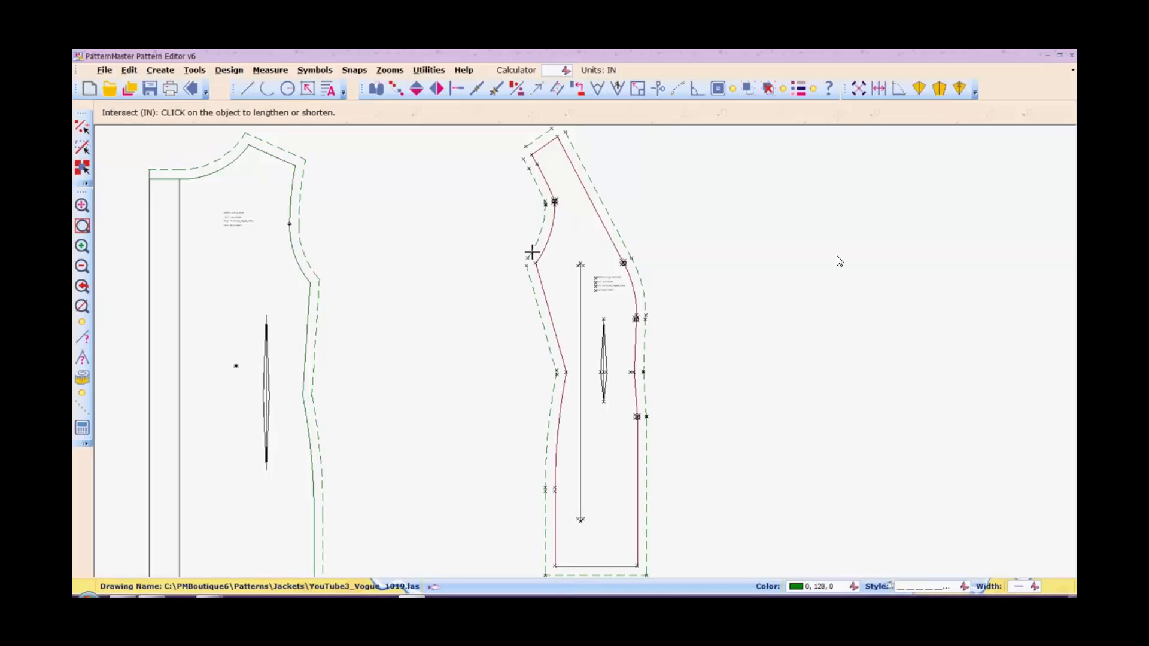
left_click(532, 253)
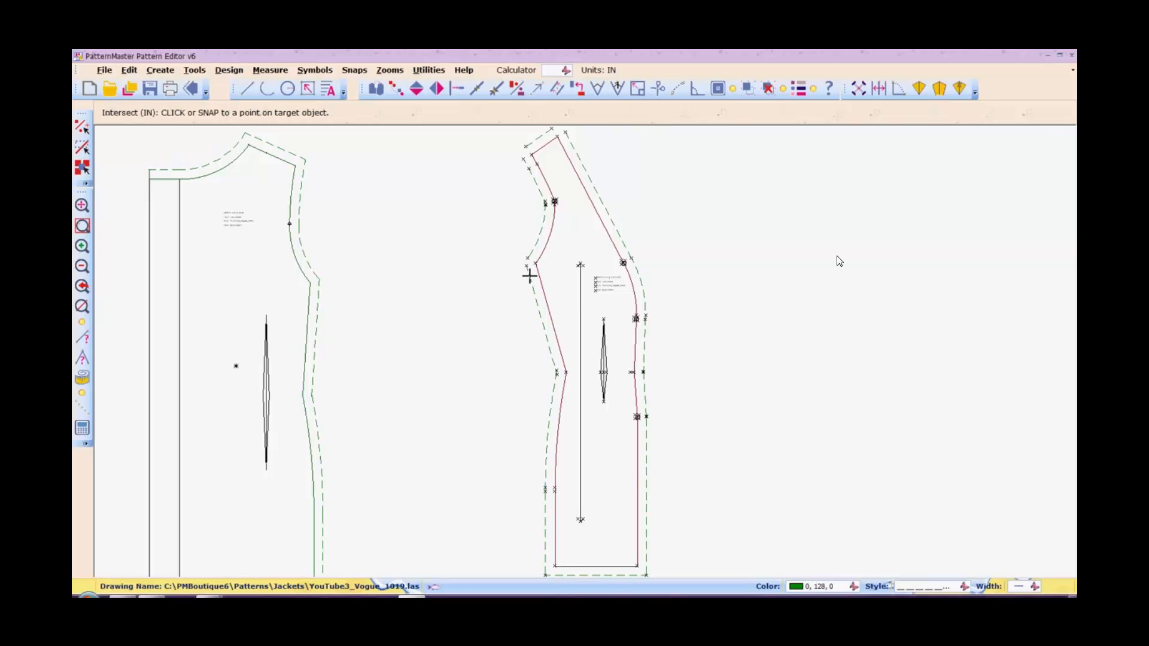
left_click(530, 276)
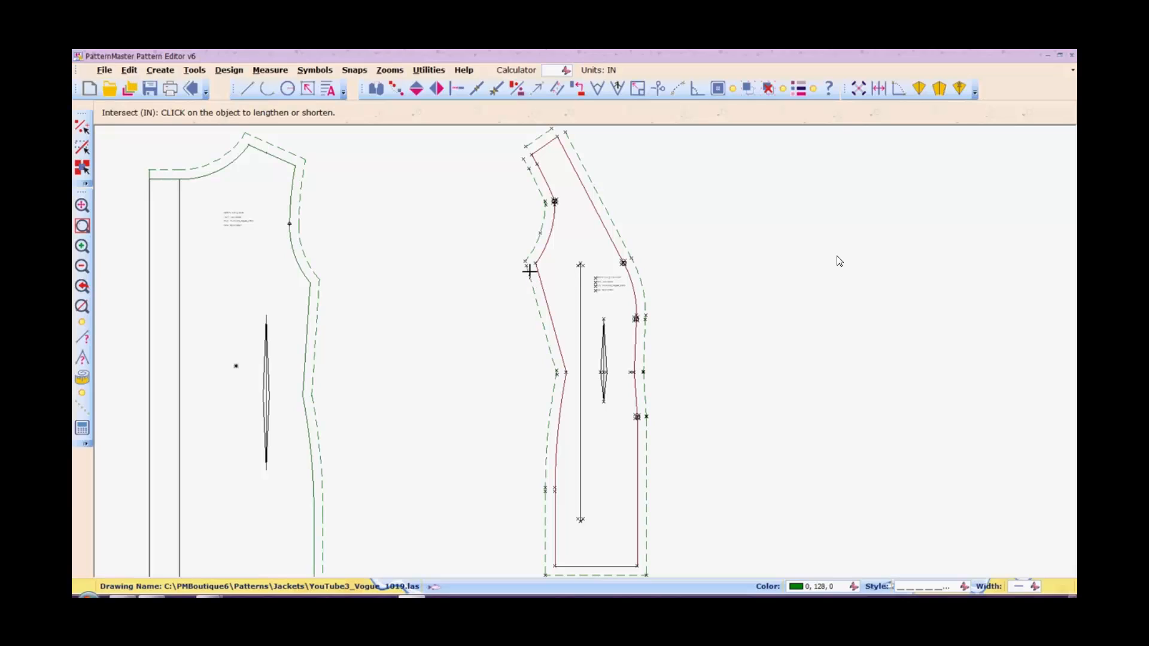
left_click(530, 255)
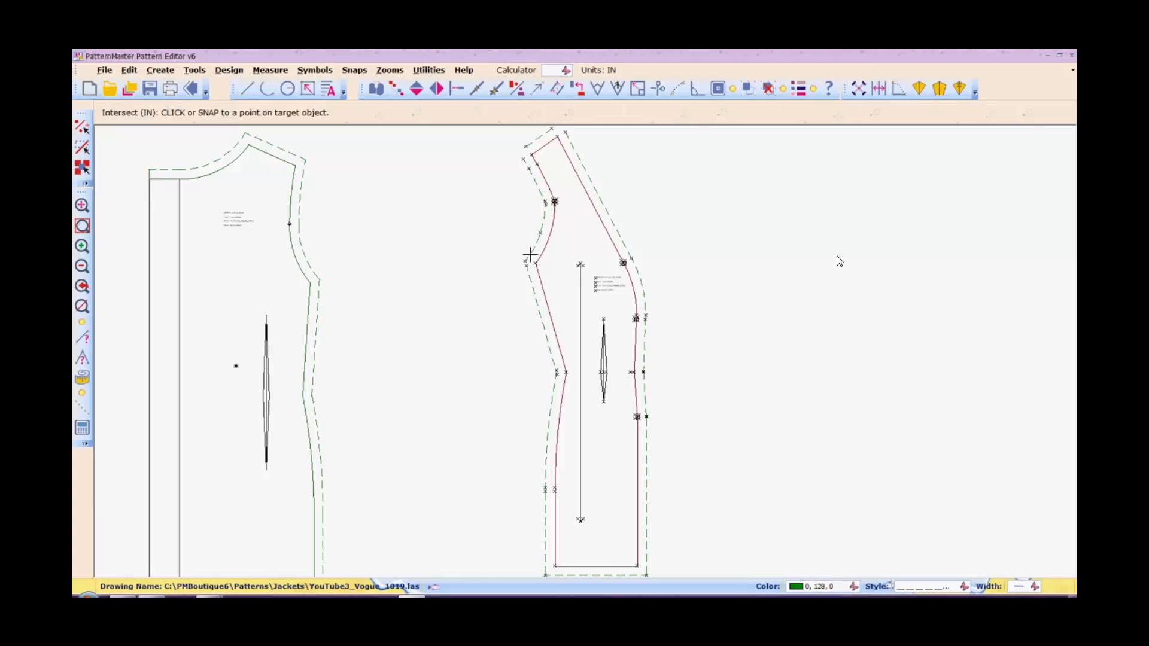
left_click(530, 255)
left_click(528, 271)
left_click(532, 253)
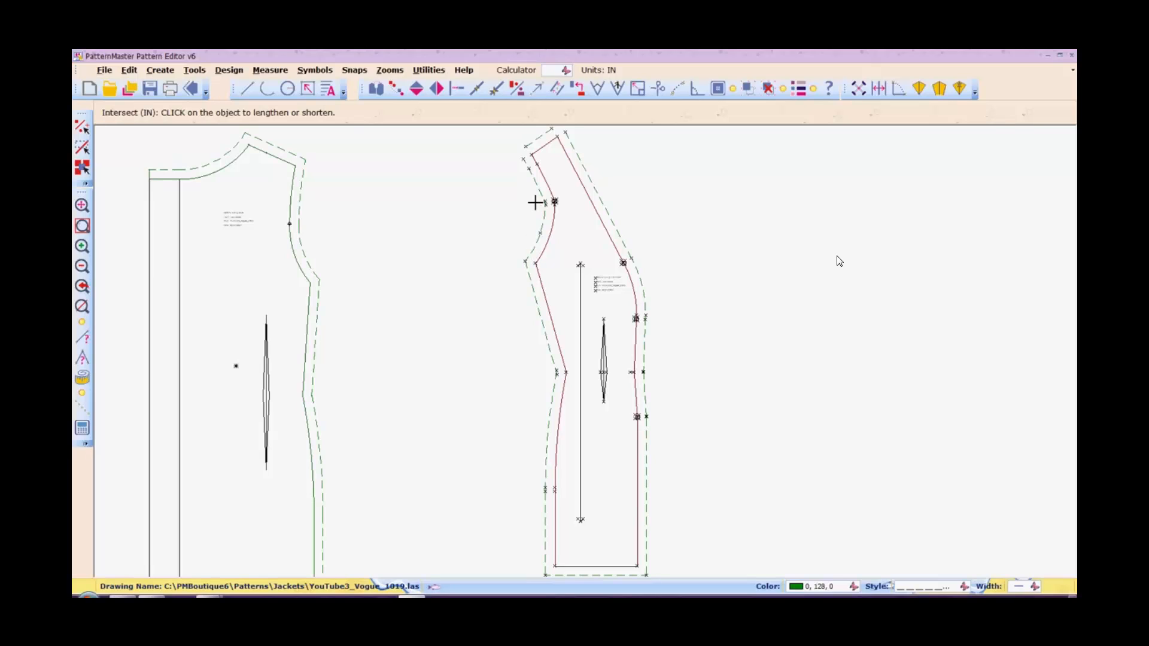
Join the lining front's armhole and shoulder seam allowance lines at the shoulder tip corner with Intersect.
left_click(527, 166)
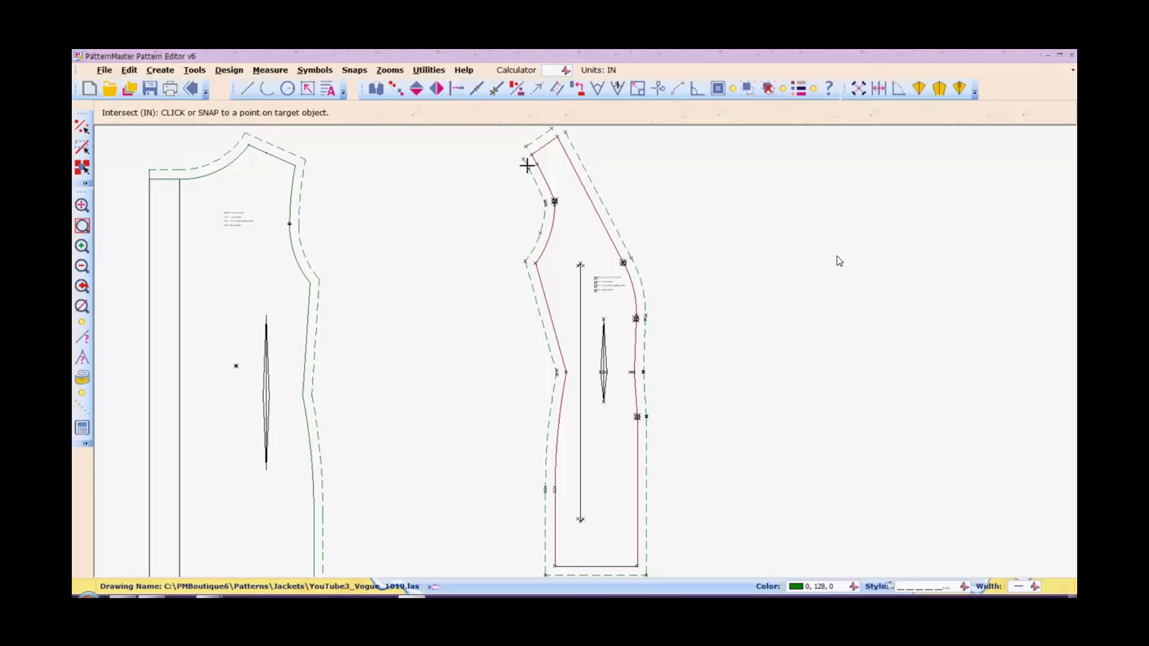
left_click(531, 142)
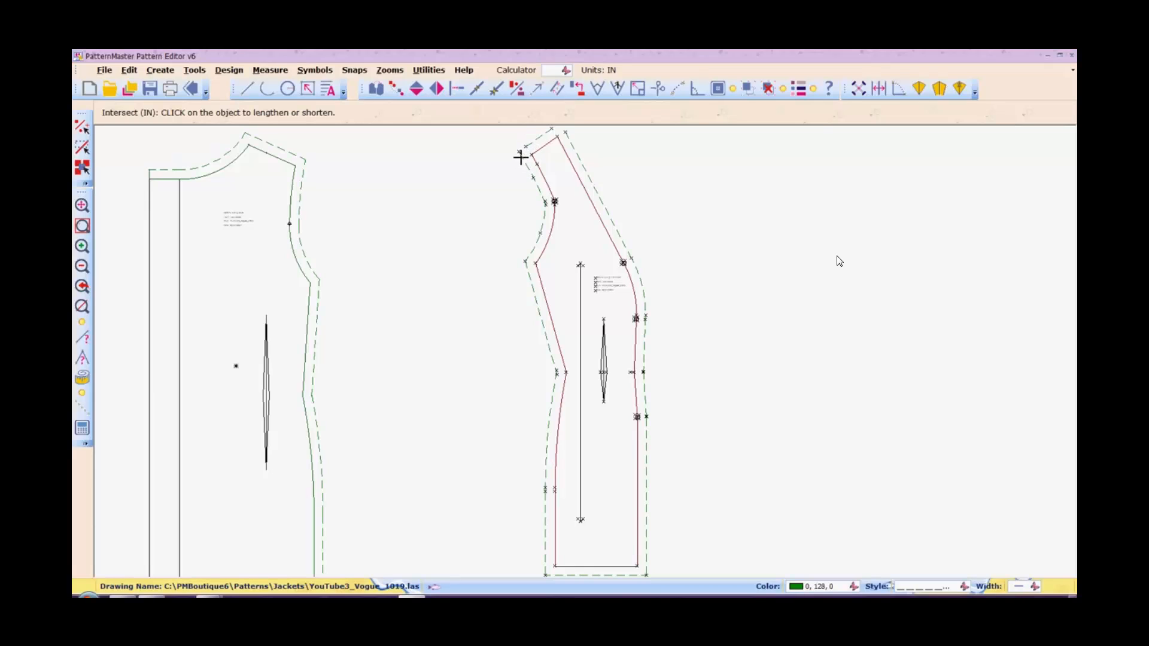
left_click(520, 157)
left_click(523, 157)
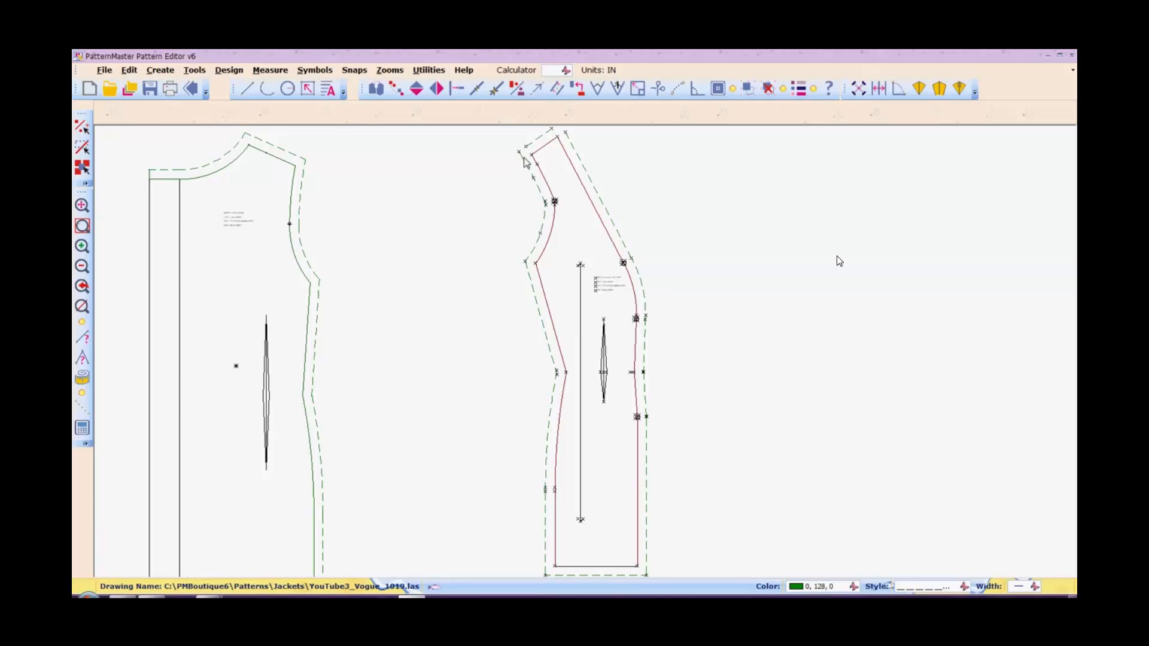
right_click(523, 158)
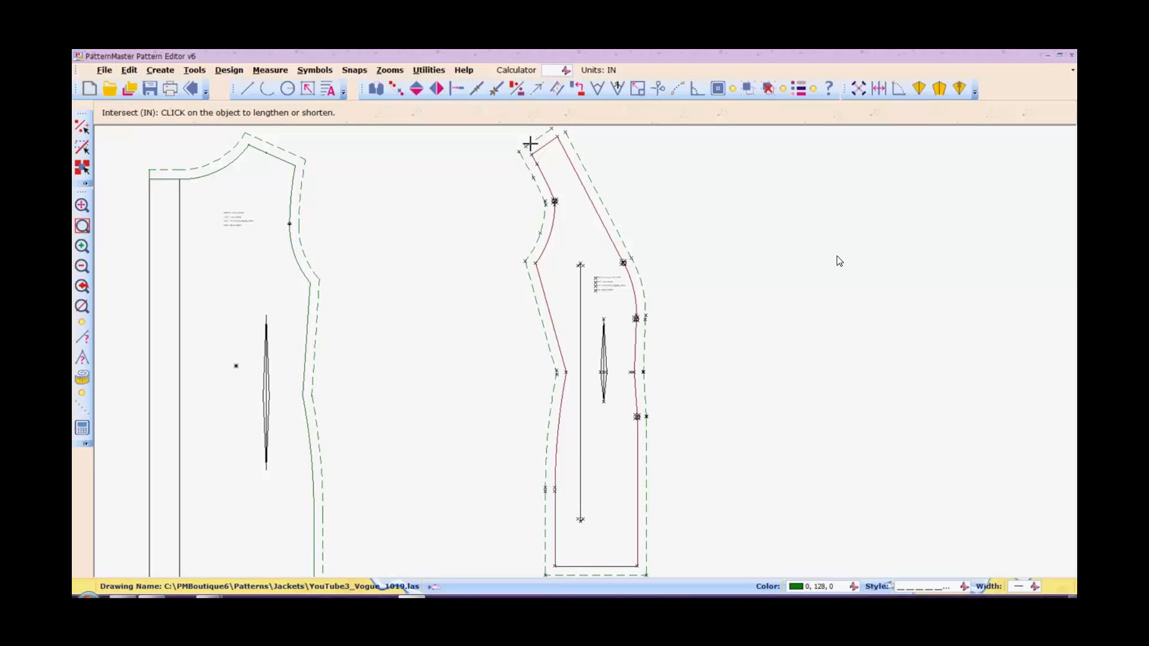
left_click(530, 144)
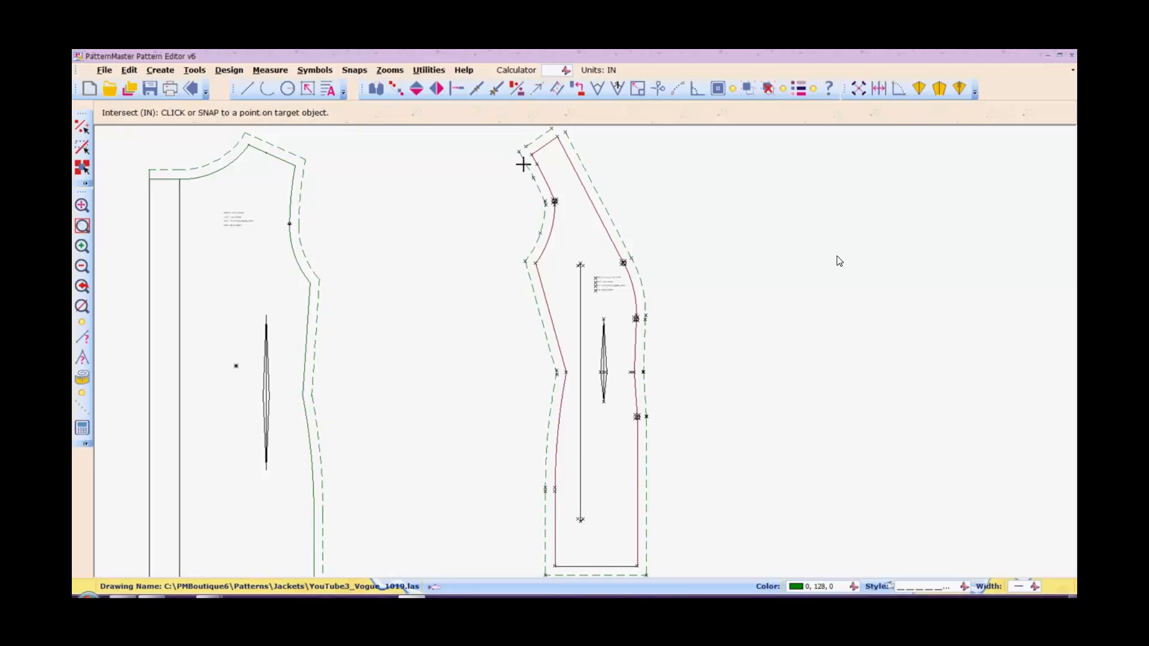
left_click(524, 164)
right_click(524, 162)
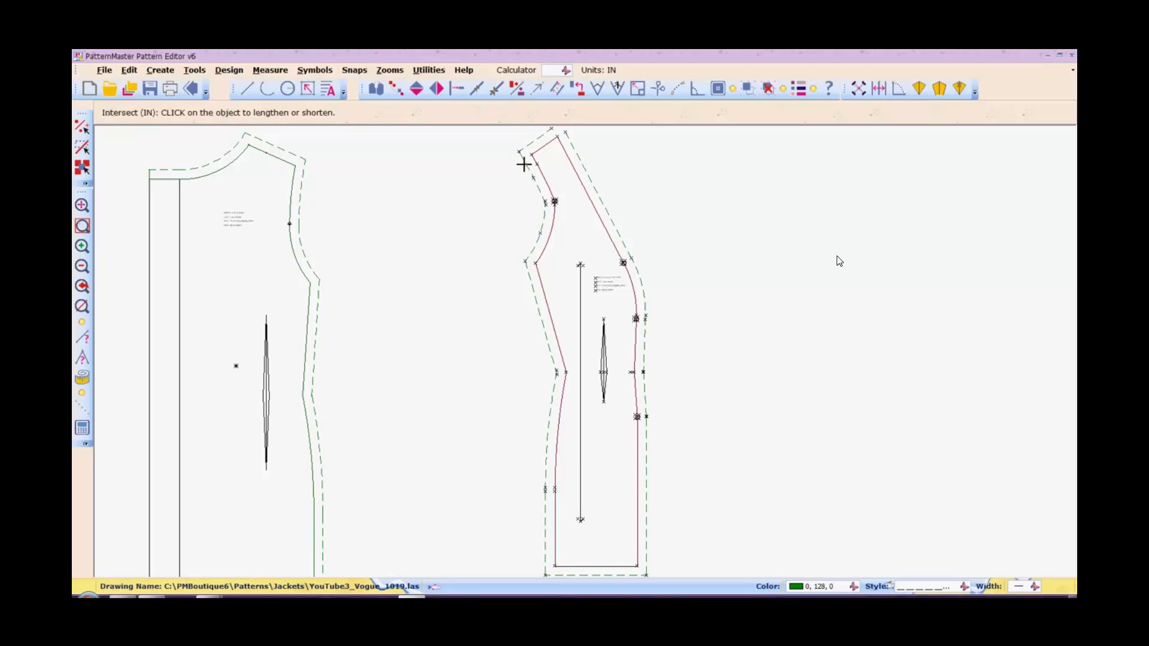
Join the lining front's shoulder and front edge seam allowance lines at the neck corner with Intersect.
left_click(545, 132)
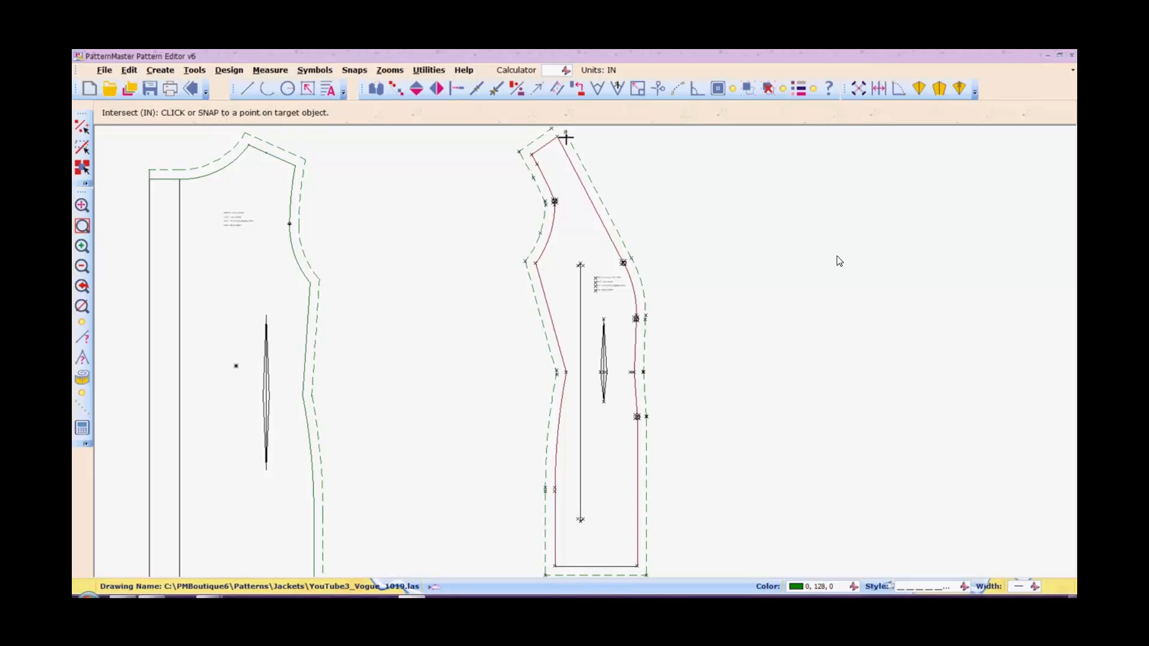
left_click(566, 138)
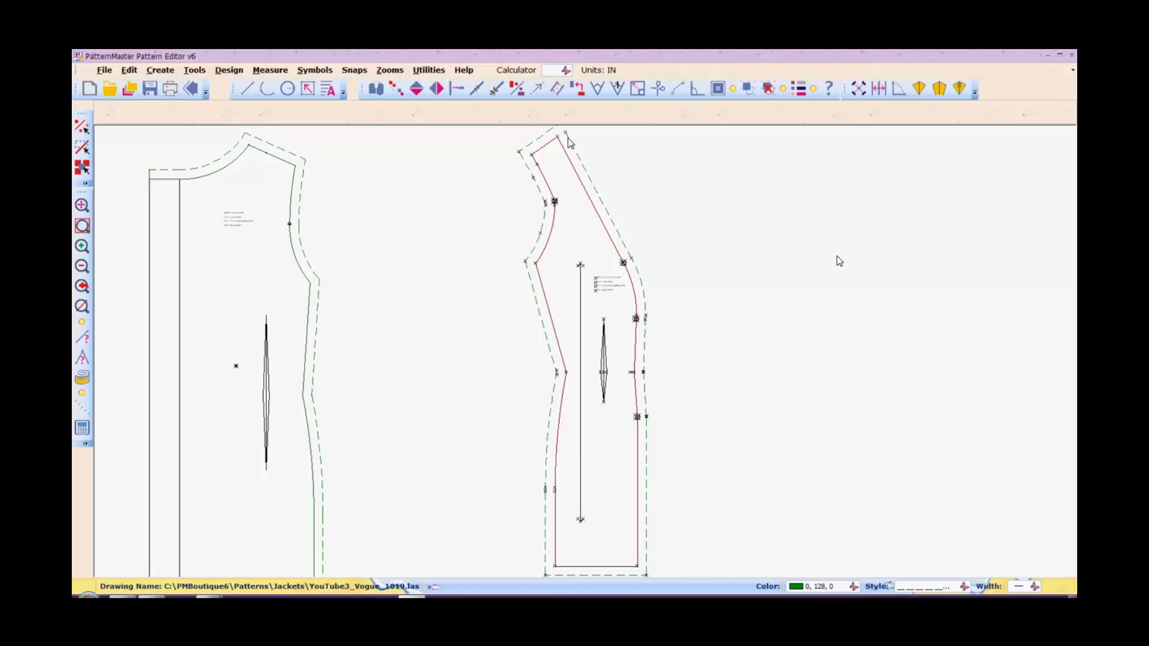
right_click(567, 137)
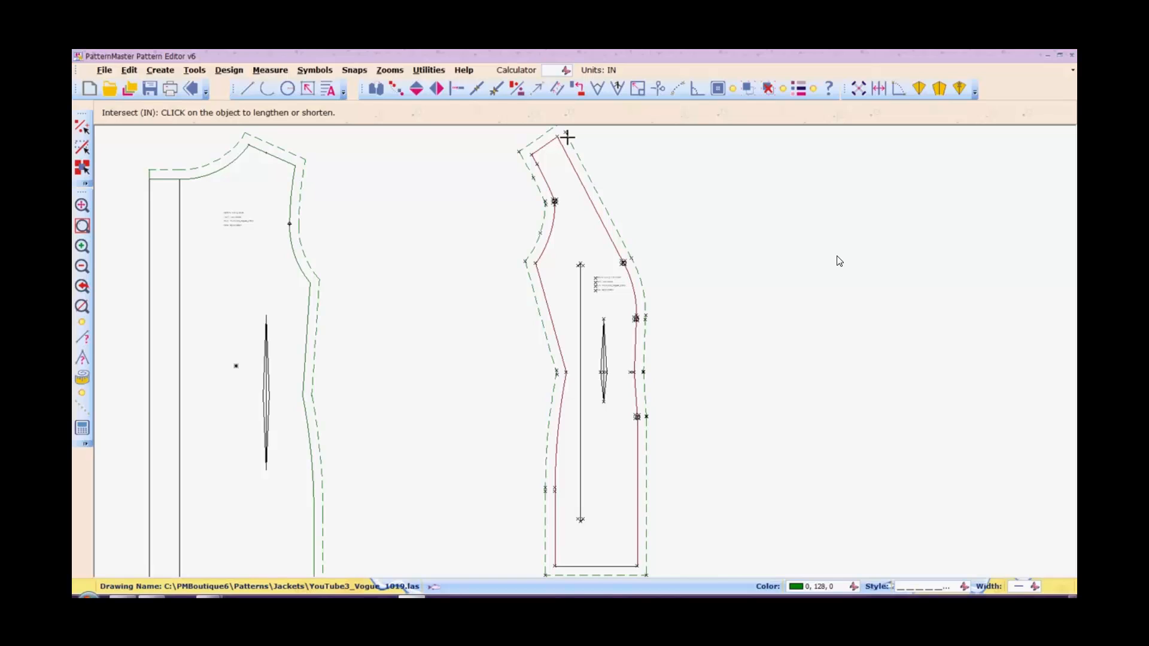
left_click(567, 138)
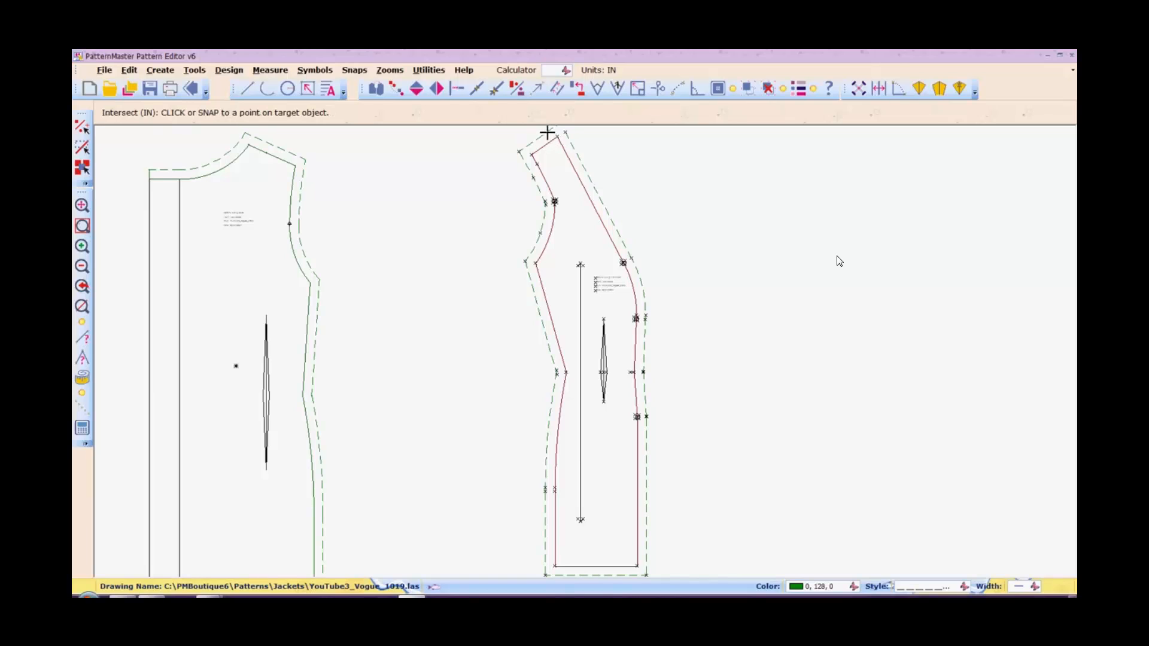
left_click(547, 132)
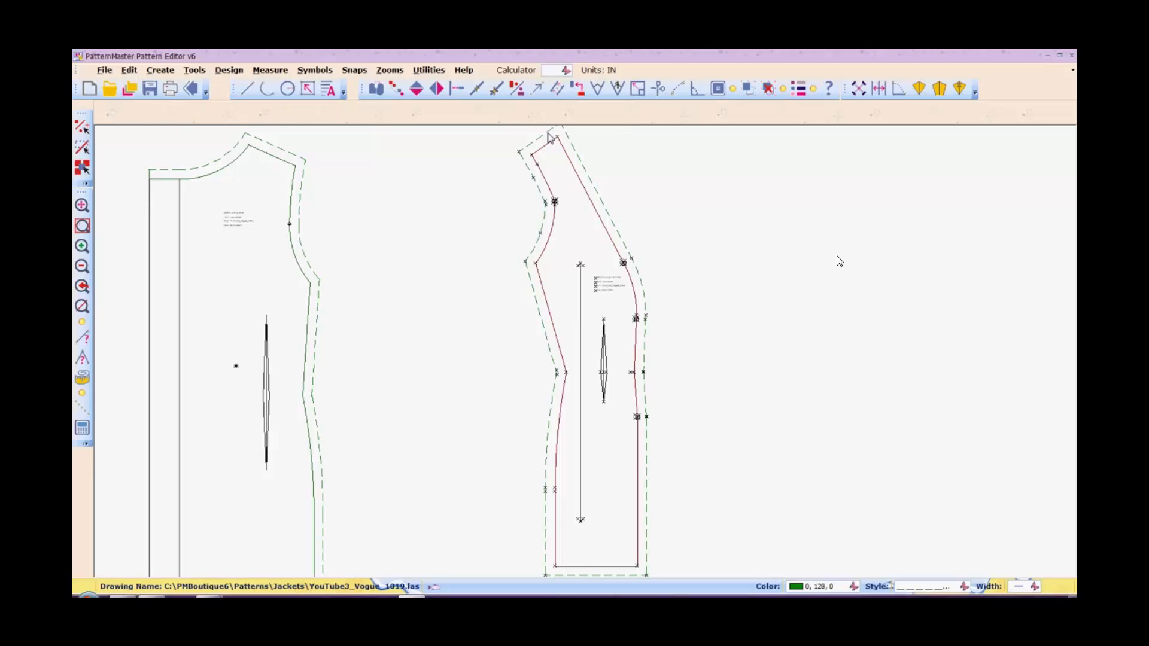
Group the whole lining front with its seam allowance lines and move it beside the lining back.
key("o")
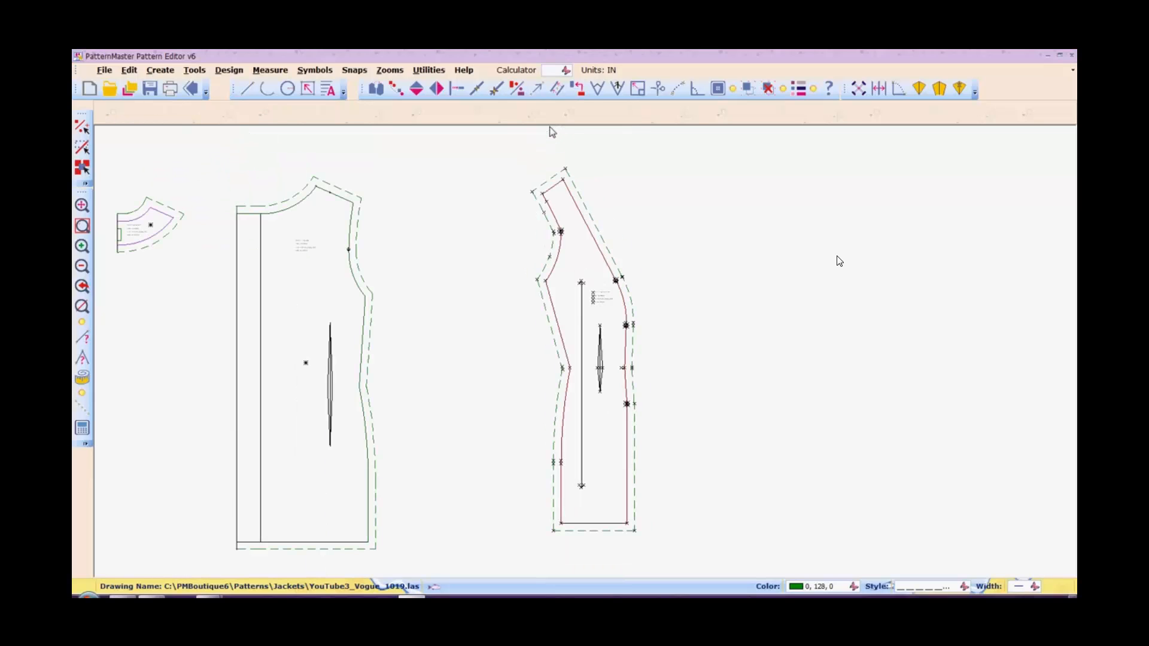
left_click_drag(485, 162, 676, 564)
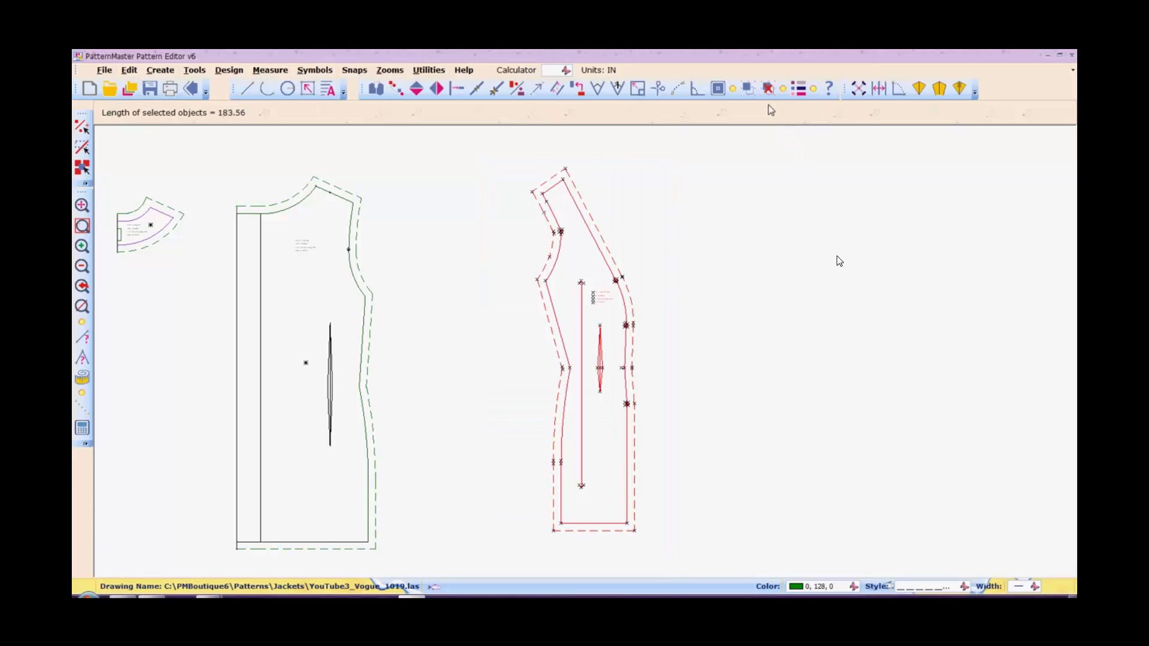
left_click(746, 90)
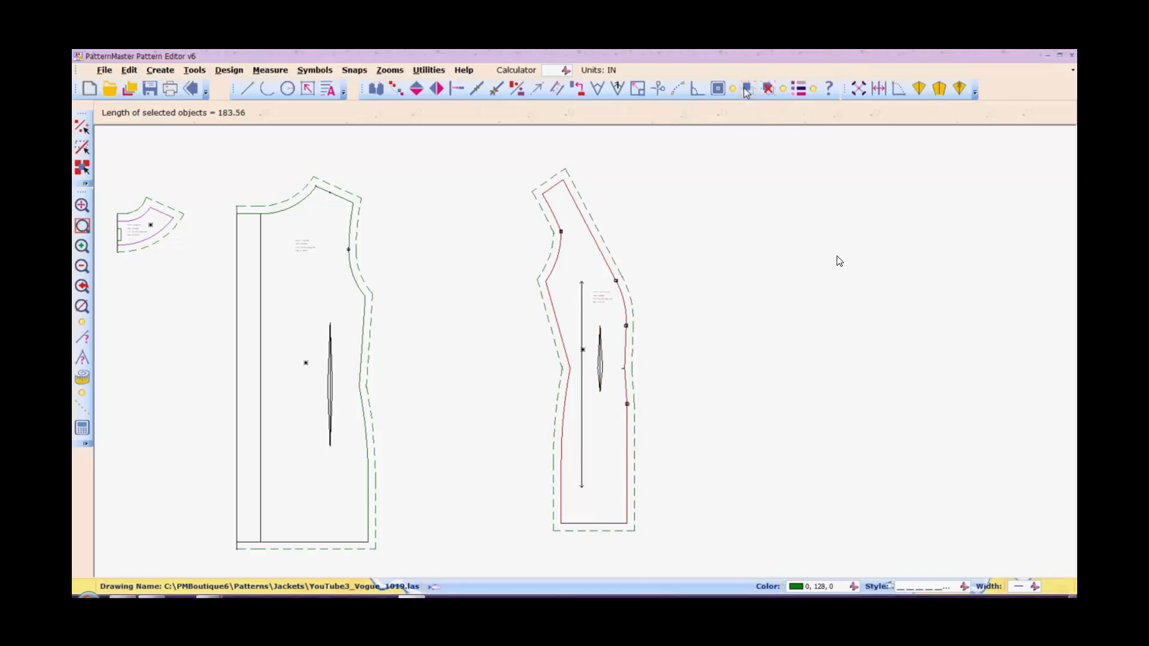
left_click(622, 341)
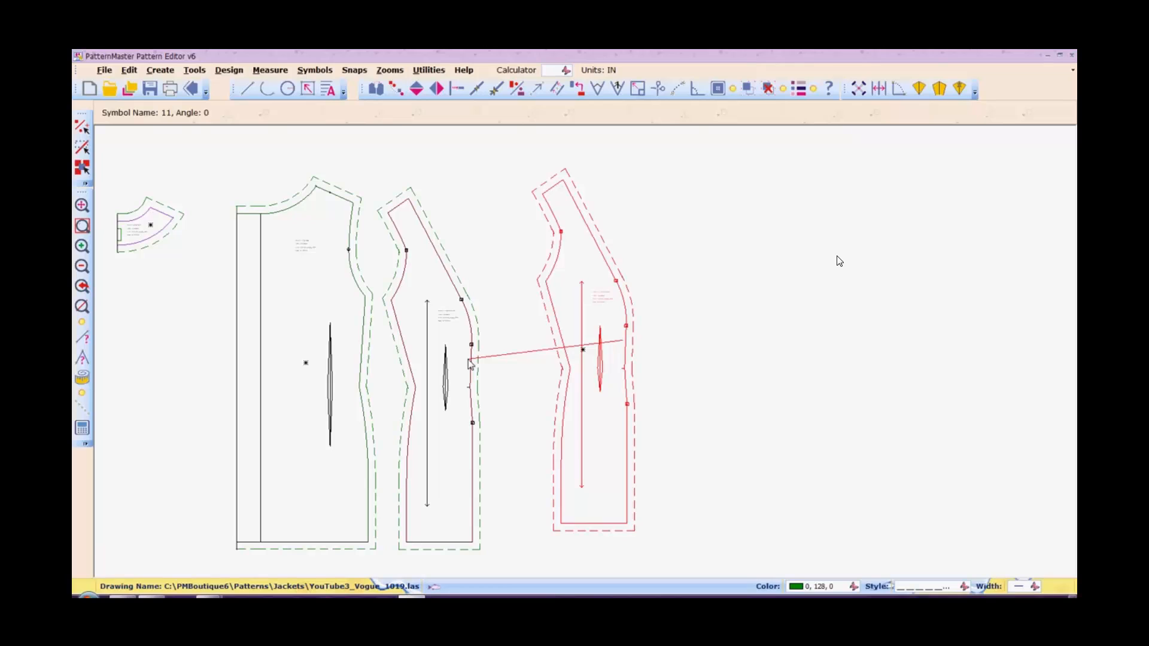
left_click(470, 364)
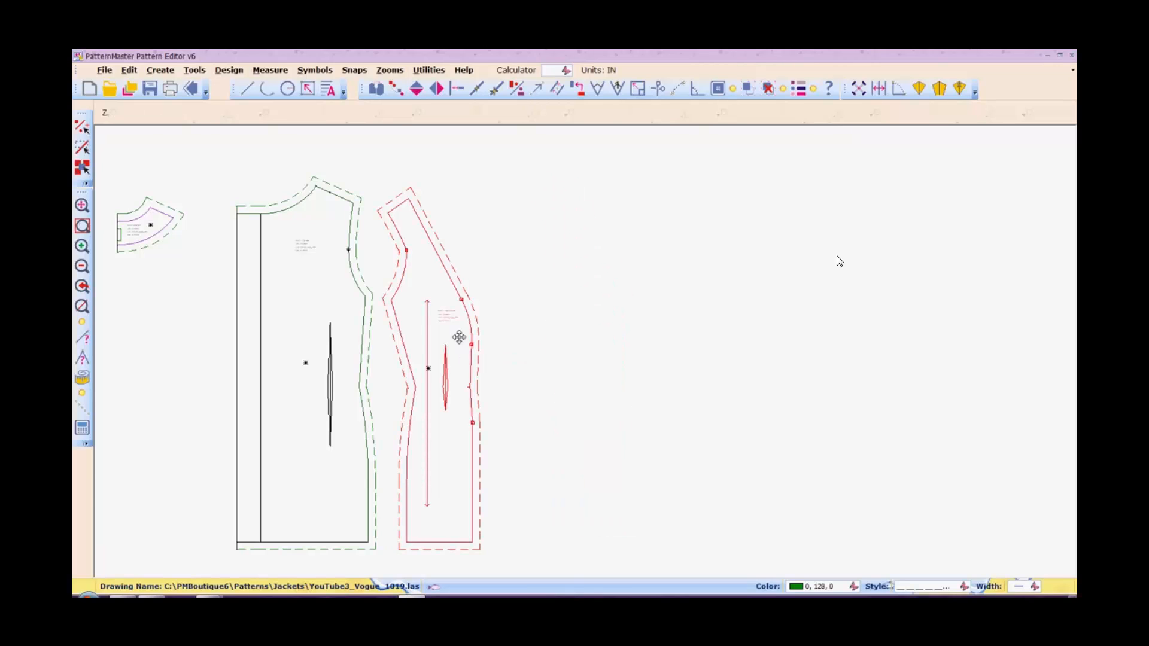
Tighten the layout by moving the sleeve, the small curved neck piece below it, and both lining pieces closer to the jacket pieces.
scroll(459, 337, "down", 5)
scroll(460, 342, "down", 1)
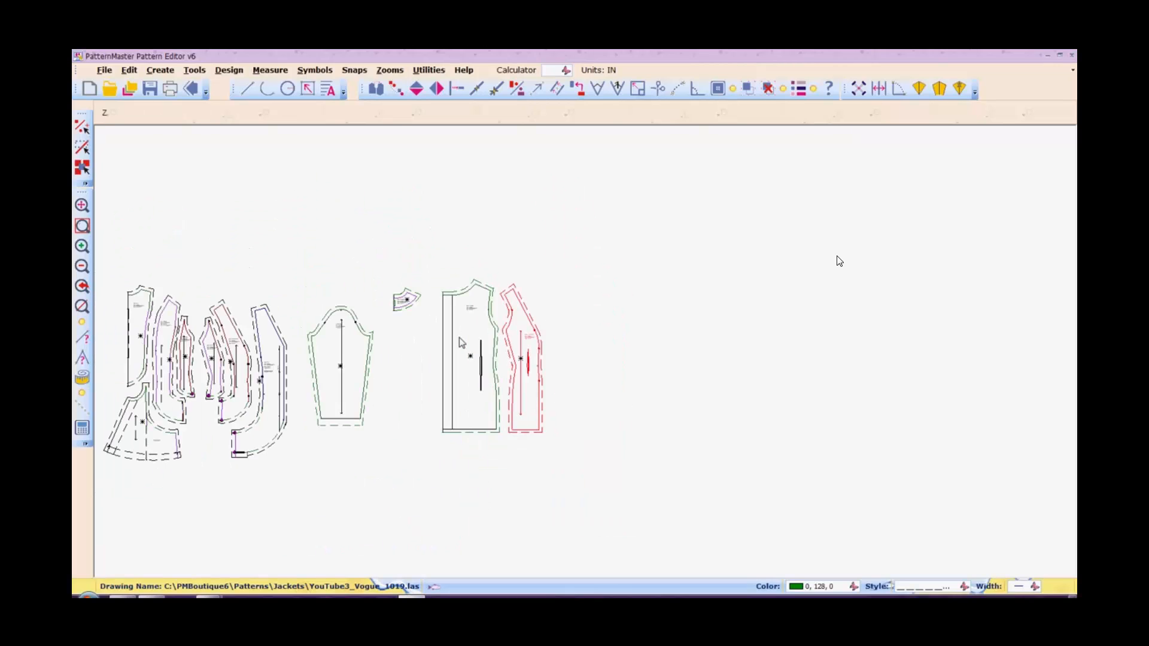
scroll(461, 343, "down", 1)
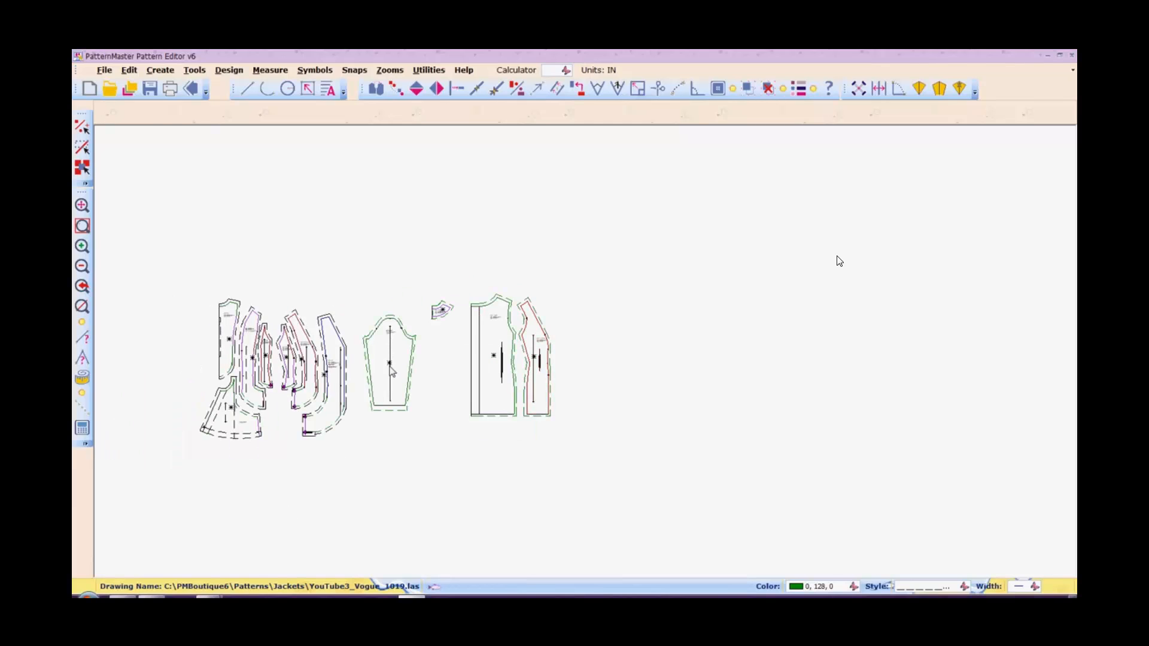
left_click(389, 366)
left_click_drag(389, 367, 376, 355)
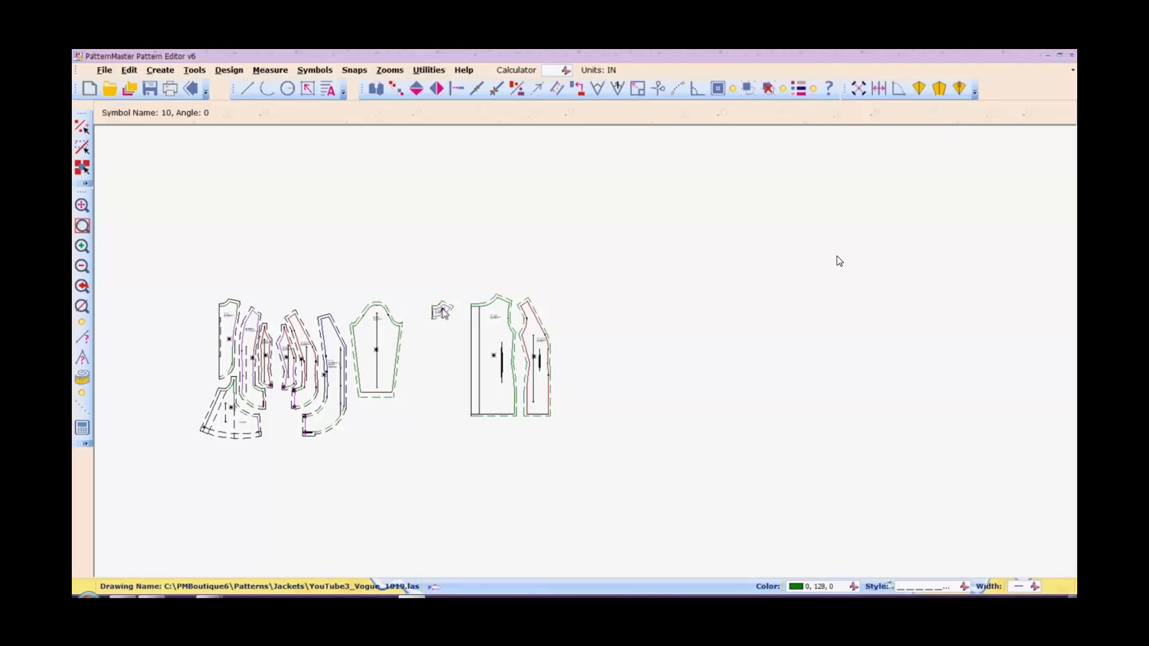
left_click_drag(442, 309, 374, 418)
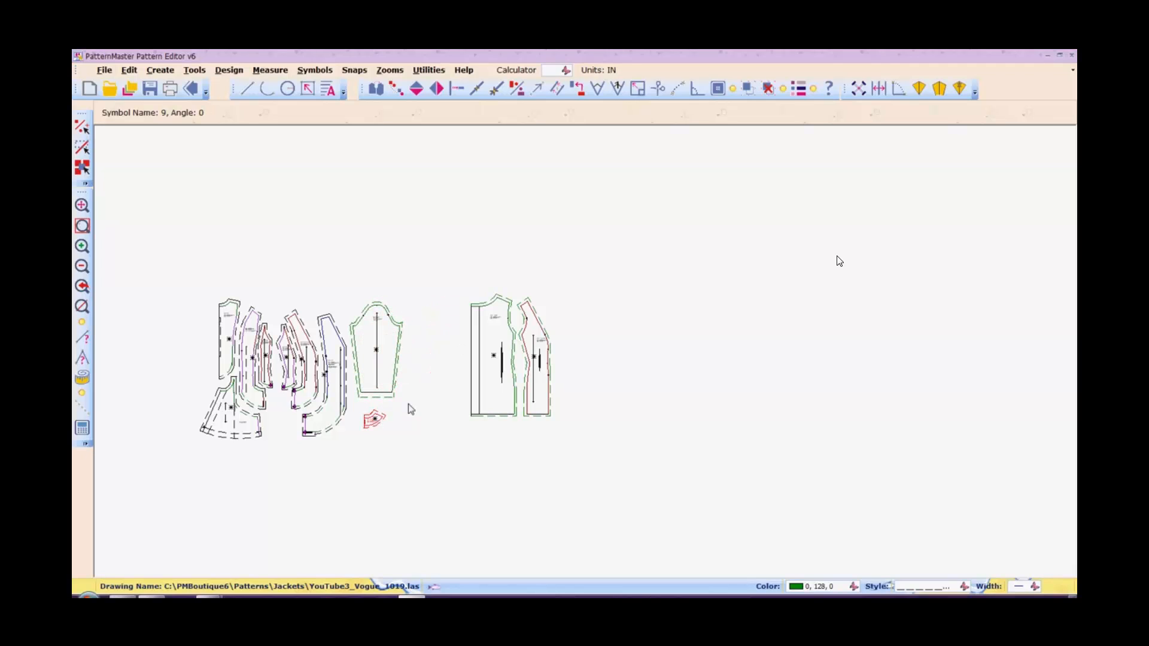
left_click_drag(452, 298, 576, 433)
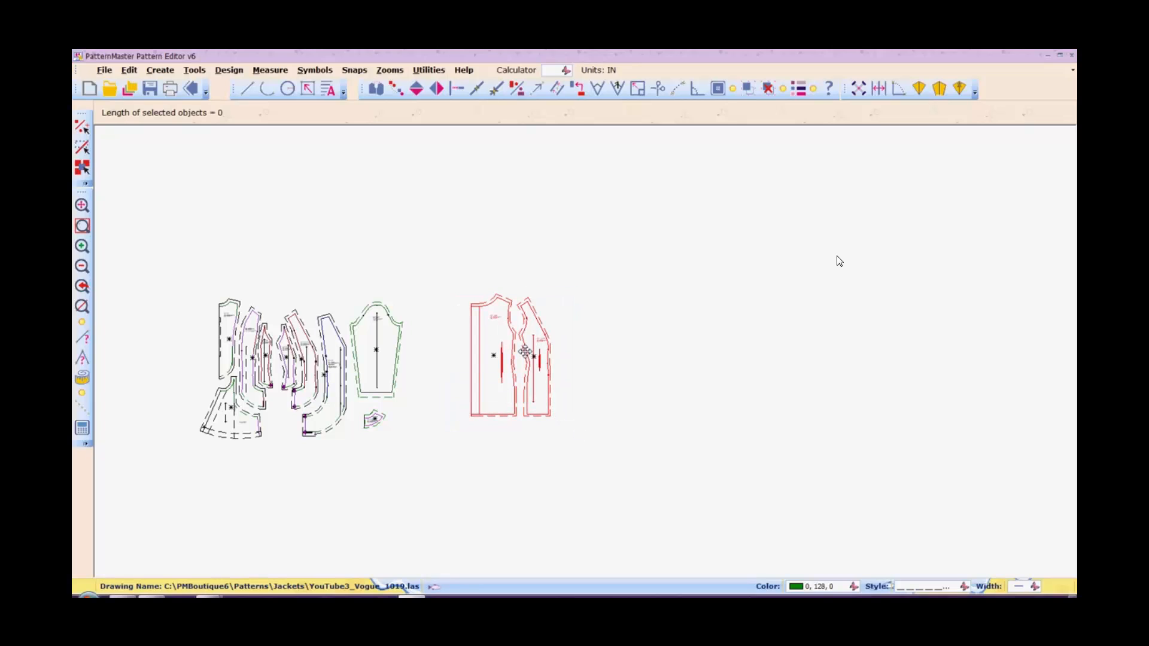
left_click_drag(525, 352, 476, 353)
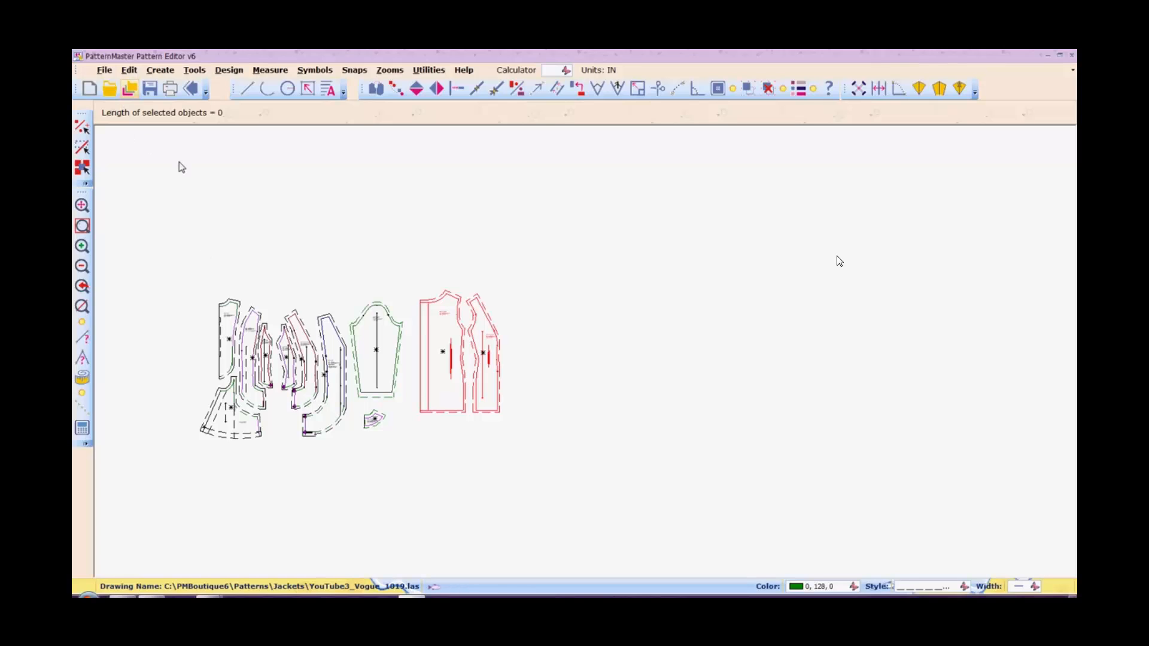
key("f")
key("a")
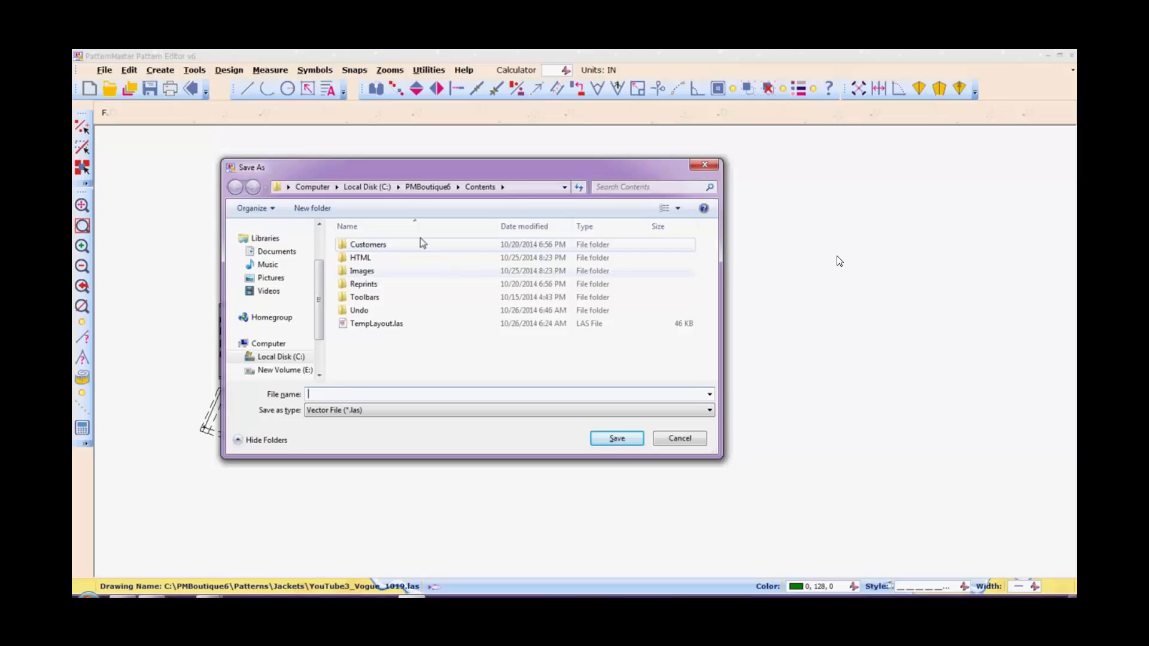
left_click(679, 439)
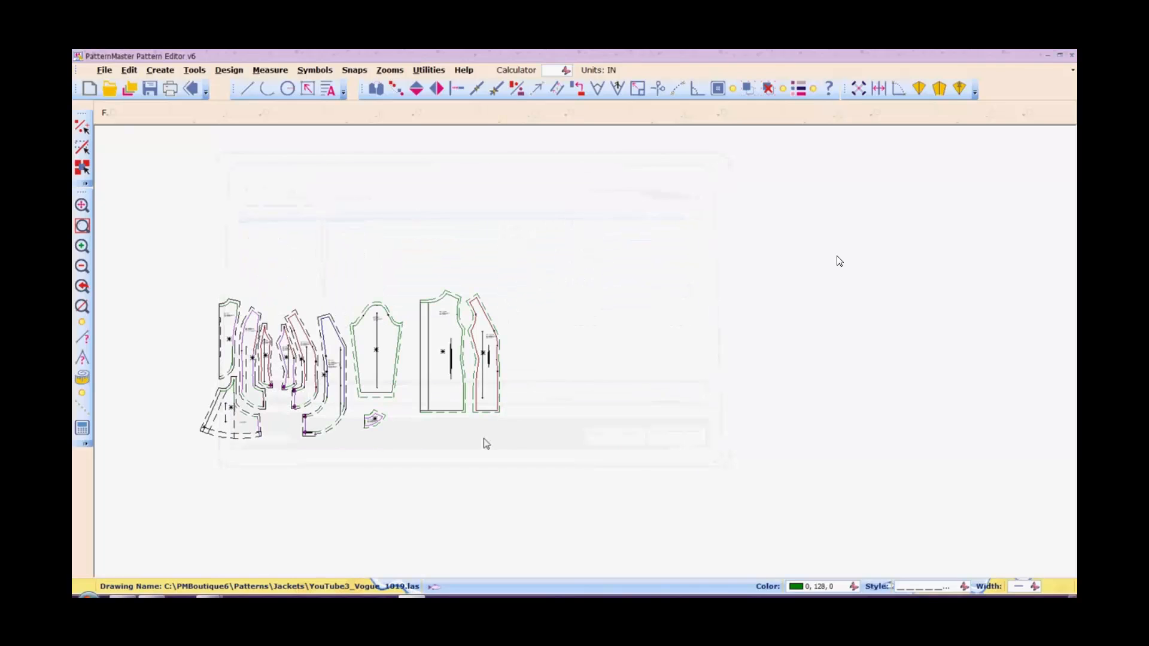
Save the drawing as Arcs.Jacket.YouTube3-final.las in the PMBoutique6 Patterns\Jackets folder, replacing the existing file.
left_click(104, 70)
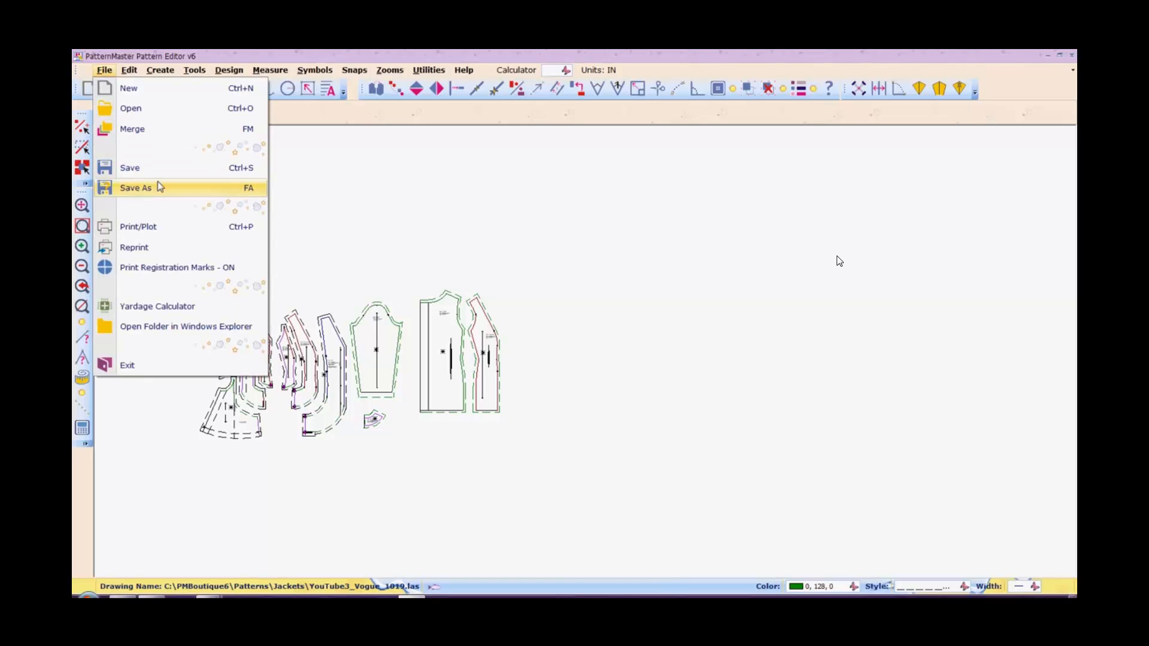
left_click(159, 188)
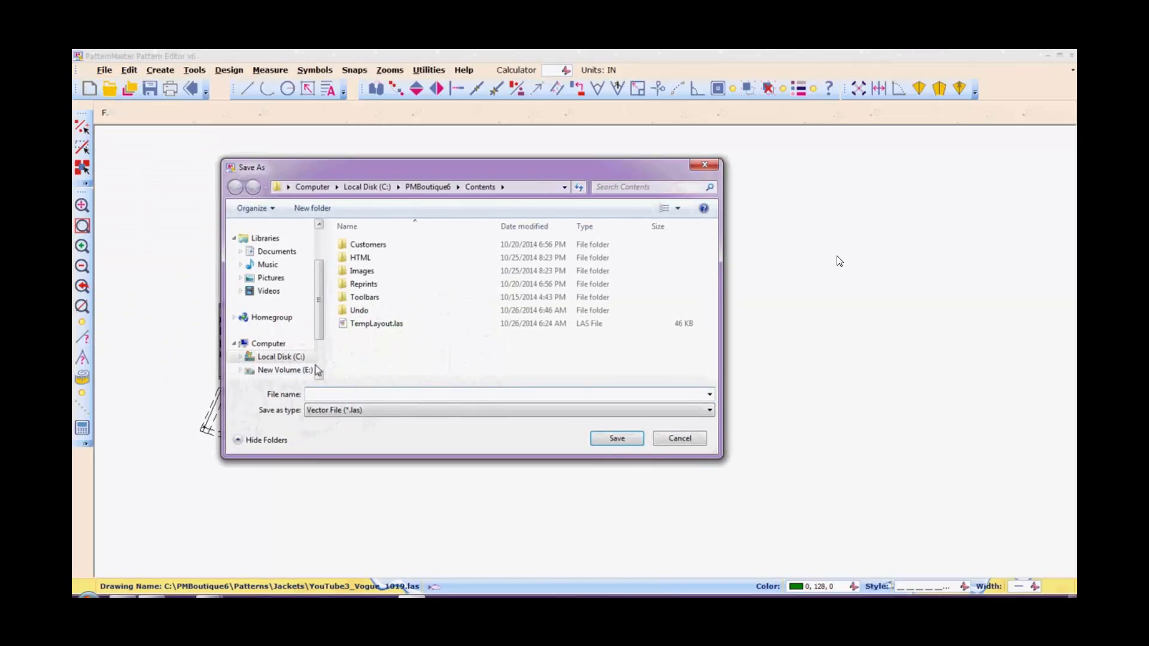
left_click(426, 187)
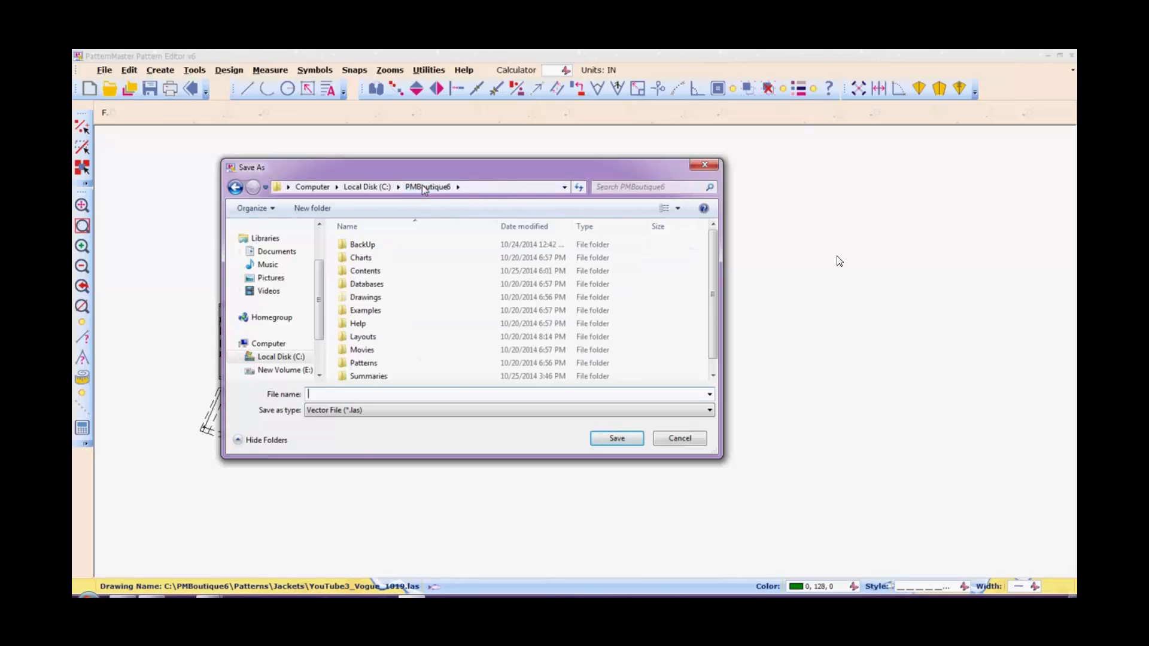
double_click(371, 364)
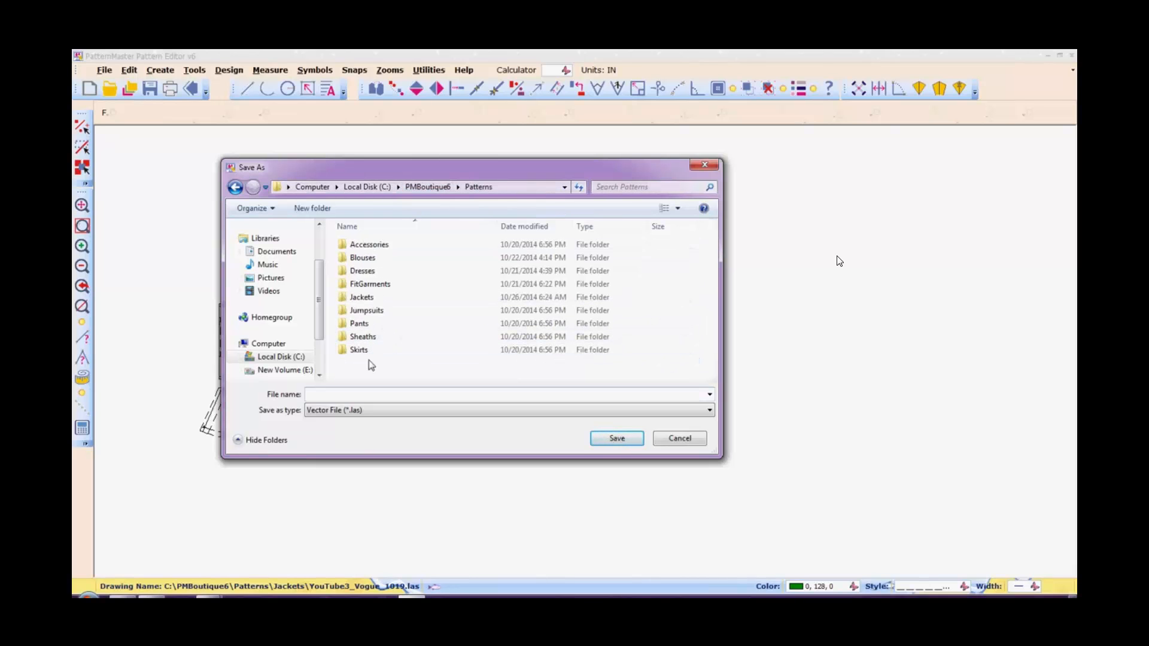
double_click(371, 298)
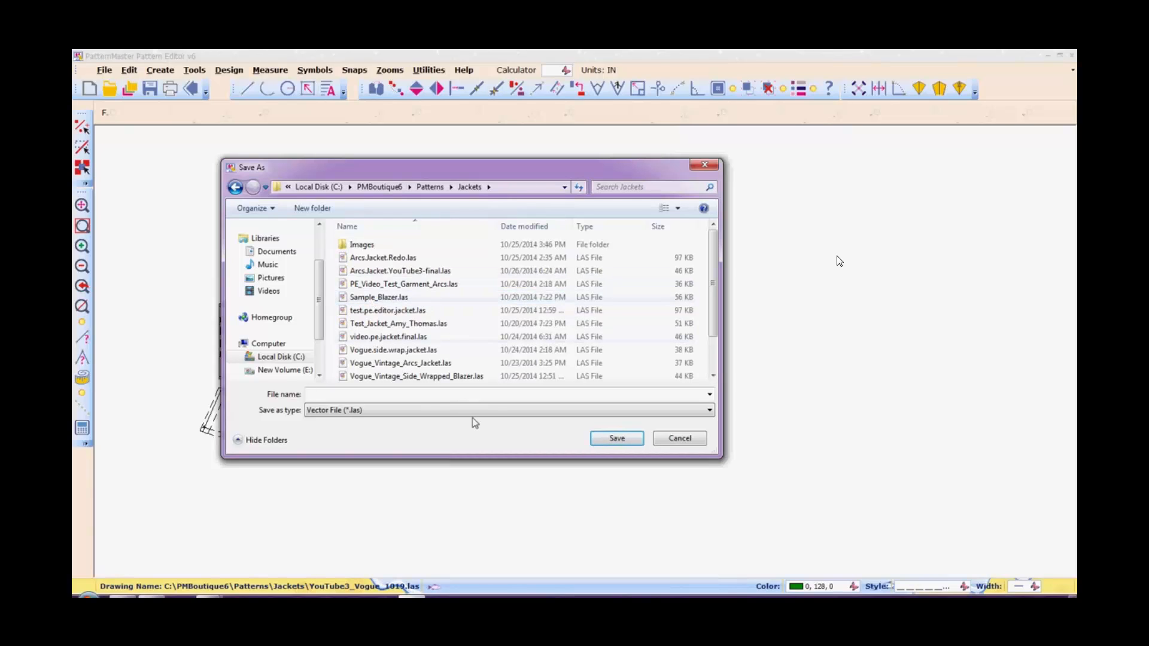
left_click(435, 273)
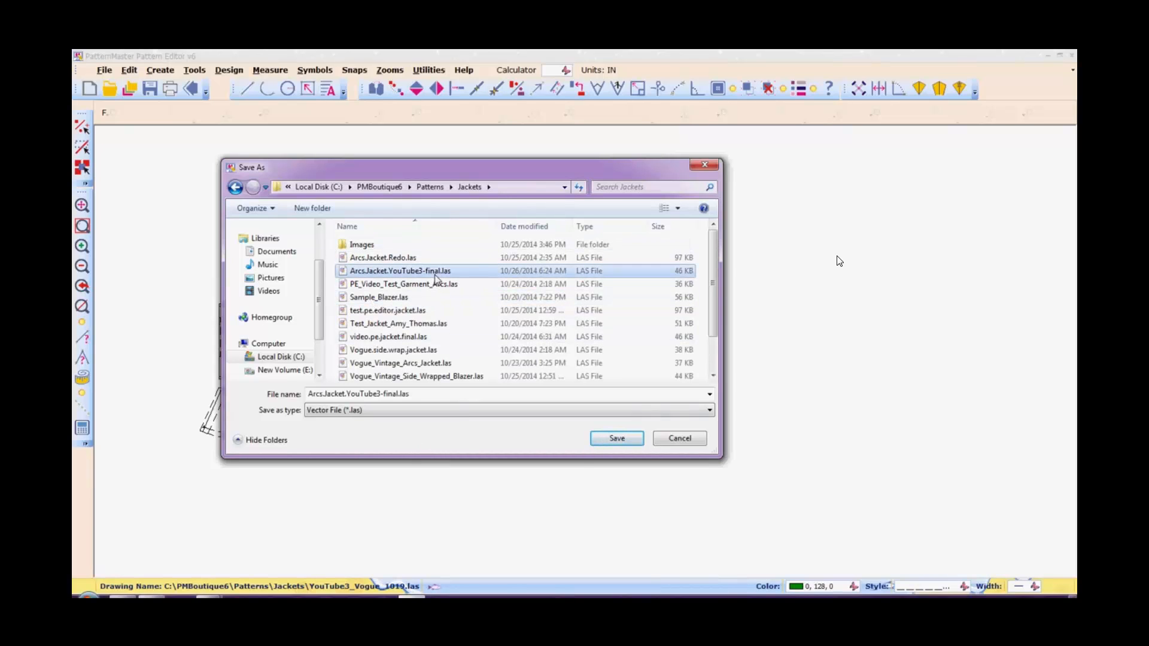
left_click(616, 441)
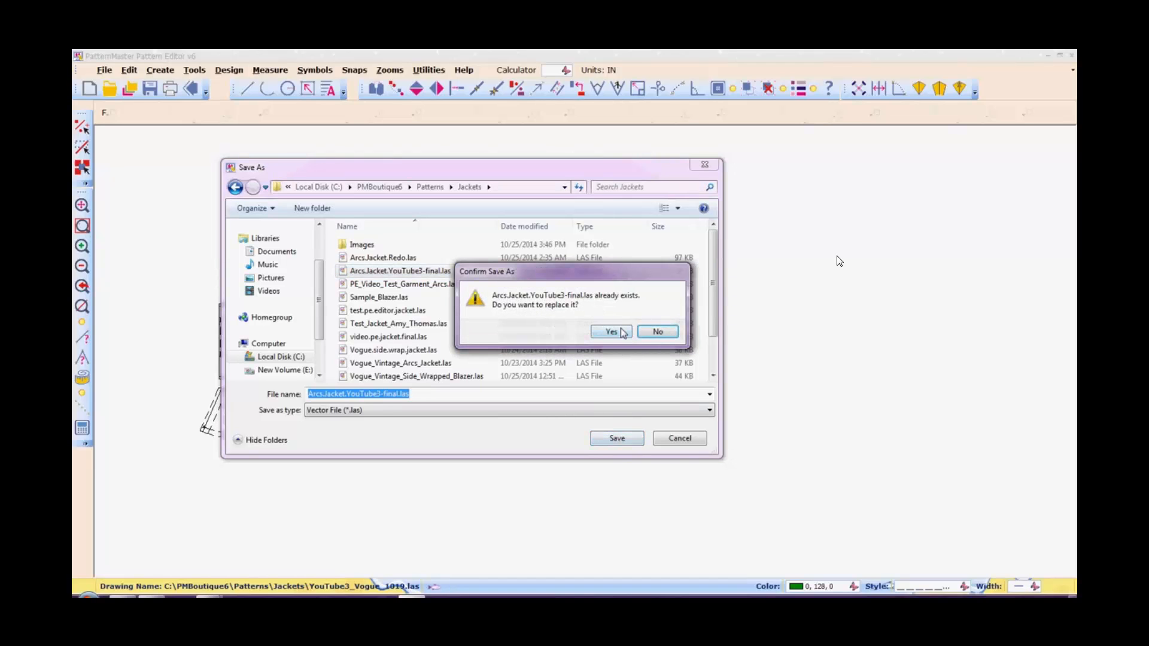
left_click(621, 330)
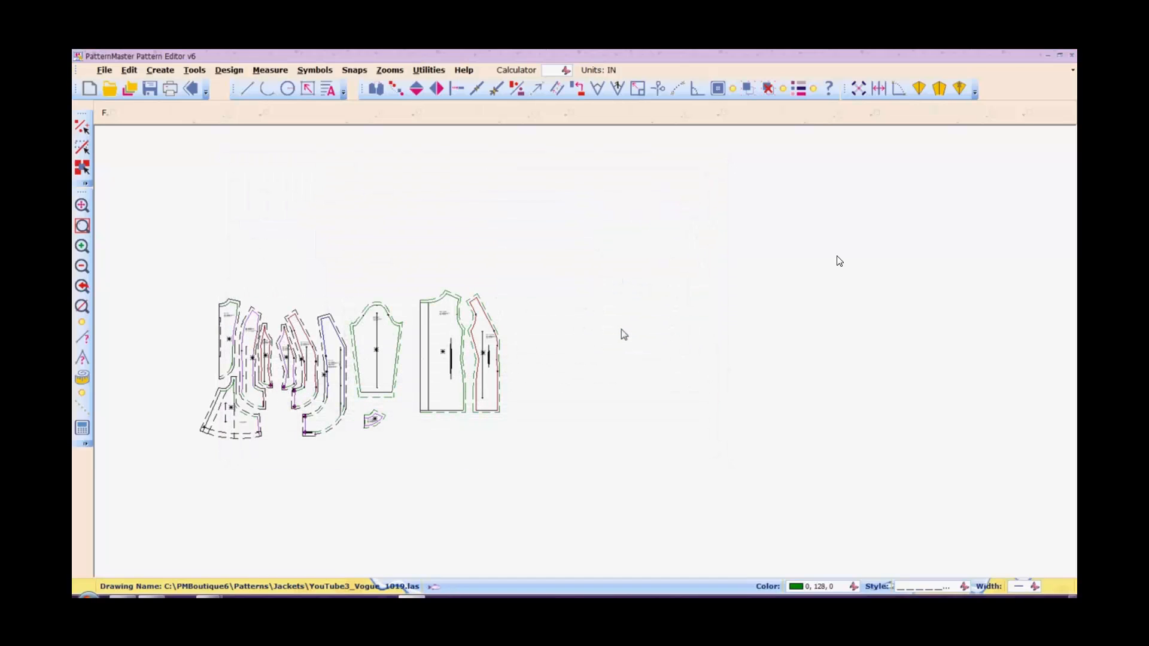
Fit all pattern pieces in view and open the Yardage Calculator.
key("z")
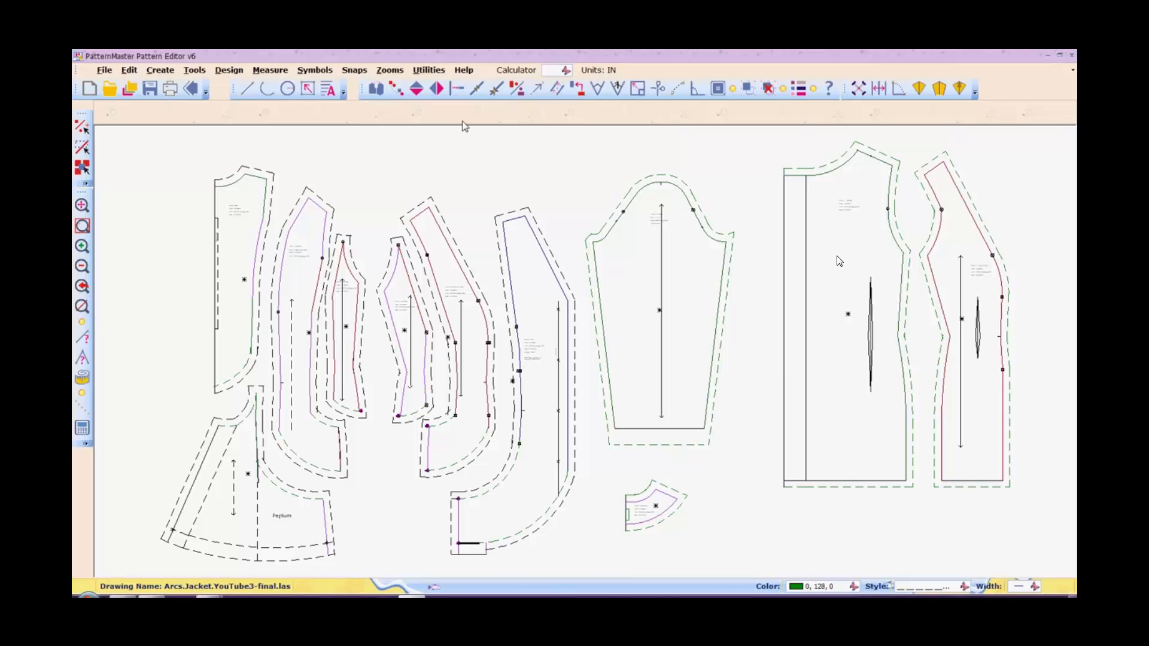
left_click(107, 71)
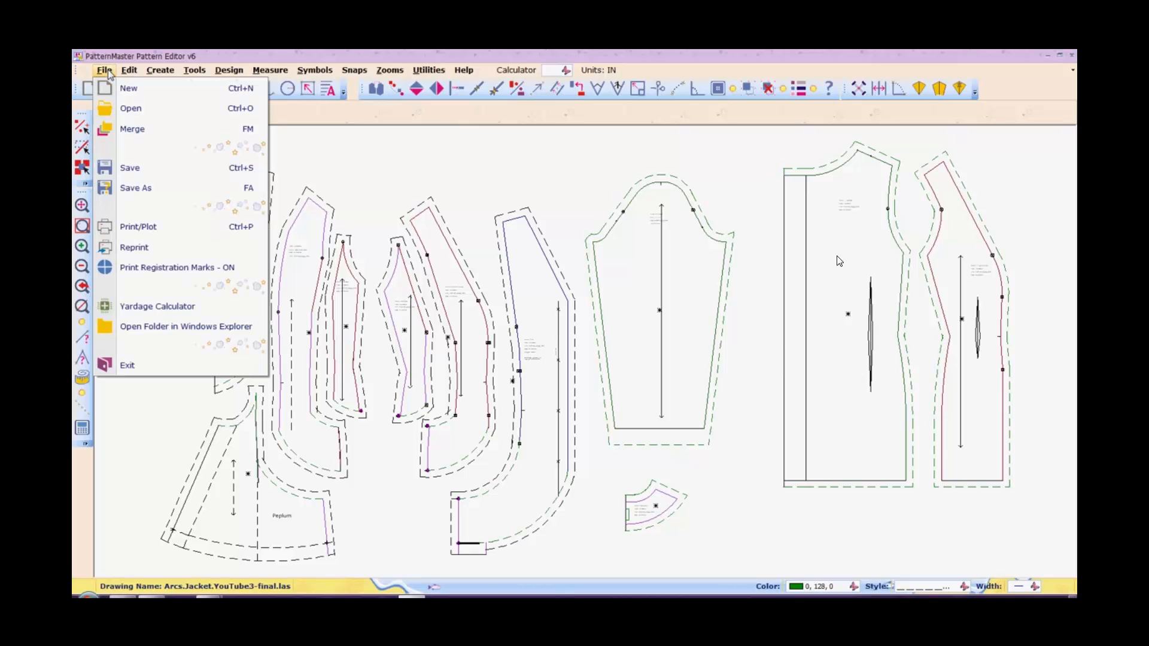
left_click(120, 308)
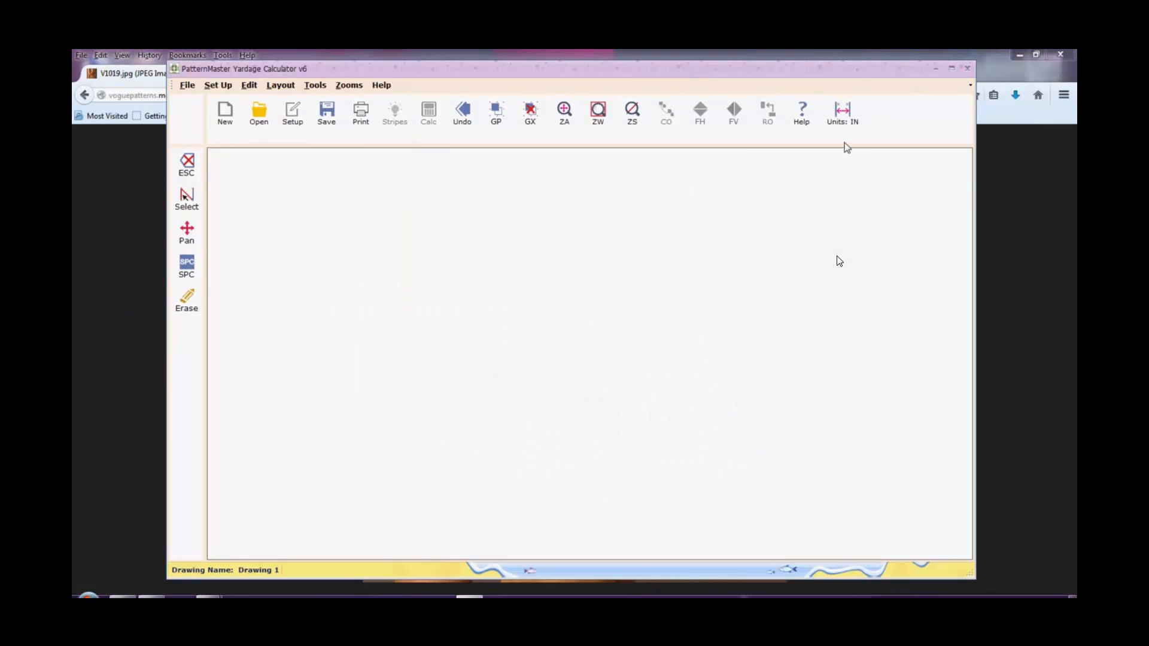
Maximize the Yardage Calculator and open Arcs.Jacket.YouTube3-final.las from the Jackets folder with the patterns rotated 90 degrees on open.
left_click(951, 67)
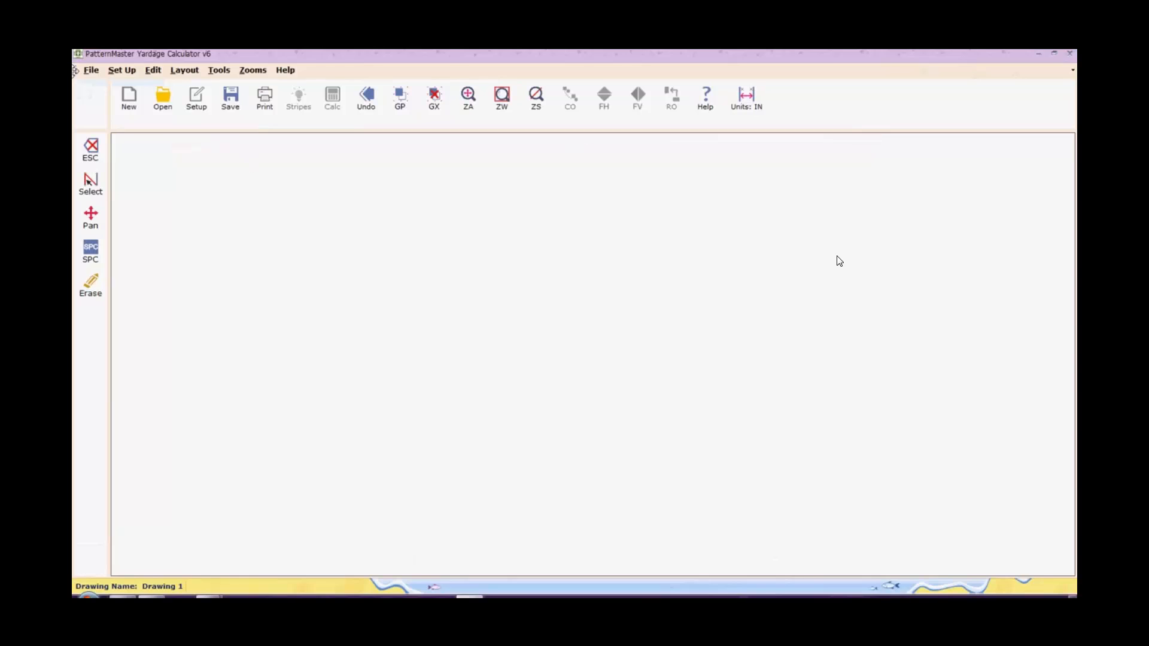
left_click(175, 98)
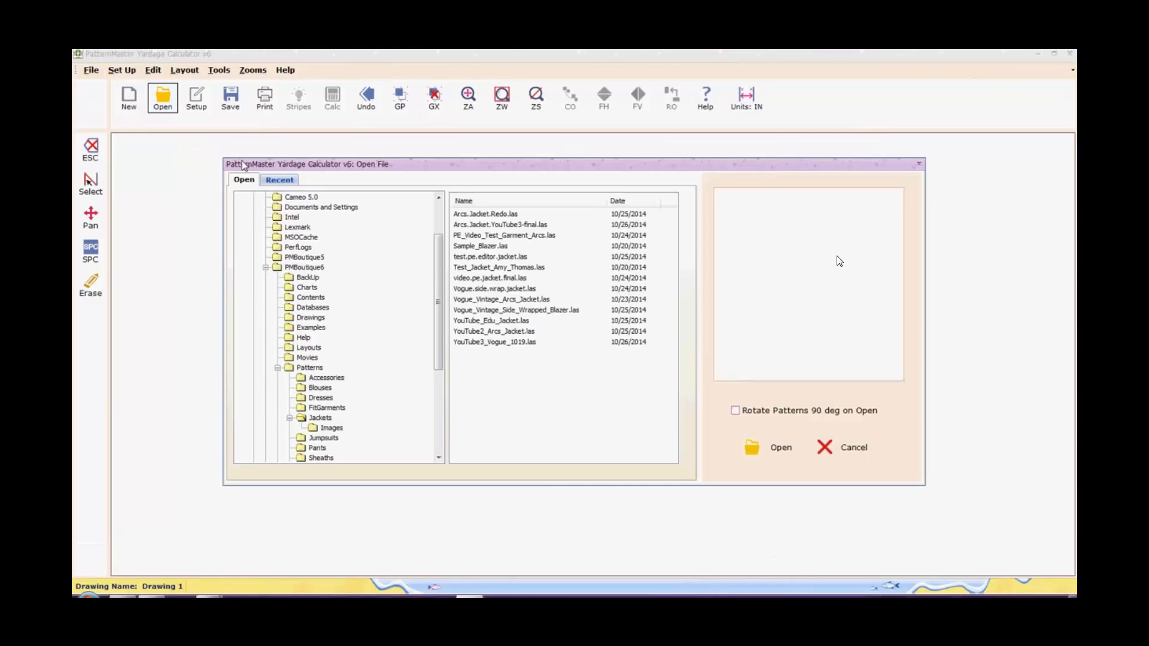
left_click(520, 226)
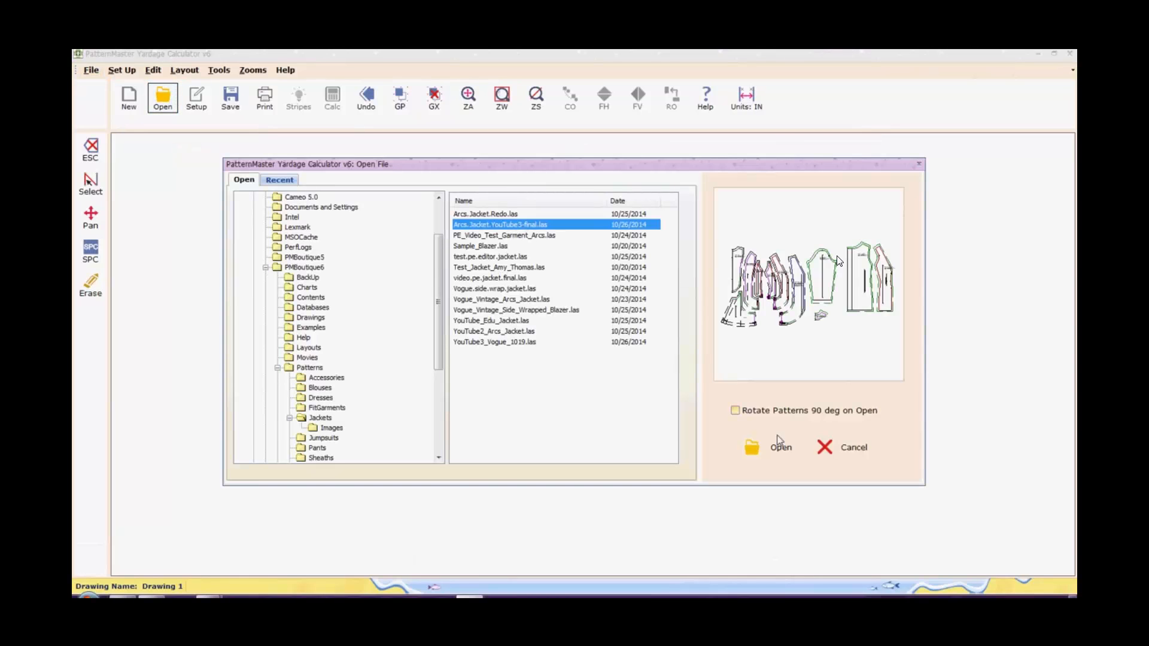
left_click(766, 411)
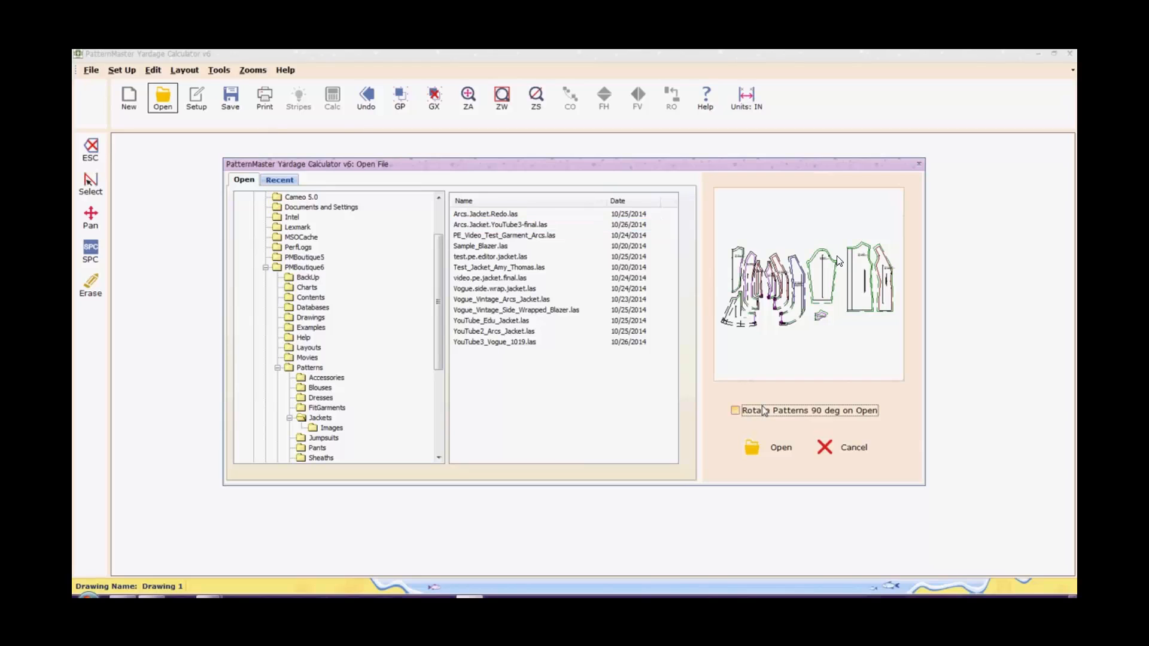
left_click(766, 453)
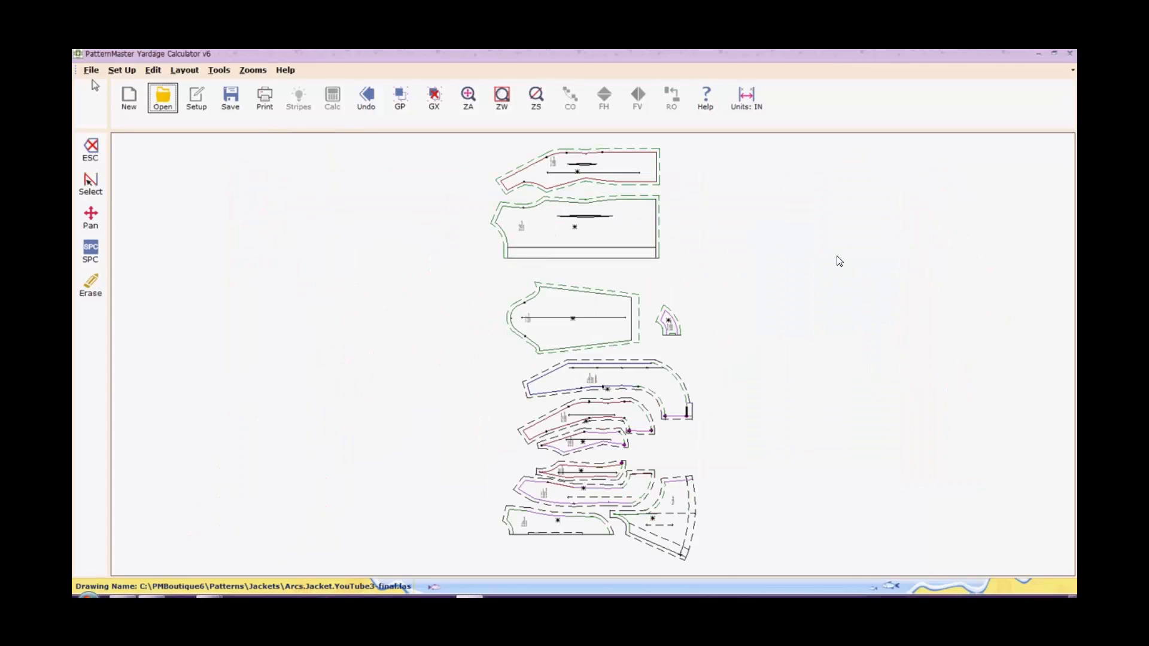
Set up the fabric layout as a folded spread with a 60 in fabric width.
left_click(120, 76)
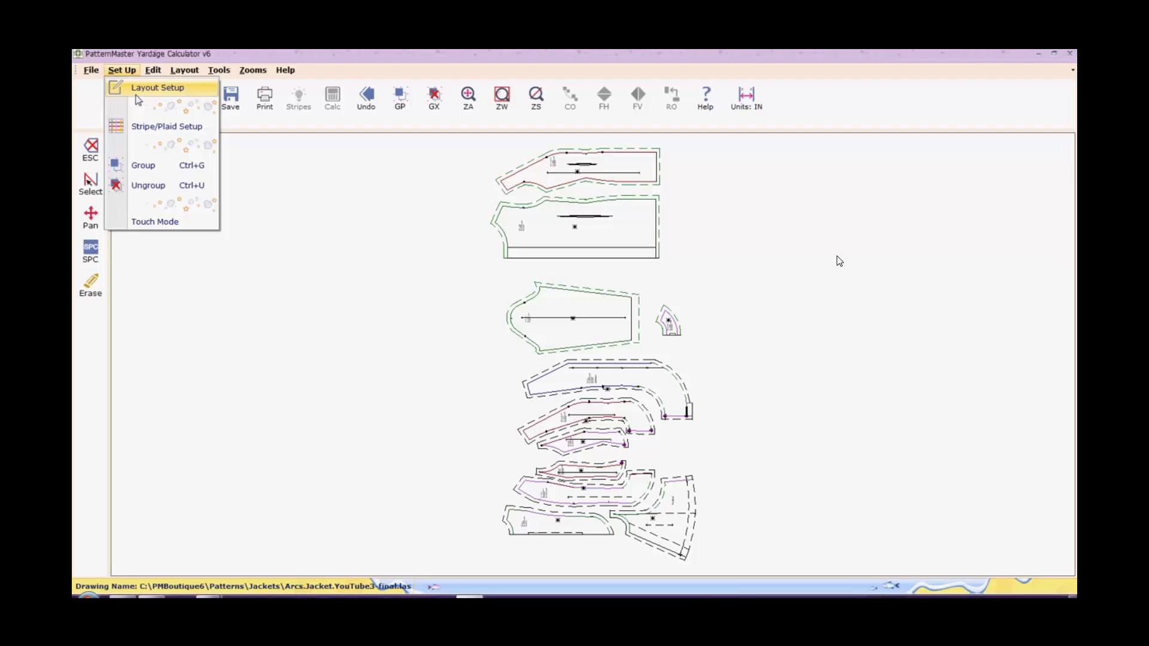
left_click(137, 96)
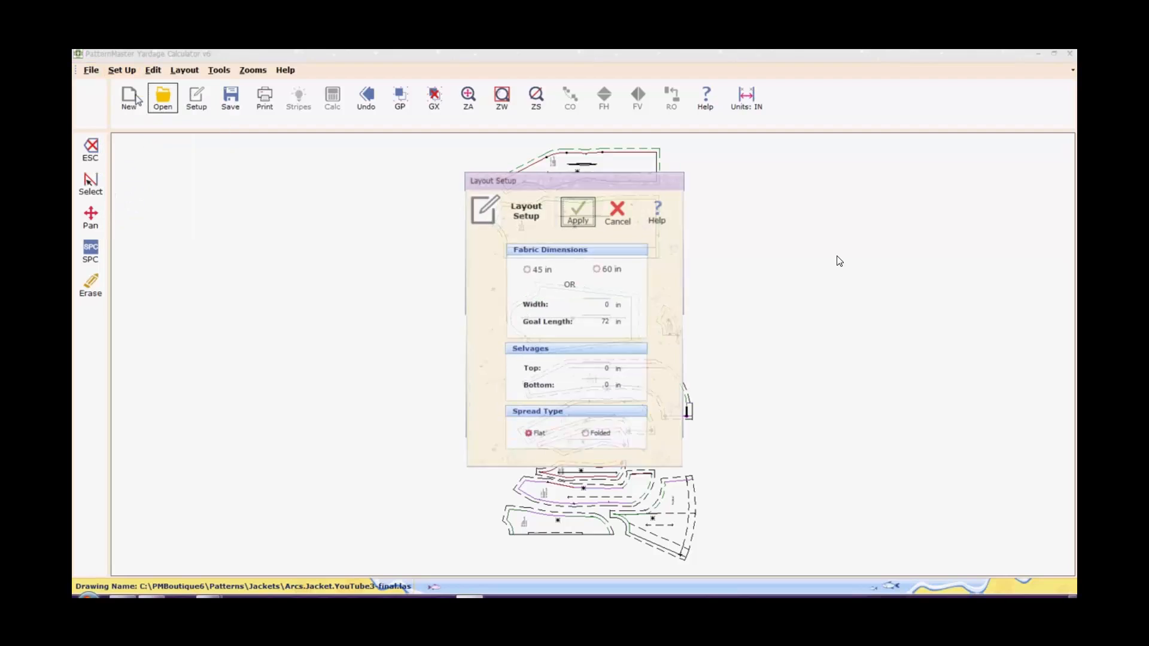
left_click(600, 437)
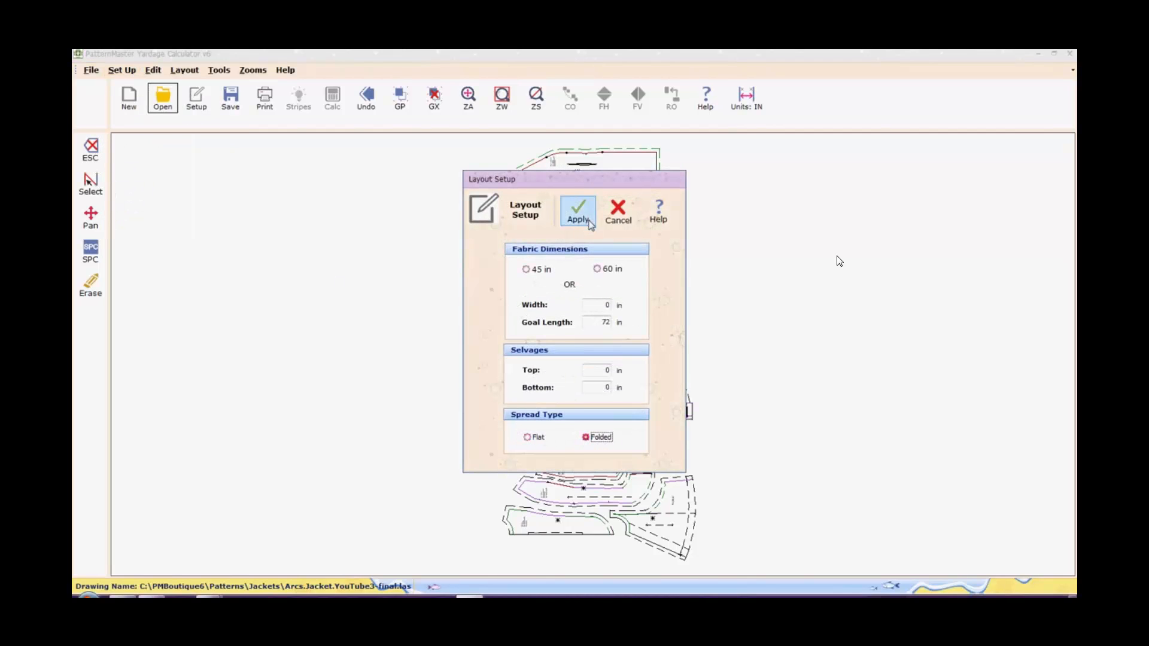
left_click(605, 271)
left_click(578, 210)
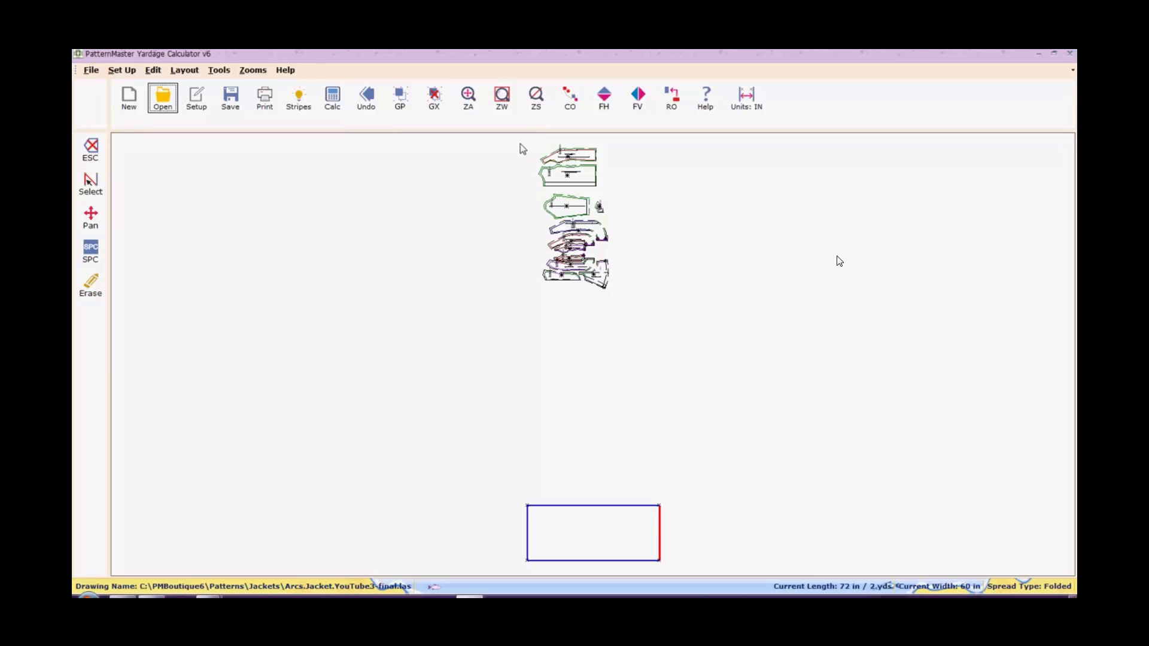
Move all pattern pieces together down beside the fabric rectangle, fit everything in view and deselect the pieces.
left_click_drag(519, 144, 646, 303)
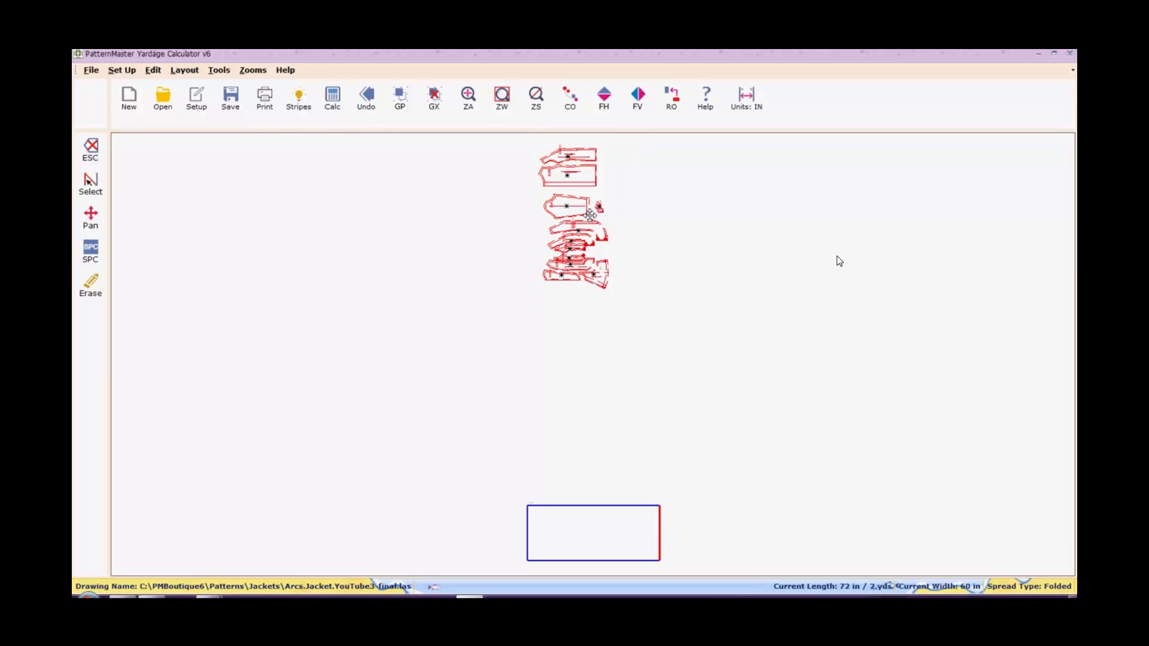
left_click_drag(590, 215, 422, 503)
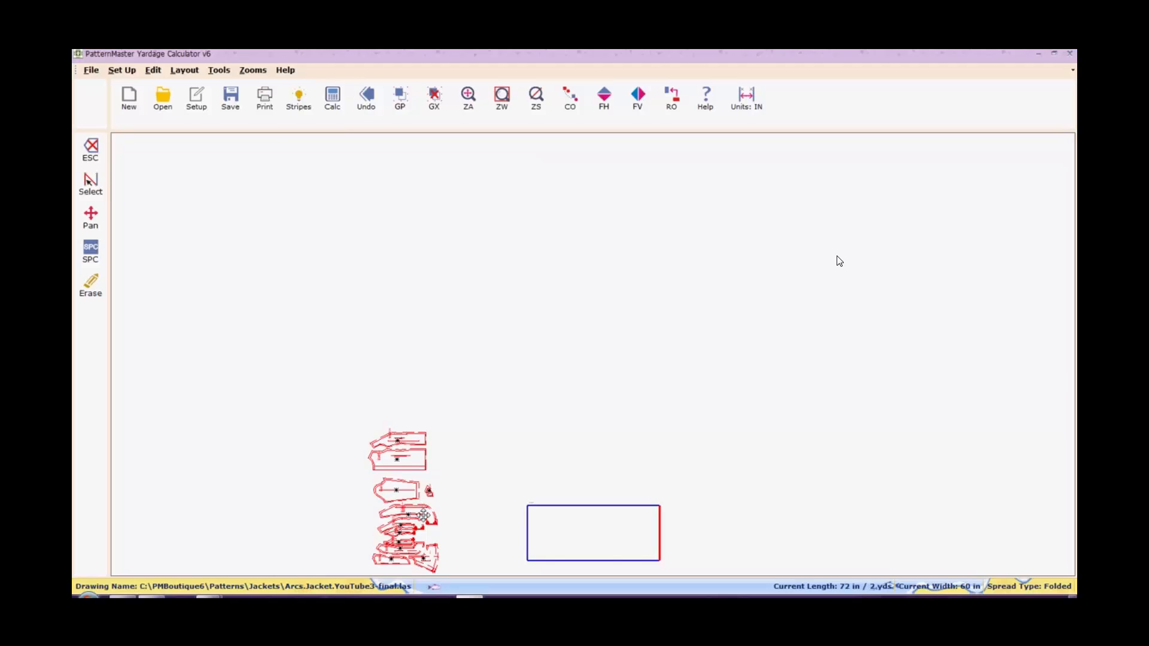
key("z")
key("a")
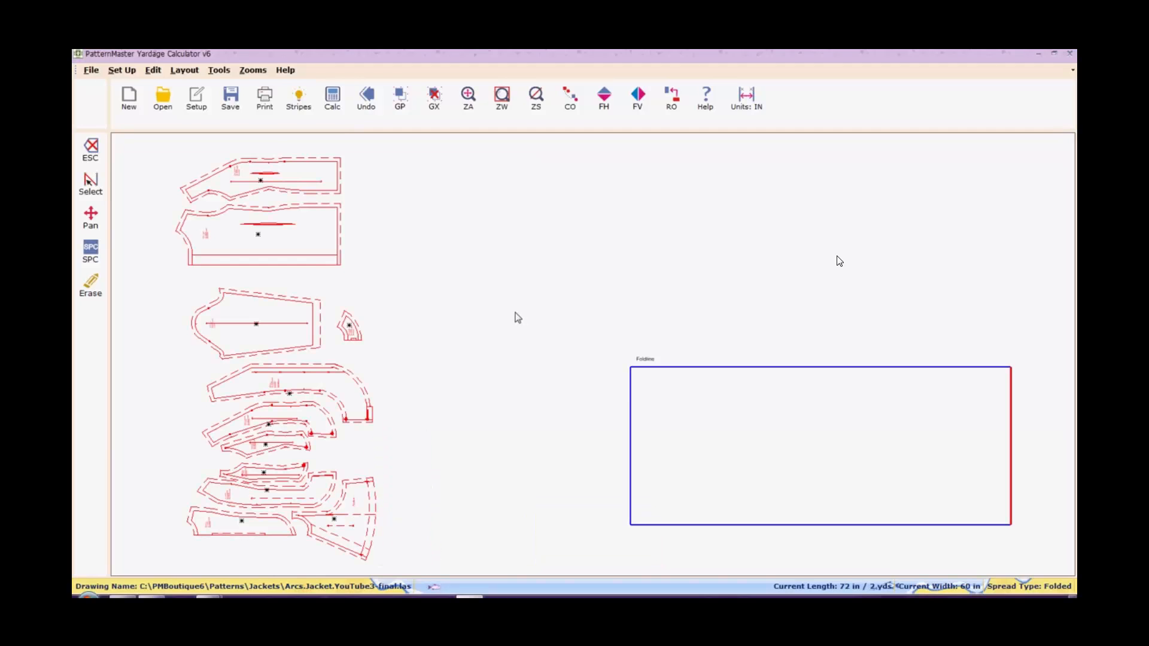
key("Escape")
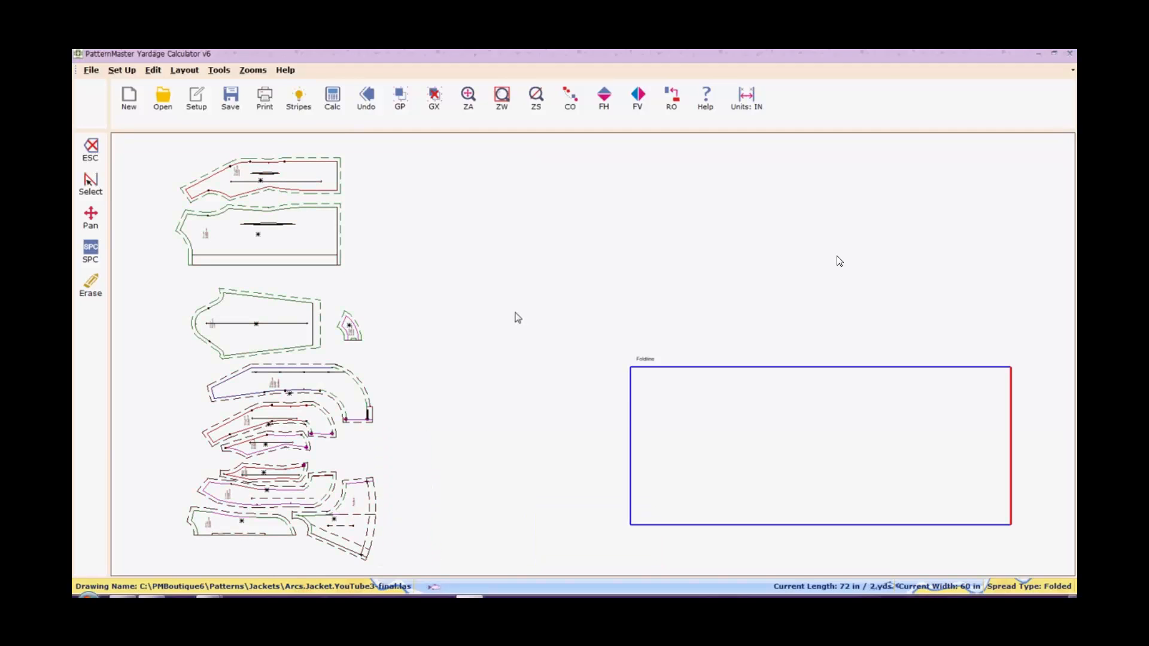
Flip the jacket back piece horizontally and place its straight centre edge on the foldline at the start of the fabric.
left_click(242, 526)
left_click_drag(242, 525, 646, 271)
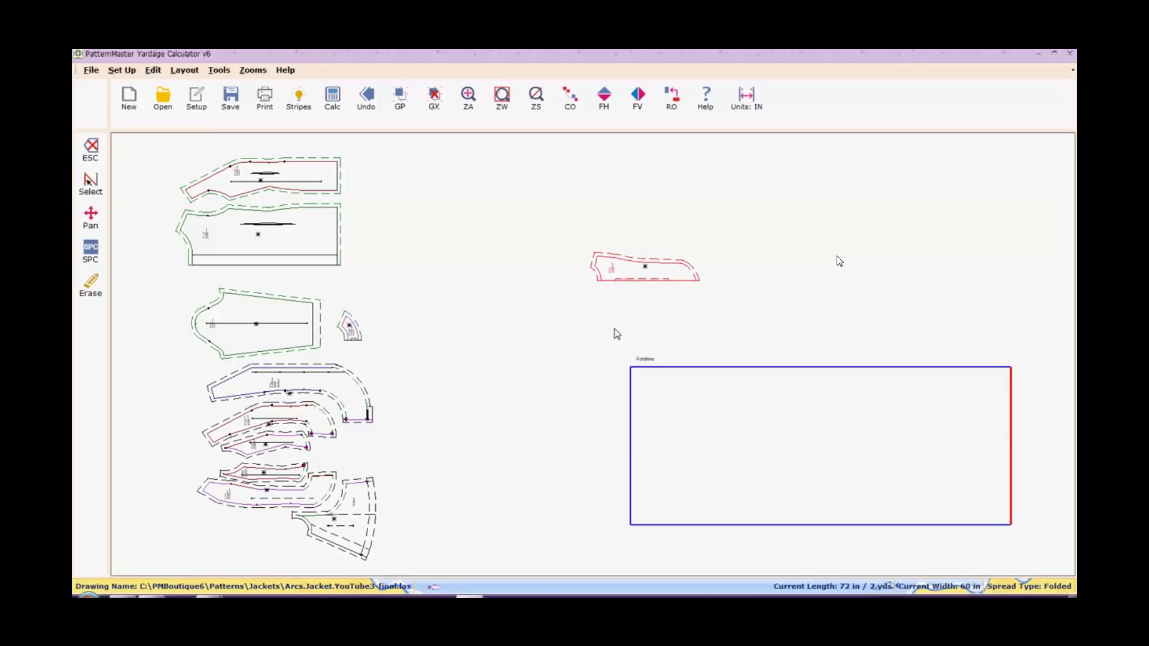
left_click_drag(616, 336, 1071, 556)
left_click(636, 267)
left_click(610, 99)
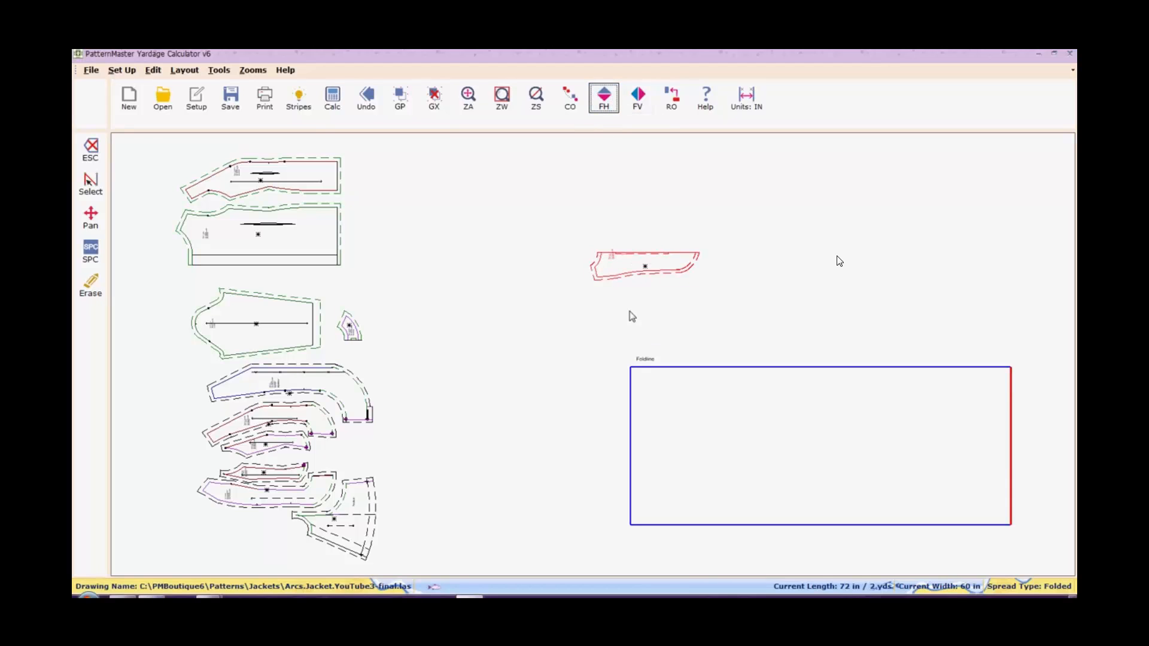
left_click_drag(637, 258, 689, 380)
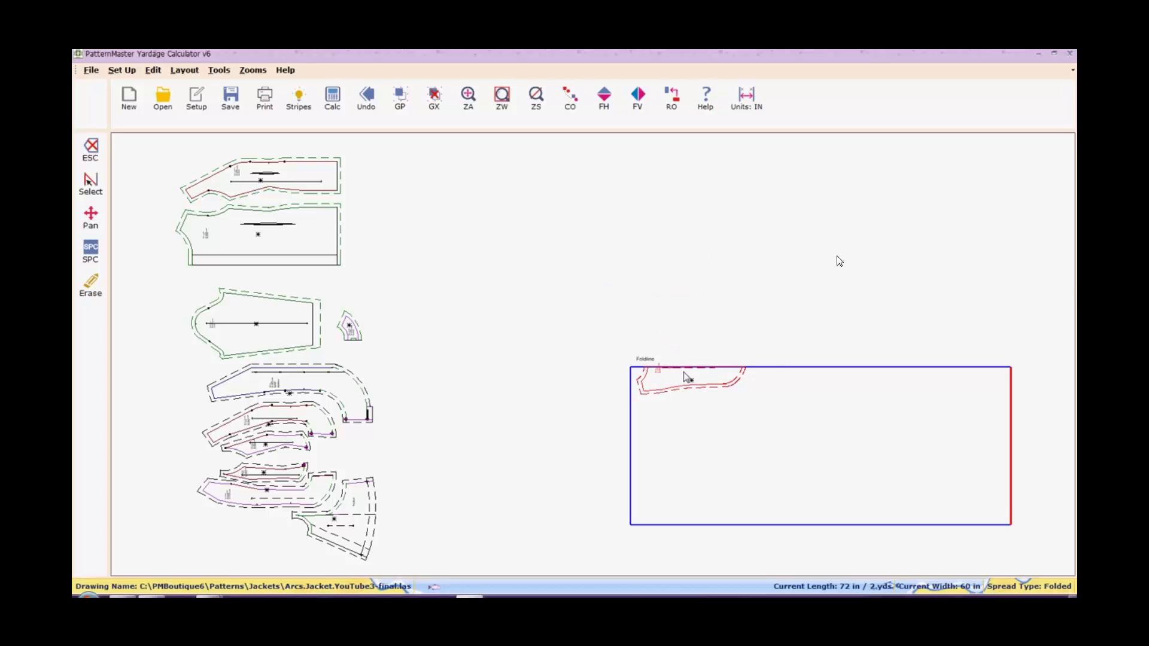
Rotate the small curved neck piece so its straight edge faces up, and place it on the foldline beside the jacket back.
left_click(357, 334)
left_click(673, 97)
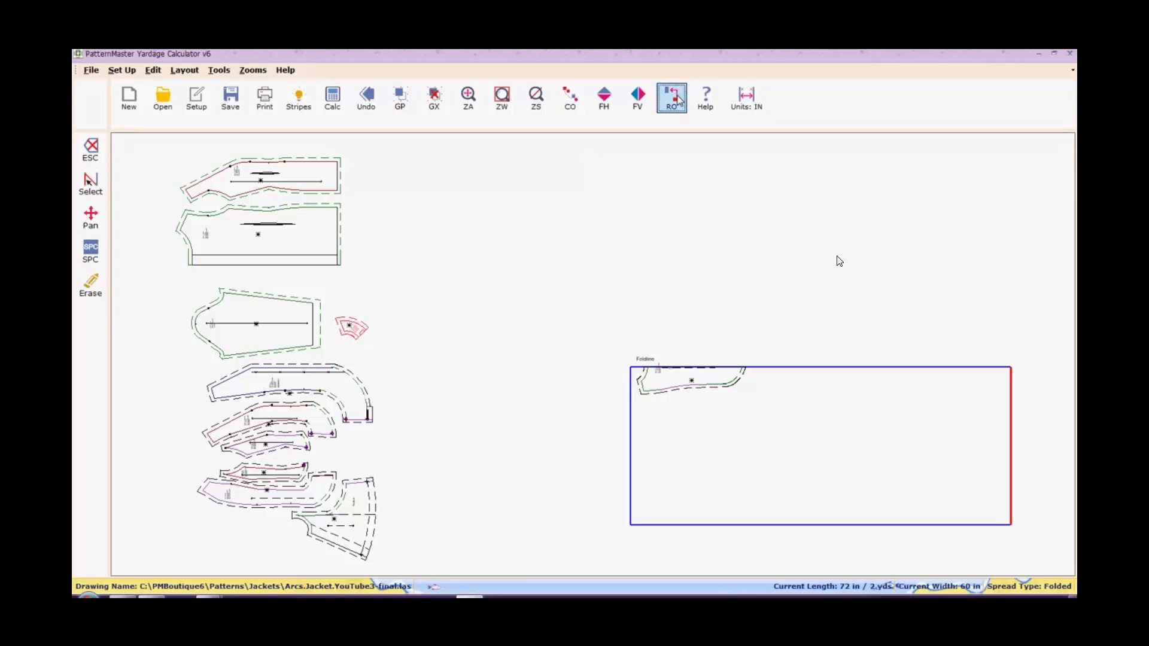
left_click(673, 97)
left_click(678, 97)
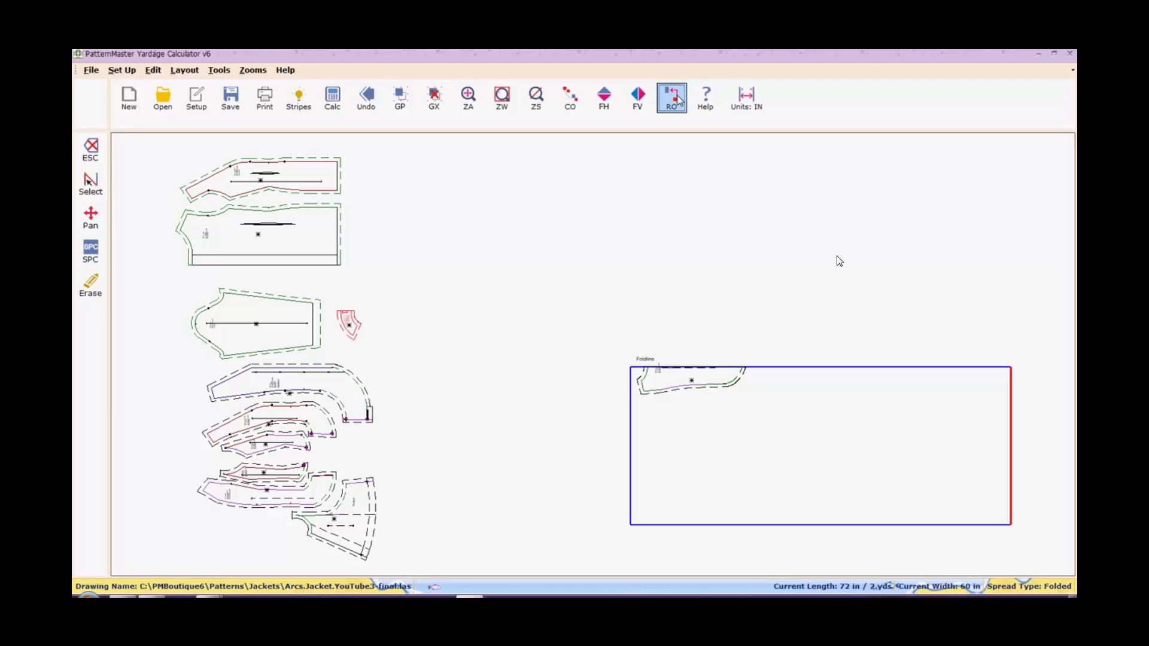
left_click(348, 327)
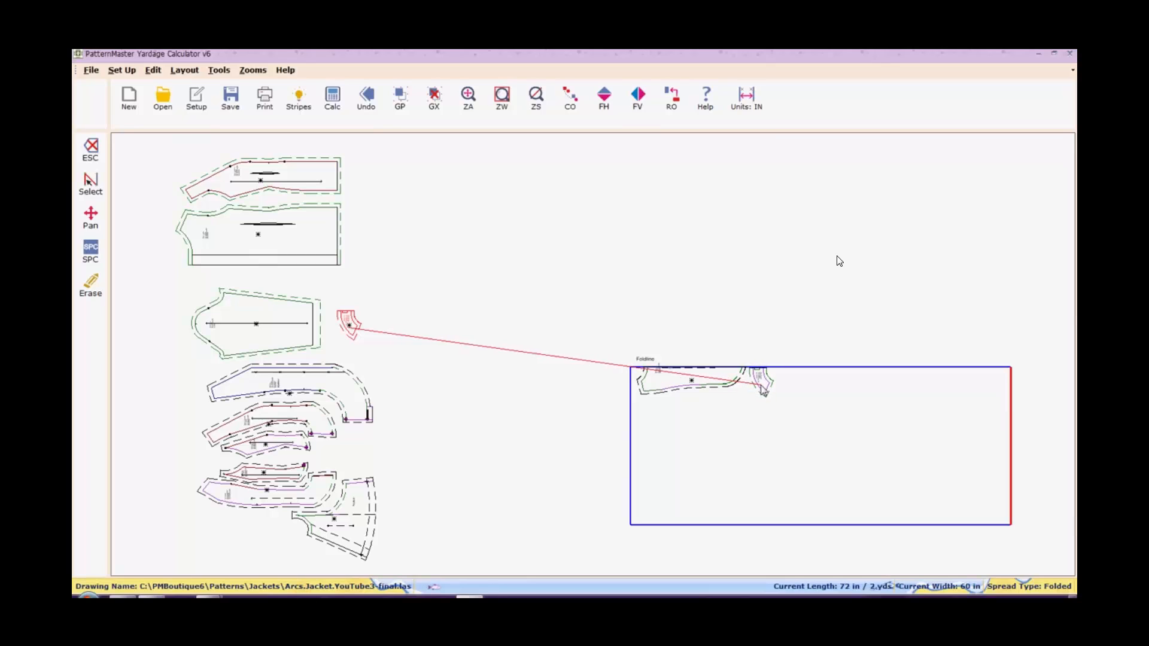
left_click(764, 392)
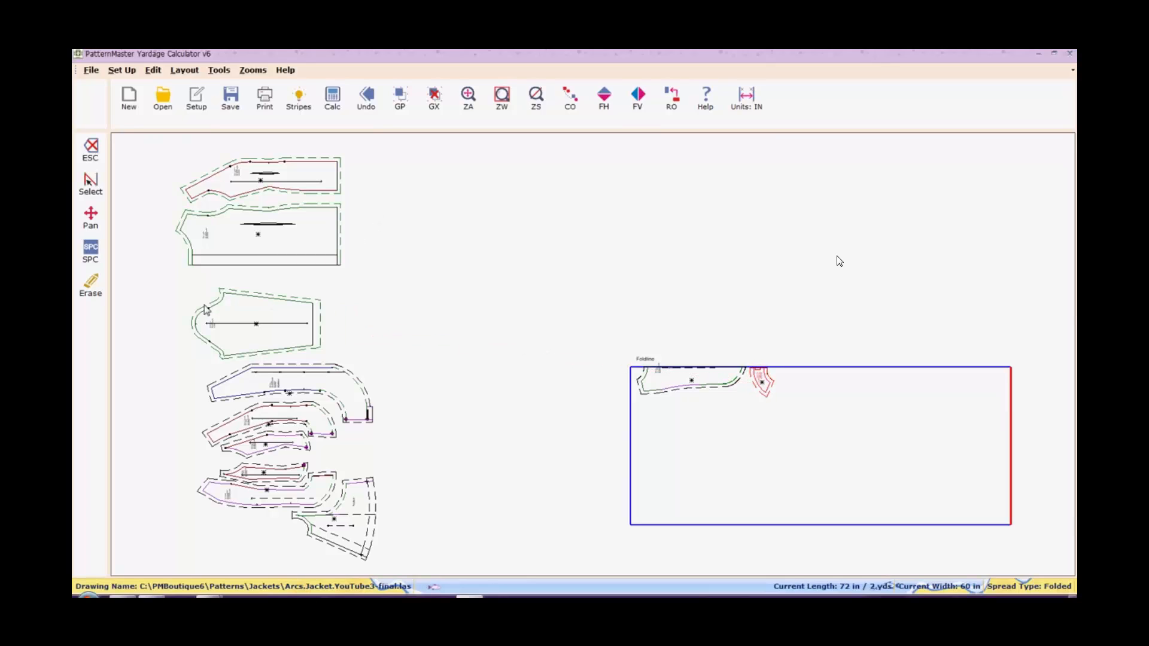
Delete the lining front and lining back pieces from the layout.
left_click_drag(140, 157, 405, 267)
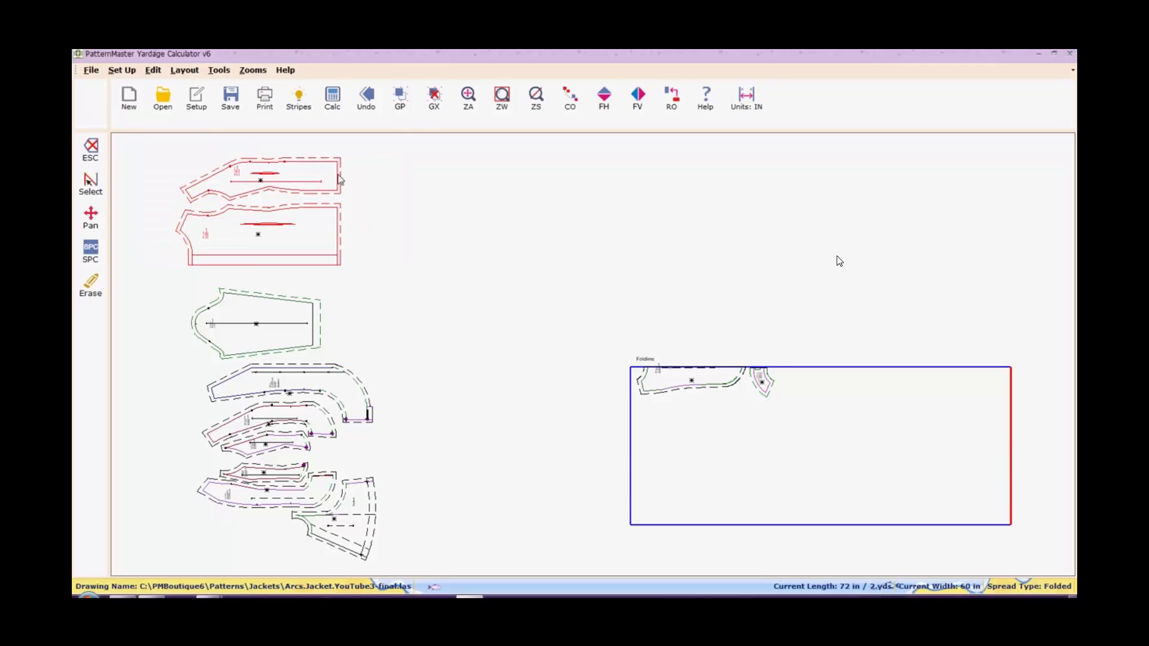
left_click_drag(313, 174, 587, 164)
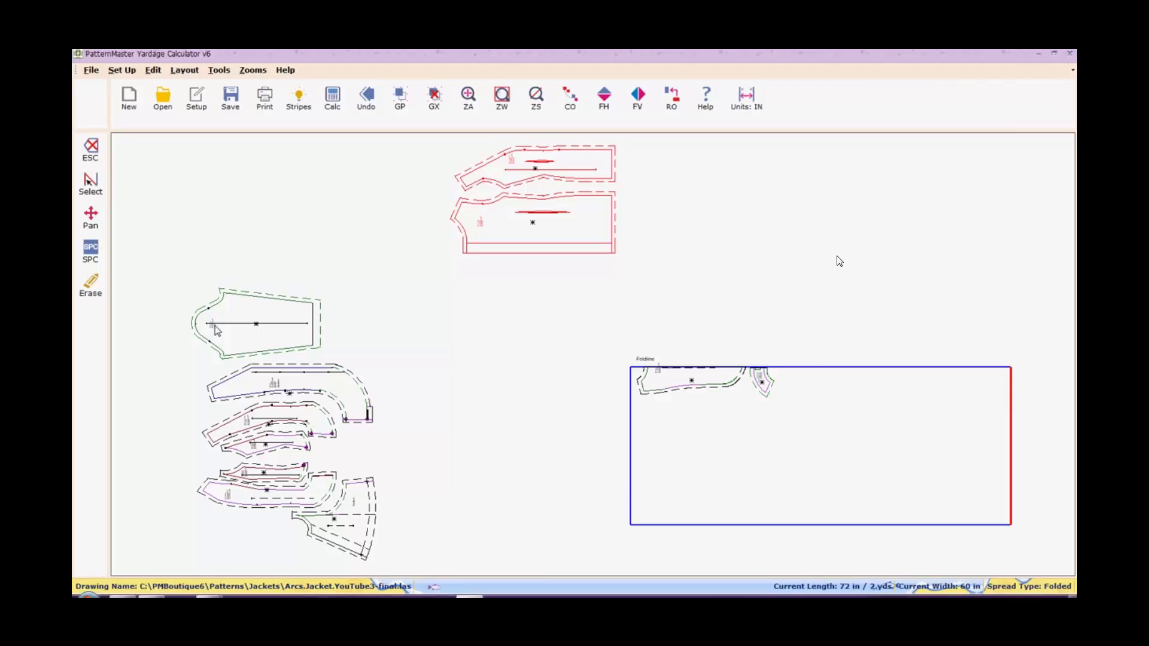
key("Delete")
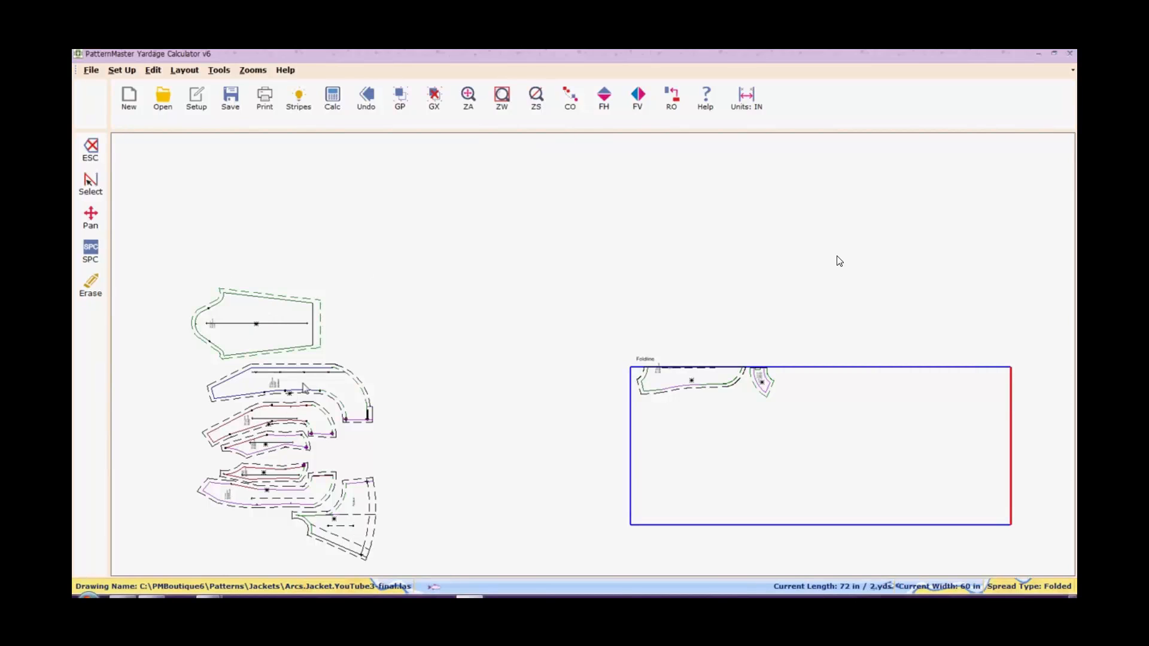
Place the long blue curved piece near the foldline beside the neck piece, and the red curved piece beneath the jacket back.
mouse_move(305, 389)
left_mouse_down()
mouse_move(837, 389)
mouse_move(877, 401)
left_mouse_up()
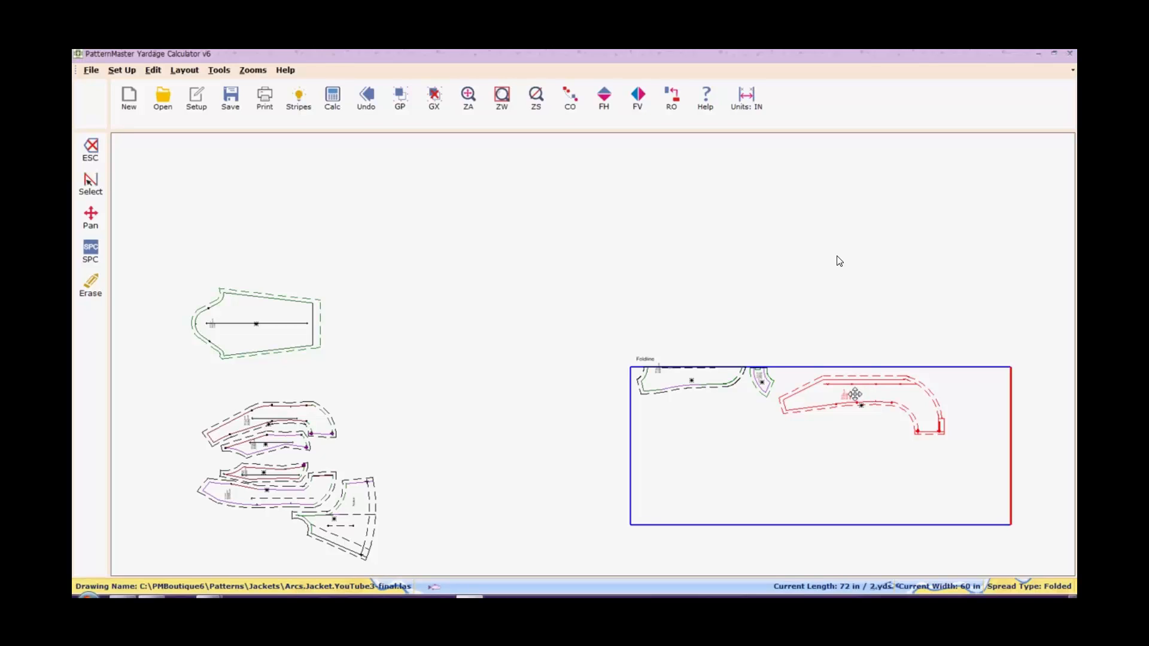
left_click_drag(854, 394, 847, 393)
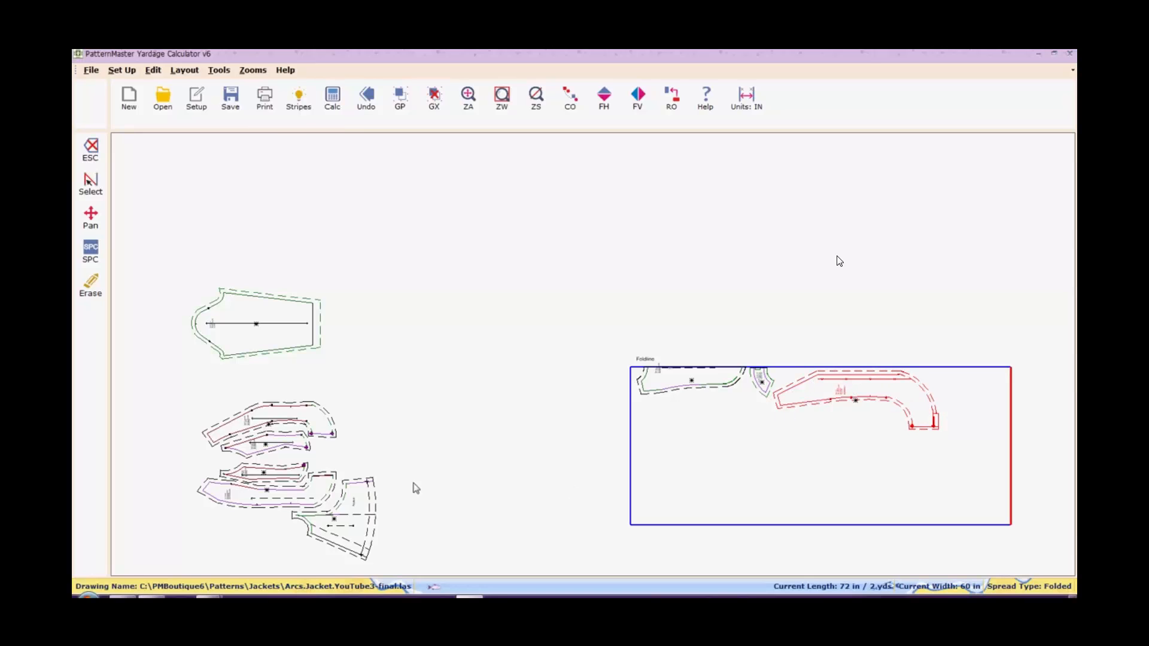
left_click(309, 419)
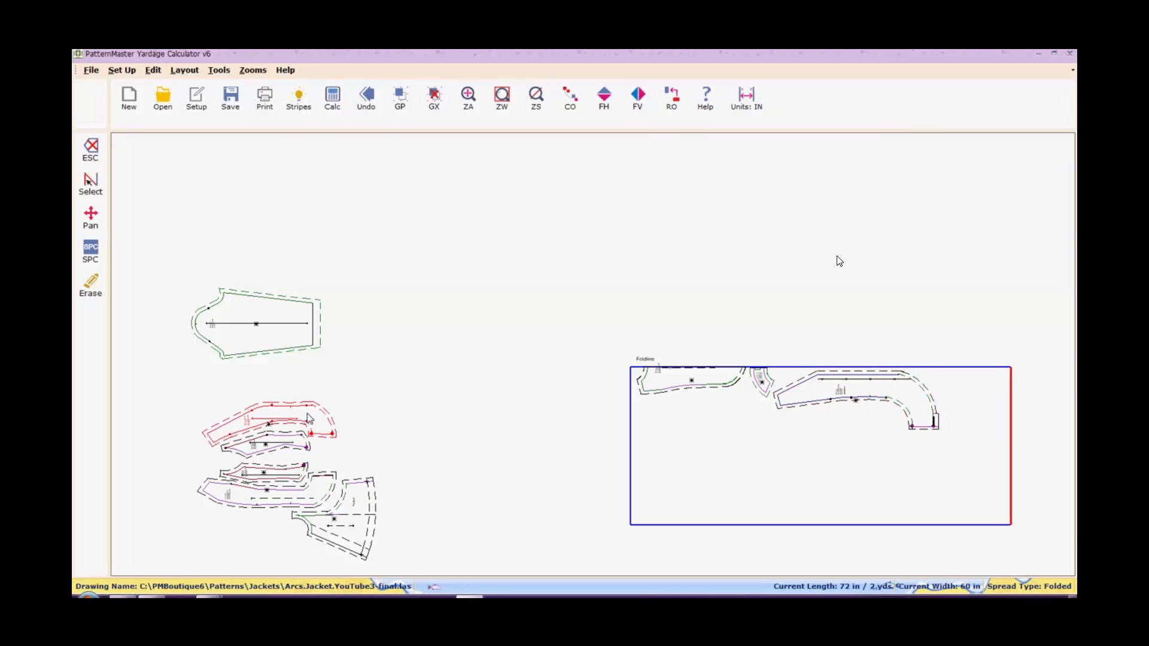
left_click_drag(309, 419, 742, 411)
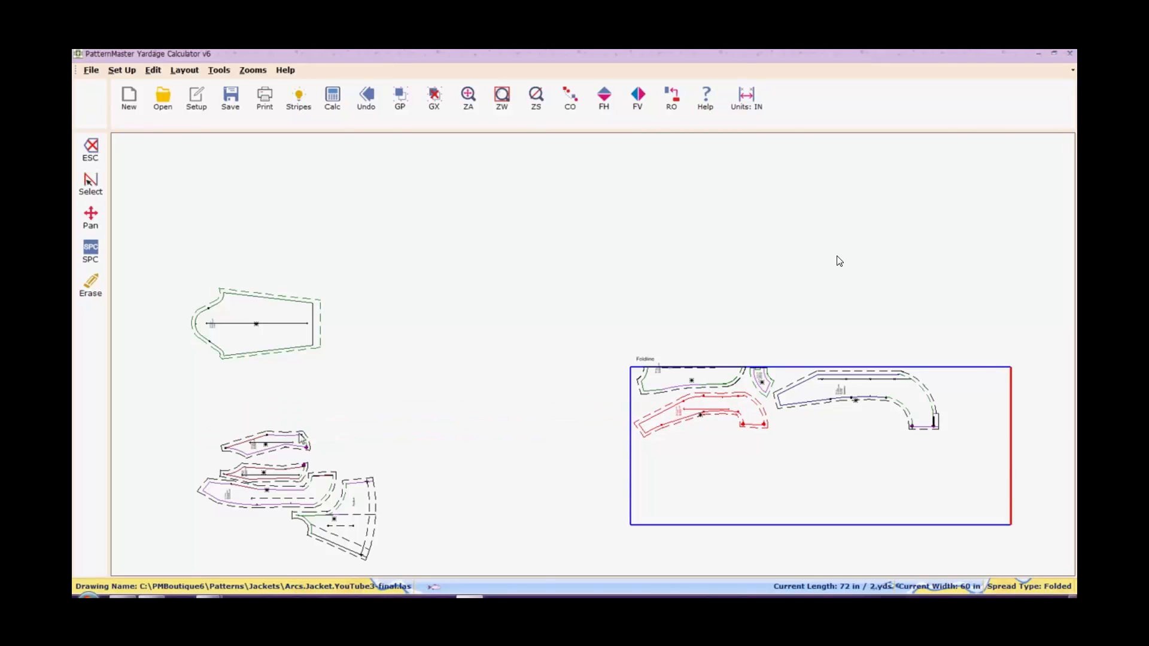
Place the two narrow side pieces one below the other on the fabric, beneath the red curved piece.
left_click(293, 441)
left_click_drag(271, 447, 699, 436)
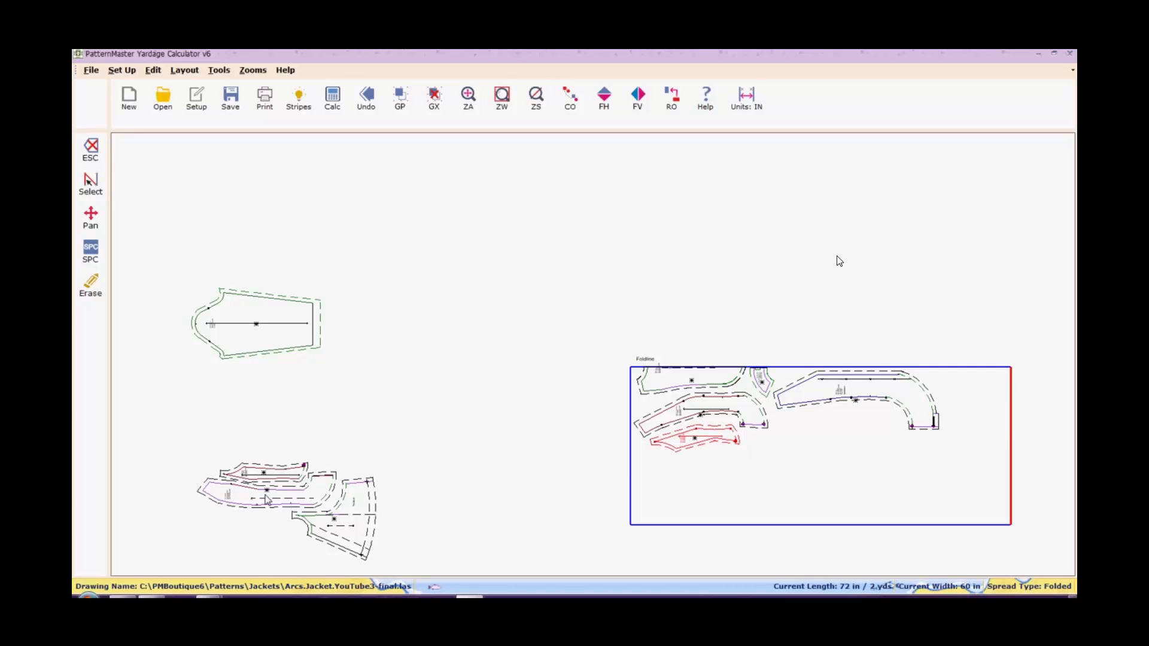
left_click_drag(288, 484, 713, 474)
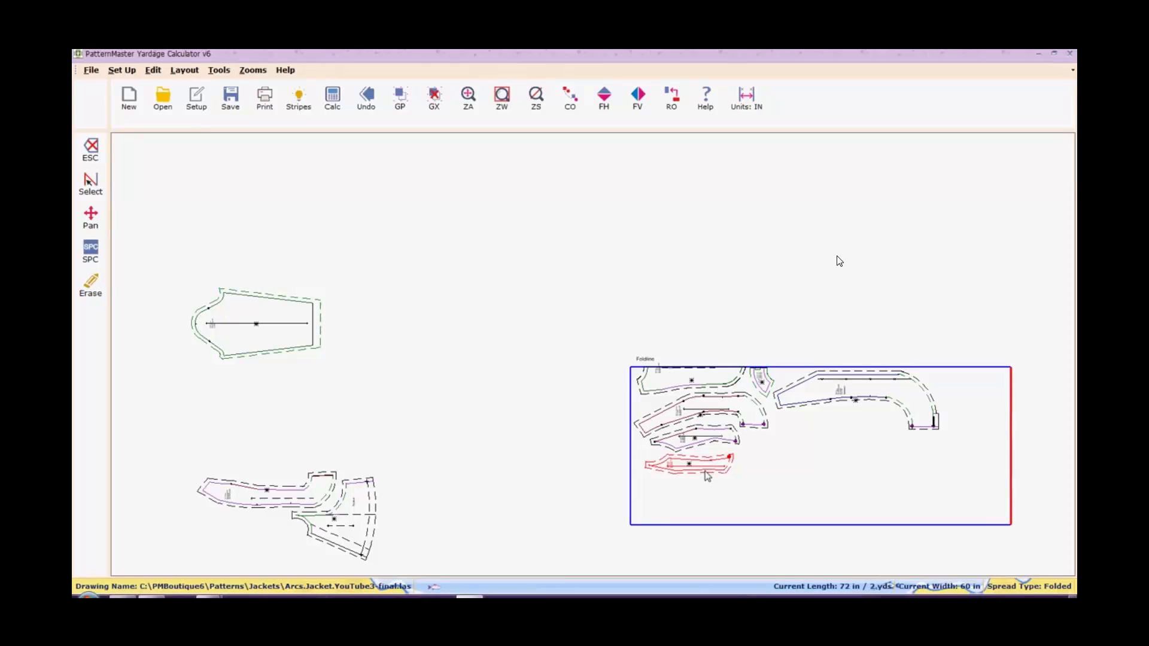
left_click(705, 471)
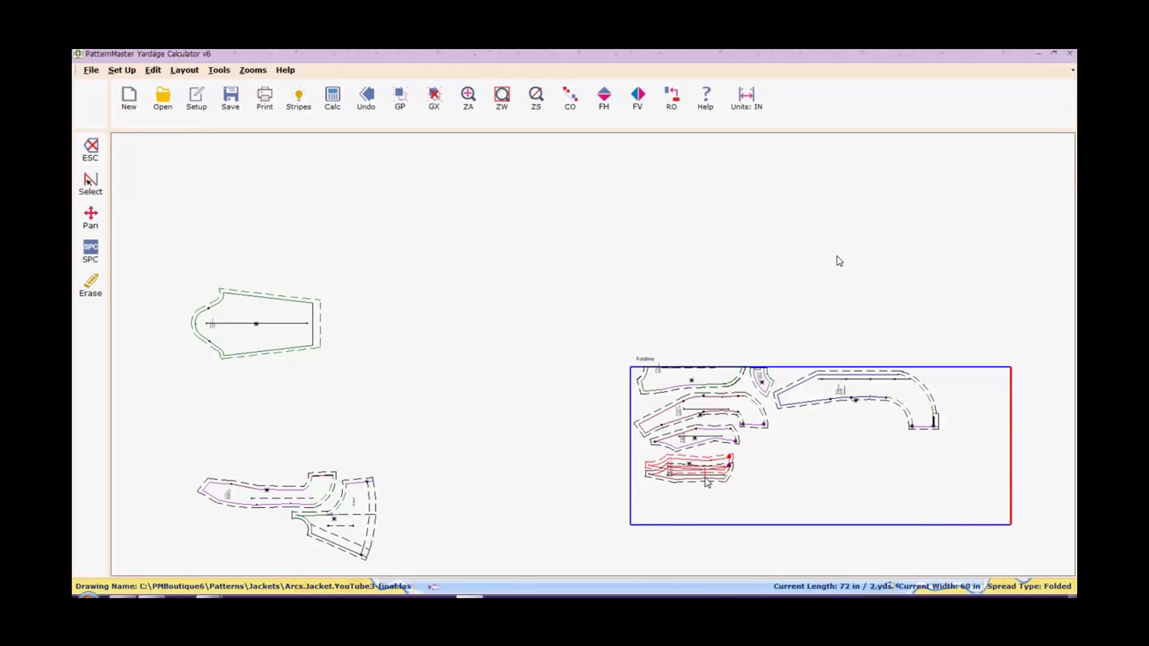
left_click(706, 476)
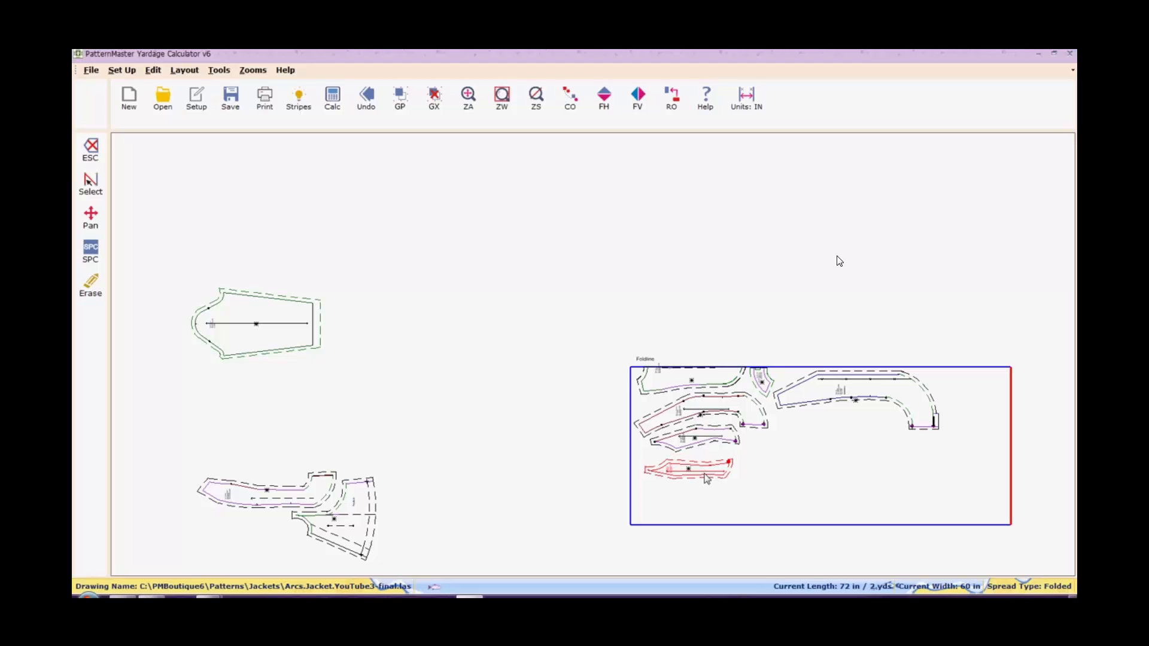
Place the purple curved piece along the fabric's lower edge and the flared, fan-shaped piece beneath the long blue curved piece.
left_click(274, 506)
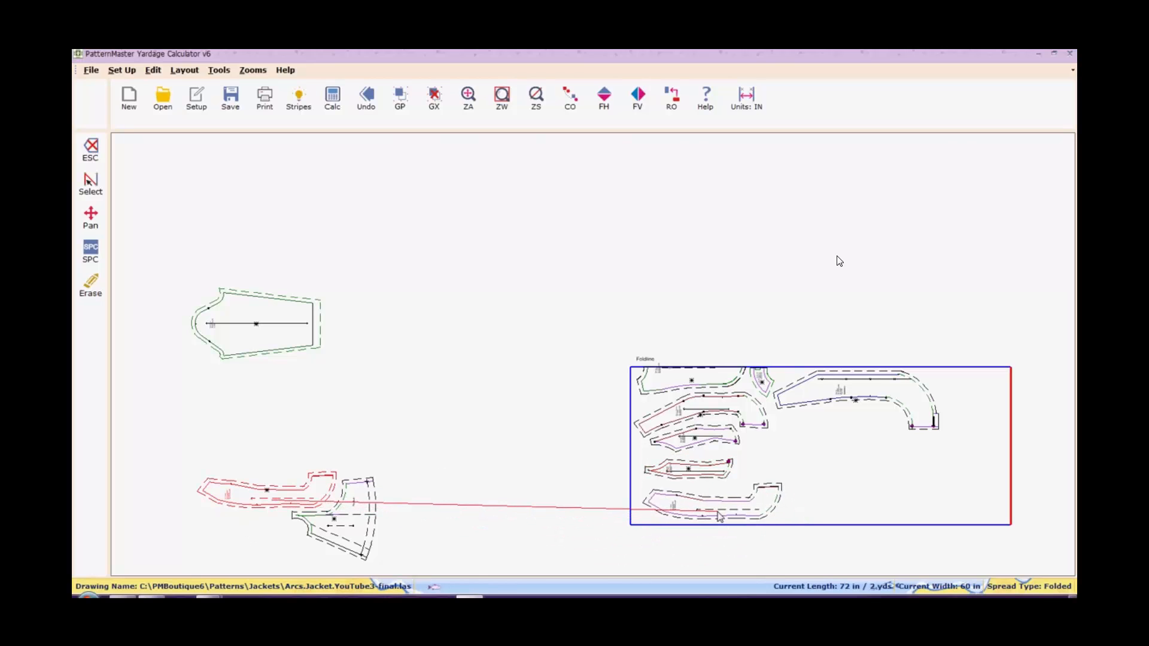
left_click(718, 515)
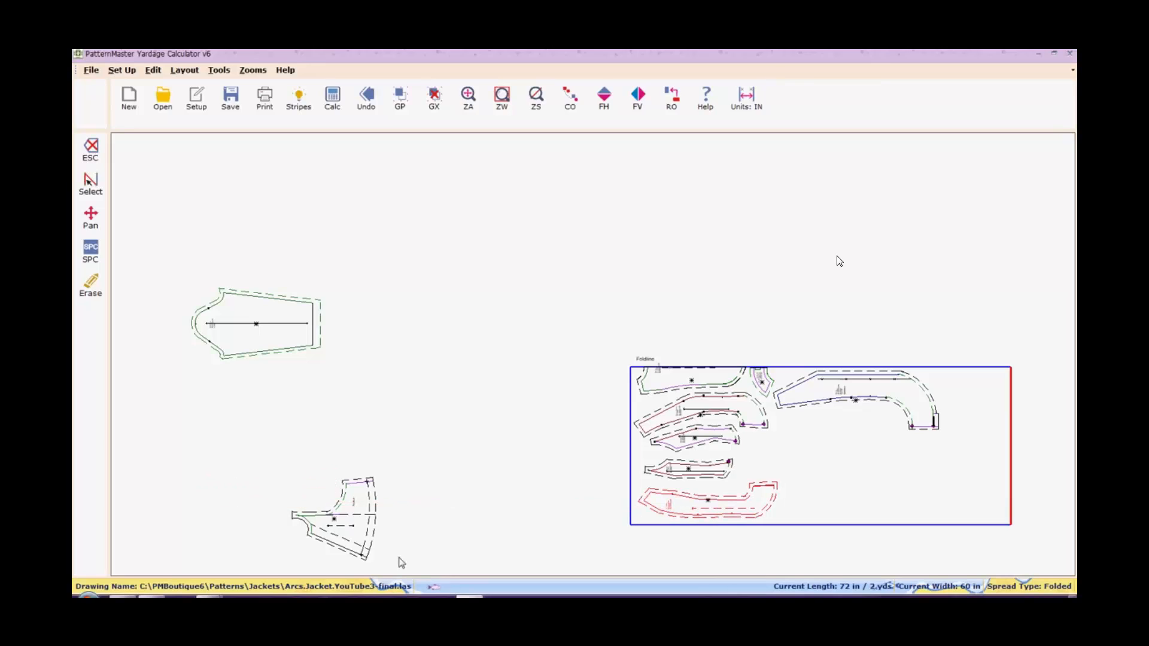
left_click(333, 527)
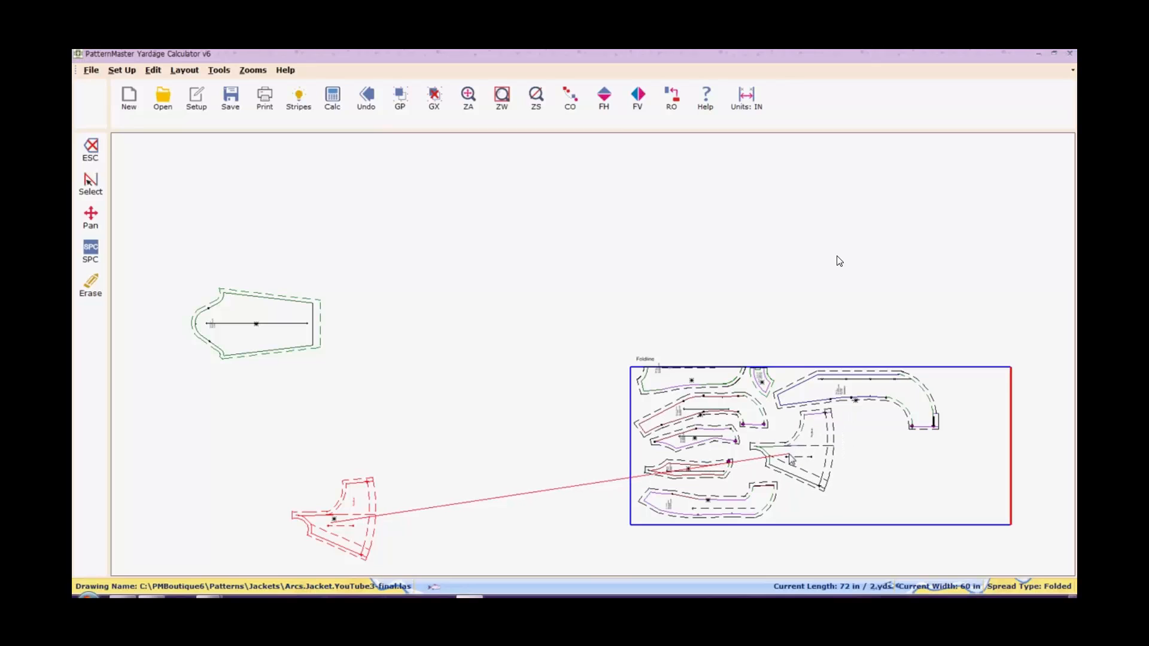
left_click(789, 460)
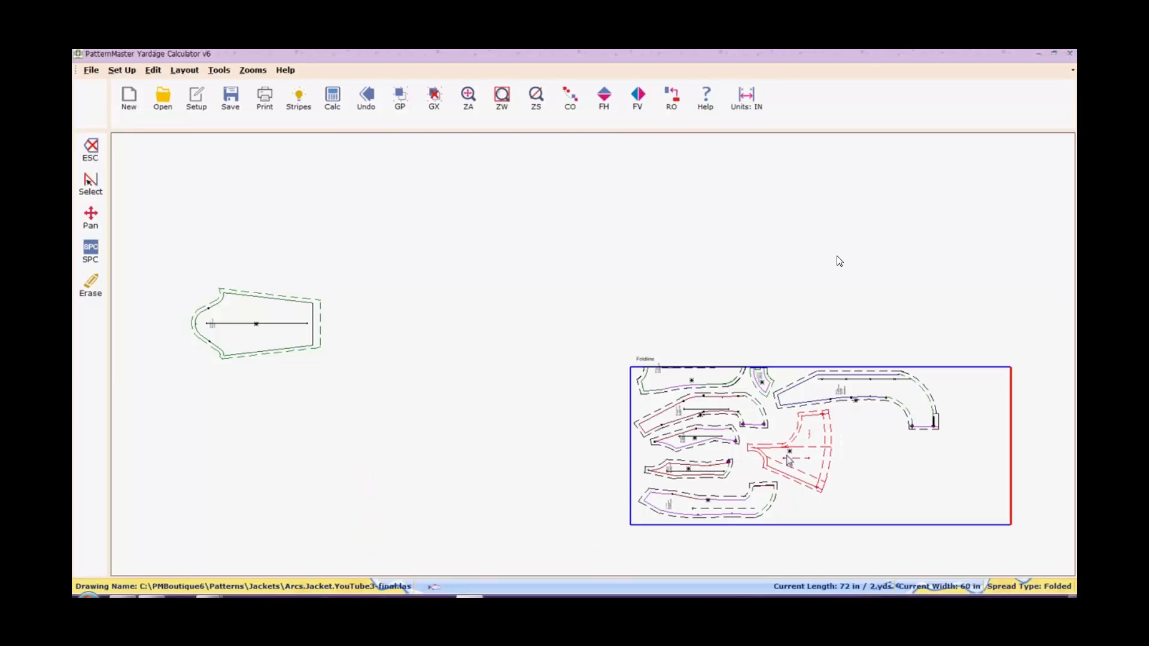
Place the green sleeve piece on the fabric beside the peplum, beneath the long blue curved piece, and calculate the yardage.
left_click(265, 323)
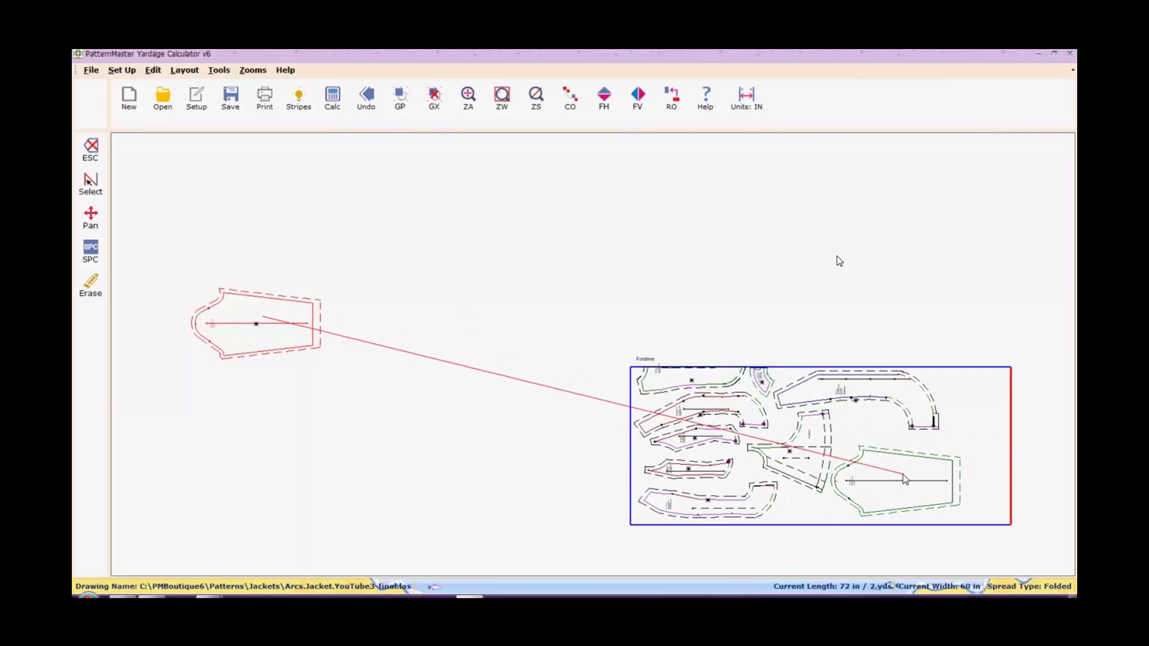
left_click(905, 480)
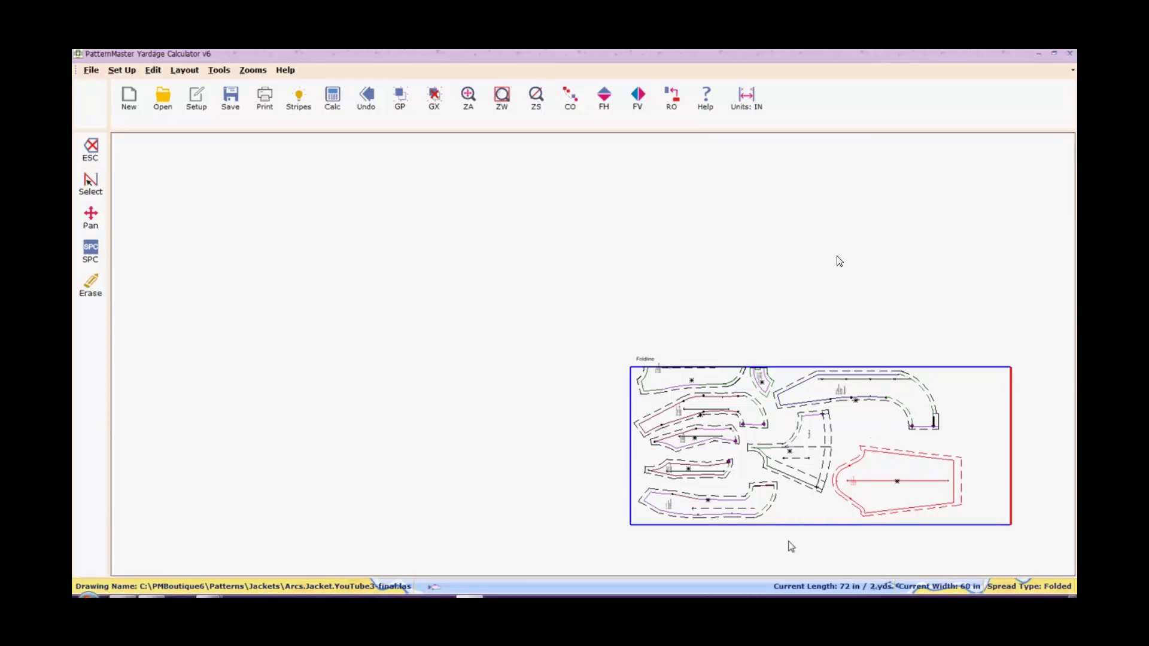
left_click(330, 97)
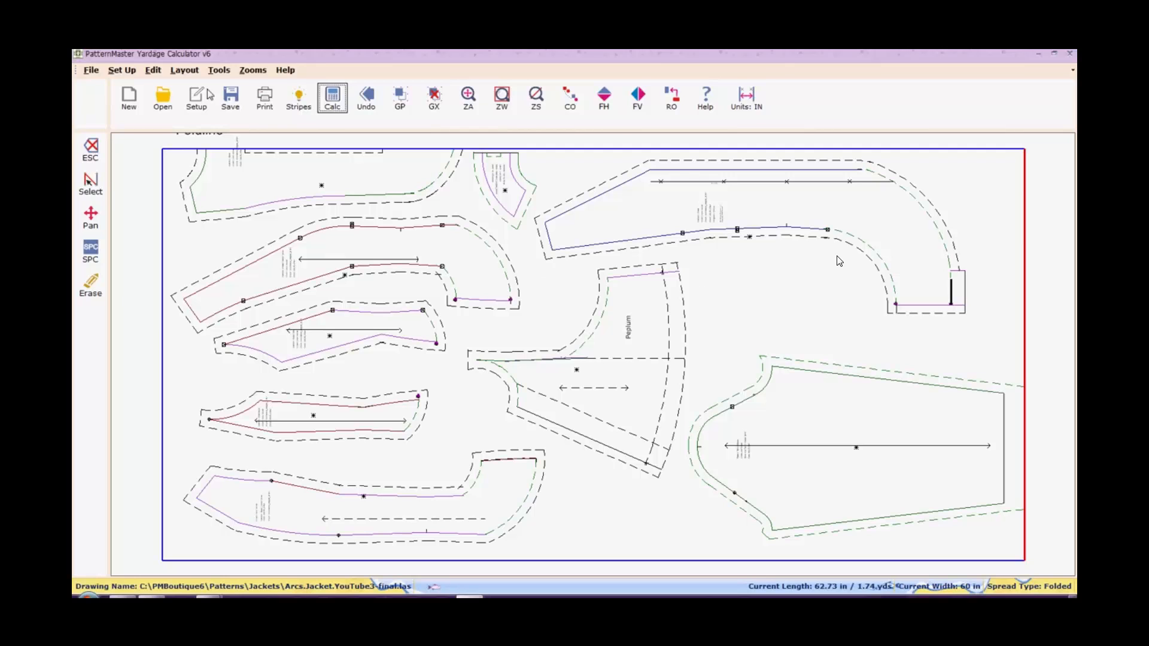
Save the layout under the name "Arcs Jacket YouTube3 final", replacing the existing layout.
left_click(234, 100)
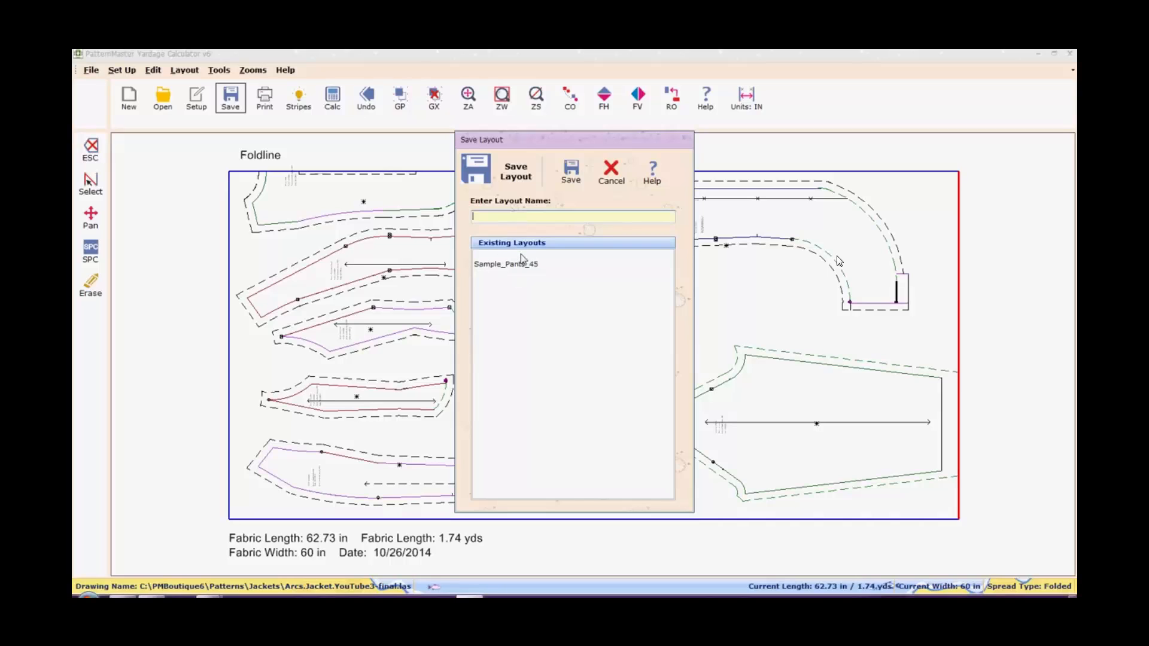
left_click(509, 216)
type("Arcs Jacket YoutTube3 final")
left_click(576, 179)
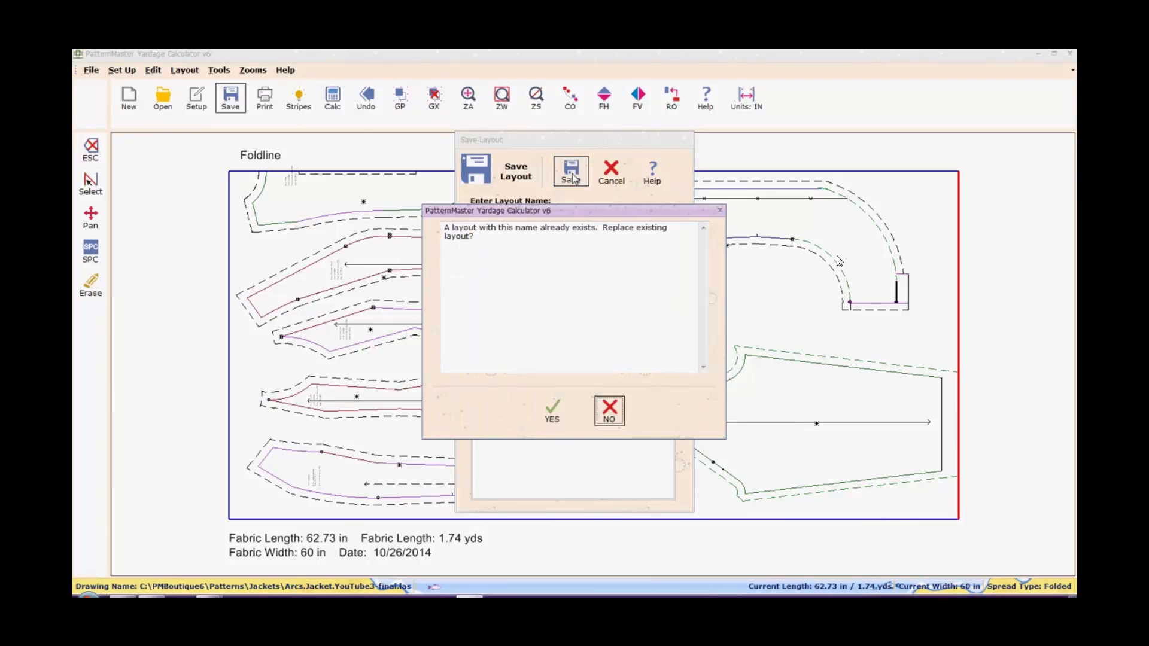
left_click(551, 417)
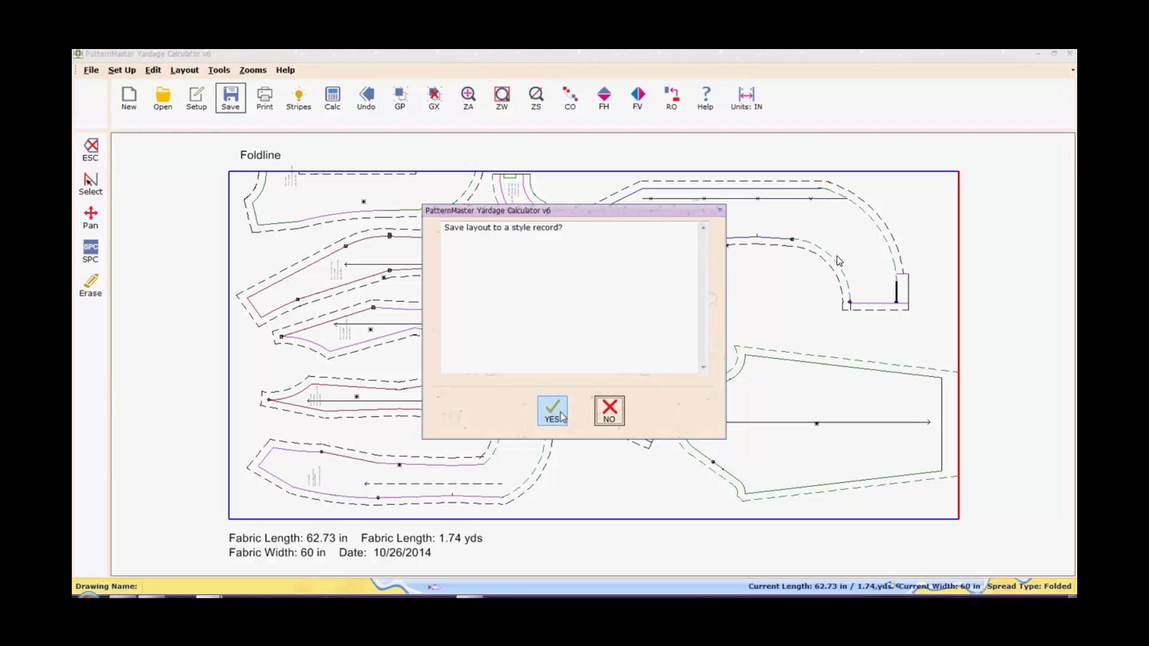
Try to save the layout to the YOUTUBE3_VOGUE_1019 style record without replacing its existing layout record.
left_click(562, 417)
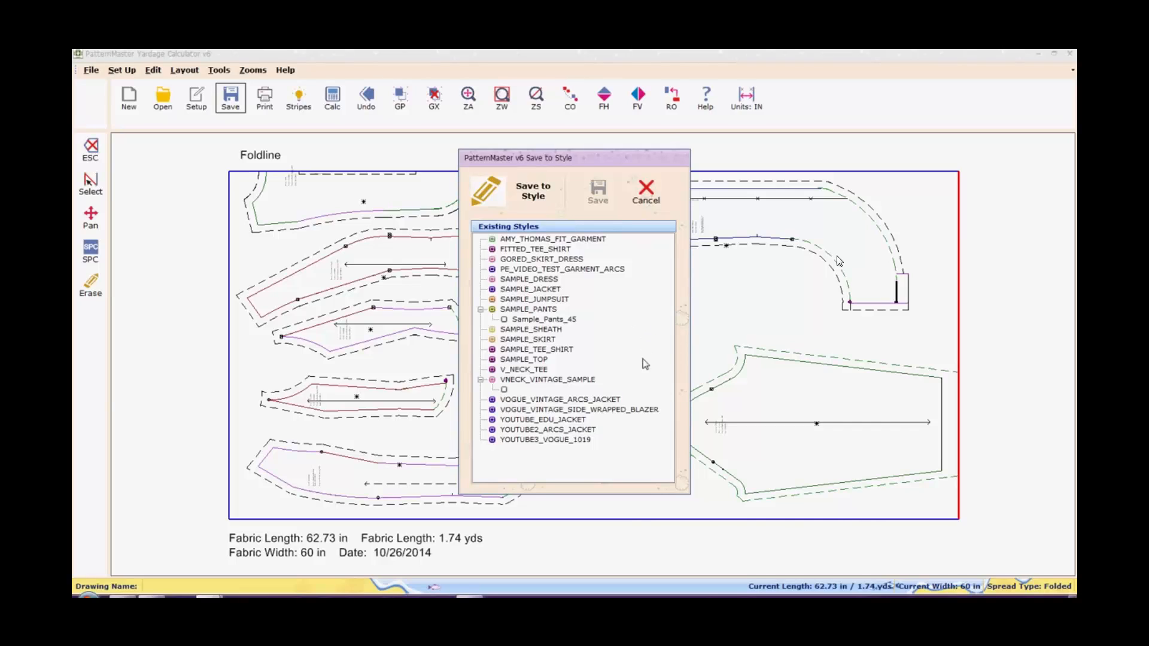
left_click(578, 441)
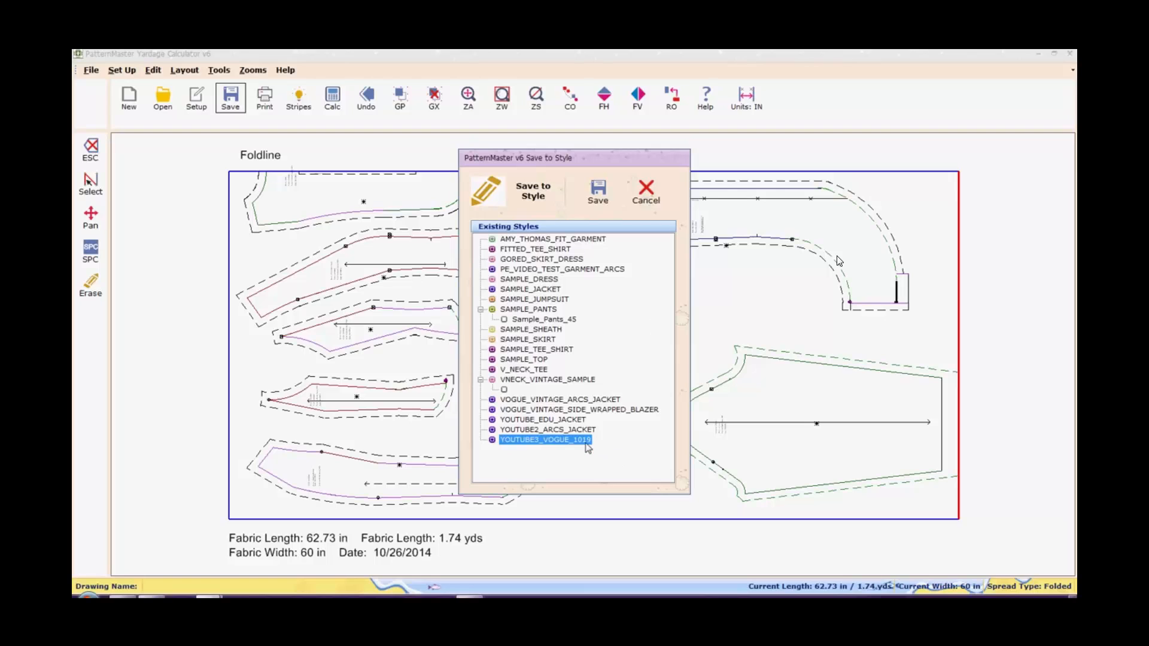
left_click(600, 192)
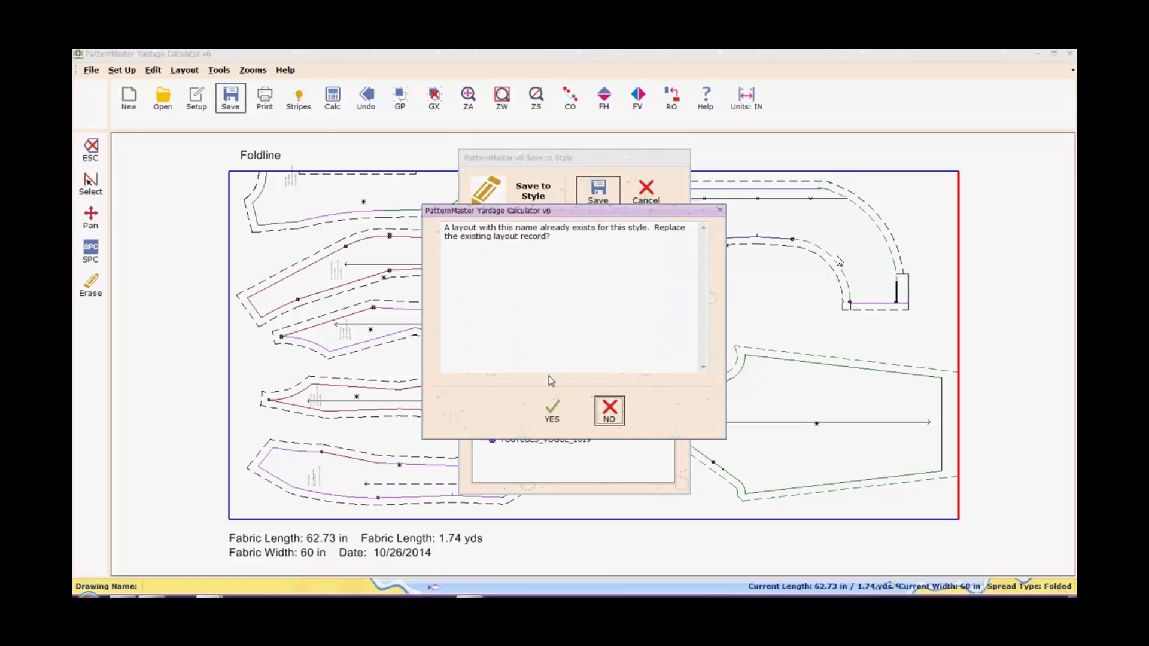
left_click(609, 421)
left_click(653, 199)
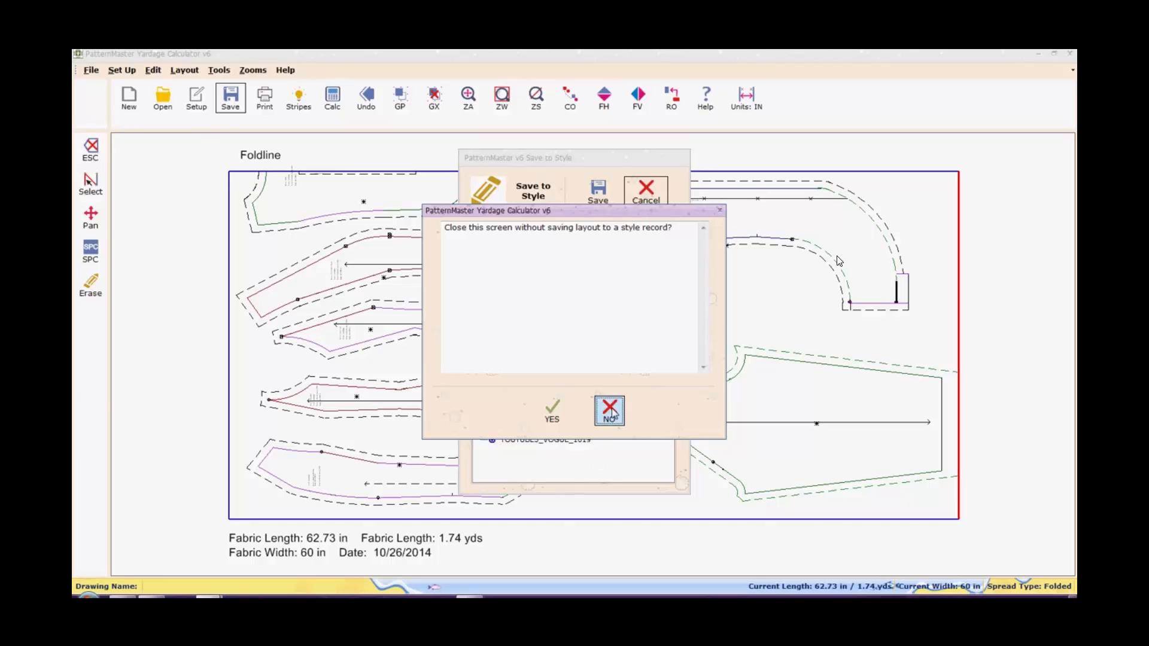
left_click(551, 413)
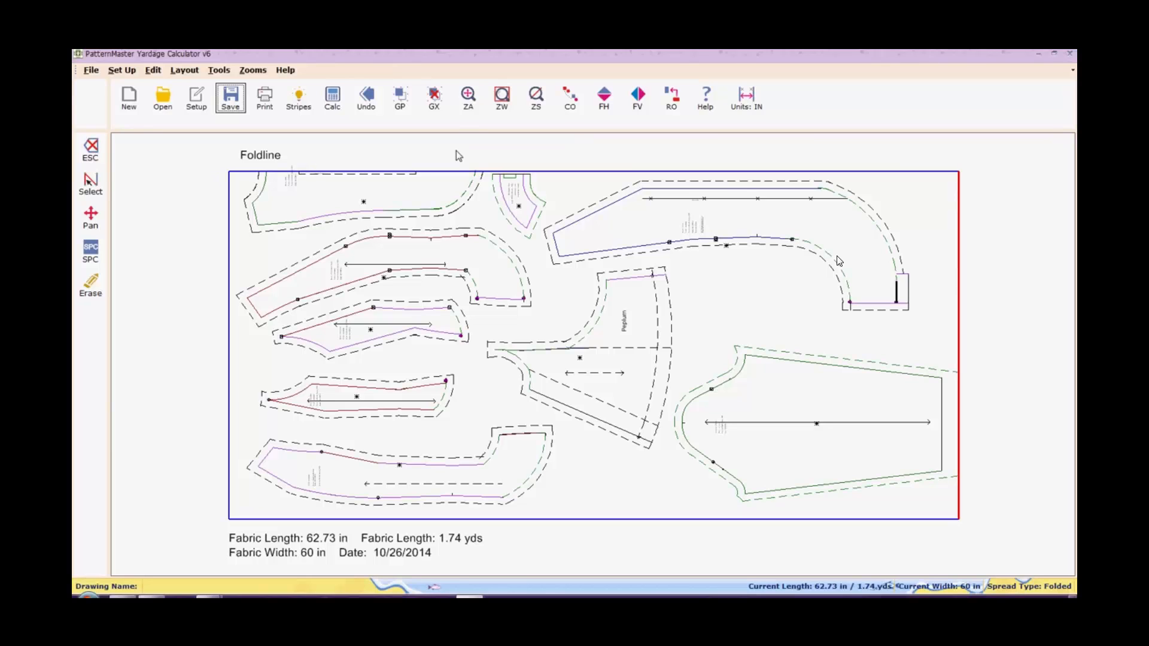
left_click(229, 108)
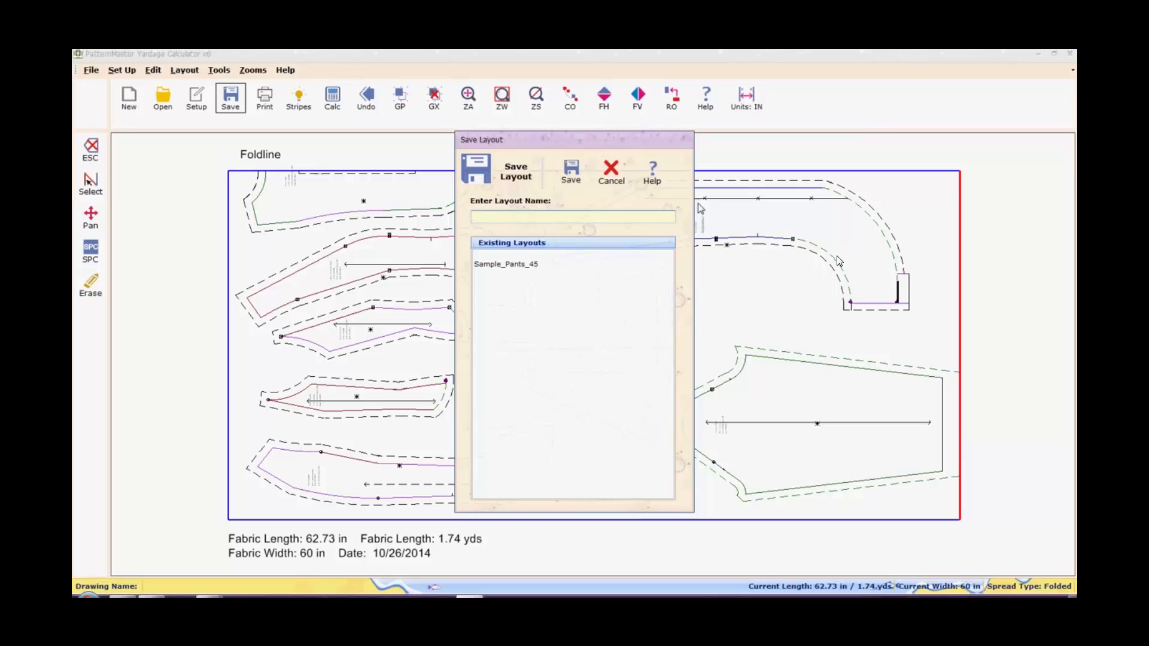
left_click(623, 167)
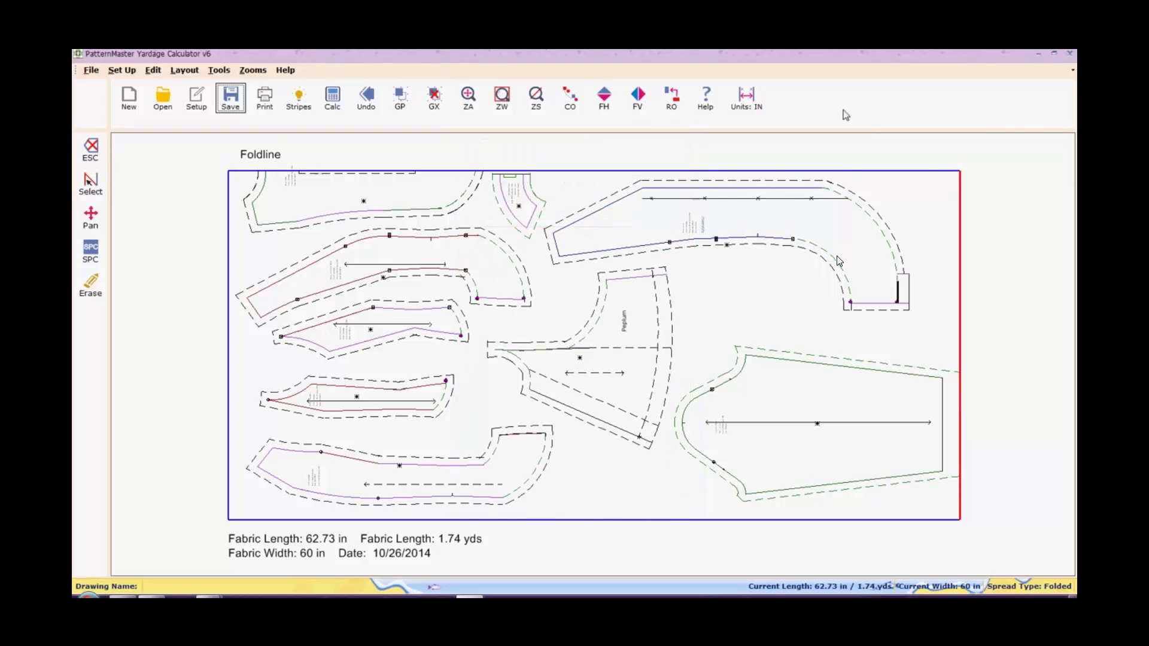
Close the calculator, saving the layout as "arcs Jacket Final" over the existing one and without adding it to a style record.
left_click(1070, 56)
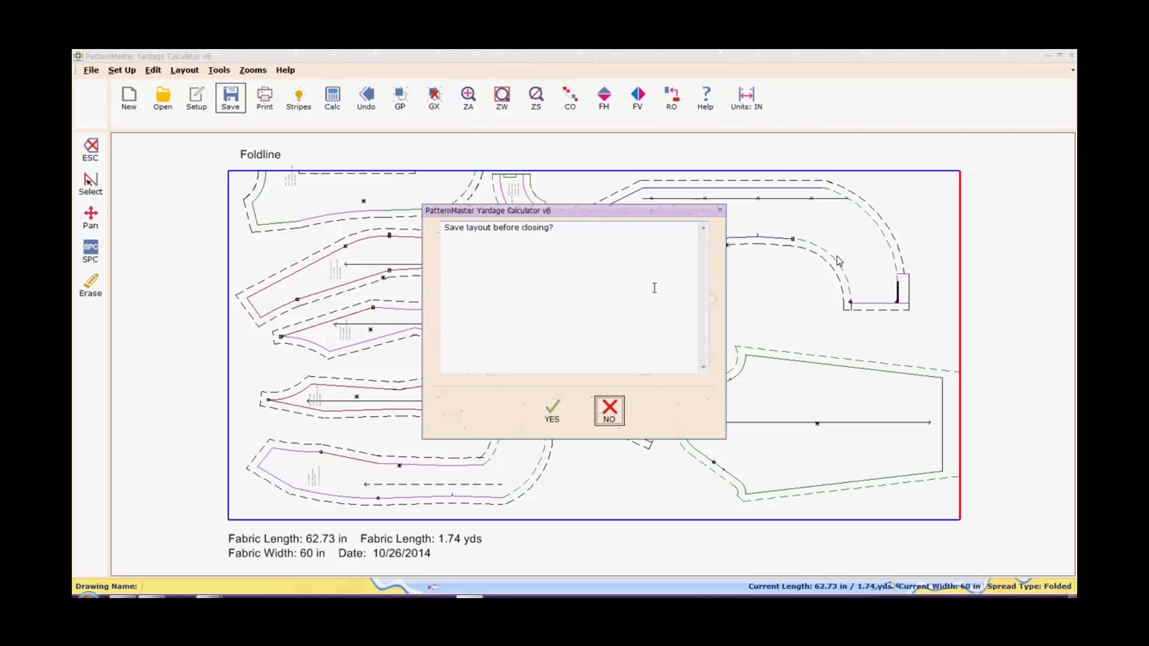
left_click(556, 422)
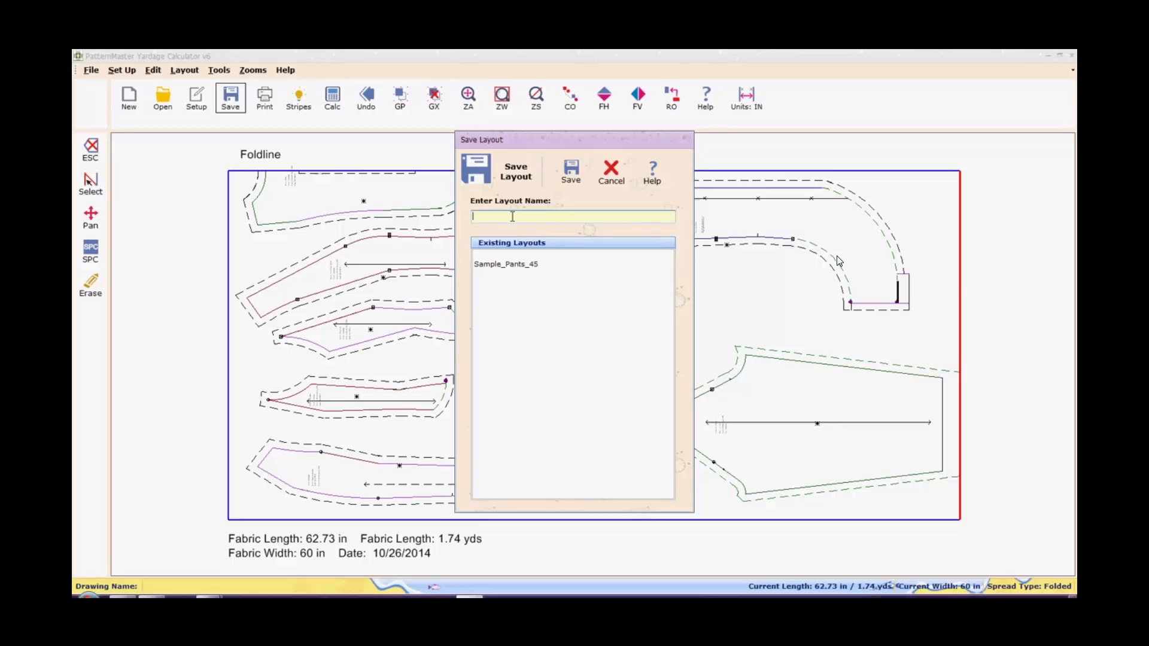
type("arcs Jacket Final")
left_click(571, 172)
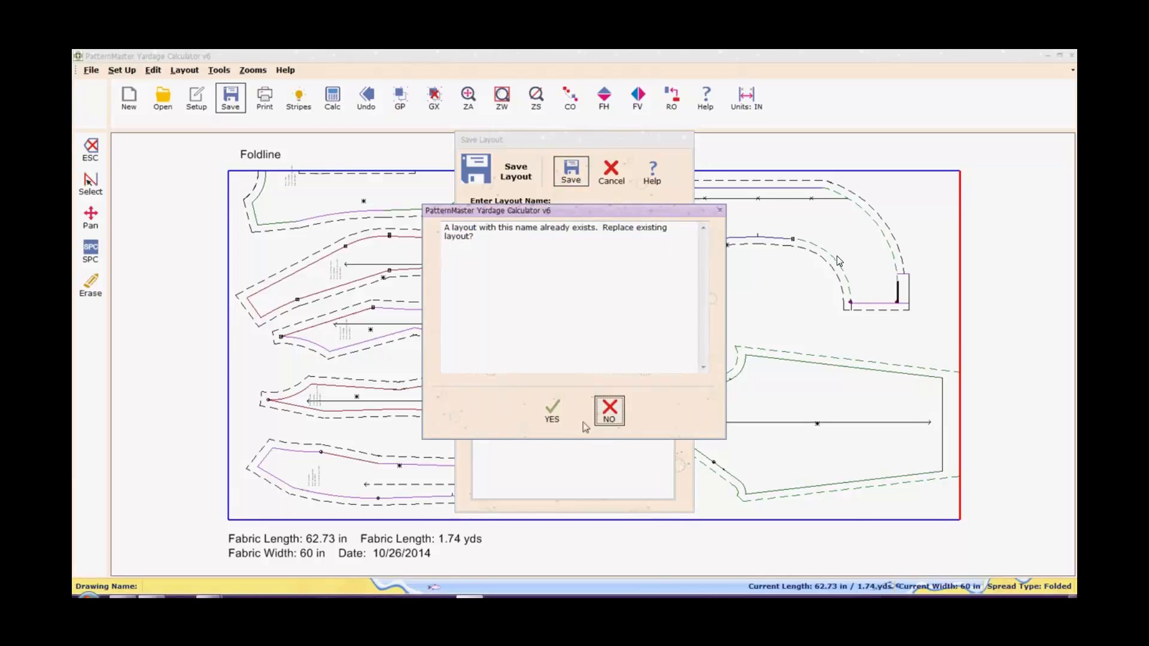
left_click(552, 414)
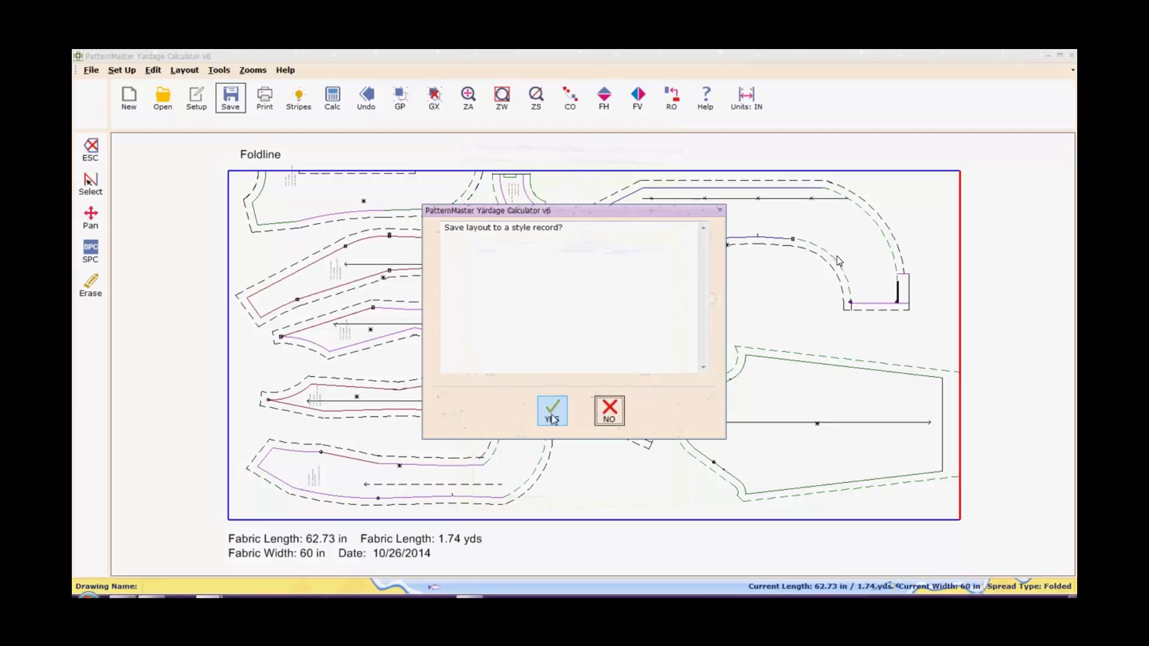
left_click(609, 412)
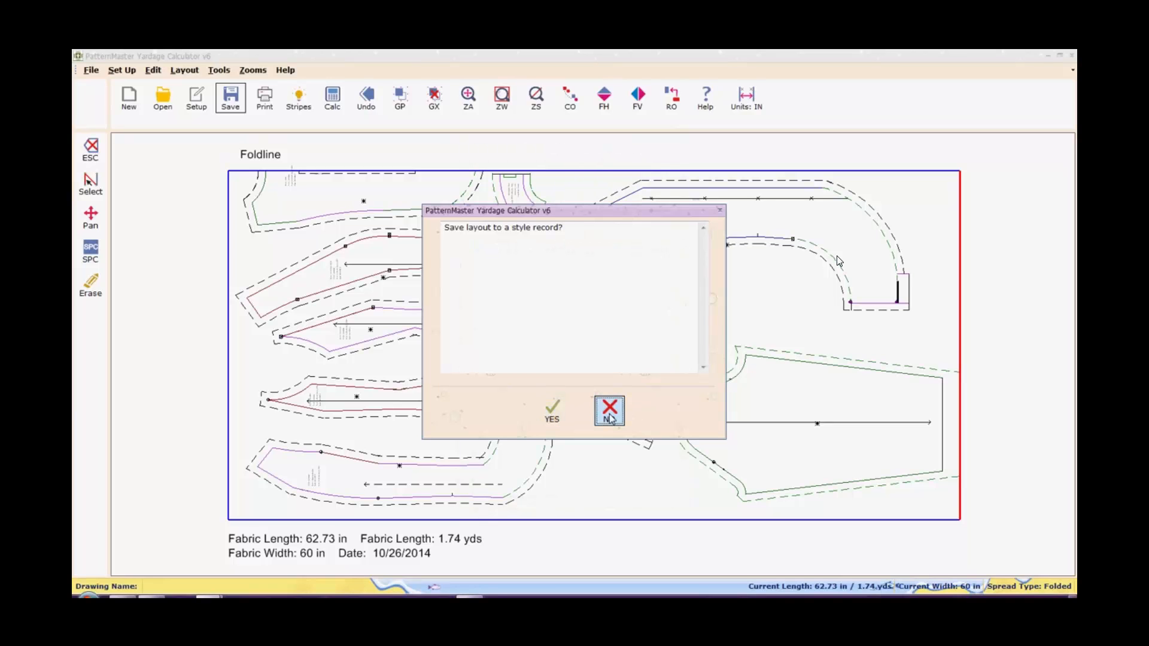